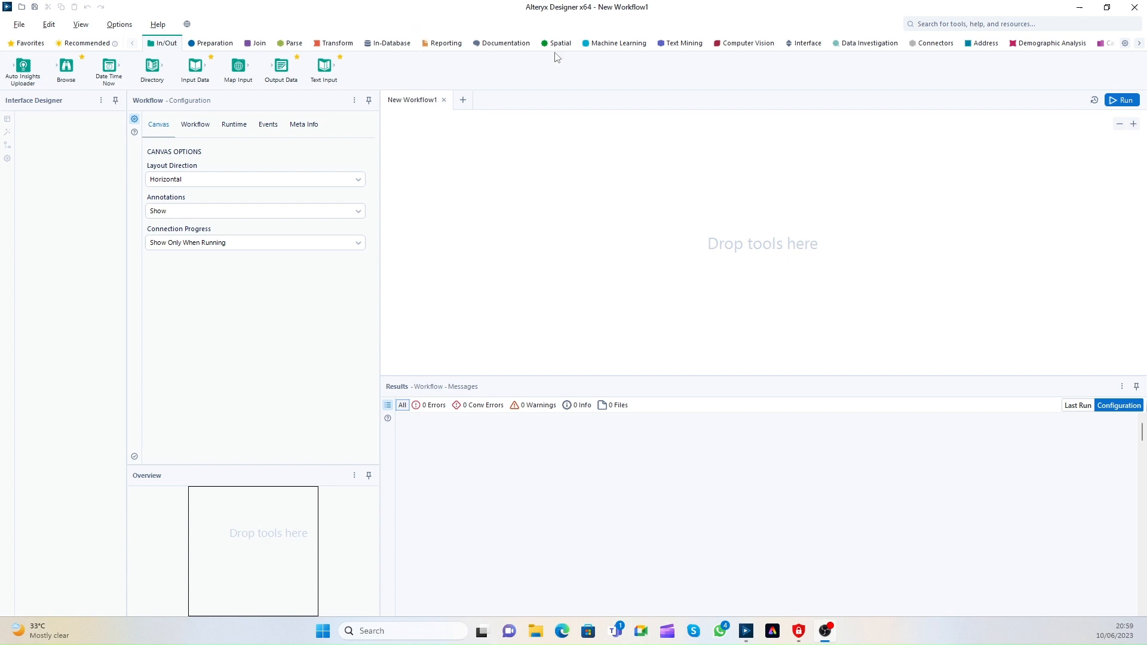
Step: Add a Text Input tool to the empty canvas and name its first column Year
click(327, 70)
drag(326, 70, 531, 155)
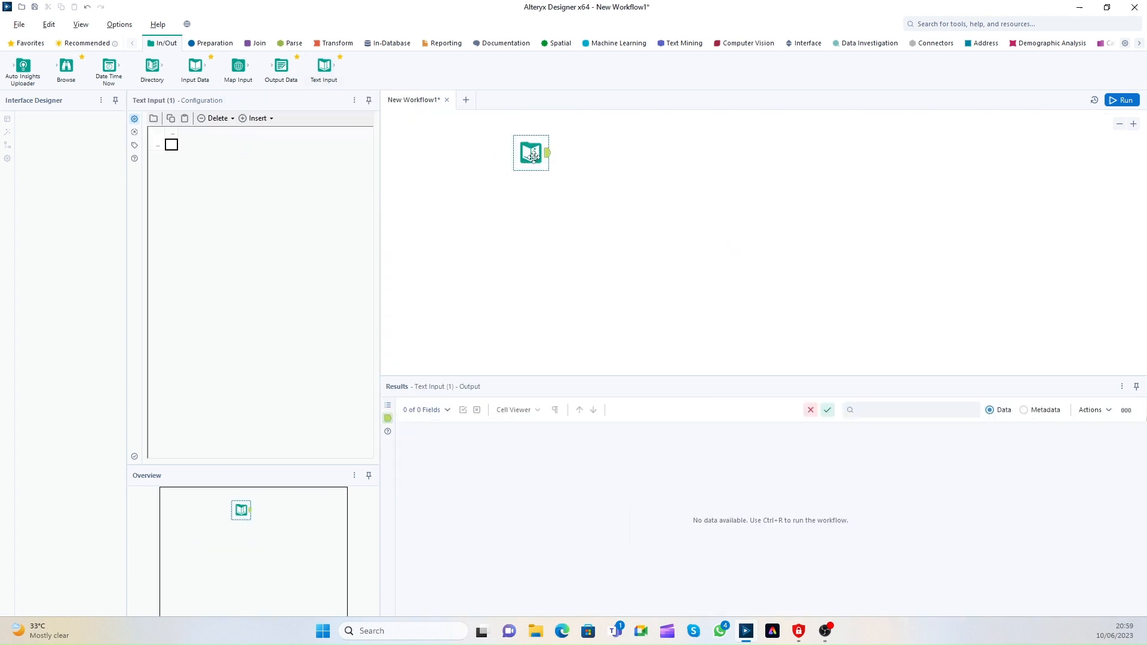
click(170, 134)
click(169, 137)
text(Star)
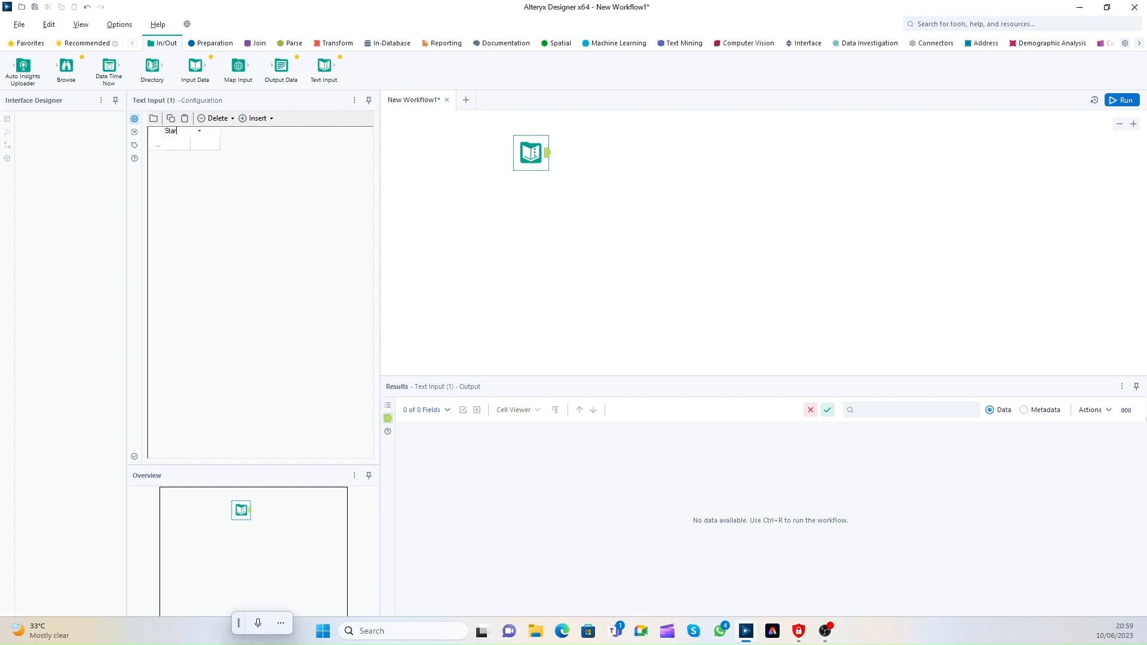
key(BackSpace)
key(BackSpace)
key(BackSpace)
key(BackSpace)
text(yea)
key(BackSpace)
key(BackSpace)
key(BackSpace)
text(yEA)
key(BackSpace)
key(BackSpace)
text(Year)
Step: Enter 2023 as the first row's value in the Year column of the Text Input tool
click(177, 147)
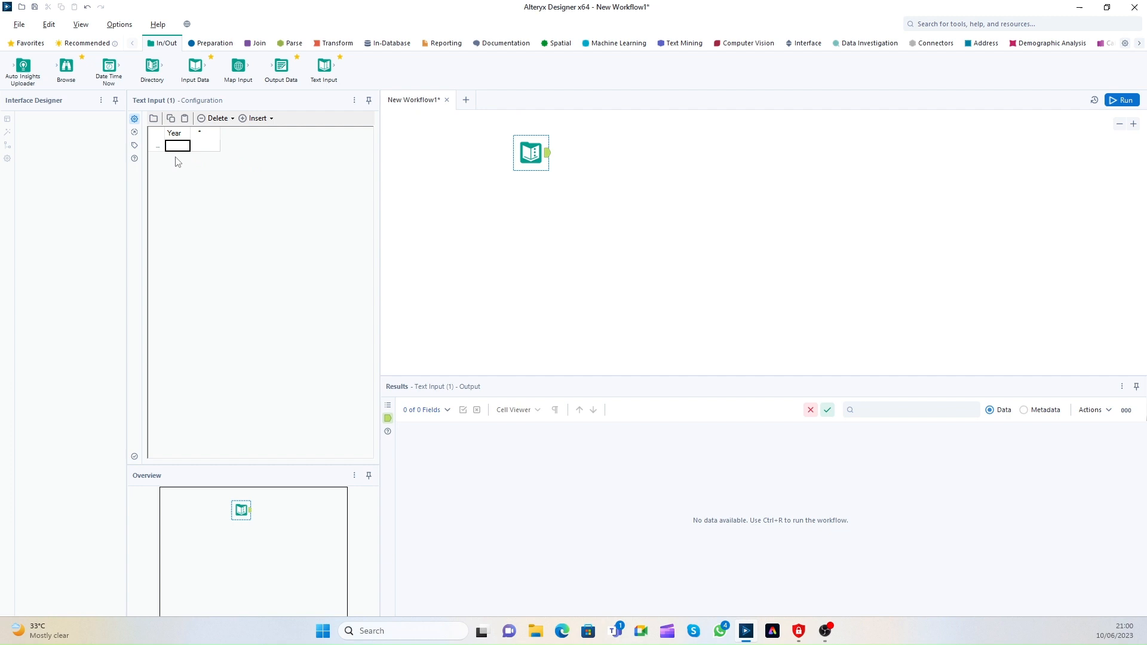
text(2023)
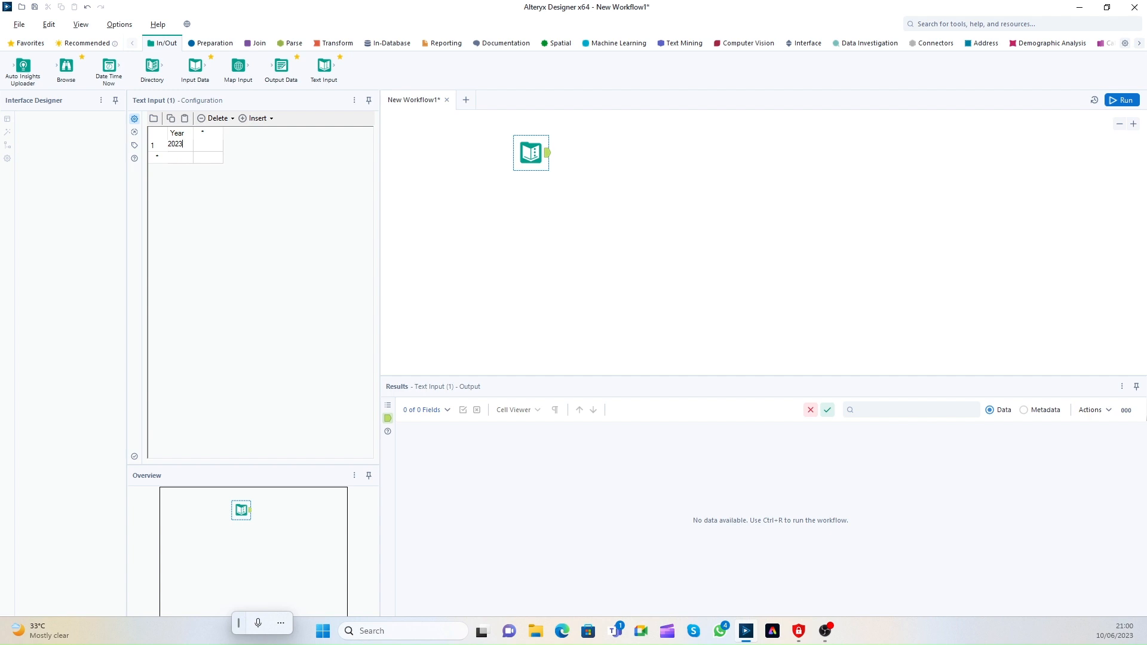
click(490, 182)
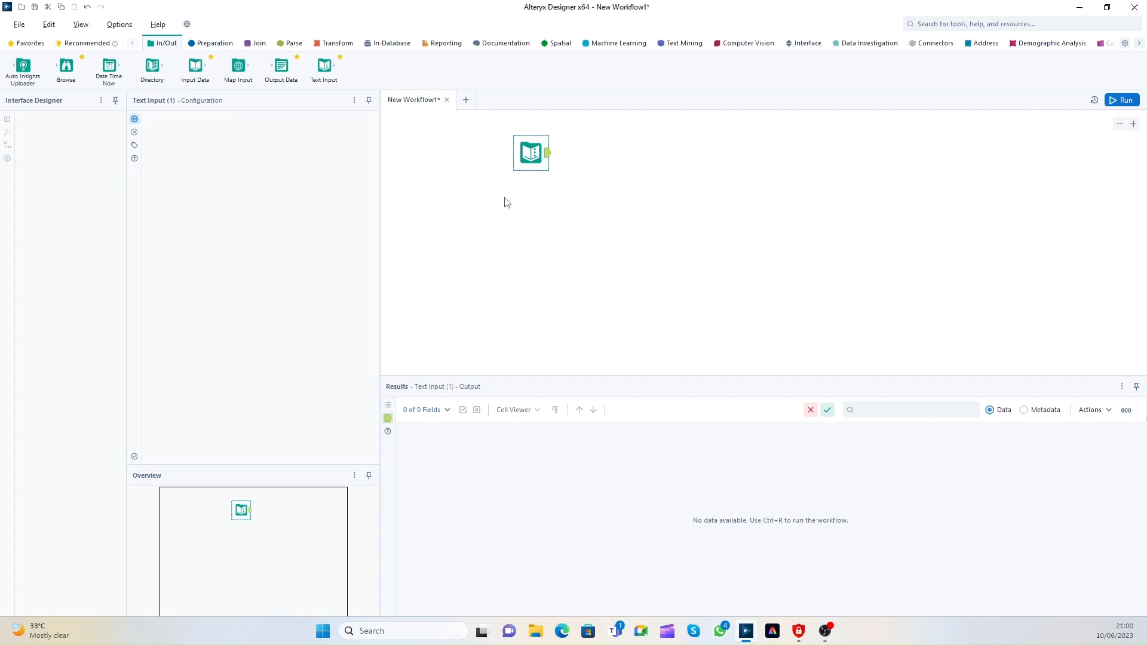
click(547, 165)
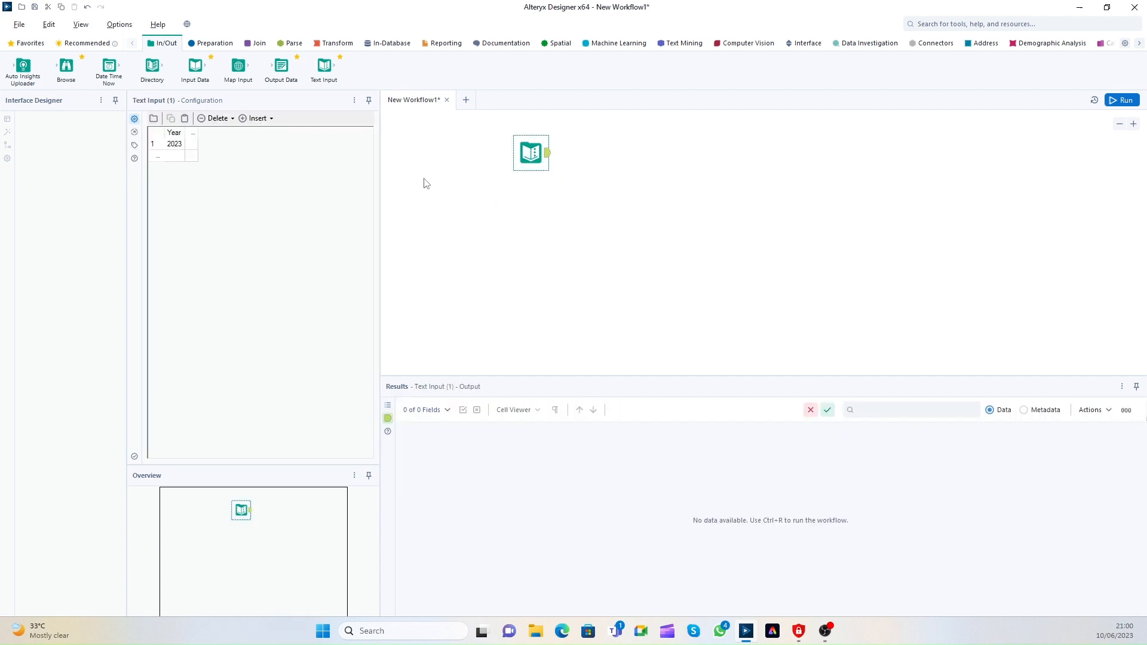
Step: Rename the Text Input tool as "Text Input - Year" in its annotation settings
click(136, 145)
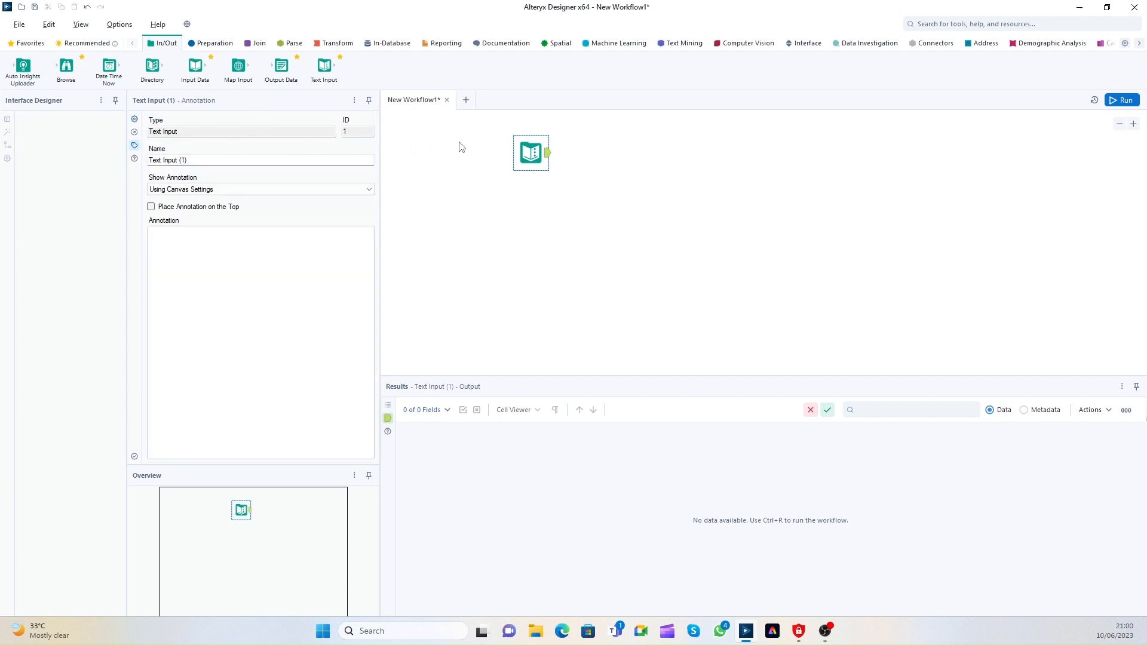
double_click(182, 160)
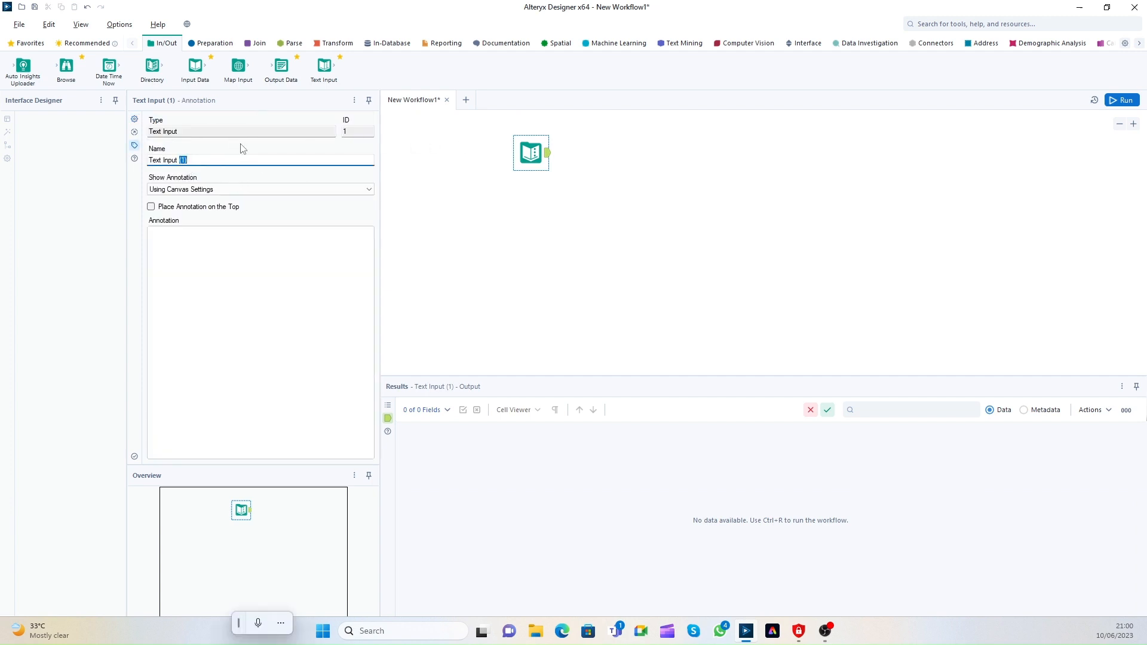
text(- Year)
Step: Place the tool's annotation on the top and enter the text "Input to enter a year, which we want to create the Calendar"
click(151, 207)
click(200, 245)
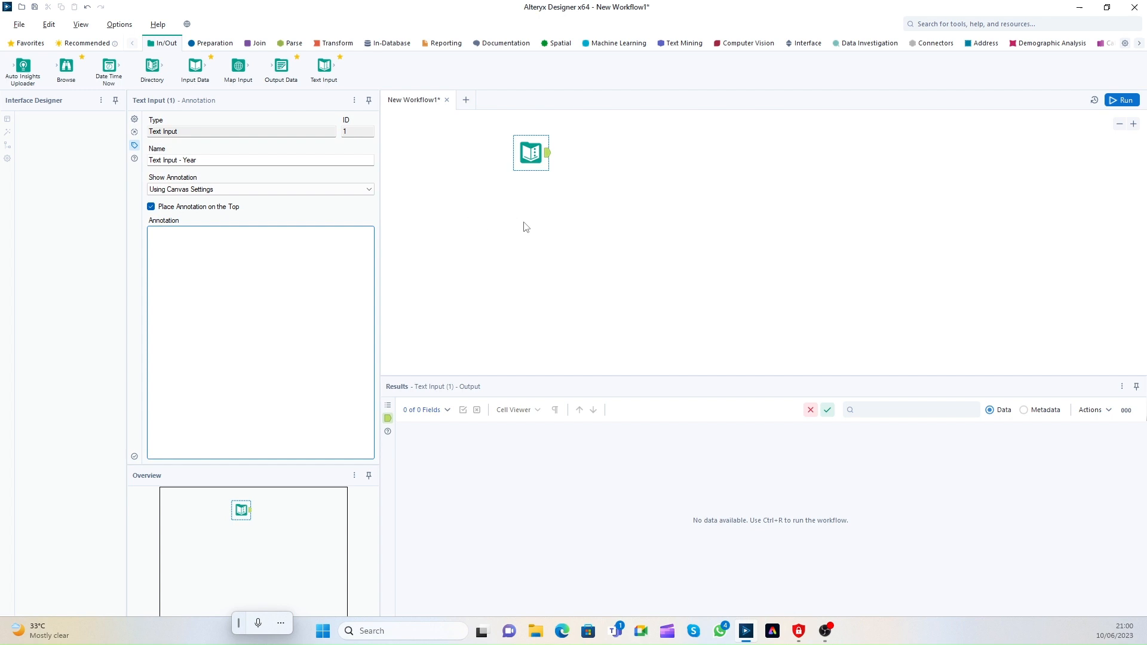
click(260, 253)
text(Input to enter a year, whech we want to create the Calendar)
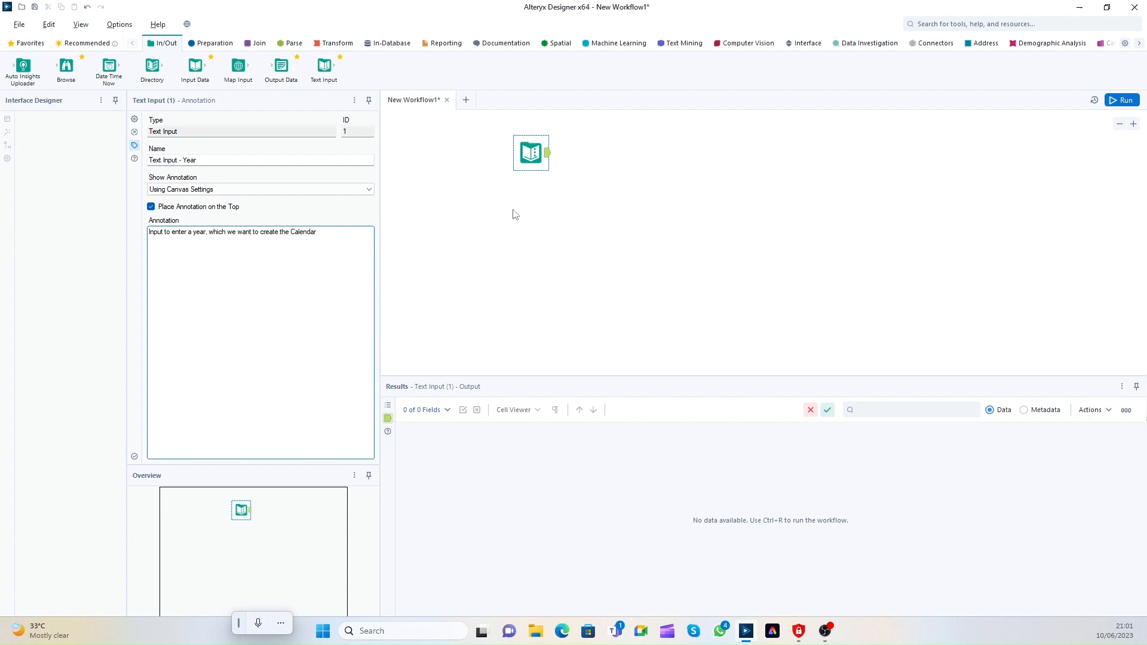
Step: Move the Text Input tool slightly lower on the canvas to make room for the annotation above it
drag(533, 151, 532, 179)
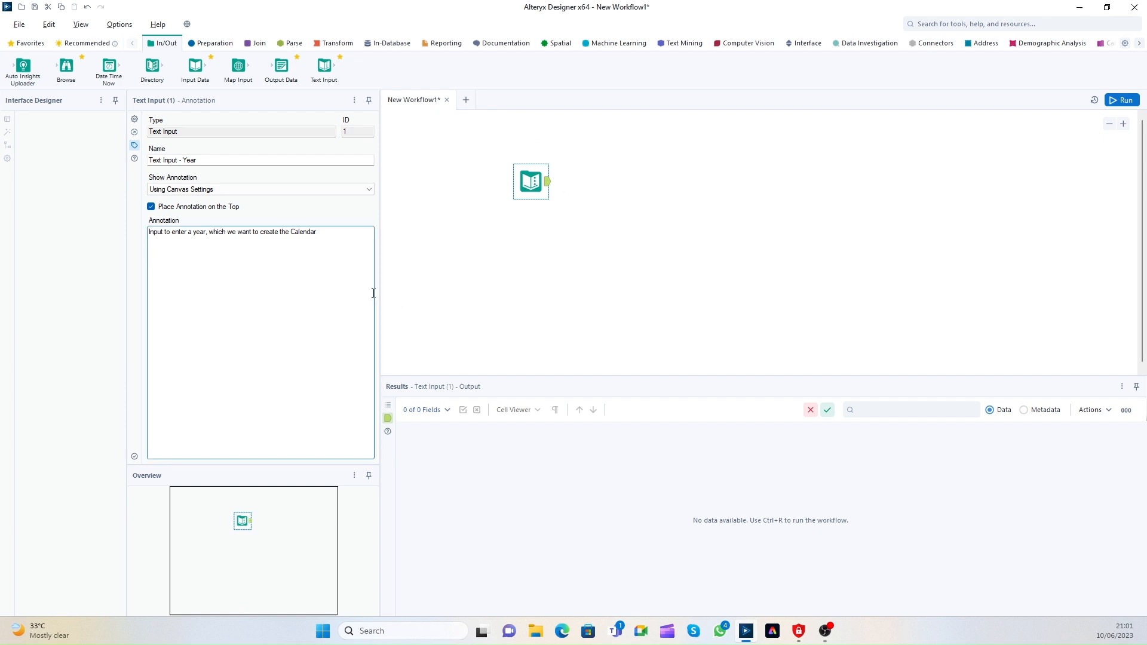
drag(348, 242, 113, 227)
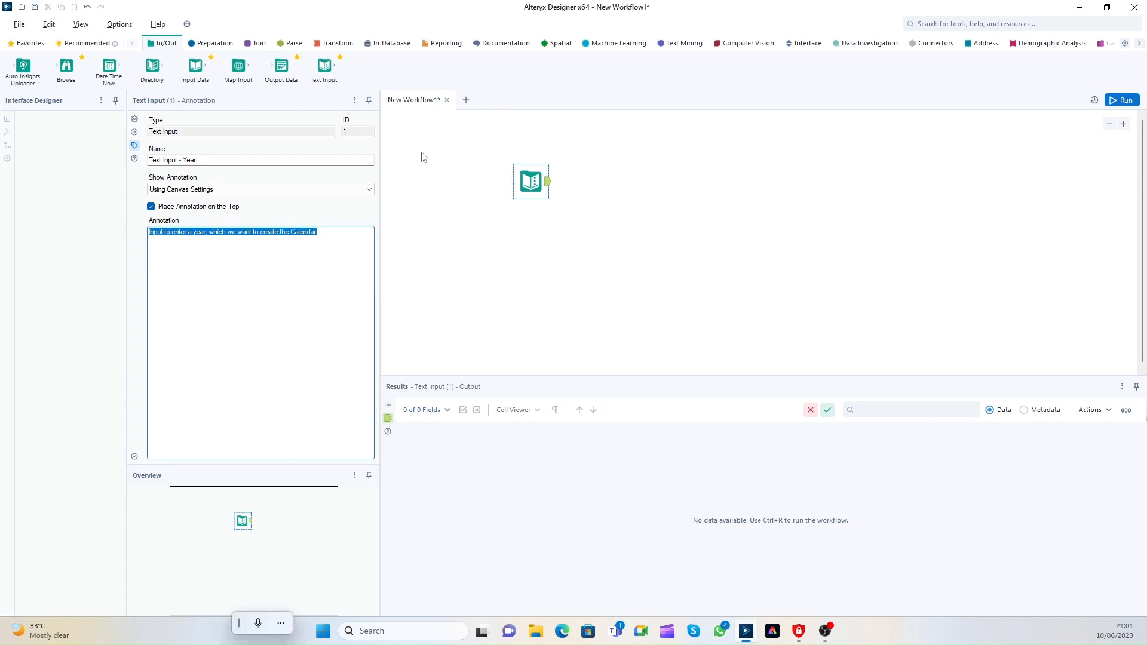
click(530, 181)
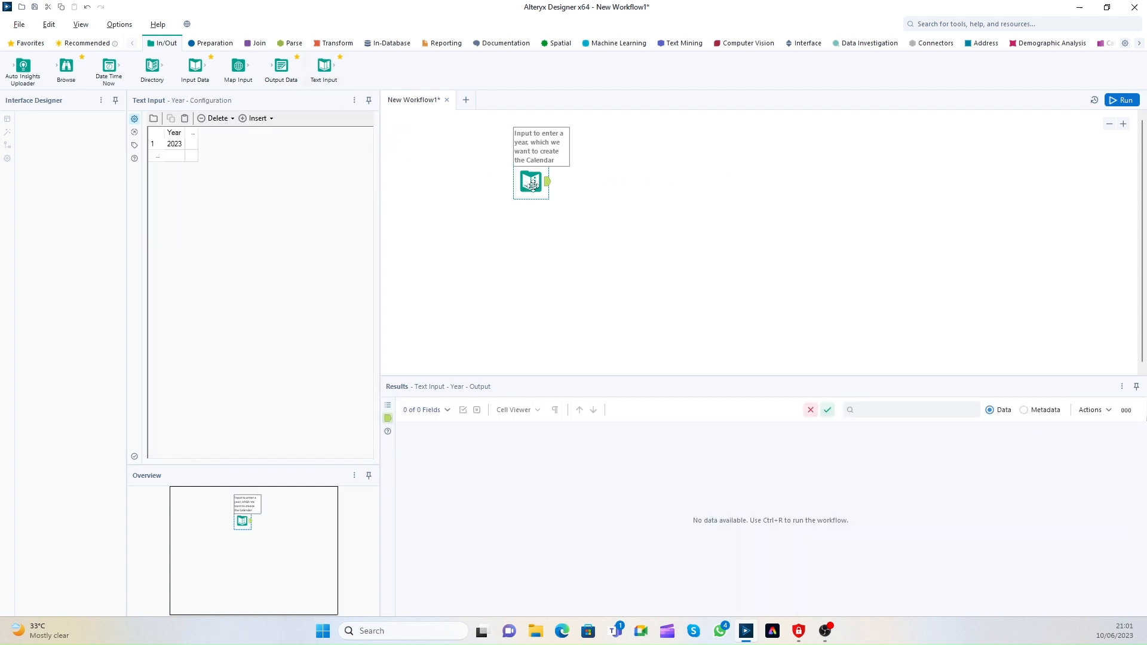
click(174, 145)
click(636, 182)
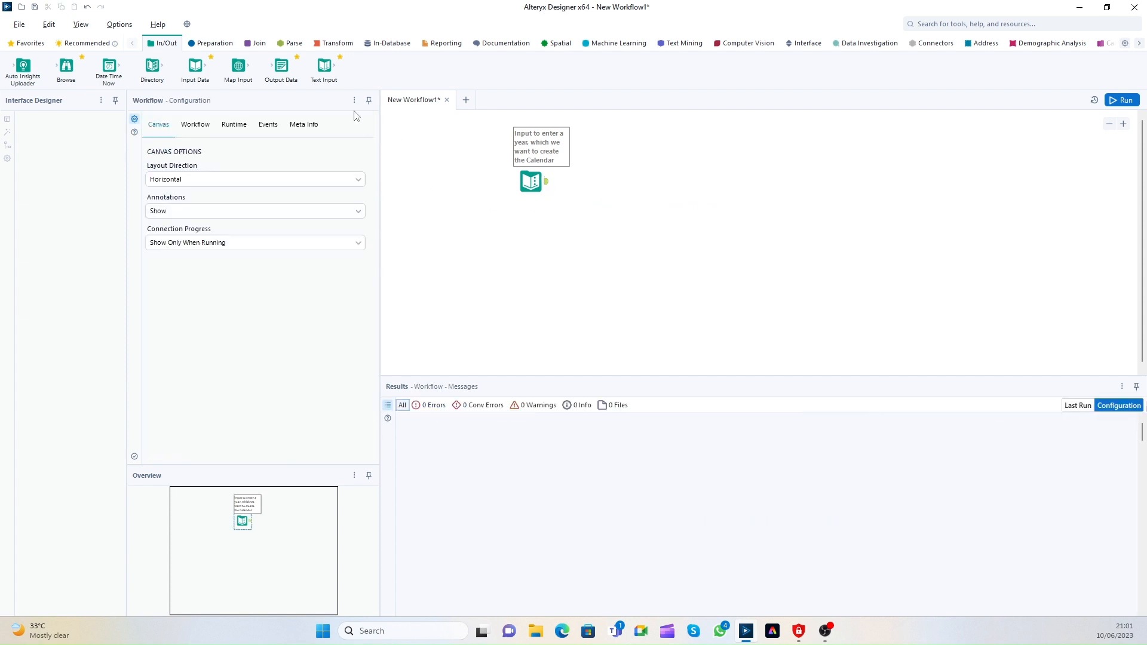
Step: Connect a Formula tool after the Text Input tool and add a new output column named StartDate
click(213, 43)
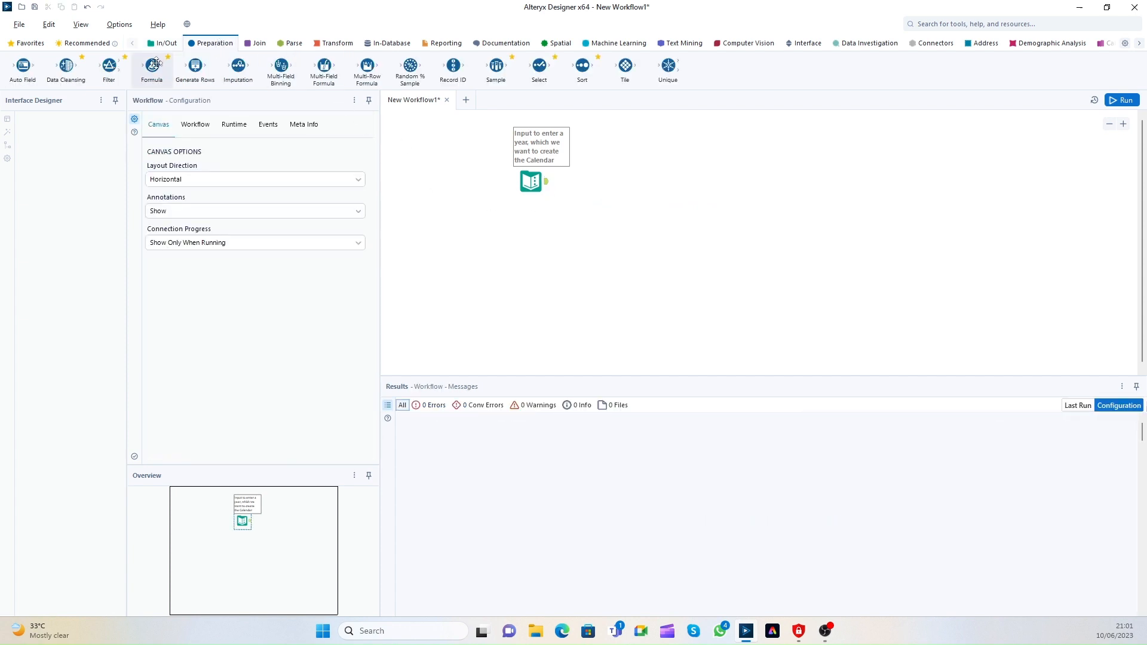
drag(153, 66, 608, 183)
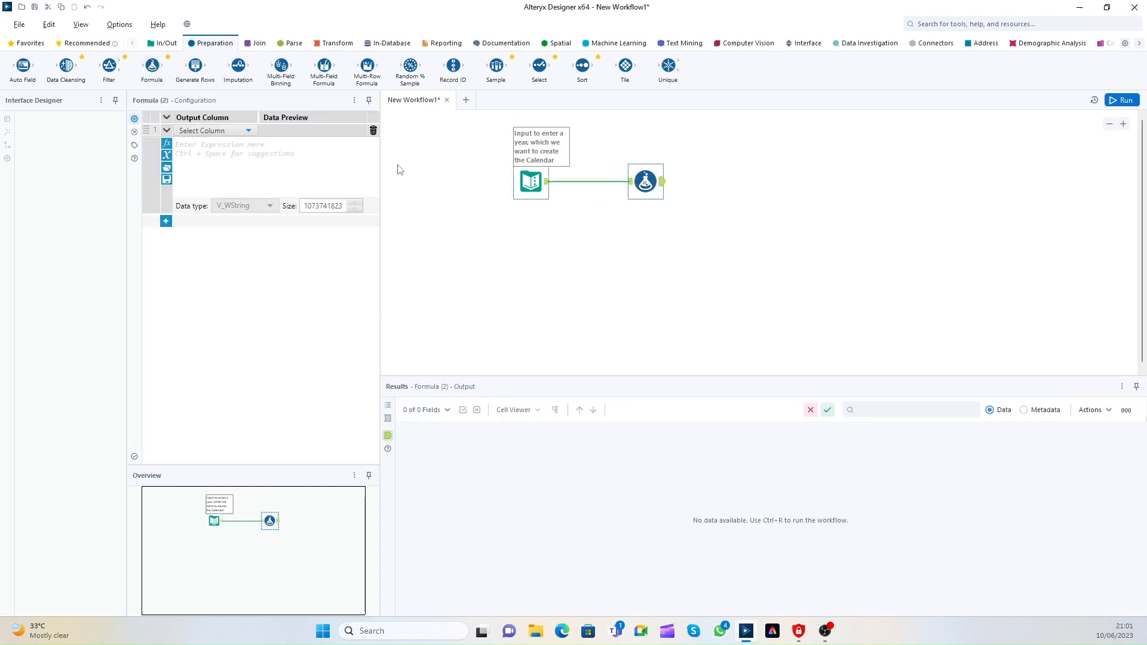
click(224, 130)
click(218, 141)
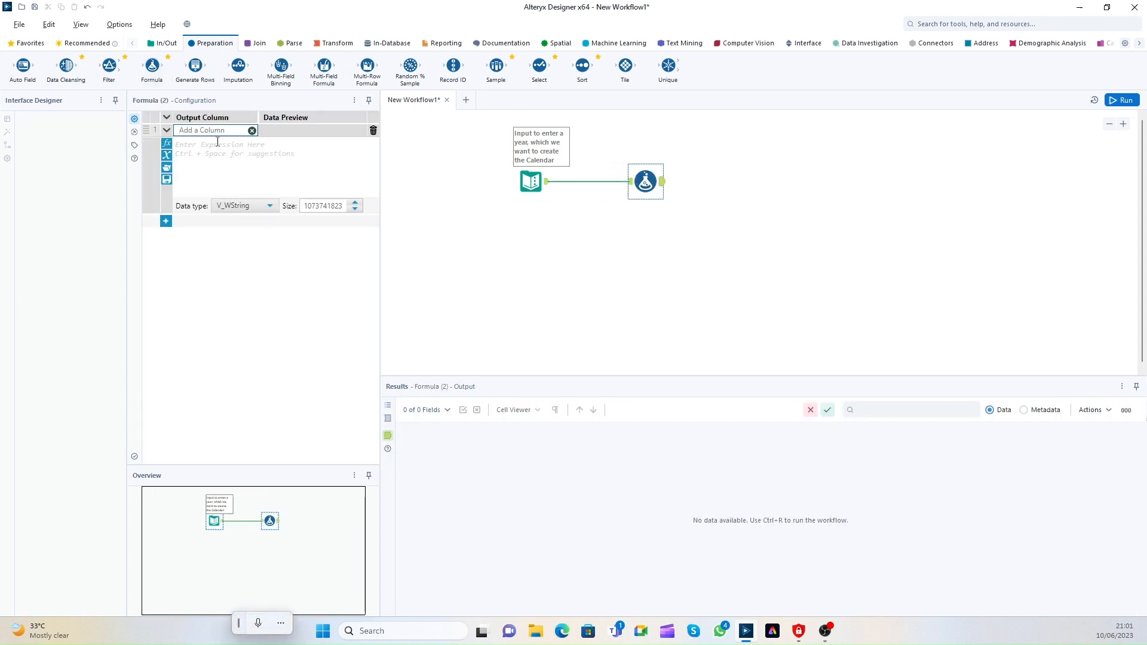
text(StartDate)
Step: Set the data type of the StartDate column to Date
click(246, 213)
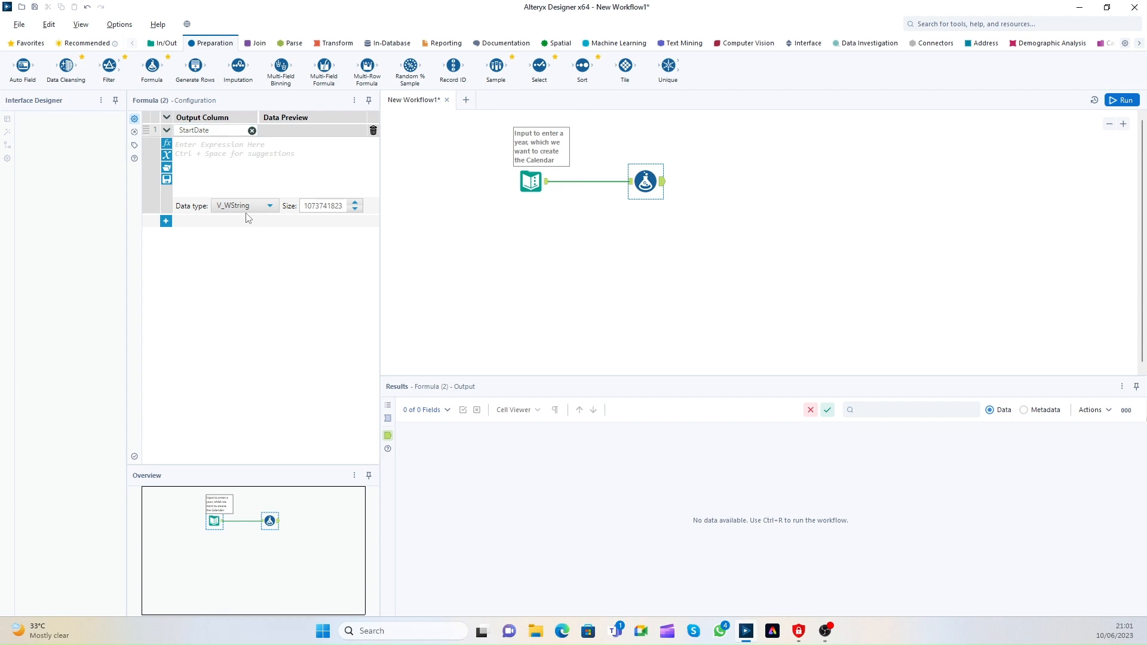
click(241, 206)
click(263, 178)
click(251, 205)
scroll(242, 269, up, 2)
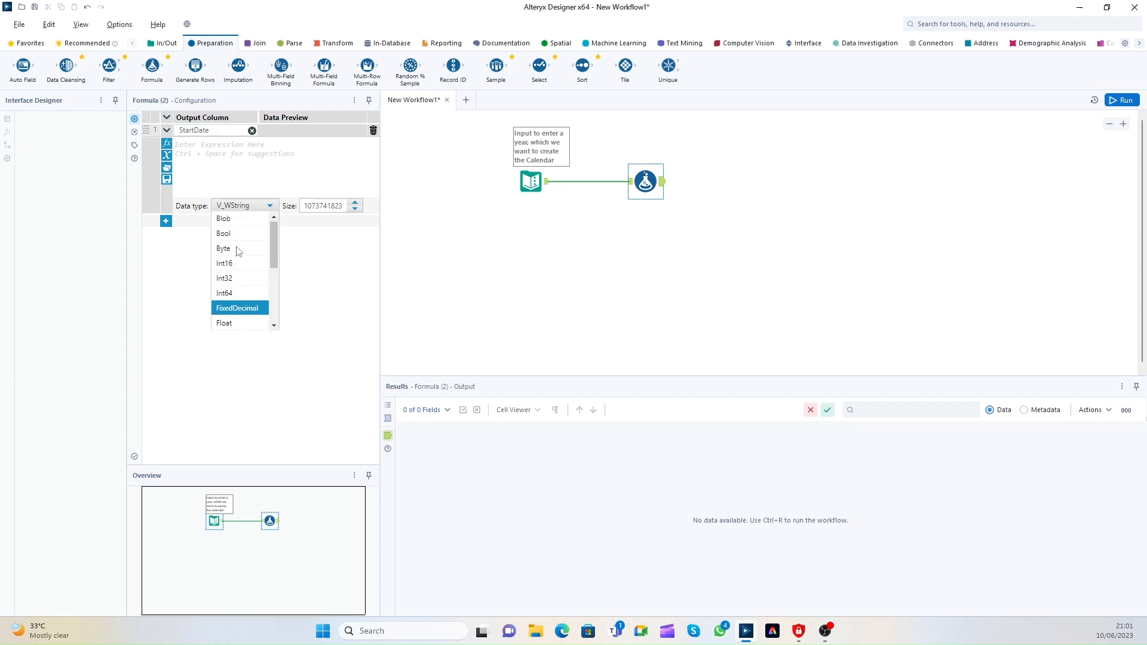
scroll(239, 281, down, 3)
click(237, 279)
Step: Enter the StartDate expression [Year] + "-01-01"
click(245, 157)
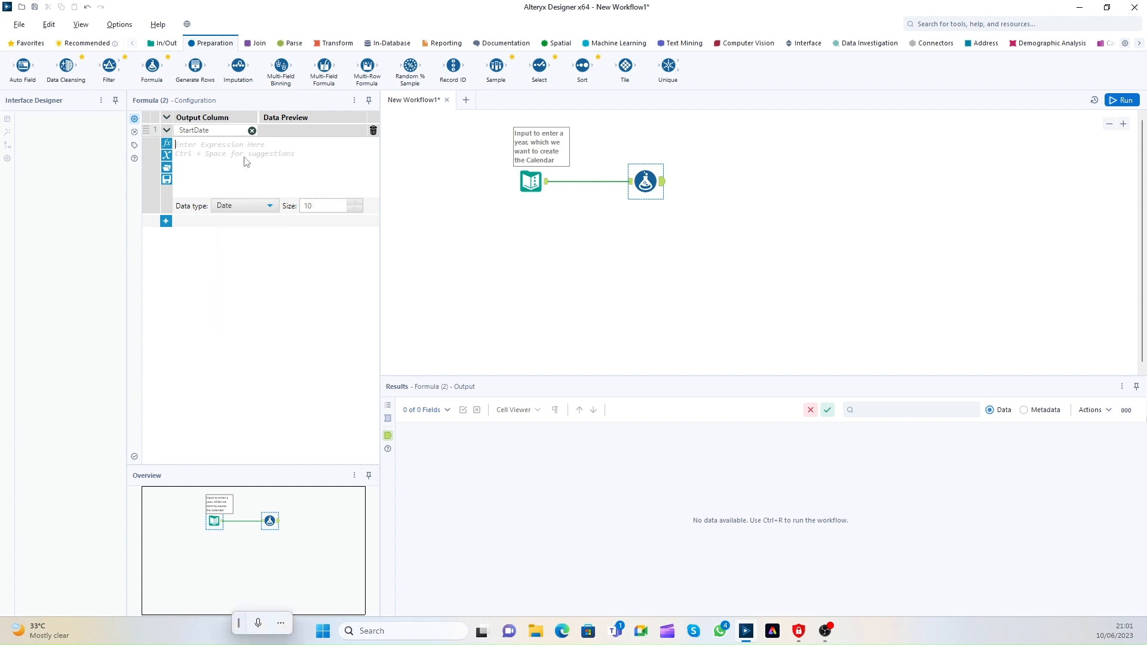
text([Year])
text(+ "-01-01)
drag(254, 145, 155, 159)
click(256, 146)
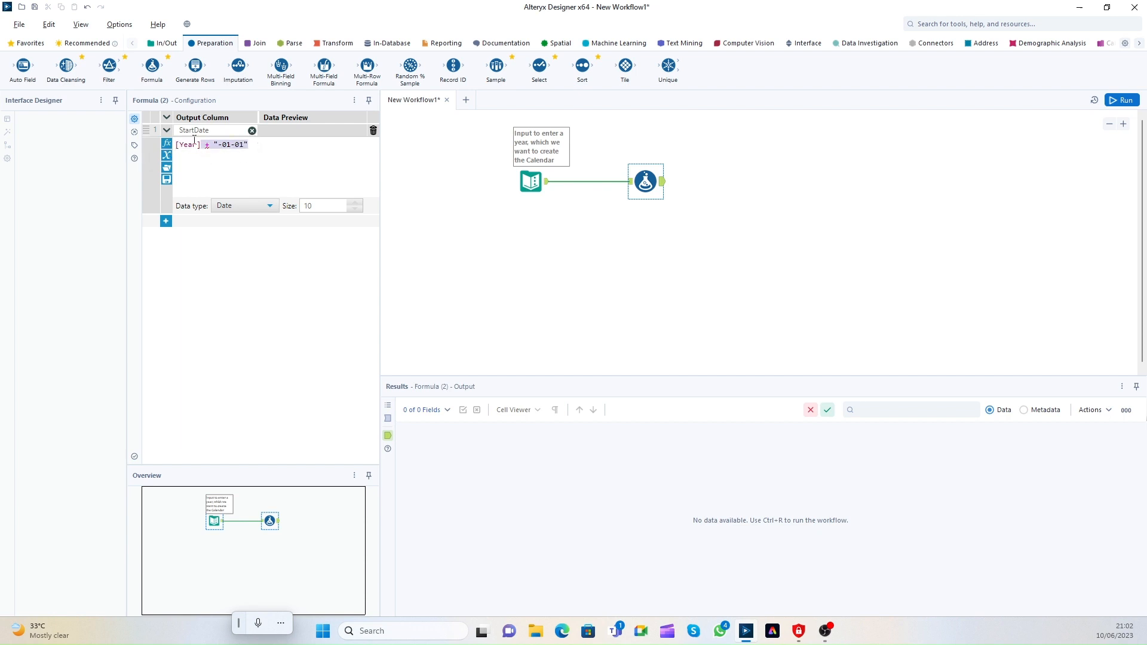
click(228, 140)
drag(223, 146, 242, 146)
click(245, 146)
mouse_move(209, 149)
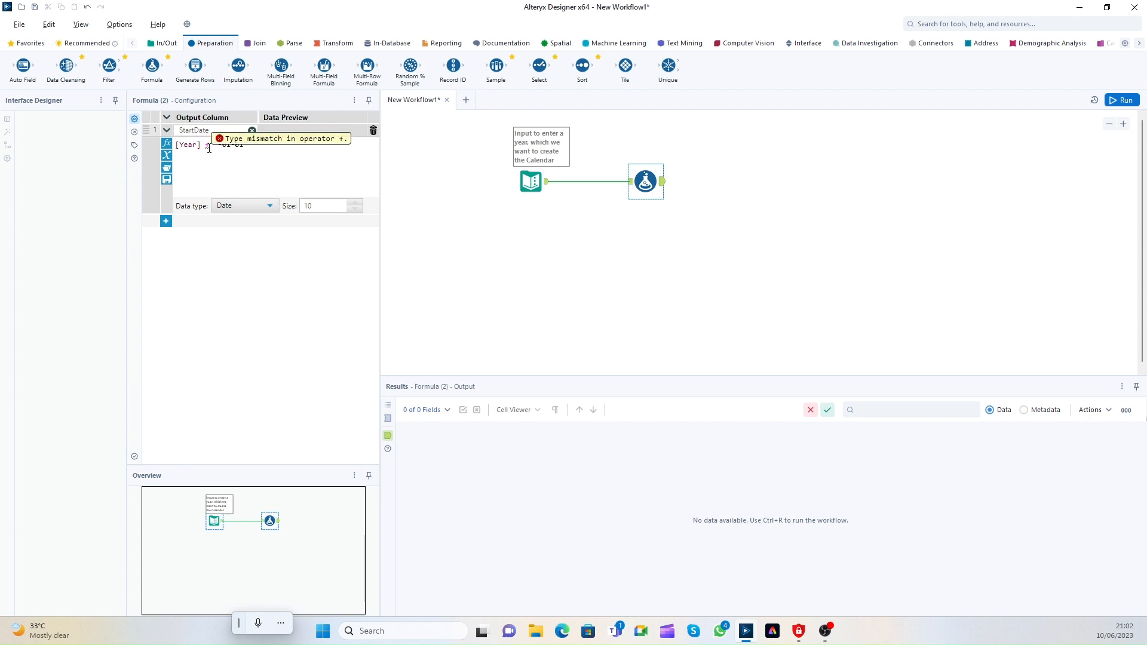
text(")
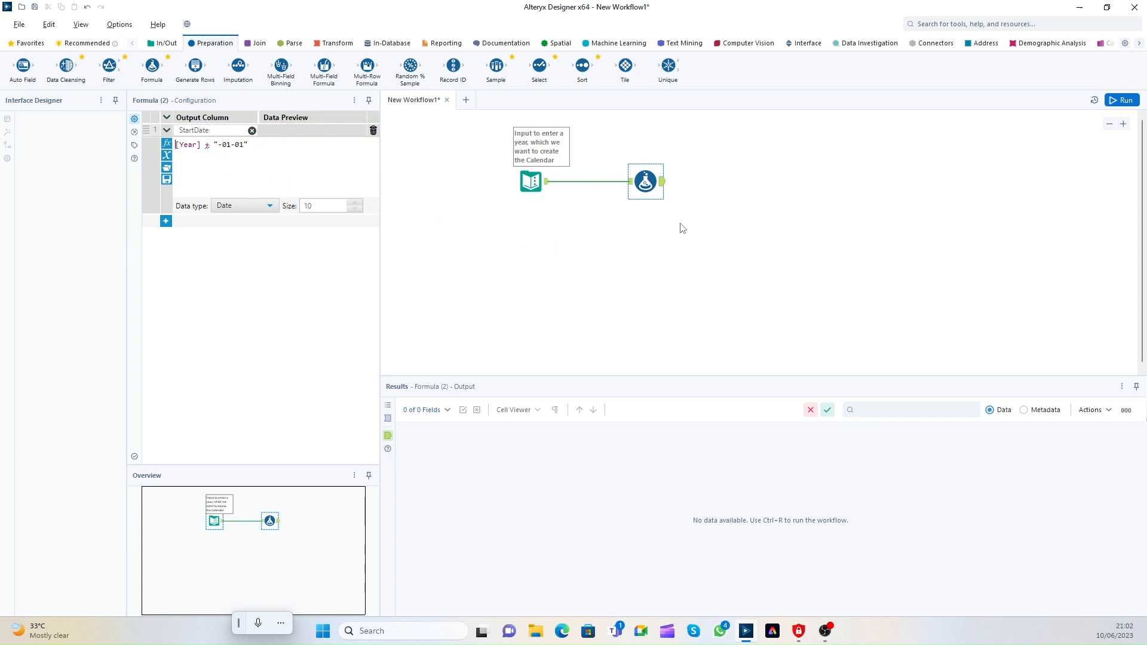
Step: Run the workflow and examine the Formula tool's messages and the data type of the Year field in the Text Input output
click(1124, 100)
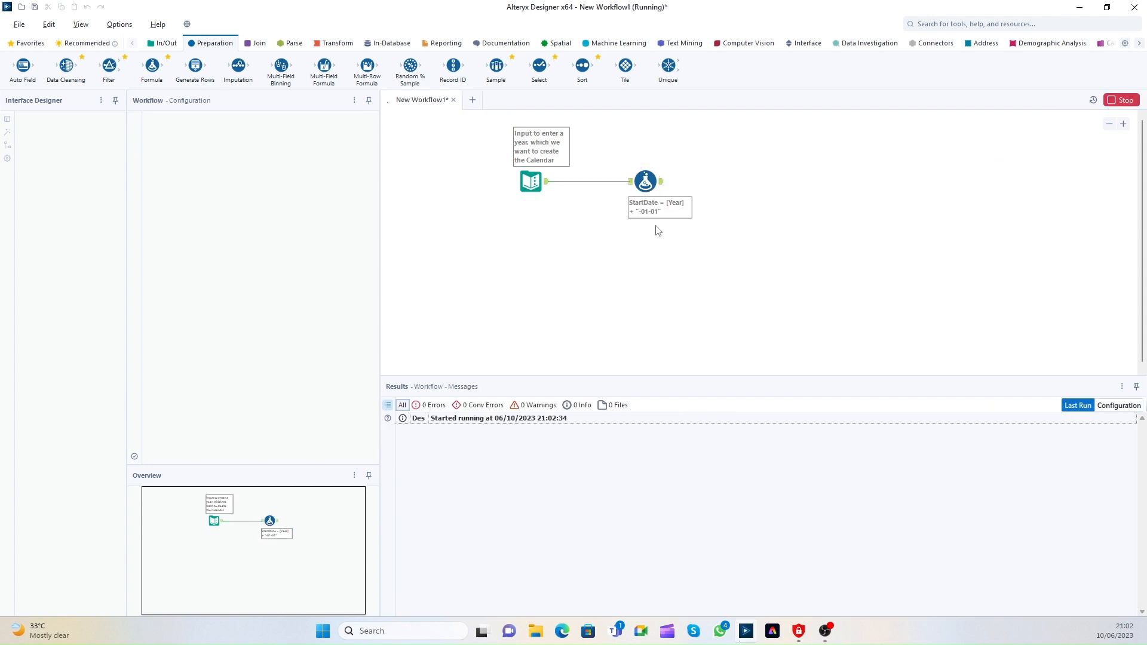
click(652, 185)
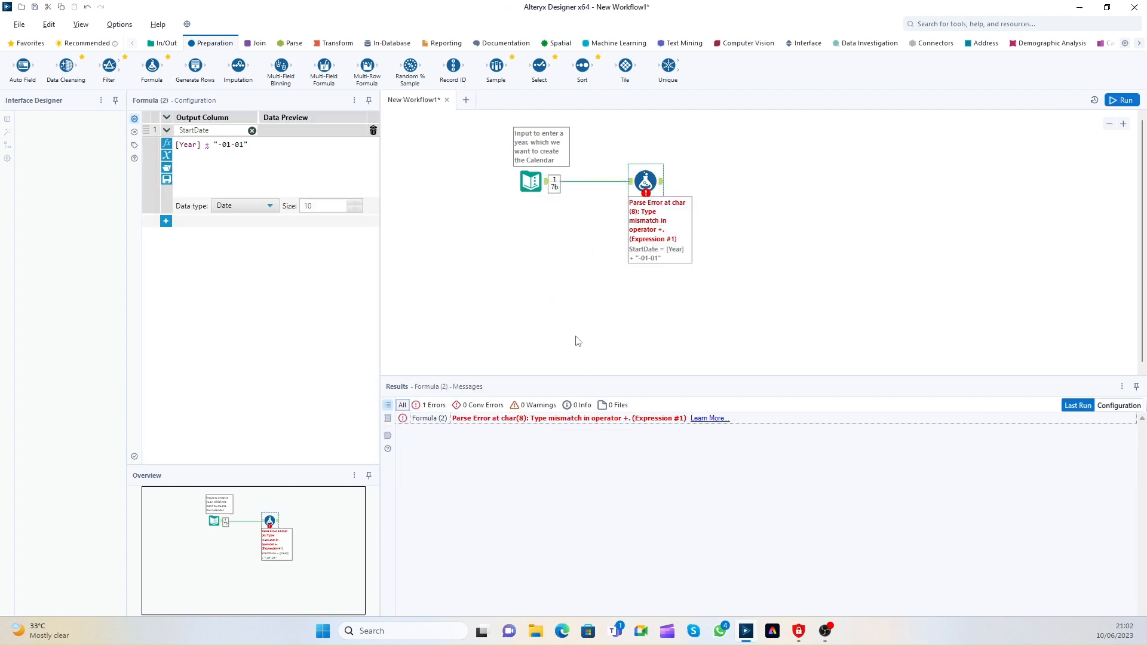
click(542, 421)
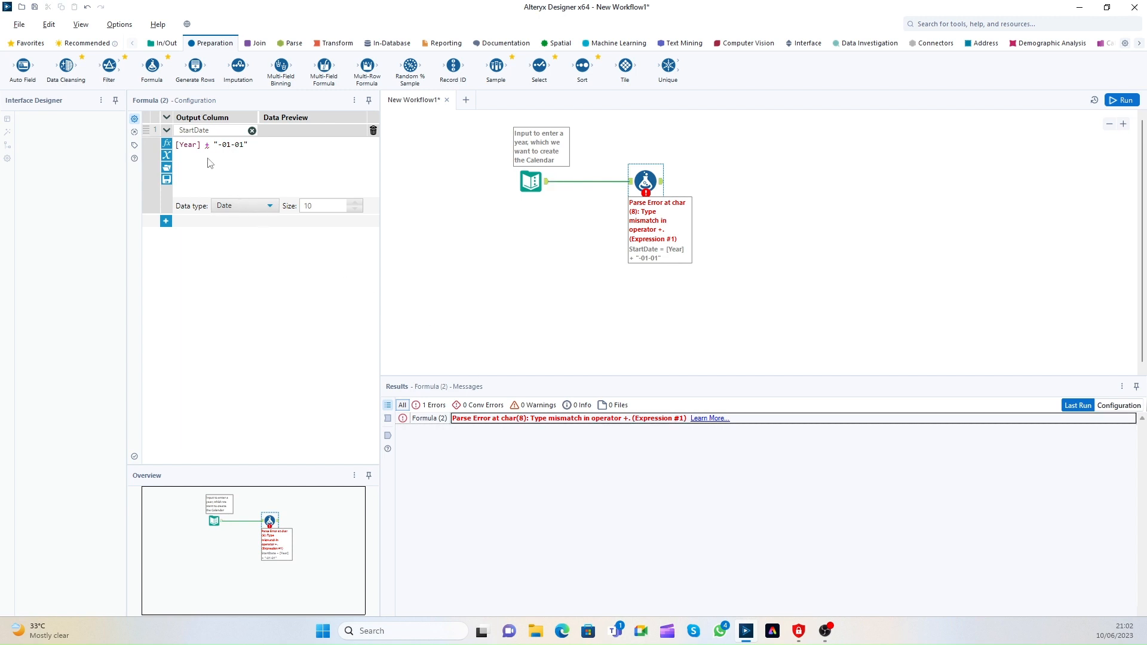
click(176, 147)
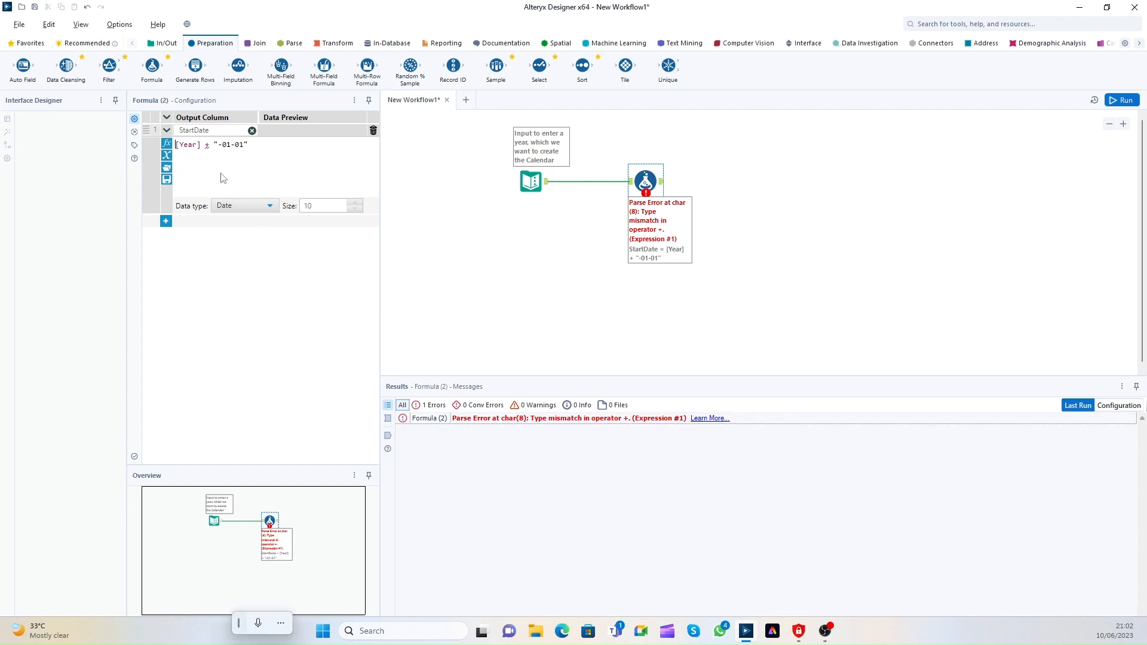
click(550, 182)
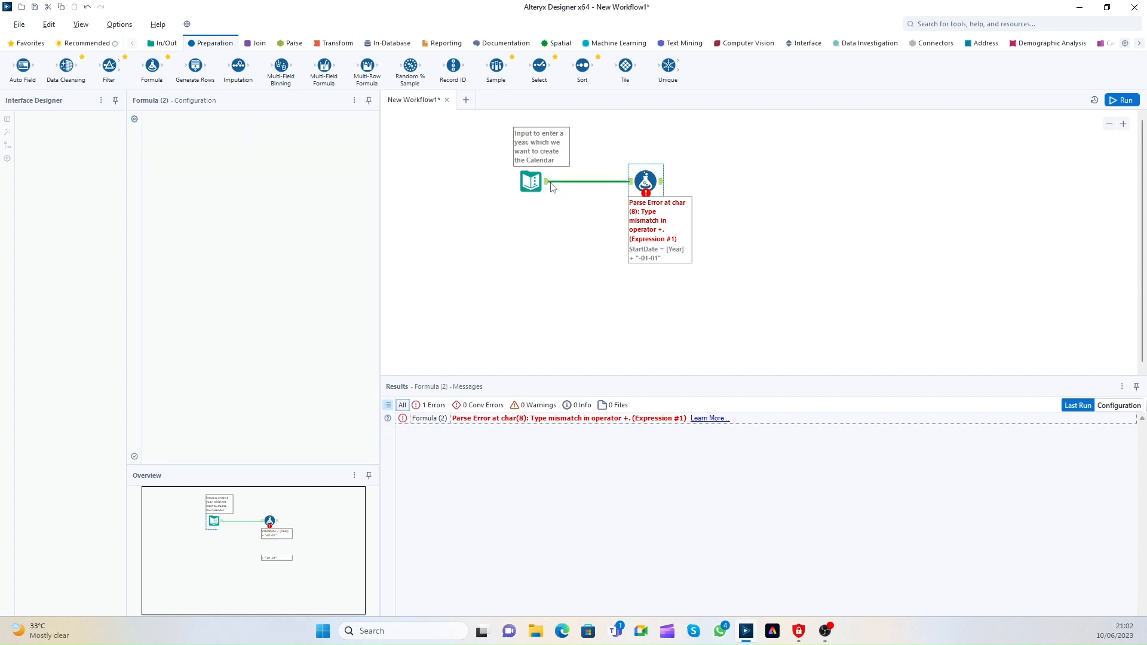
click(544, 185)
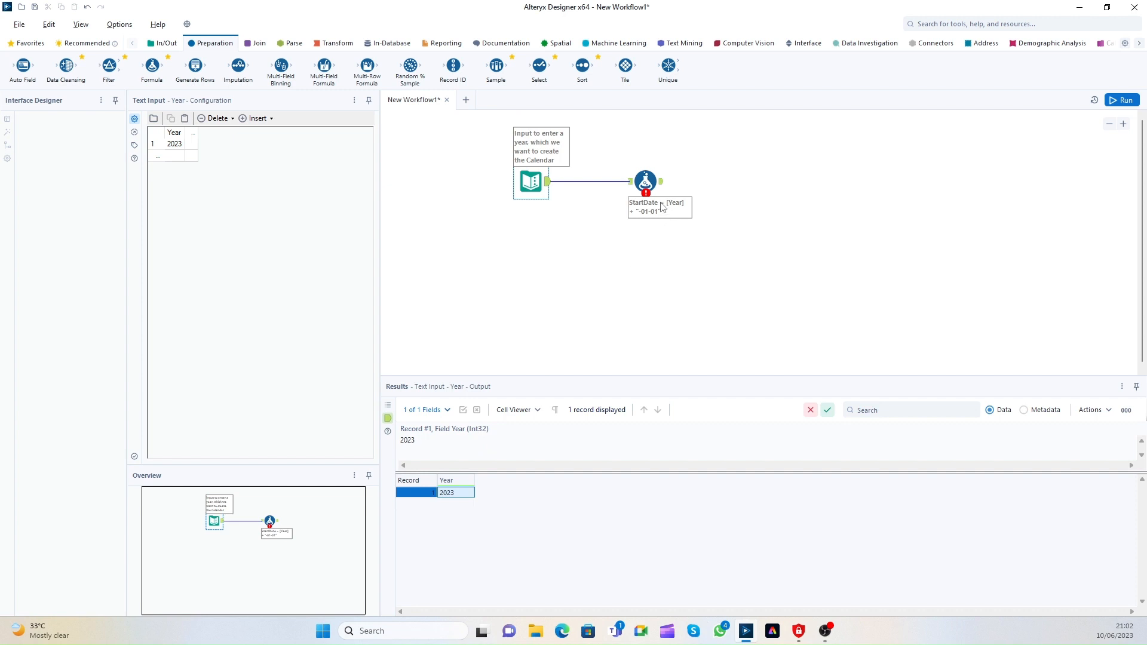
Step: Wrap the Year field in a ToString function so the StartDate expression reads ToString([Year]) + "-01-01"
click(651, 182)
click(194, 140)
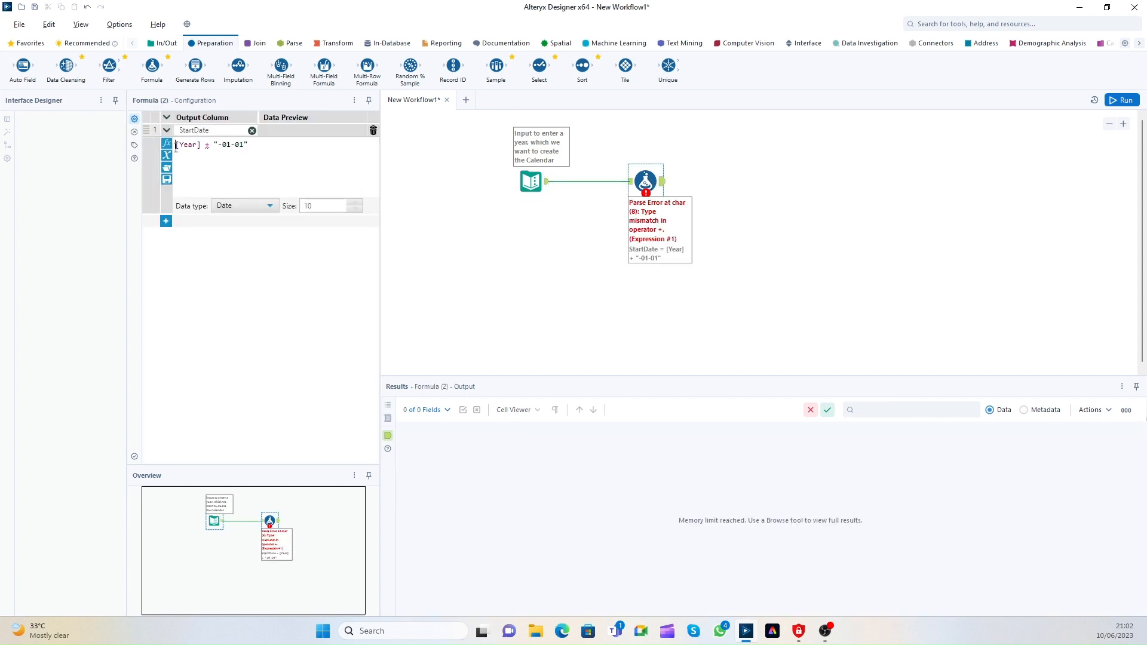
text(ToSte)
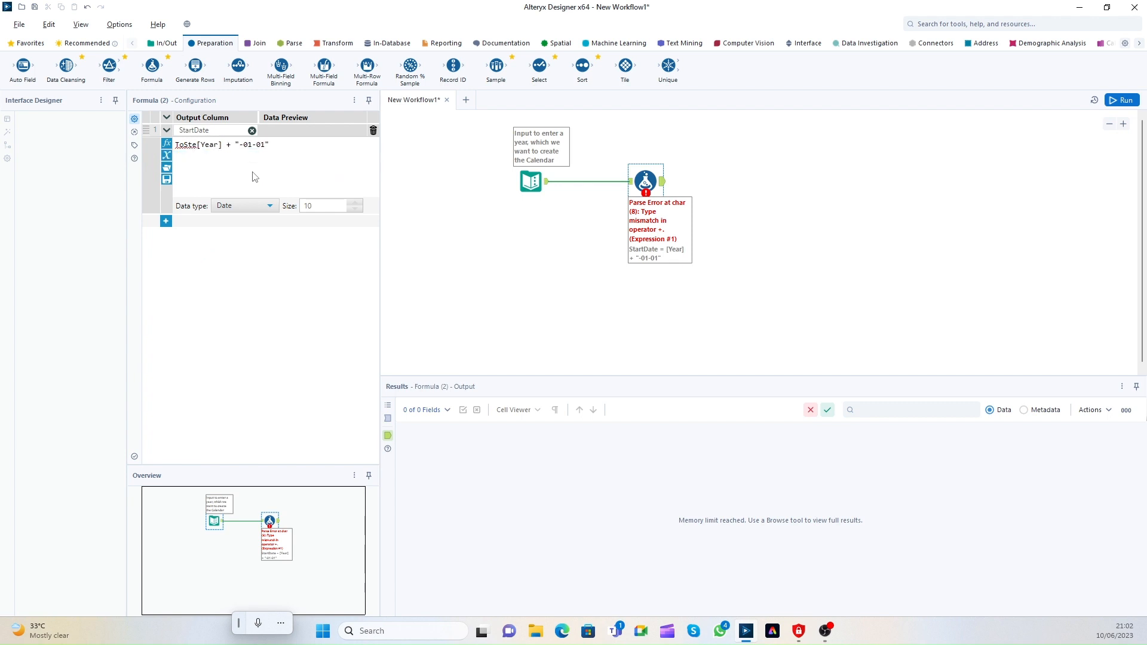
key(BackSpace)
text(ring)
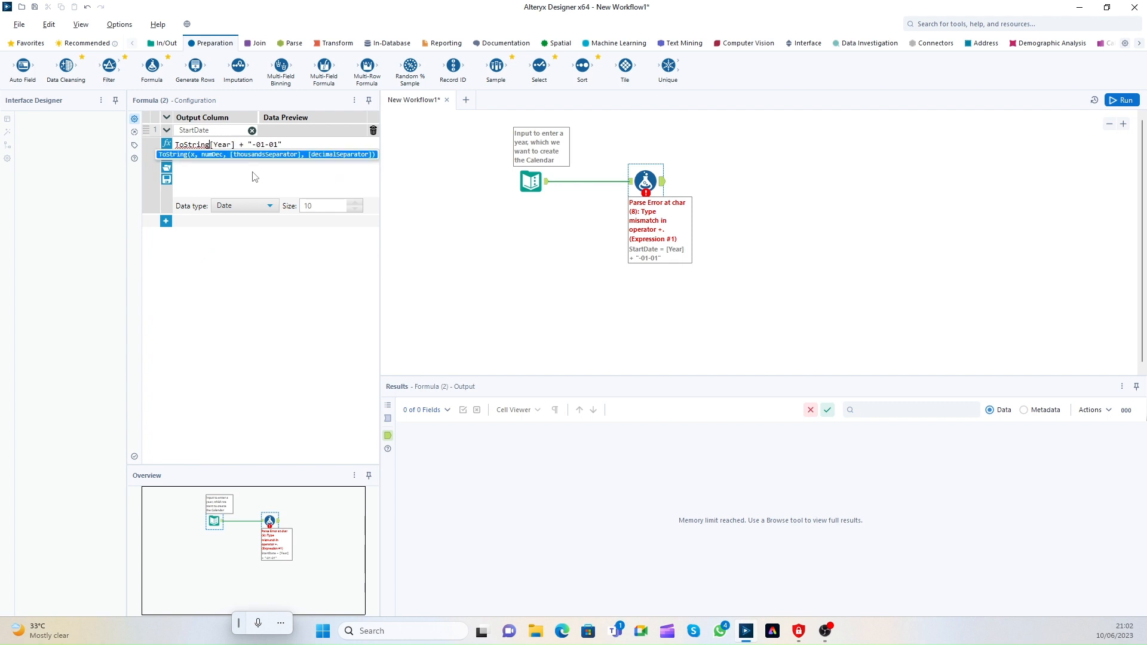
text(()
key(Right)
key(Right)
key(Right)
key(Right)
key(Right)
key(Right)
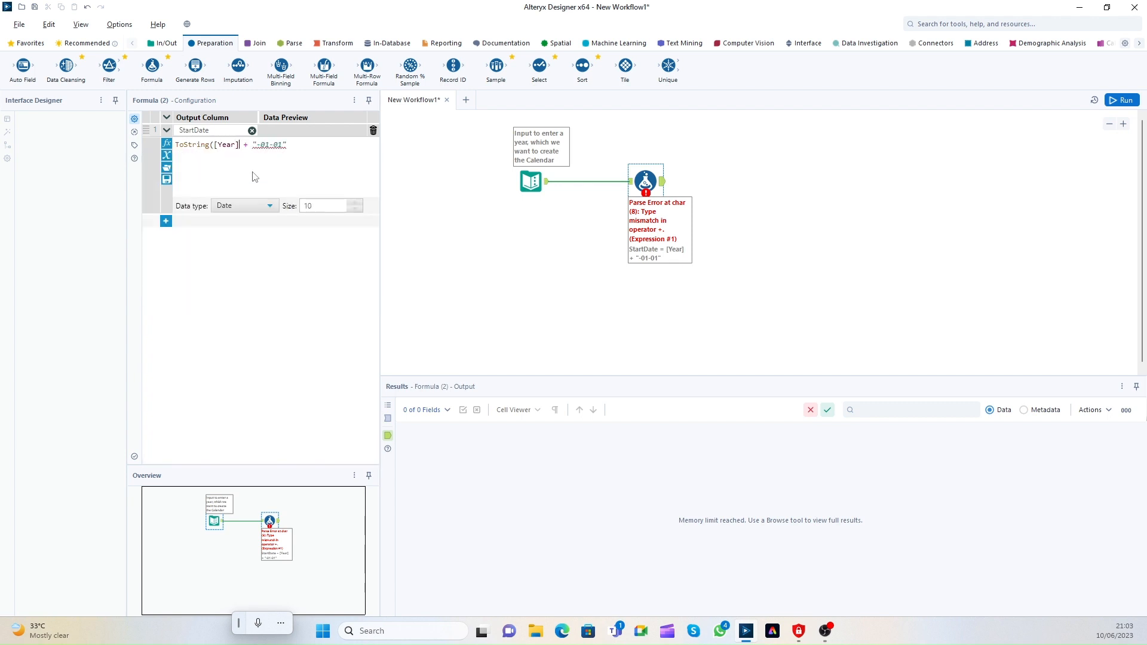
text())
Step: Wrap the StartDate expression in a ToDate function so it reads ToDate(ToString([Year]) + "-01-01")
double_click(201, 150)
click(175, 144)
text(ToDate)
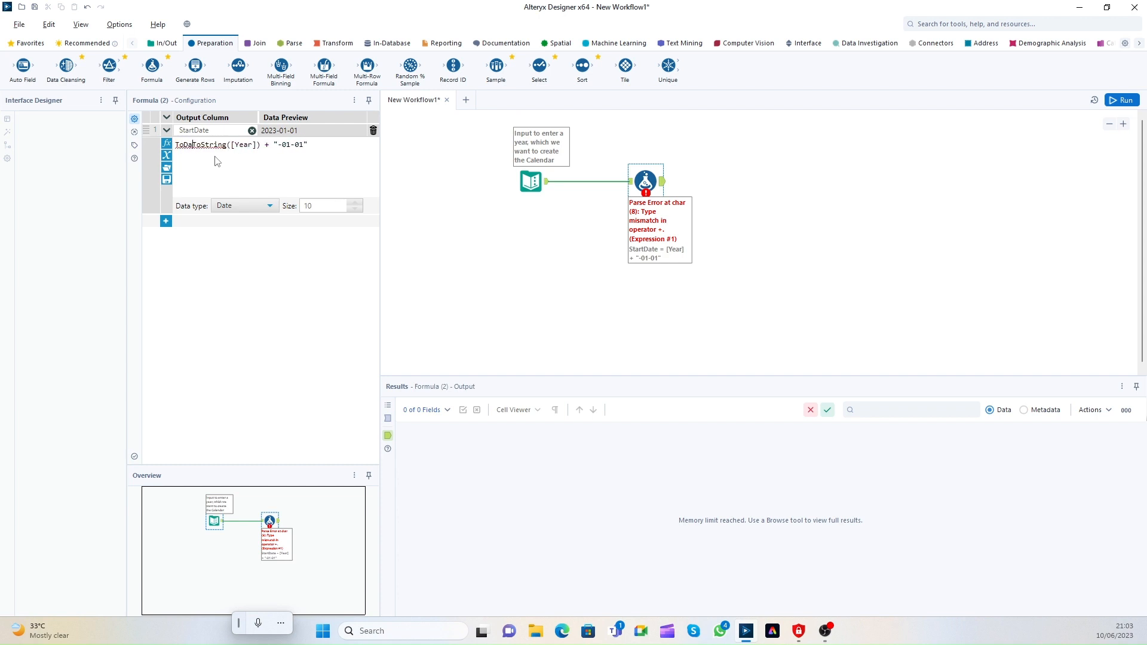
text(()
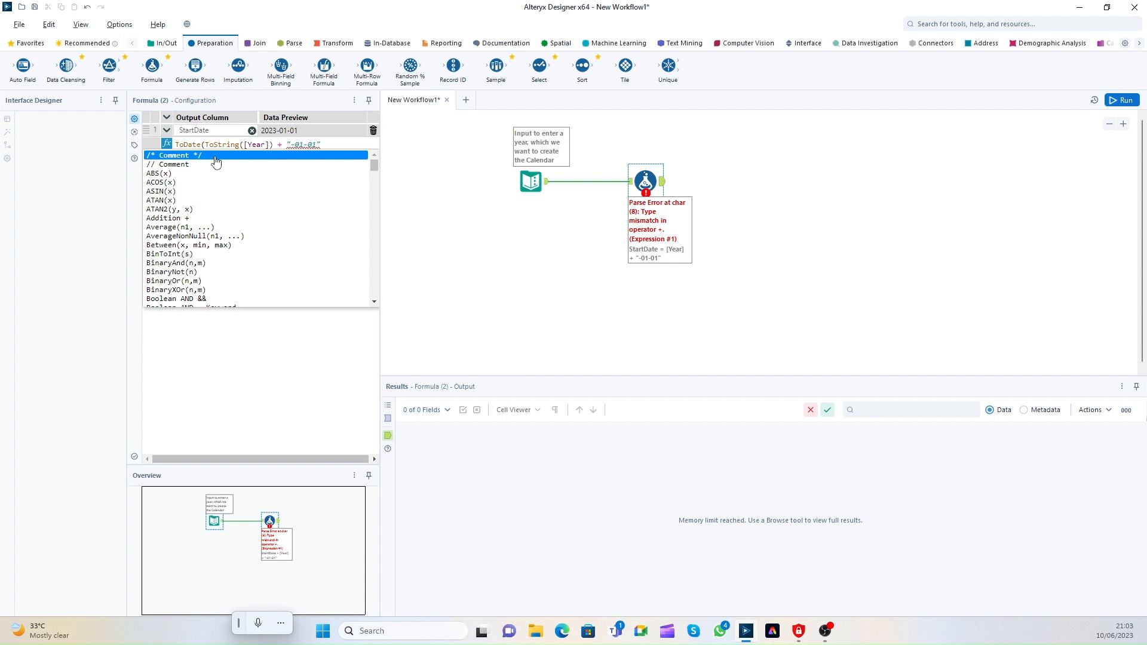
key(Escape)
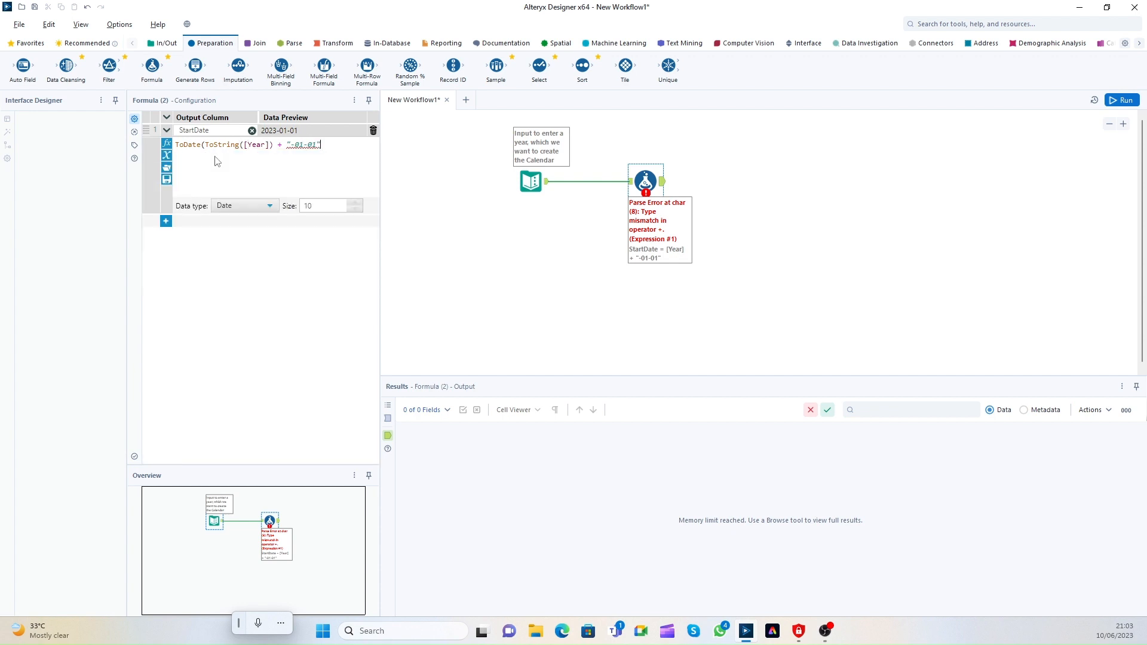
text())
drag(336, 144, 167, 147)
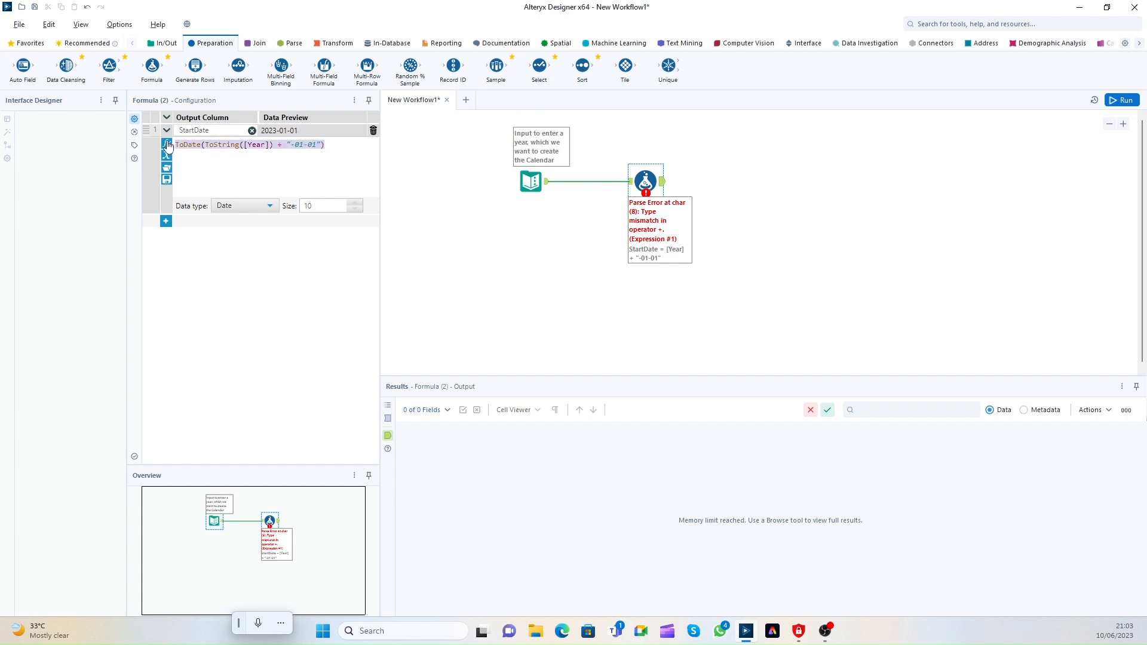
click(289, 143)
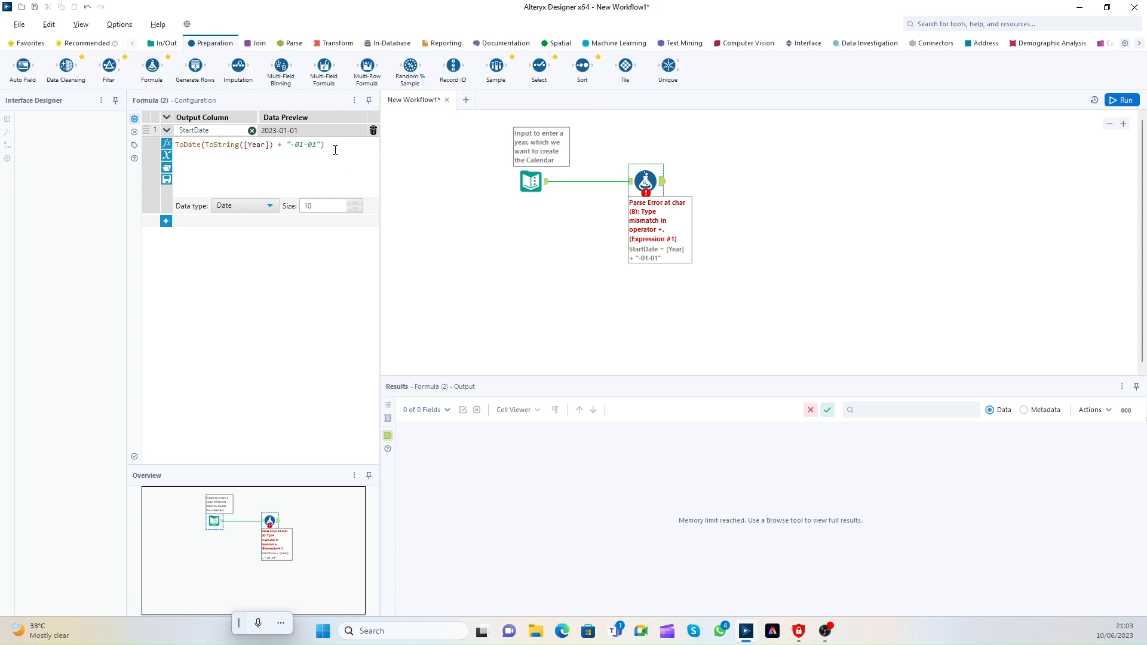
drag(334, 142, 64, 141)
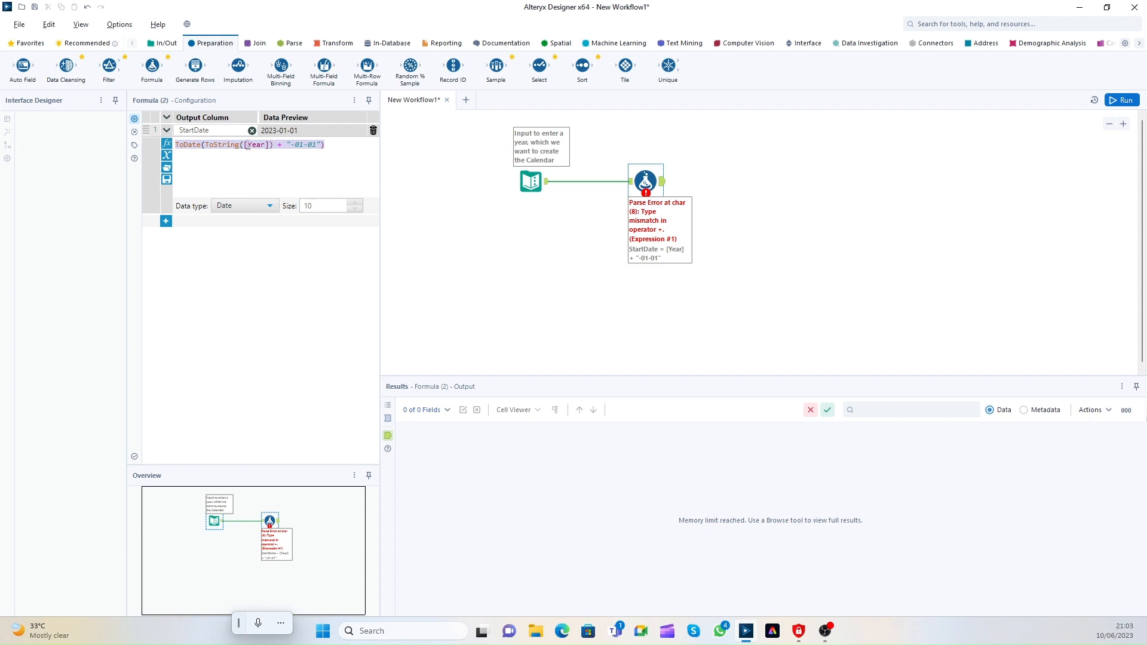
Step: Run the workflow and move the Formula tool closer to the Text Input tool
click(1122, 100)
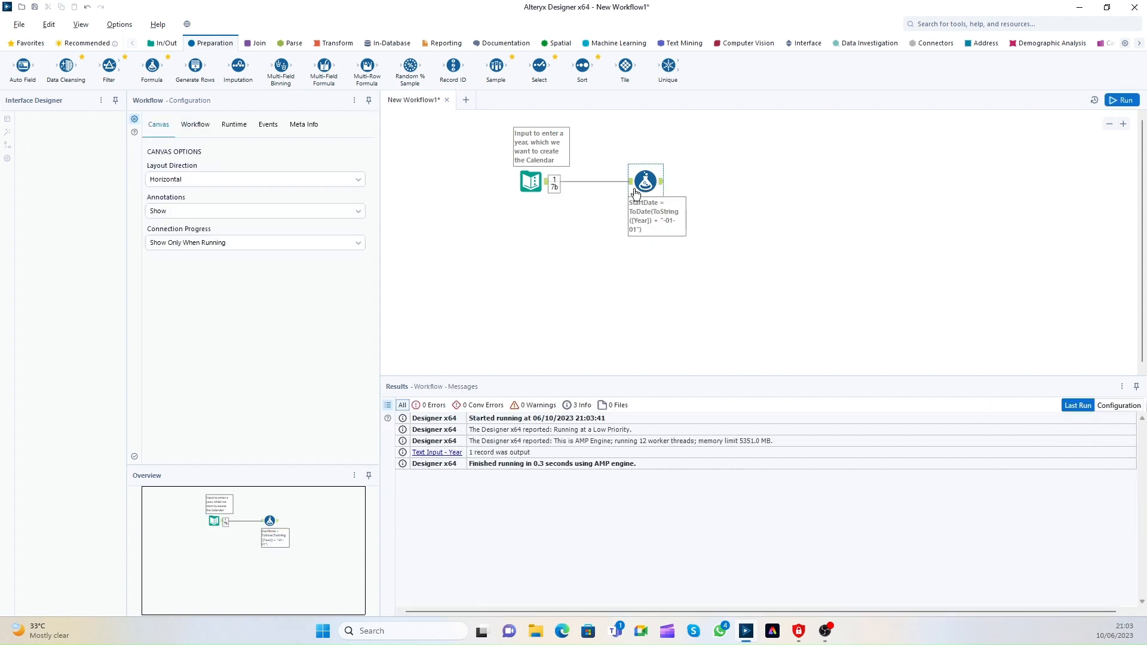
drag(648, 180, 612, 178)
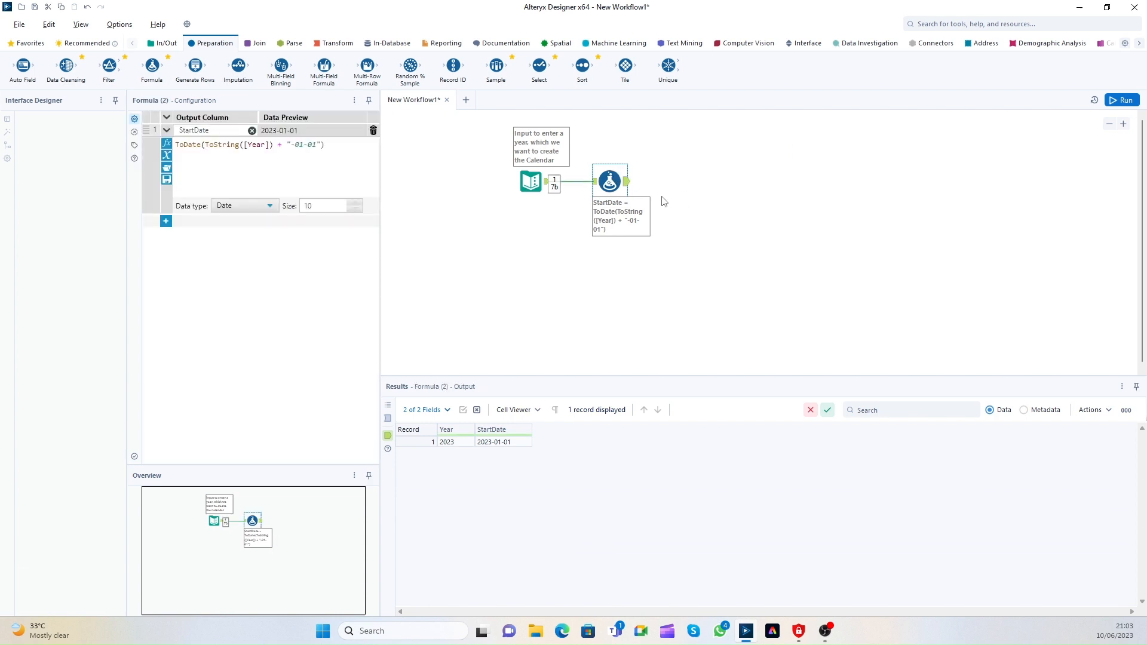
Step: Examine the Year field in the Formula output and the ToString, "-01-01" and ToDate parts of the StartDate expression
click(448, 444)
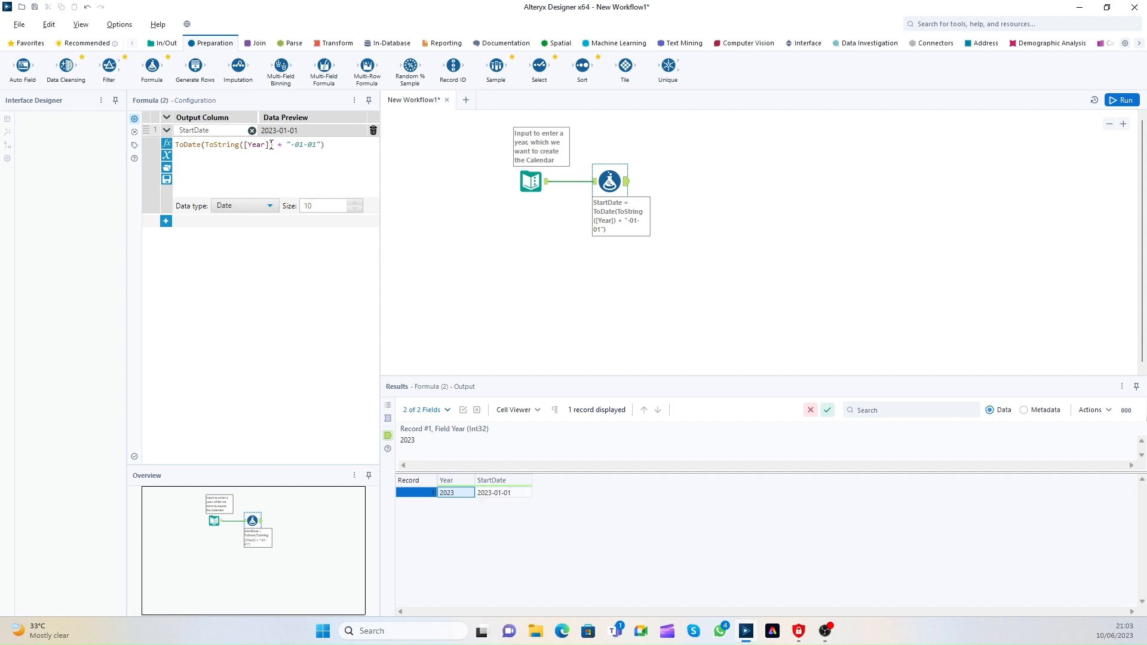
drag(269, 144, 313, 147)
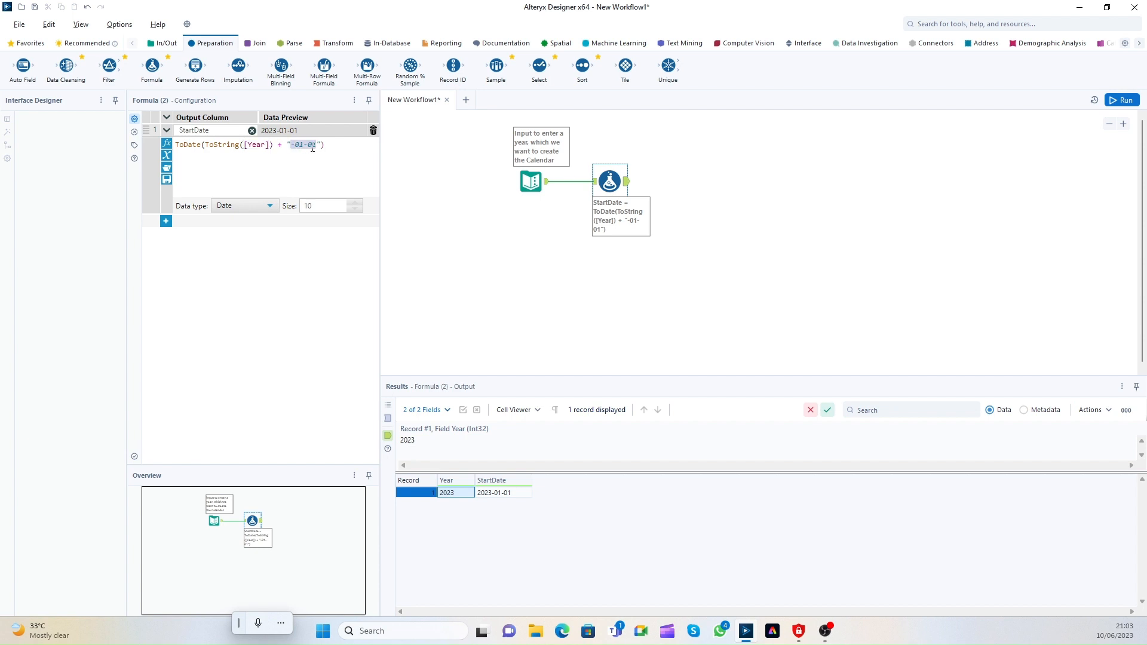
click(310, 148)
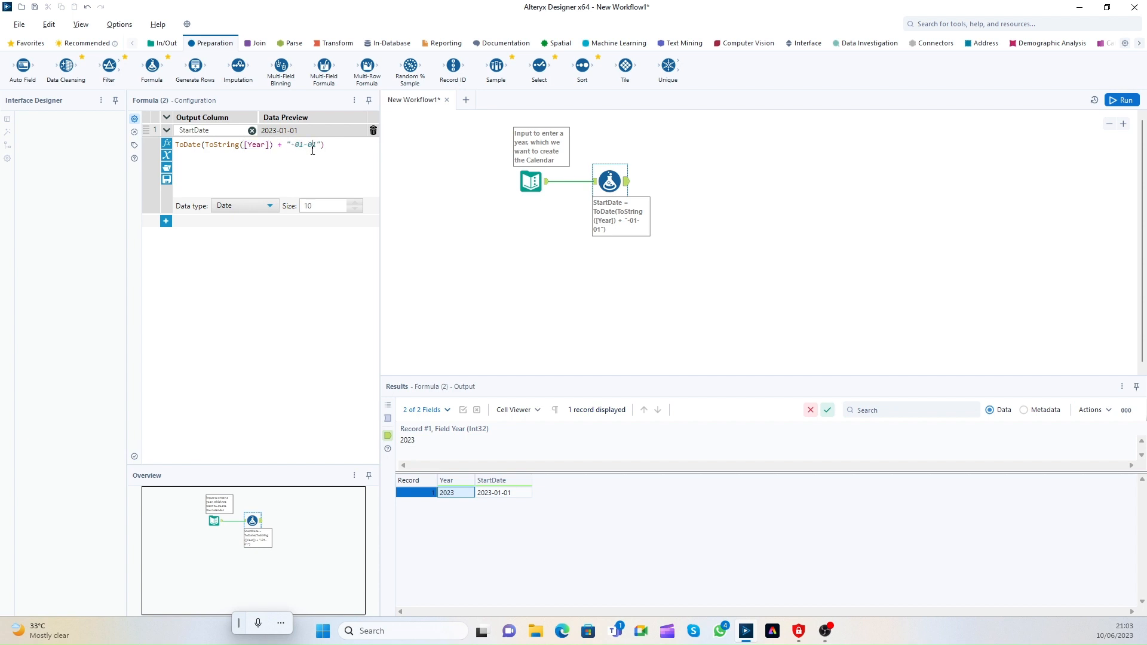
click(257, 146)
double_click(487, 441)
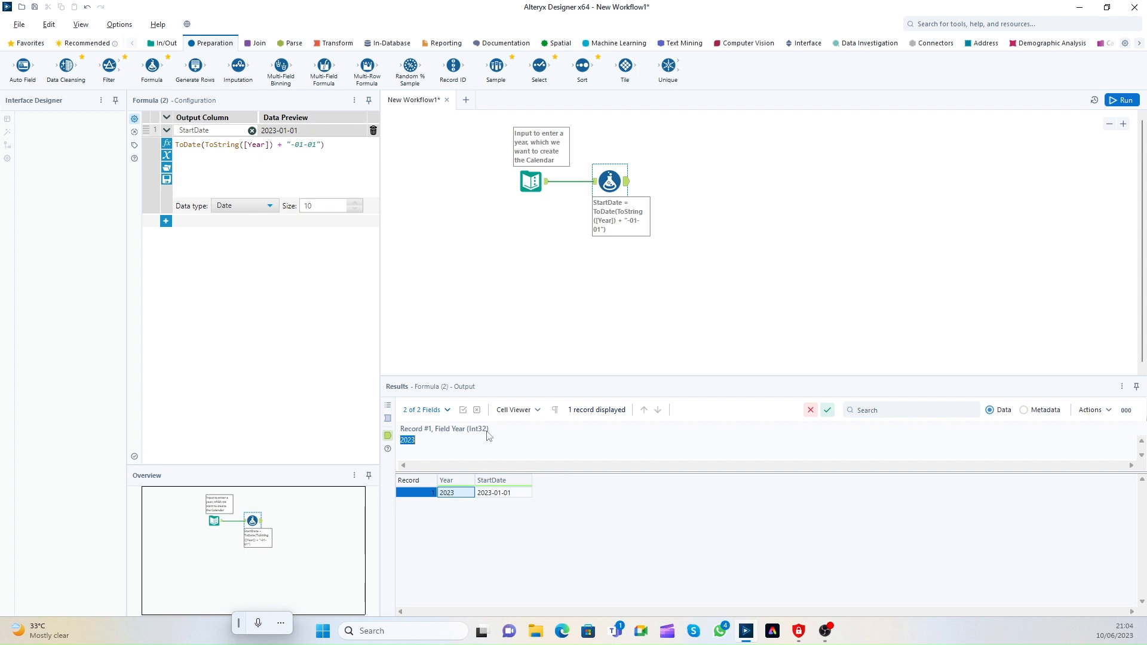
click(209, 146)
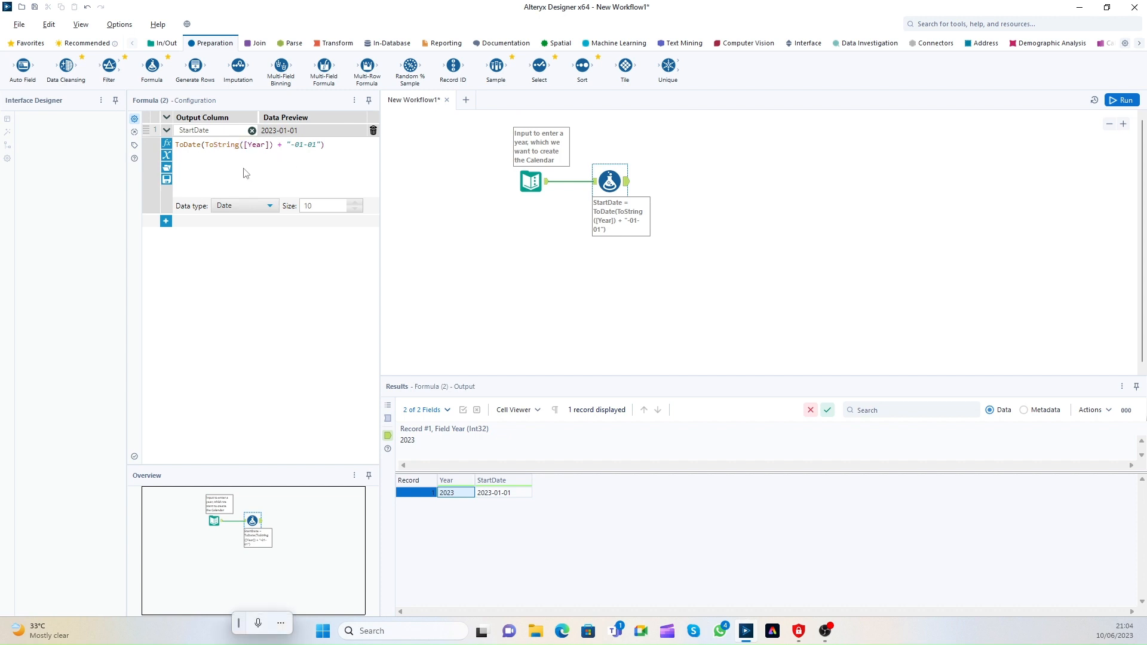
drag(206, 145, 322, 145)
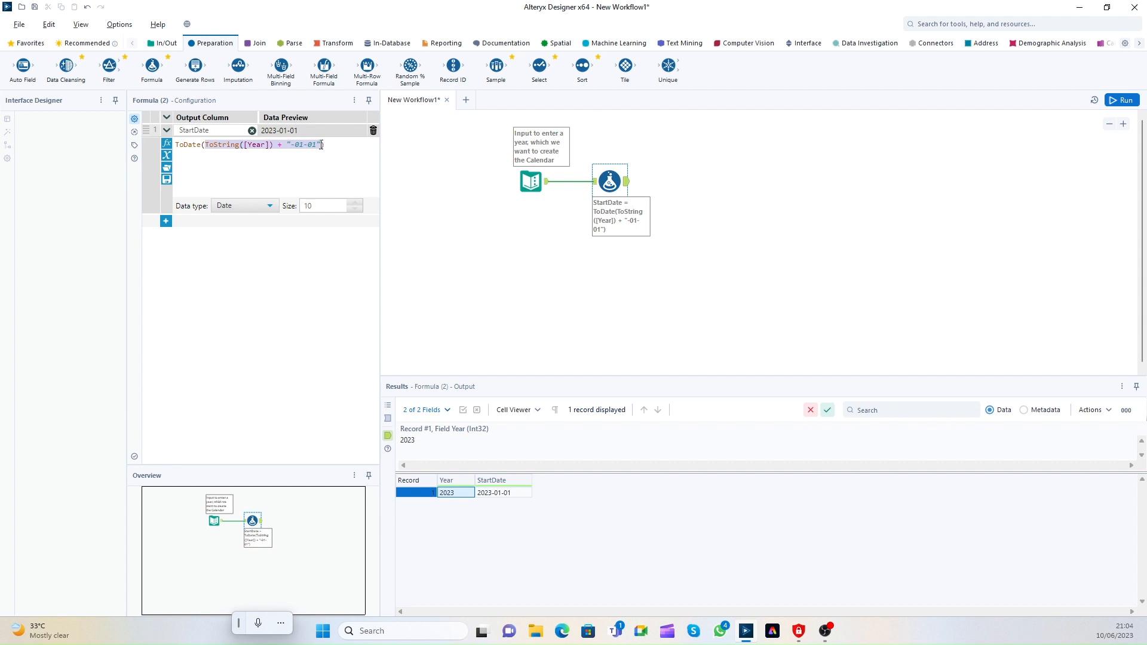
click(321, 145)
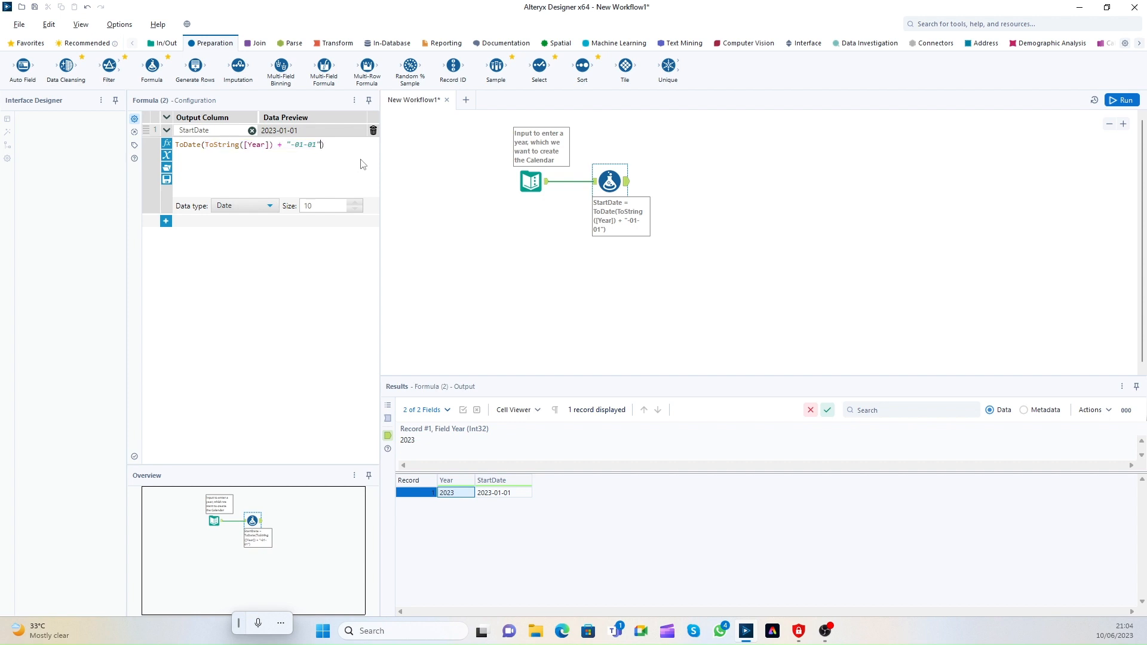
double_click(194, 145)
drag(324, 145, 170, 146)
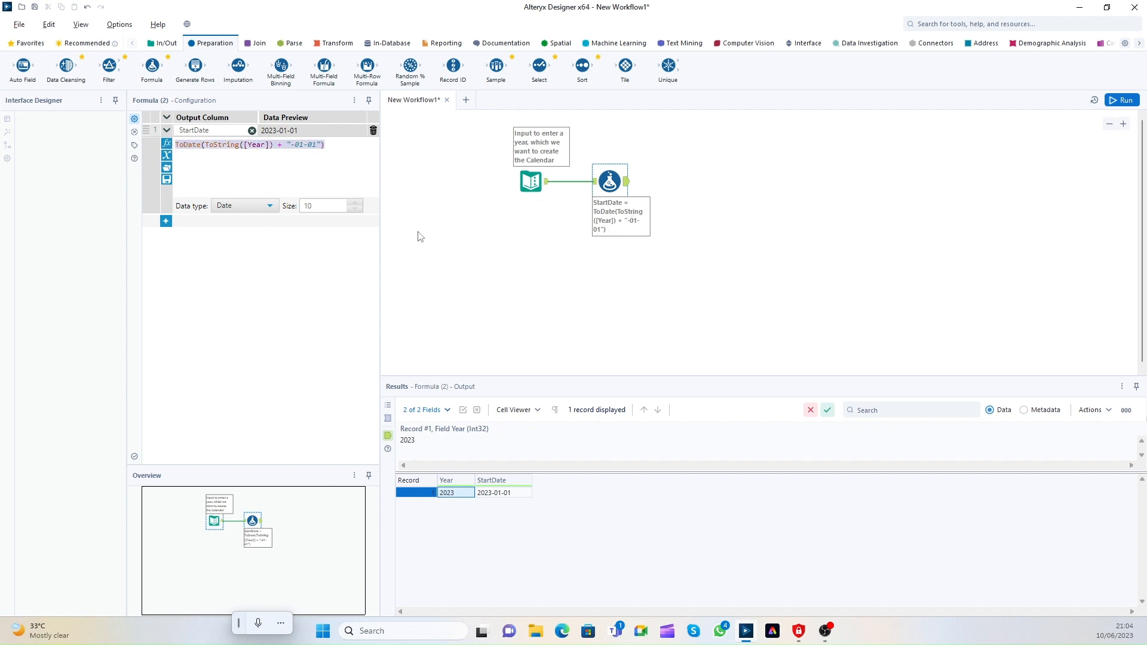
Step: Run the workflow again and inspect the Year and StartDate values in the Formula tool's output
click(784, 174)
key(ctrl+r)
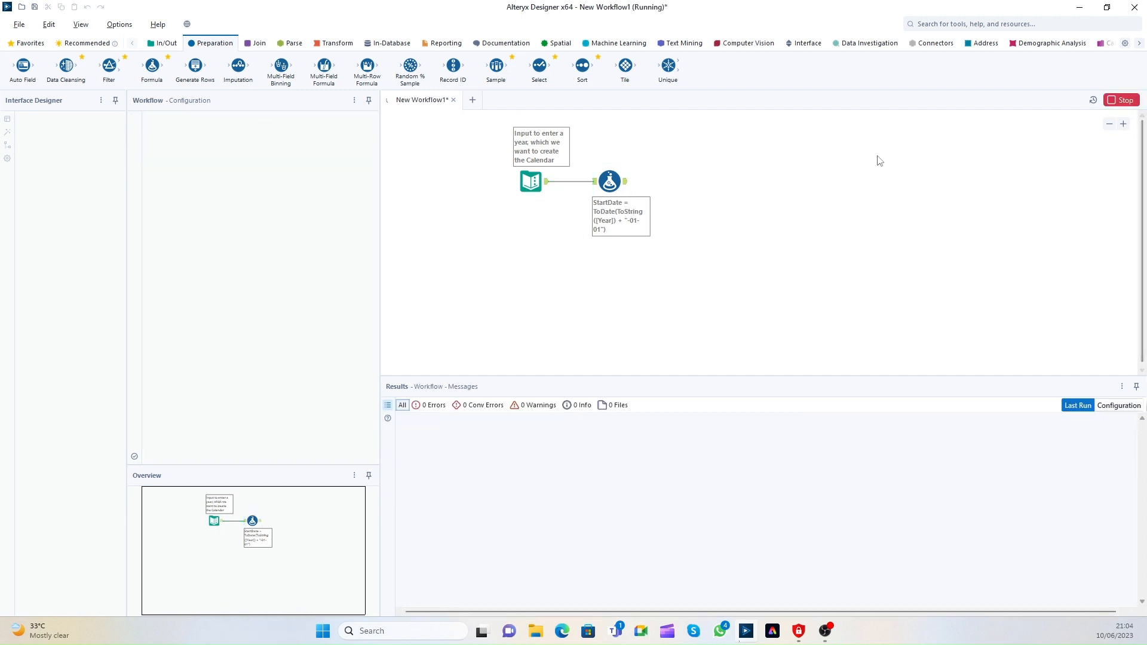
click(625, 188)
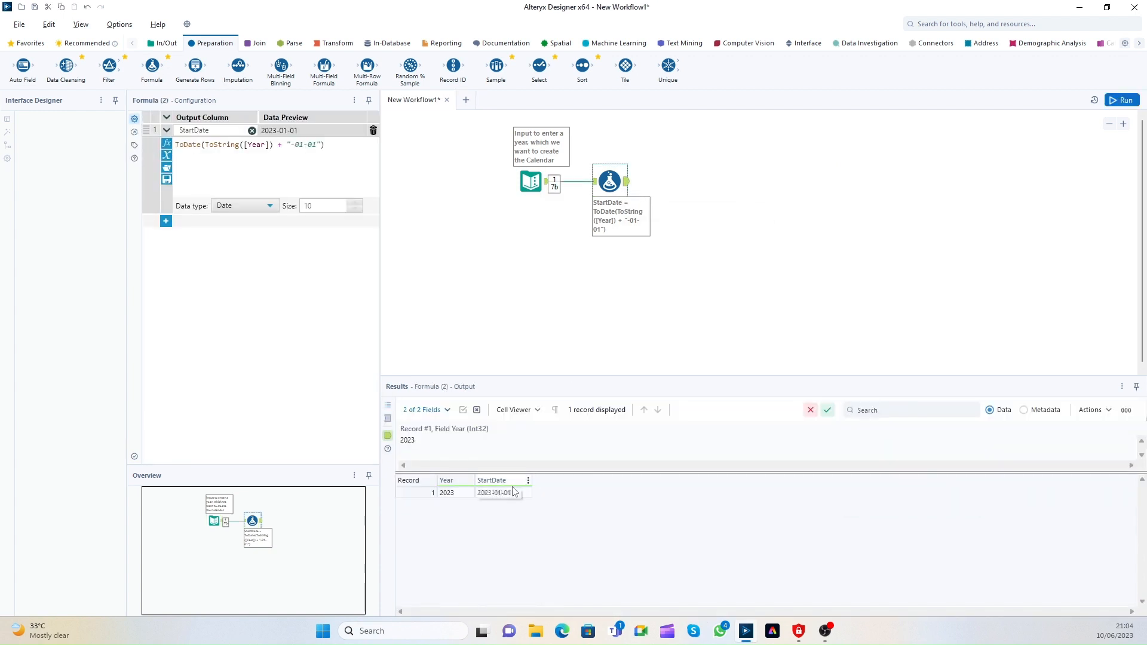
click(463, 497)
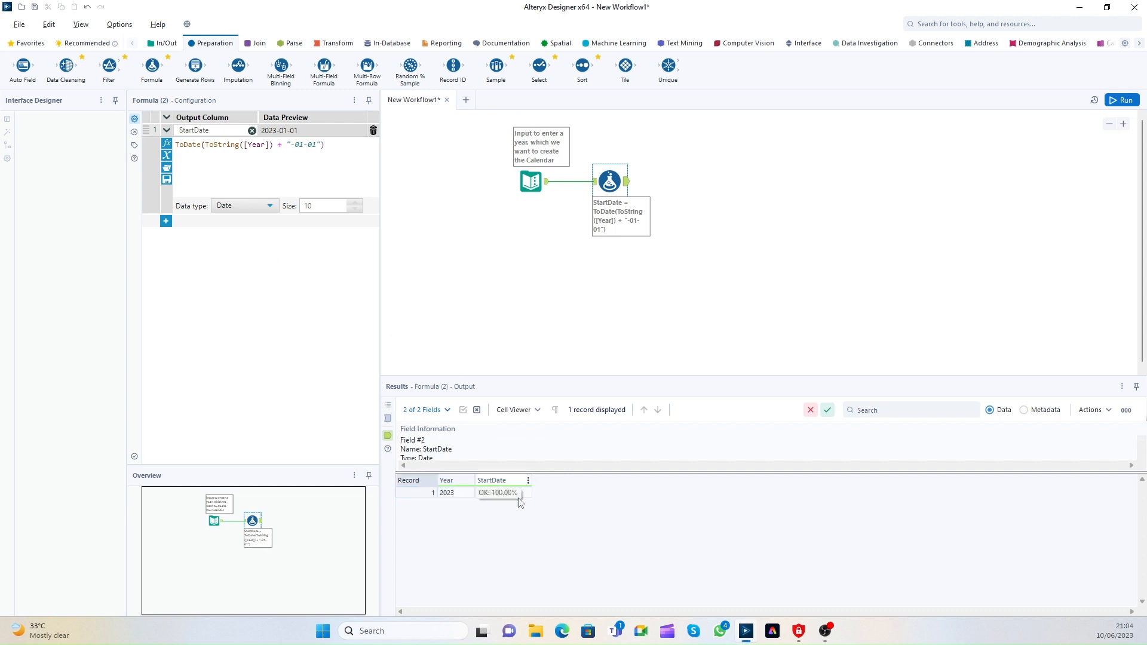
click(501, 494)
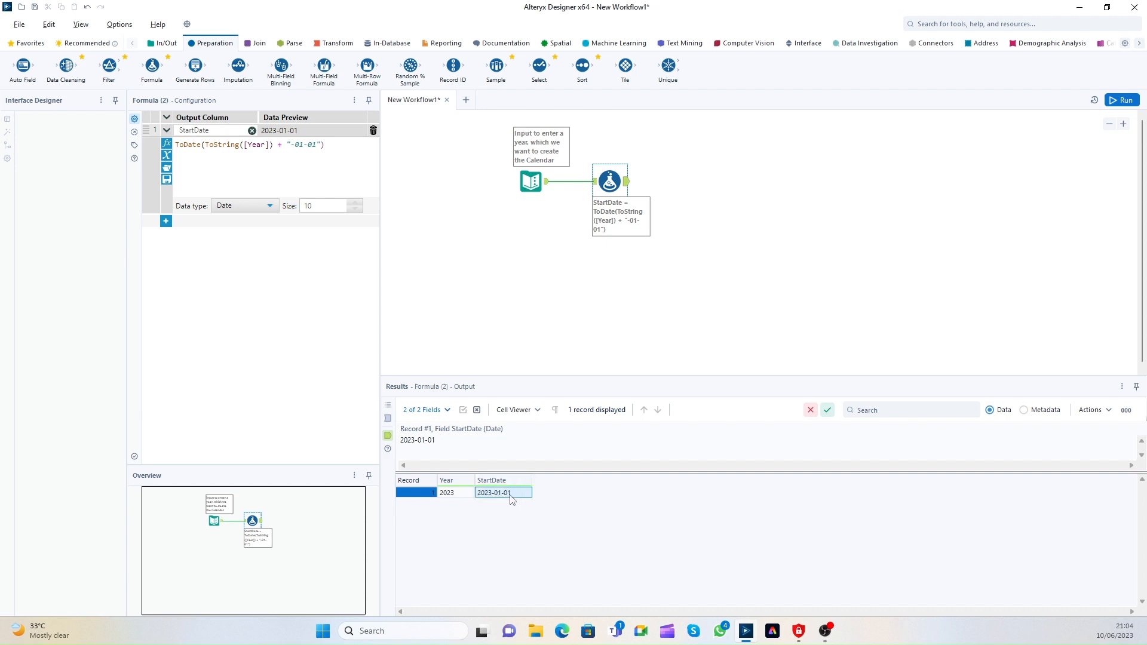
click(167, 130)
click(167, 132)
drag(332, 150, 160, 148)
key(super+h)
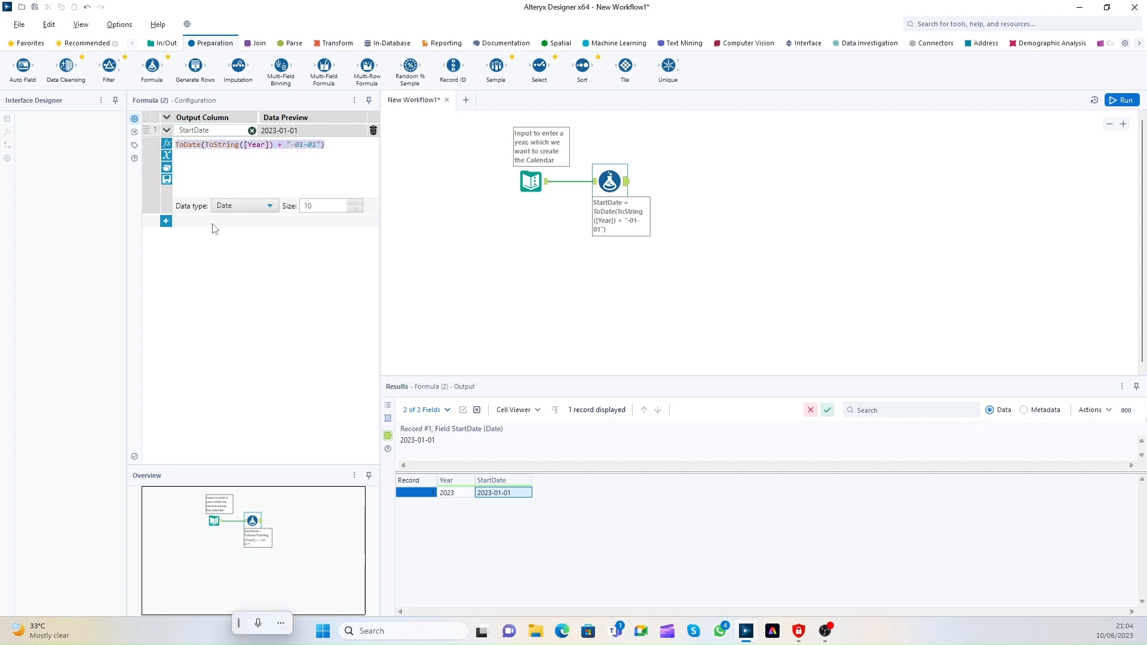
click(175, 221)
click(333, 144)
key(super+h)
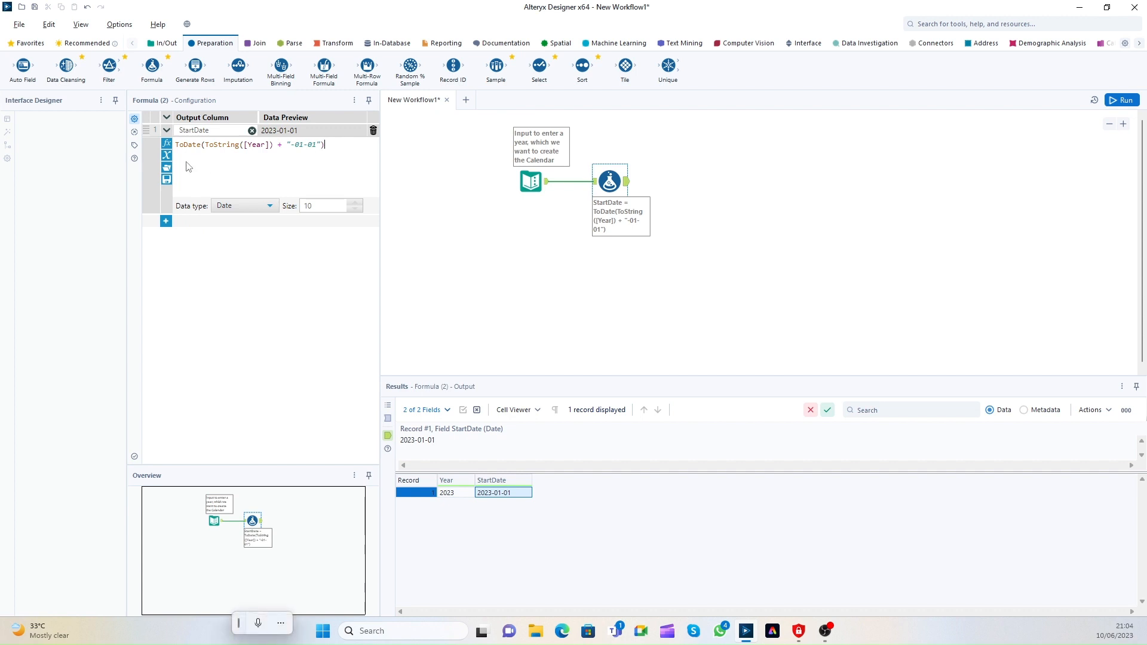
Step: Rename the Formula tool as "Formula - CreateStart Date and End Date of Year"
click(134, 145)
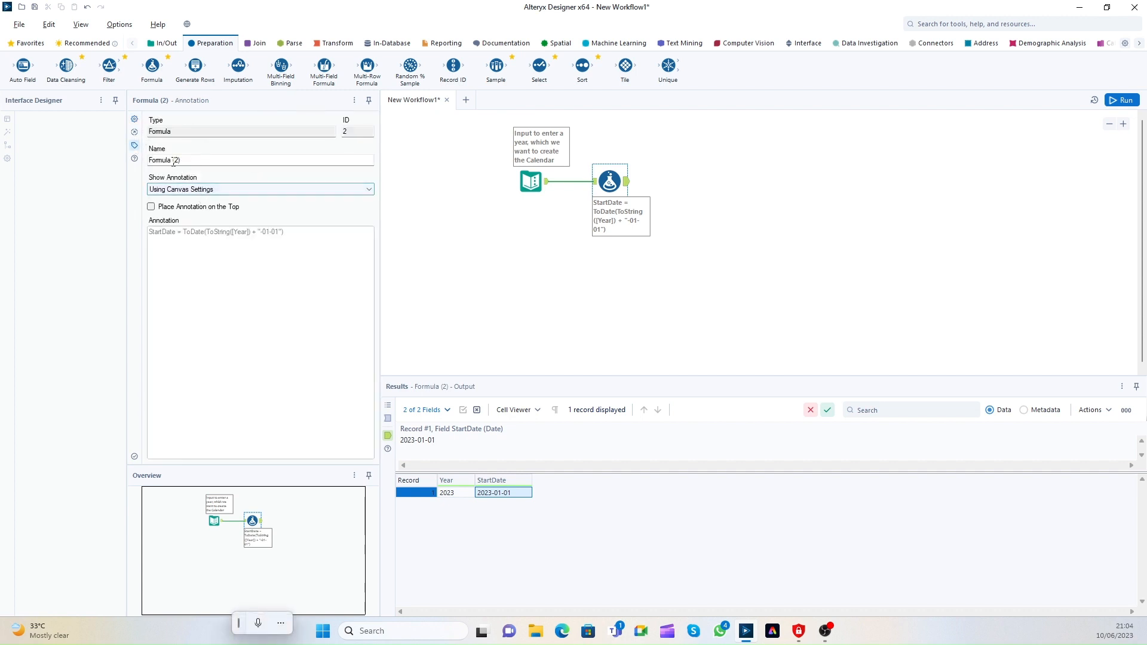
double_click(203, 158)
text(- CreateStar)
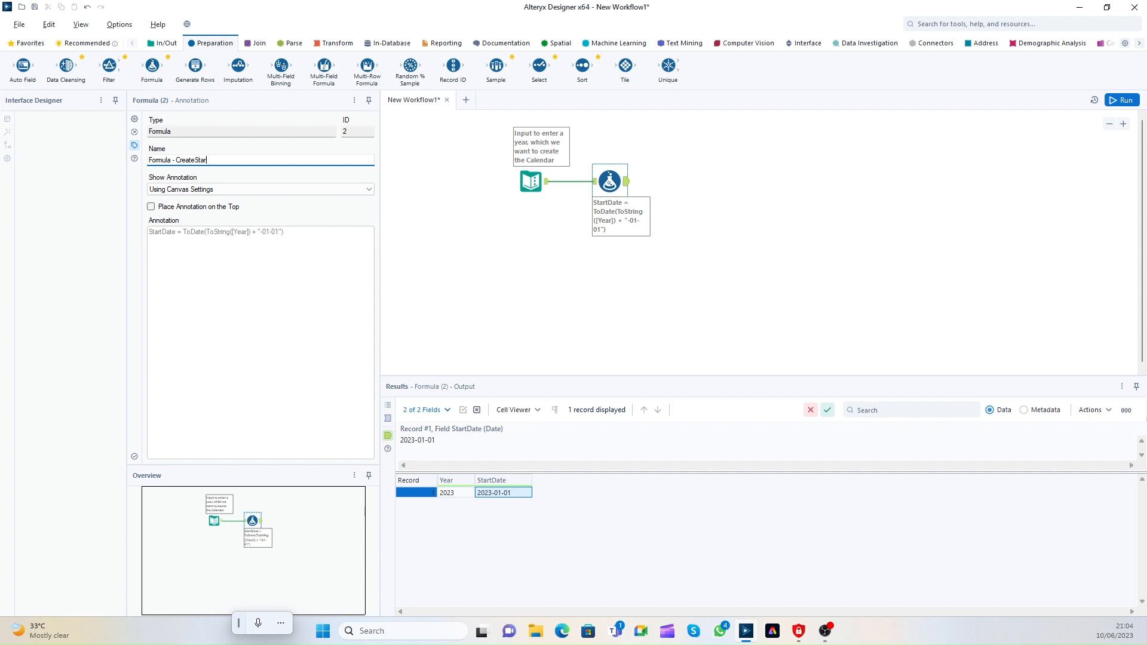
text(t Date and End Date of Year)
Step: Copy "CreateStart Date and End Date of Year" into the Formula tool's annotation below the expression text, and place the annotation on the top
drag(176, 161, 289, 161)
key(ctrl+c)
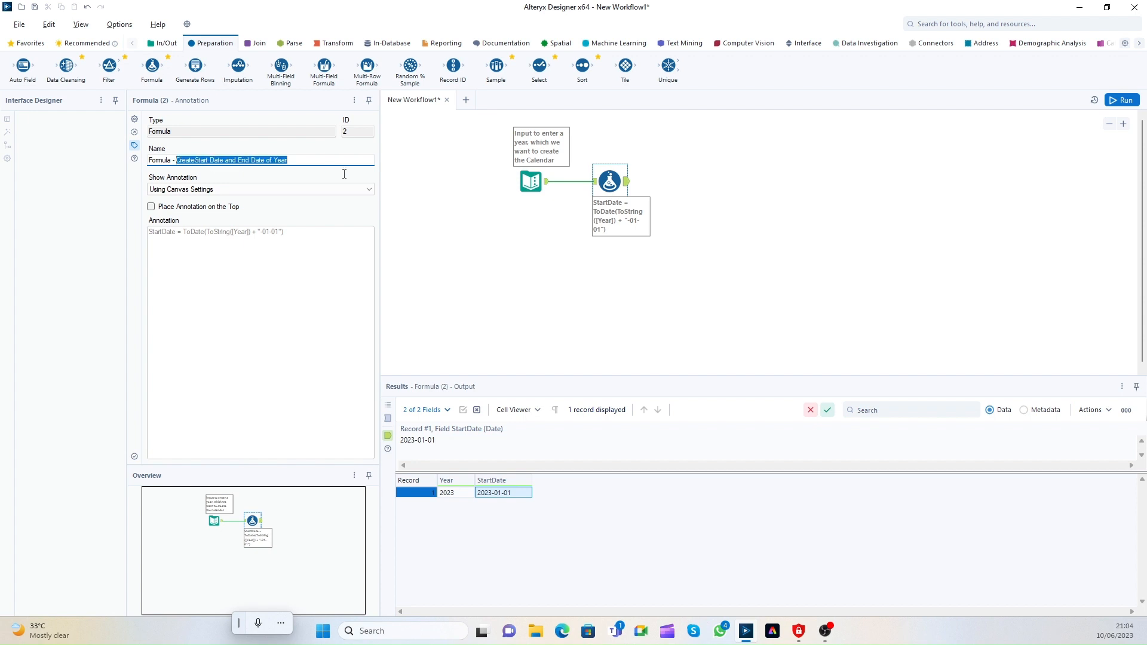
click(262, 241)
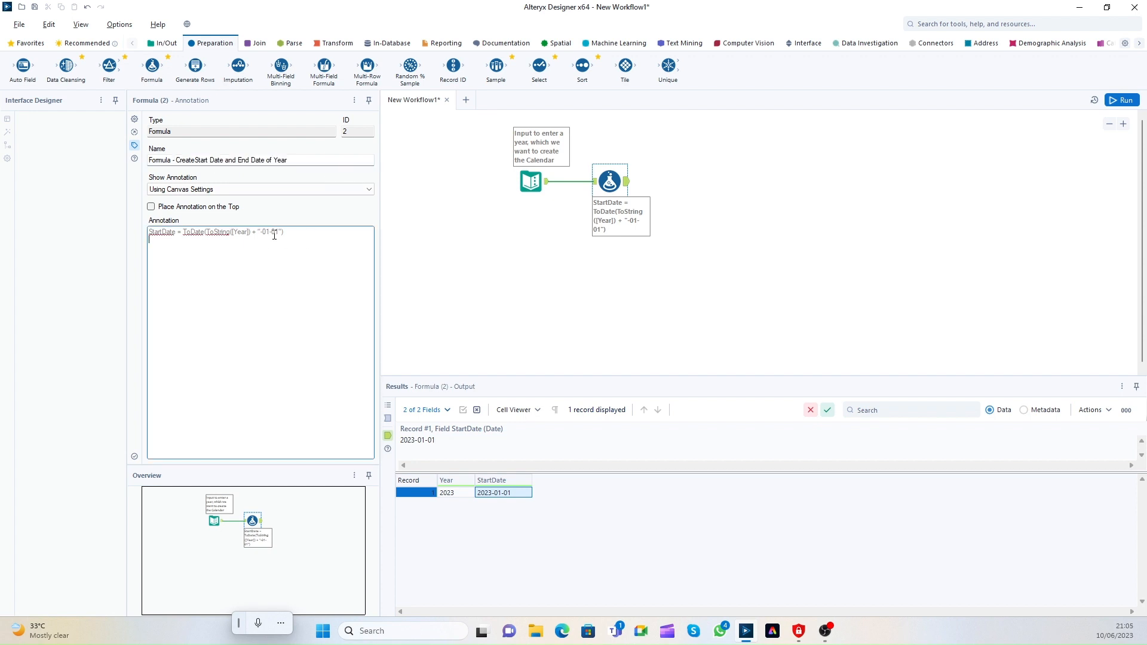
click(197, 207)
key(Return)
key(Return)
key(ctrl+v)
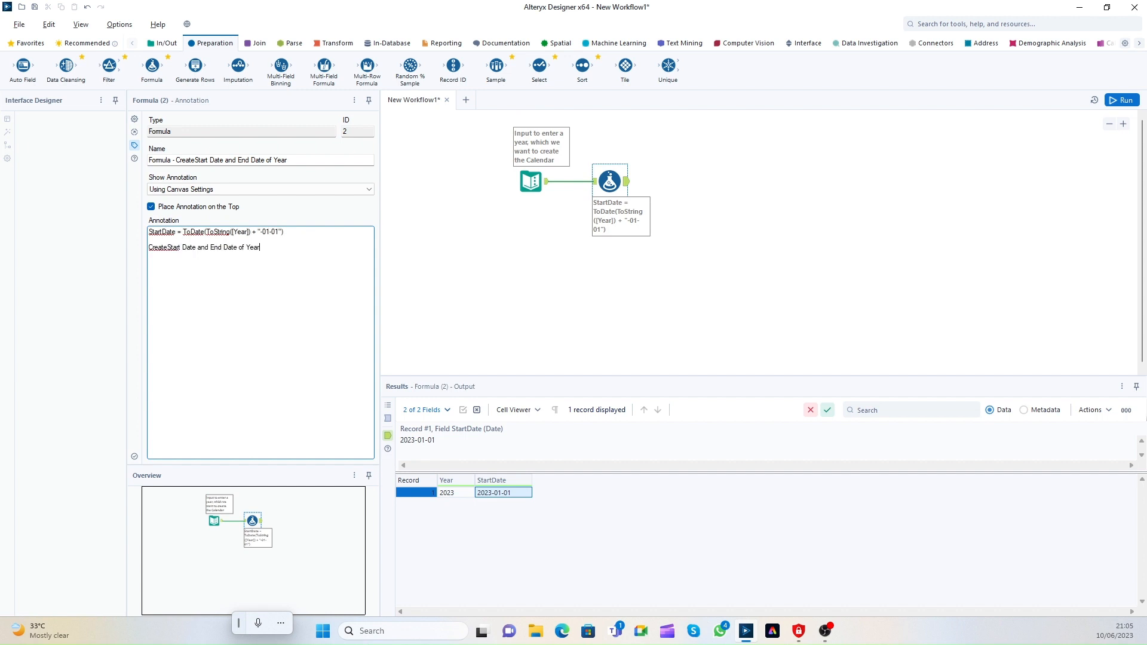
Step: Edit the annotation's last line to read "Create Start Date and End Date of Year based on the input stream" and apply it
click(169, 248)
text(Year)
text( base)
text(d on the input streat)
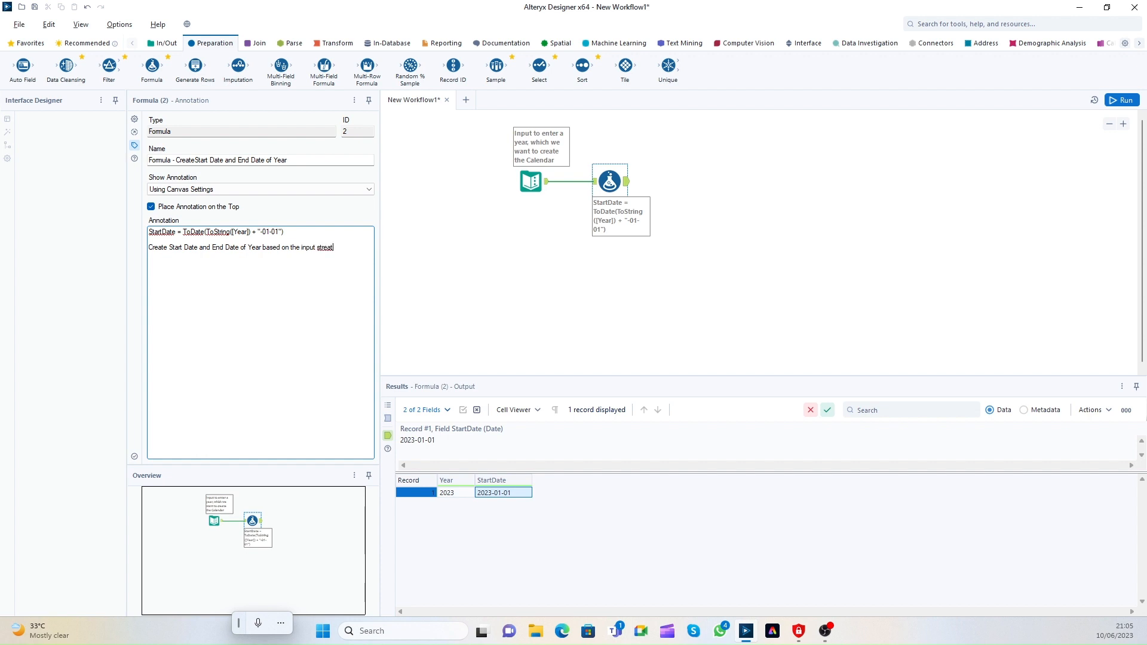
key(BackSpace)
text(m)
click(608, 186)
click(768, 200)
Step: Reopen the Formula tool's configuration, collapse the StartDate expression and inspect the StartDate column in the output
click(609, 181)
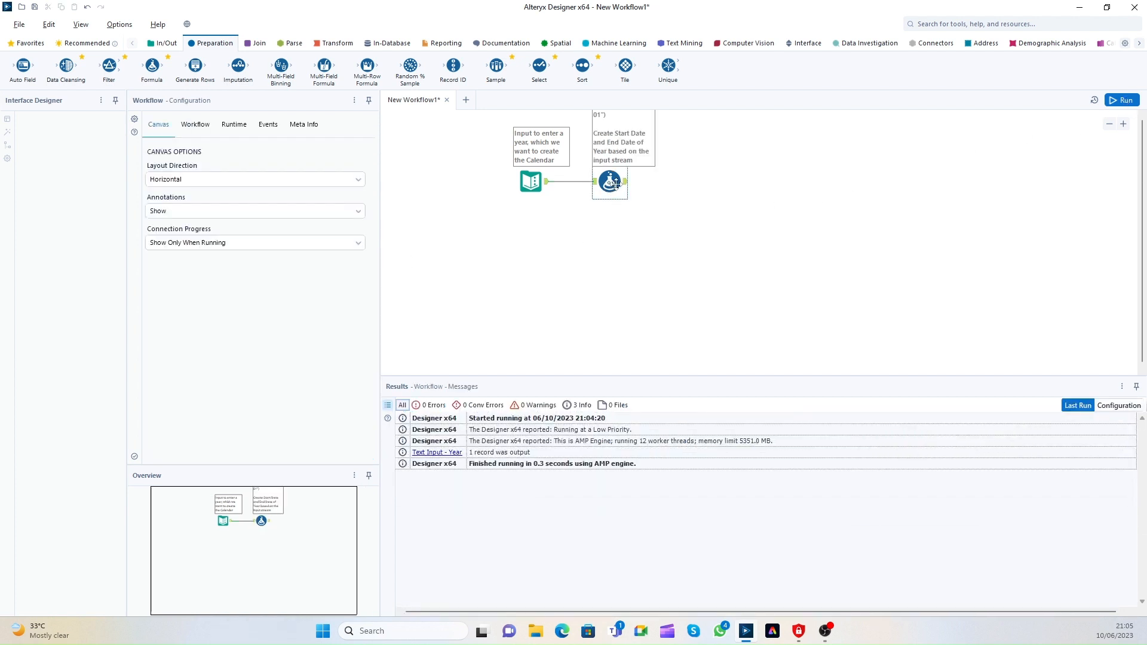
click(167, 130)
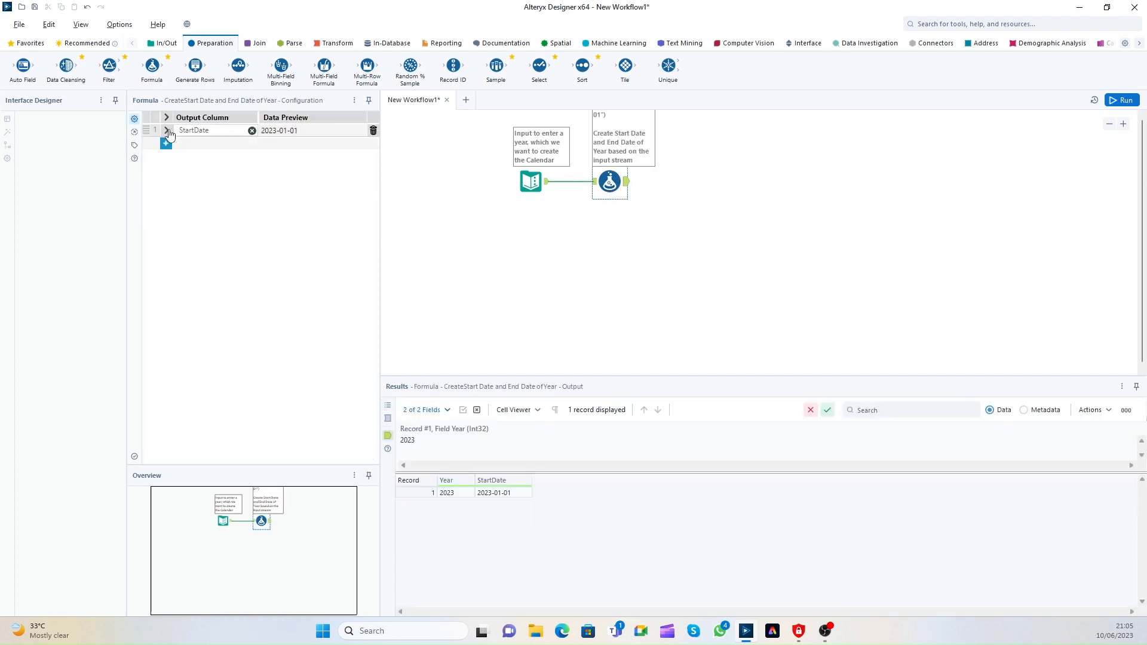
click(495, 496)
click(495, 509)
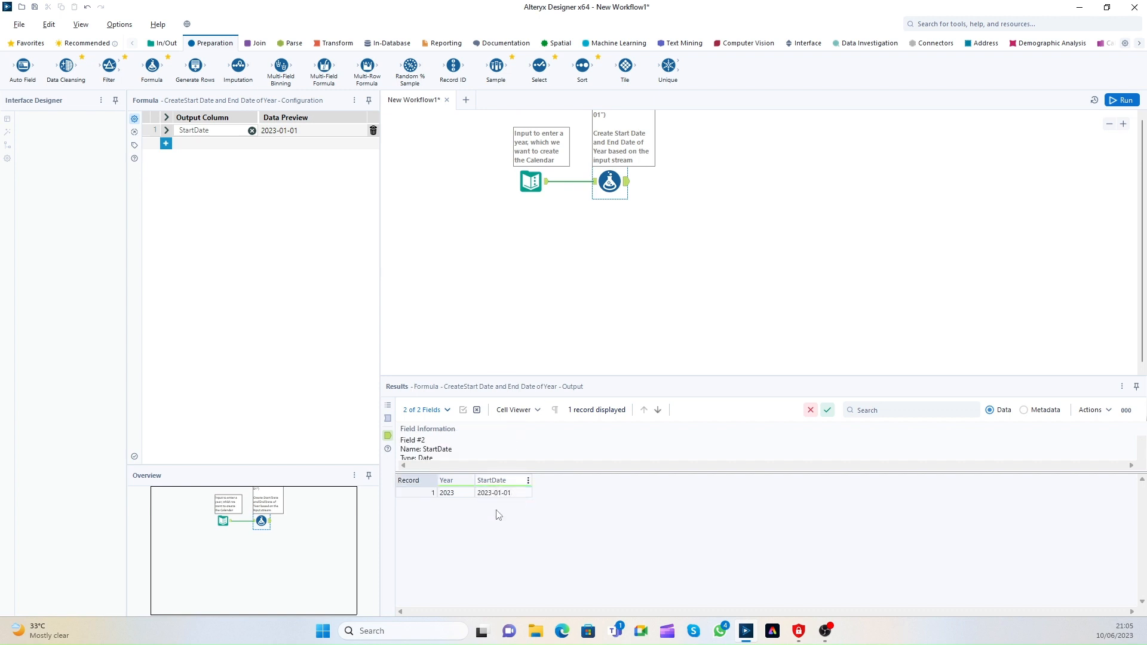
Step: Add a second output column named EndDate to the Formula tool
click(165, 144)
click(191, 144)
click(194, 157)
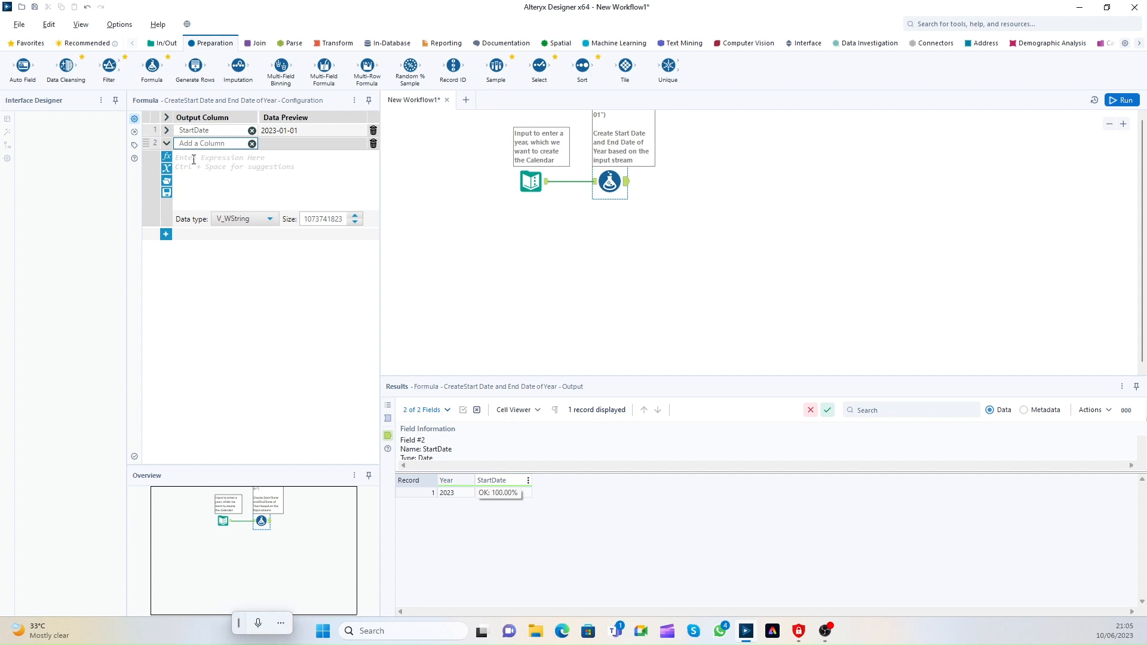
text(EndDate)
Step: Write the comment "// End date Should be Dec 31" at the start of the EndDate expression
click(212, 171)
text(//)
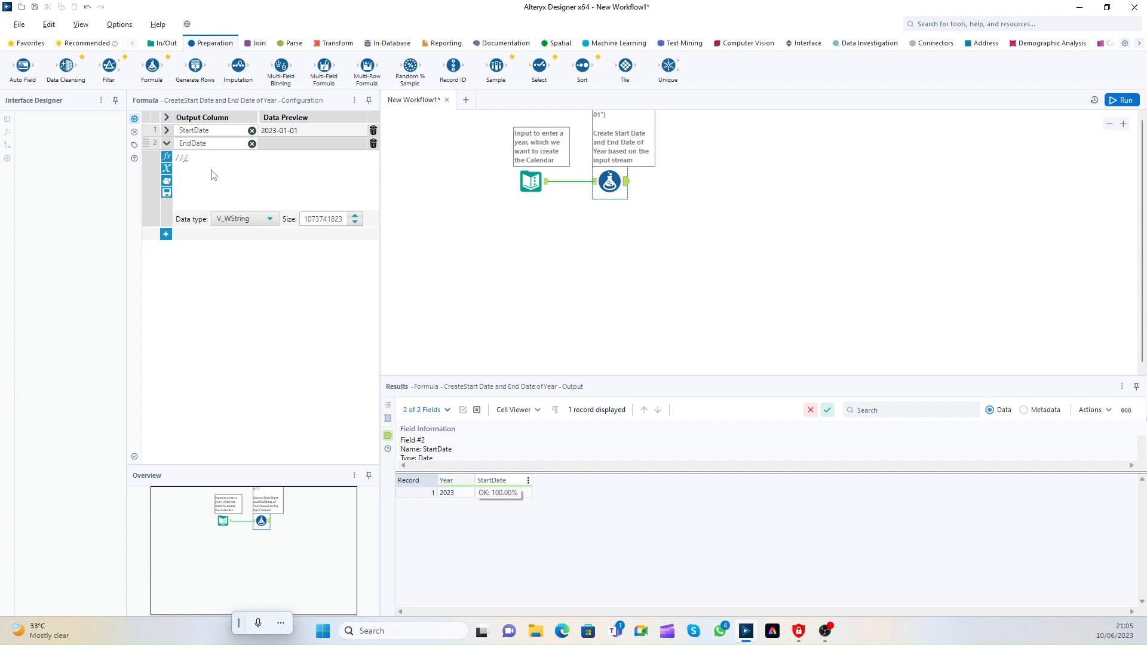
text( End date SHoul)
key(BackSpace)
key(BackSpace)
key(BackSpace)
key(BackSpace)
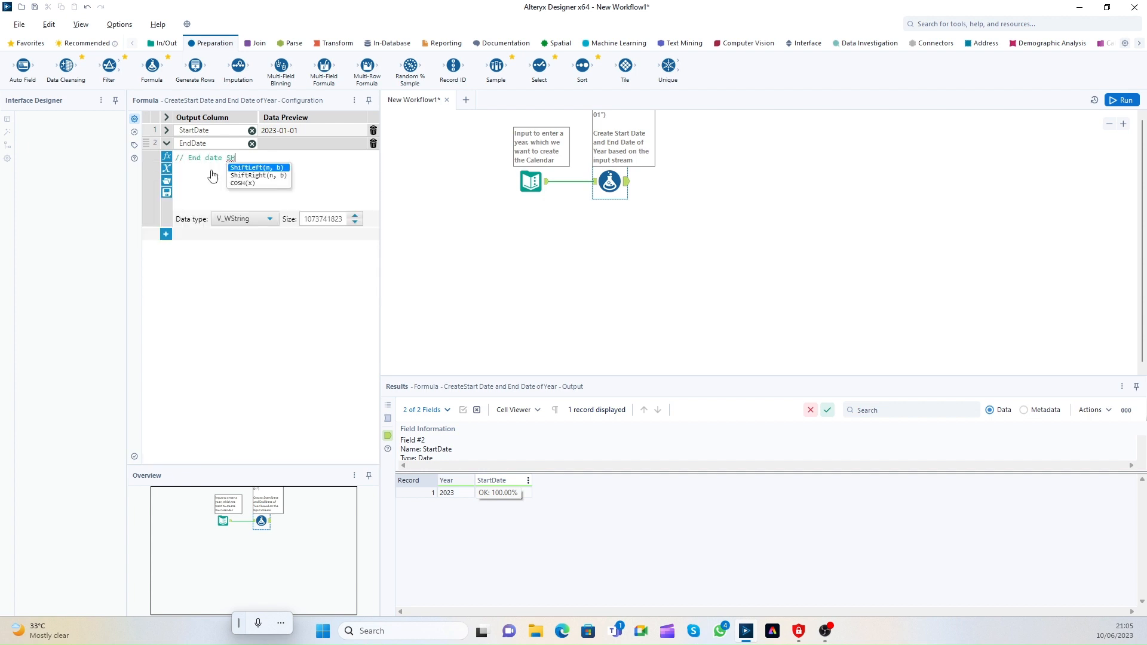
text(hould be te)
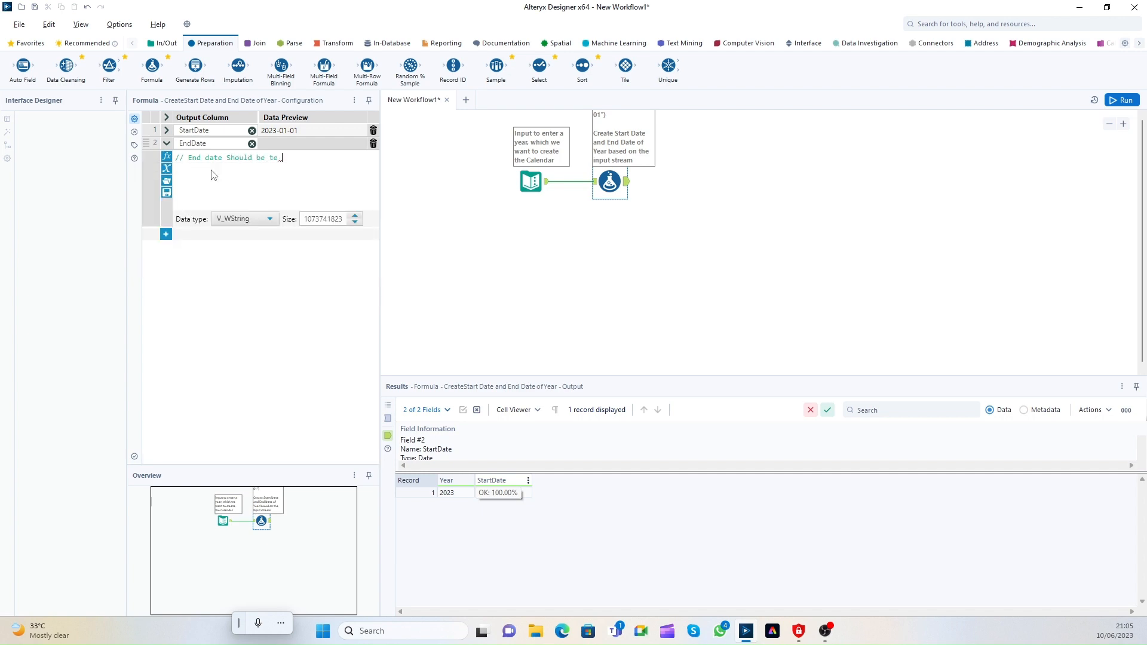
text(he)
key(BackSpace)
key(BackSpace)
key(BackSpace)
key(BackSpace)
text(Dec)
Step: Set the EndDate column's data type to Date
click(245, 220)
scroll(243, 251, down, 2)
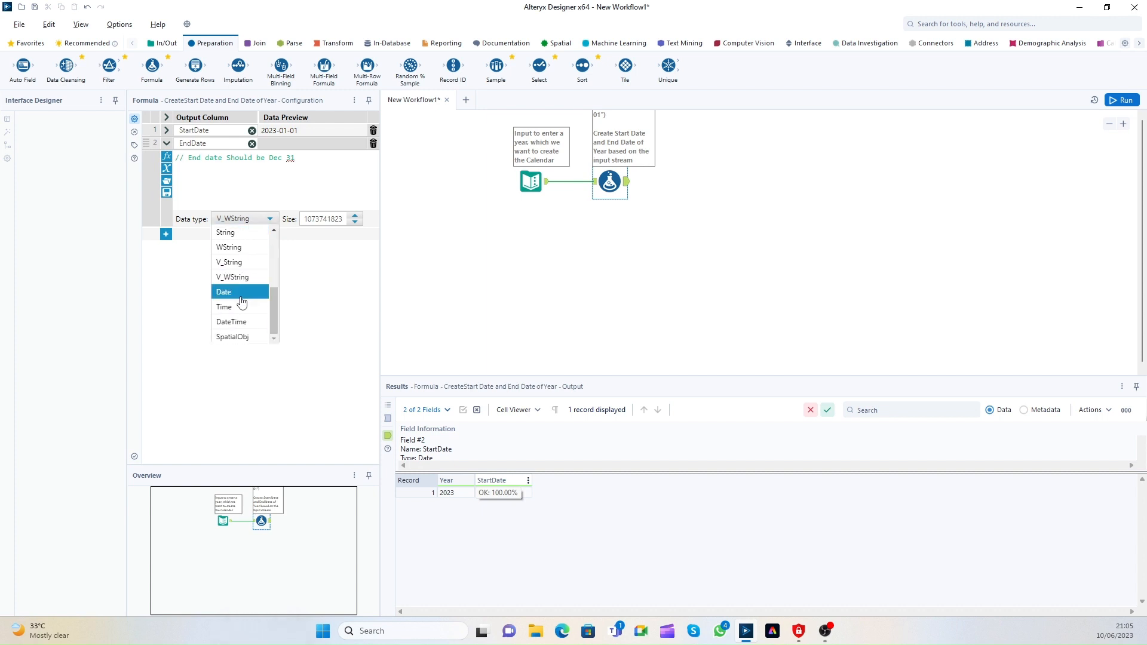
click(230, 293)
Step: Insert the DateTimeFormat function below the comment in the EndDate expression
key(super+h)
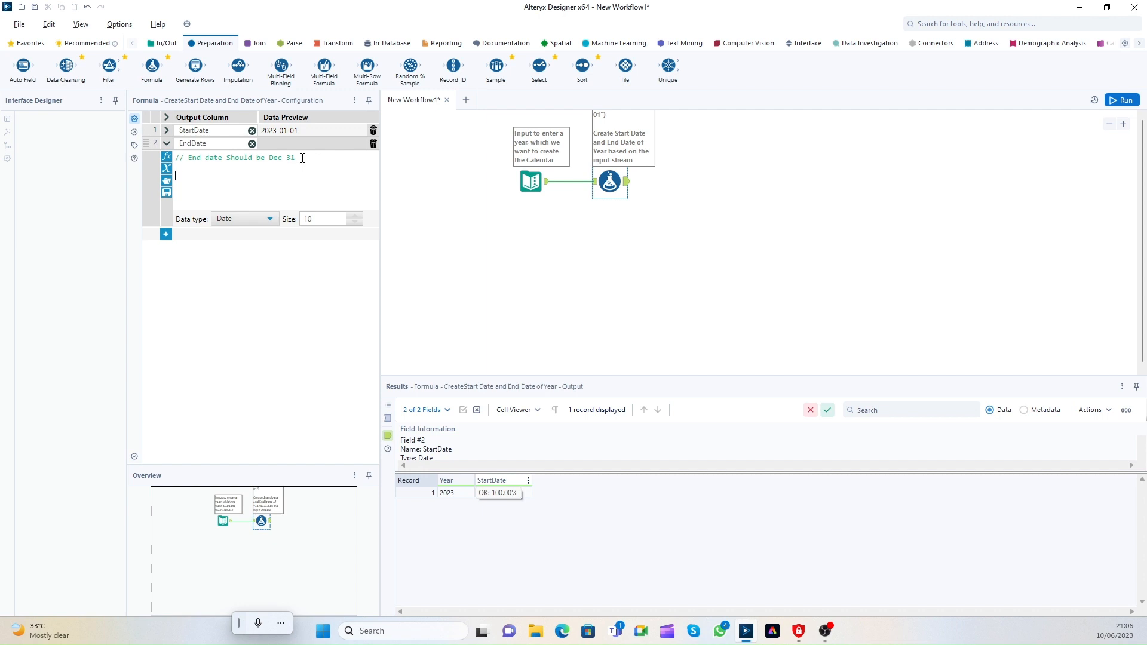
text(d)
key(BackSpace)
text(D)
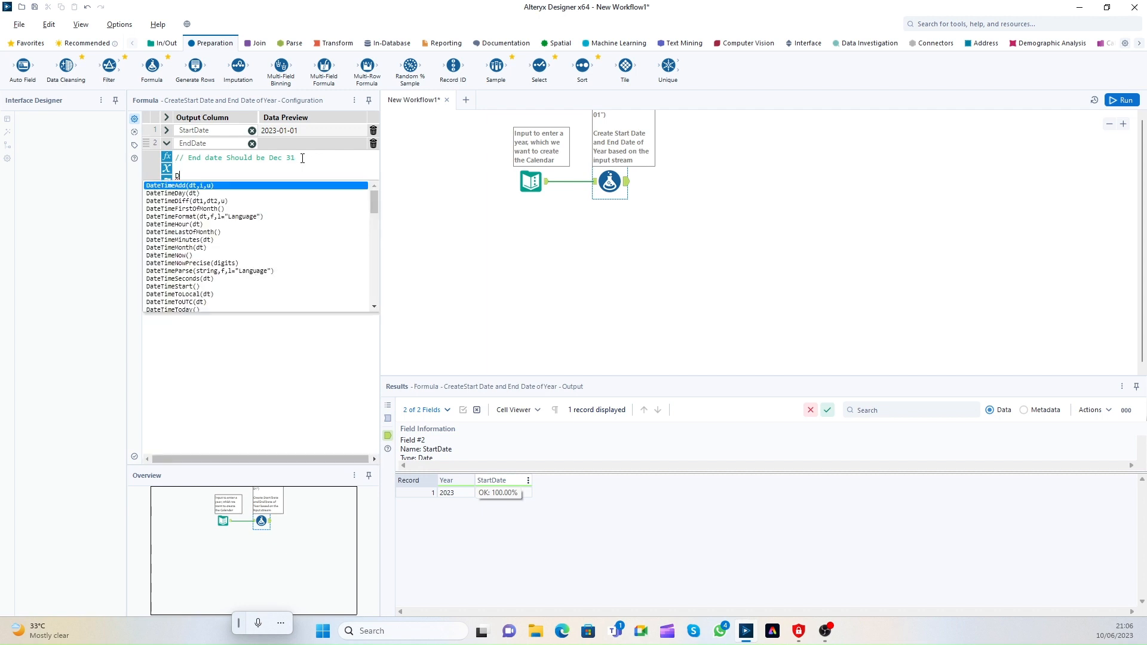
text(ateTime)
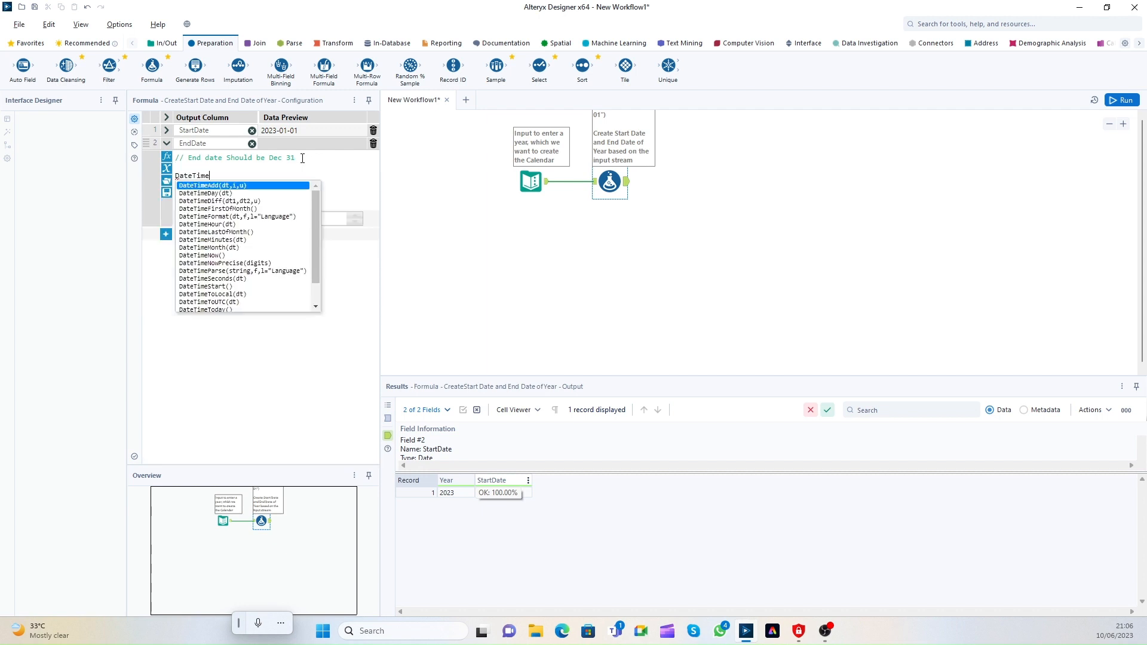
key(BackSpace)
text(eFormat(dt,f))
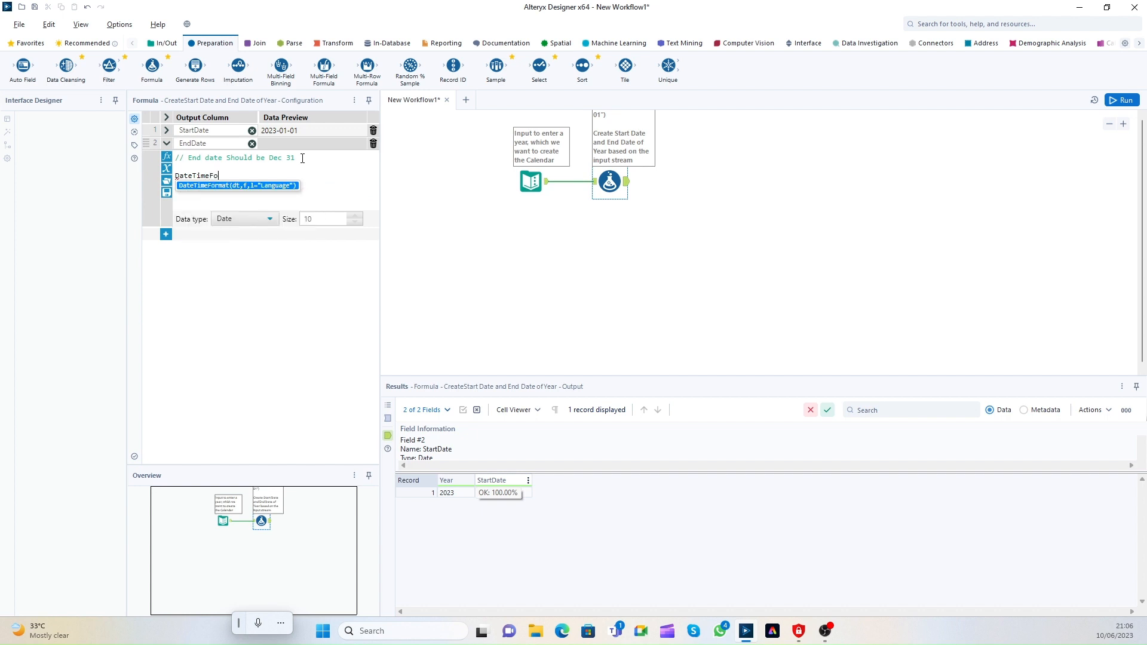
key(Return)
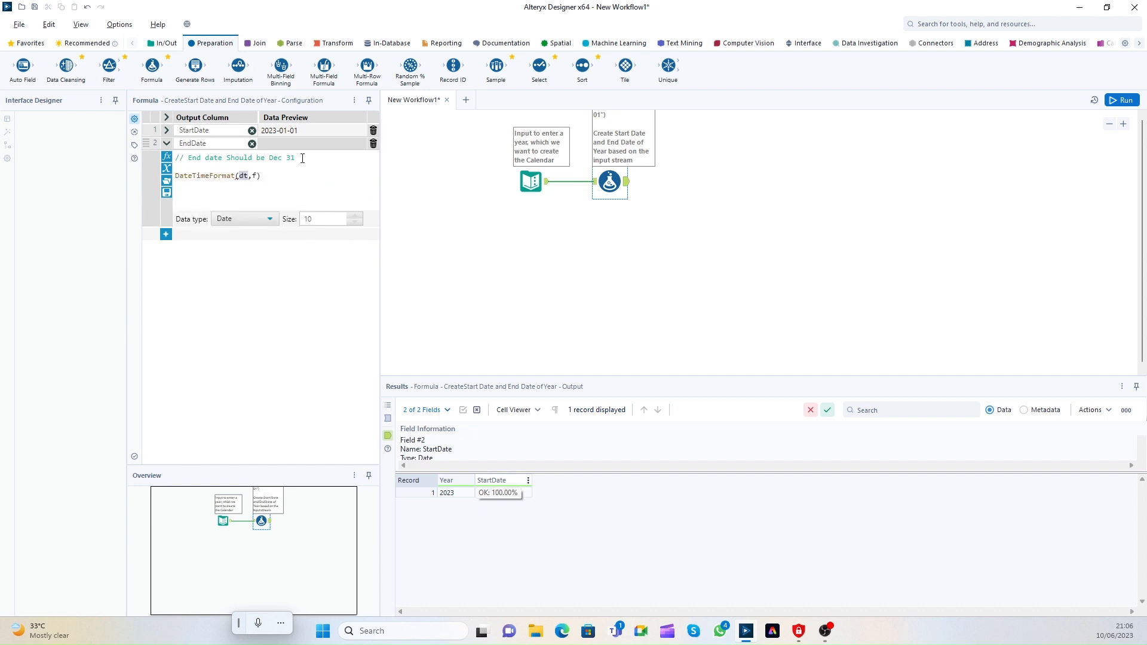
Step: Fill in DateTimeFormat with [StartDate] and "EndOfTheYear" as its arguments, and run the workflow
key(BackSpace)
text([)
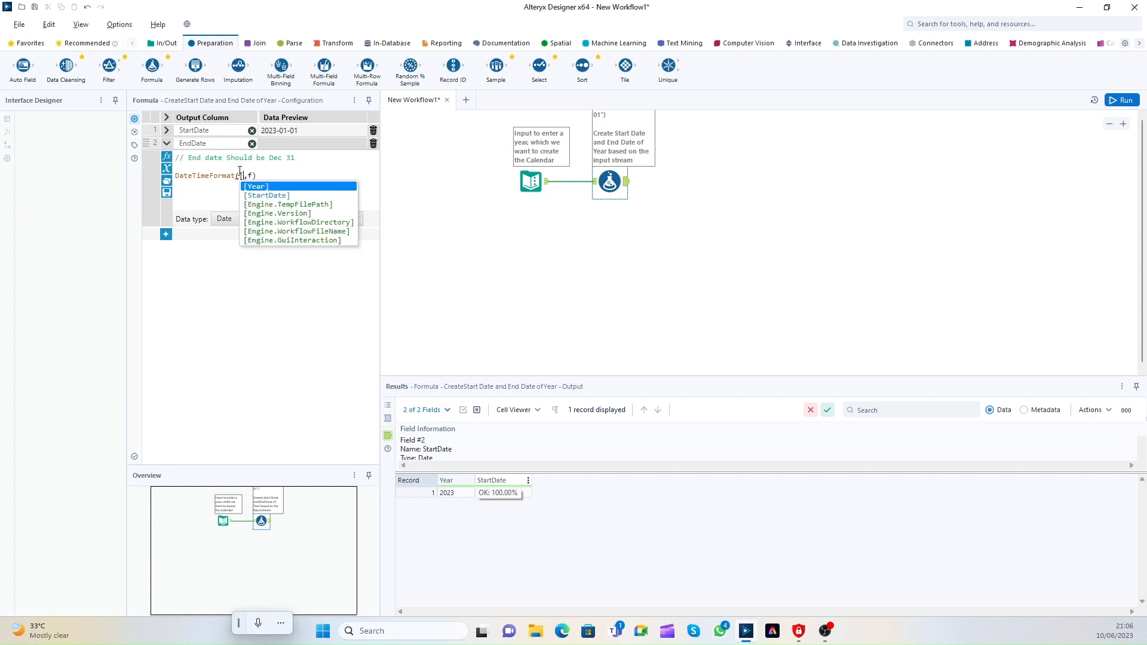
key(Down)
key(Return)
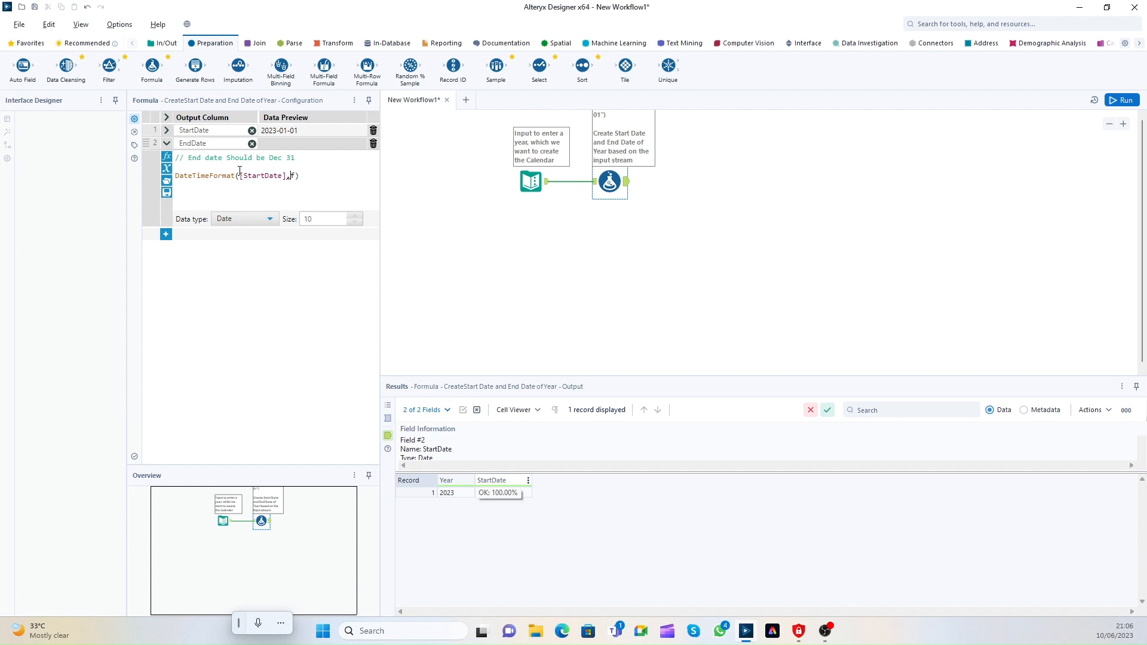
key(Delete)
text("EndOfTheYear)
click(1124, 103)
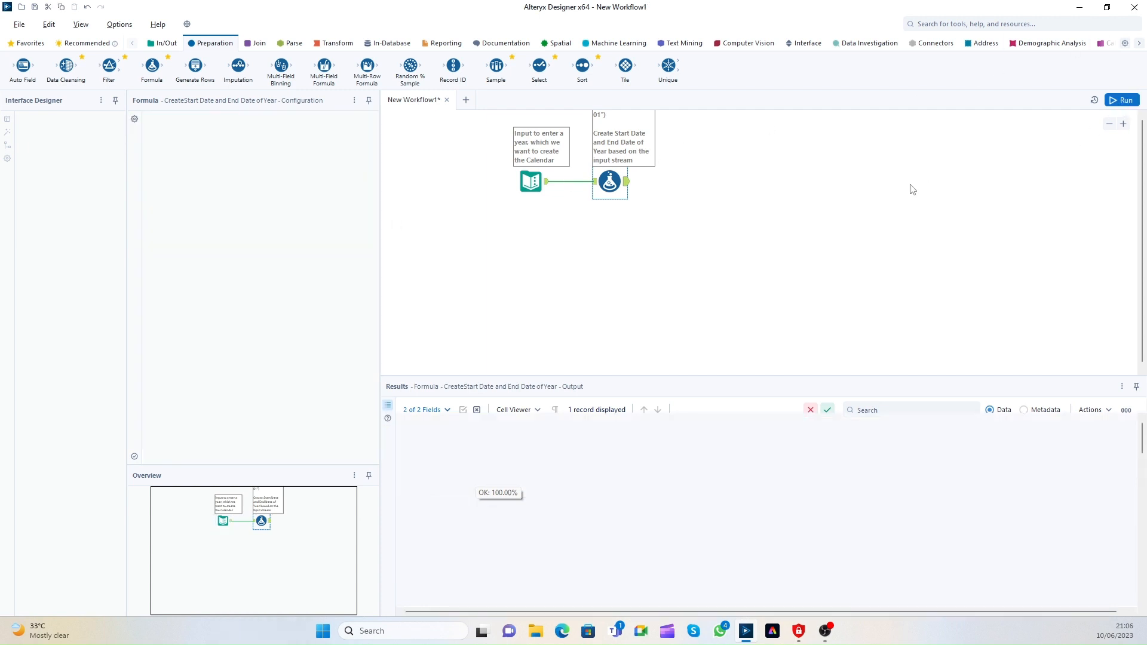
click(625, 183)
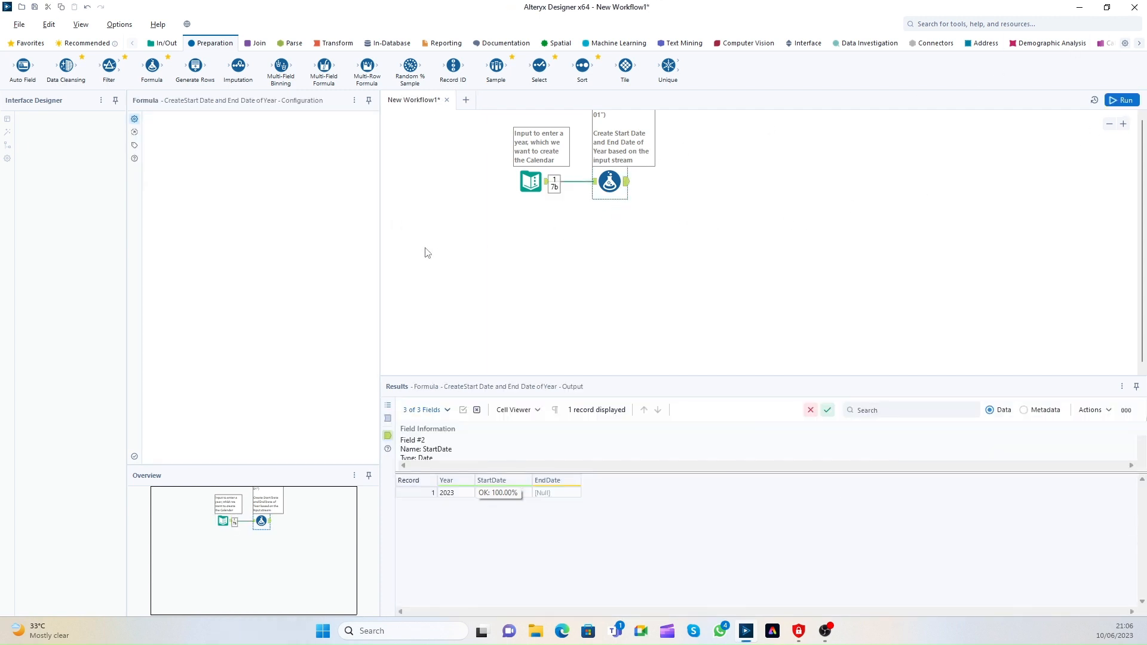
Step: Try "EndOfYear" as the format argument in the EndDate expression and rerun the workflow
click(167, 222)
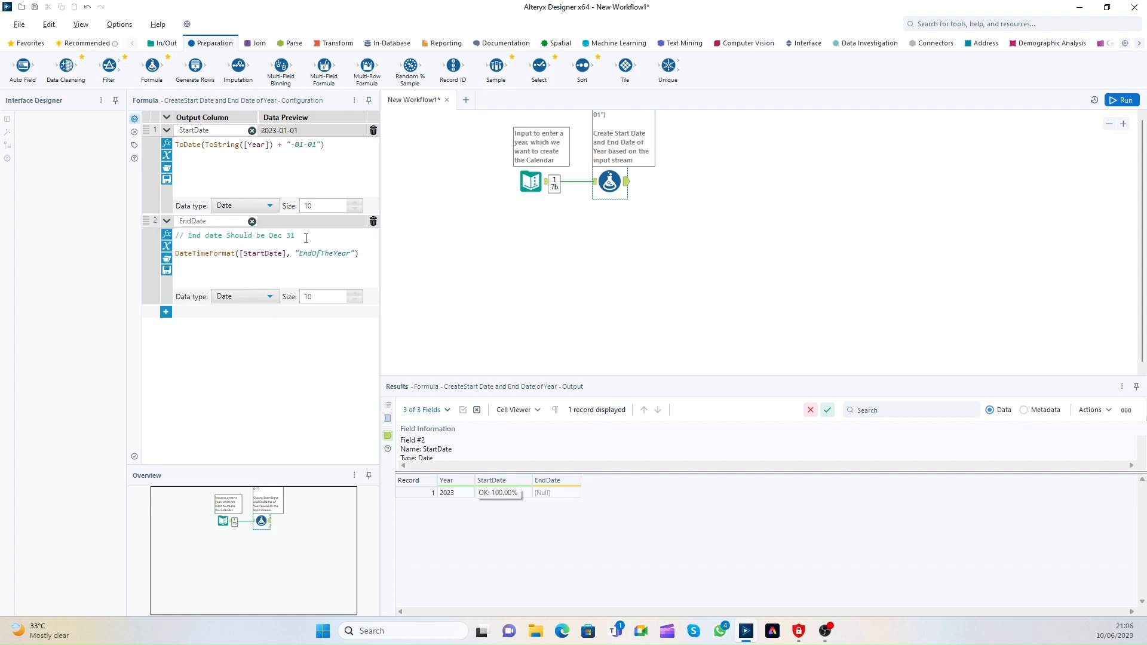
double_click(317, 252)
text(EndD)
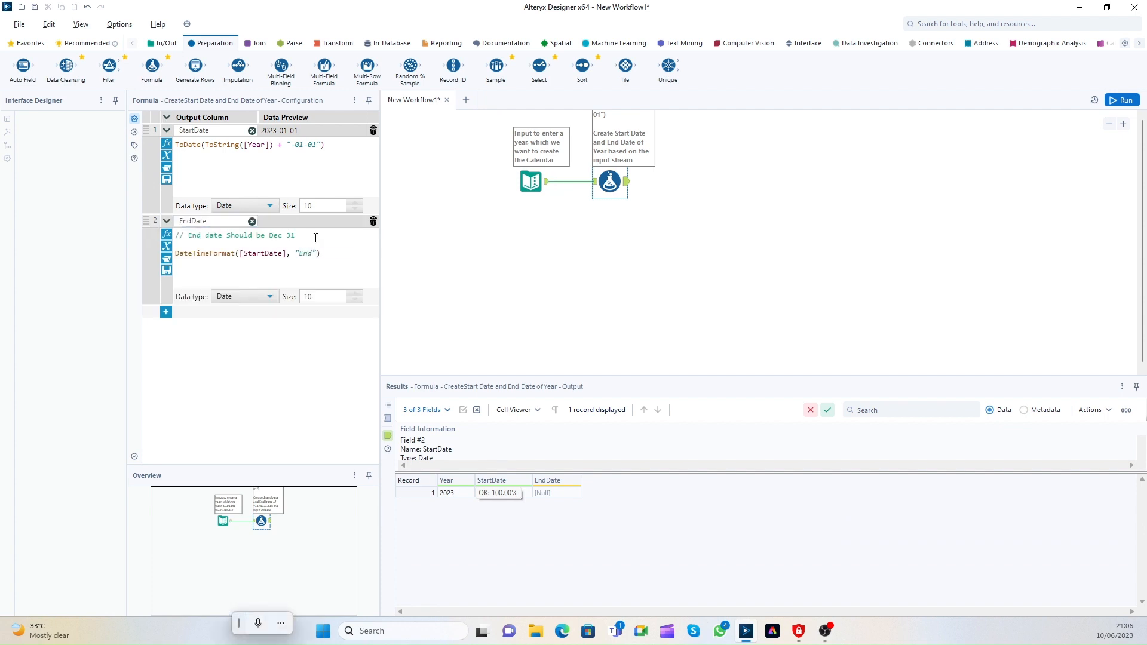
text(fYear)
click(1122, 100)
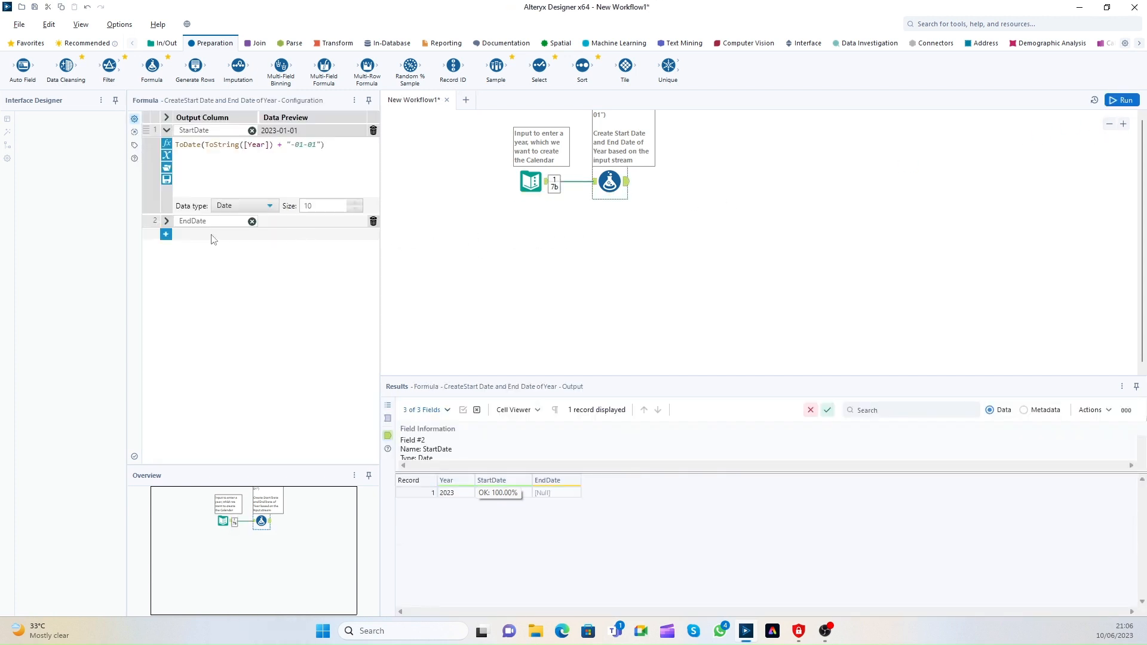
Step: Set the format argument back to "EndOfTheYear" and comment out the DateTimeFormat line with //
double_click(318, 253)
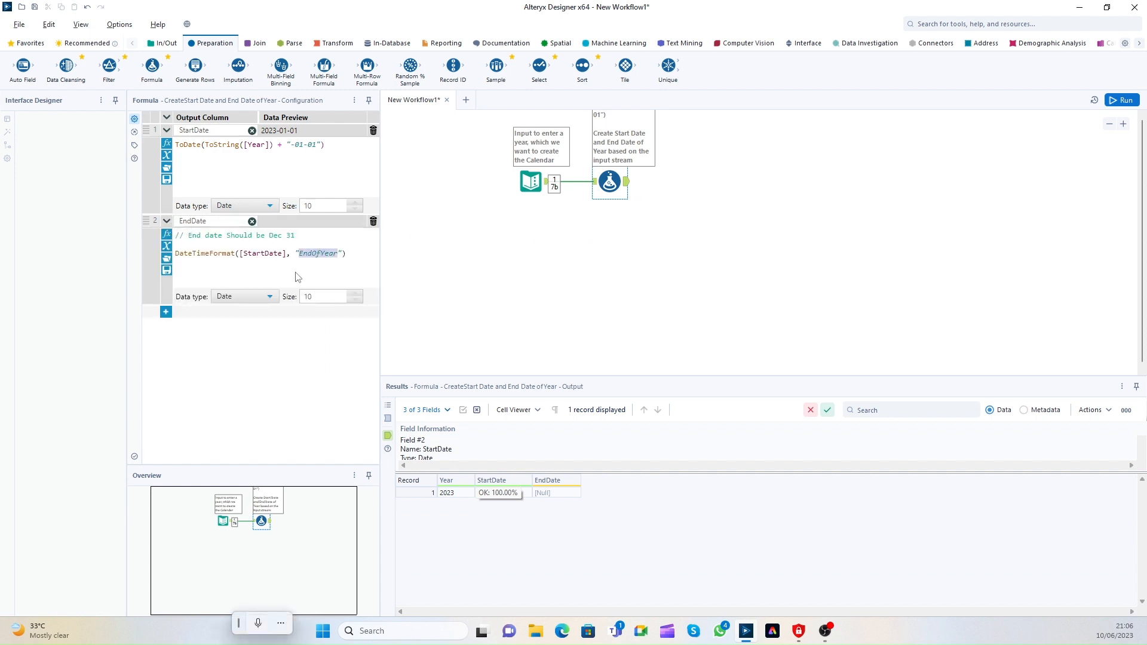
click(175, 253)
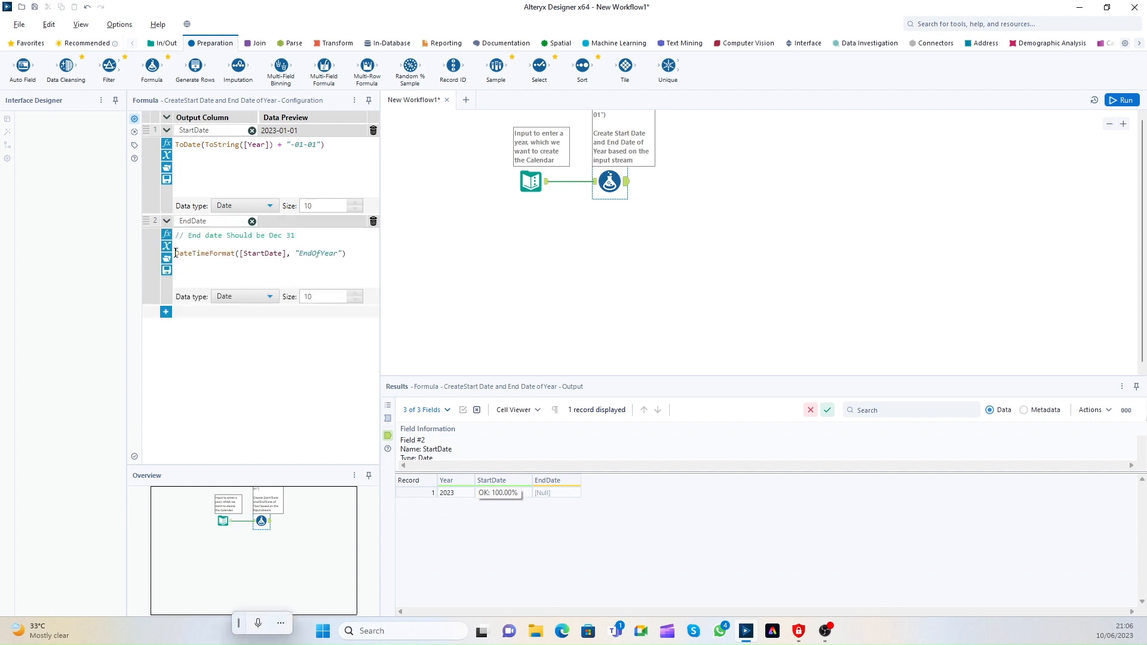
click(319, 254)
text(The)
click(177, 253)
text(//)
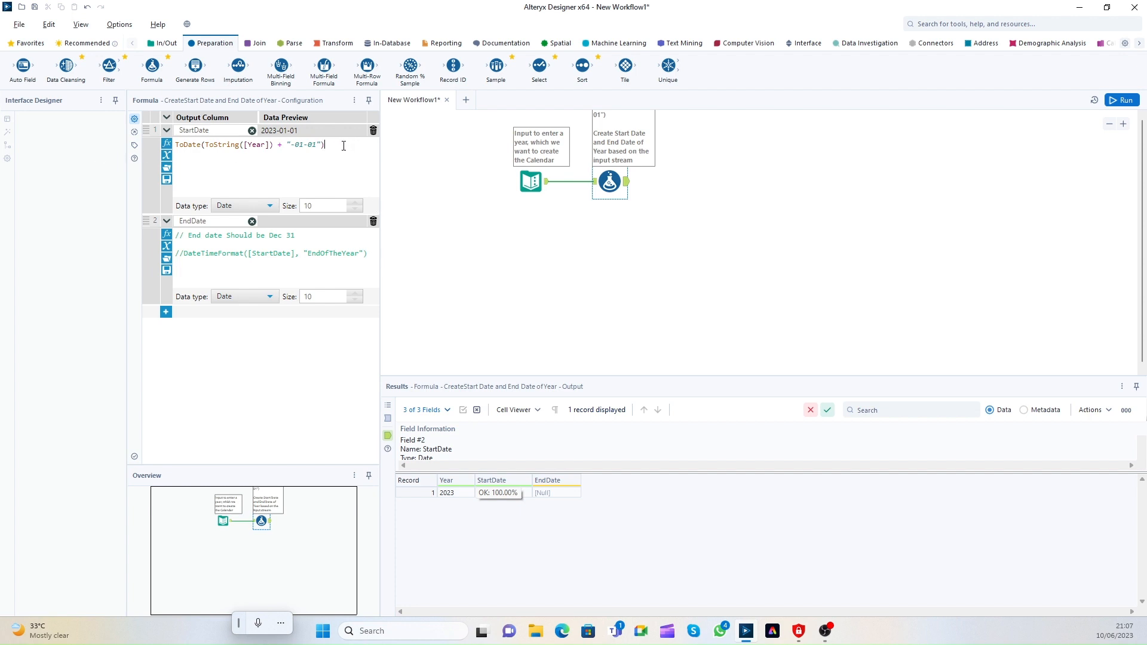
Step: Insert the DateTimeAdd function below the commented-out DateTimeFormat line in the EndDate expression
drag(343, 146, 174, 145)
click(380, 252)
click(369, 253)
text(DateTiem)
key(BackSpace)
key(BackSpace)
text(me)
key(Return)
Step: Fill in the function's arguments so it reads DateTimeAdd([StartDate], 1, "Year")
key(BackSpace)
text([)
key(Return)
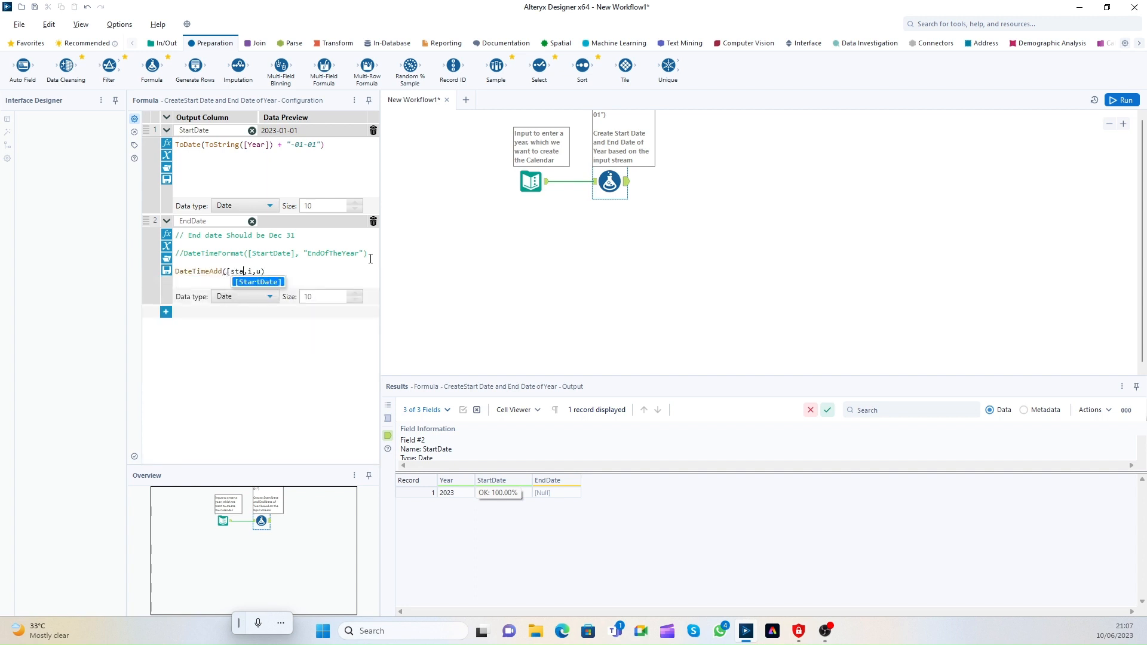
key(BackSpace)
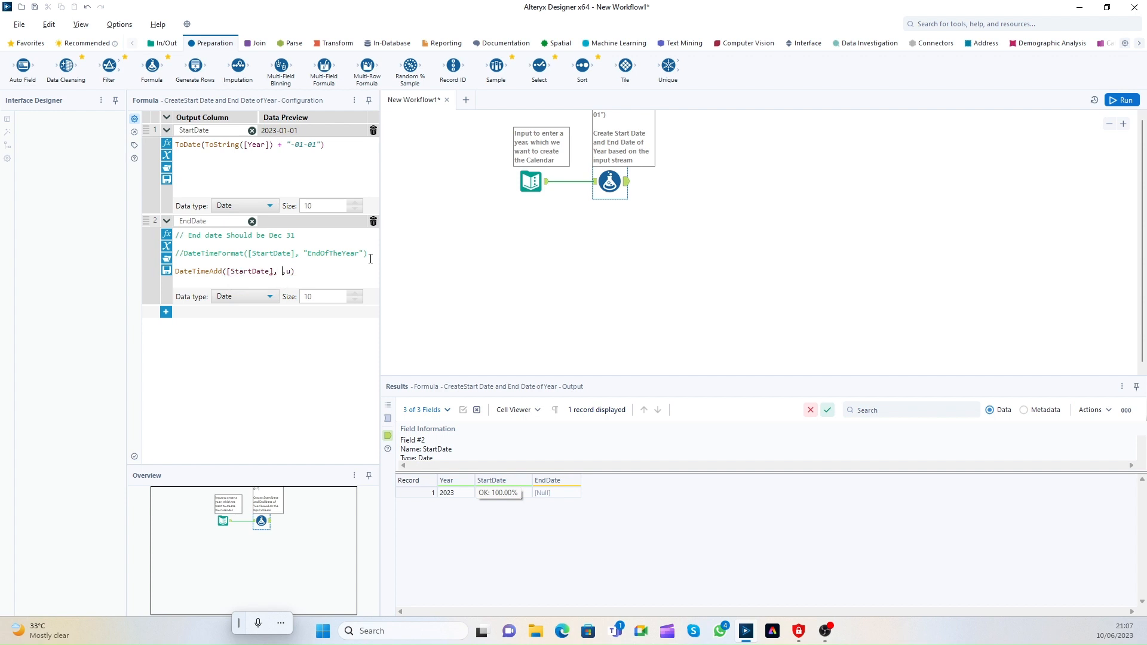
text(1)
key(Delete)
text("Year)
Step: Run the workflow with the DateTimeAdd expression and check the EndDate output
drag(331, 272, 156, 267)
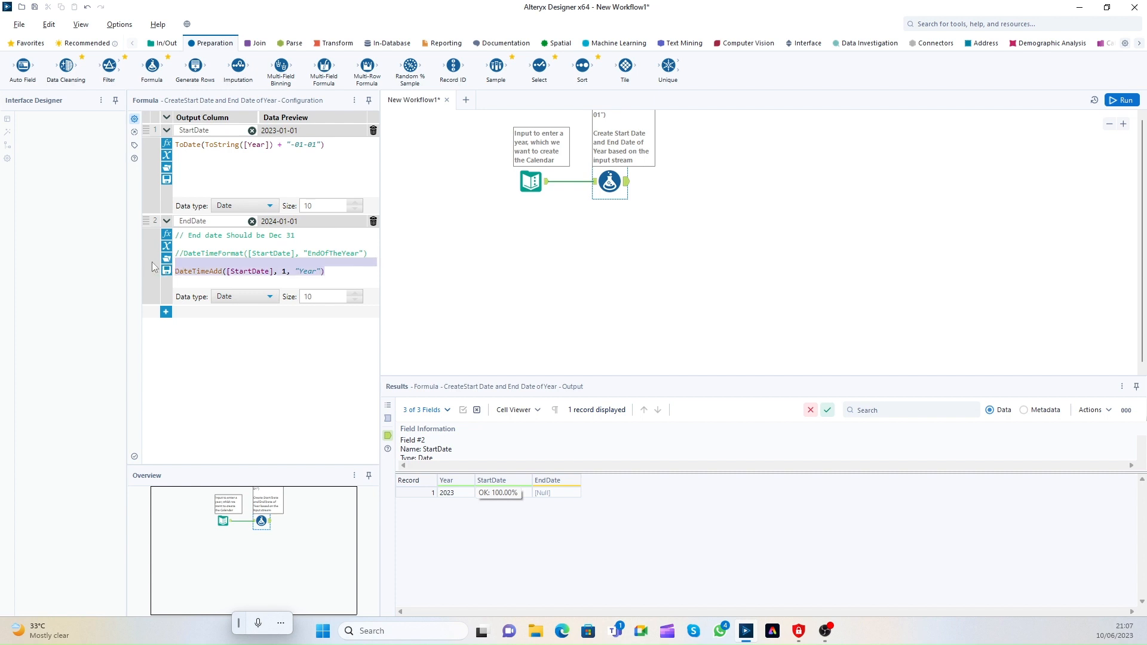
click(284, 271)
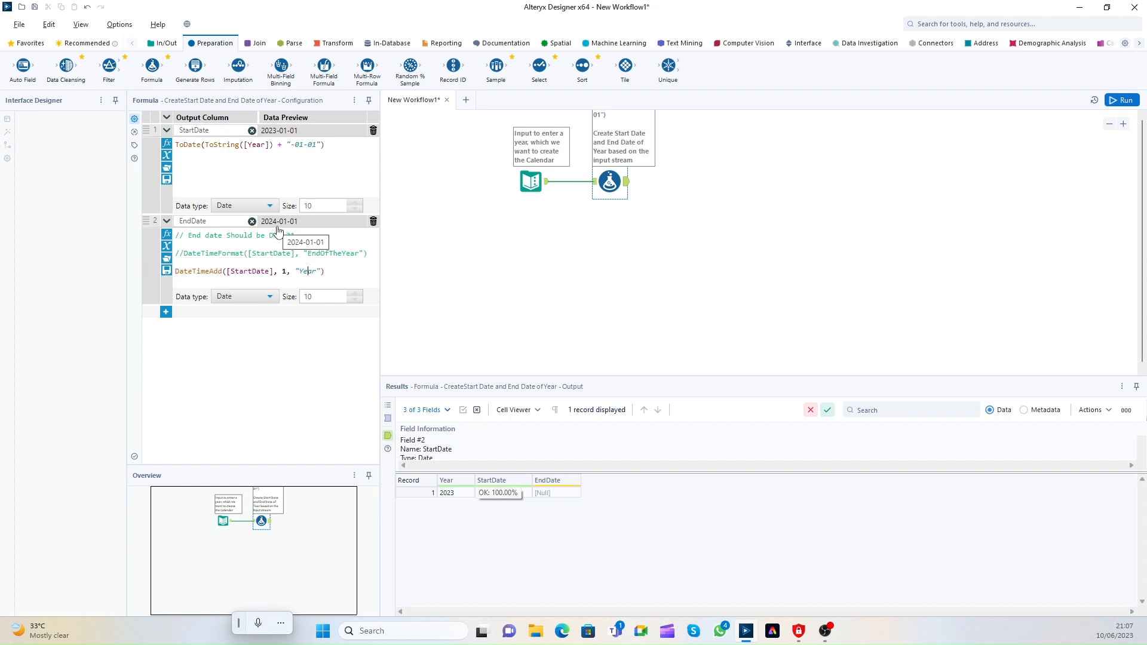
click(1126, 100)
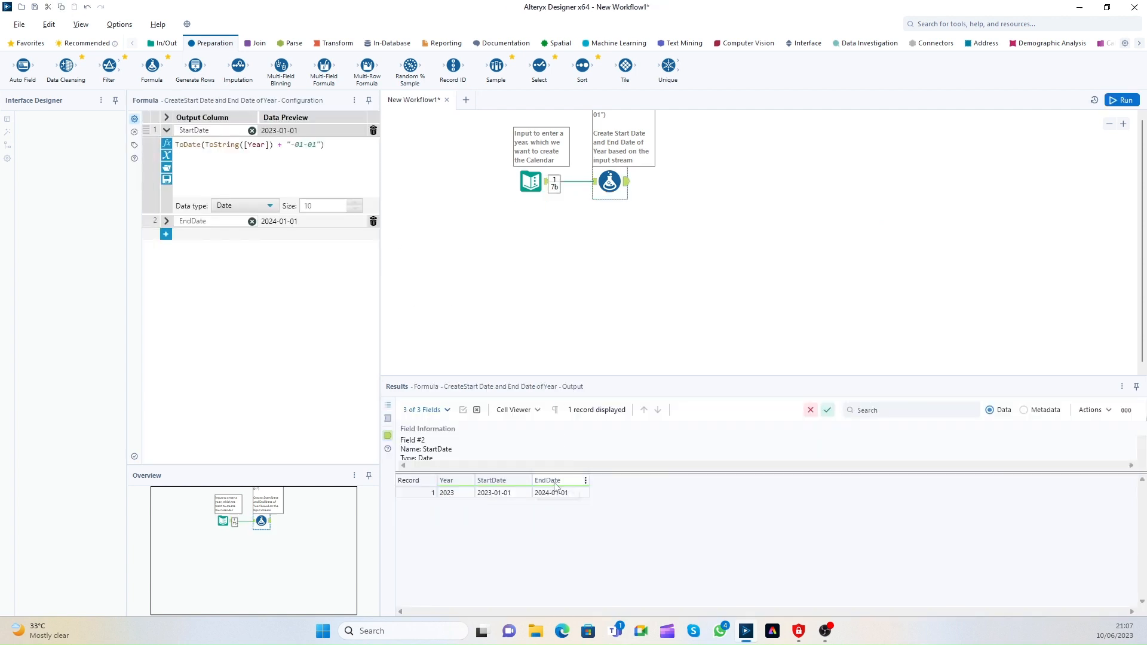
Step: Comment out the DateTimeAdd line in the EndDate expression and add the comment "//Add 1 year to Start Date" above it
click(166, 221)
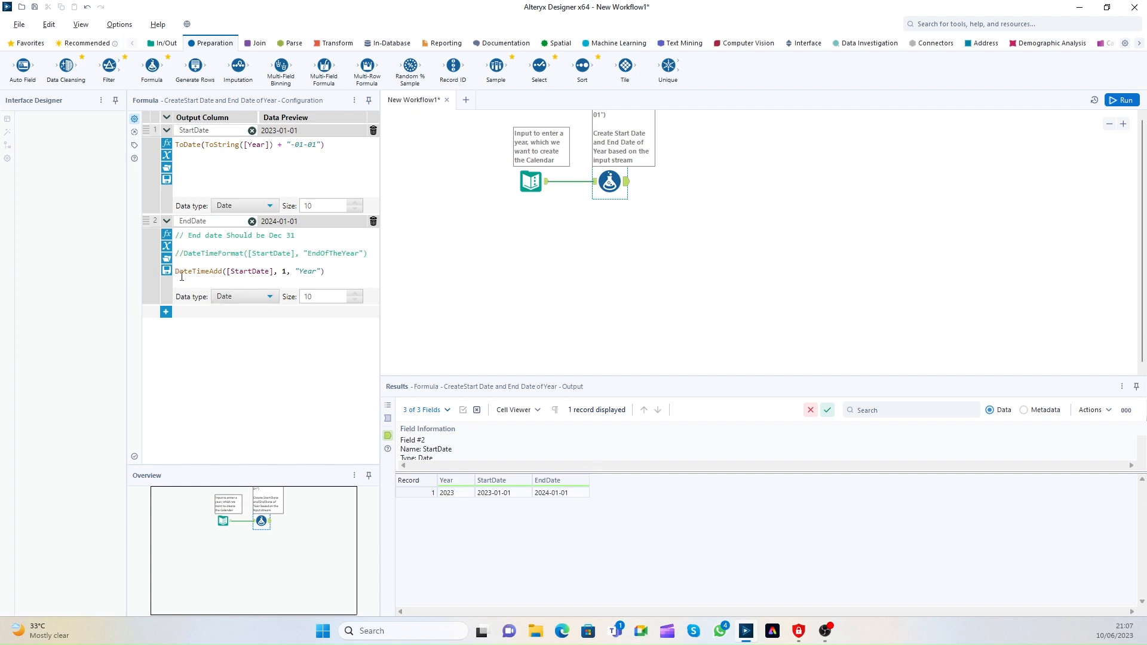
key(super+h)
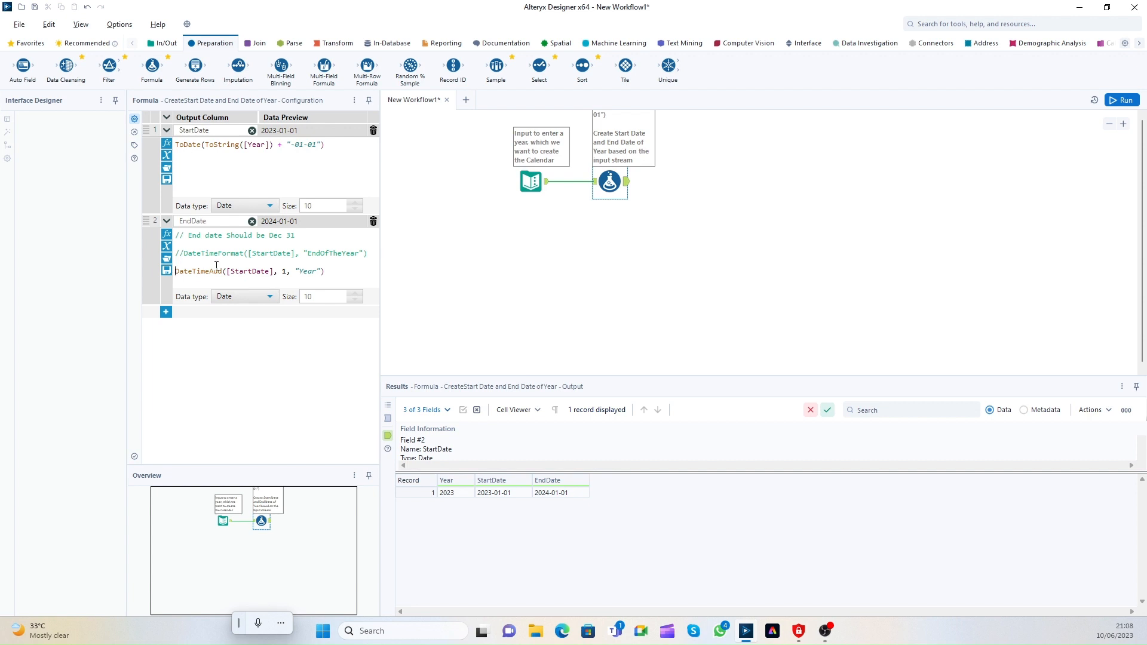
text(//)
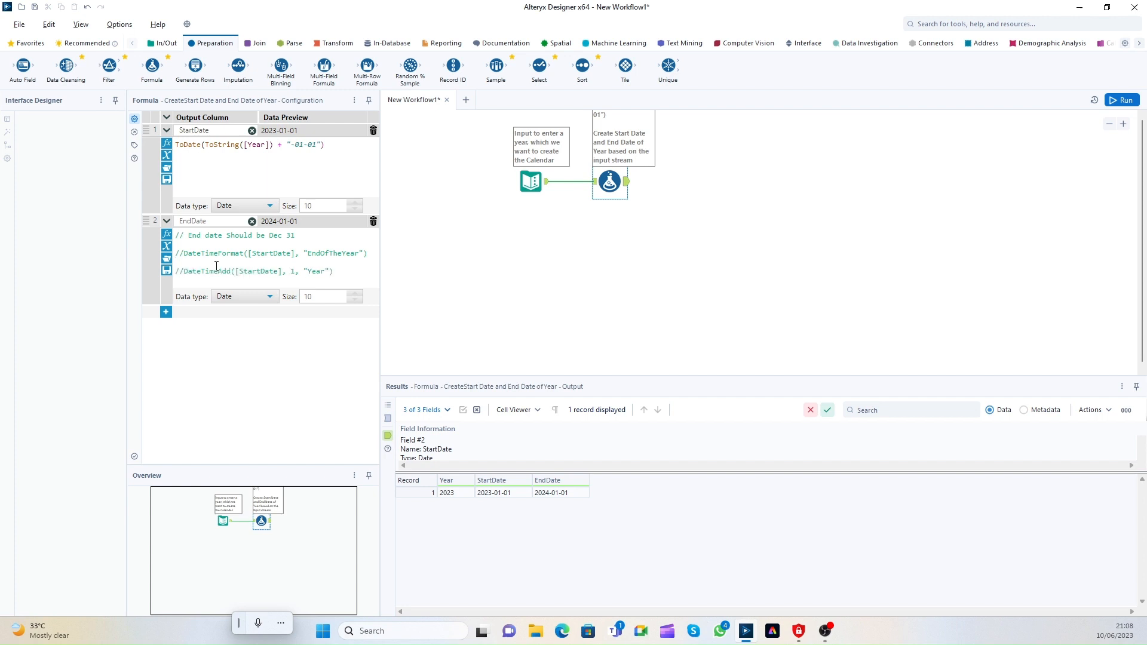
key(Return)
text(A)
key(BackSpace)
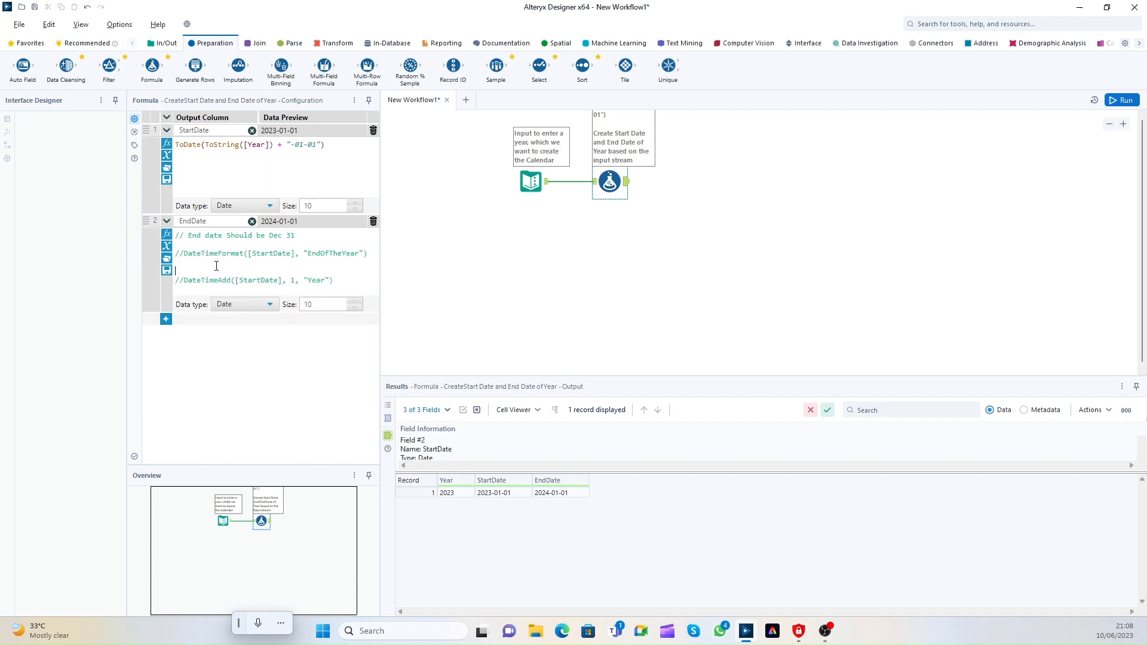
text(//Add 1 year to Start Date)
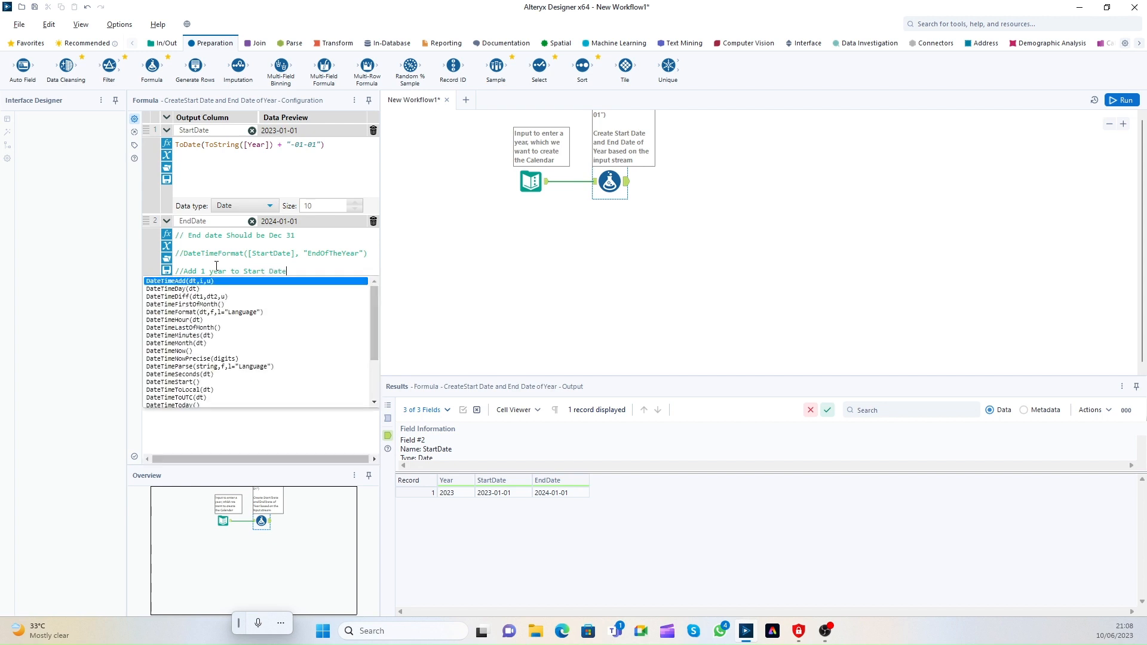
text(//DateTimeAdd([StartDate], 1, "Year"))
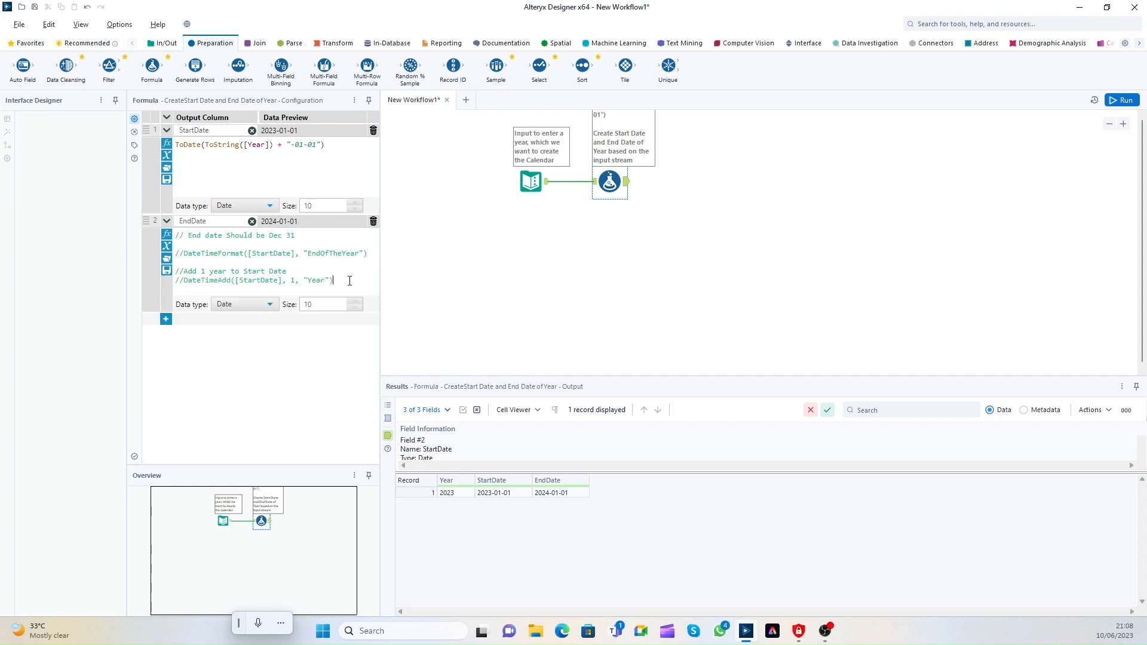
Step: Add the comment "//Get the EndofTheYear" below the commented-out DateTimeAdd line, separated by a blank line
drag(335, 280, 185, 278)
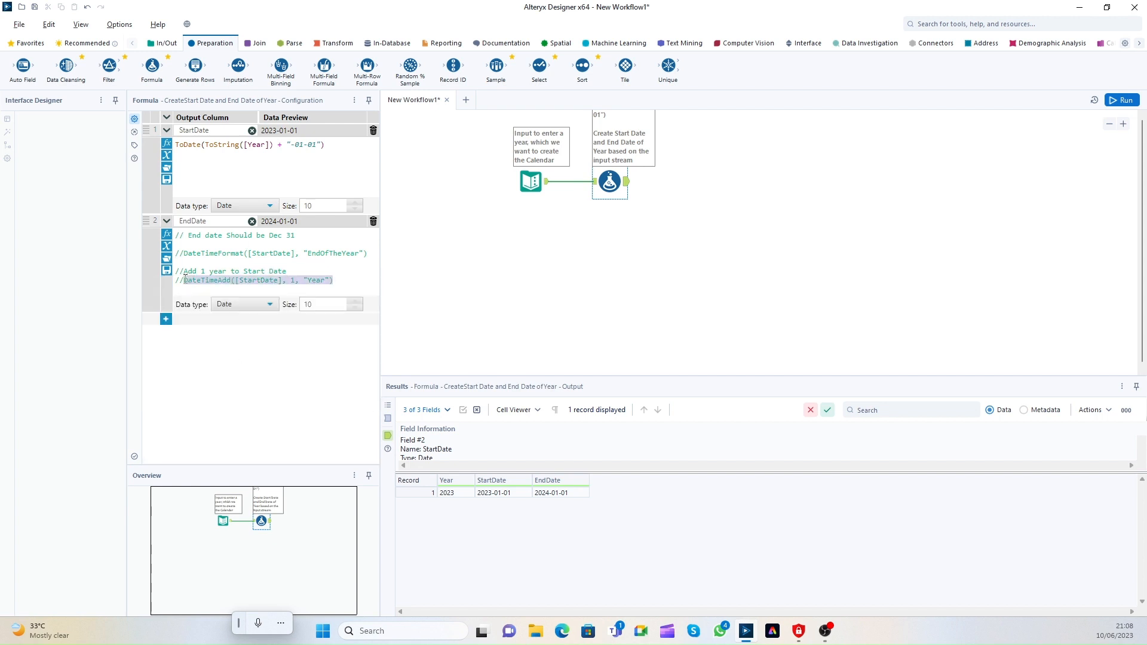
click(374, 289)
key(Return)
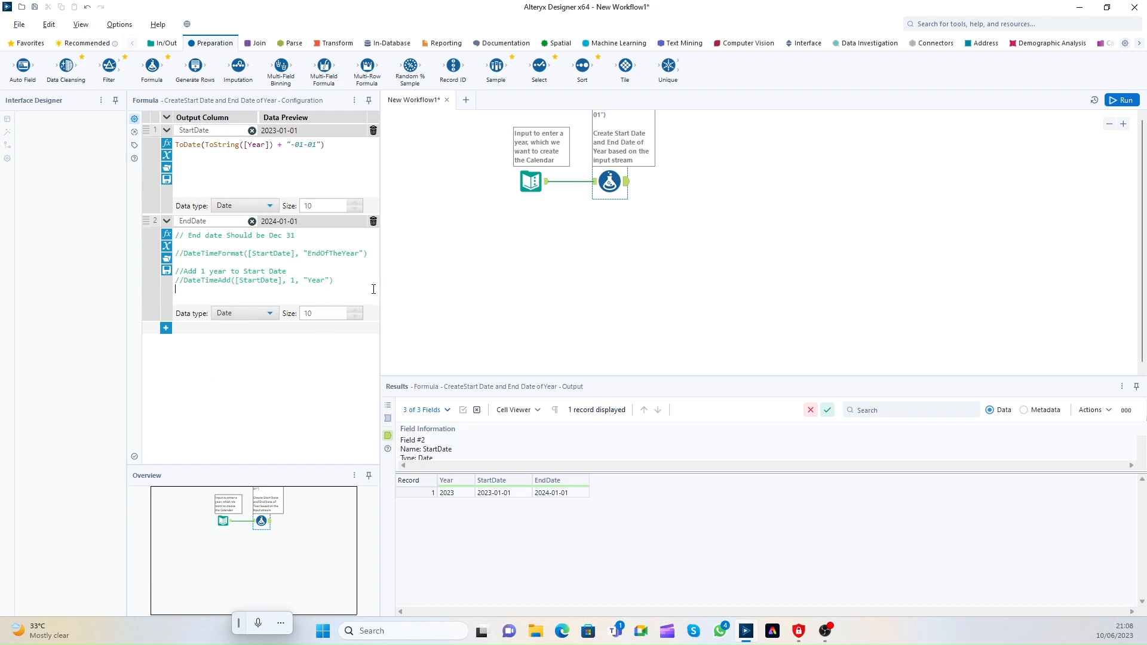
key(Return)
text(//G)
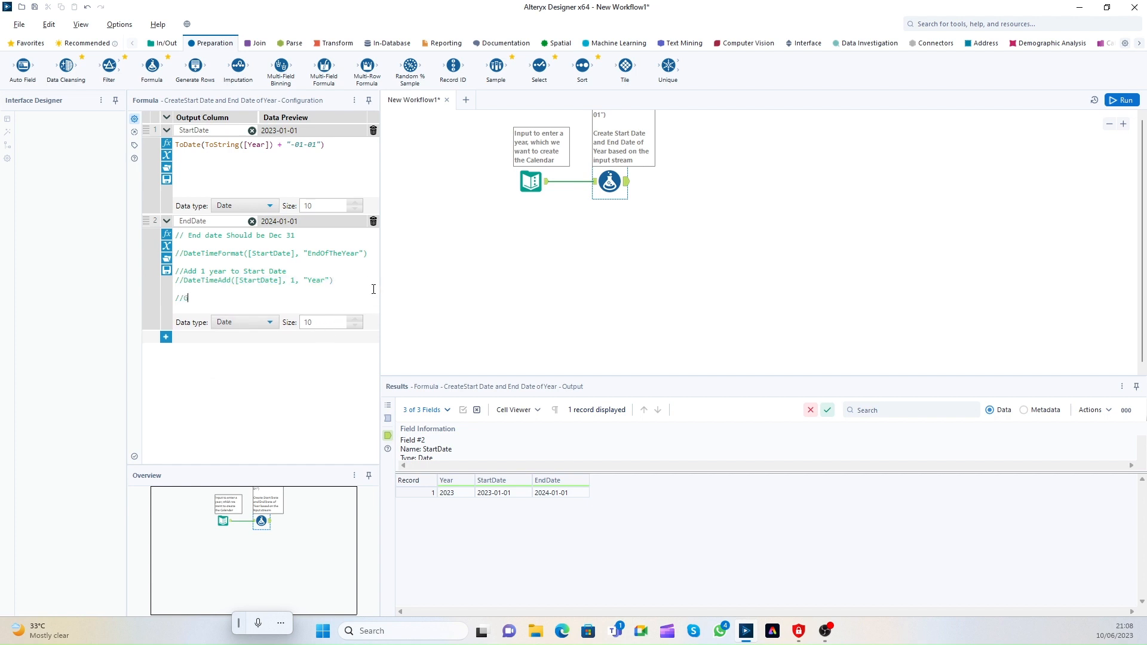
text(et the Endof TH)
key(BackSpace)
text(he)
text(Year)
Step: Extend the last comment in the EndDate expression to read "//Get the EndofTheYear. to deduct 1 day"
text(. If w)
text(e)
key(BackSpace)
key(BackSpace)
key(BackSpace)
key(BackSpace)
key(BackSpace)
key(BackSpace)
key(BackSpace)
key(BackSpace)
key(BackSpace)
text(. to deduct 1 da)
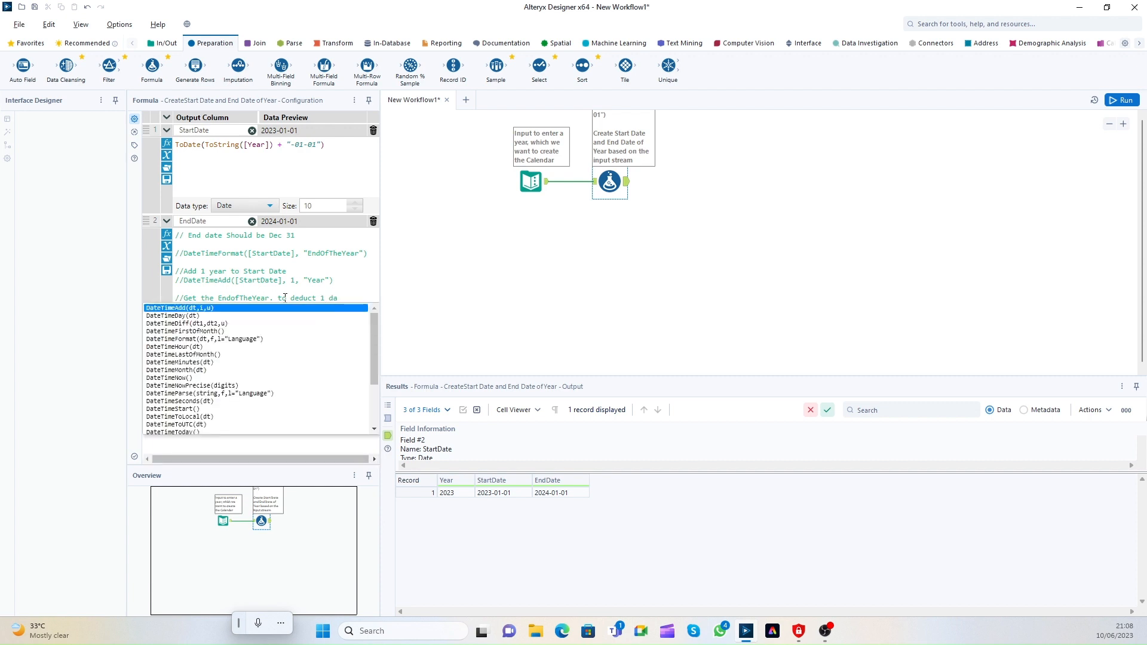
text(y)
key(BackSpace)
text(y)
key(Return)
key(Return)
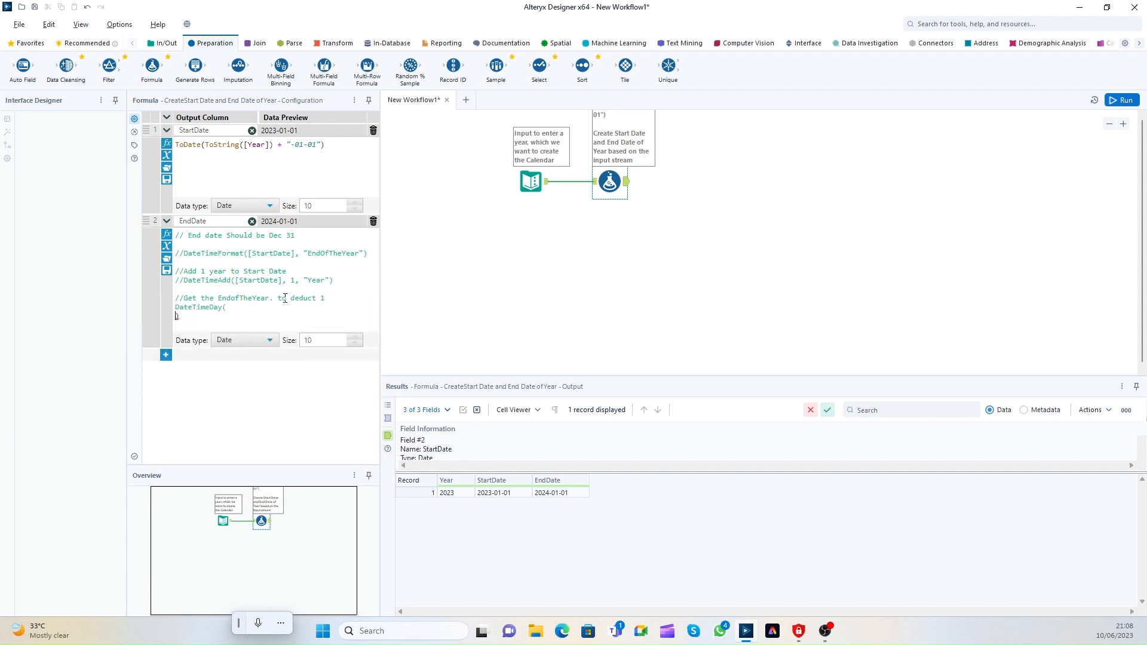
key(ctrl+z)
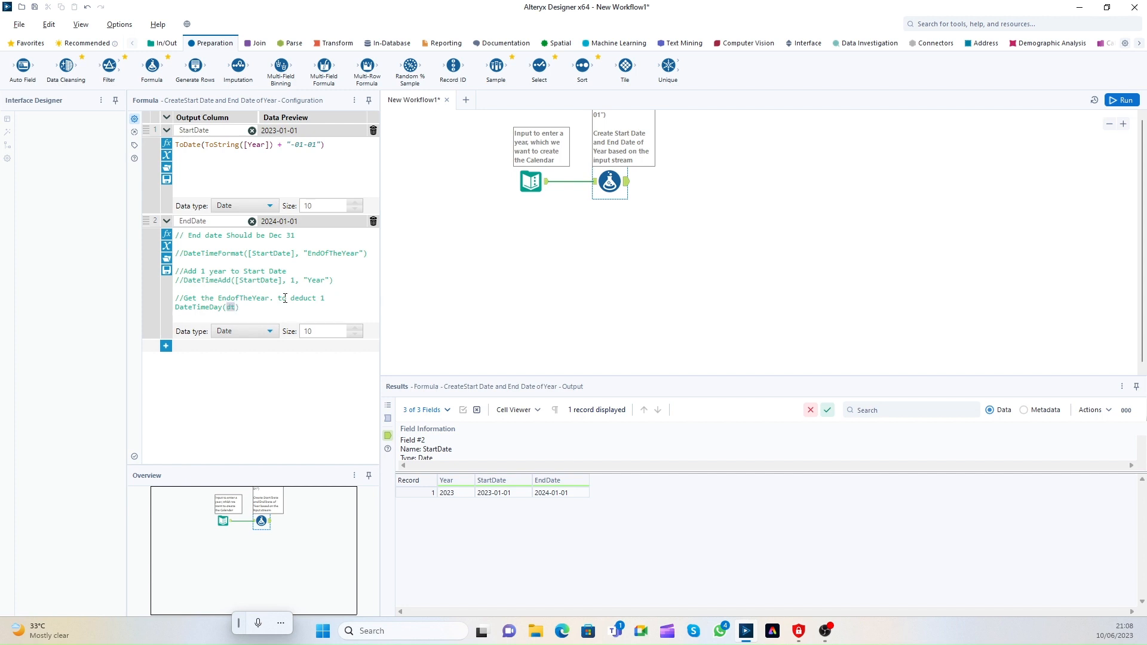
text(dt)
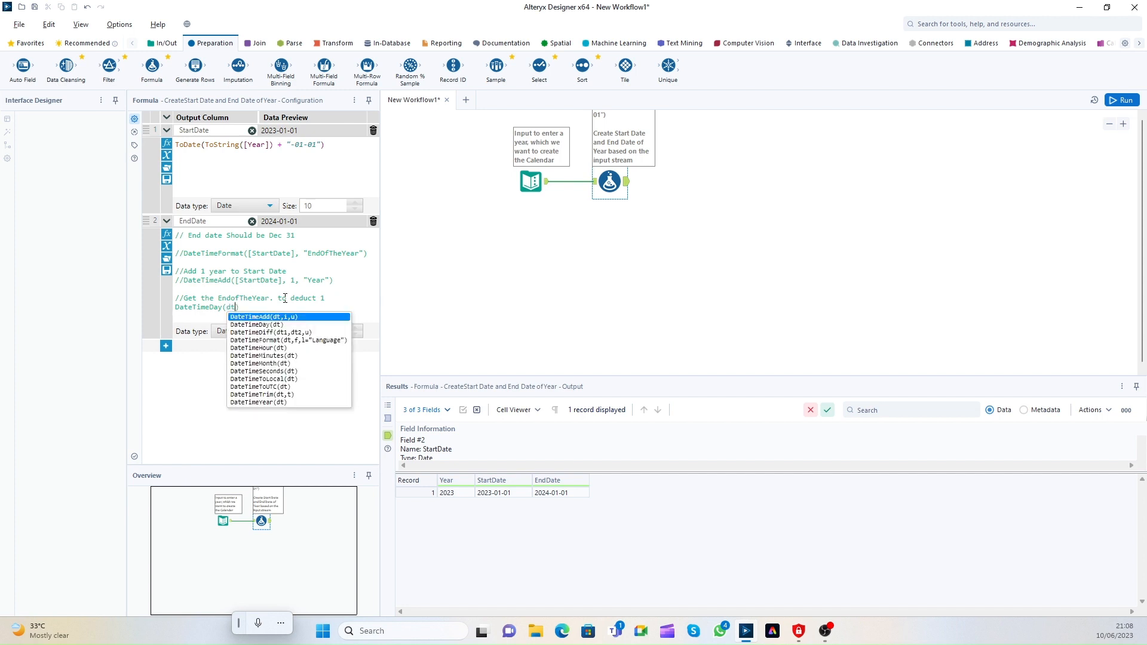
key(Right)
key(ctrl+shift+Left)
key(ctrl+shift+Left)
key(ctrl+shift+Left)
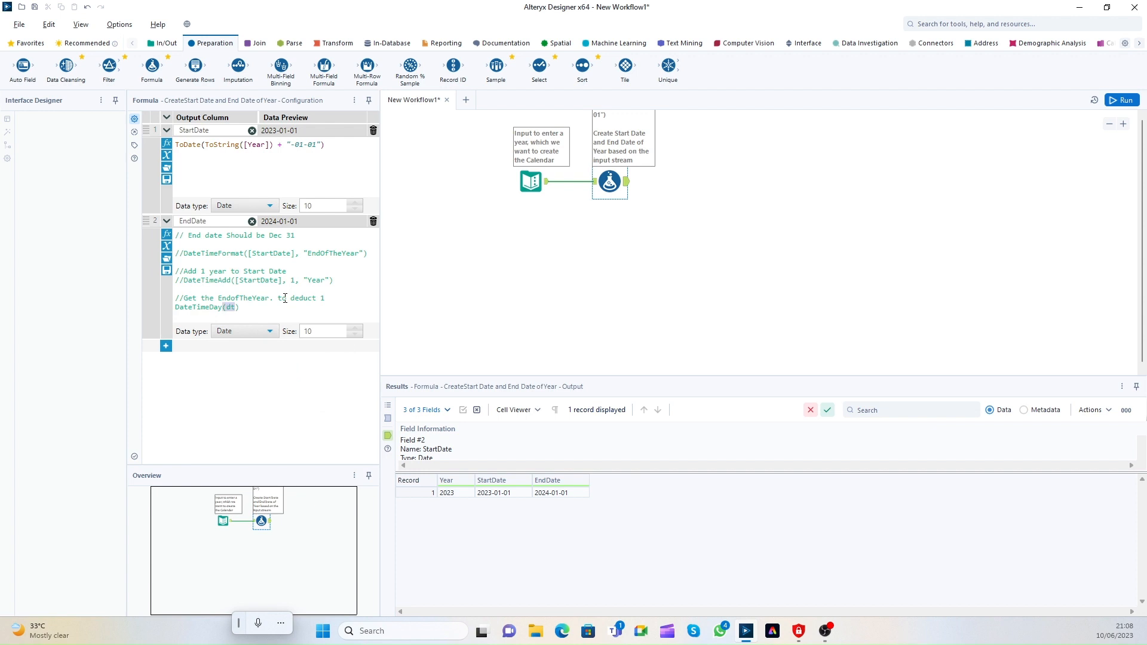
key(BackSpace)
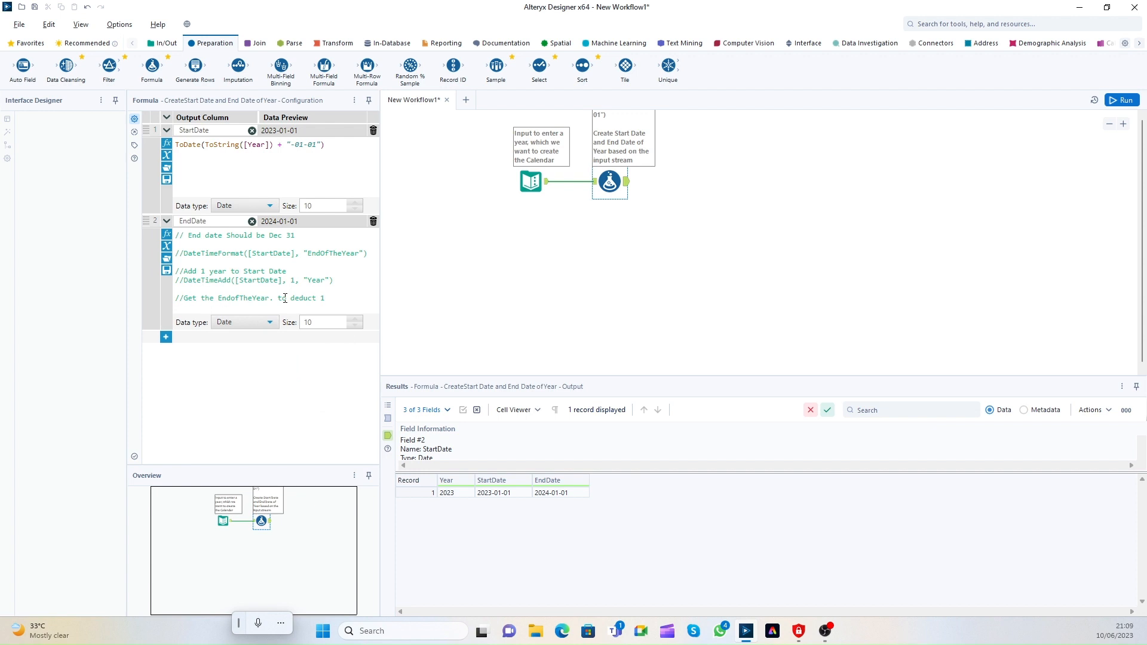
Step: Insert a DateTimeAdd function on a new line below the last comment in the EndDate expression
key(Return)
text(Dat)
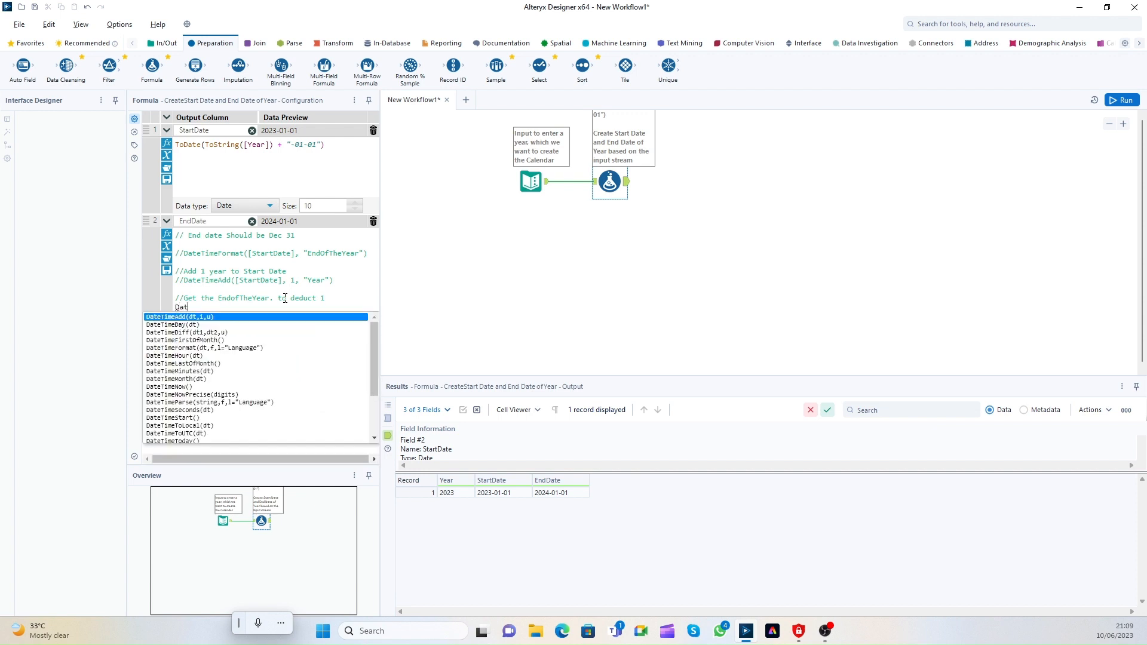
text(eTime)
key(Return)
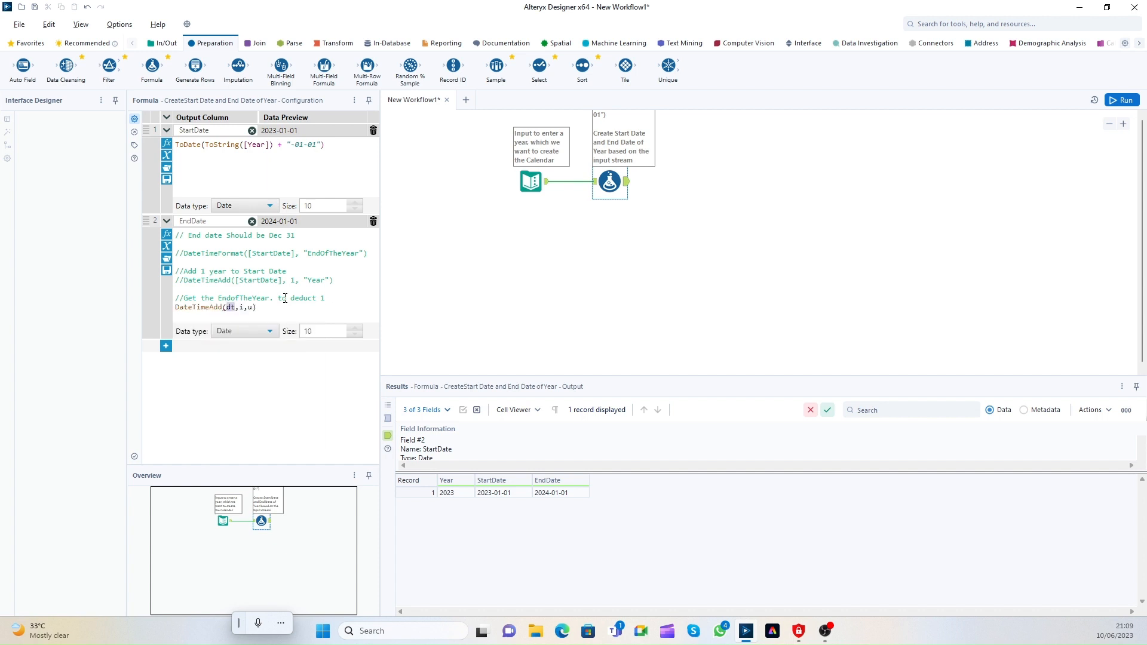
Step: Replace the new function's dt argument with a copy of the commented-out DateTimeAdd([StartDate], 1, "Year") expression
drag(184, 284, 333, 281)
key(ctrl+c)
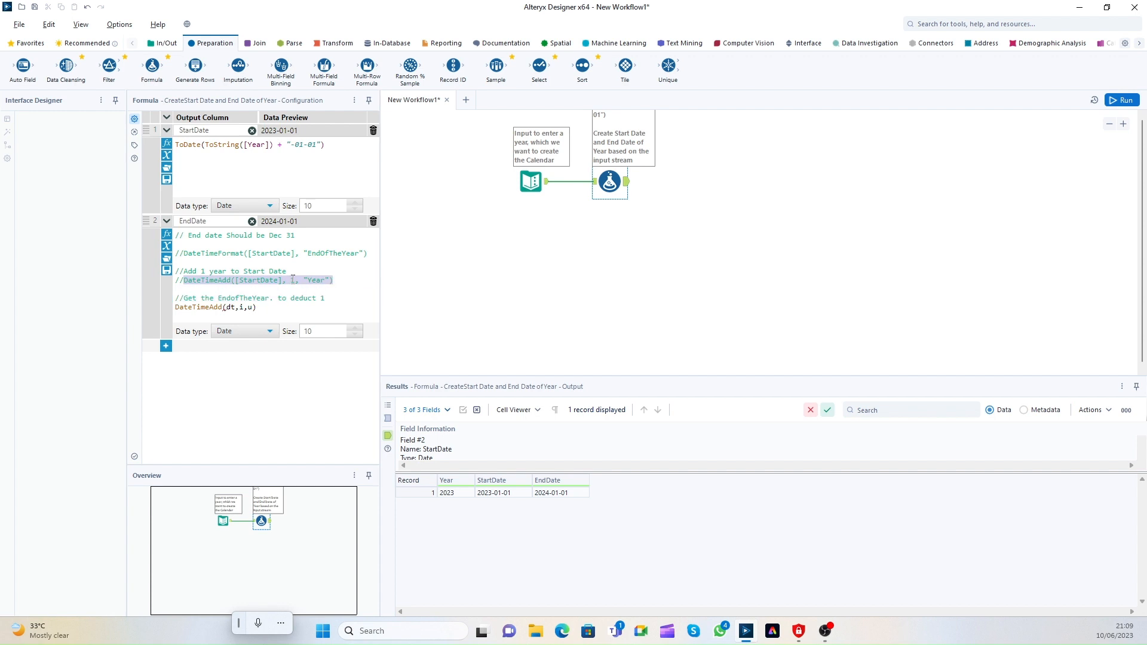
click(234, 310)
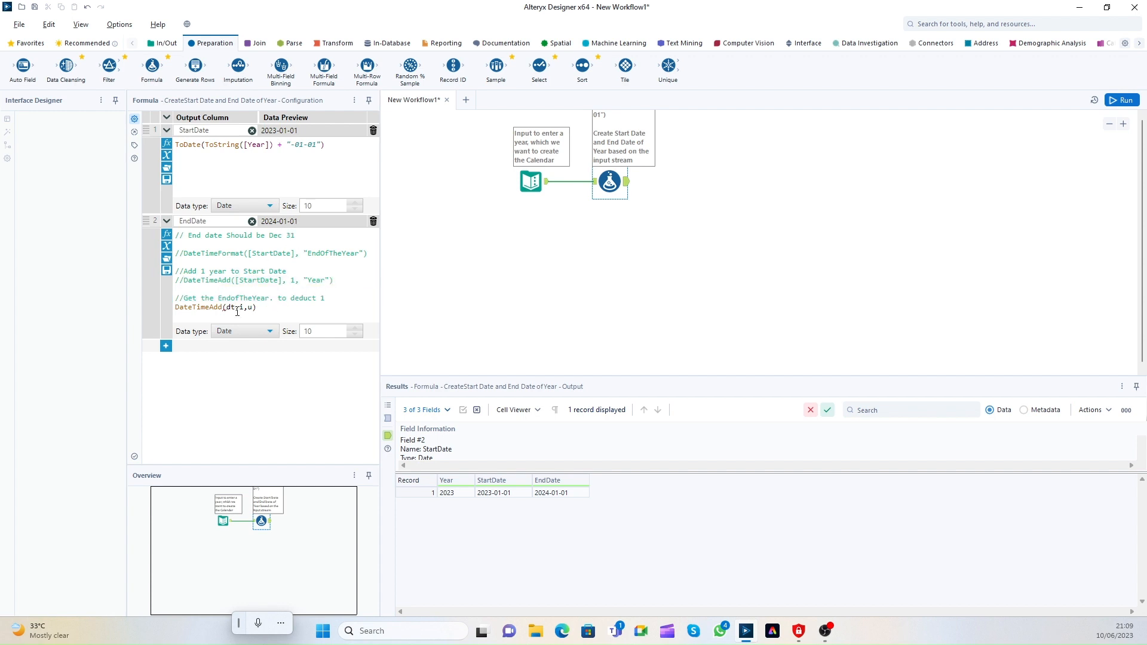
key(BackSpace)
key(BackSpace)
key(ctrl+v)
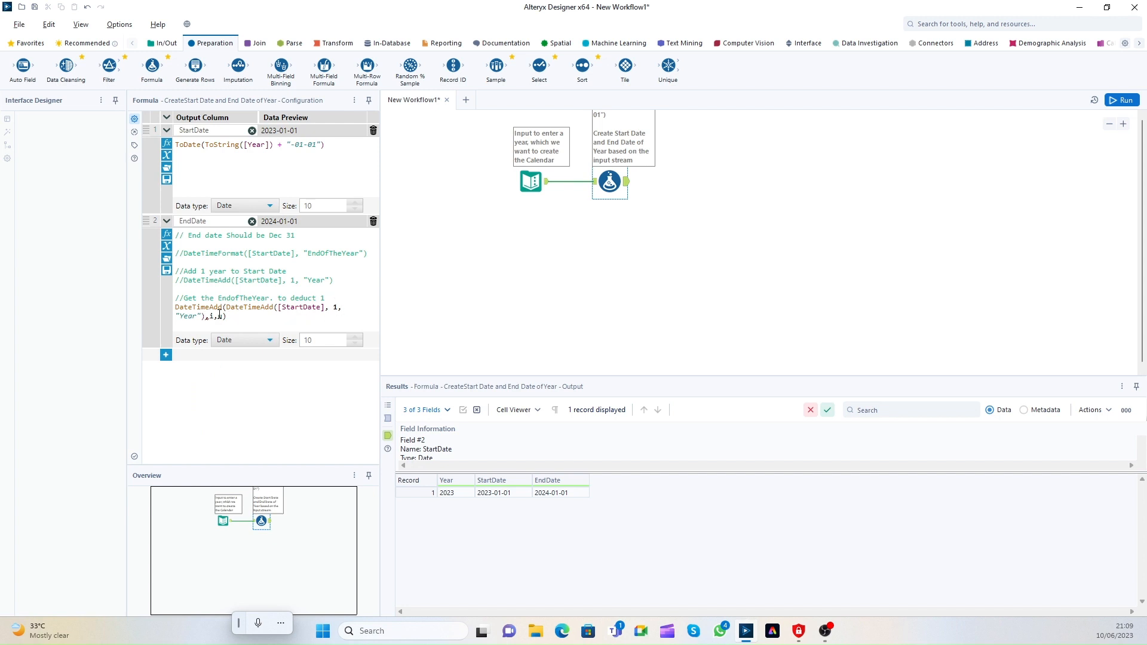
Step: Set the outer DateTimeAdd function's remaining arguments to an interval of -1 and the unit "day"
key(Delete)
text(-1)
key(Delete)
text(""day)
drag(227, 307, 207, 318)
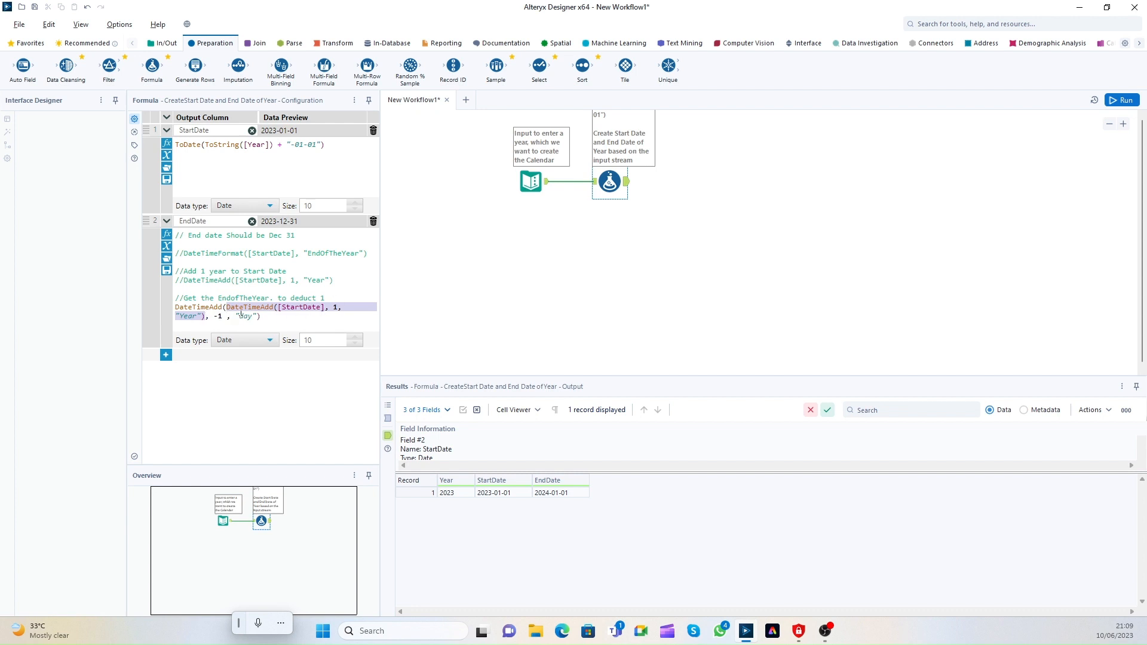
click(228, 306)
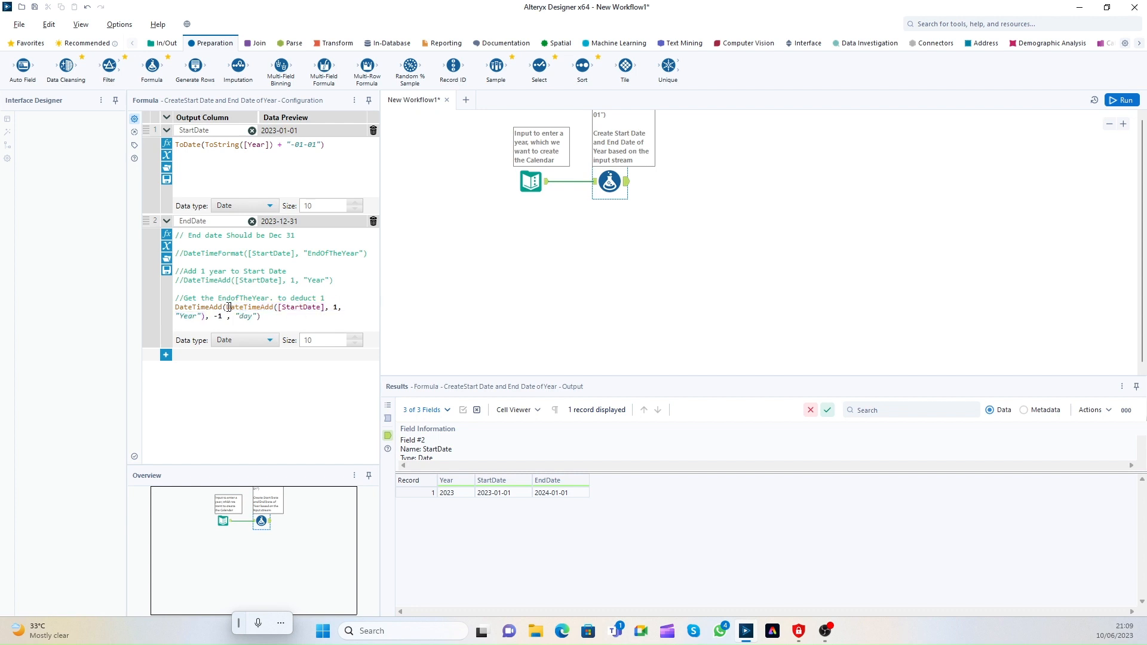
drag(228, 307, 204, 315)
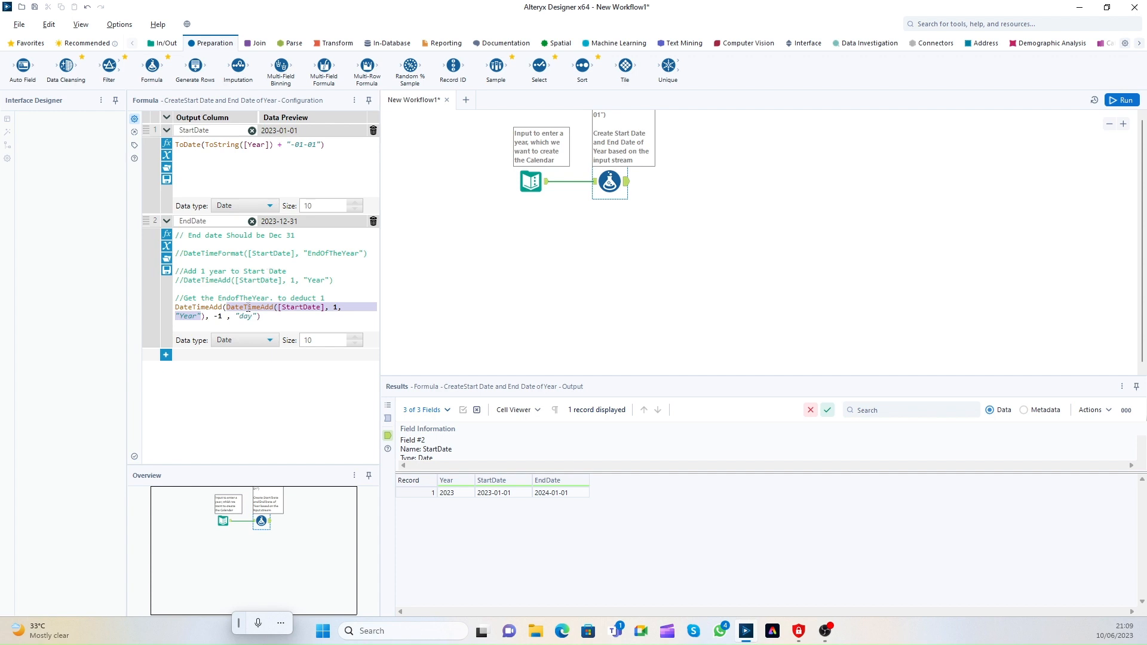
click(263, 318)
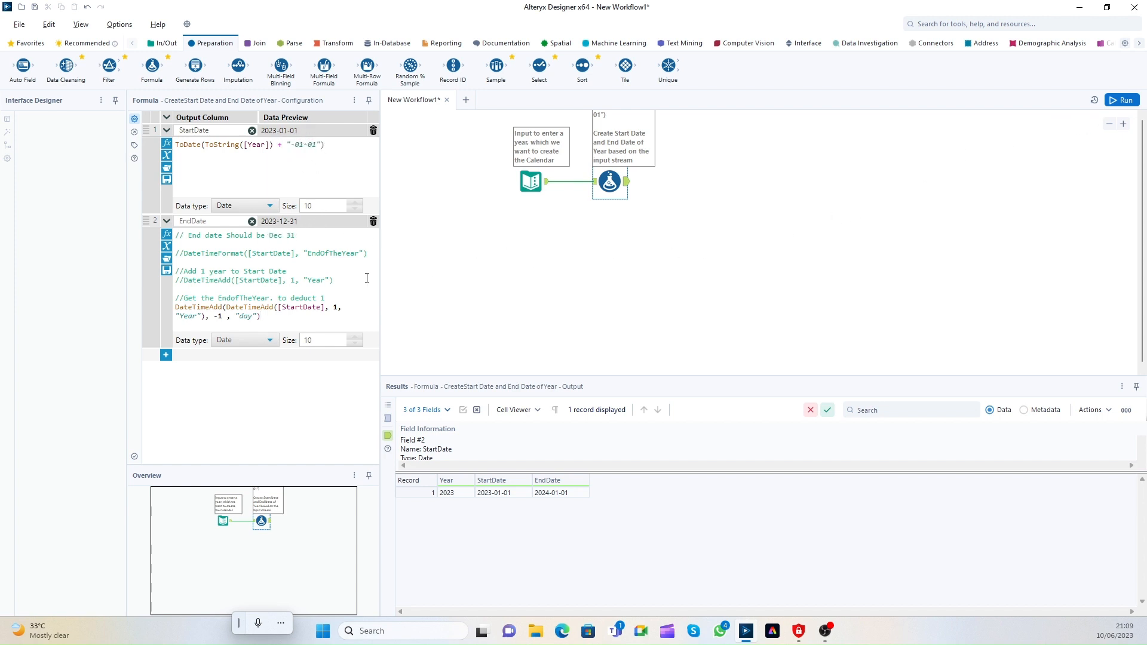
Step: Run the workflow with the nested DateTimeAdd expression and check the Year, StartDate and EndDate output
click(1123, 100)
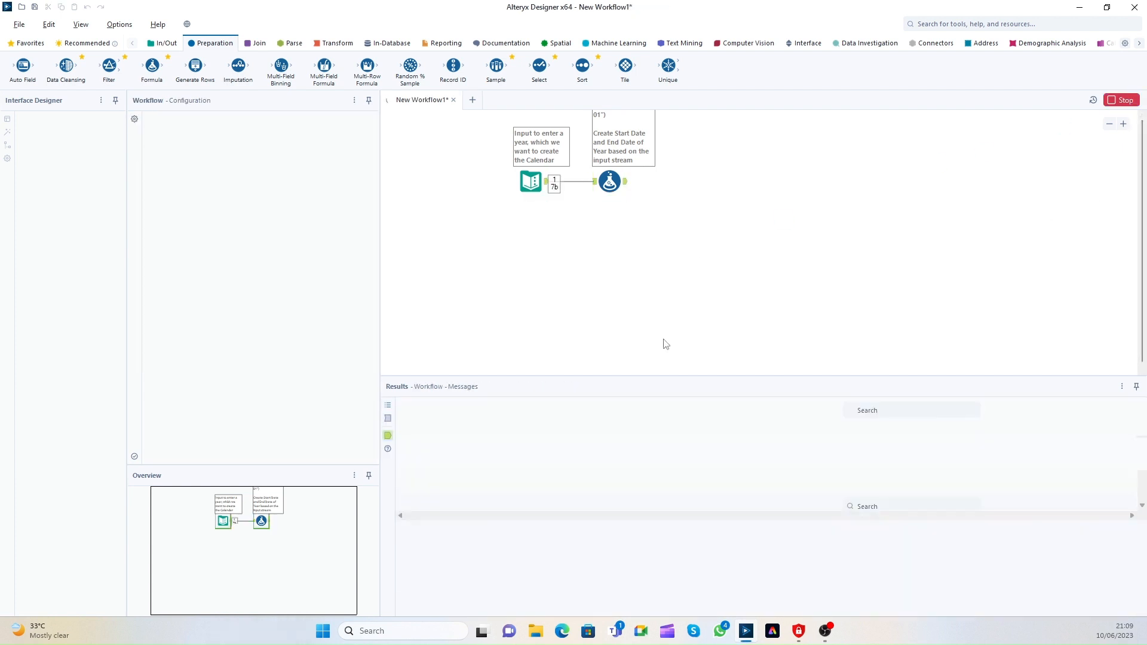
click(496, 496)
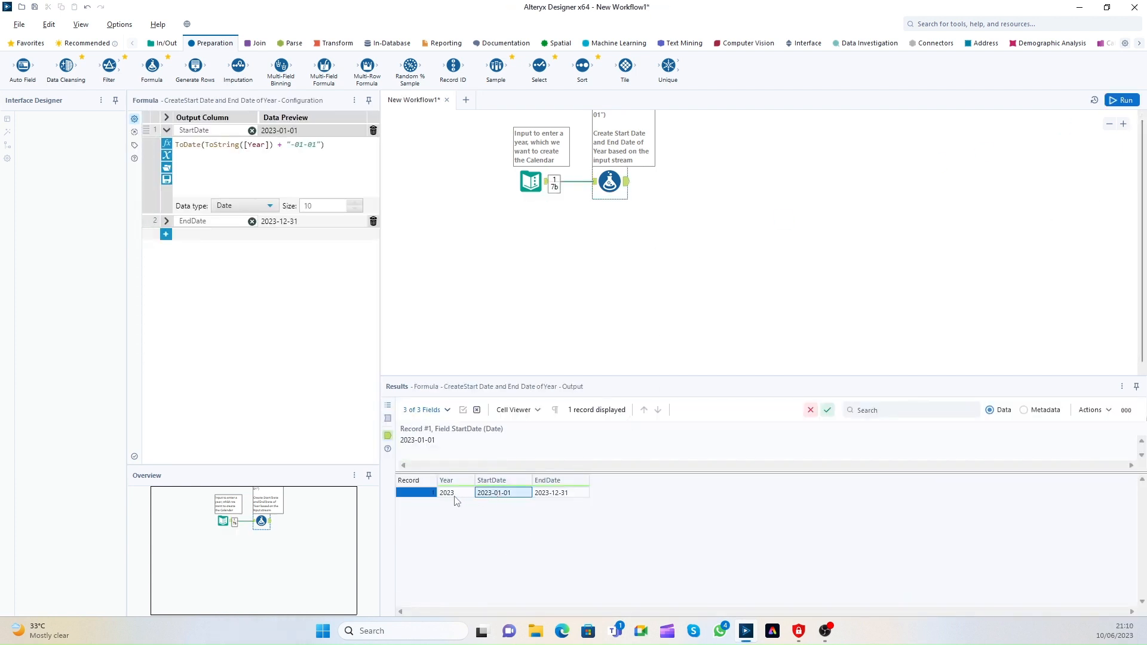
click(456, 495)
click(495, 497)
click(551, 496)
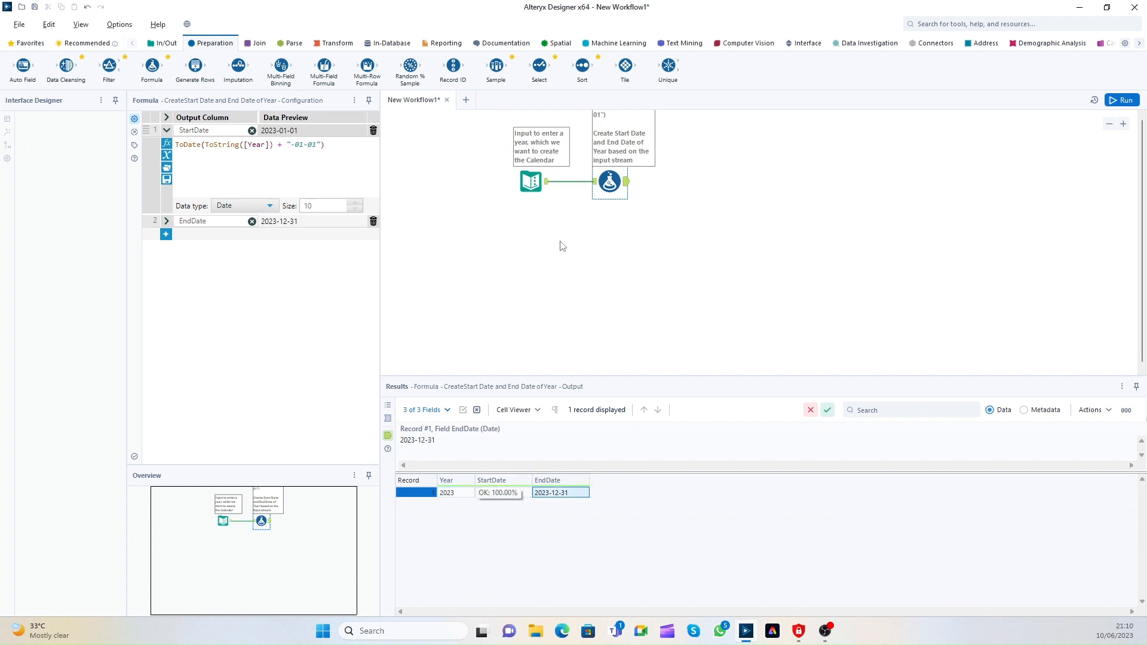
Step: Compare the StartDate and EndDate cells of the Formula tool's output record
click(503, 496)
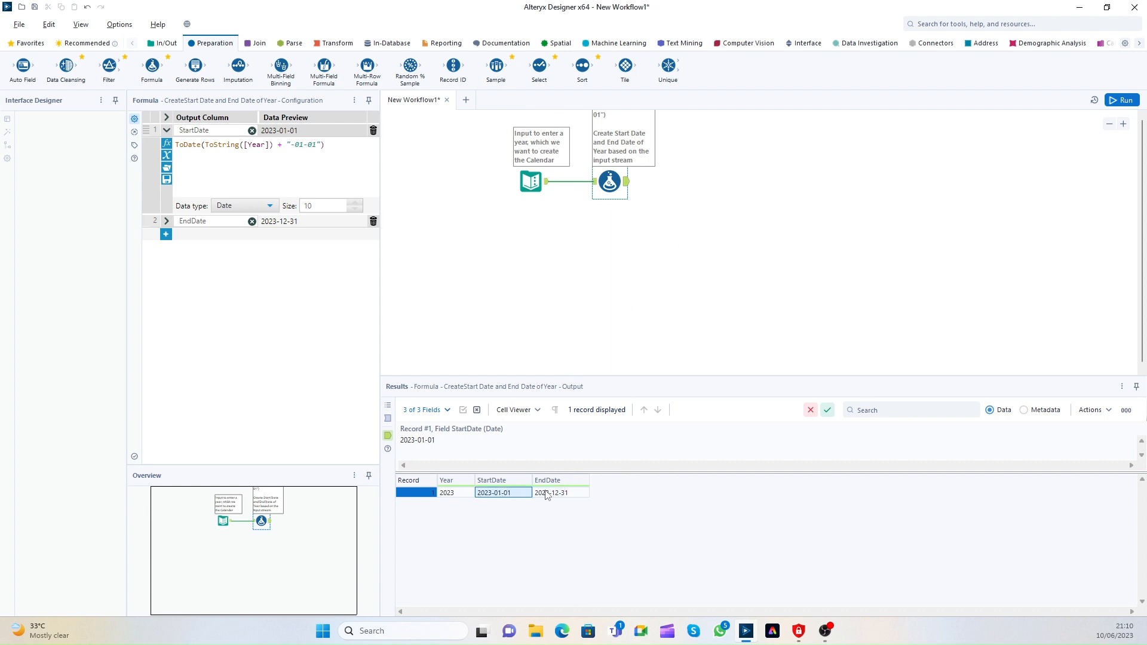
shift+click(569, 496)
click(509, 493)
click(565, 494)
drag(499, 492, 569, 494)
click(517, 494)
click(551, 494)
click(512, 493)
click(564, 493)
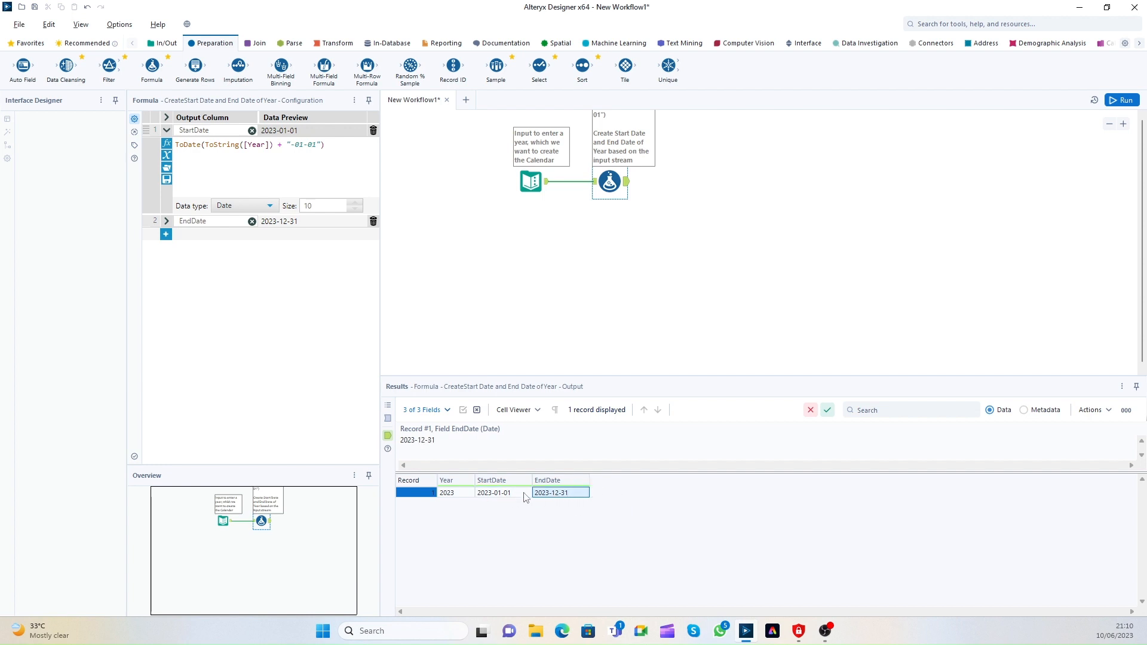
click(526, 493)
click(561, 493)
click(523, 494)
click(551, 495)
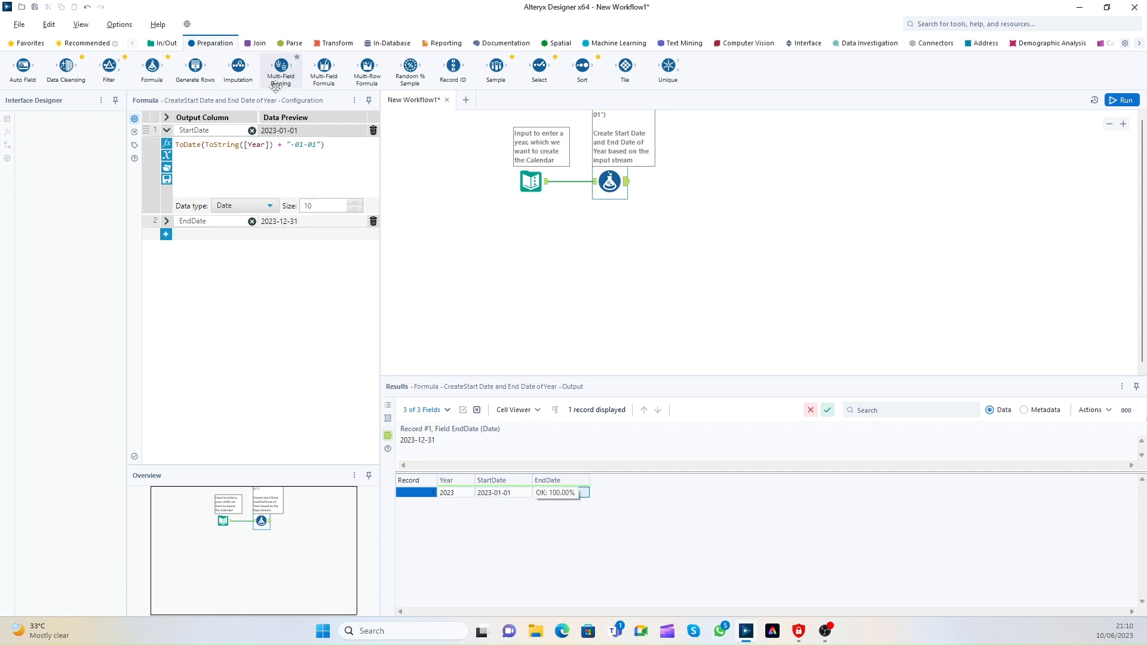
Step: Add a Generate Rows tool after the Formula tool and name it "Generate Rows - each and Every date"
drag(210, 74, 681, 184)
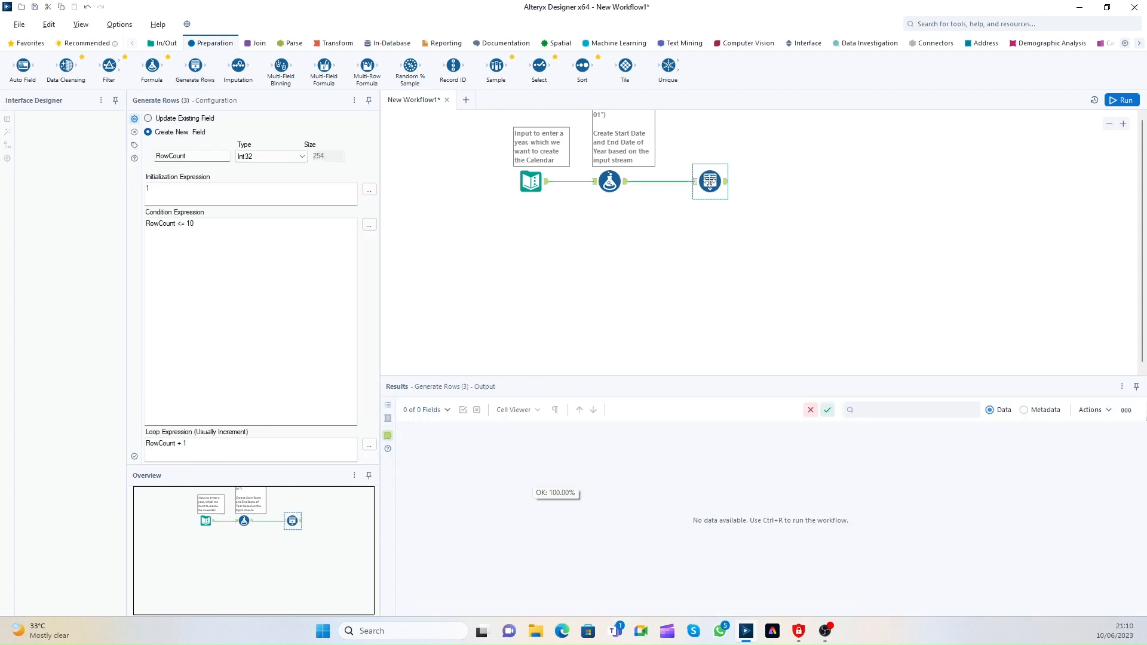
click(134, 146)
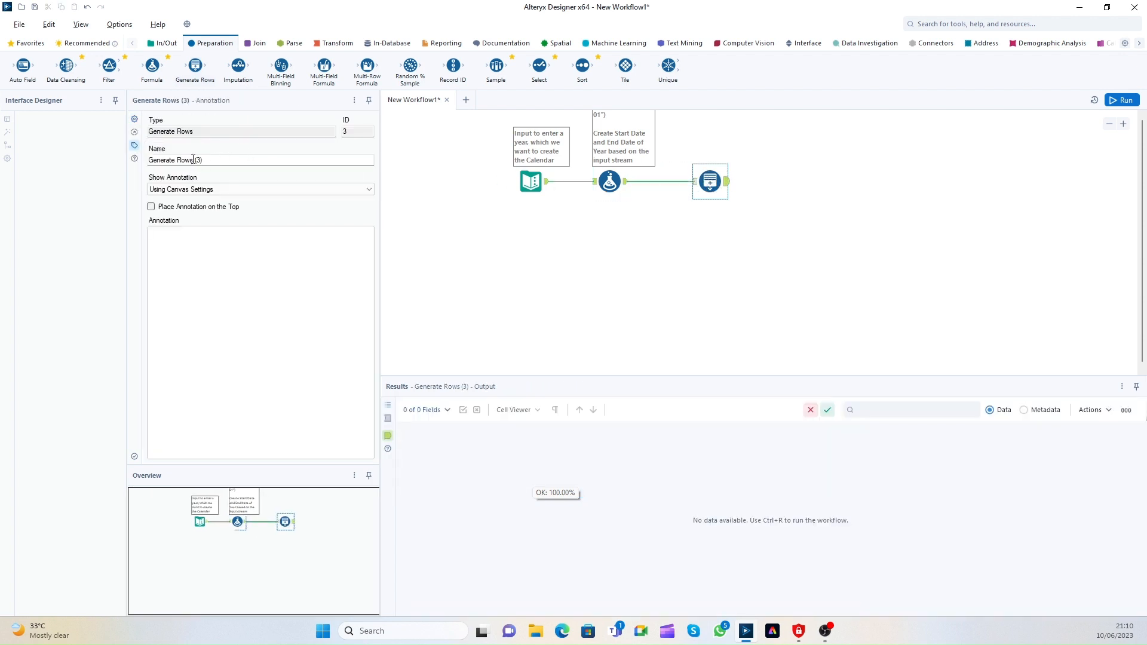
drag(193, 160, 252, 158)
text(-)
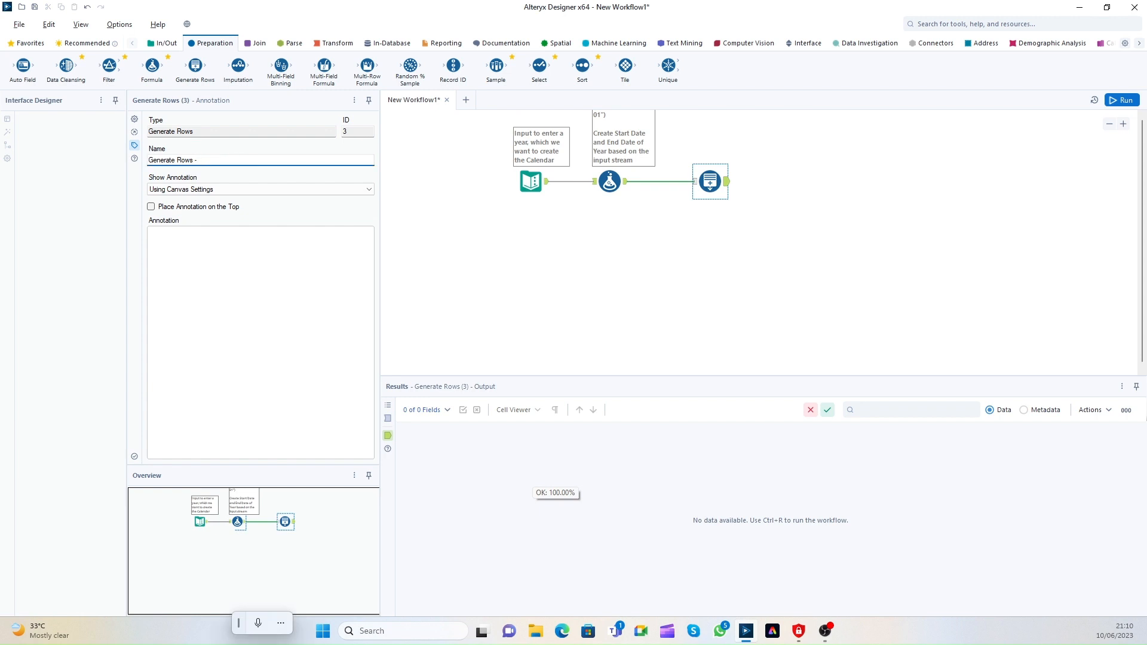
key(BackSpace)
key(BackSpace)
key(BackSpace)
text(each and Every date)
Step: Annotate the Generate Rows tool with "Create rows for each and every date between given two dates." and place the annotation on top
click(172, 226)
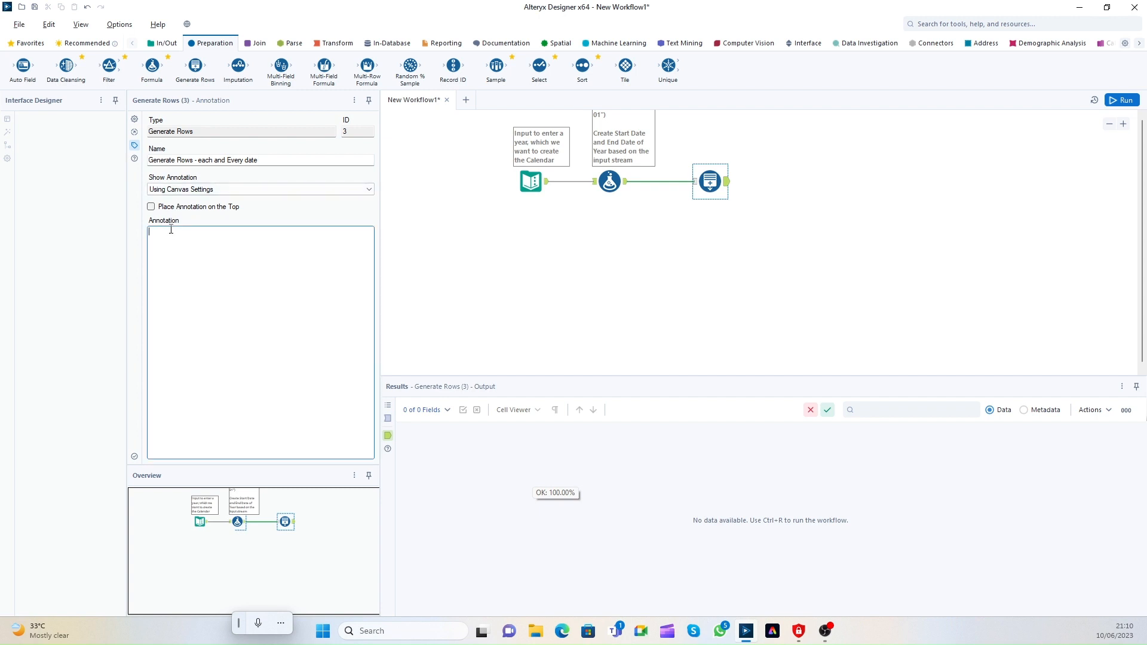
click(151, 207)
click(179, 242)
text(Create roe)
text(s for each and ee)
key(BackSpace)
text(very date between given two dates.)
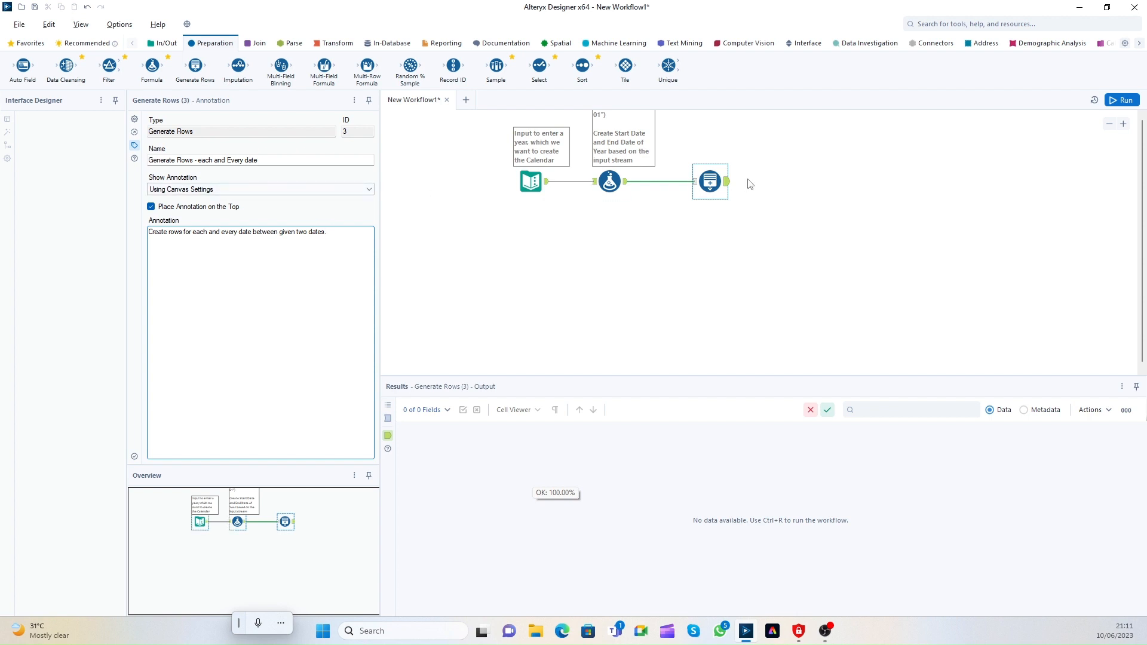
click(905, 182)
Step: Run the workflow and examine the rows output by the Generate Rows tool with its default settings
click(1122, 102)
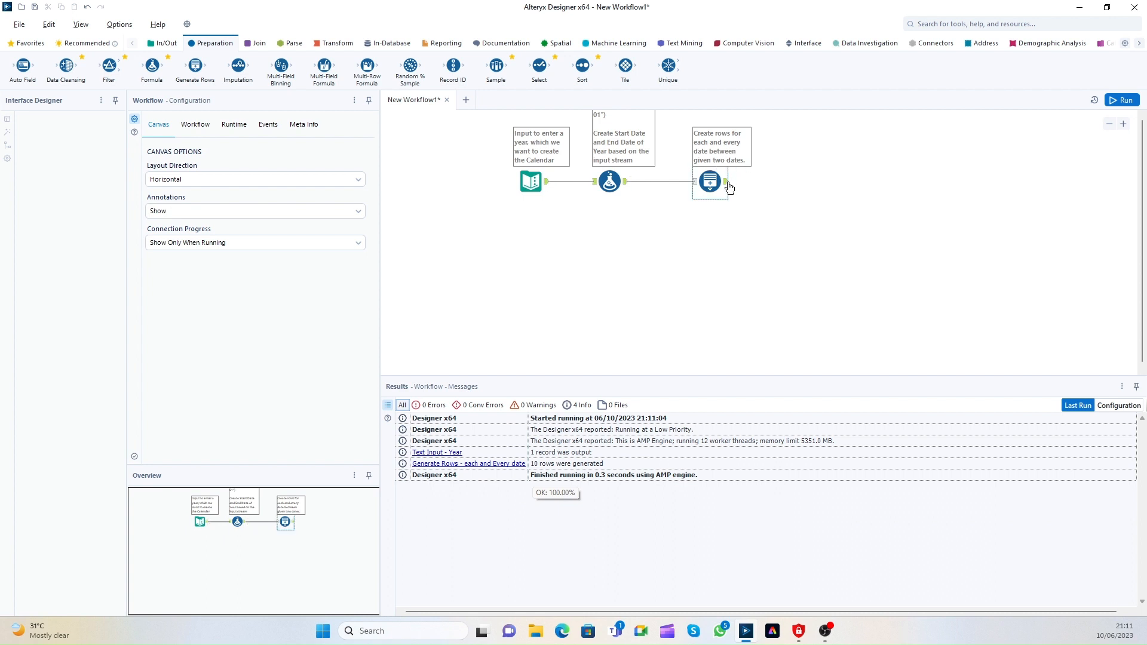
click(728, 184)
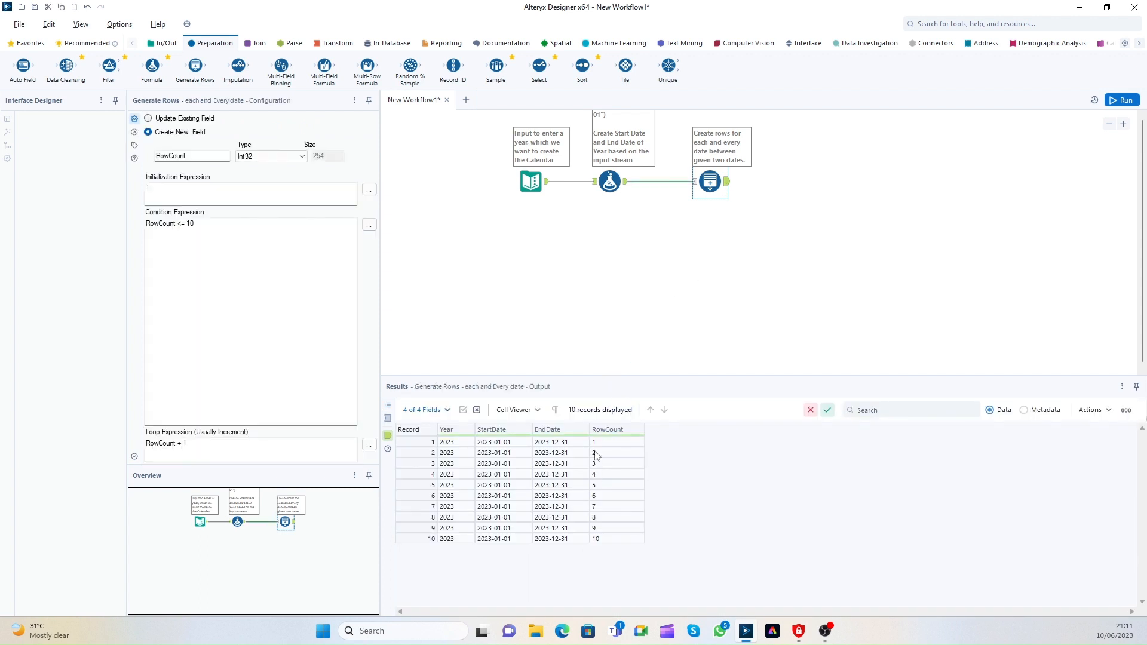
drag(531, 443, 610, 550)
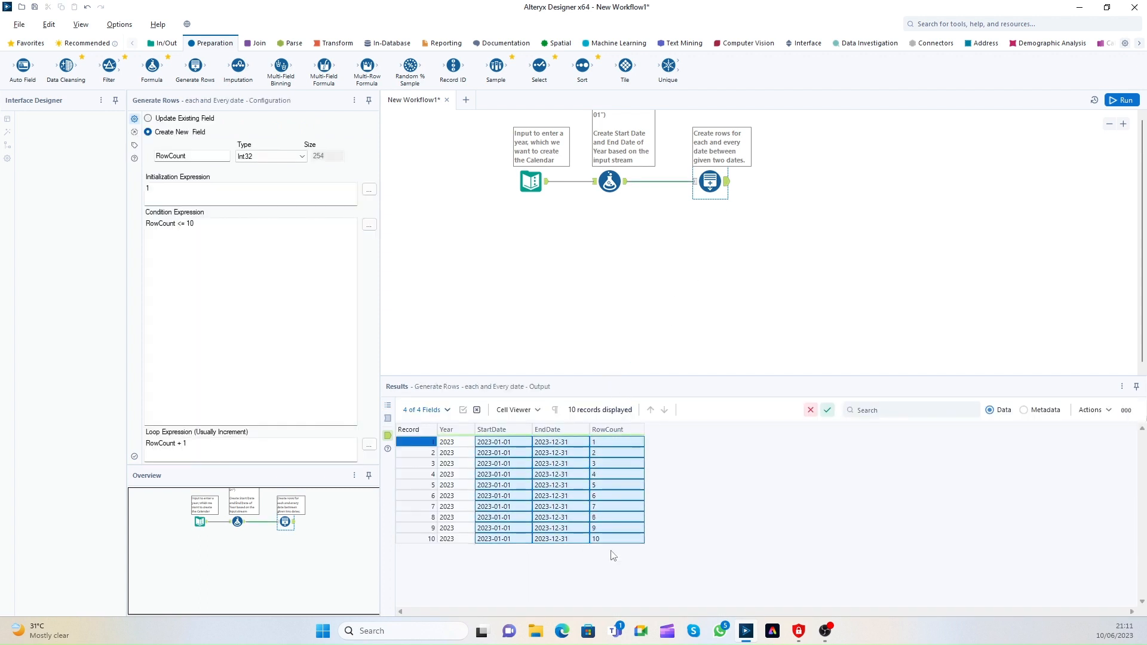
click(618, 474)
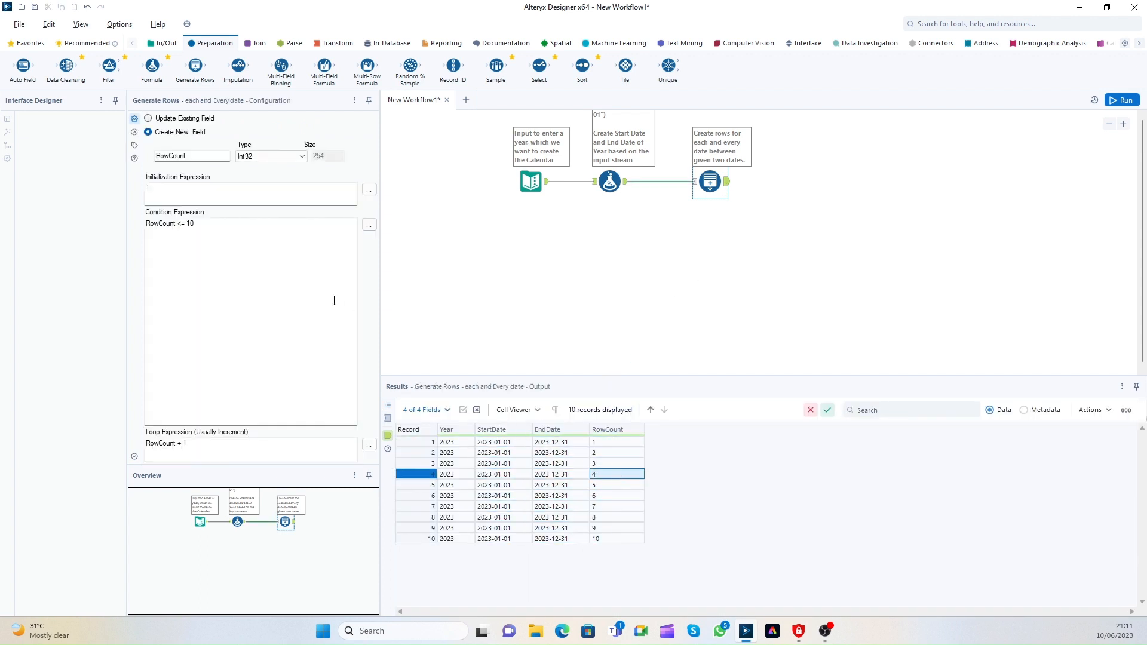
Step: Replace the Generate Rows initialization expression with the existing field [StartDate]
double_click(168, 188)
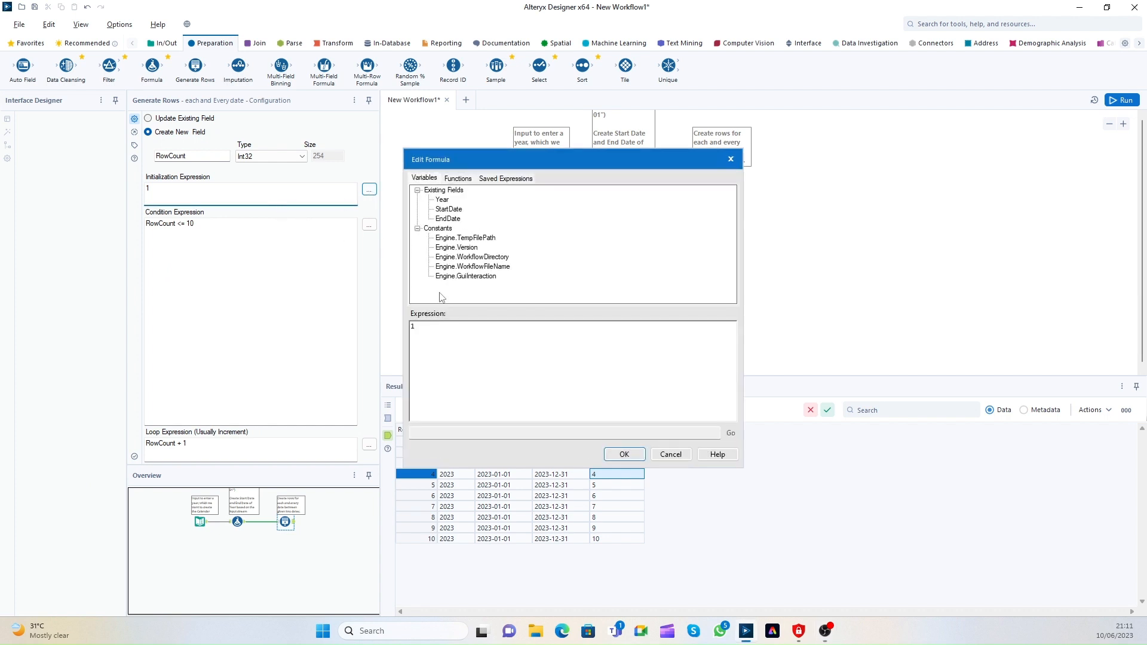
click(424, 330)
drag(424, 330, 373, 333)
key(BackSpace)
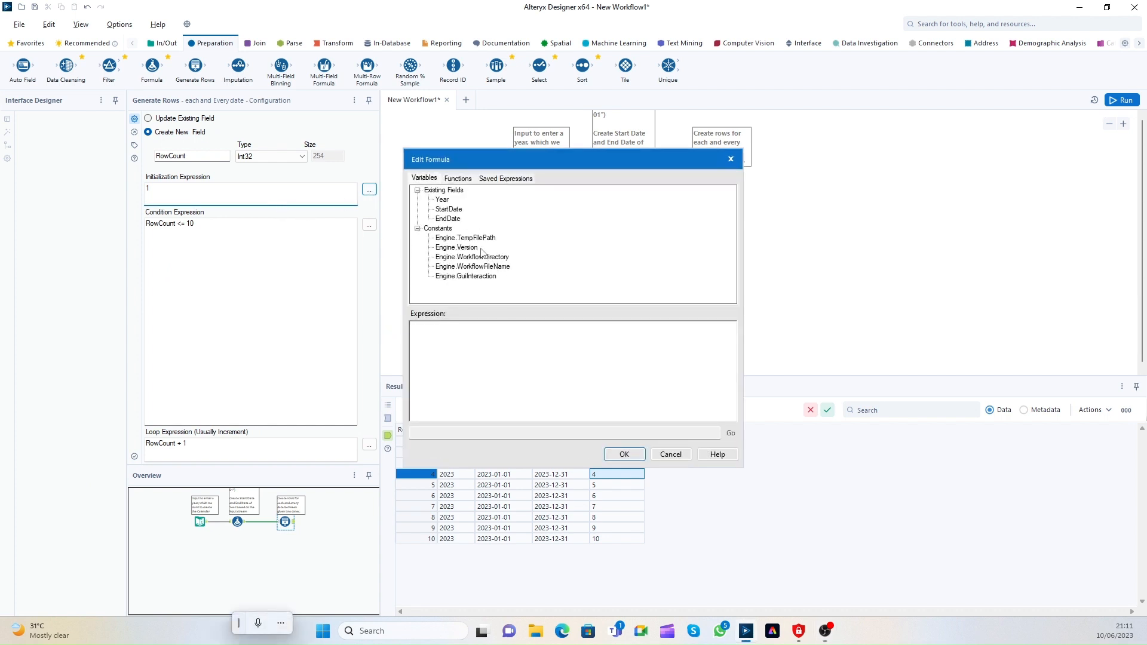
double_click(449, 210)
click(635, 454)
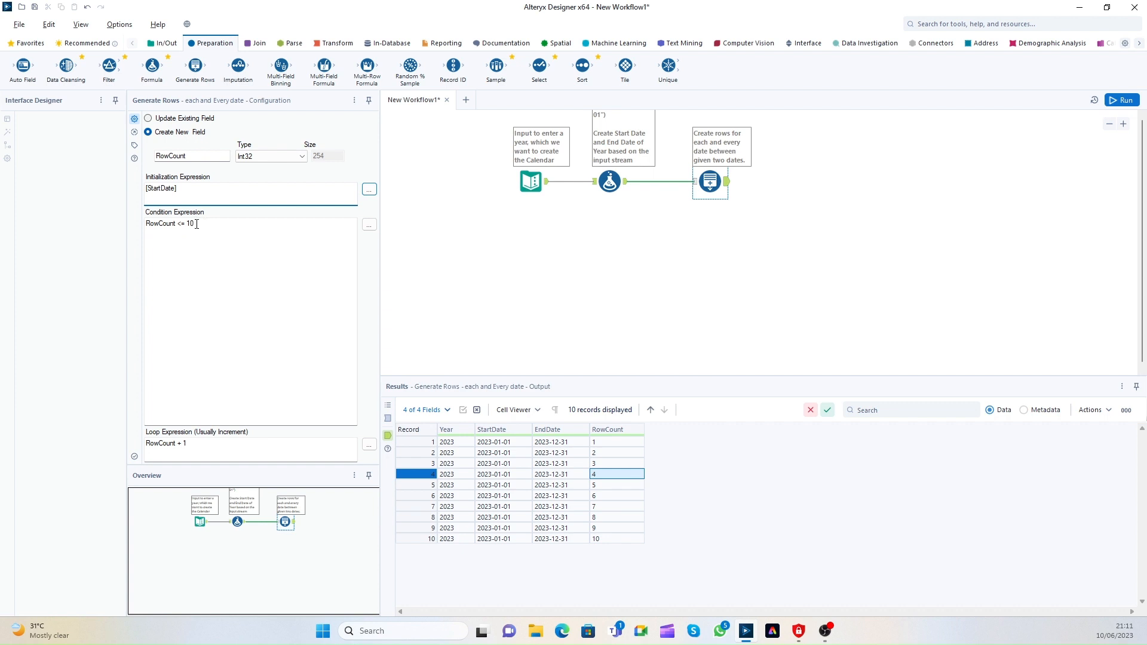
Step: Name the new Generate Rows field Date and set its data type to Date
double_click(191, 156)
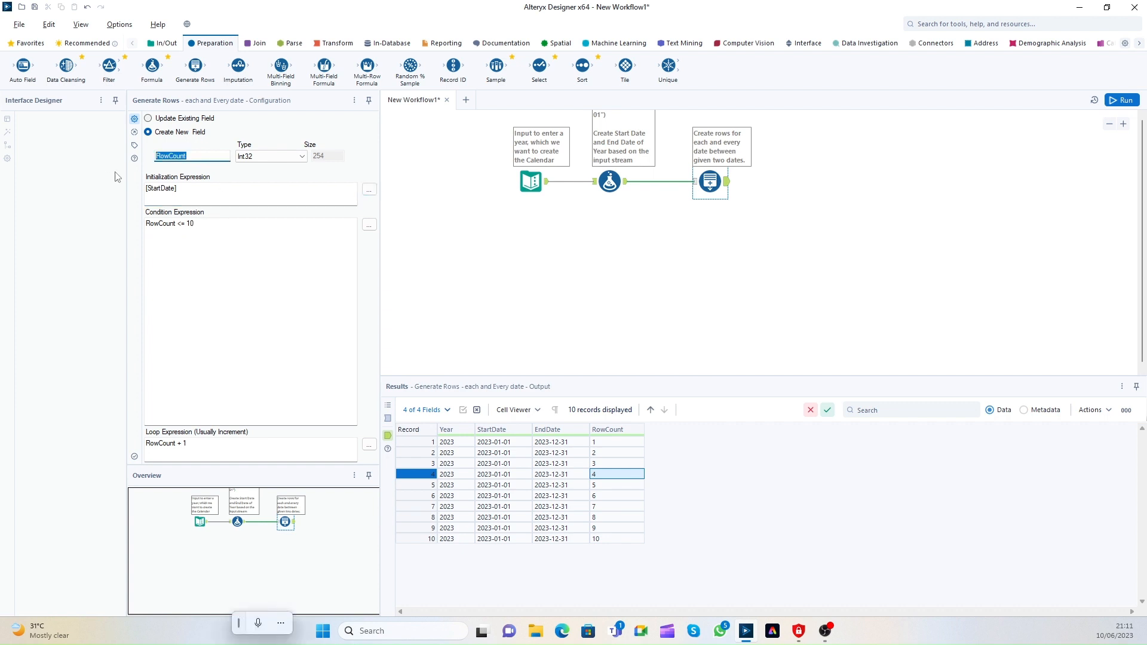
text(Date)
click(263, 156)
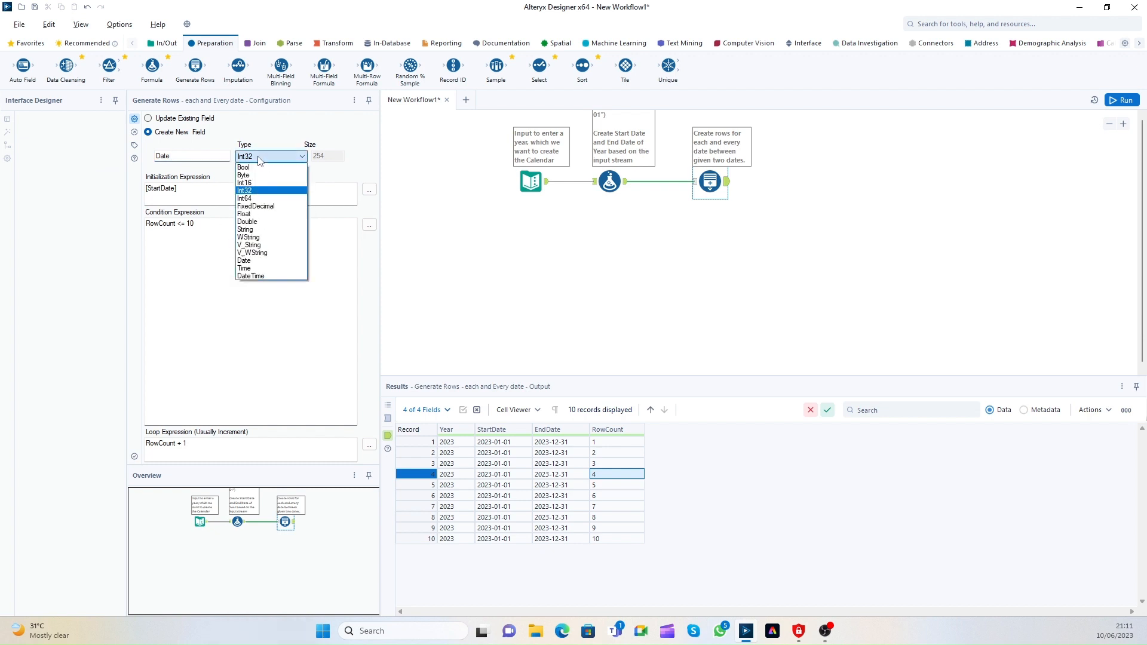
click(259, 261)
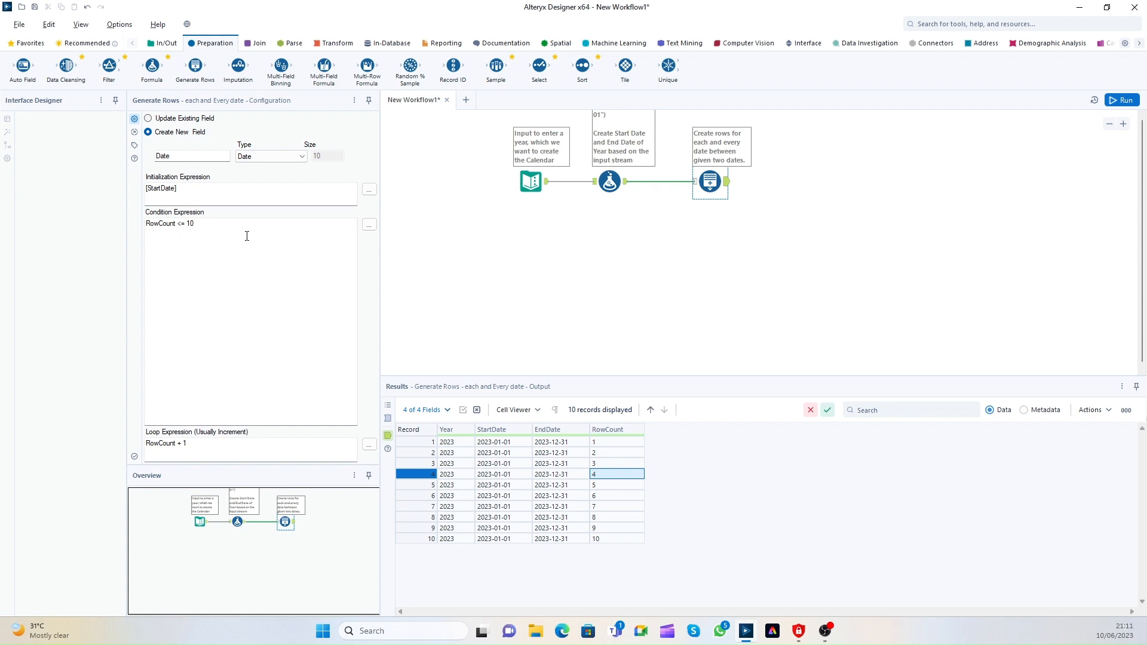
click(176, 153)
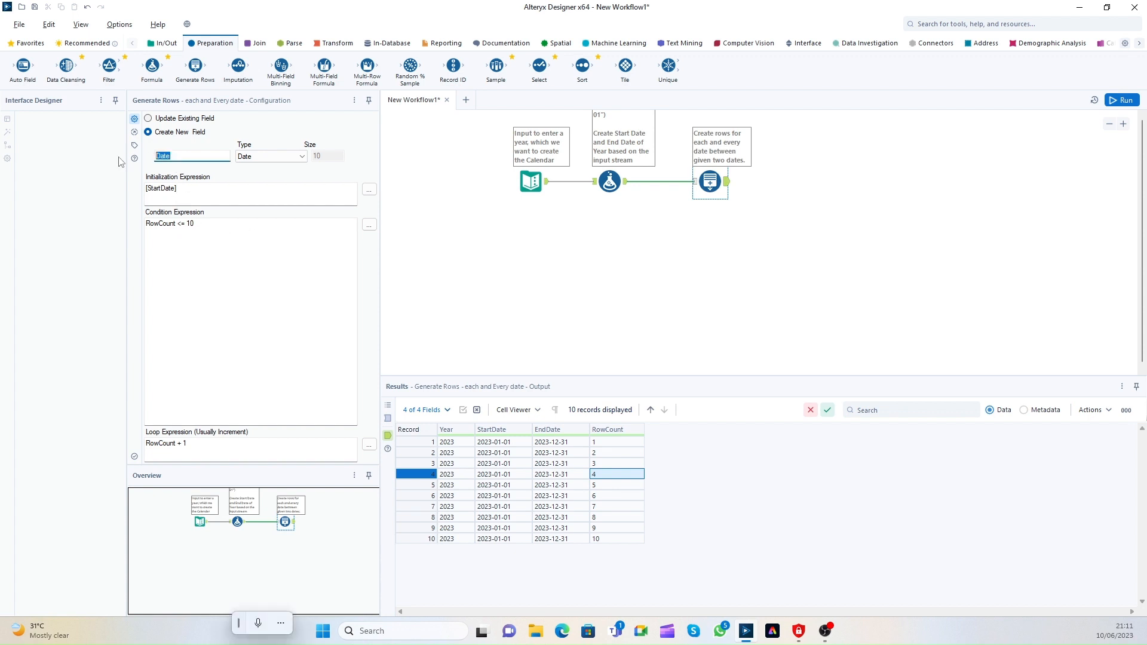
Step: Replace RowCount with Date in the condition expression and replace the loop expression with the function name DateTimeAdd
double_click(156, 225)
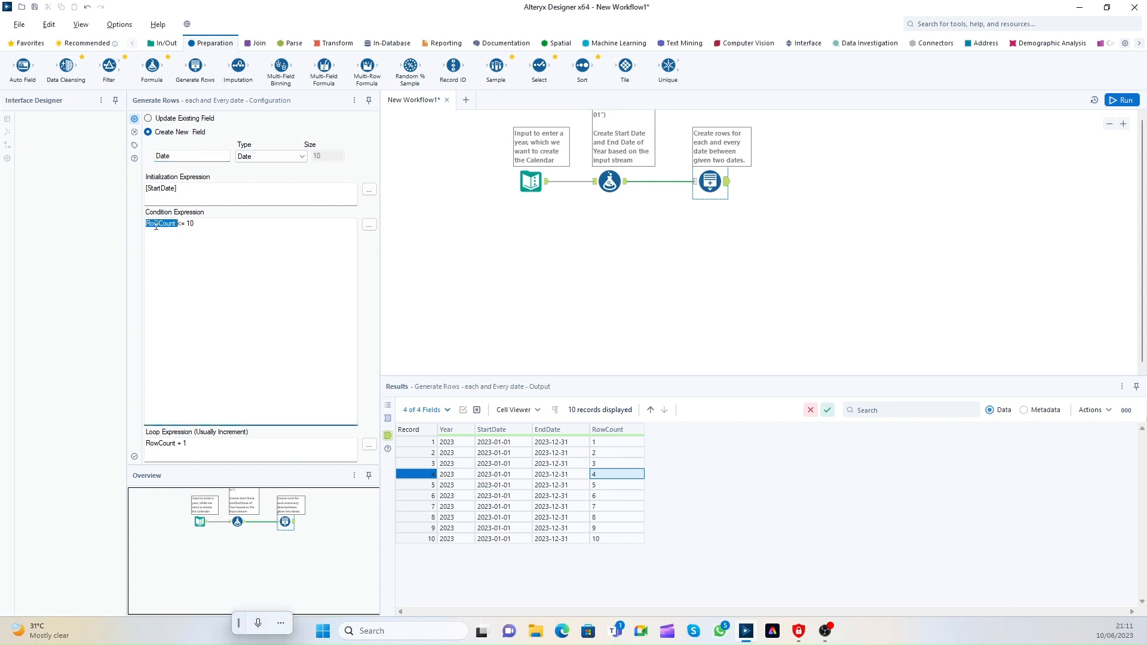
text(Date)
triple_click(217, 440)
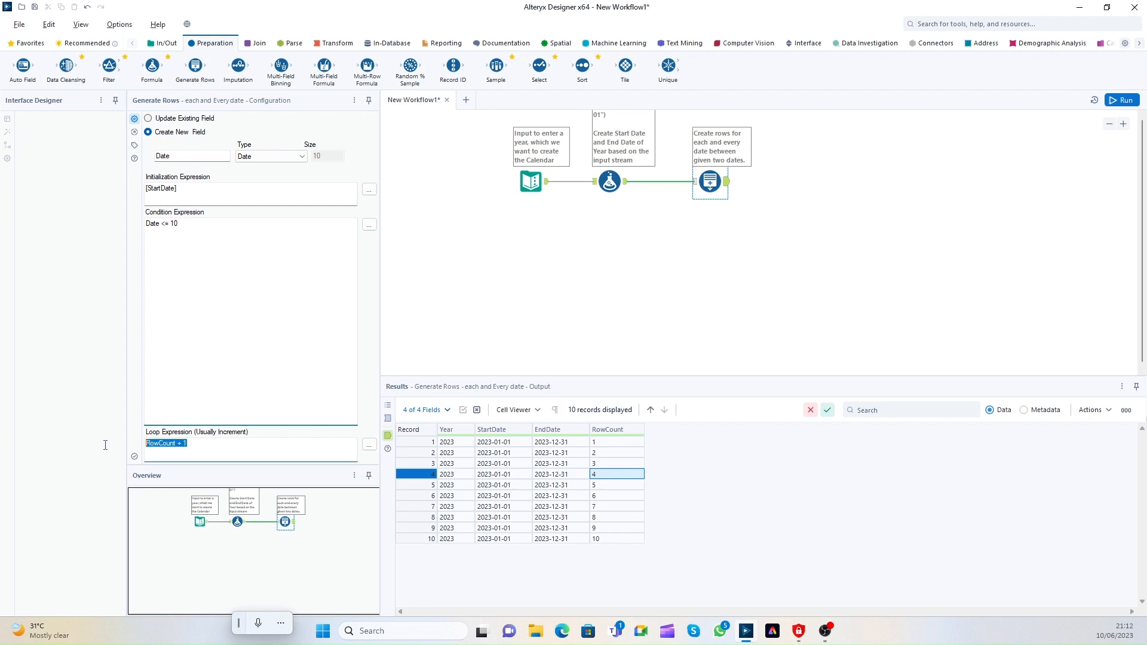
text(DateTimeAdd)
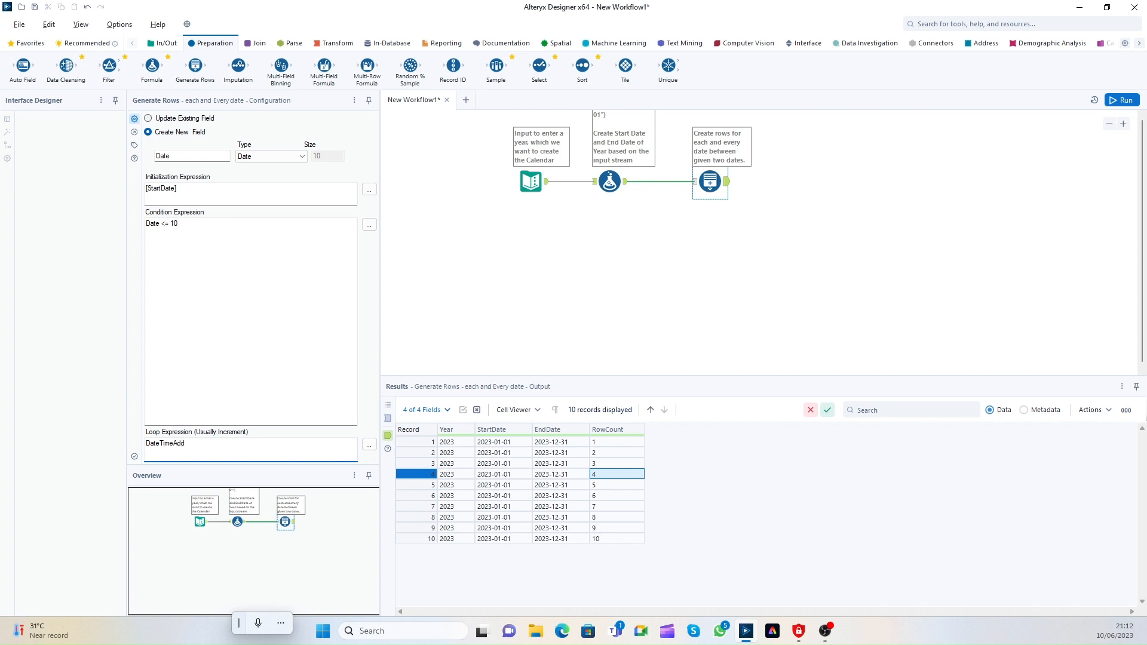
Step: Complete the condition expression as Date <= [EndDate], using the existing EndDate field in place of the fixed limit
drag(174, 224, 207, 235)
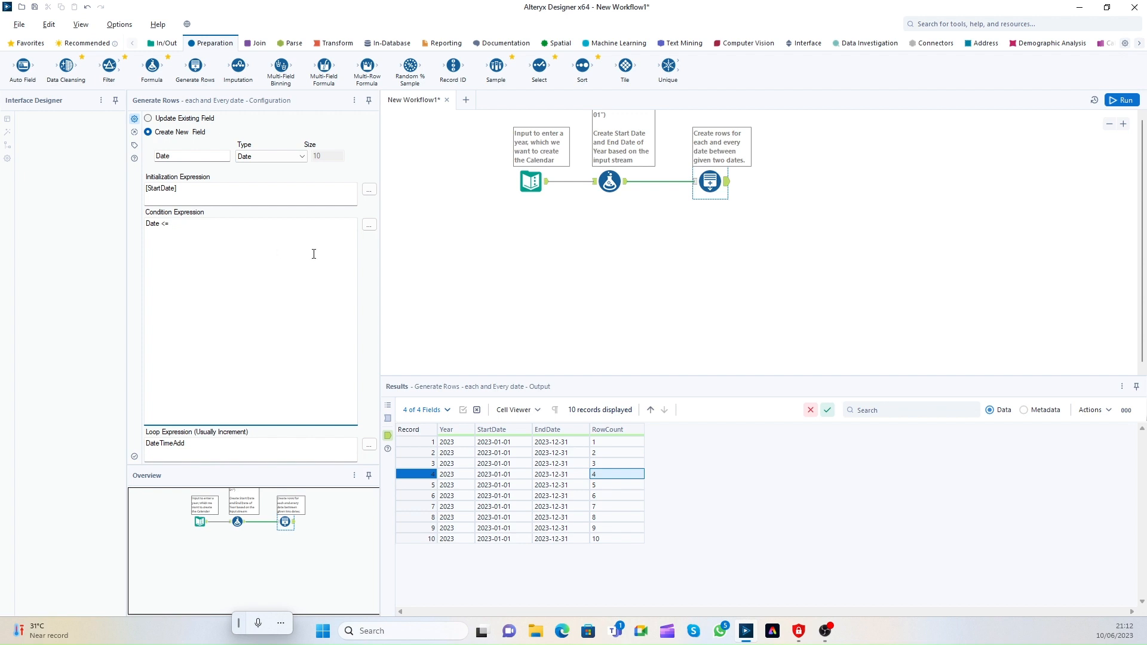
click(369, 225)
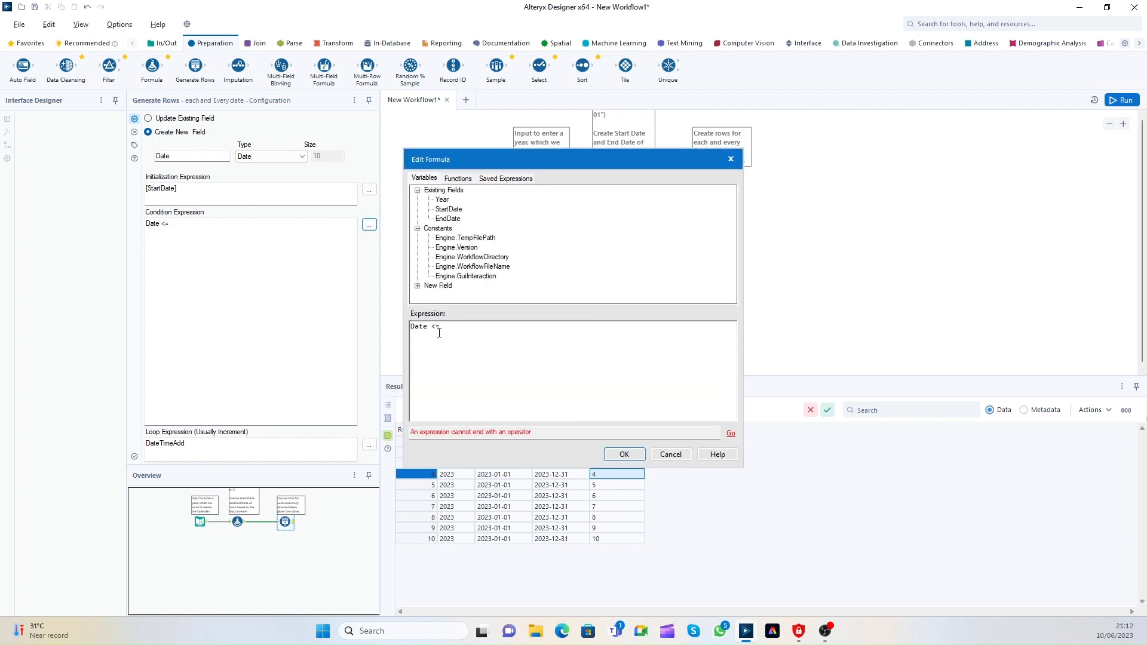
key(super+h)
double_click(448, 219)
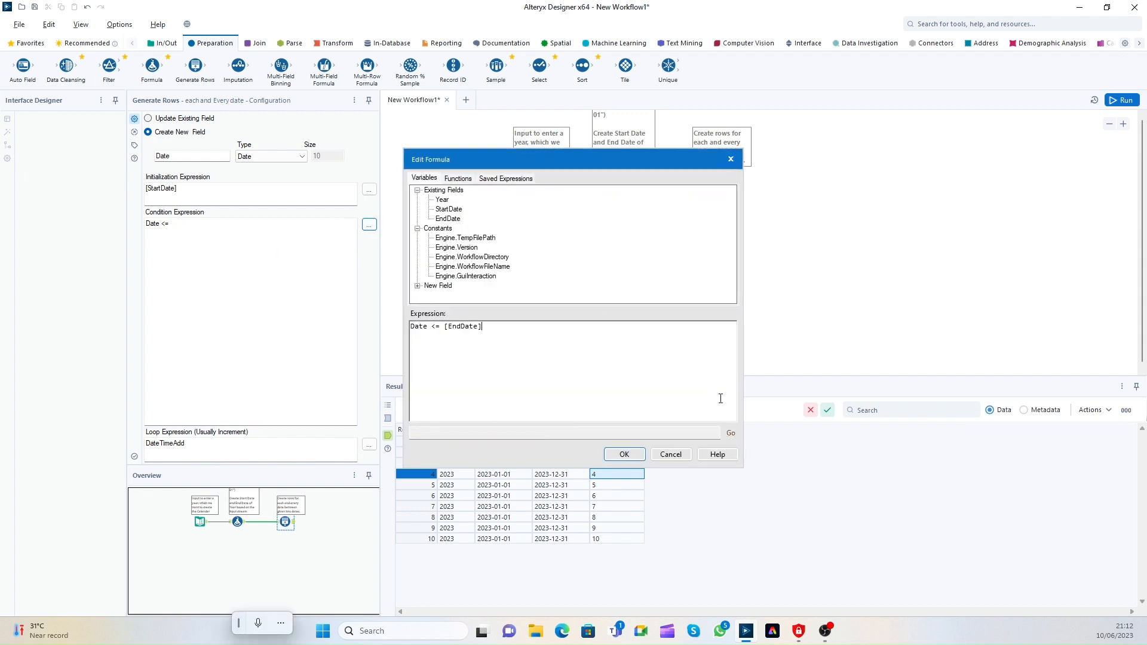
click(624, 454)
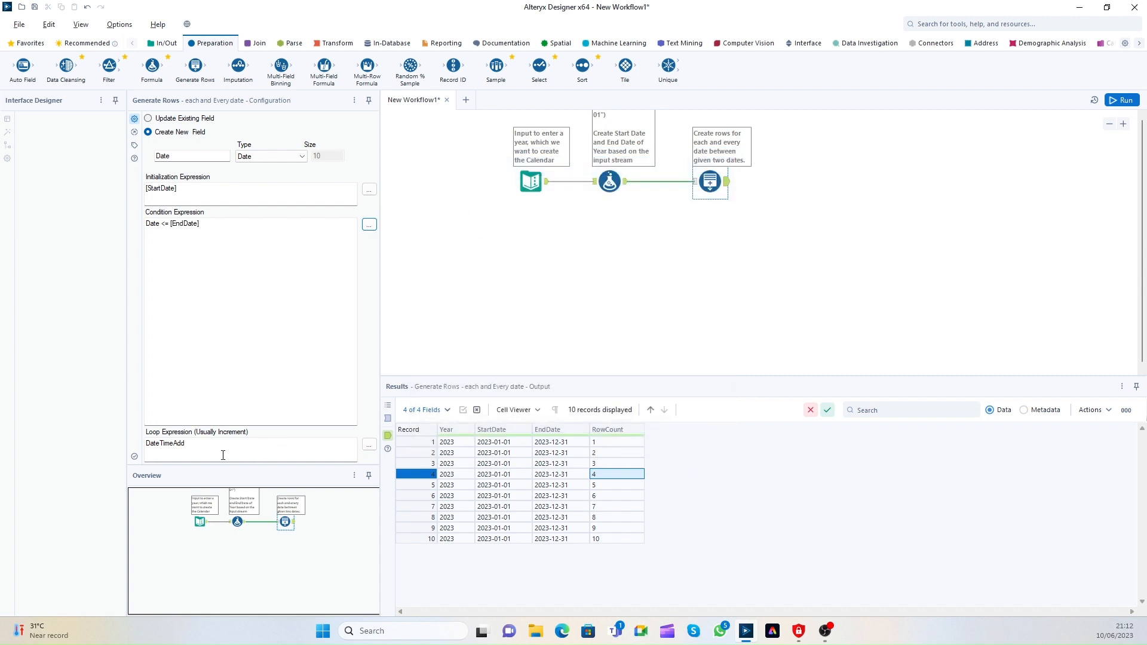
Step: Complete the loop expression as DateTimeAdd(Date, 1, "days") and review the initialization, condition and loop expressions
click(197, 443)
key(super+h)
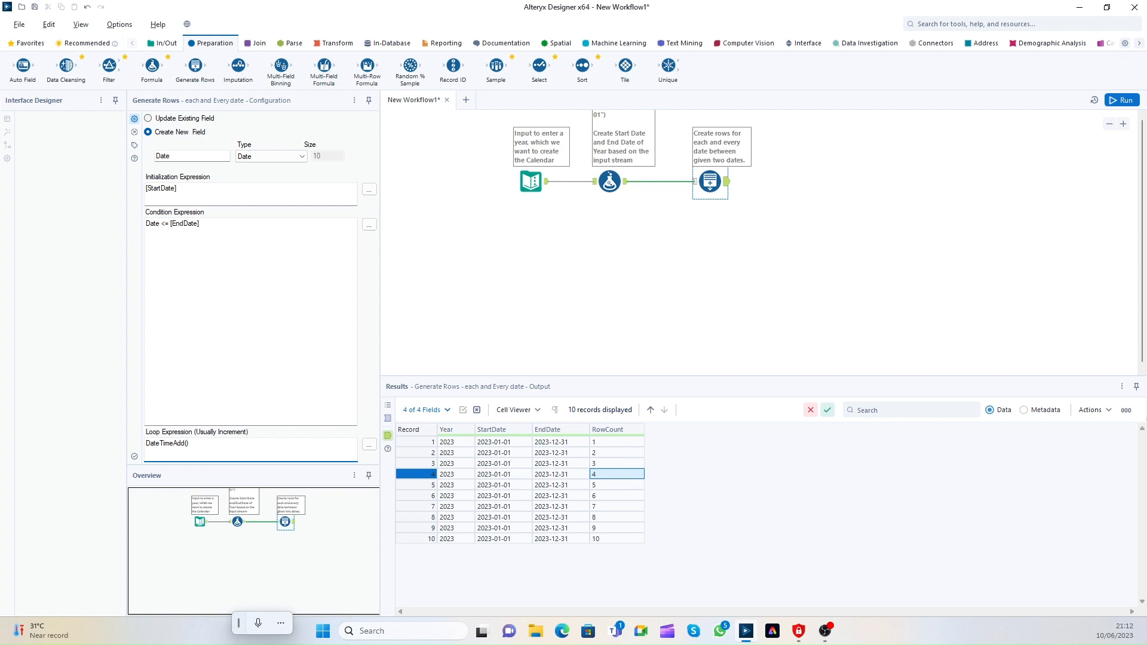
text((Date)
text("")
text(days)
click(185, 189)
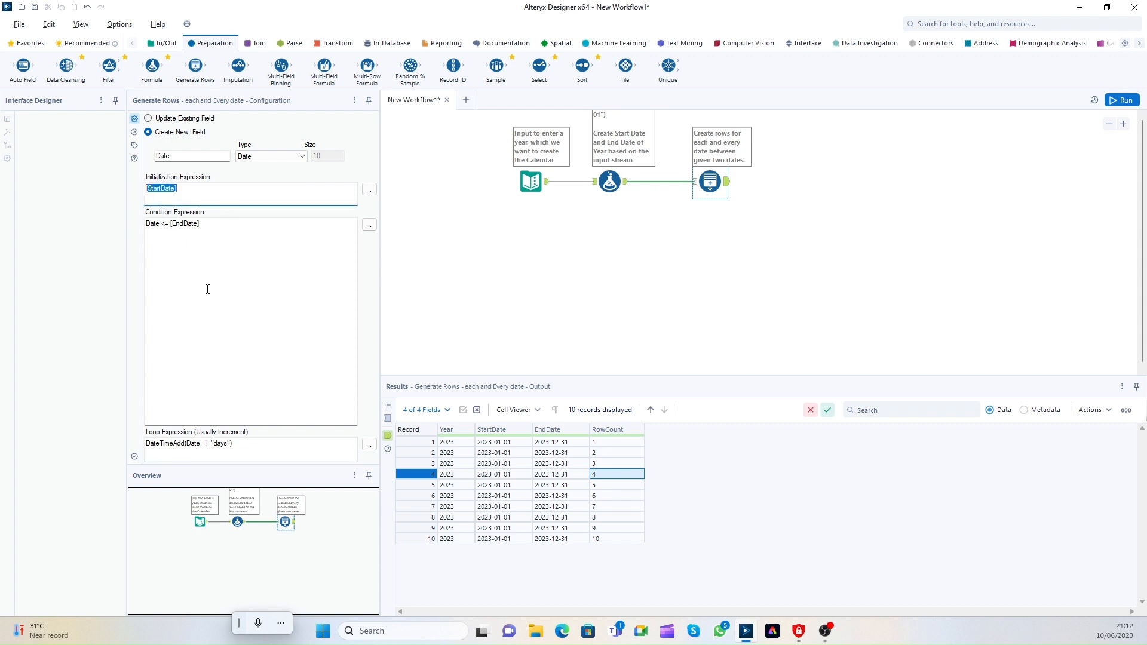
click(226, 224)
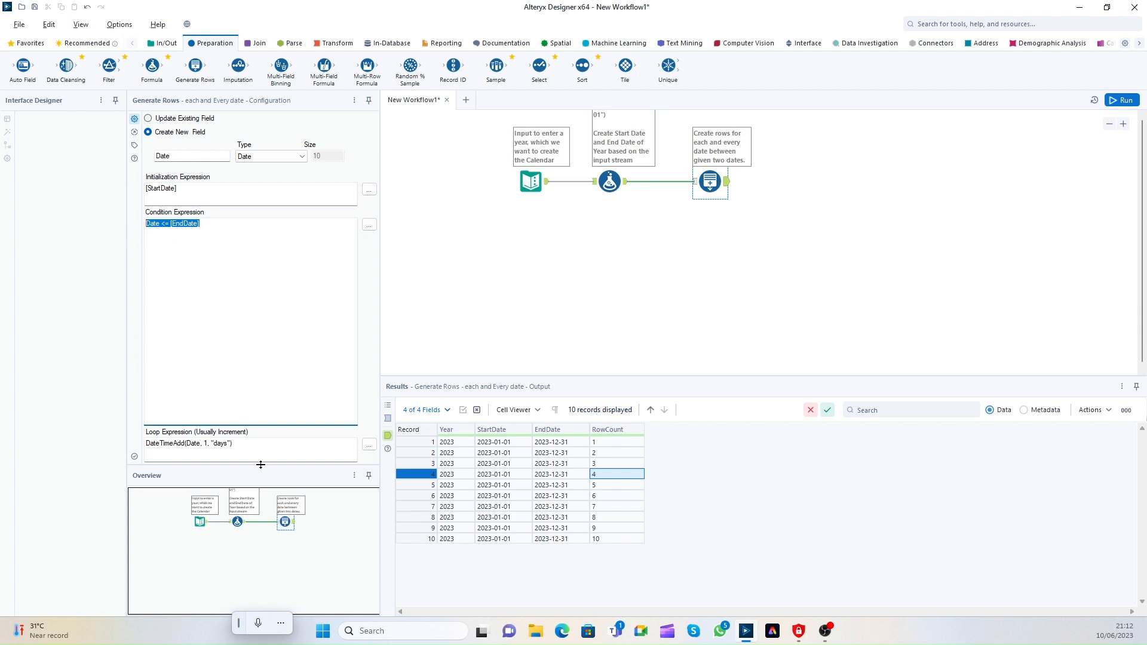
click(255, 447)
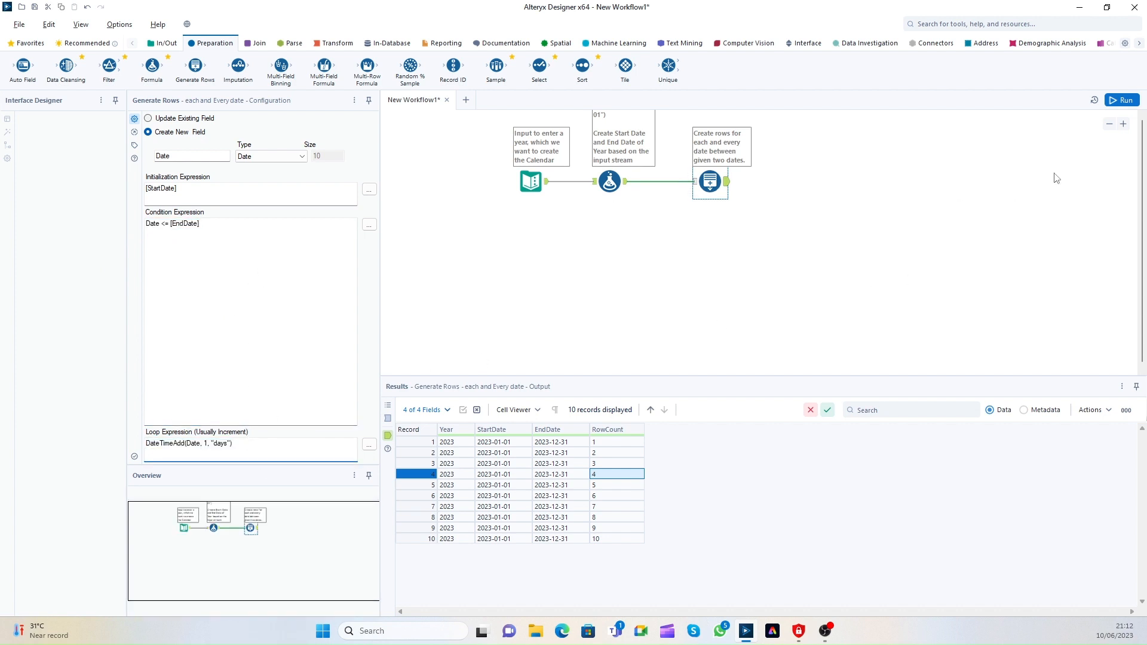
Step: Run the workflow and examine the Generate Rows output, comparing the generated Date values with StartDate and EndDate
click(1124, 100)
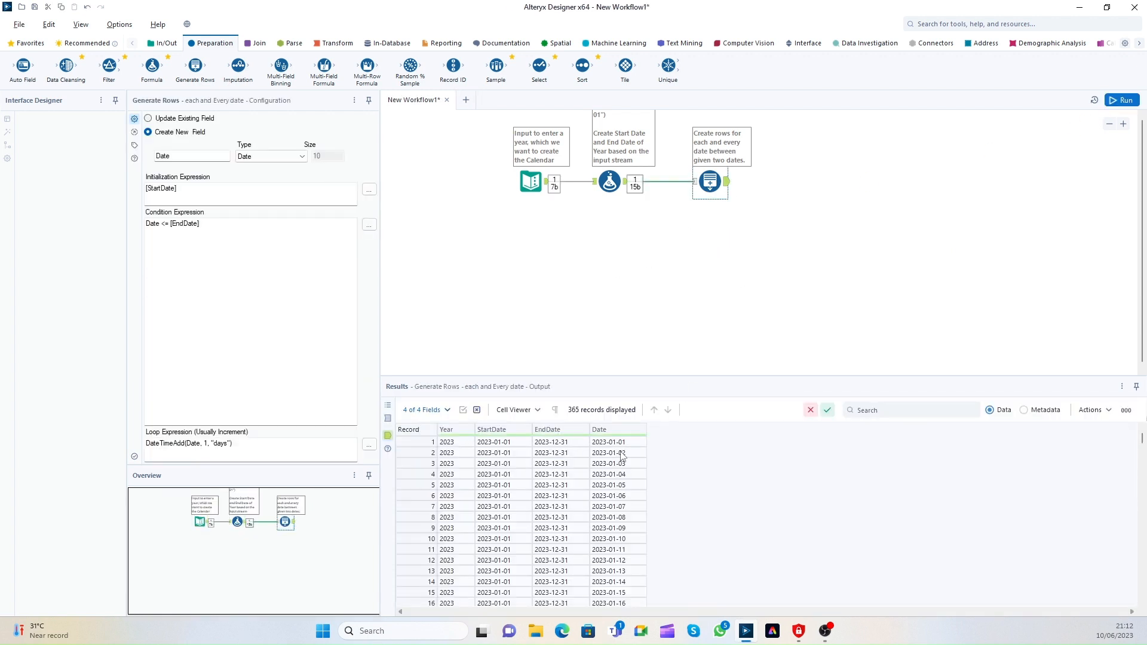
drag(617, 446, 626, 594)
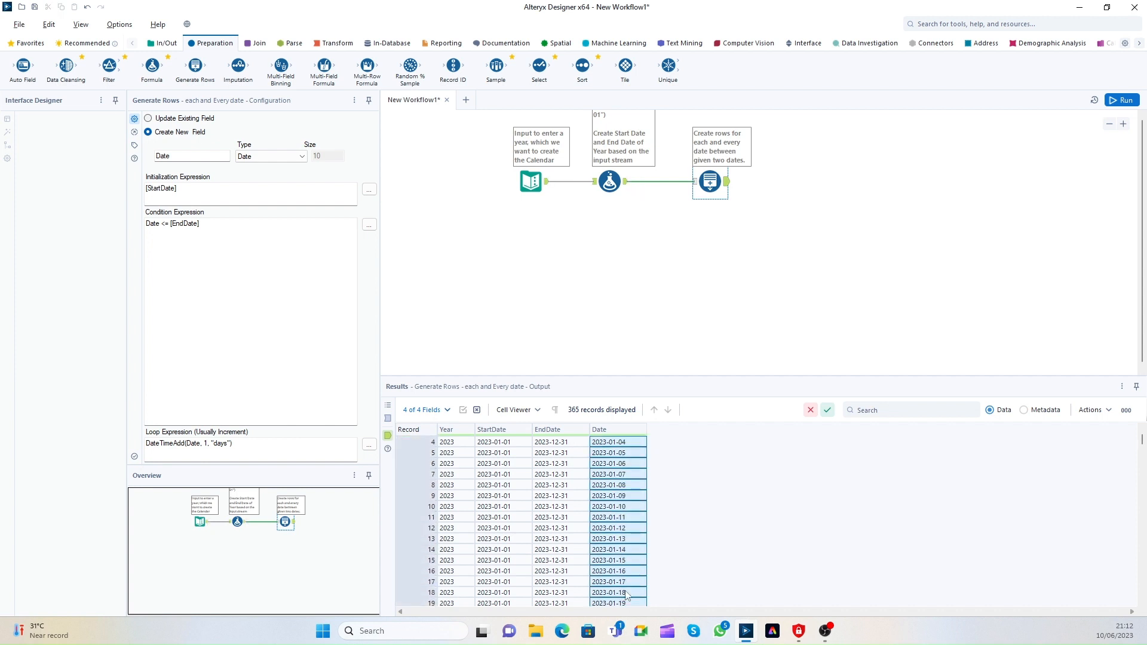
click(508, 445)
click(550, 445)
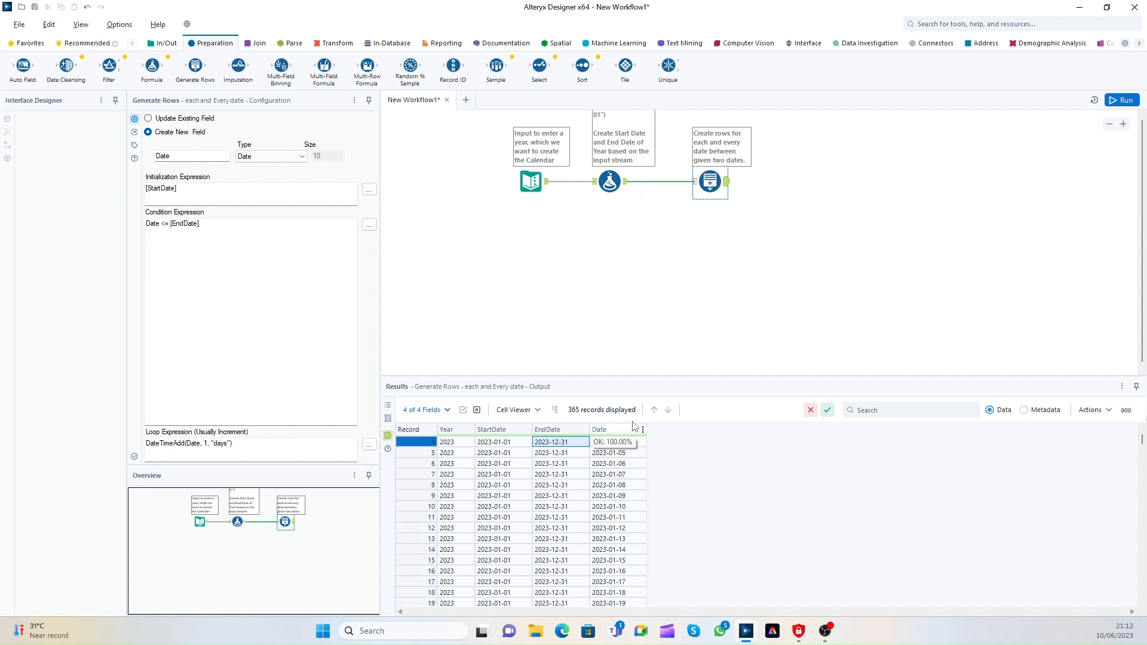
drag(630, 472, 624, 619)
click(636, 486)
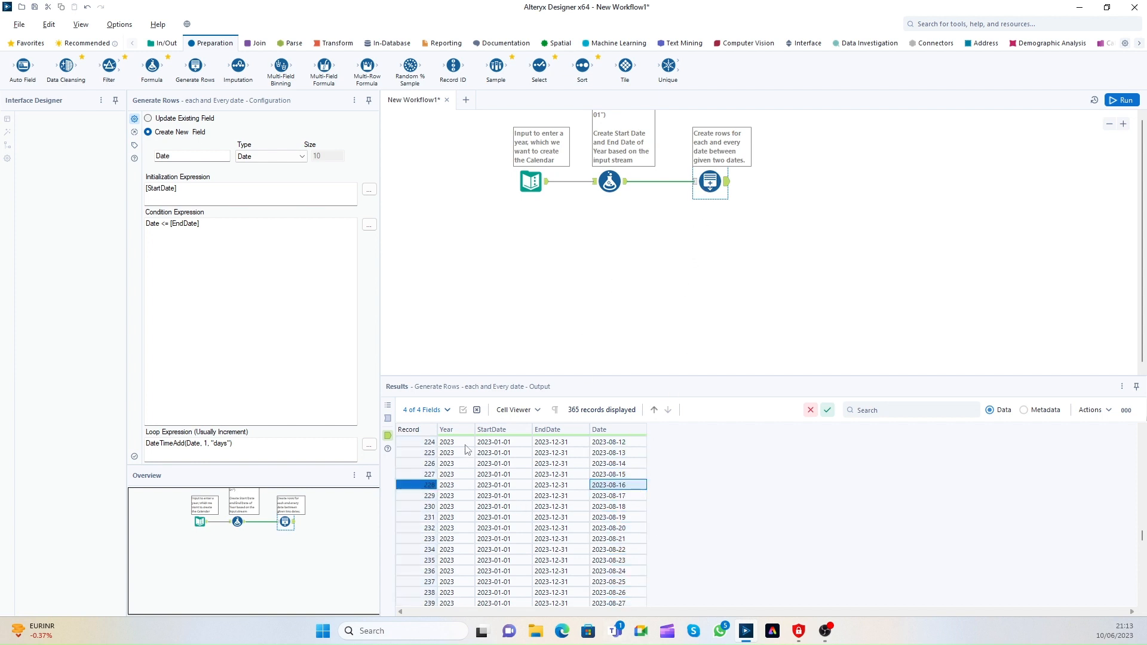
drag(478, 443, 636, 595)
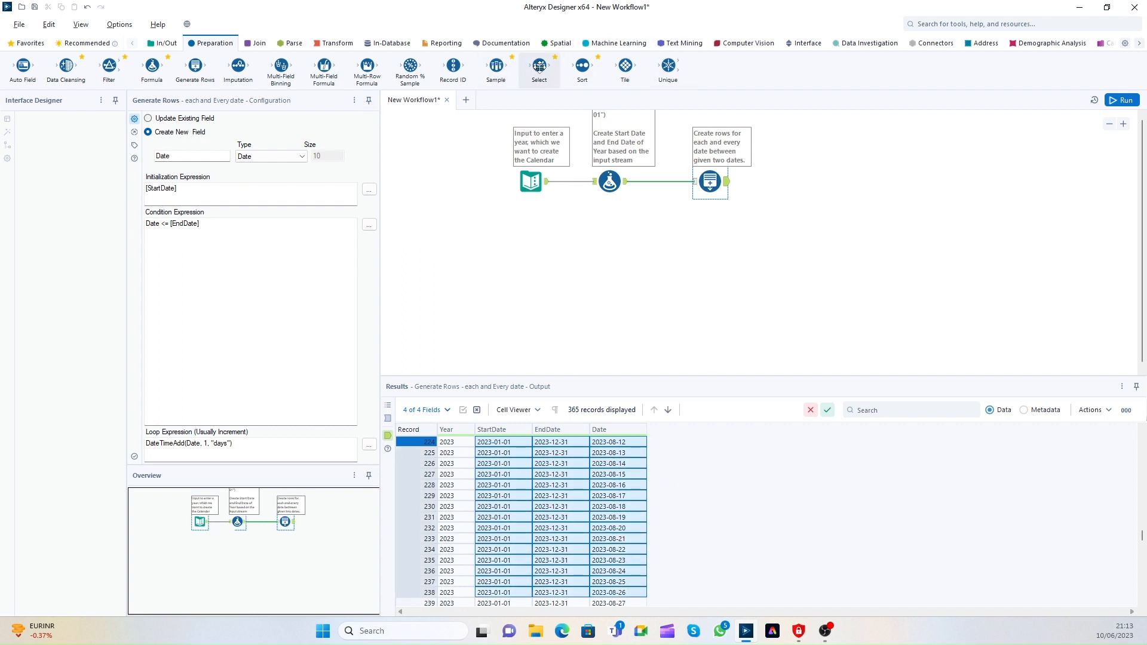
Step: Add a Select tool after the Generate Rows tool, deselect all fields and keep only the Date field
drag(540, 67, 795, 182)
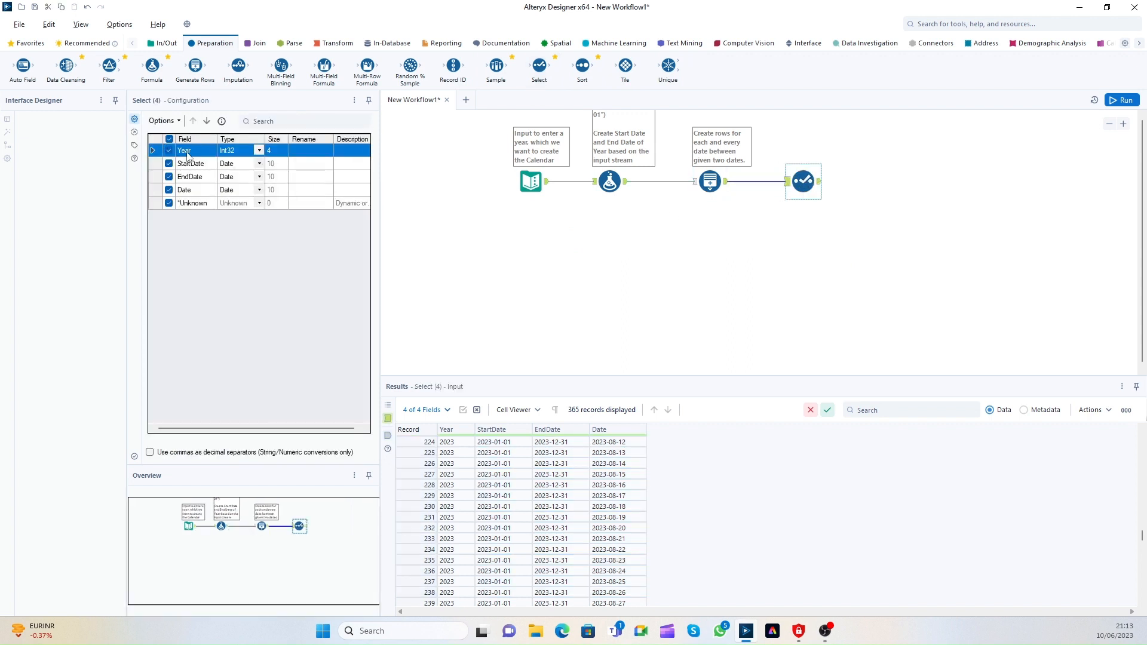
click(169, 123)
mouse_move(299, 146)
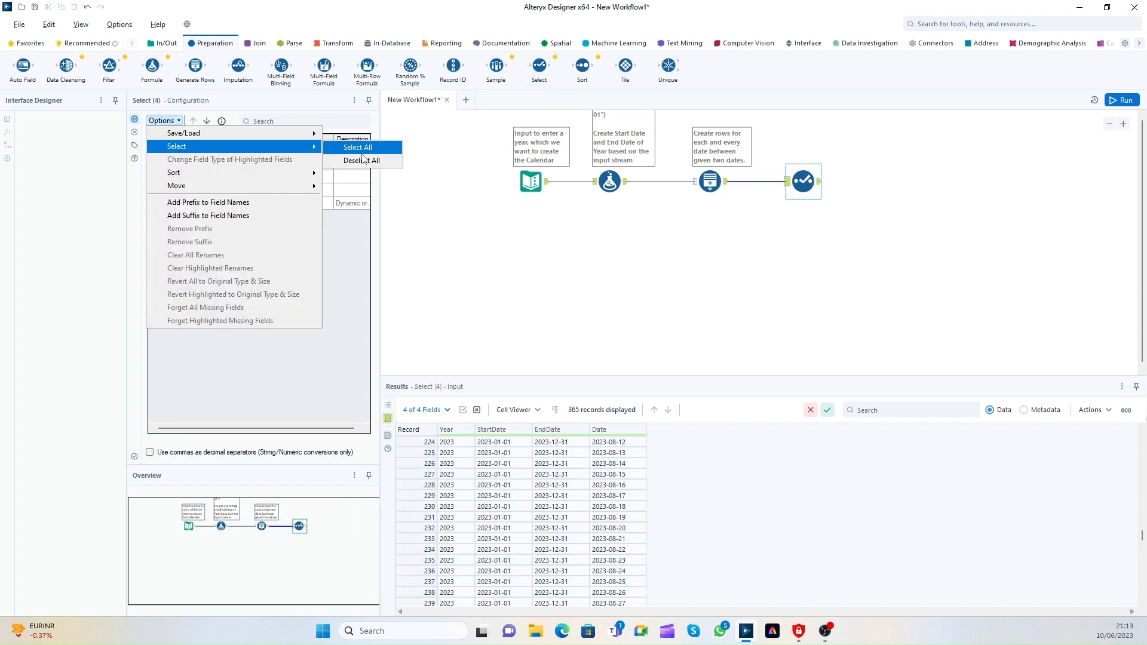
click(350, 159)
click(168, 189)
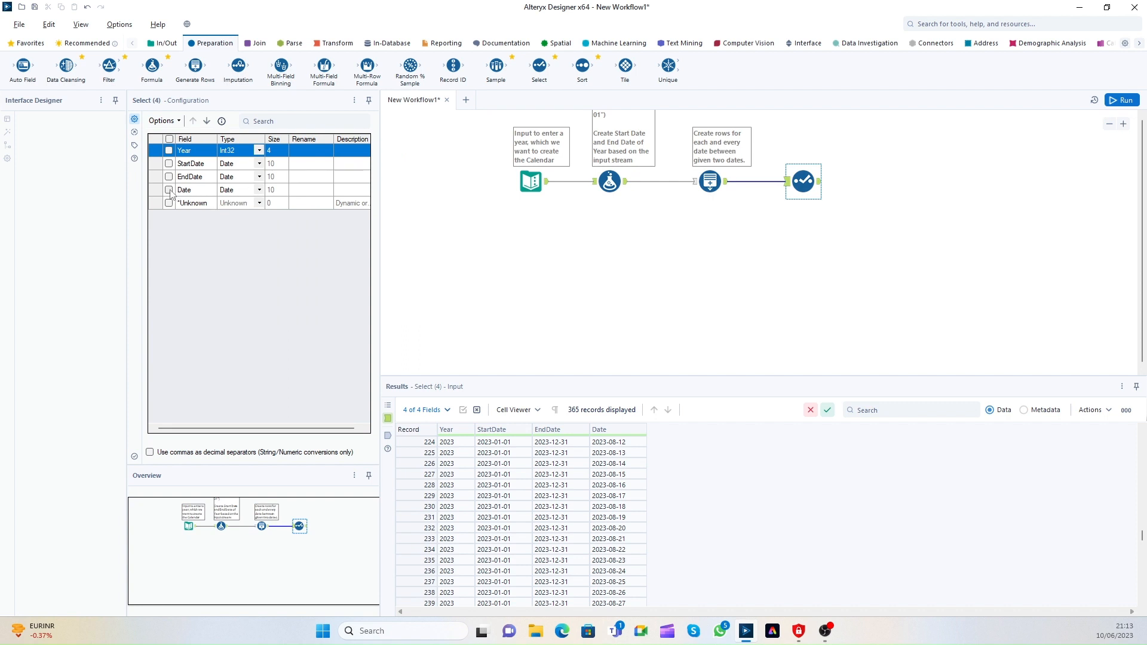
Step: Run the workflow and view the Select tool's input and output data
click(1121, 99)
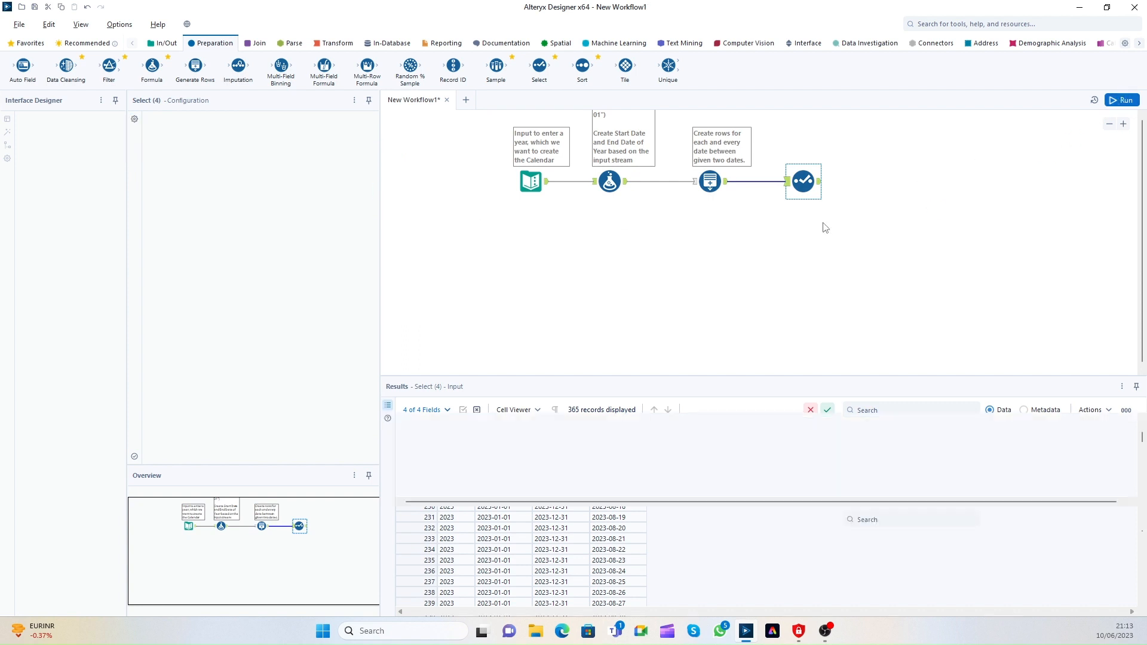
click(801, 182)
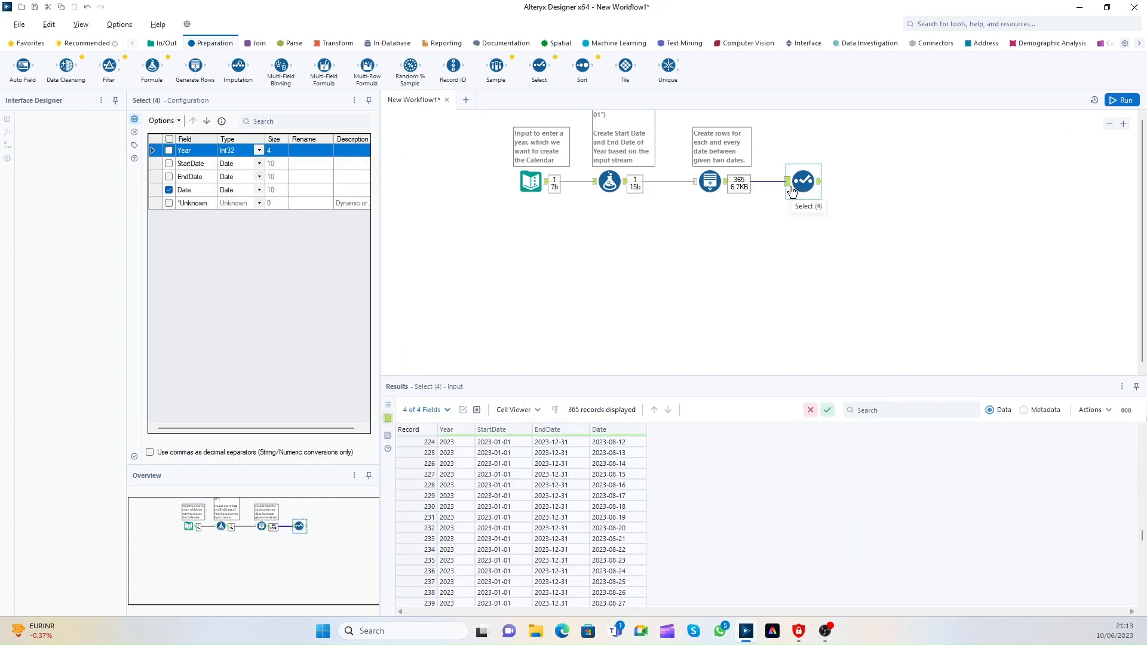
click(806, 180)
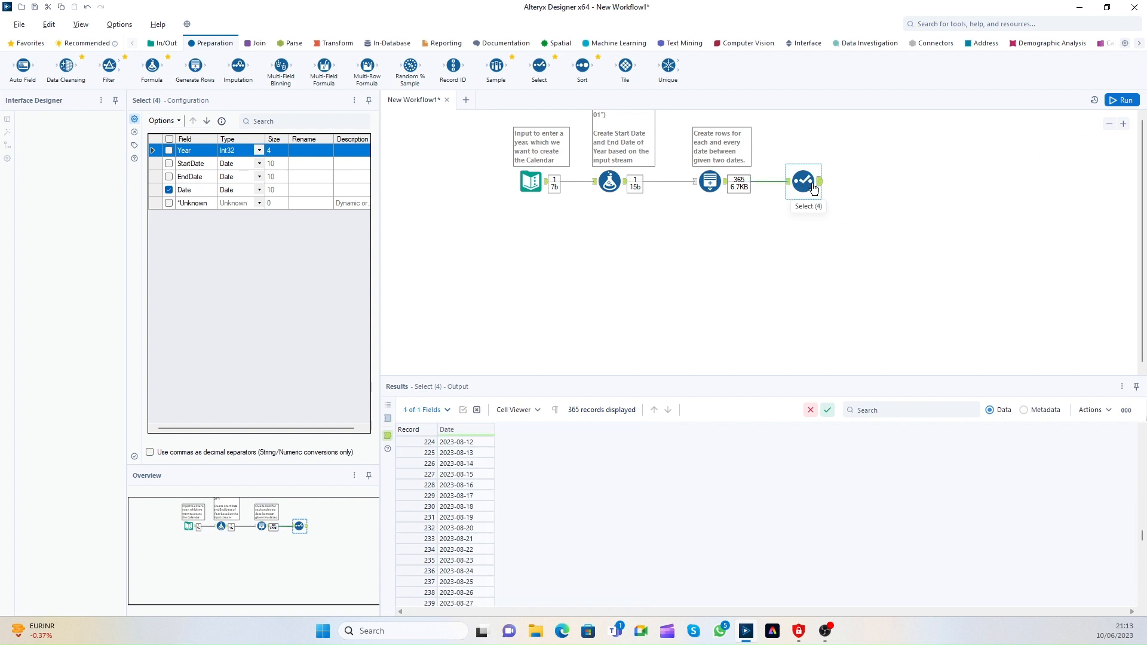
Step: Name the Select tool "Select - Date Column" and annotate it on top with "Select only the date column"
click(134, 146)
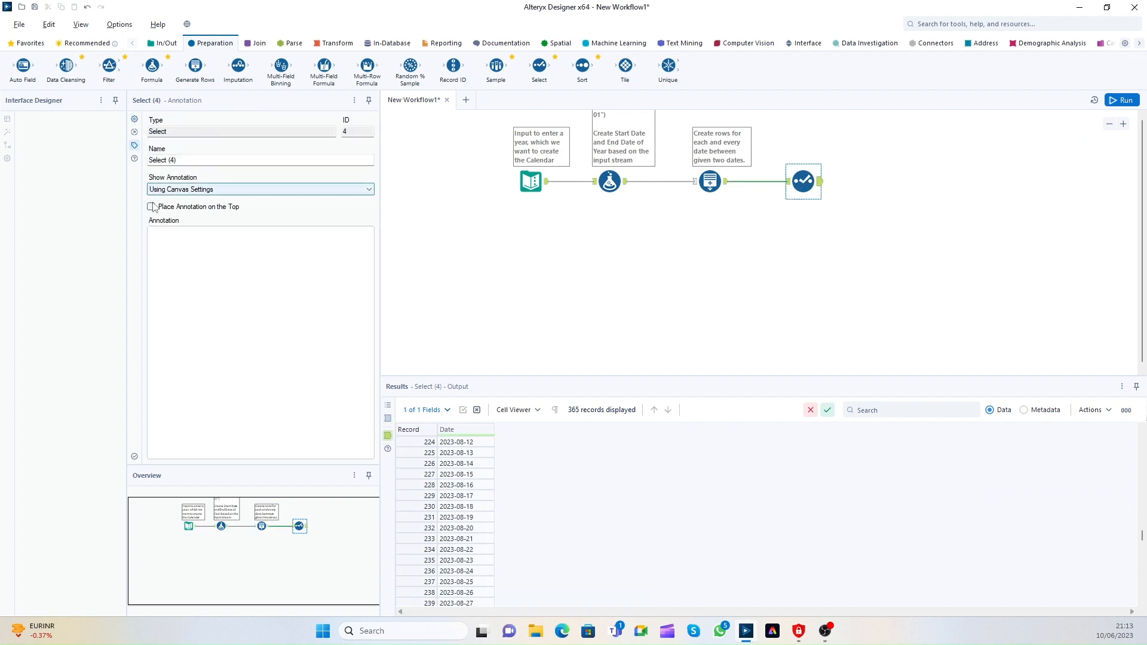
drag(165, 160, 199, 162)
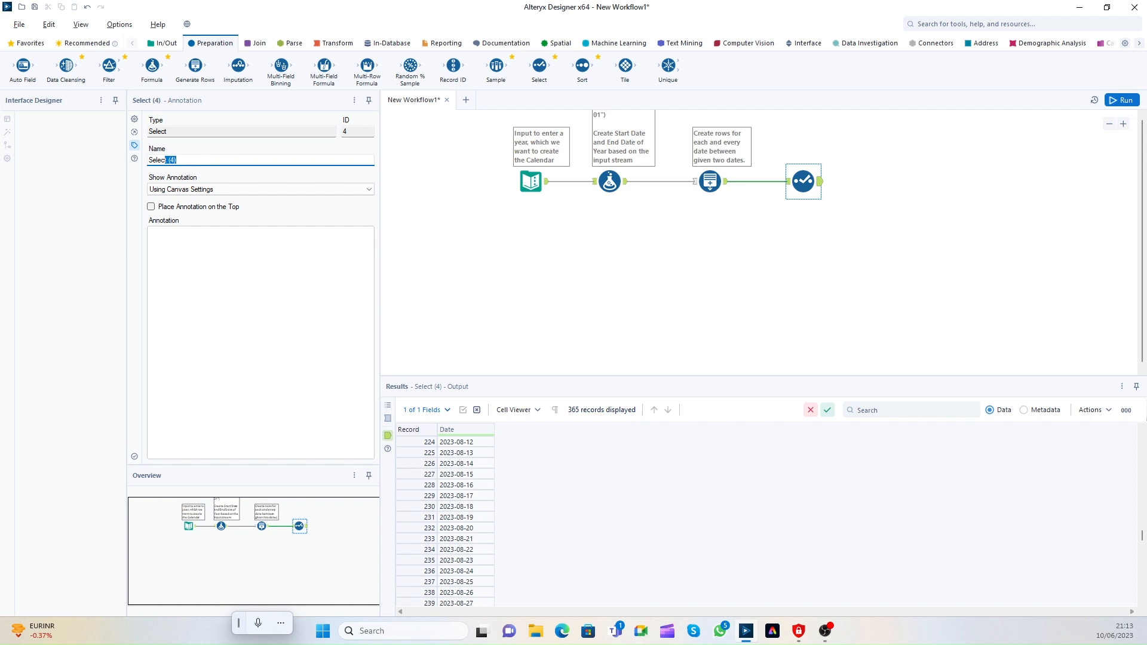
text(t - Date Column)
click(185, 206)
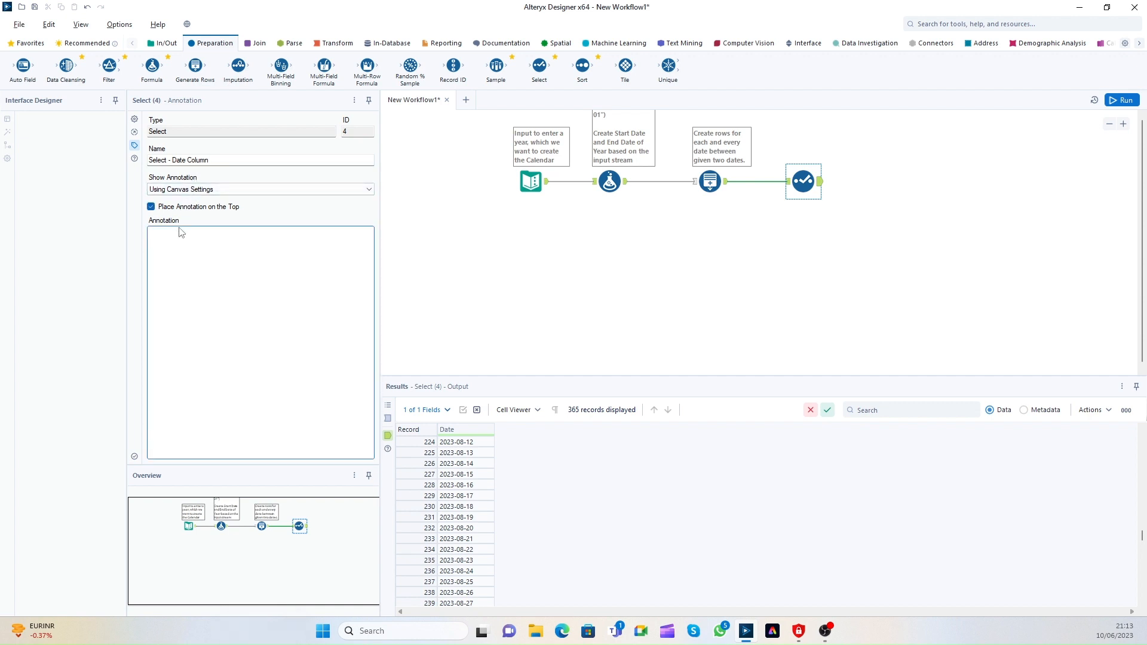
click(179, 231)
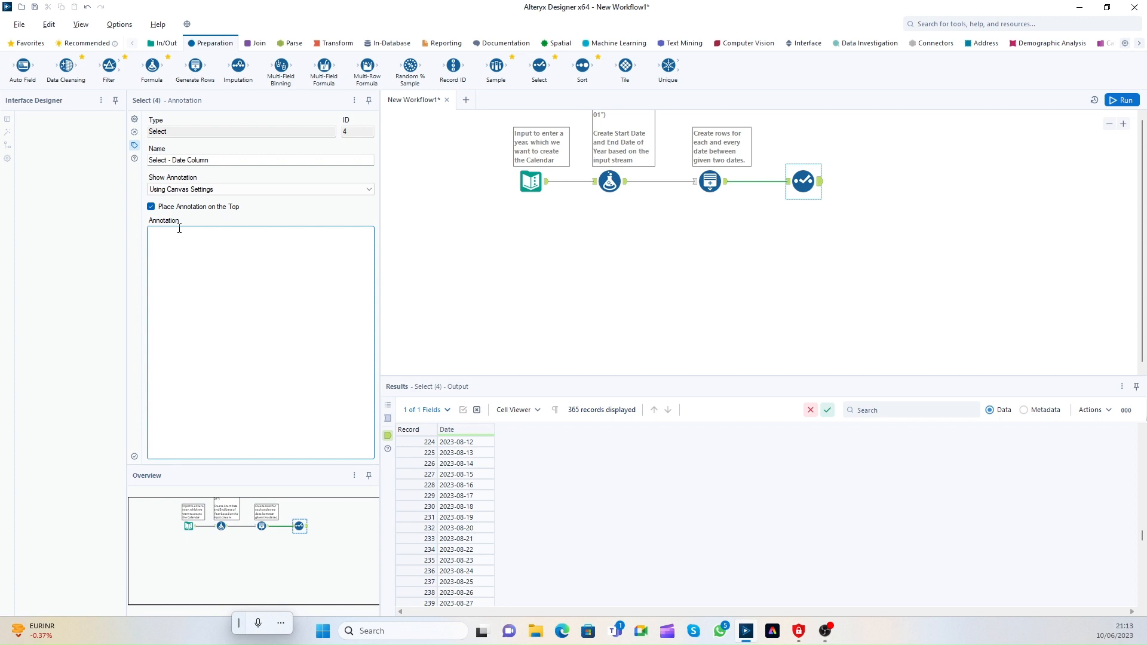
text(Select only the date column)
Step: Rerun the workflow with the annotated Select tool and check the dates in its output
click(1124, 101)
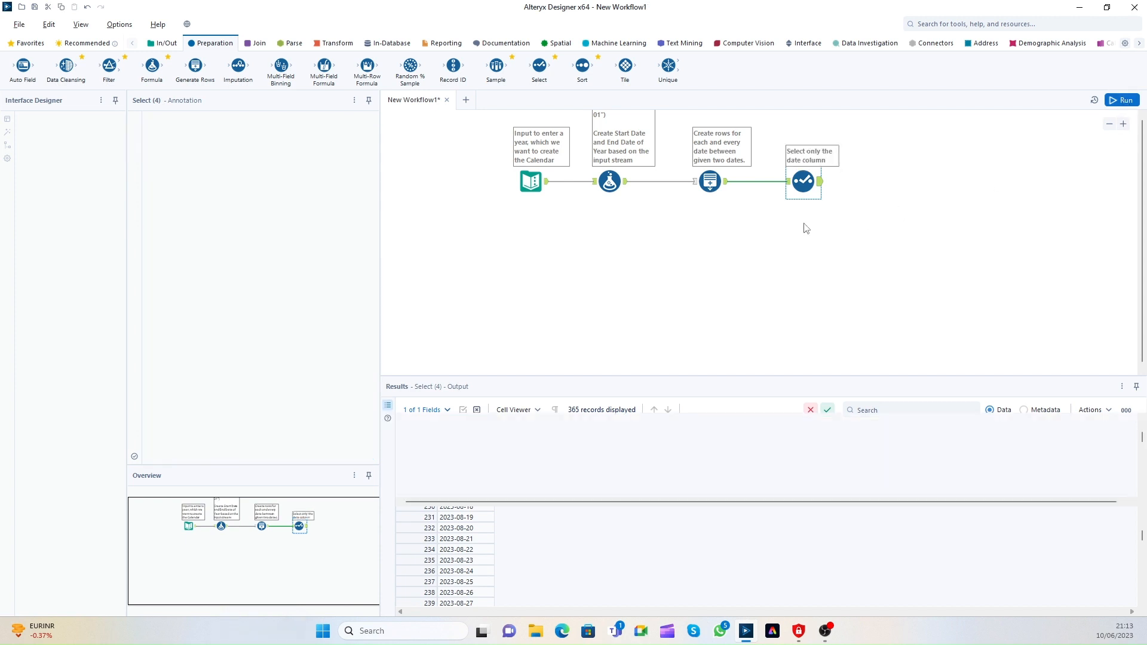
click(812, 183)
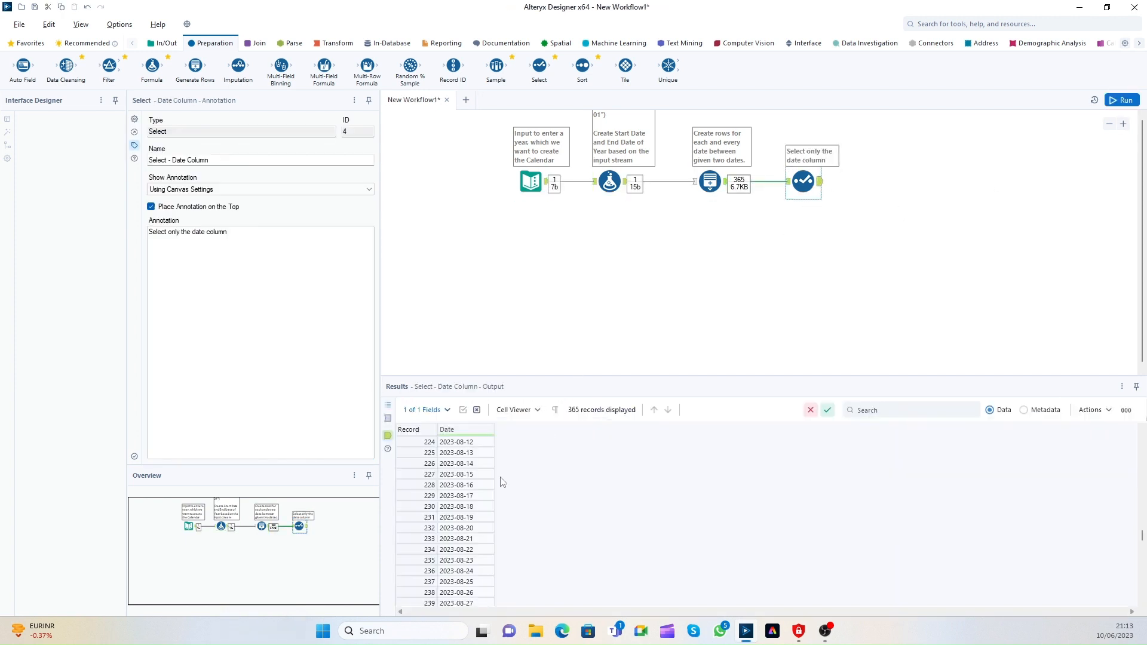
drag(464, 452, 459, 570)
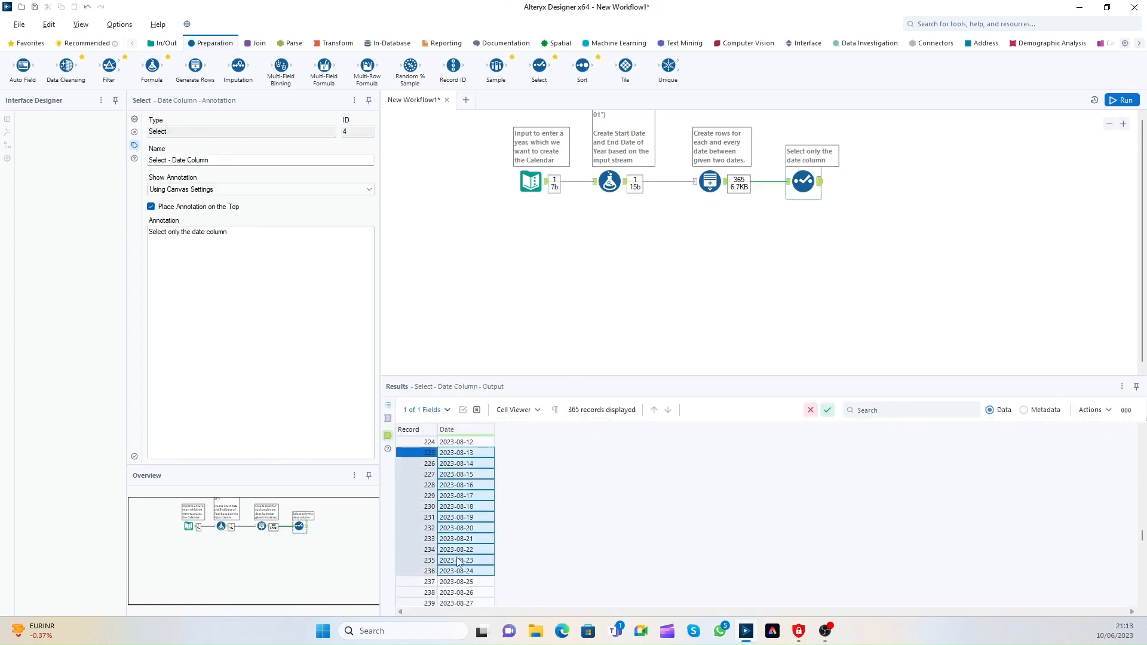
Step: Add a Formula tool after the Select tool and name it "Formula - Create Different formats"
click(817, 181)
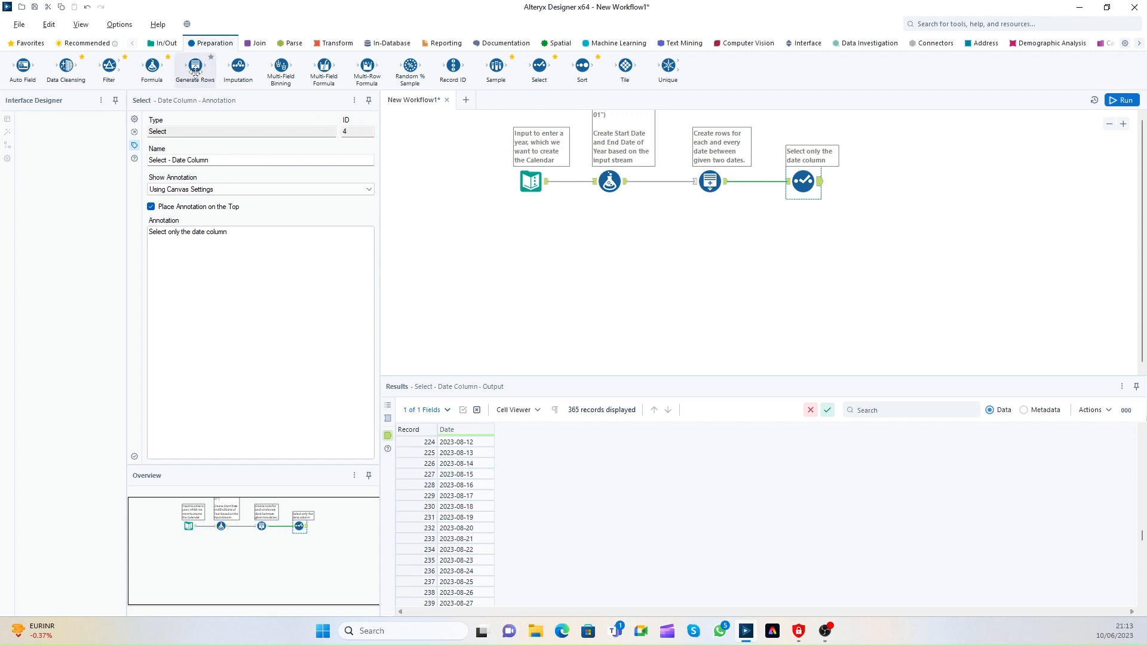
drag(152, 65, 909, 183)
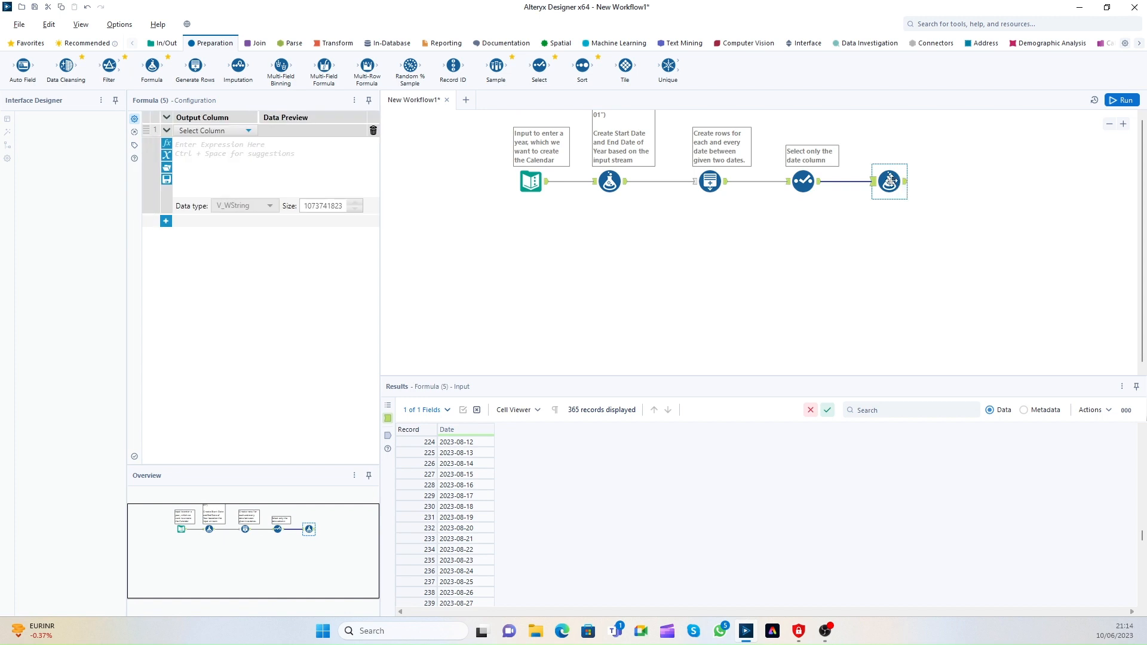
click(134, 145)
drag(173, 160, 233, 159)
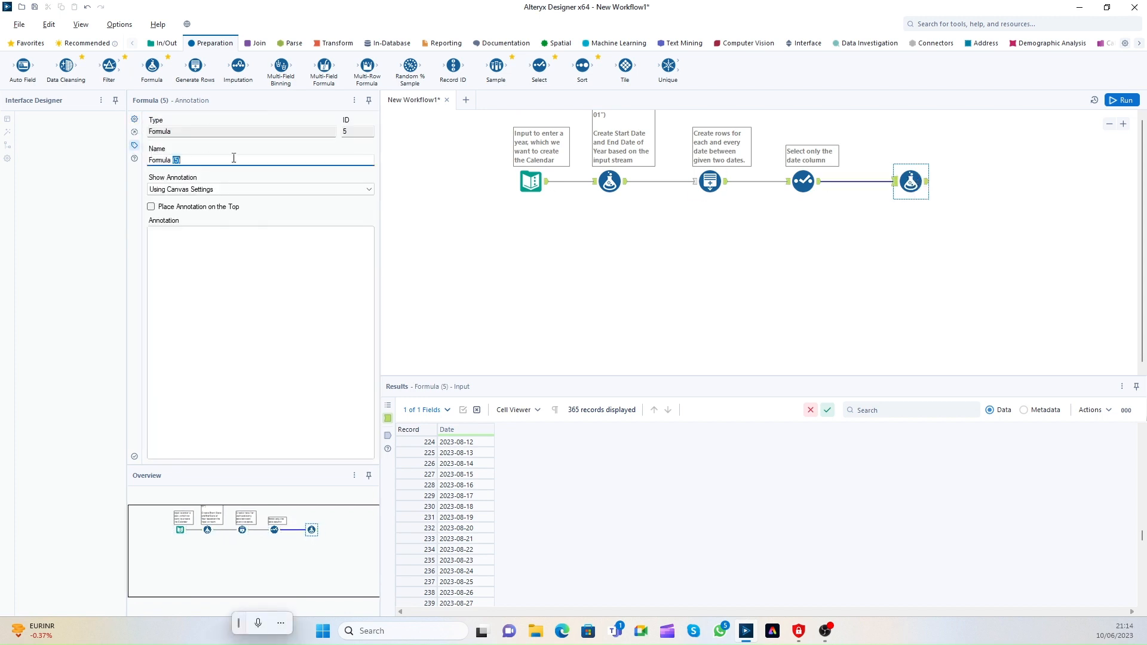
text(- Create Diffec)
text(ent ormats)
Step: Place the Formula tool's annotation on top, reading "Create" followed by the lines "- day", "-wee knum", "- day name" and "-month"
click(189, 209)
click(166, 235)
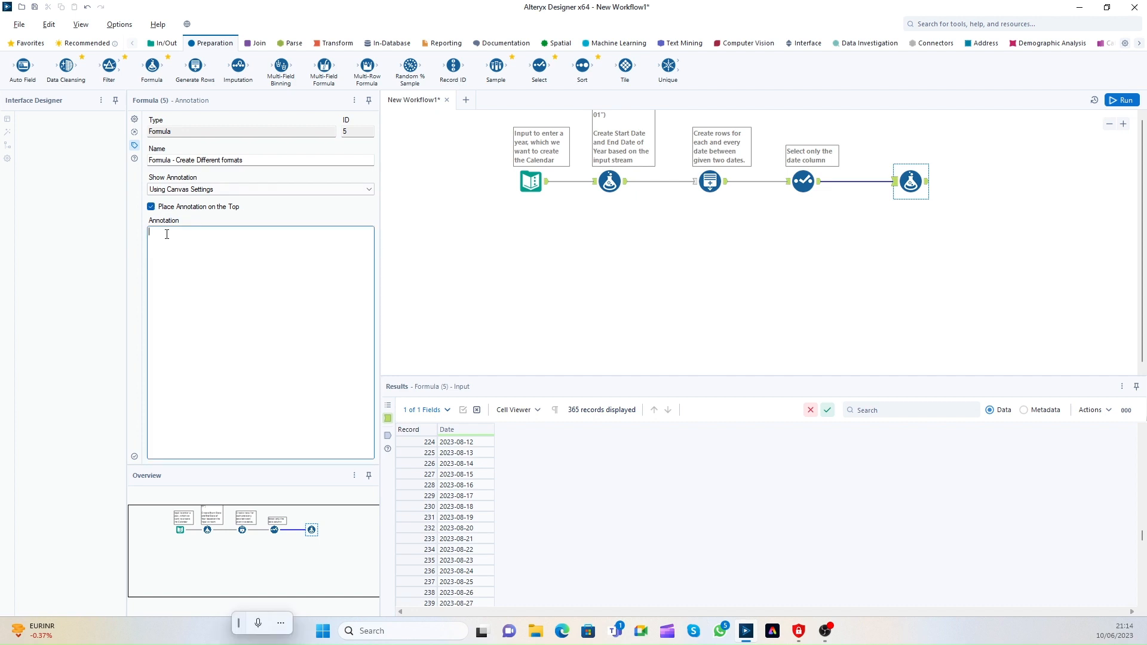
text(Create)
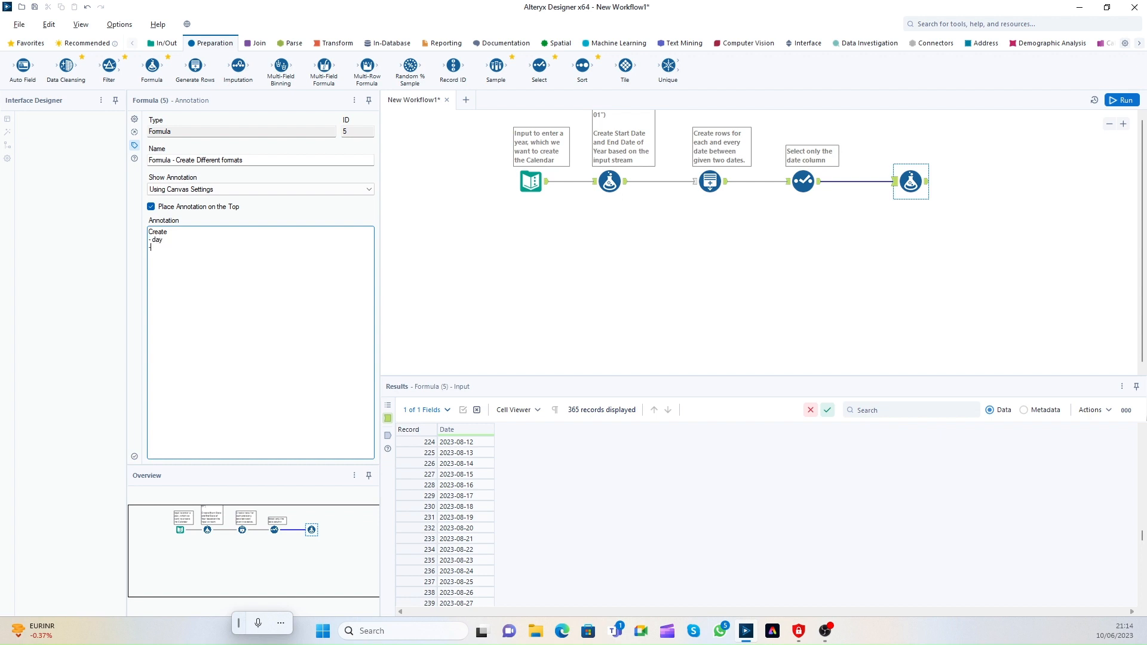
text(knum - day)
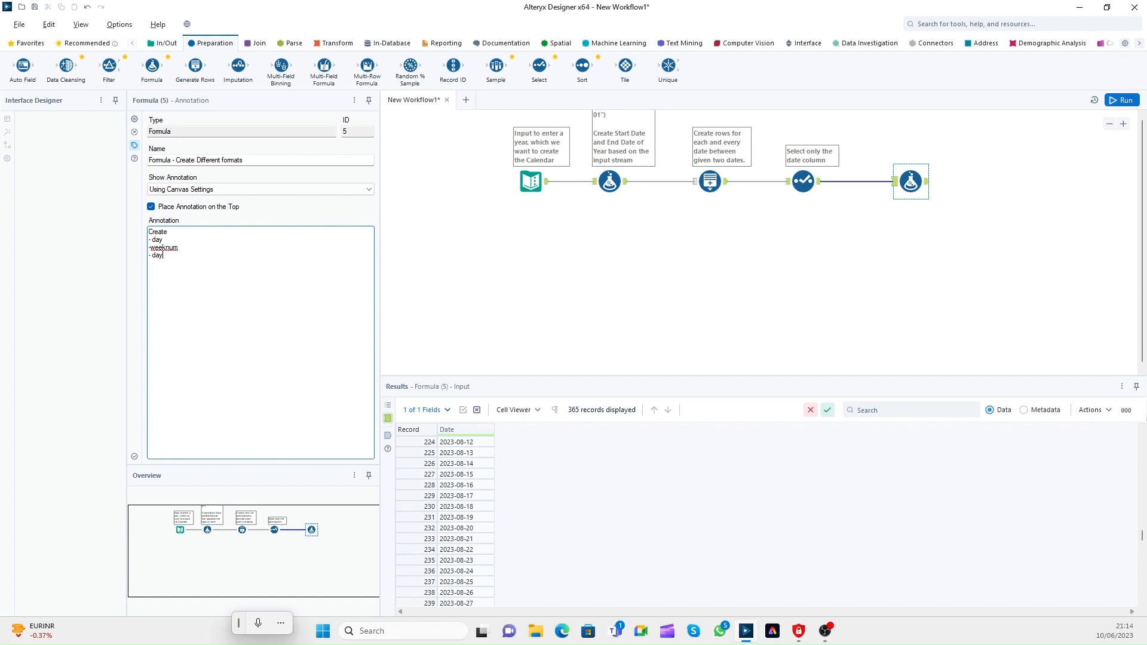
text(name)
text(-month)
click(164, 247)
click(163, 256)
click(911, 182)
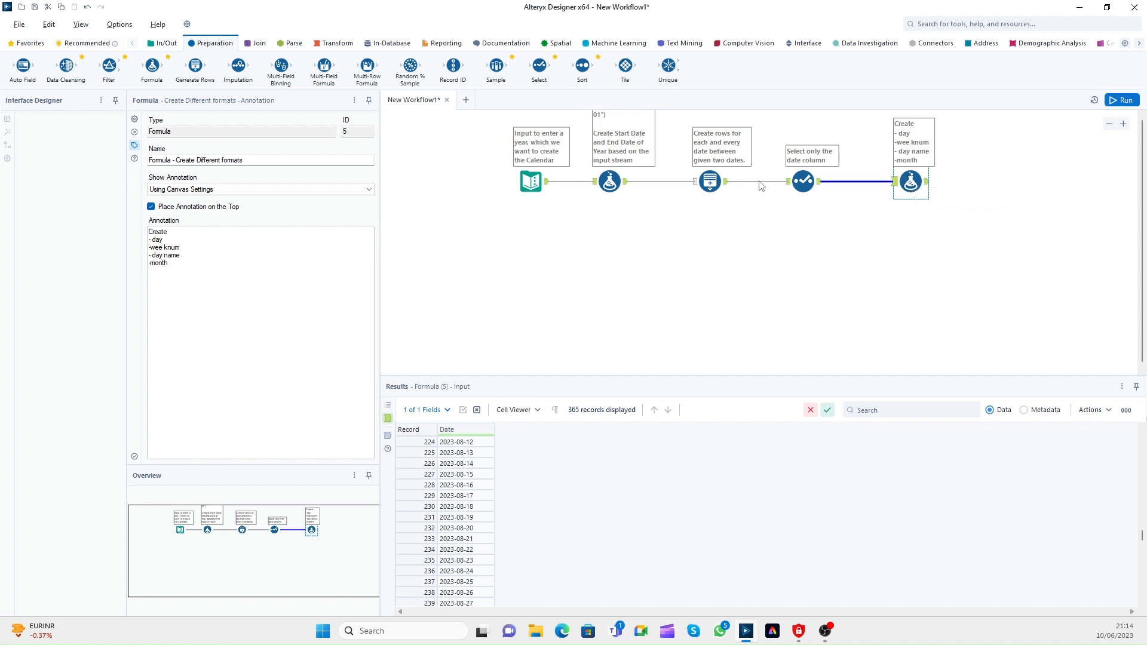
Step: Create a new output column named DayName in the Formula tool and set its data type to String
click(134, 119)
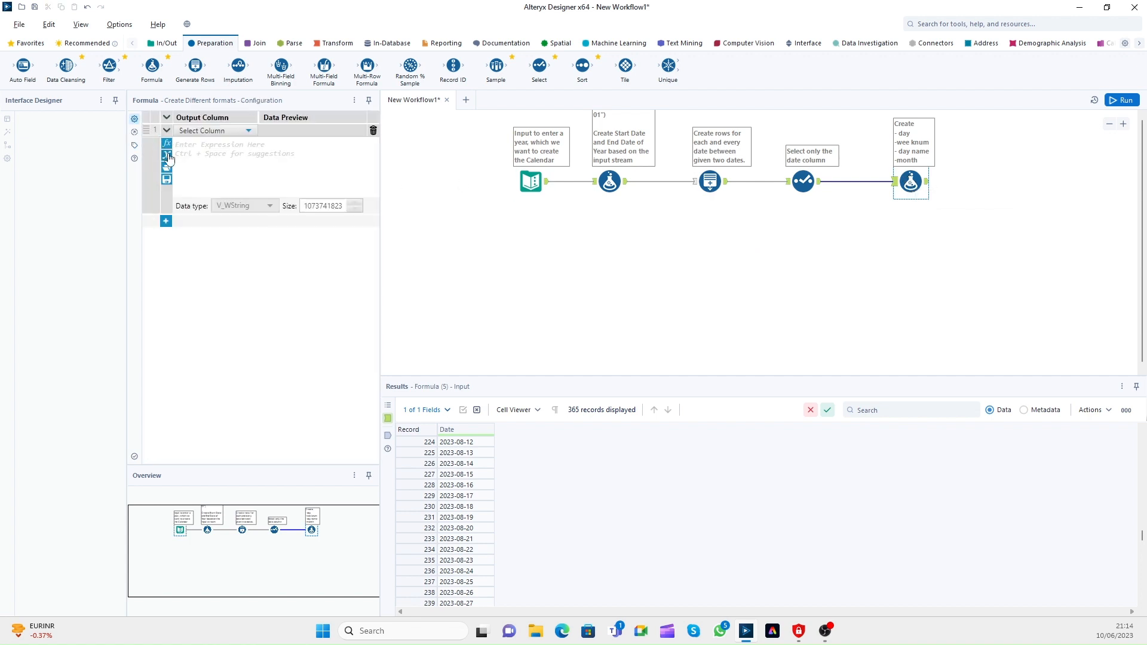
click(200, 130)
click(199, 142)
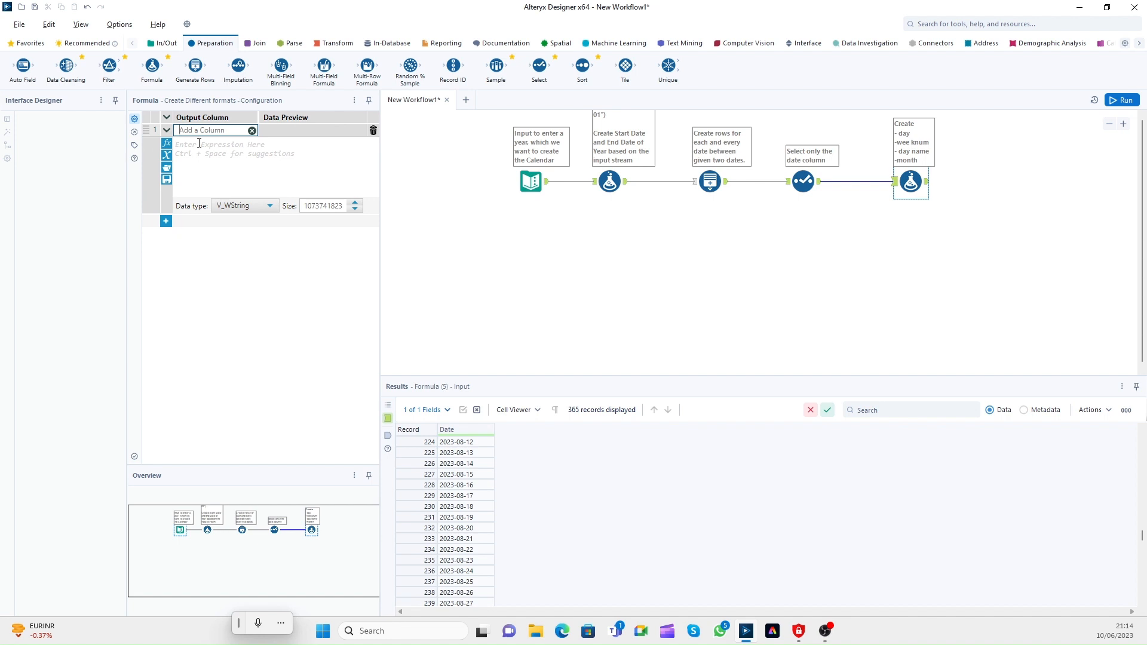
text(DayName)
click(257, 206)
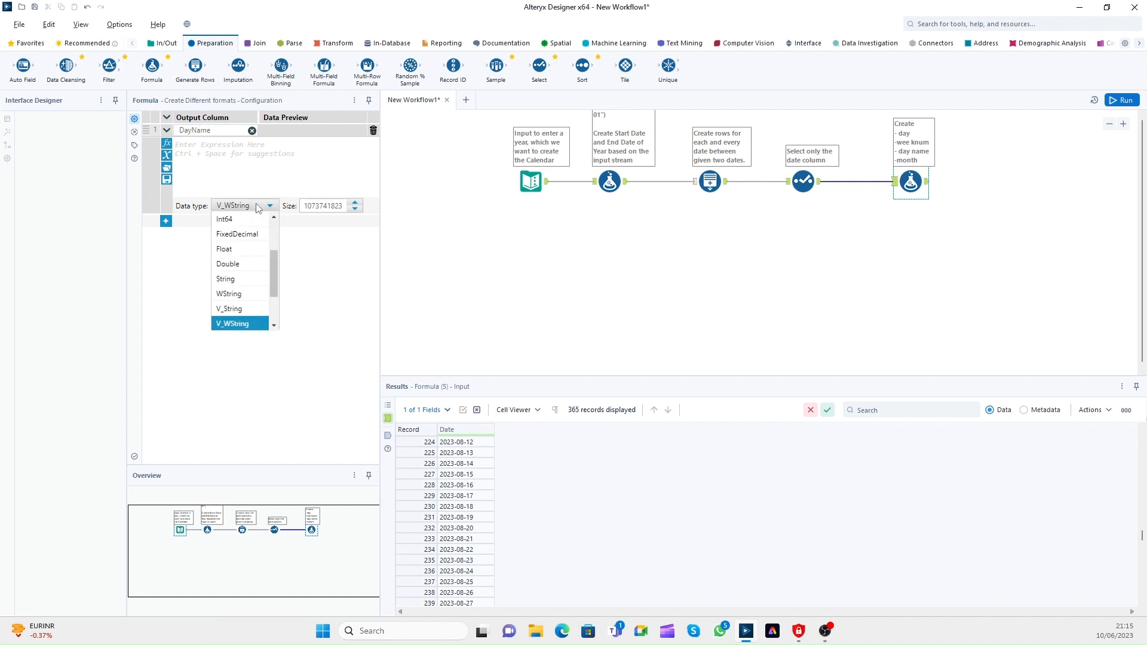
click(251, 280)
Step: Start the DayName expression with the comment "//dateTime functions"
click(238, 164)
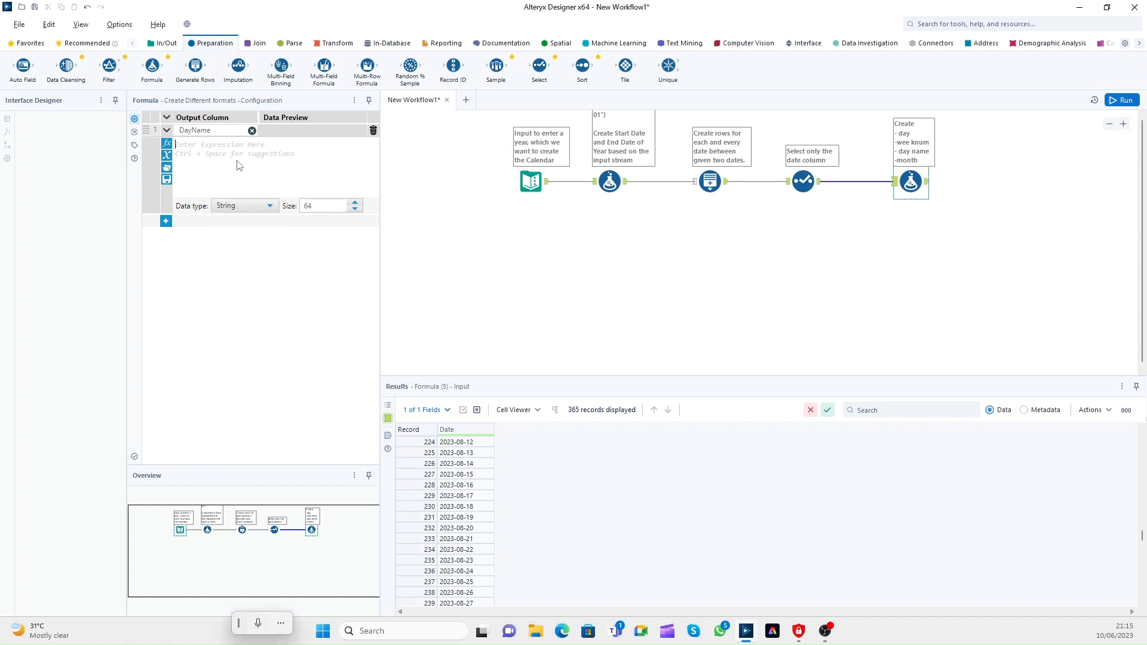
text(dat)
key(BackSpace)
key(BackSpace)
key(BackSpace)
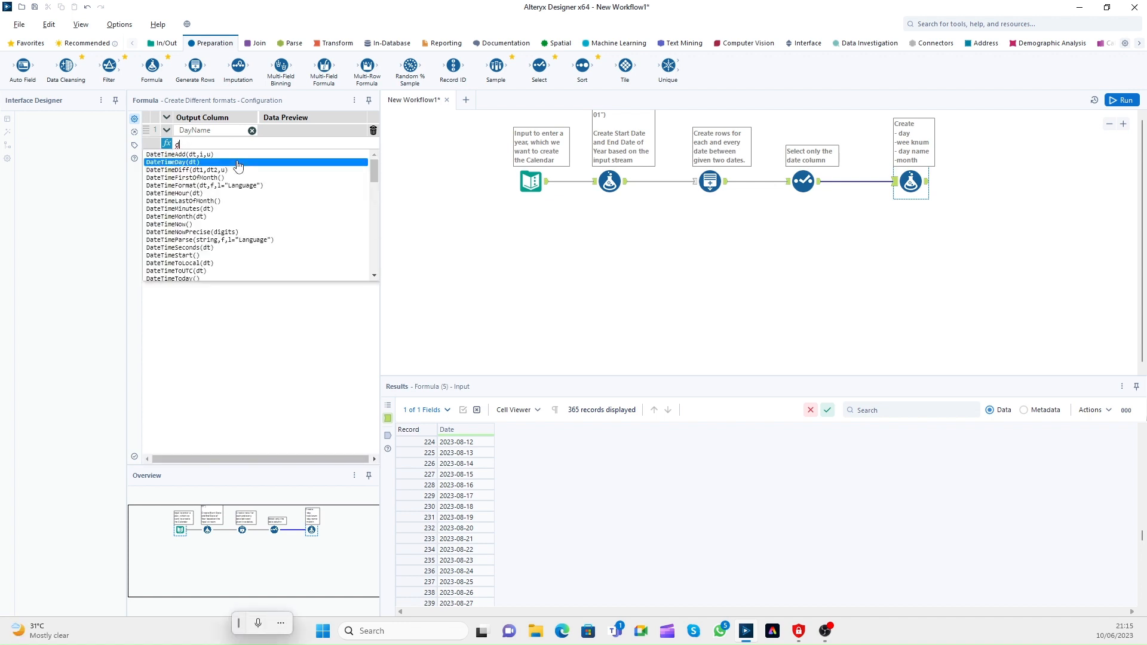
text(//dATE)
key(BackSpace)
key(BackSpace)
key(BackSpace)
text(ateT)
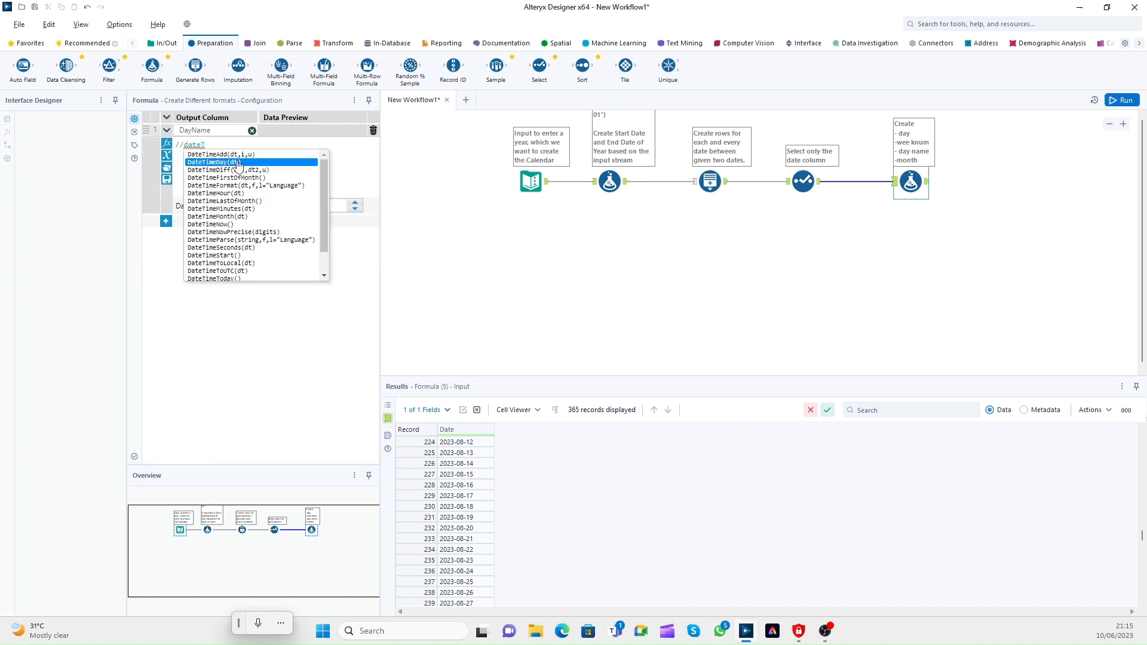
text(ime functions)
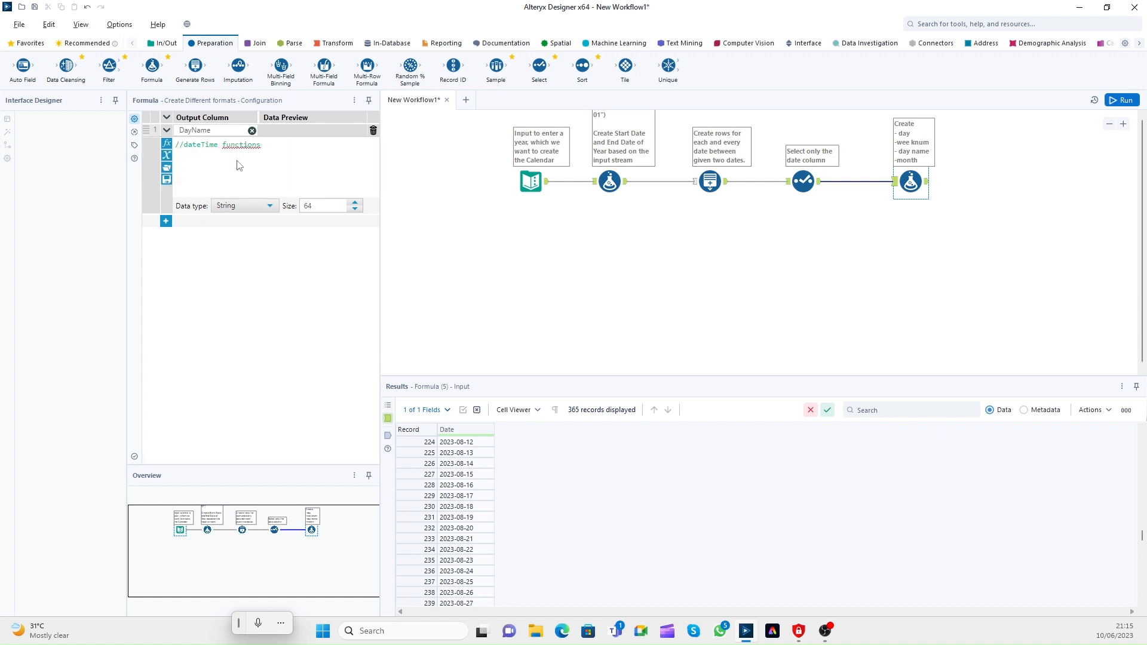
Step: Enter the DayName formula DateTimeFormat([Date],"%a") below the comment
key(Return)
text(DateTimefor)
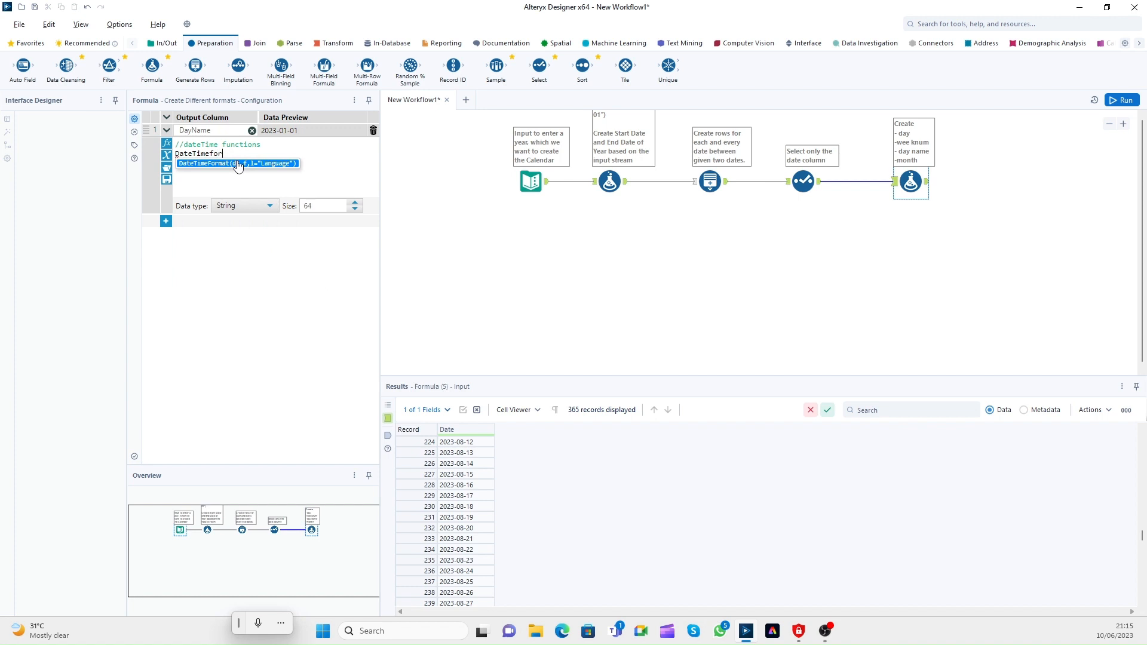
key(Return)
key(BackSpace)
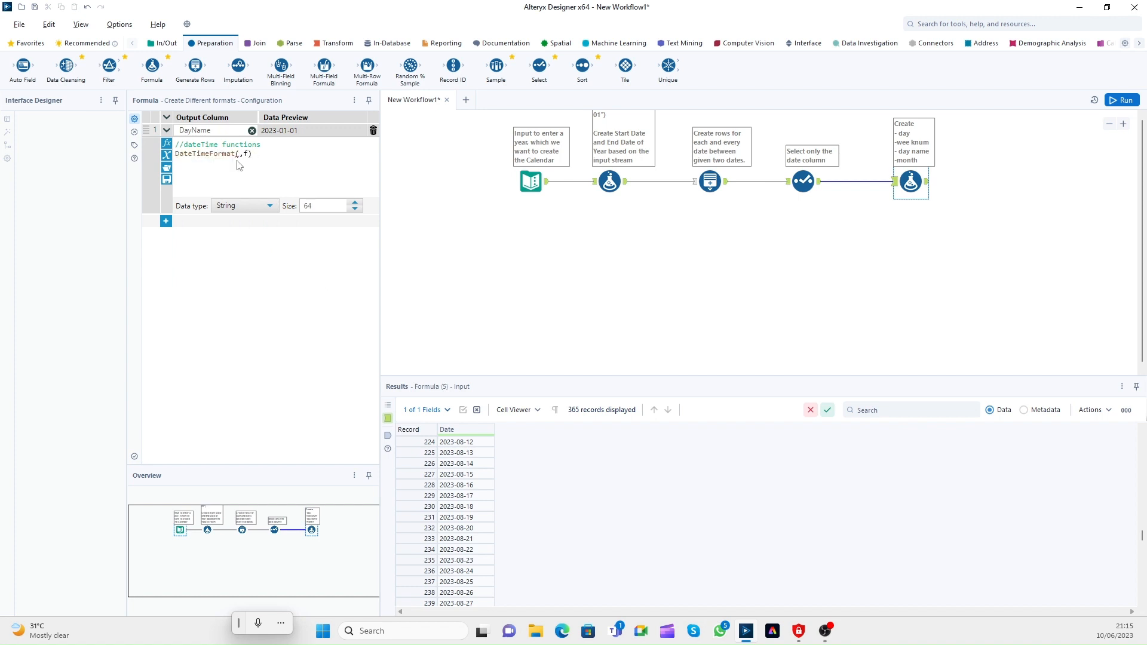
text([d)
key(Return)
key(Delete)
text("")
text(a)
key(Left)
text(%a)
key(Delete)
Step: Insert the comment line "//%a is short day name" above the DateTimeFormat formula
key(Return)
text(//)
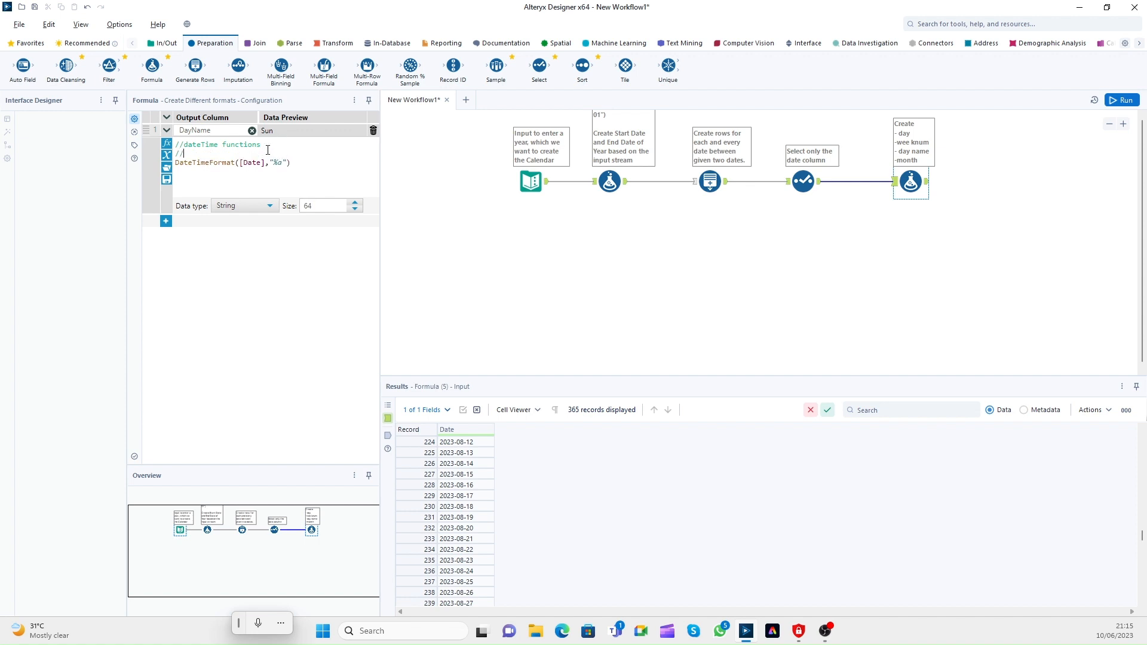
text(%a is short da)
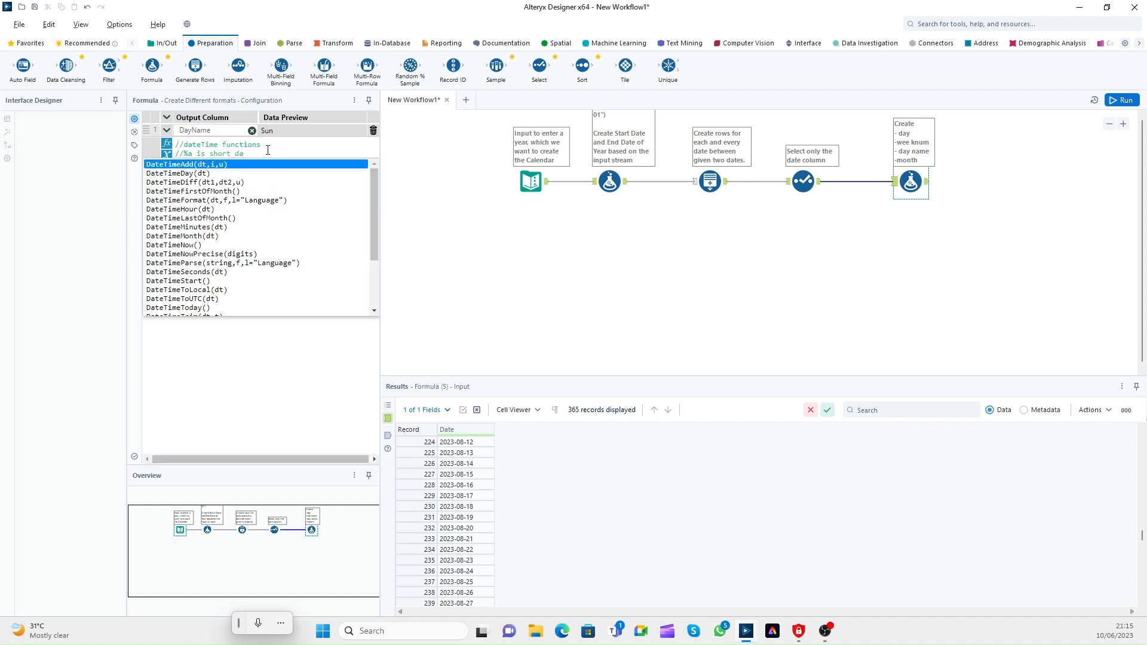
text(y nm)
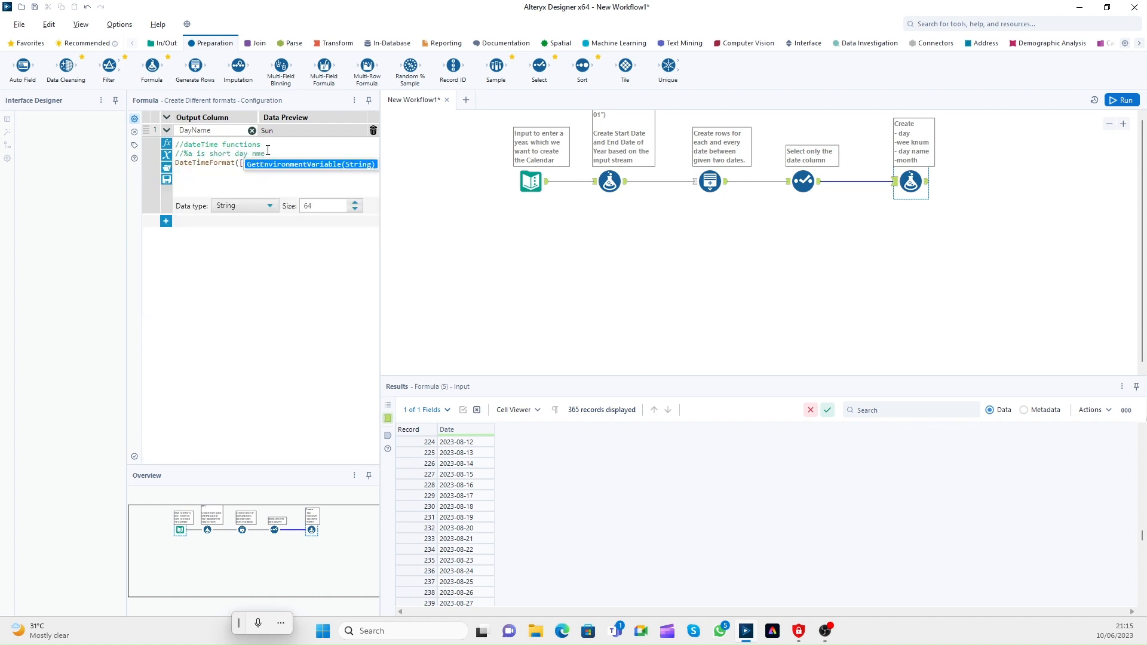
text(e)
key(BackSpace)
key(BackSpace)
text(am)
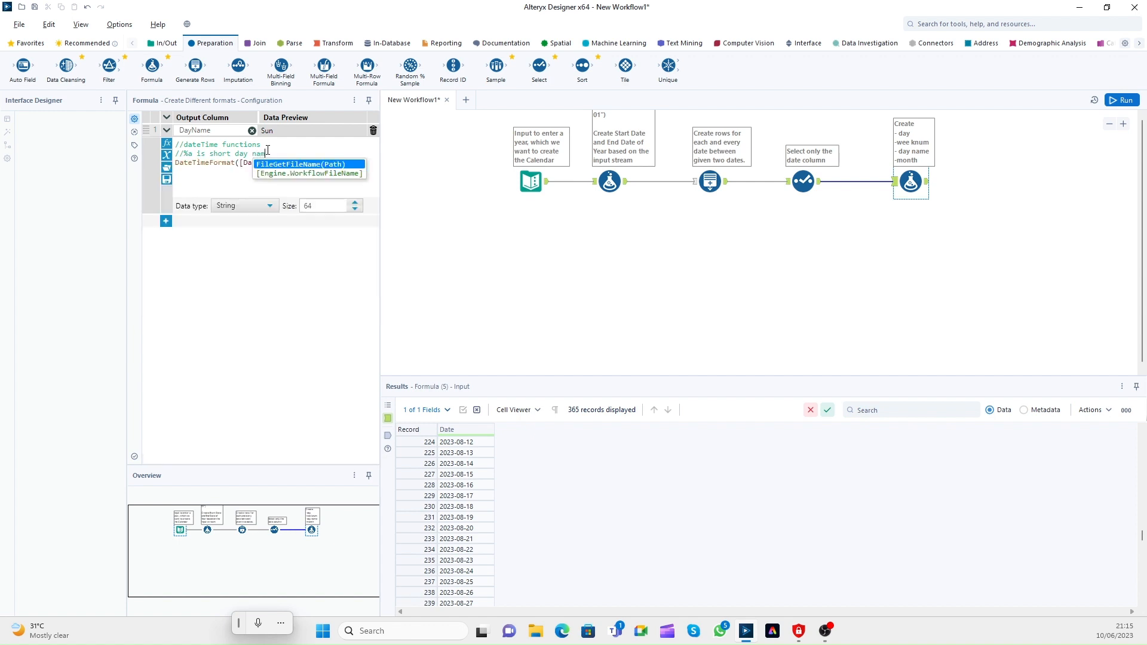
key(Return)
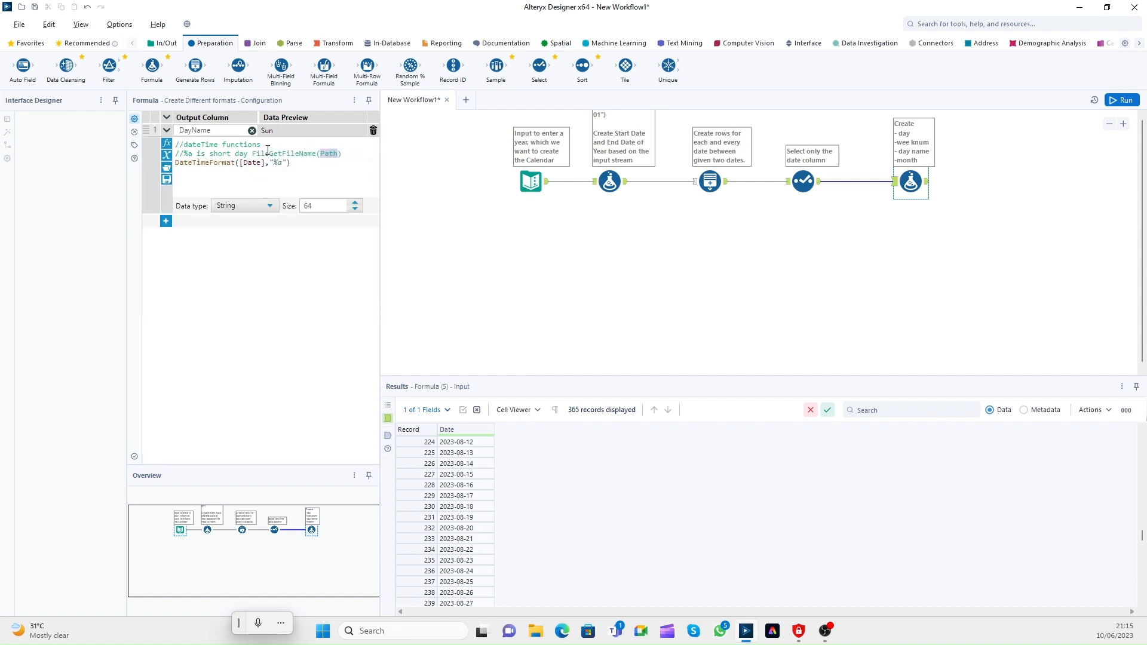
key(ctrl+z)
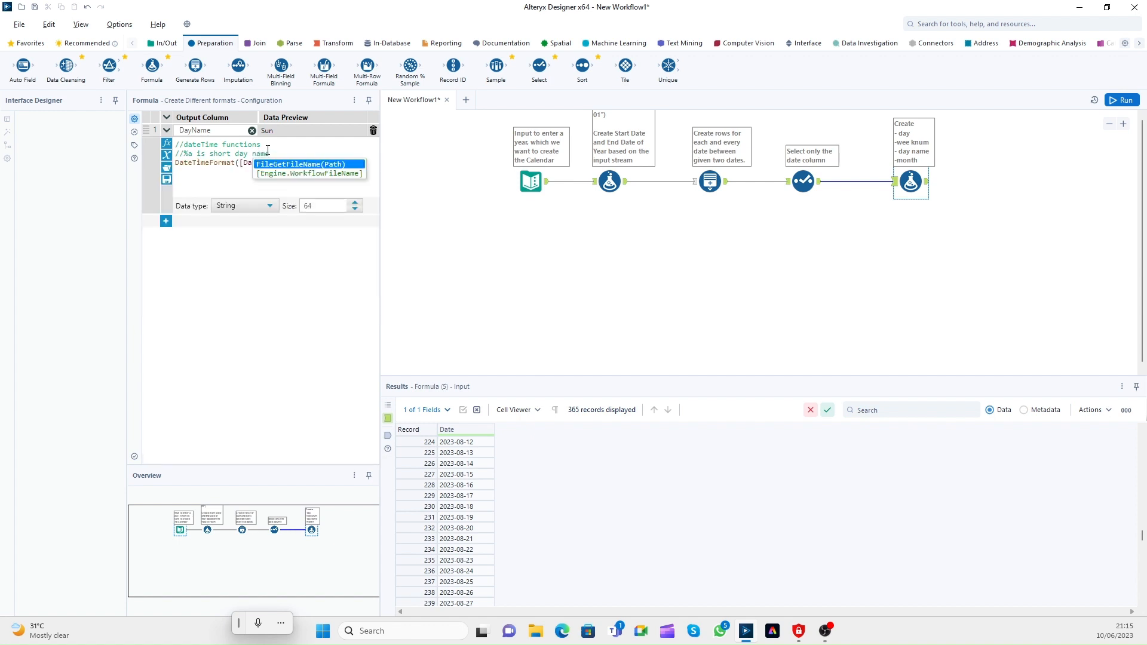
key(Return)
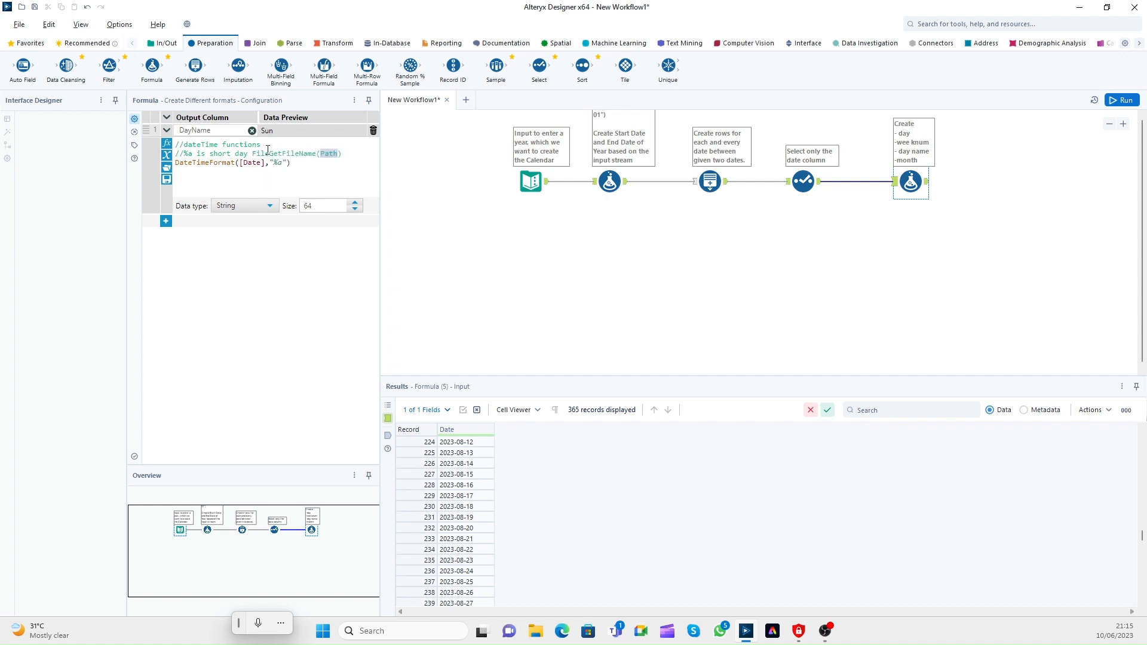
key(ctrl+a)
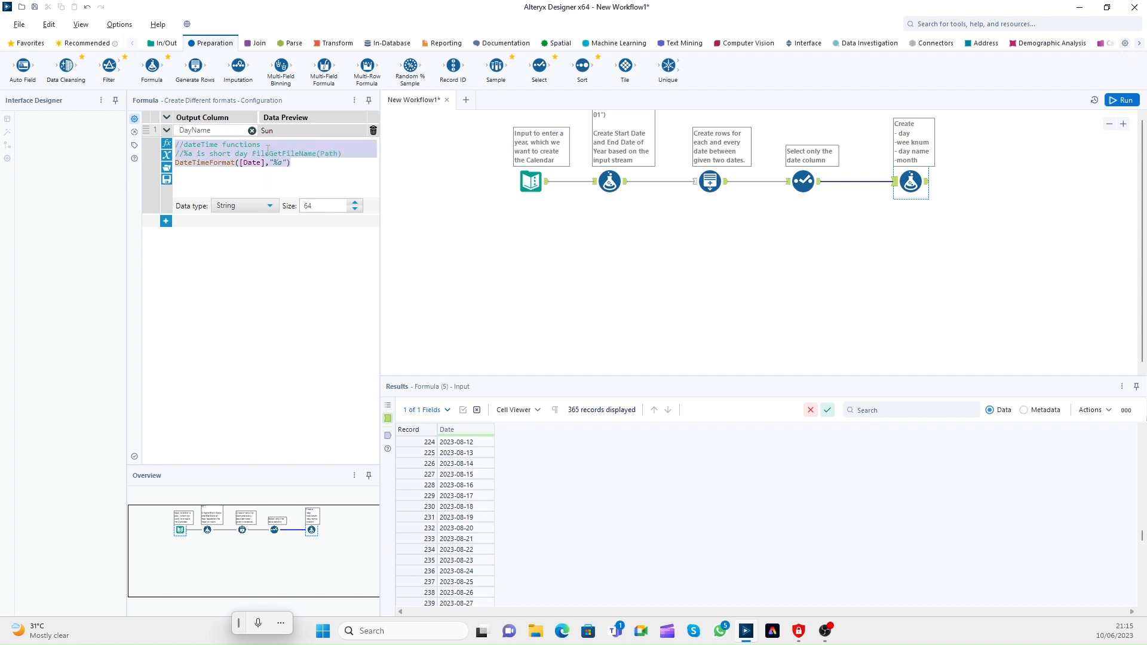
click(342, 157)
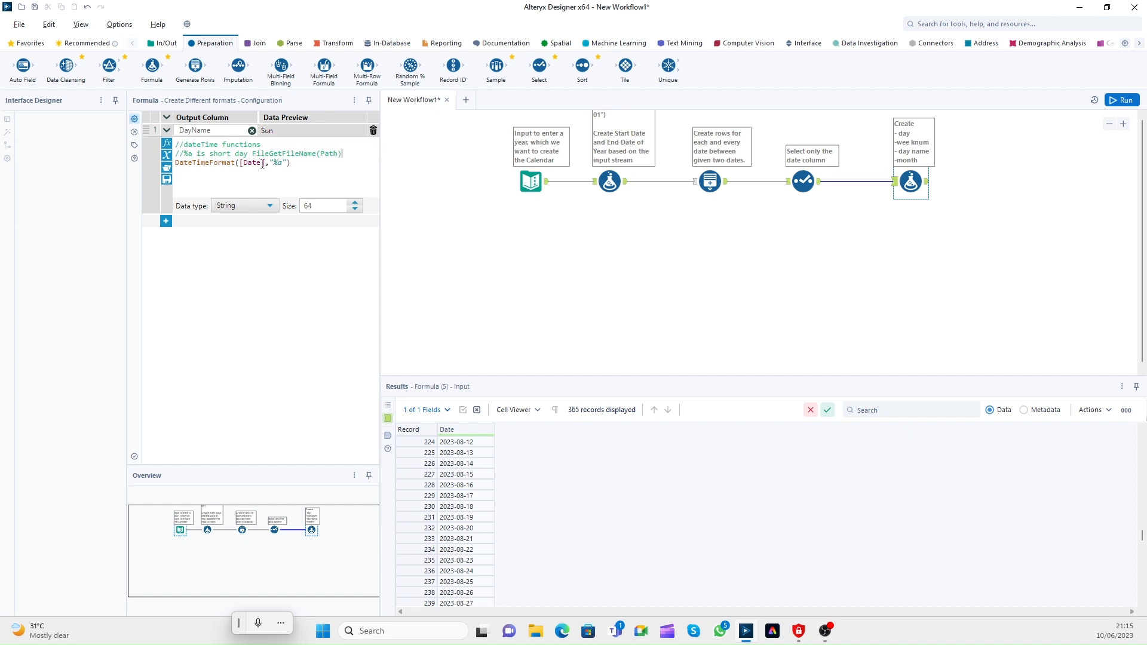
drag(253, 157, 379, 150)
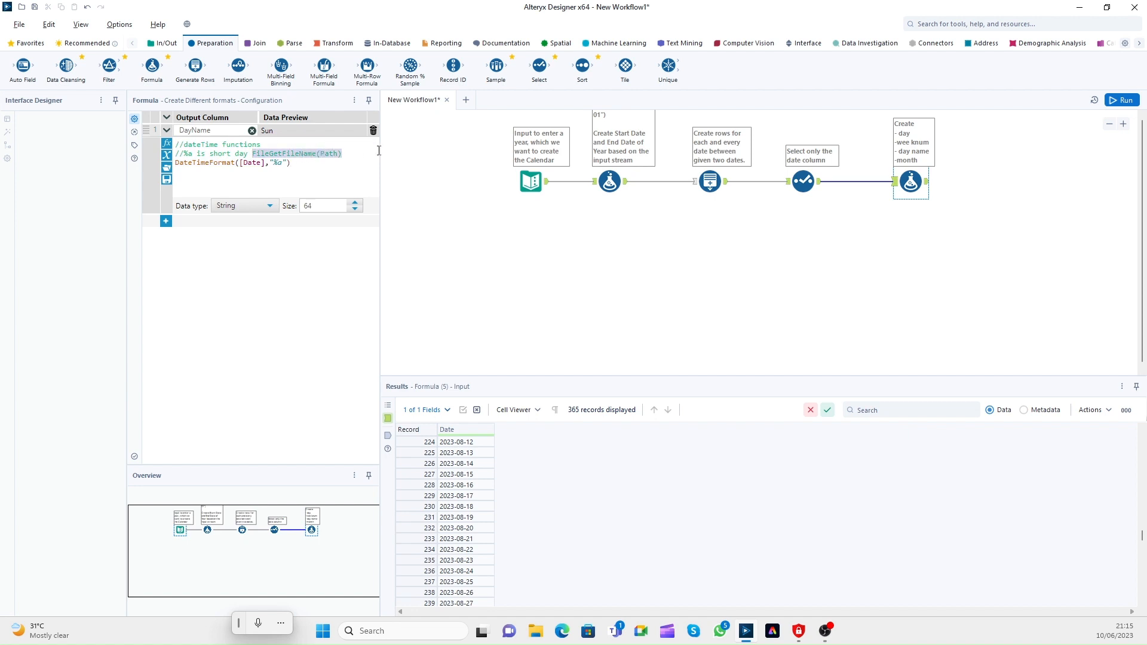
text(name)
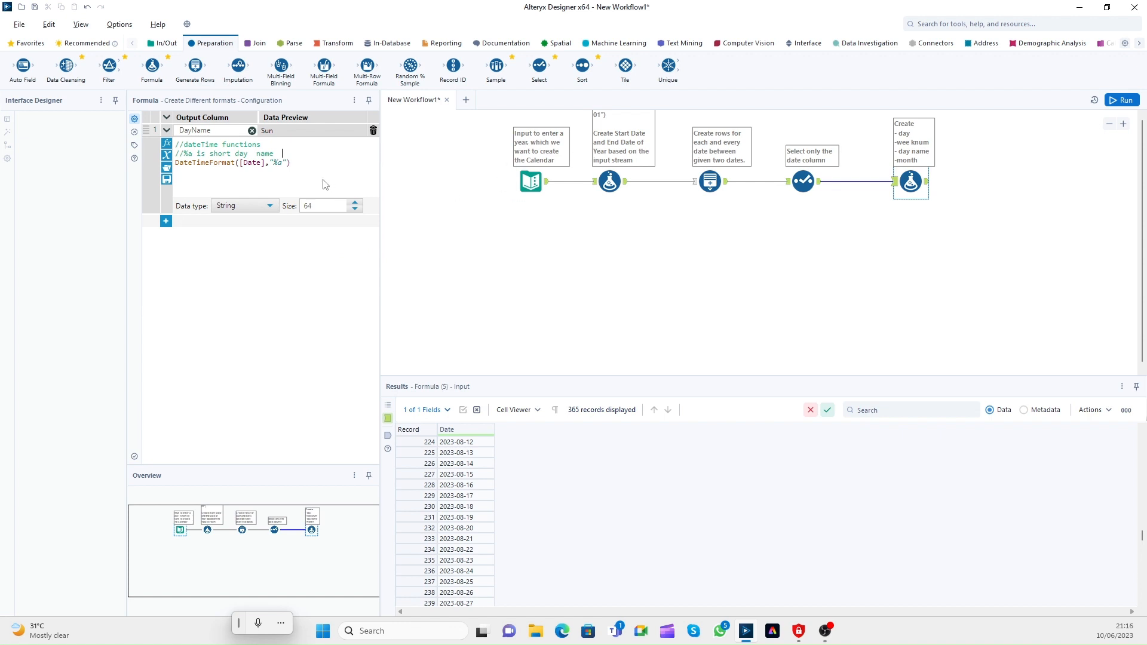
Step: Comment out the %a formula and copy its description below it as "//%A is short day name"
drag(293, 161, 177, 162)
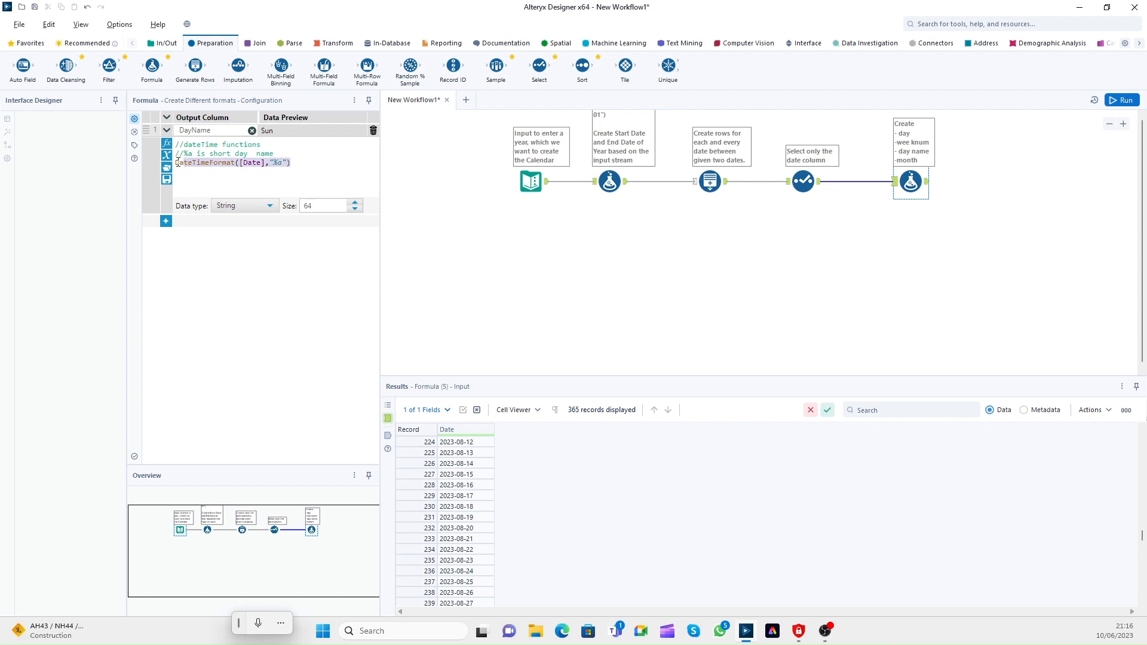
click(177, 162)
text(//)
drag(284, 155, 138, 157)
key(ctrl+c)
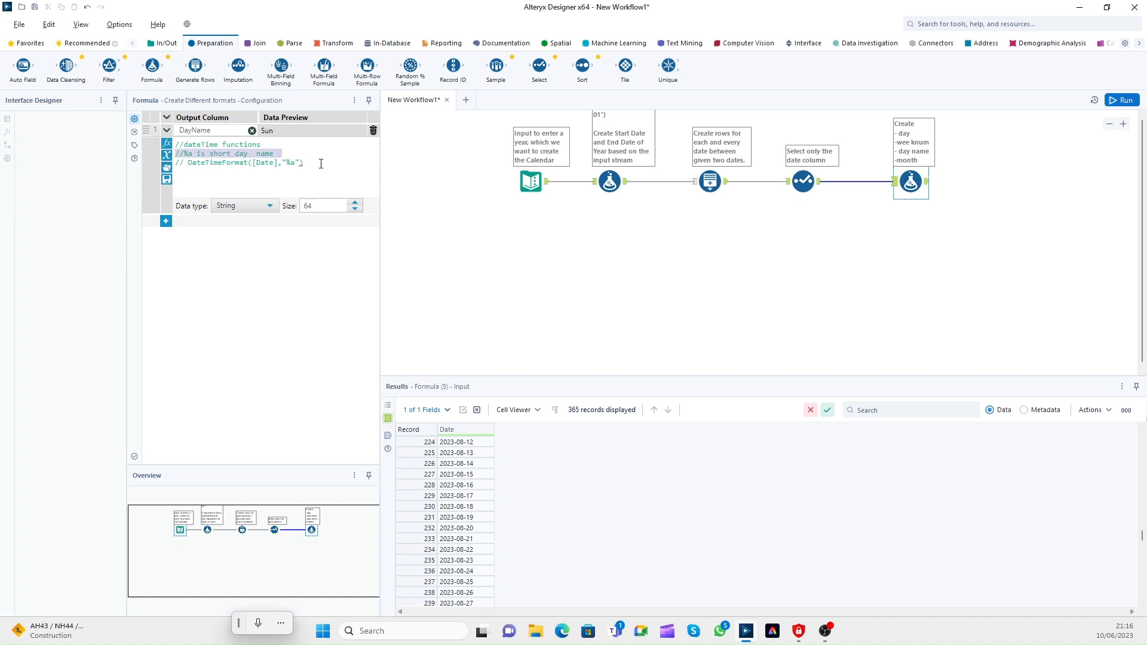
click(321, 165)
key(ctrl+v)
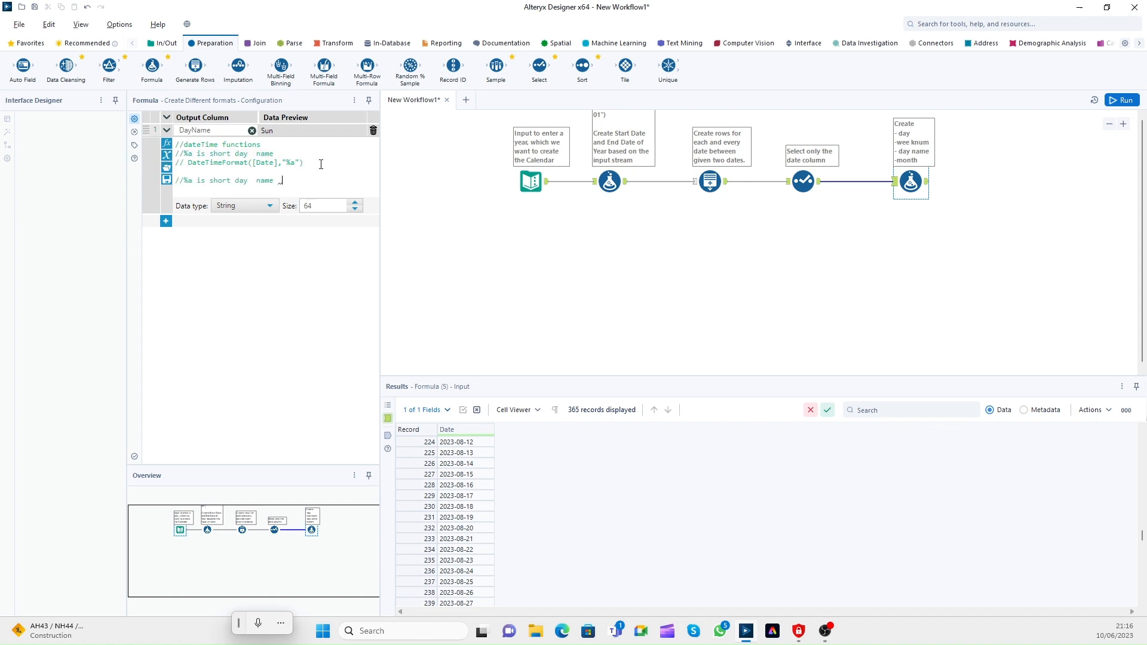
click(193, 182)
key(BackSpace)
text(A)
Step: Copy the DateTimeFormat formula below the second comment and change its format to "%A"
click(240, 168)
drag(188, 163, 321, 164)
key(ctrl+c)
click(307, 181)
key(ctrl+v)
key(Return)
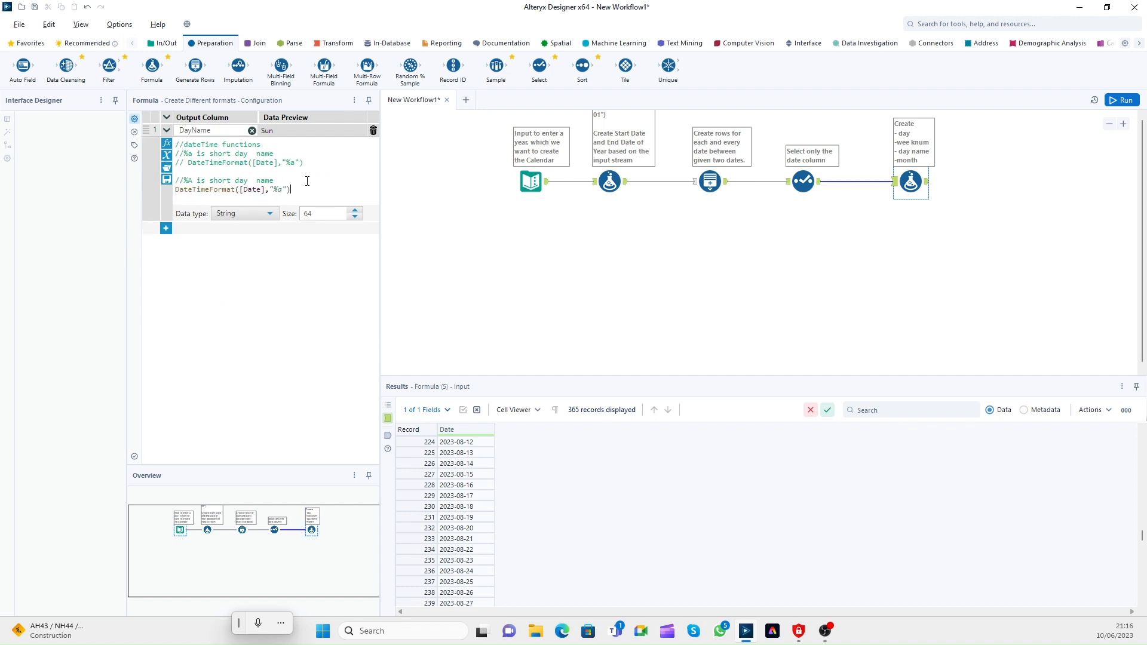
key(BackSpace)
text(A)
Step: Run the workflow and check the DayName values in the Formula tool's output from the first record
click(1122, 100)
click(913, 182)
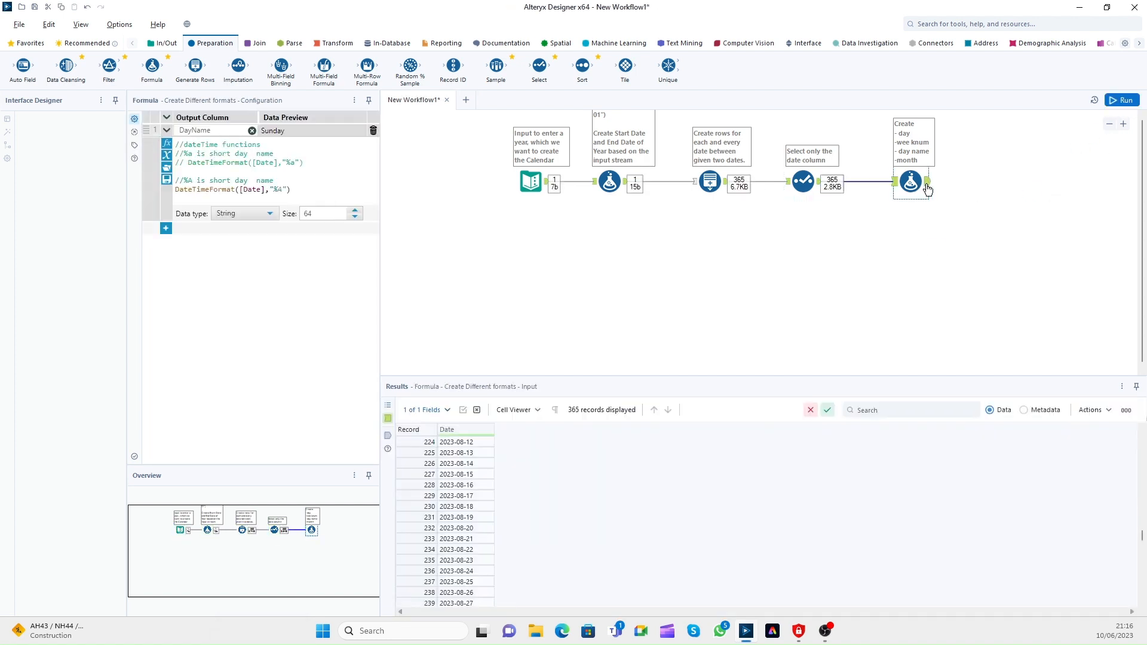
drag(518, 444, 518, 571)
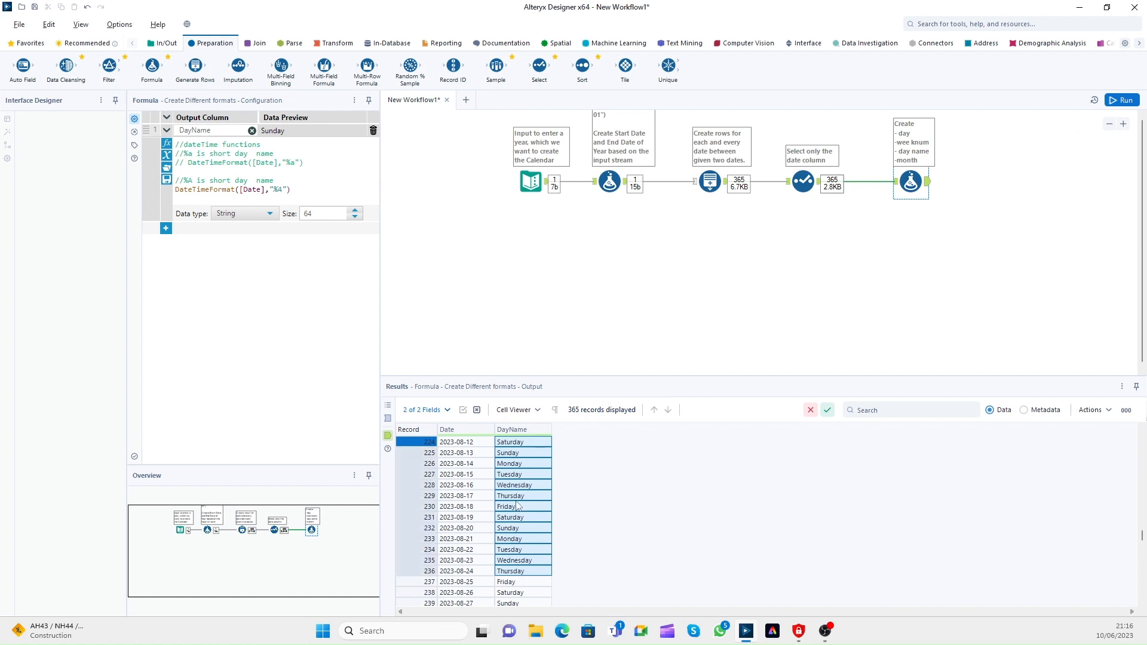
scroll(516, 502, up, 6)
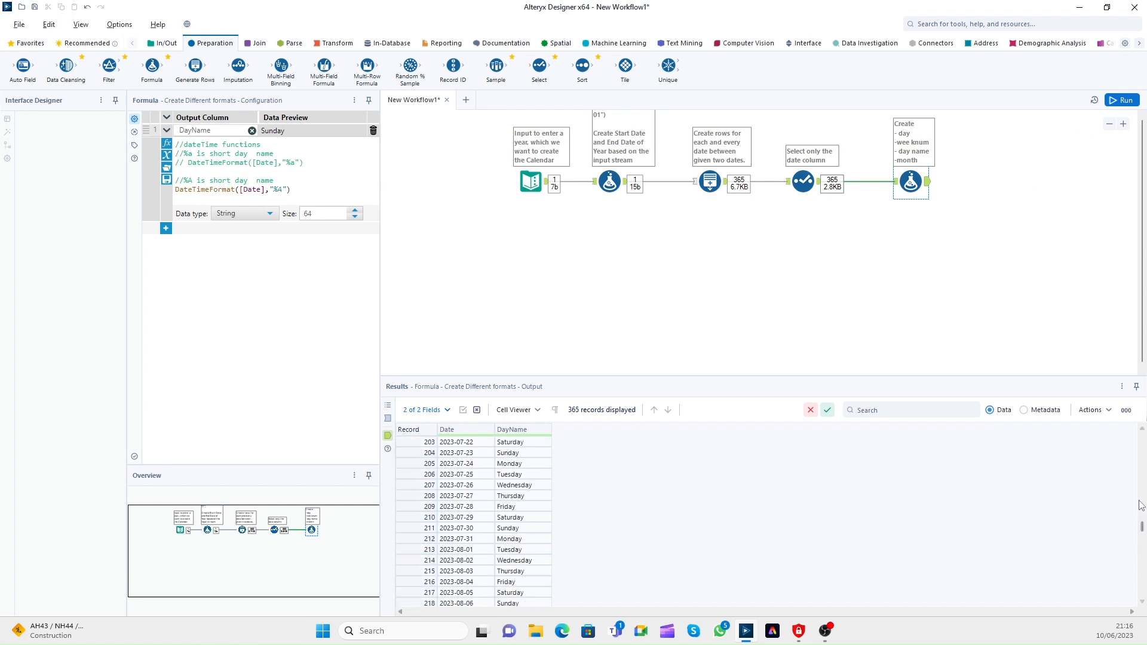
drag(1143, 532, 1143, 439)
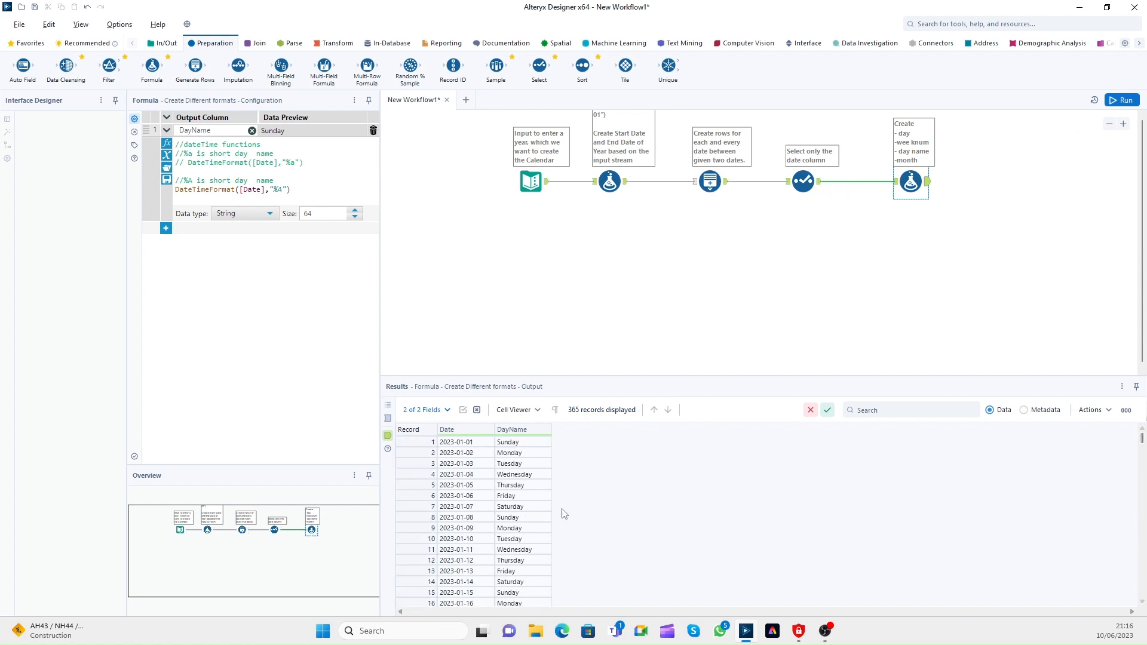
Step: Add an output column named Month to the Formula tool and copy the whole DayName expression into it
click(540, 475)
click(166, 228)
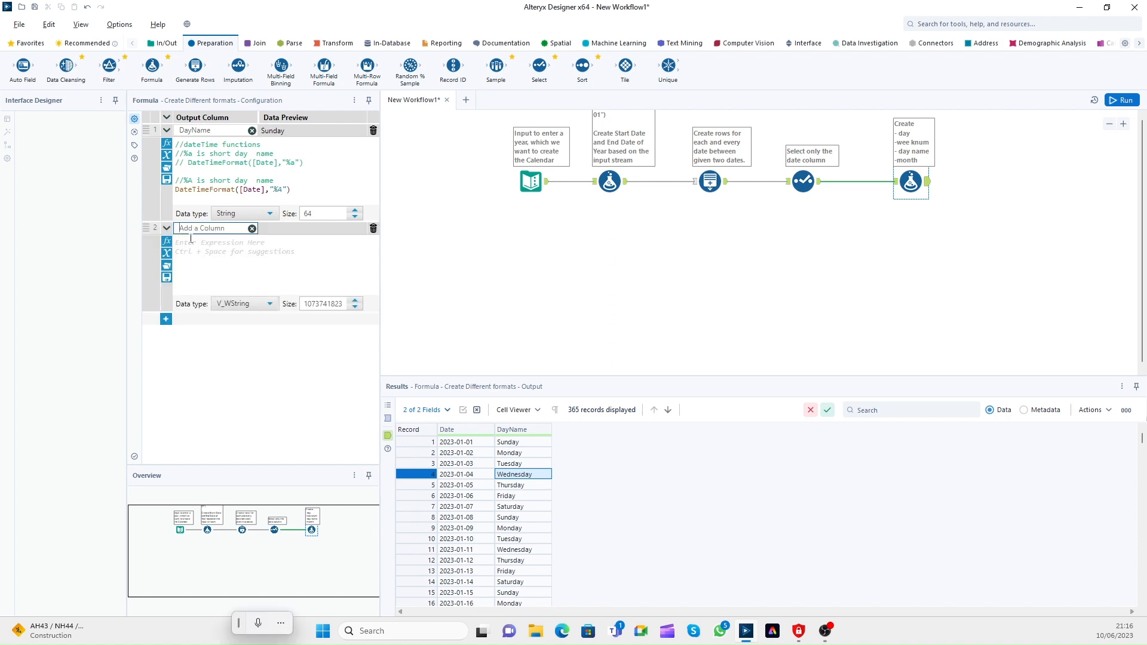
text(Month)
click(263, 185)
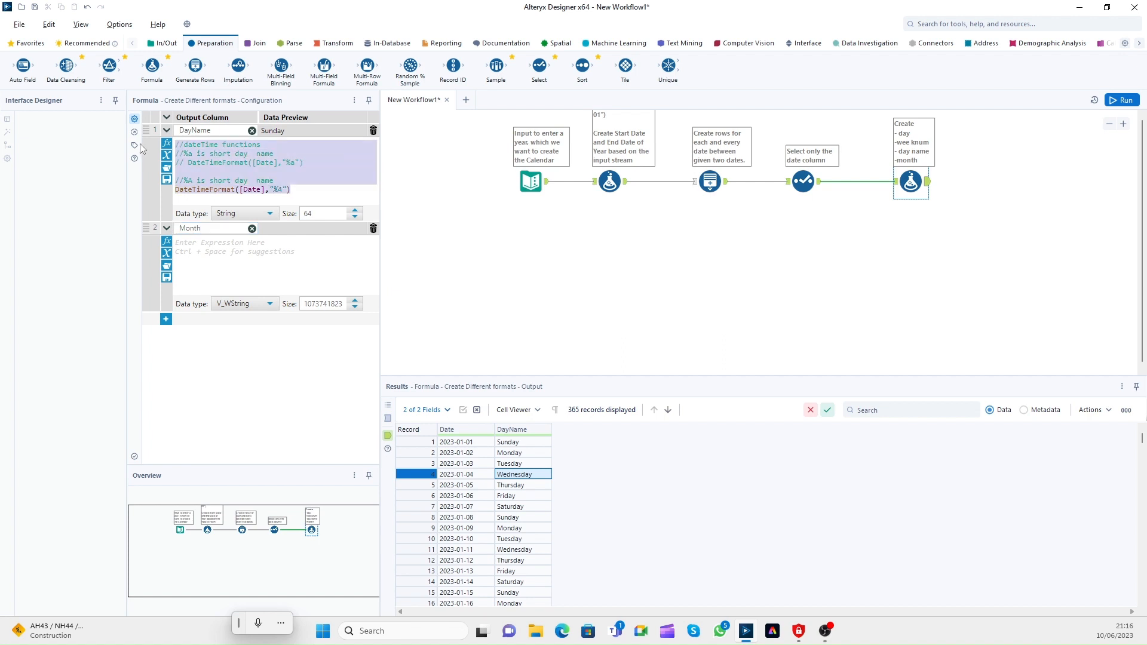
click(220, 254)
text(//dateTime functions //%a is short day  name // DateTimeFormat([Date],"%a")  //%A is short day  name DateTimeFormat([Date],"%A"))
Step: Set the Month column's data type to String
click(239, 304)
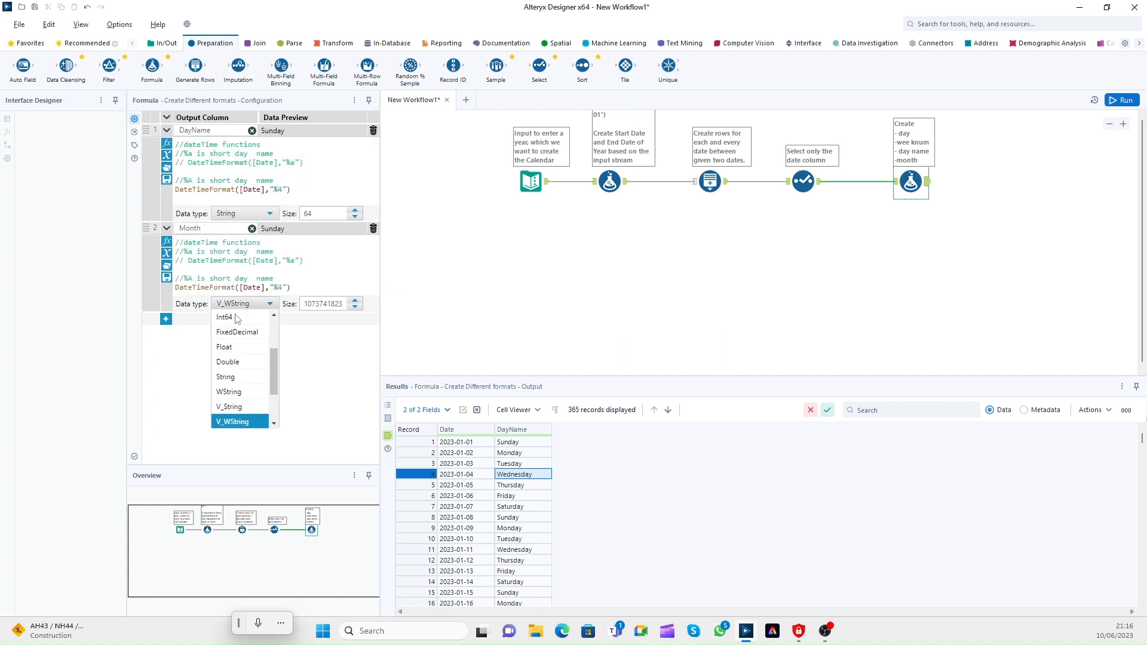
scroll(251, 352, up, 2)
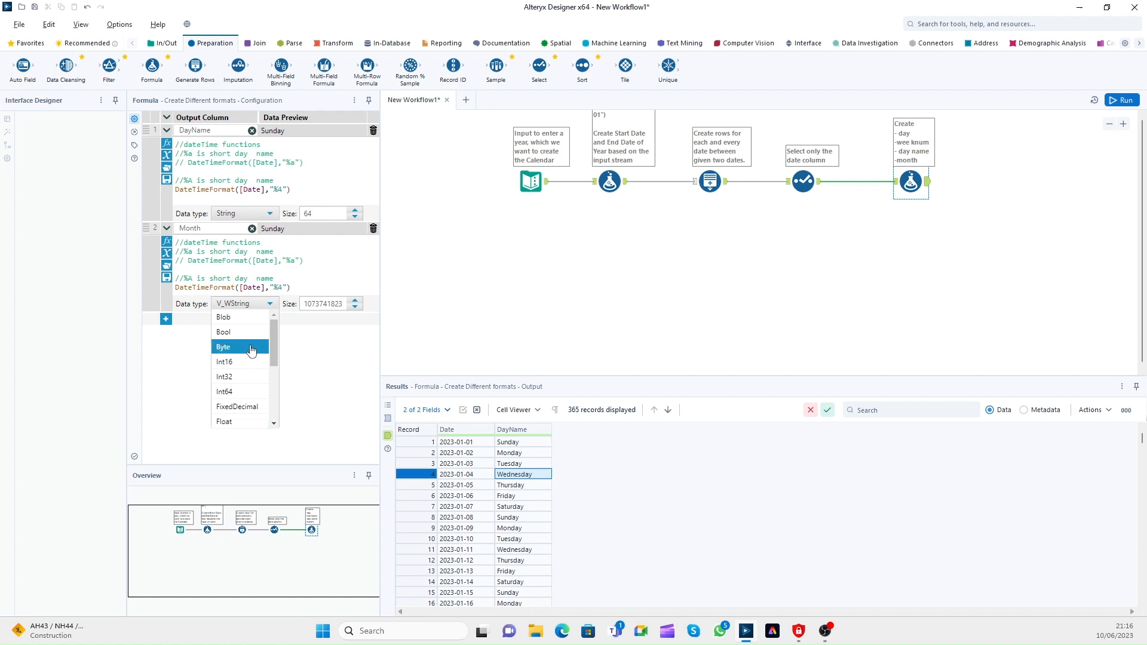
scroll(251, 350, down, 3)
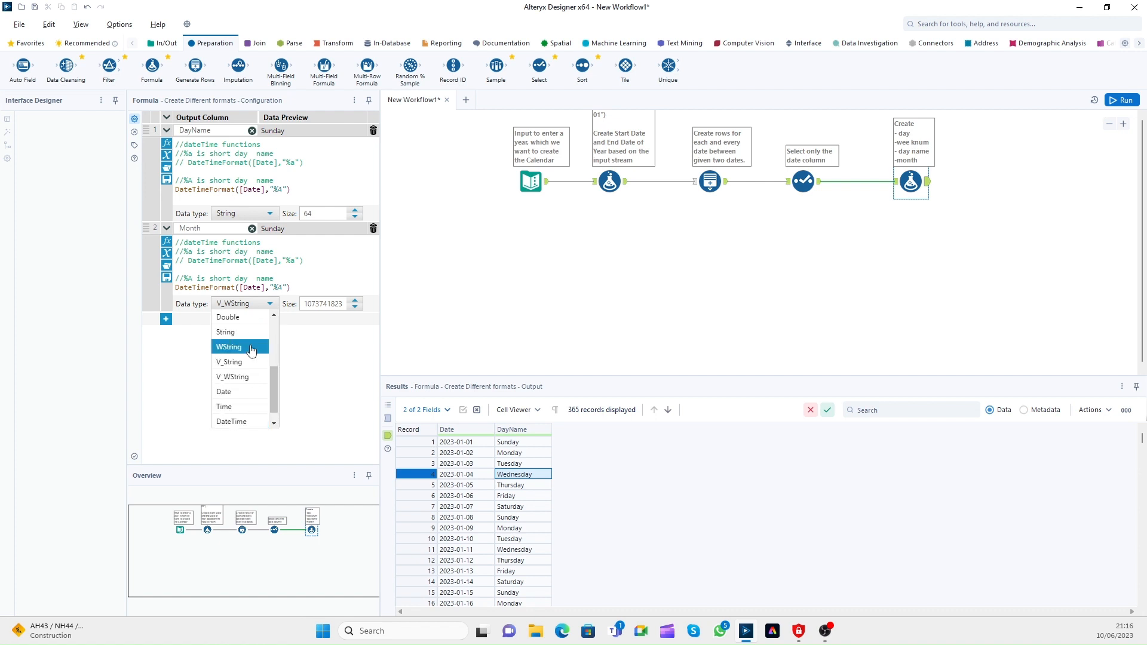
scroll(247, 372, up, 1)
click(245, 376)
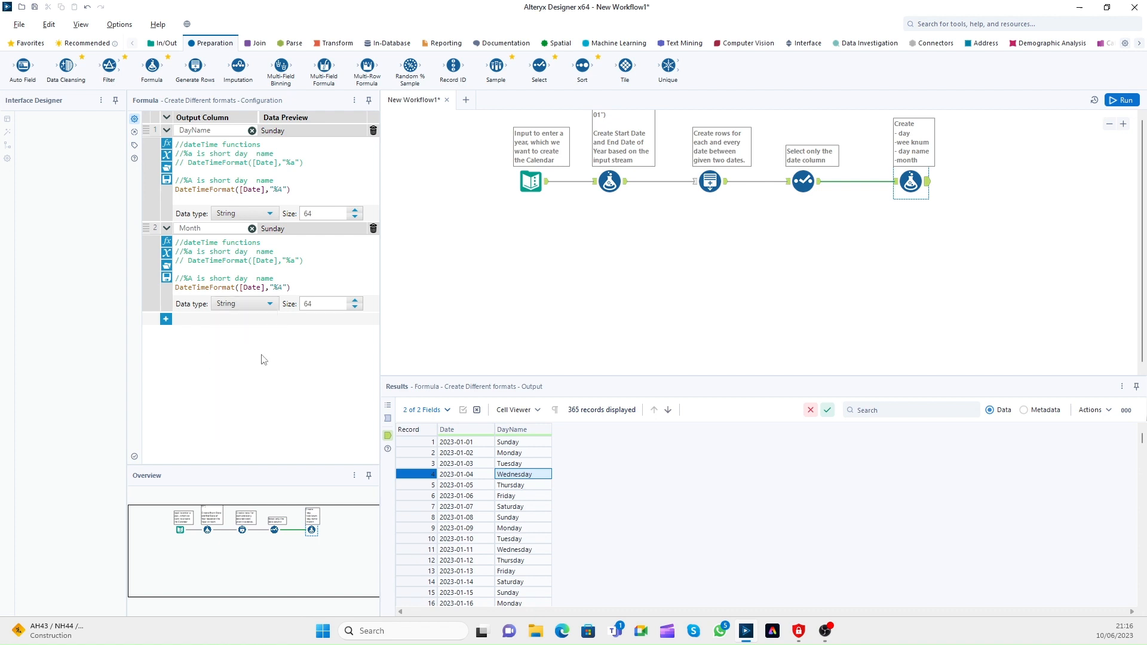
Step: Change the format codes in the Month expression's two description comments to %b and %B
click(192, 251)
key(BackSpace)
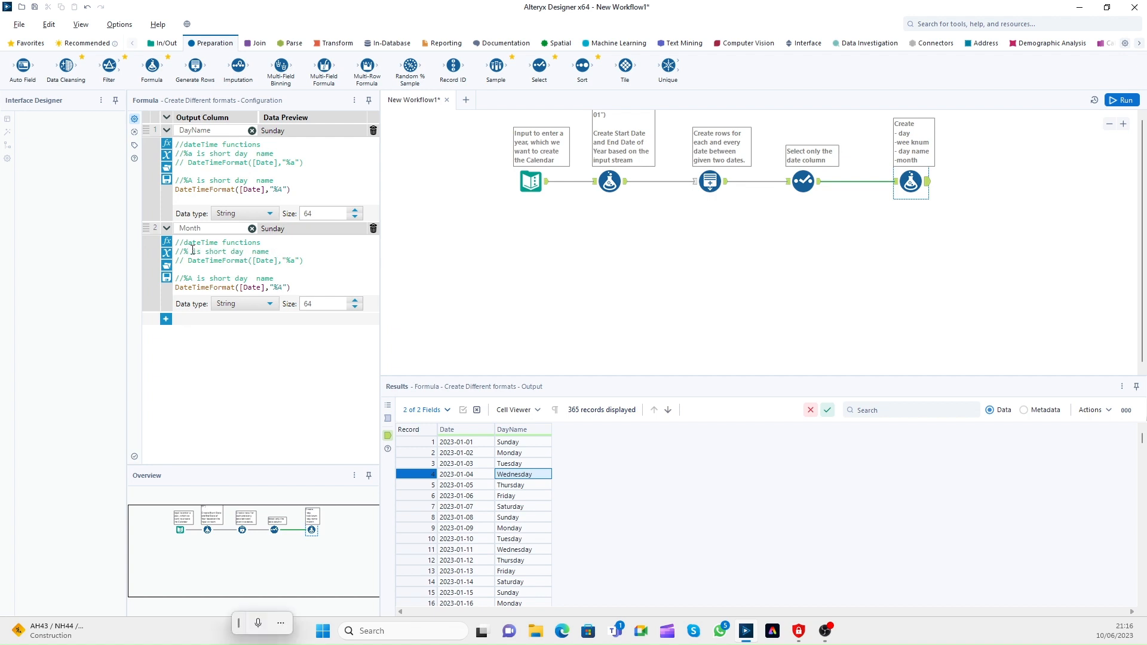
text(b)
click(288, 251)
key(BackSpace)
text(B)
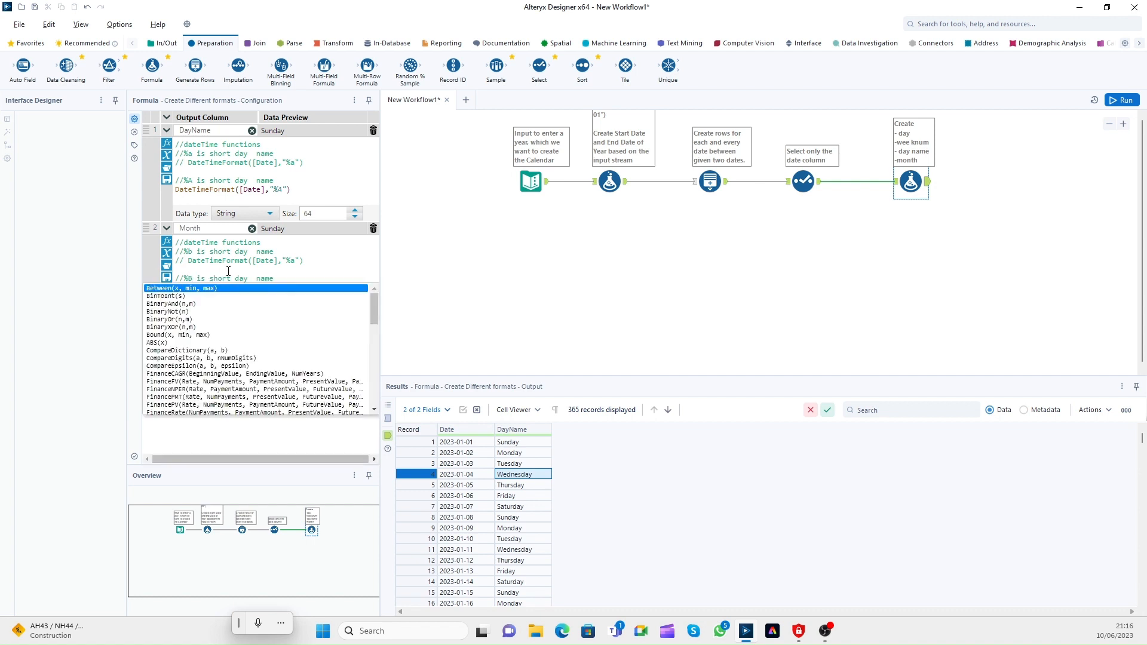
click(228, 271)
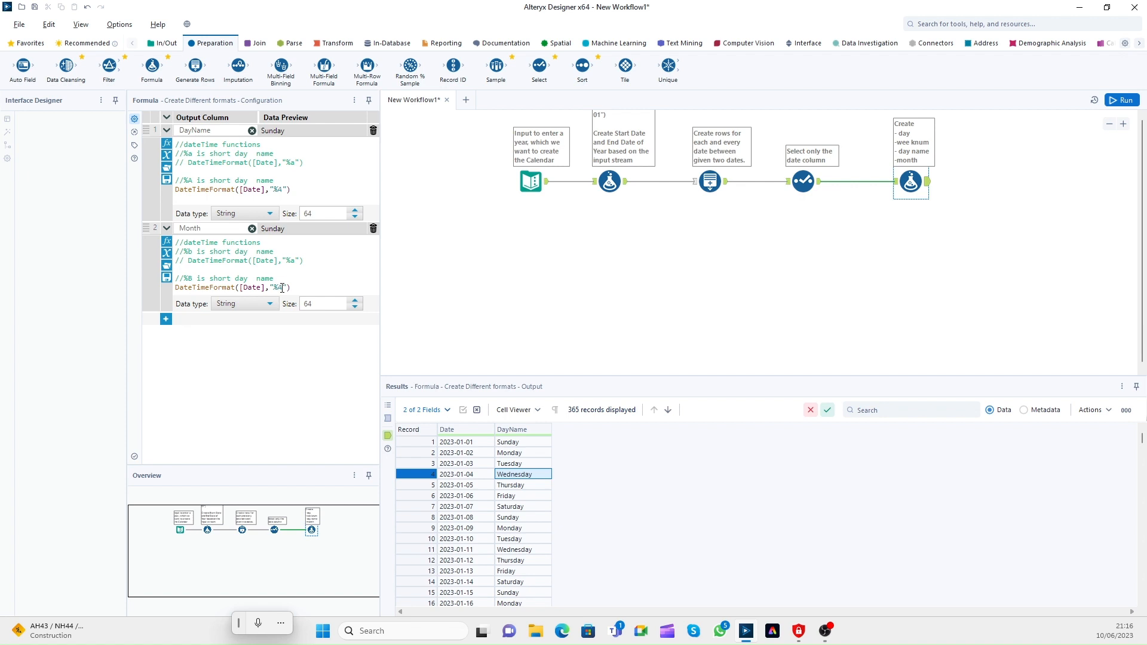
Step: Set the Month column's active DateTimeFormat format to "%B" and collapse the Month and DayName expressions
click(283, 287)
key(BackSpace)
text(B)
key(BackSpace)
text(b)
key(BackSpace)
text(B)
click(166, 229)
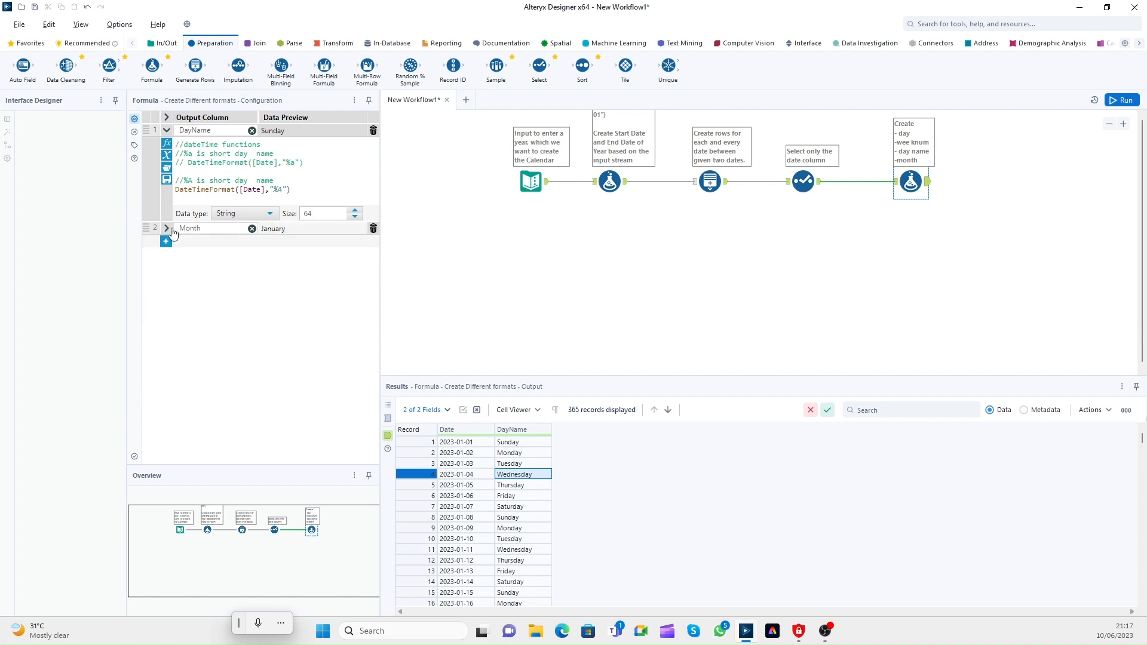
click(167, 130)
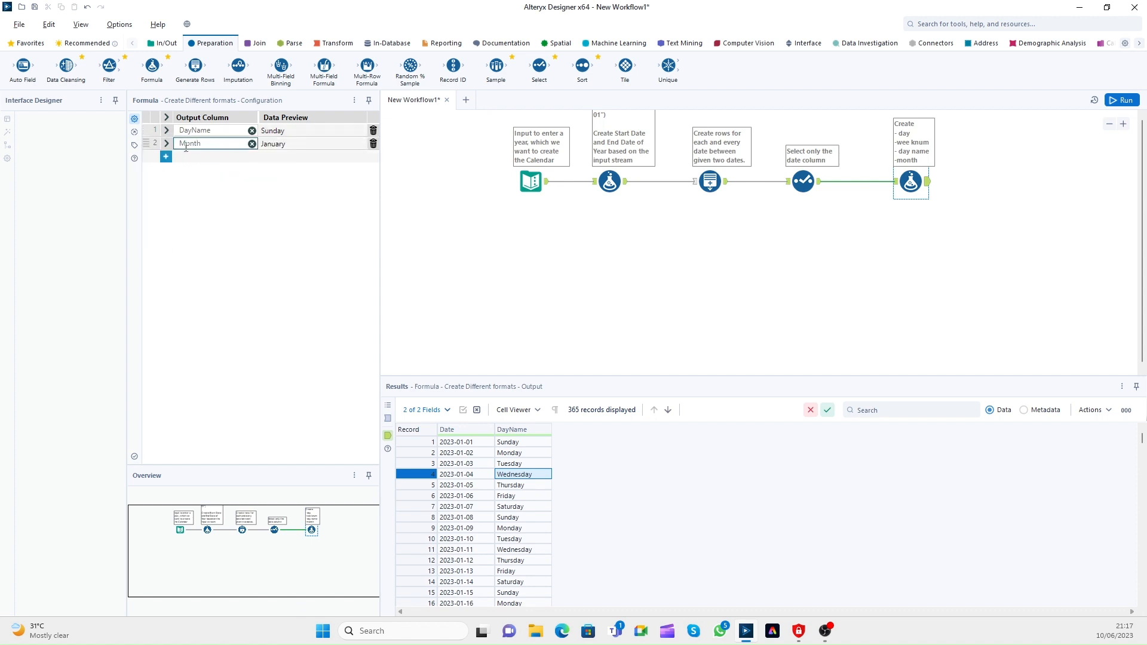
Step: Add a third output column named WeekNum to the Formula tool
click(166, 156)
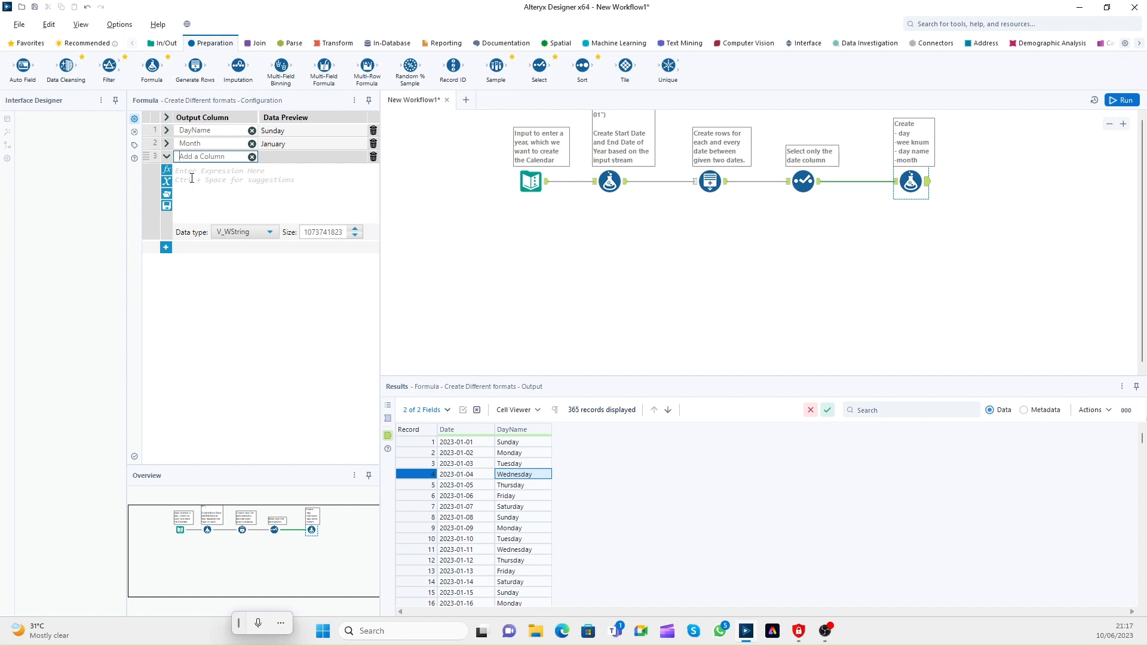
text(WEEKnUM)
key(BackSpace)
key(BackSpace)
key(BackSpace)
key(BackSpace)
key(BackSpace)
text(e)
key(BackSpace)
key(BackSpace)
text(eekNum)
Step: Copy the whole Month expression into WeekNum and set the column's data type to String
click(167, 143)
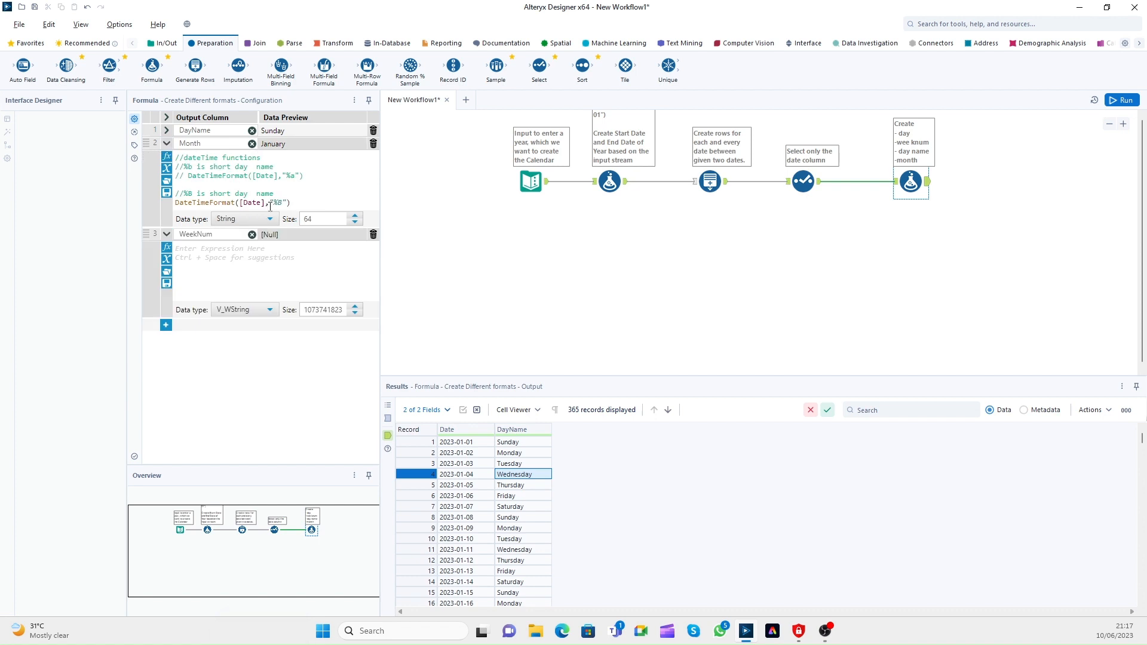
drag(304, 202, 159, 139)
key(ctrl+c)
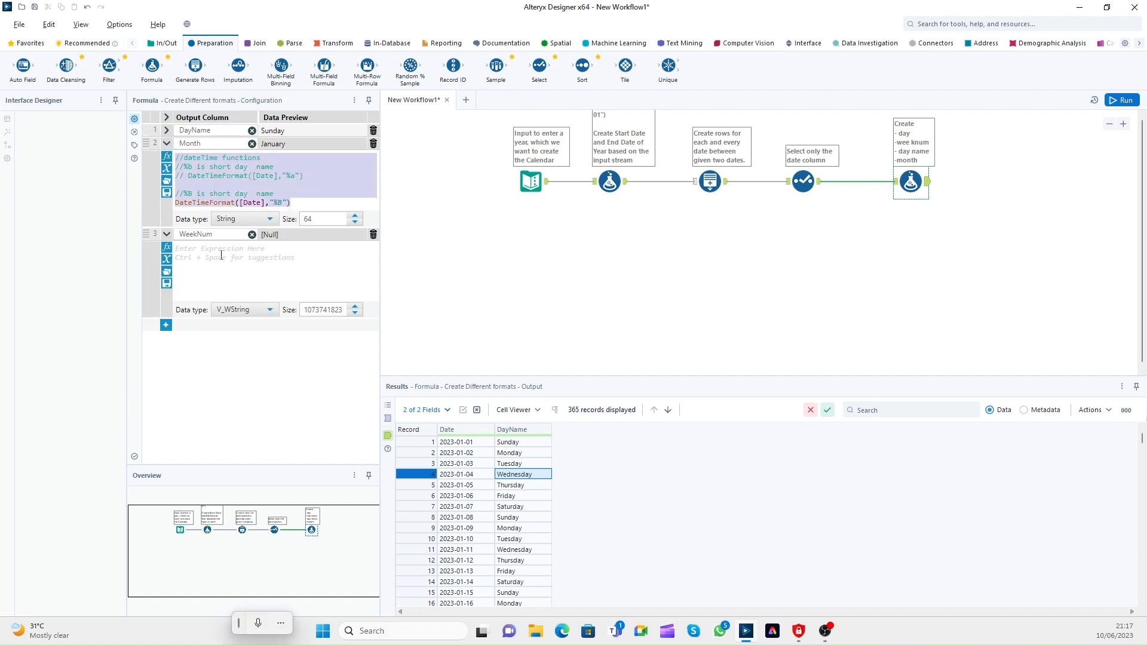
click(221, 255)
key(ctrl+v)
click(269, 310)
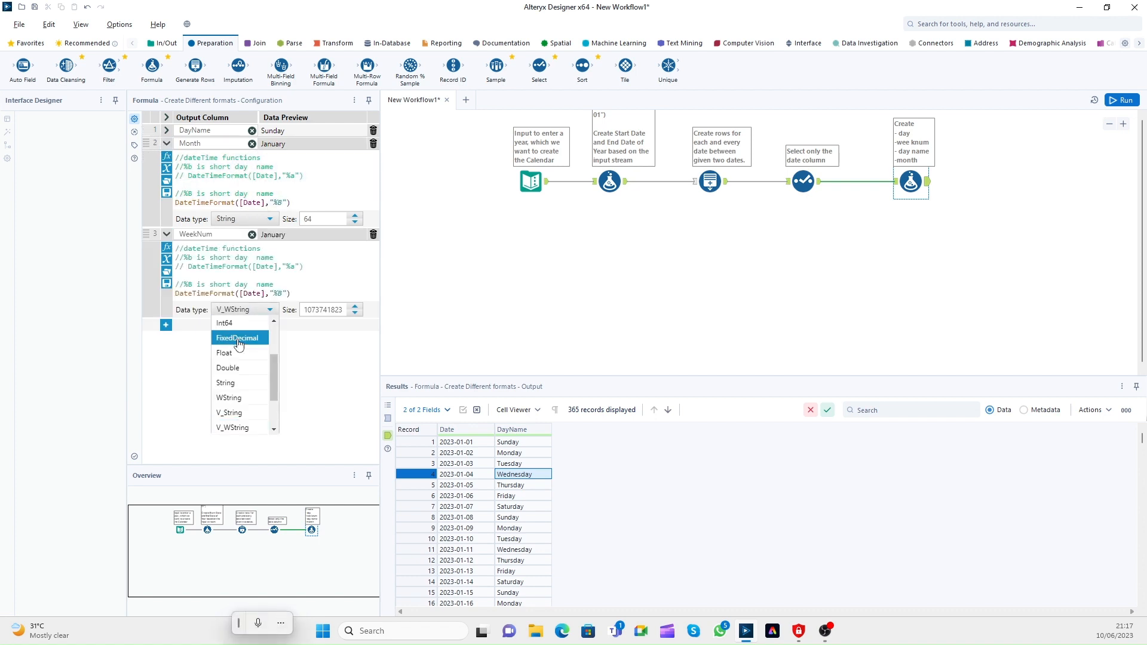
click(230, 382)
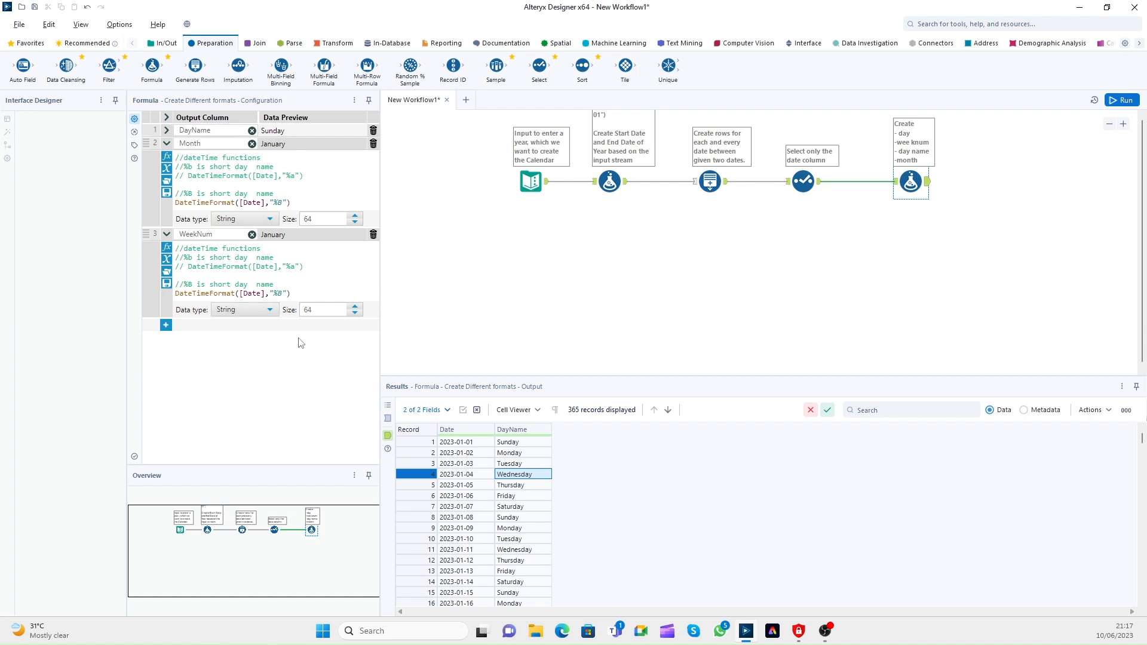
Step: Set the WeekNum column's active DateTimeFormat format to "%W" and review the DayName sequence for the first January dates
click(193, 285)
click(284, 293)
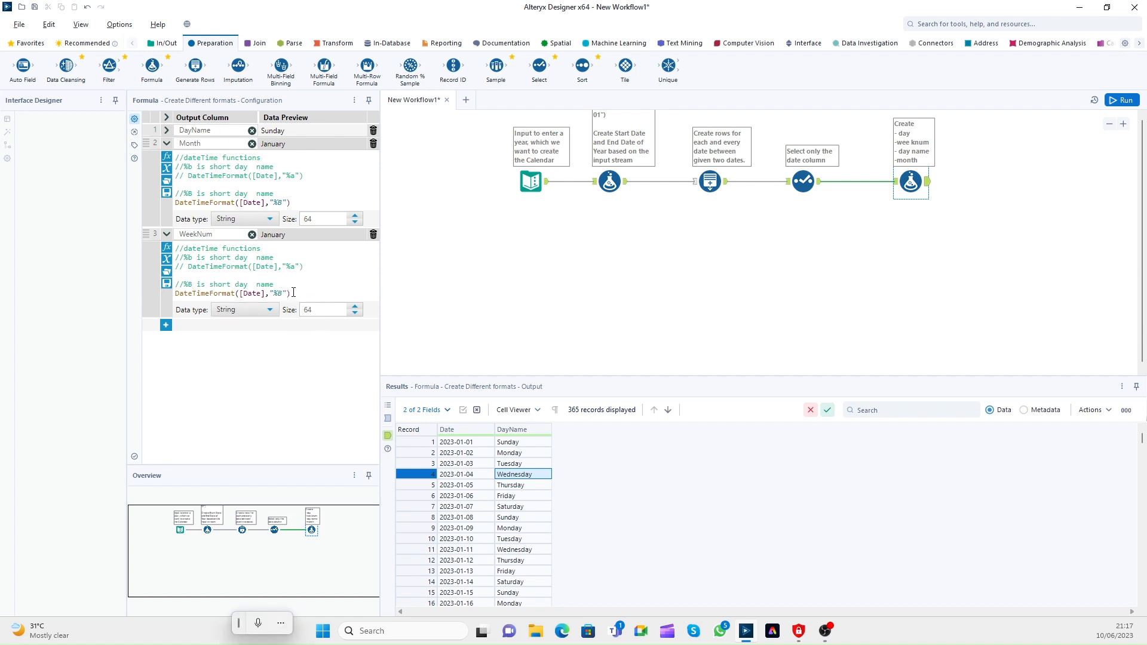
key(BackSpace)
text(w)
key(BackSpace)
text(A)
key(BackSpace)
text(W)
scroll(519, 451, down, 3)
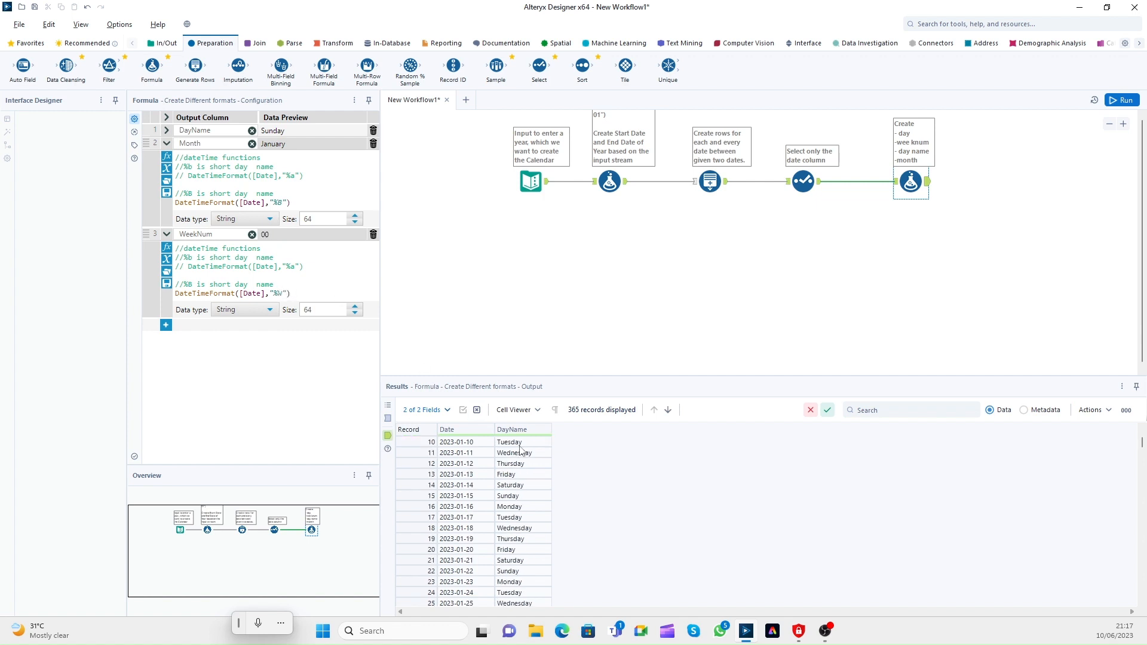
scroll(520, 451, up, 1)
drag(515, 443, 517, 486)
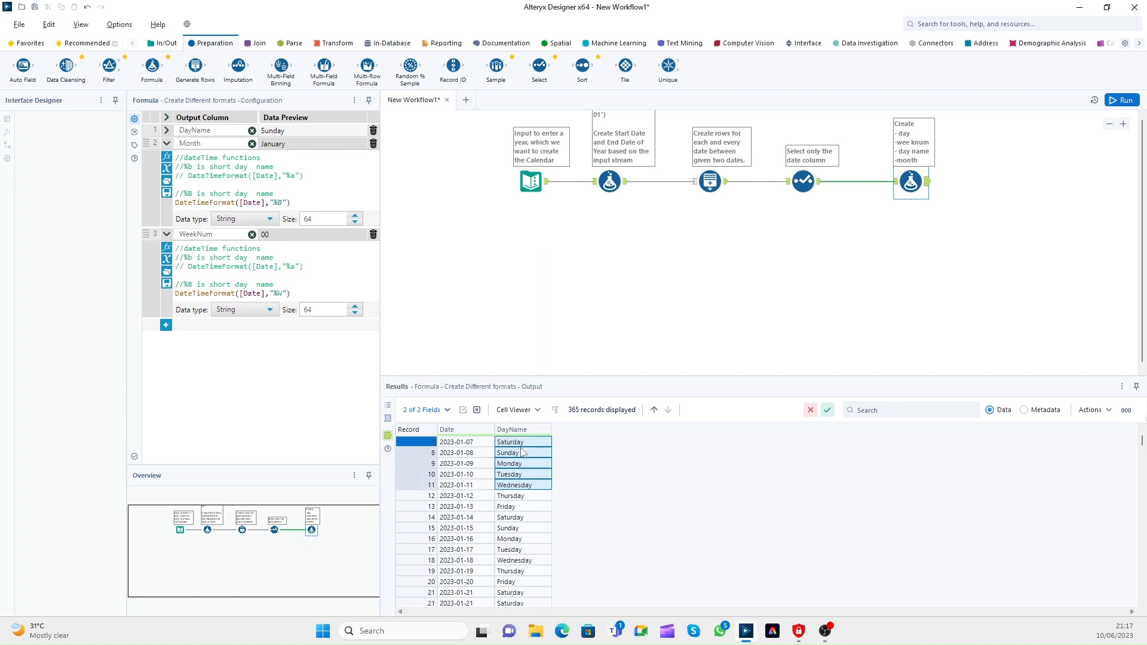
scroll(522, 457, up, 2)
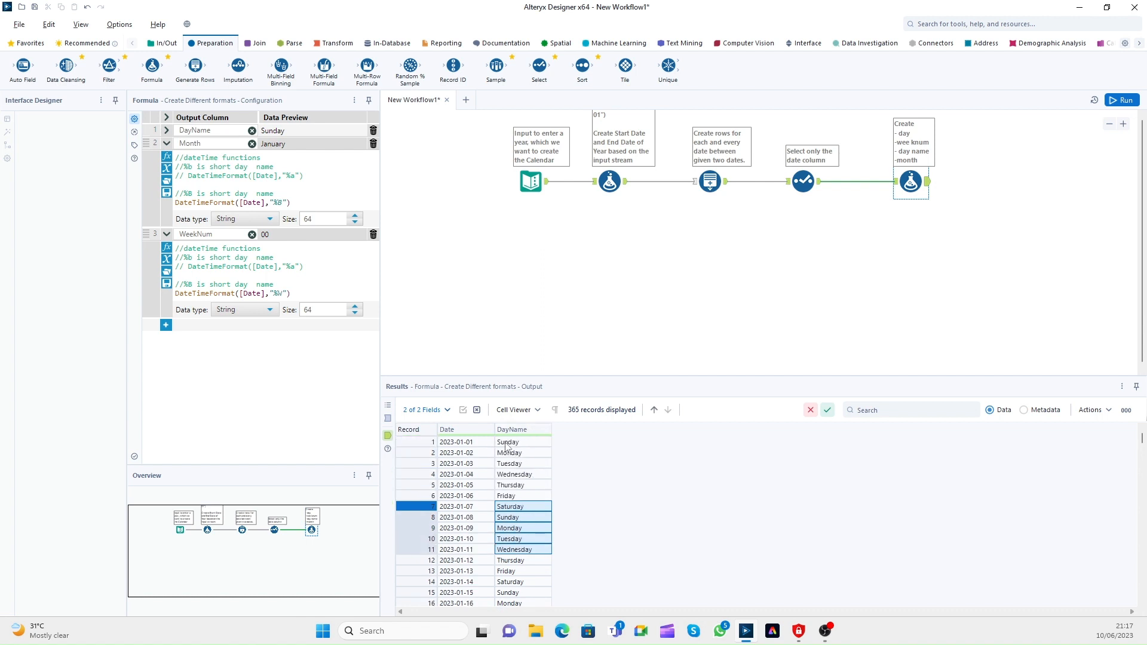
drag(508, 443, 508, 530)
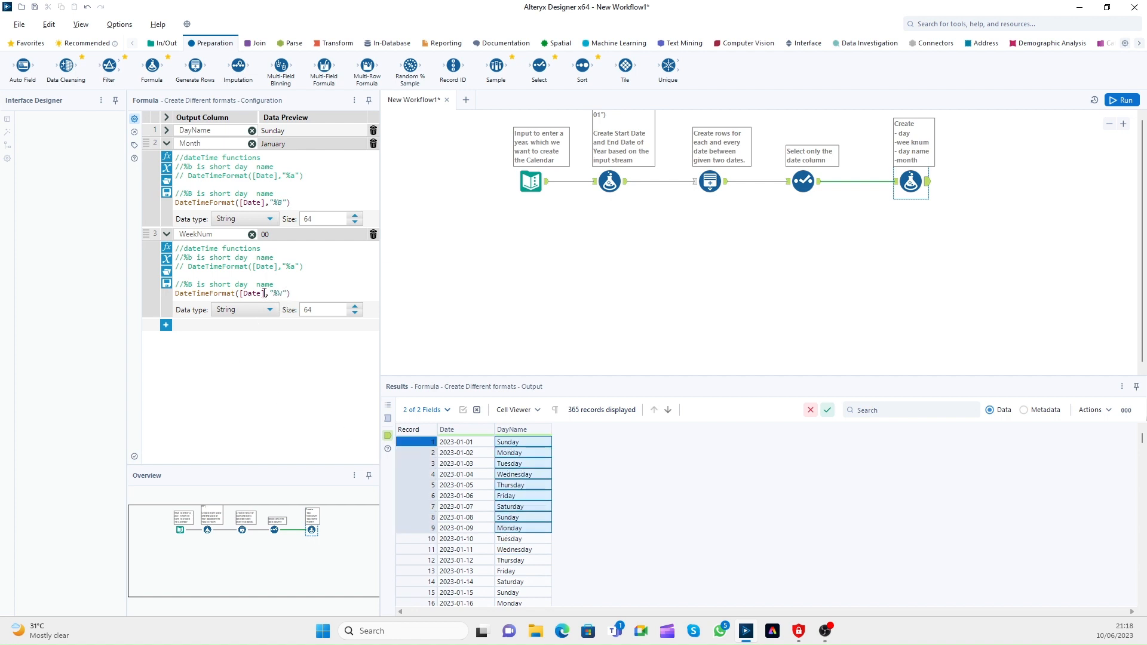
Step: Update the WeekNum comments to %W and the commented-out formula to "%w", and collapse the Month and WeekNum expressions
click(197, 258)
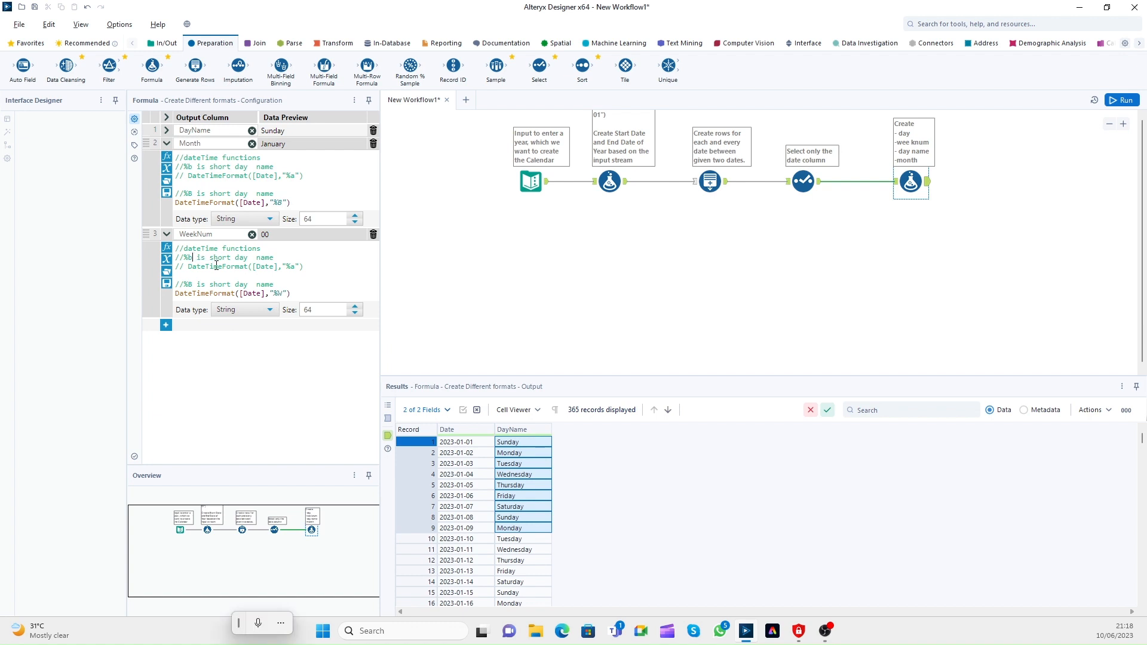
key(BackSpace)
text(W)
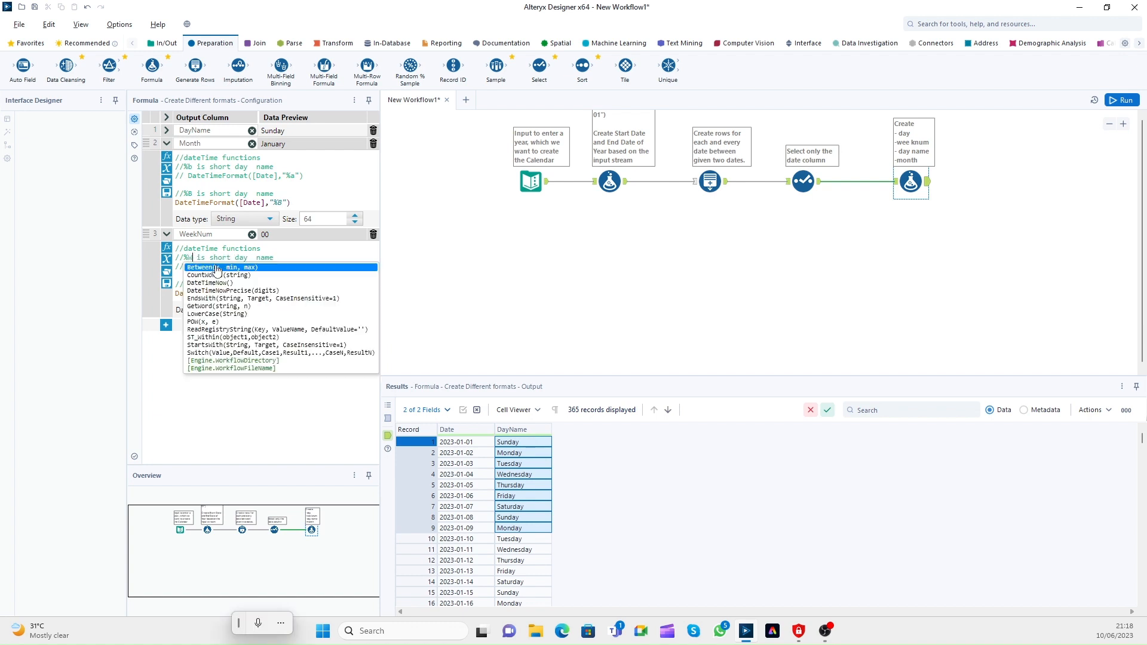
click(296, 266)
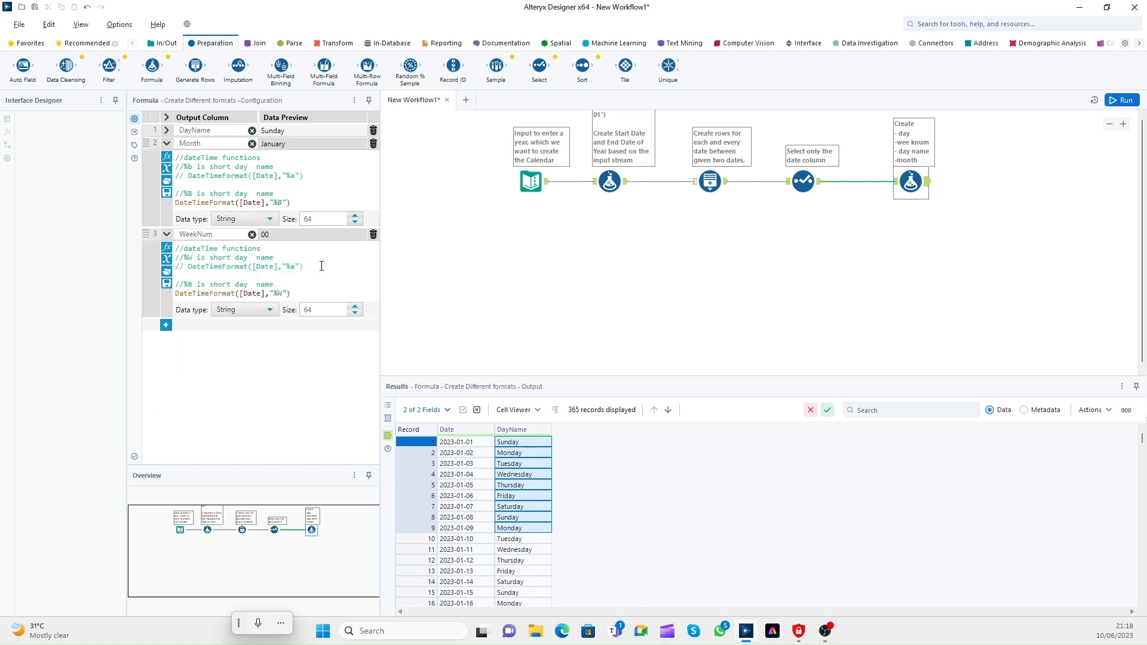
key(BackSpace)
text(w)
key(BackSpace)
text(W)
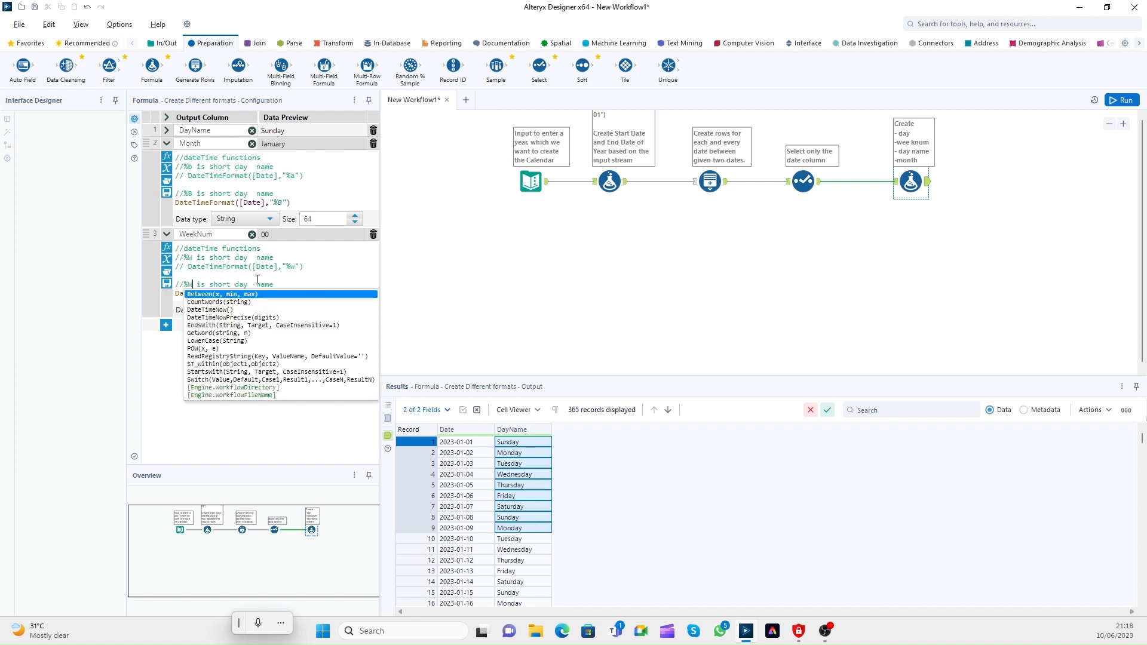
click(167, 144)
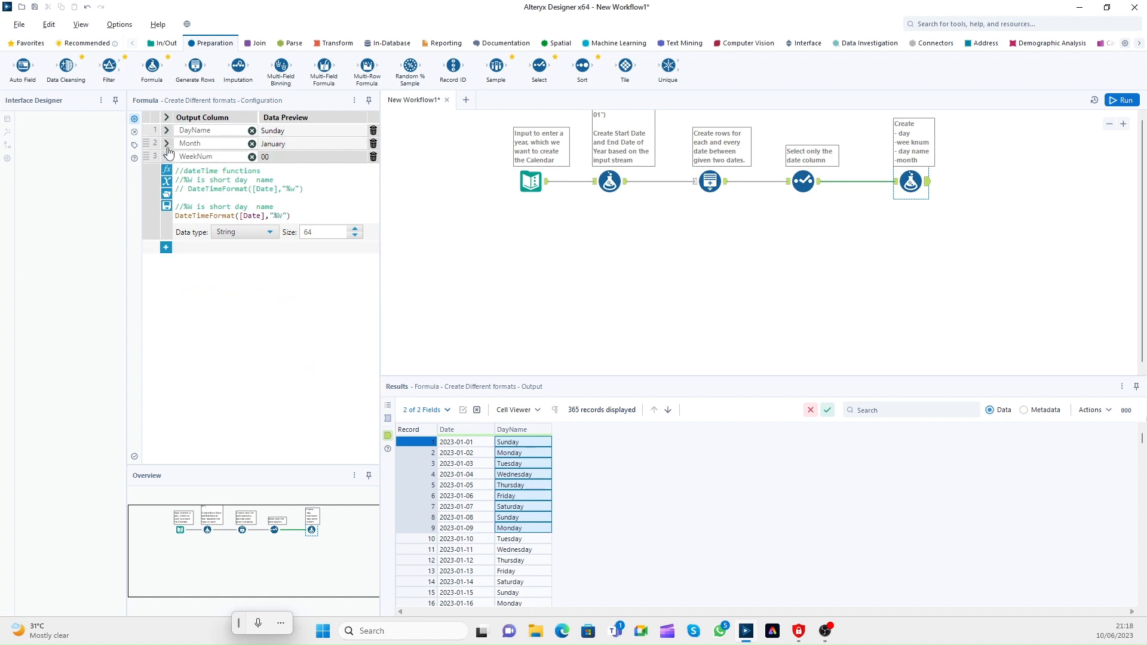
click(168, 158)
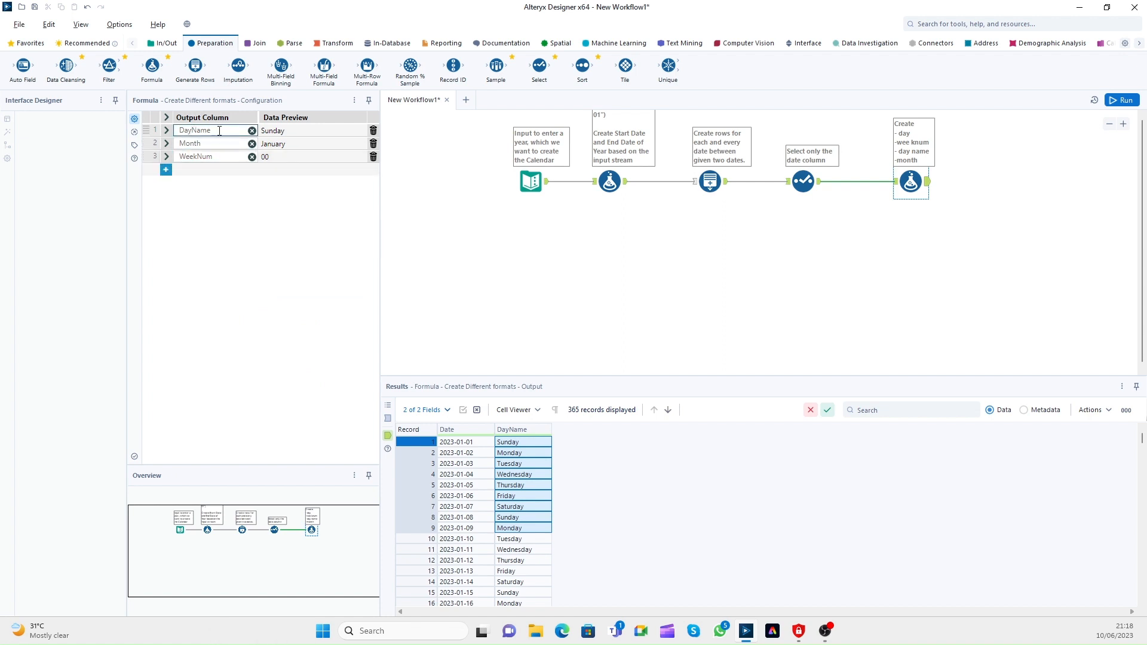
Step: Add a fourth output column named DayNum with the String data type
click(166, 171)
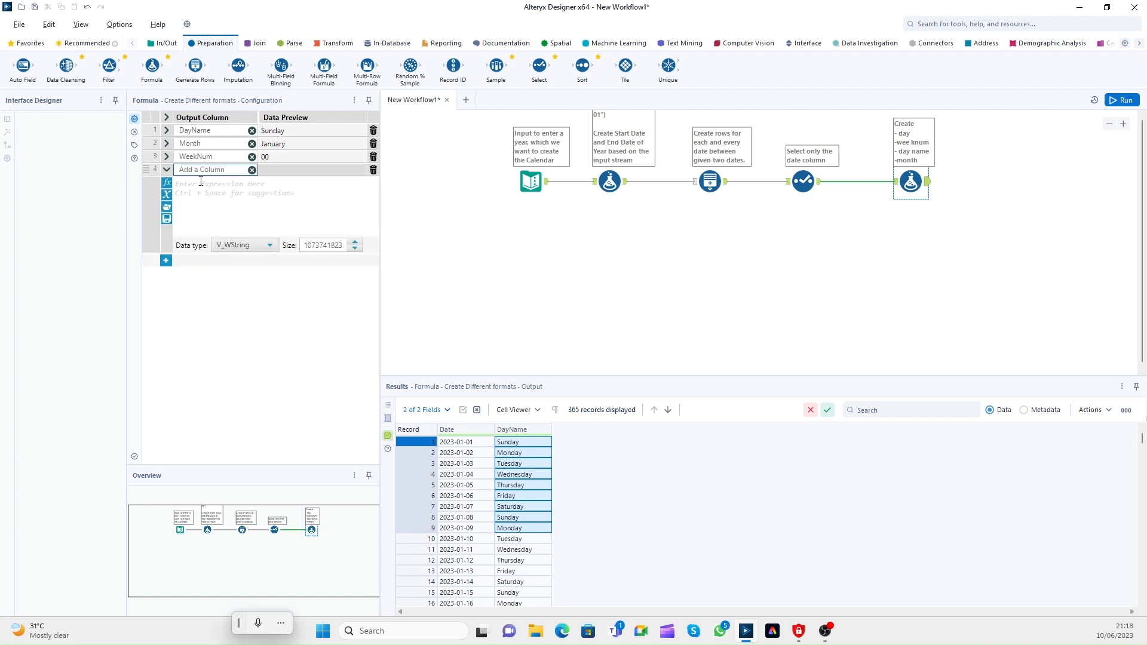
text(DayNum)
click(239, 245)
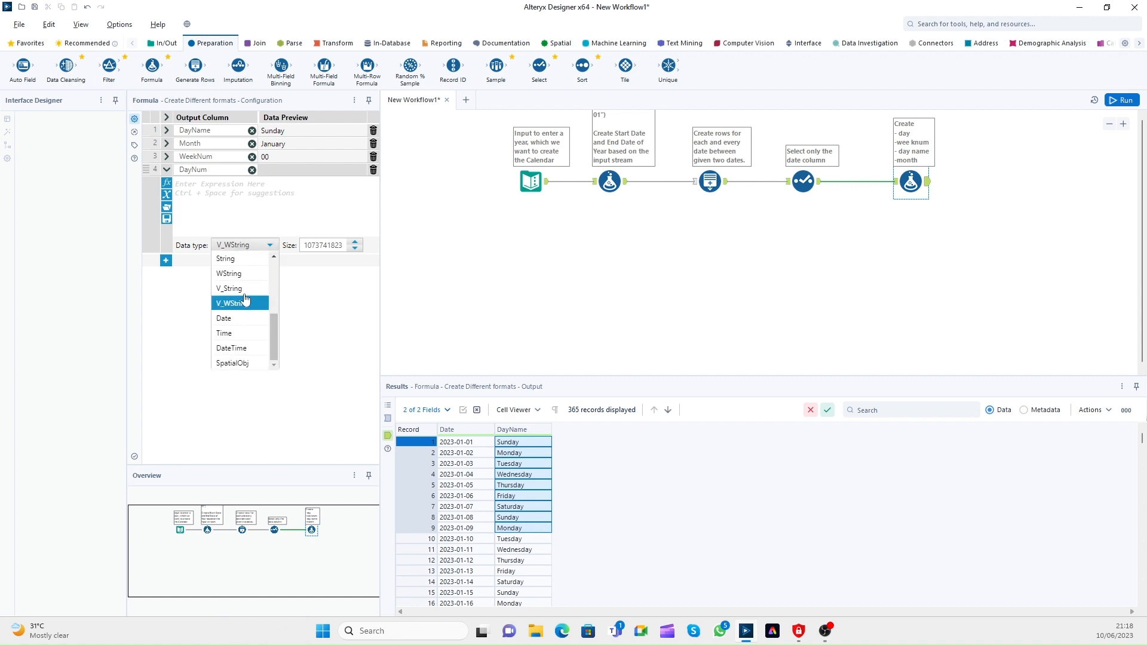
click(239, 259)
click(238, 213)
text(dat)
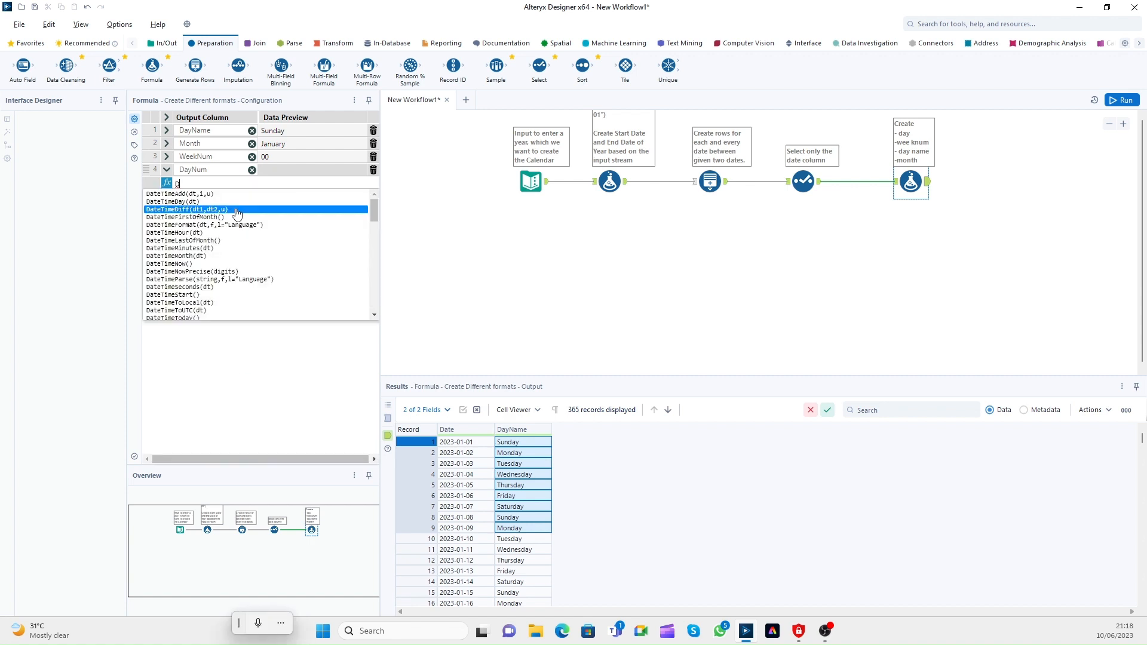
key(BackSpace)
key(BackSpace)
key(BackSpace)
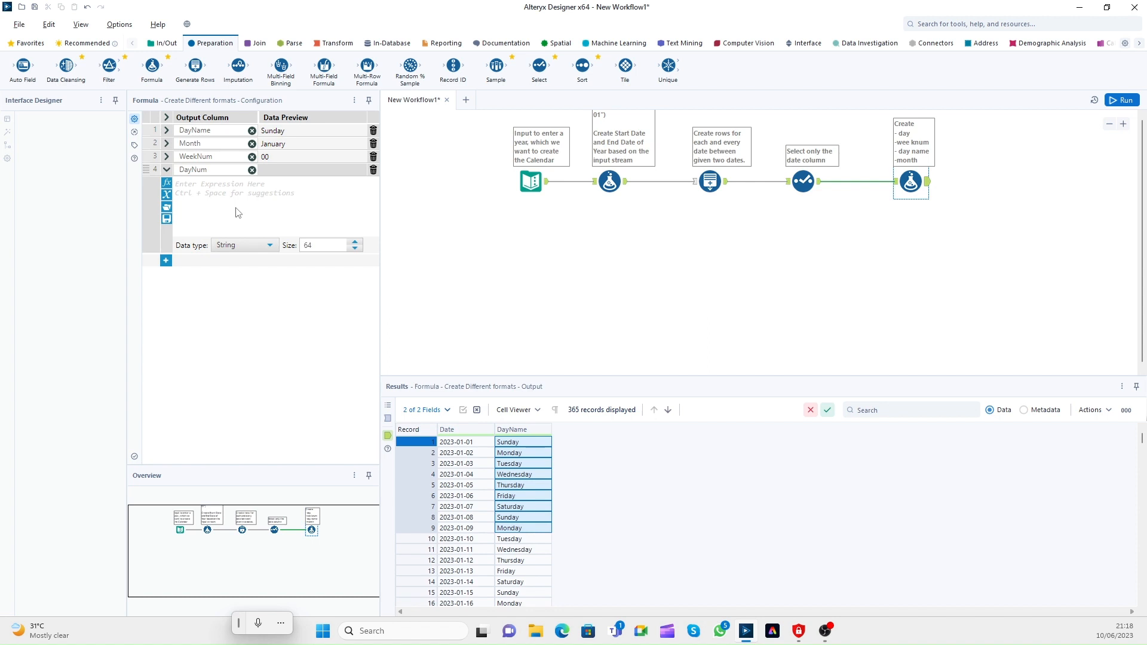
Step: Copy the whole WeekNum expression into the DayNum column
click(167, 156)
drag(304, 214, 142, 159)
key(ctrl+c)
click(218, 265)
key(ctrl+v)
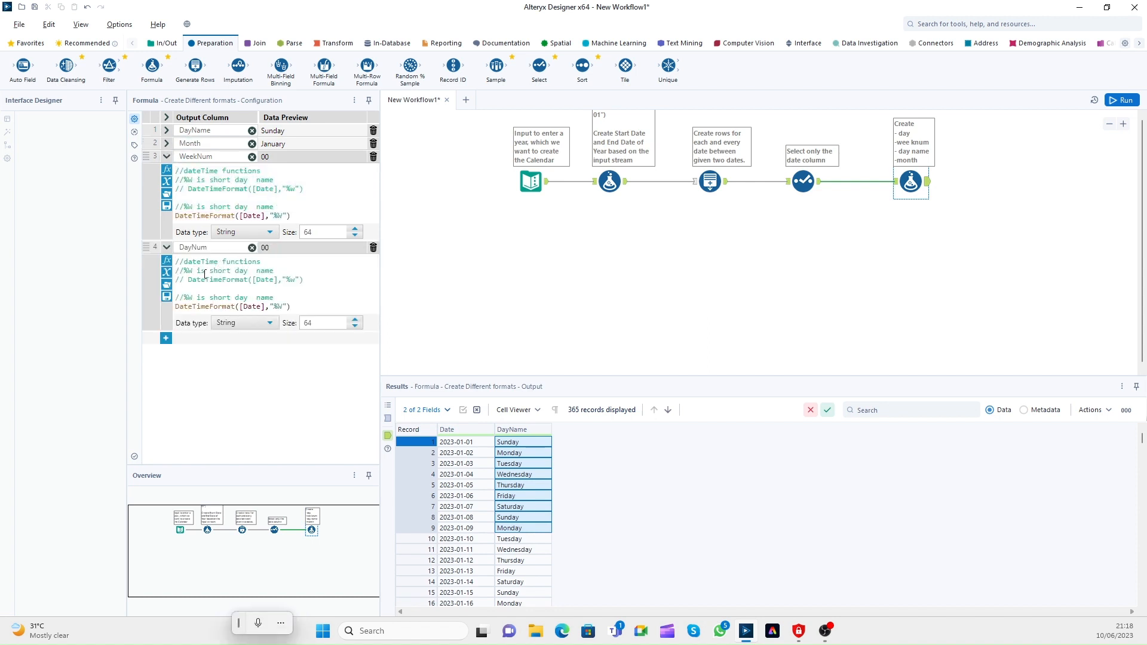
Step: Change the format code in the DayNum expression's first description comment to %u
click(194, 270)
key(BackSpace)
text(U)
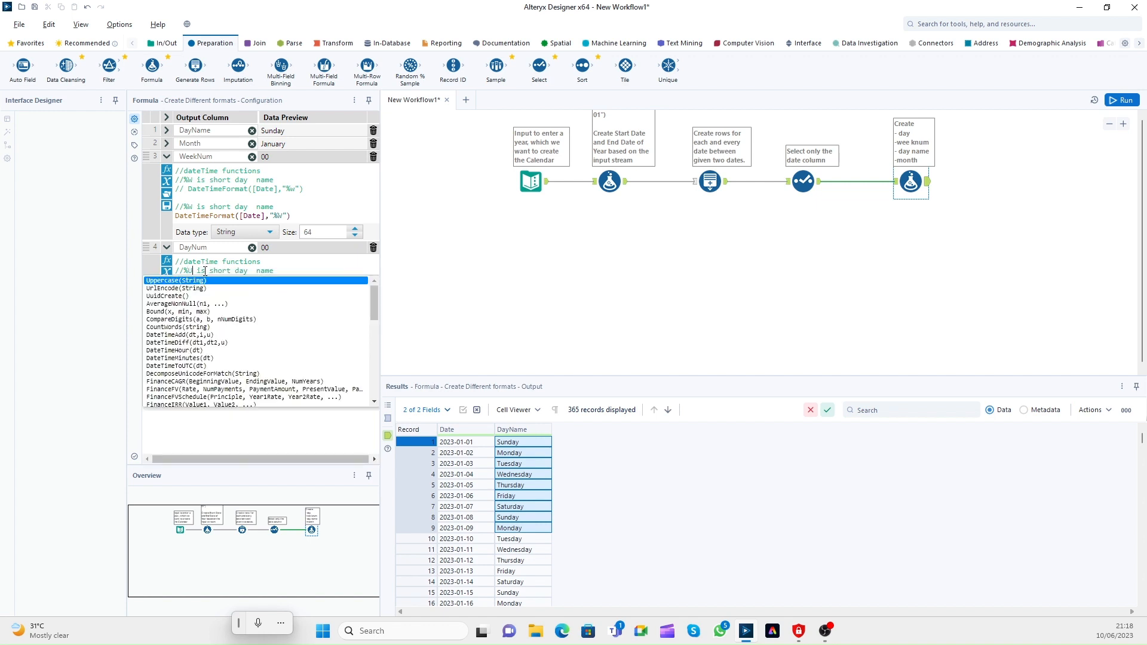
key(BackSpace)
text(u)
click(206, 272)
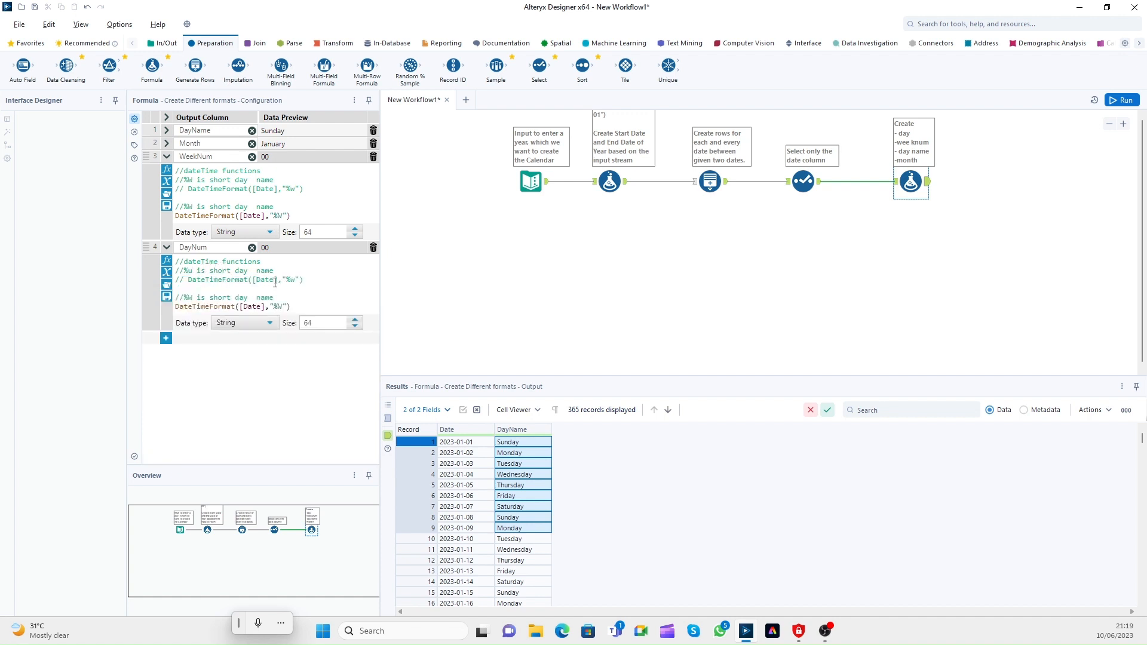
Step: Set the commented-out DayNum formula's format to "%u", and the active formula and its comment to "%U"
click(296, 279)
key(BackSpace)
text(u)
key(BackSpace)
text(U)
click(531, 443)
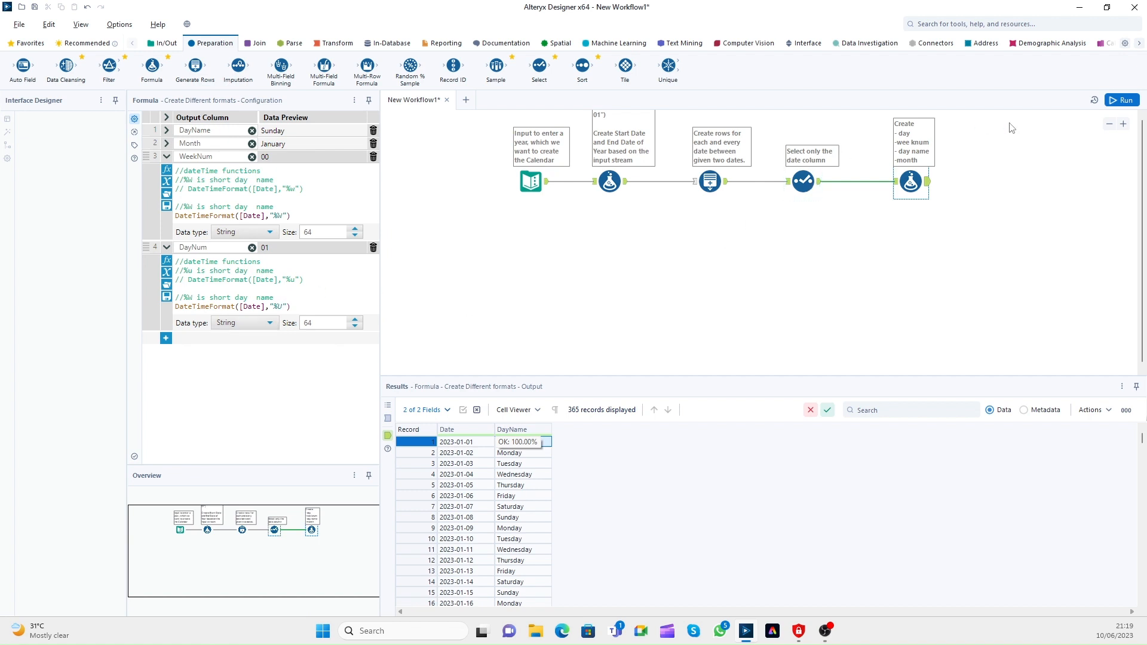
Step: Run the workflow and check the DayNum values in the Formula tool's output
click(1118, 101)
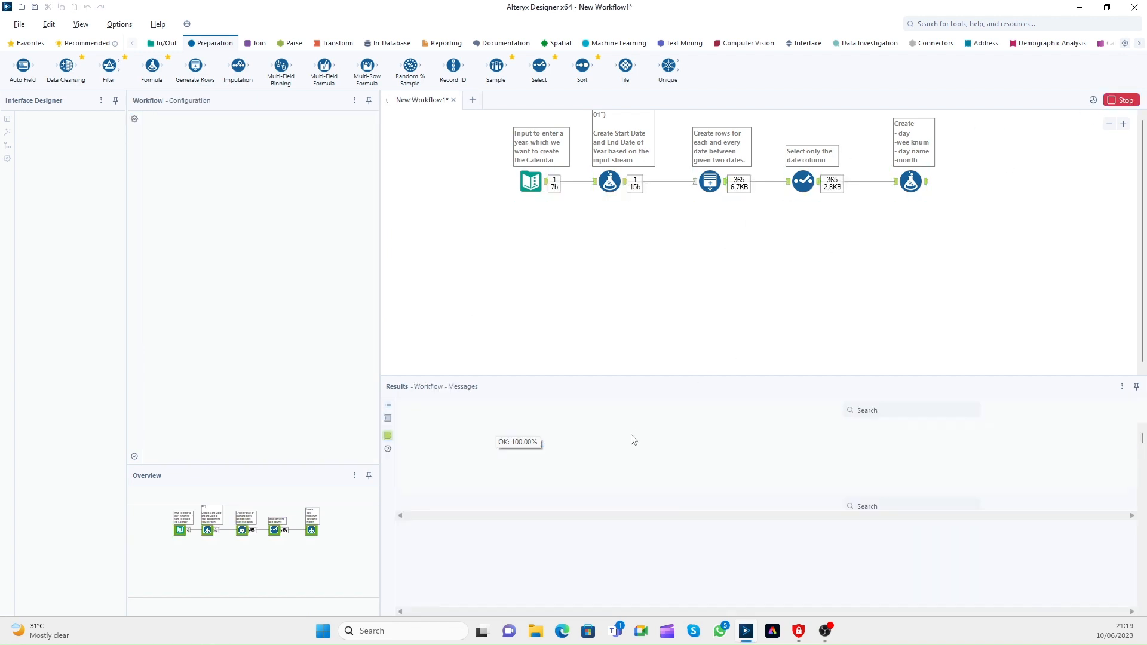
scroll(657, 478, down, 3)
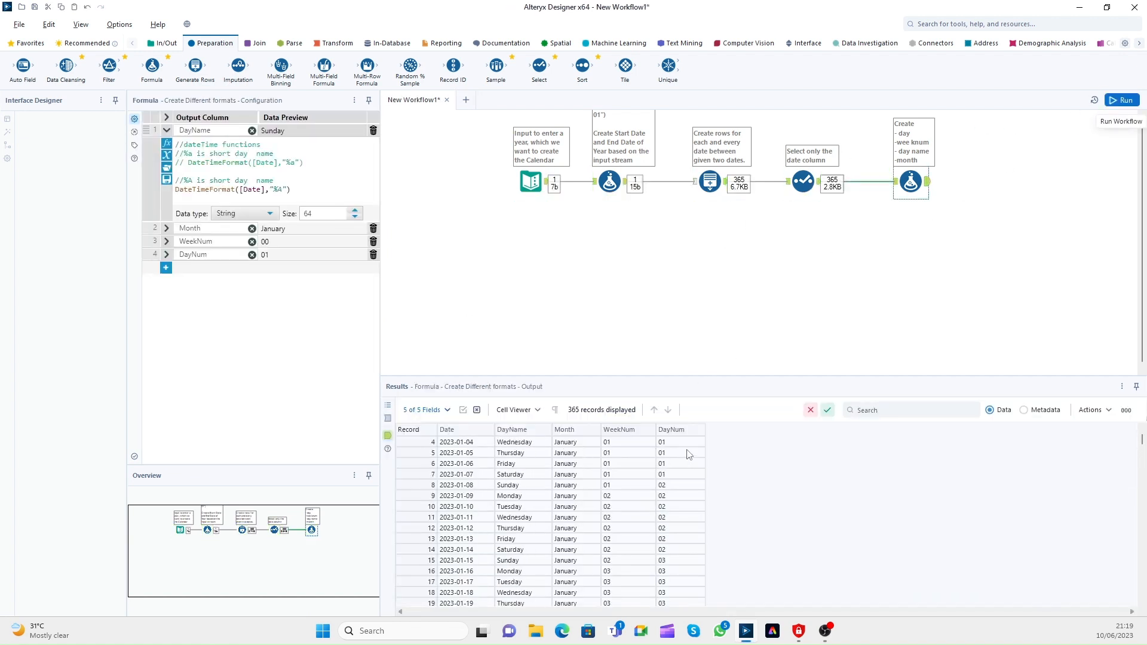
scroll(688, 451, up, 1)
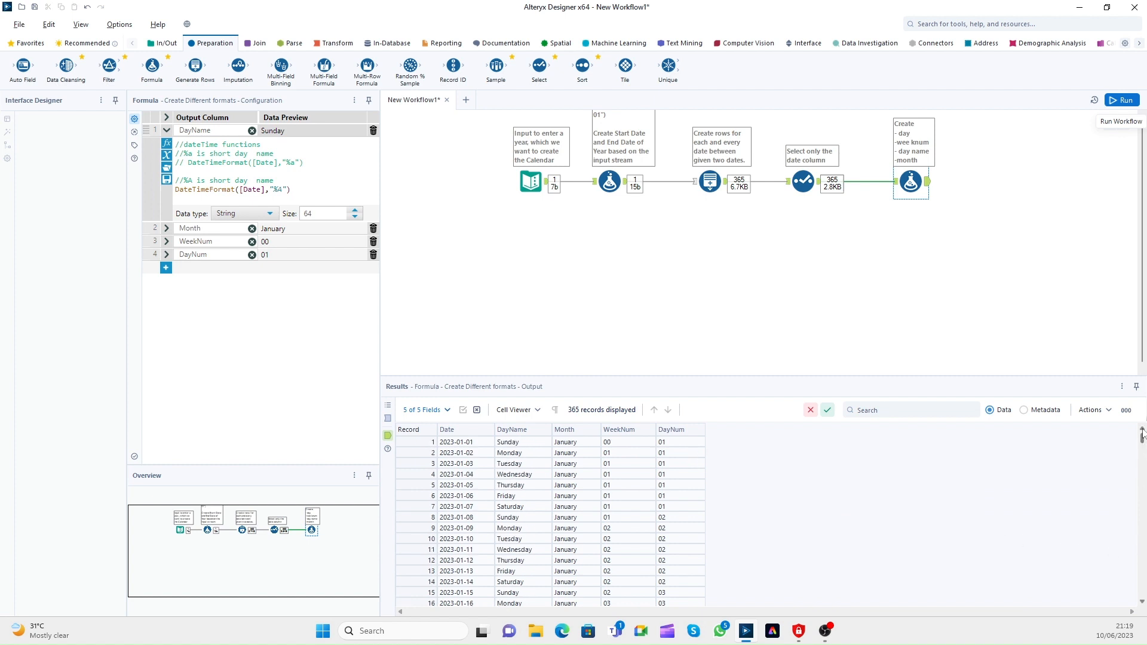
click(685, 444)
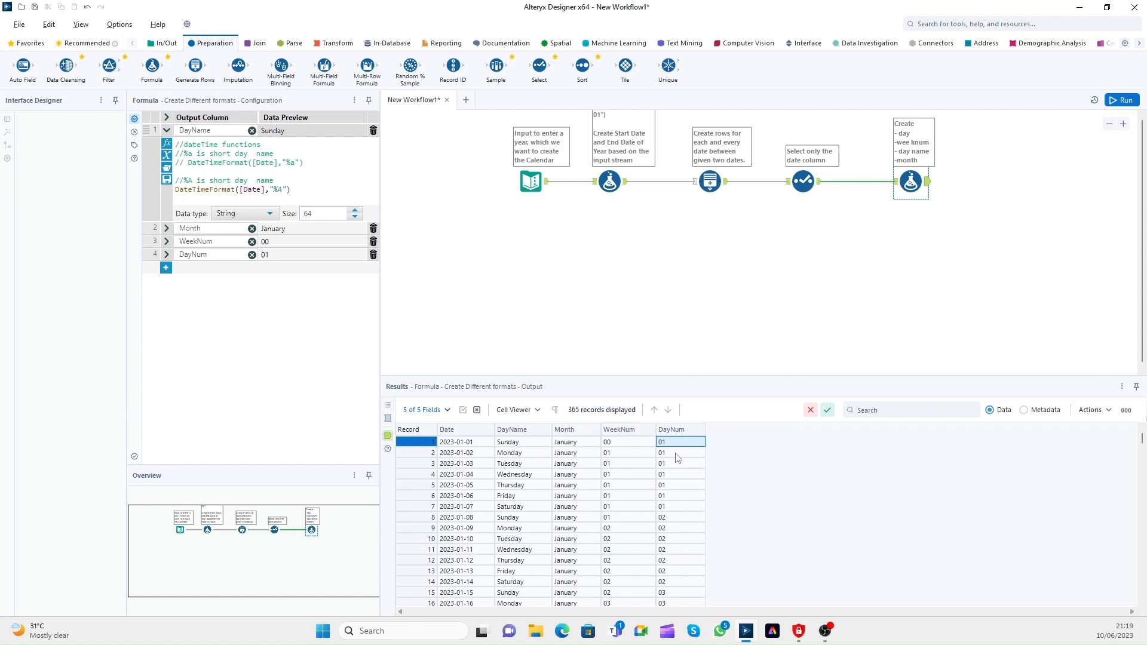
Step: Change the format code in DayNum's active DateTimeFormat formula to "%u" and rerun the workflow
click(167, 254)
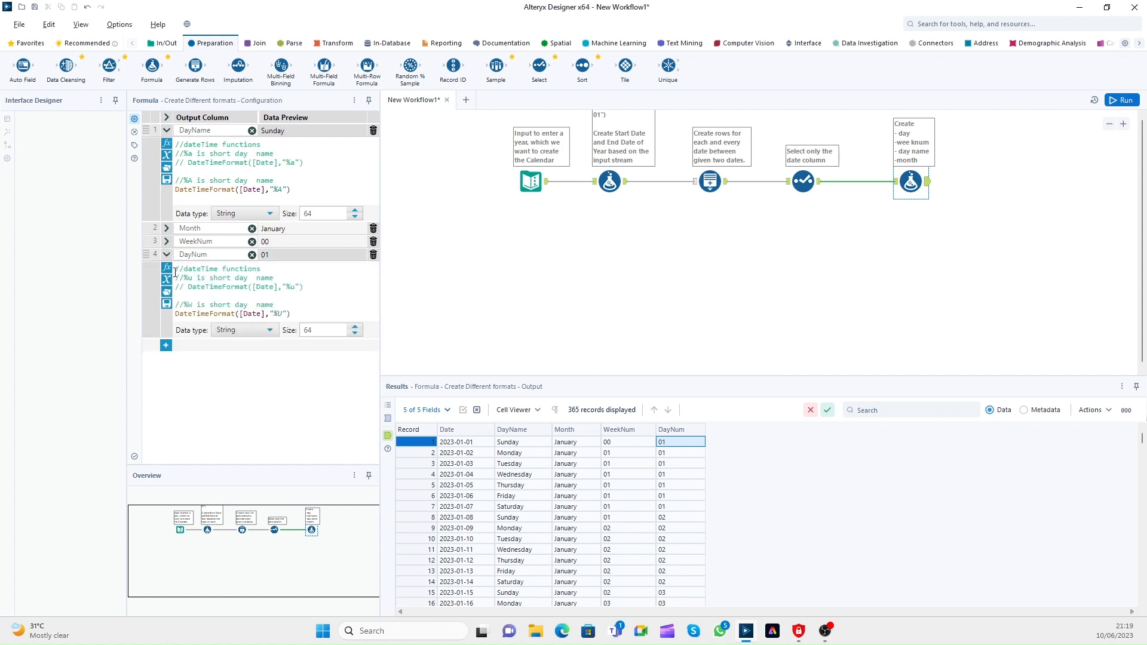
click(280, 312)
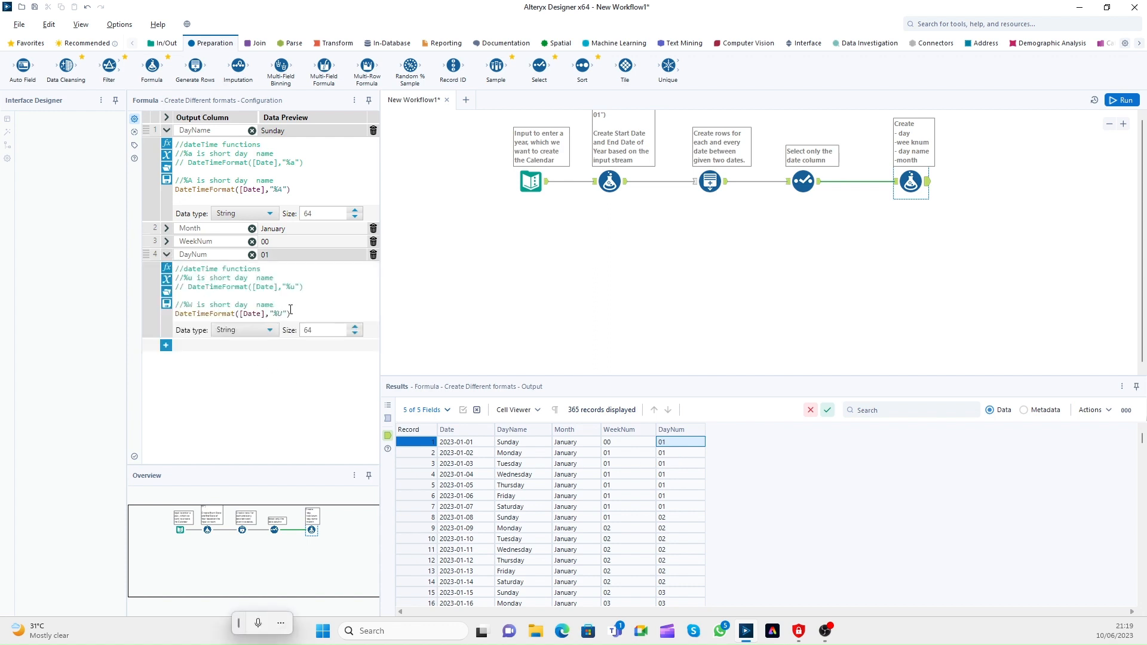
key(BackSpace)
text(u)
click(1123, 100)
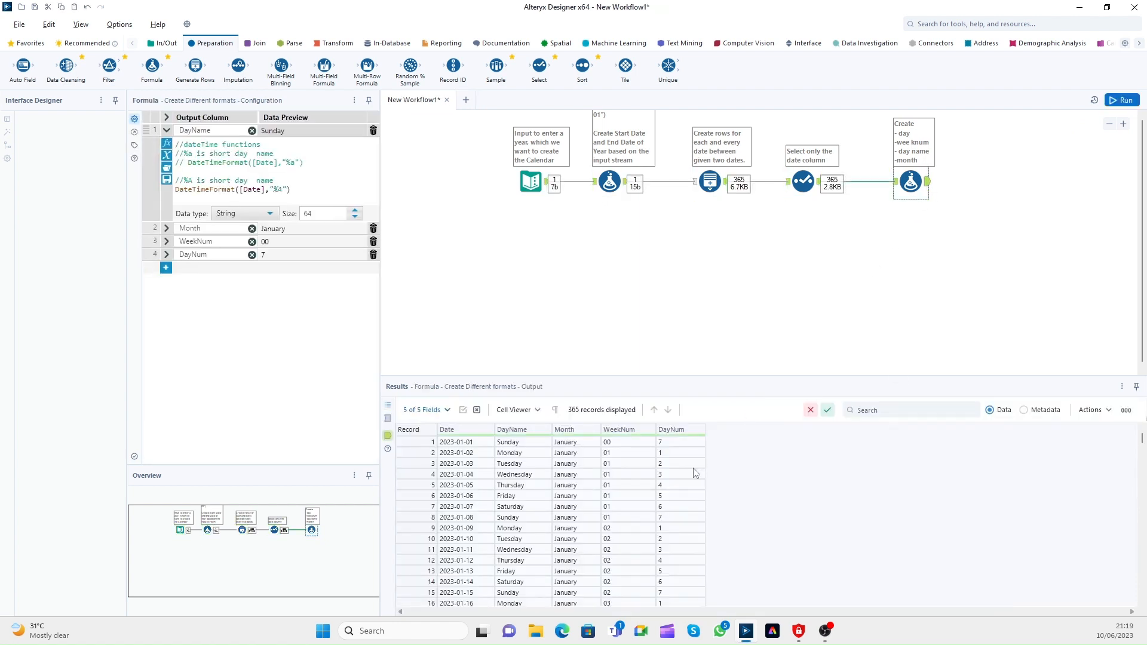
Step: Check the rerun DayNum values against the dates and day names in the output
drag(685, 457, 676, 543)
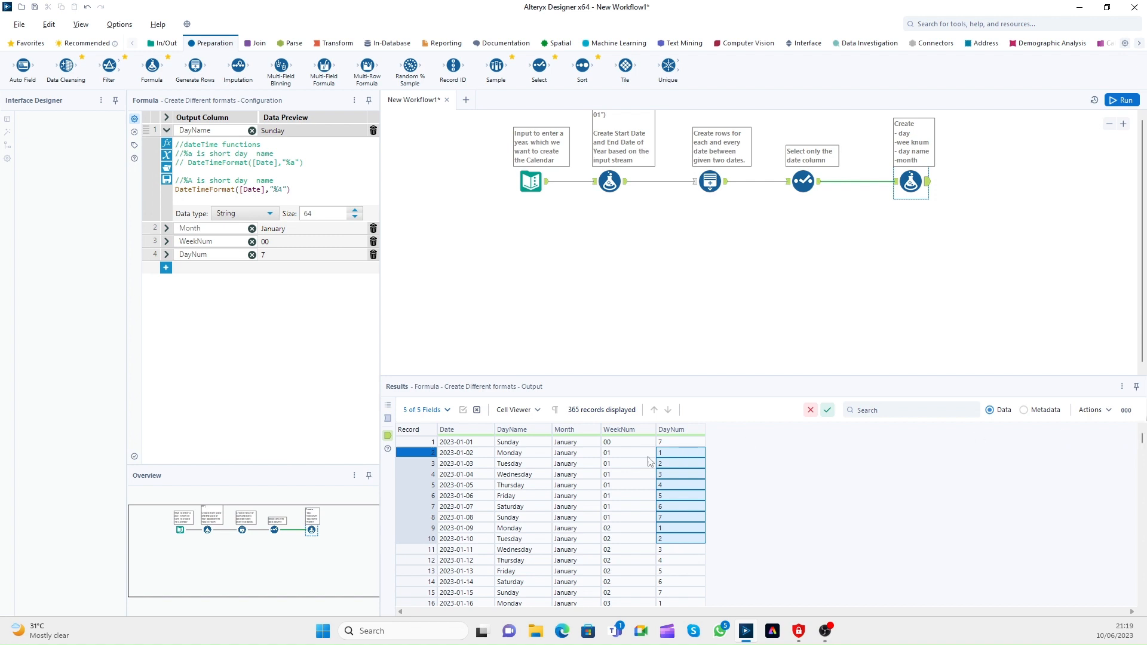
click(676, 506)
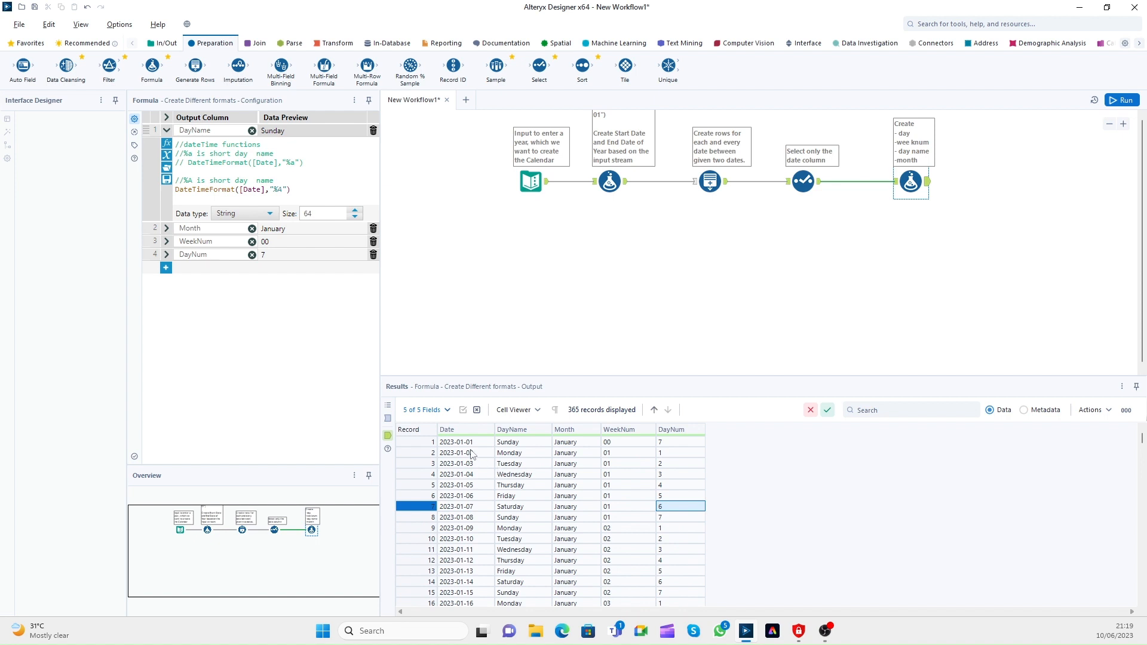
drag(471, 454, 666, 573)
click(667, 572)
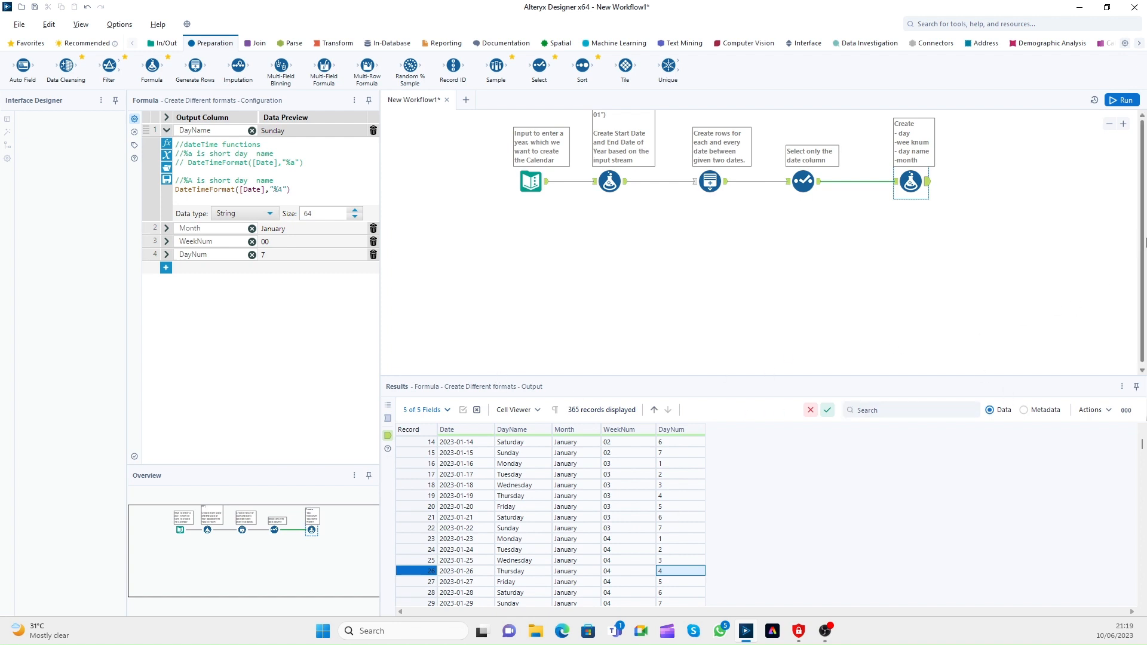
Step: Move the whole tool chain left on the canvas to make room after the last Formula tool, and reopen that tool's output
drag(496, 215, 968, 145)
drag(909, 182, 801, 204)
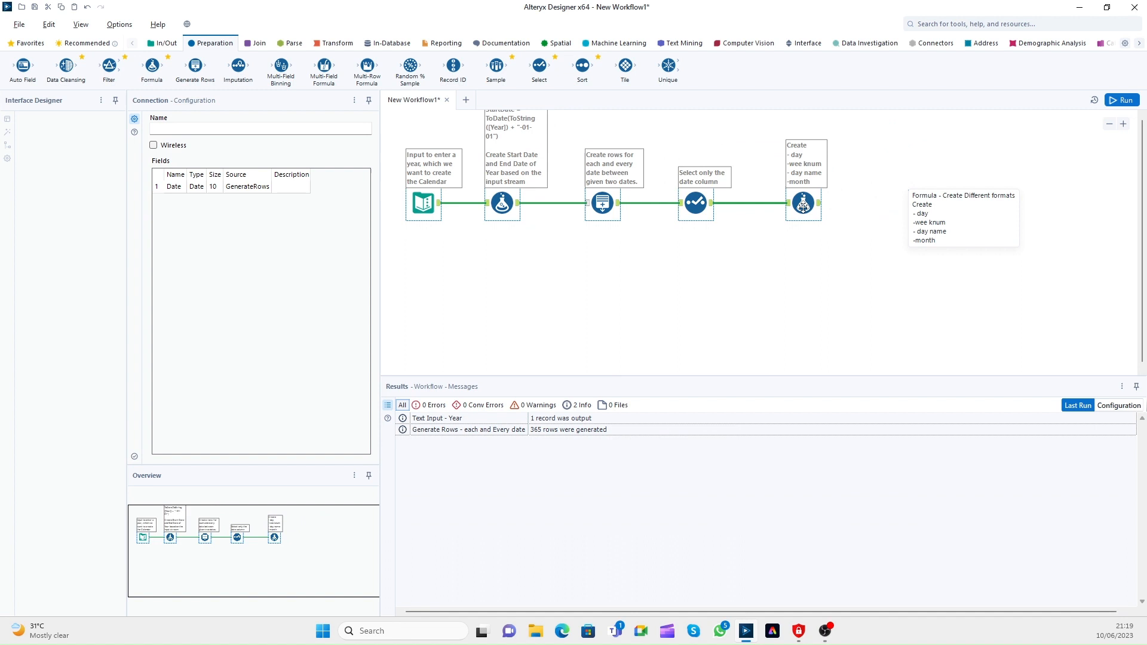
click(822, 269)
click(819, 213)
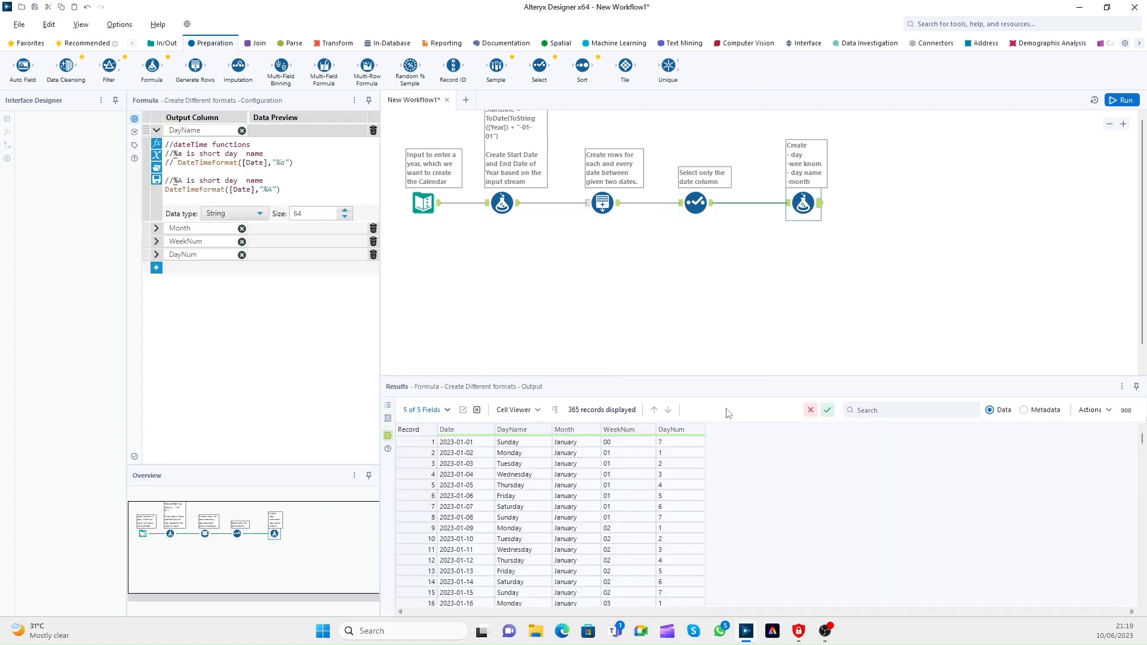
Step: Look through the output rows, examining the Month column
click(533, 476)
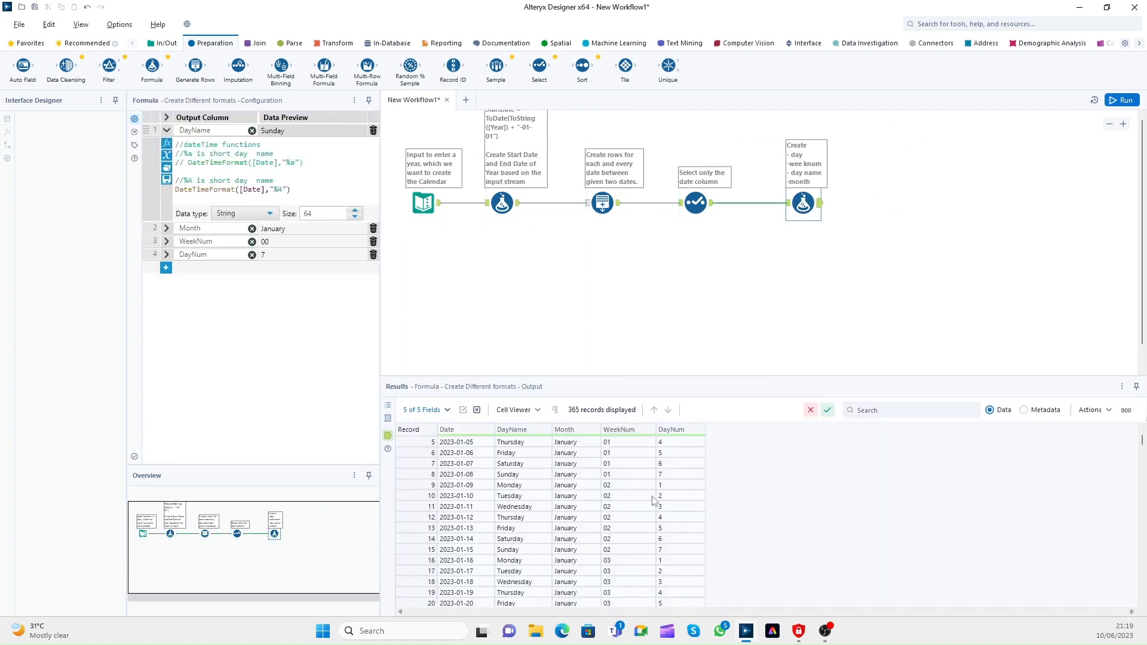
scroll(632, 487, down, 1)
drag(594, 466, 592, 593)
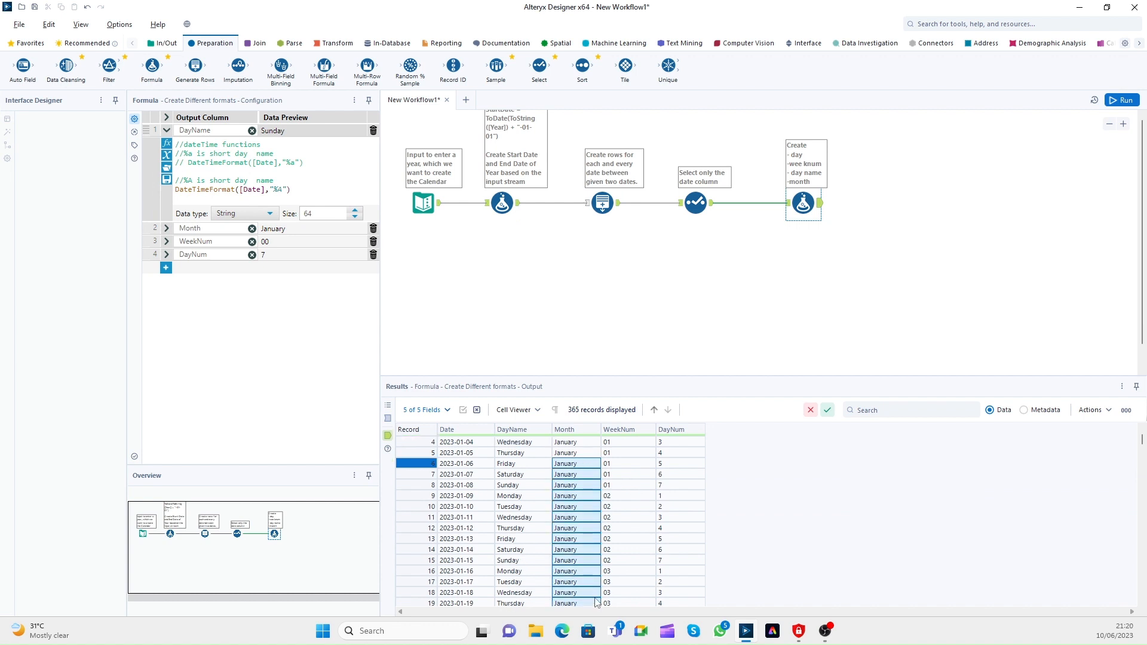
mouse_move(1142, 445)
mouse_down()
mouse_move(1142, 528)
mouse_move(1142, 433)
mouse_up()
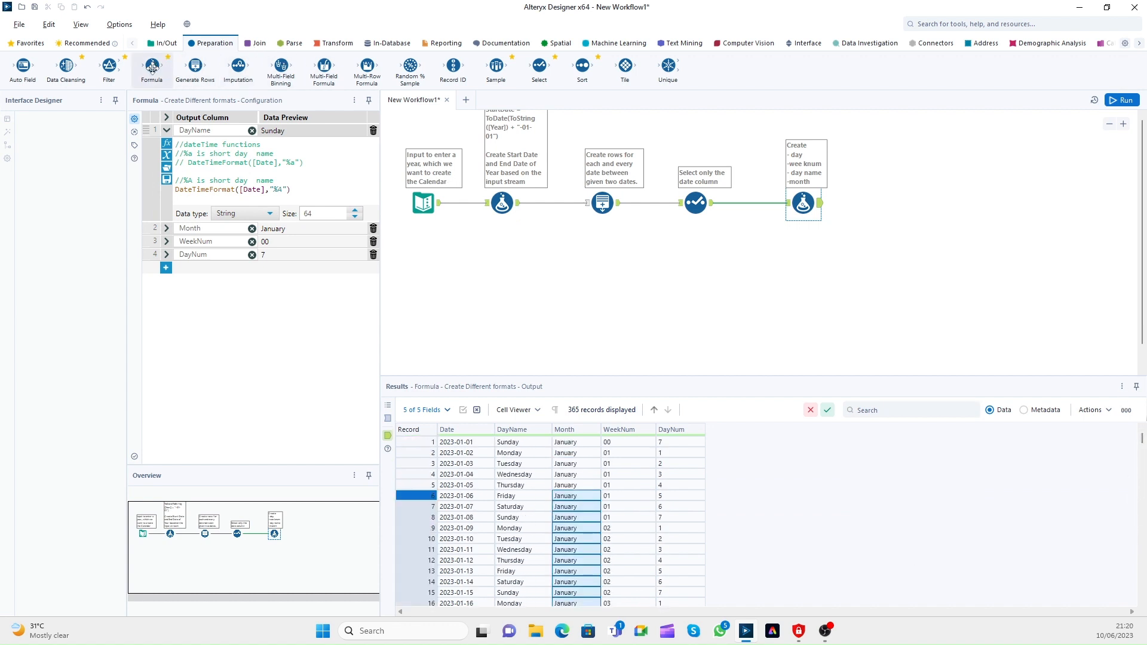
Step: Add a Filter tool after the last Formula tool with the basic condition Month Equals January
drag(109, 65, 897, 203)
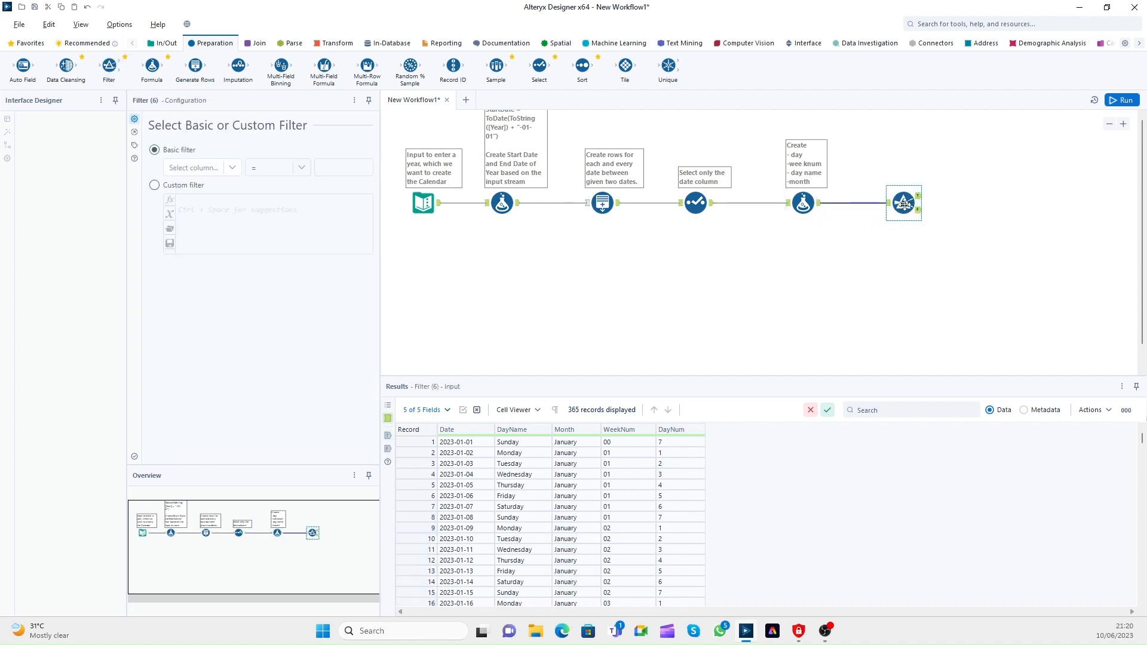
click(231, 168)
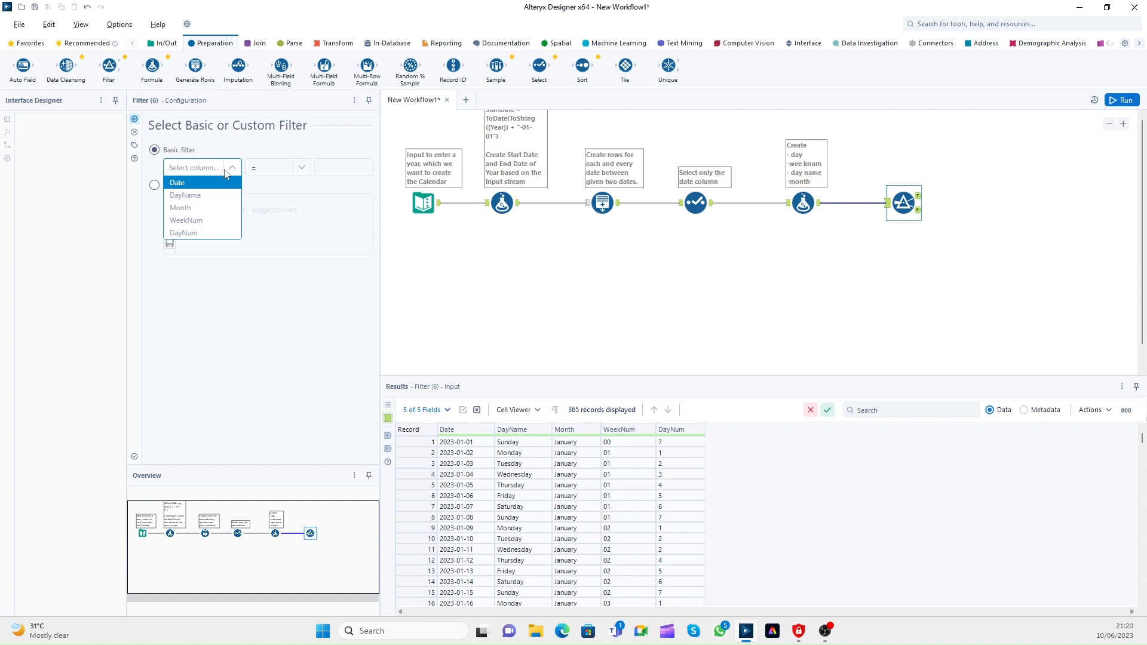
click(212, 208)
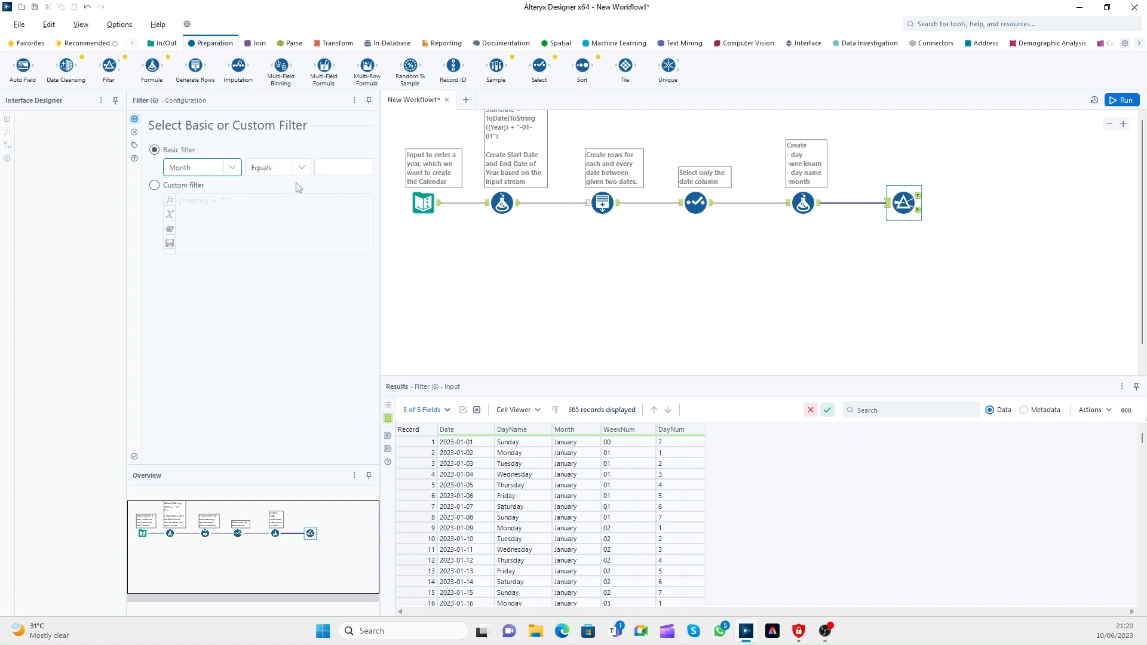
click(334, 170)
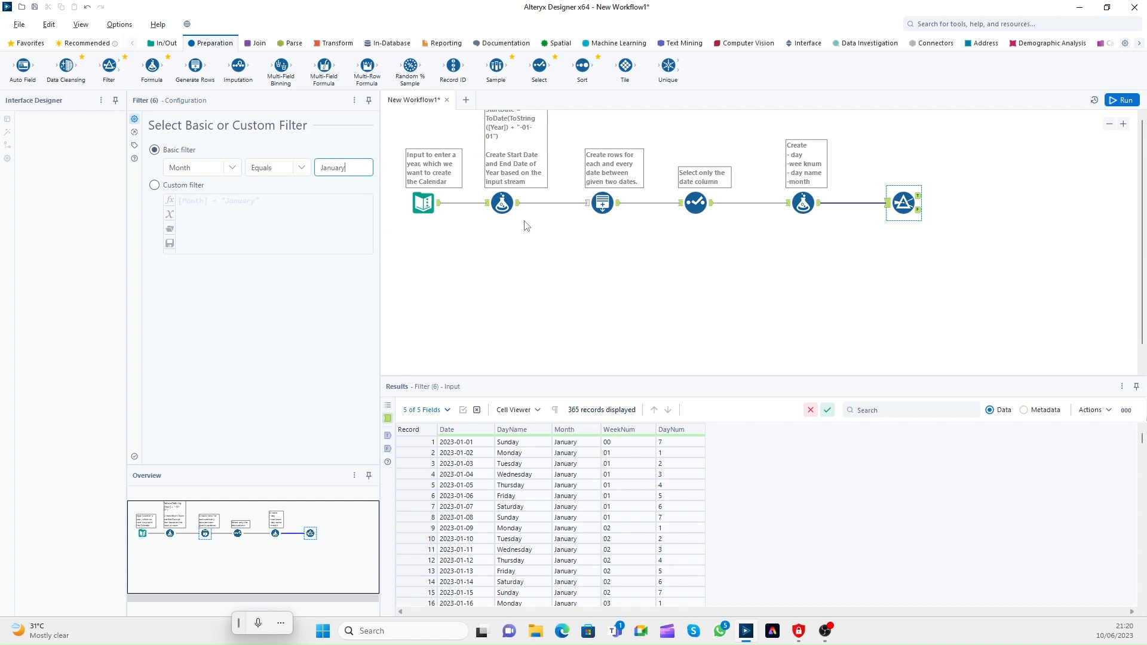
Step: Run the workflow and inspect the January filter's True and False outputs
click(1123, 100)
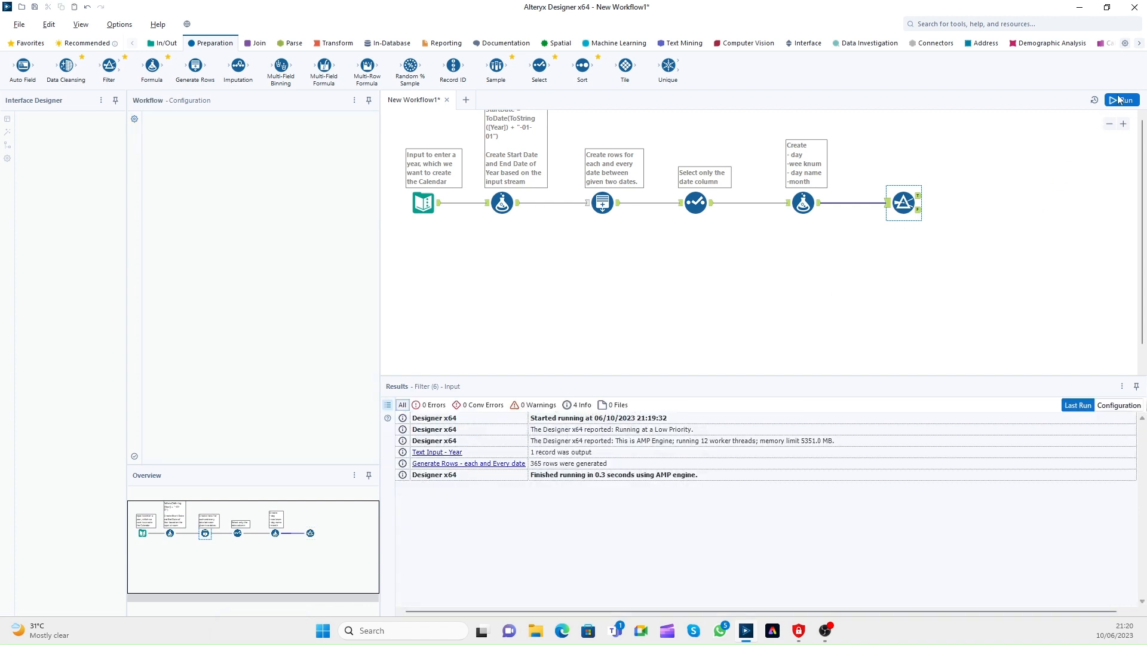
click(925, 211)
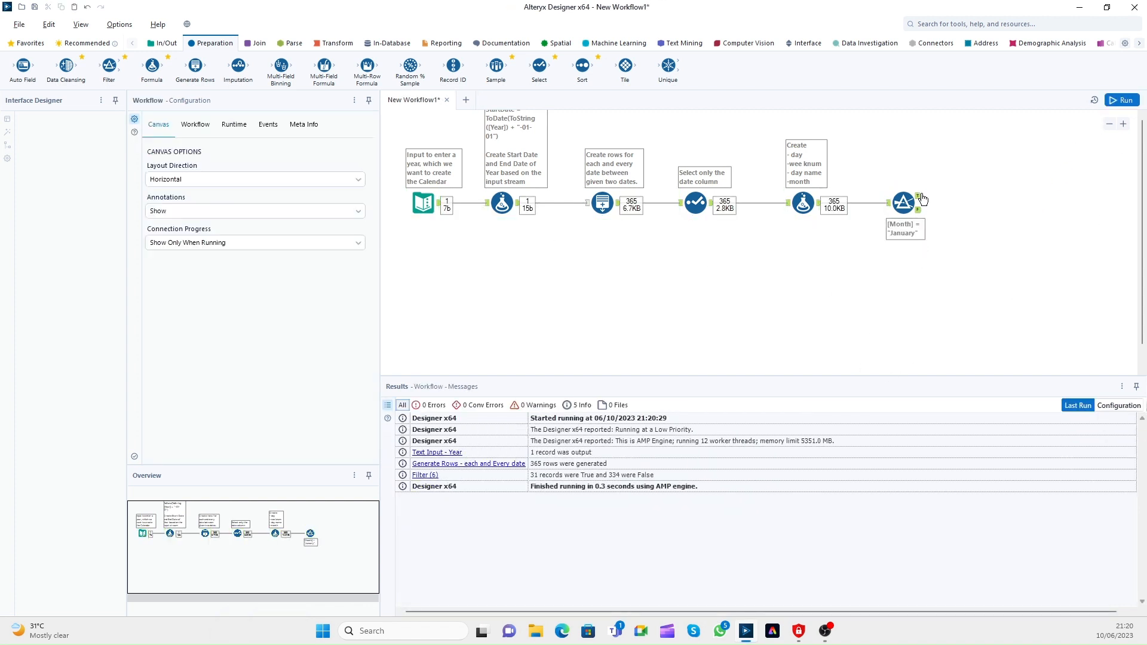
click(919, 196)
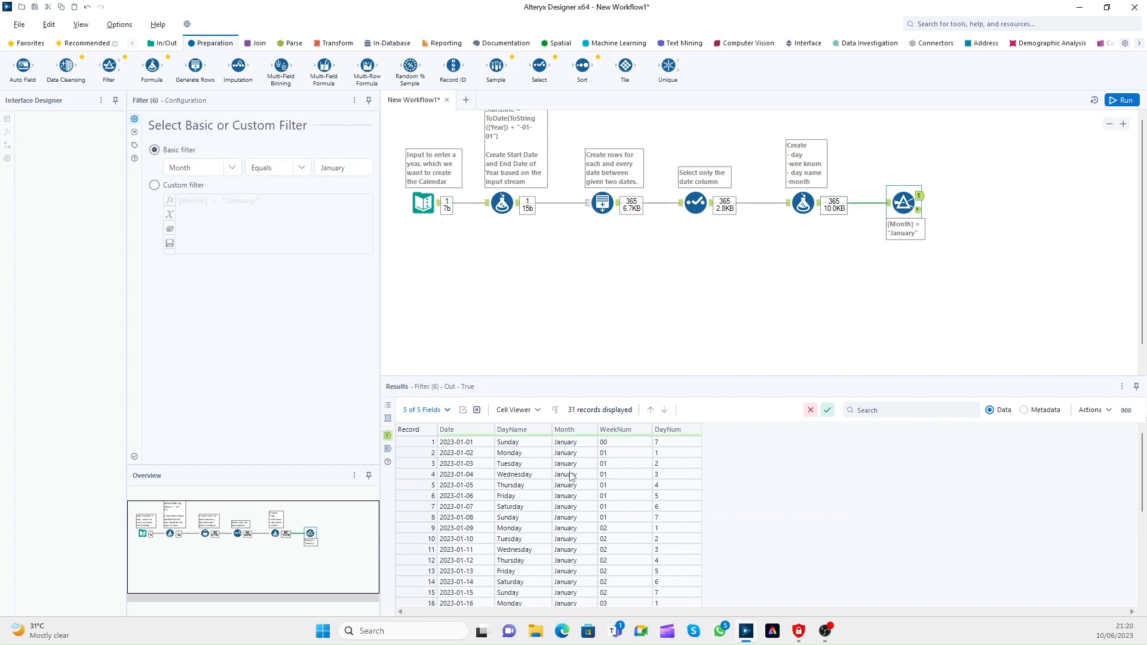
click(919, 210)
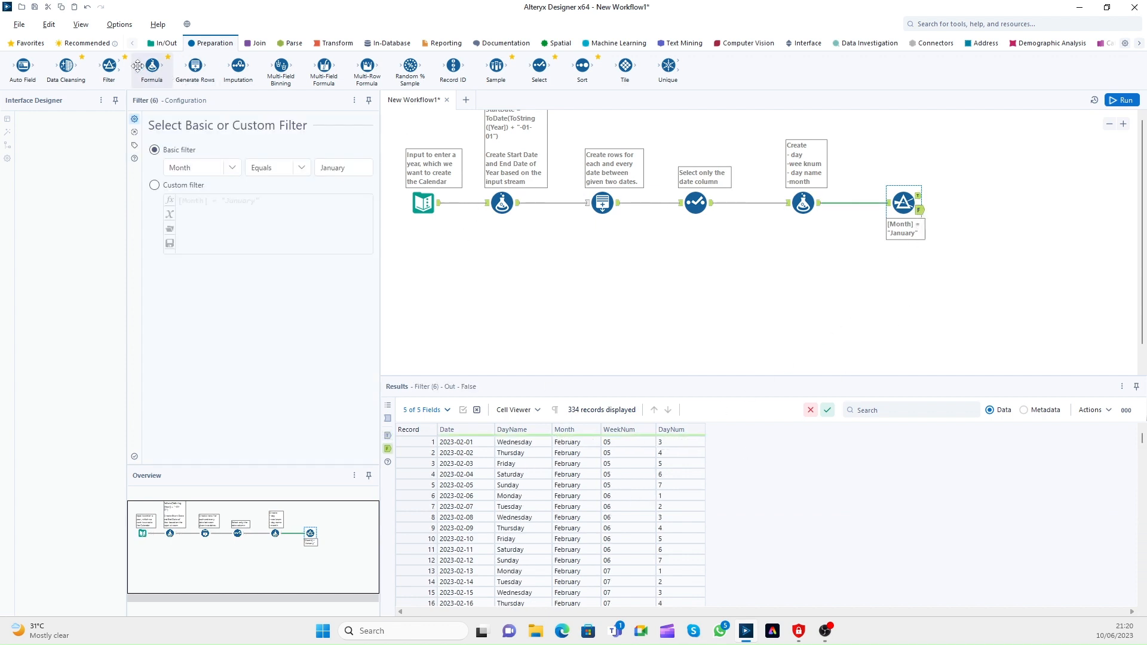
Step: Add a second Filter tool on the January filter's False output with the basic condition Month Equals February
drag(109, 65, 904, 303)
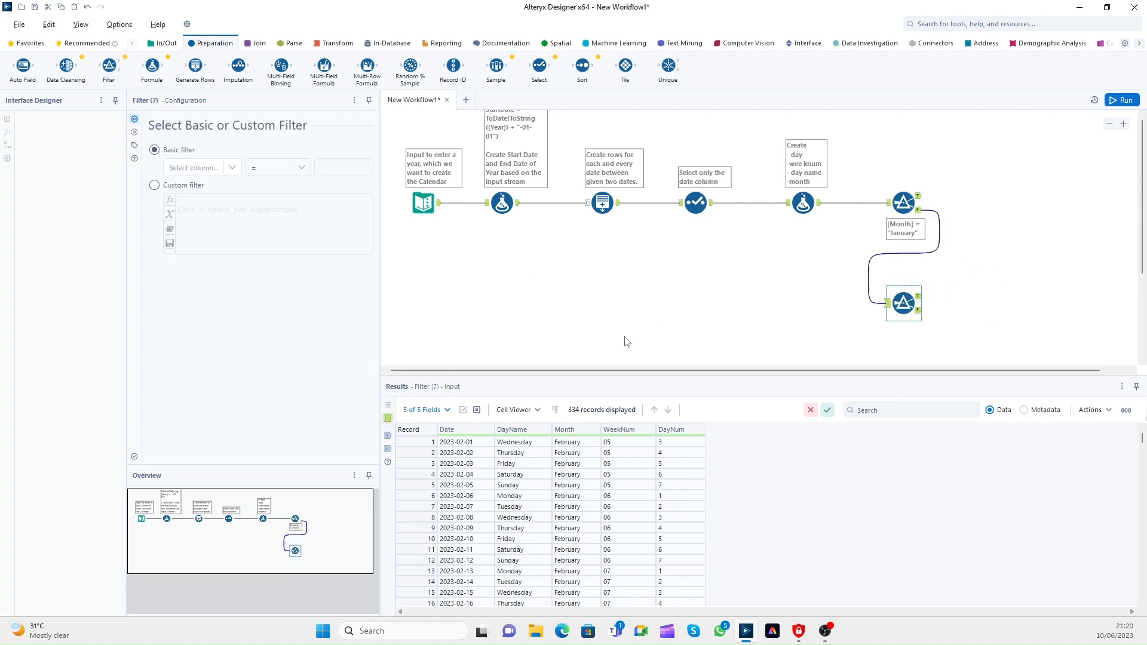
click(233, 168)
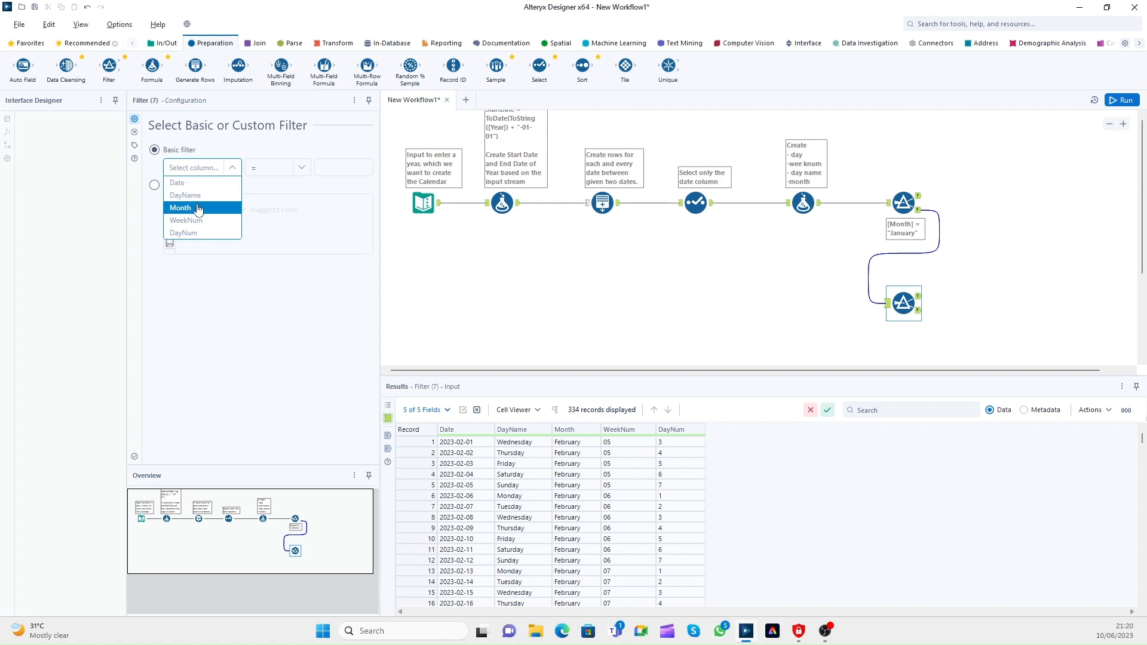
click(185, 207)
click(345, 170)
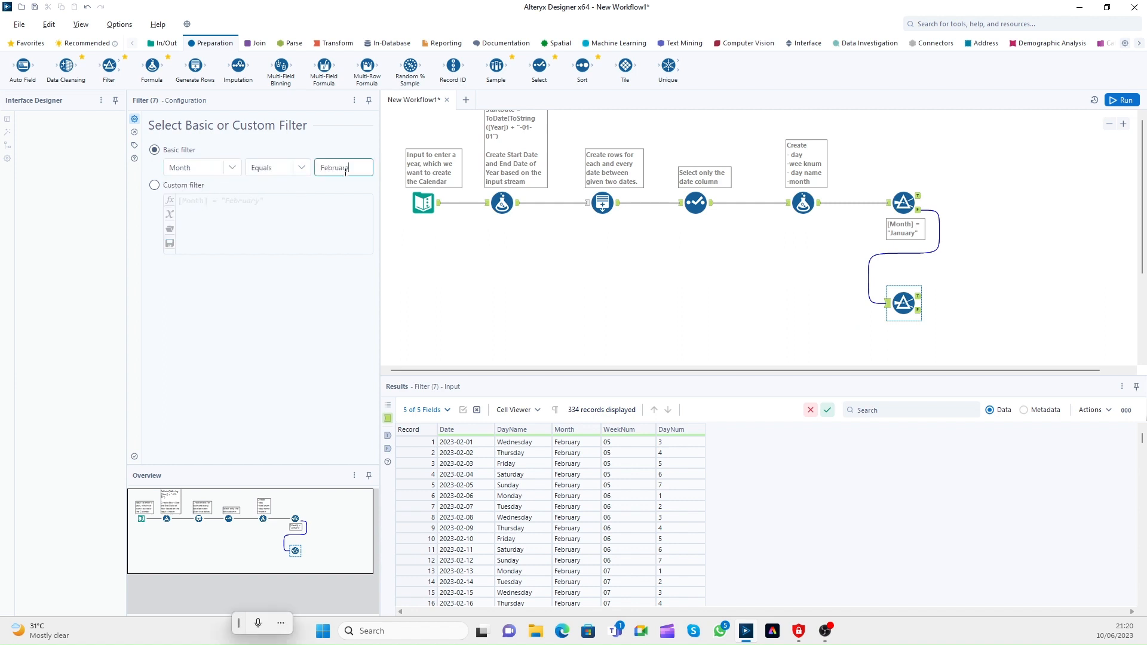
click(679, 249)
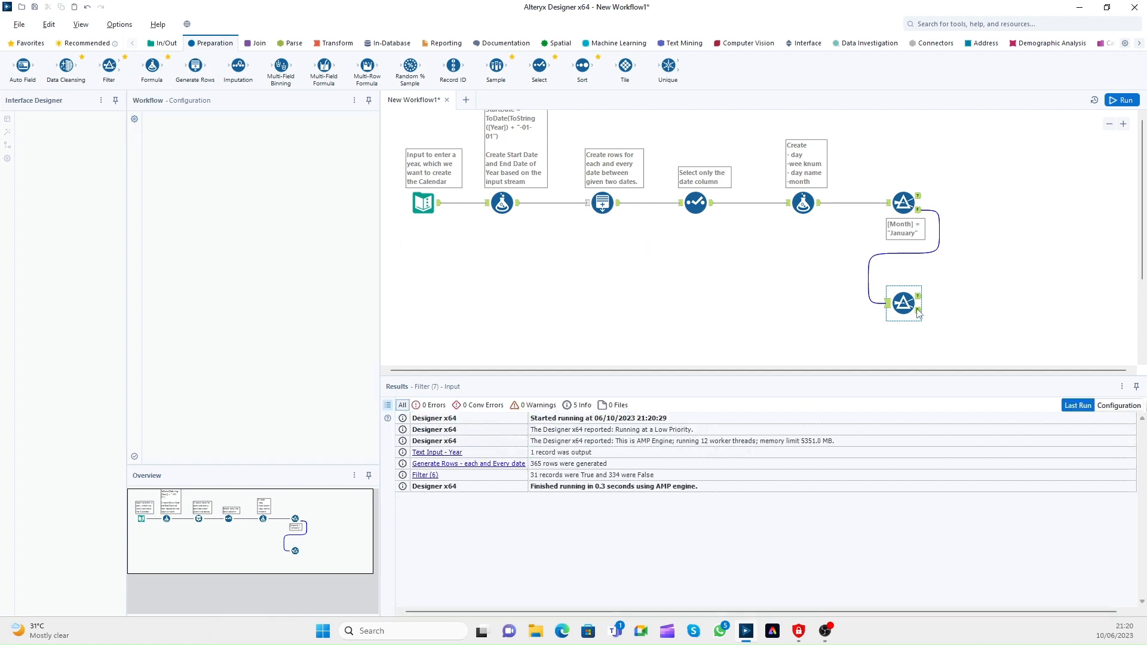
Step: Duplicate the February filter and place the copy below it on the canvas
scroll(968, 263, down, 1)
right_click(912, 263)
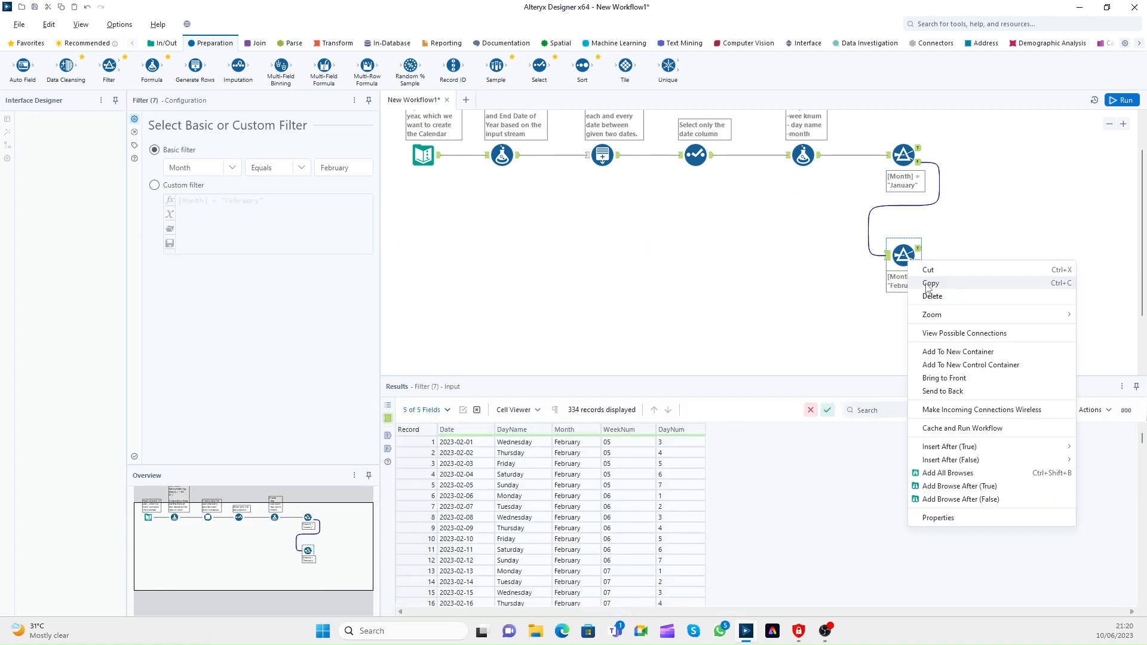
click(903, 297)
right_click(904, 303)
click(926, 309)
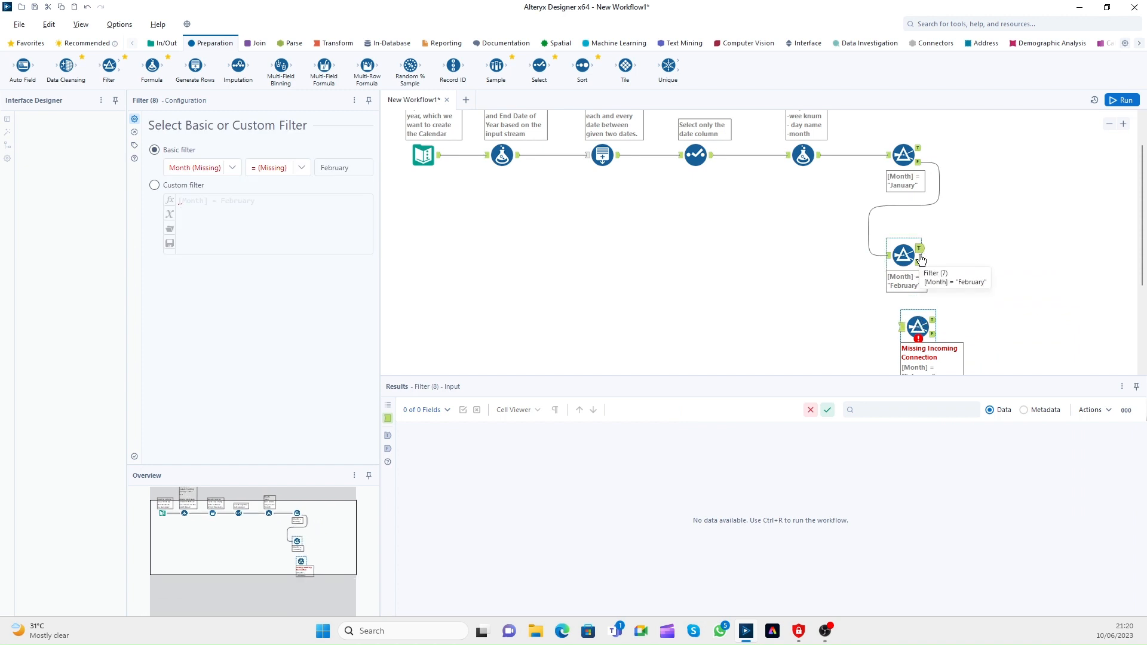
Step: Connect the February filter's False output to the copied filter and set the copy's Month value to March
drag(921, 259, 902, 340)
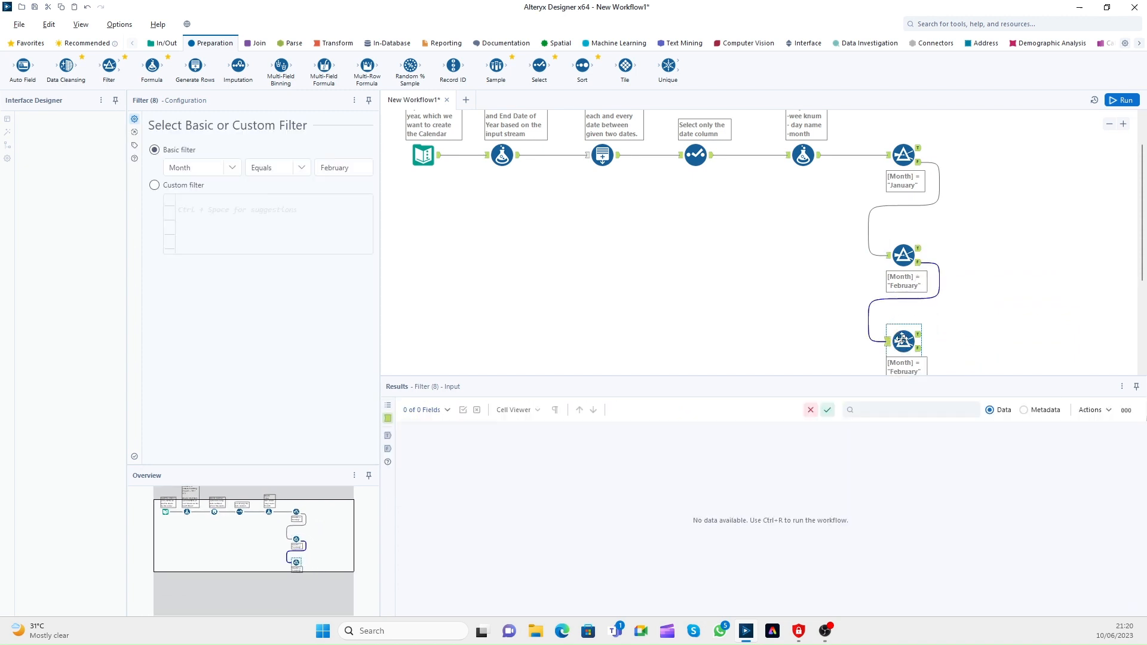
double_click(344, 170)
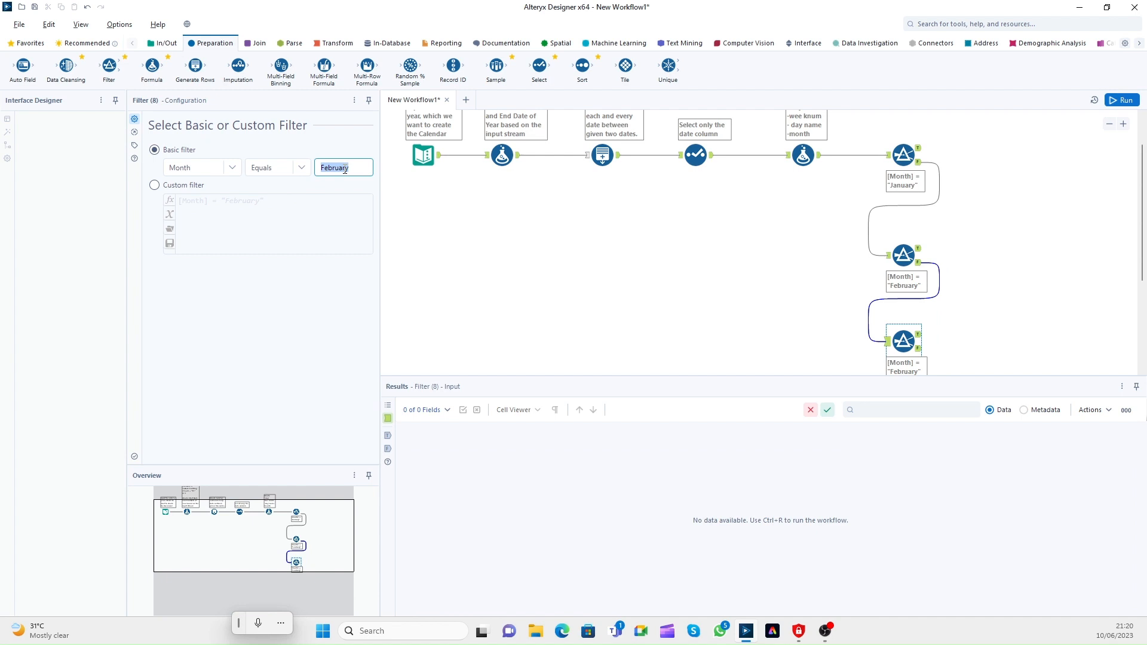
text(mar)
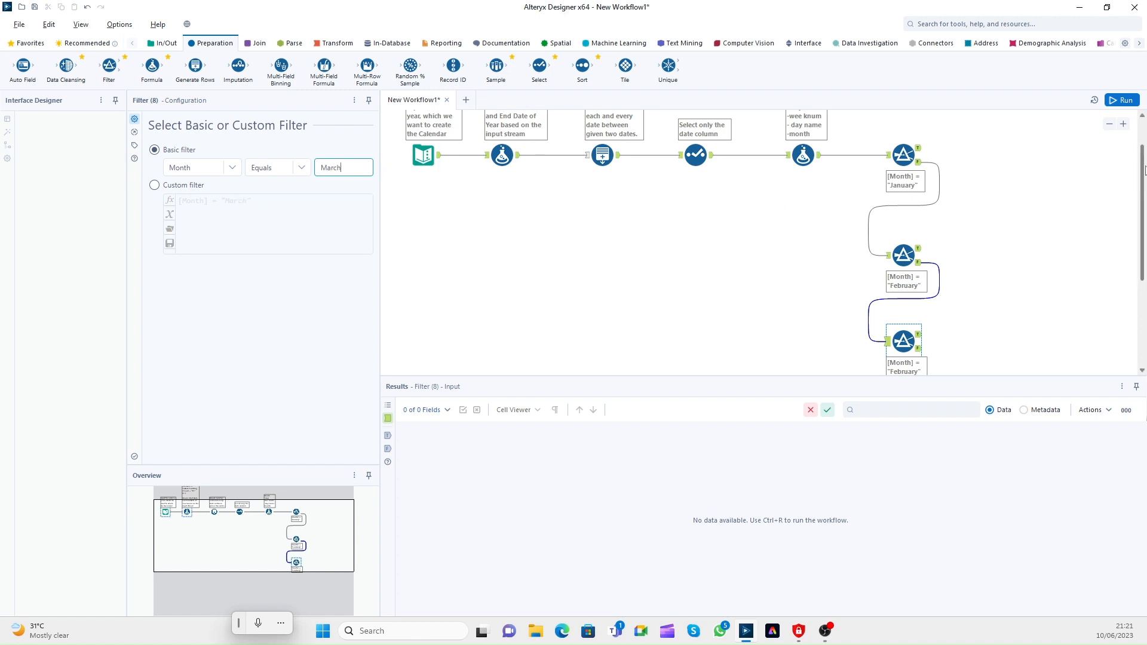
Step: Duplicate the March filter below it and connect the March filter's False output to the copy
scroll(944, 215, down, 3)
right_click(908, 199)
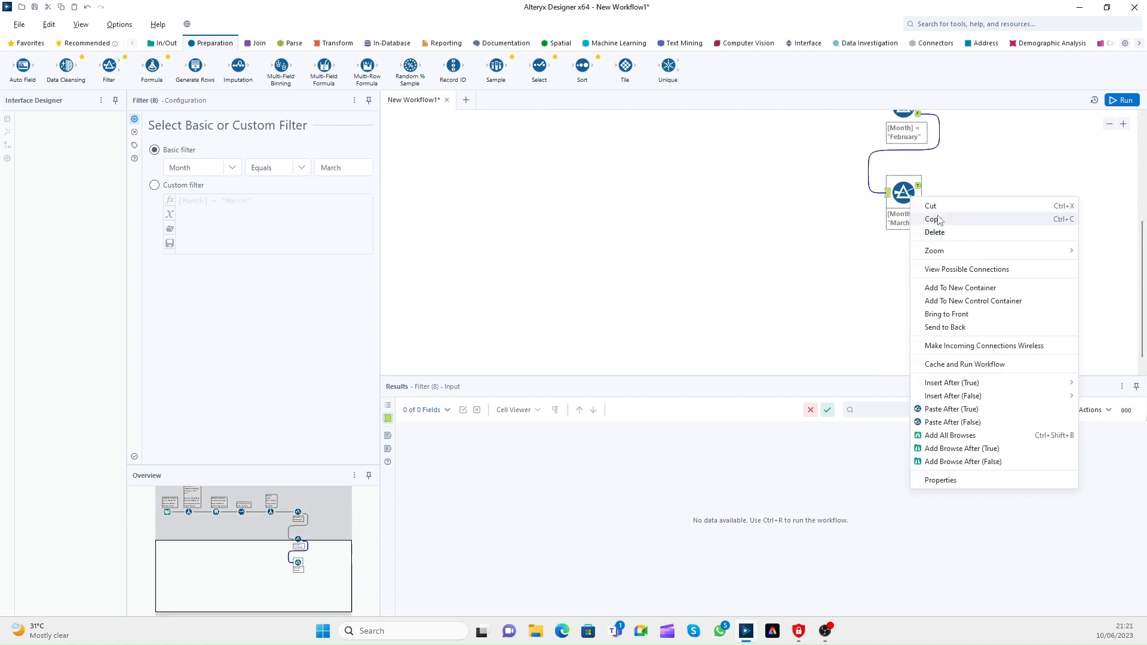
click(900, 260)
right_click(899, 262)
click(920, 271)
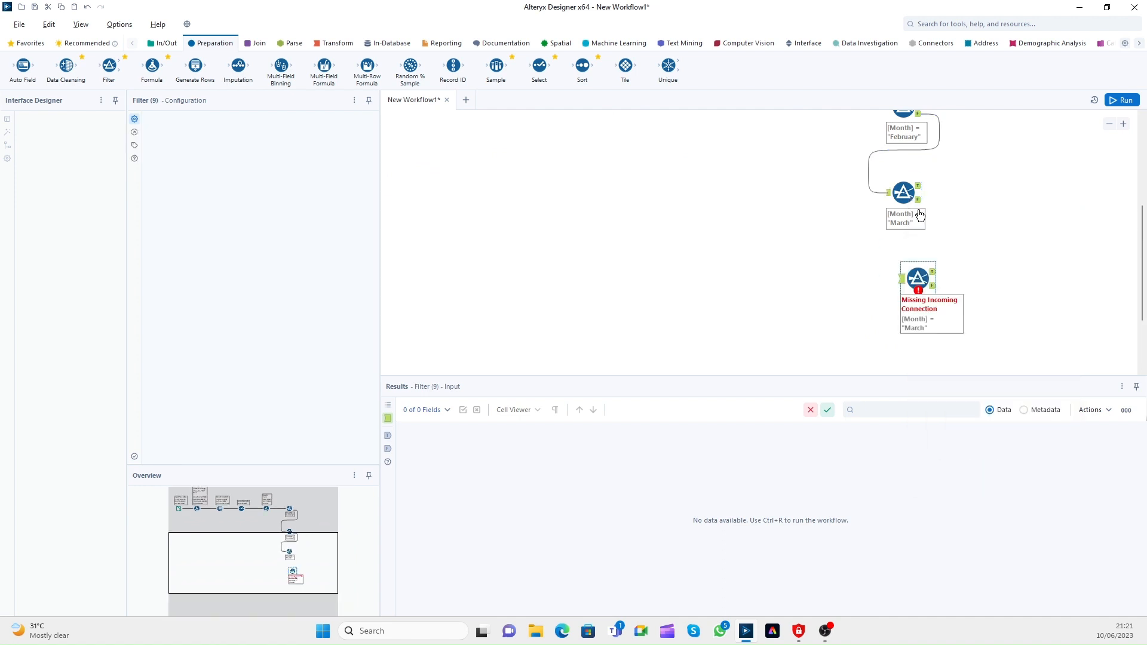
drag(919, 199, 898, 275)
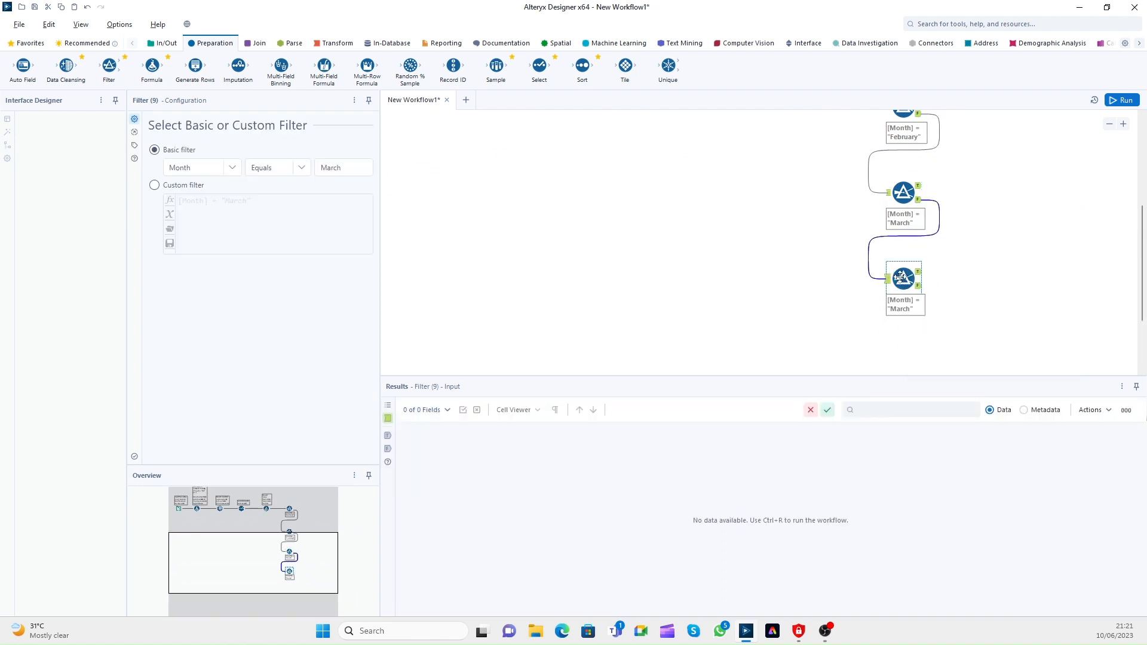
Step: Set the lowest filter's Month value to April and paste a filter copy on its False output with Month set to May
drag(348, 168, 297, 171)
text(April)
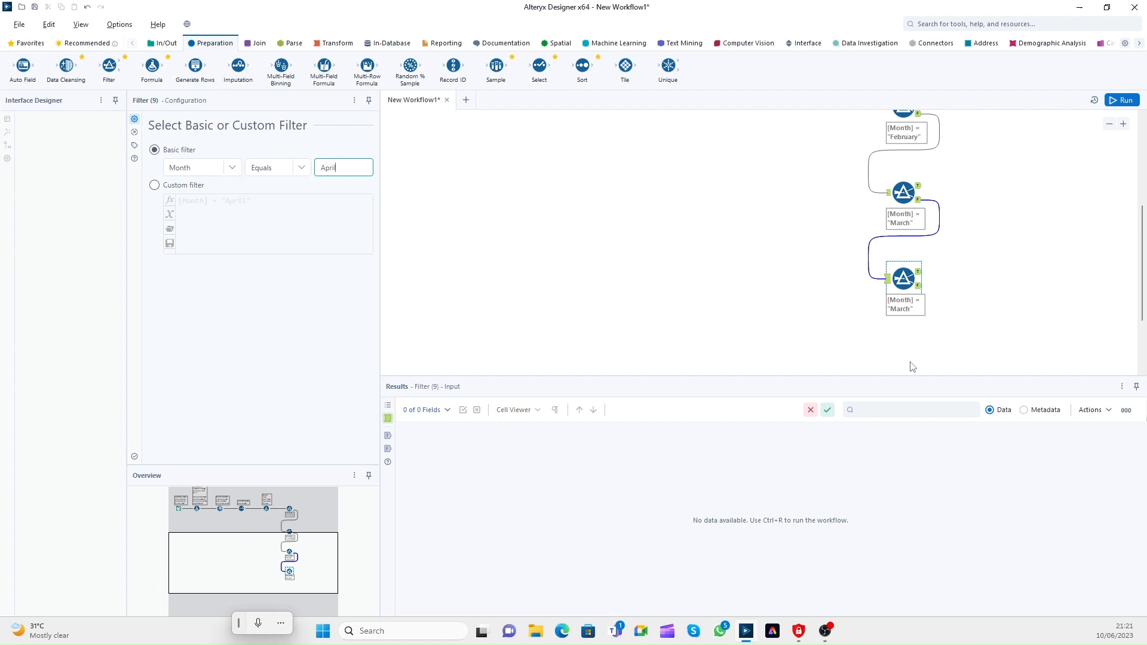
right_click(898, 346)
click(924, 358)
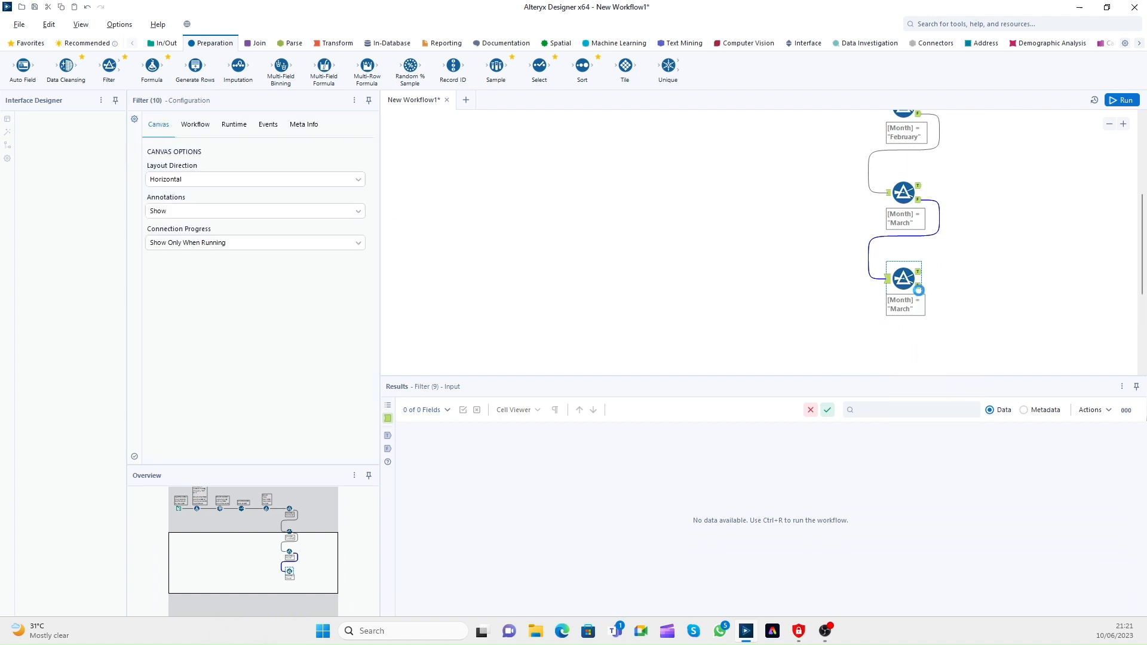
drag(918, 290, 912, 369)
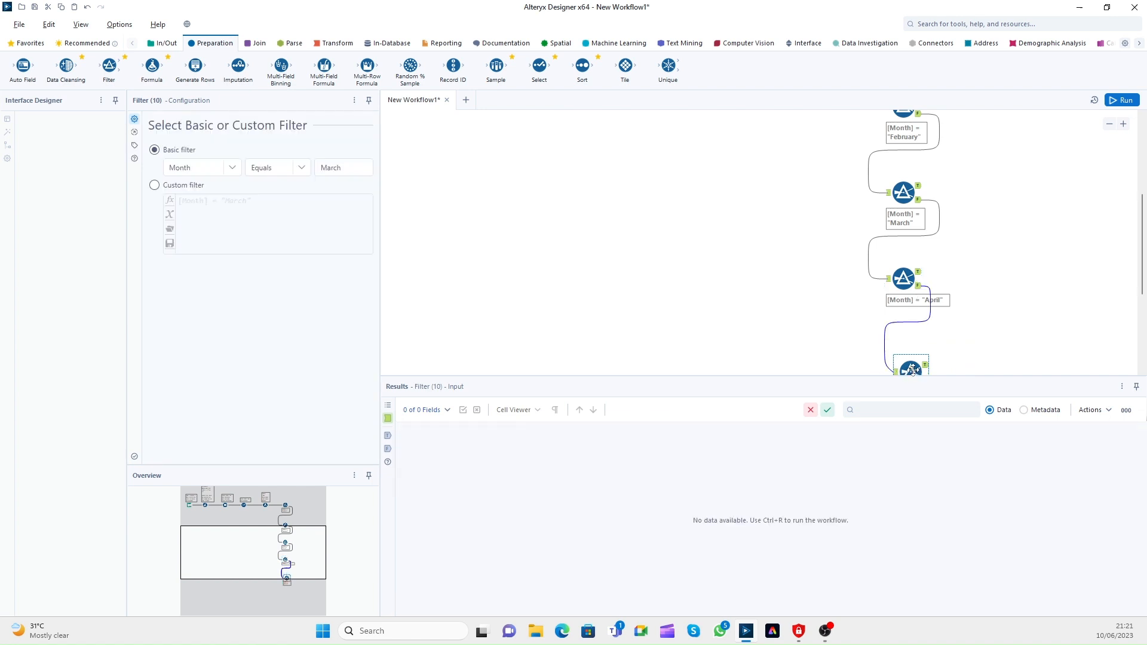
click(351, 167)
text(m)
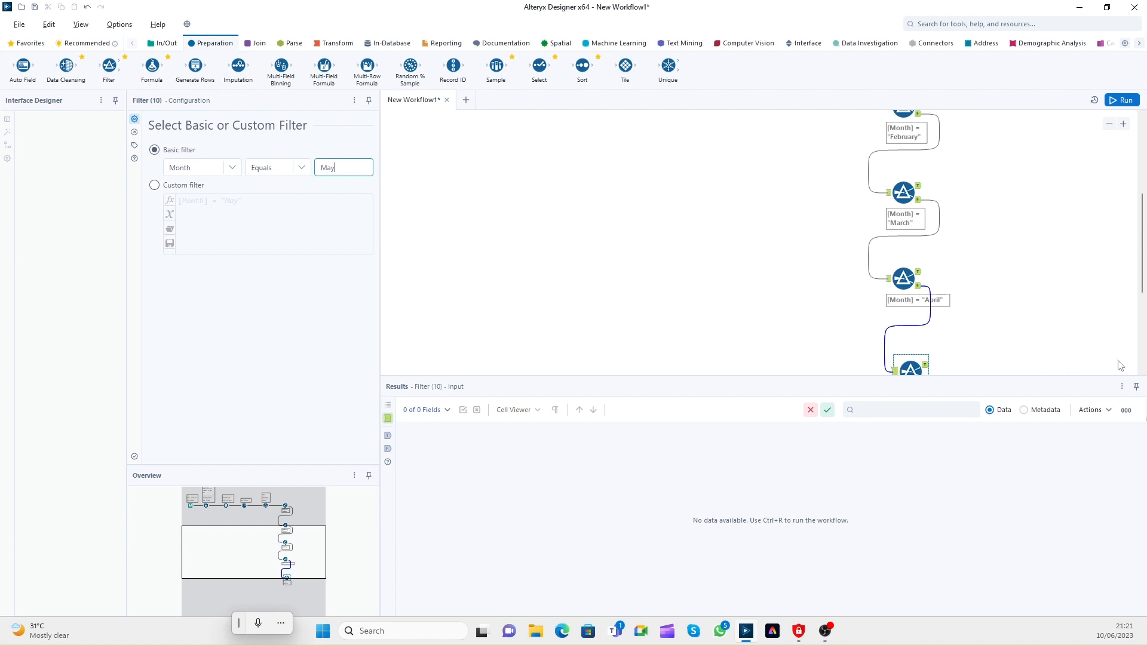
Step: Paste another filter copy below the May filter, connected to its False output, with the Month value June
drag(1141, 281, 1146, 323)
right_click(904, 288)
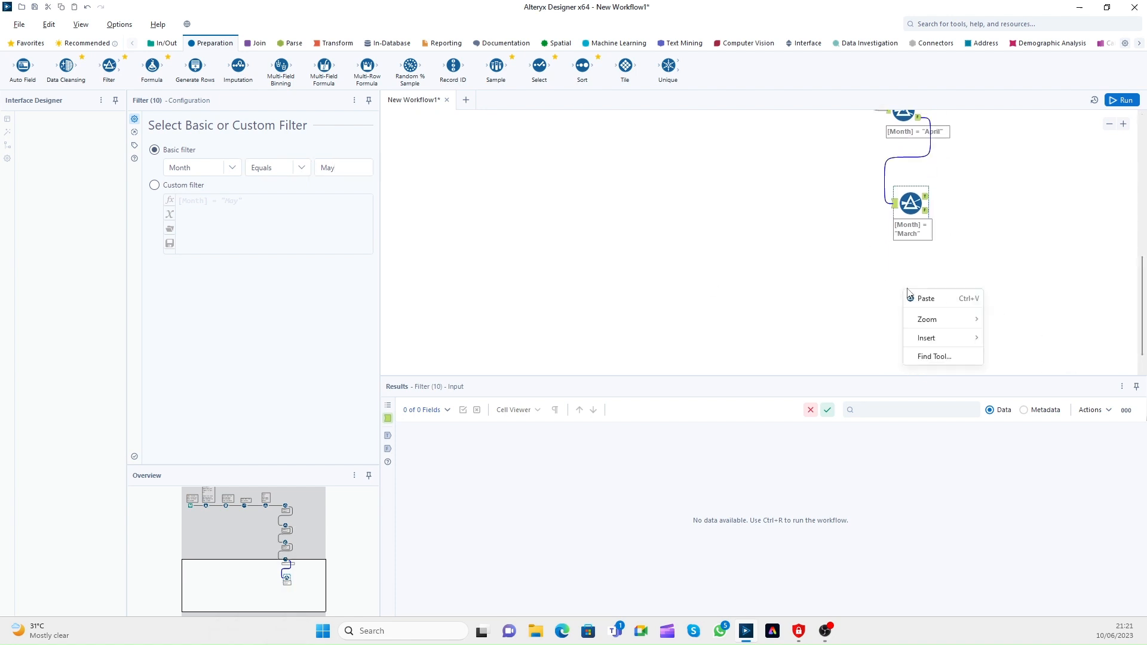
click(926, 298)
drag(926, 220, 933, 320)
drag(925, 210, 902, 303)
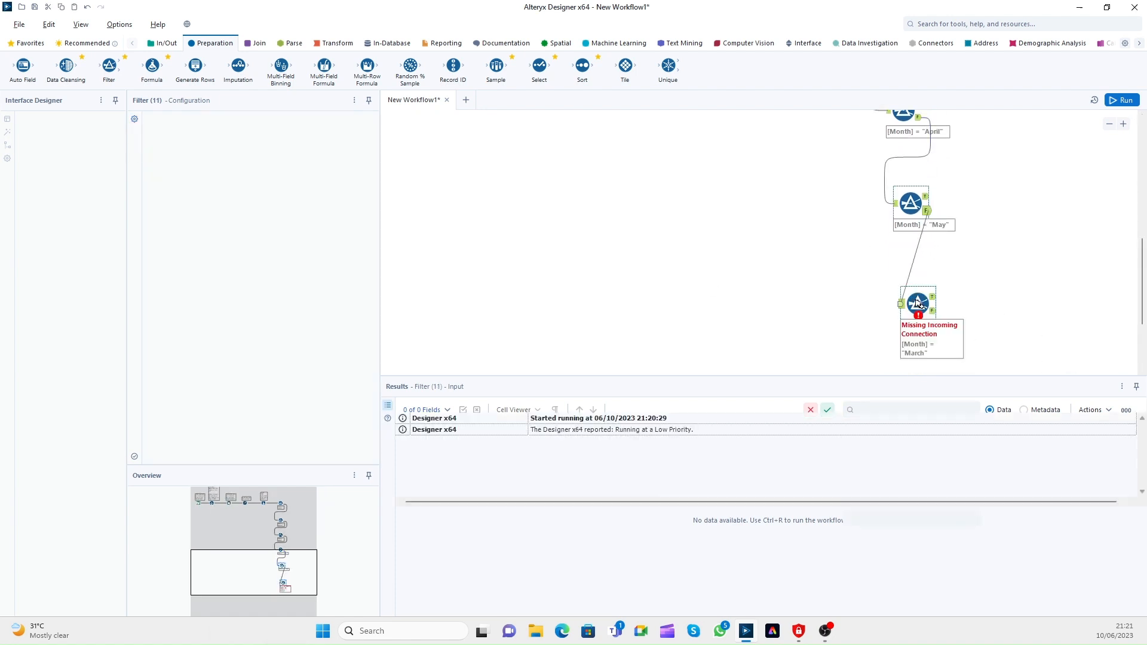
drag(355, 169, 312, 171)
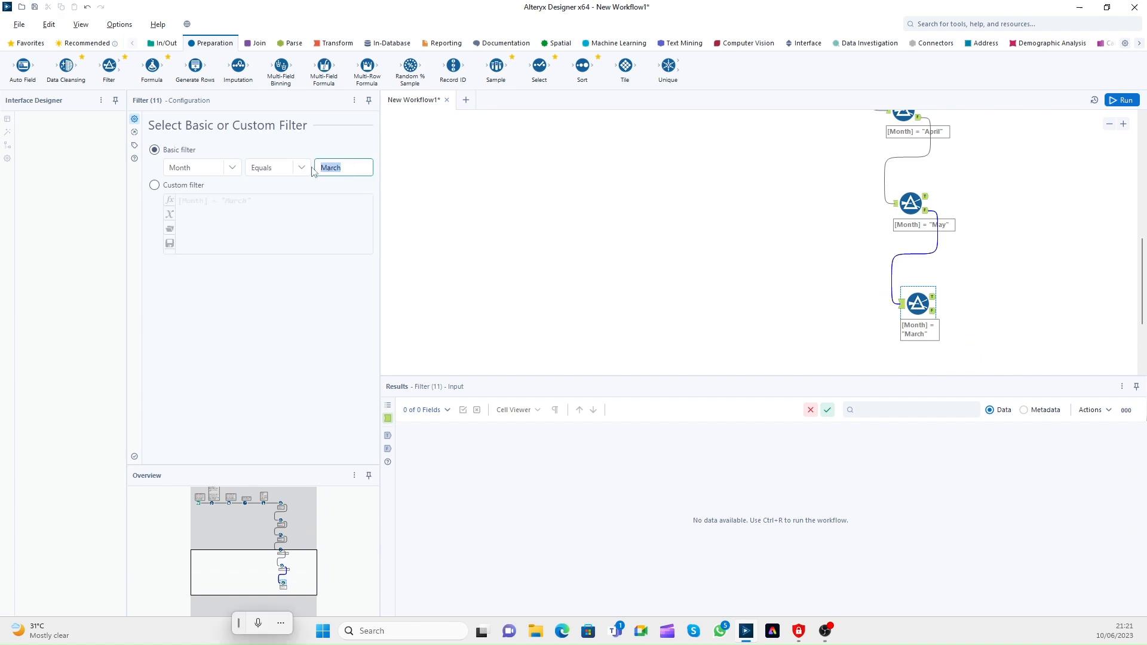
text(June)
Step: Paste a filter copy below the June filter, fed by its False output, and set its Month value to July
right_click(913, 368)
click(924, 370)
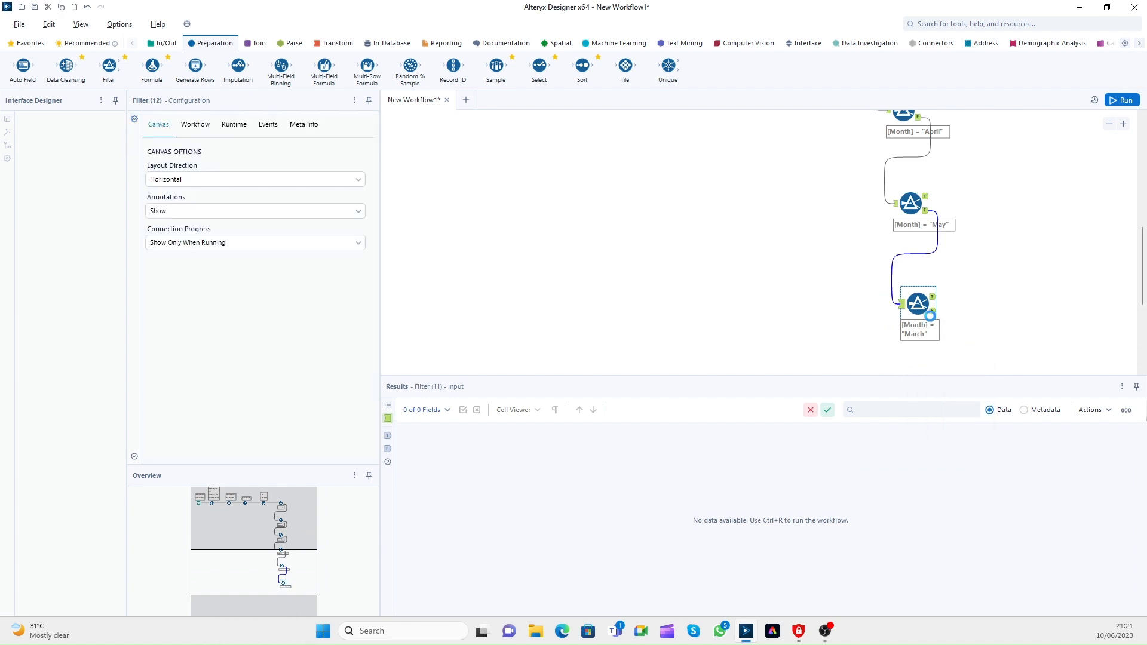
drag(934, 317, 934, 285)
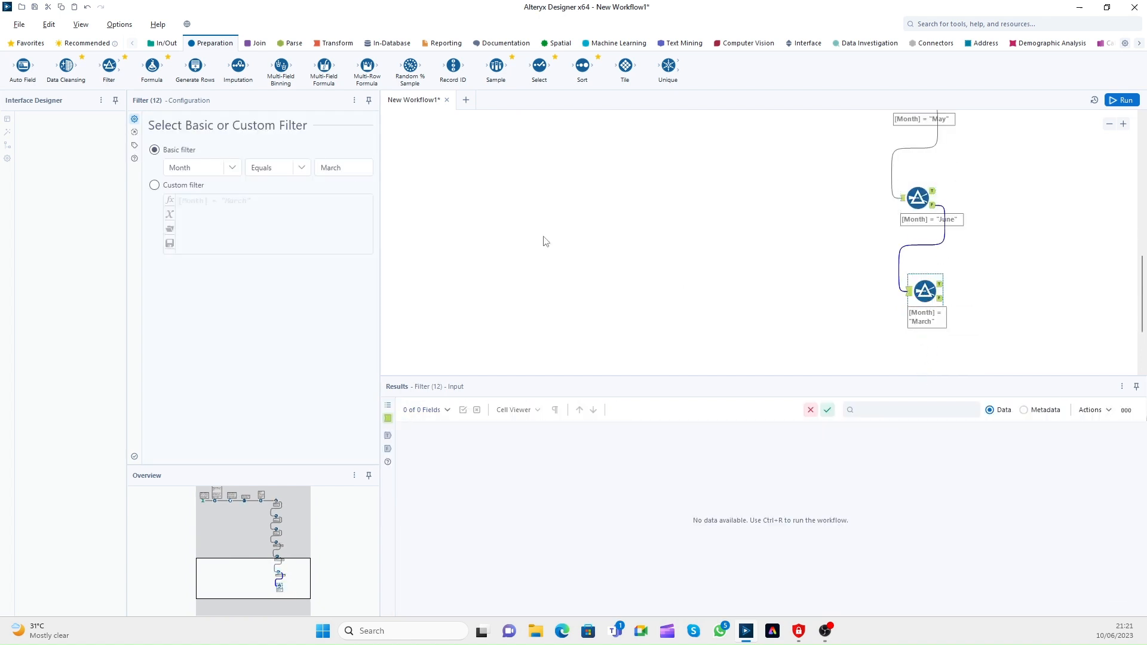
drag(353, 168, 283, 170)
text(July)
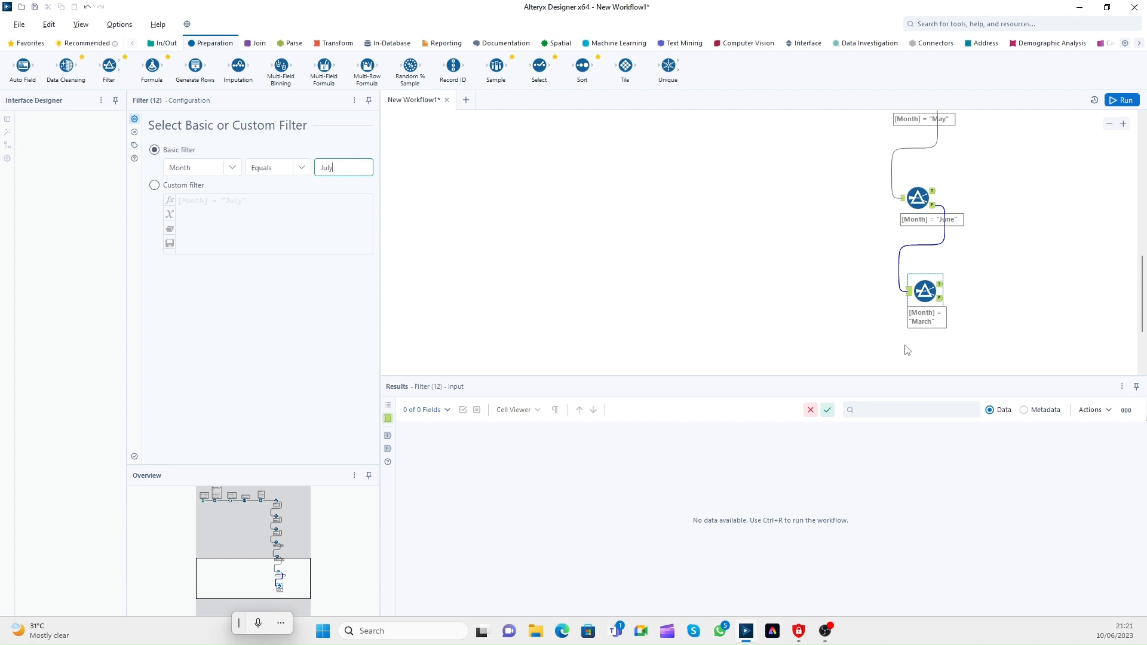
Step: Paste a filter copy below the July filter, connect July's False output to it, and set its Month value to August
right_click(907, 350)
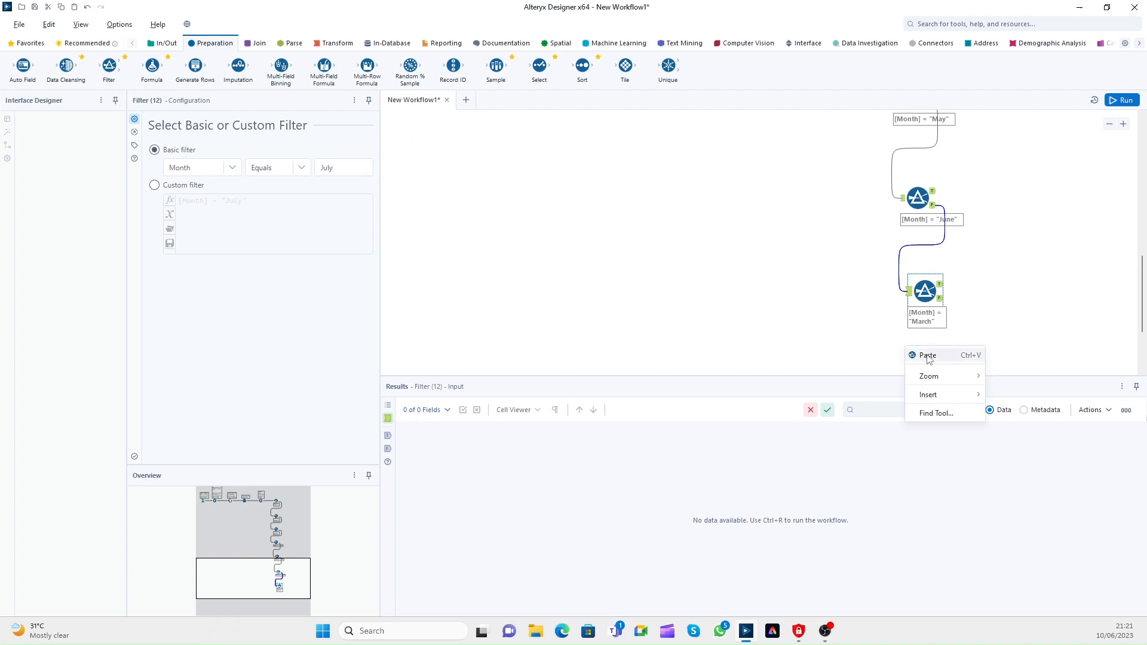
click(920, 354)
scroll(925, 361, down, 1)
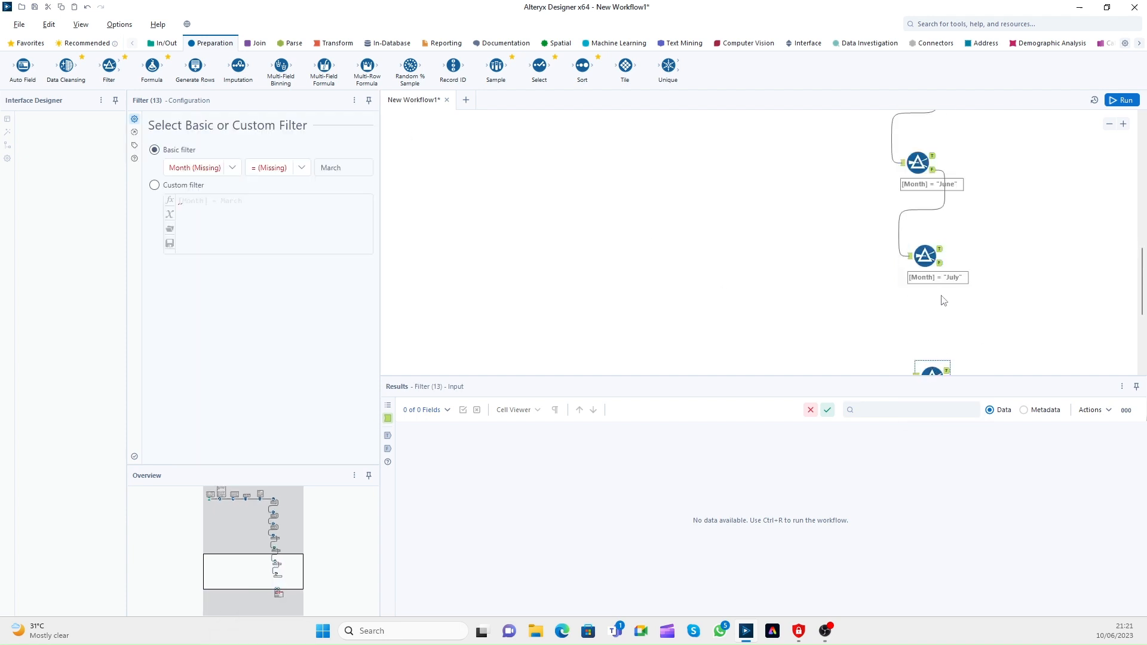
drag(941, 263, 925, 358)
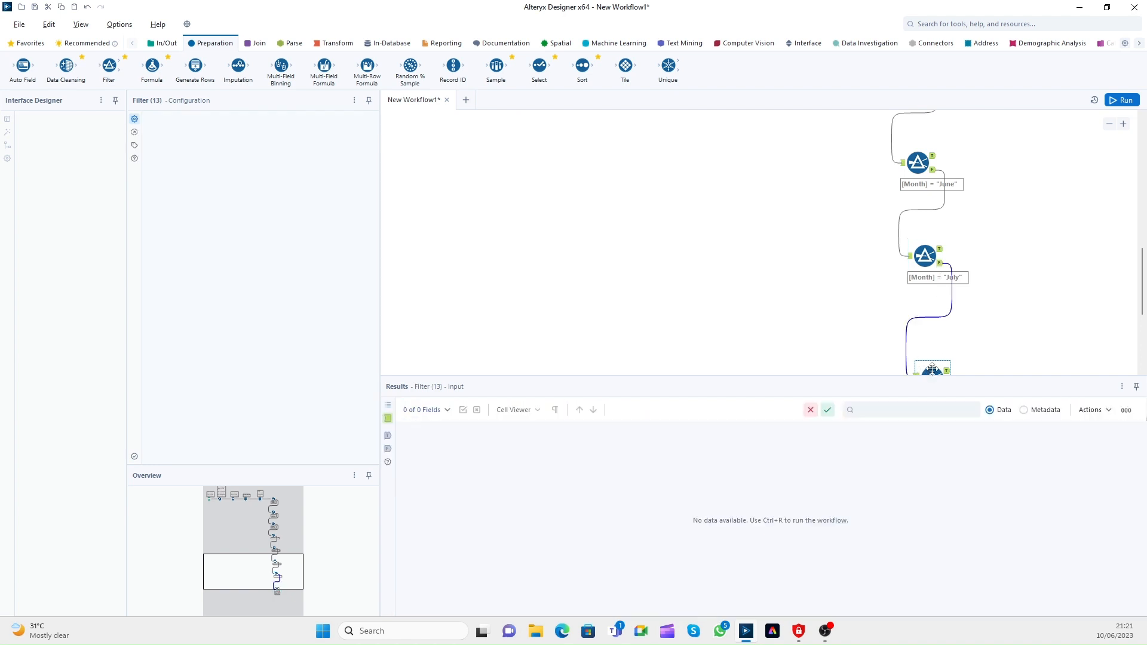
click(316, 167)
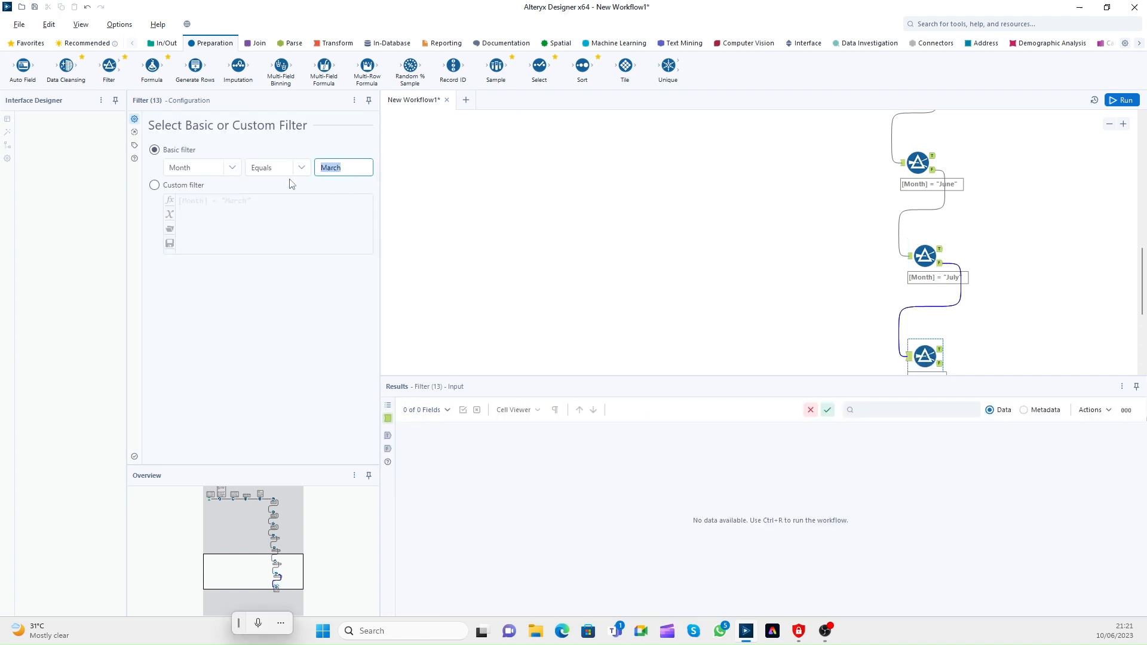
text(August)
Step: Paste a filter copy below the August filter, connected to its False output, and set its Month value to September
drag(1142, 275, 1142, 327)
scroll(931, 242, up, 3)
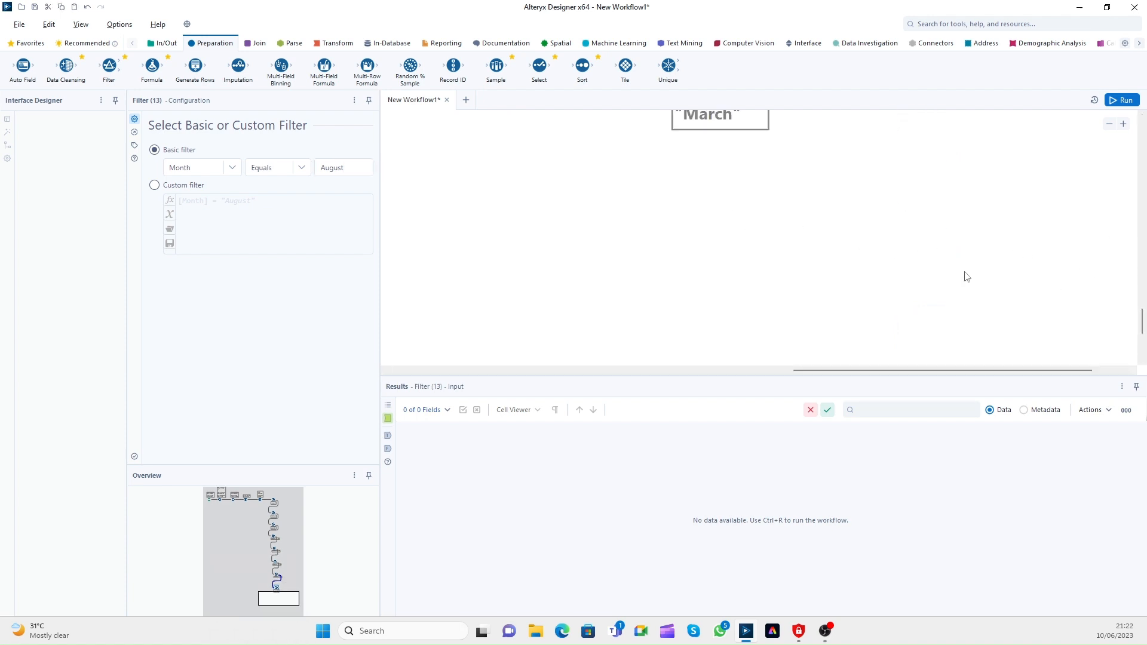
scroll(967, 276, down, 1)
click(1109, 125)
click(1110, 124)
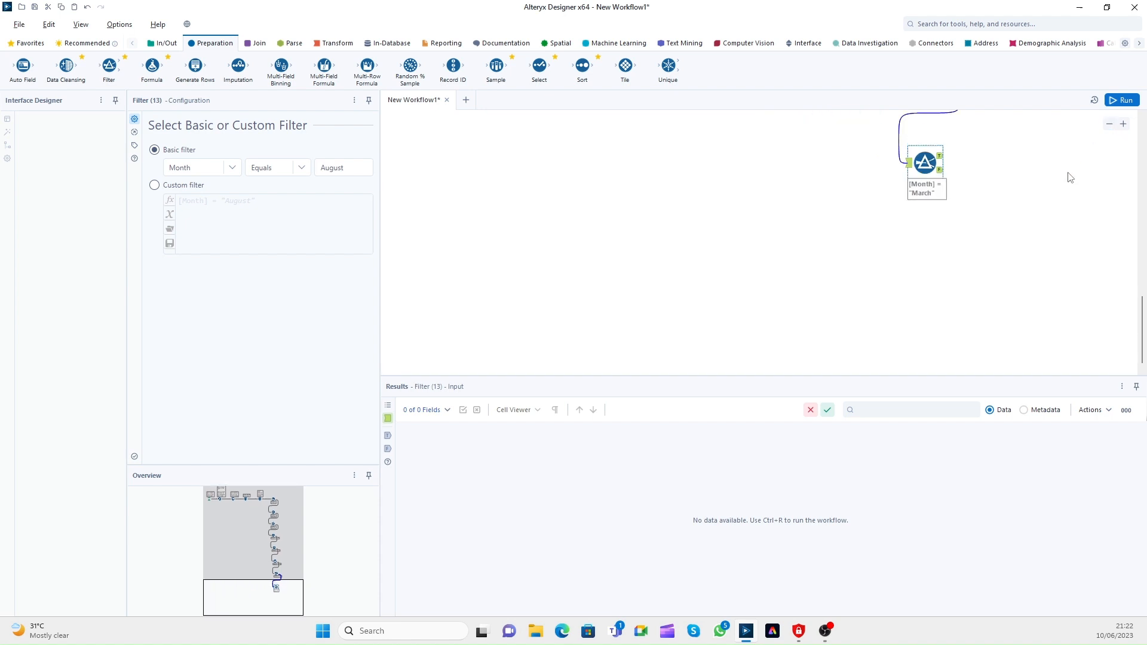
click(1109, 124)
click(1109, 125)
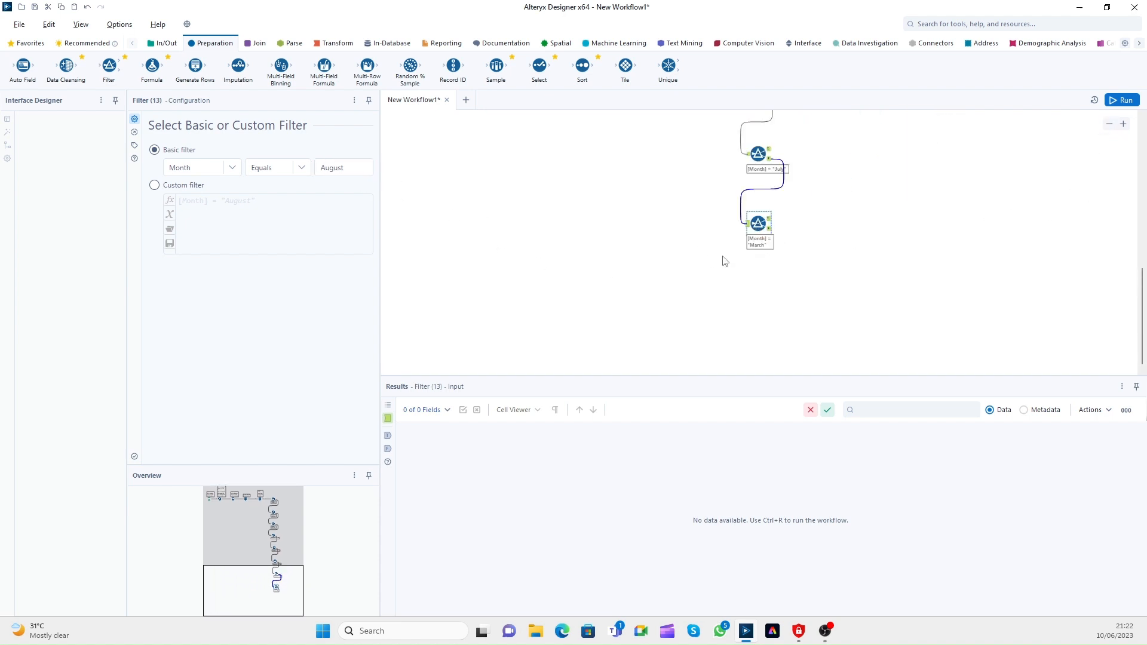
click(781, 291)
right_click(755, 283)
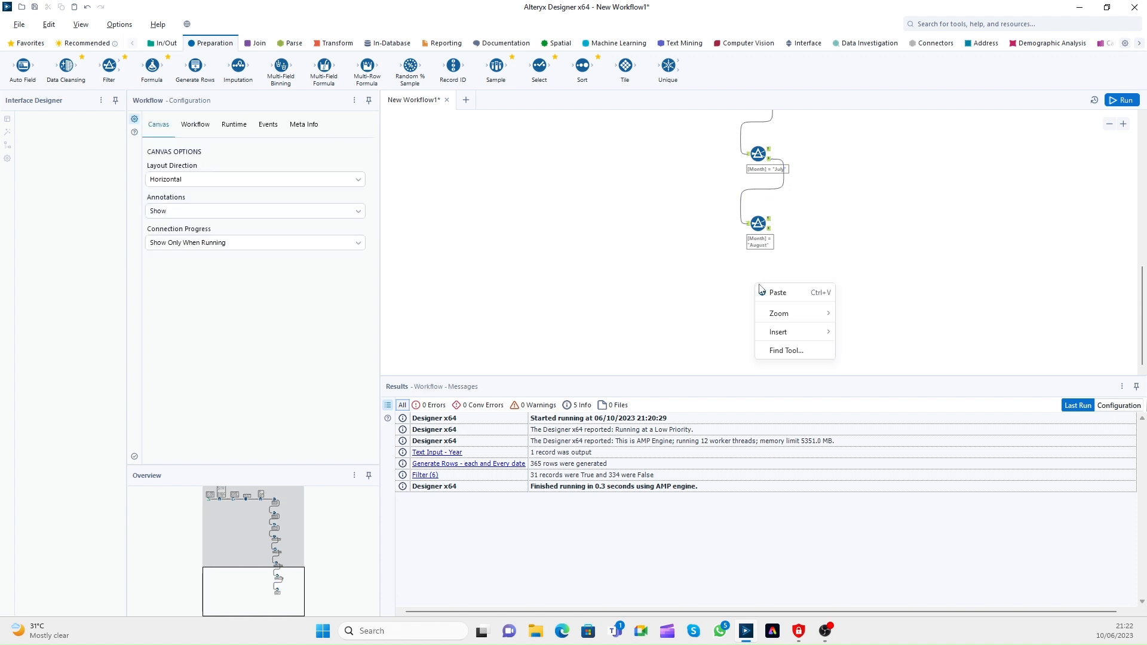
click(778, 292)
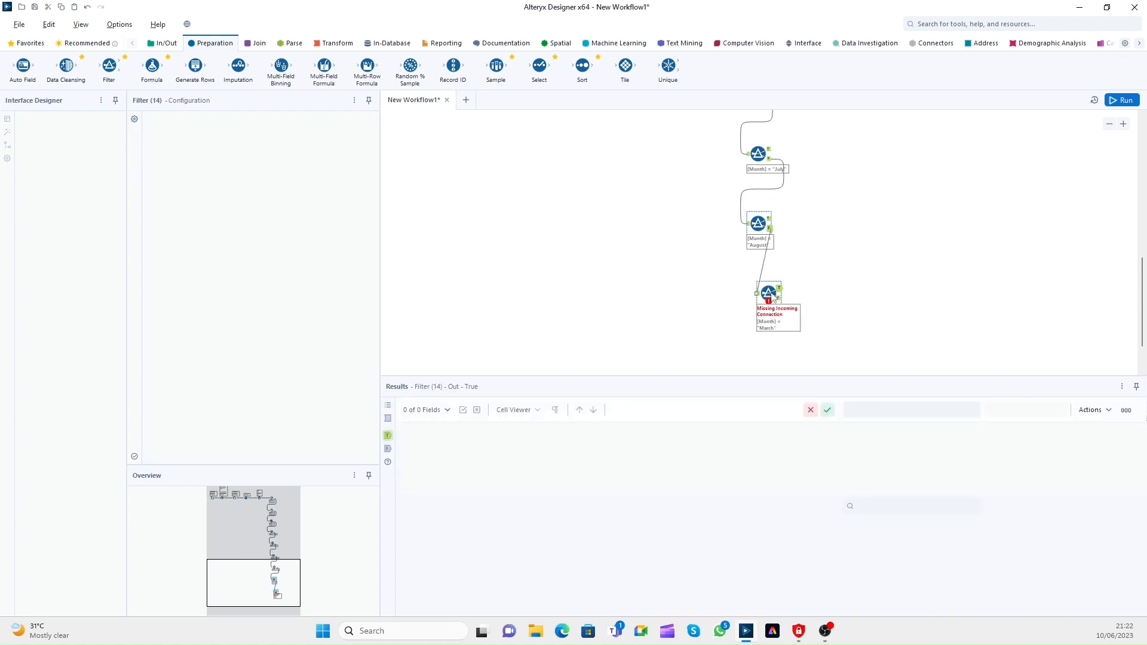
double_click(332, 168)
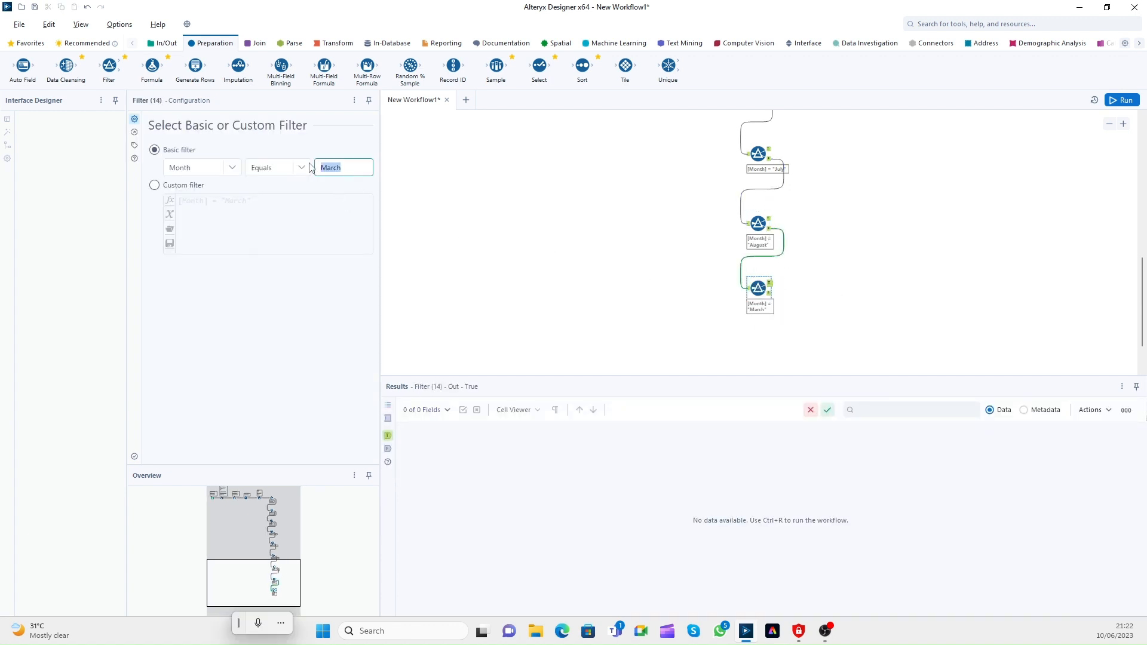
text(September)
Step: Paste a filter copy below the September filter, connect September's False output to it, and set its Month value to October
right_click(746, 346)
click(762, 350)
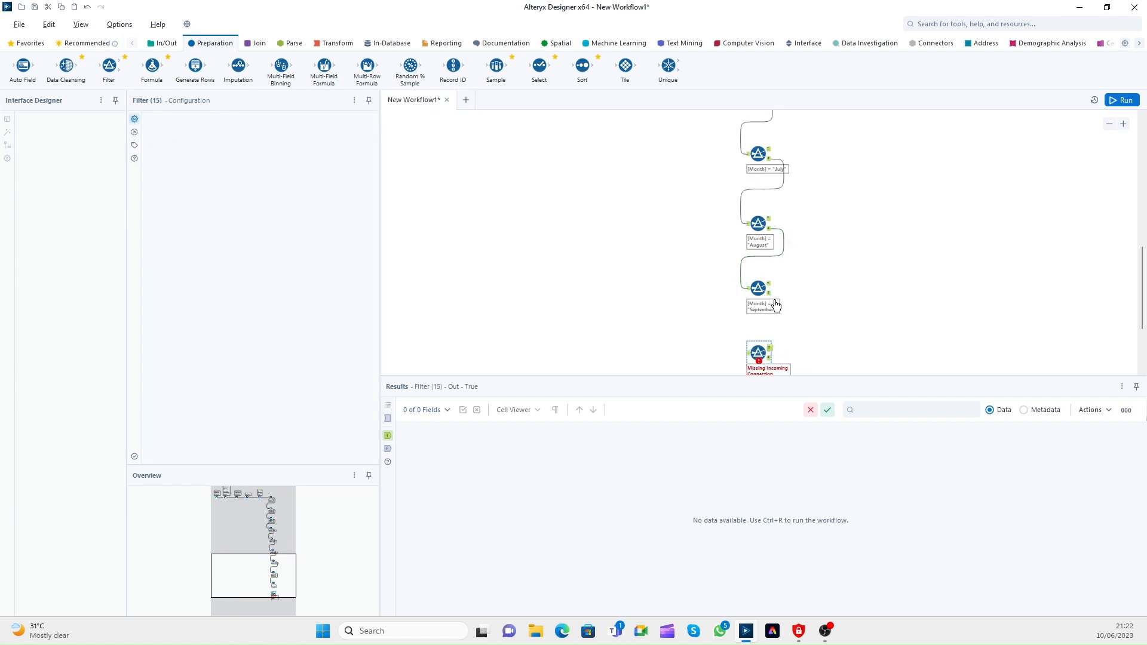
drag(769, 292, 748, 353)
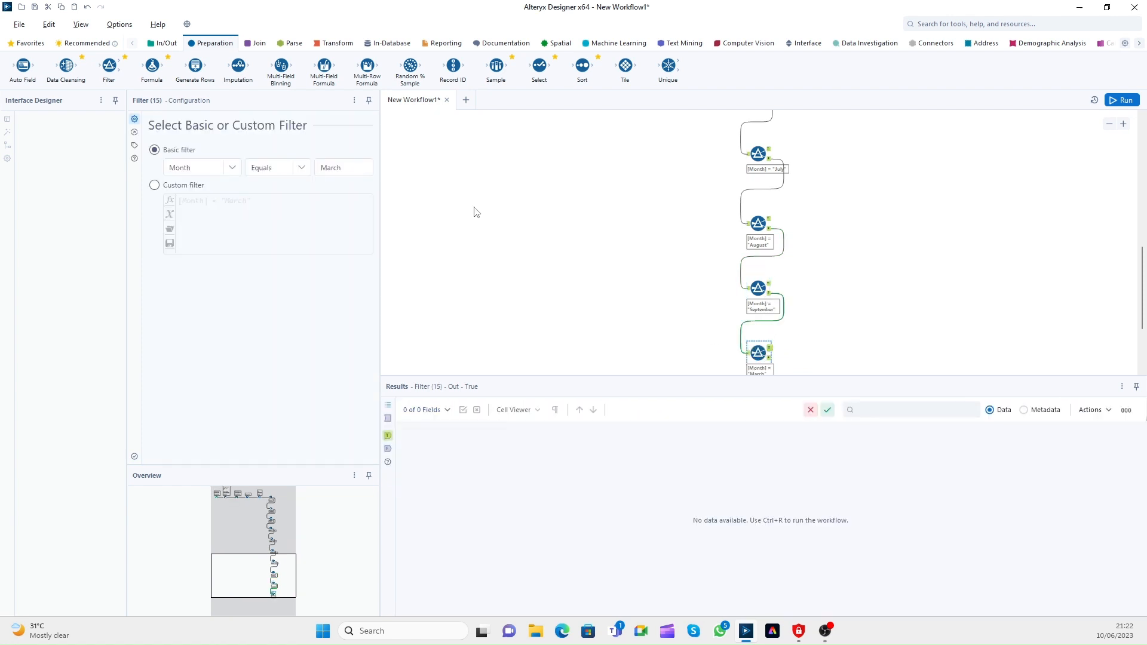
double_click(341, 167)
text(October)
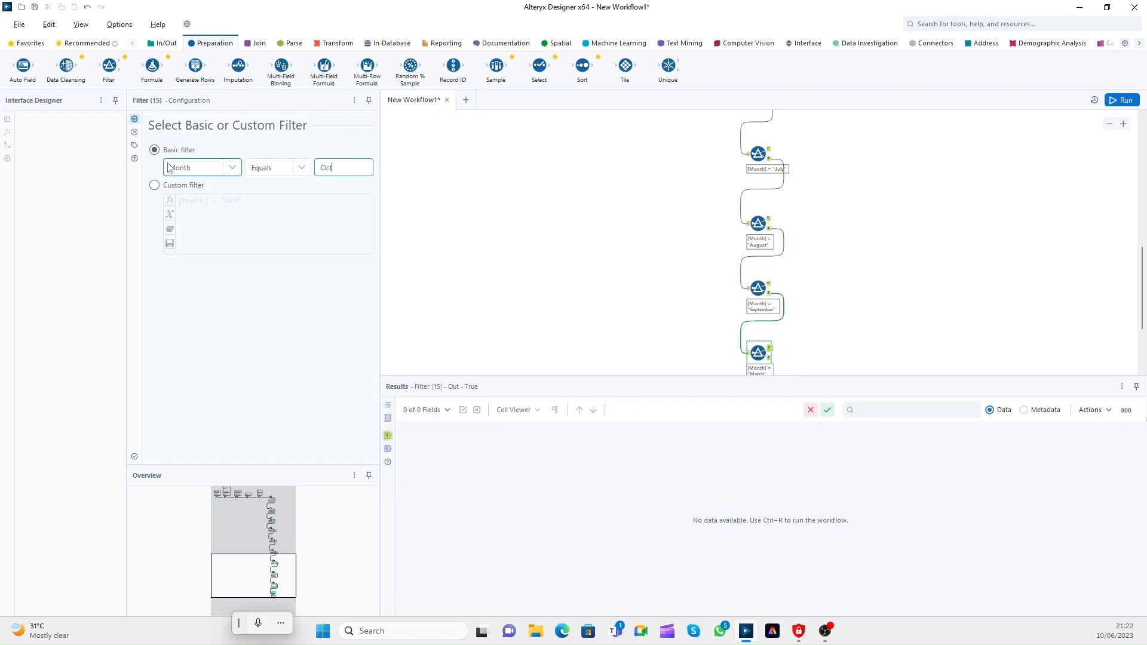
Step: Add a filter copy with the Month value November on the October filter's False output and position it below October
right_click(823, 341)
key(ctrl+v)
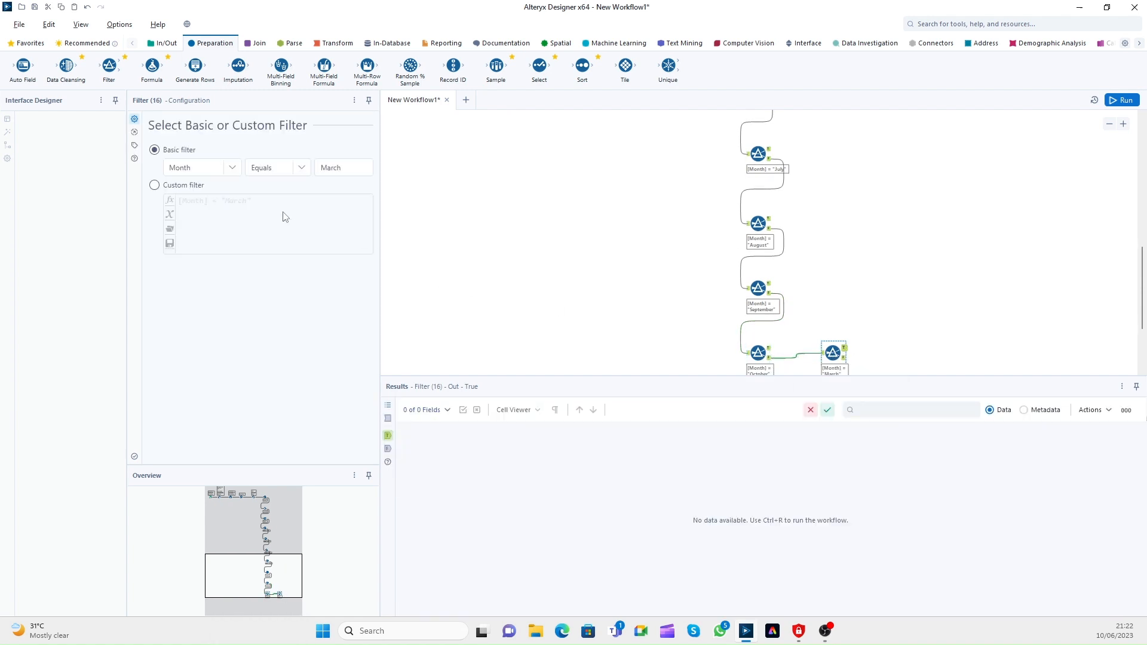
drag(344, 168, 274, 175)
text(November)
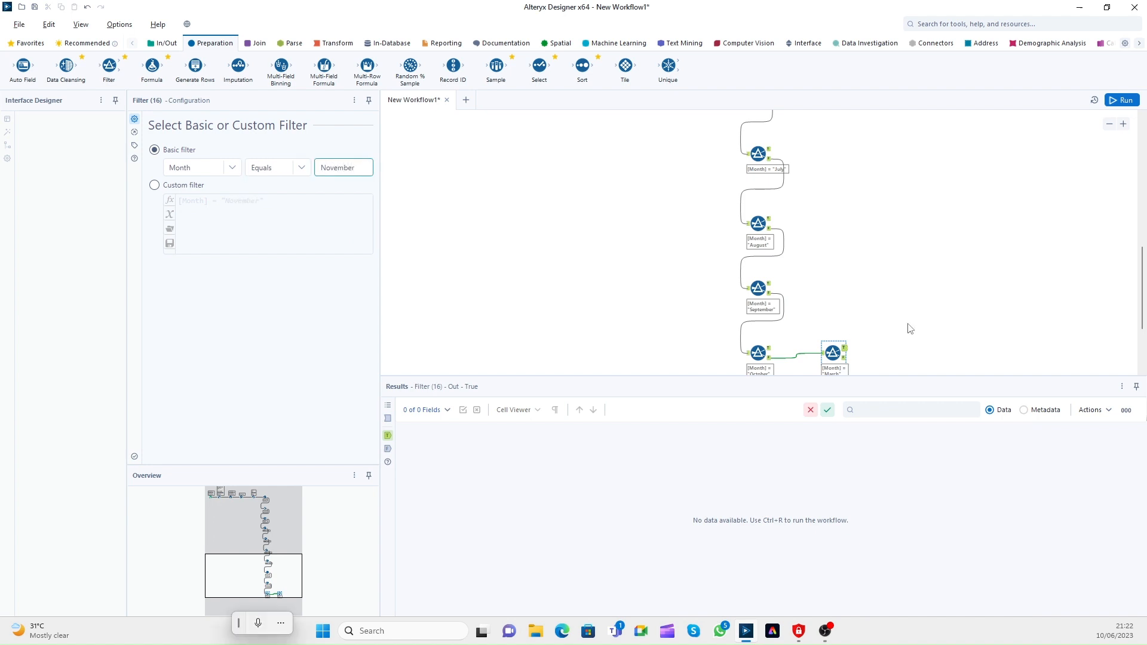
scroll(908, 329, down, 2)
drag(829, 240, 767, 315)
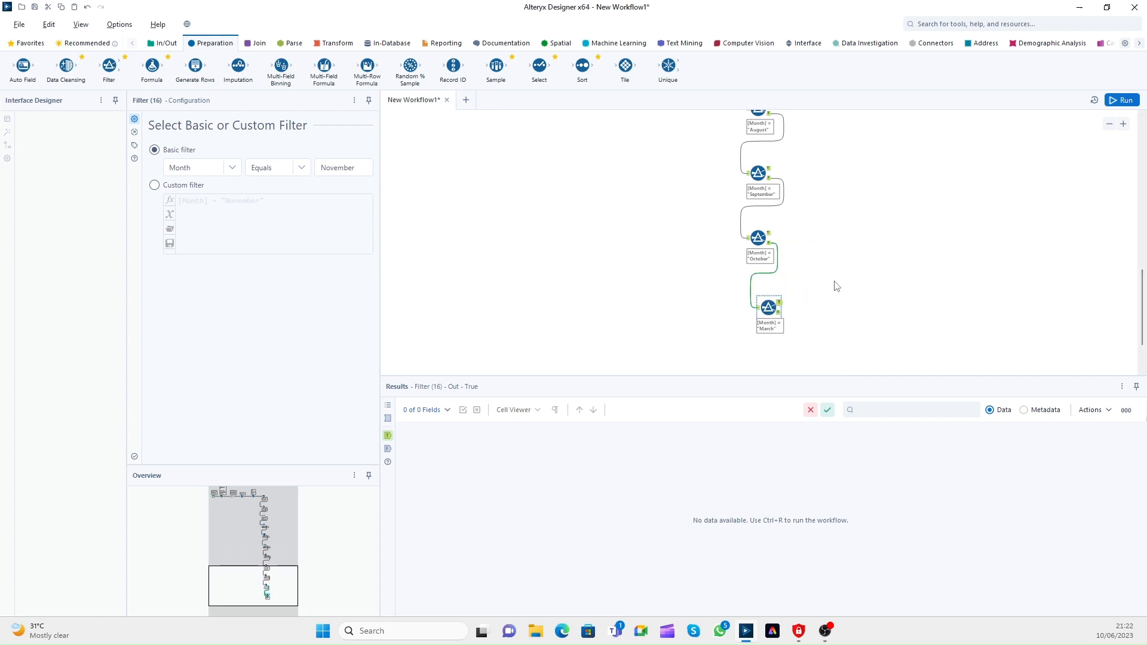
Step: Run the workflow with the full chain of month filters
click(920, 246)
click(1126, 101)
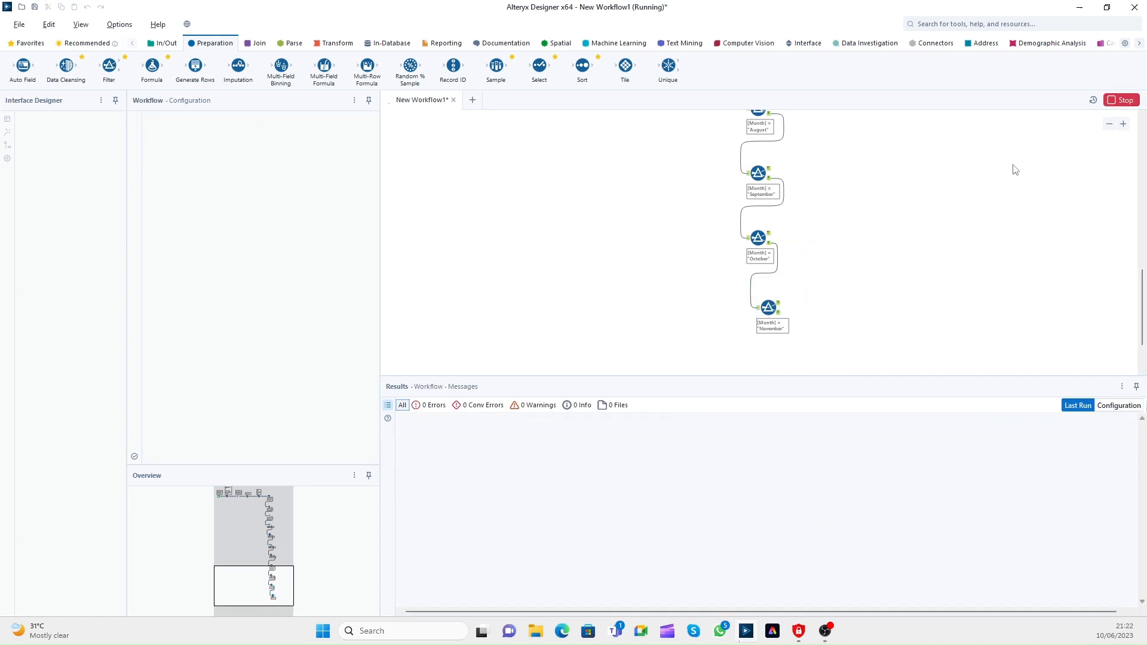
Step: Examine the True output records of the month filters down the chain from January to November
scroll(881, 272, down, 2)
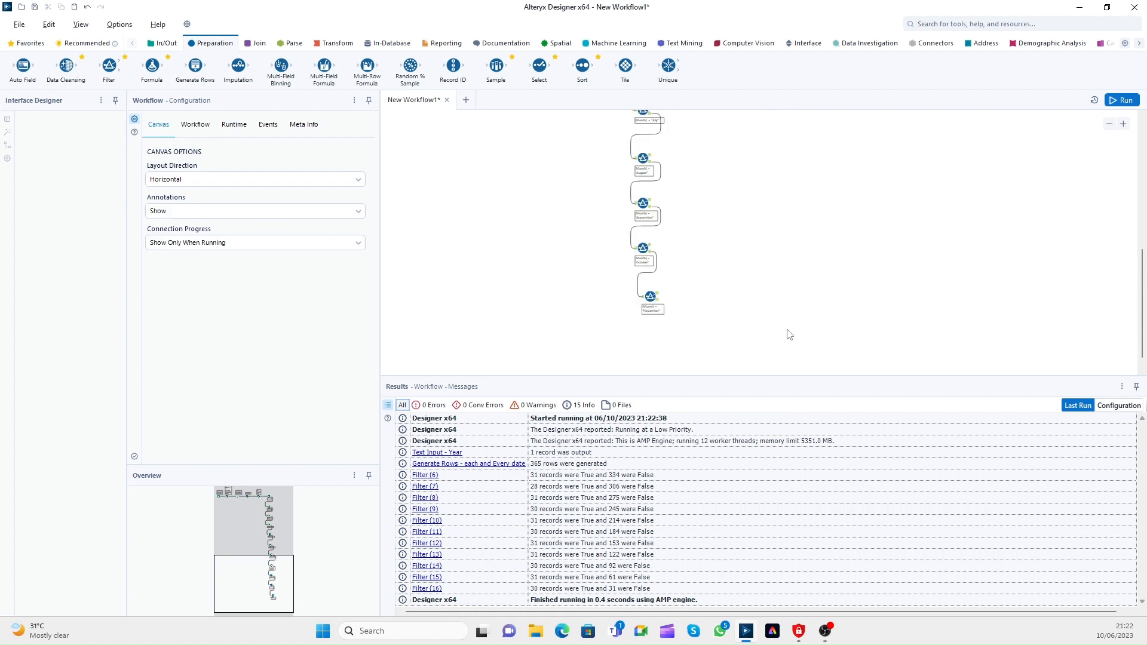
scroll(758, 272, down, 1)
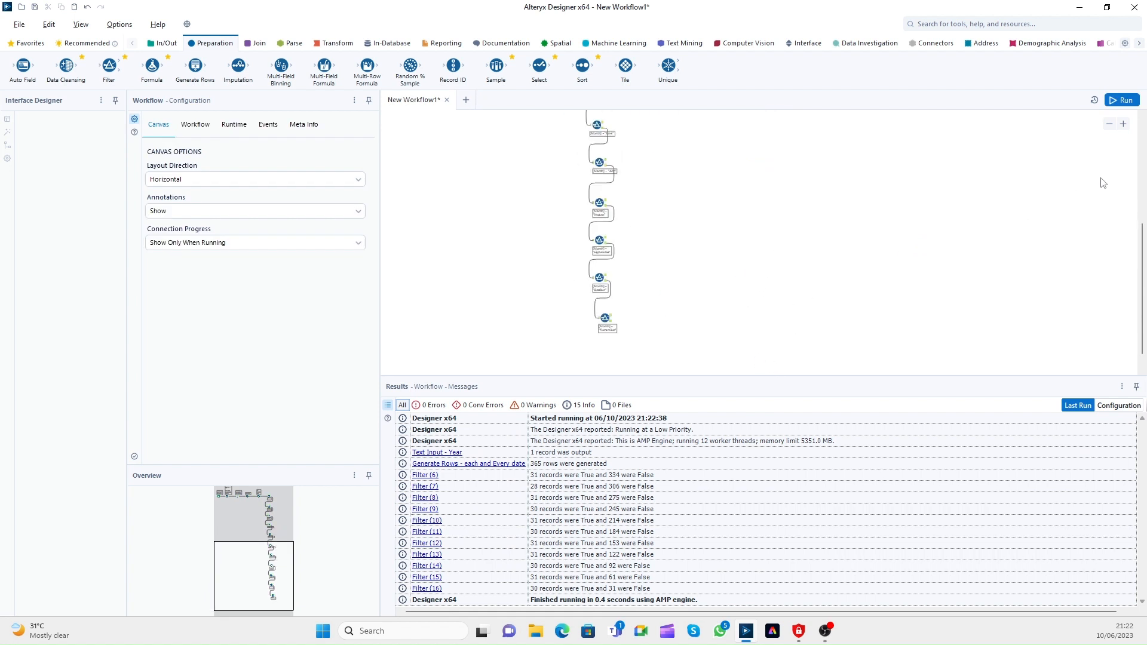
click(1110, 124)
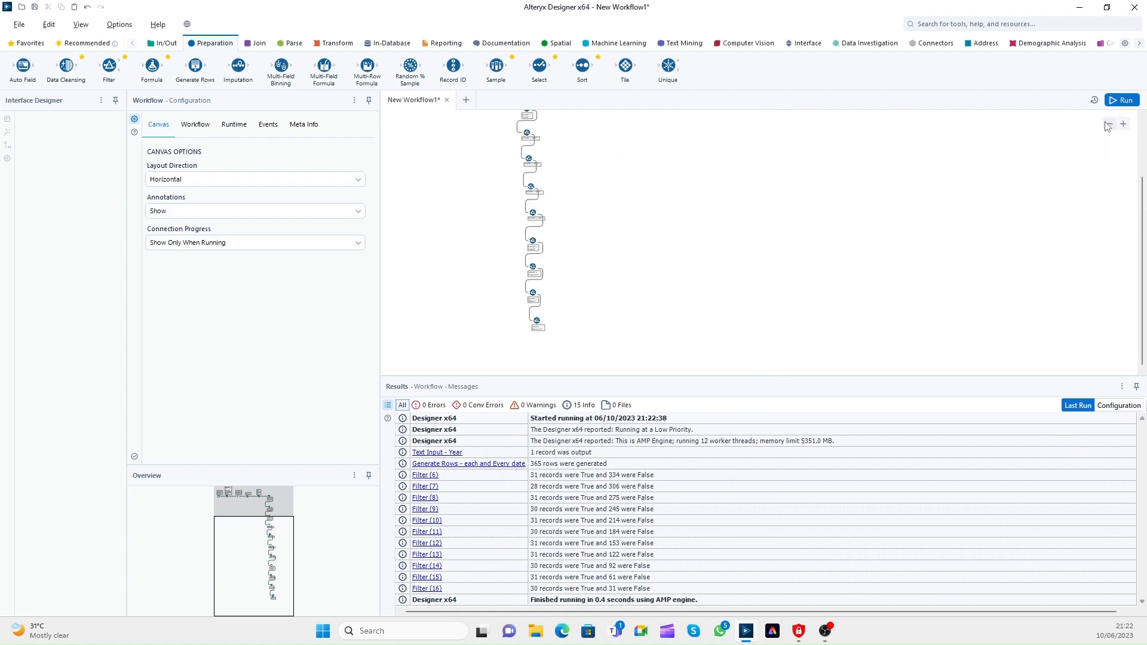
click(1108, 124)
click(485, 133)
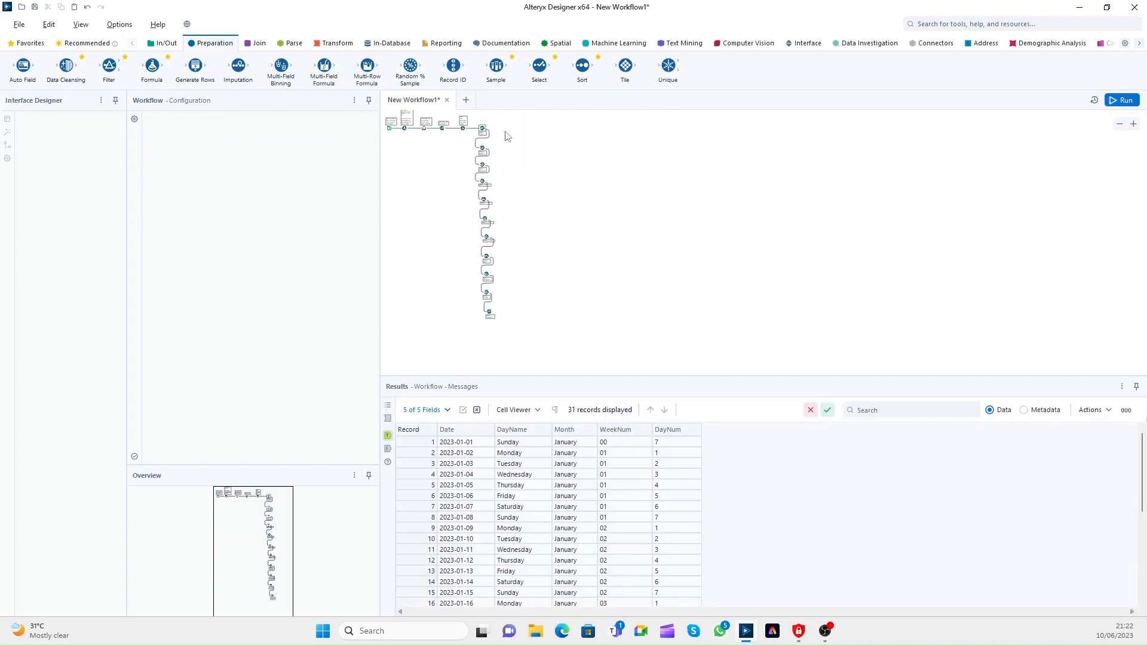
click(482, 151)
click(482, 174)
click(484, 200)
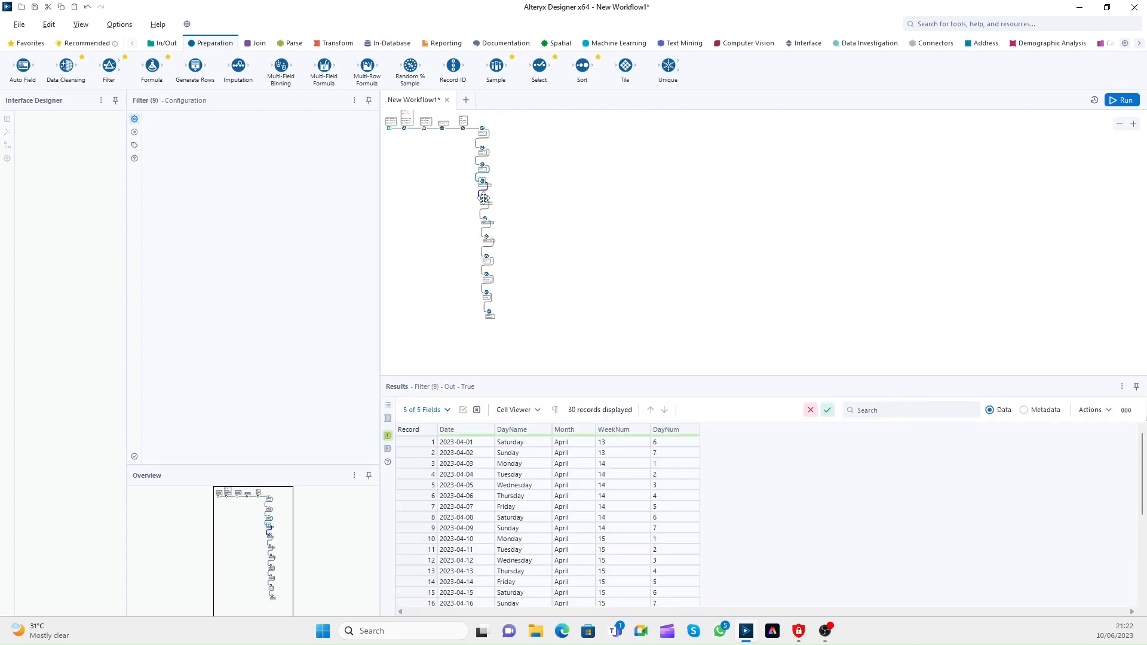
click(485, 219)
click(486, 237)
click(487, 257)
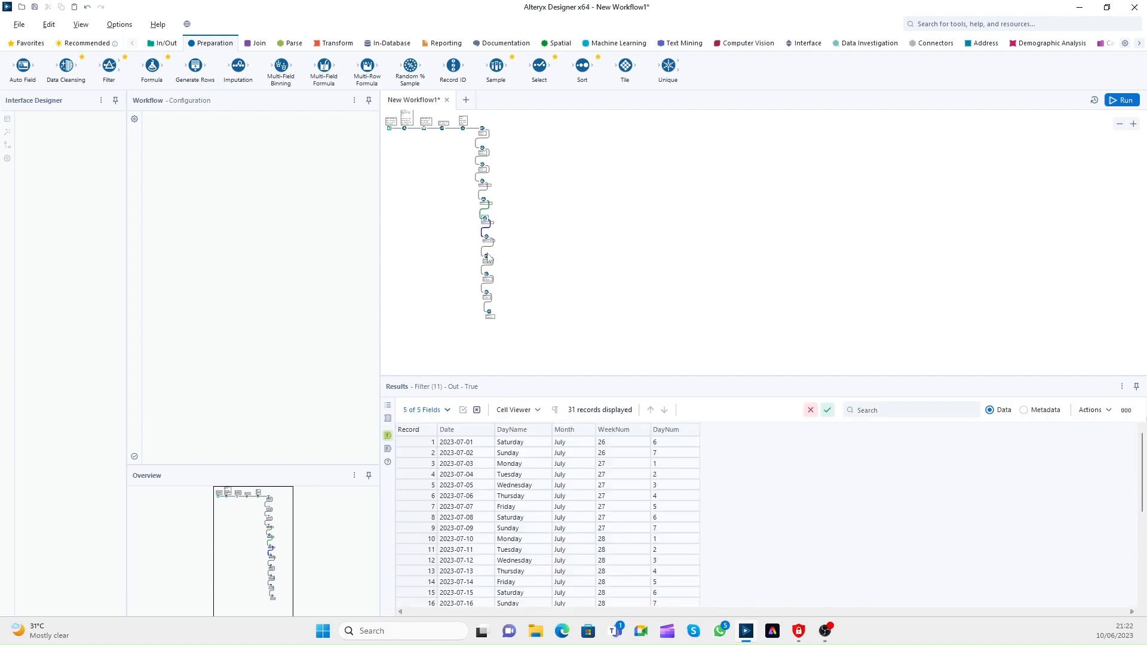
click(486, 276)
click(487, 293)
click(488, 309)
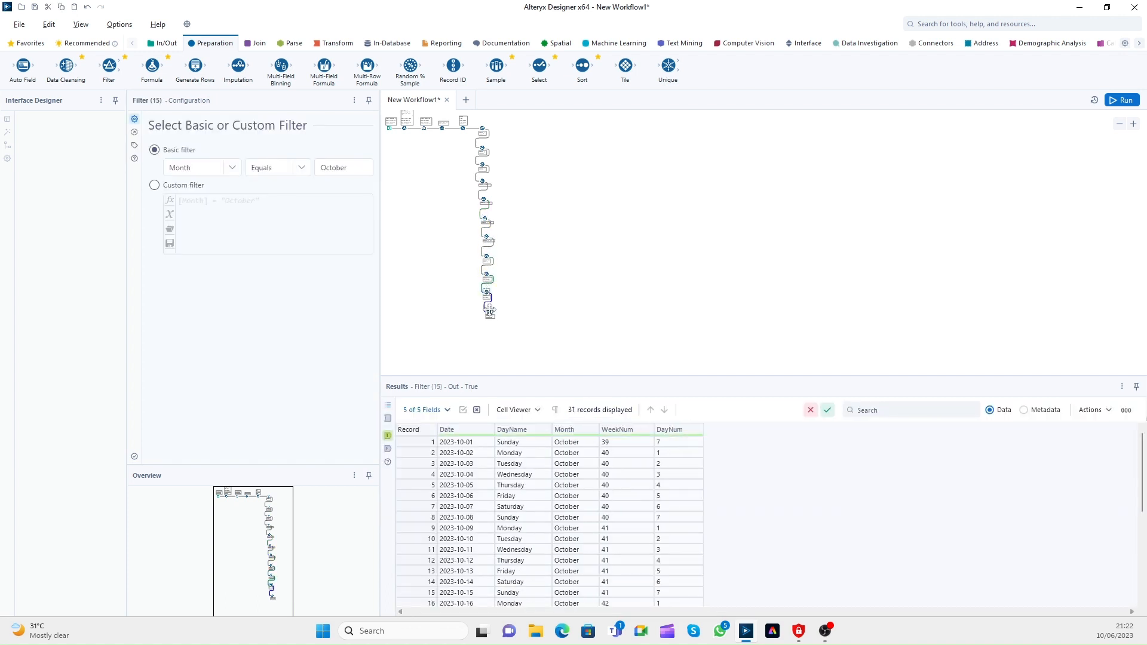
click(490, 315)
scroll(525, 322, down, 2)
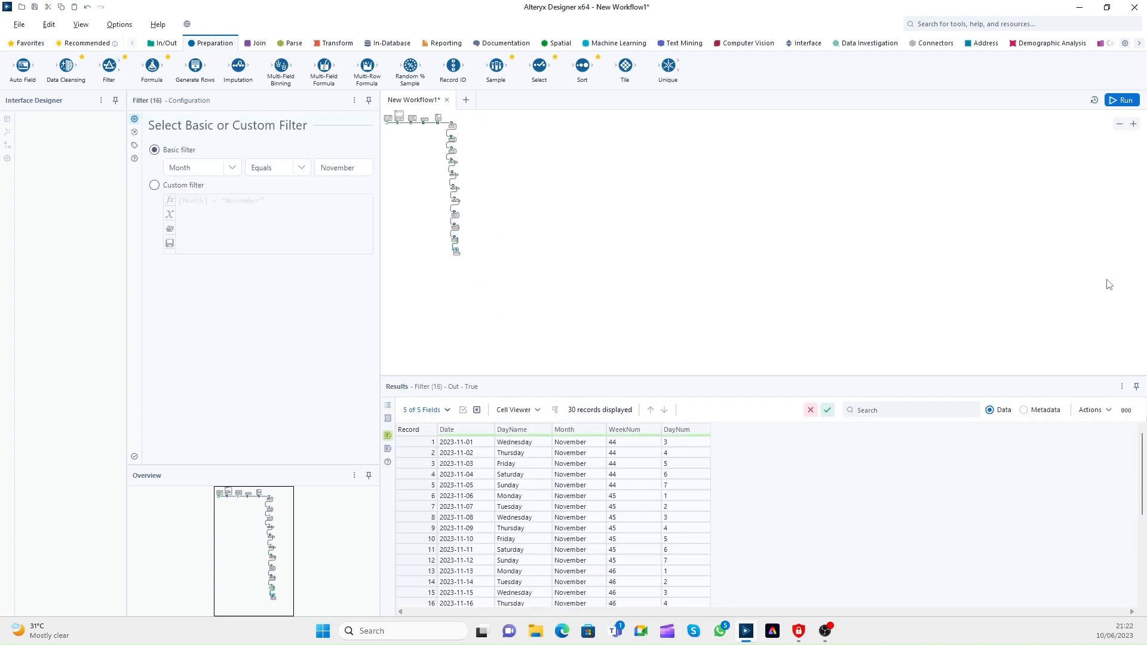
Step: Examine the False output records of the November filter at the end of the filter chain
click(1139, 120)
click(1139, 119)
click(1139, 119)
click(1139, 119)
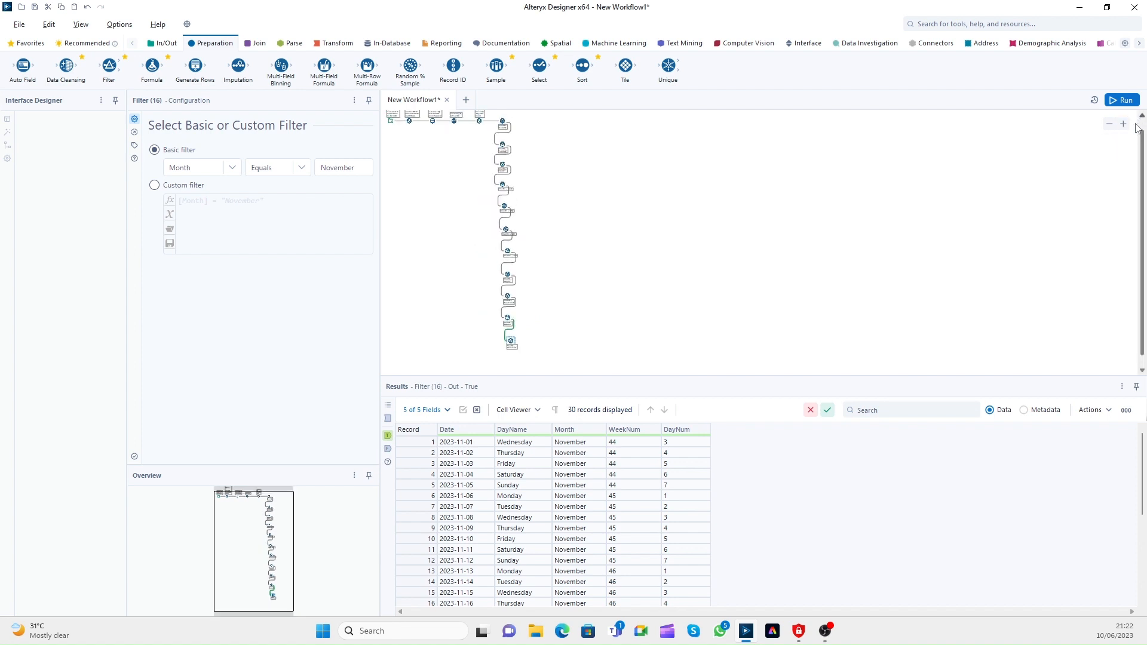
click(1129, 127)
click(1128, 128)
click(1128, 127)
click(1129, 127)
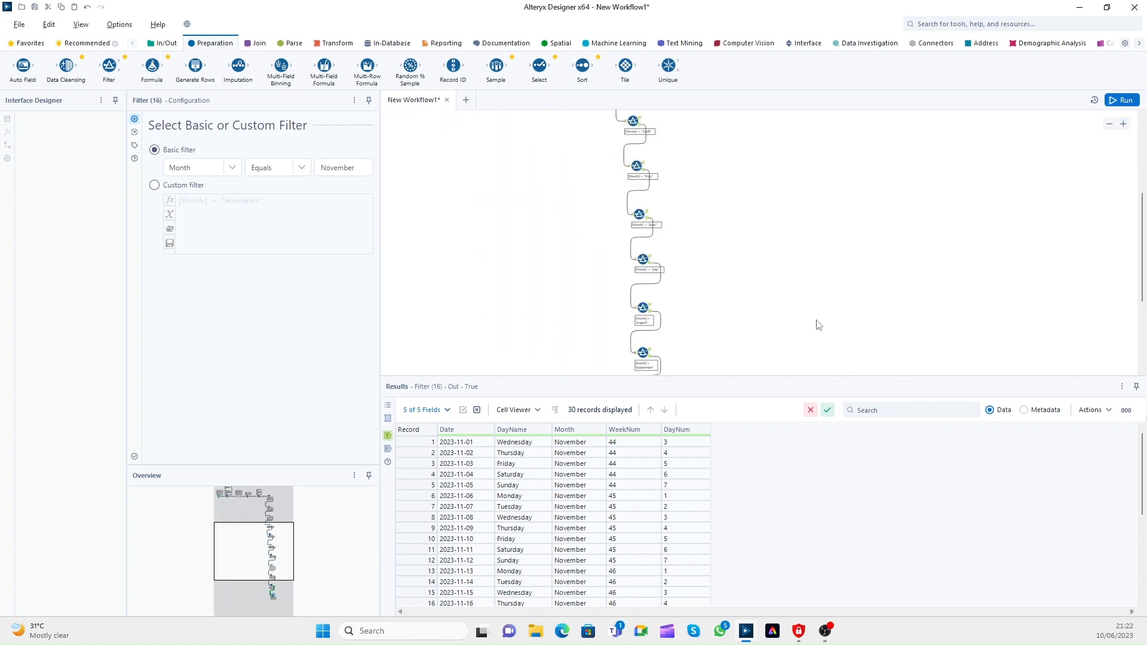
scroll(819, 324, down, 1)
drag(1141, 218, 1142, 278)
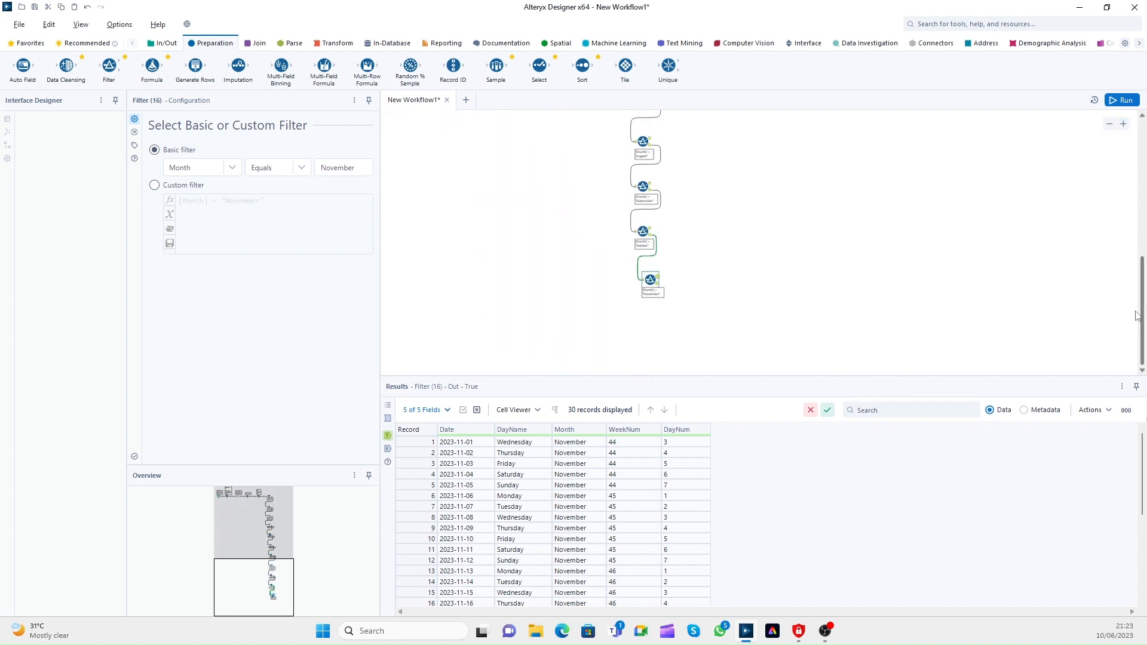
click(657, 284)
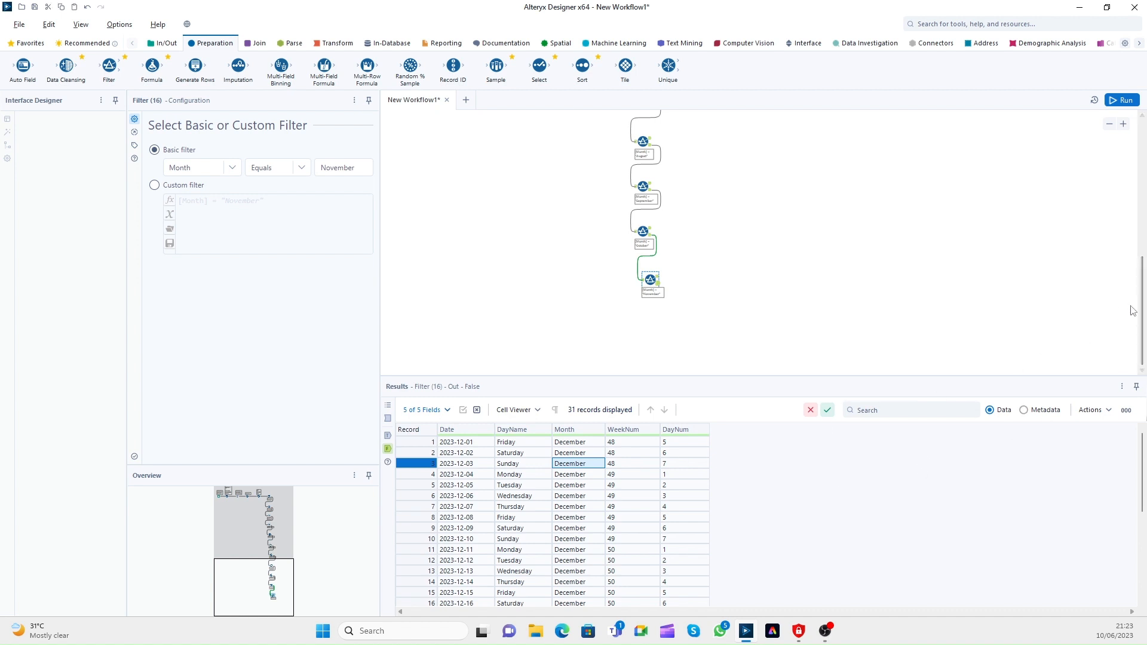
drag(1142, 272, 1142, 129)
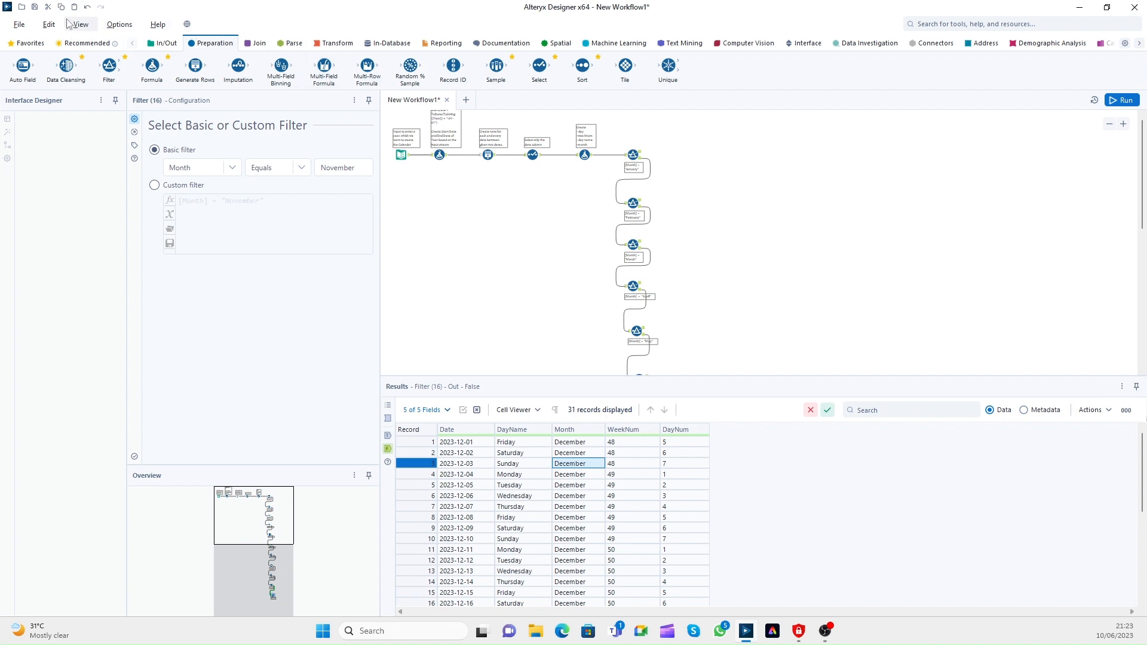
click(612, 442)
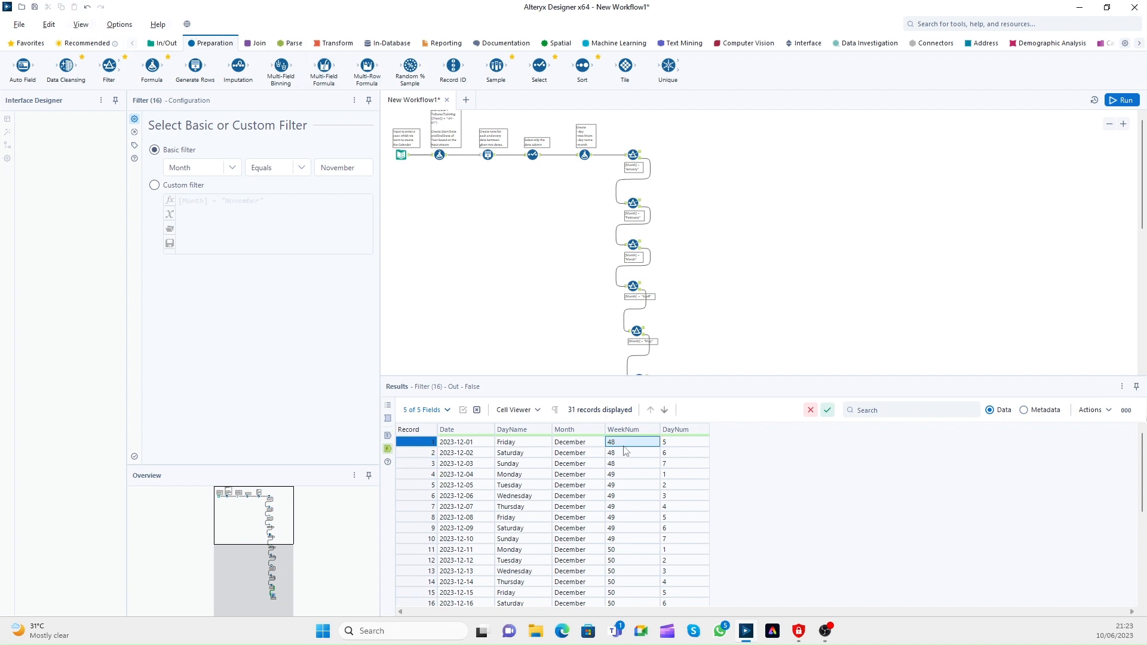
Step: Examine the January filter's True output, comparing the dates, day names, week numbers and day numbers across its records
click(642, 157)
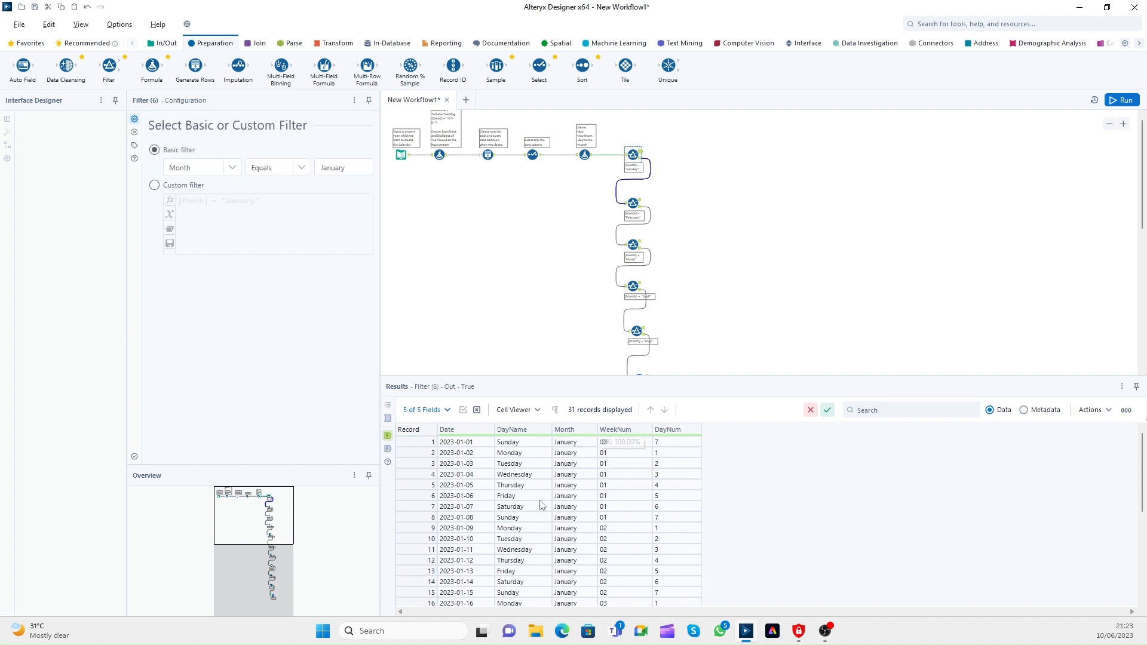
click(584, 456)
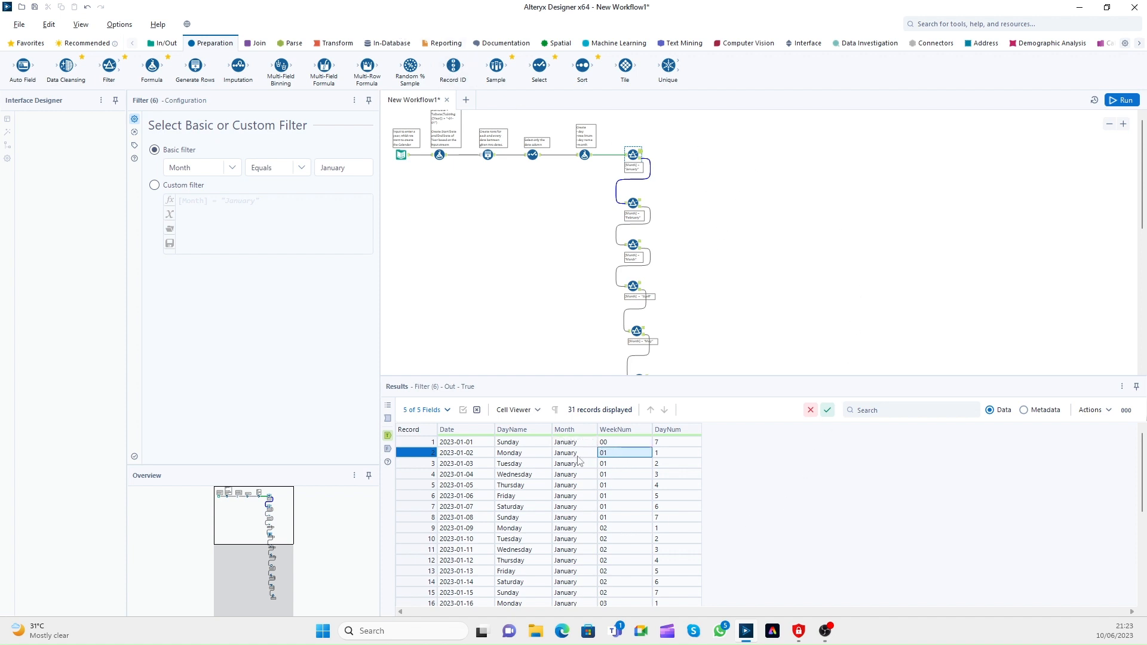
drag(568, 443, 583, 572)
drag(518, 444, 627, 559)
click(634, 510)
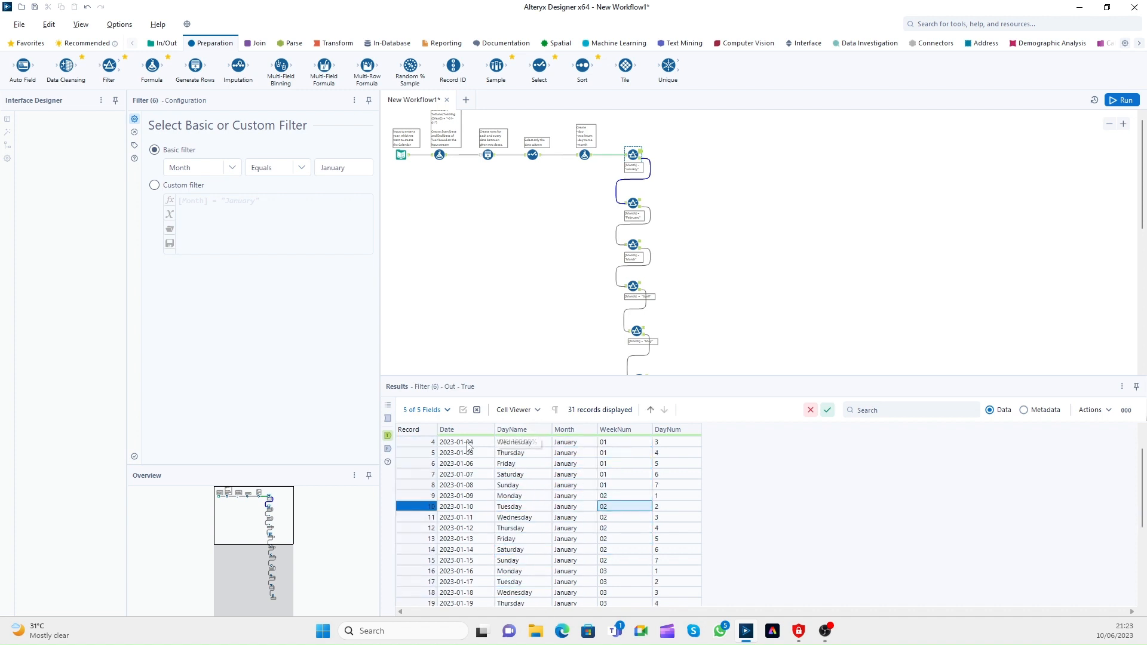
drag(483, 445, 635, 604)
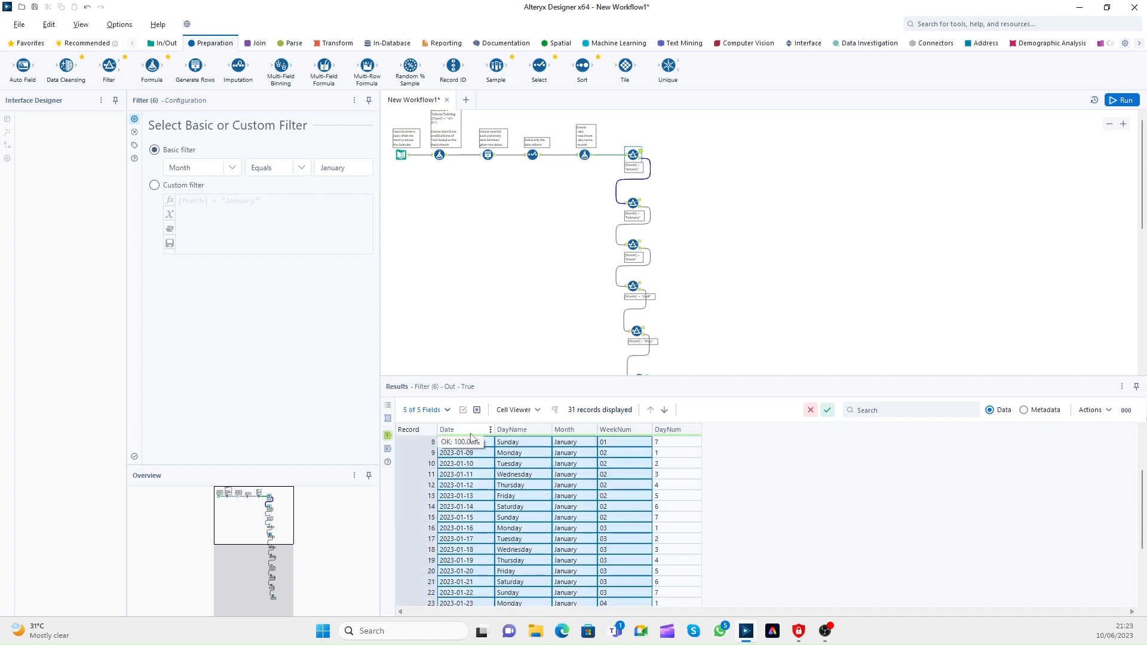
drag(428, 443, 669, 584)
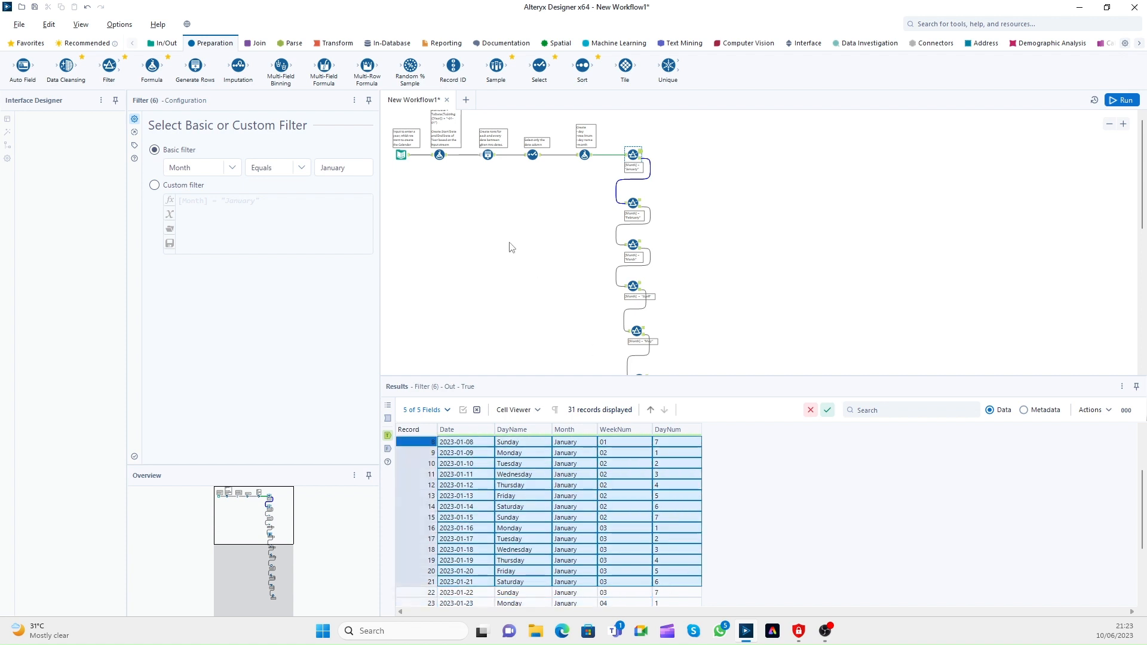
click(531, 476)
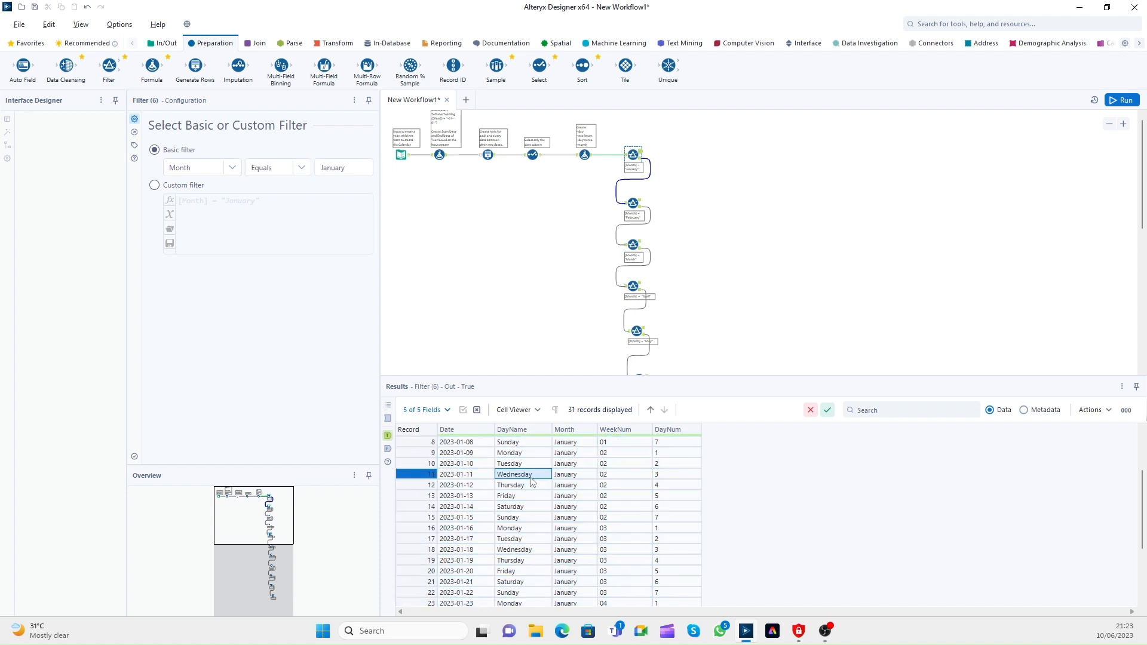
drag(469, 447, 675, 595)
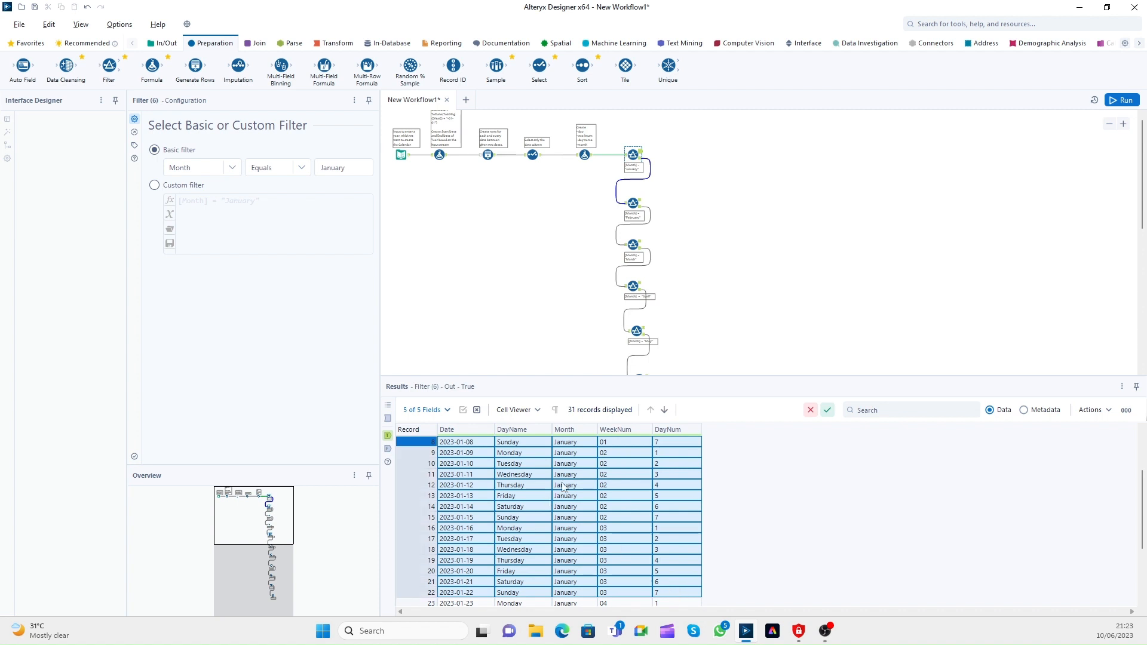
click(625, 484)
drag(622, 444, 624, 594)
click(624, 581)
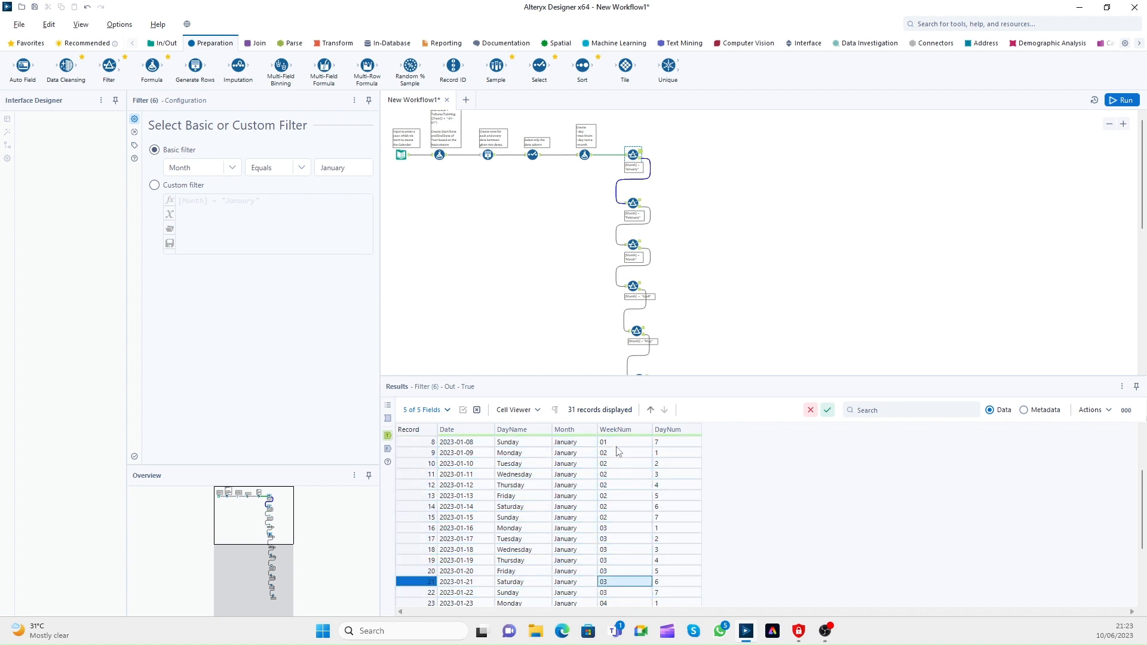
drag(616, 448, 618, 575)
Step: Add a Cross Tab tool connected to the True output of the January filter
click(333, 46)
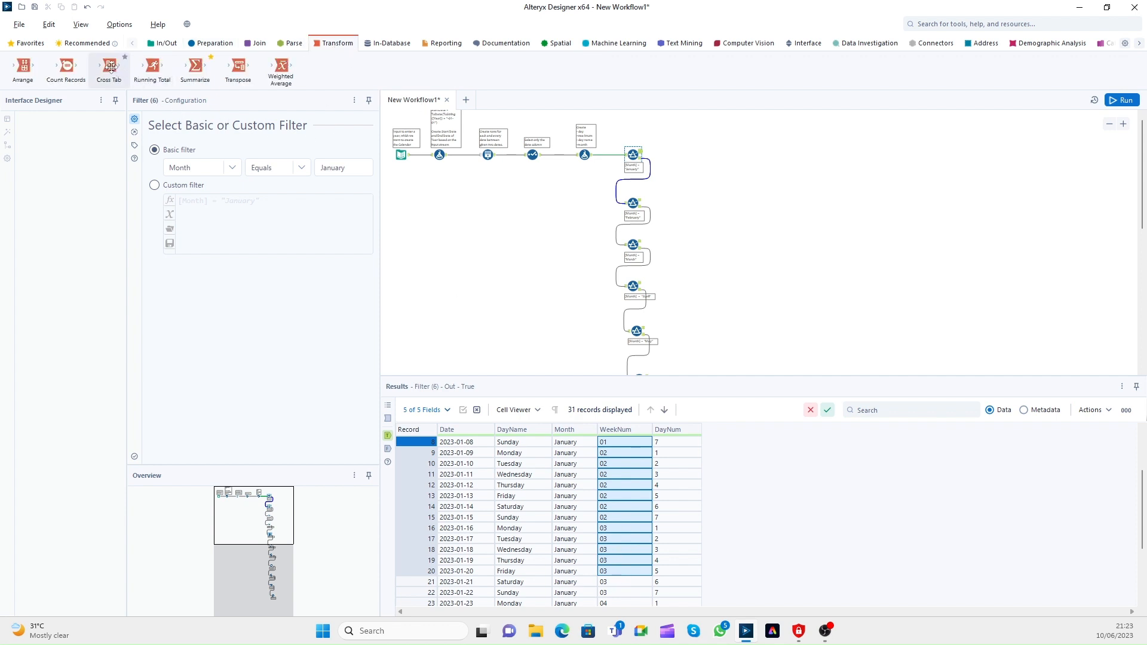
mouse_move(110, 67)
mouse_down()
mouse_move(250, 161)
mouse_move(743, 156)
mouse_up()
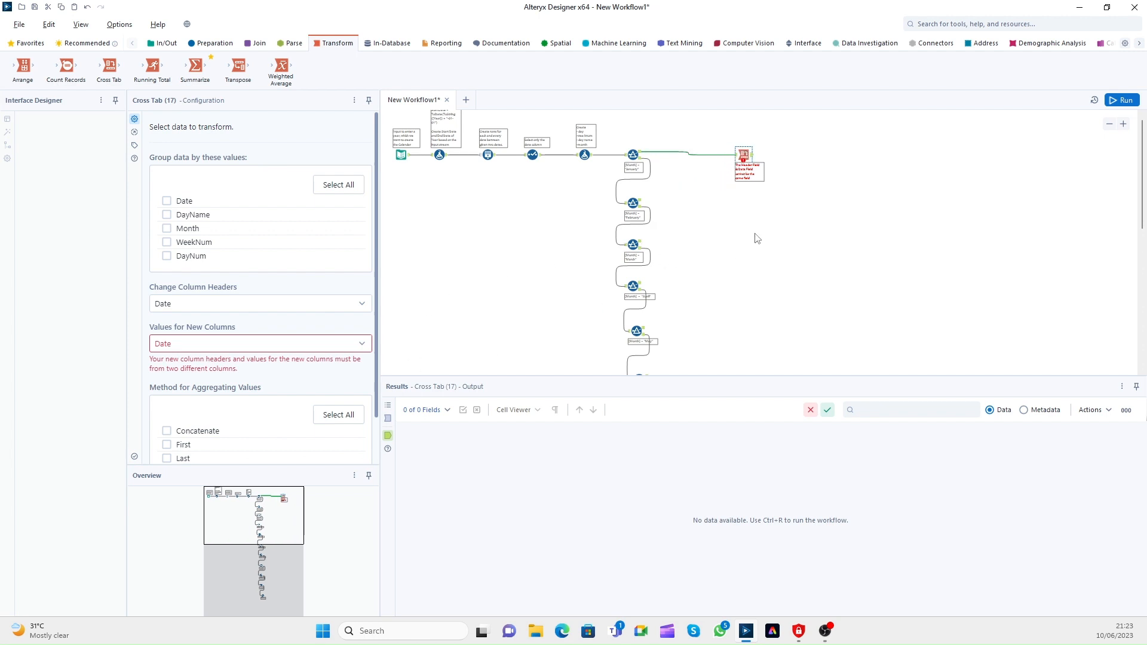
Step: Review the January filter's weekly records and group the Cross Tab data by WeekNum and DayName
click(635, 155)
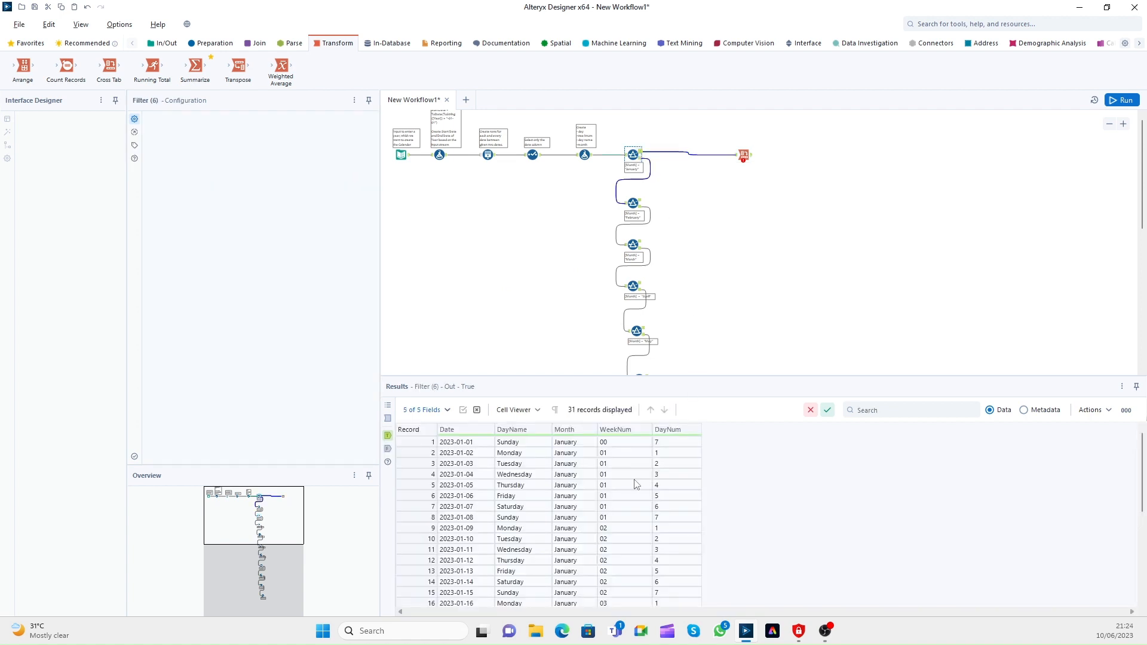
drag(627, 463, 572, 515)
click(568, 475)
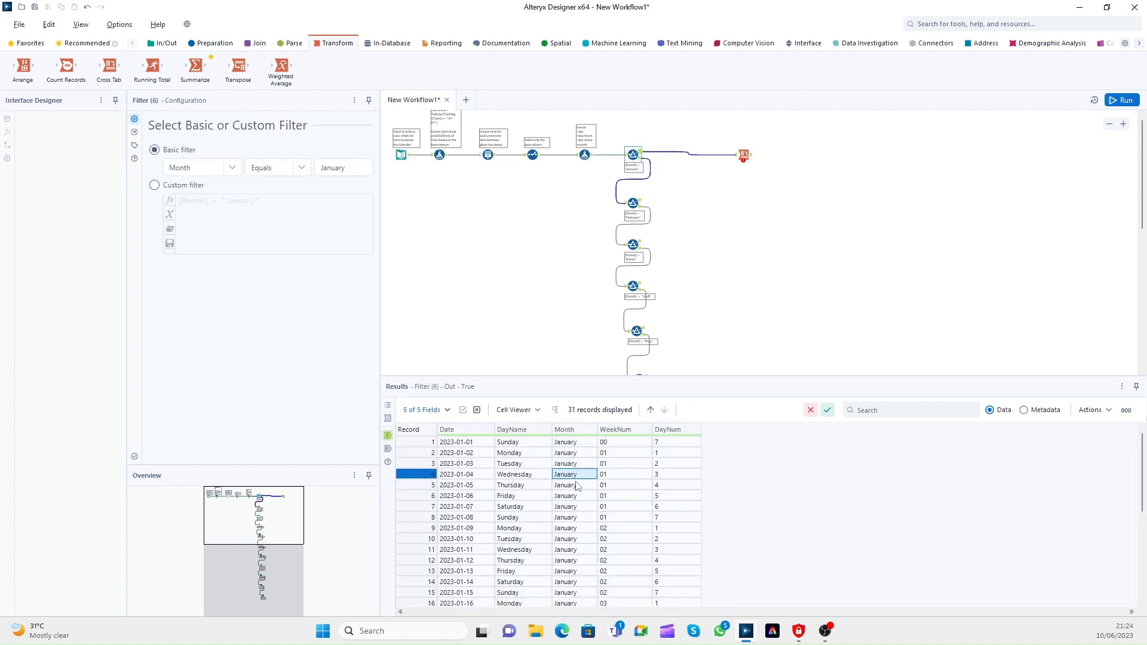
drag(533, 452, 677, 518)
click(677, 518)
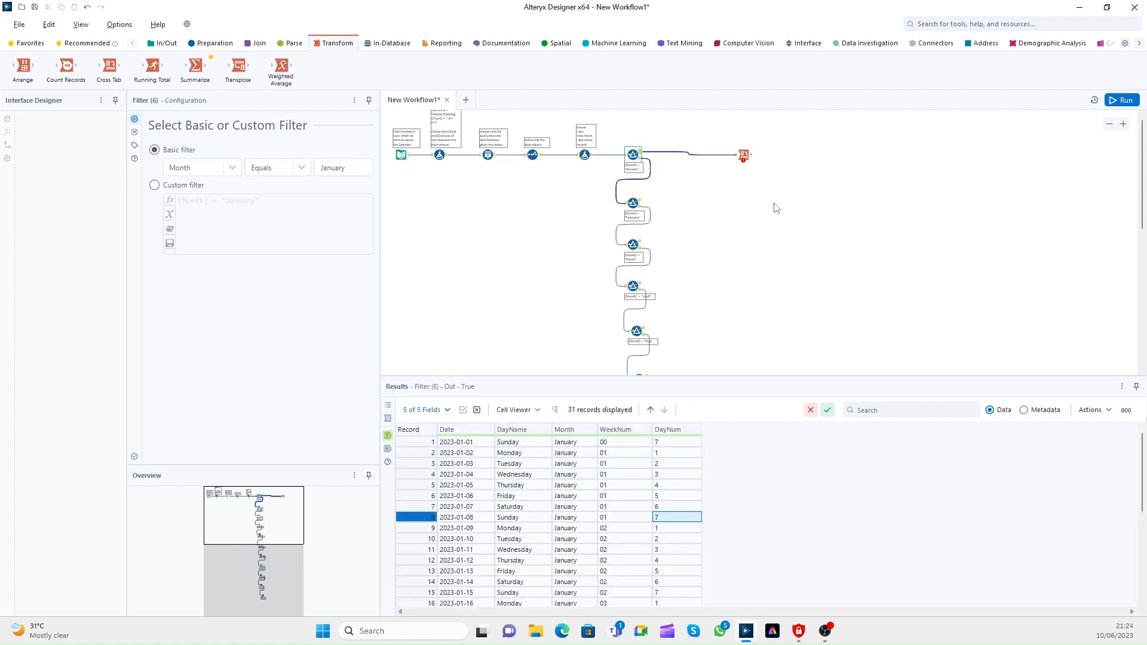
click(743, 155)
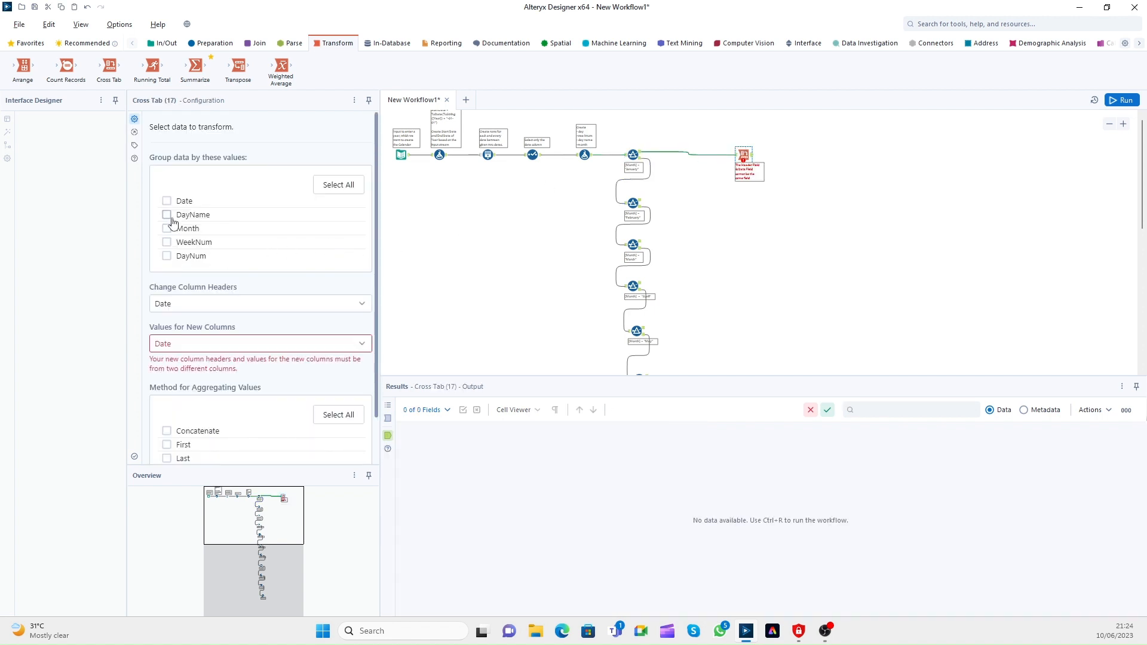
click(167, 243)
click(166, 215)
Step: Examine the DayName values in the January filter's True output across the weeks
click(633, 155)
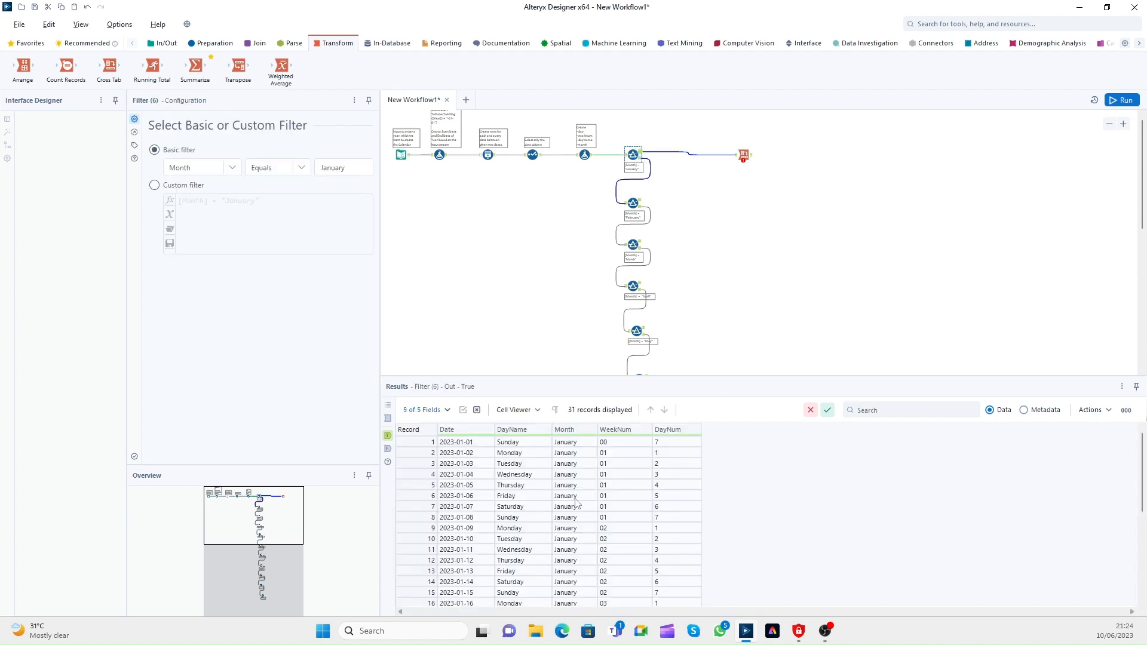
drag(532, 443, 580, 537)
click(534, 474)
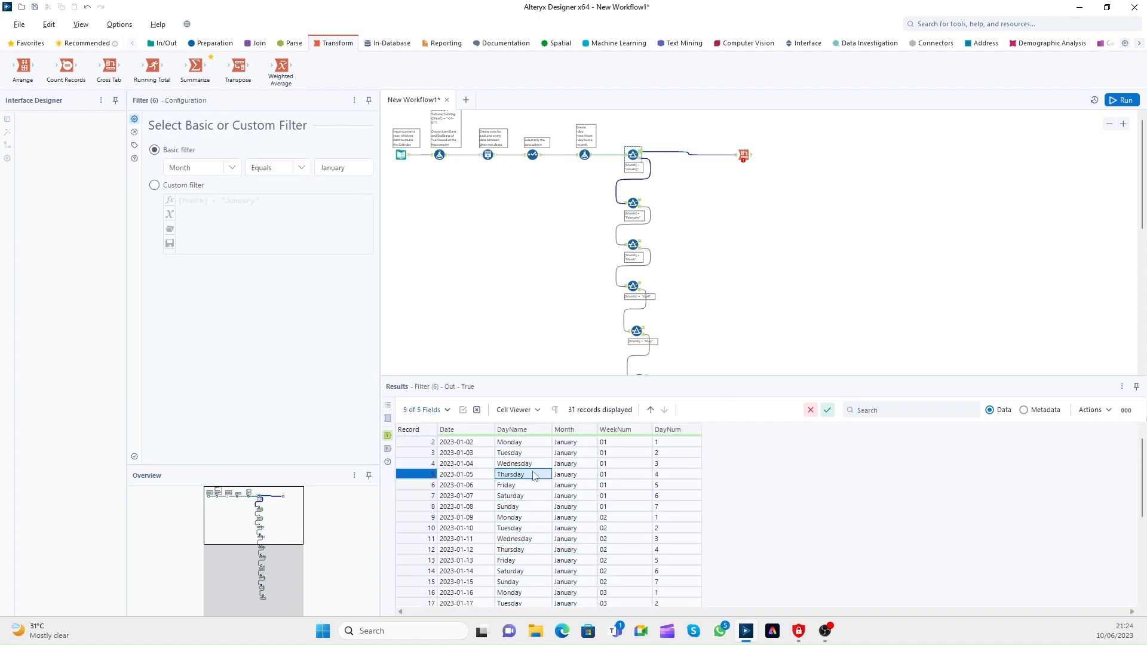
drag(519, 448, 526, 592)
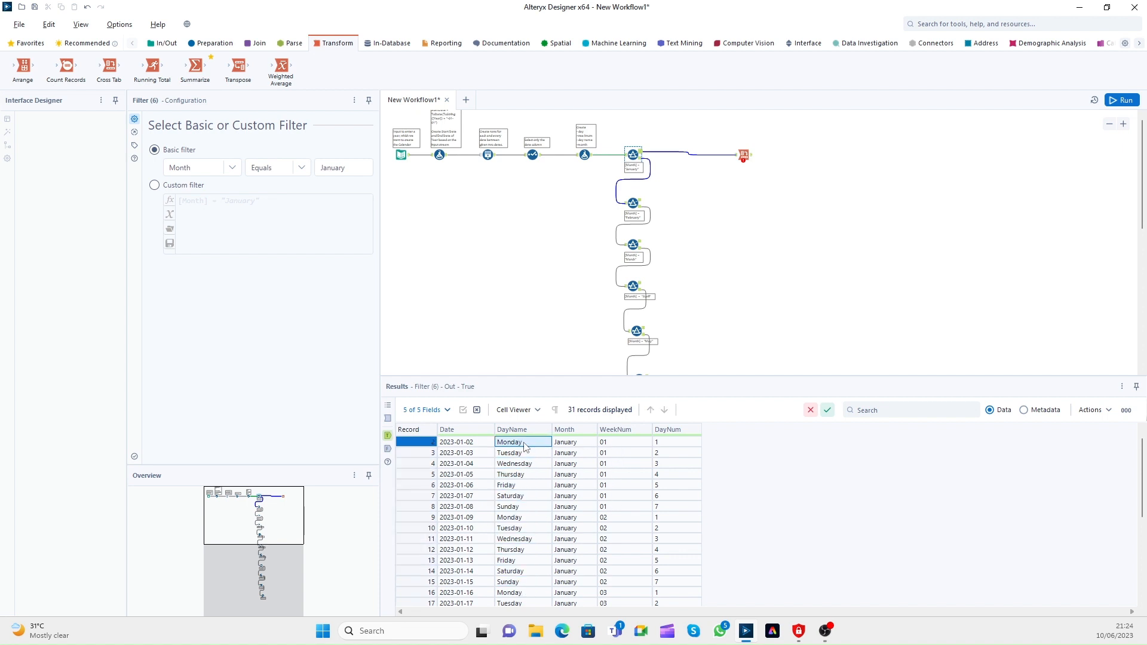
Step: Configure the Cross Tab with WeekNum as column headers, Date as new column values and First as aggregation method, and run the workflow
drag(481, 464, 702, 512)
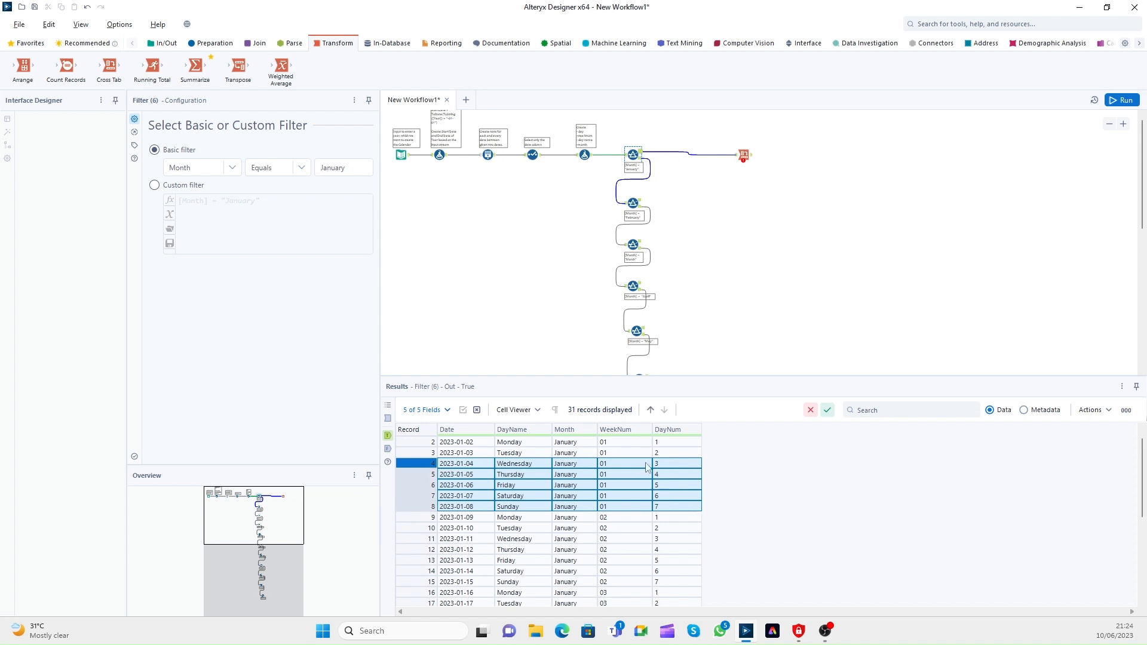
drag(622, 443, 623, 506)
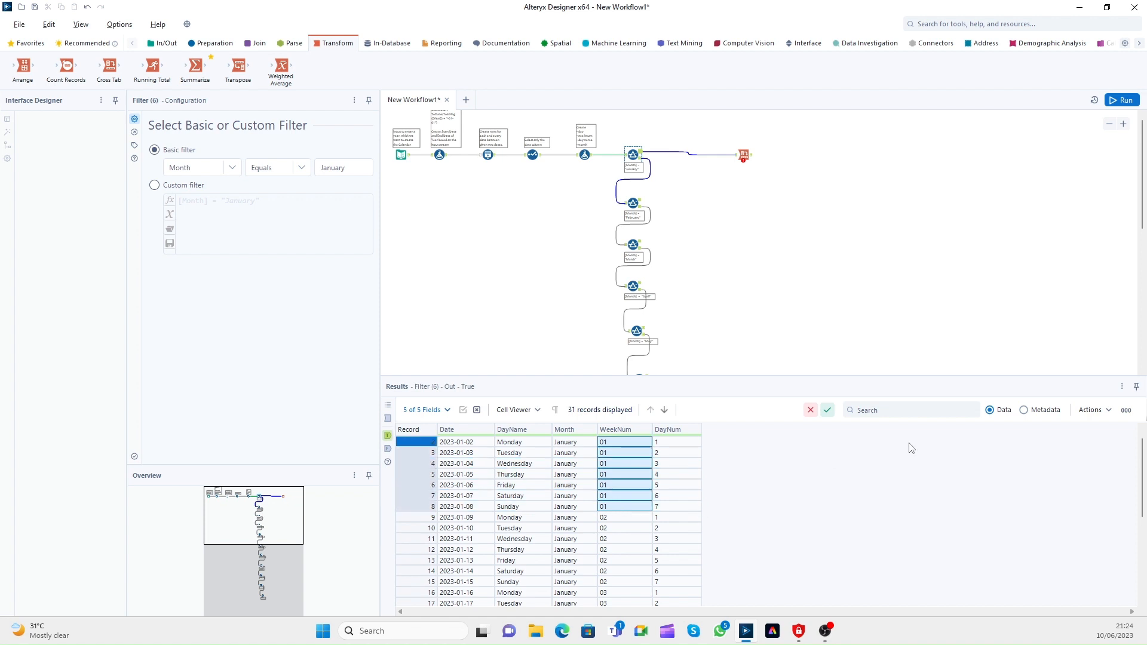
click(744, 155)
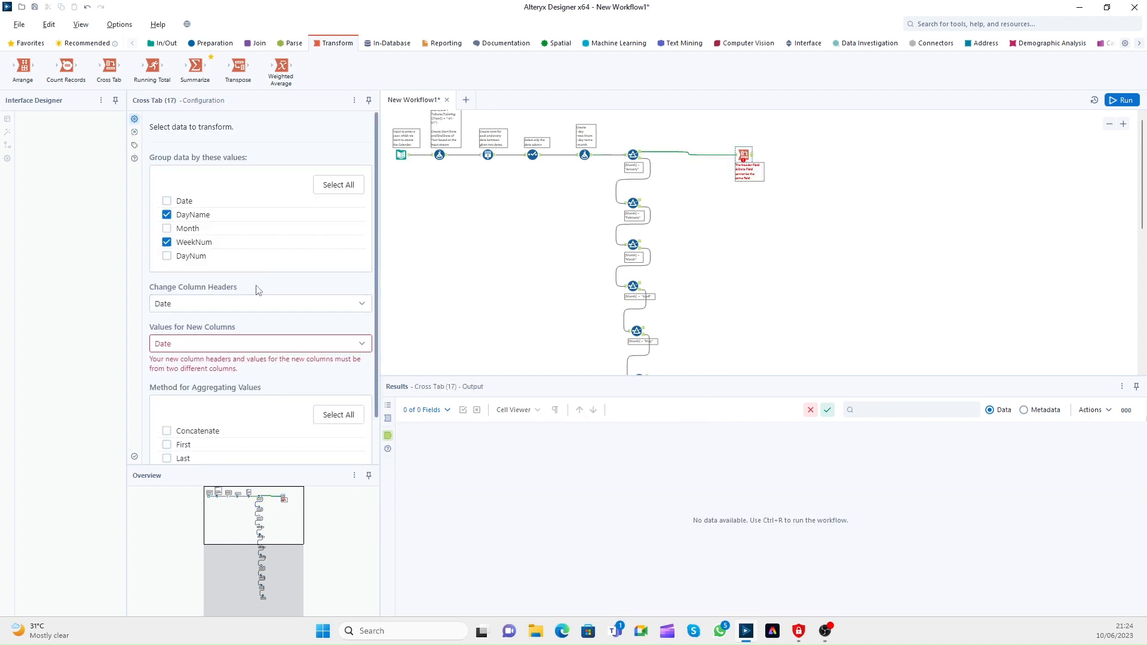
click(228, 306)
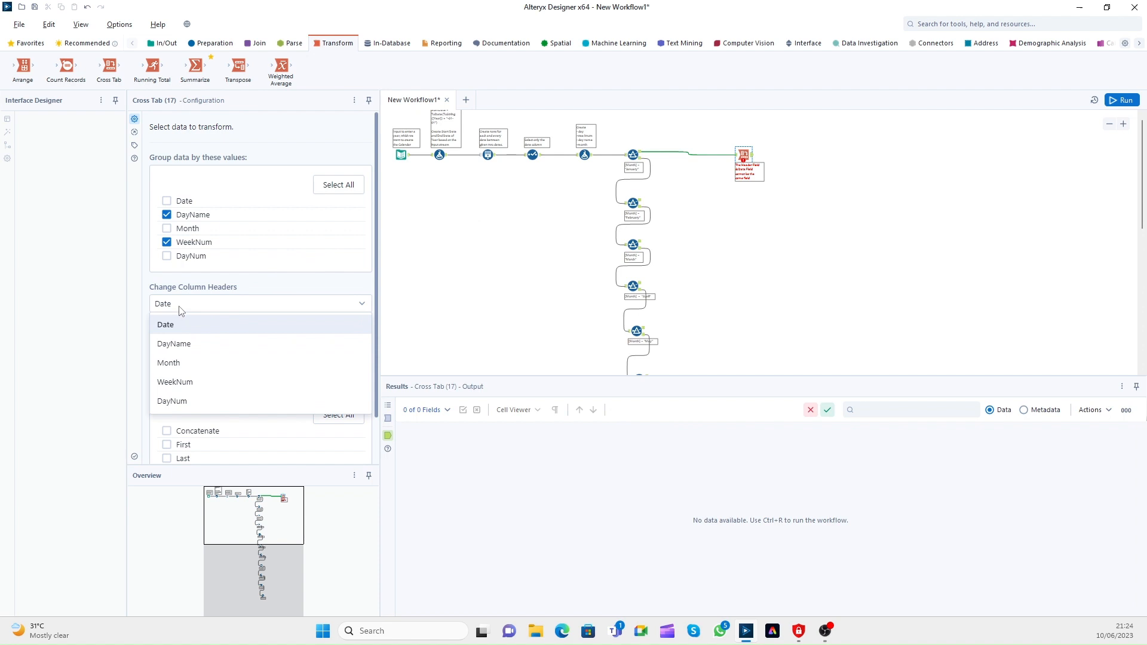
click(177, 388)
click(245, 347)
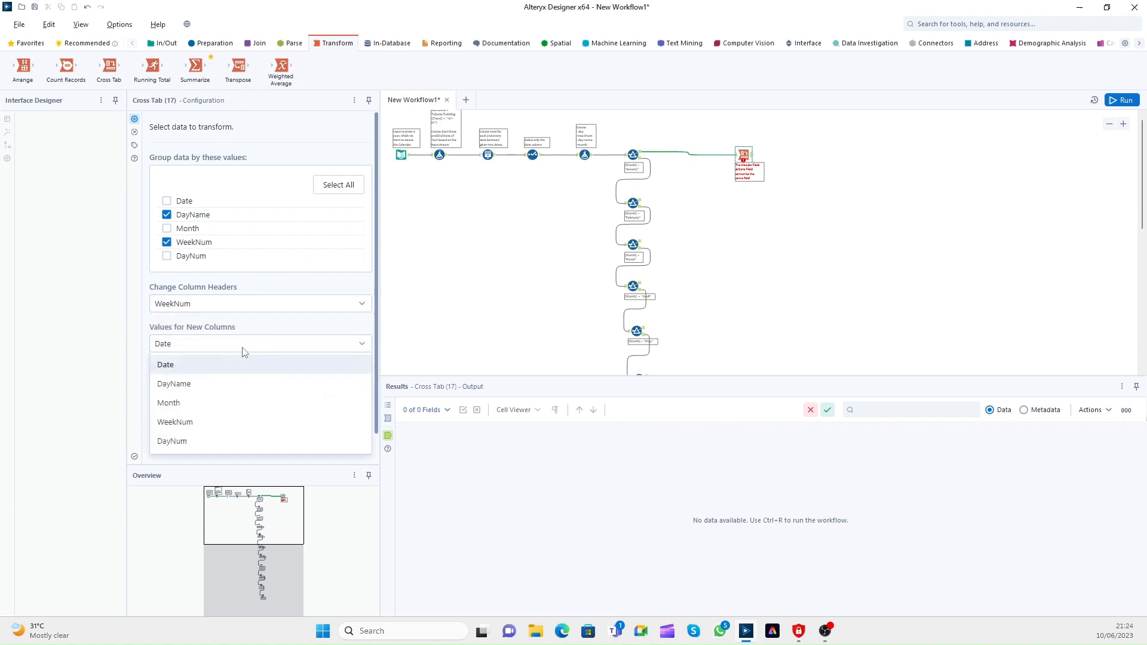
click(188, 370)
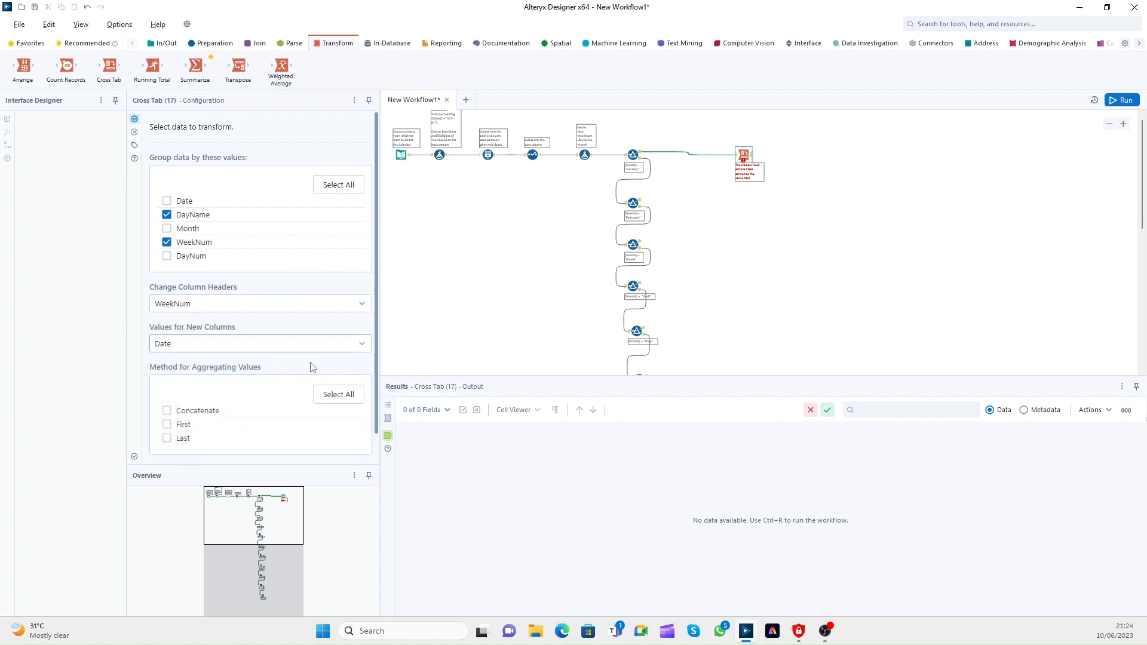
click(215, 345)
click(196, 367)
click(175, 425)
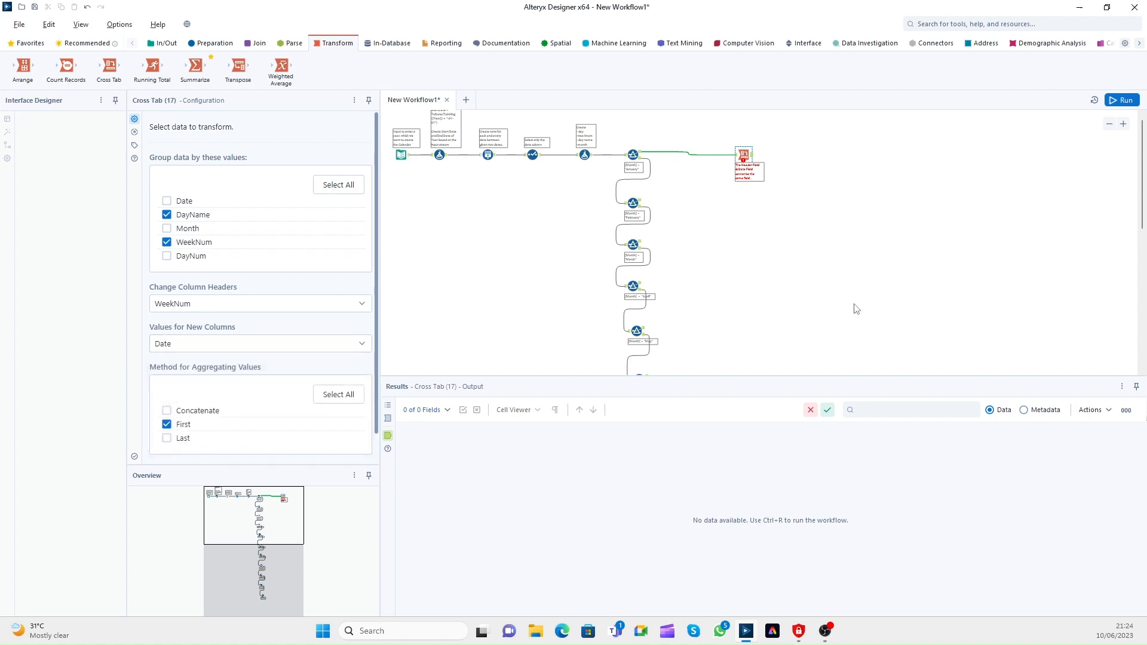
click(1122, 100)
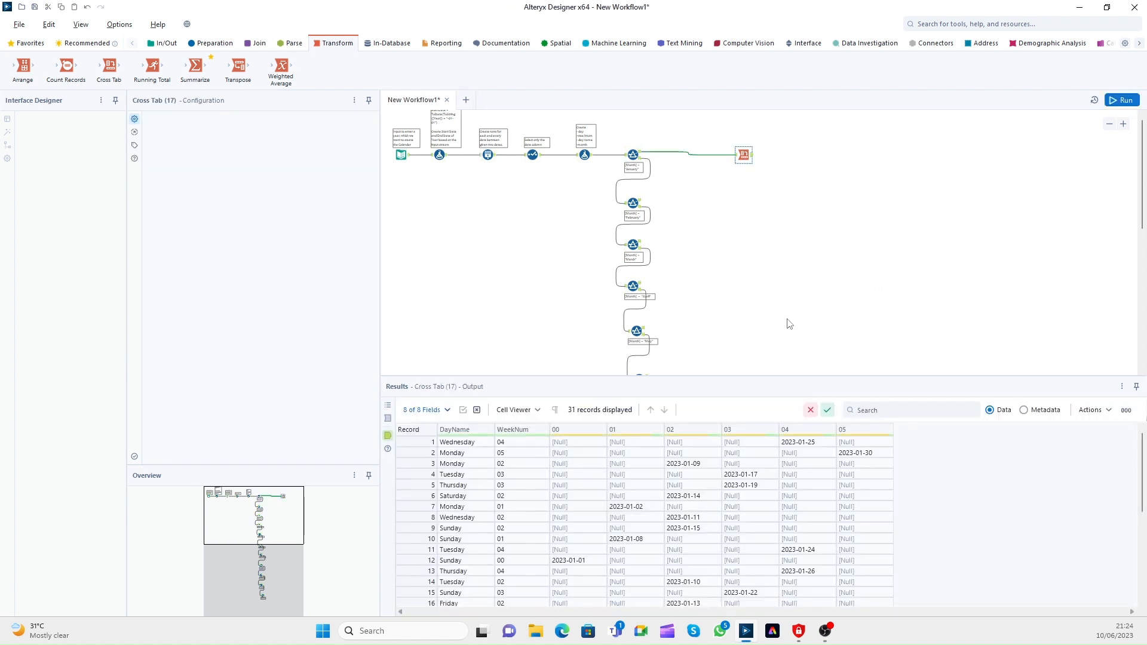
Step: Try grouping the Cross Tab by Month and WeekNum without DayName, and run the workflow to check the output
drag(619, 454, 652, 517)
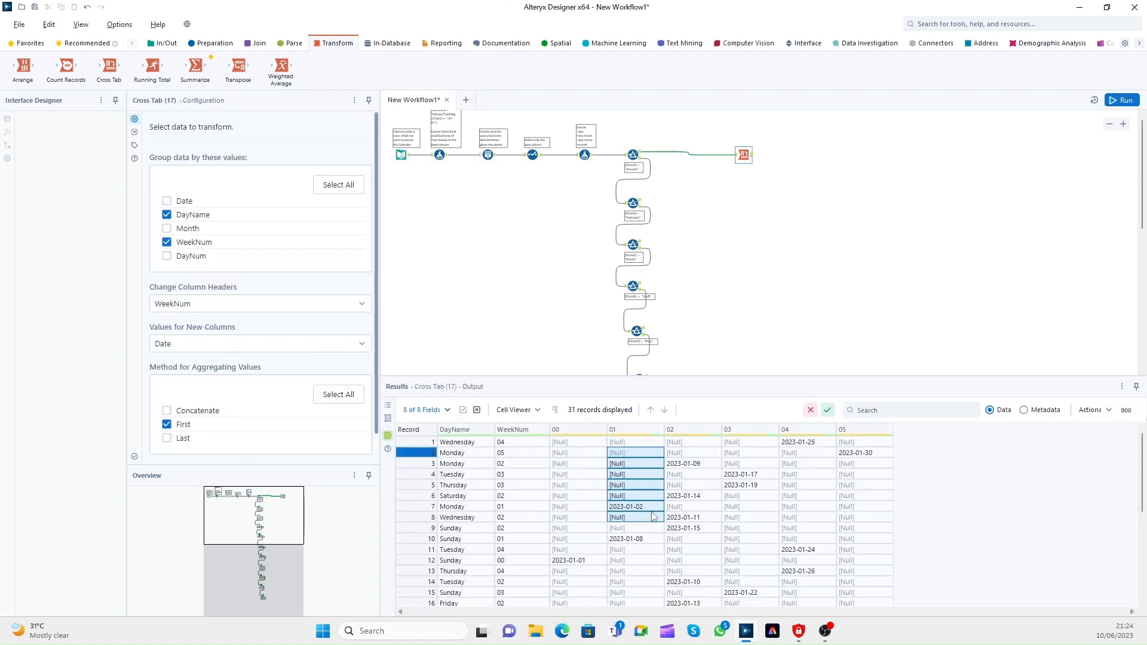
click(756, 498)
scroll(594, 514, down, 1)
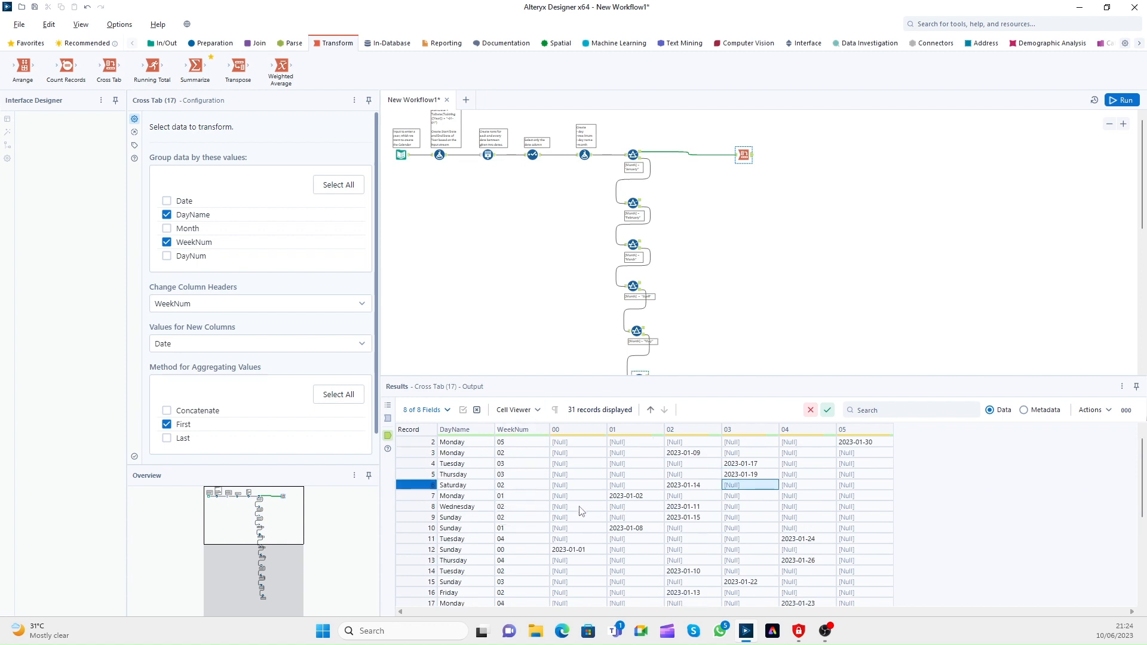
scroll(579, 510, down, 2)
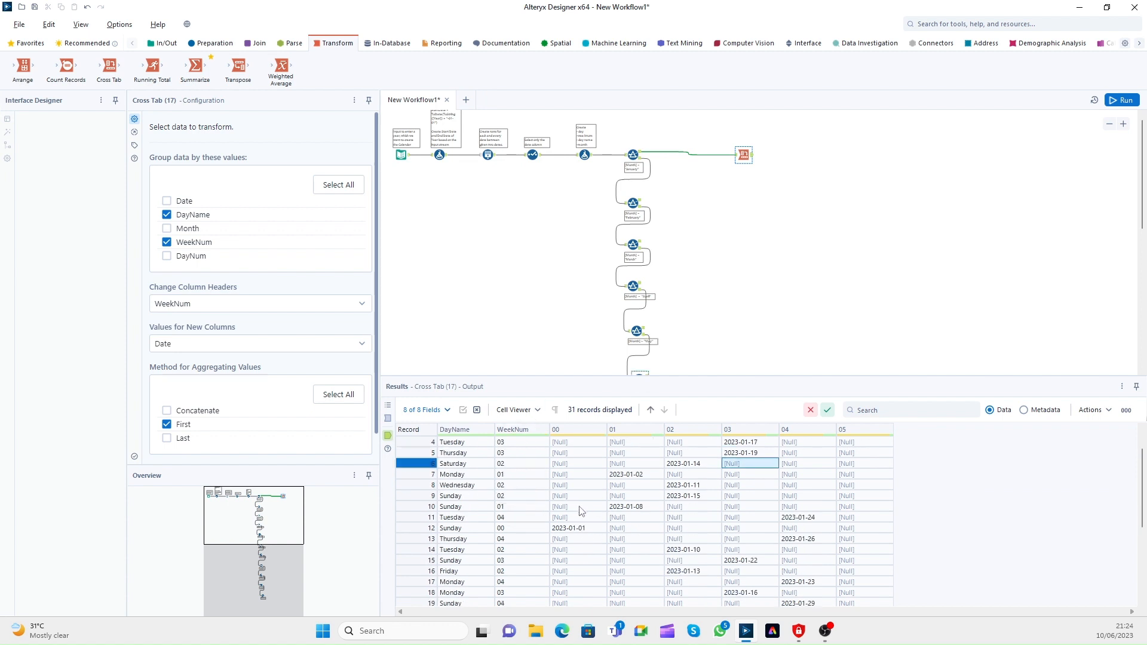
click(167, 228)
click(167, 214)
click(1115, 101)
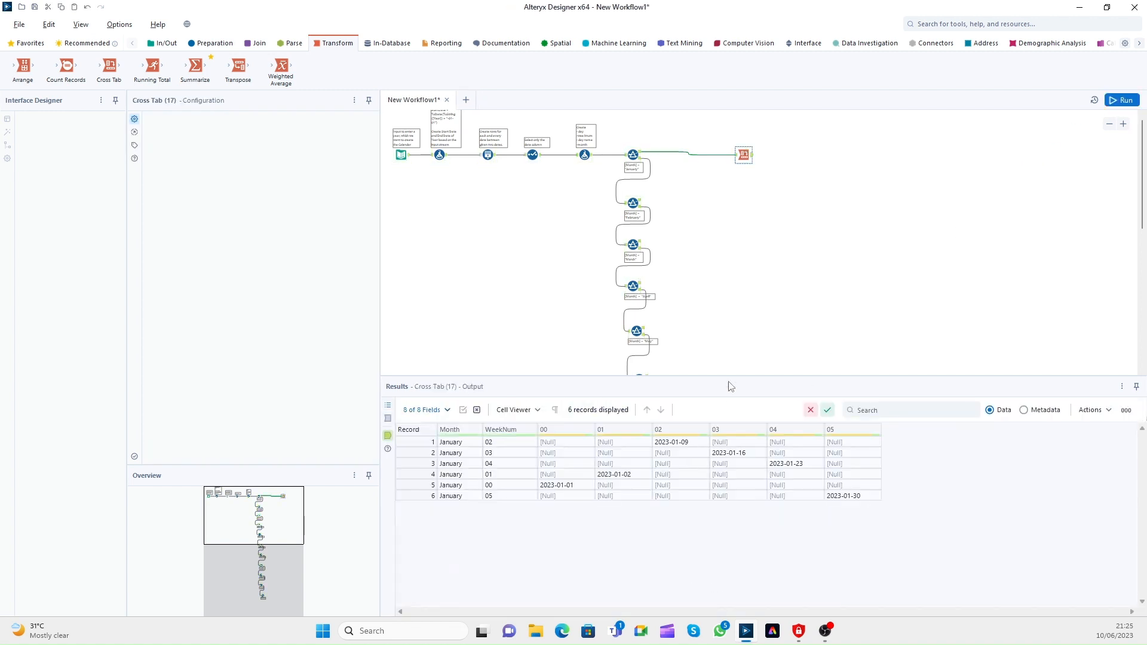
drag(459, 442, 773, 485)
click(771, 485)
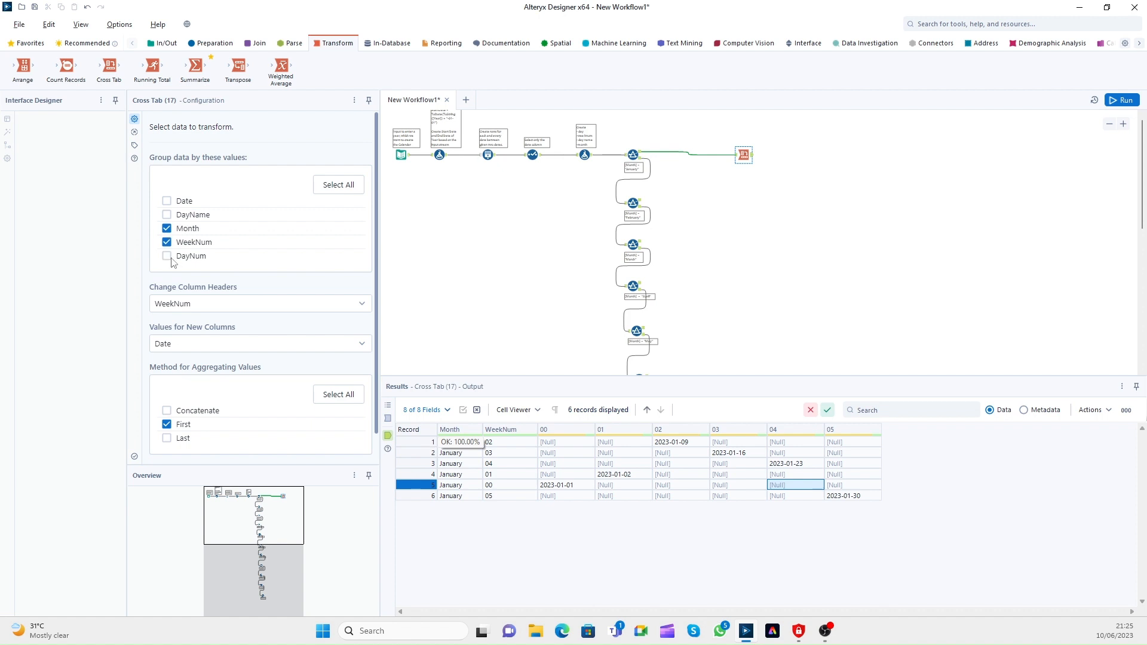
Step: Try adding DayName back to the Cross Tab grouping alongside Month and WeekNum, and rerun the workflow
click(167, 215)
click(1112, 101)
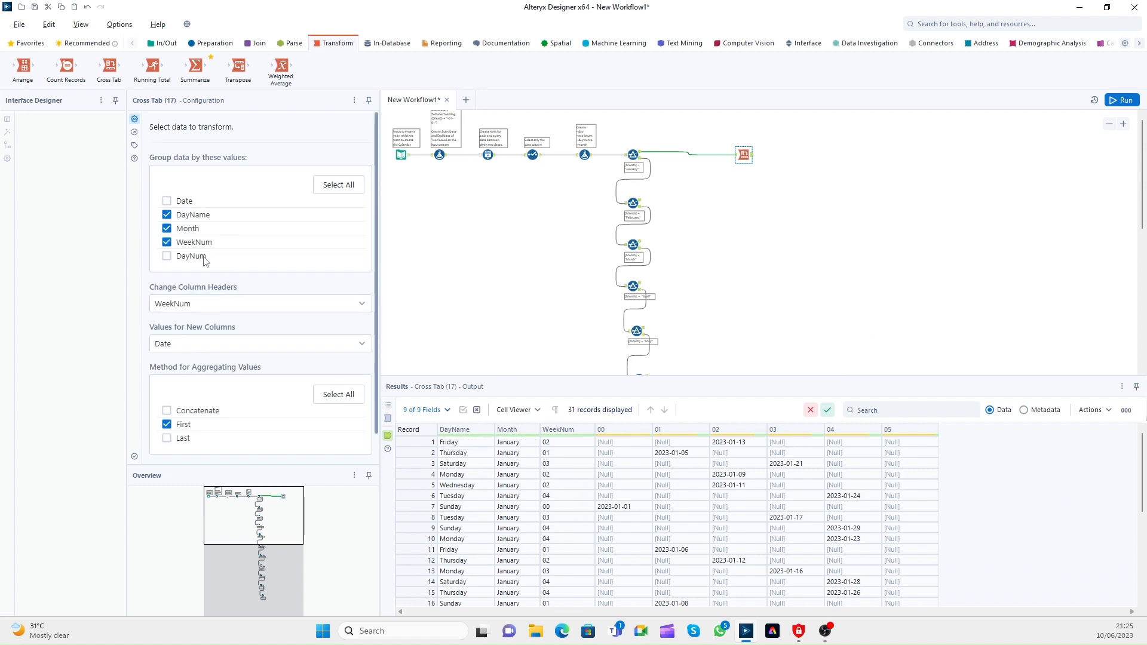
drag(460, 464, 857, 547)
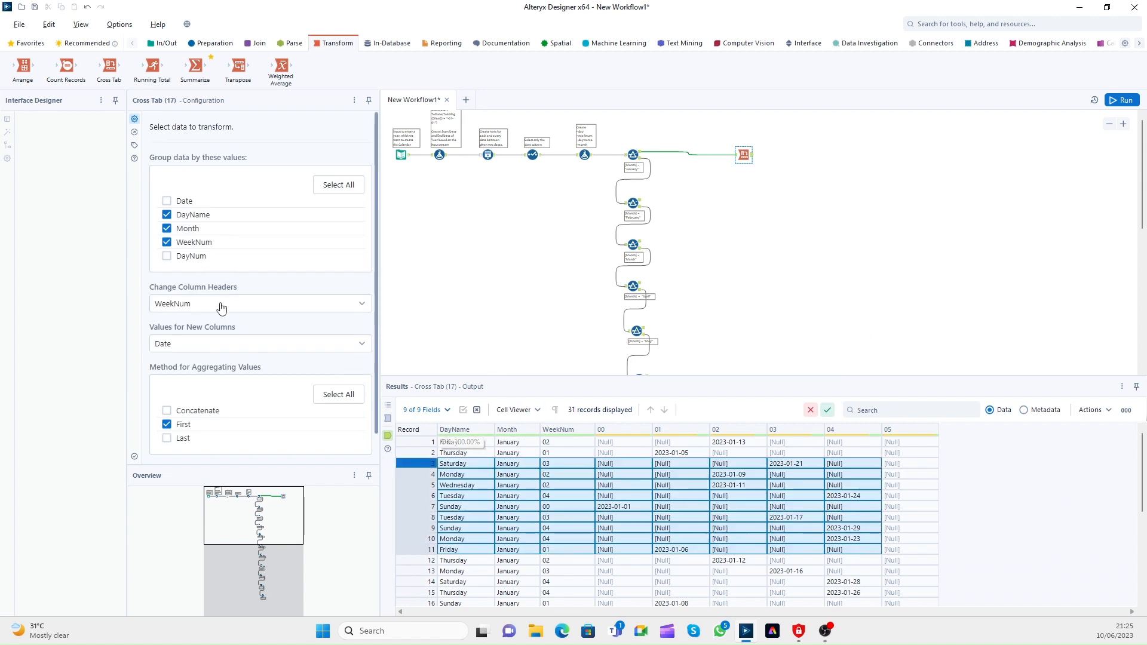
click(624, 518)
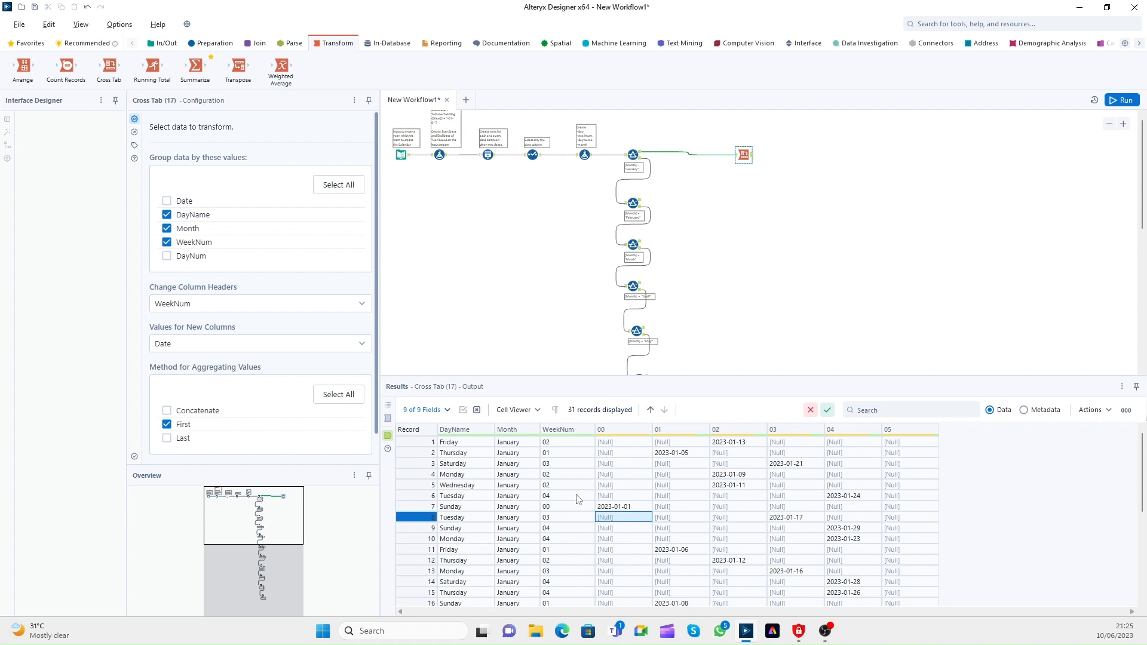
Step: Group the Cross Tab data by DayName and DayNum only, and rerun the workflow
click(166, 242)
click(166, 215)
click(166, 214)
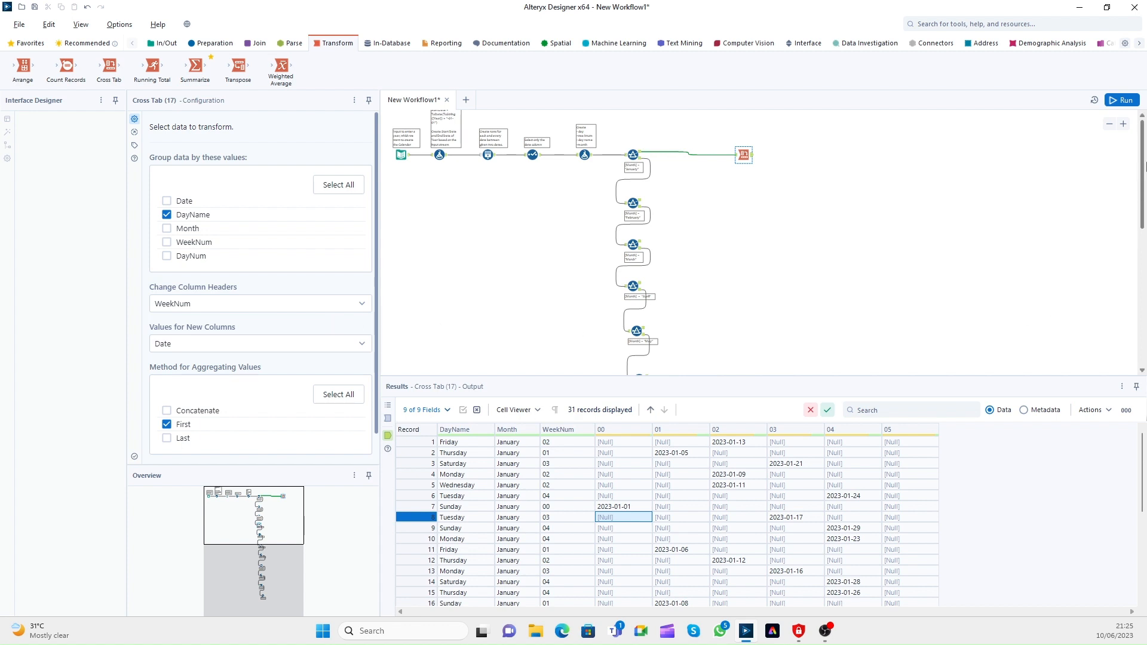
click(167, 256)
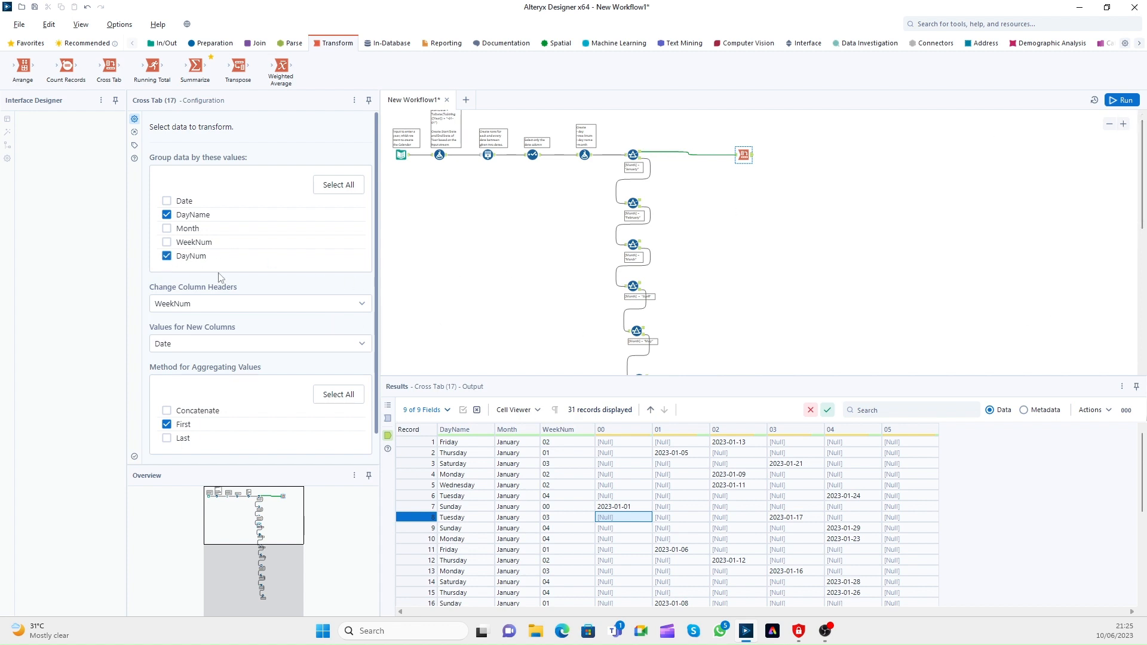
click(1121, 100)
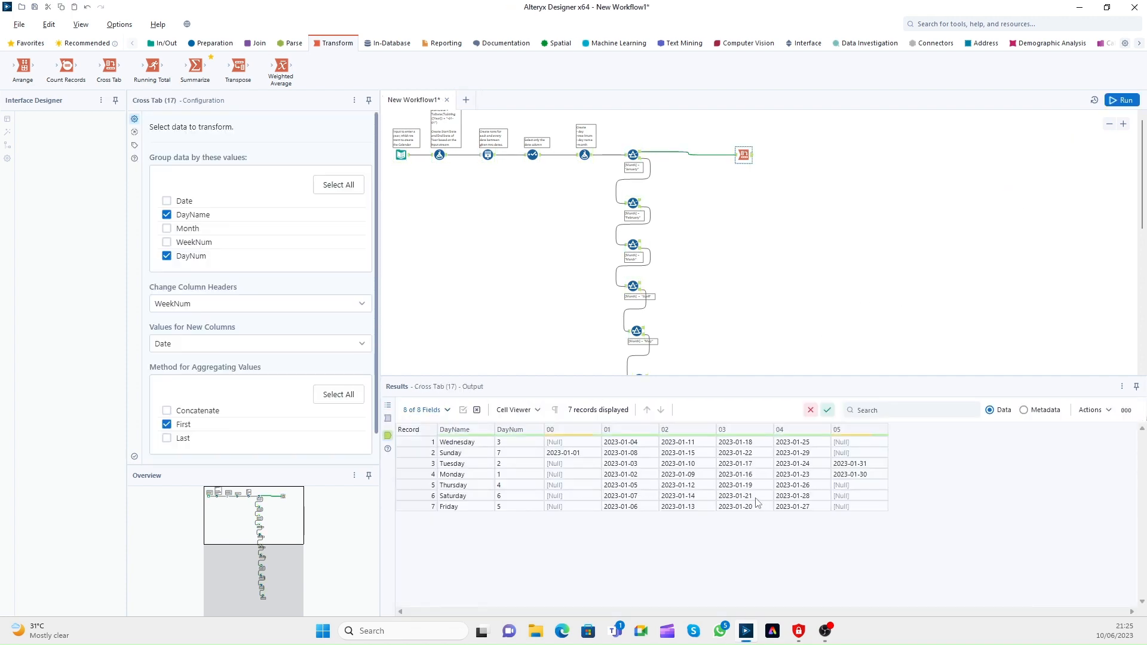
Step: Examine the day names, day numbers and week columns of dates in the Cross Tab output, including the row order
drag(457, 445, 879, 501)
click(576, 454)
drag(474, 448, 853, 522)
click(593, 474)
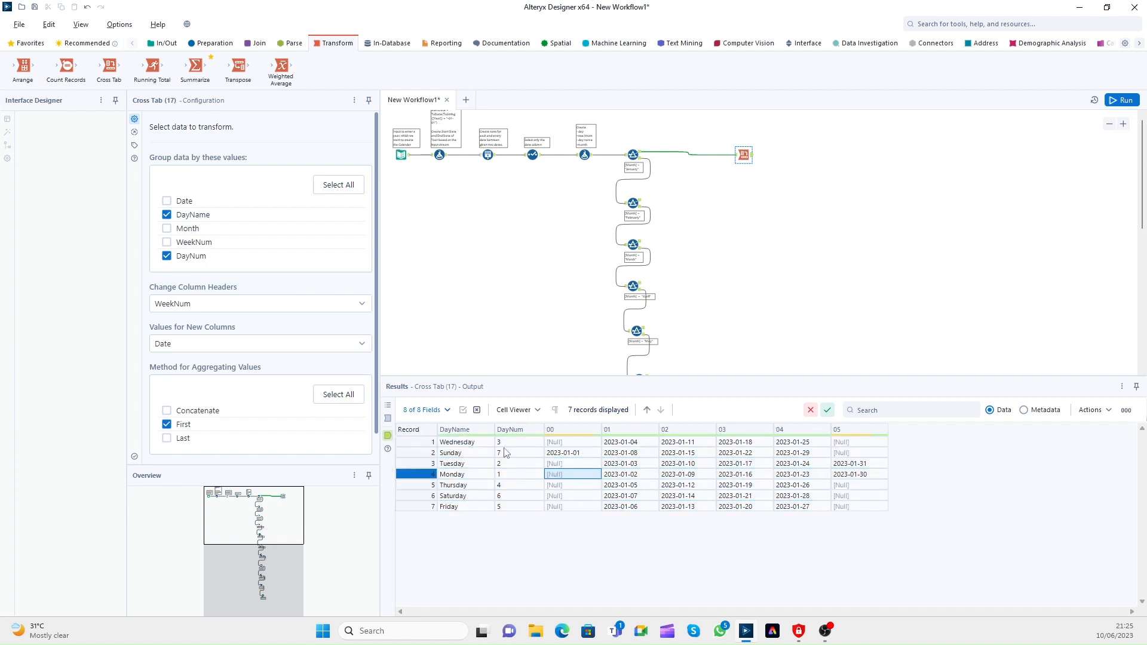
drag(505, 443, 508, 519)
drag(458, 443, 461, 520)
drag(574, 445, 844, 538)
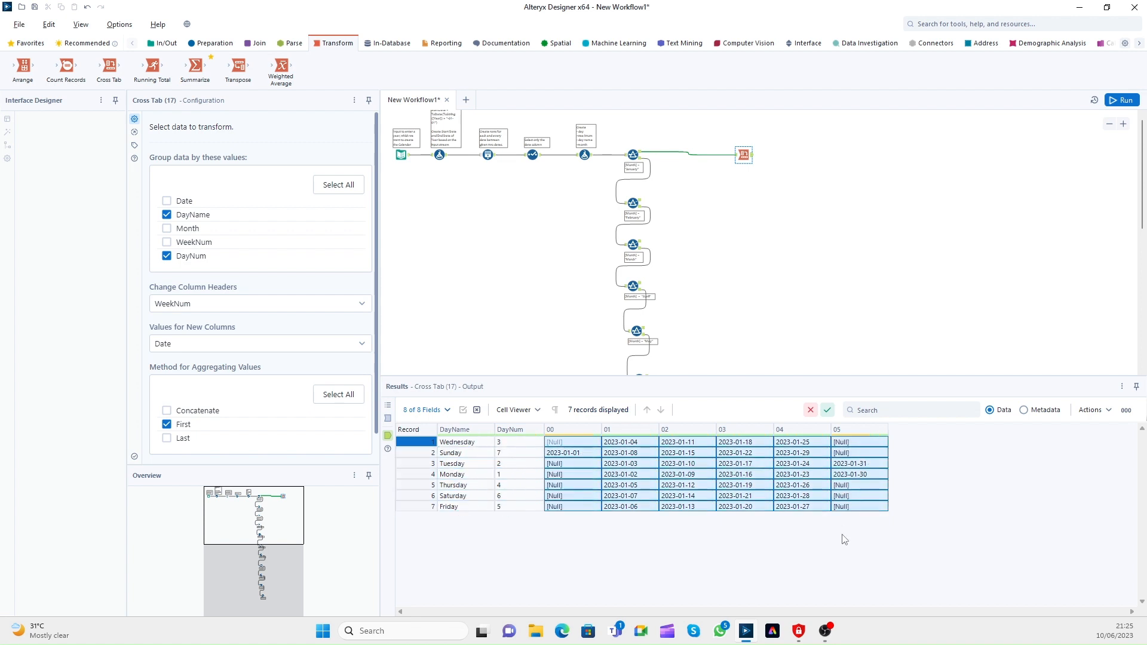
click(513, 447)
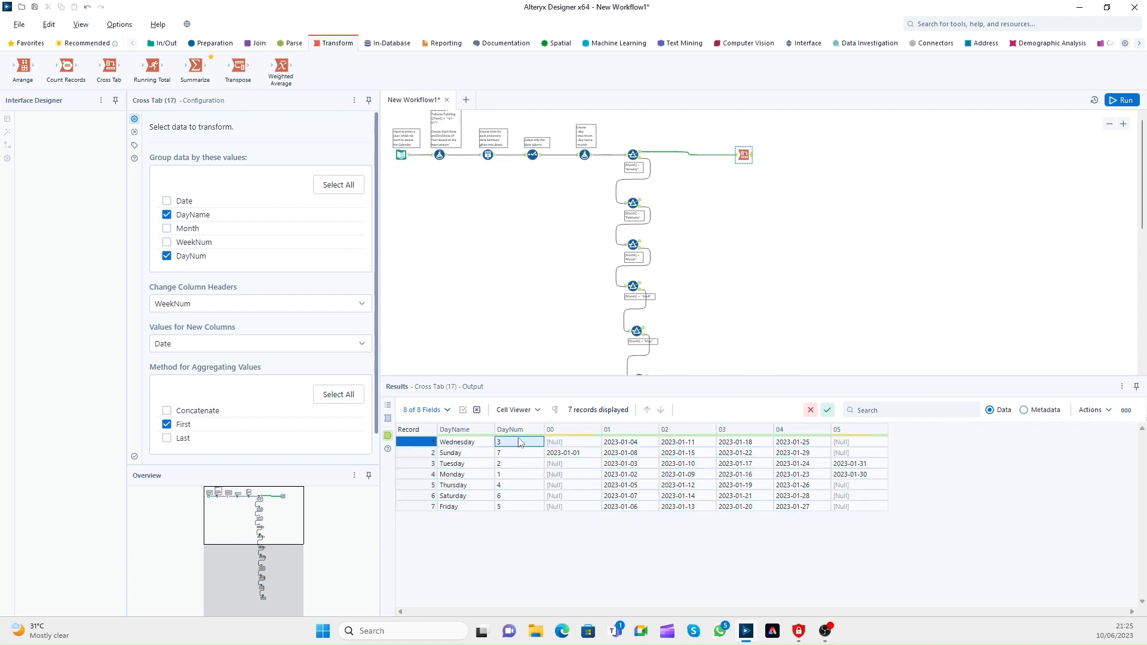
drag(454, 449, 455, 515)
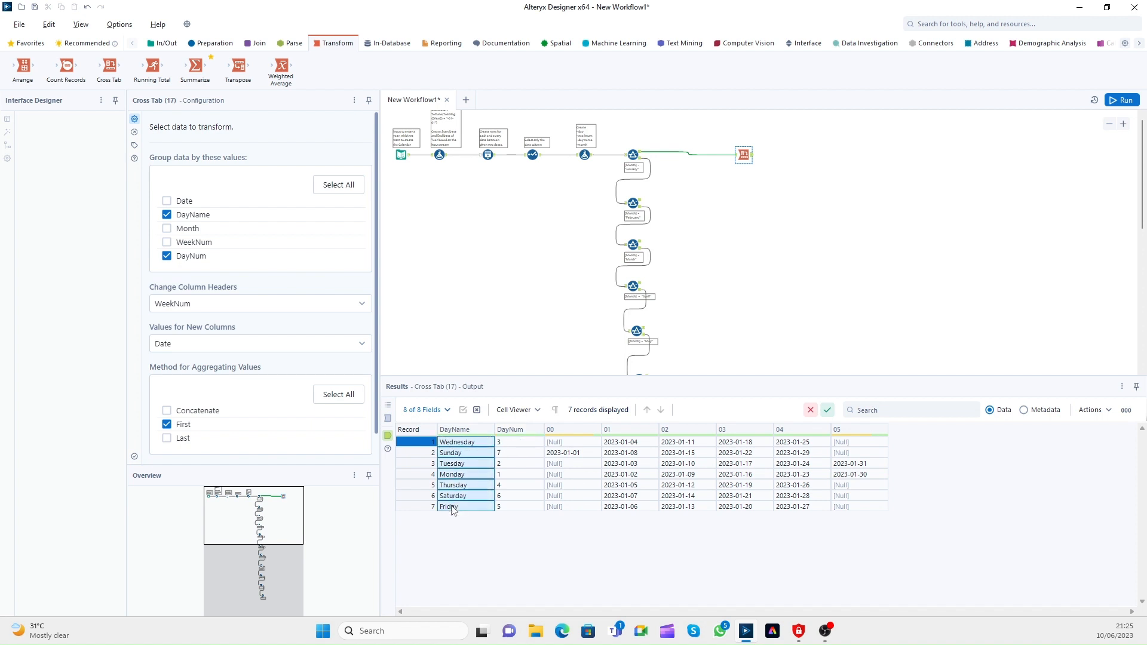
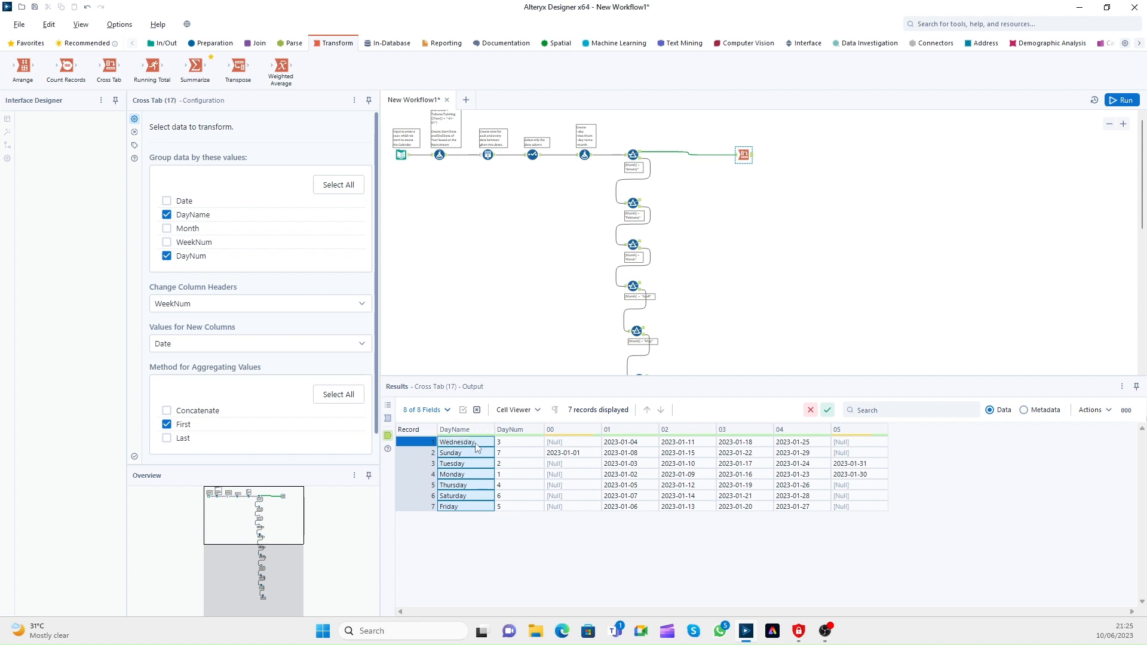
drag(477, 444, 836, 507)
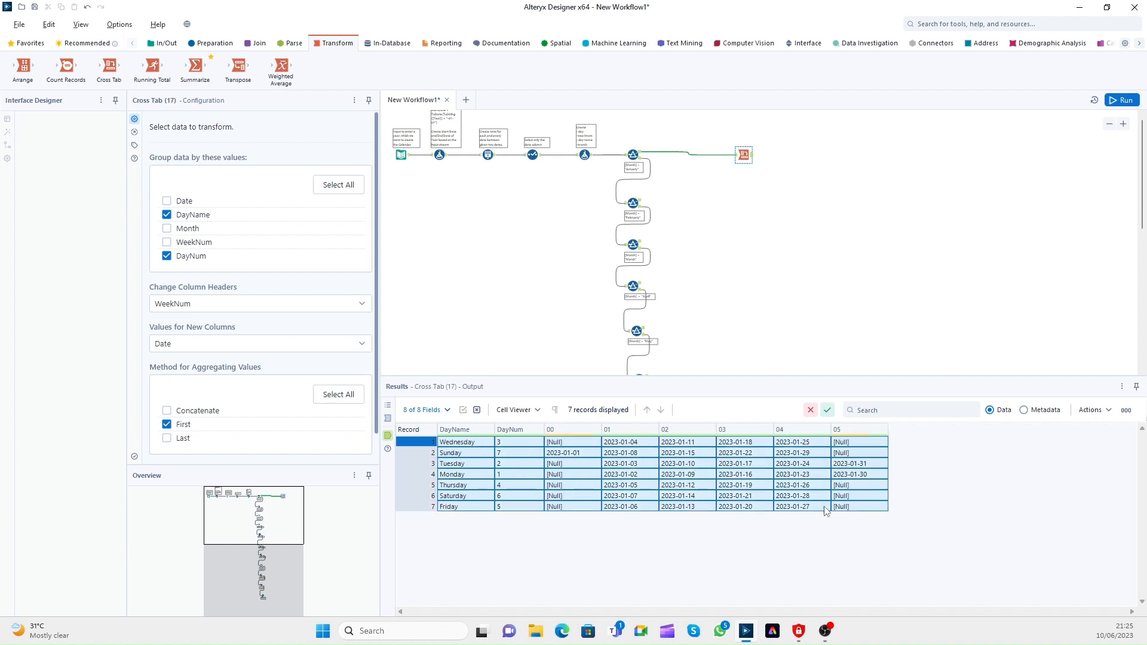
click(480, 430)
Step: Move the Cross Tab tool closer to the January filter and connect a Sort tool after it
drag(744, 155, 716, 151)
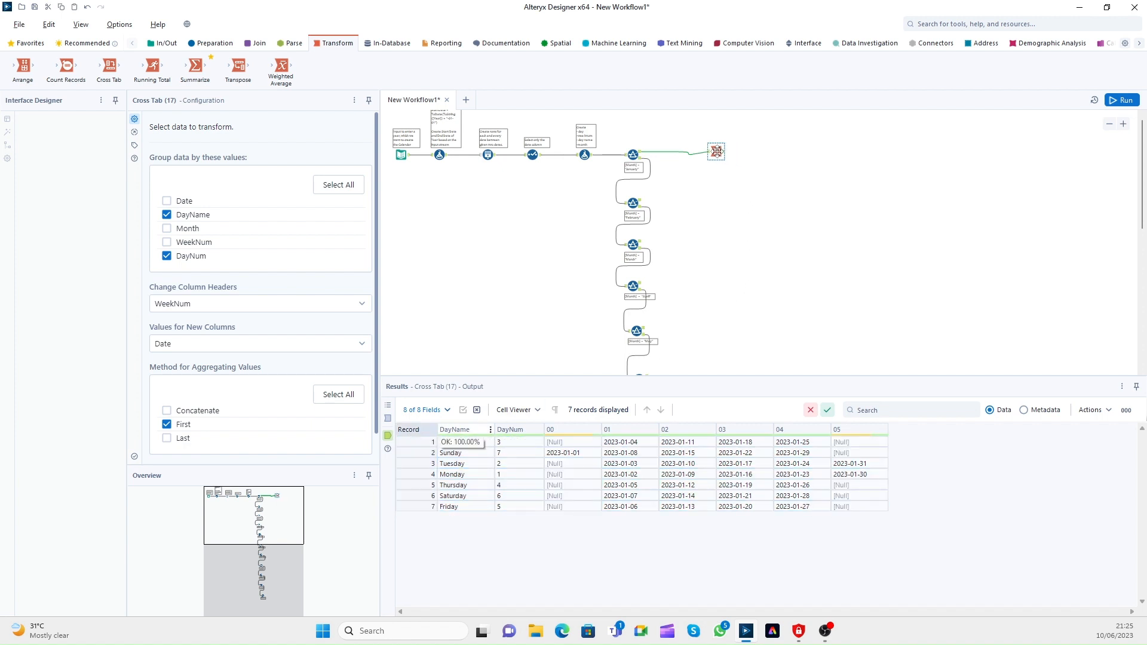
click(222, 45)
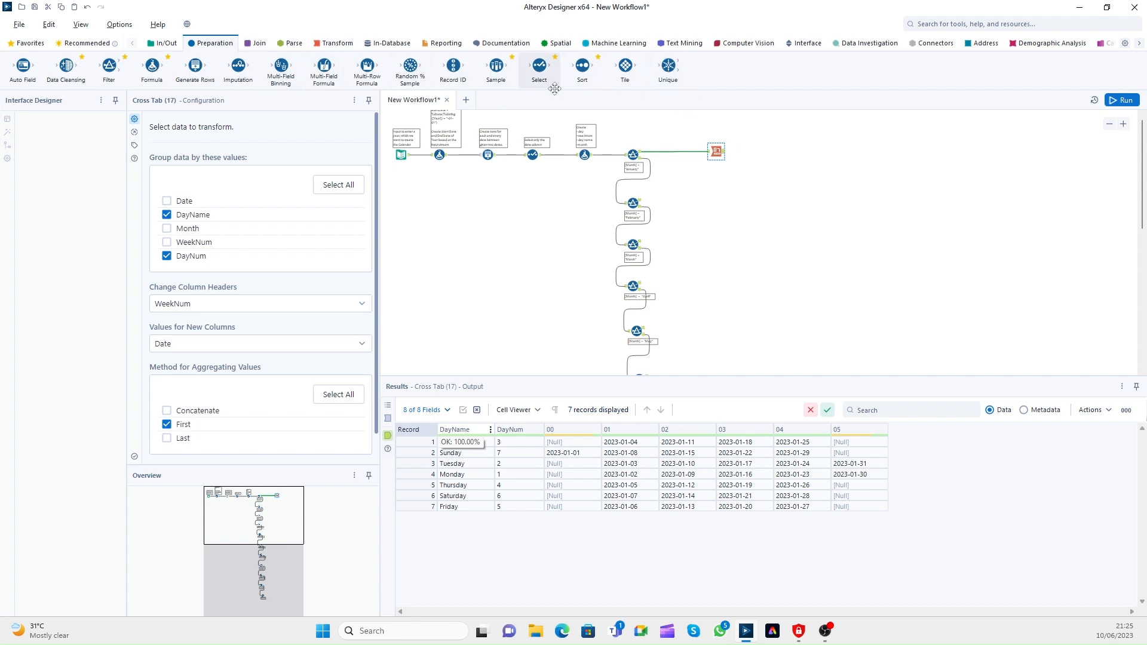
drag(475, 453, 798, 484)
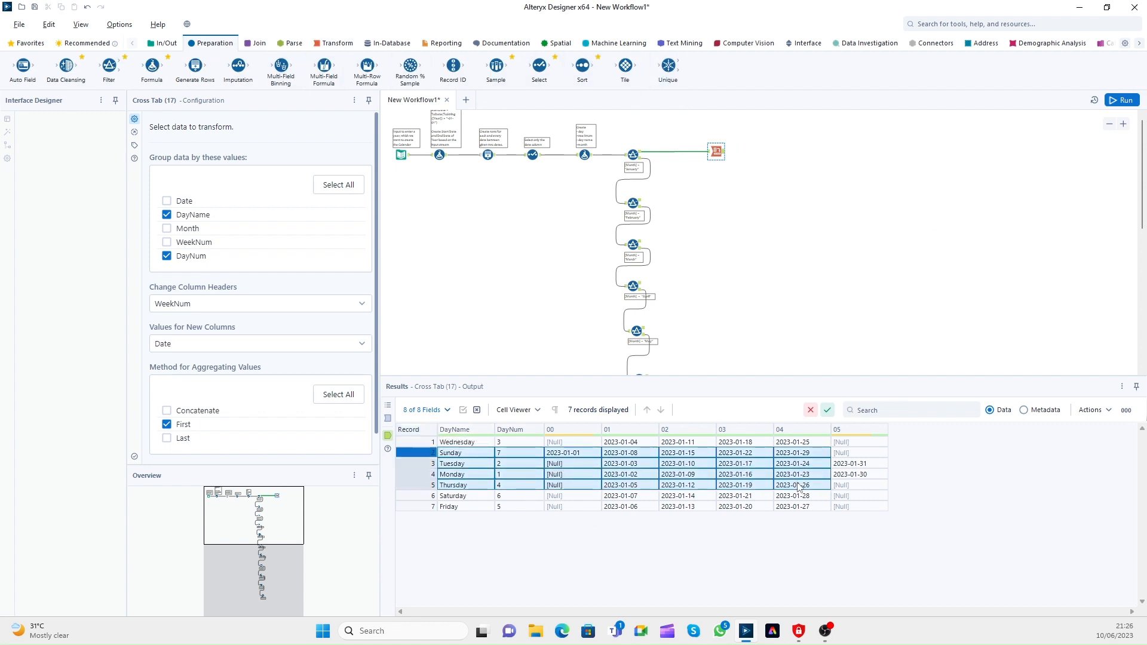
click(797, 484)
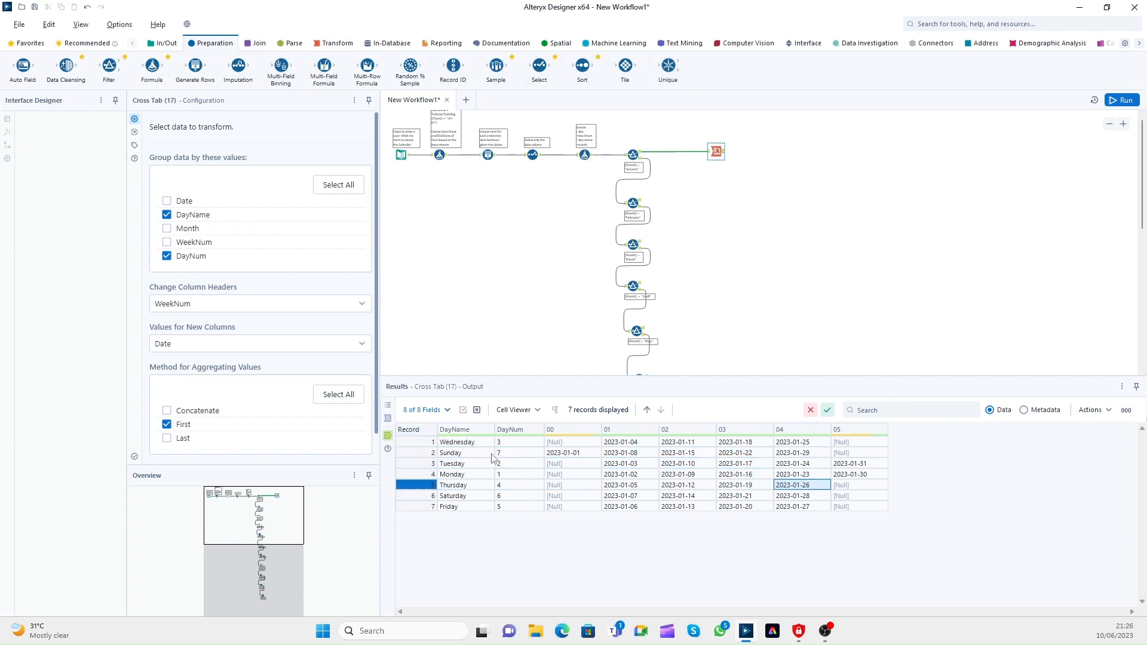
click(513, 431)
click(505, 496)
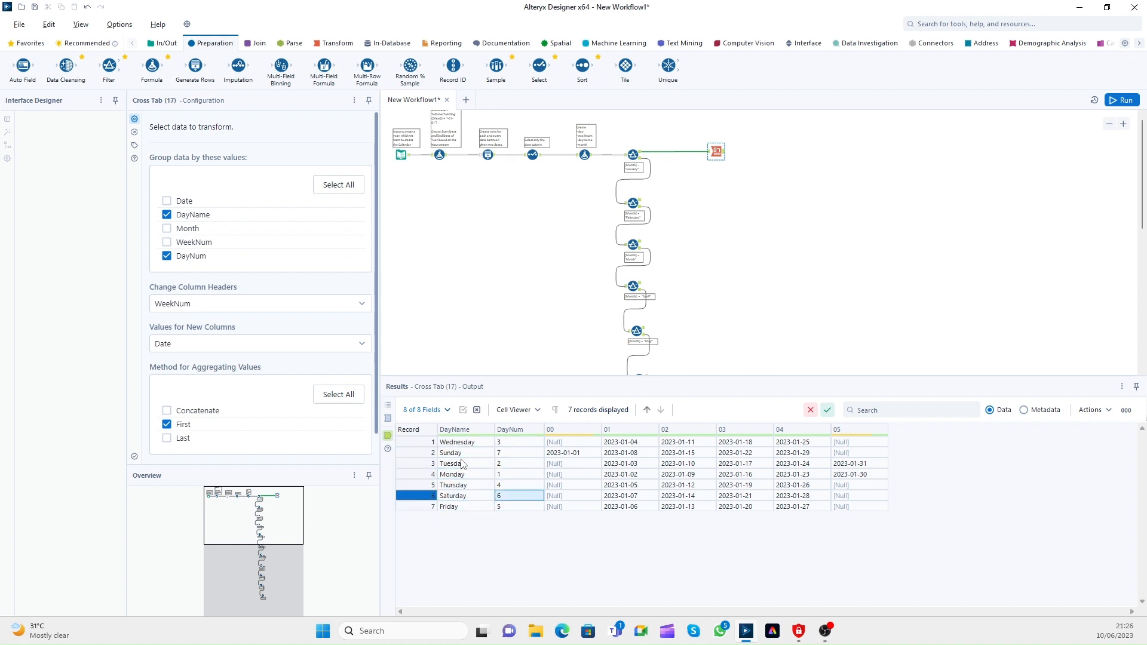
drag(505, 443, 505, 496)
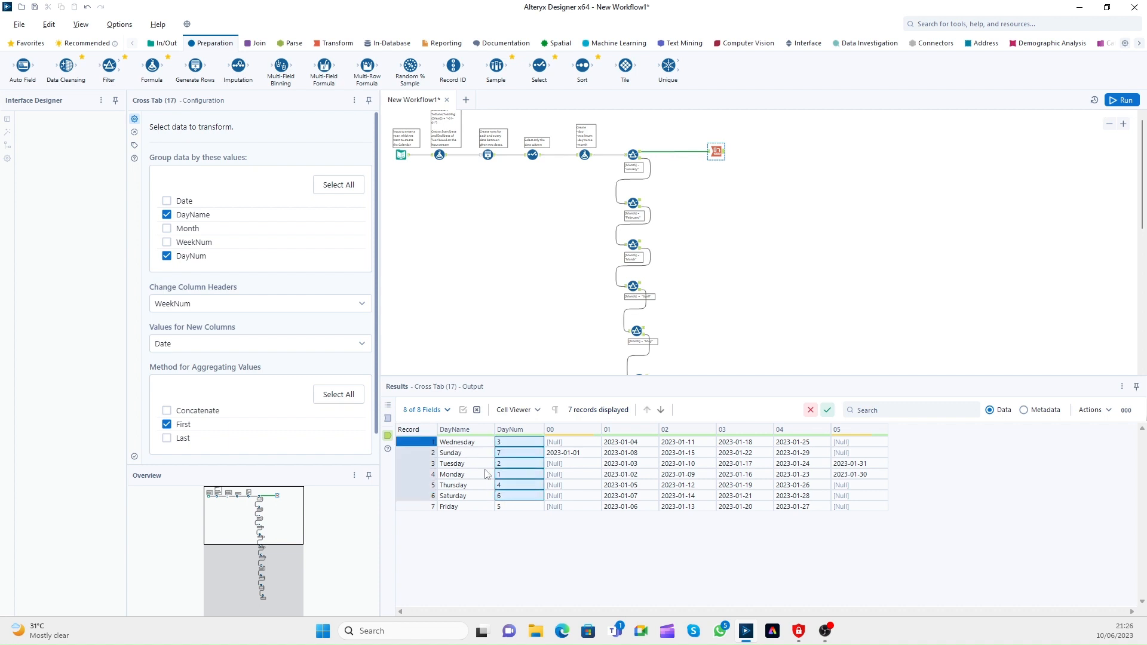
click(513, 474)
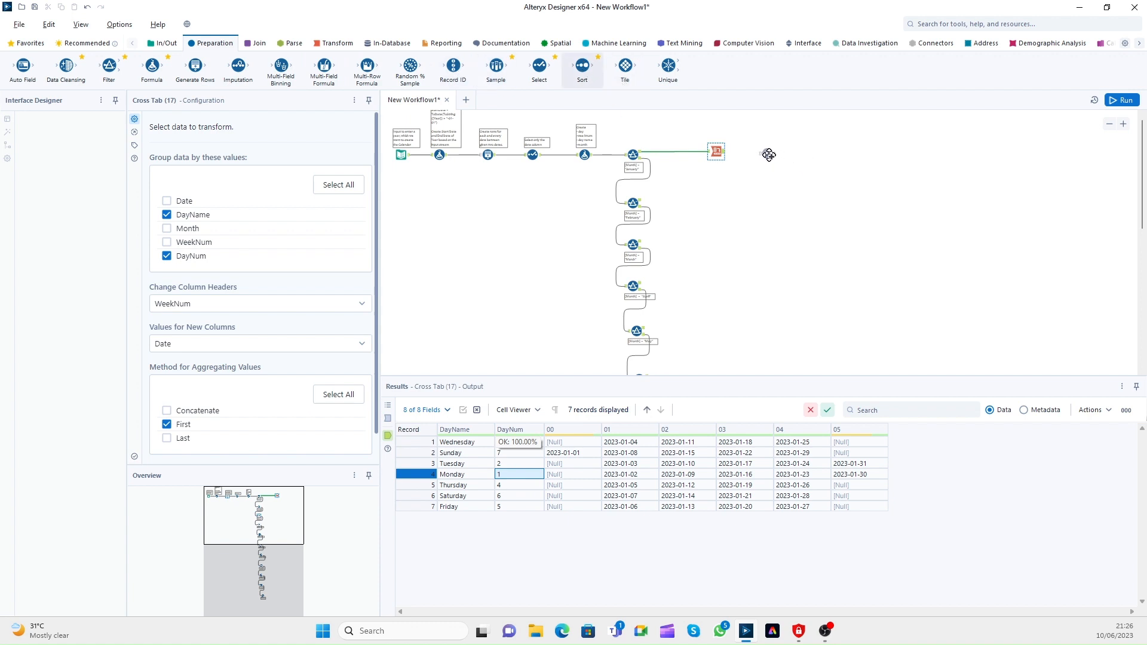
drag(760, 152, 757, 152)
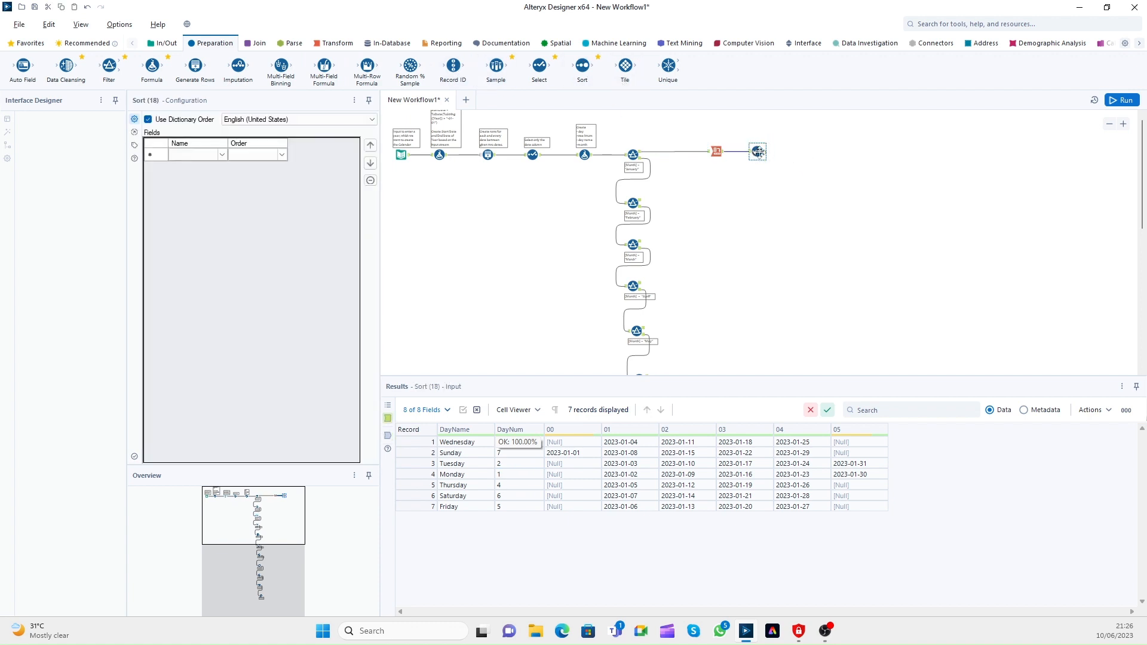
Step: Configure the Sort tool to order the records by DayNum ascending
click(224, 157)
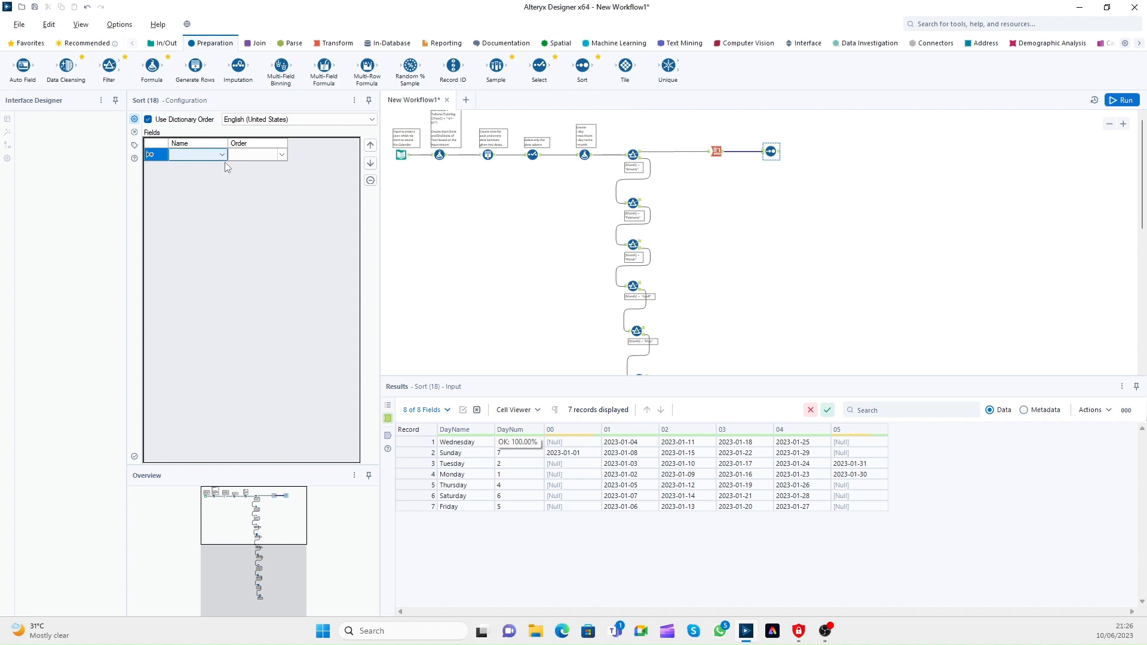
click(223, 158)
click(201, 179)
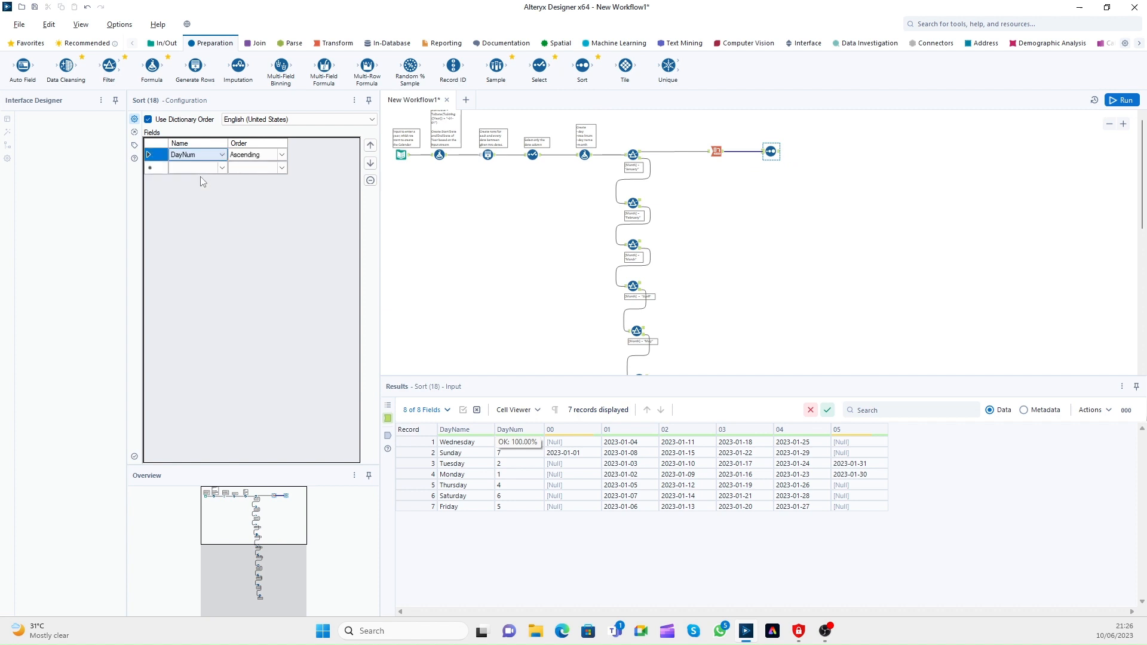
Step: Run the workflow and review the Sort tool's output, checking the weekday order and week columns for January
click(1122, 100)
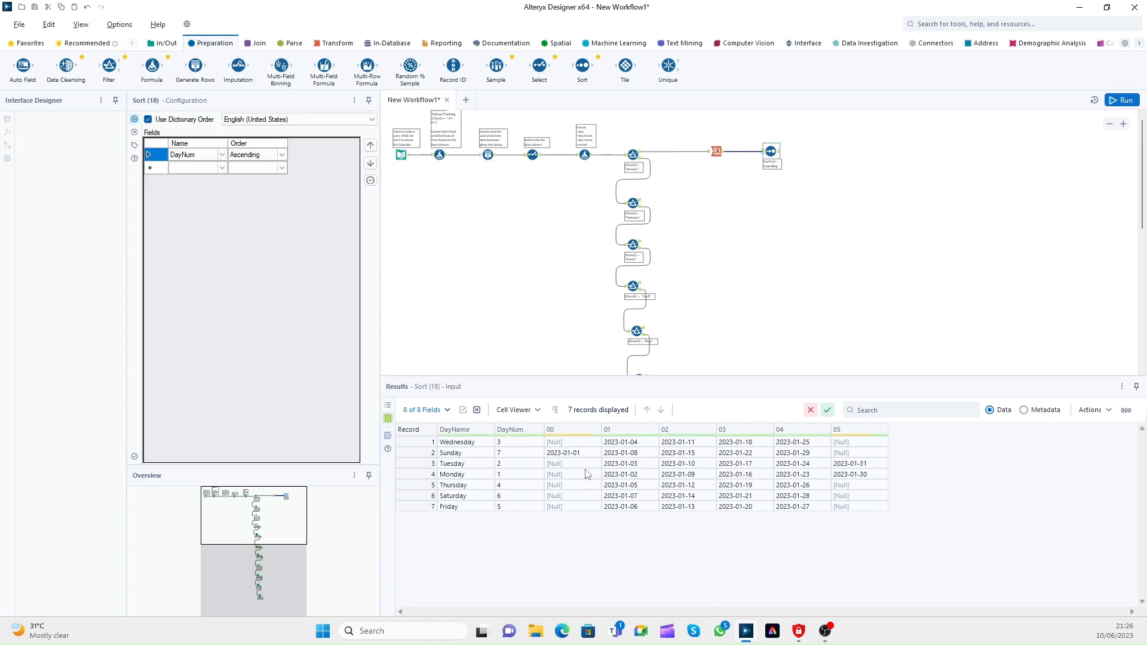
click(762, 153)
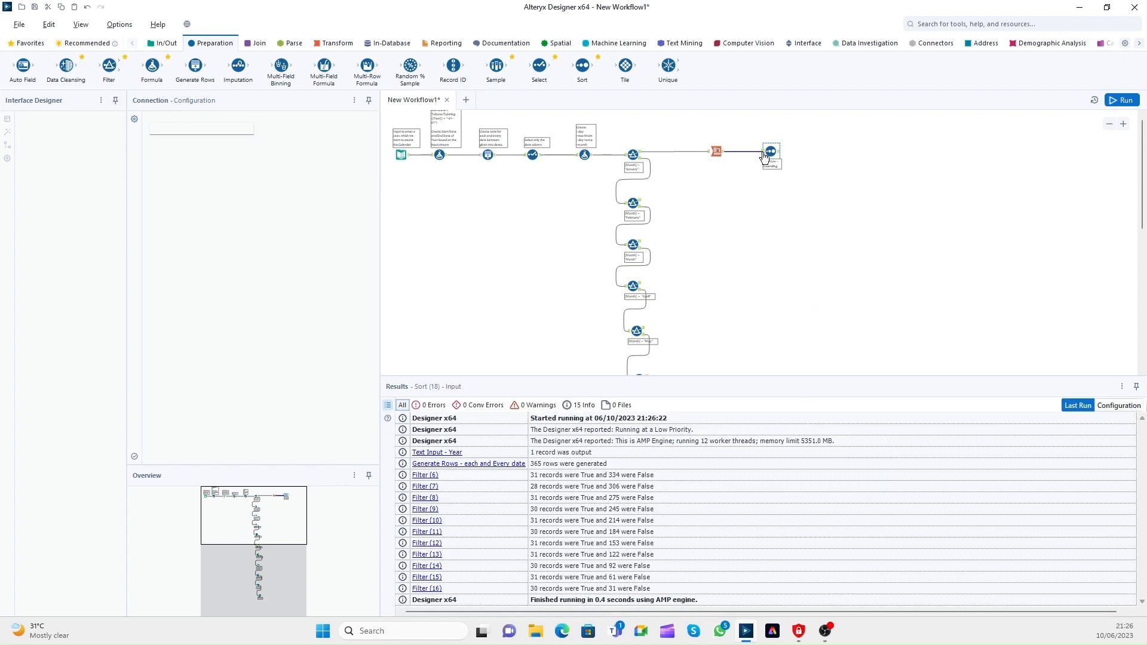
click(770, 153)
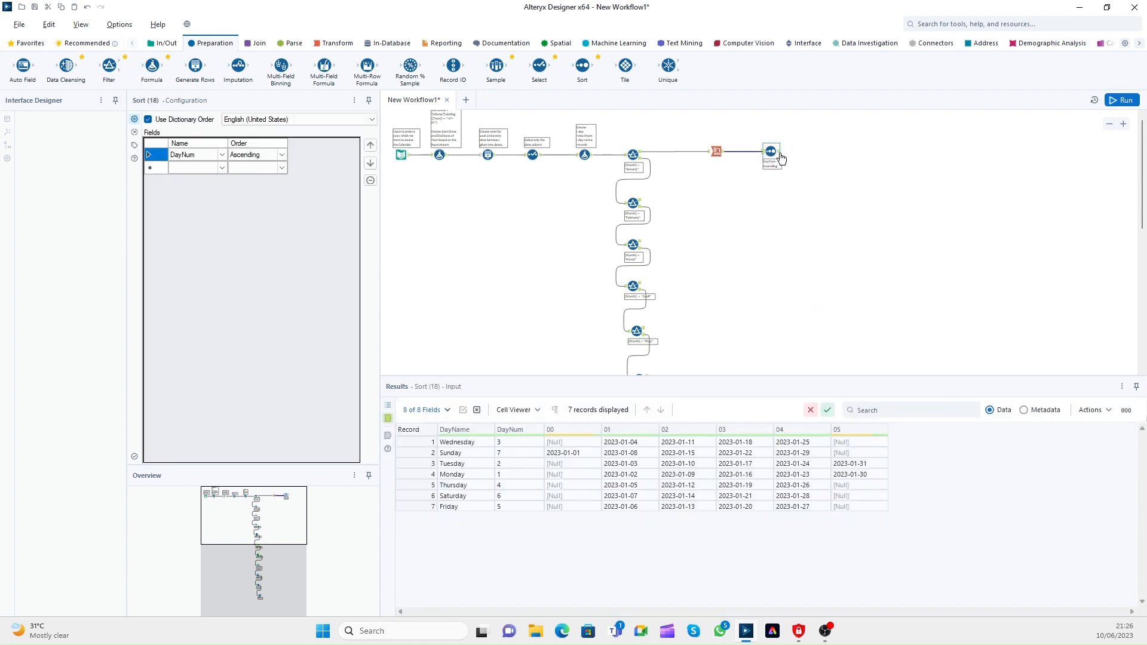
click(780, 152)
drag(478, 444, 860, 507)
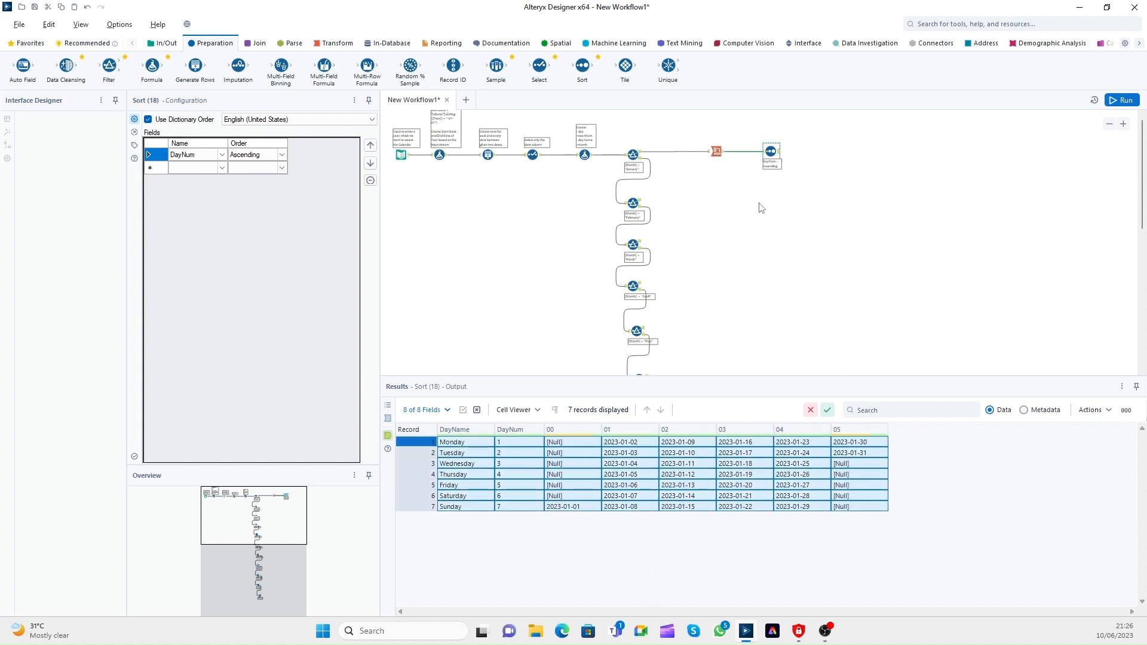
Step: Copy the January Cross Tab and Sort tools, paste them beside the February filter and connect them to its True output
drag(693, 118, 797, 172)
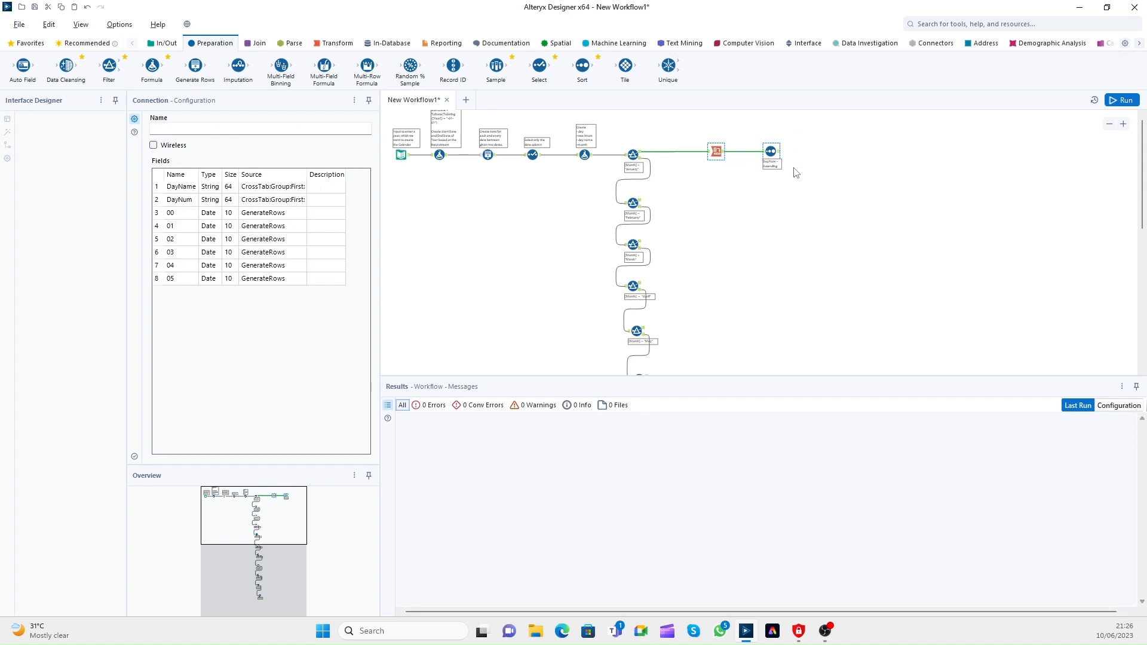
right_click(696, 196)
click(726, 201)
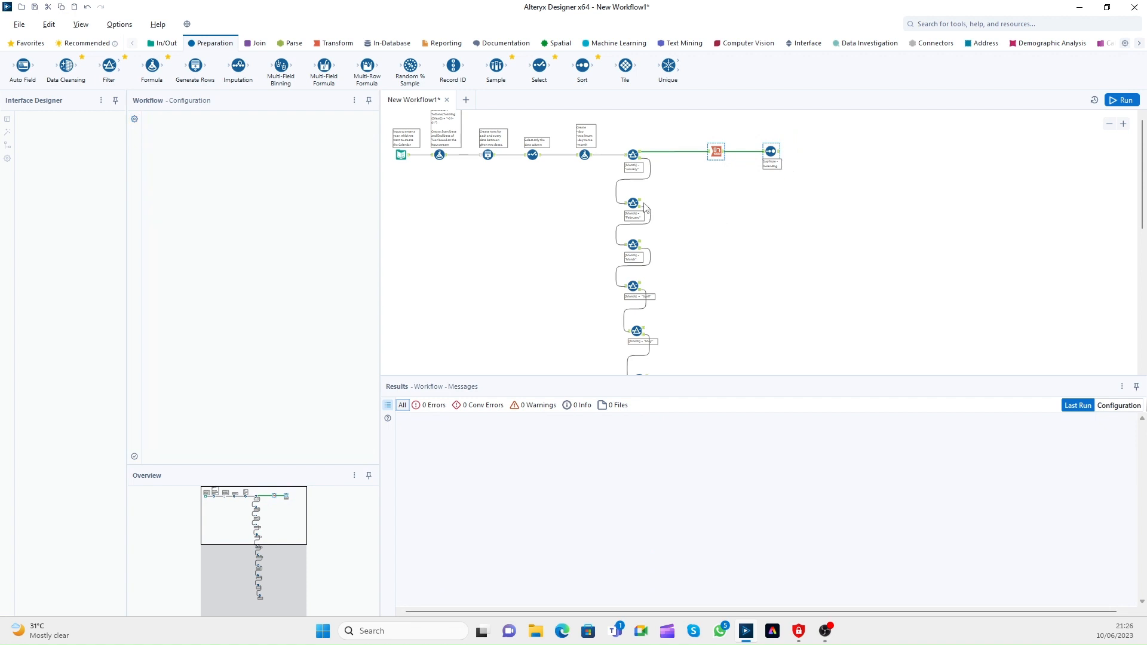
key(ctrl+z)
Step: Paste the Cross Tab and Sort pair beside the March and April filters and connect each pair to its filter's True output
right_click(698, 242)
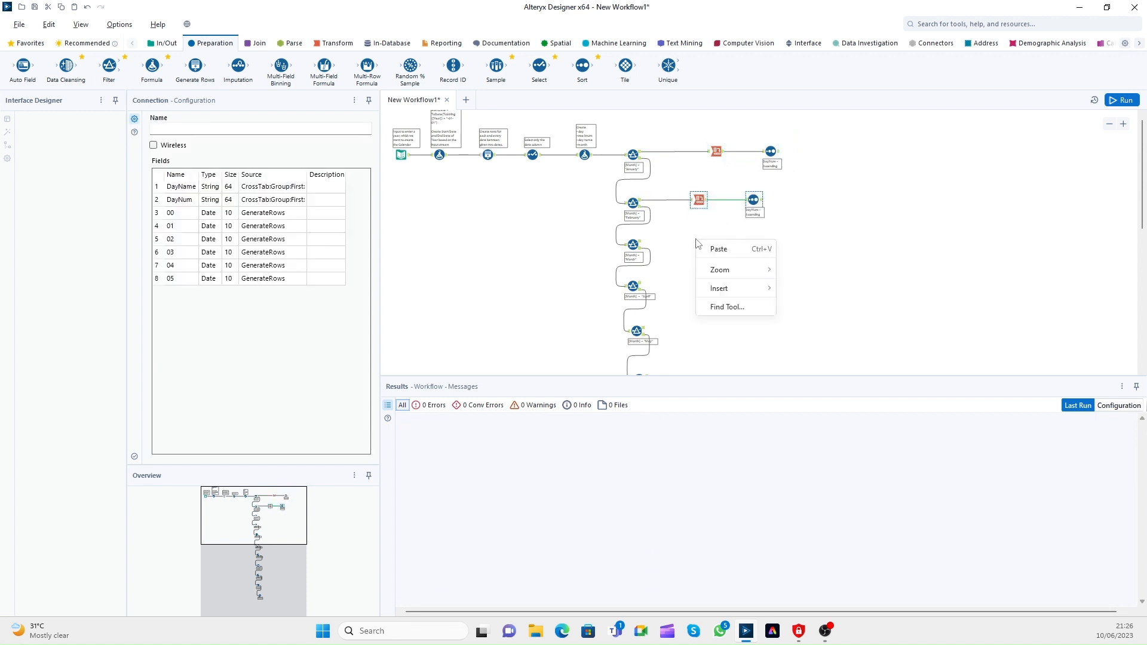
click(726, 247)
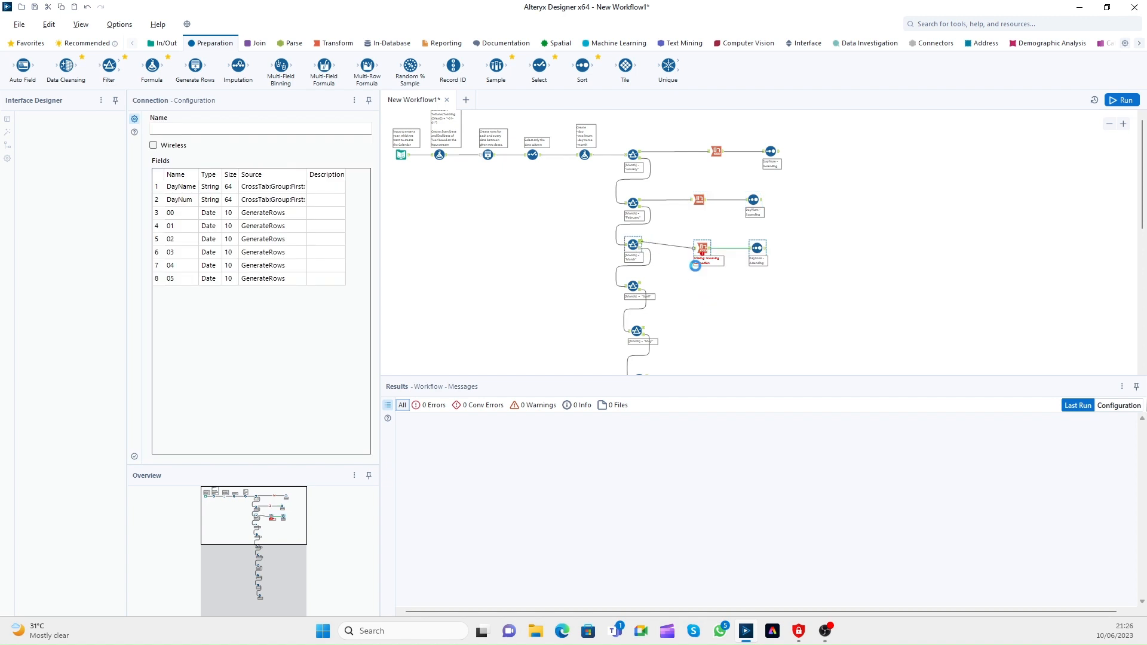
drag(702, 247, 699, 292)
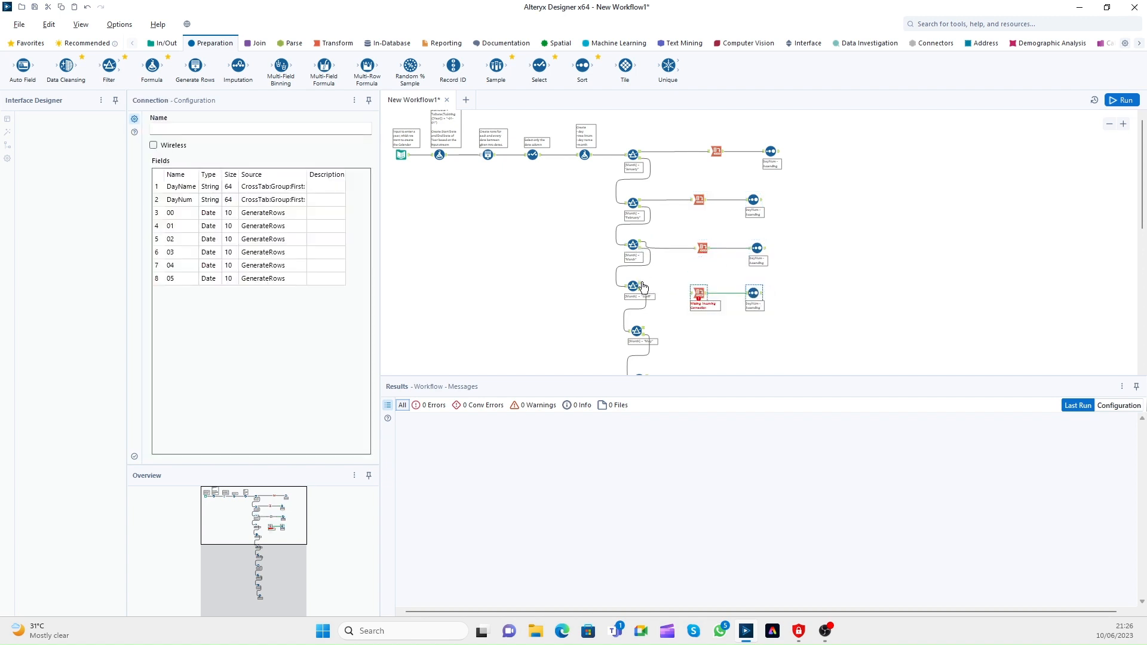
scroll(746, 323, down, 2)
Step: Add a copied Cross Tab and Sort pair for both May and June, connected to each filter's True output
right_click(694, 275)
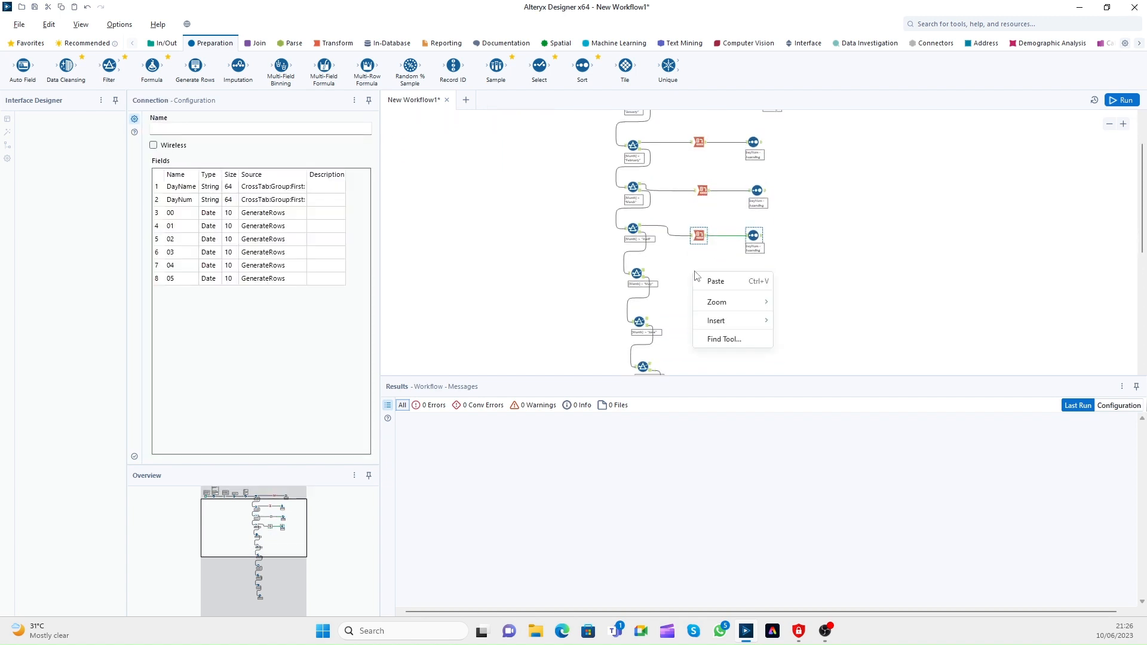
click(663, 280)
drag(643, 272, 700, 285)
right_click(693, 305)
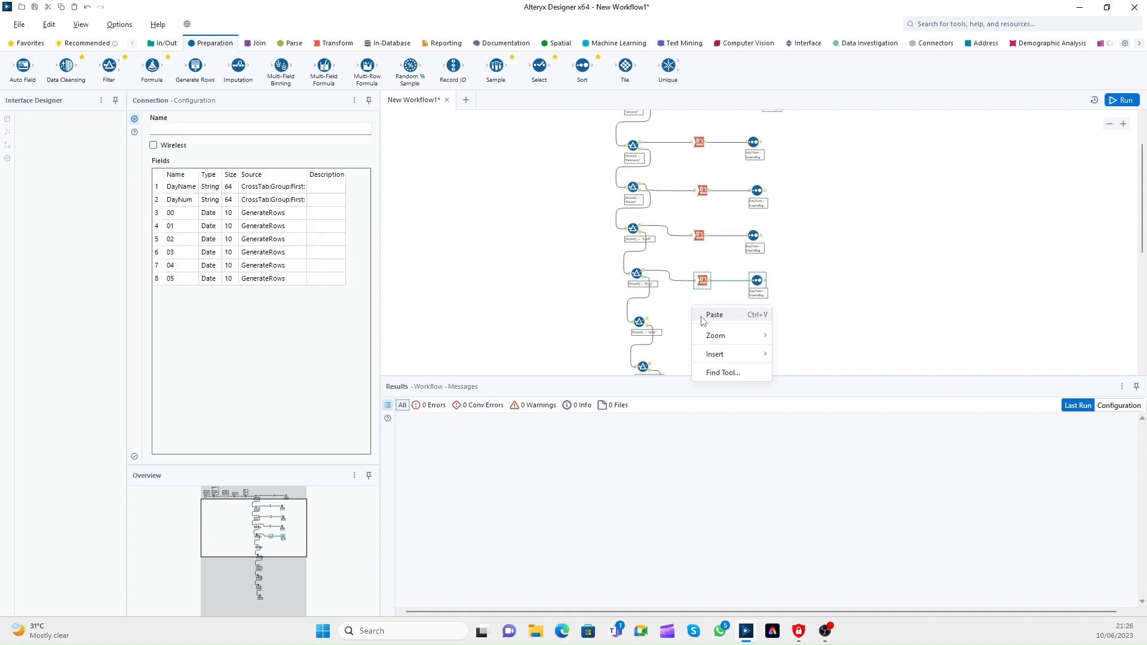
click(708, 313)
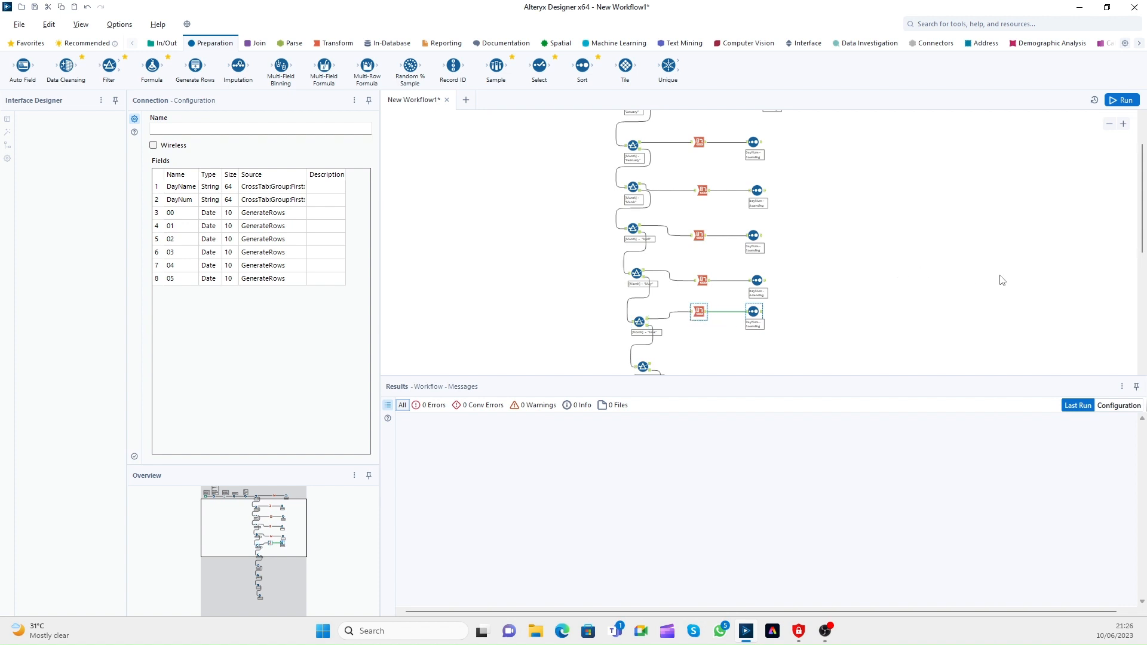
Step: Paste the Cross Tab and Sort pair beside the July and August filters and connect each to its filter's True output
drag(1141, 183, 1141, 245)
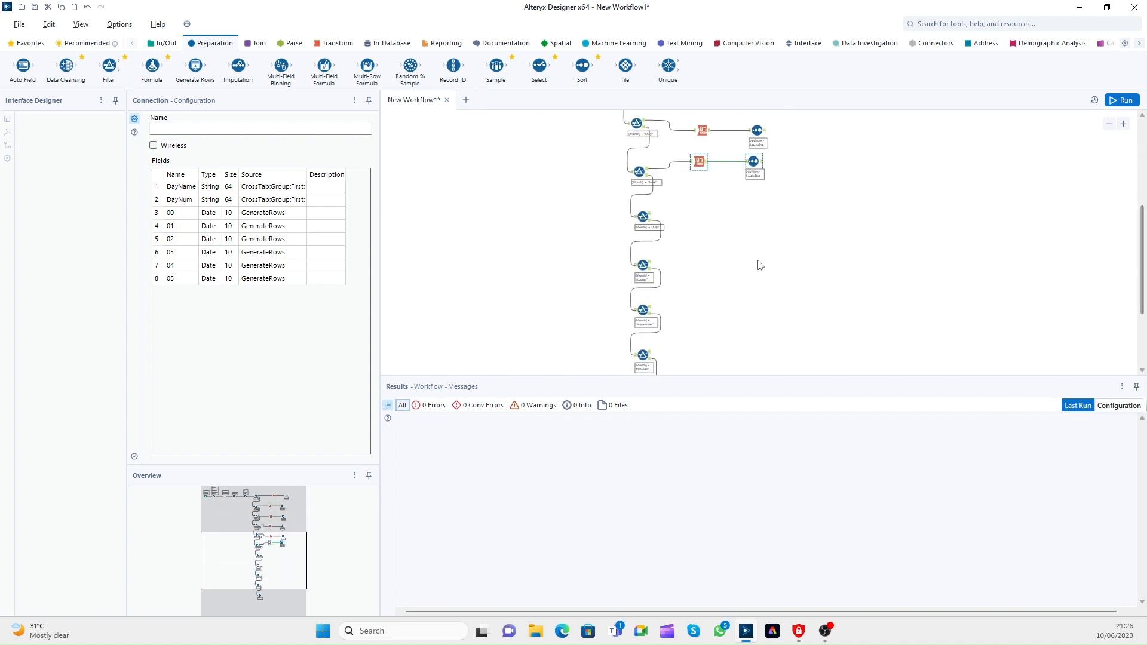
right_click(694, 216)
click(700, 223)
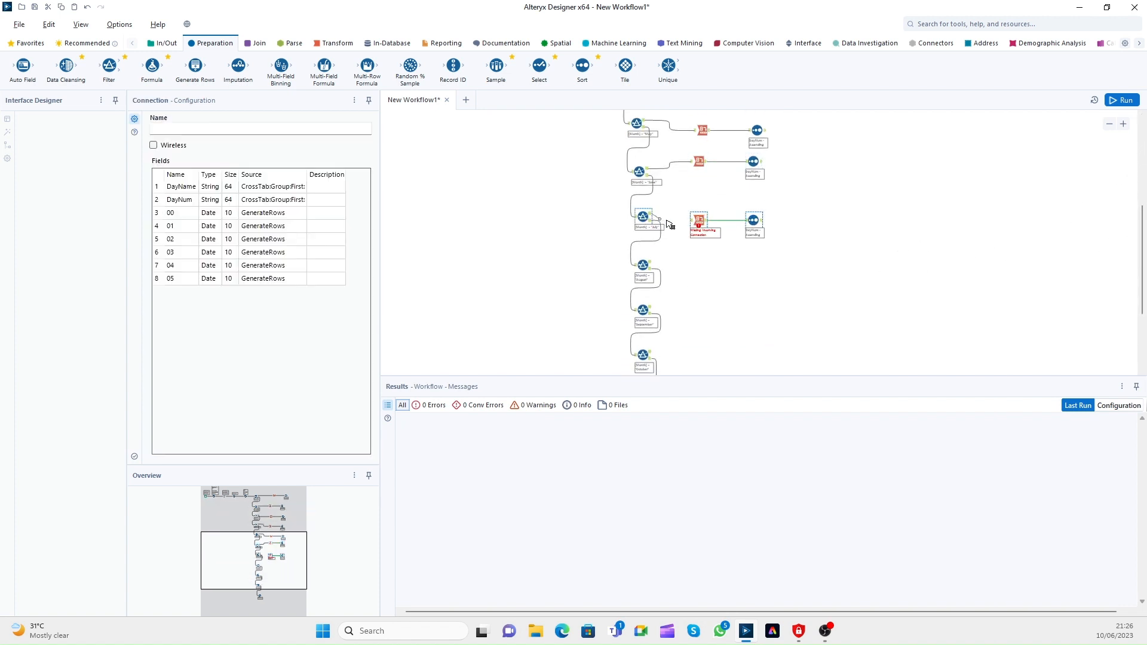
right_click(694, 267)
click(683, 269)
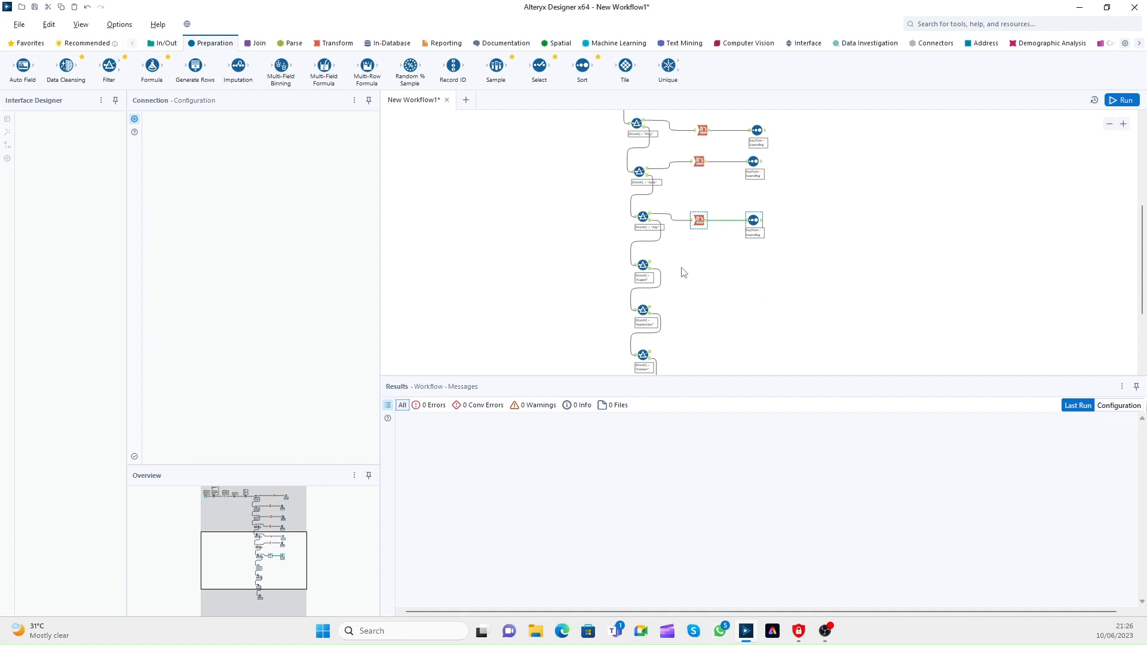
scroll(726, 305, down, 1)
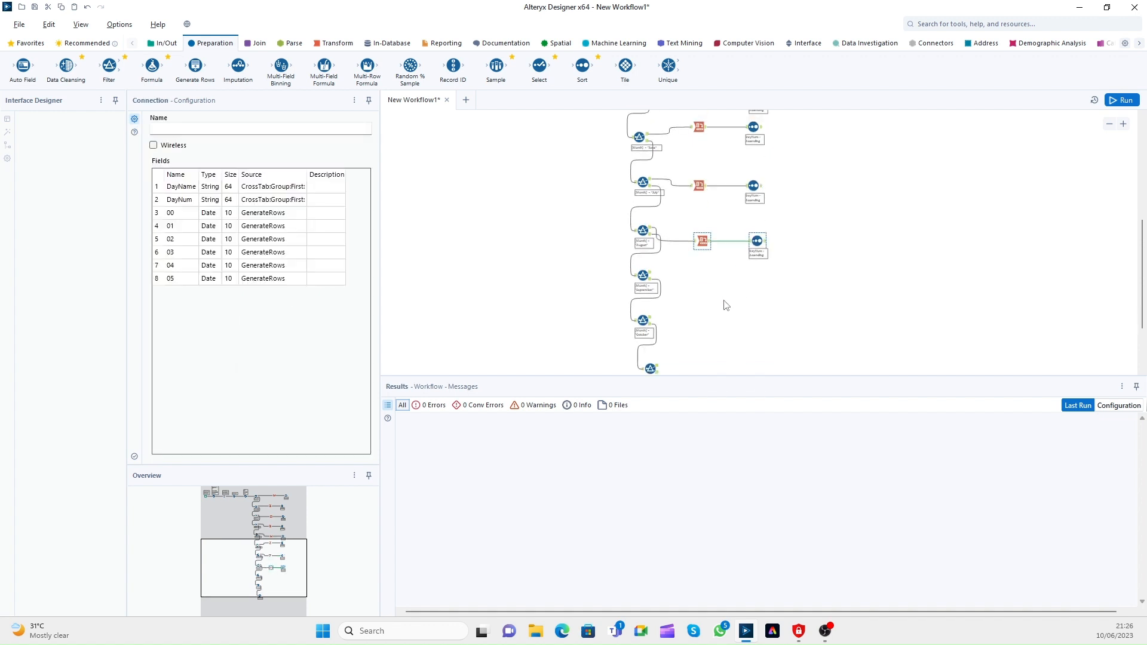
Step: Add copied Cross Tab and Sort tools for September and October, each connected to the True output of its month's filter
key(ctrl+v)
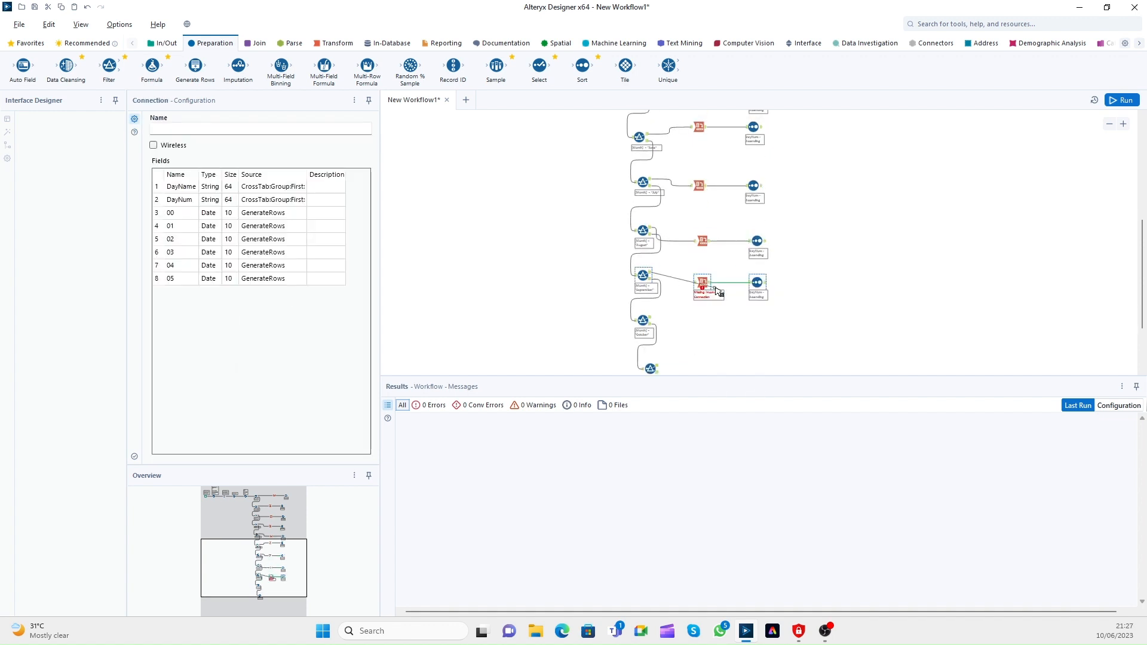
drag(716, 288, 717, 291)
right_click(687, 309)
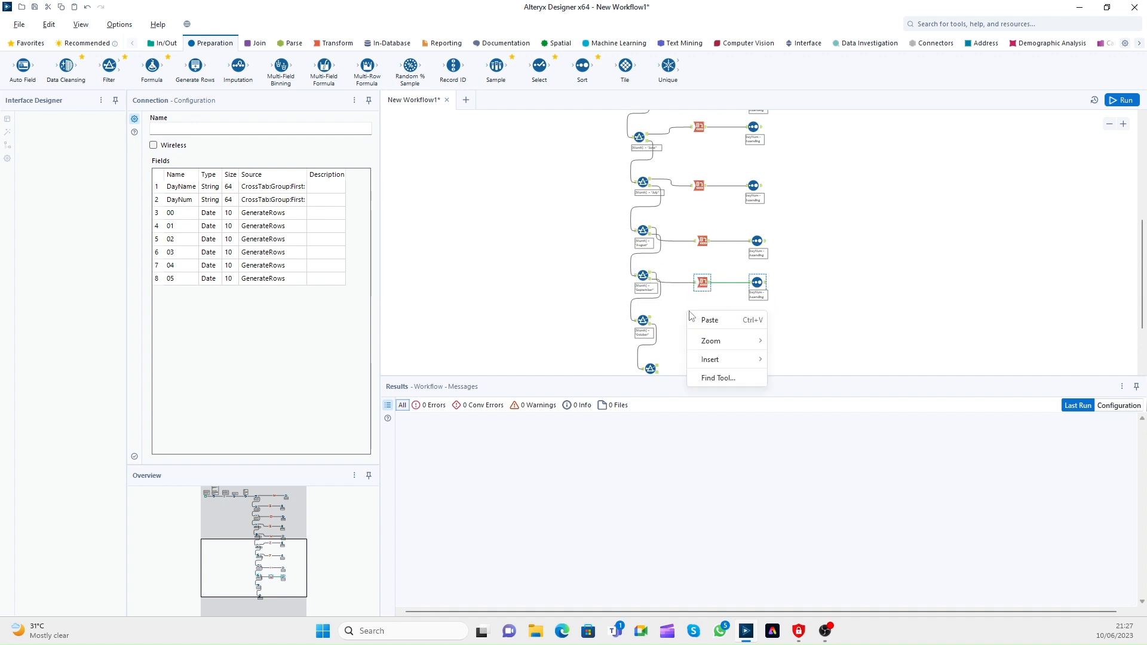
click(704, 317)
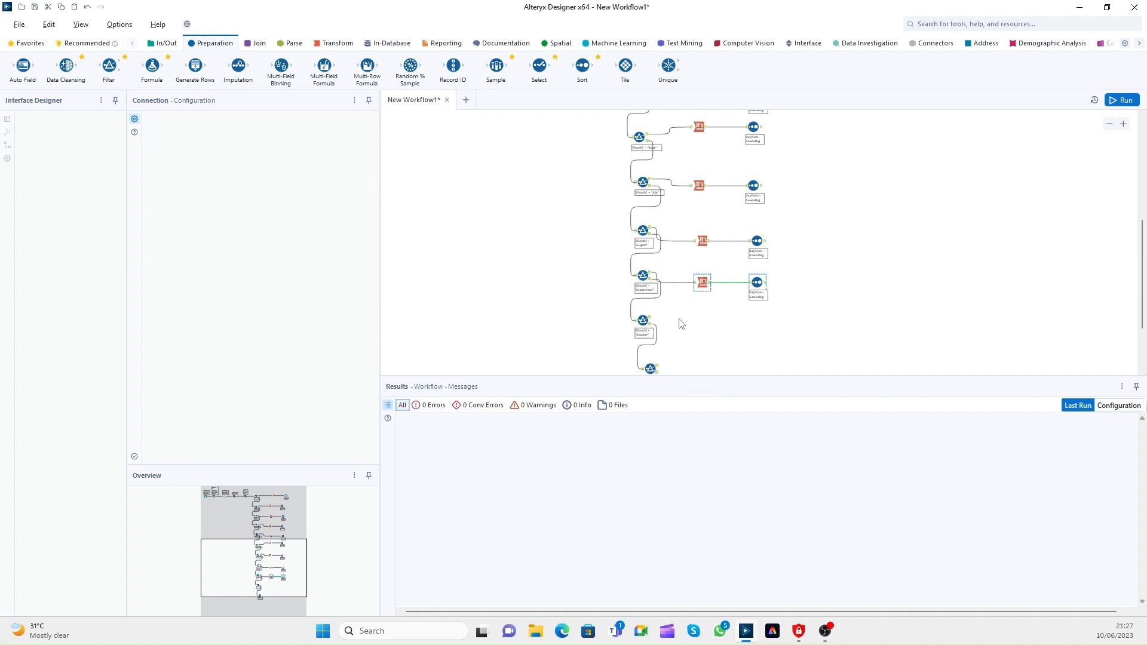
Step: Paste two more Cross Tab and Sort pairs, connecting one to the November filter's True output and the other to its False output for December
right_click(681, 361)
click(694, 370)
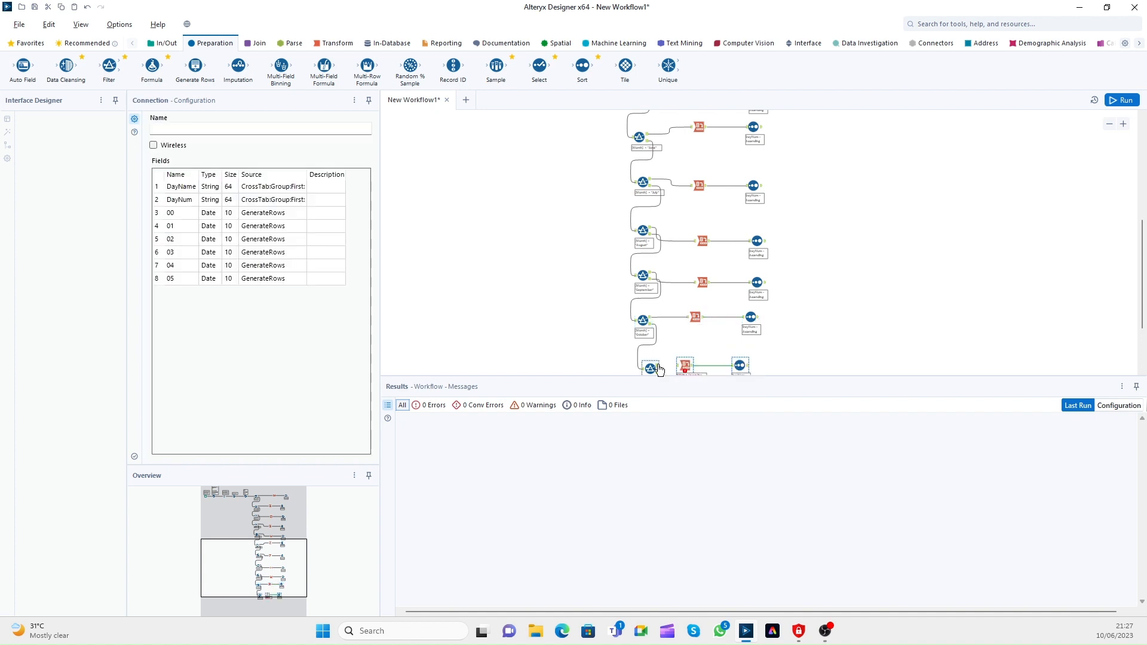
scroll(693, 367, down, 1)
right_click(692, 365)
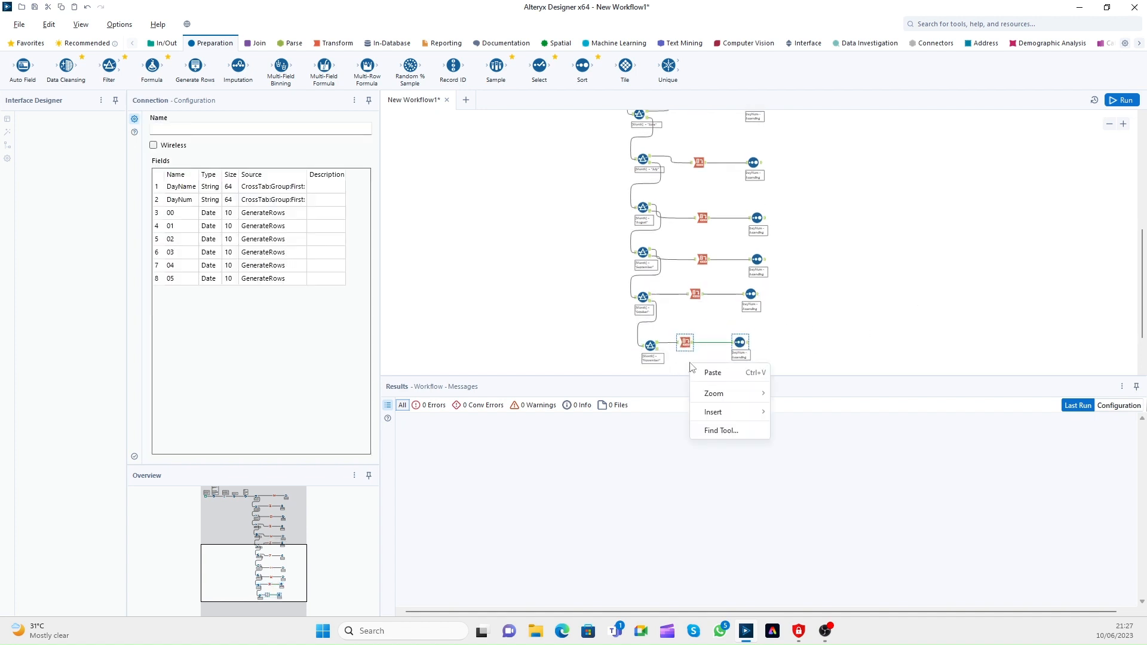
click(698, 373)
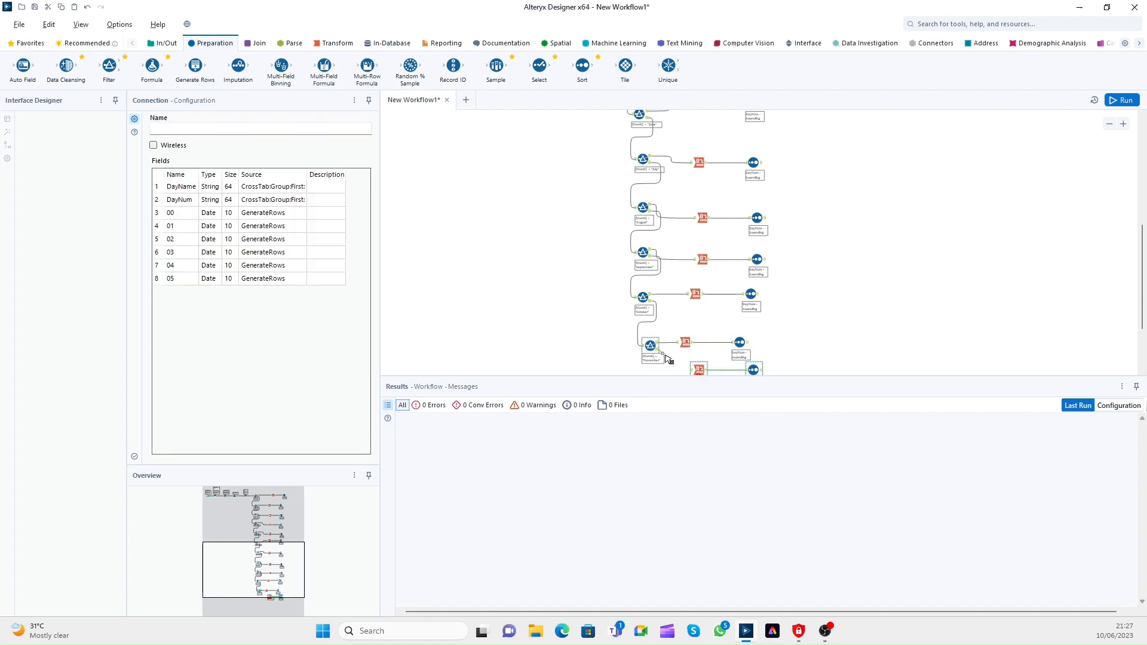
Step: Move the November branch's Cross Tab and Sort tools farther from the filter, in line with the December pair
drag(696, 374, 706, 347)
click(959, 257)
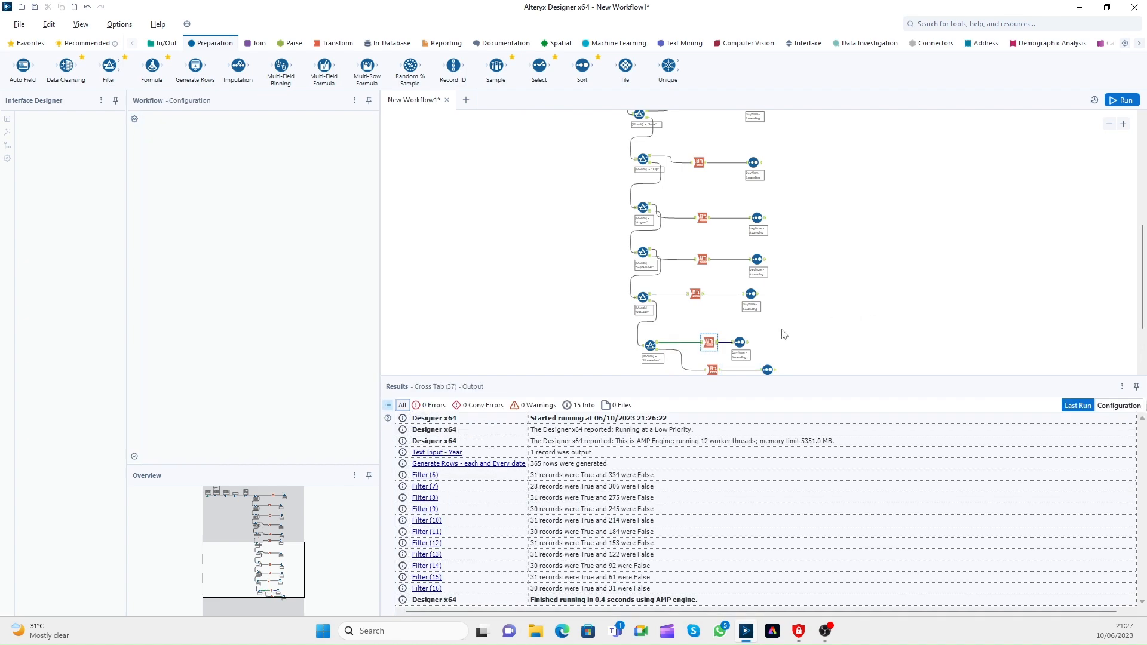
drag(745, 349, 762, 344)
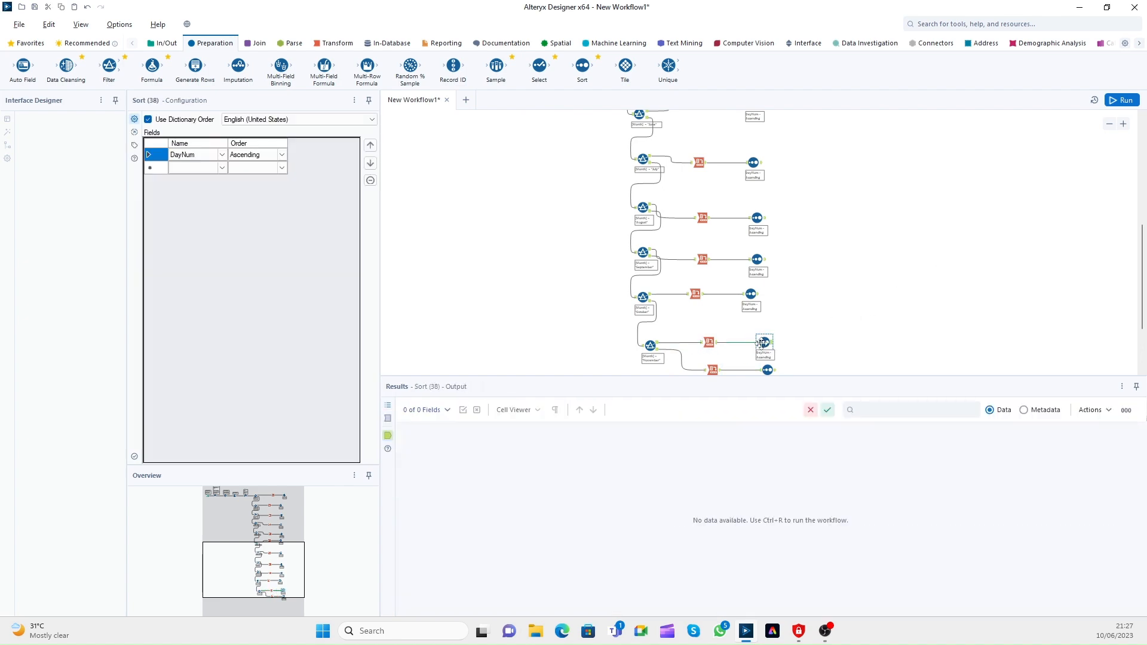
Step: Select the Cross Tab tools of all twelve months and align them vertically
scroll(854, 252, down, 2)
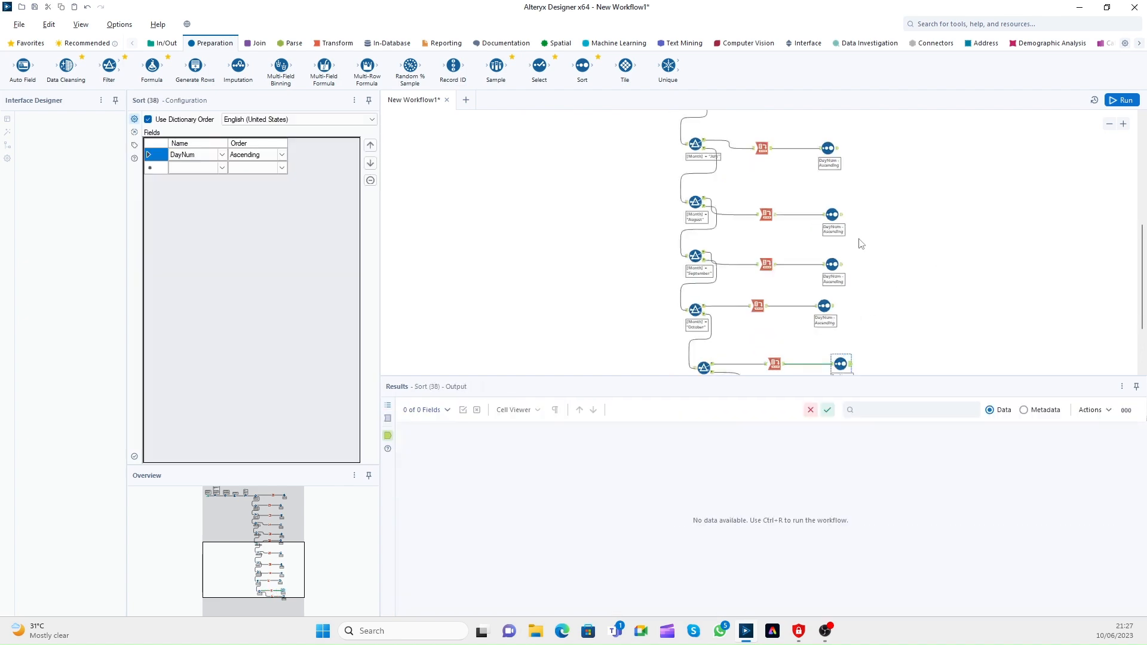
click(1109, 126)
click(1109, 126)
click(901, 179)
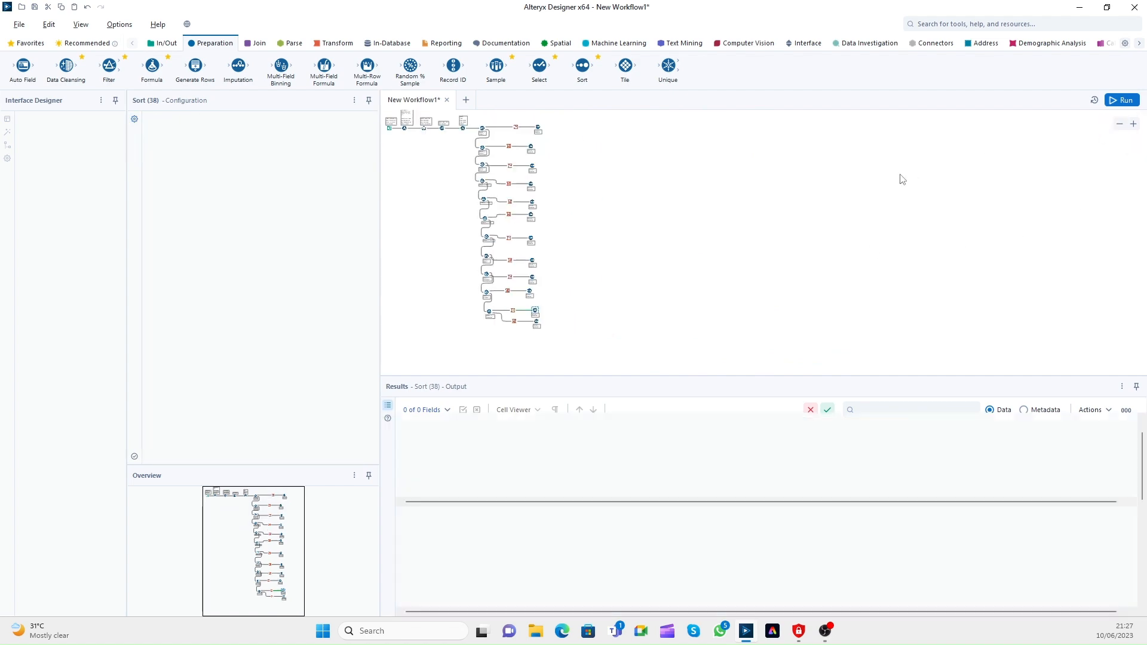
click(517, 128)
drag(514, 114, 511, 348)
right_click(509, 277)
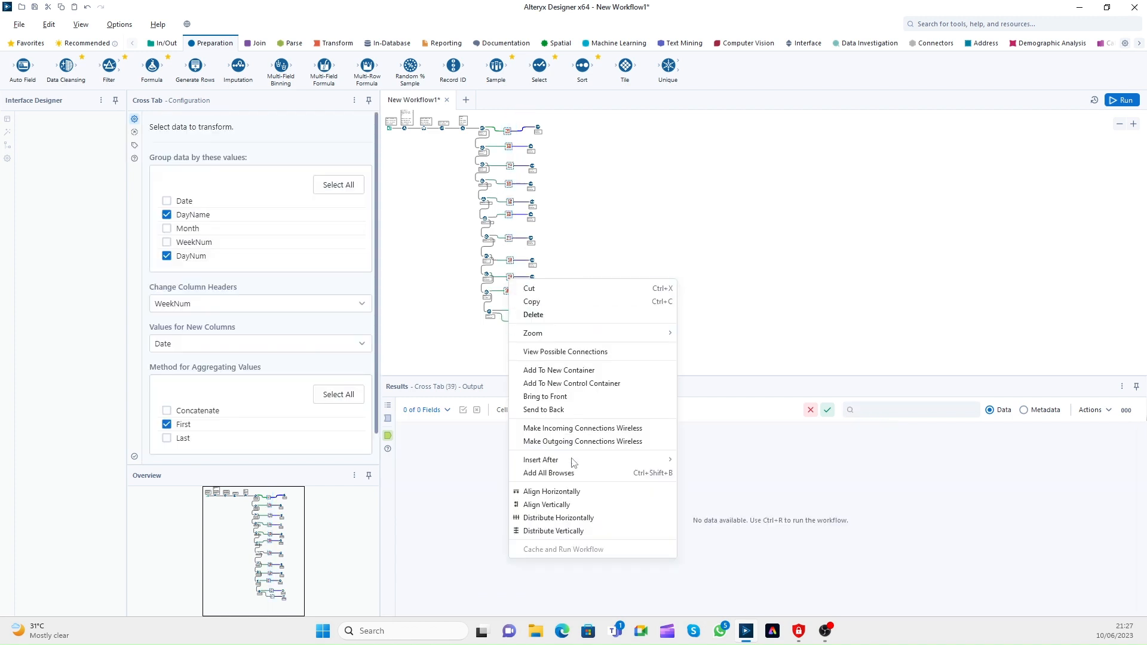
click(569, 506)
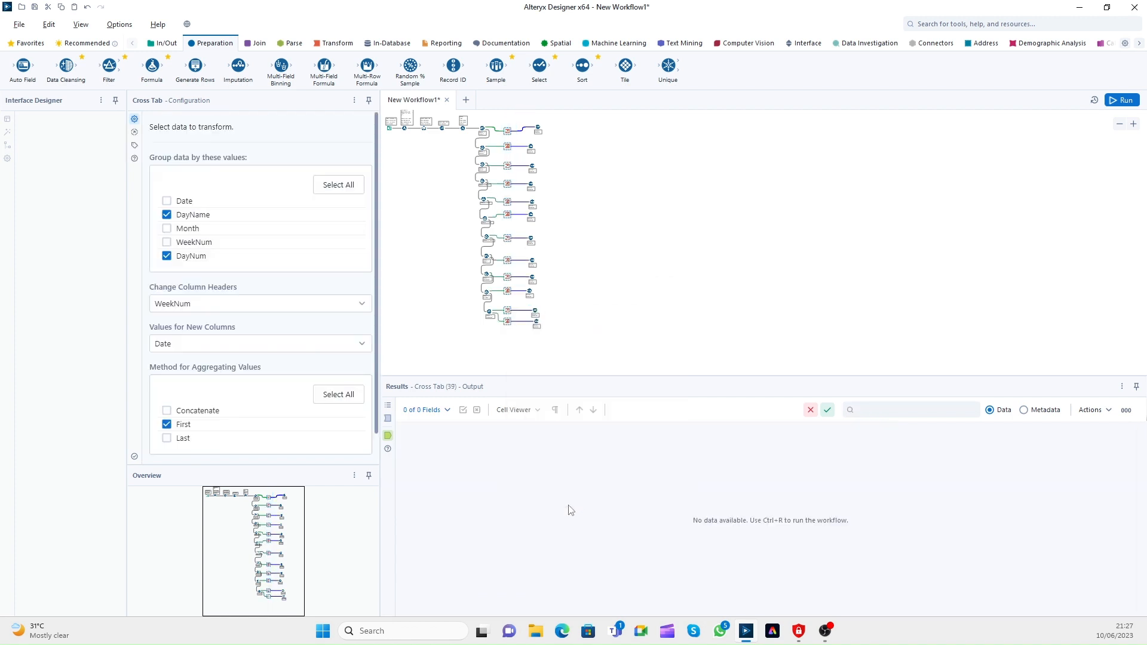
Step: Select all the Sort tools at the ends of the month branches and align them vertically
drag(517, 122, 539, 323)
right_click(540, 324)
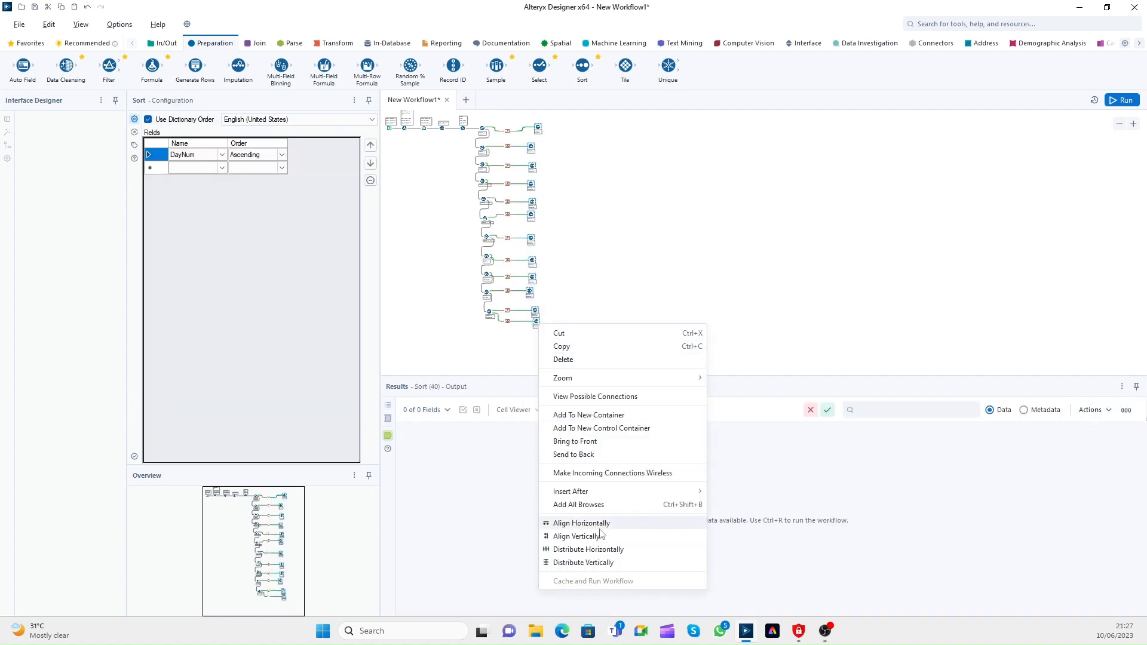
click(559, 532)
Step: Select the whole chain of month Filter tools and align them vertically
drag(495, 113, 481, 345)
right_click(489, 317)
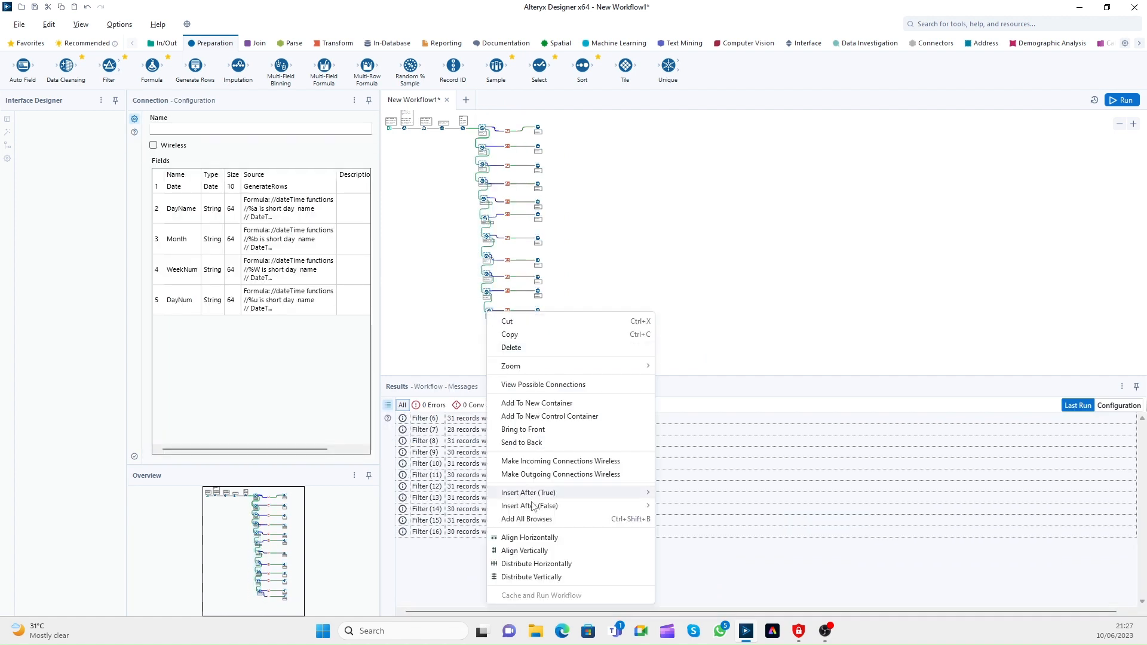
click(537, 552)
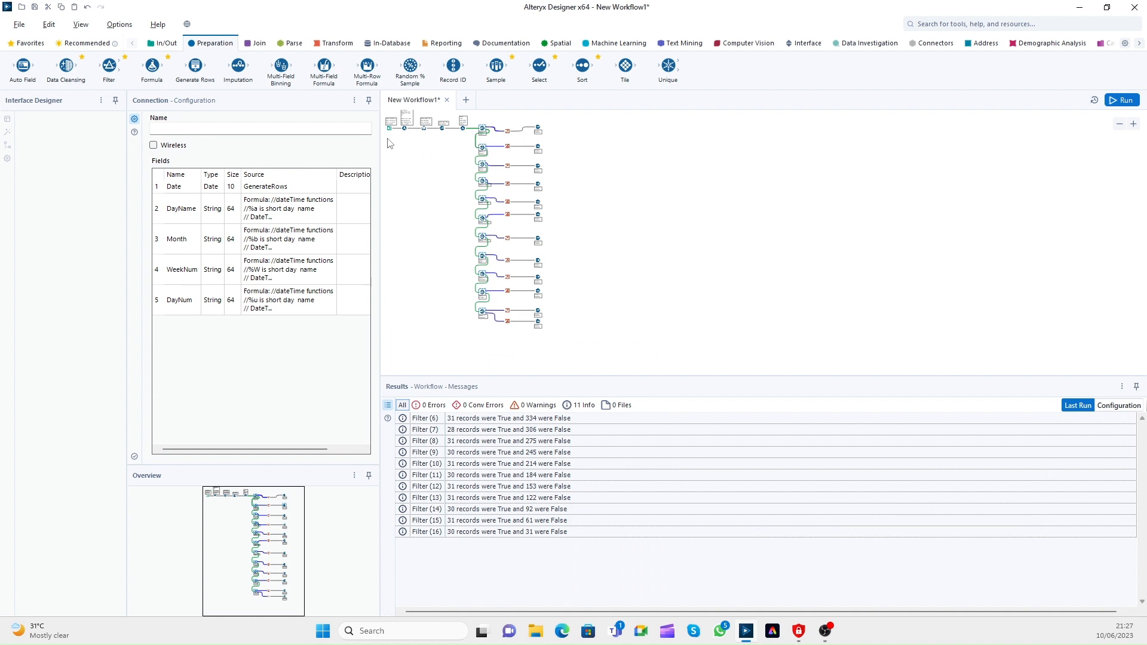
Step: Align the input-to-January row of tools horizontally, and do the same for the February Filter, Cross Tab and Sort tools
drag(389, 144, 578, 124)
right_click(538, 128)
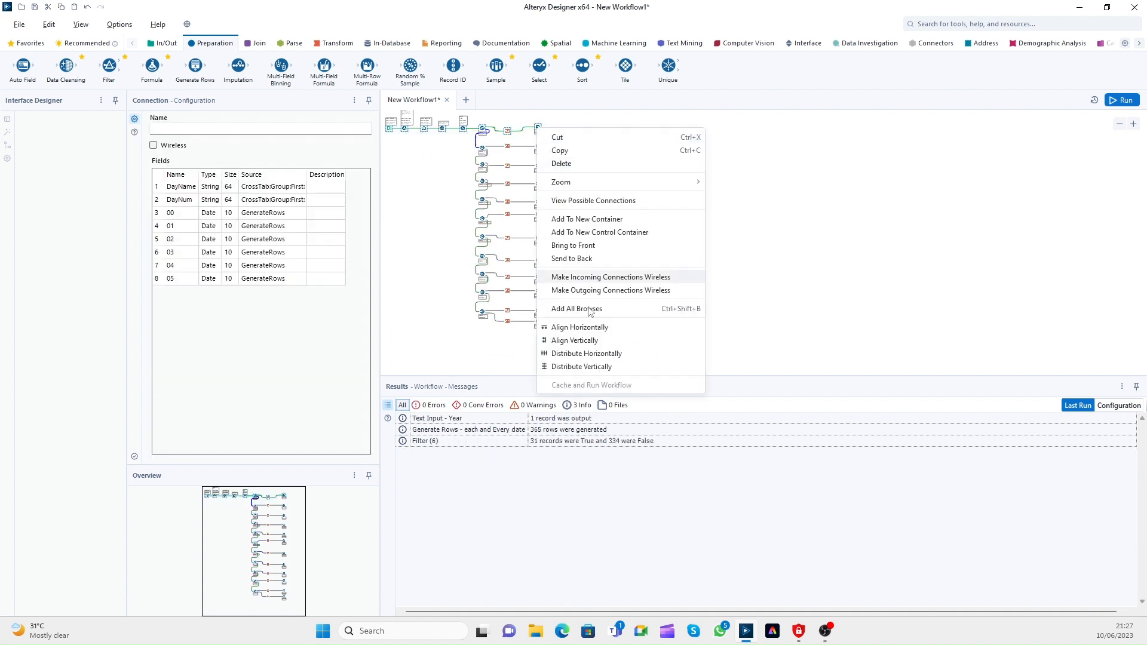
click(585, 328)
drag(455, 164, 555, 144)
right_click(538, 146)
click(574, 375)
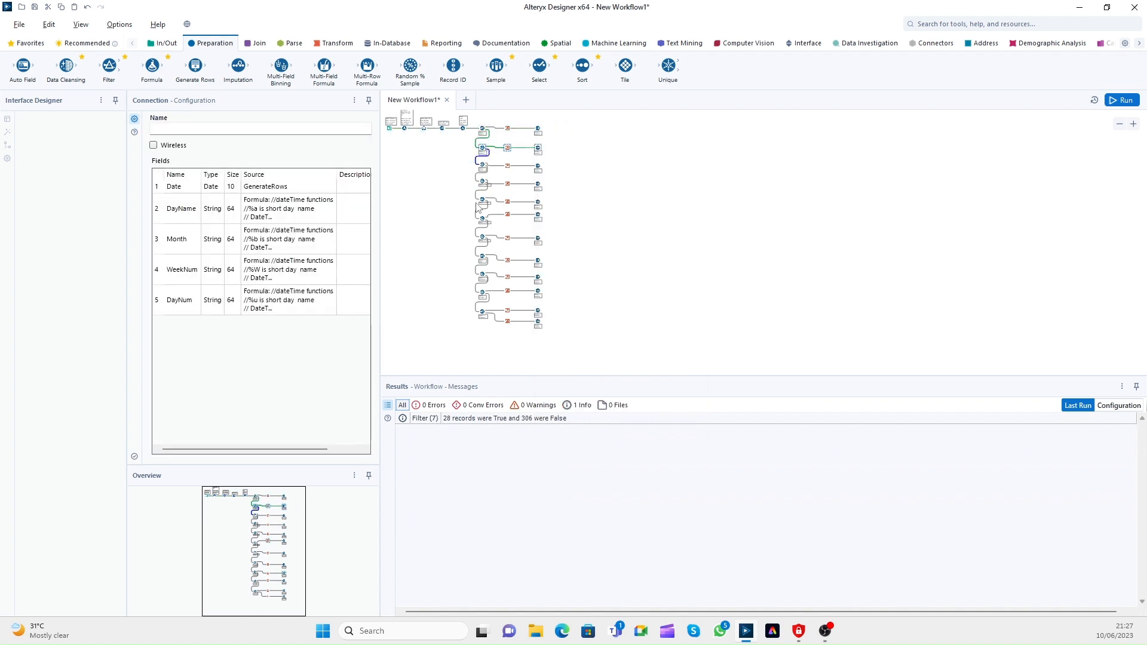
Step: Align the March row's Filter, Cross Tab and Sort tools horizontally, and do the same for the April row
drag(472, 178, 539, 167)
right_click(539, 166)
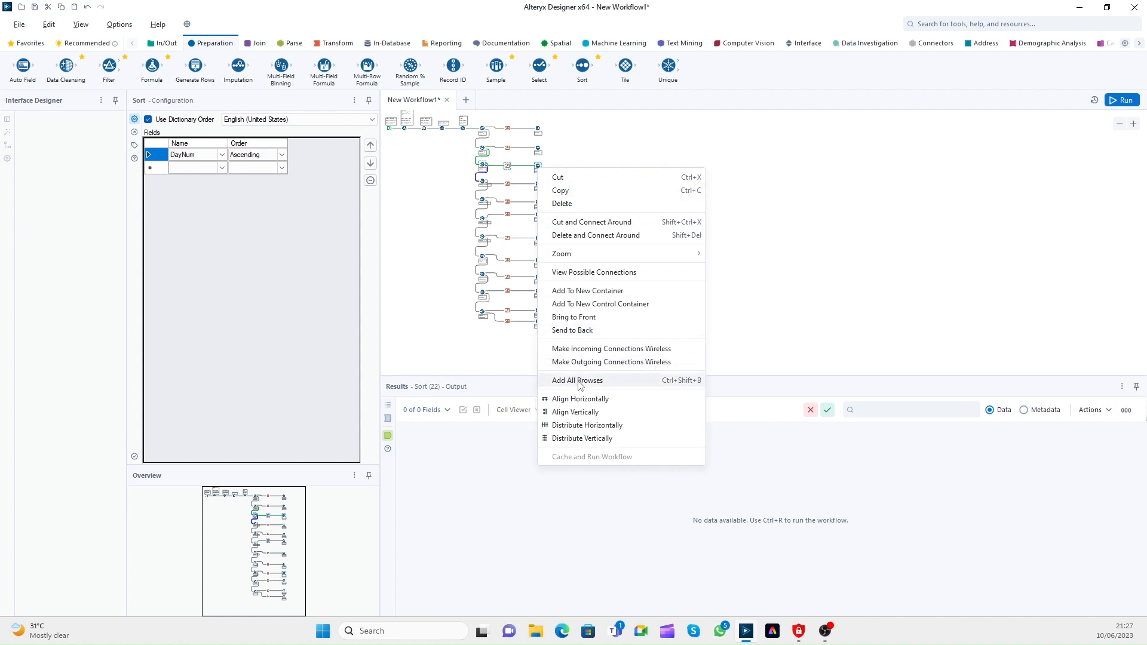
click(573, 376)
drag(469, 194, 539, 186)
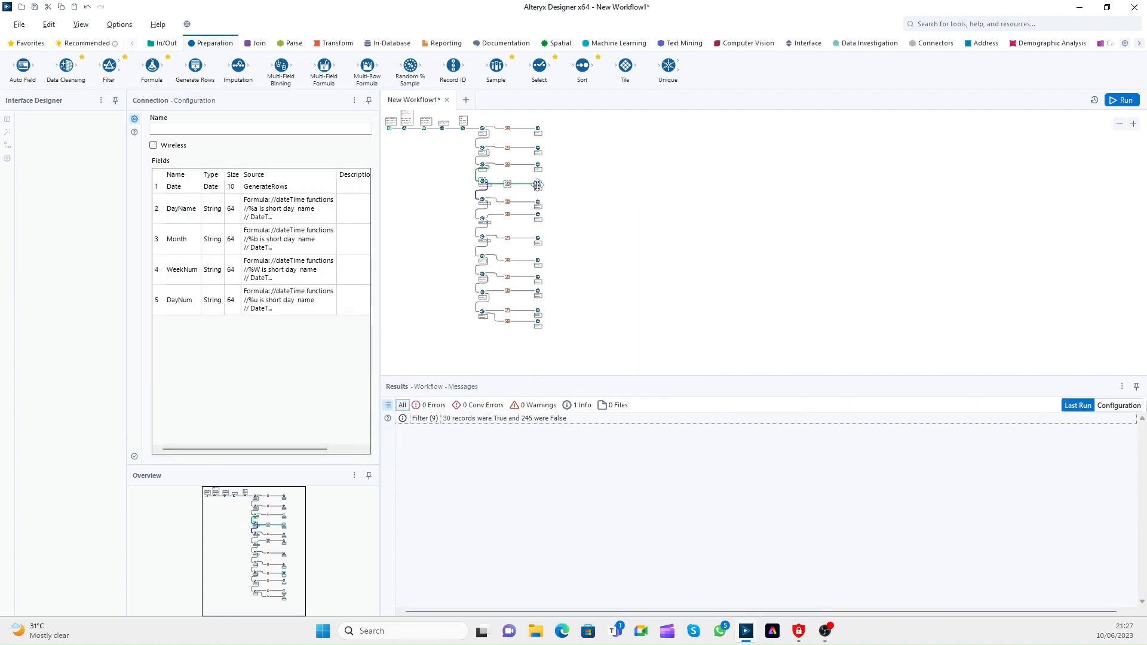
right_click(539, 185)
click(575, 417)
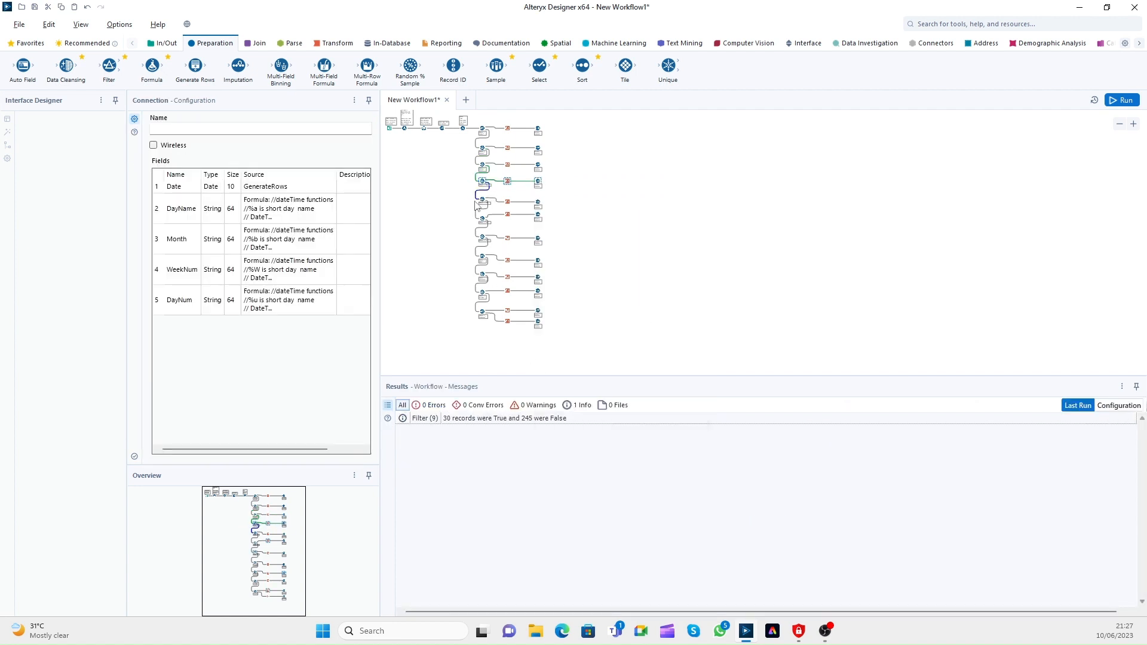
Step: Align the May row's Filter, Cross Tab and Sort tools horizontally, and do the same for the June row
drag(475, 205, 559, 199)
right_click(538, 198)
click(565, 417)
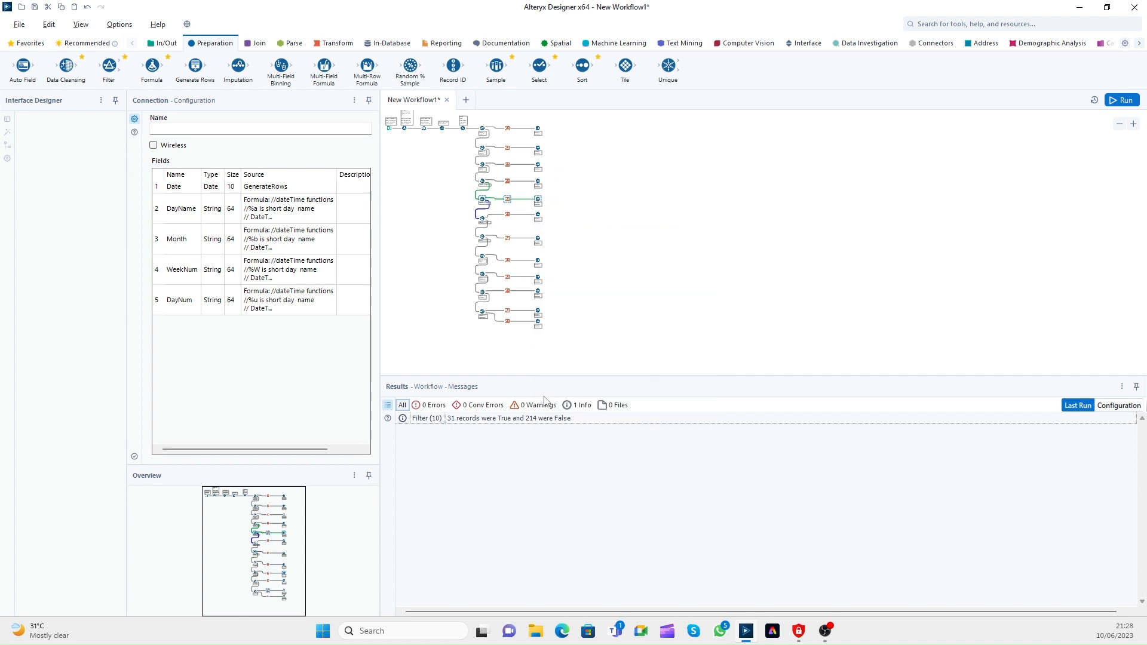
drag(470, 234, 558, 215)
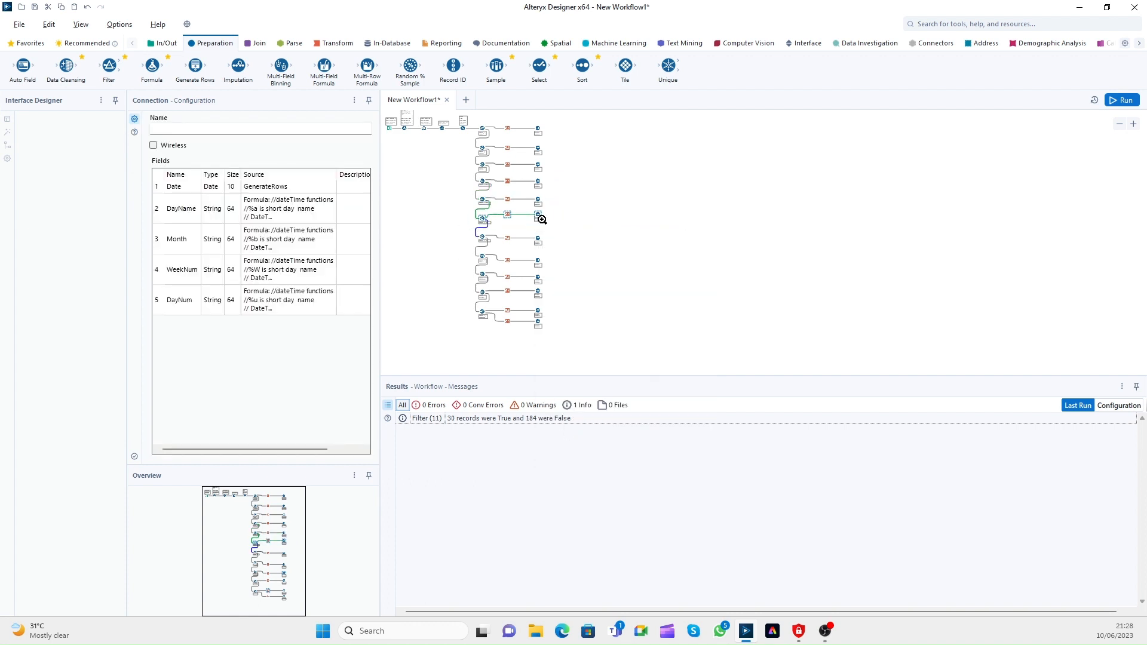
right_click(542, 219)
click(578, 460)
key(ctrl+z)
right_click(508, 214)
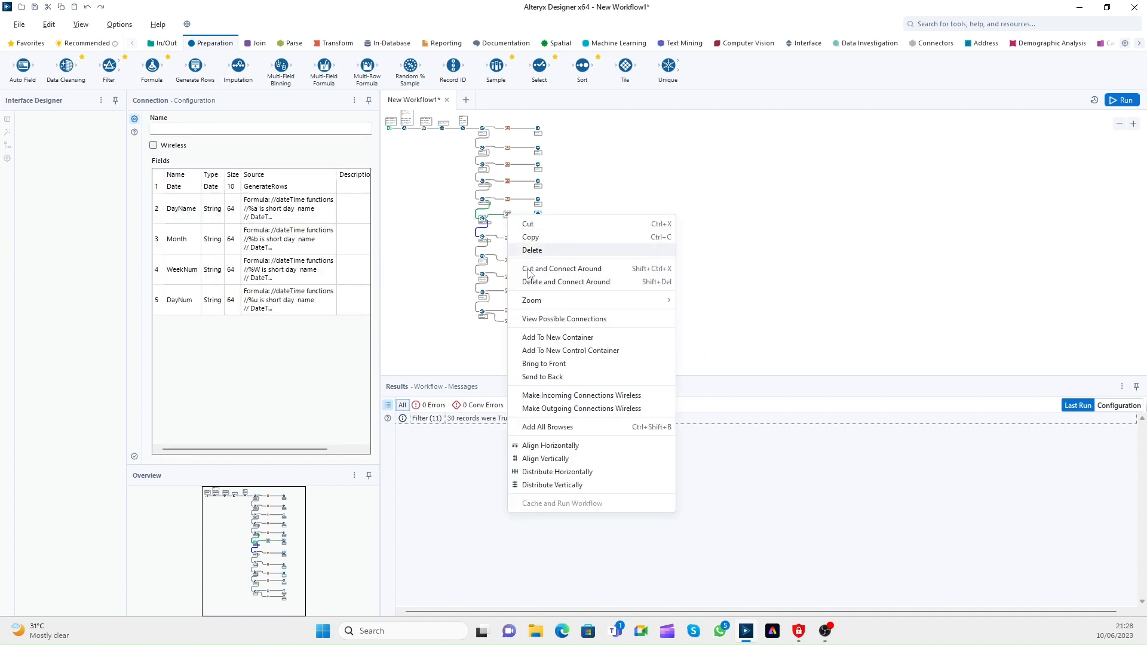
click(570, 445)
Step: Align the July row's Filter, Cross Tab and Sort tools horizontally, and do the same for the August row
drag(470, 252, 554, 239)
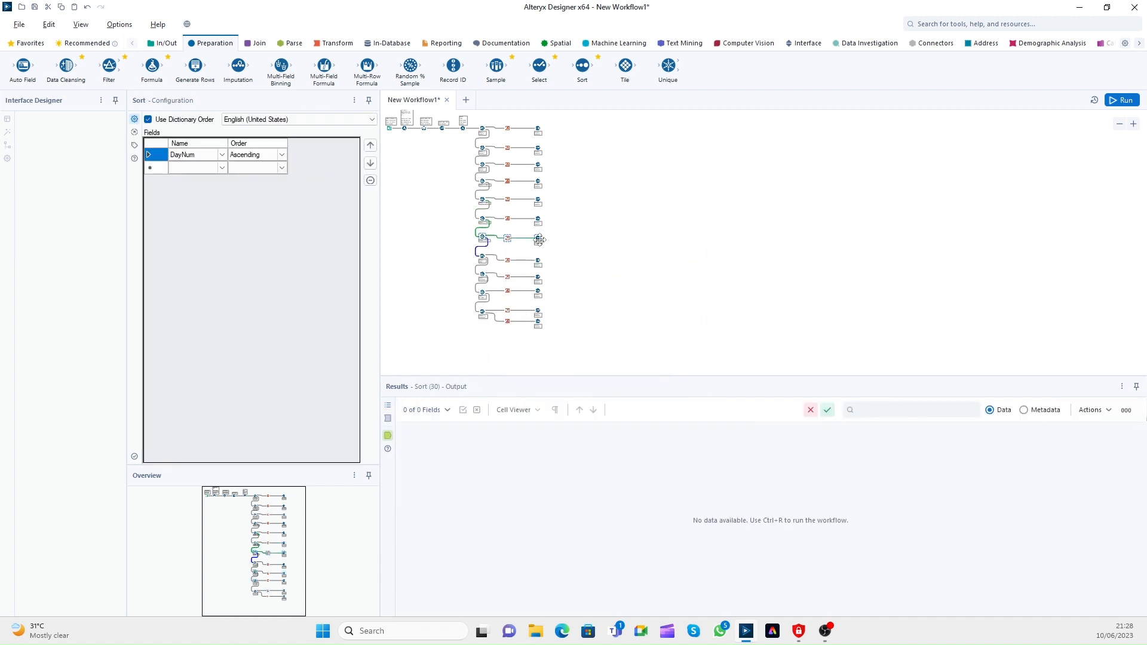
right_click(539, 241)
click(582, 472)
drag(525, 272, 556, 252)
right_click(541, 258)
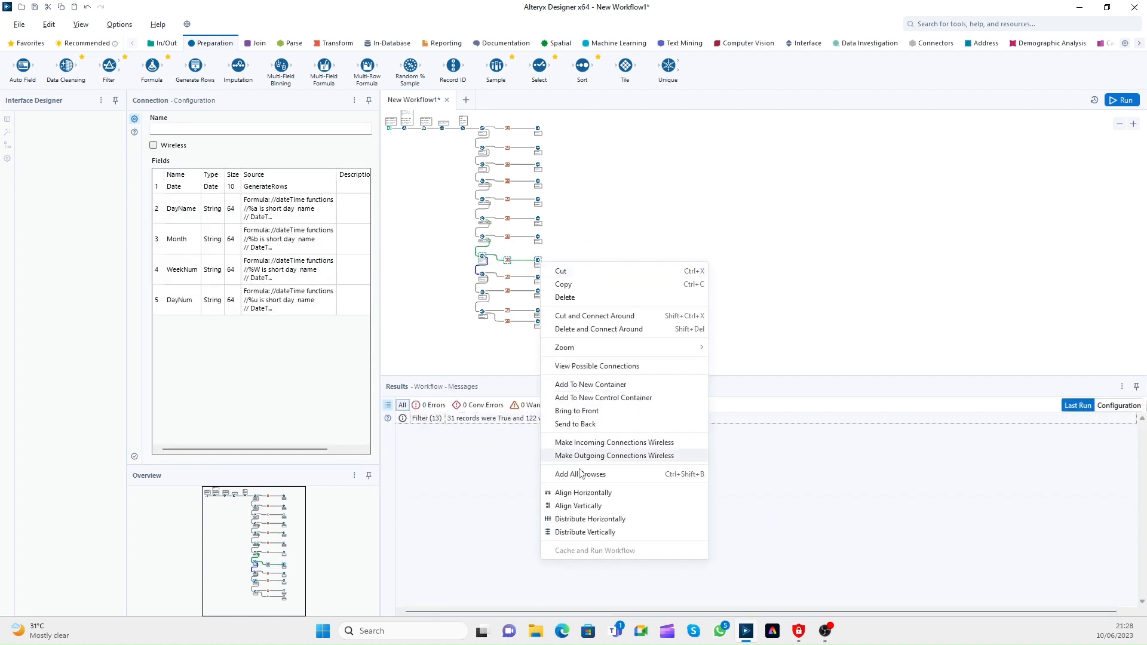
click(573, 493)
Step: Align the Filter, Cross Tab and Sort tools horizontally within each of the September, October and November rows
drag(520, 283, 549, 270)
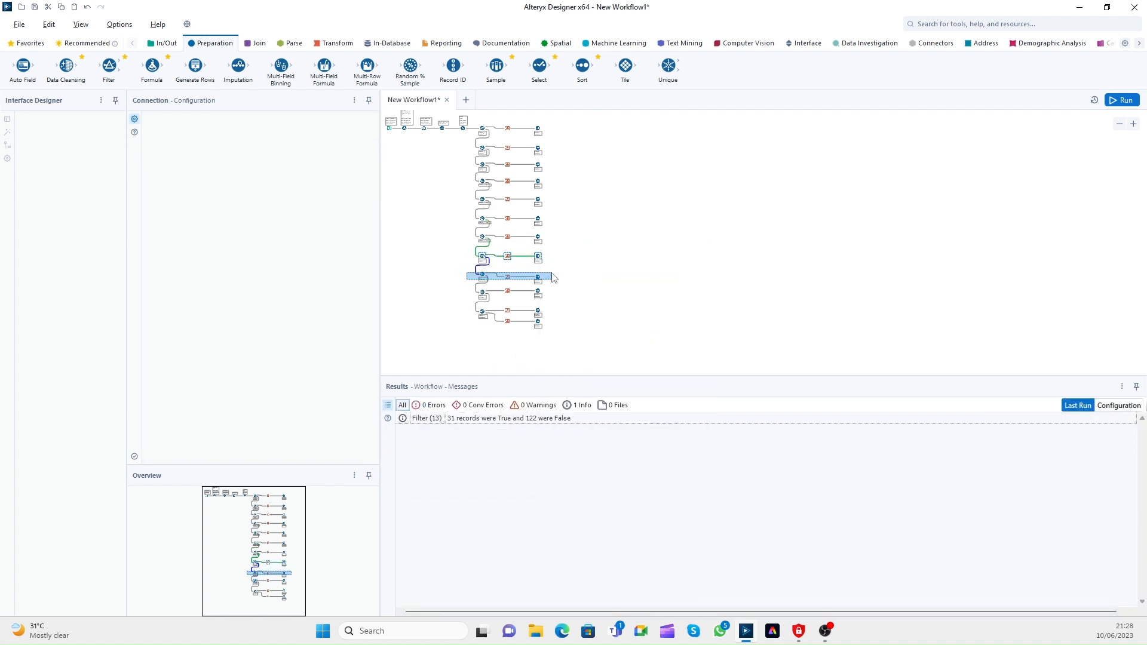
right_click(539, 277)
click(580, 509)
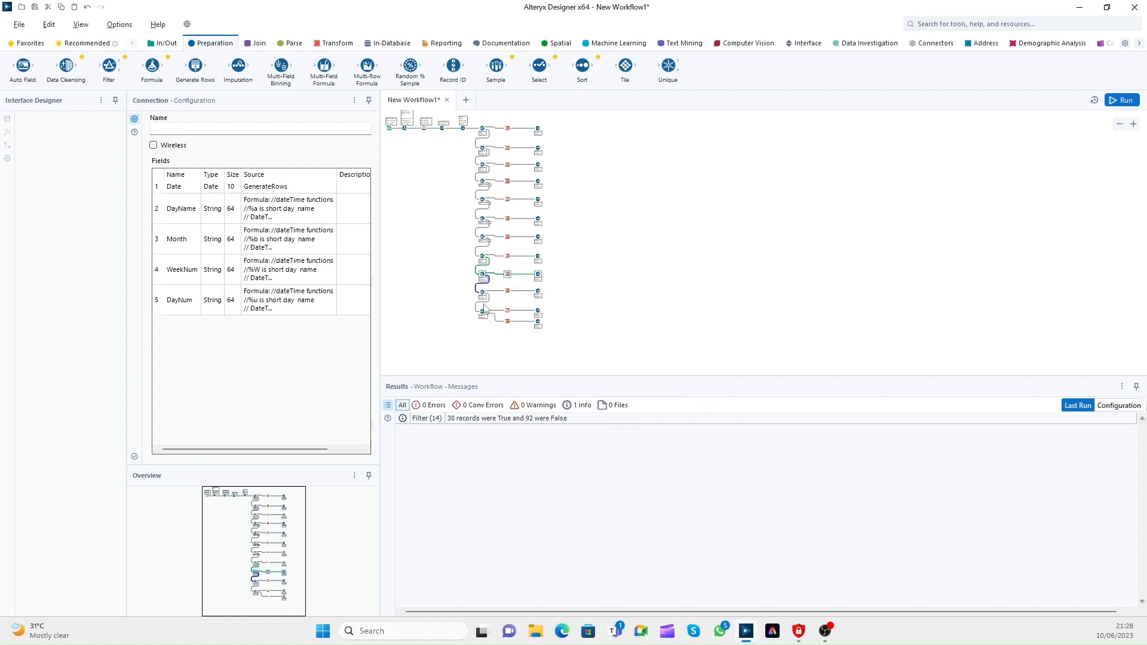
drag(475, 311, 555, 282)
right_click(539, 291)
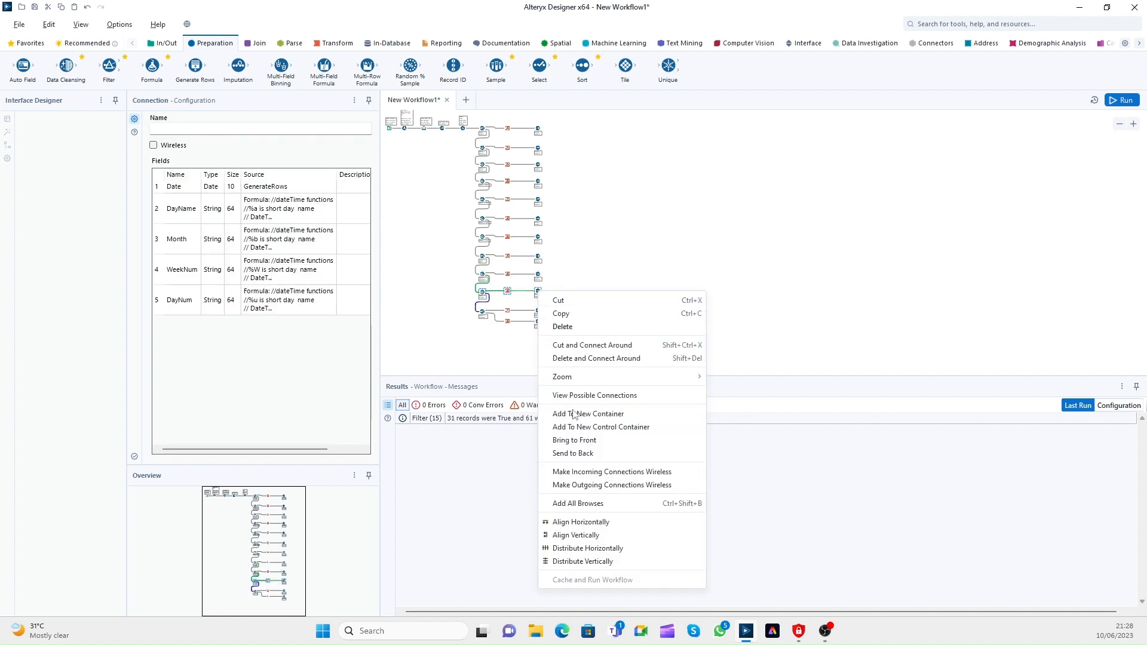
click(578, 522)
drag(469, 322, 551, 302)
right_click(540, 317)
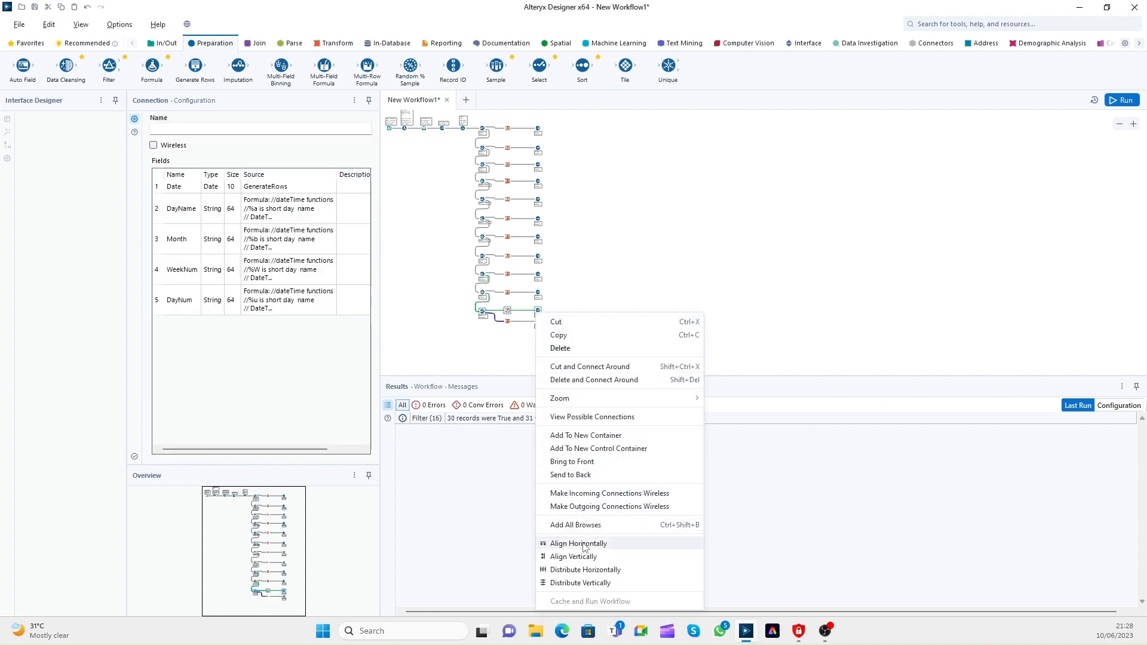
click(584, 545)
Step: Move the December Cross Tab and Sort tools together slightly lower to space them from the November row
click(505, 342)
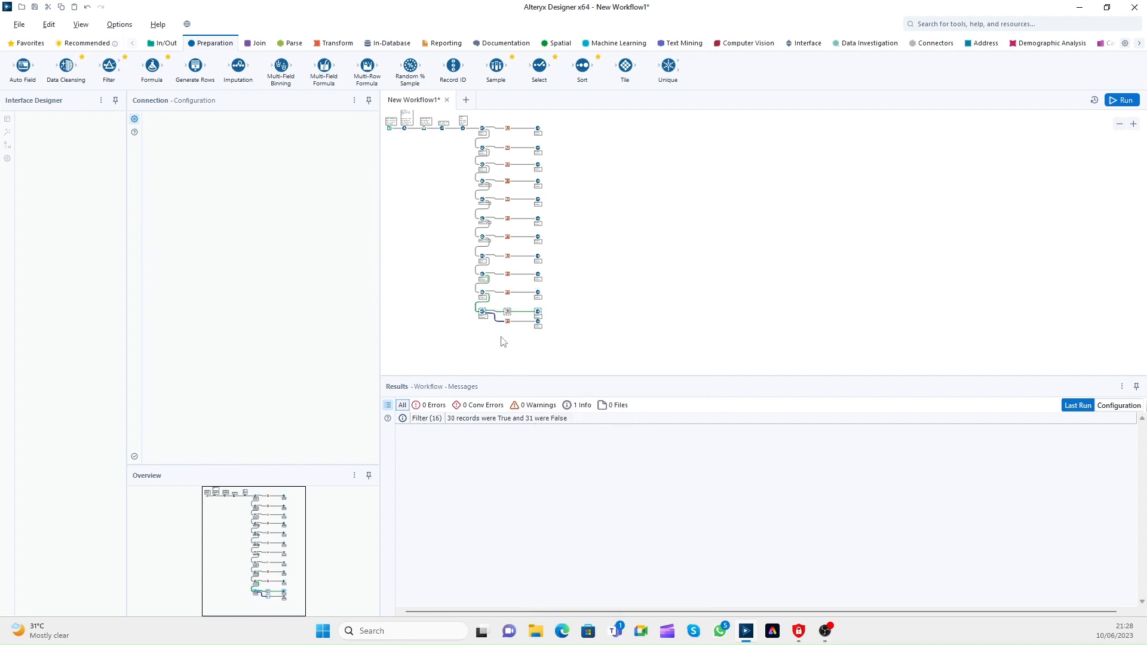
click(529, 322)
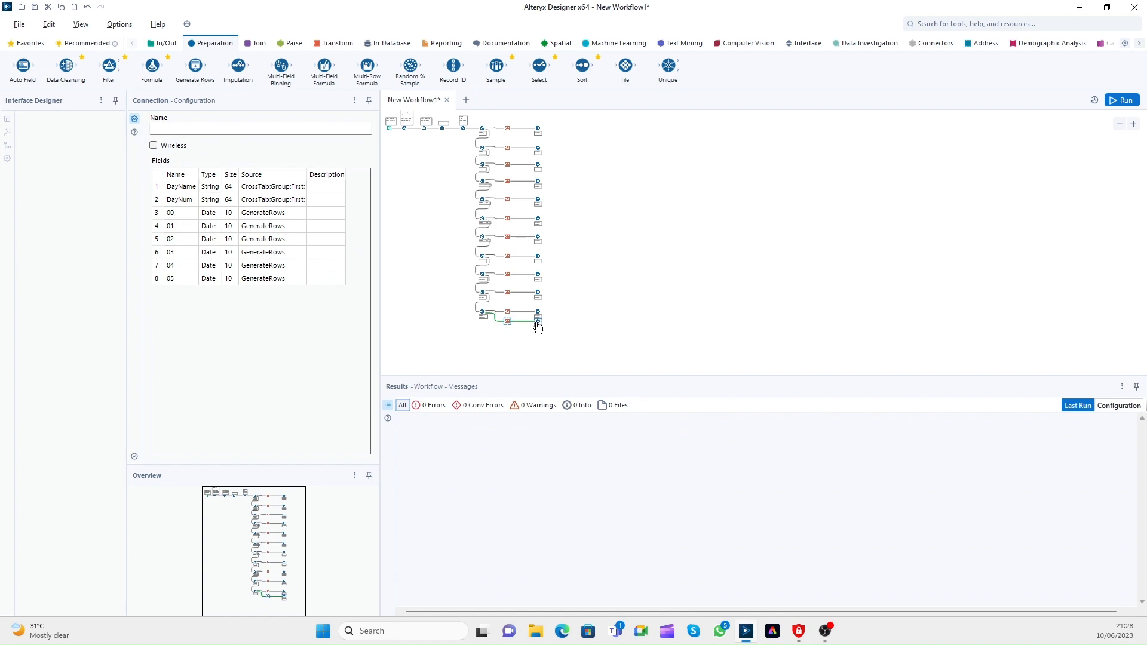
drag(538, 322, 536, 333)
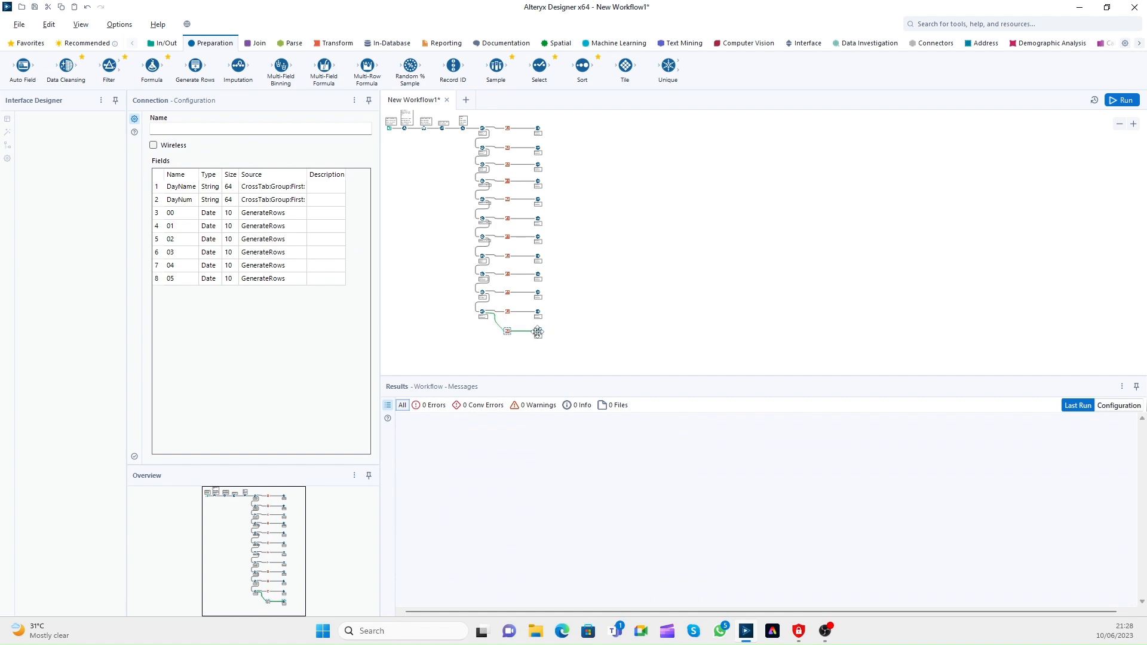
click(615, 293)
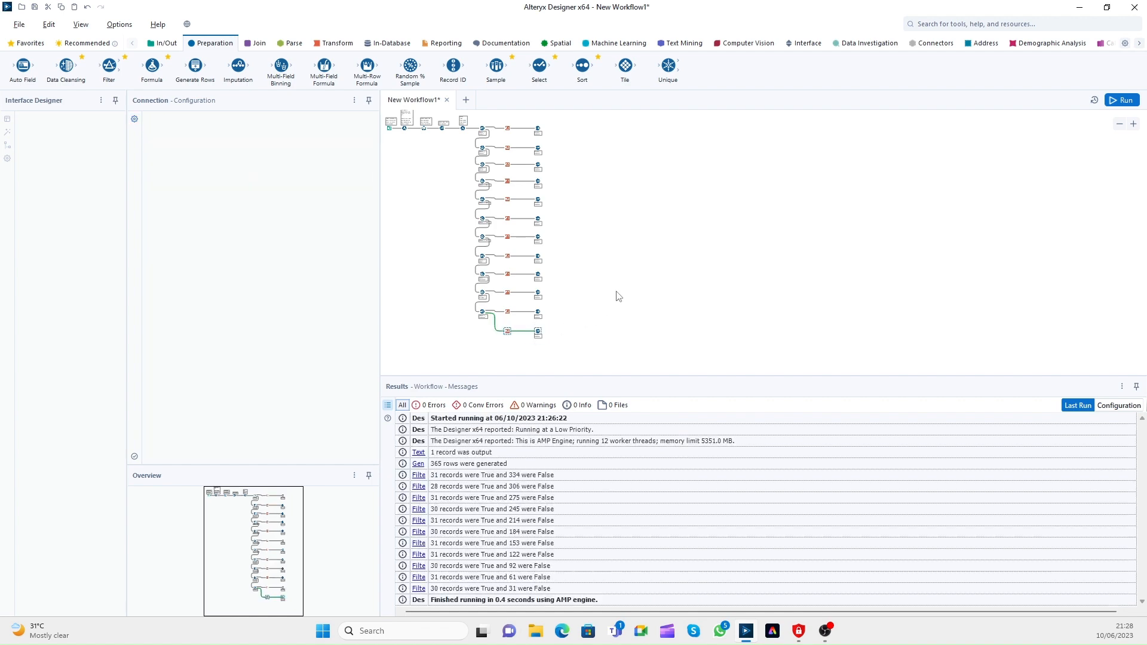
Step: Run the workflow and examine the January Sort tool's output across its week-number columns
click(1134, 124)
click(1125, 124)
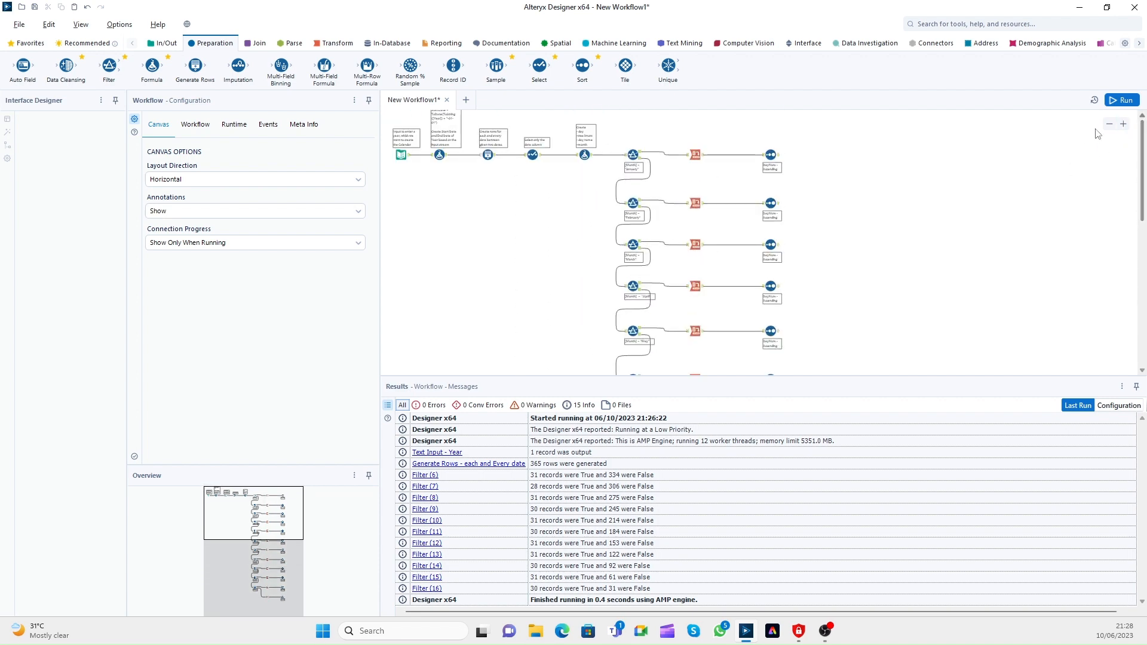
click(1121, 100)
click(770, 155)
drag(524, 454, 878, 511)
click(826, 497)
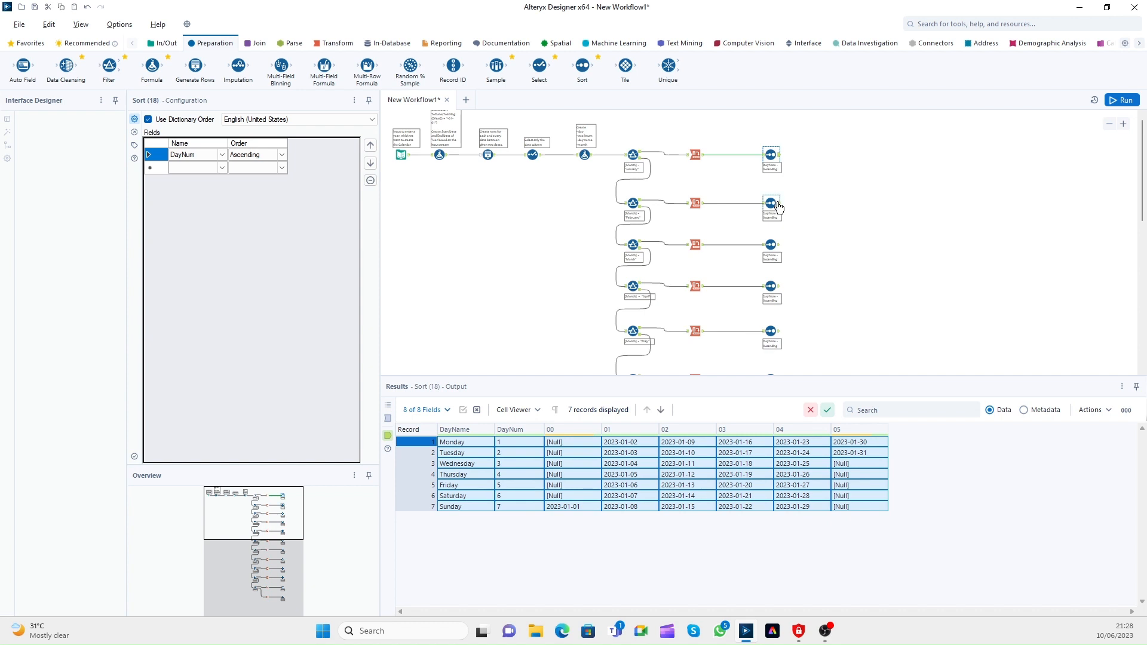
Step: Examine the Sort outputs for February through June, November and December
click(777, 205)
click(773, 245)
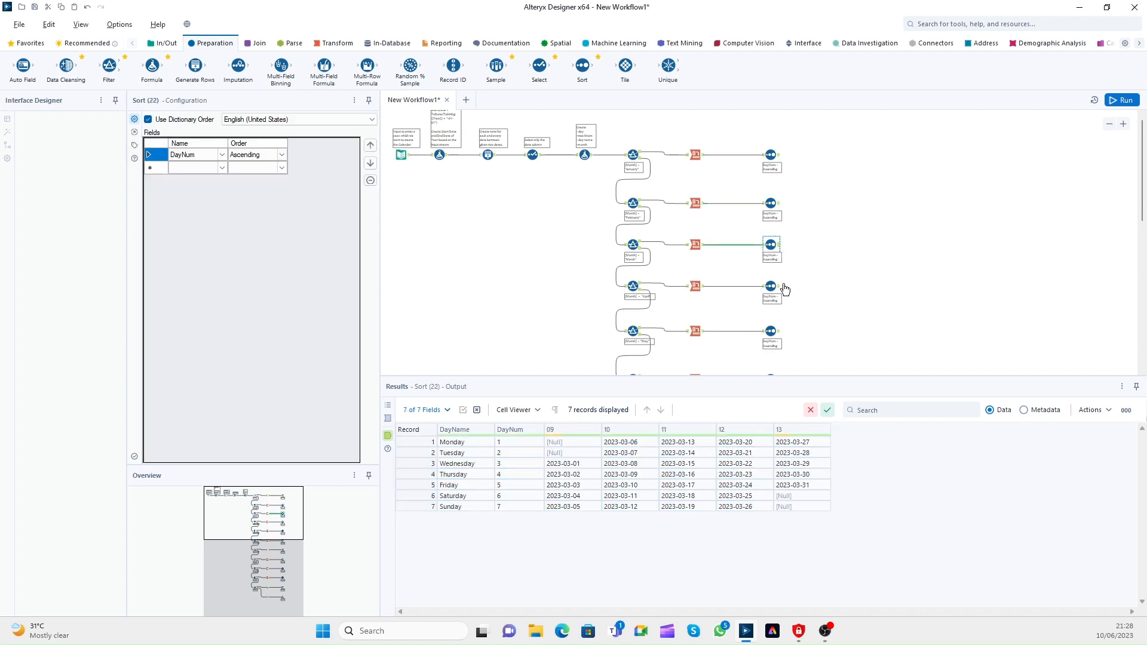
click(777, 292)
scroll(782, 331, down, 1)
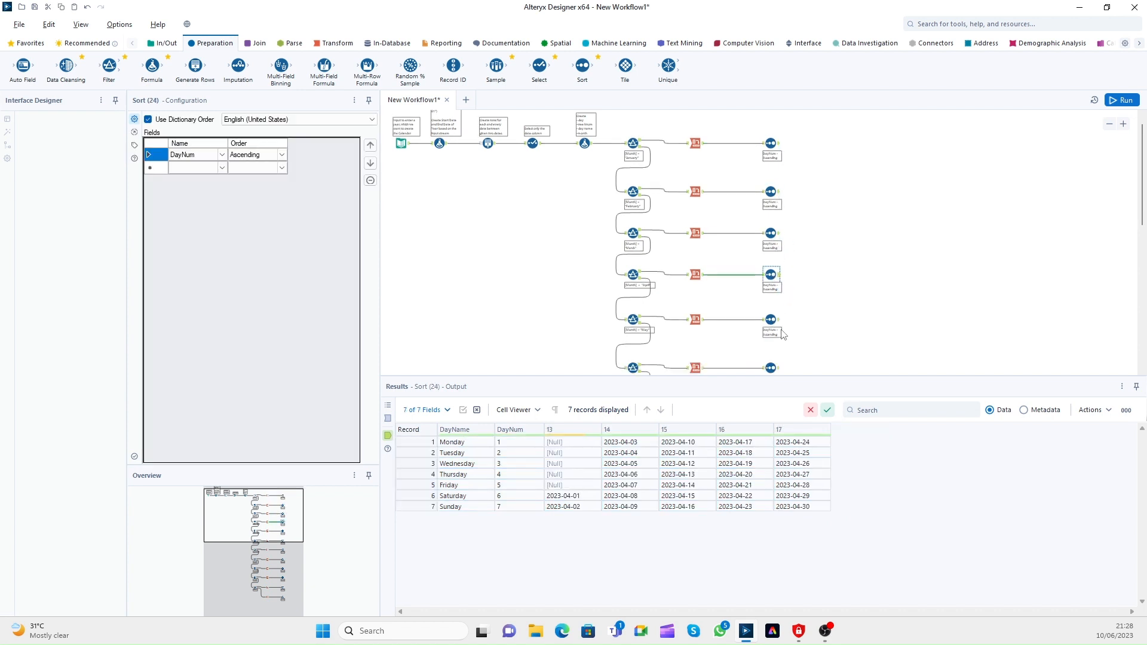
click(776, 324)
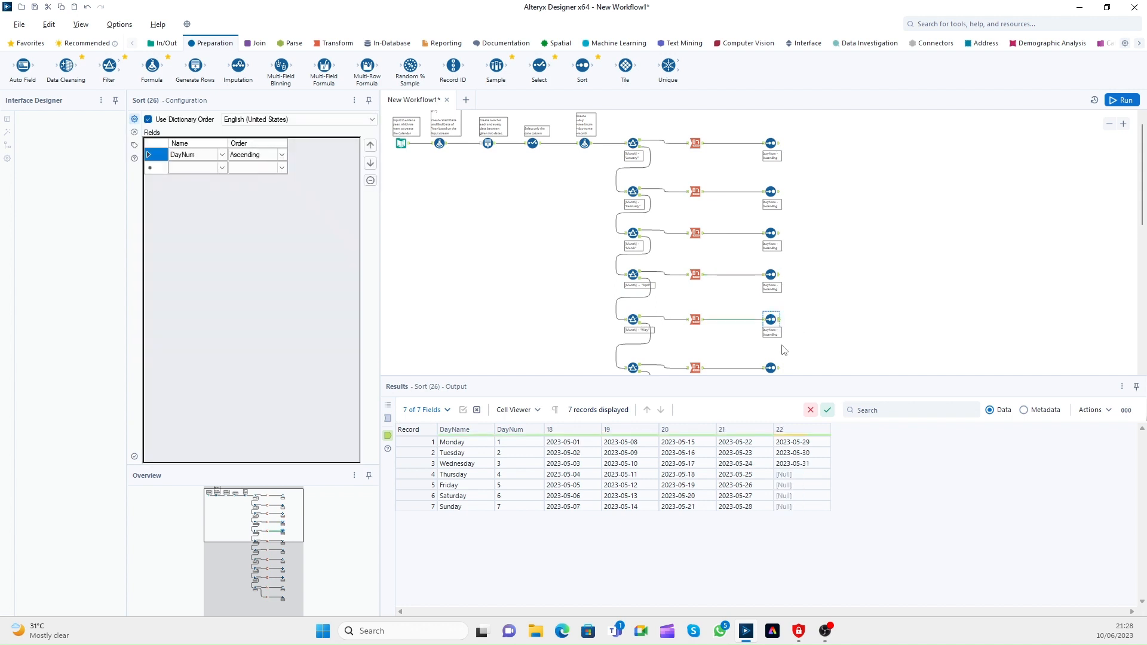
click(772, 368)
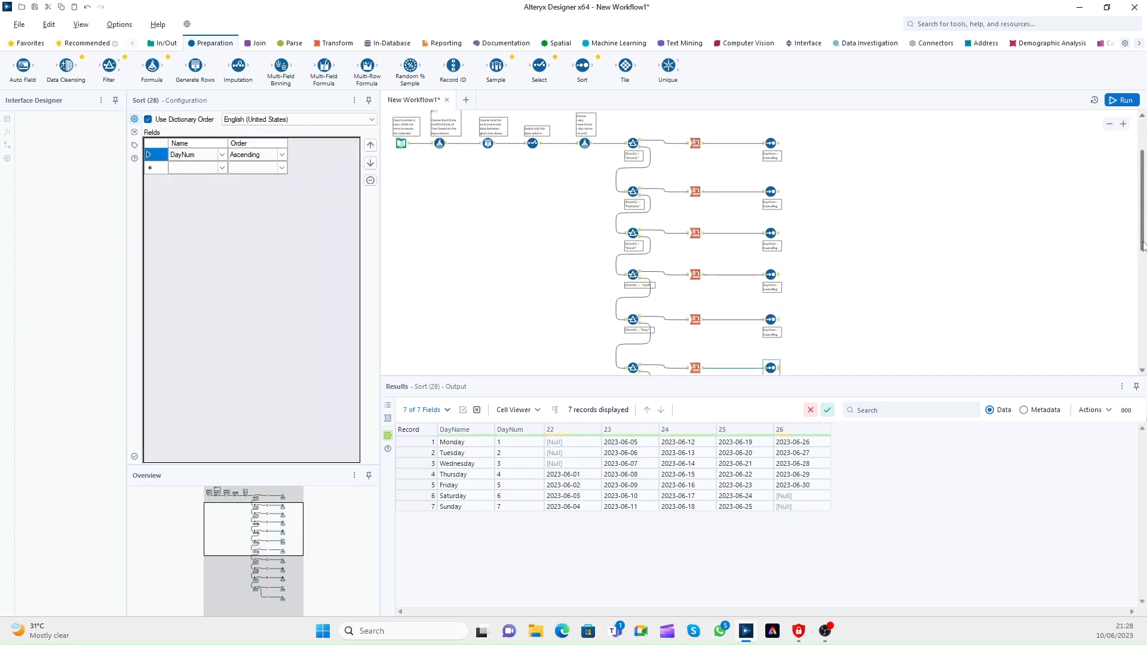
scroll(789, 193, down, 10)
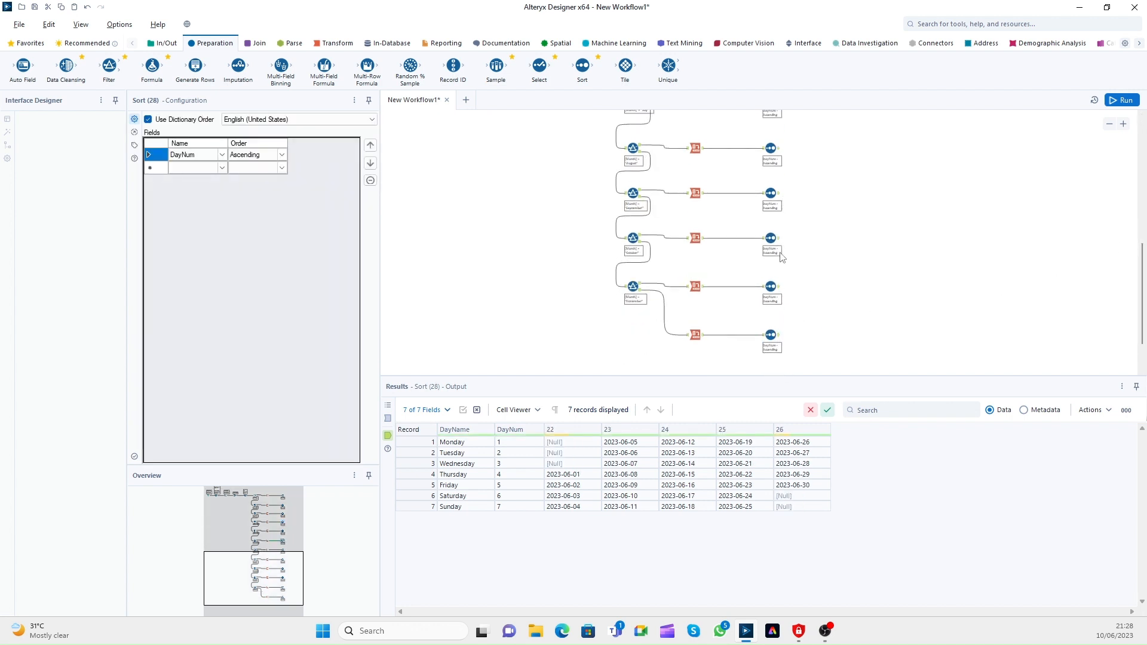
click(777, 291)
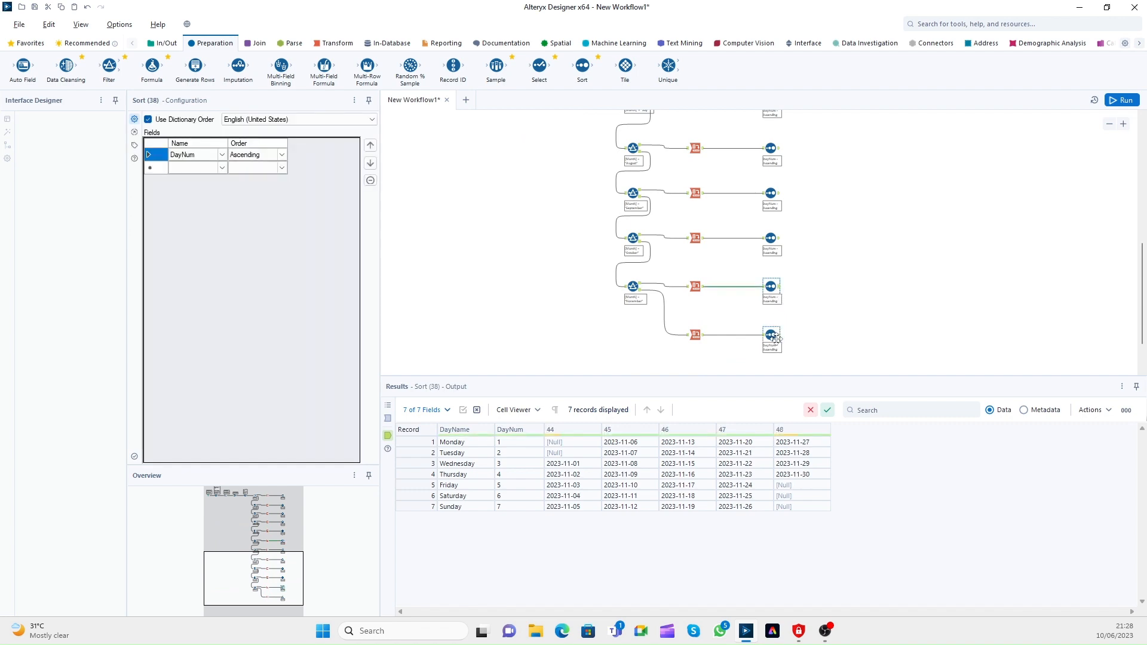
click(778, 338)
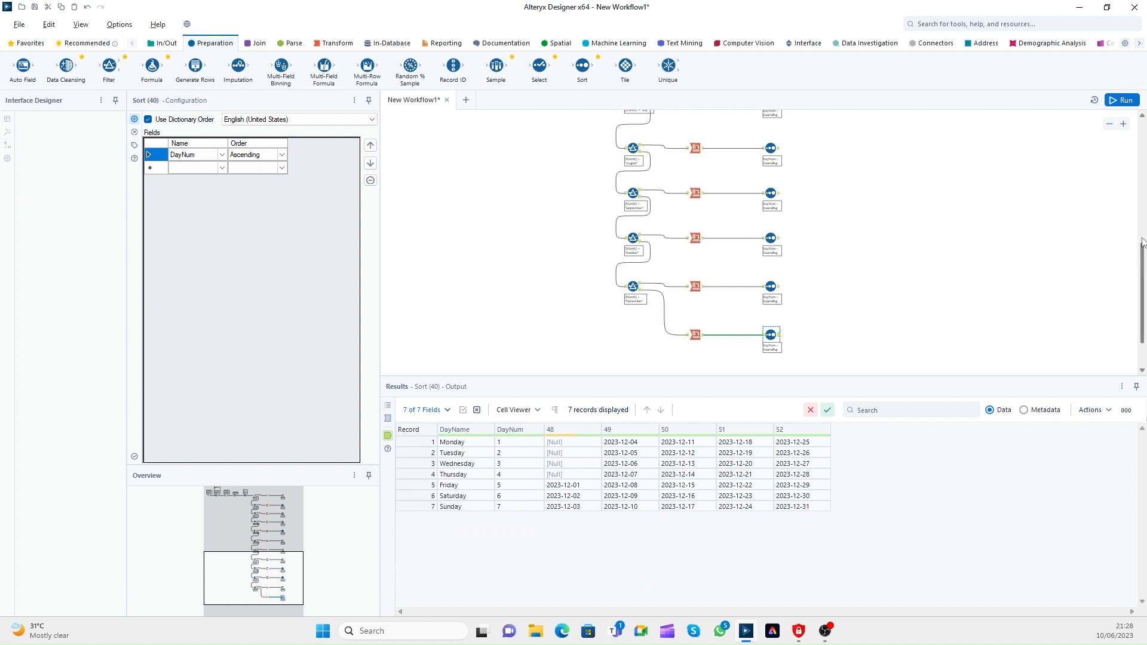
Step: Select the December date cells in week columns 48 to 52 and examine their null values and dates
scroll(1137, 282, up, 5)
scroll(1142, 170, down, 1)
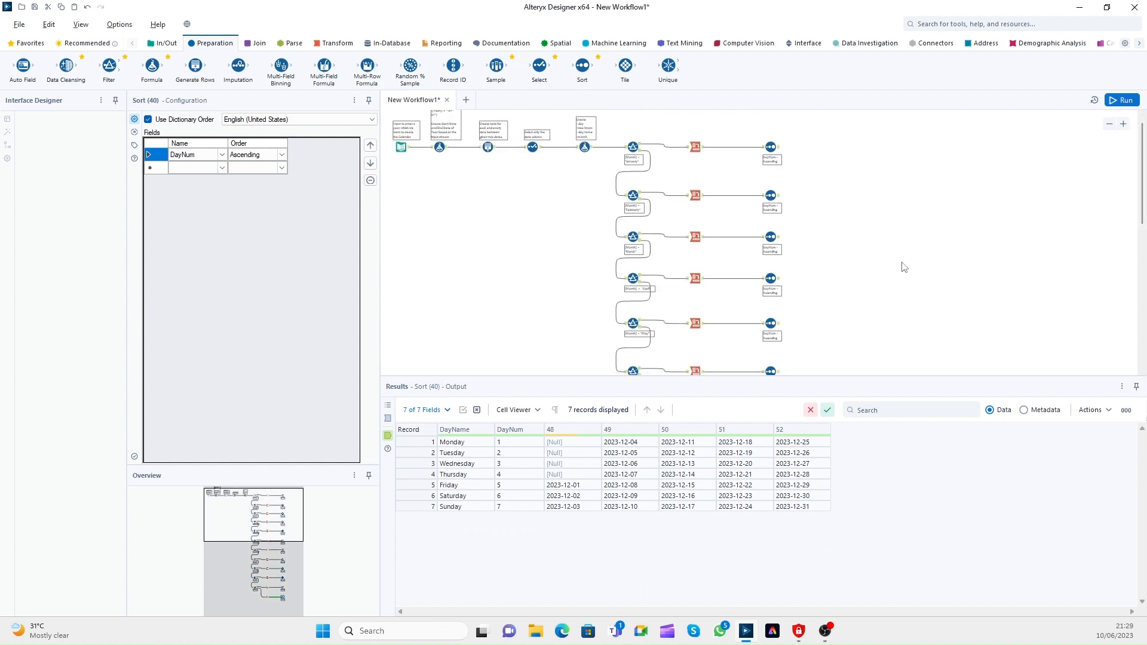
drag(556, 443, 809, 516)
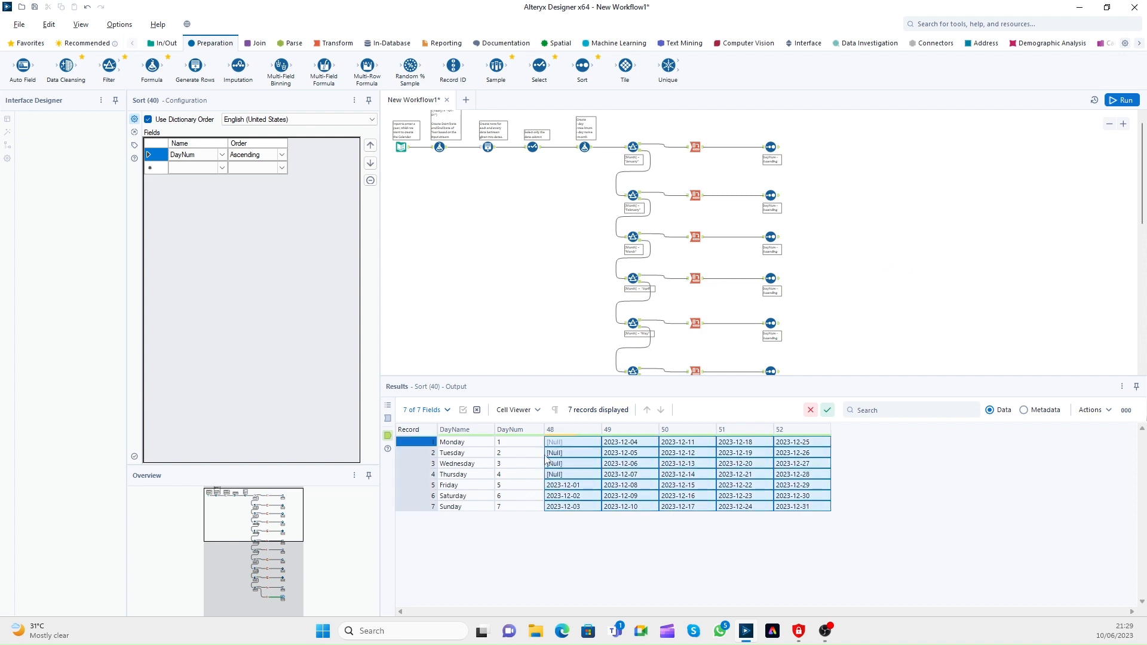
mouse_move(546, 456)
mouse_down()
mouse_move(797, 503)
mouse_move(550, 449)
mouse_up()
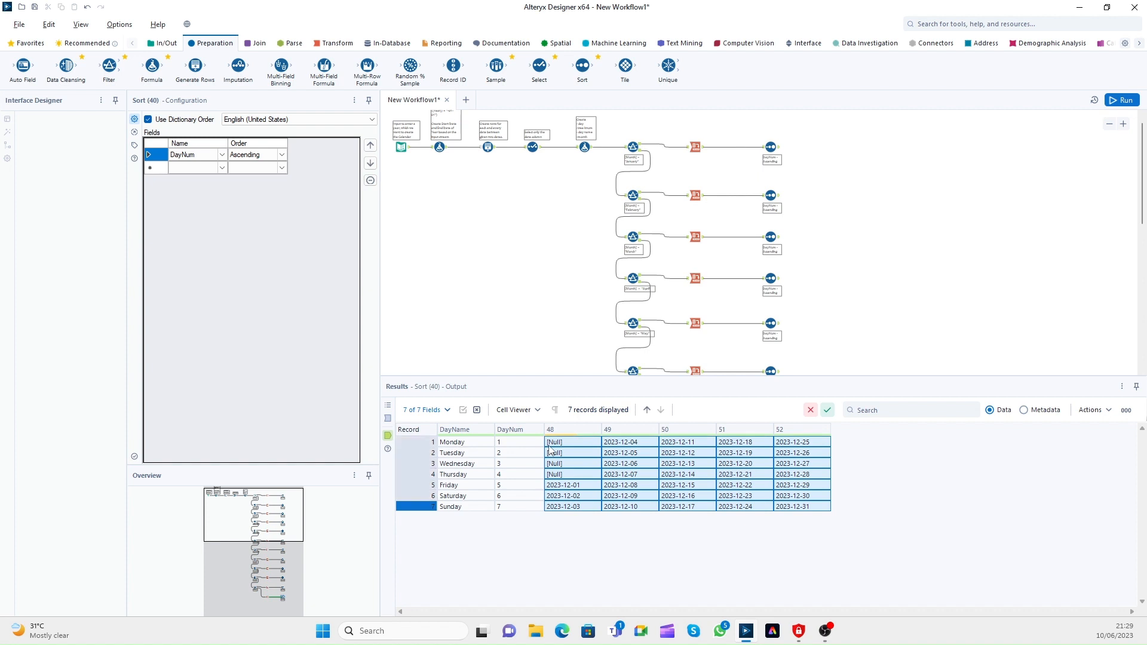
click(564, 497)
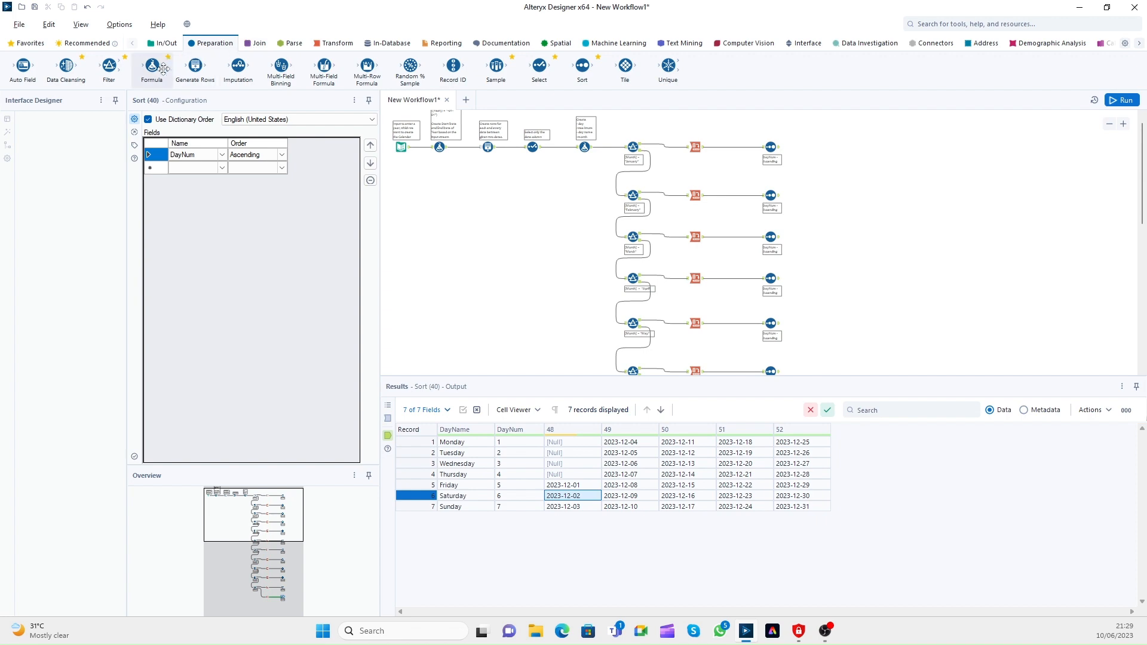
Step: Connect a Multi-Field Formula tool after the January Sort tool and select all of its DateTime fields
drag(153, 70, 824, 148)
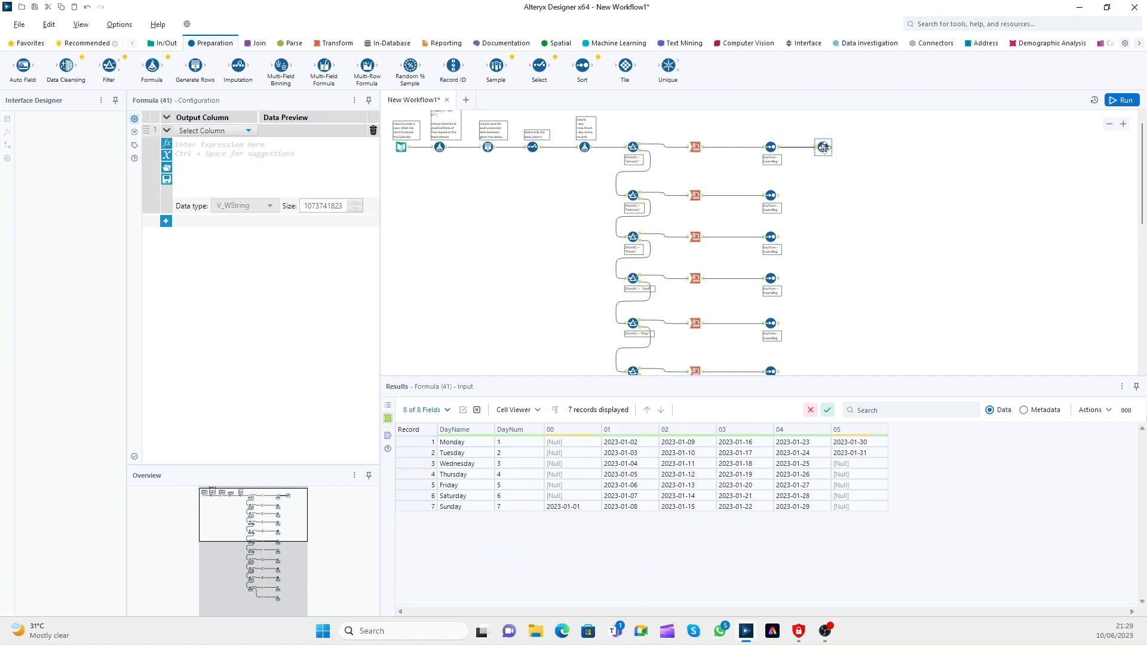
key(Delete)
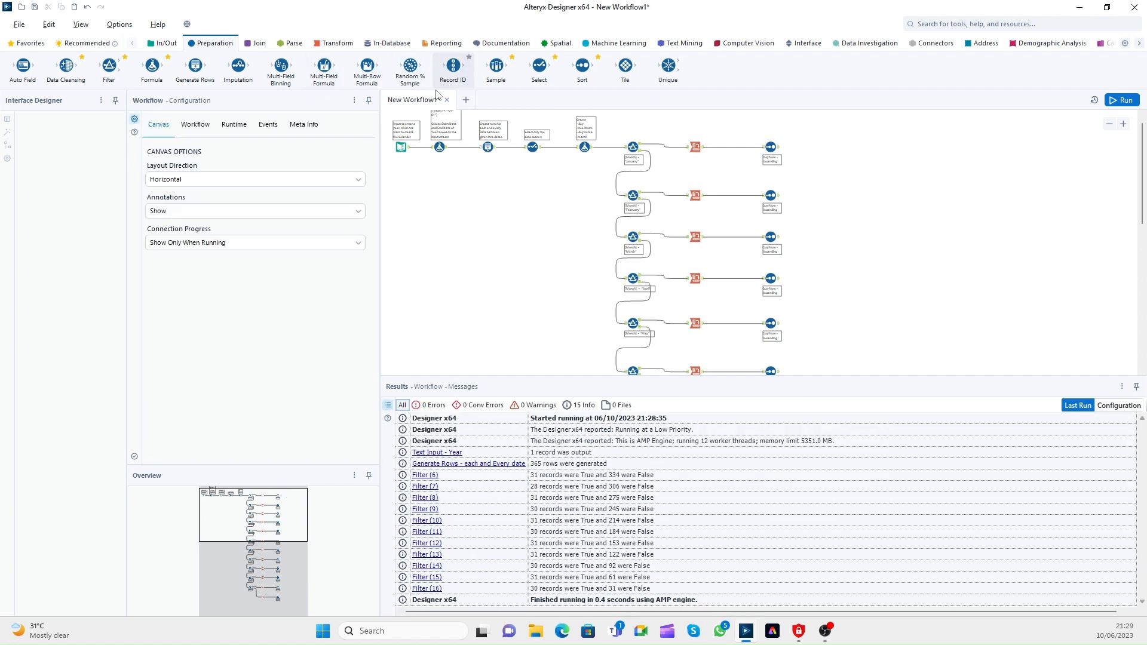
drag(324, 69, 840, 148)
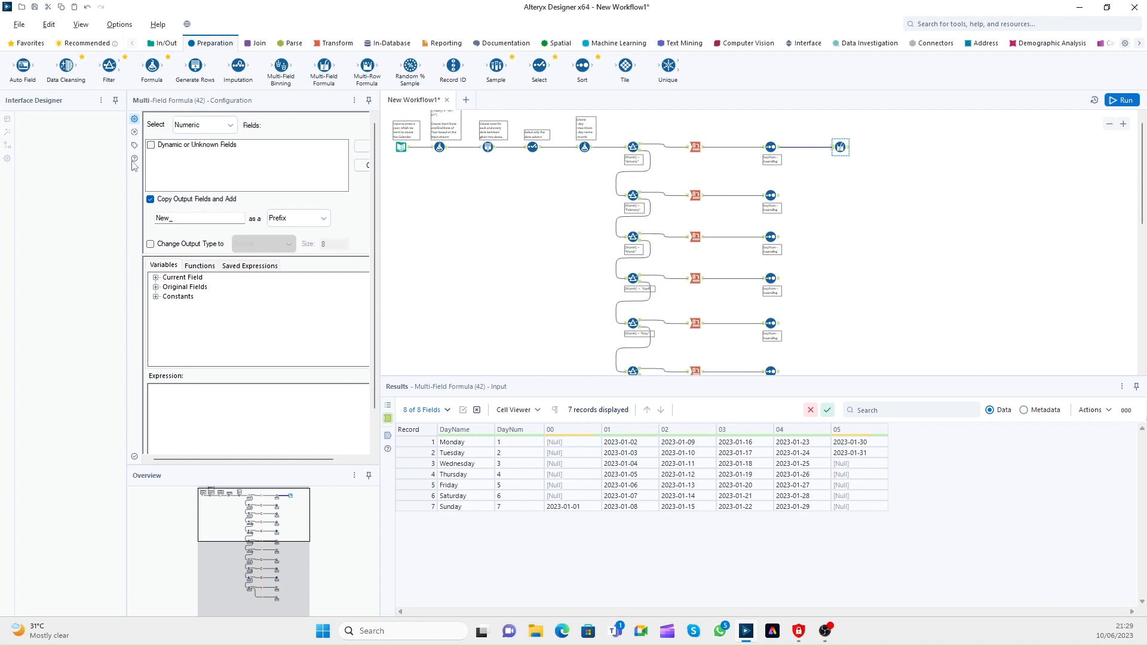
click(229, 125)
scroll(234, 169, down, 1)
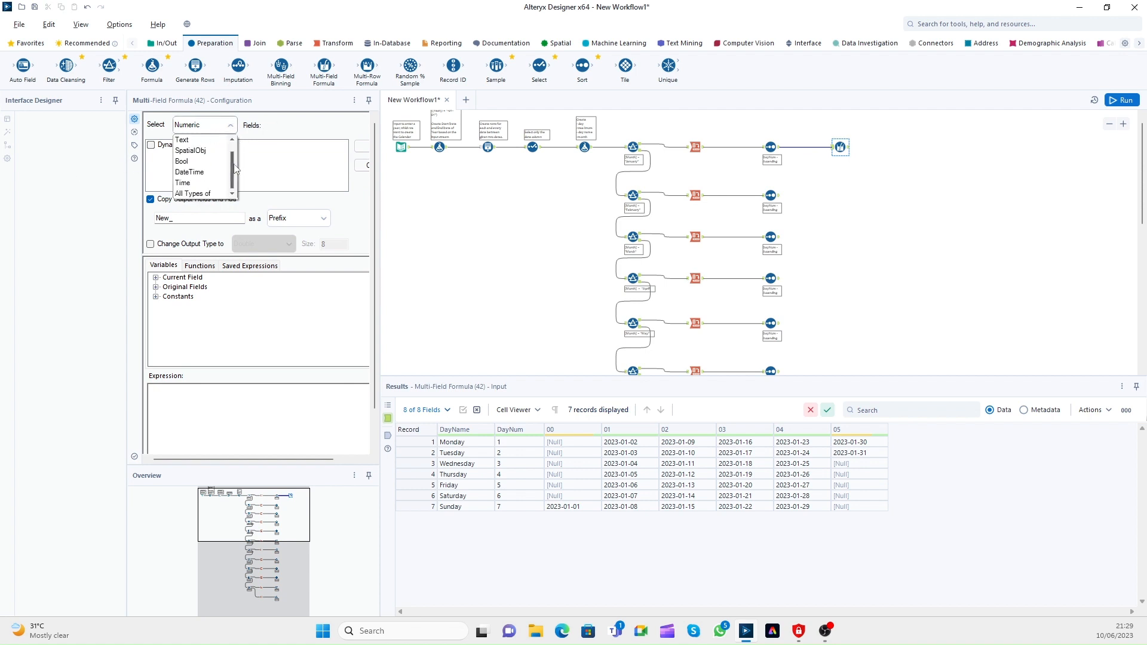
click(204, 172)
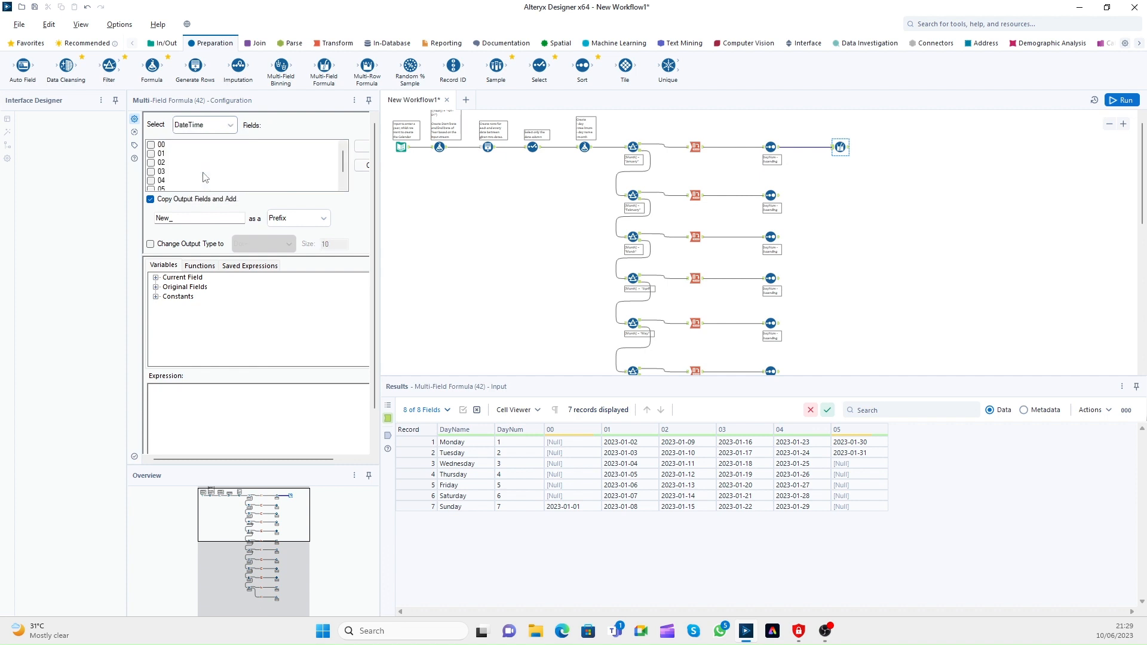
scroll(204, 153, down, 2)
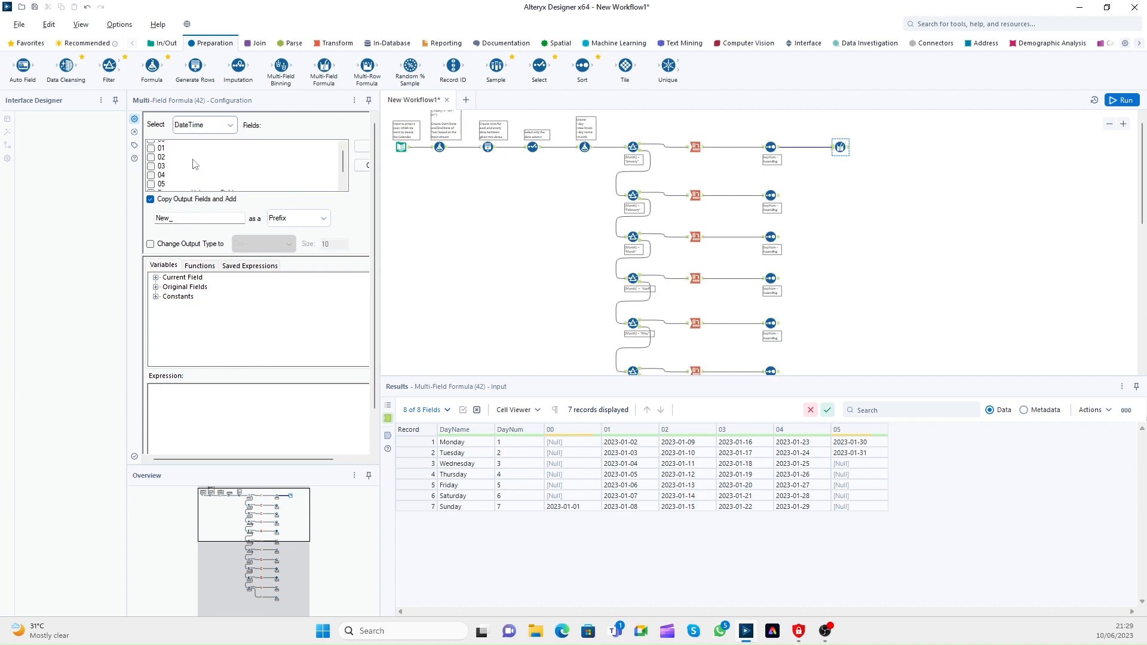
click(218, 124)
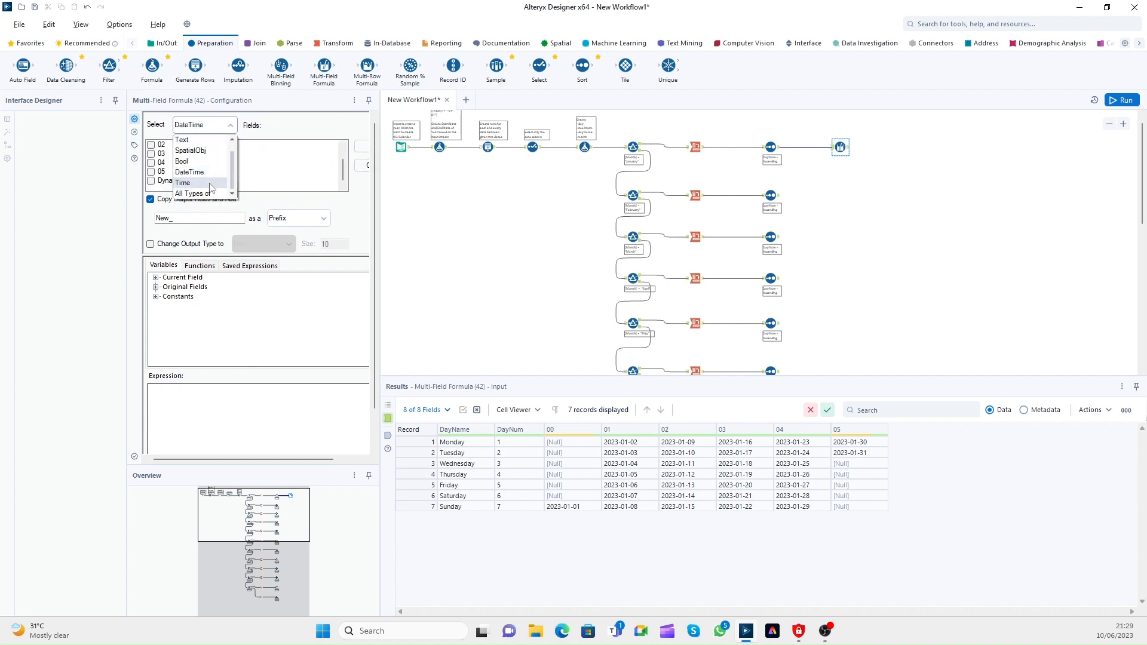
click(201, 171)
click(361, 148)
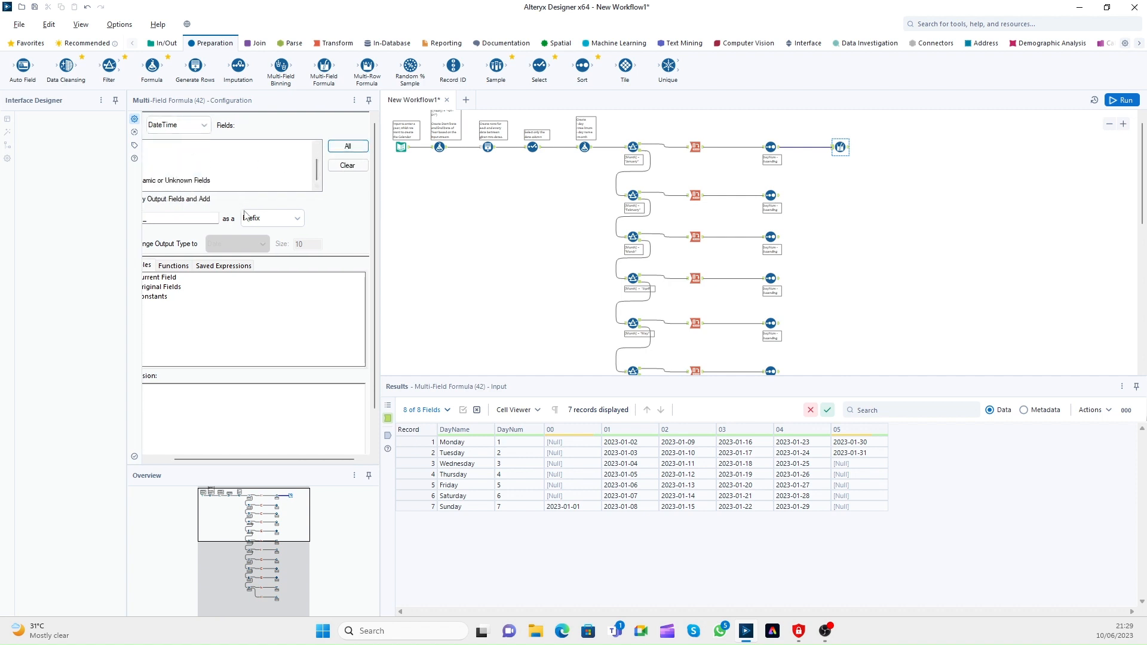
Step: Make the Multi-Field Formula overwrite the original fields instead of copying them, and change the output type to Int16
click(202, 249)
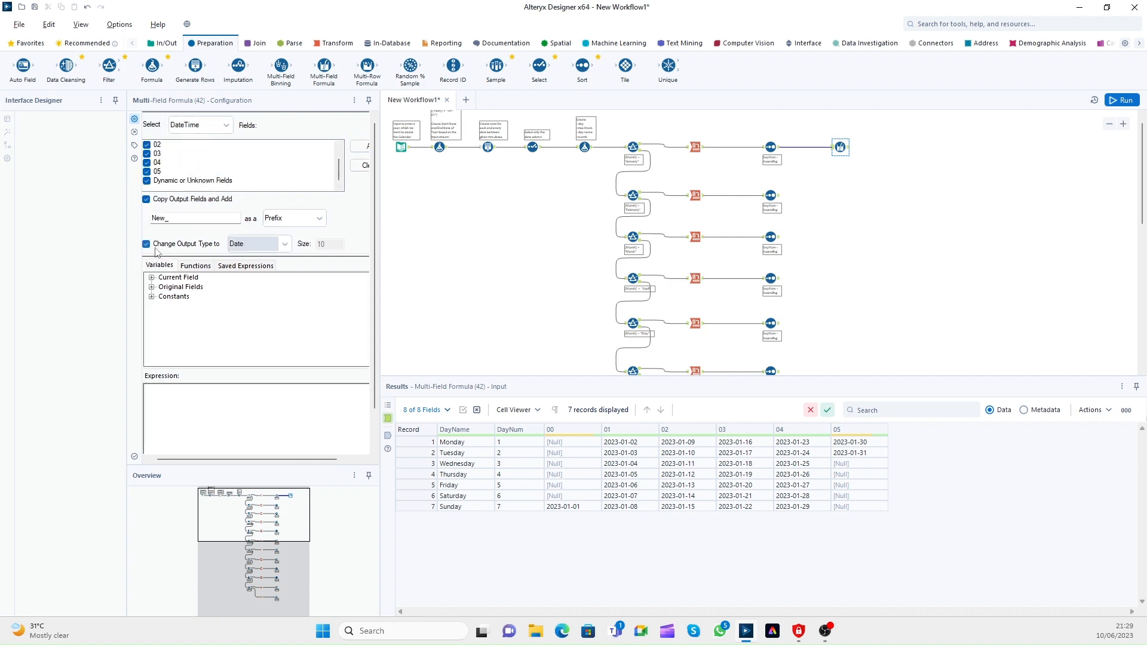
click(153, 200)
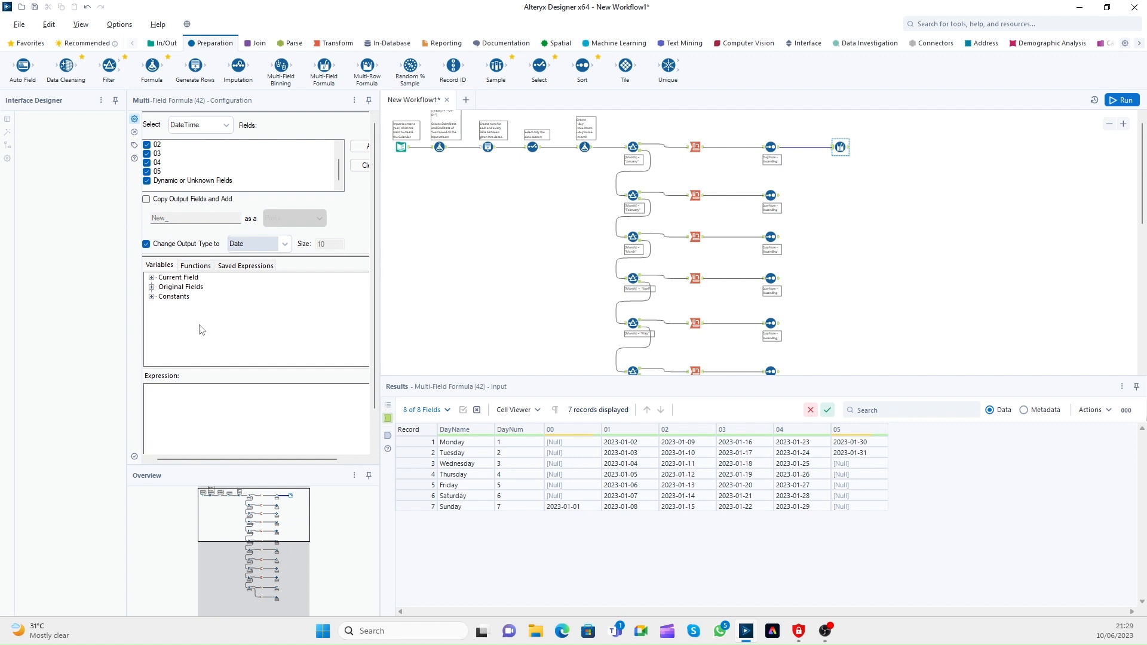
click(267, 247)
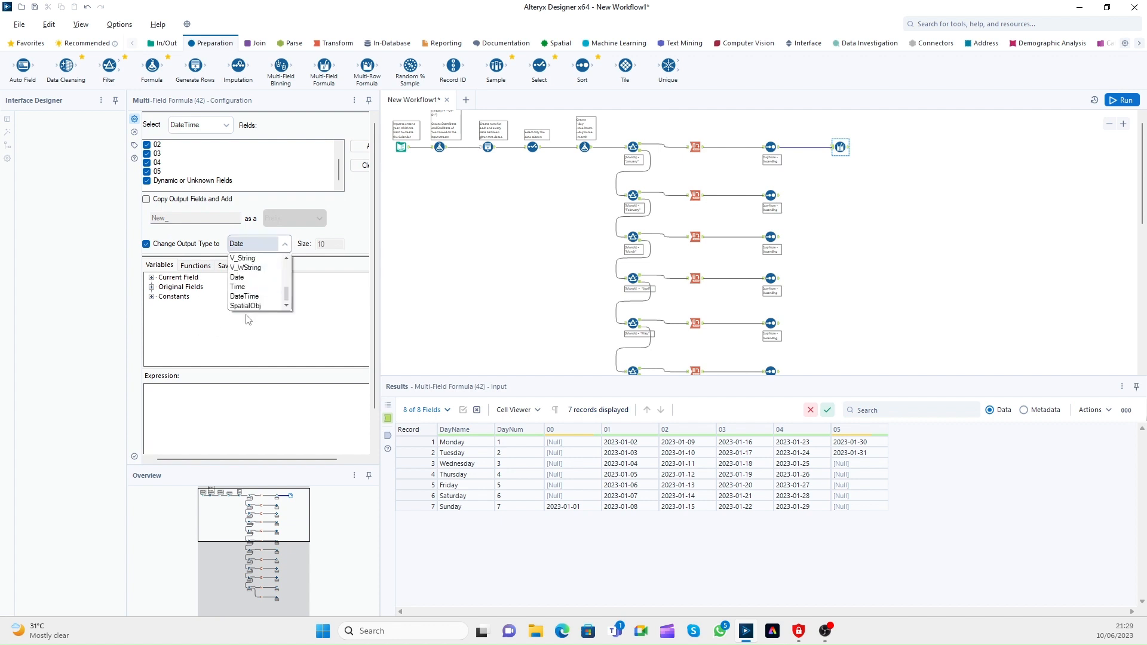
drag(289, 296, 295, 273)
click(274, 277)
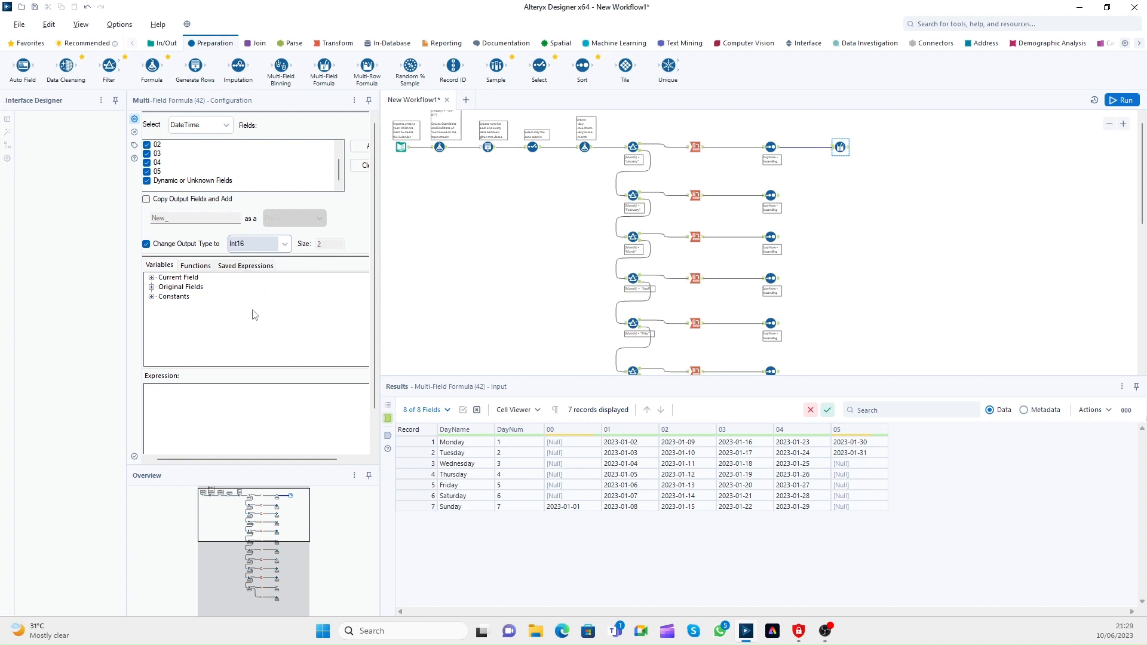
Step: Enter the expression DateTimeFormat([_CurrentField_], "%d") in the January Multi-Field Formula
click(208, 402)
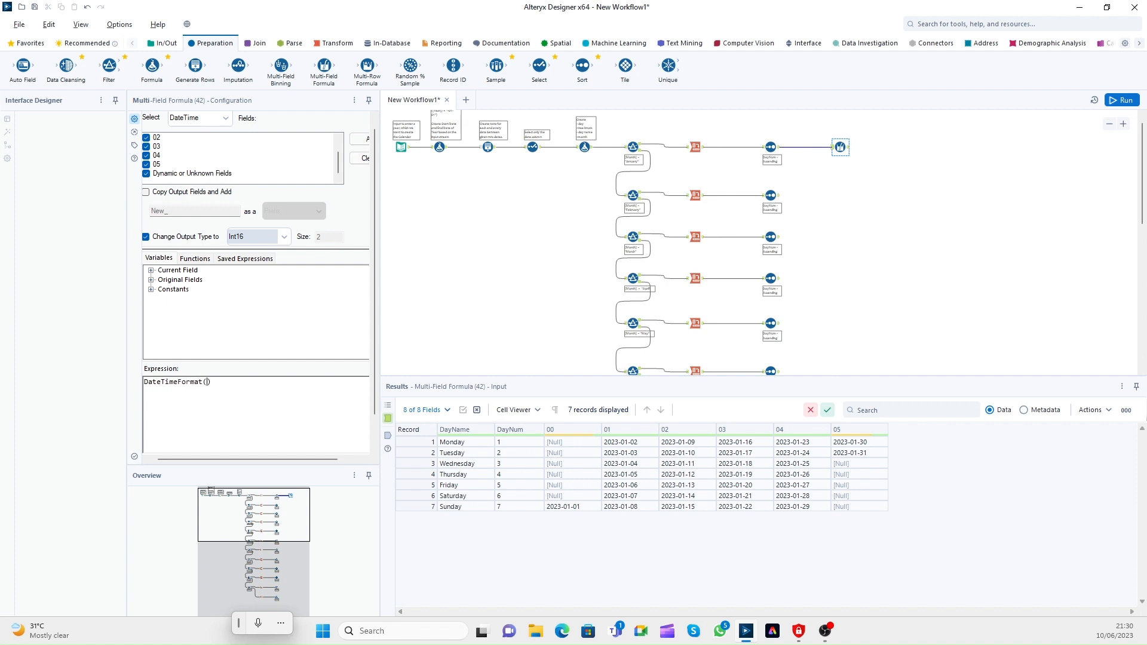
click(151, 270)
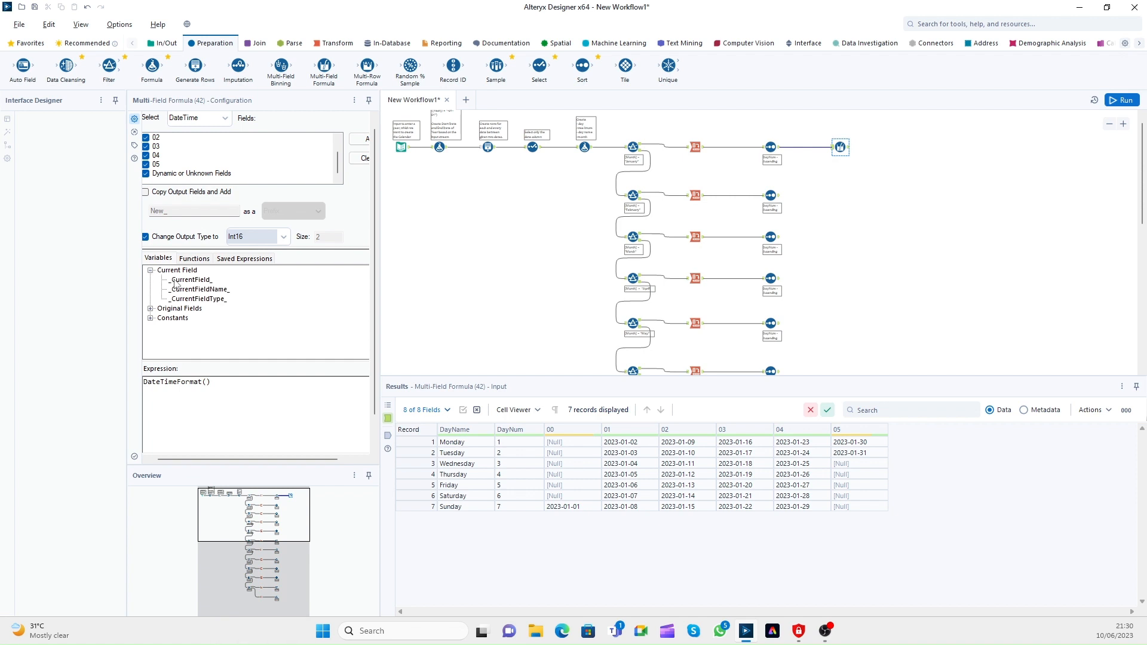
double_click(191, 280)
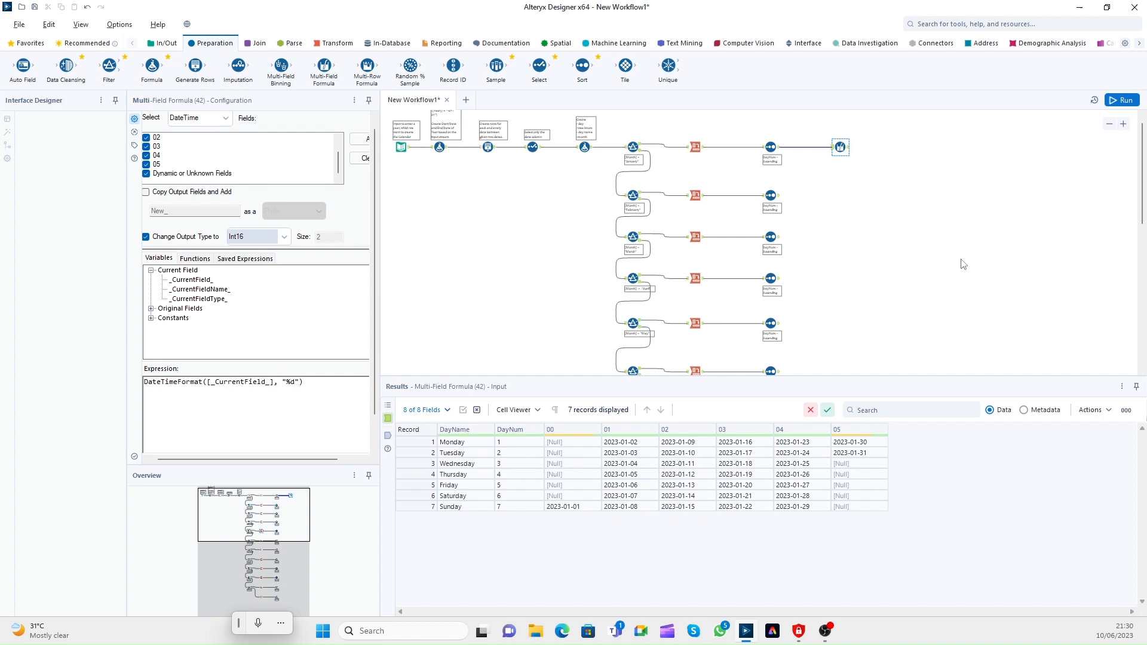
Step: Run the workflow, dismiss the battery notice, and examine the January Multi-Field Formula's output in its week-number columns
click(1123, 99)
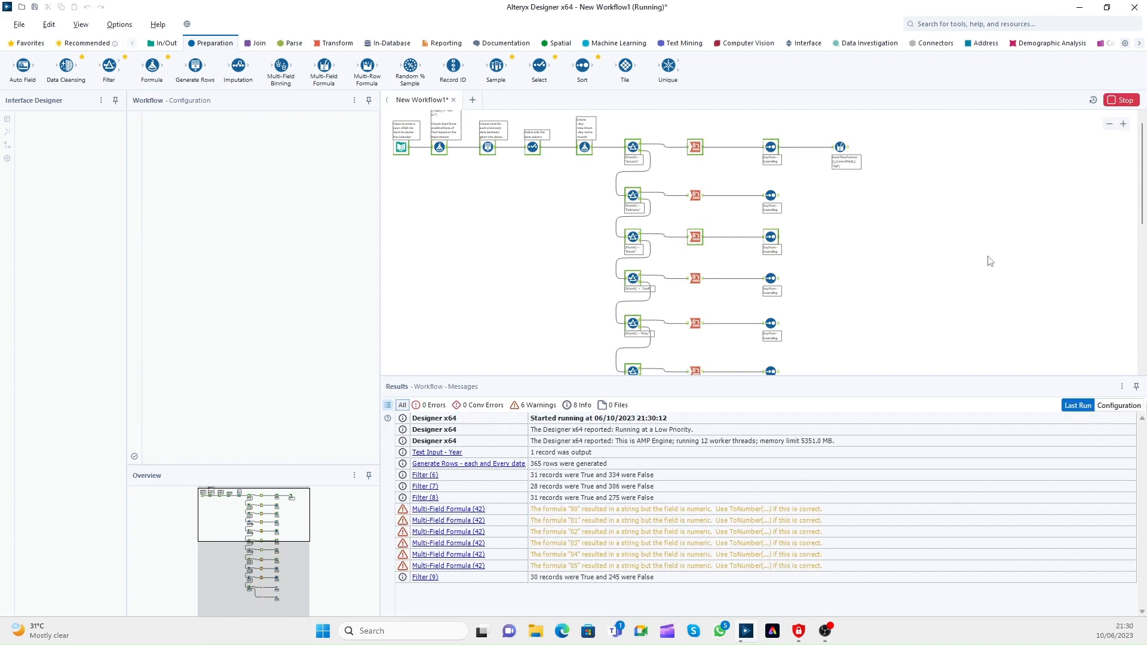
click(847, 149)
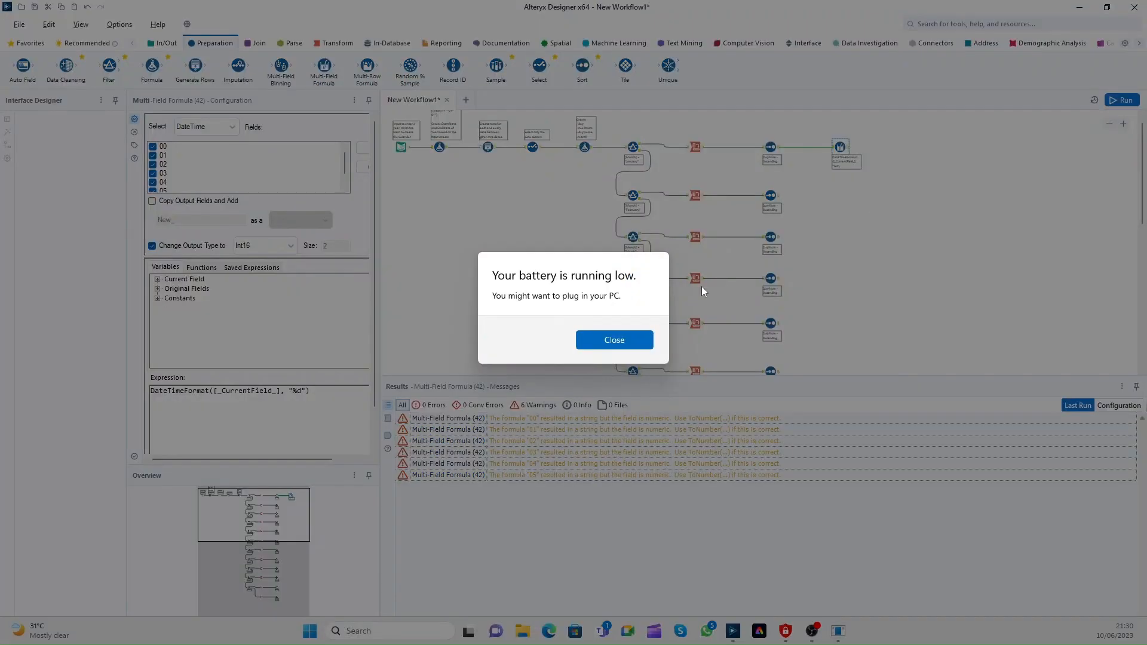
click(637, 350)
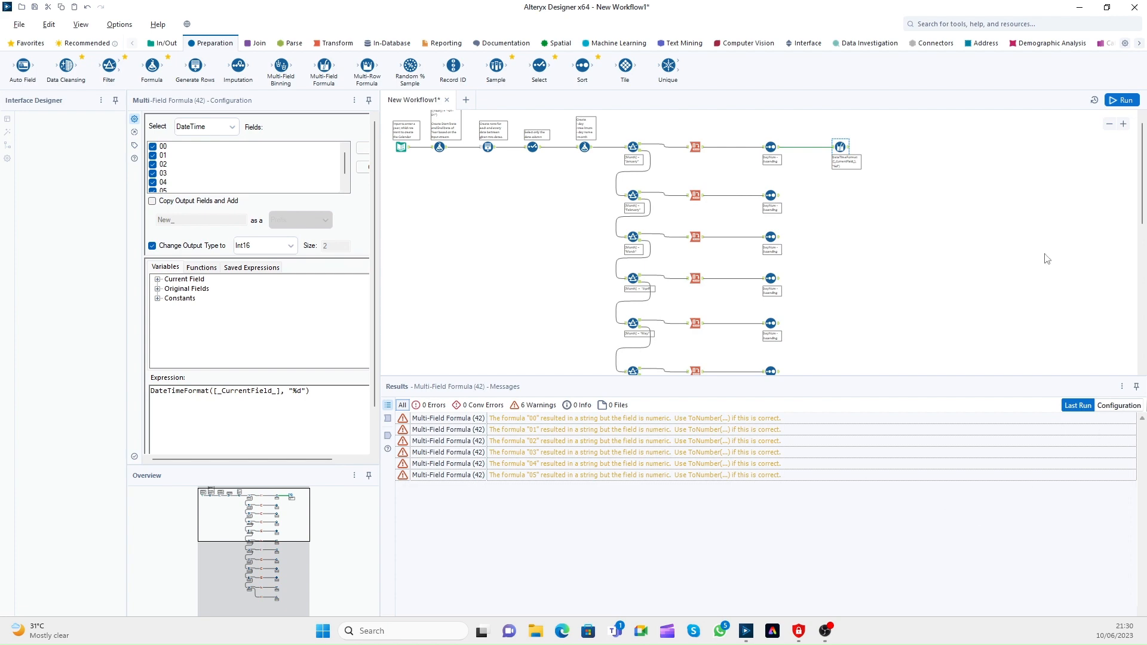
click(1123, 100)
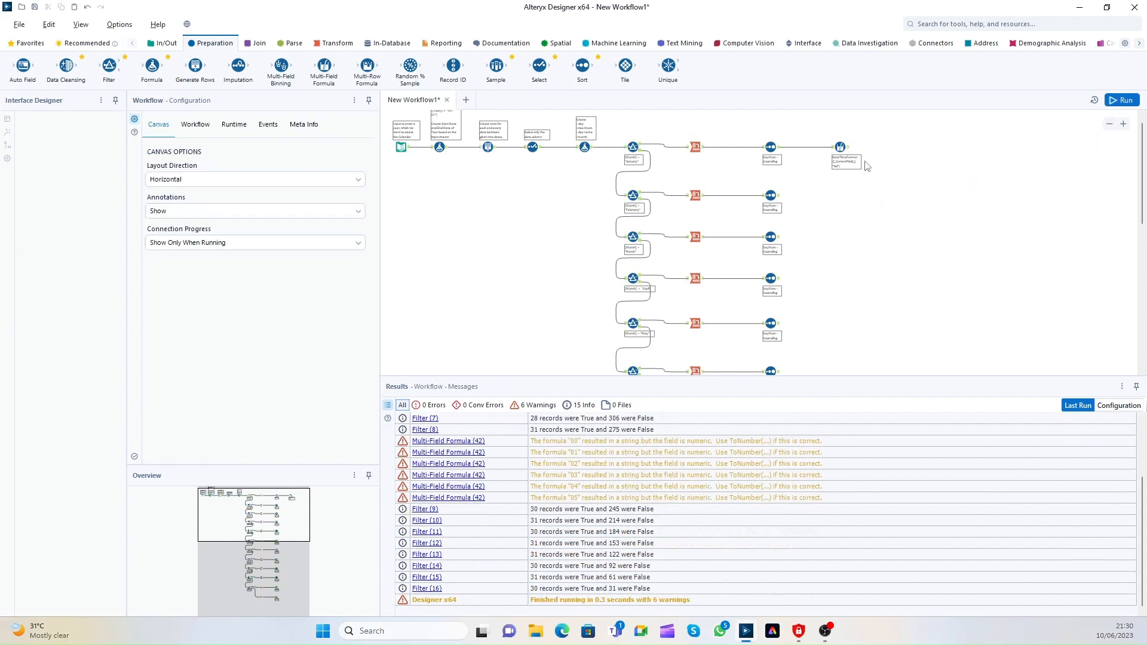
click(854, 149)
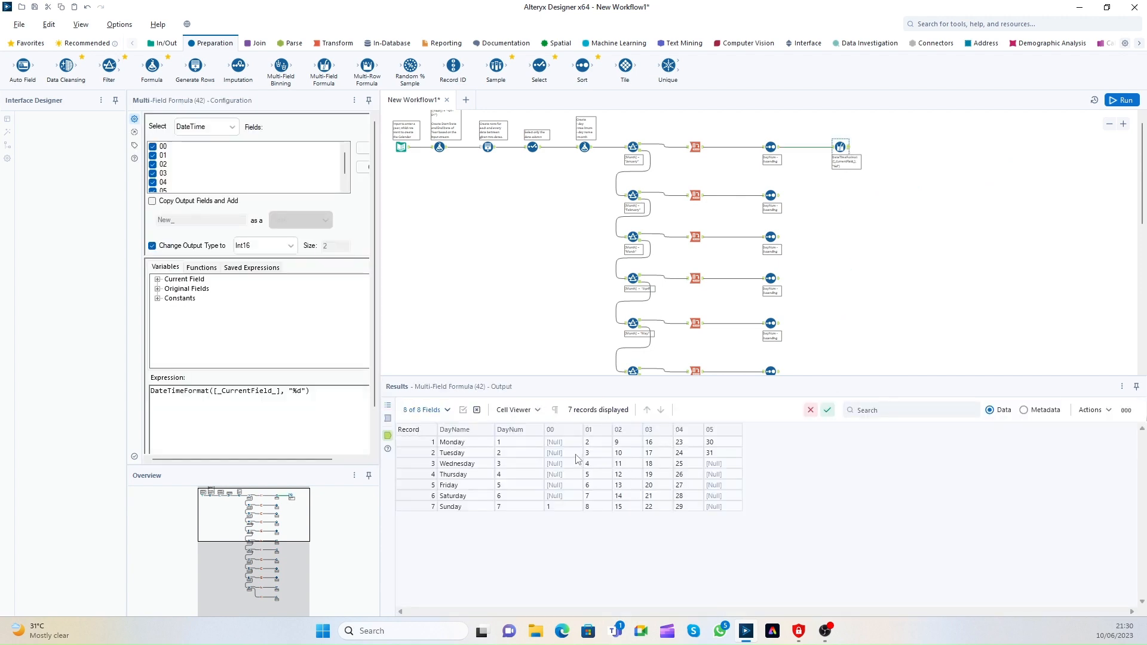
drag(558, 443, 662, 499)
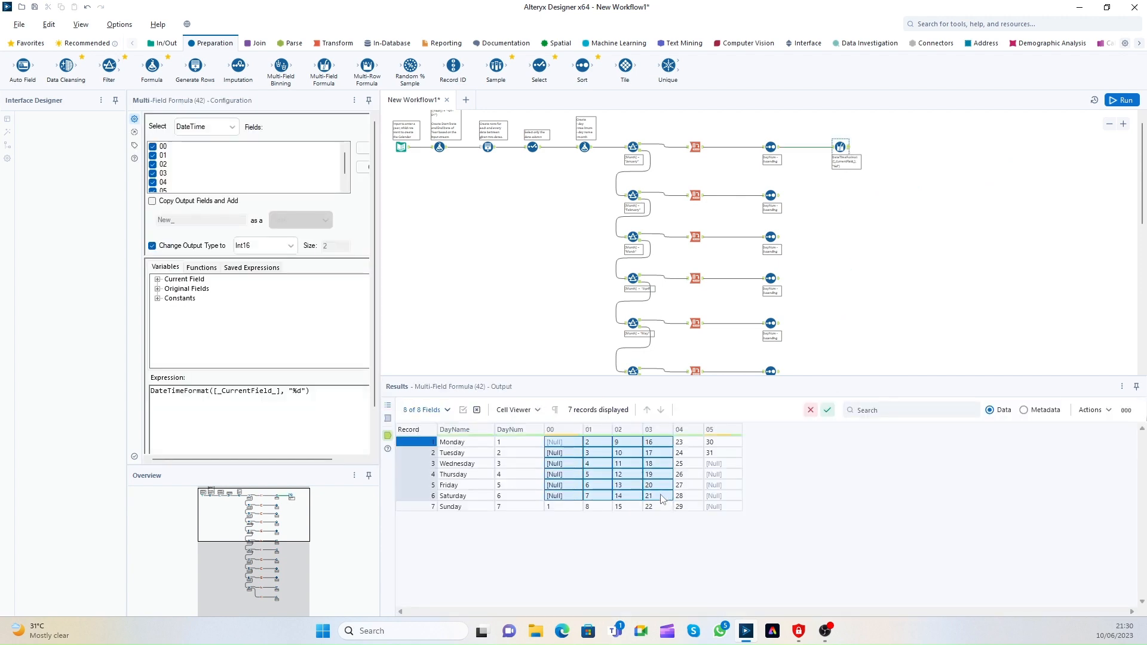
Step: Filter the workflow messages to warnings only and read those for the Multi-Field Formula tool
click(885, 174)
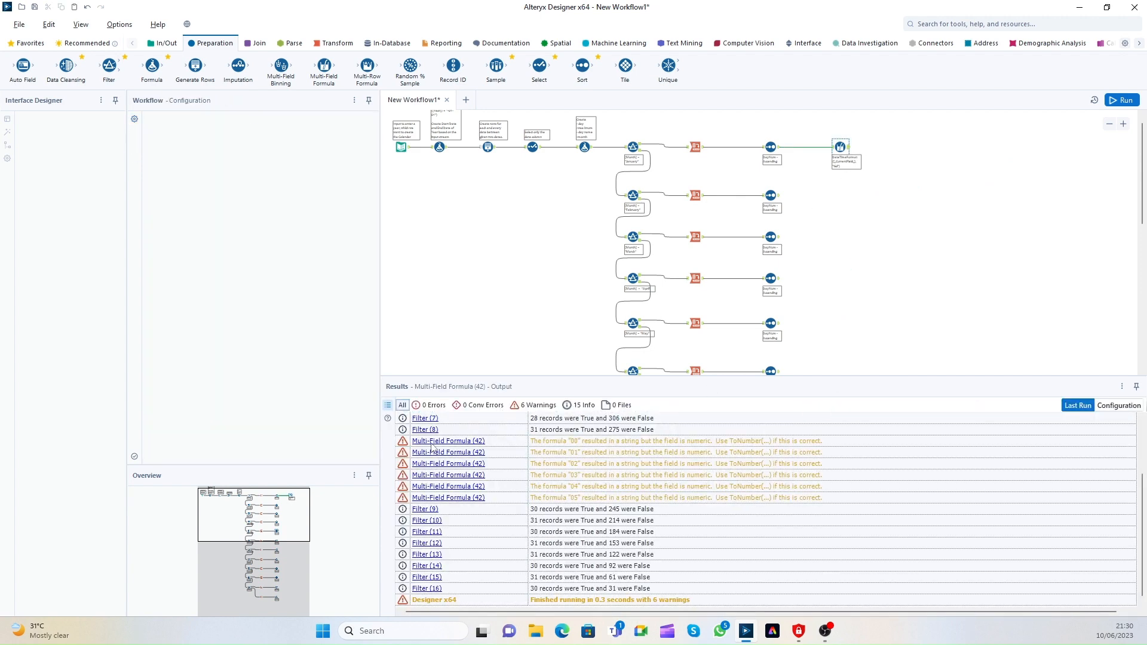
click(538, 407)
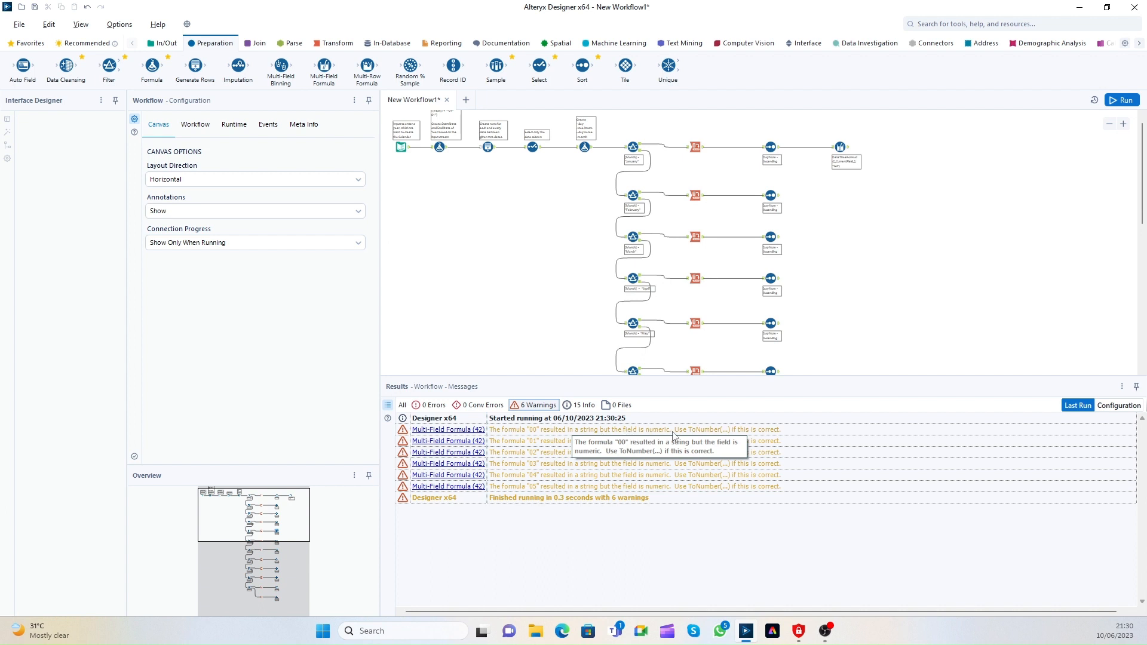
click(690, 433)
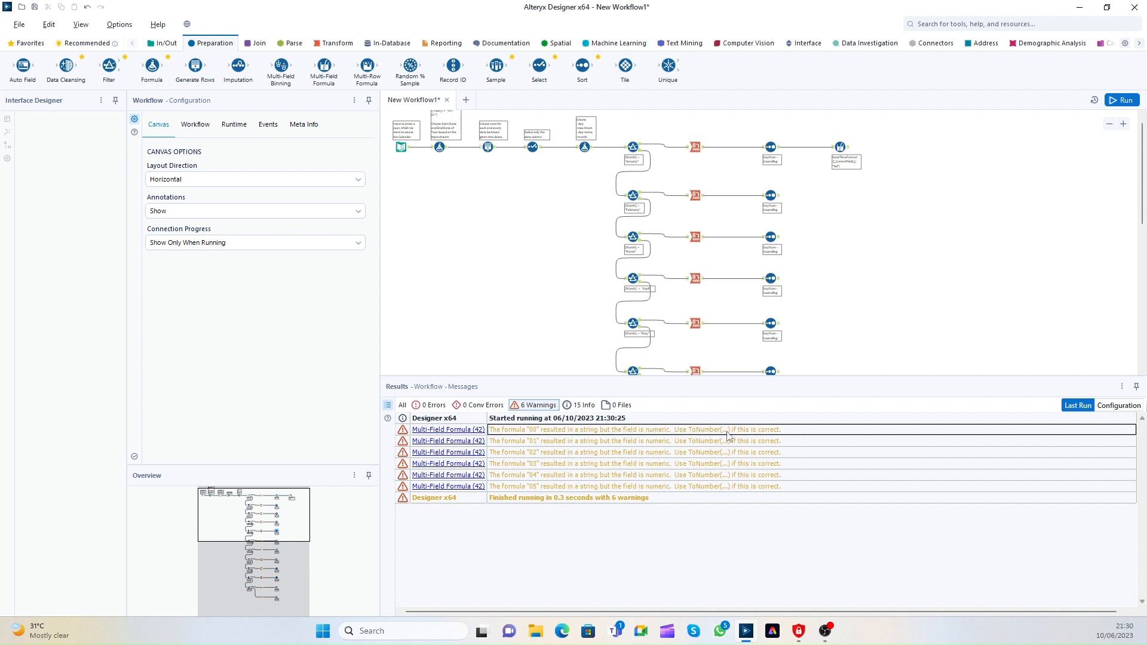
click(769, 442)
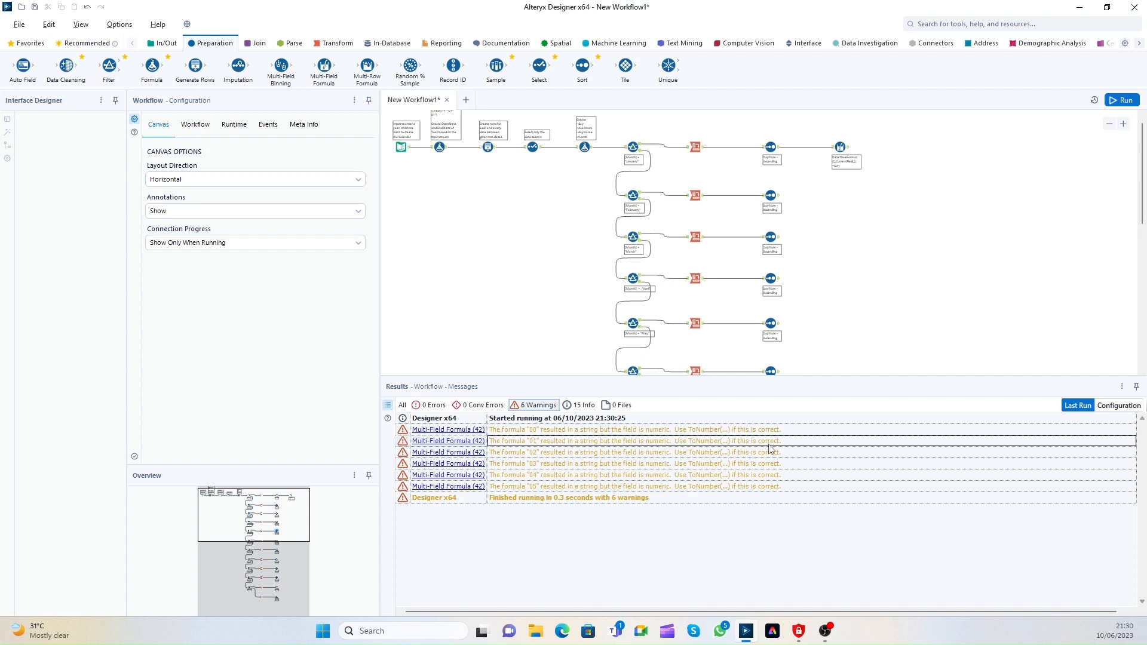
Step: Rerun the workflow and check the January Multi-Field Formula's day numbers again
click(1111, 102)
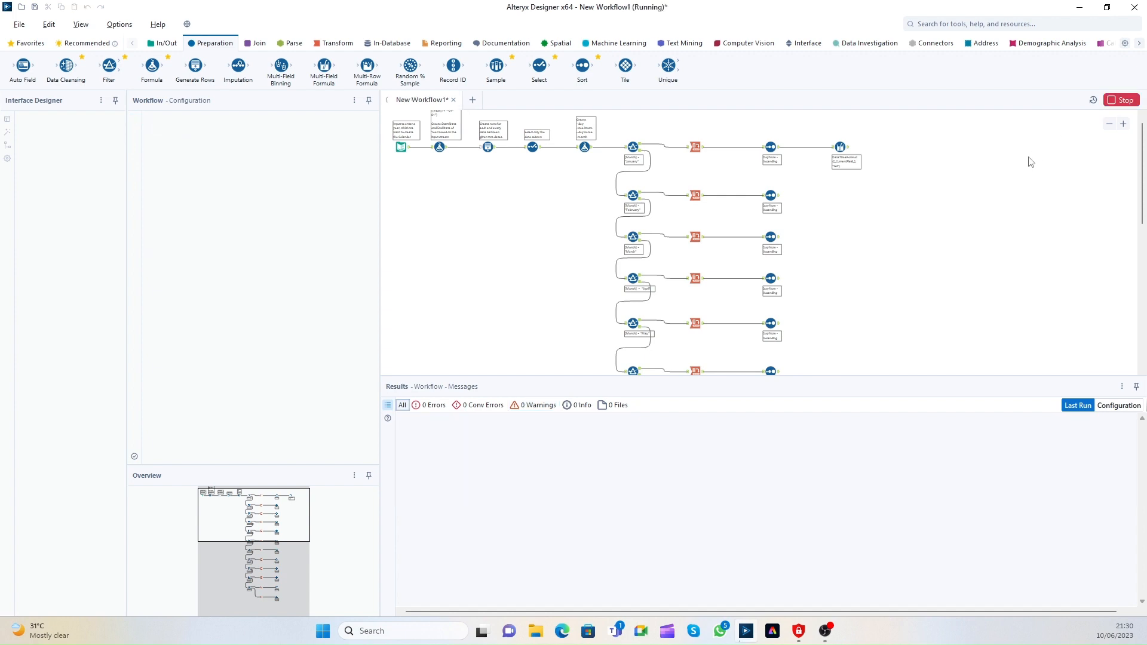
click(848, 150)
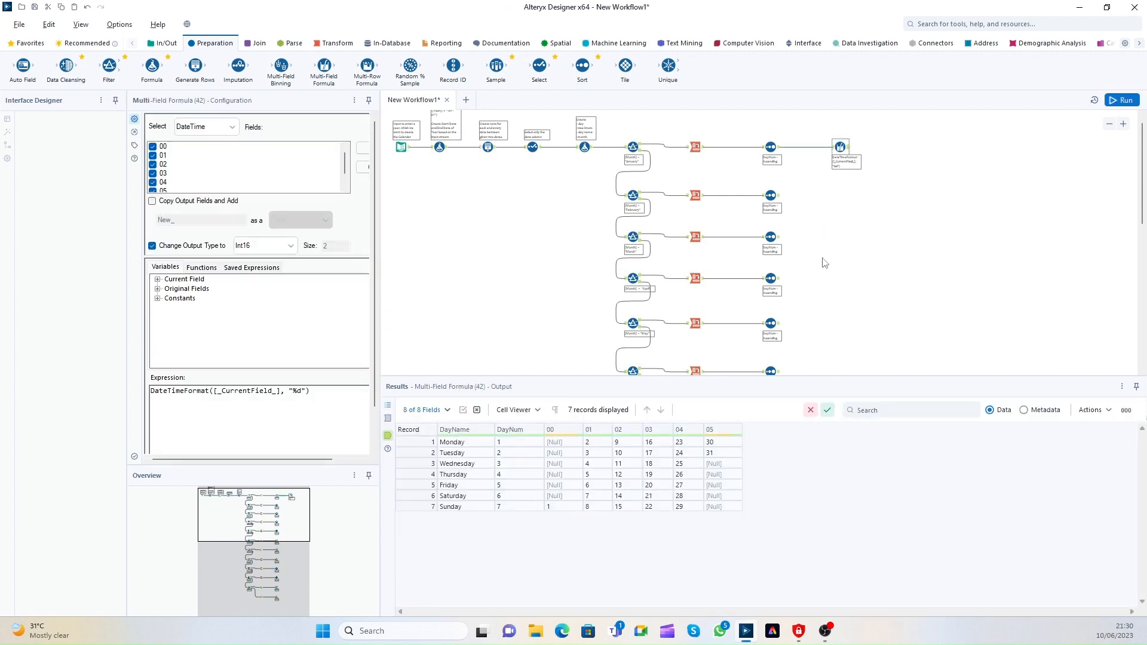
click(668, 453)
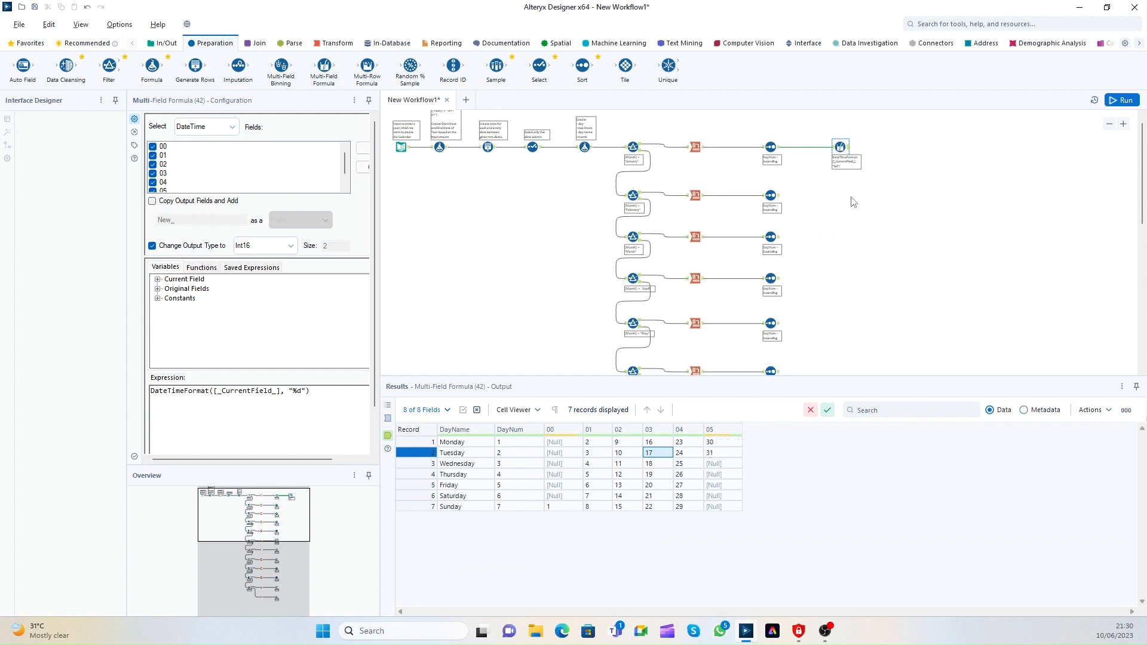
Step: Copy the January Multi-Field Formula and connect pasted copies after the February and March Sort tools
right_click(839, 151)
click(857, 173)
key(ctrl+v)
drag(780, 200, 850, 202)
right_click(830, 240)
click(851, 250)
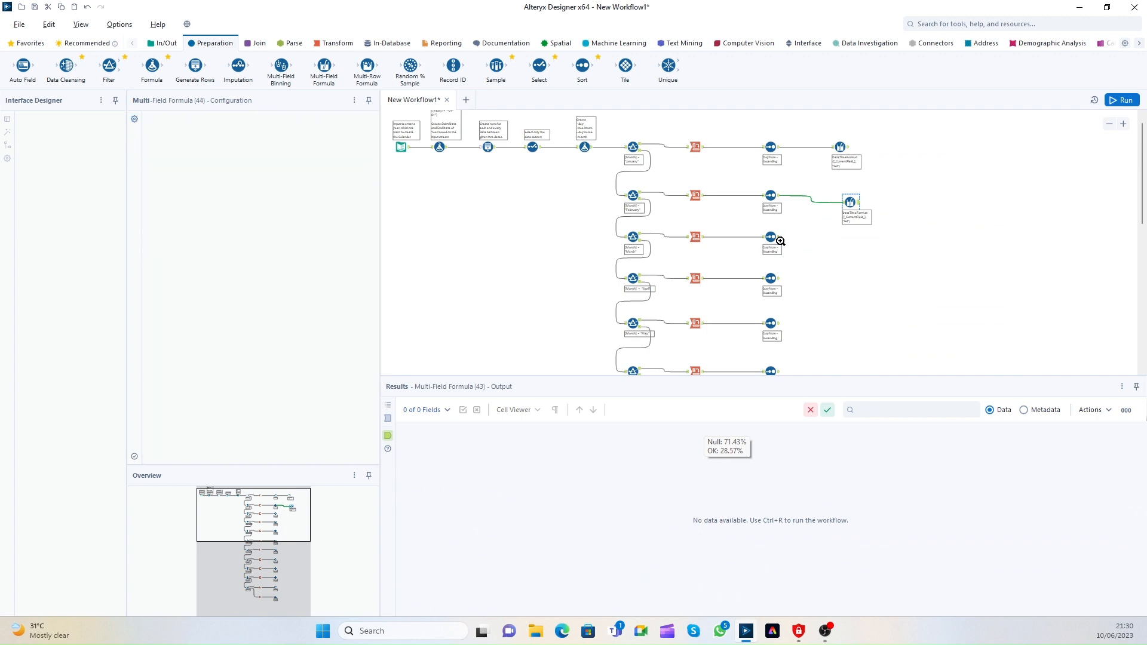
mouse_move(779, 237)
mouse_down()
mouse_move(838, 250)
mouse_move(861, 241)
mouse_up()
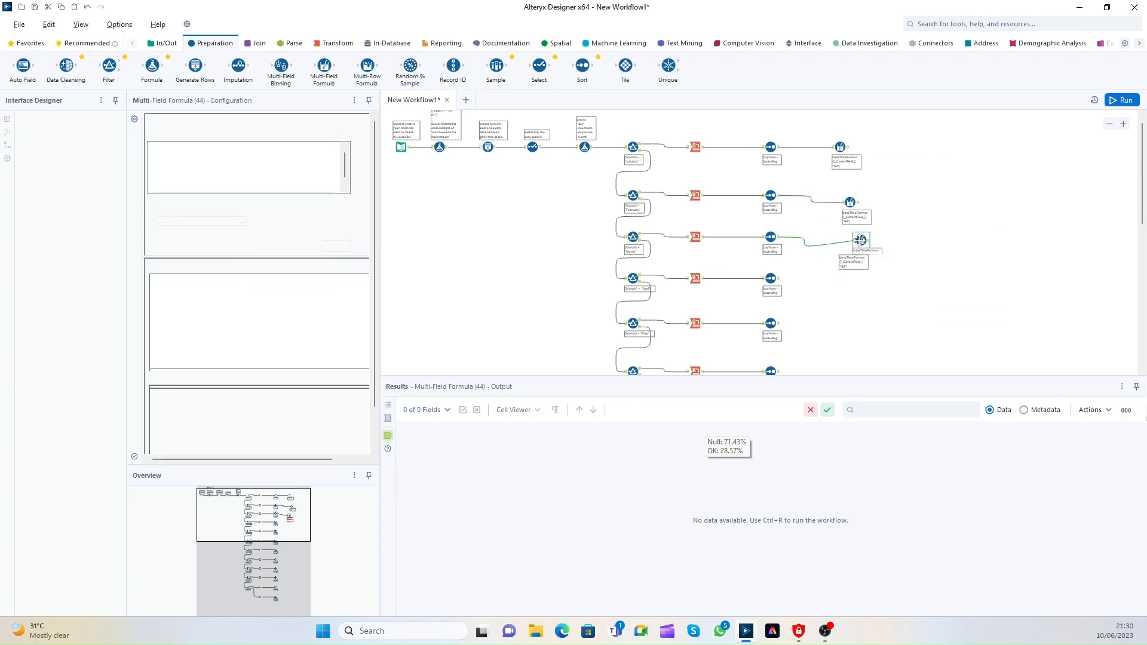
Step: Paste two more copies of the Multi-Field Formula and connect them after the April and May Sort tools
right_click(829, 282)
click(850, 292)
mouse_move(779, 278)
mouse_down()
mouse_move(826, 296)
mouse_move(853, 282)
mouse_up()
right_click(827, 313)
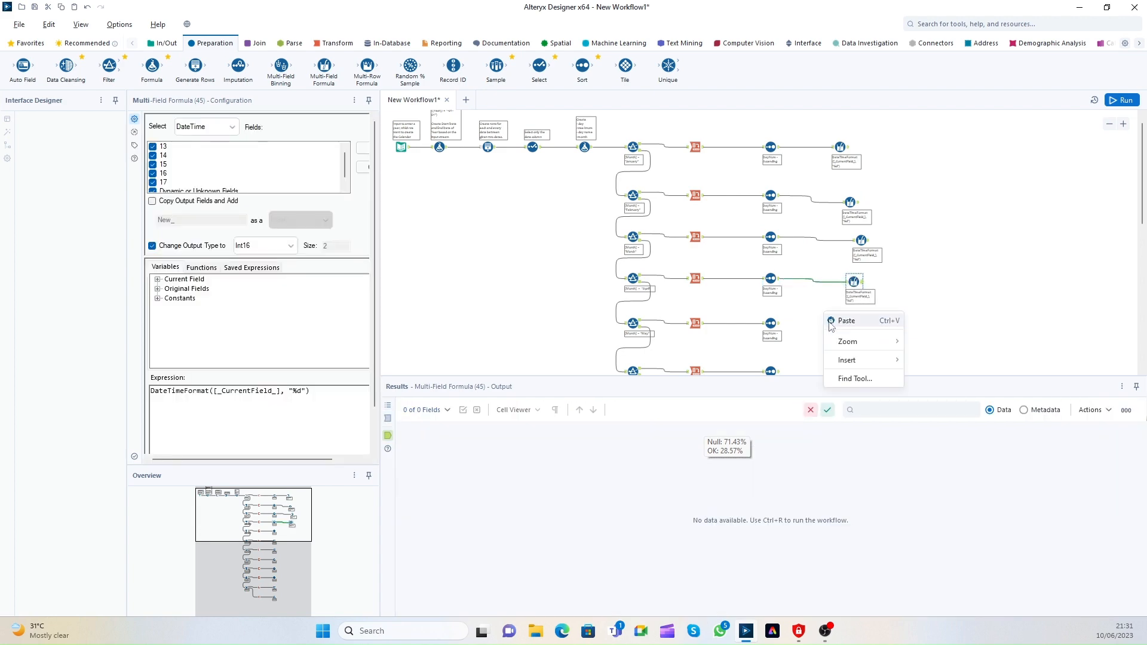
click(849, 323)
drag(780, 324, 876, 326)
Step: Paste another Multi-Field Formula copy beside the June Sort tool and connect it to the Sort output
scroll(895, 307, up, 1)
scroll(895, 309, down, 2)
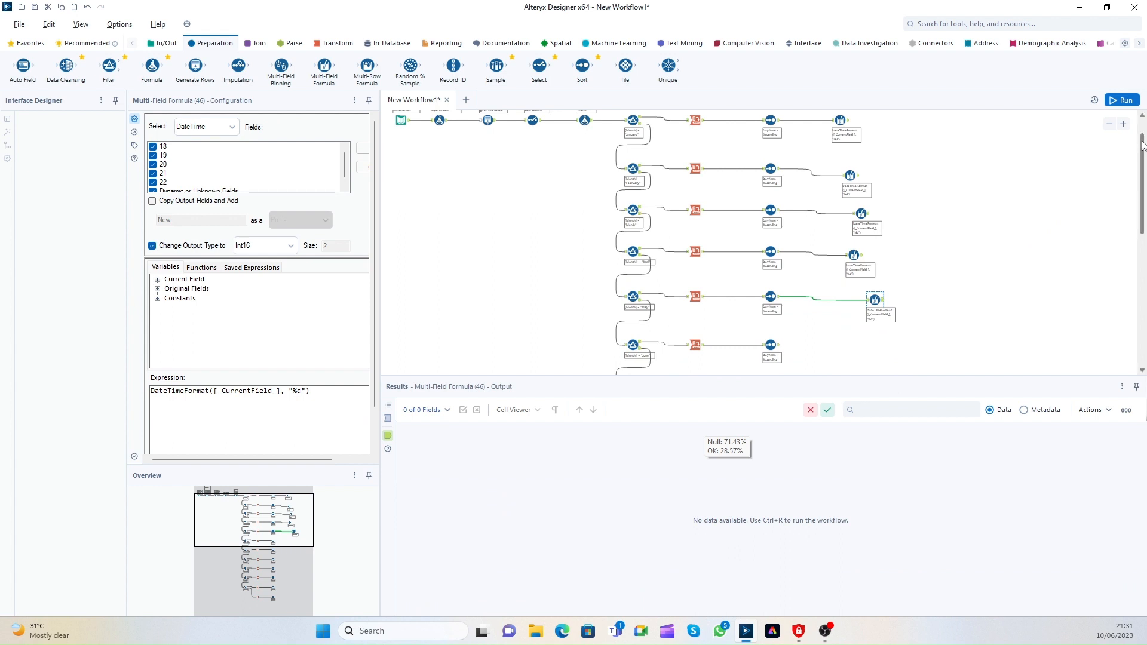
right_click(831, 246)
click(851, 256)
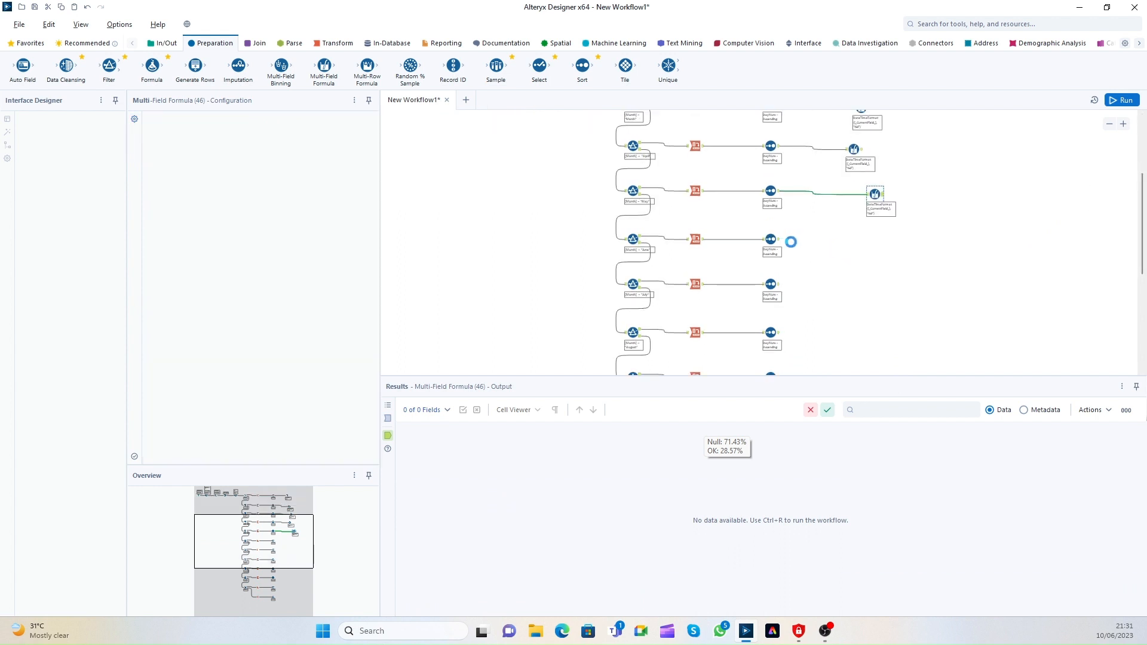
click(771, 239)
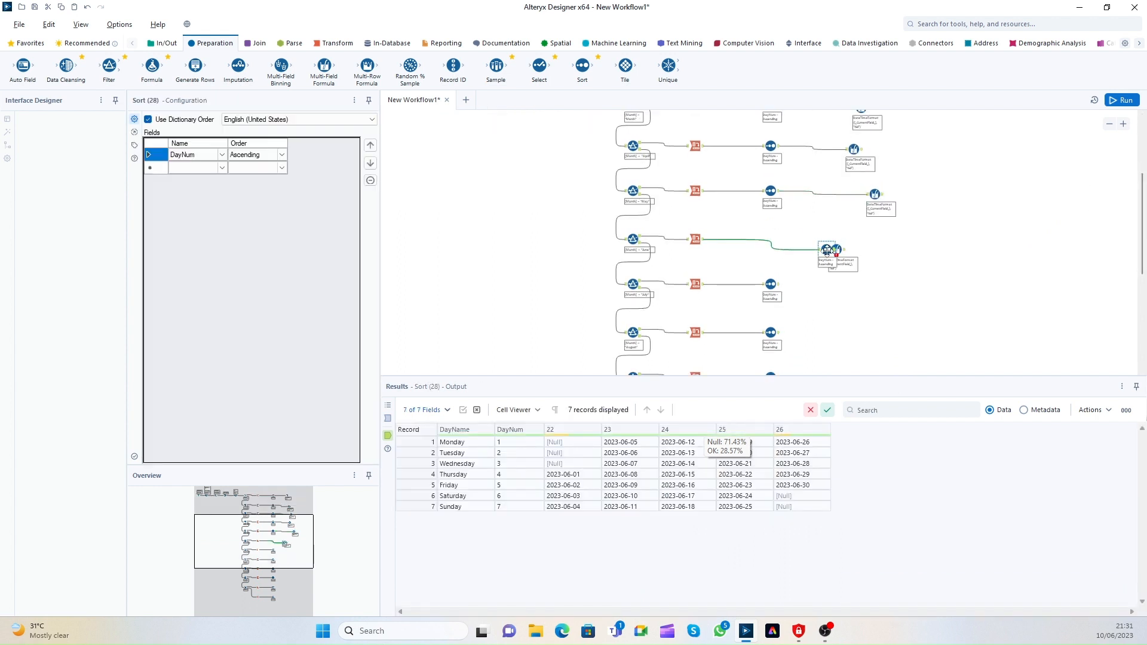
drag(771, 239, 837, 254)
scroll(842, 281, up, 1)
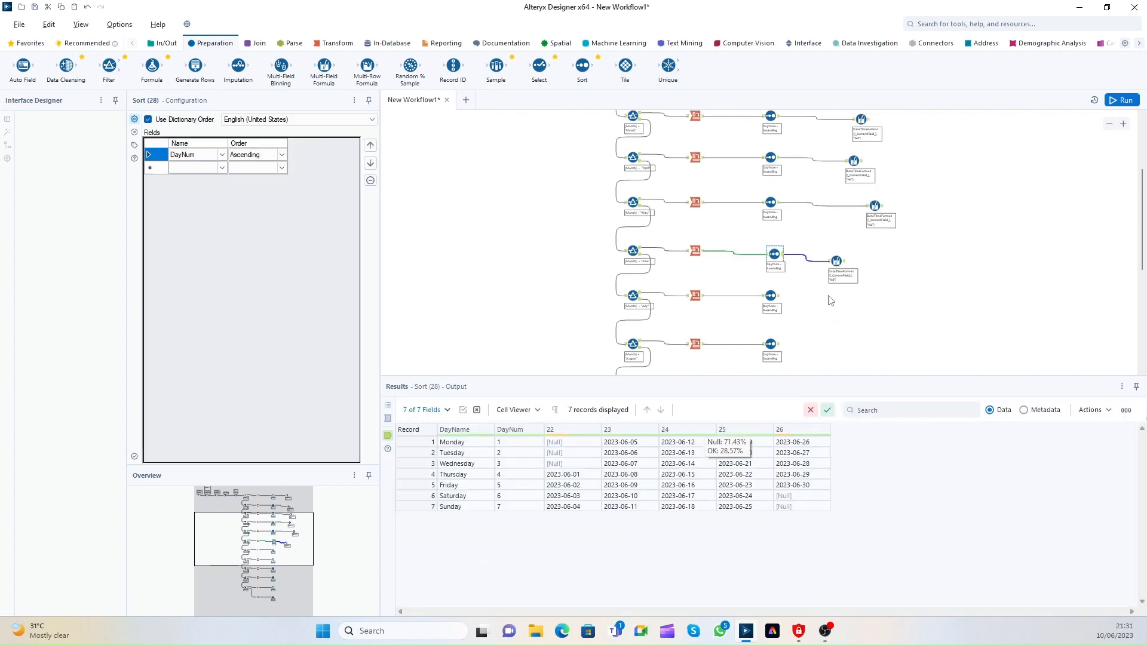
Step: Paste two more copies of the Multi-Field Formula and connect them after the July and August Sort tools
right_click(829, 301)
click(824, 303)
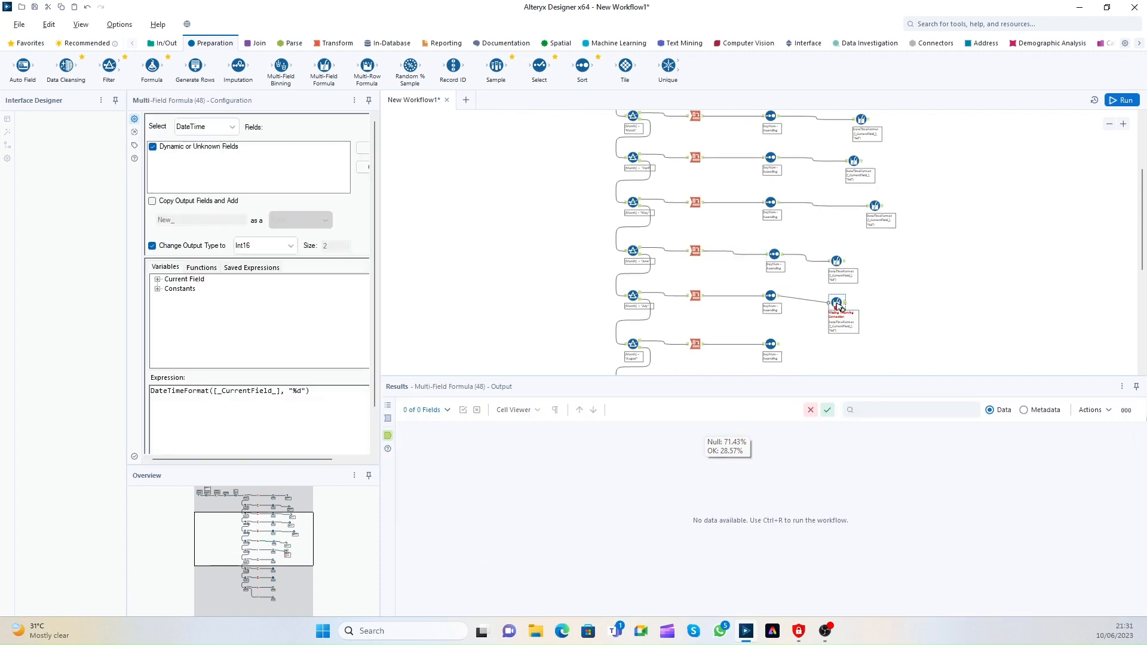
drag(779, 295, 837, 303)
scroll(848, 334, down, 1)
right_click(829, 332)
click(839, 340)
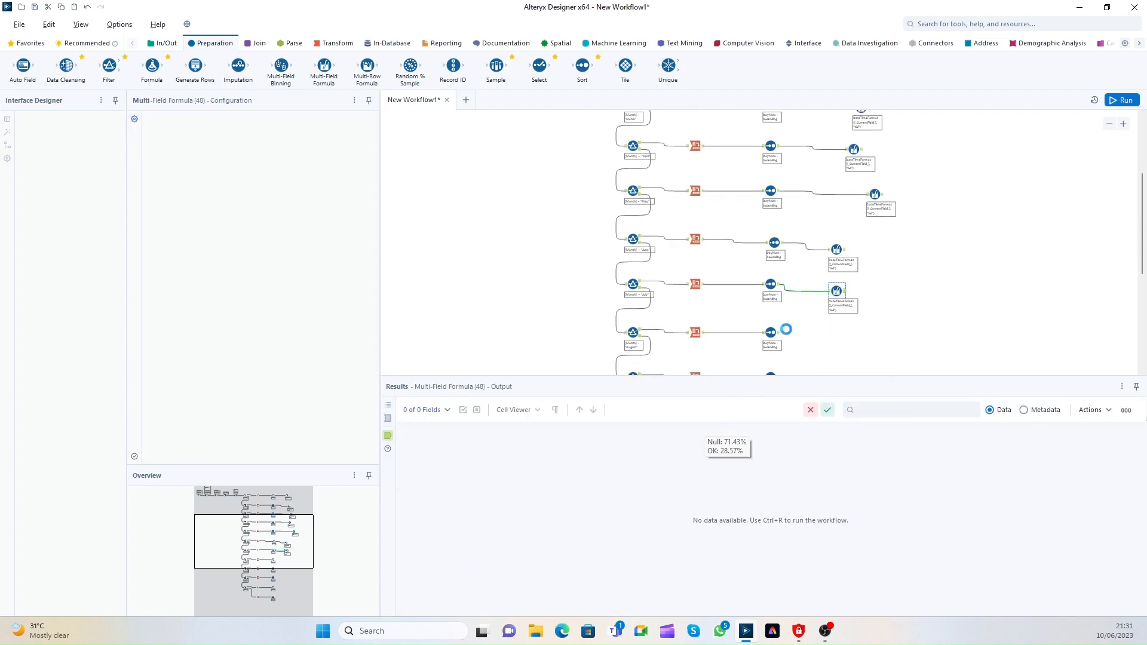
drag(780, 332, 831, 339)
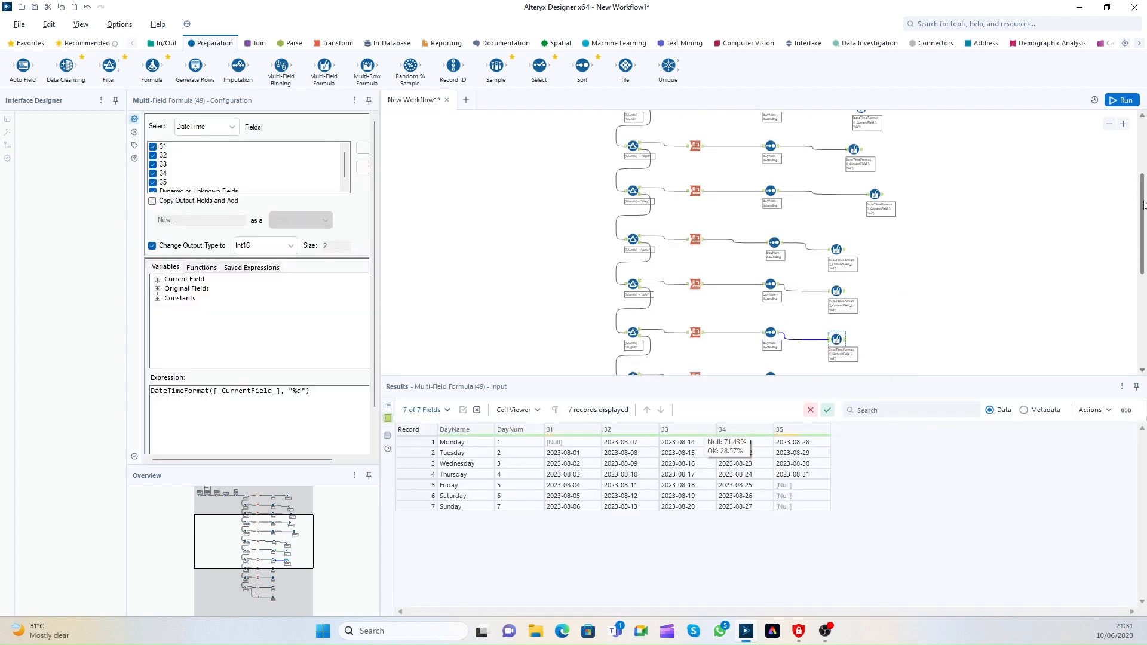
Step: Paste Multi-Field Formula copies beside the September and October Sort tools and connect each to its Sort output
drag(1143, 205, 1143, 281)
right_click(825, 176)
click(836, 184)
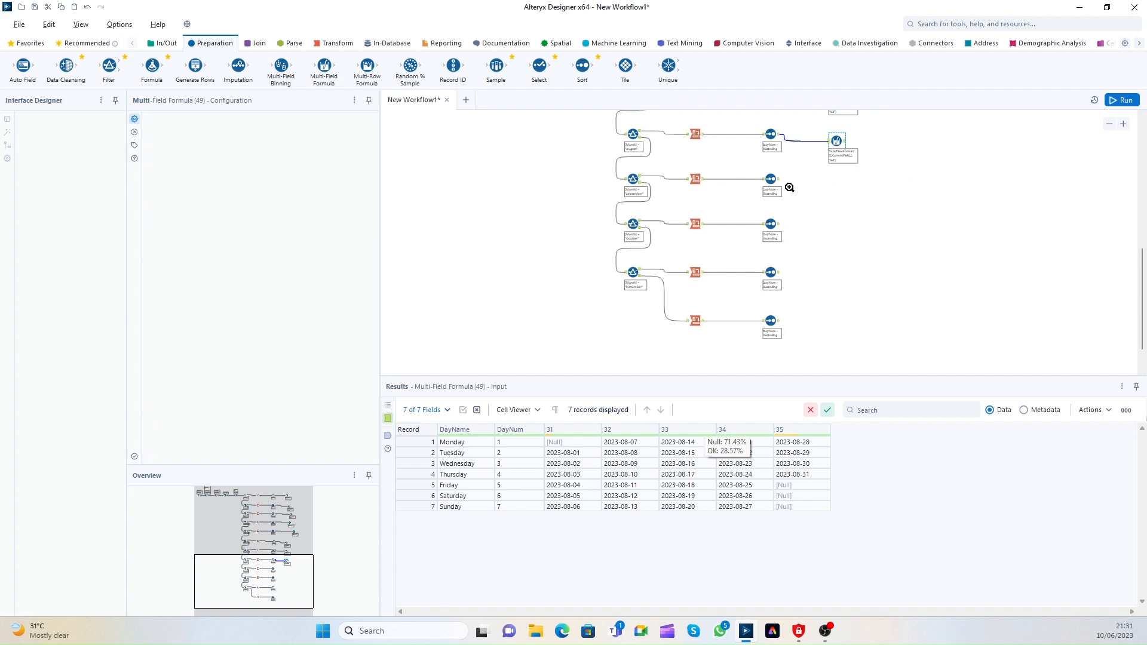
mouse_move(775, 179)
mouse_down()
mouse_move(825, 187)
mouse_move(785, 181)
mouse_up()
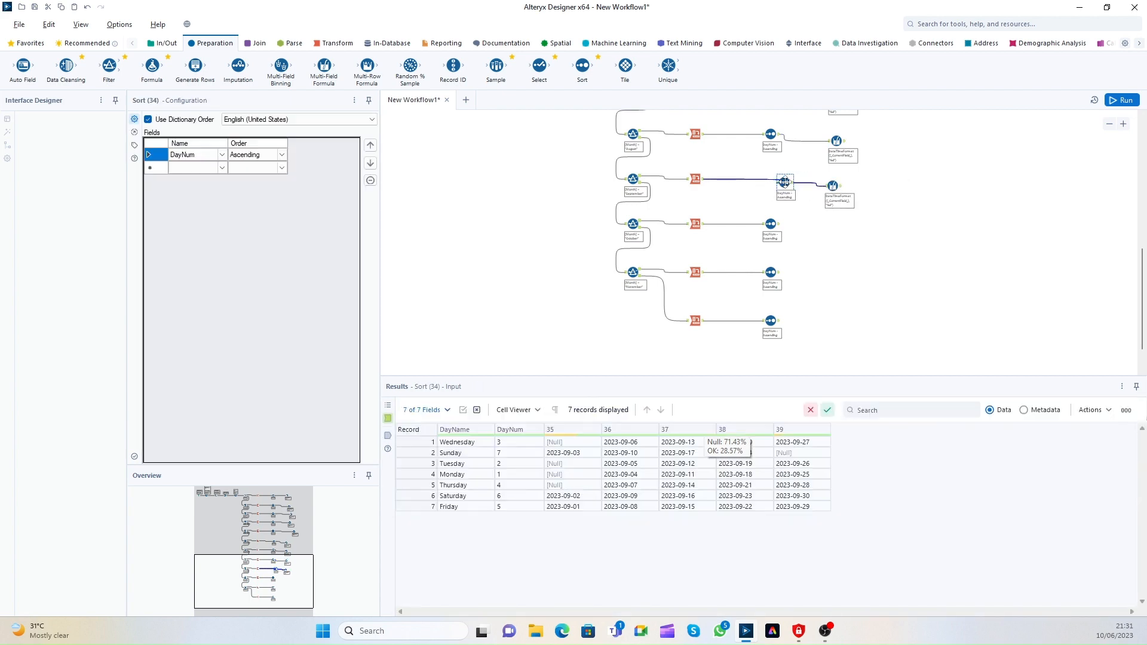
right_click(813, 221)
click(824, 230)
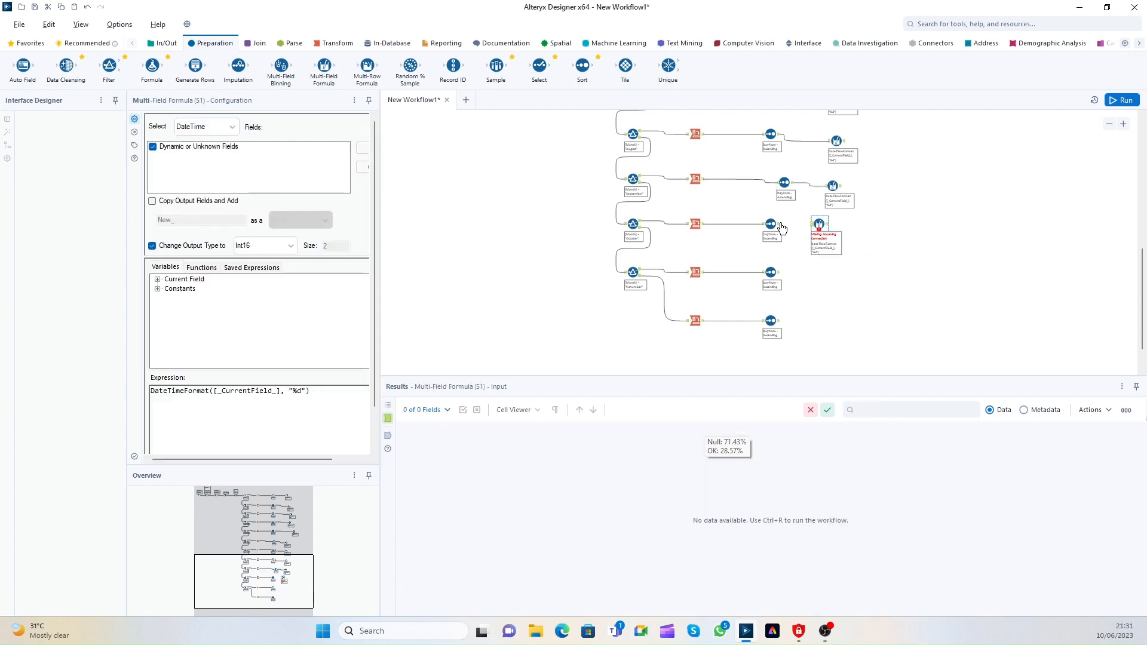
Step: Paste the last two Multi-Field Formula copies and connect them after the November and December Sort tools
right_click(819, 264)
click(832, 273)
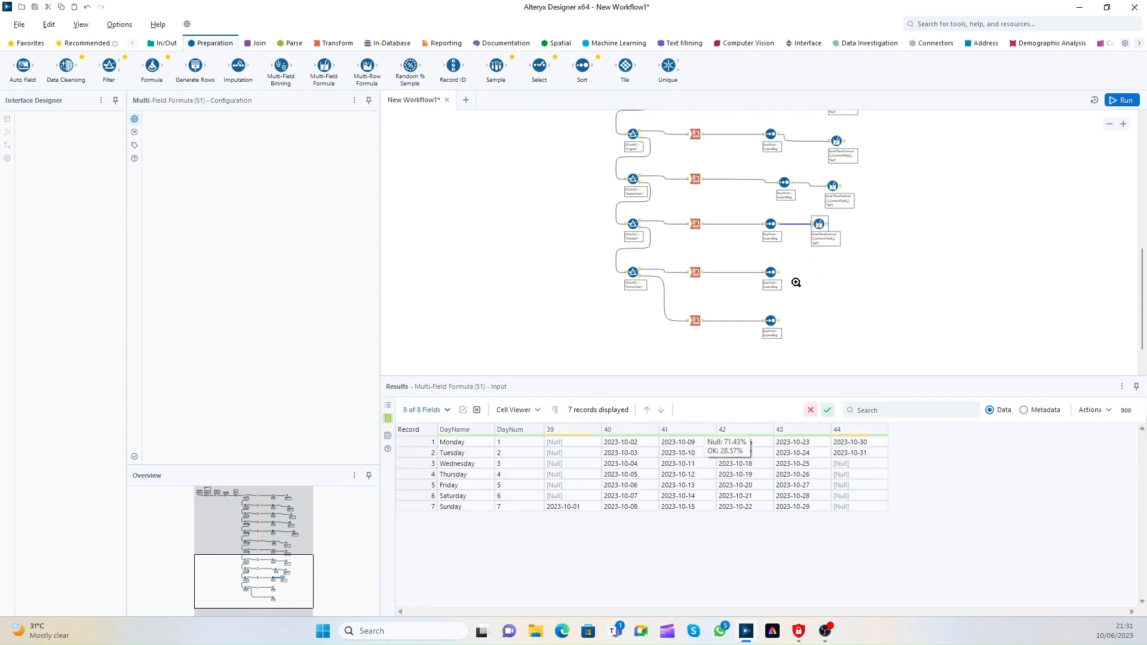
drag(779, 273, 824, 276)
right_click(822, 319)
click(837, 328)
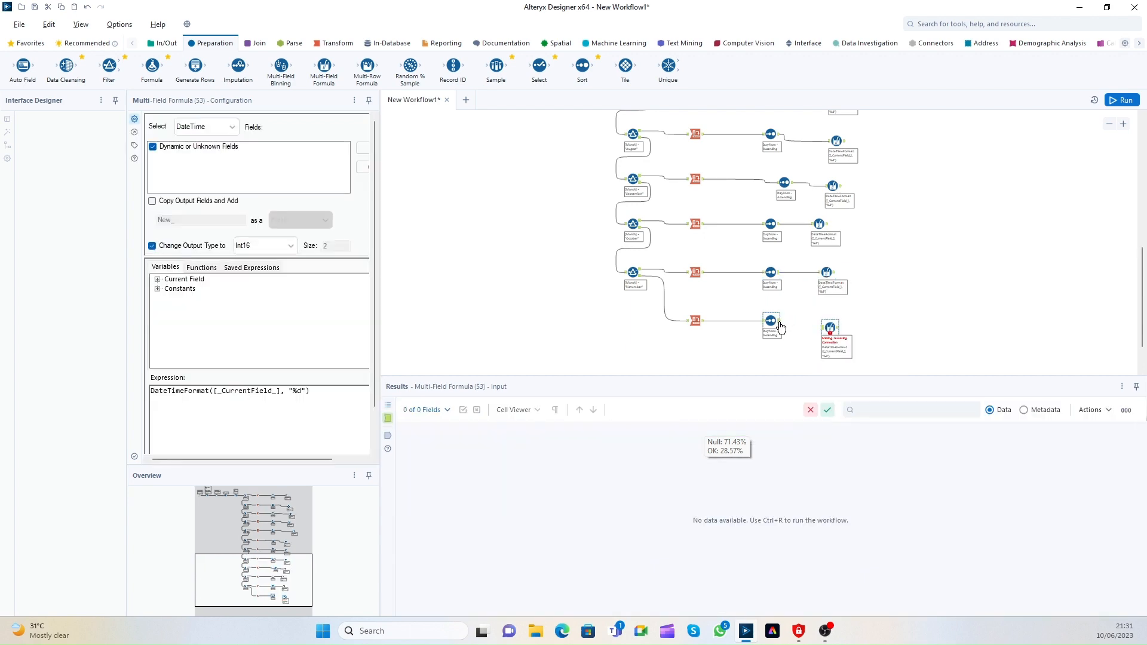
drag(779, 321, 836, 320)
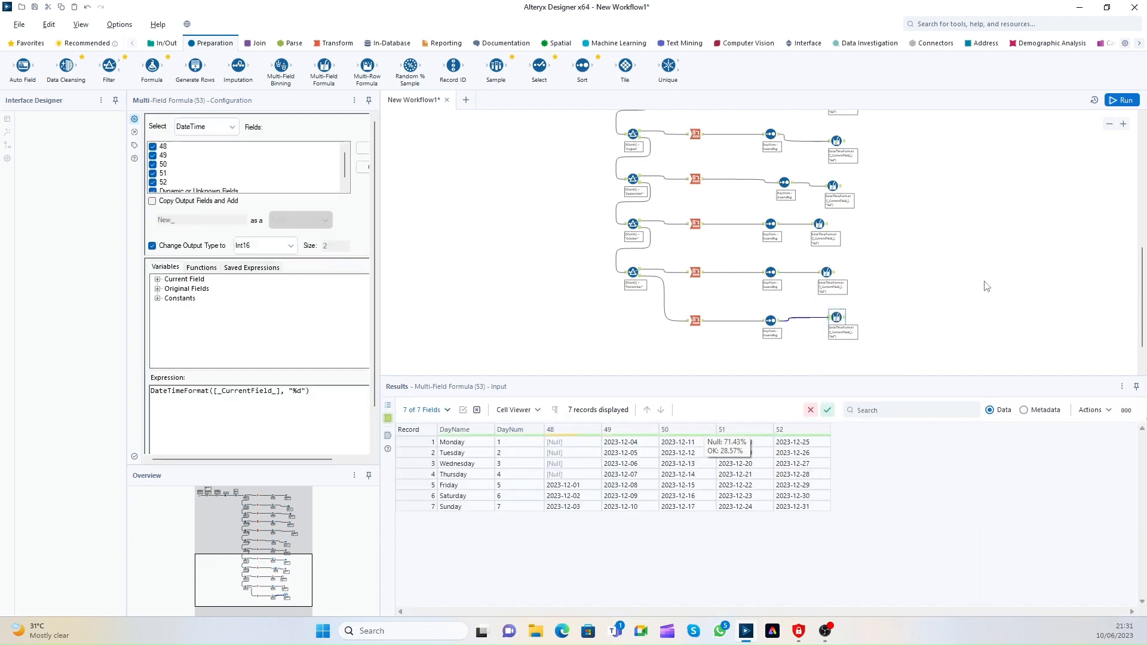
Step: Select the monthly Sort tools and align them vertically
scroll(987, 286, down, 1)
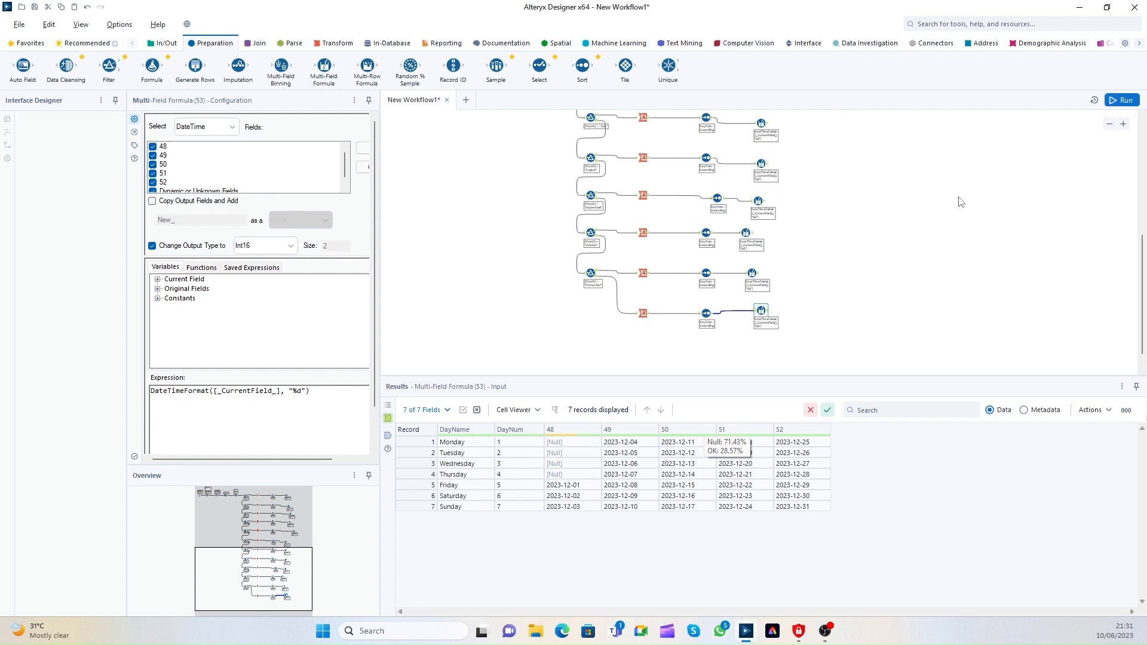
drag(727, 352, 786, 313)
right_click(707, 148)
click(771, 374)
Step: Align all the monthly Multi-Field Formula tools vertically and move them farther from the Sort tools
right_click(768, 279)
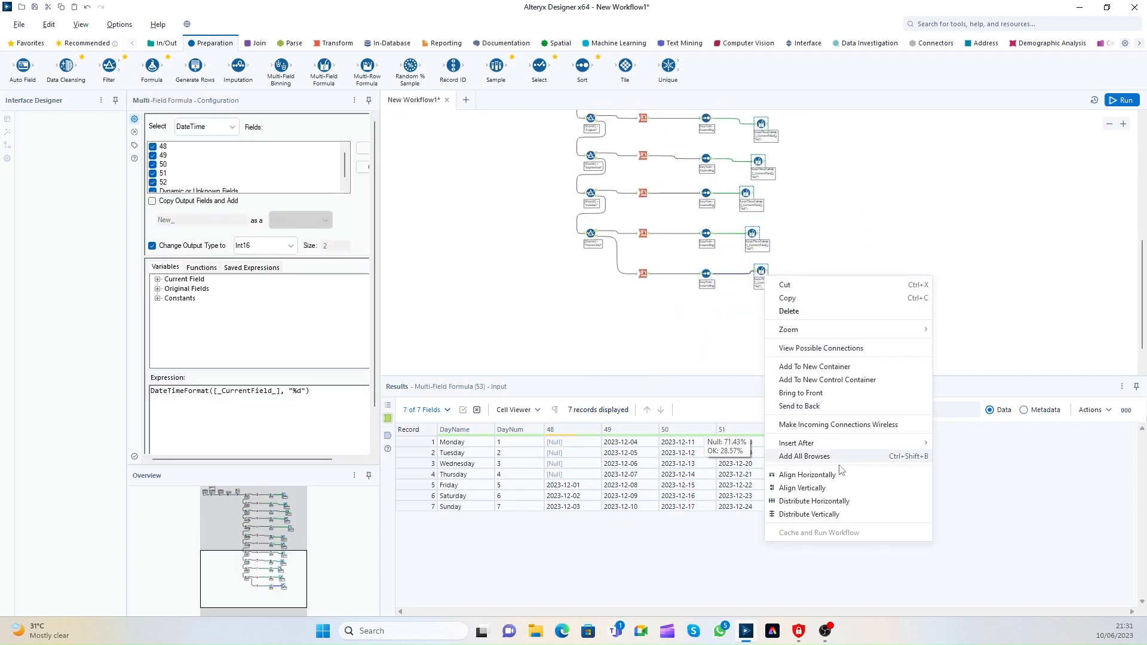
click(839, 490)
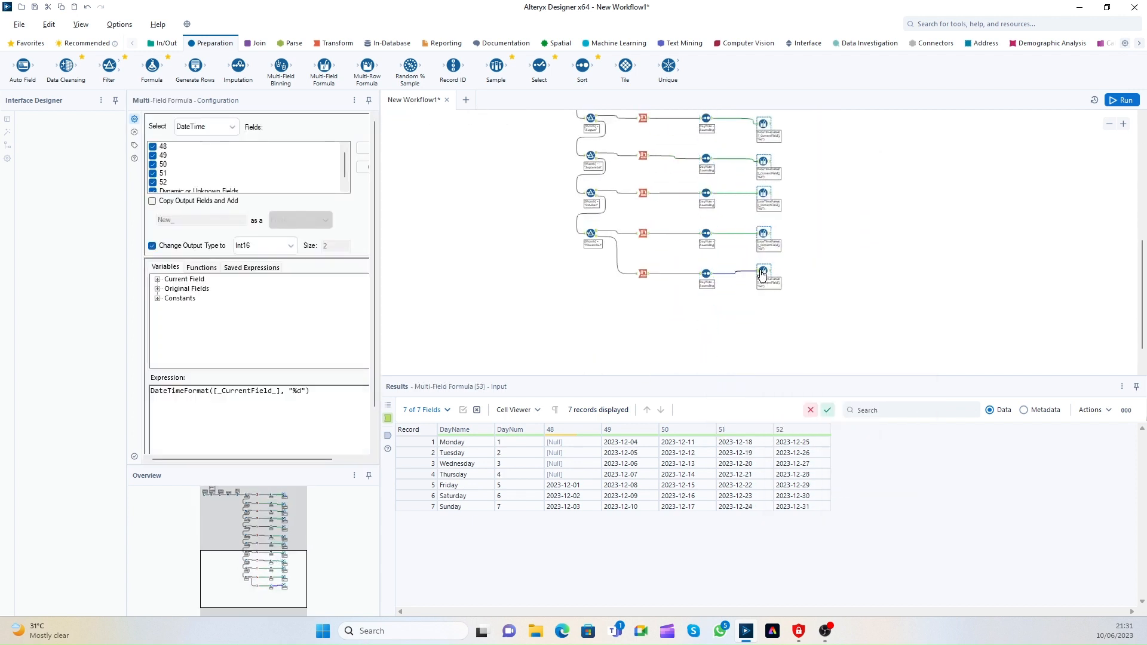
drag(762, 275, 789, 275)
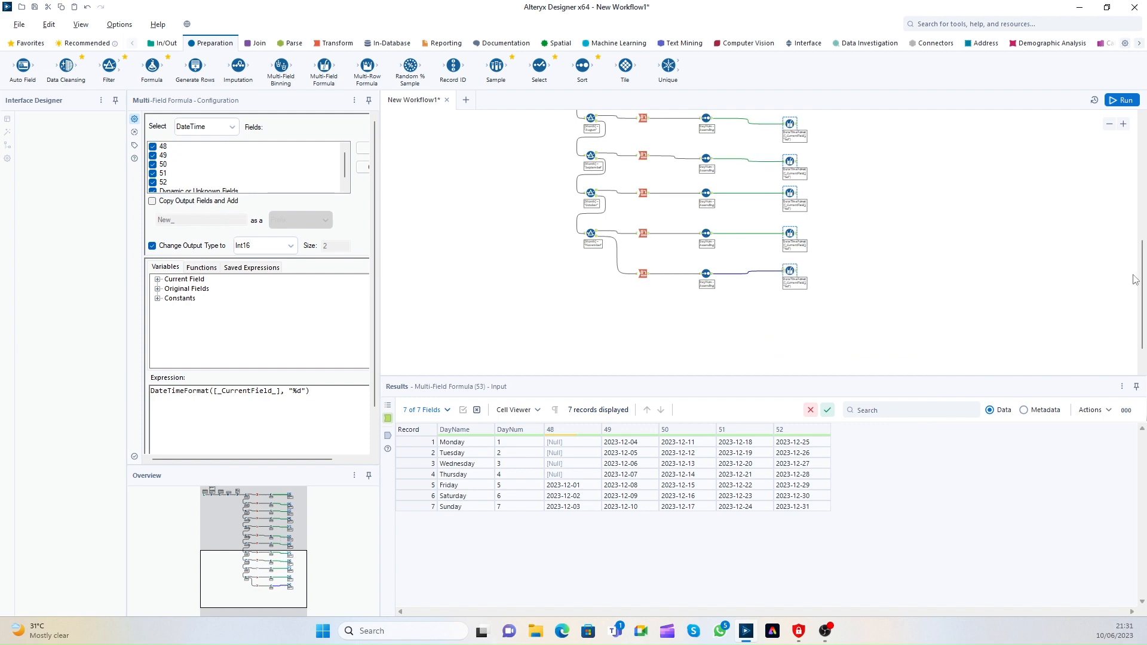
Step: Run the workflow and check the day numbers output by the January to May Multi-Field Formulas
drag(1142, 279, 1143, 162)
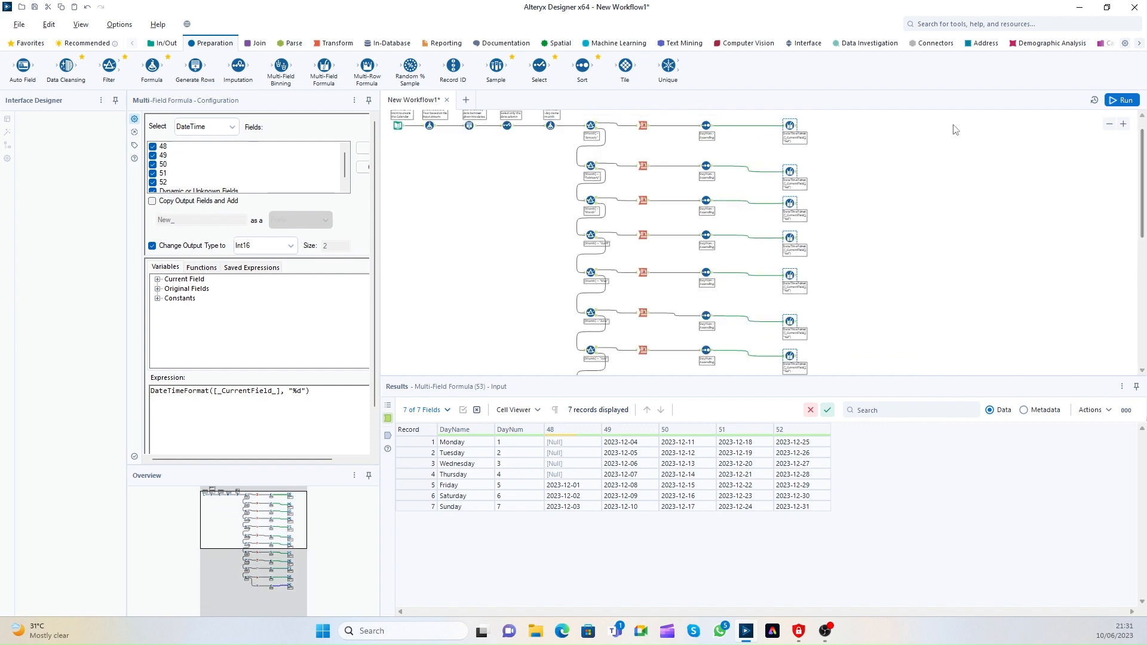
click(1122, 100)
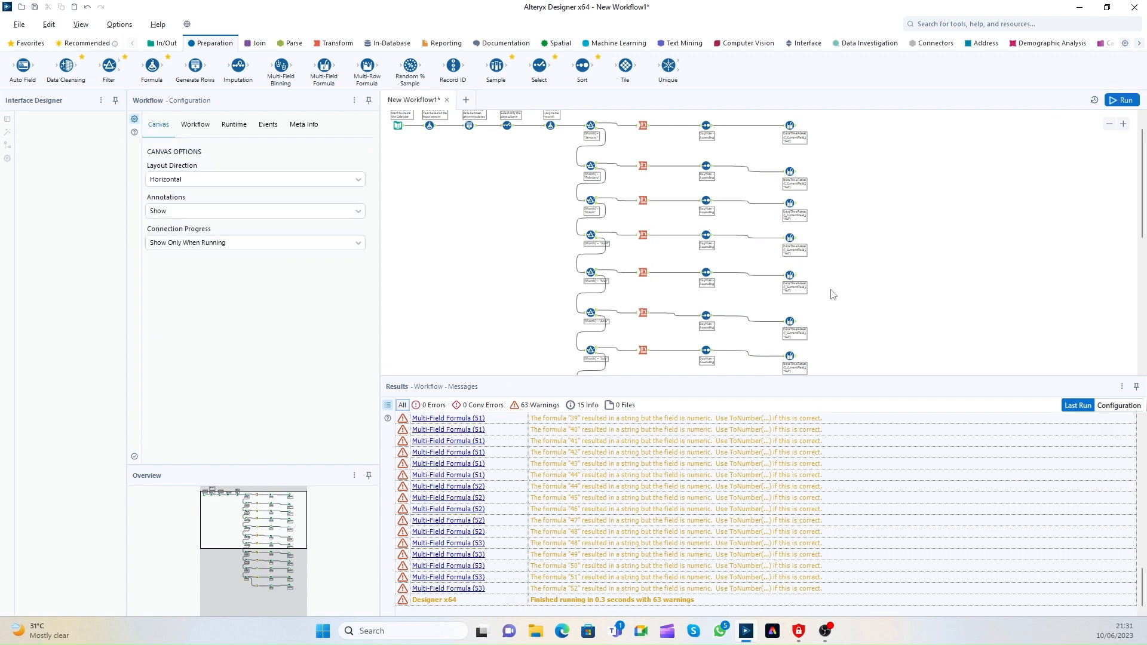
click(792, 126)
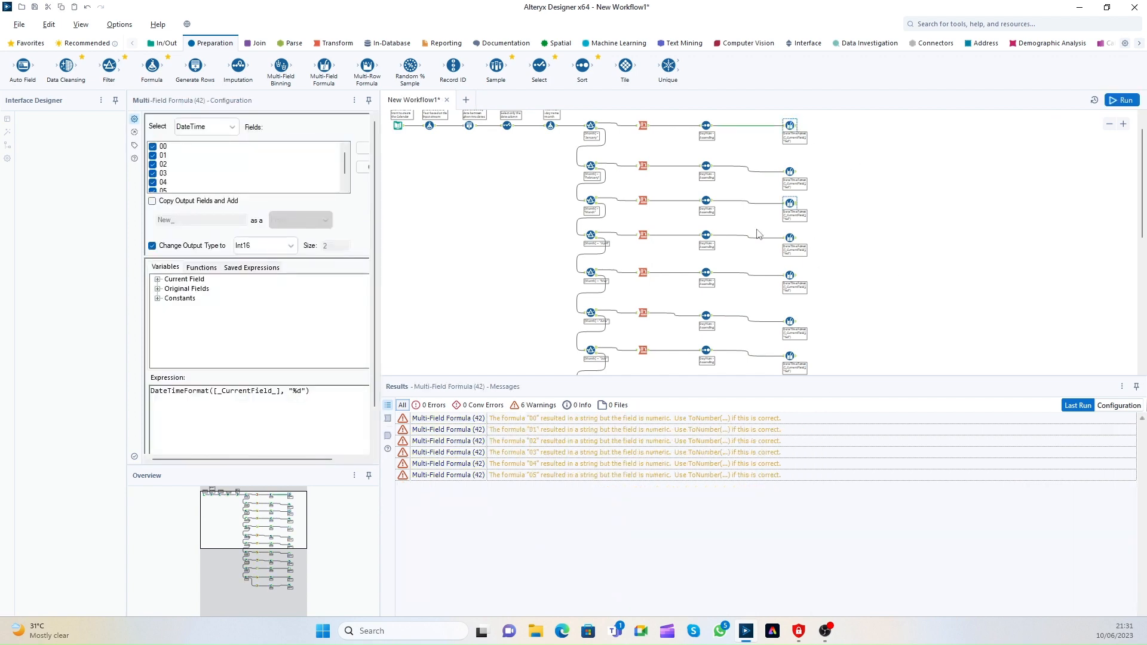
click(794, 174)
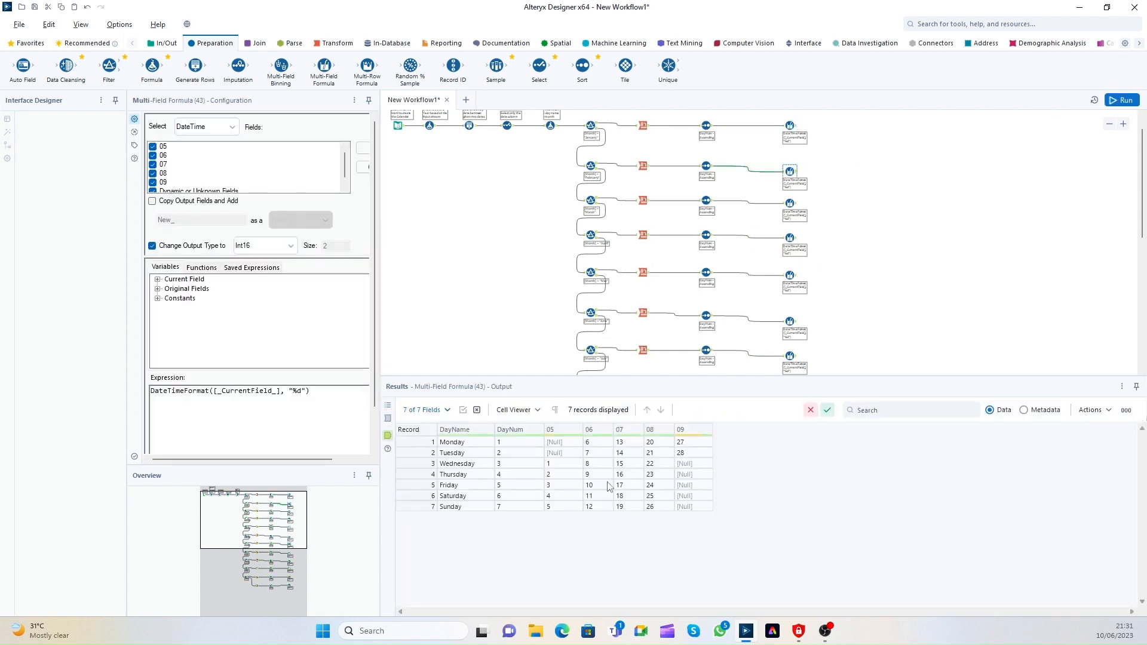
click(794, 205)
click(797, 241)
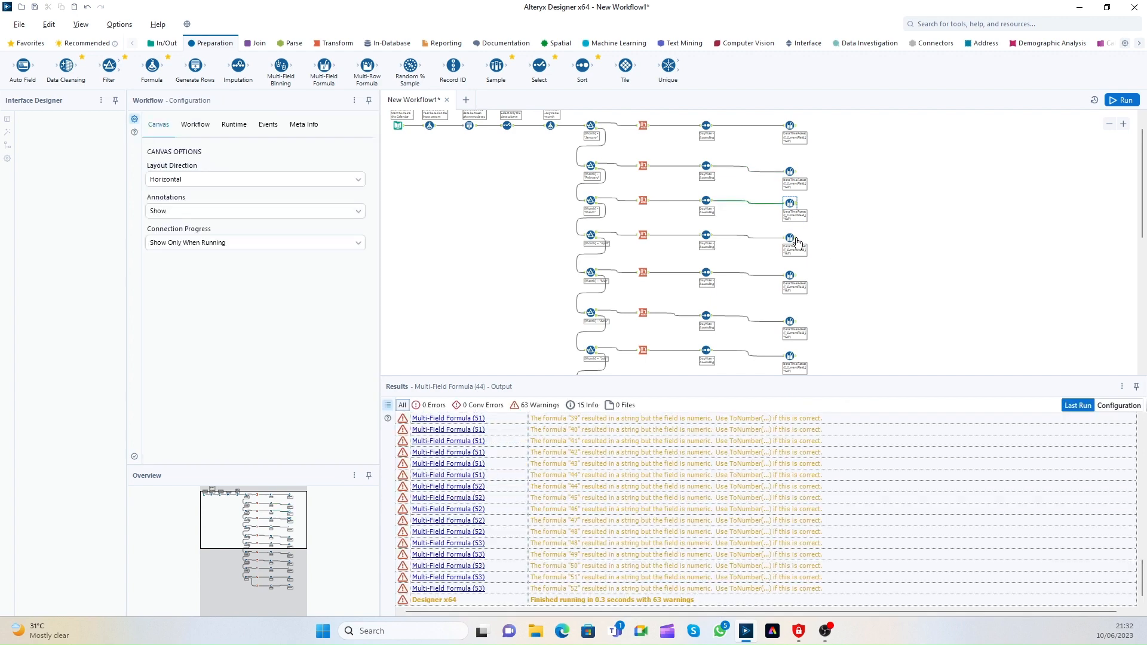
click(799, 280)
Step: Add a Table reporting tool connected to the output of the January Multi-Field Formula
drag(1144, 156, 1146, 121)
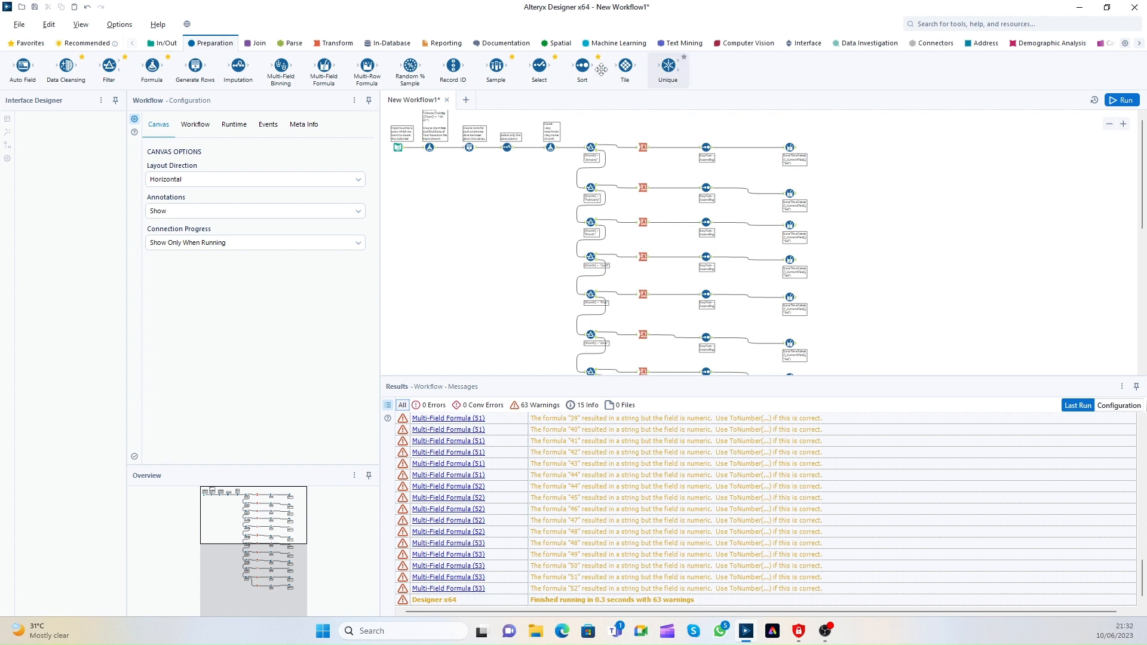
click(334, 45)
click(443, 43)
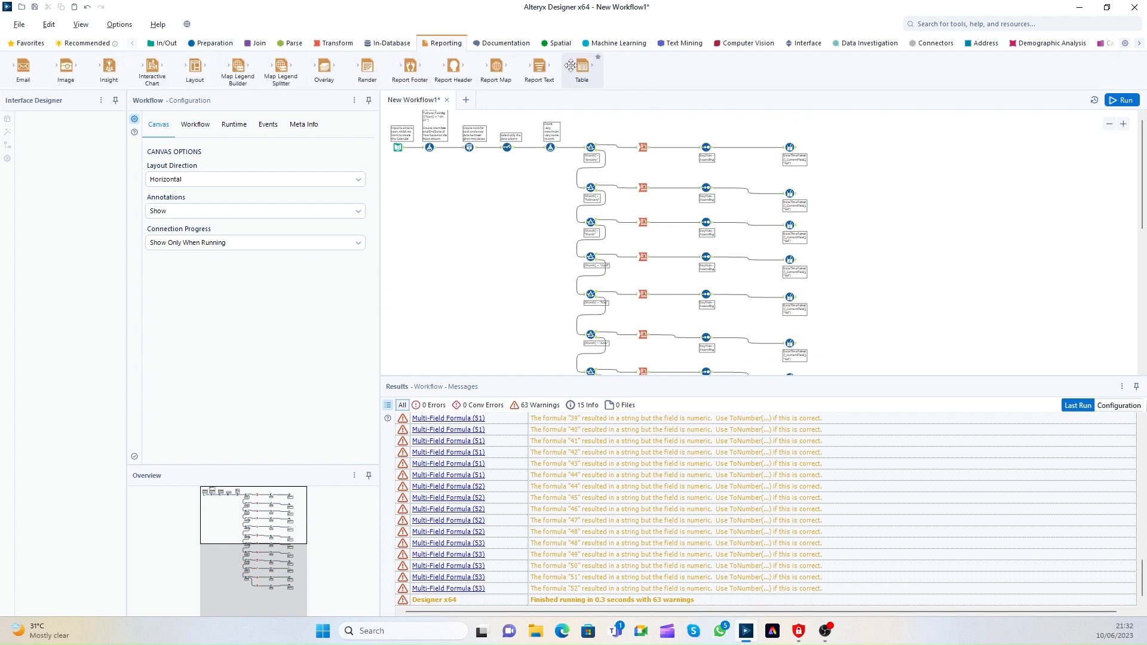
drag(582, 66, 885, 150)
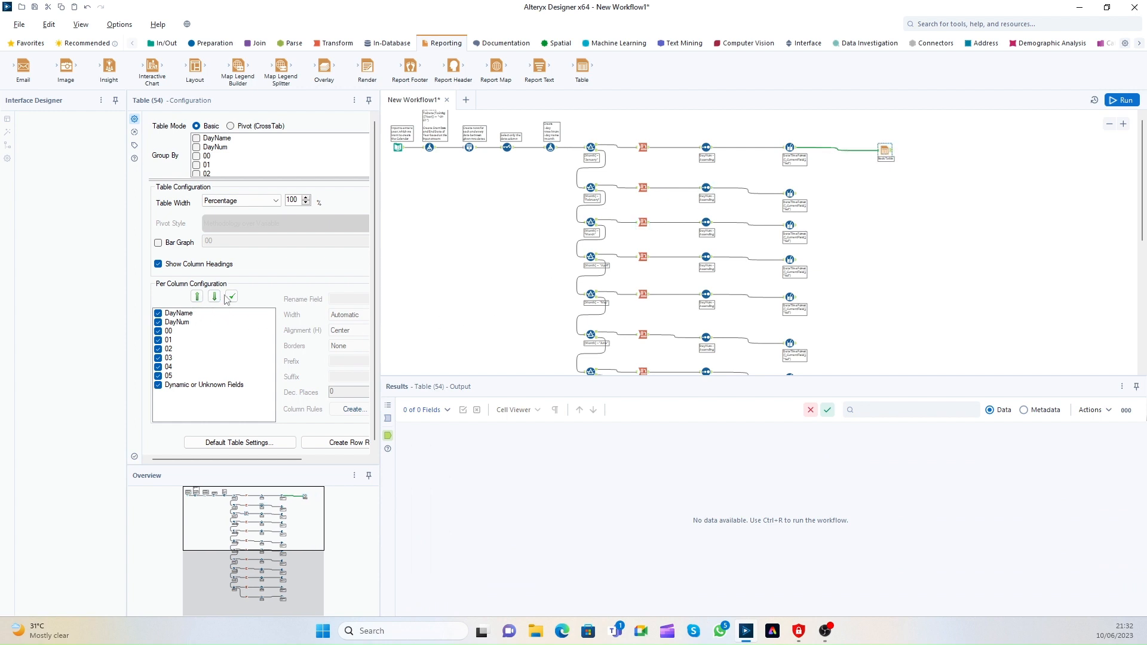
Step: Turn off the column headings in the January Table tool and exclude the DayNum column
click(171, 265)
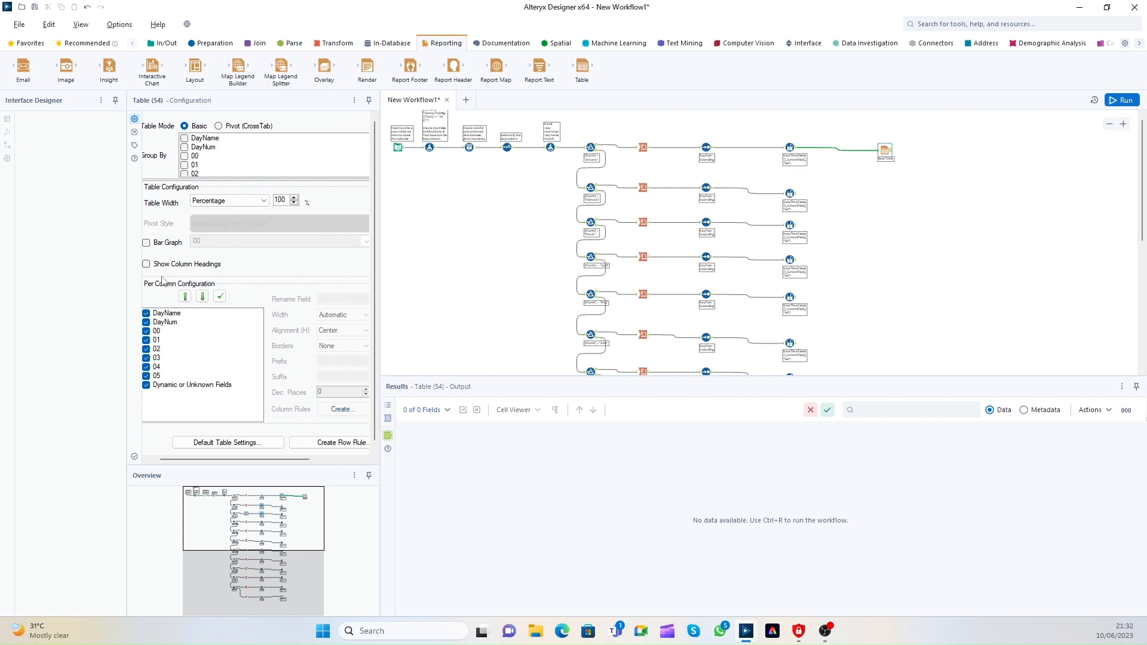
click(797, 148)
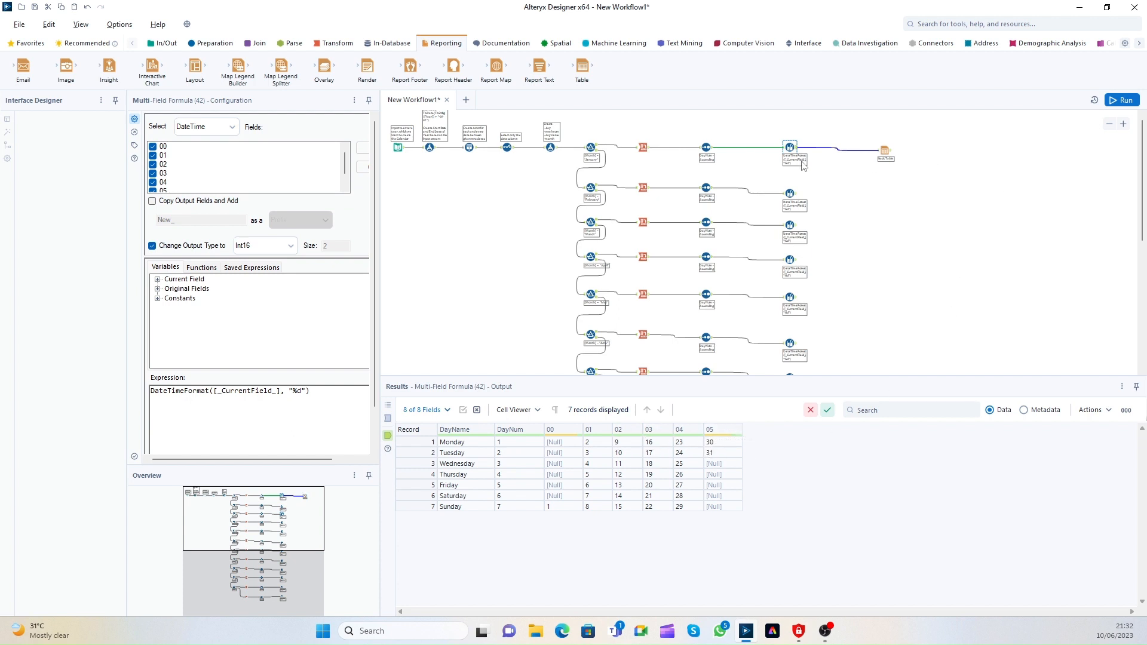
click(885, 150)
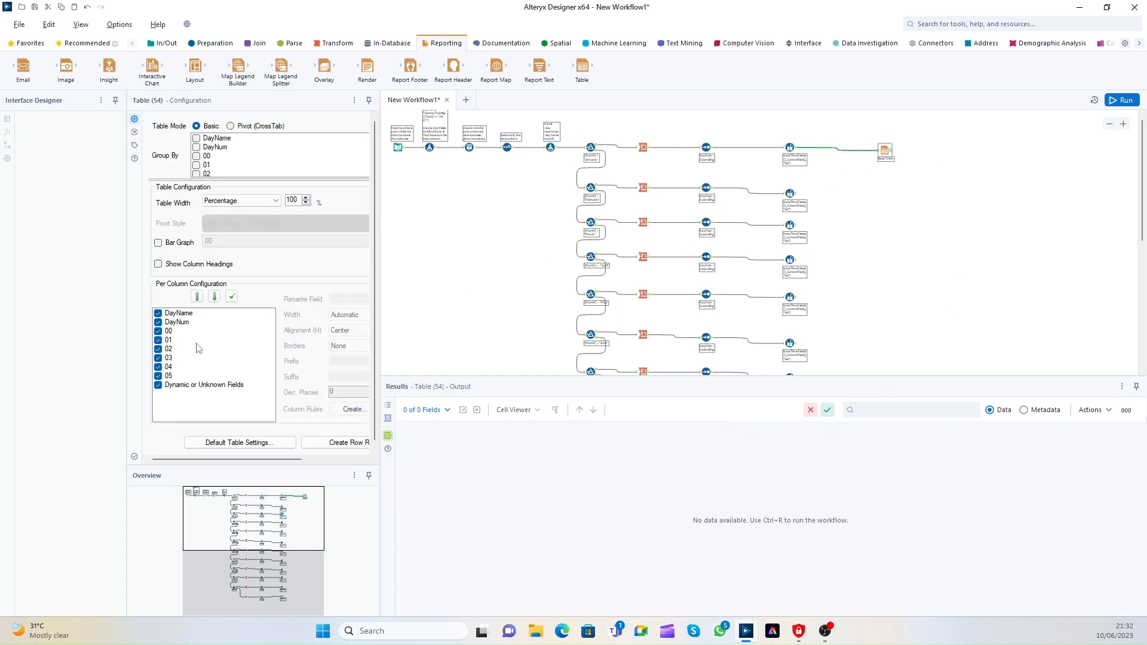
click(158, 323)
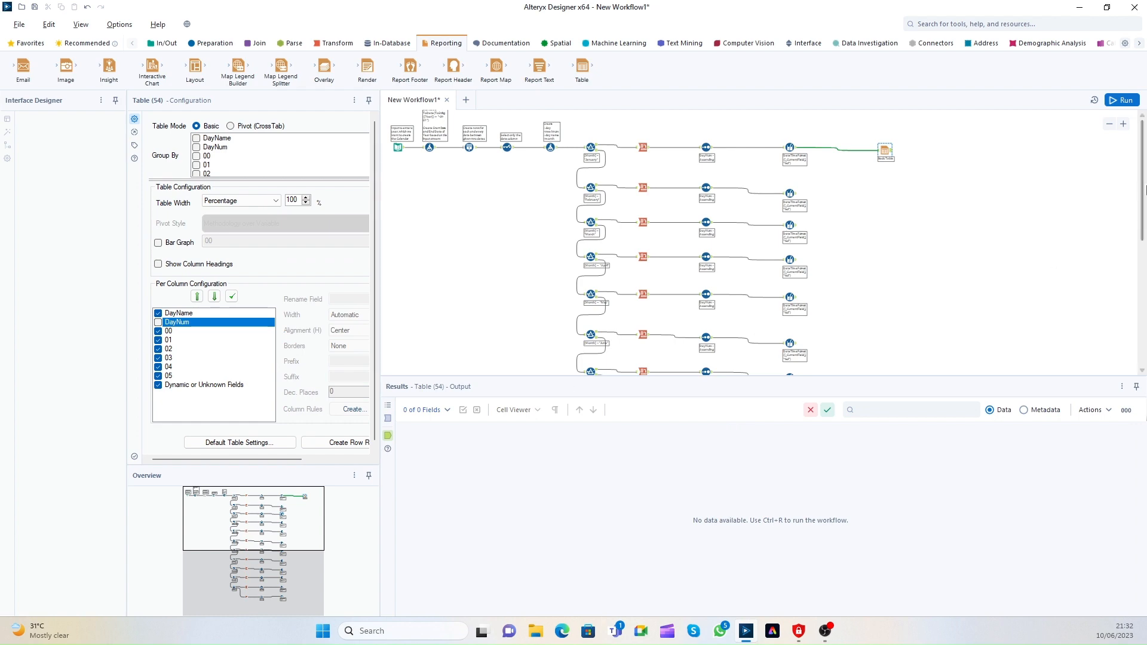
Step: Run the workflow and inspect the Table tool's input and output
click(1121, 100)
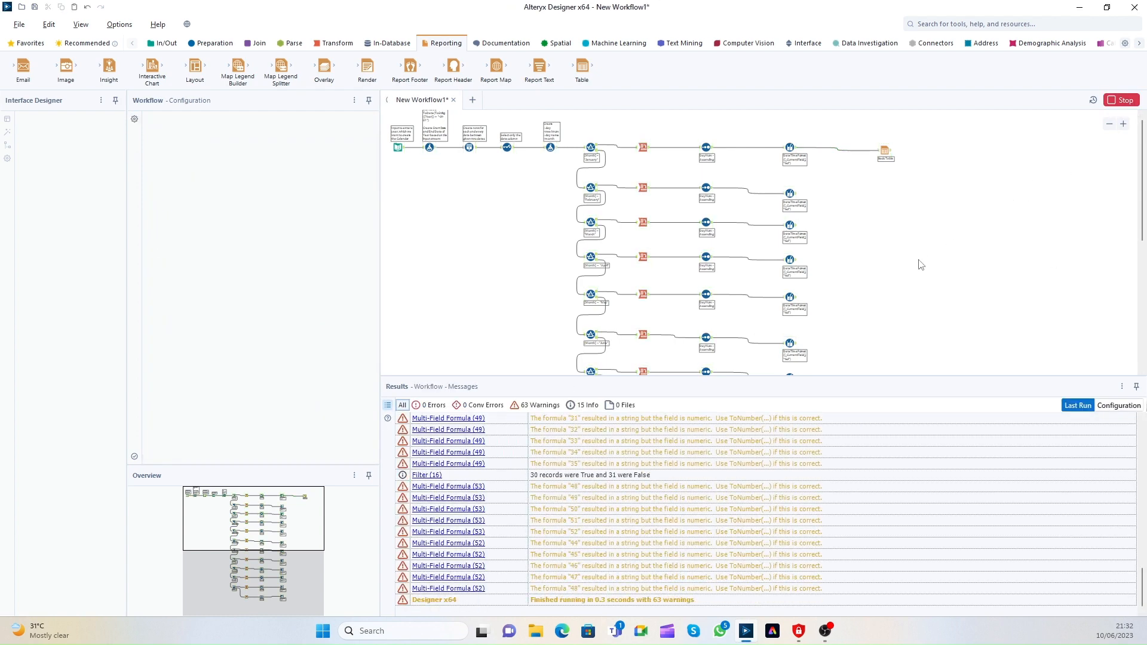
click(884, 151)
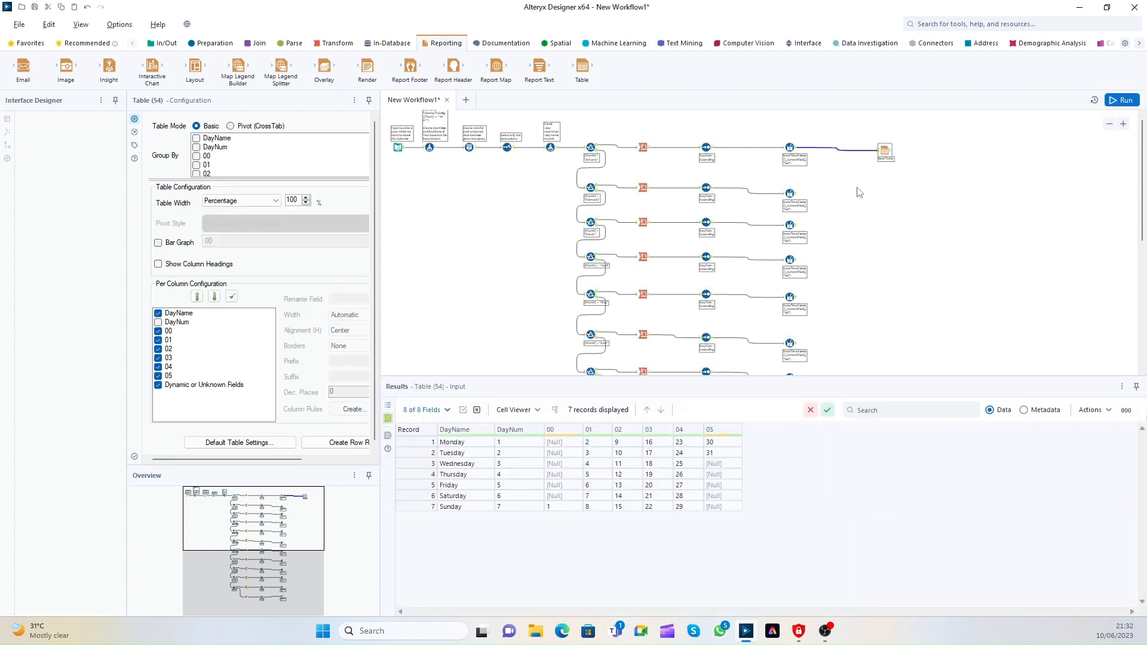
click(892, 155)
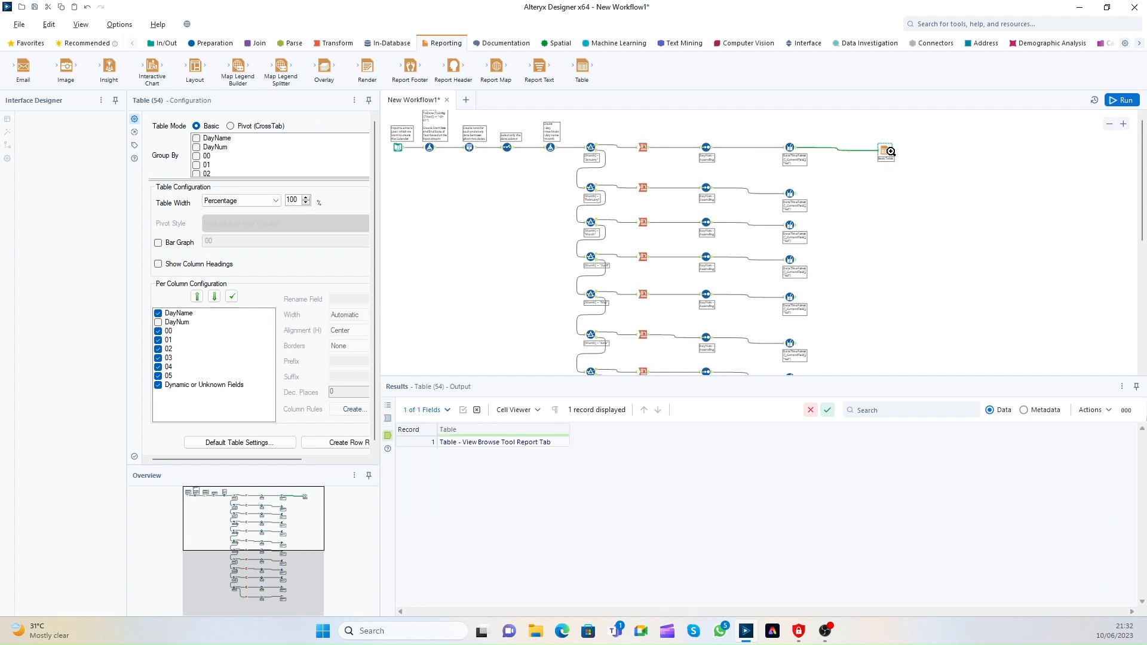
Step: Add a Browse tool after the Table tool and rerun the workflow to examine the rendered January table
right_click(887, 150)
click(946, 361)
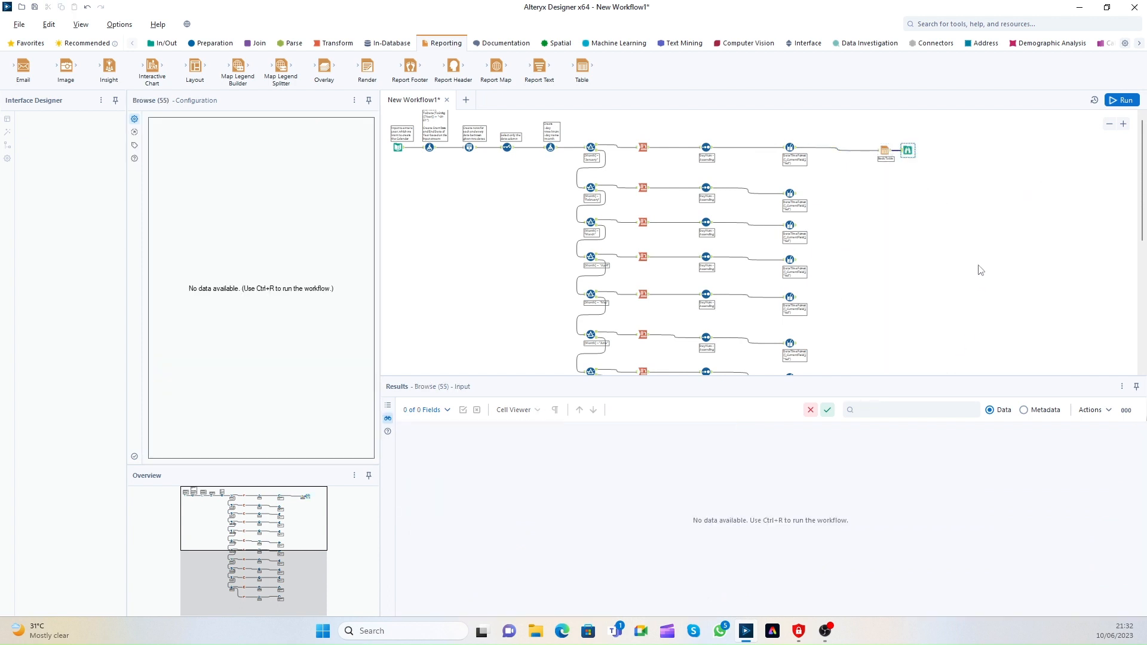
click(1122, 101)
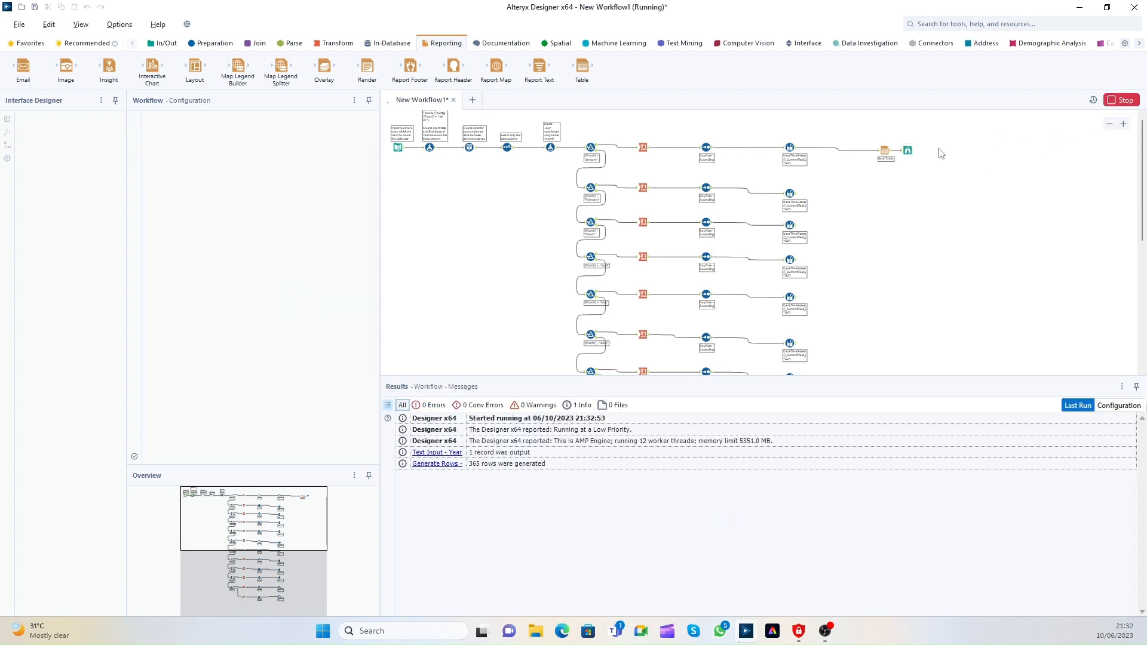
click(909, 150)
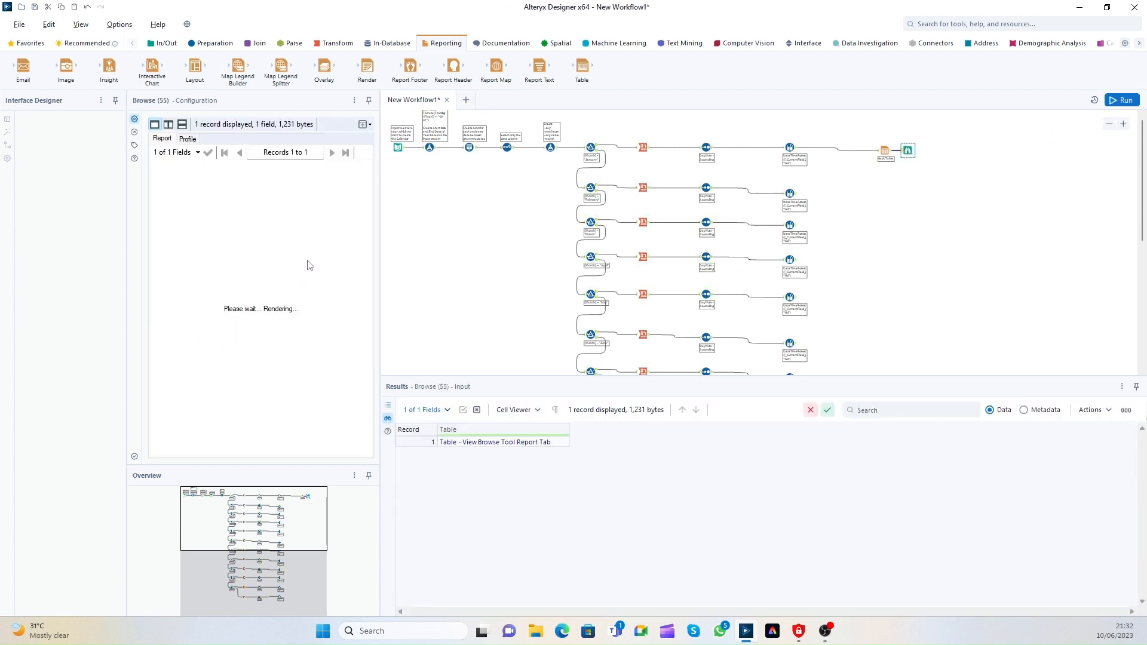
drag(227, 186, 361, 245)
click(350, 242)
click(211, 186)
click(359, 246)
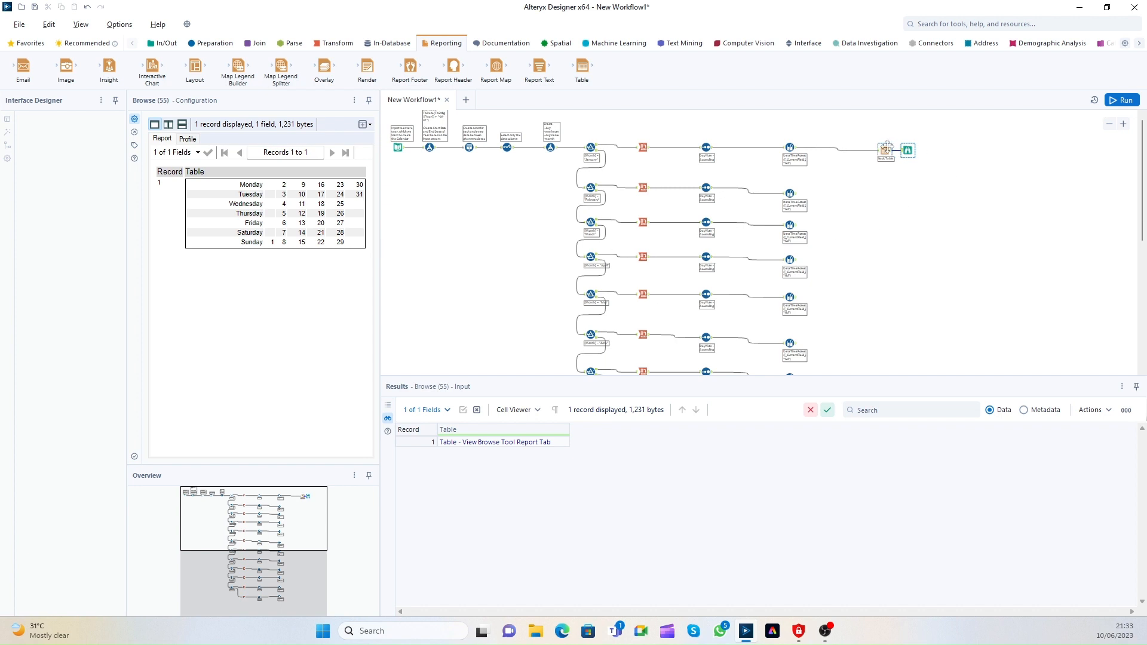
Step: Move the Table tool closer to the January Multi-Field Formula and set its table width to Automatic
drag(886, 145, 879, 145)
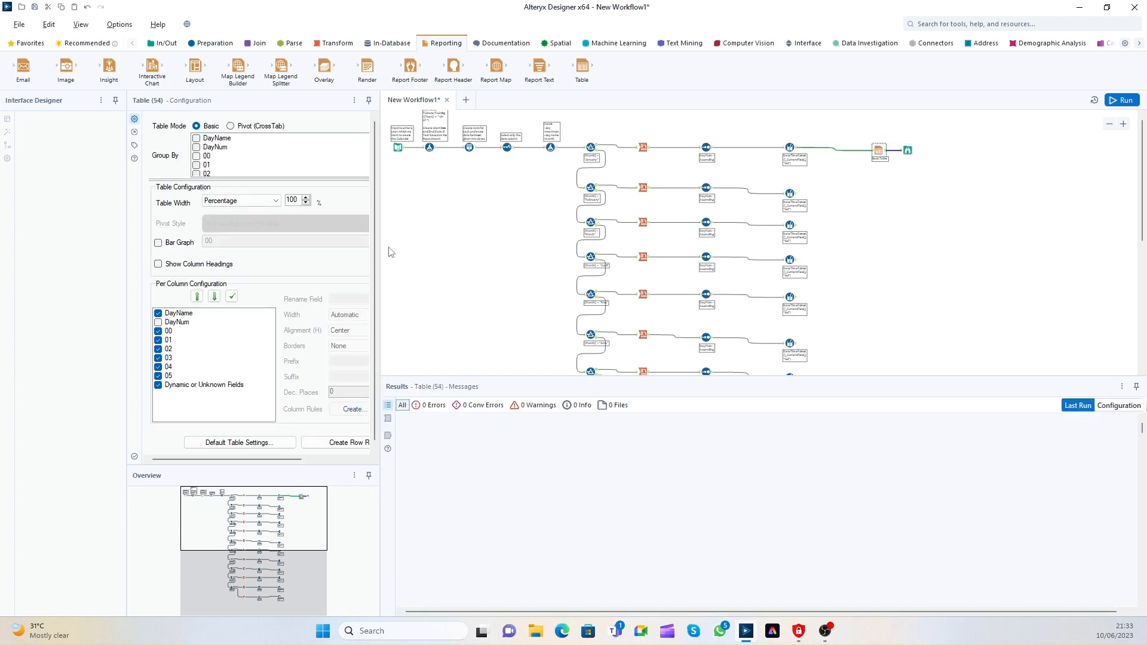
click(259, 205)
click(239, 212)
drag(881, 151, 864, 154)
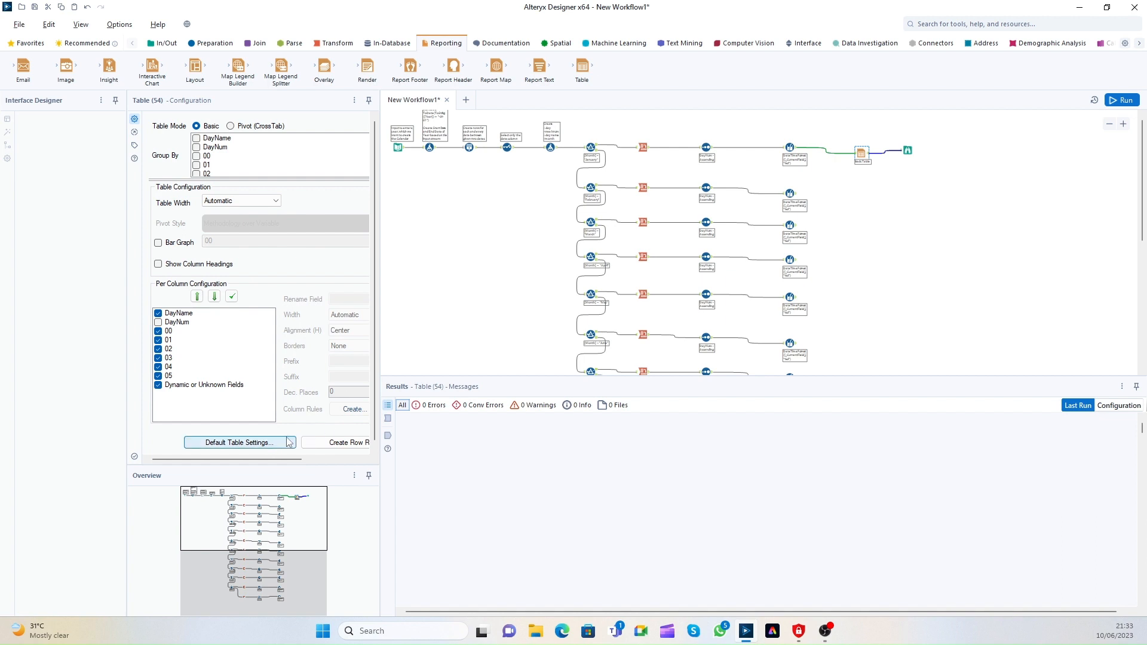
drag(450, 356, 487, 356)
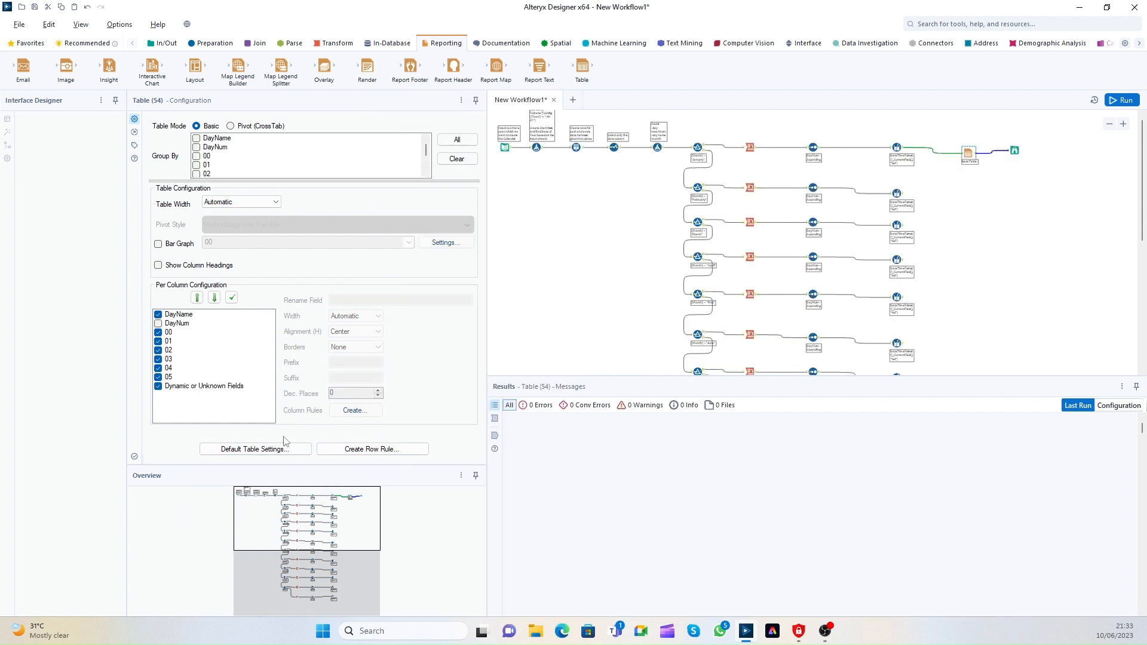
click(373, 449)
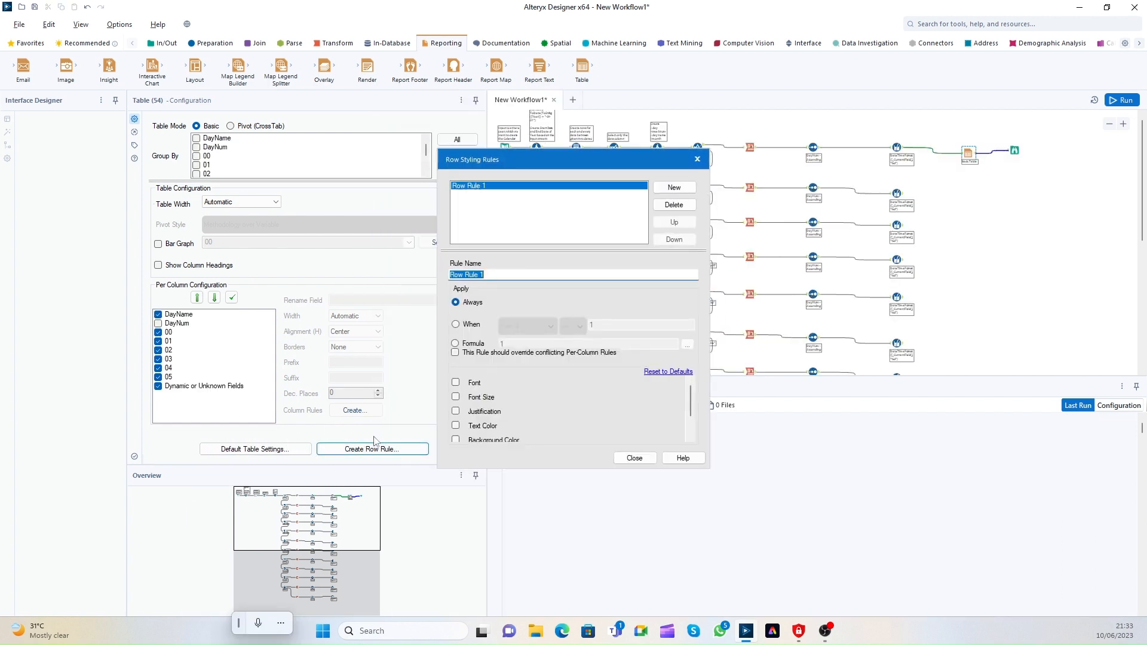
click(478, 327)
click(468, 306)
click(476, 326)
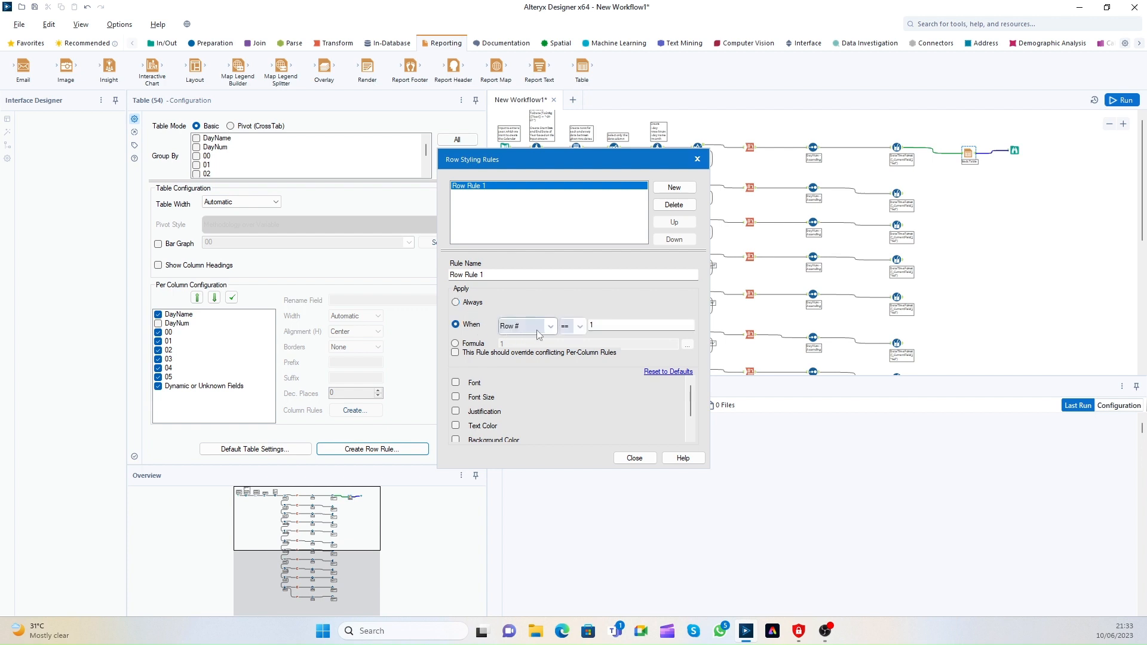
click(538, 335)
click(464, 304)
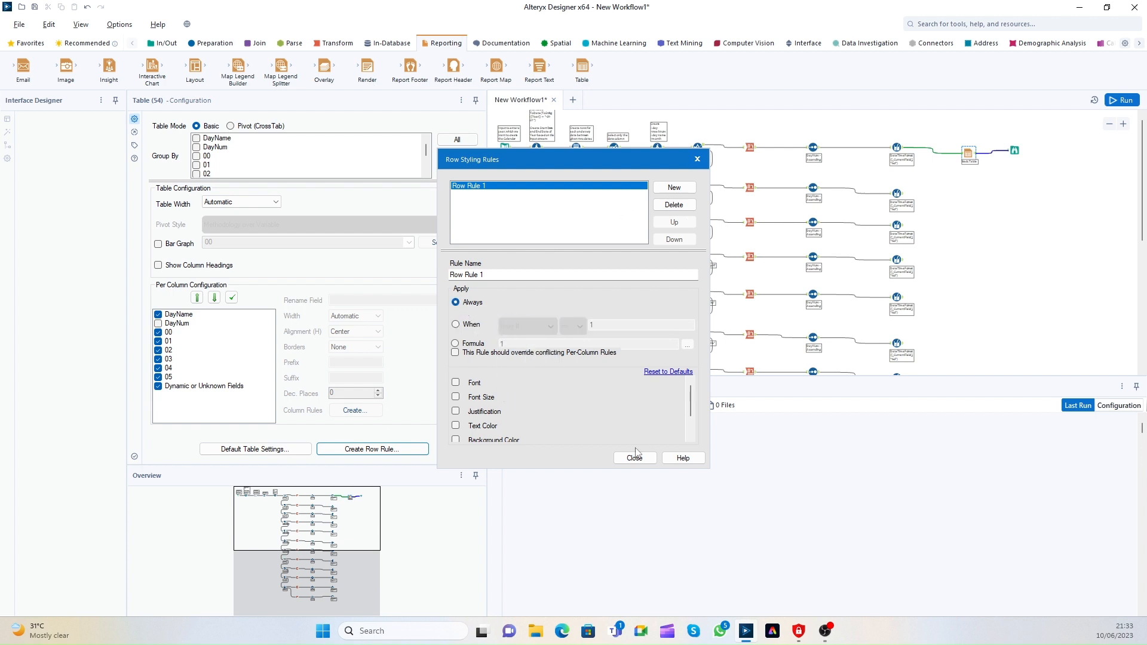
click(681, 208)
click(697, 159)
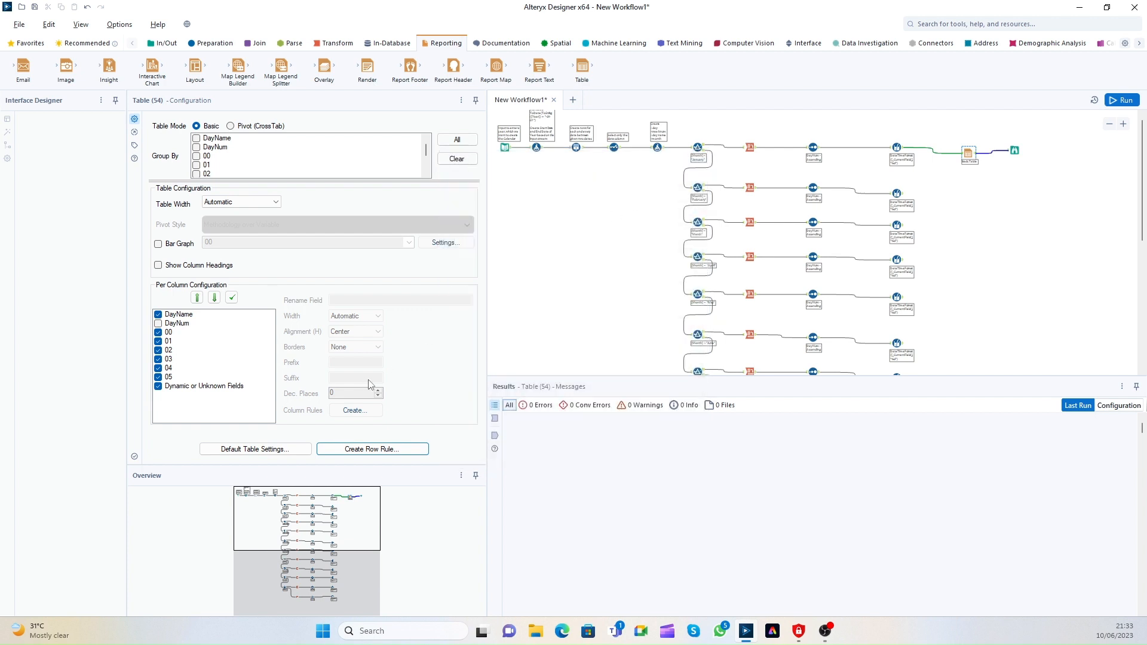
Step: Set the January Table tool's default data background to a light pink, R=255, G=206, B=231
click(283, 450)
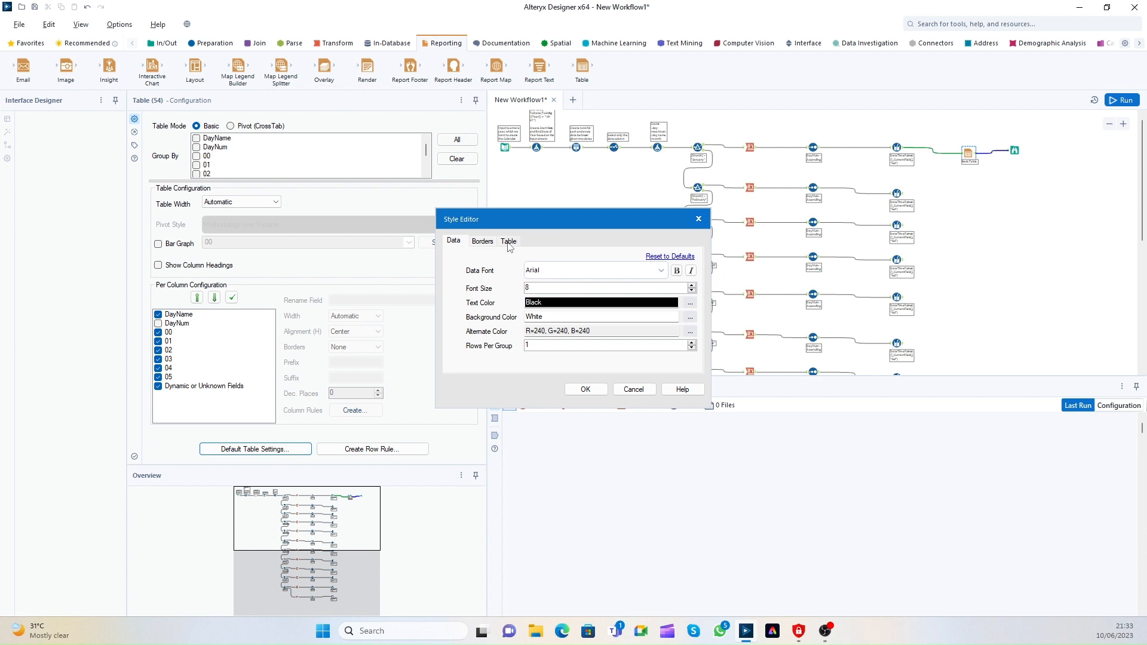
click(690, 318)
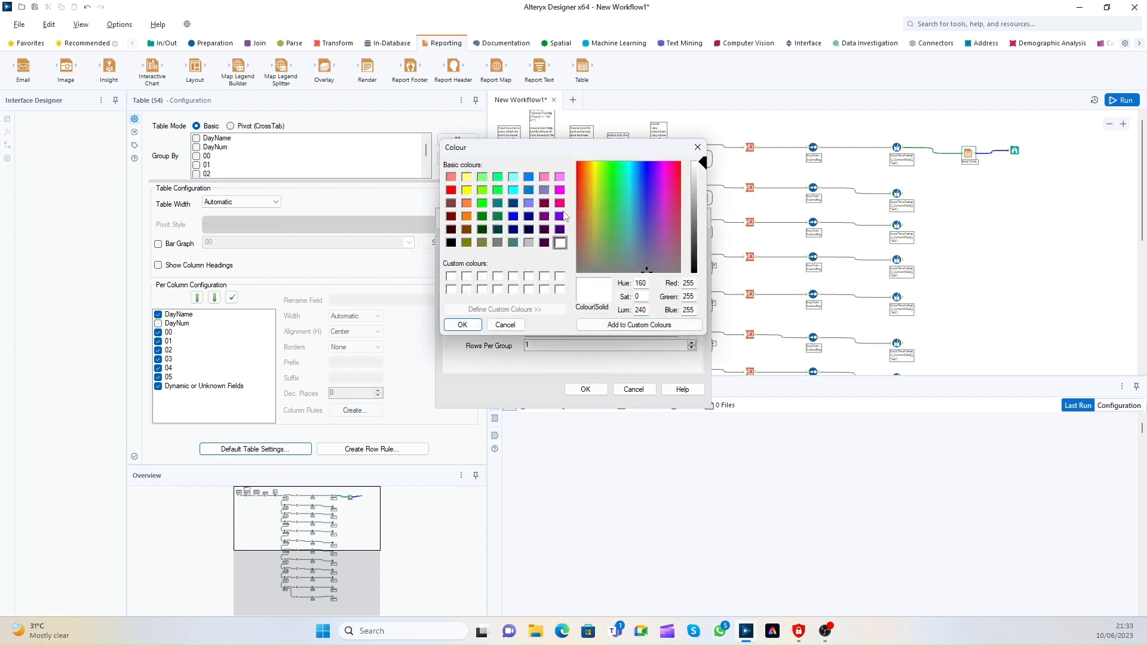
click(560, 203)
click(694, 177)
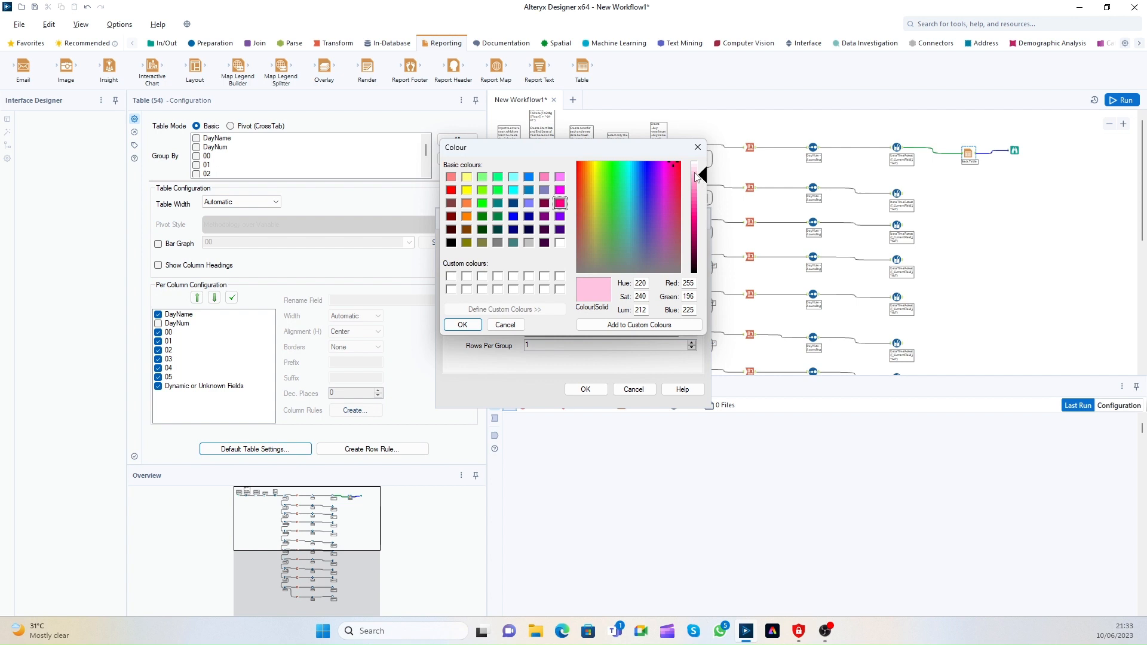
click(462, 325)
Step: Set the alternate row color to a slightly darker pink, R=255, G=193, B=224
click(690, 333)
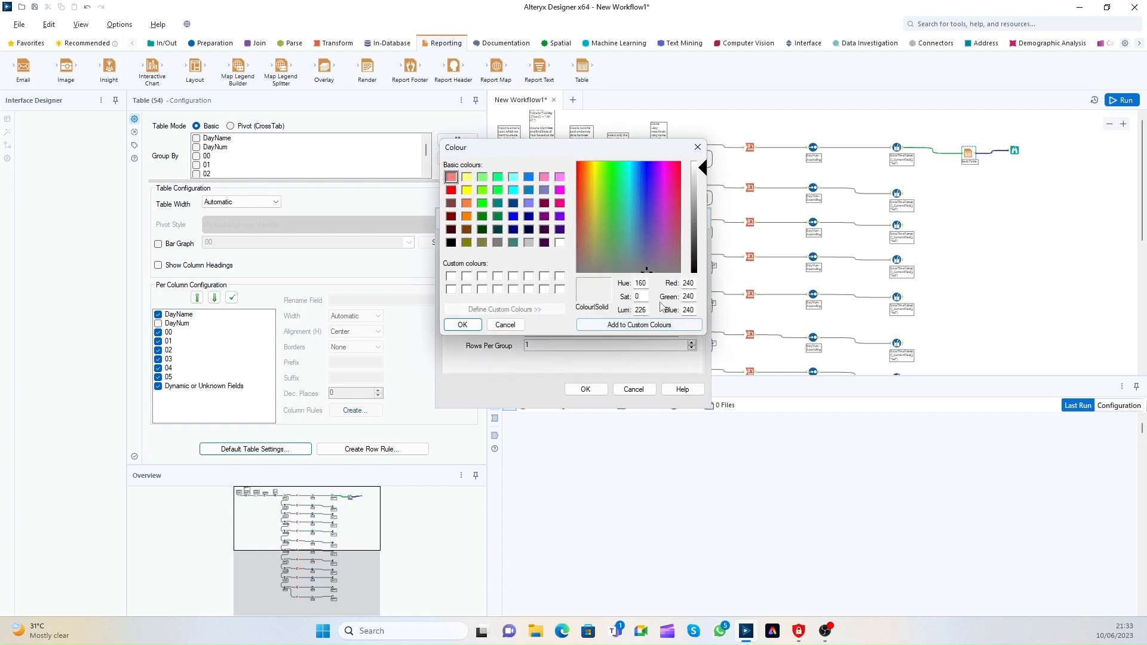
click(561, 204)
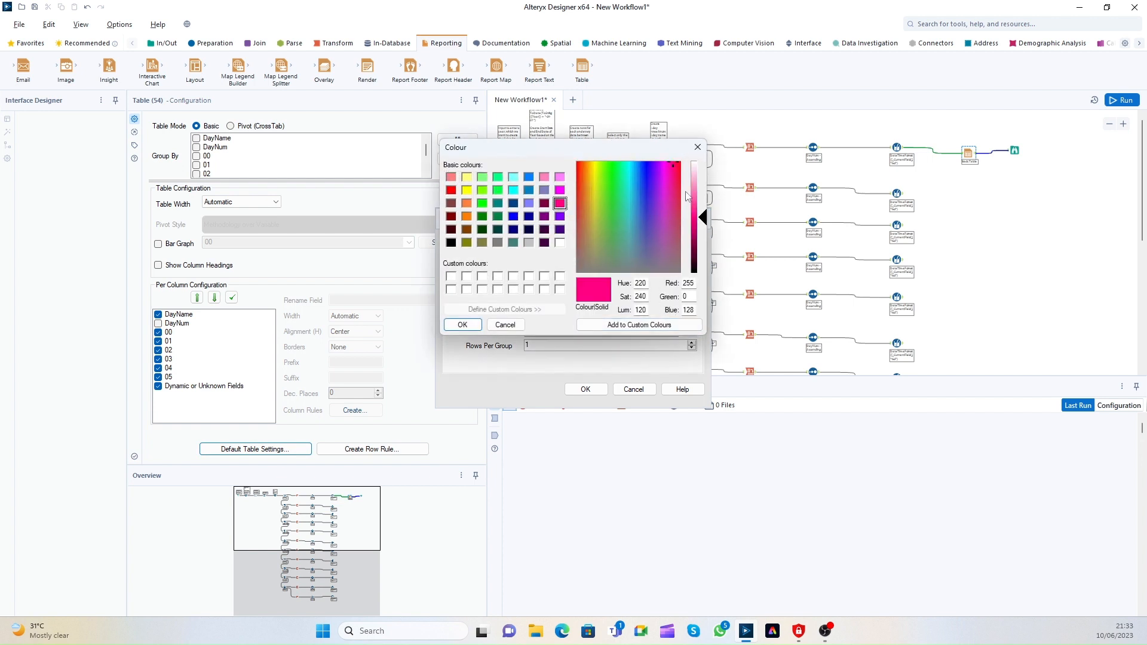
click(694, 174)
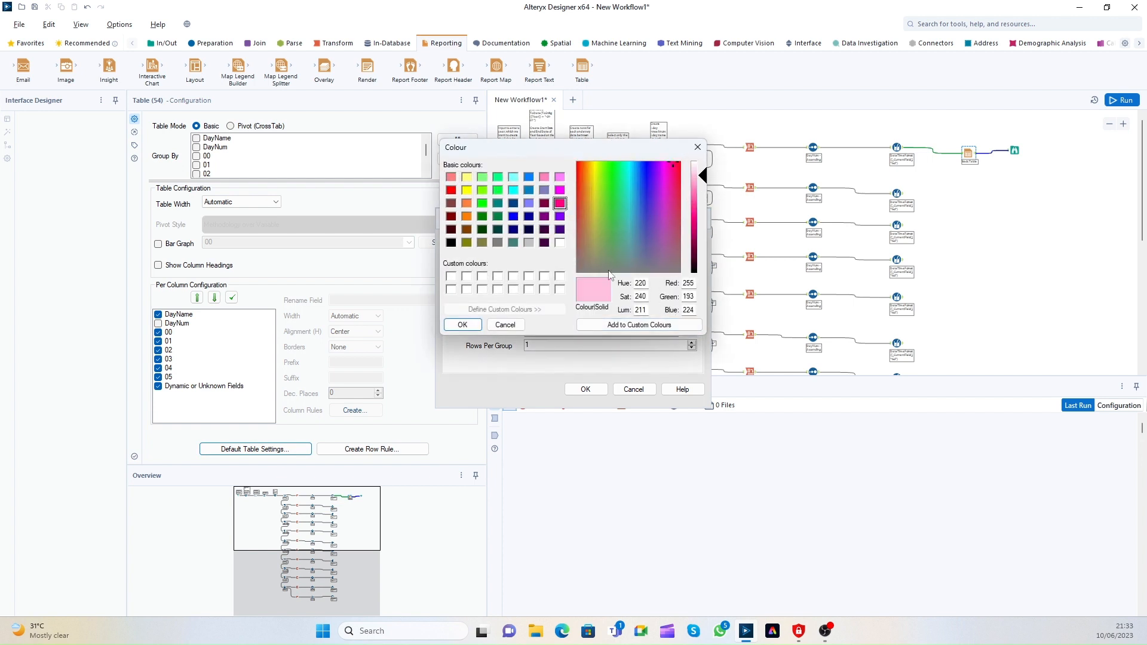
click(463, 325)
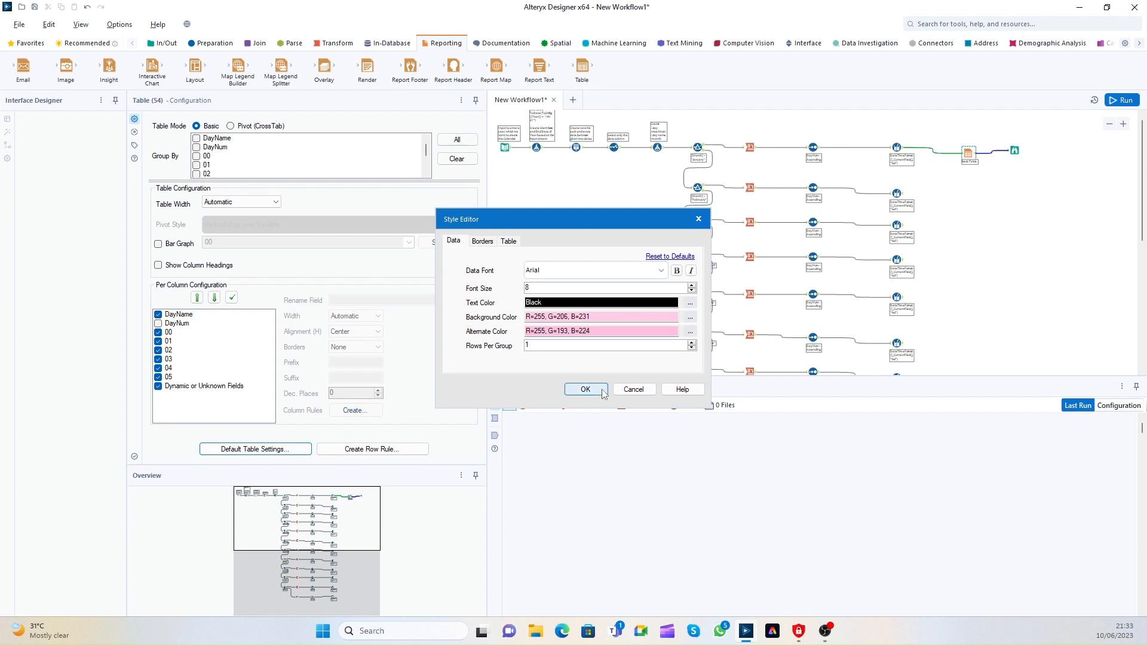
Step: Change the data font to Tahoma with a font size of 12
click(565, 273)
key(t)
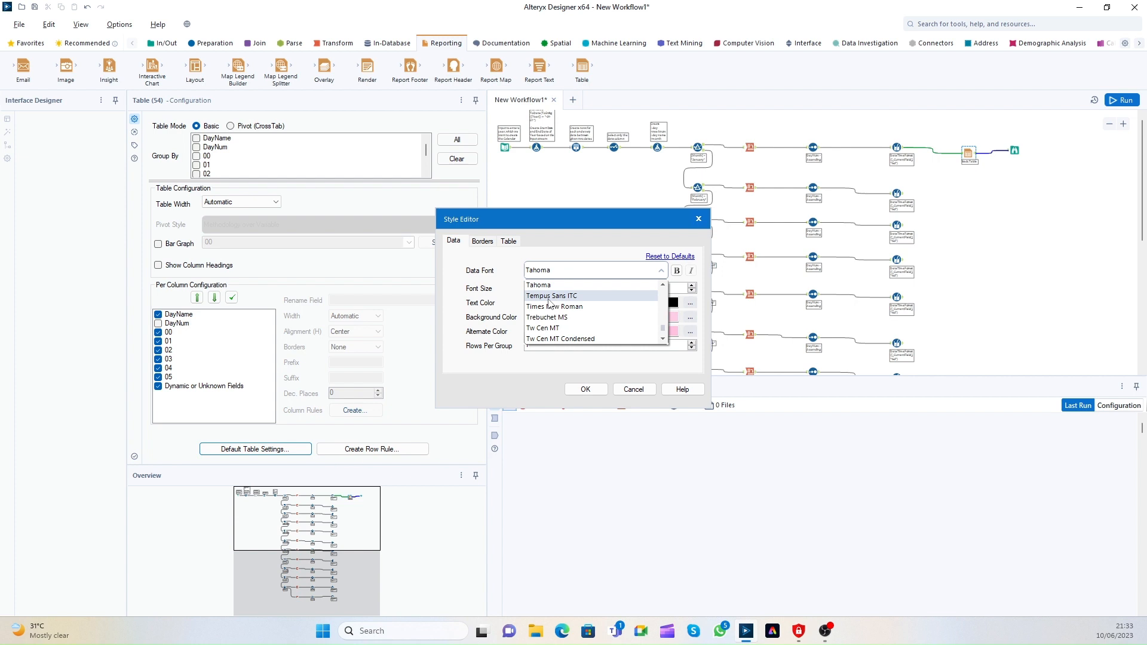
key(Return)
double_click(546, 287)
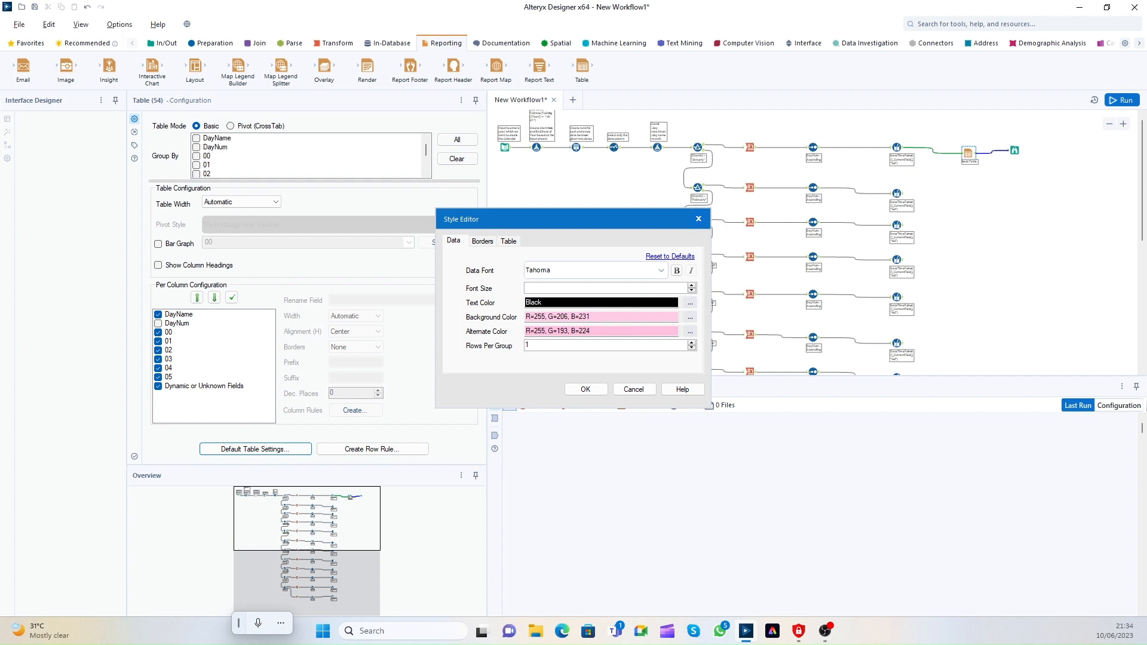
Step: Review the border options, set the table's cell padding to 15 and apply the default table settings
click(482, 241)
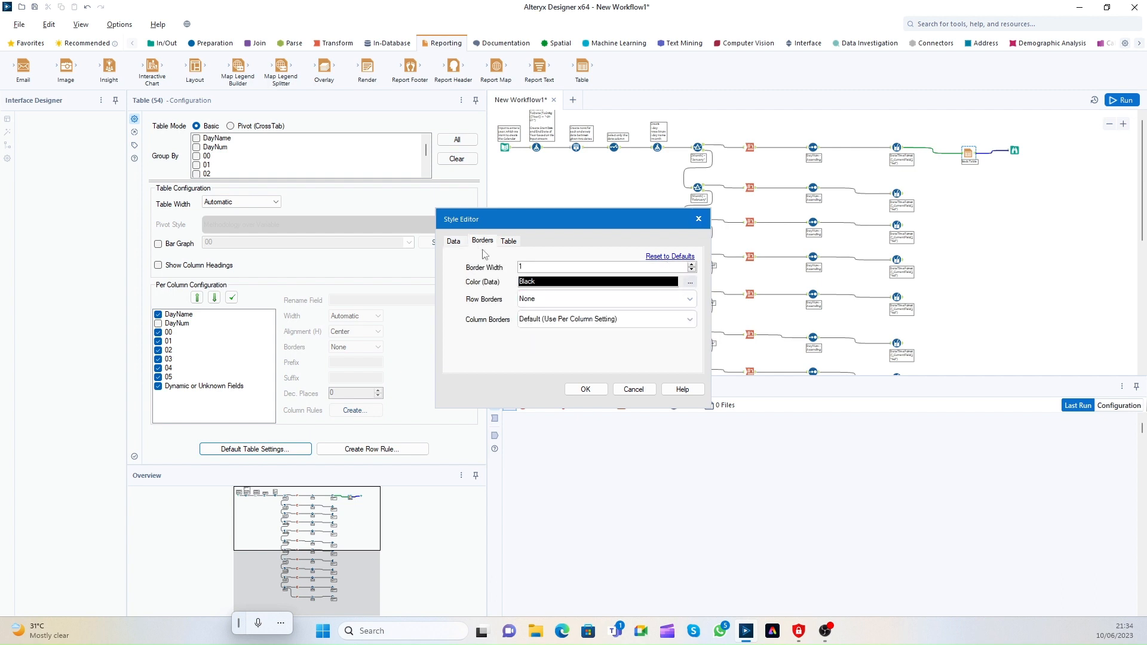
click(525, 319)
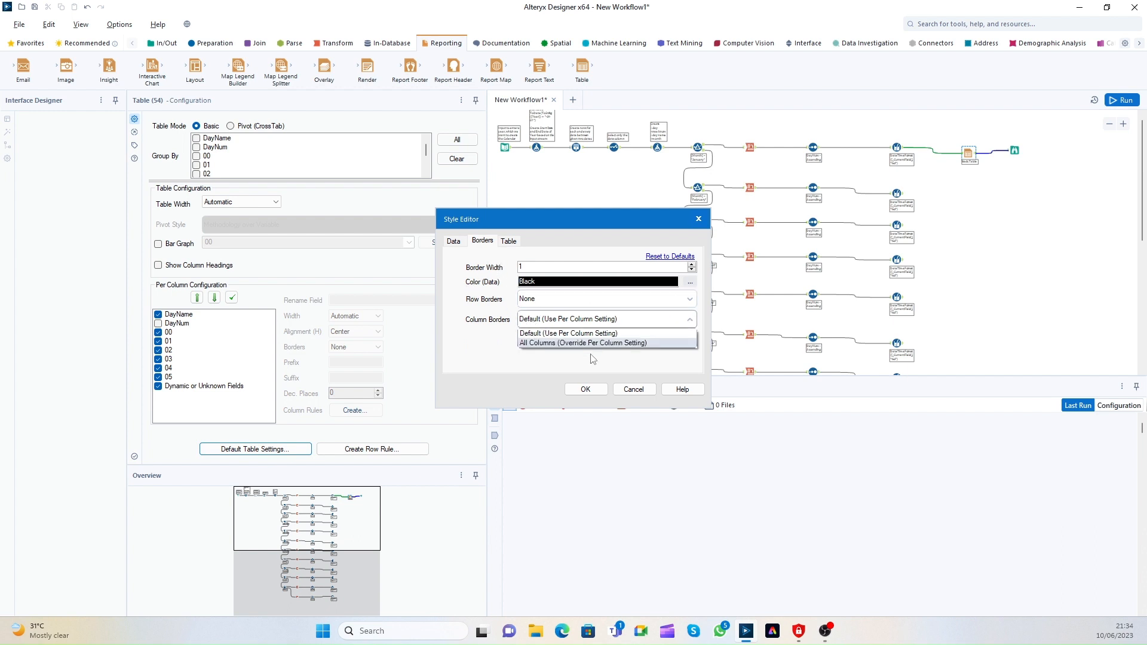
click(501, 295)
click(513, 241)
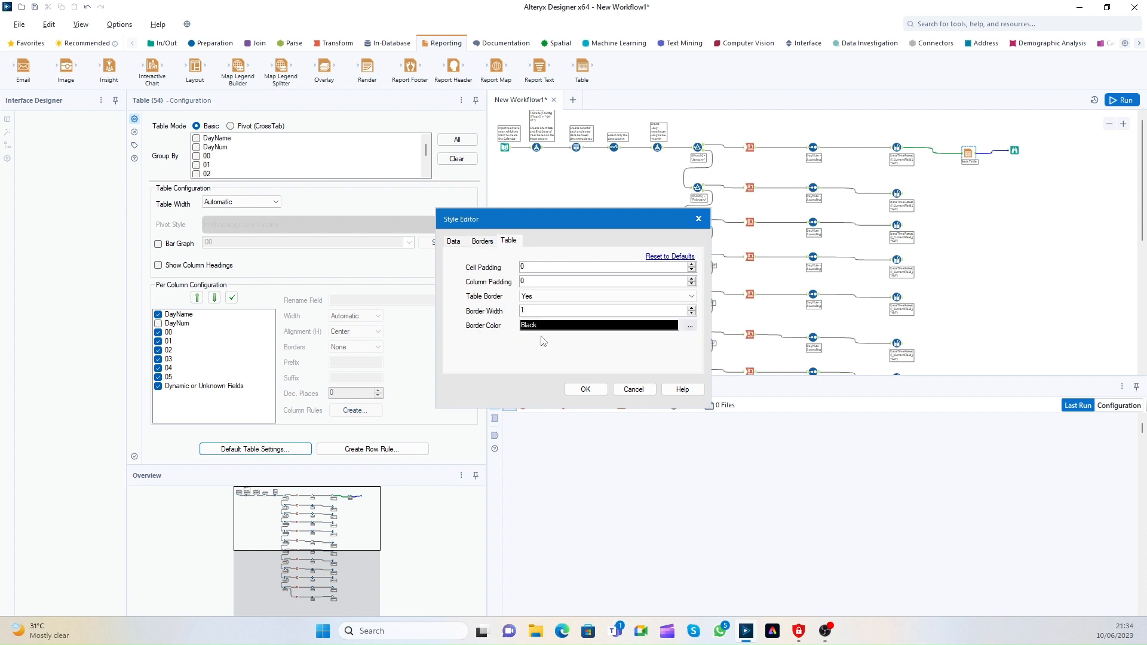
double_click(522, 268)
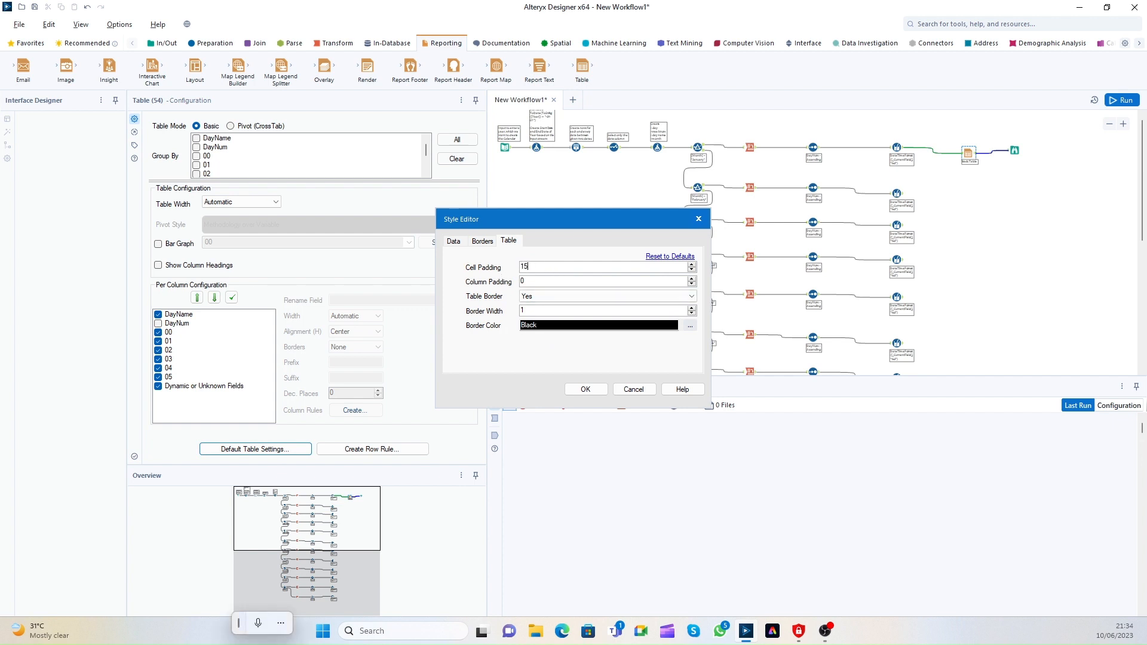
click(583, 387)
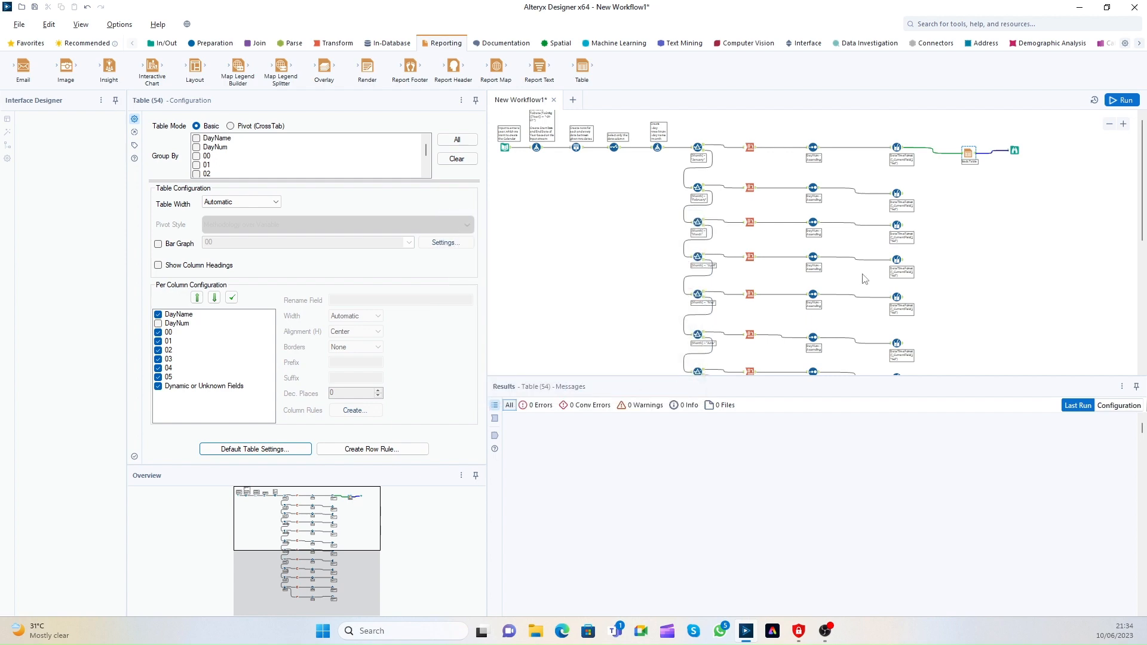
Step: Run the workflow and examine the styled January calendar table in the Browse tool's report
click(1019, 186)
click(1122, 102)
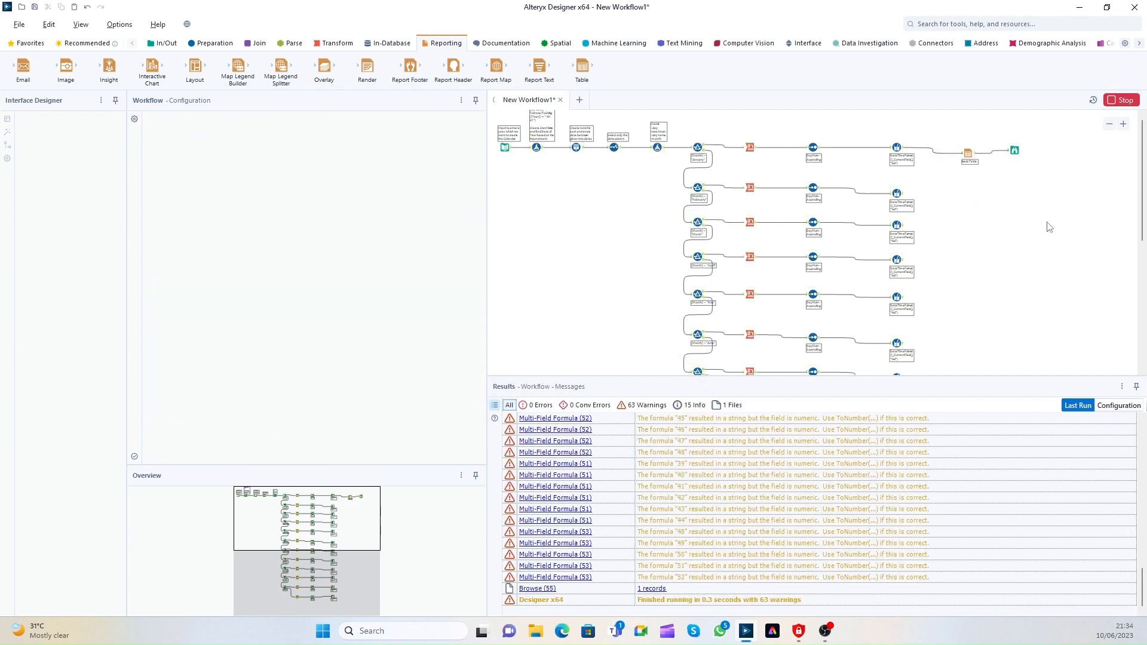
click(1015, 151)
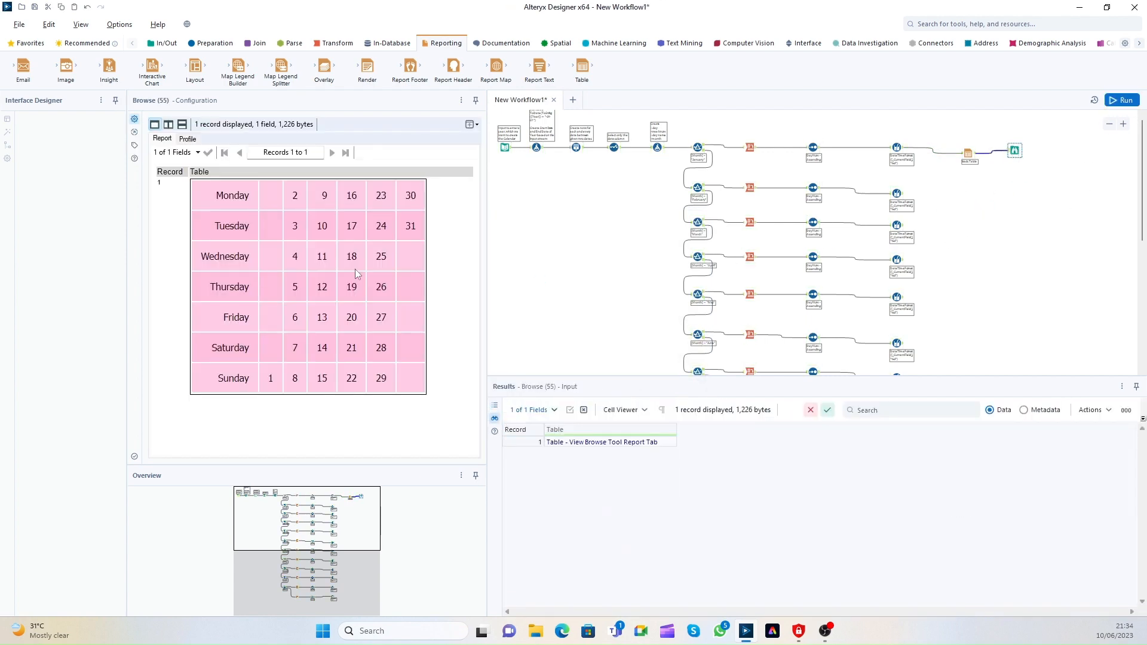
drag(236, 201, 404, 374)
click(215, 200)
click(404, 376)
mouse_move(214, 196)
mouse_down()
mouse_move(310, 254)
mouse_move(392, 380)
mouse_move(297, 254)
mouse_move(242, 195)
mouse_move(217, 195)
mouse_up()
click(398, 385)
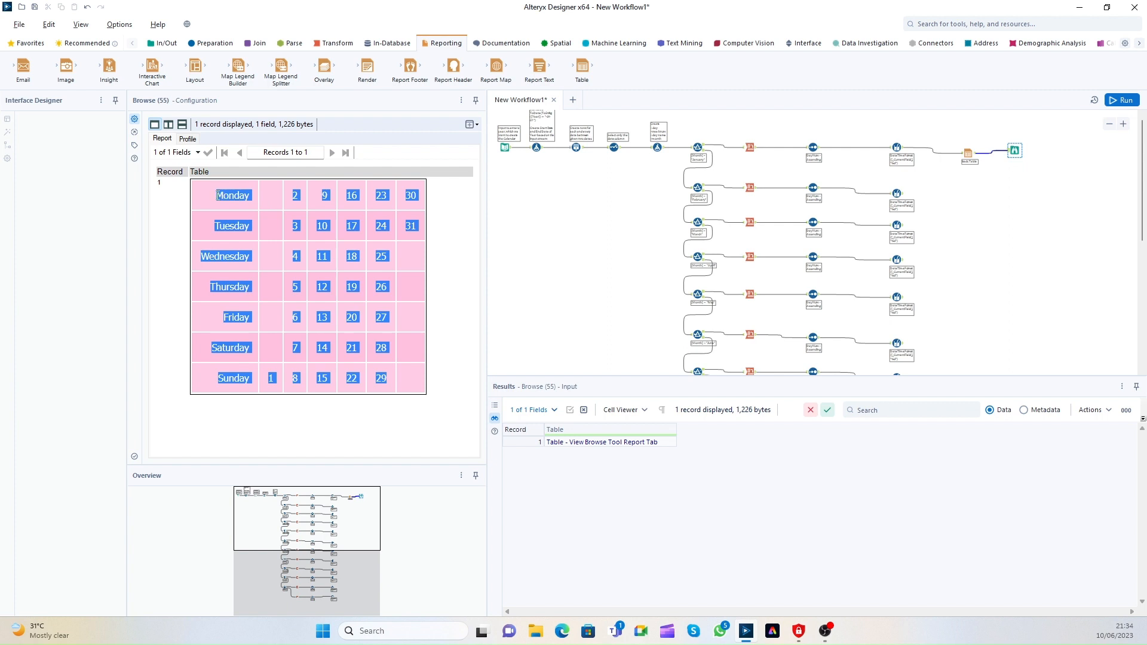
Step: Increase the cell padding in the January Table tool's default table settings to 20
click(969, 154)
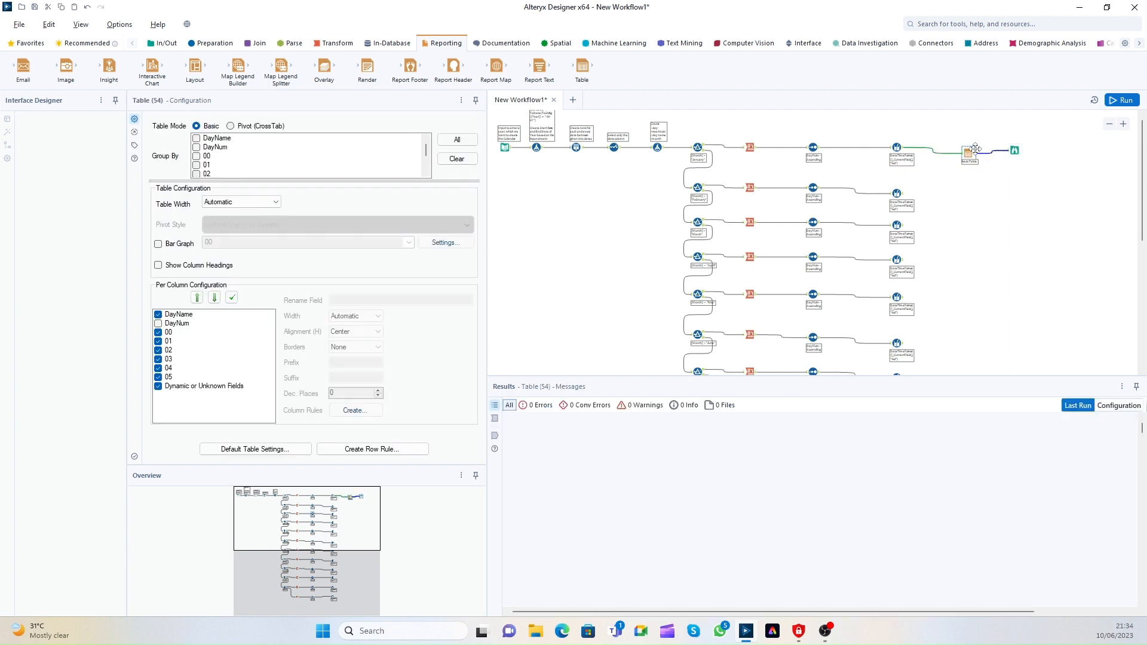
click(283, 450)
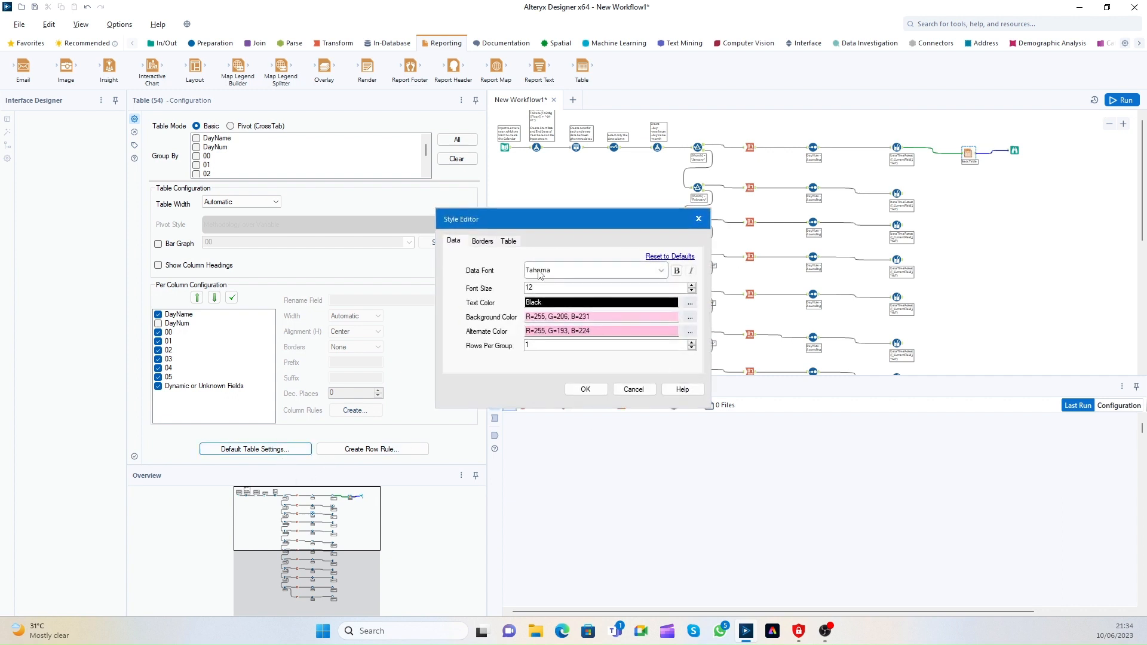
click(508, 241)
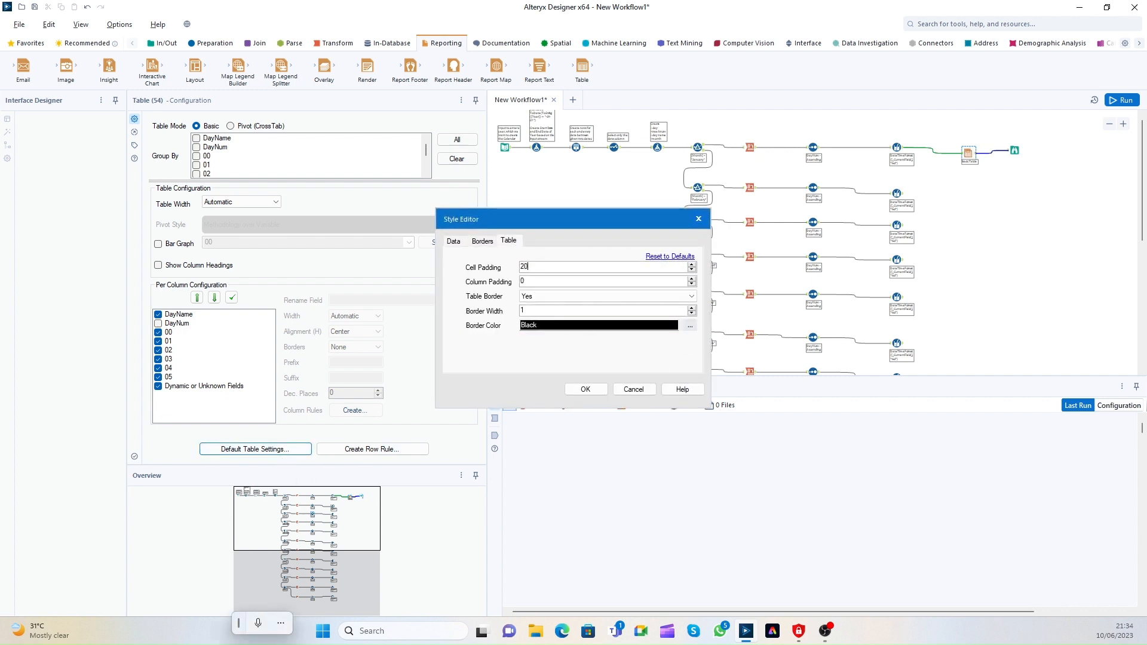
click(586, 389)
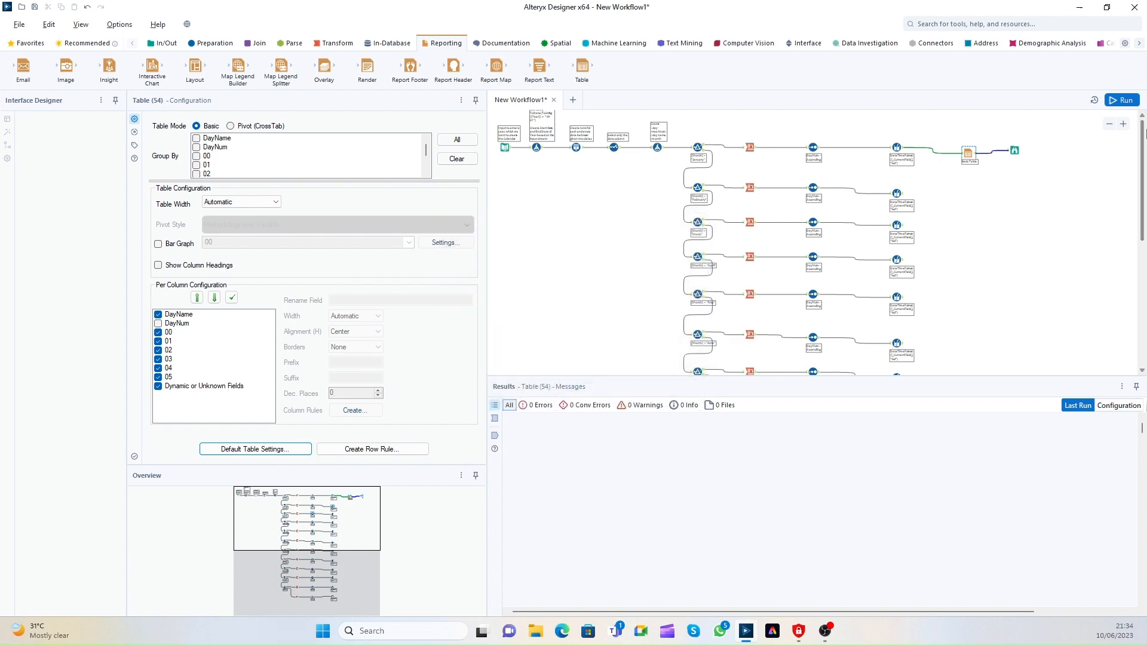
Step: Rerun the workflow and check the January table's wider cell spacing in the Browse report
click(1122, 100)
click(1015, 150)
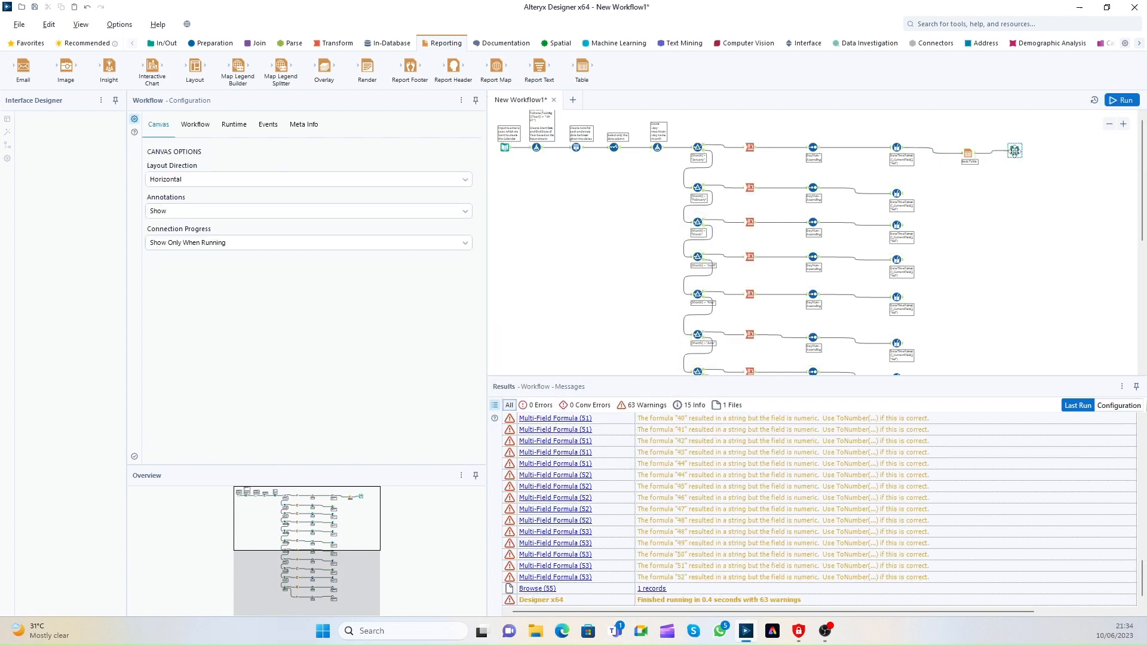
drag(217, 196, 425, 393)
click(220, 197)
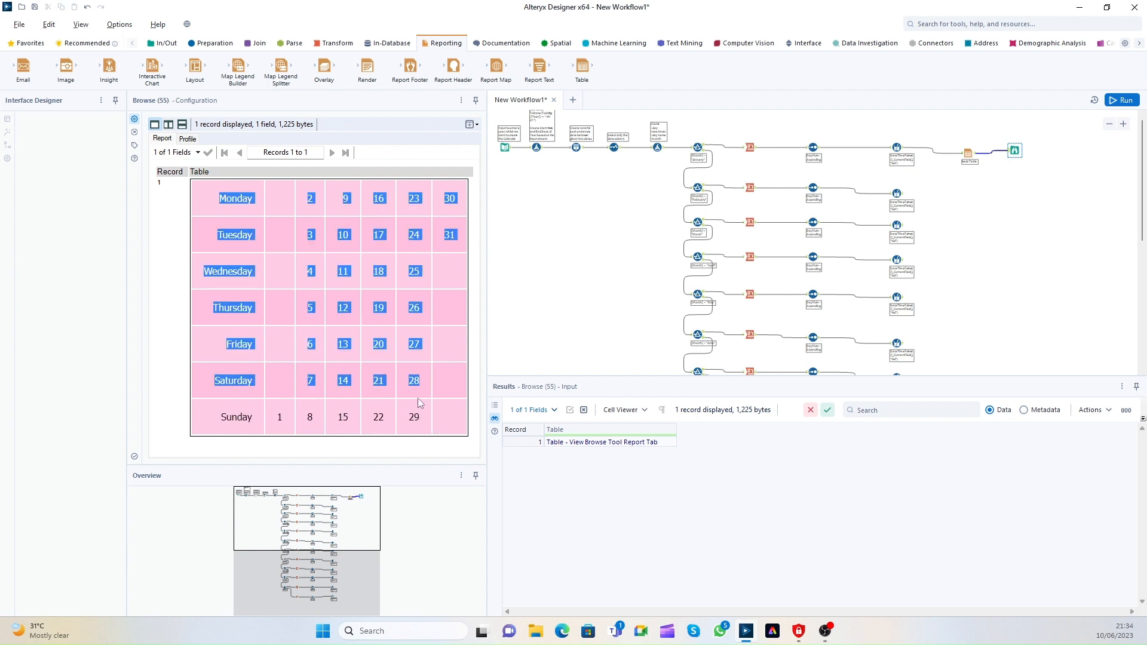
click(418, 398)
Step: Delete the Browse tool and line up the Table tool with the January Multi-Field Formula
drag(952, 135, 1042, 184)
right_click(1017, 154)
click(1015, 151)
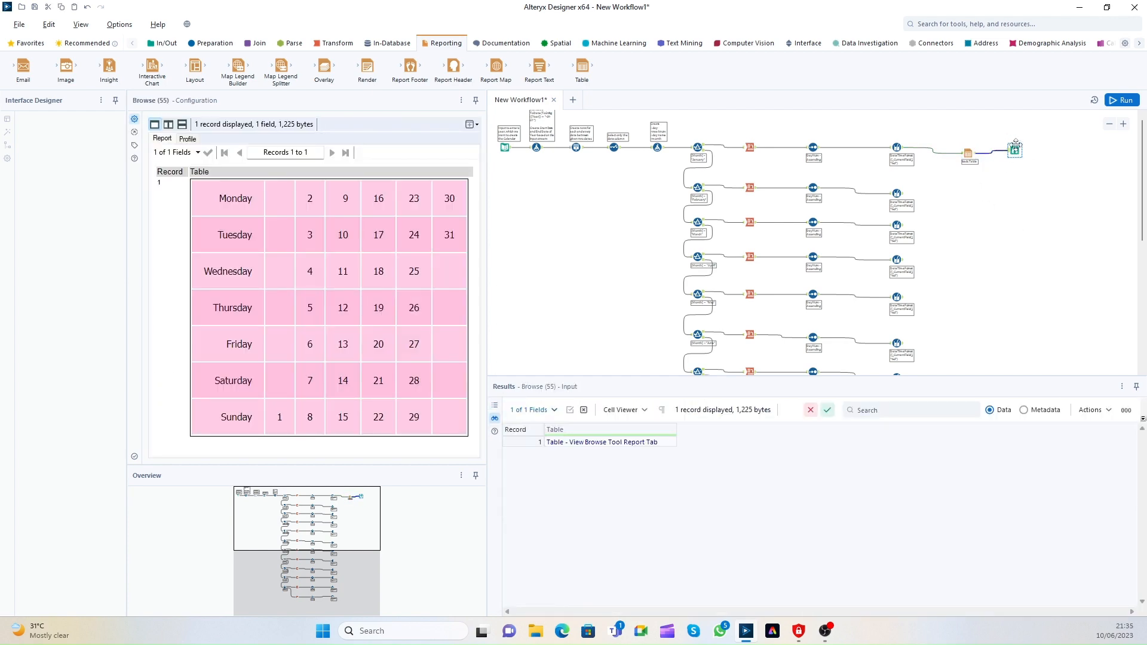
key(Delete)
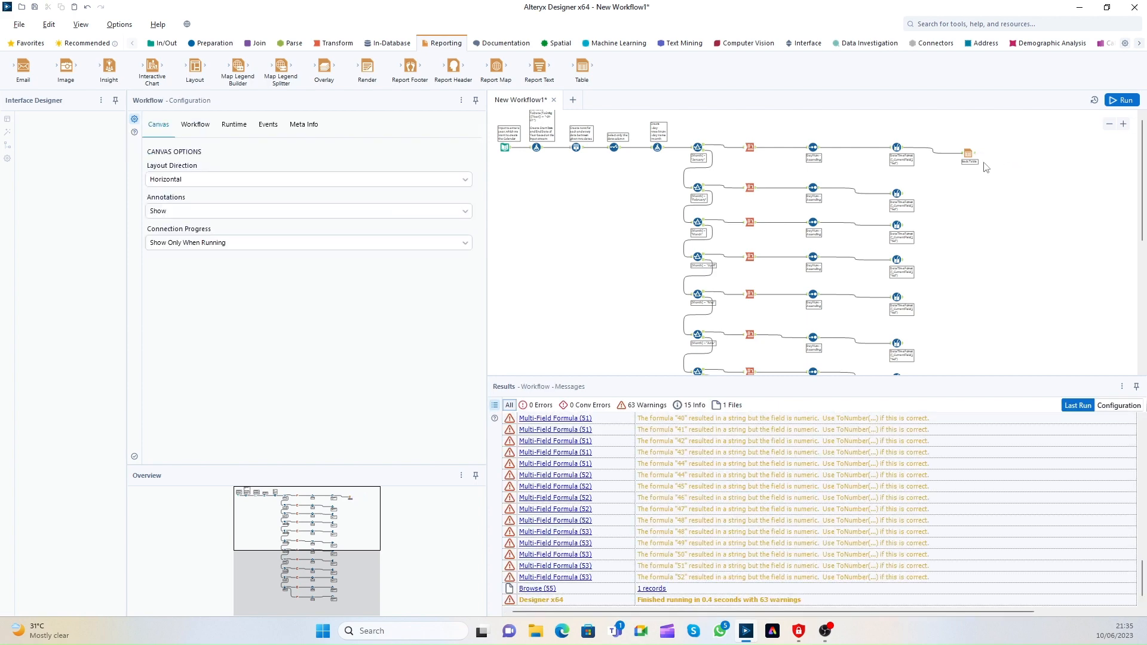
drag(968, 154, 968, 151)
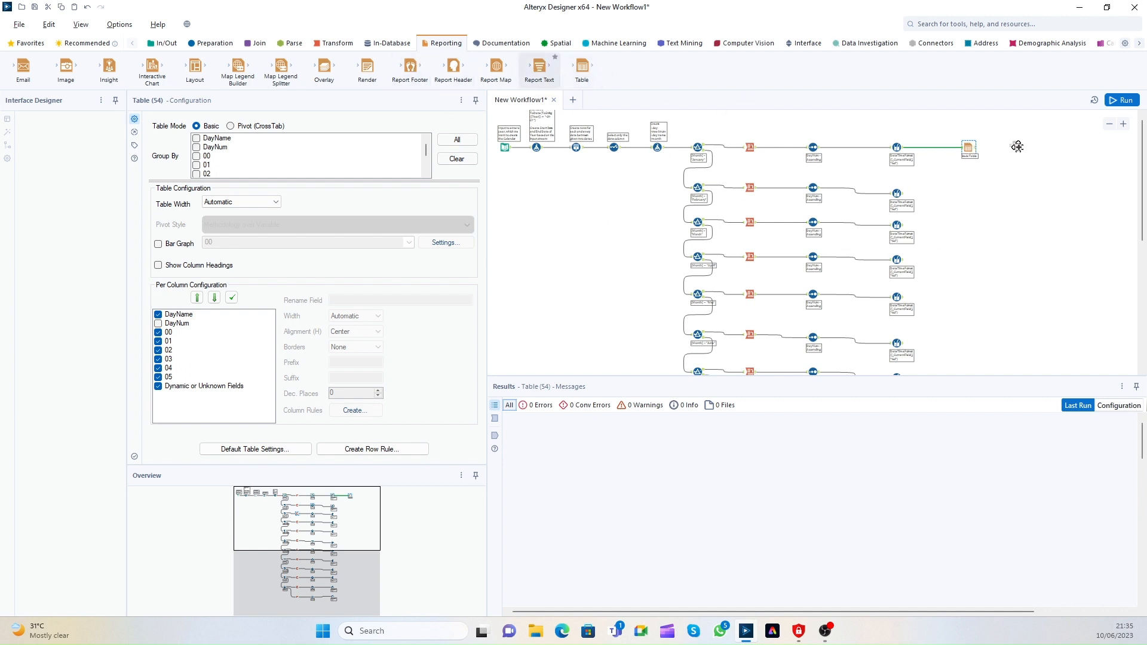
Step: Add a Report Text tool after the January Table tool and attach its text to the existing Table field, placed above the object
drag(1011, 148, 1032, 154)
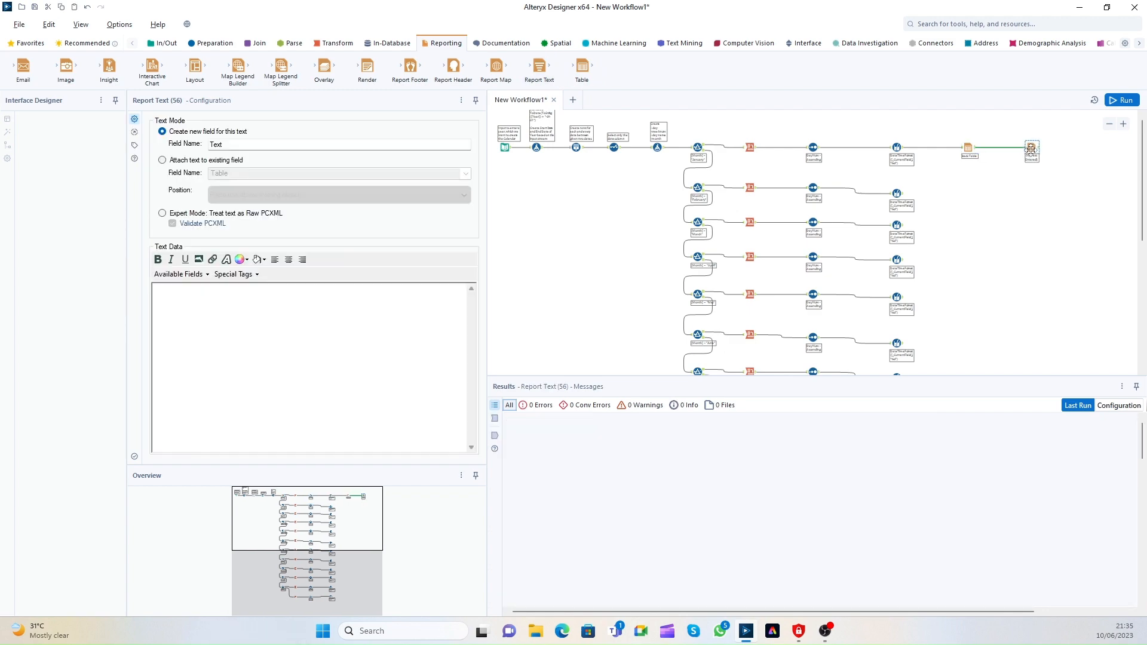
click(171, 160)
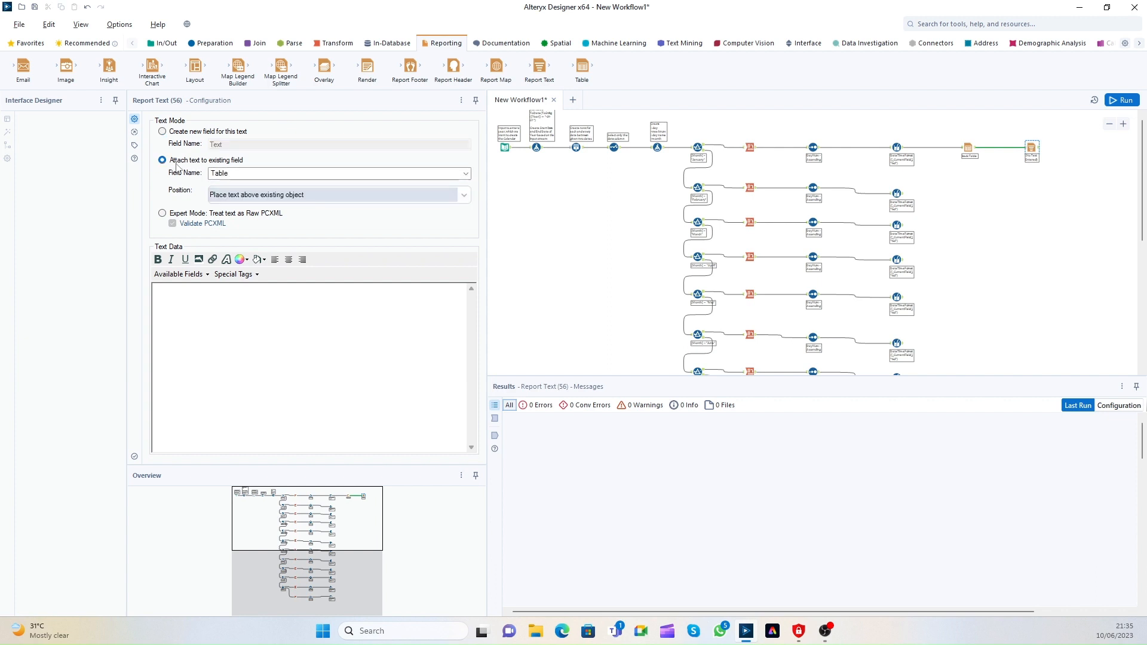
click(284, 195)
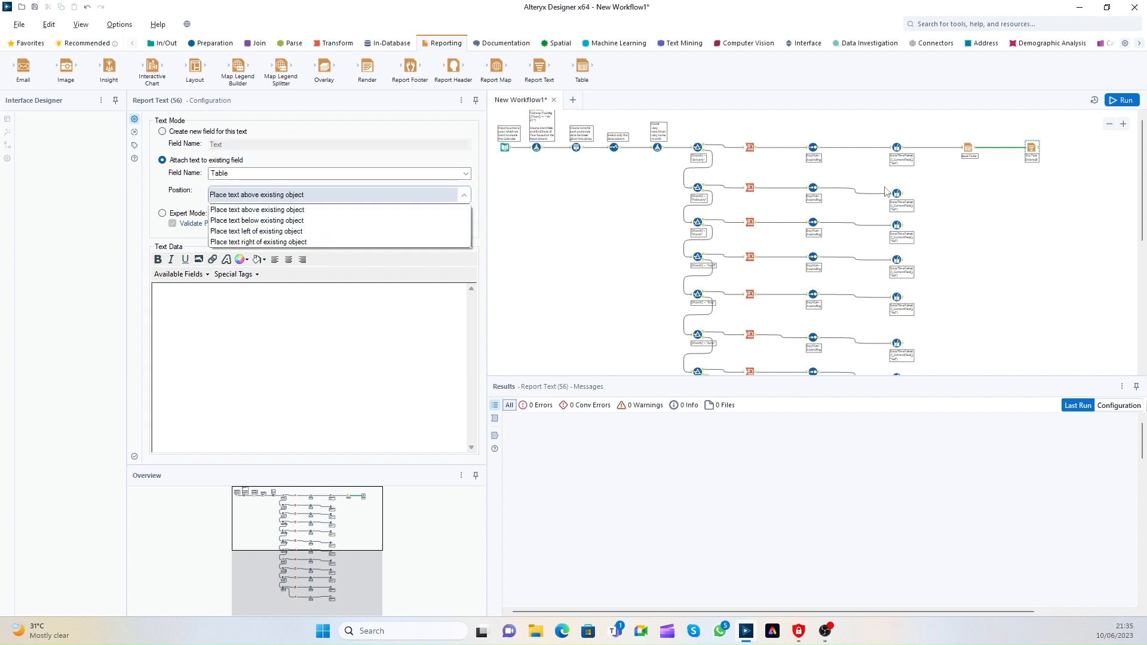
Step: Inspect the January Table tool's output record to see which field holds the table
click(974, 145)
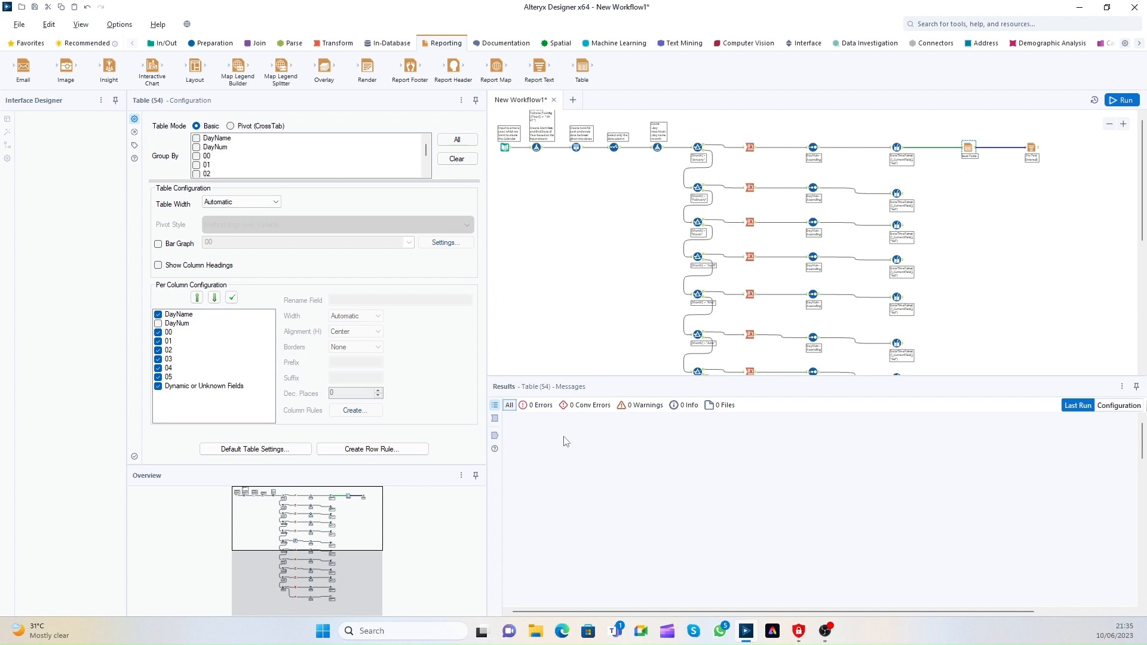
scroll(980, 177, up, 2)
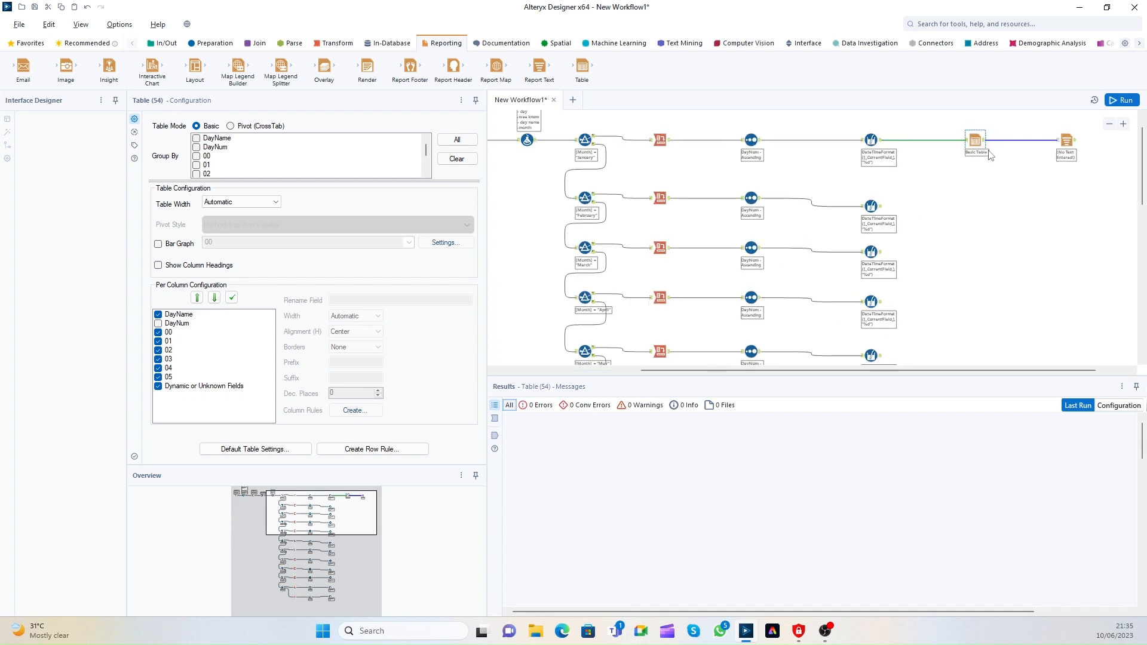
click(984, 139)
click(584, 442)
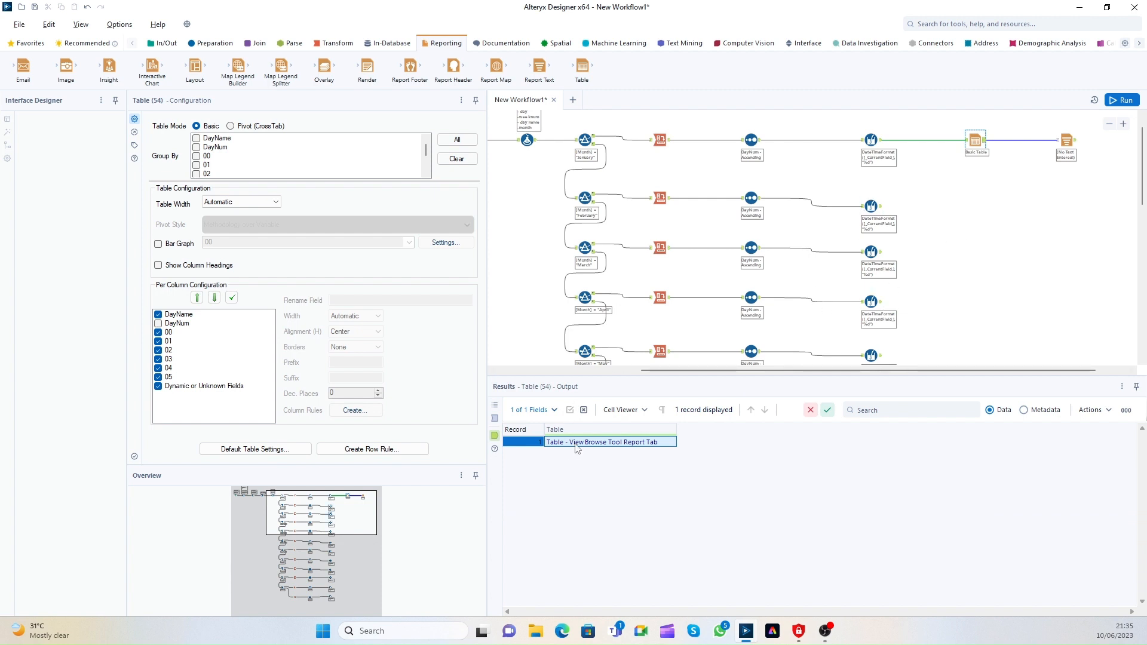
Step: Choose Table as the existing field for the January Report Text tool, with the text placed above the existing object
click(1067, 140)
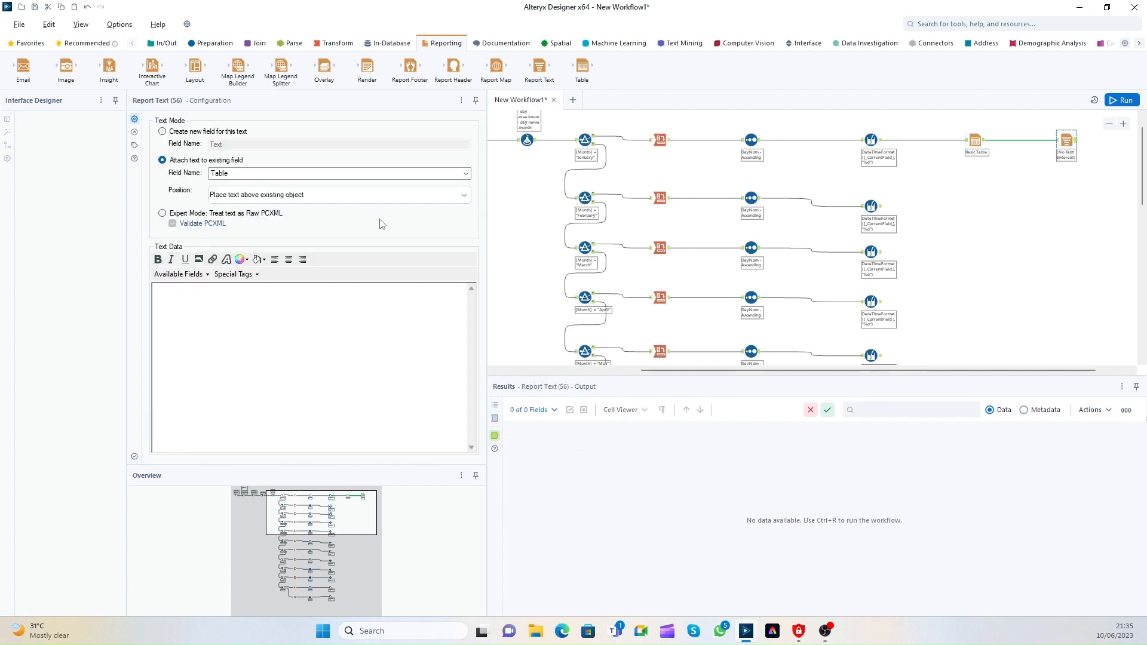
click(241, 174)
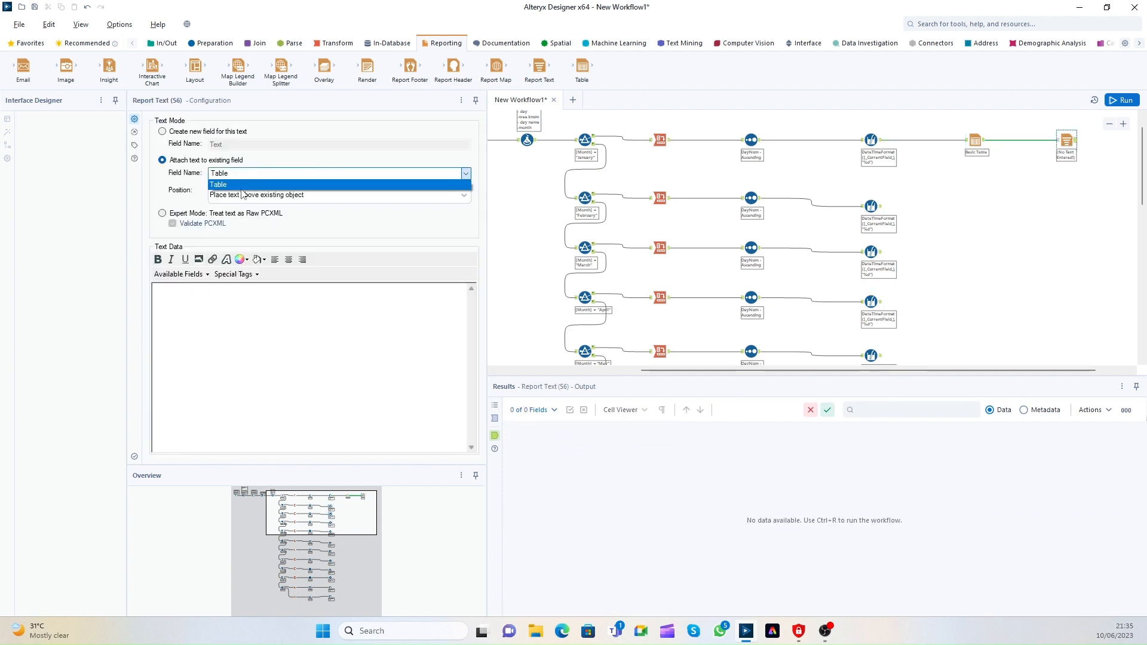
click(242, 188)
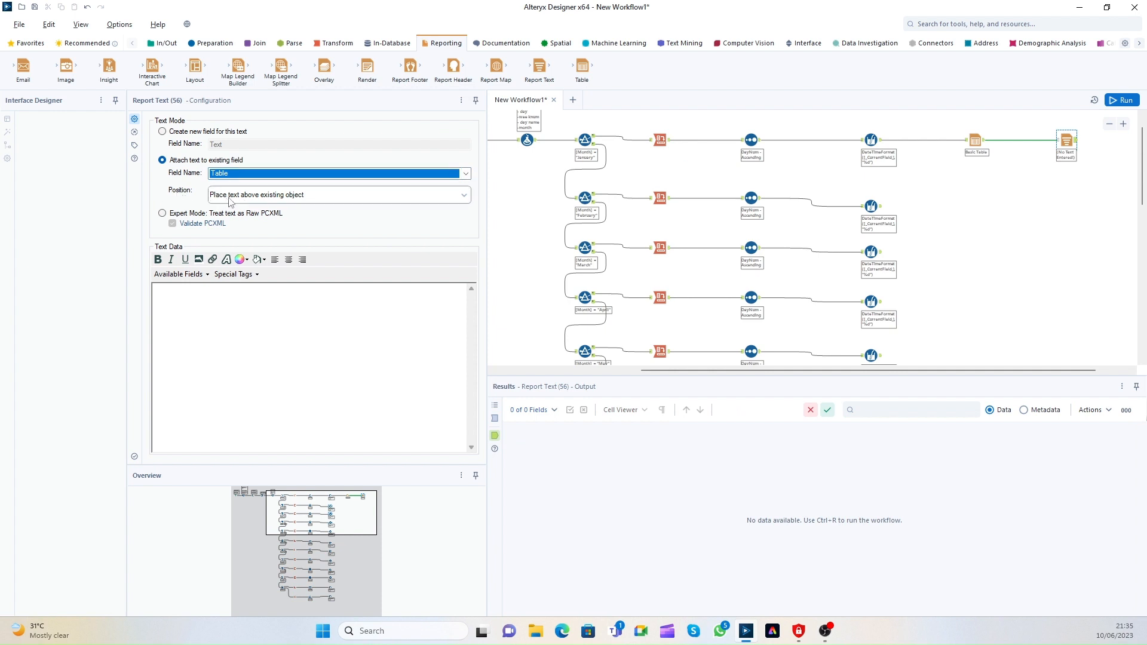
click(291, 200)
click(291, 211)
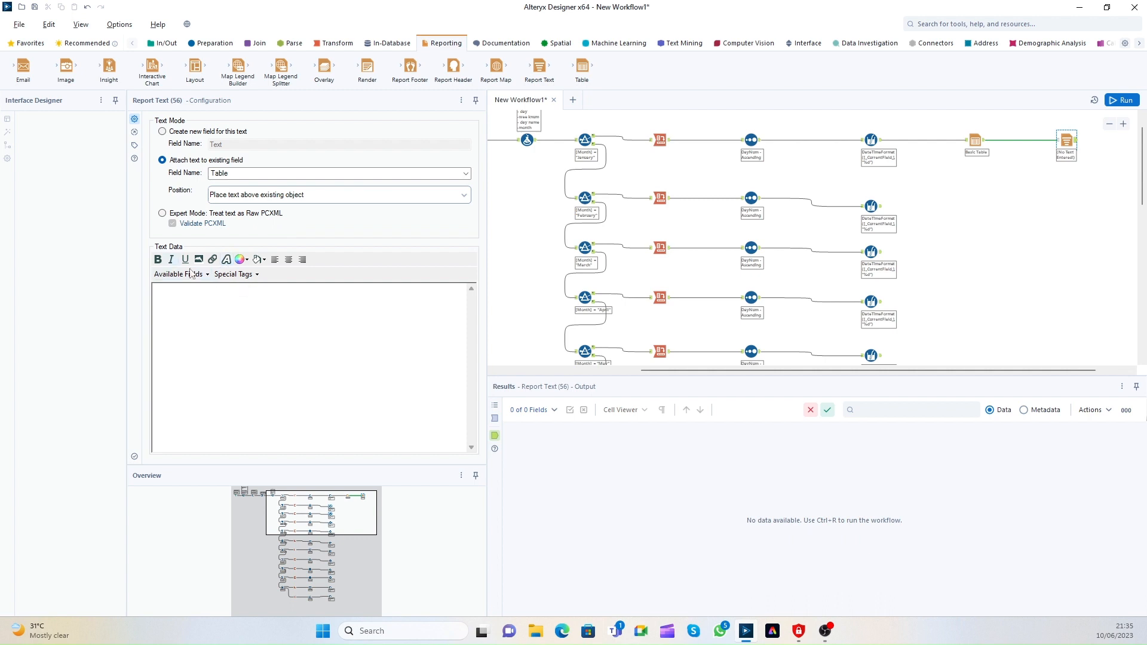
Step: Enter the heading January as centred, bold text in the Report Text tool
click(264, 291)
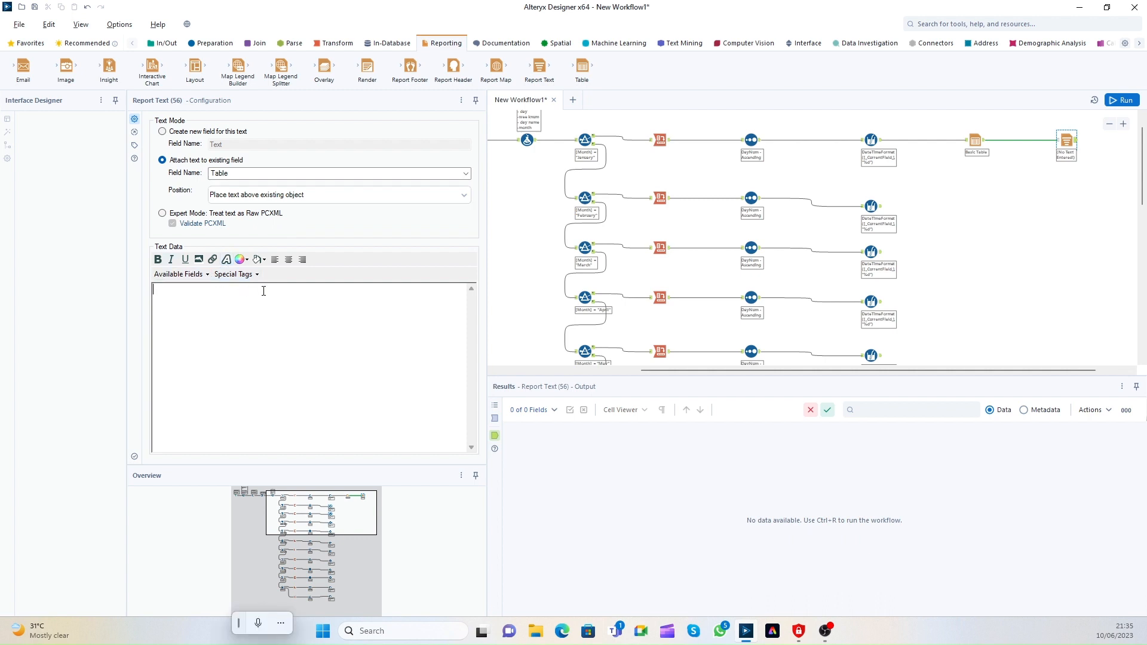
click(289, 260)
text(January)
drag(339, 317, 70, 279)
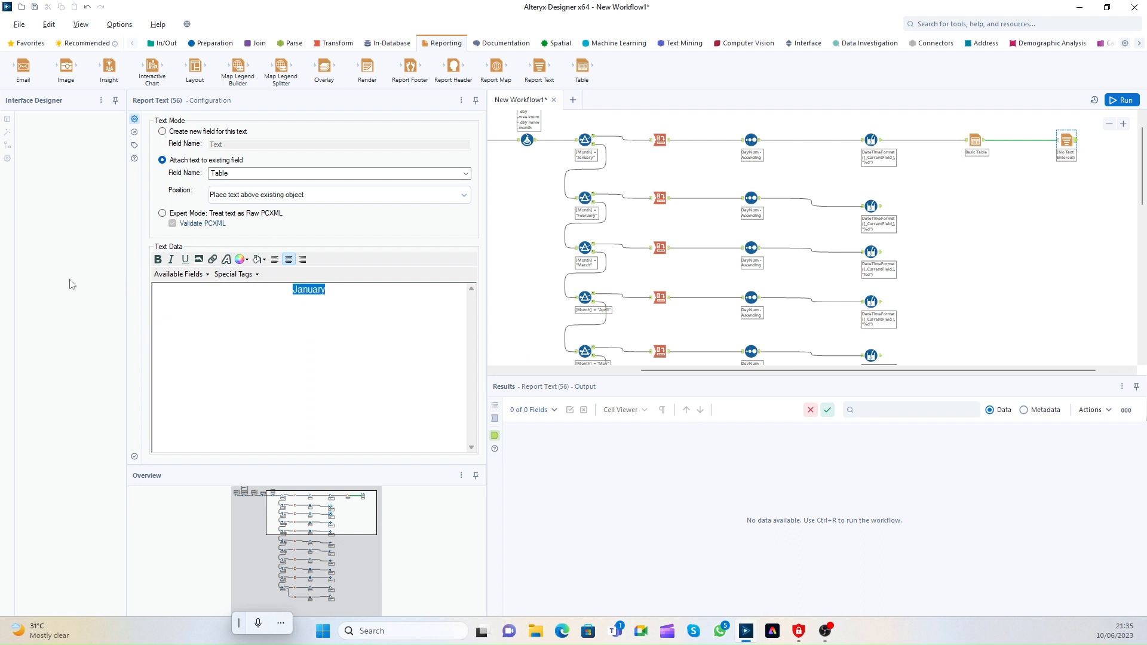
click(158, 259)
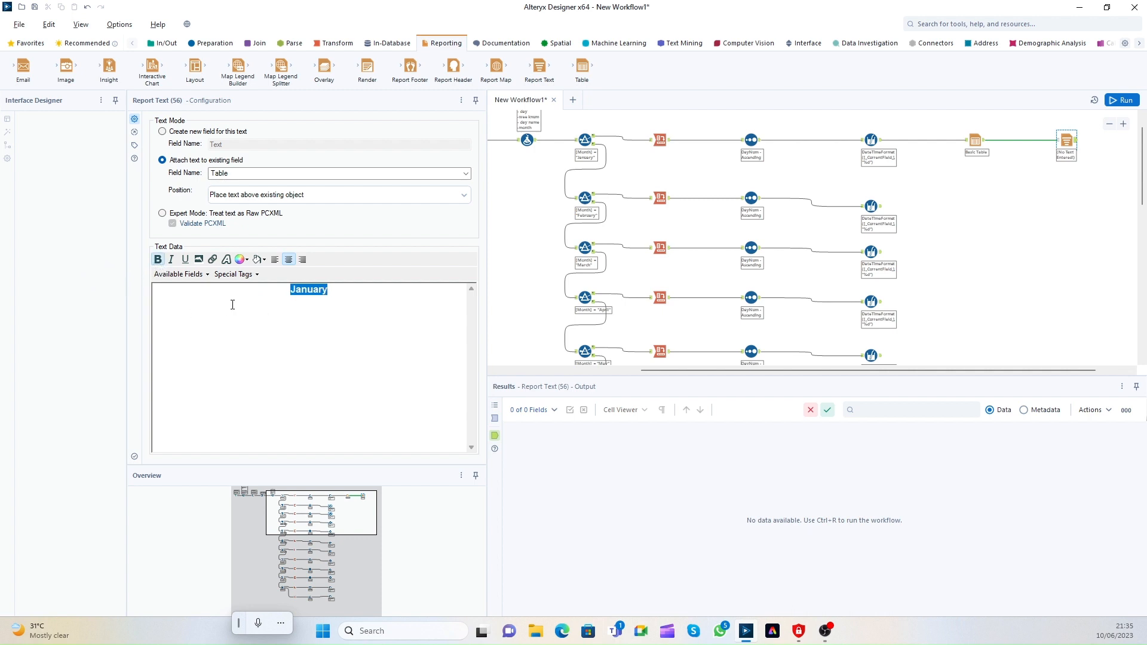
Step: Change the January heading's font to Tahoma, keeping the bold style and size 12
click(226, 260)
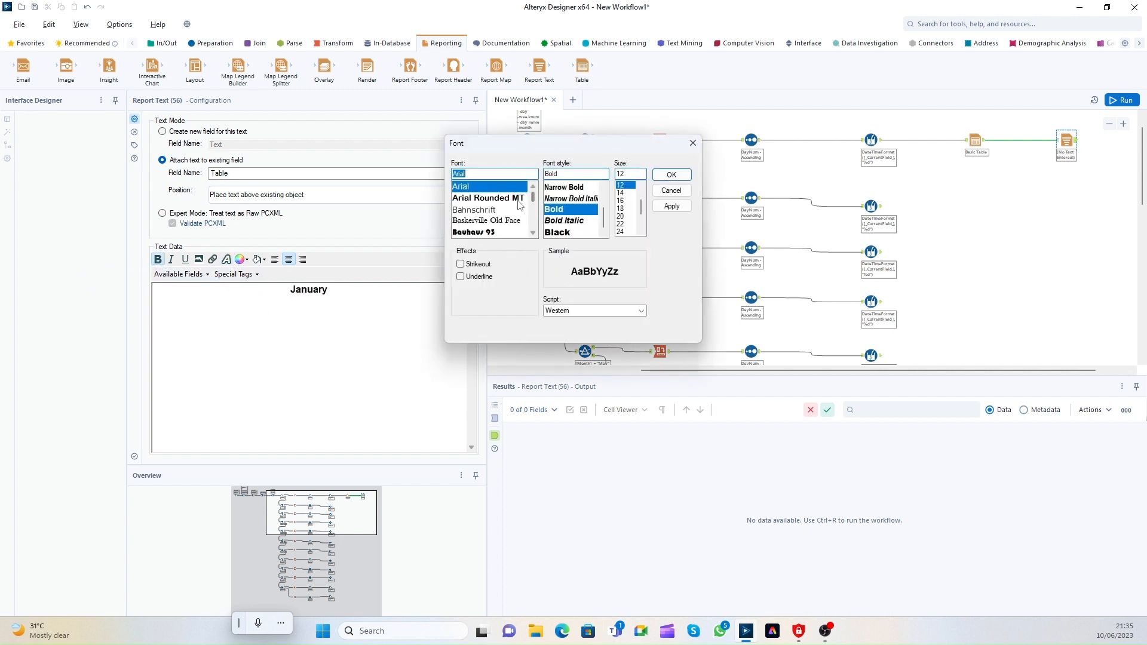
text(Tahim)
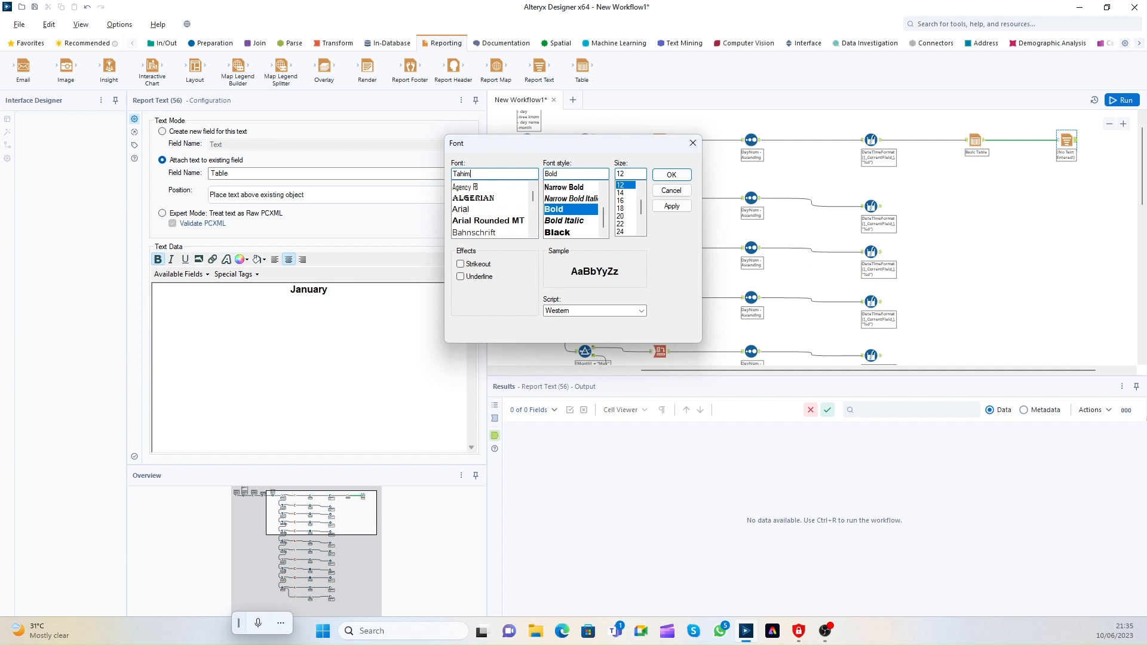
key(BackSpace)
key(BackSpace)
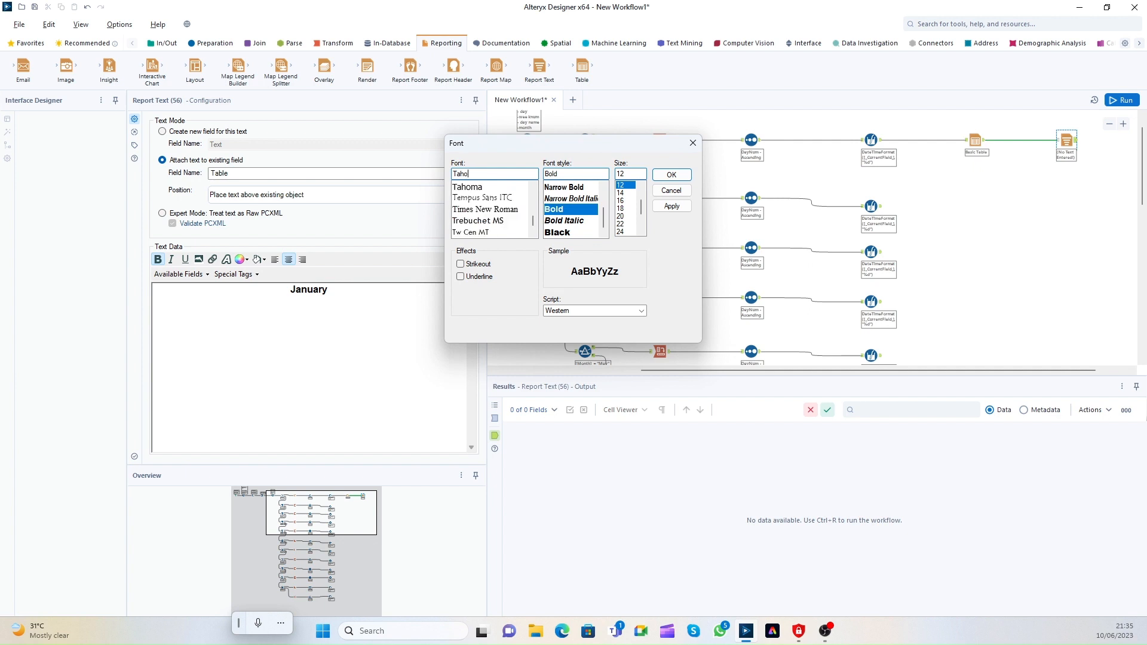
text(oma)
click(491, 188)
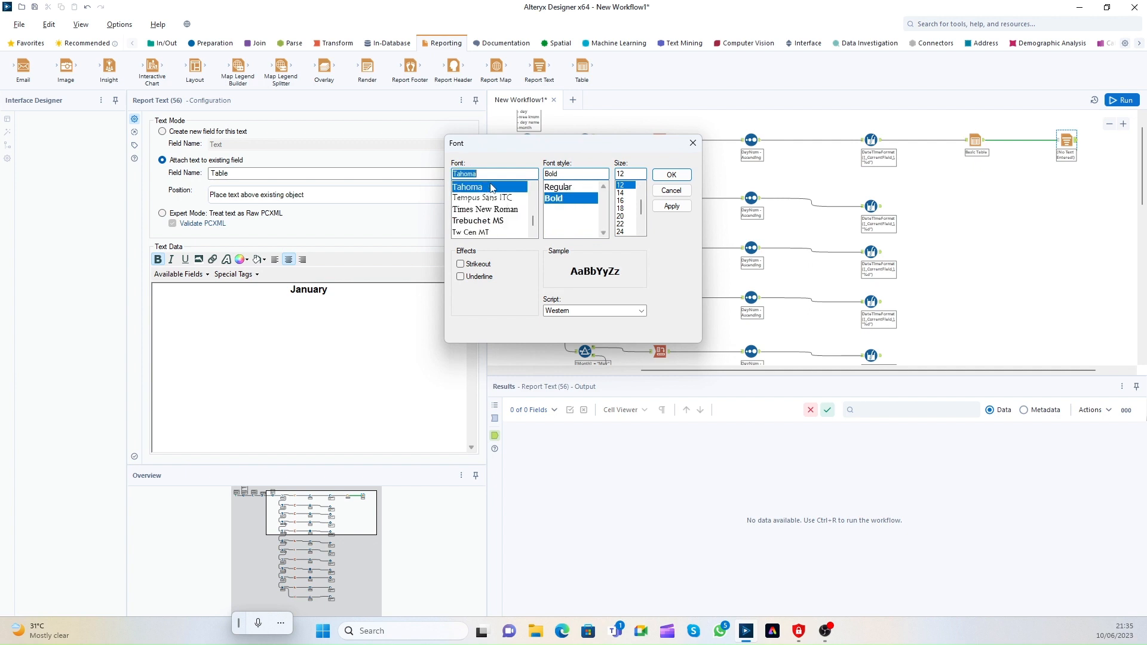
click(667, 175)
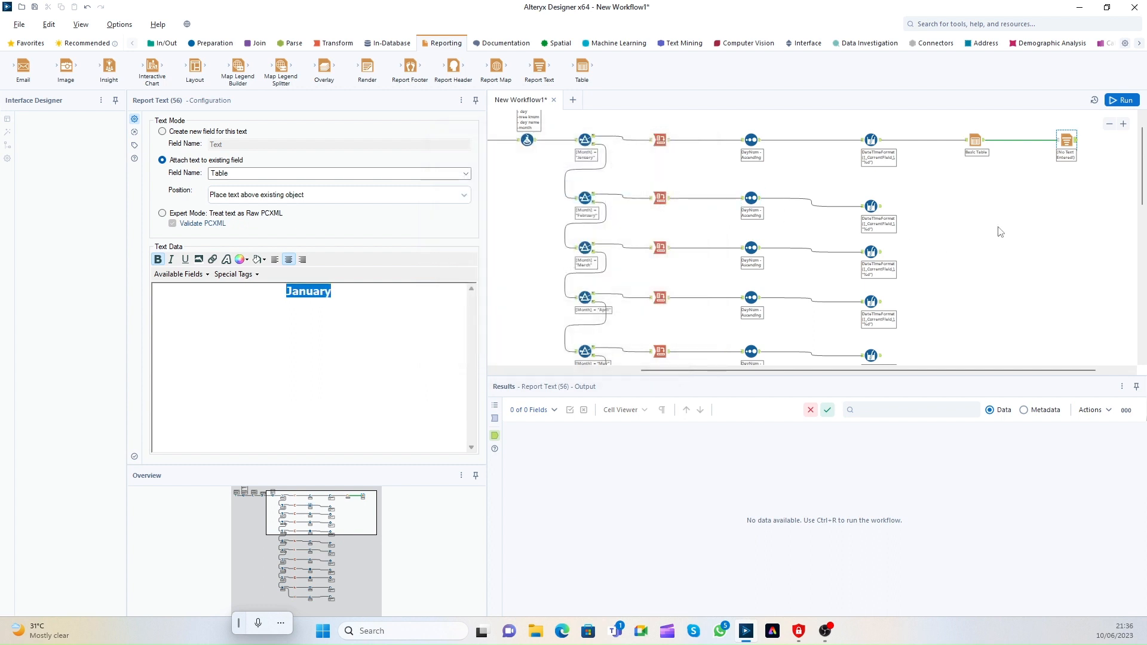
Step: Insert blank line space above the January heading in the report text
click(363, 291)
double_click(288, 297)
click(287, 291)
key(Return)
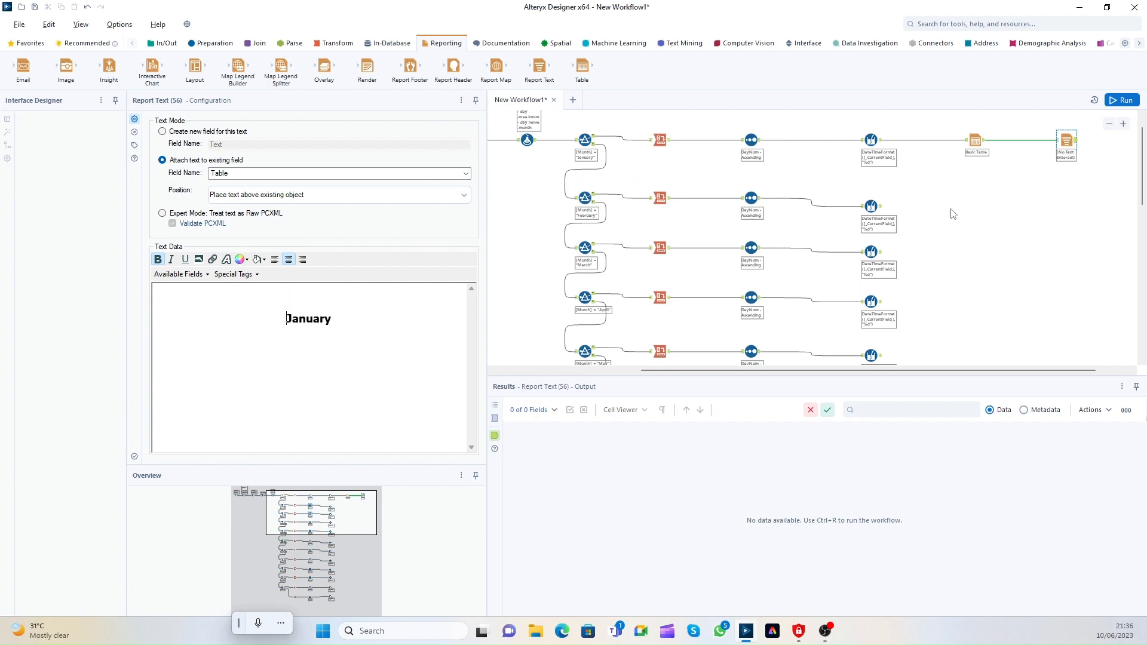
Step: Run the workflow and check the January Report Text tool's output
key(ctrl+r)
click(1121, 100)
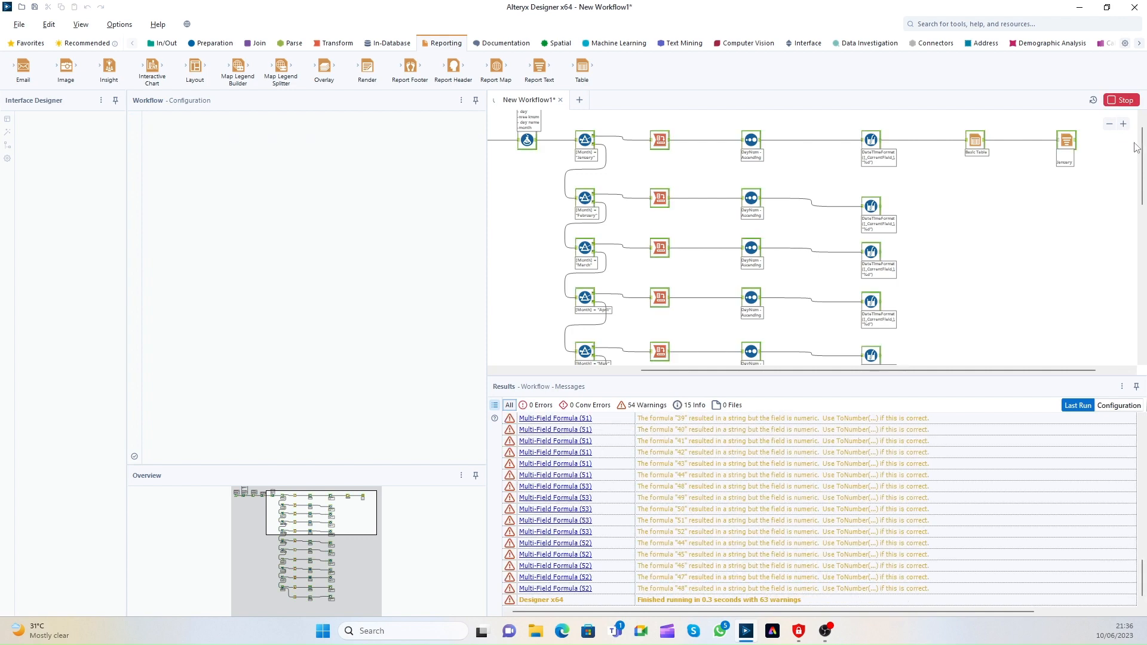
click(1079, 144)
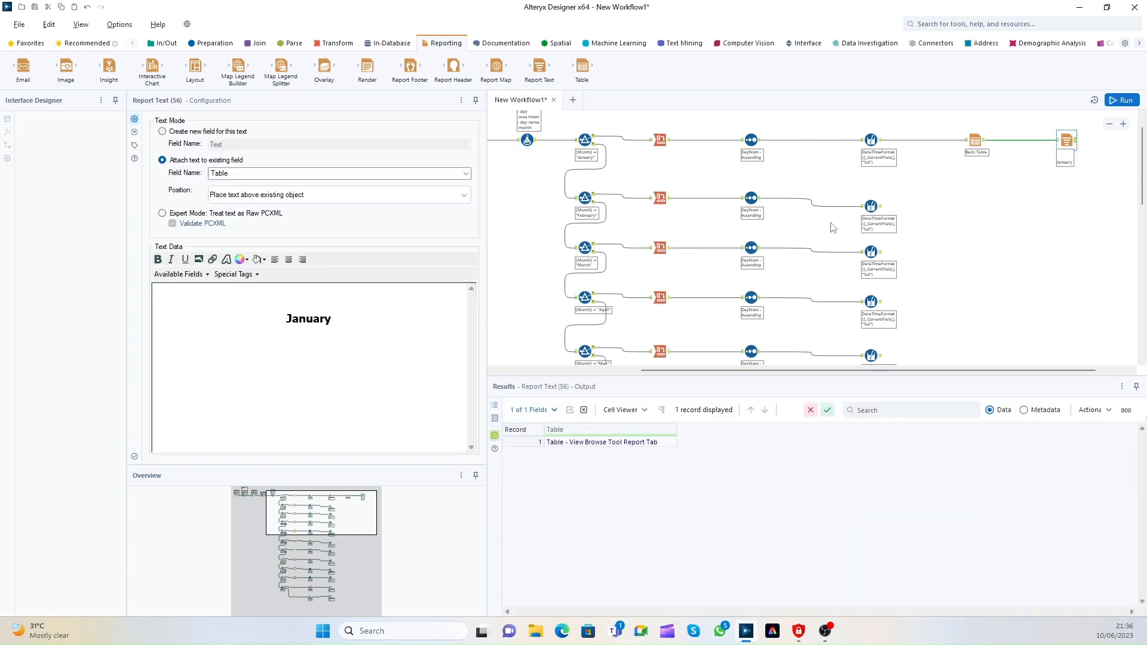
Step: Add a Browse tool after the January Report Text tool, rerun the workflow and review the heading and table in its report
right_click(1076, 145)
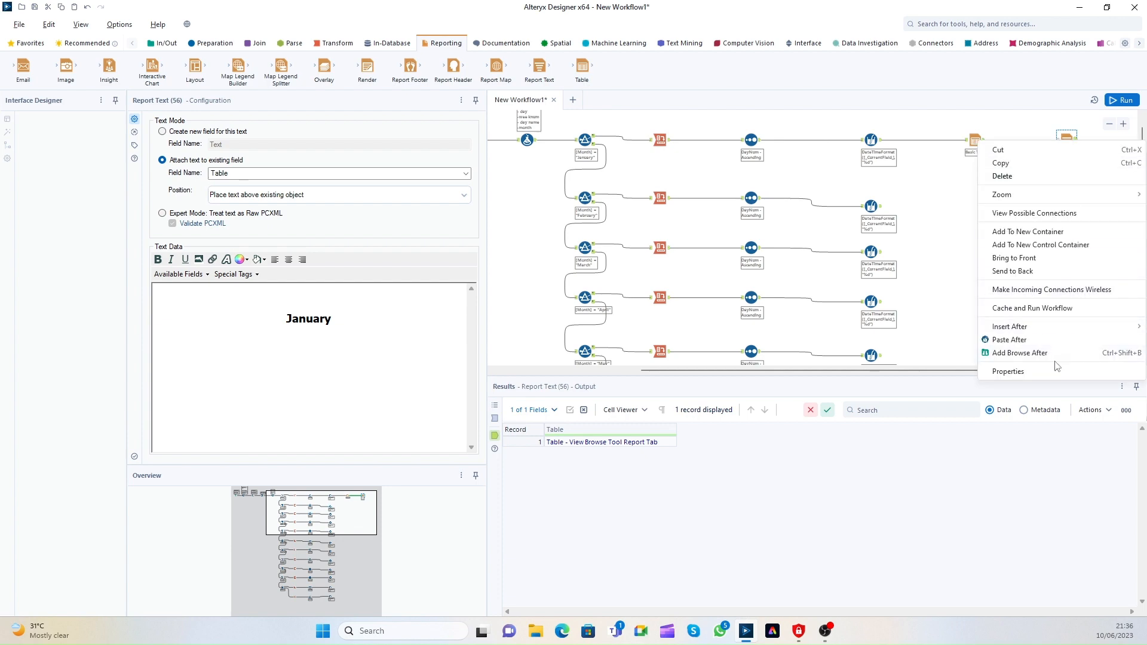
click(1042, 351)
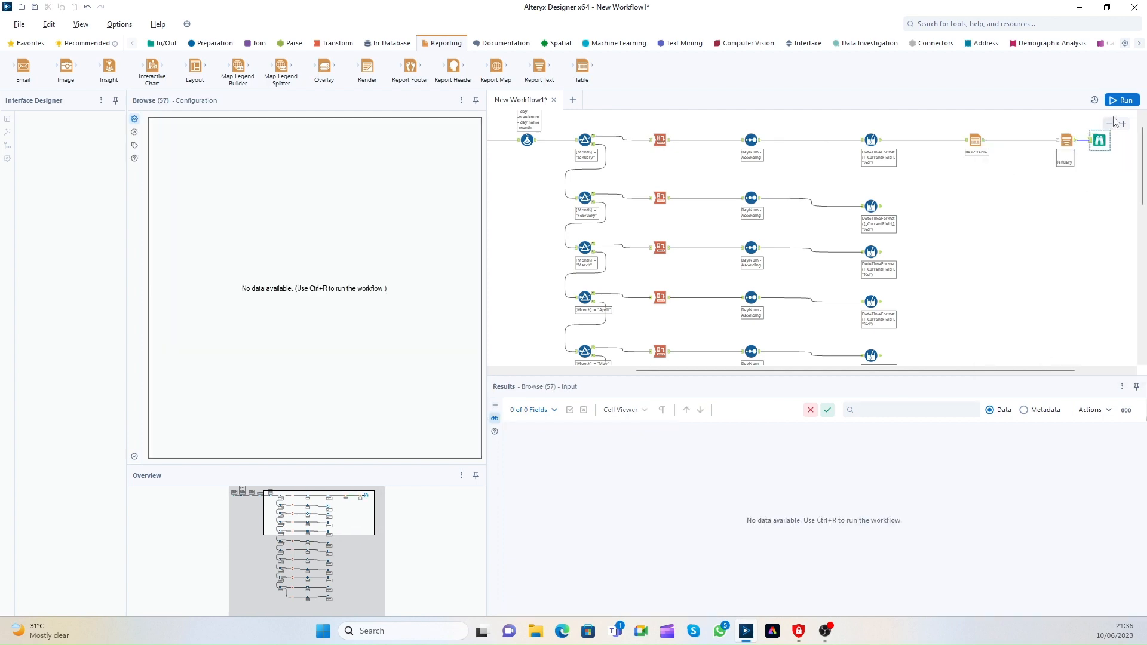
click(1122, 100)
click(1102, 139)
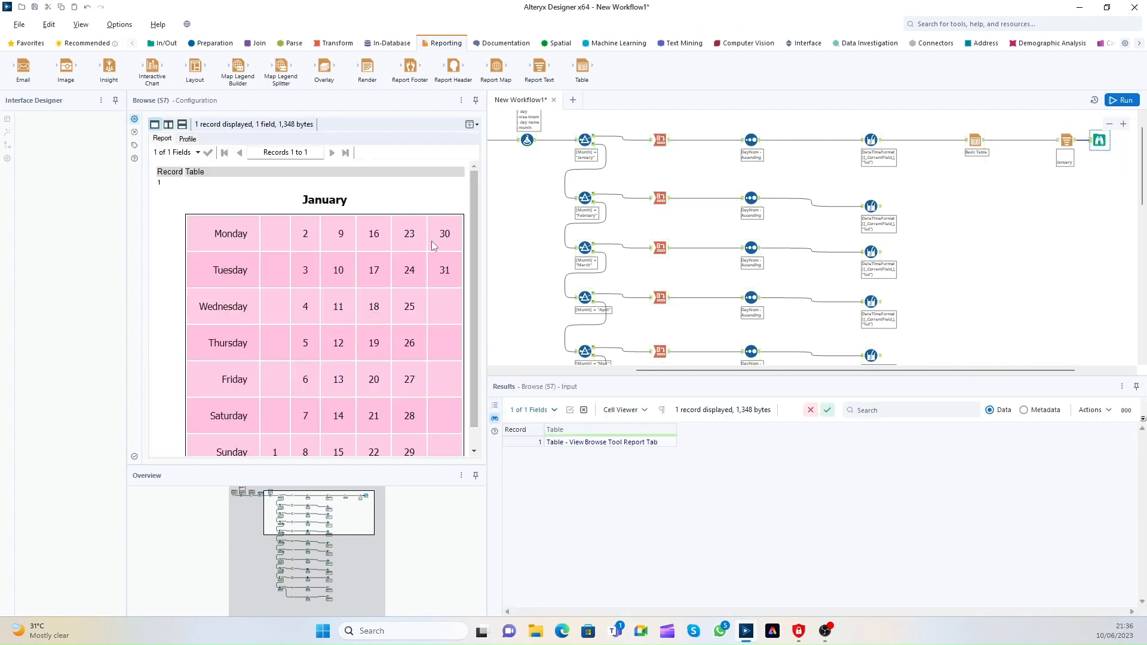
drag(276, 199, 395, 399)
click(292, 336)
drag(272, 205, 420, 331)
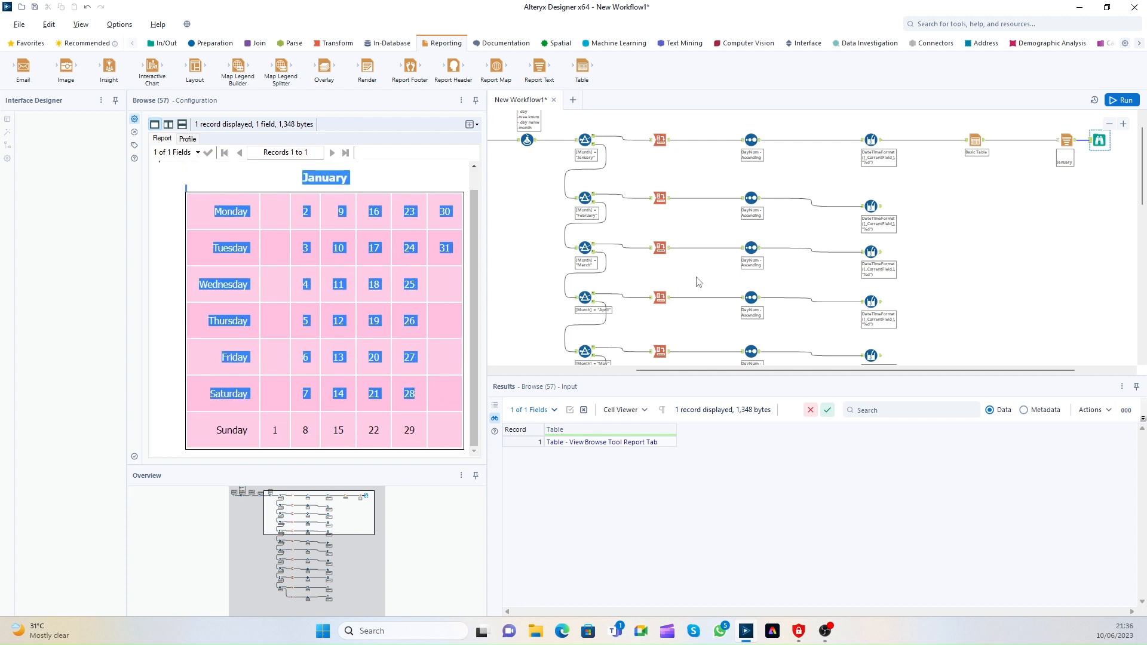
Step: Move the January Report Text tool midway between the Table and Browse tools, and copy all three tools
click(1067, 140)
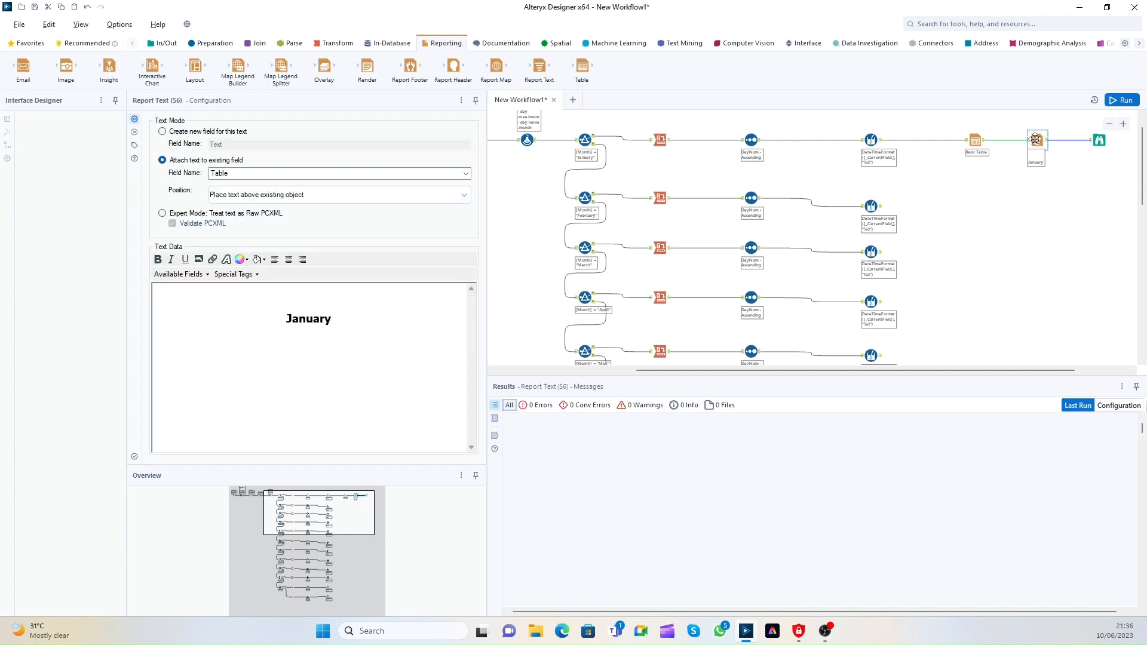
drag(1067, 139, 1033, 140)
drag(949, 130, 1118, 160)
key(ctrl+c)
Step: Paste the copied Table, Report Text and Browse tools on the February and March branches and connect each to its Multi-Field Formula
right_click(916, 198)
click(942, 212)
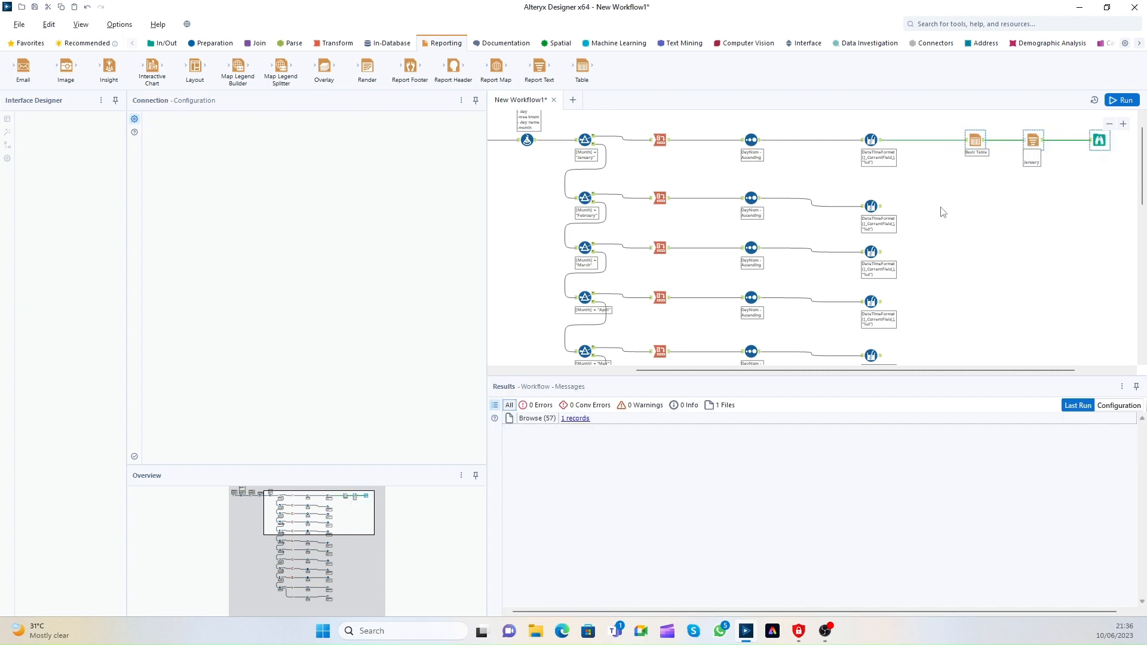
drag(881, 206, 918, 206)
right_click(925, 255)
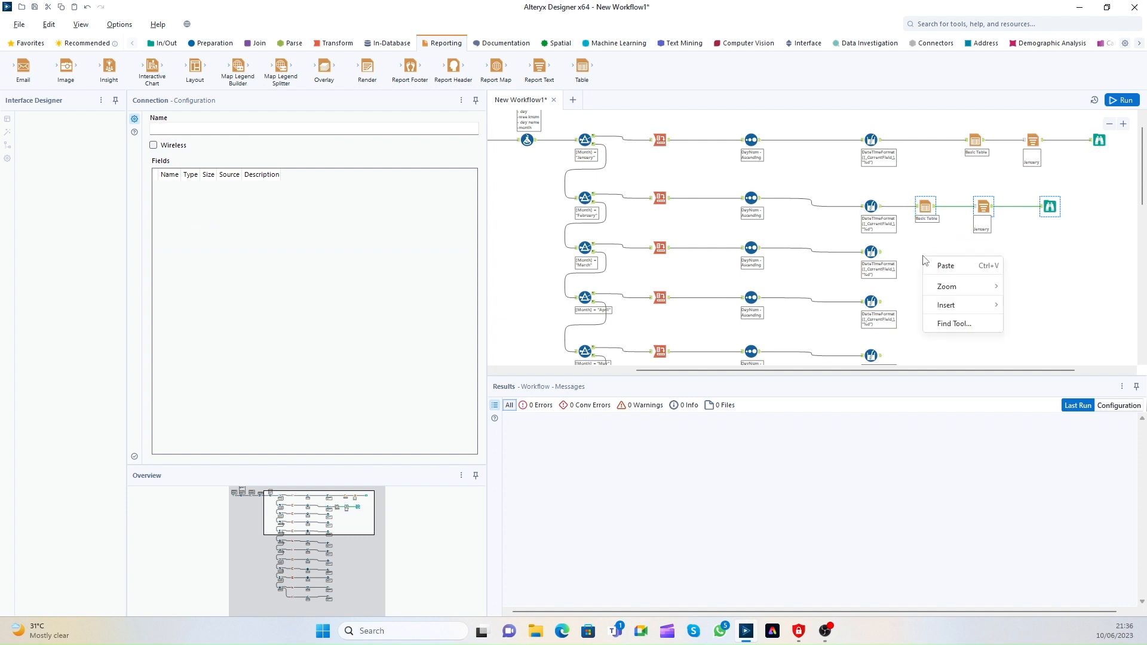
click(944, 264)
drag(881, 252, 933, 254)
Step: Paste the copied reporting tools on the April and May branches and connect each set to that month's Multi-Field Formula
right_click(929, 300)
click(944, 300)
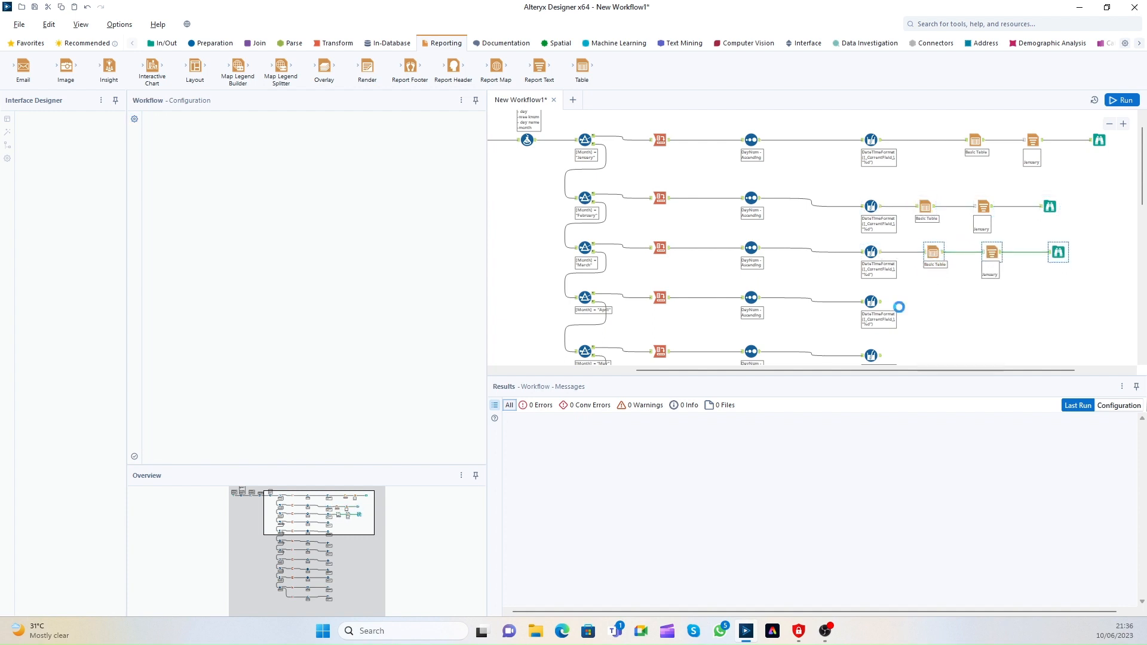
drag(881, 302, 926, 303)
scroll(950, 317, down, 2)
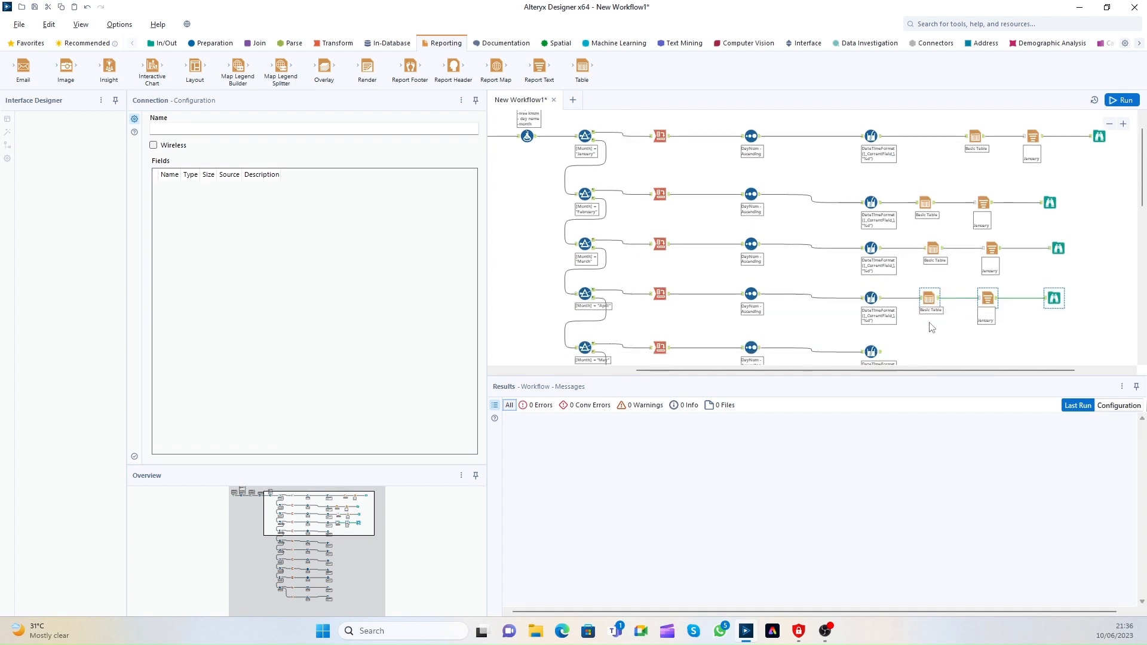
right_click(915, 320)
click(908, 343)
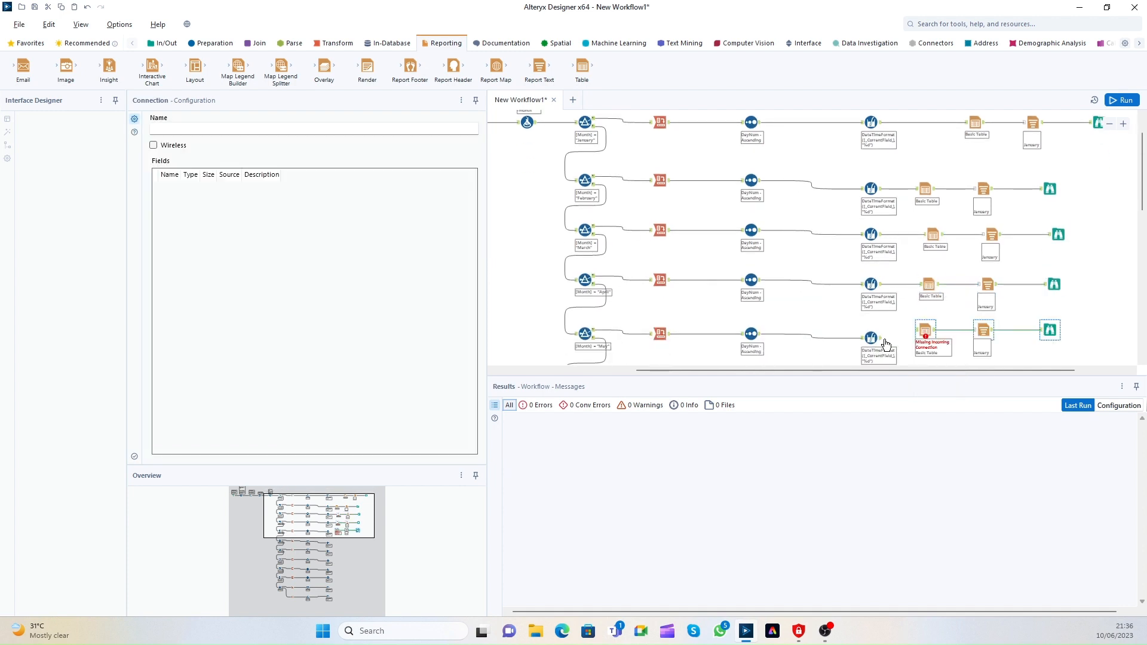
drag(881, 339, 926, 339)
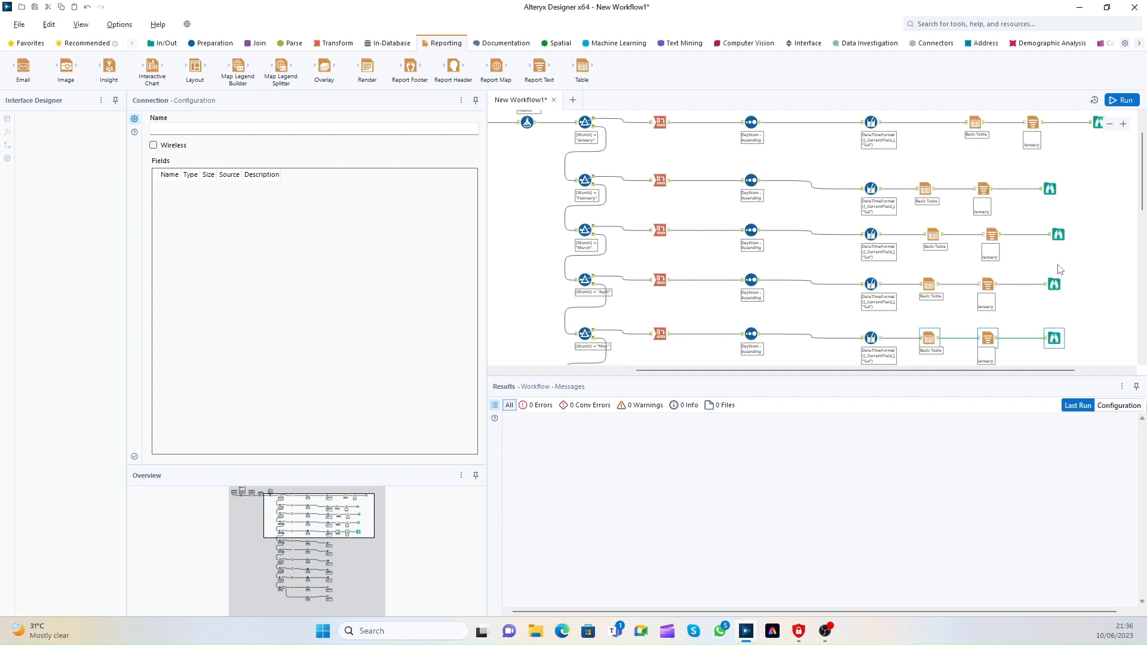
Step: Paste the copied reporting tools on the June and July branches and connect each set to that month's Multi-Field Formula
drag(1141, 189, 1138, 256)
right_click(932, 185)
click(934, 198)
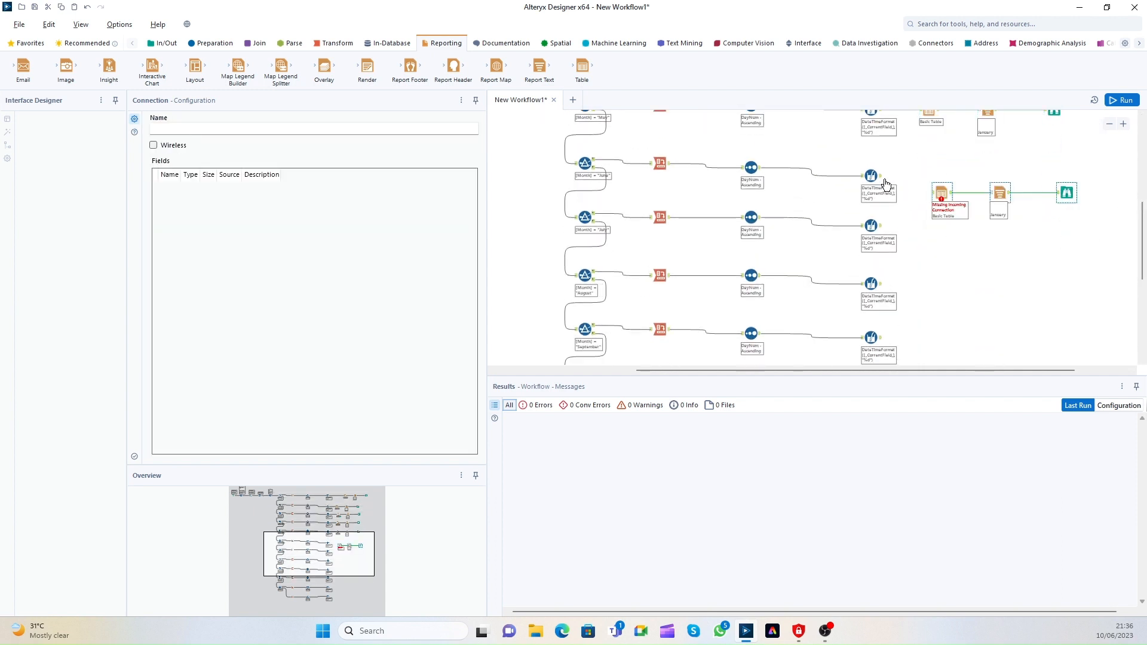
drag(882, 176, 933, 192)
right_click(928, 231)
click(932, 235)
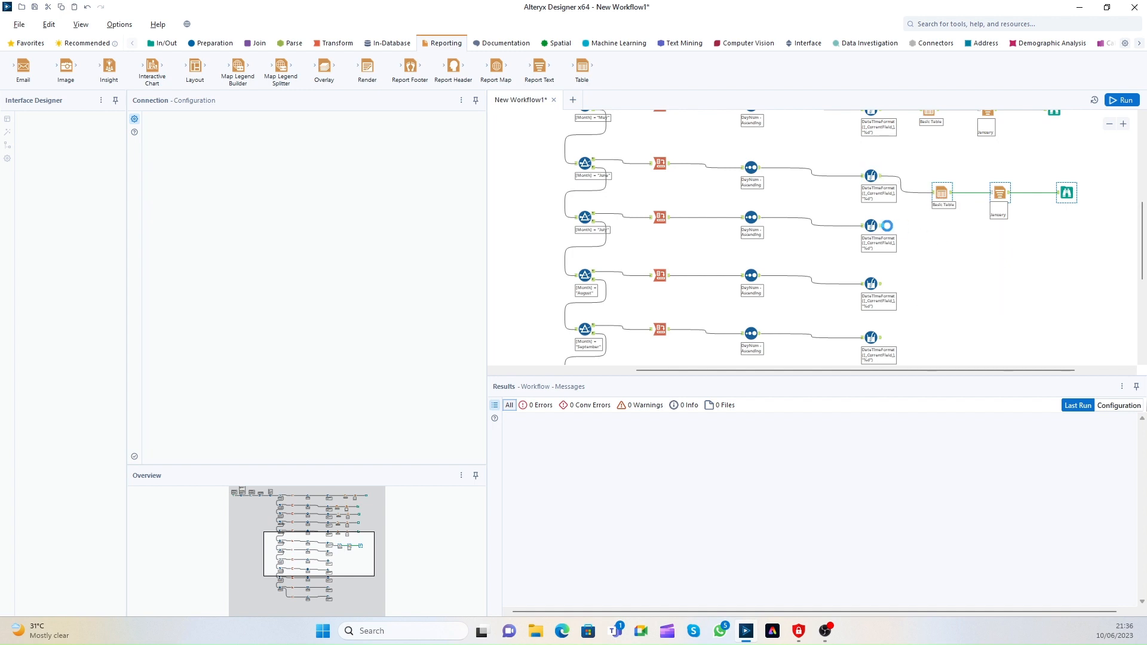
drag(880, 226, 926, 235)
Step: Paste the copied reporting tools on the August and September branches and connect each set to that month's Multi-Field Formula
right_click(930, 285)
click(934, 289)
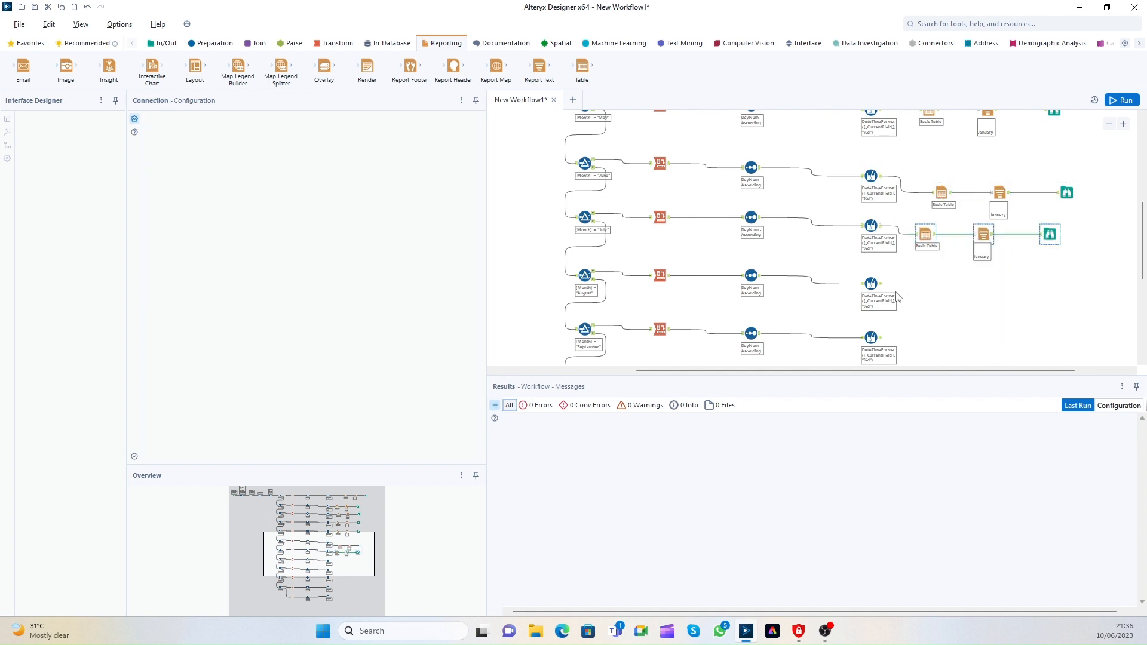
drag(880, 285, 926, 292)
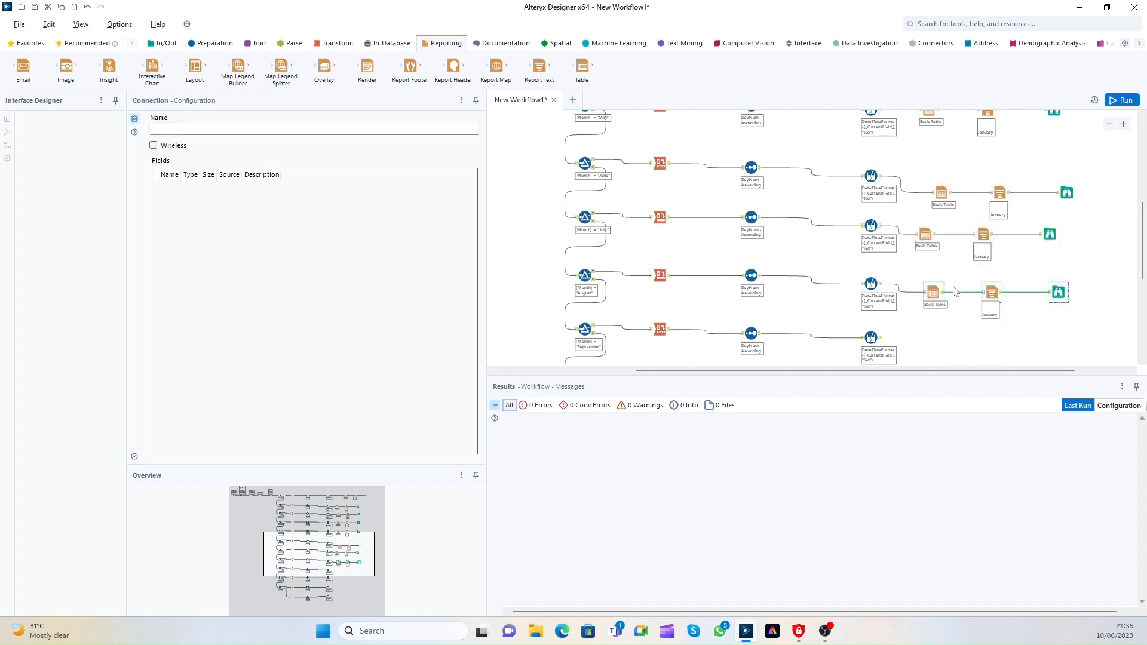
right_click(930, 334)
click(940, 338)
drag(881, 337, 926, 338)
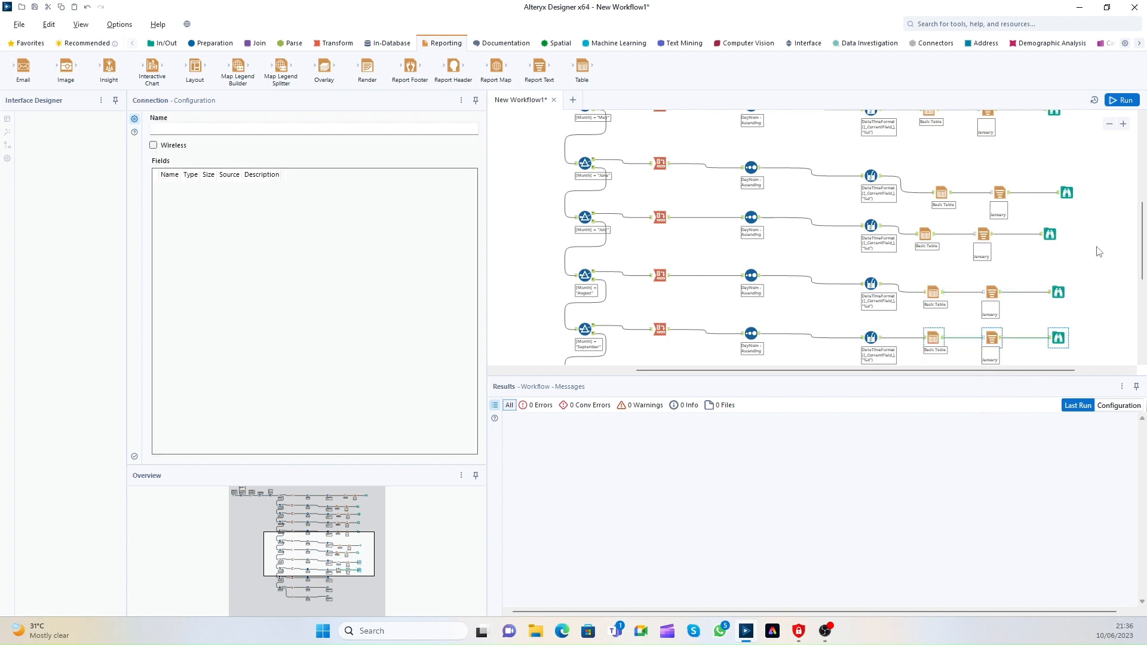
click(1143, 293)
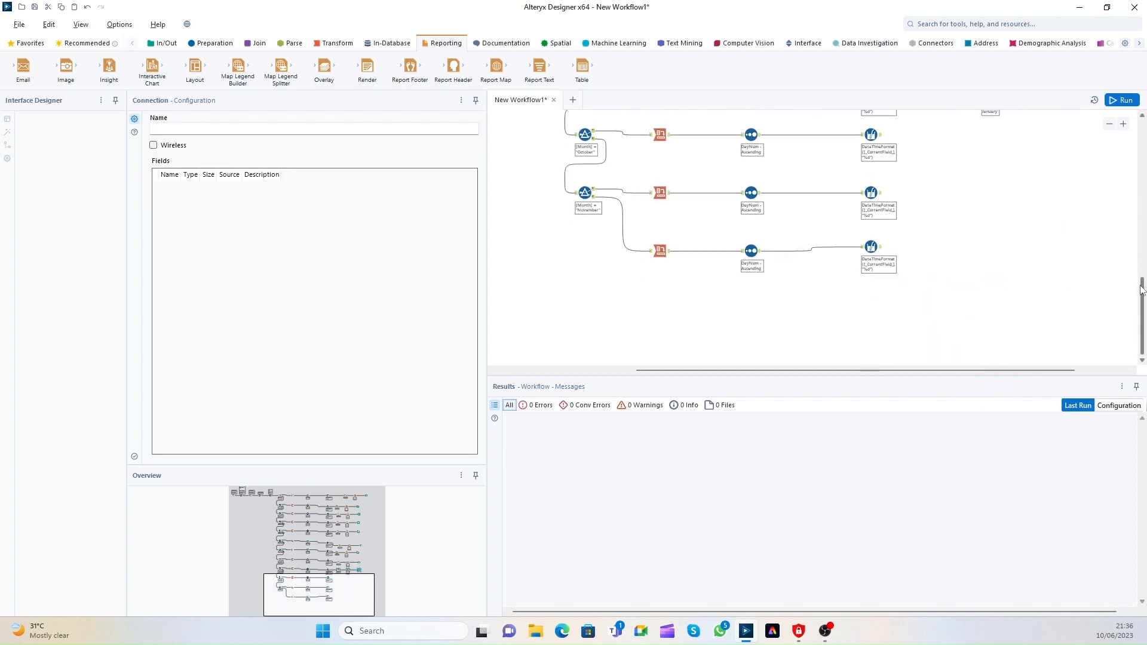
Step: Paste the copied reporting tools on the October and November branches and connect each set to that month's Multi-Field Formula
scroll(1143, 290, up, 2)
right_click(932, 256)
click(943, 261)
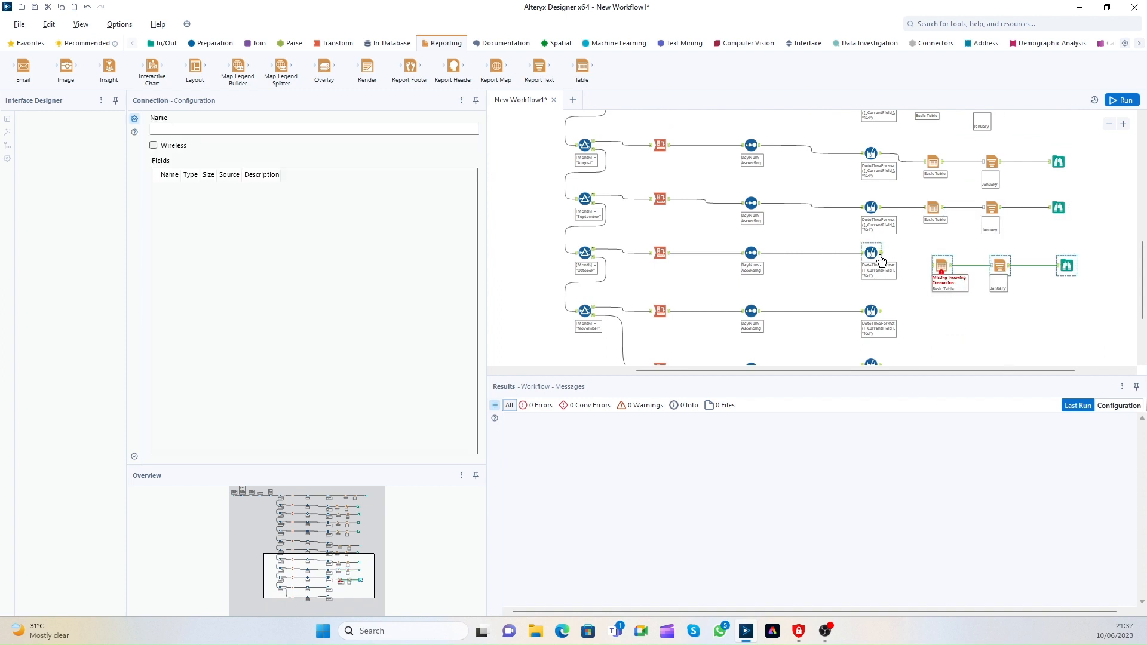
drag(881, 259, 931, 266)
right_click(929, 307)
key(Escape)
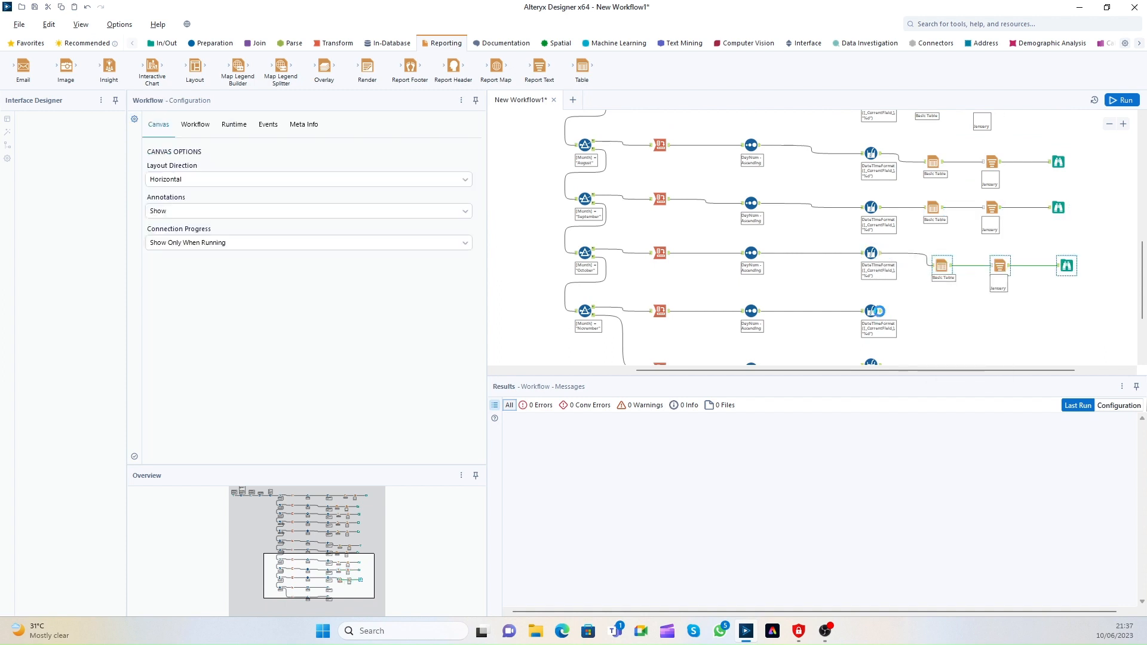
drag(880, 311, 931, 316)
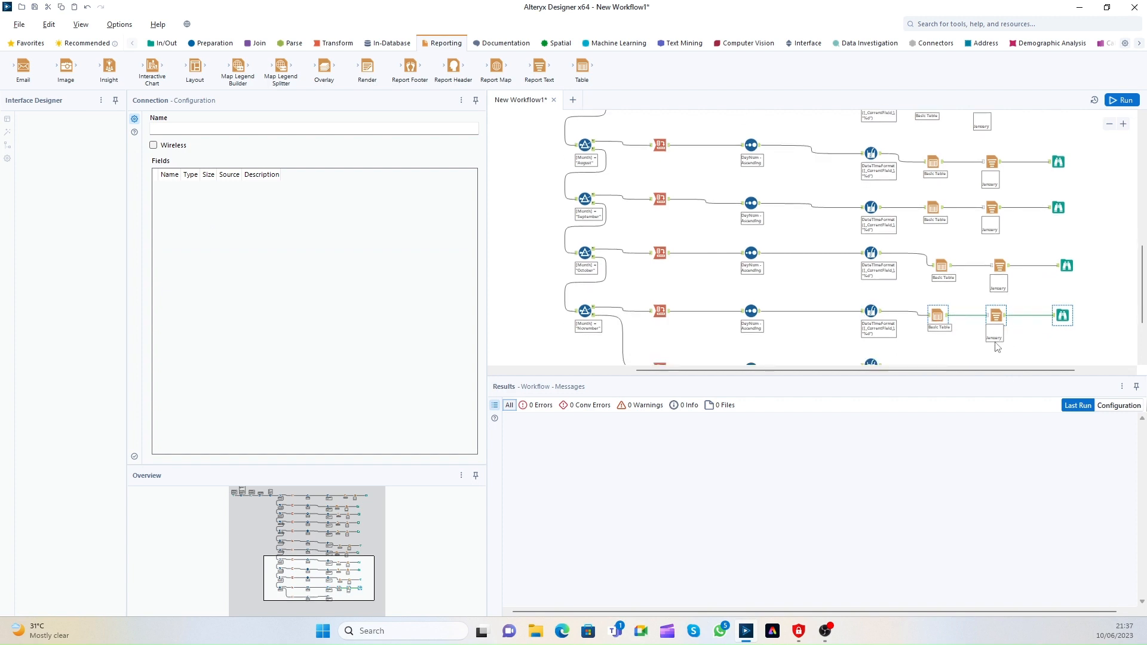
Step: Paste the copied Table, Report Text and Browse tools on the December branch and connect them to its Multi-Field Formula
scroll(939, 349, down, 2)
right_click(931, 345)
click(950, 353)
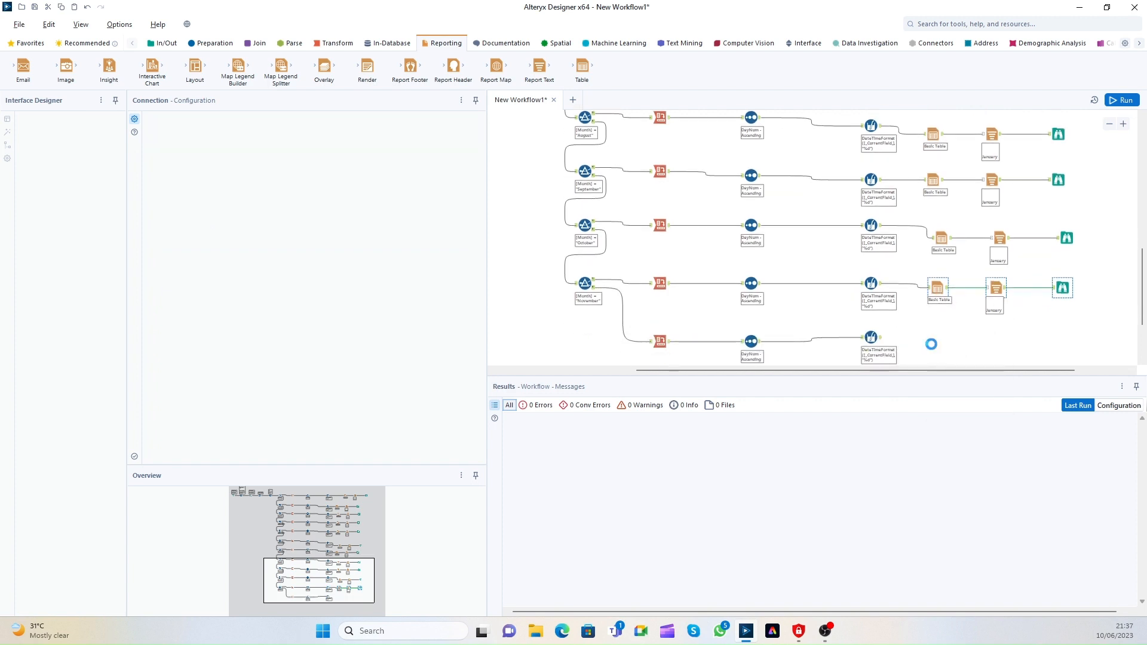
drag(880, 337, 940, 353)
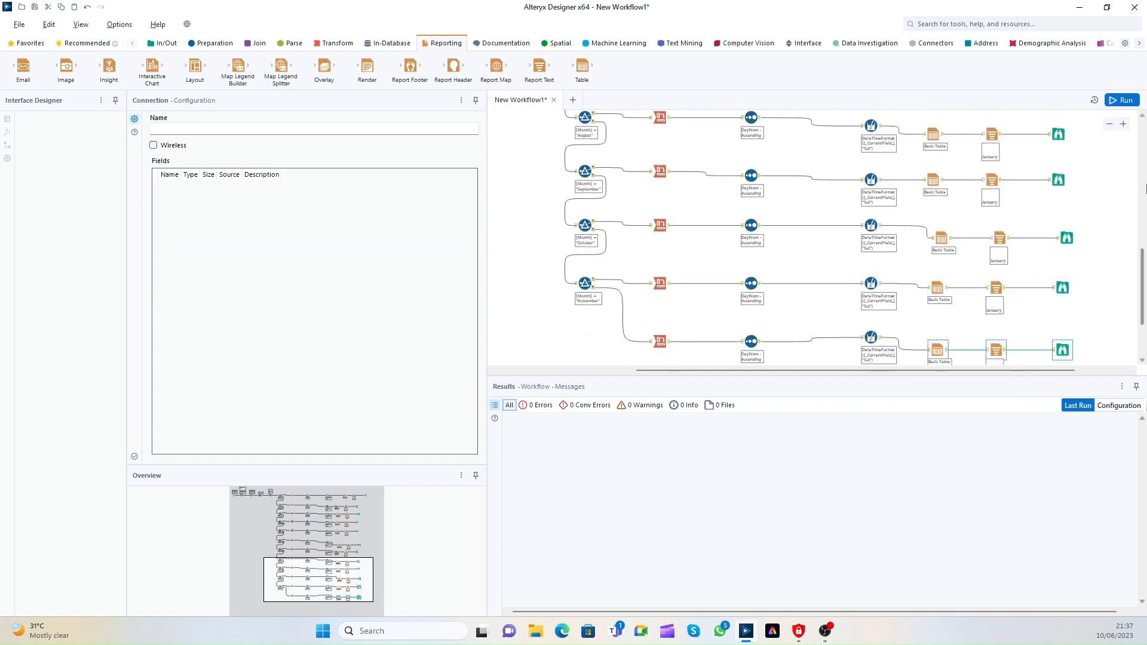
Step: Replace the Report Text headings on the last two branches with "December" and "November" respectively
click(994, 344)
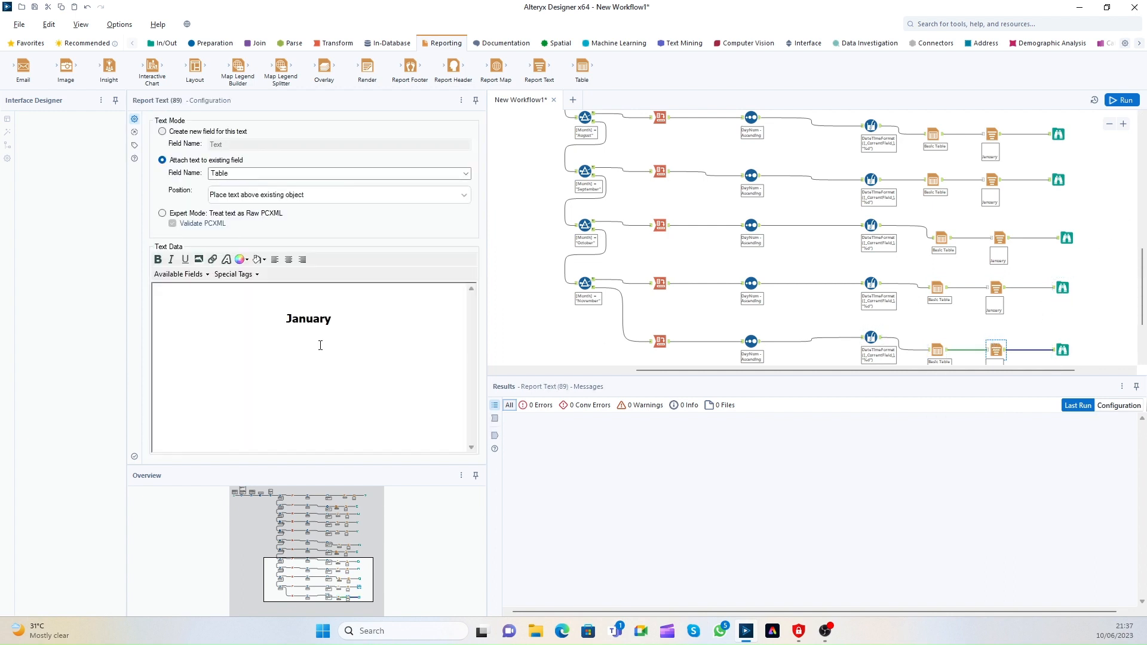
drag(320, 345, 243, 318)
text(De)
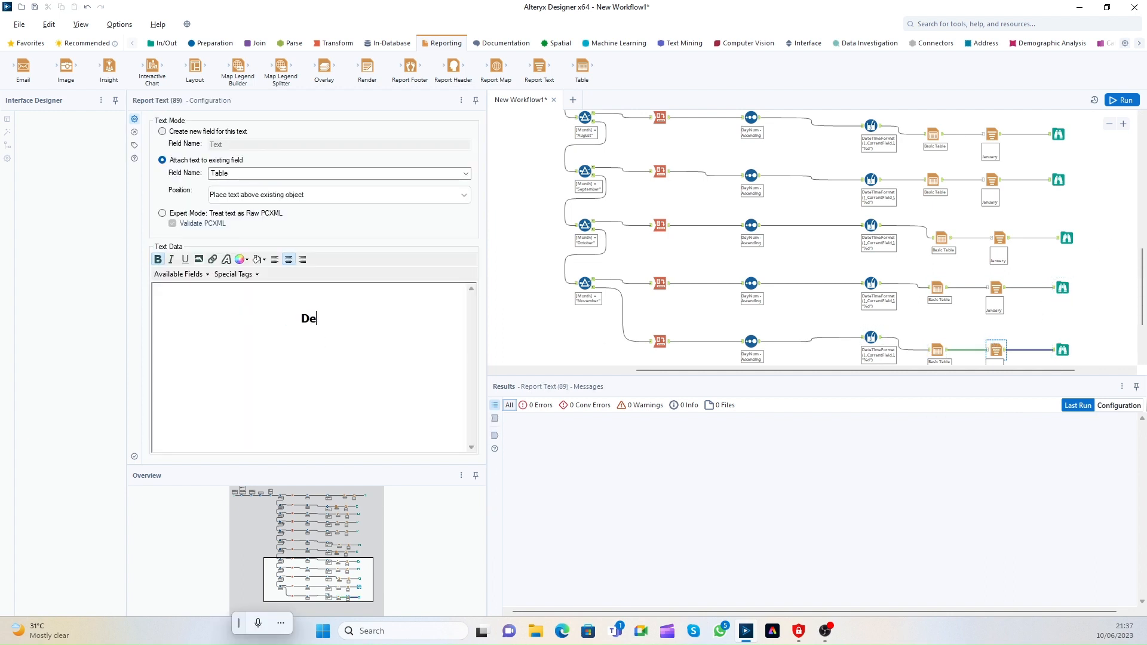
text(cember)
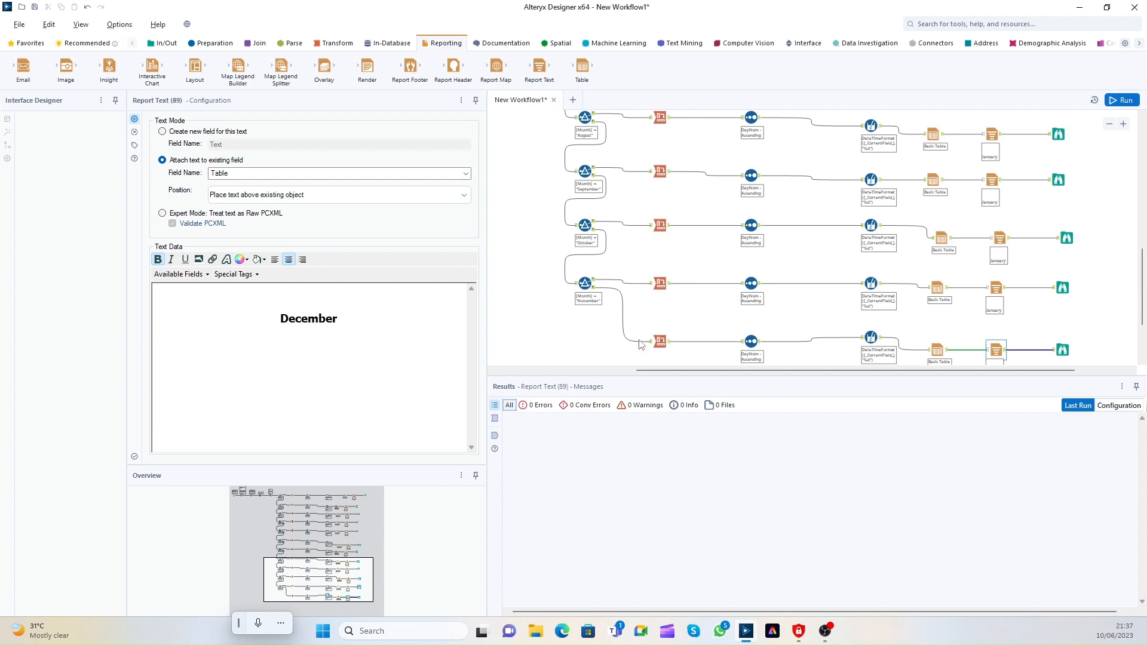
click(996, 287)
drag(354, 326, 208, 320)
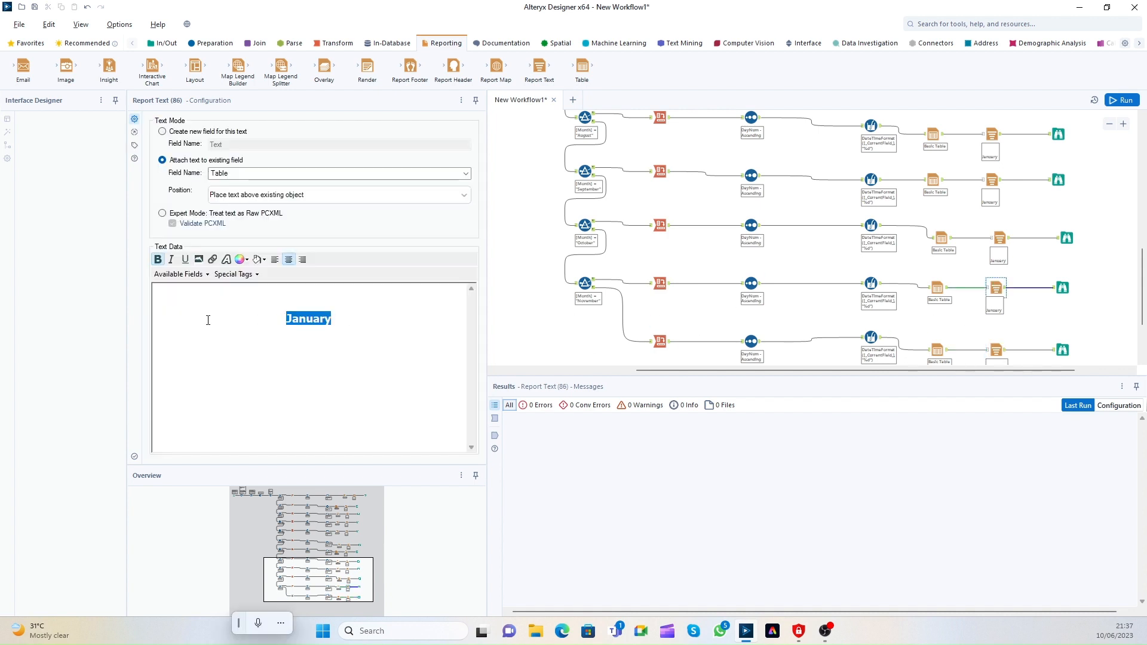
text(November)
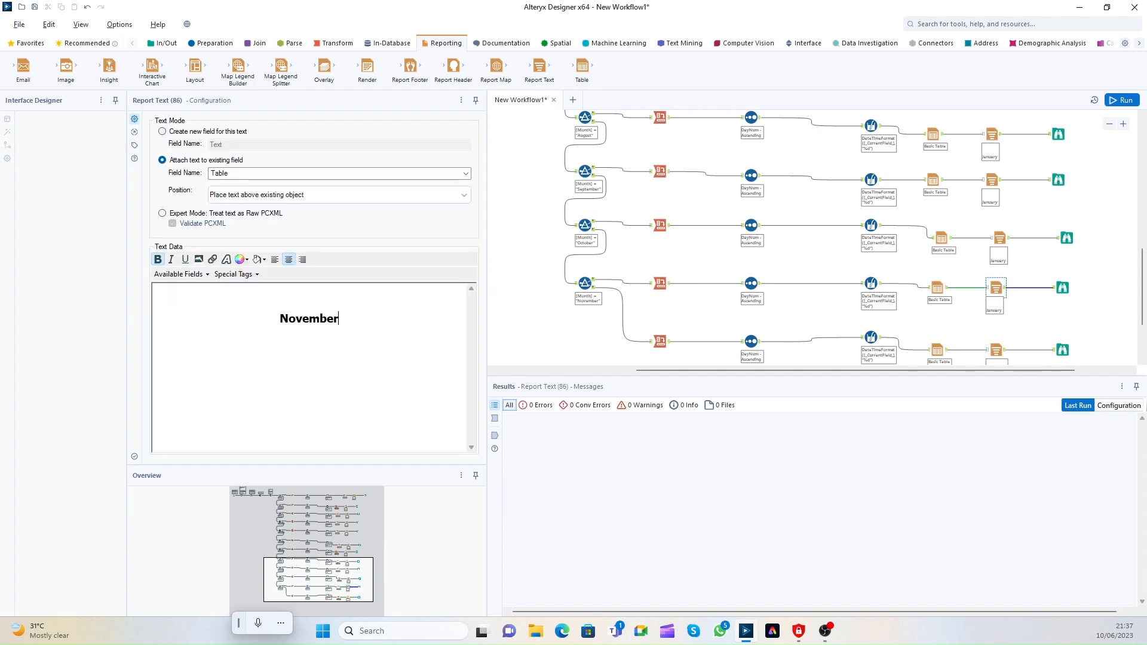
Step: Change the Report Text headings on the October and September branches to "October" and "September"
click(1000, 239)
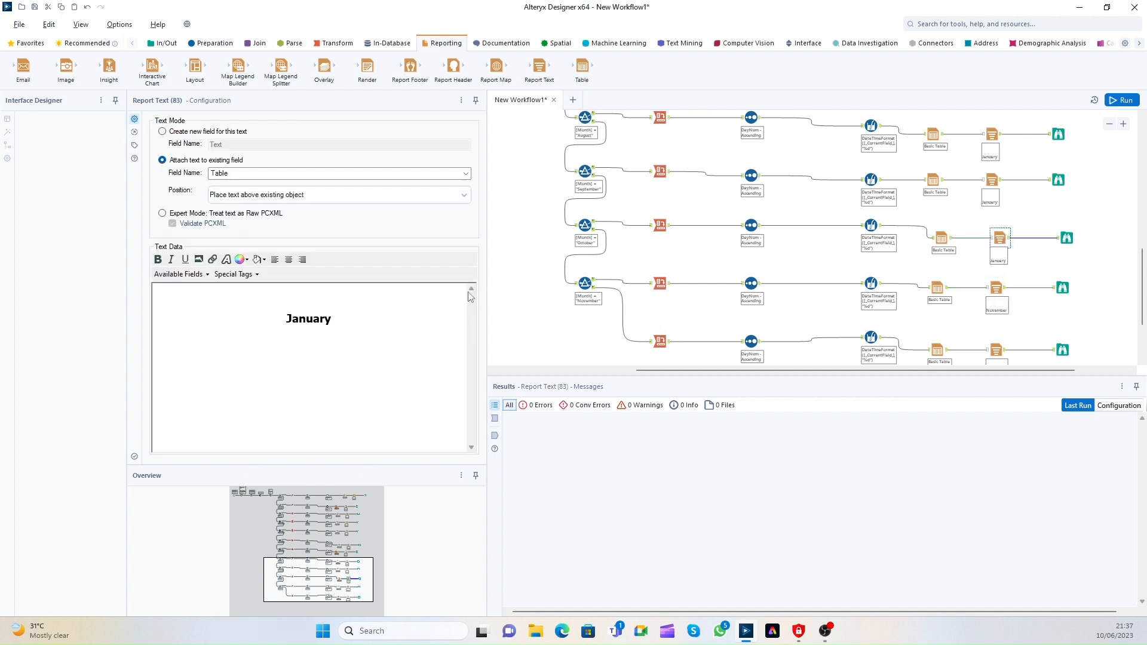
drag(314, 324, 215, 322)
text(October)
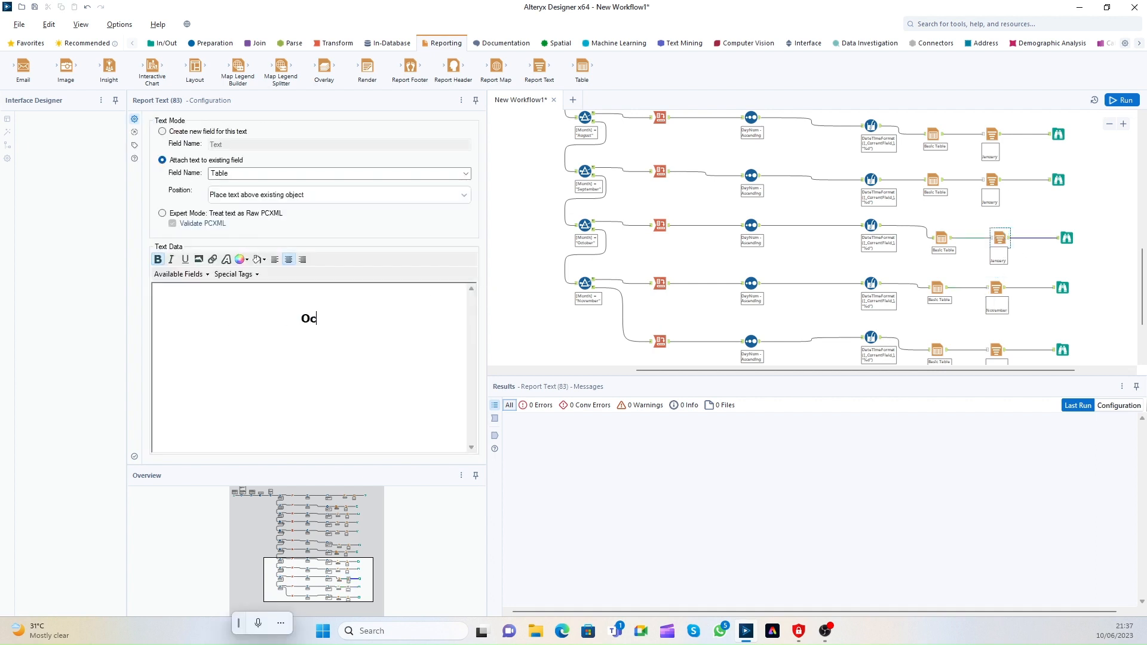
click(992, 179)
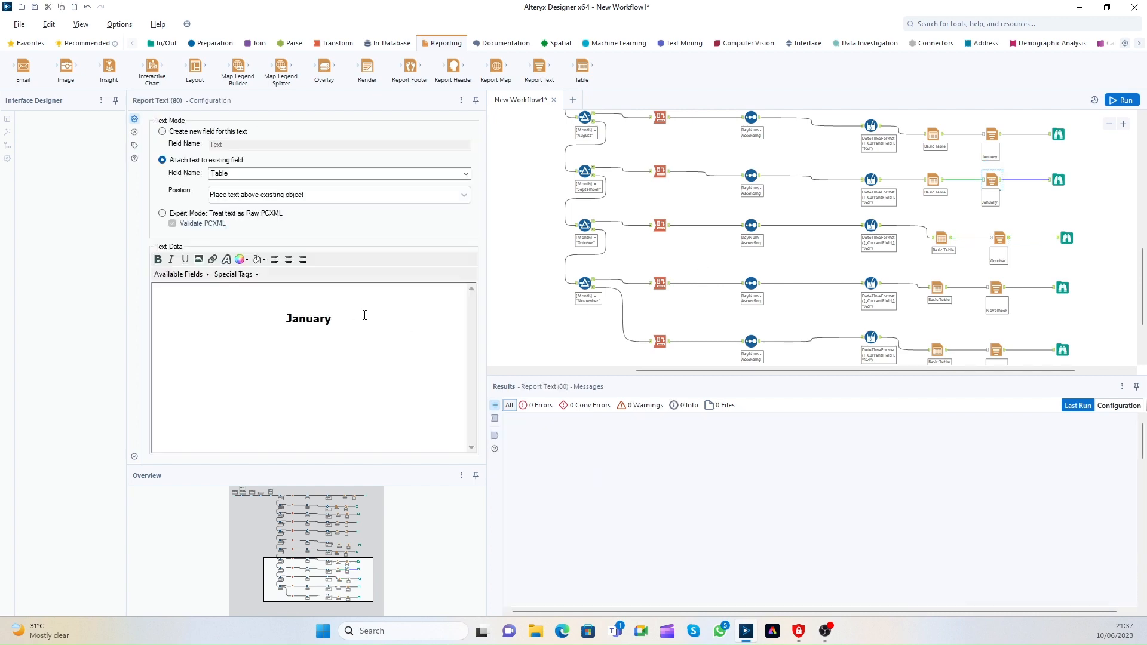
drag(360, 318, 286, 330)
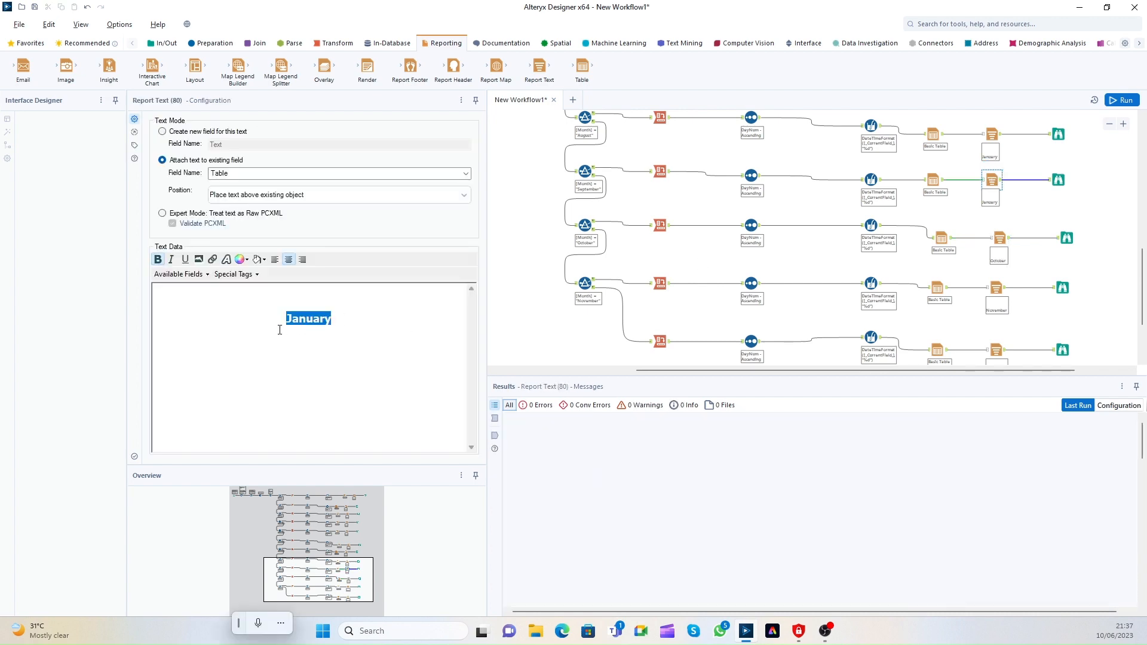
text(September)
Step: Change the Report Text heading on the August branch to "August"
click(992, 134)
drag(335, 318, 275, 321)
text(August)
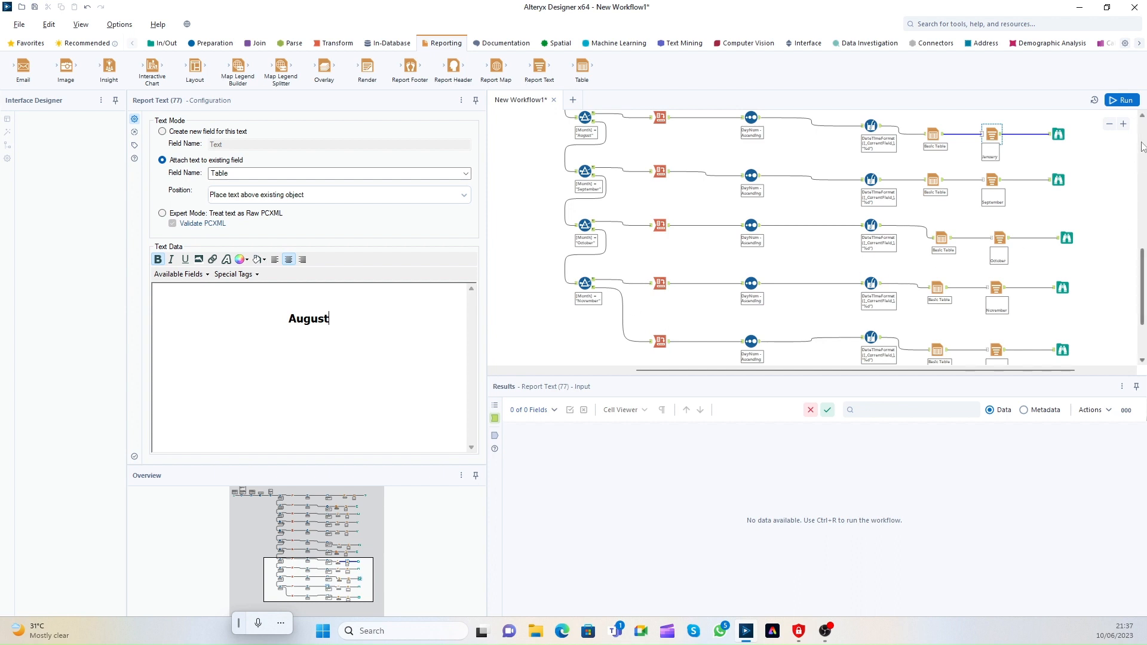
Step: Change the Report Text headings on the February and March branches to "February" and "March"
click(1144, 115)
click(1145, 115)
click(1144, 115)
click(1144, 115)
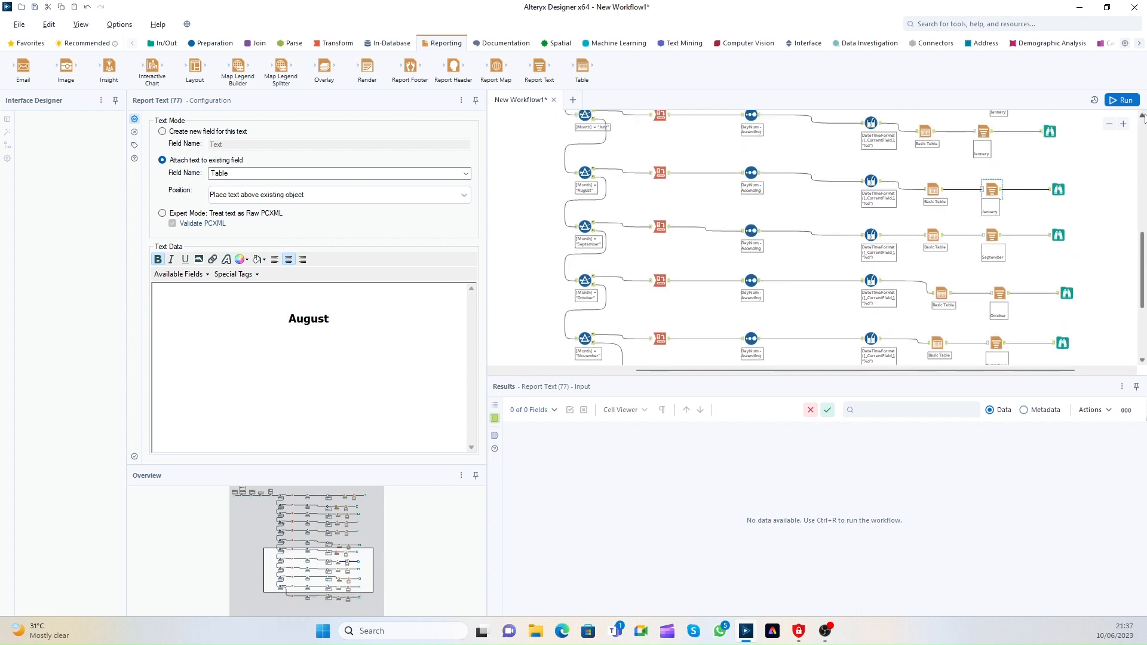
click(1144, 115)
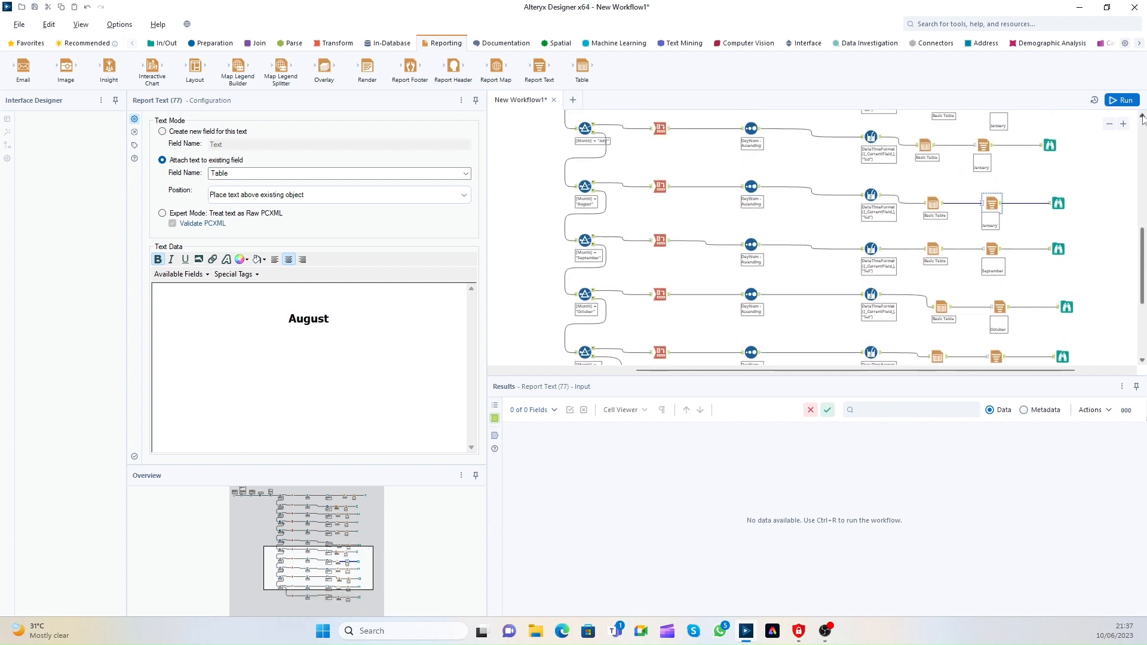
scroll(1097, 168, up, 5)
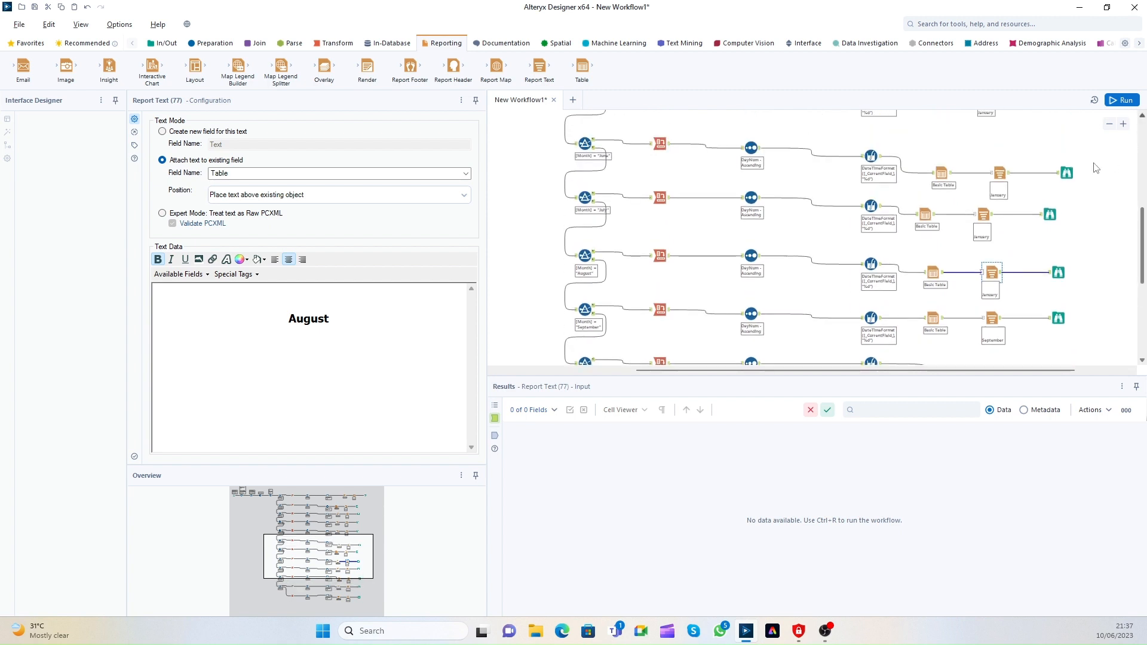
click(1141, 116)
click(1141, 117)
click(1142, 117)
click(1142, 117)
click(1142, 116)
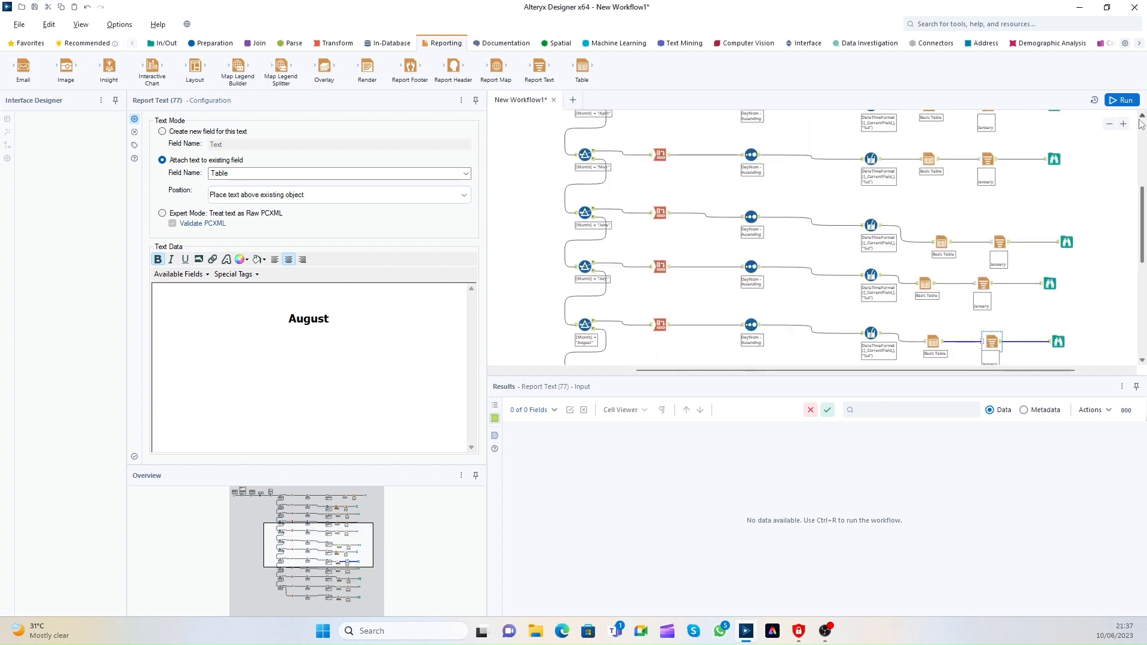
click(1141, 116)
click(1141, 116)
click(1141, 116)
click(1141, 117)
click(1141, 116)
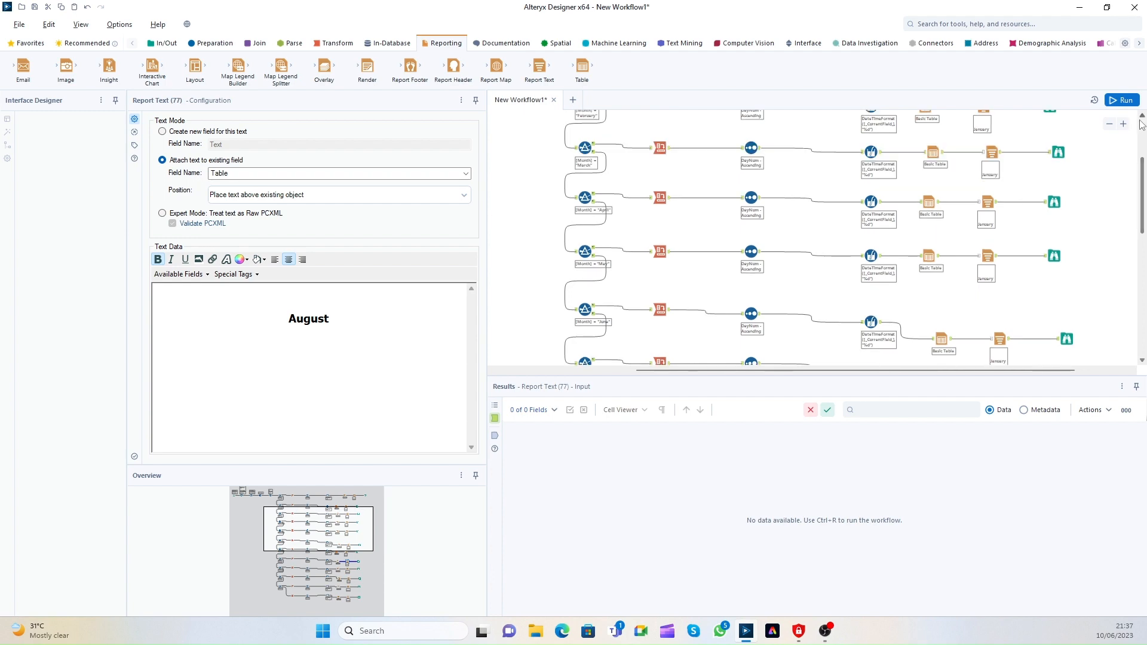
click(1141, 119)
click(992, 166)
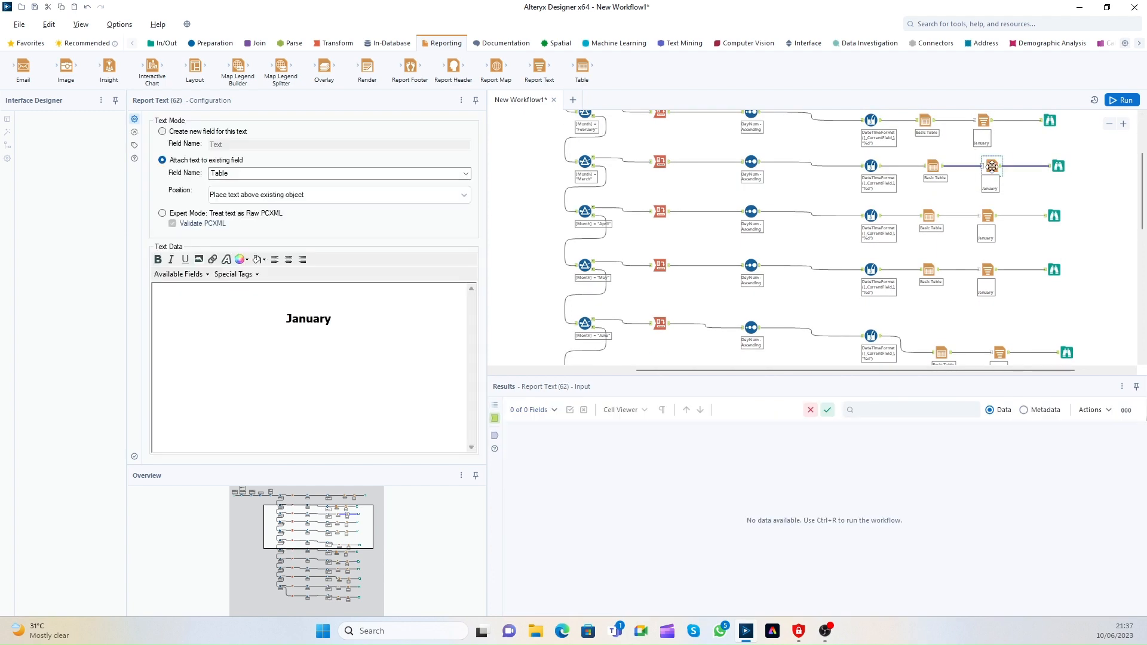
click(1141, 117)
click(1141, 117)
click(1141, 117)
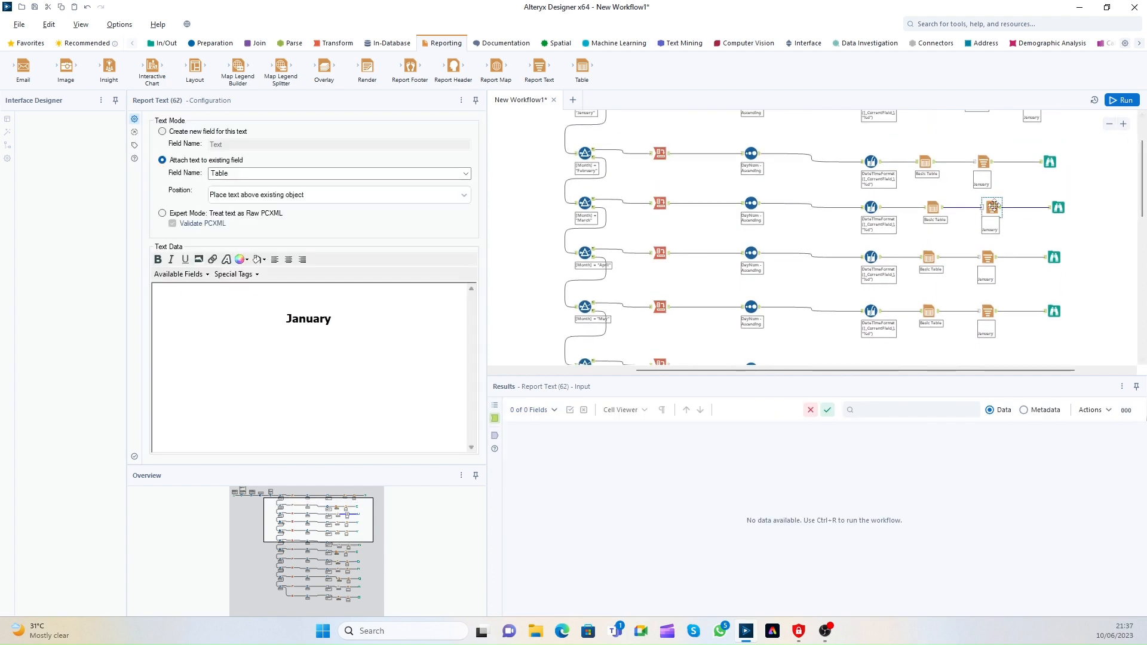
click(1142, 117)
click(1143, 117)
click(1142, 117)
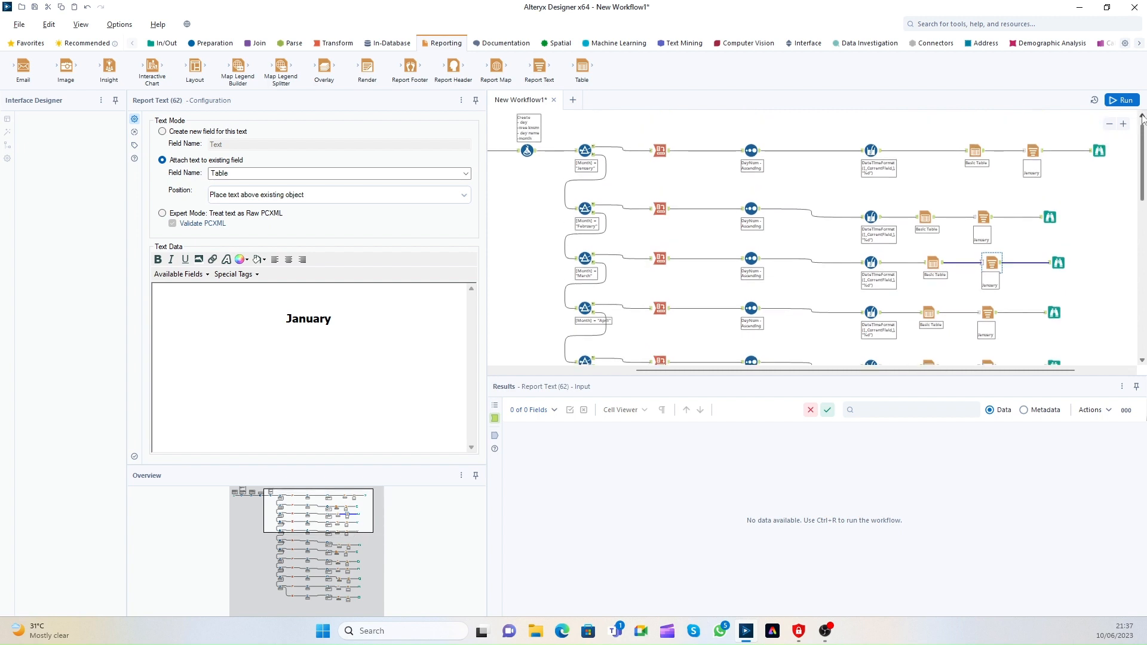
click(1033, 152)
click(984, 218)
drag(355, 321, 228, 323)
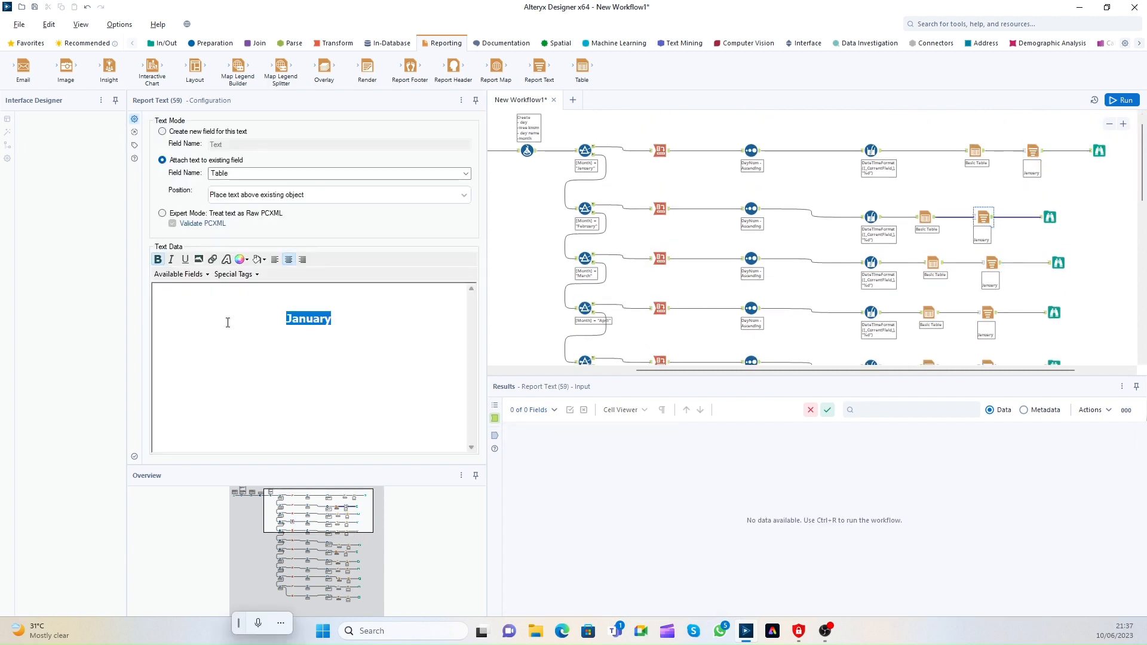
text(February)
click(992, 262)
drag(347, 321, 243, 321)
text(march)
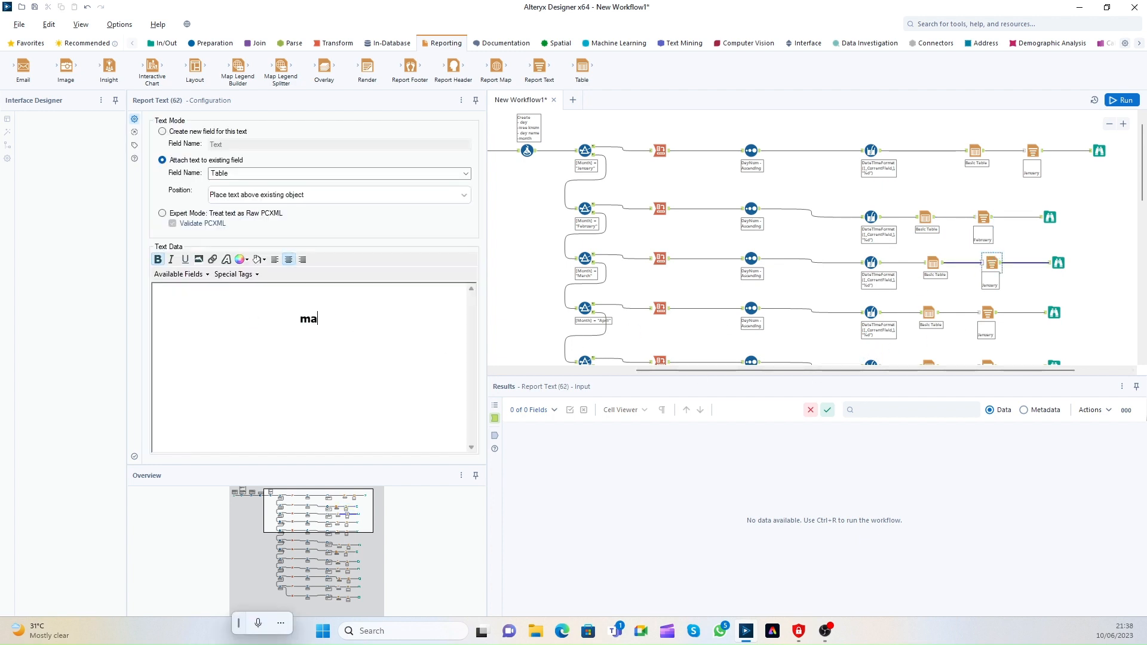
key(BackSpace)
key(BackSpace)
key(BackSpace)
key(BackSpace)
key(BackSpace)
text(March)
Step: Change the Report Text headings on the April and May branches to "April" and "May"
click(989, 315)
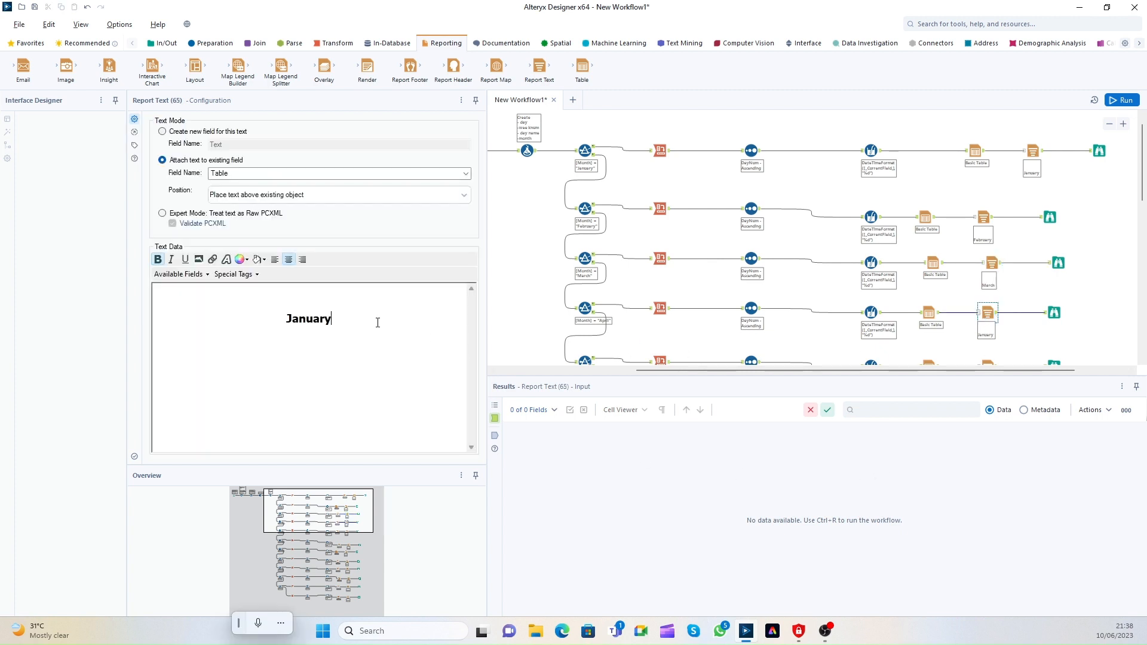
drag(377, 322, 283, 321)
text(April)
scroll(1115, 242, down, 5)
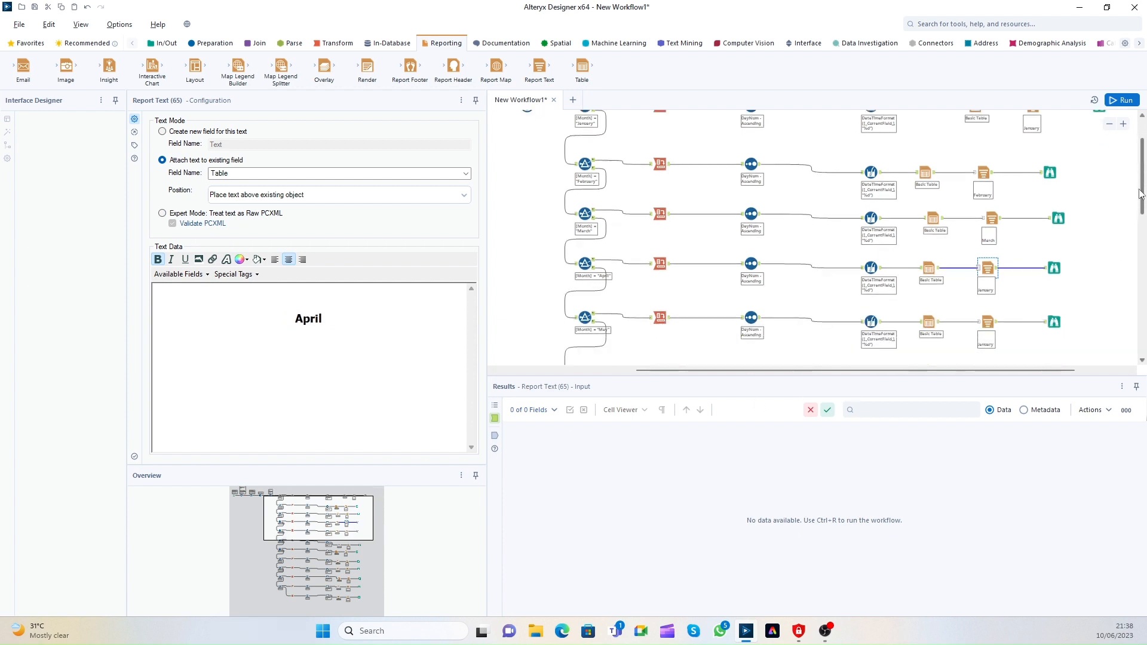
click(987, 213)
drag(358, 320, 217, 315)
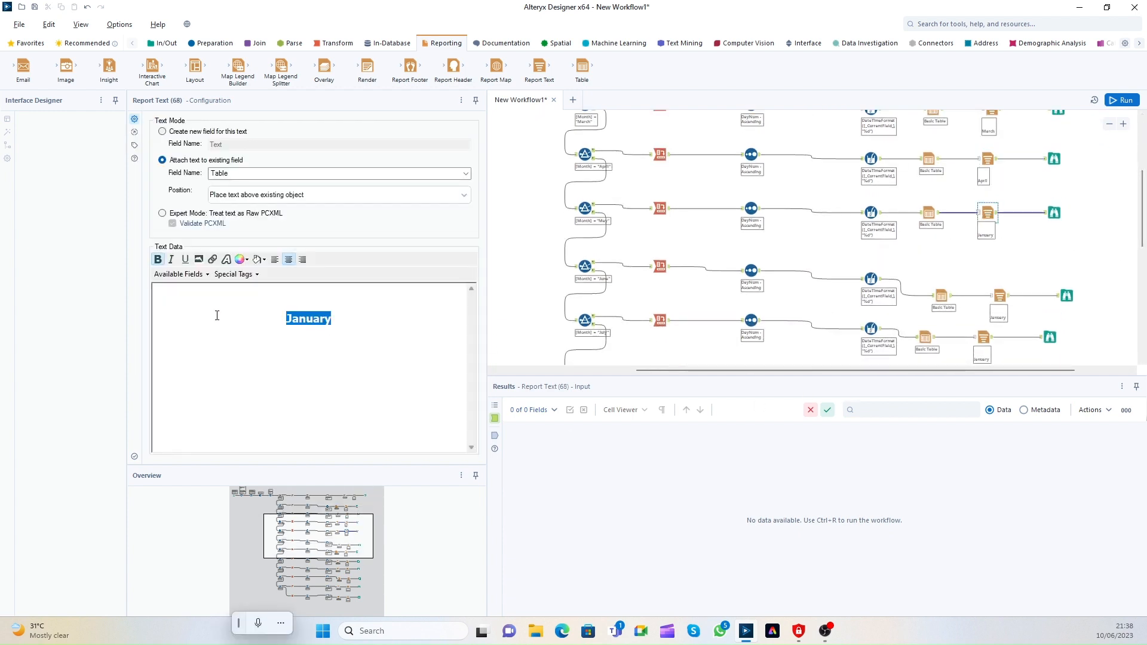
text(May)
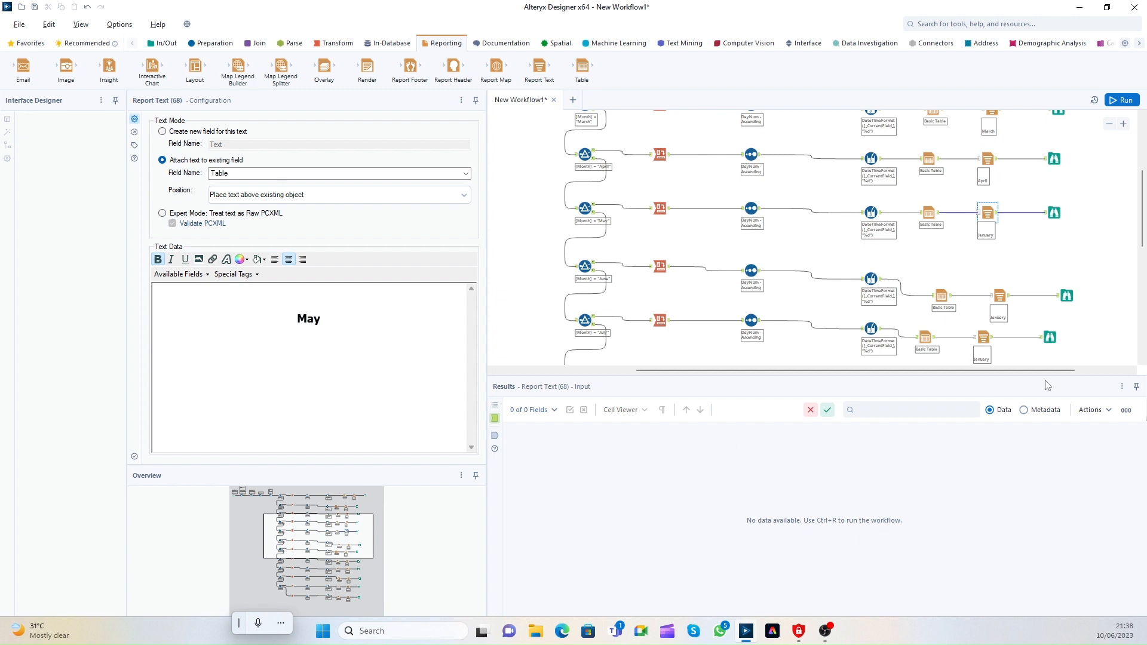
Step: Change the Report Text heading on the June branch to "June"
click(1000, 295)
drag(359, 320, 162, 323)
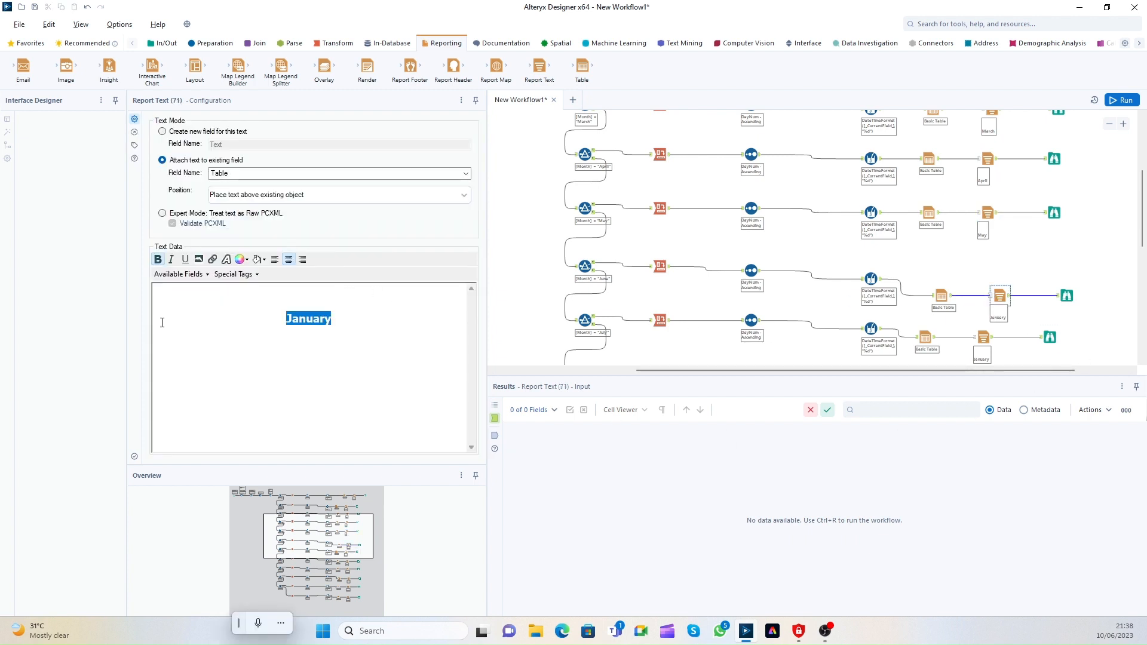
text(Nune)
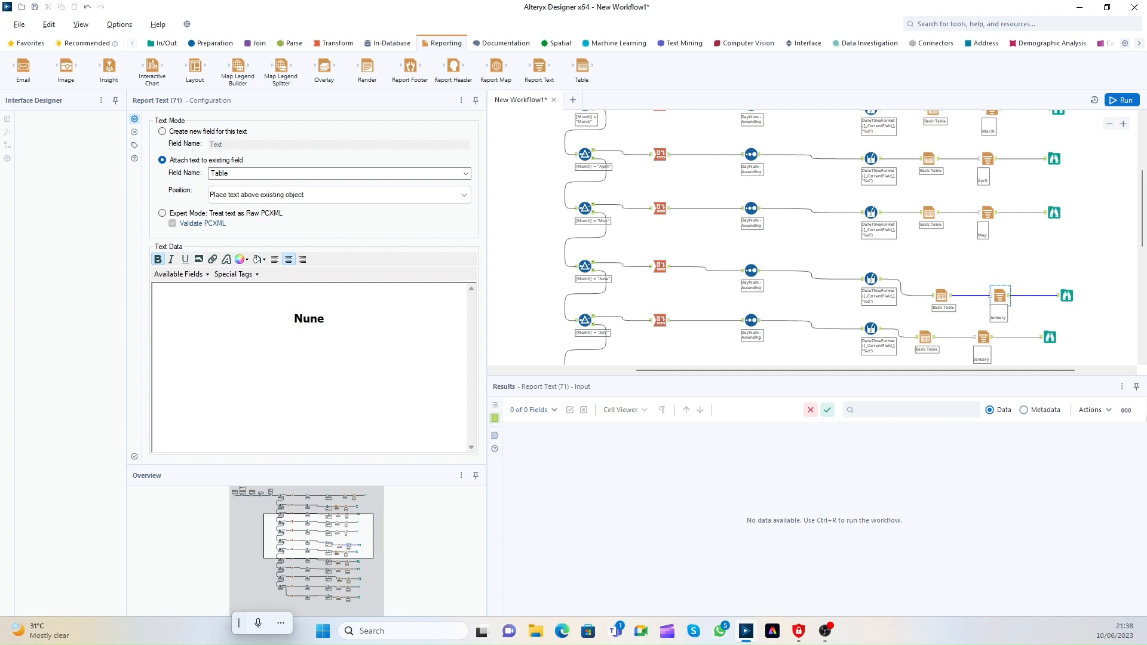
key(BackSpace)
key(BackSpace)
text(ne)
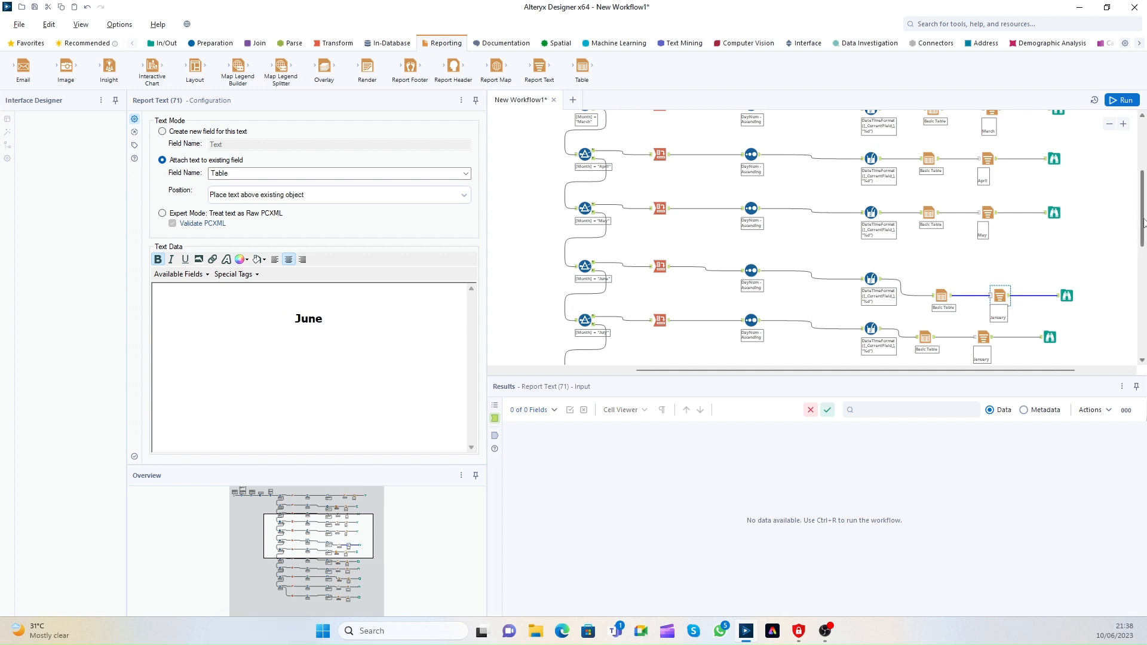
Step: Change the Report Text heading on the July branch to "July" and run the workflow
scroll(1138, 254, down, 3)
click(983, 234)
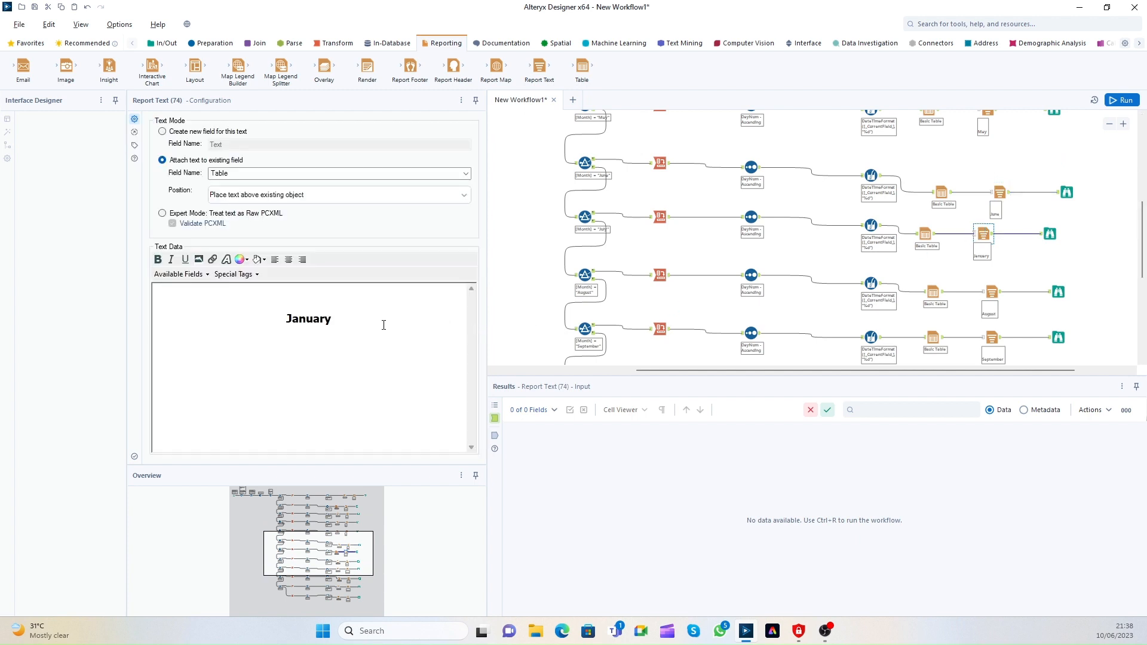
drag(348, 328, 256, 323)
text(July)
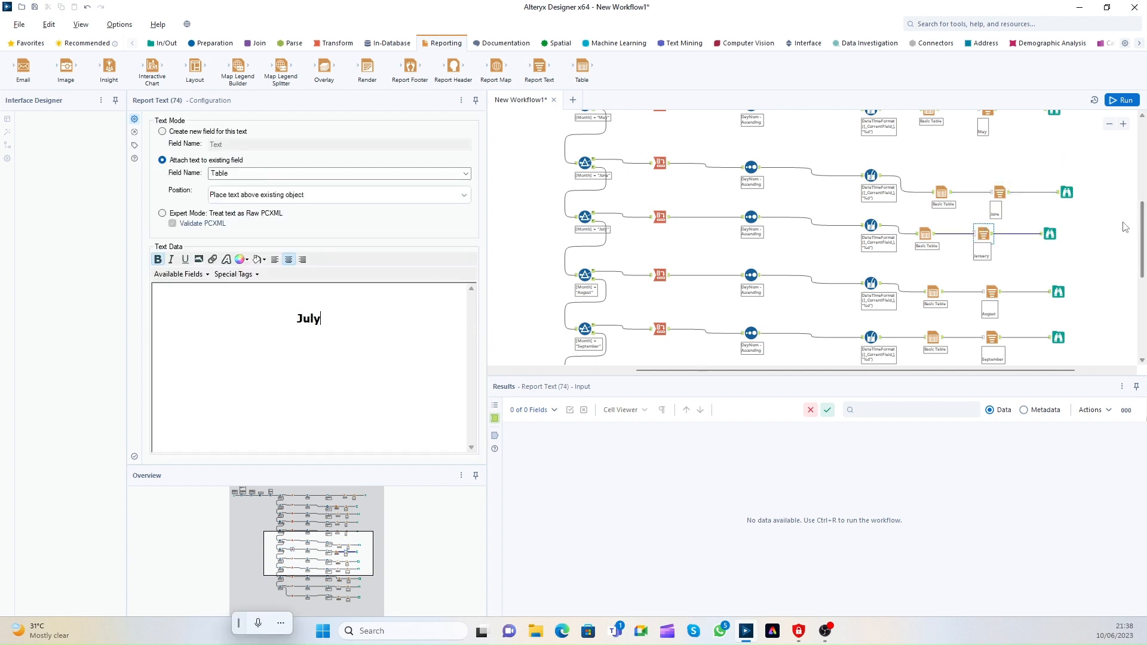
click(1123, 99)
click(1125, 99)
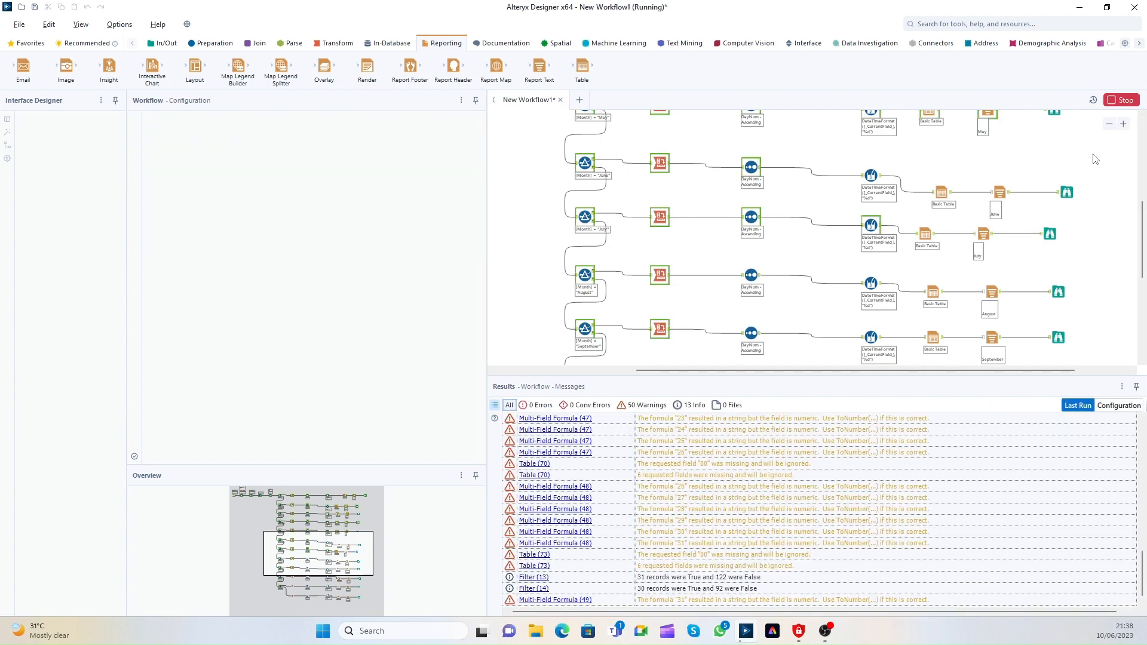
Step: Review the rendered calendars in the Browse tools of the September, August, July and June branches
click(1060, 337)
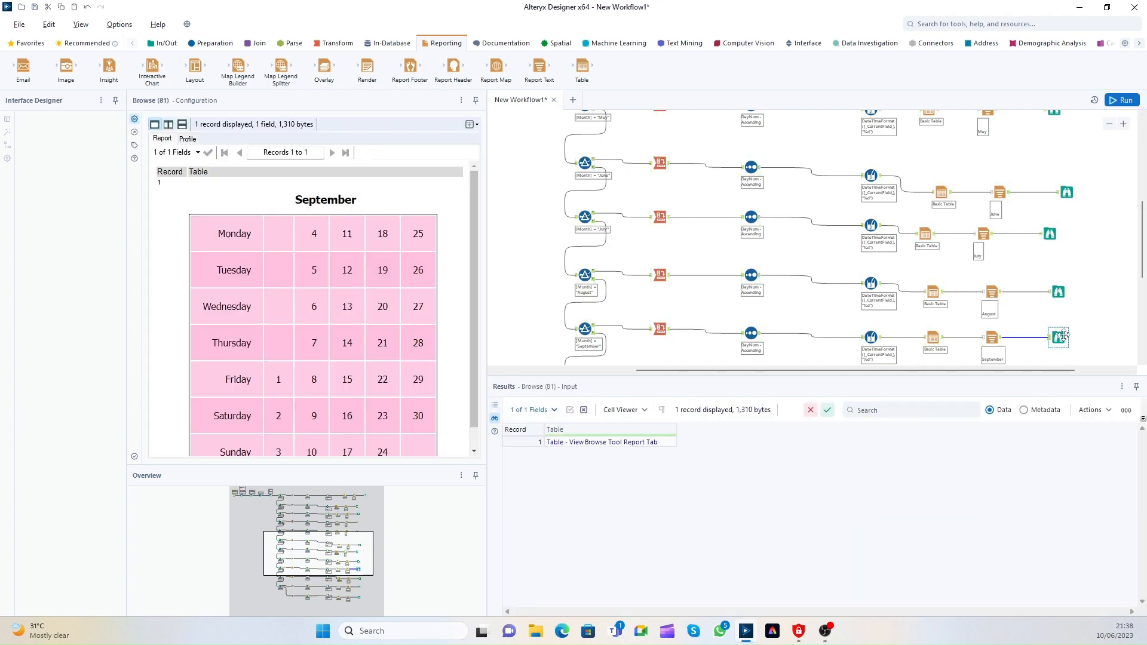
click(1058, 293)
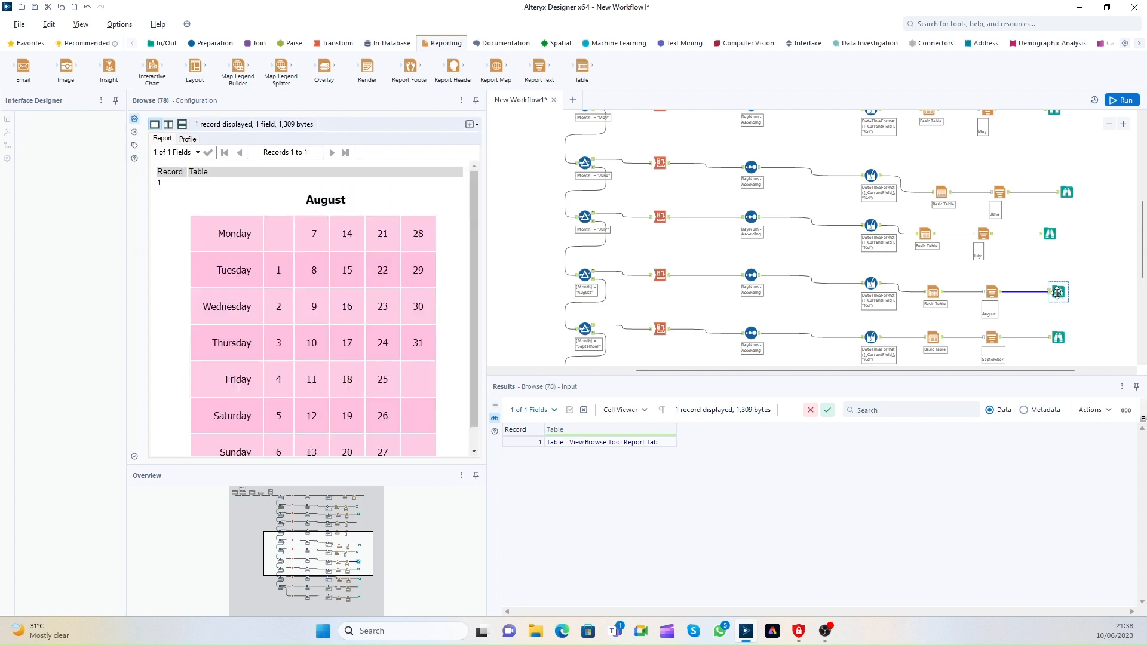
click(1051, 233)
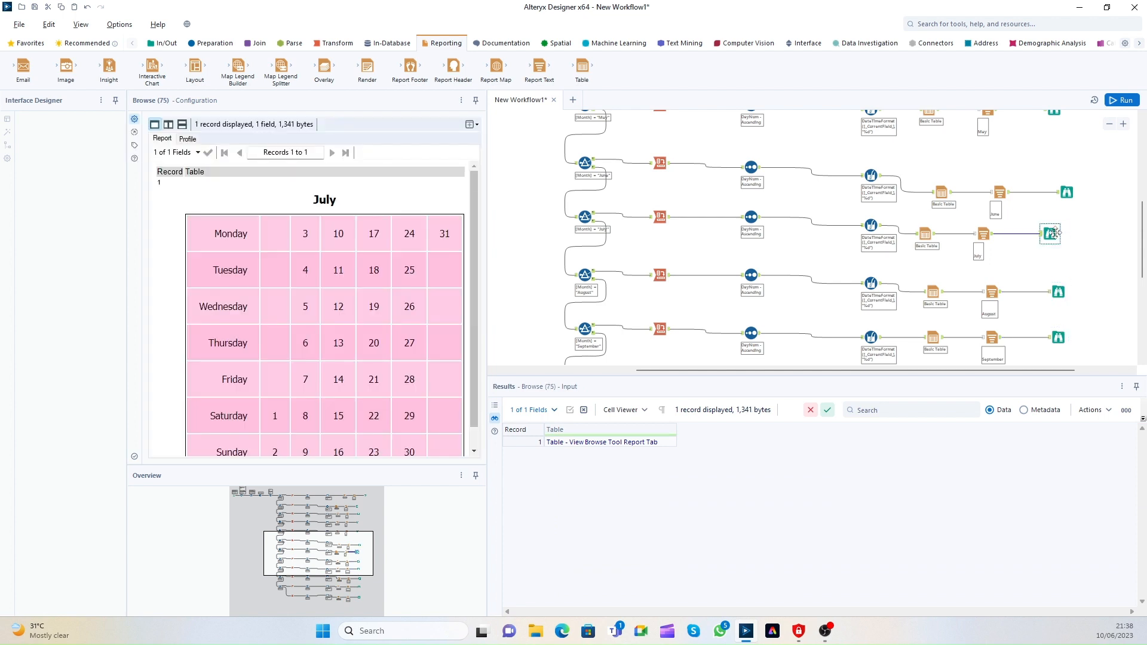
click(1060, 202)
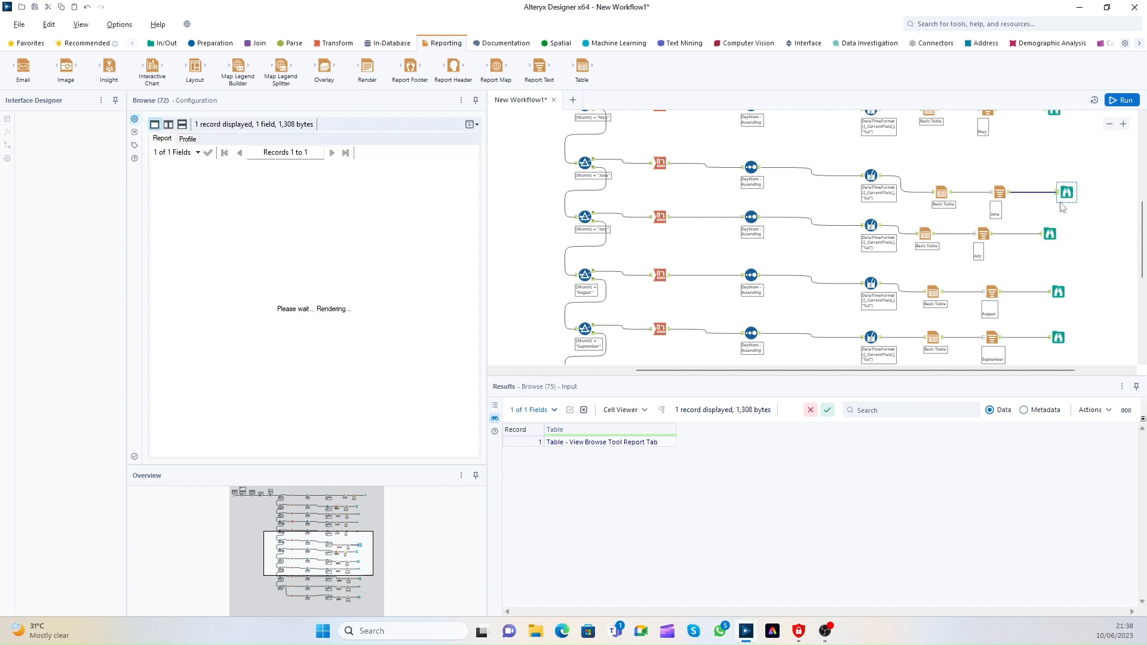
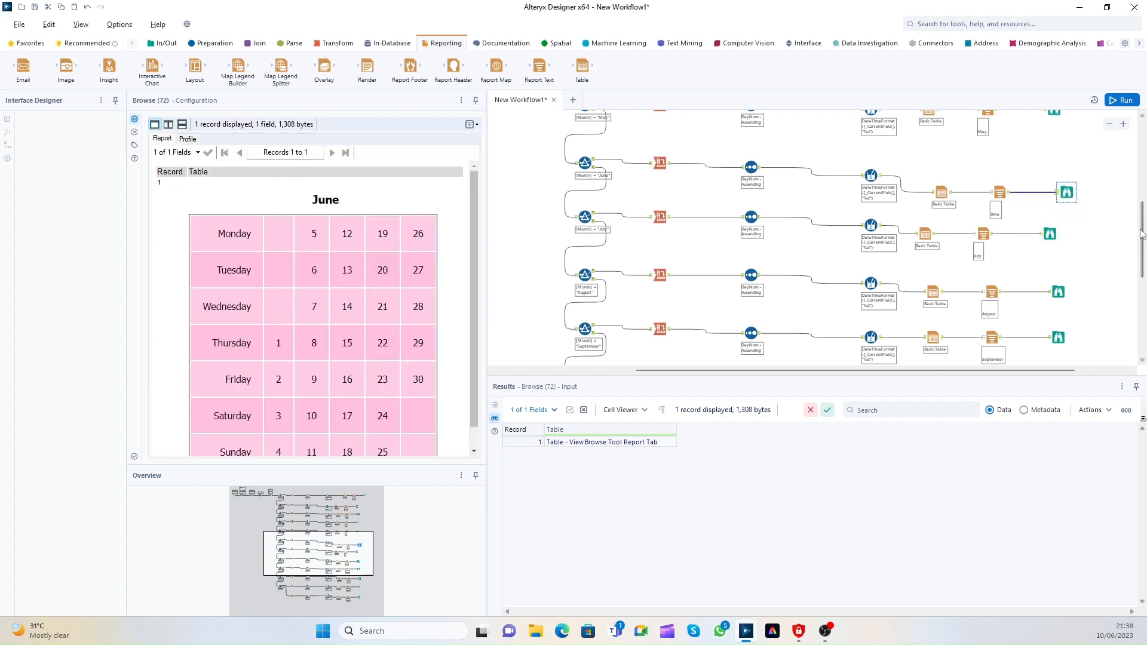
Step: Move the January branch's Table, Report Text and Browse tools to line up with the branches below
drag(1143, 236, 1146, 144)
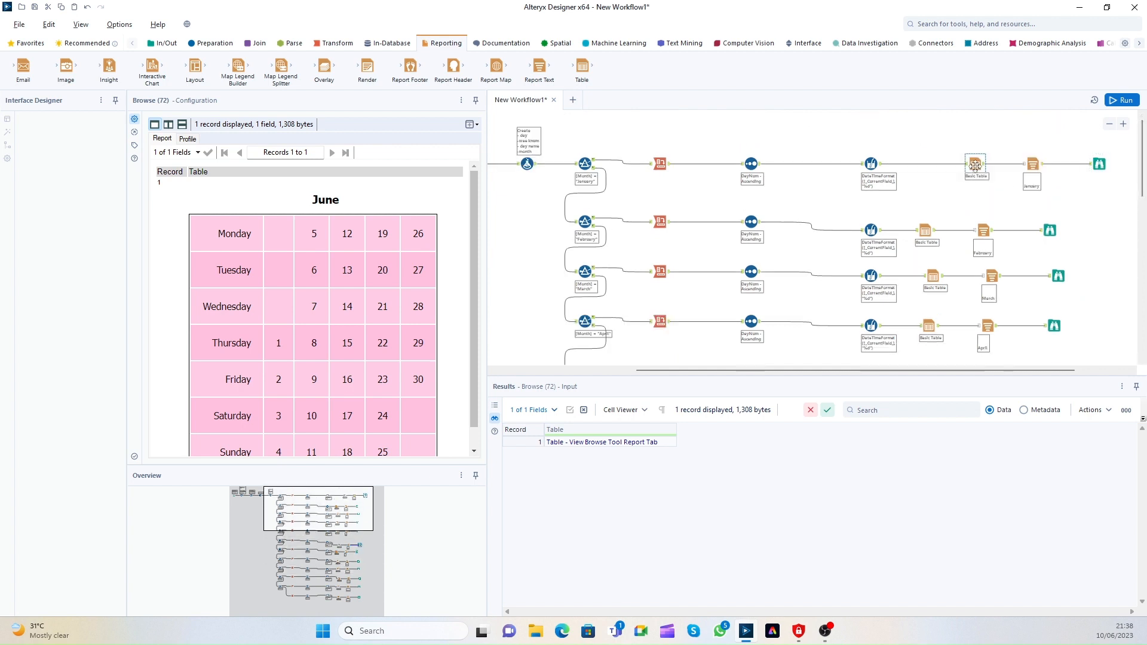
drag(975, 164, 930, 168)
drag(1032, 164, 987, 169)
drag(1100, 164, 1075, 172)
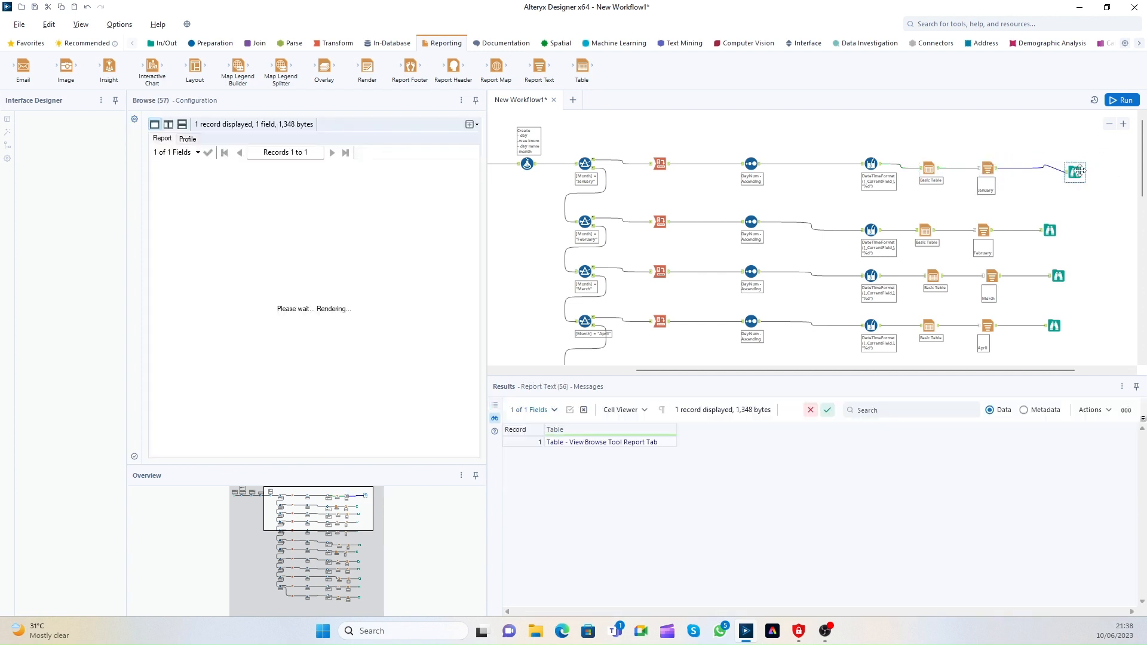
click(998, 172)
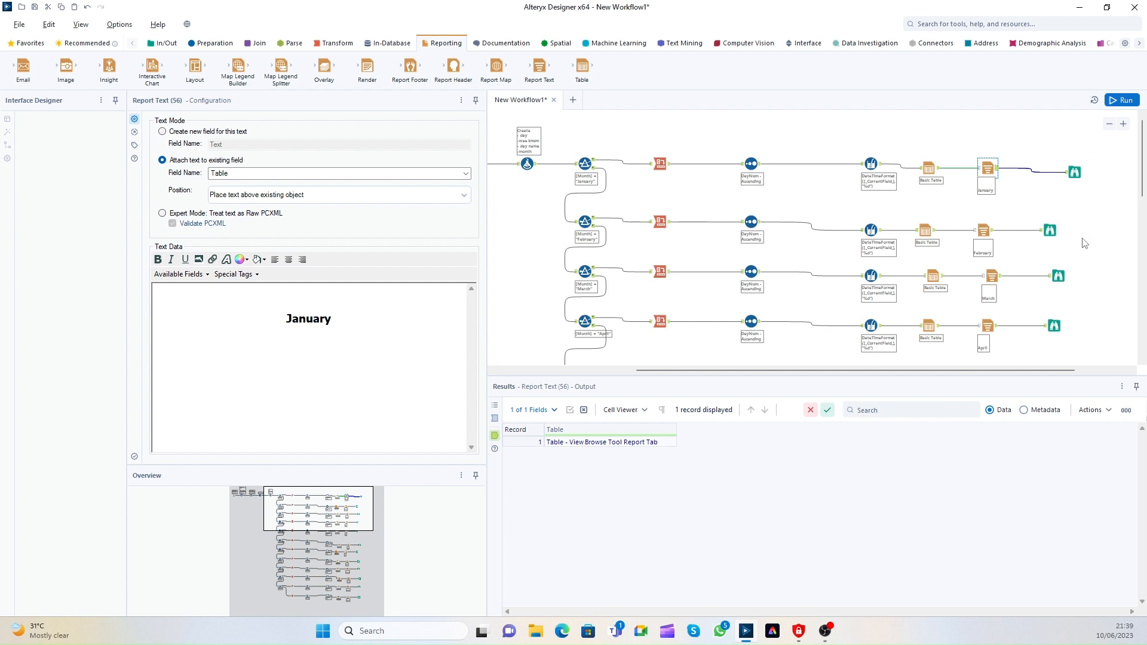
click(1058, 195)
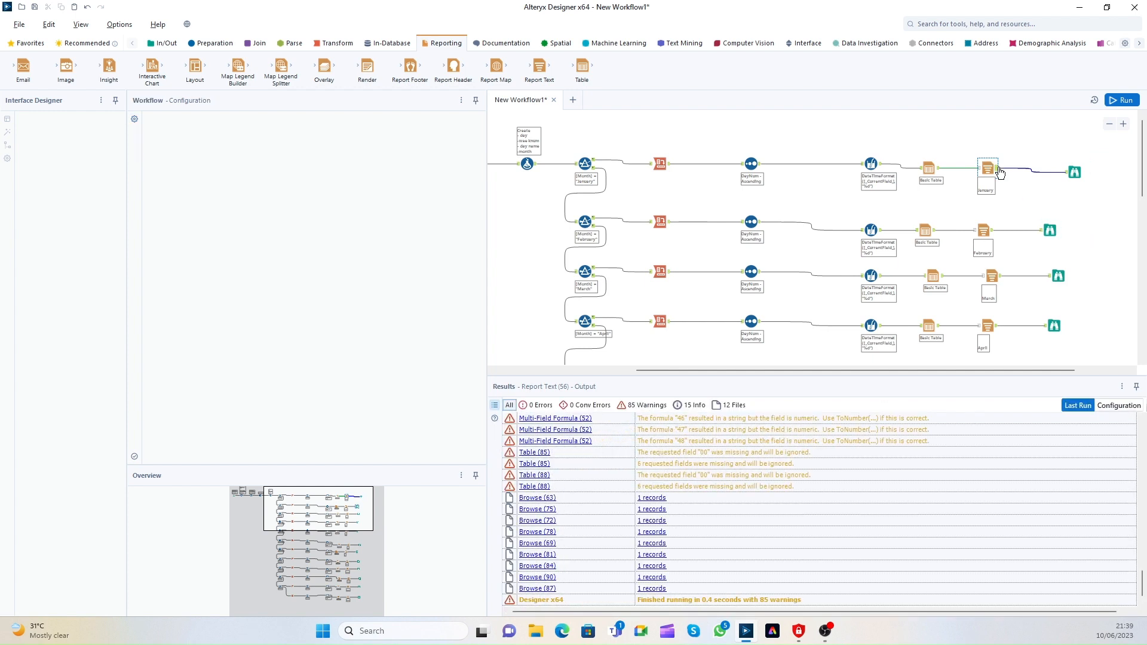
Step: Select the Browse tools at the ends of all twelve month branches and delete them
click(998, 279)
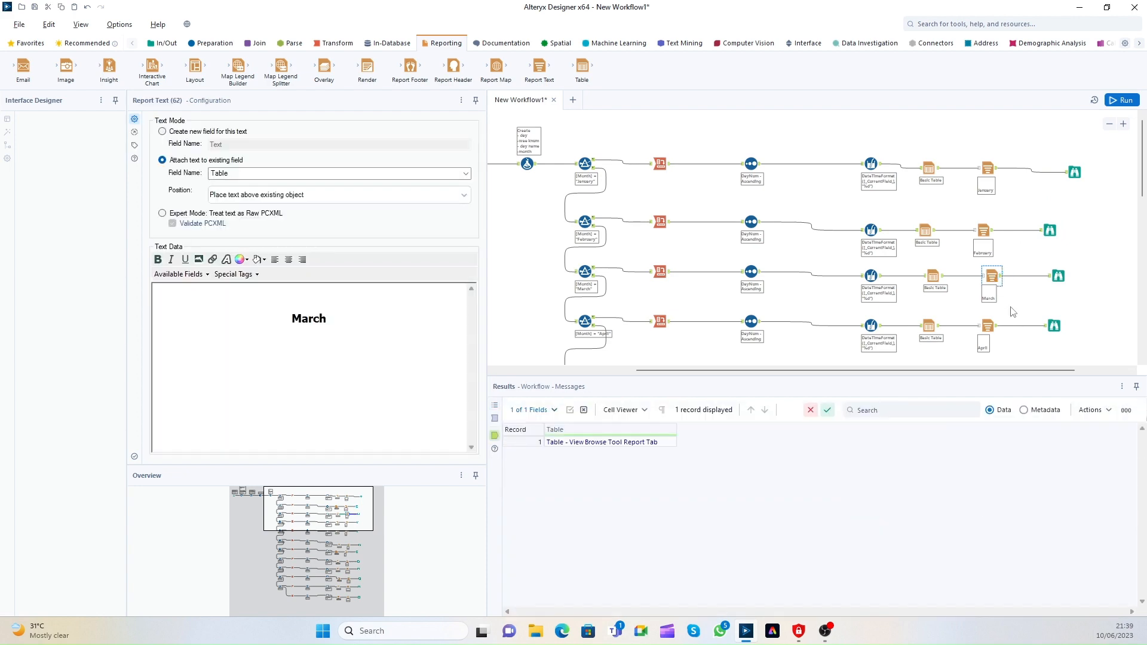
scroll(985, 192, right, 3)
drag(955, 122, 1005, 412)
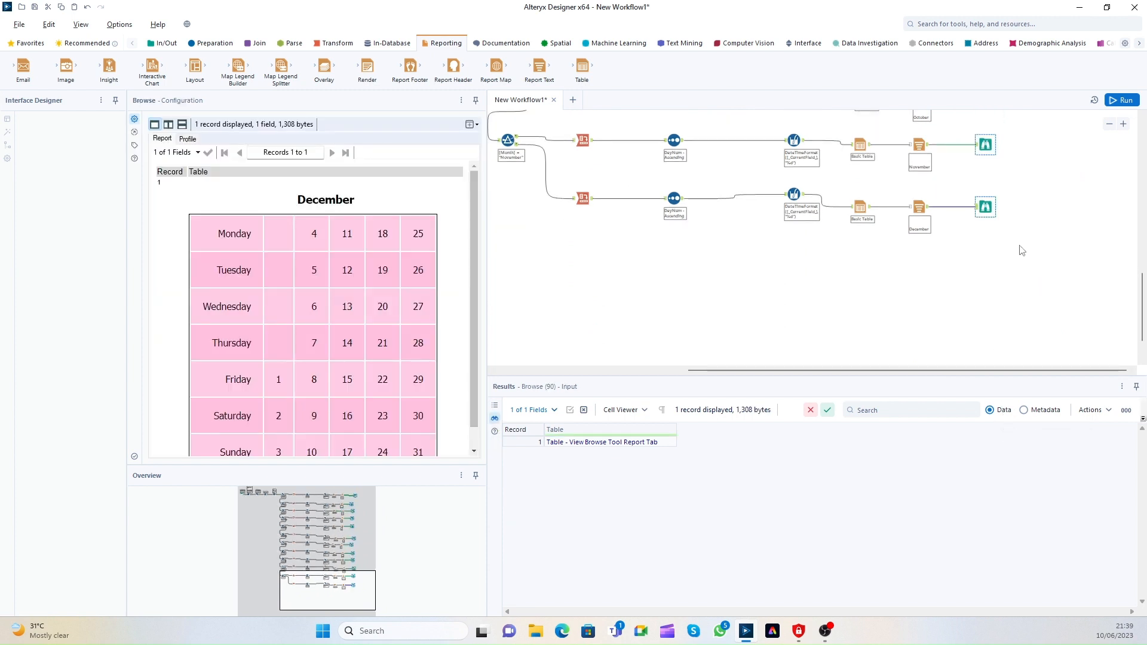
right_click(986, 207)
click(997, 243)
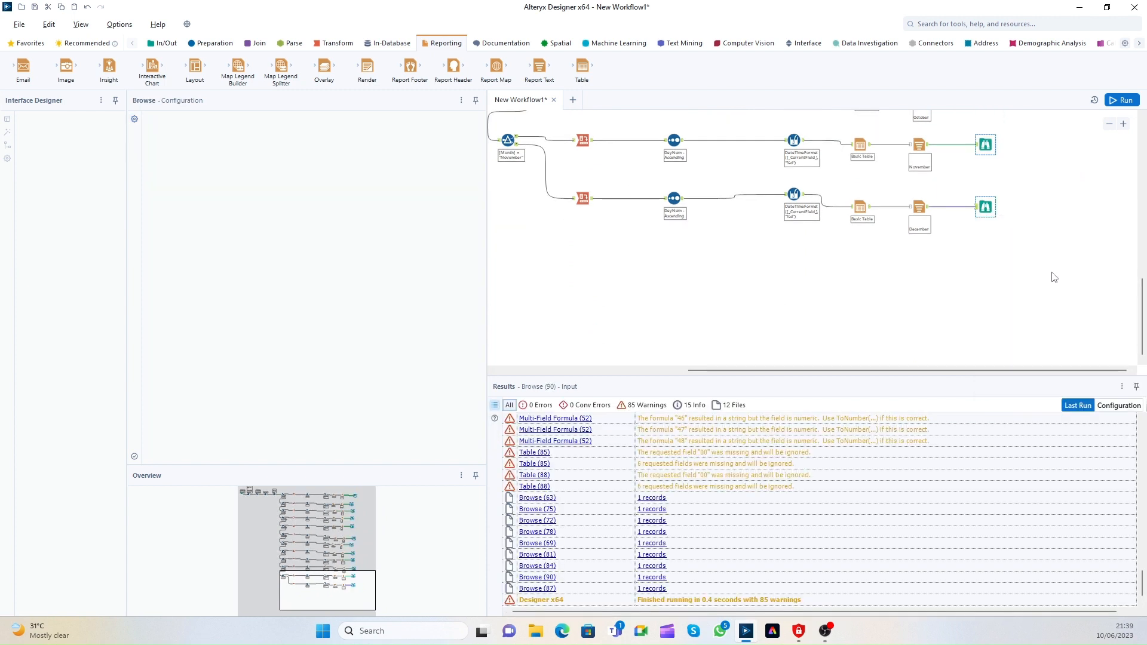
Step: Add an Append Fields tool with January's Report Text as target and February's as source, and run the workflow to check its output
drag(1143, 319, 1142, 160)
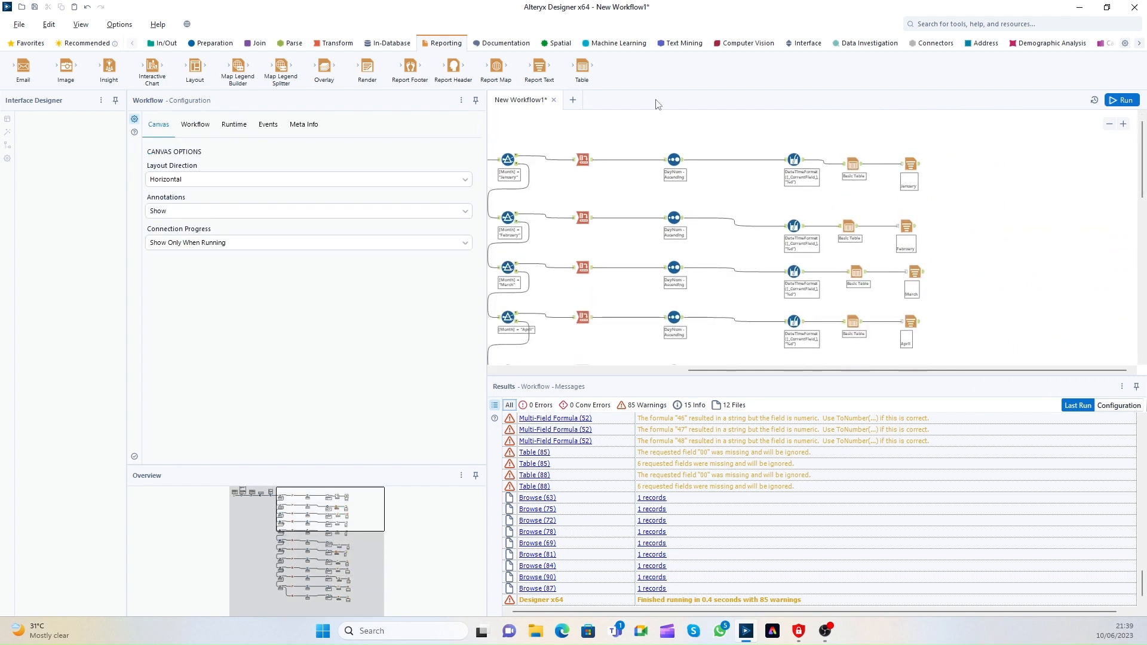
click(257, 43)
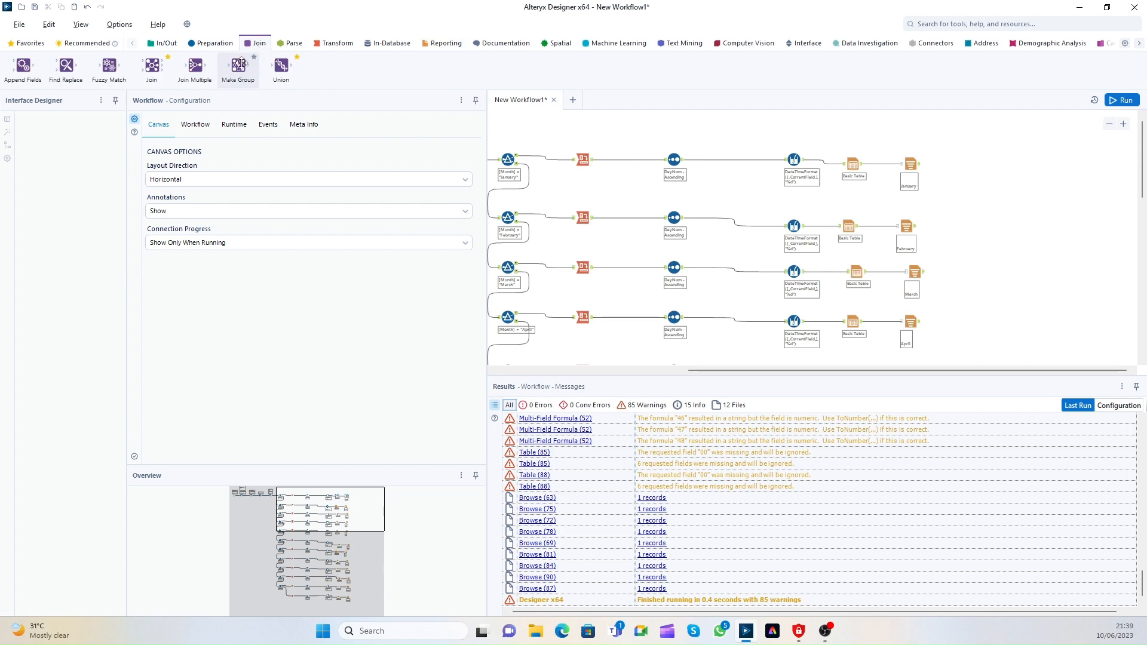
mouse_move(23, 66)
mouse_down()
mouse_move(1098, 232)
mouse_move(984, 190)
mouse_up()
drag(920, 164, 978, 191)
drag(916, 226, 977, 195)
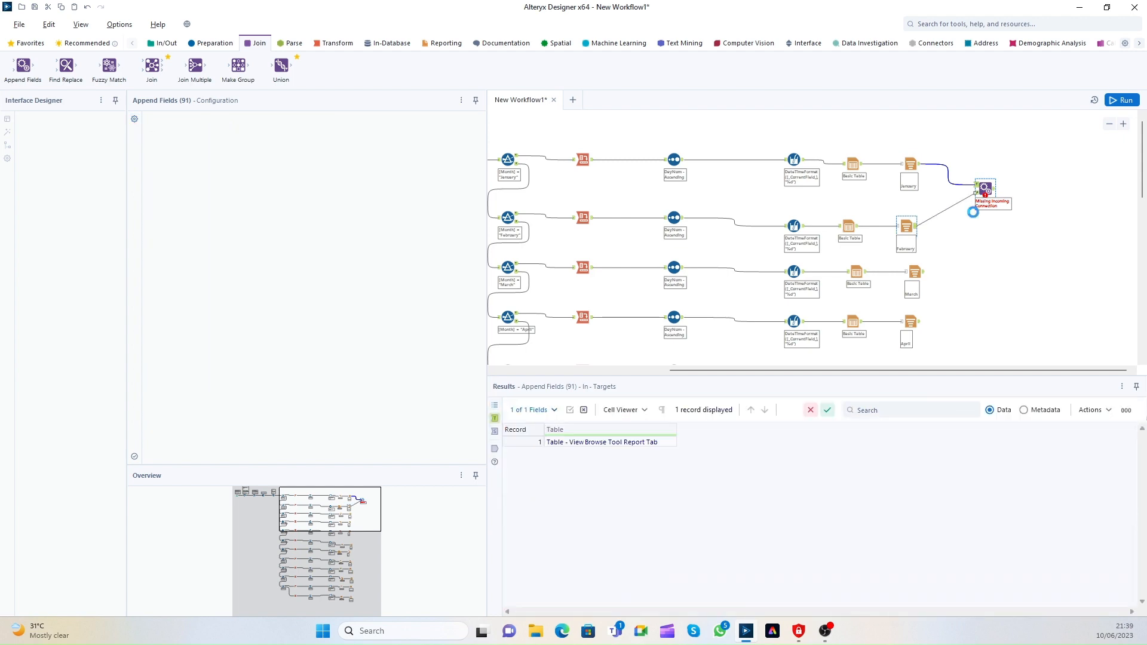
click(1123, 100)
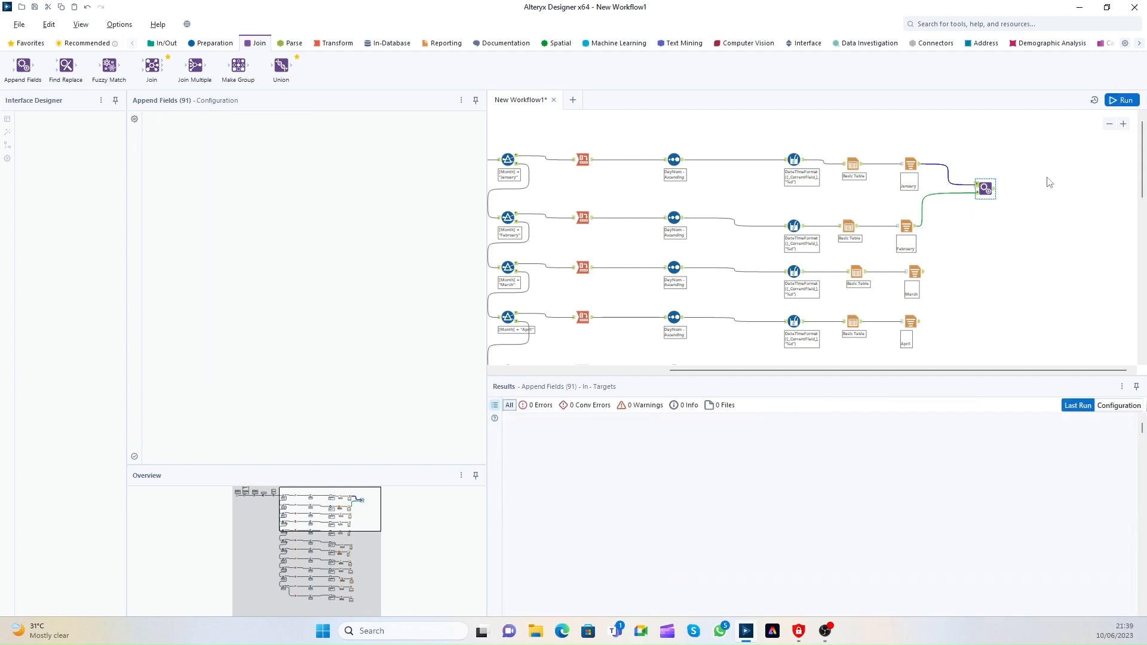
click(992, 191)
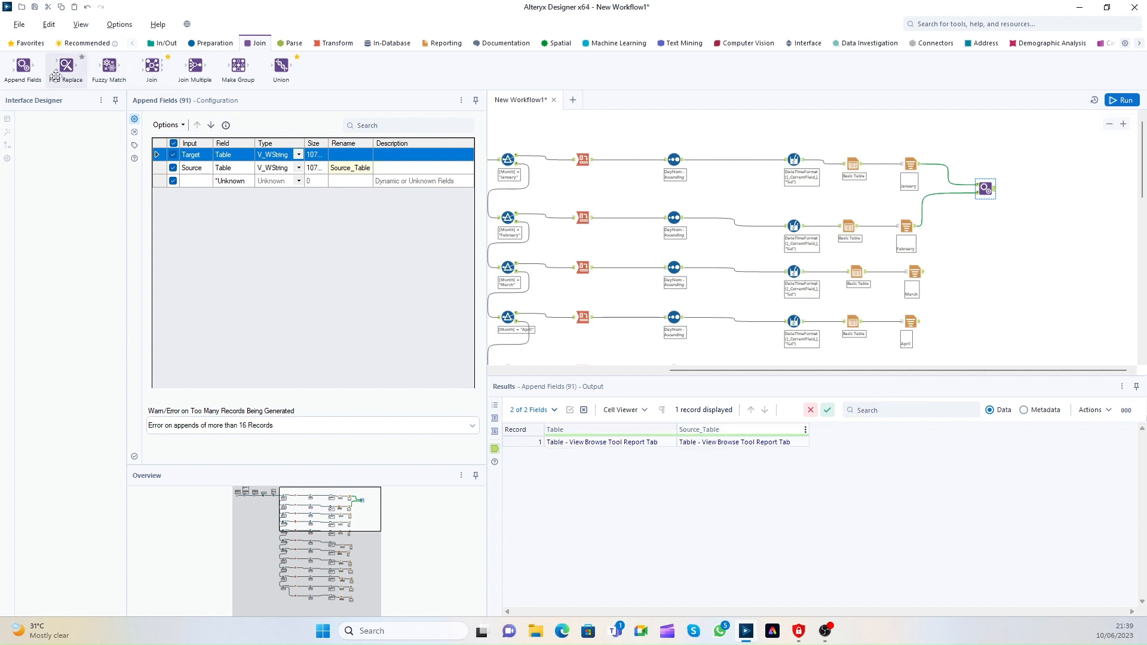
Step: Chain a second Append Fields tool after the first with March's Report Text as source, and run the workflow to inspect its output
drag(1143, 293, 1036, 206)
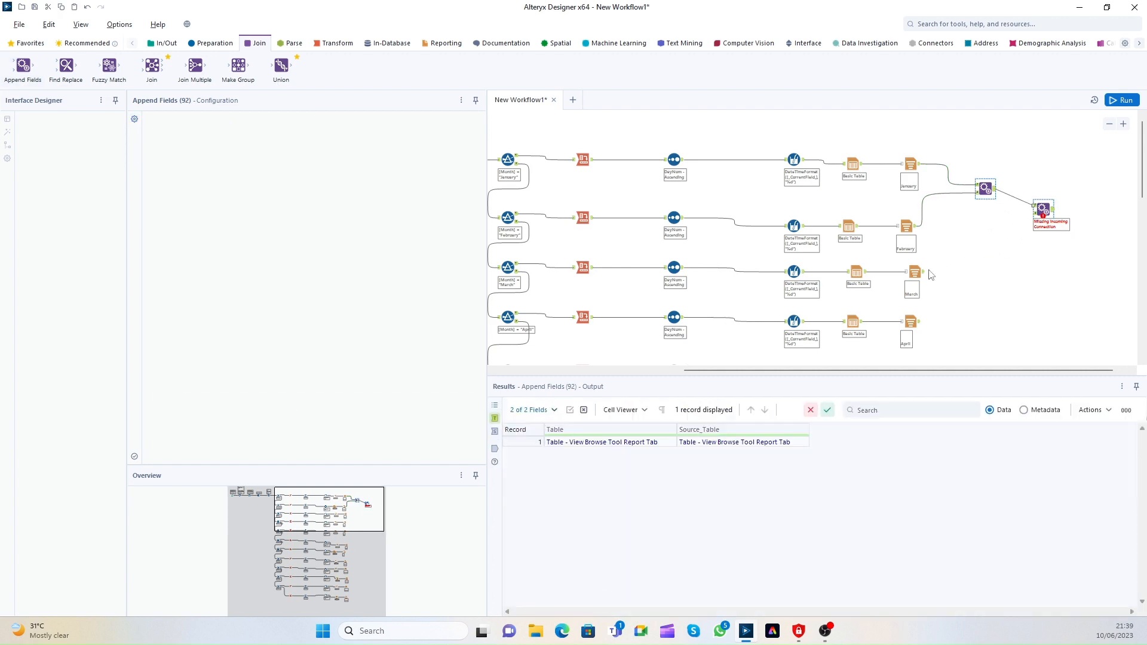
mouse_move(923, 272)
mouse_down()
mouse_move(1042, 217)
mouse_move(1034, 236)
mouse_up()
click(1127, 100)
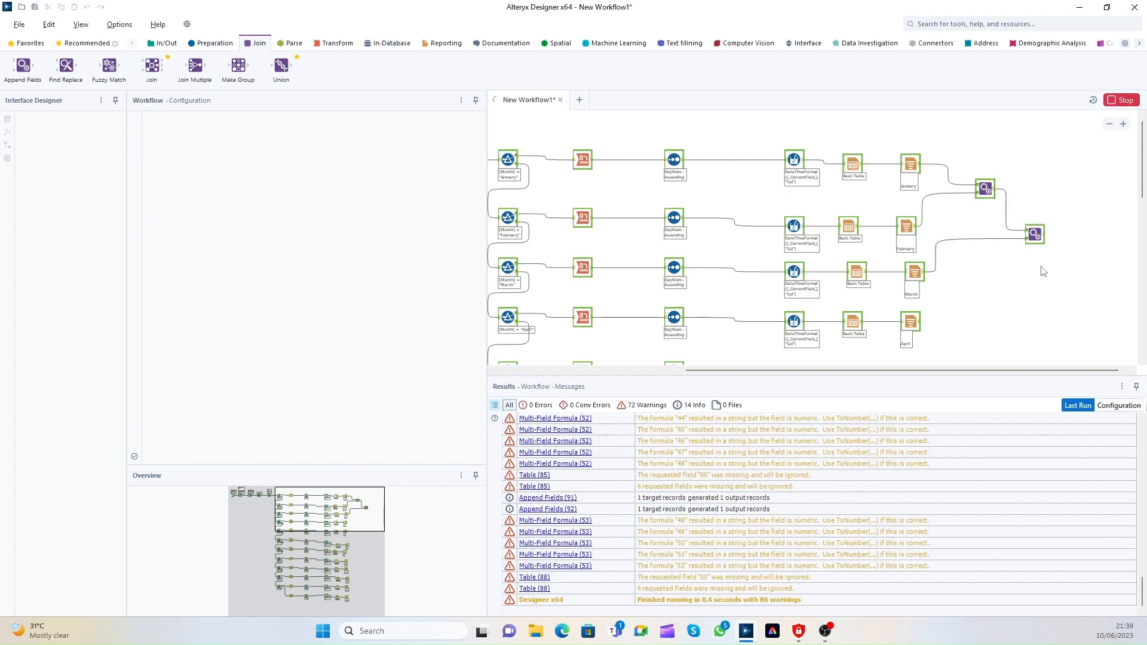
click(1041, 236)
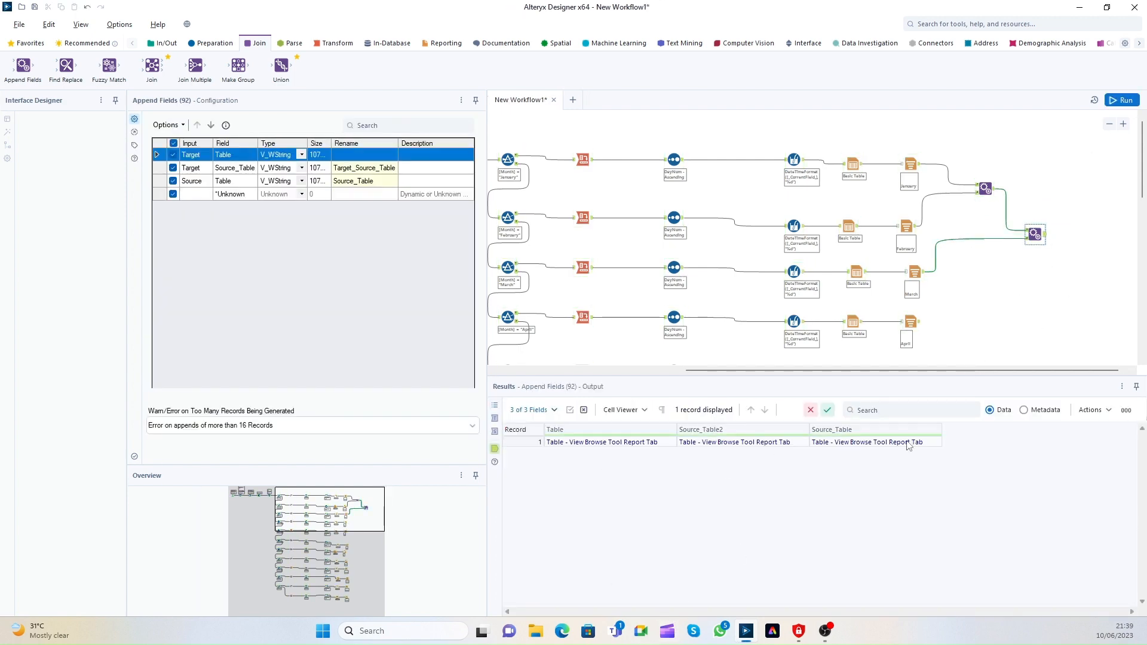
drag(977, 150, 1007, 186)
Step: Add a Select tool to the output of the second Append Fields tool
click(210, 43)
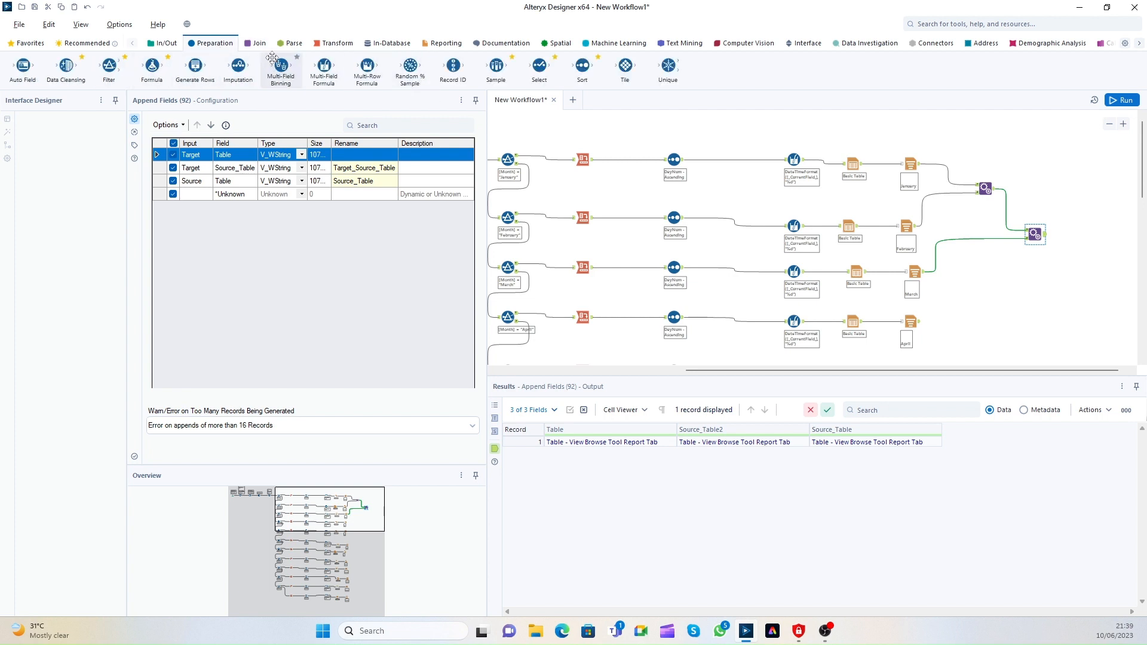
click(257, 45)
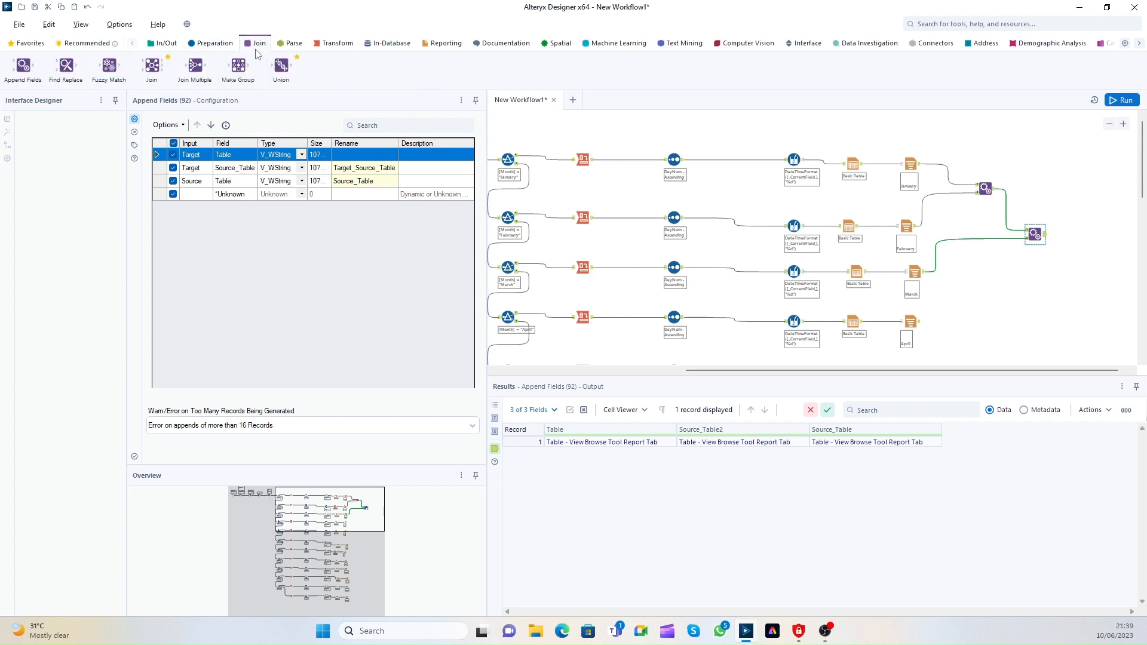
click(224, 46)
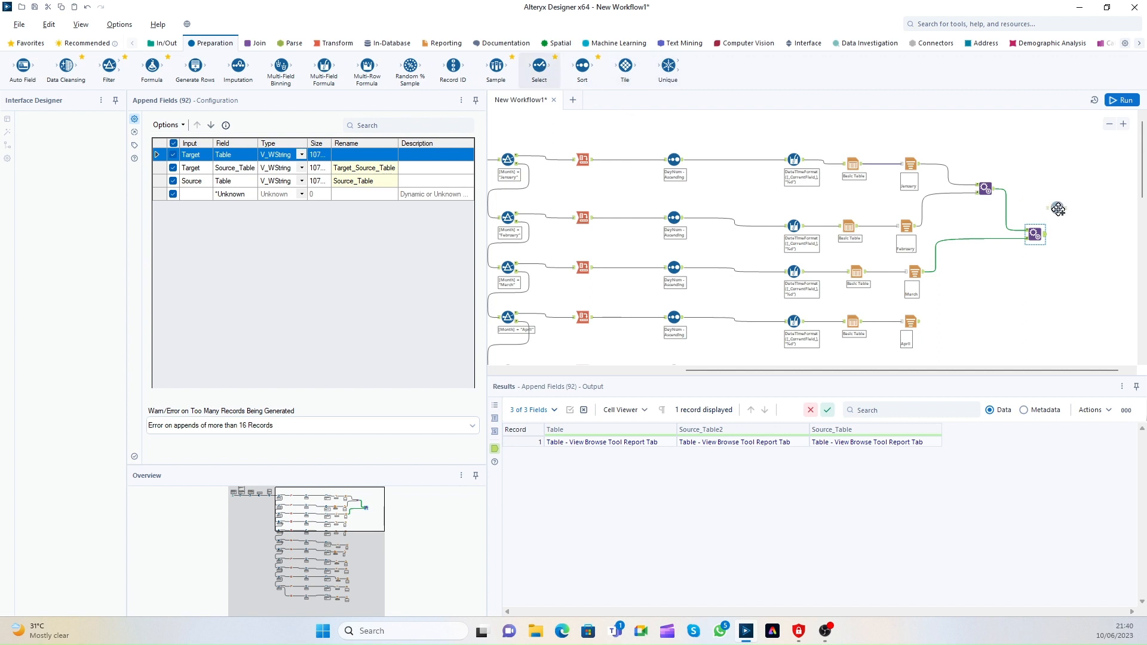
drag(1058, 209, 1088, 235)
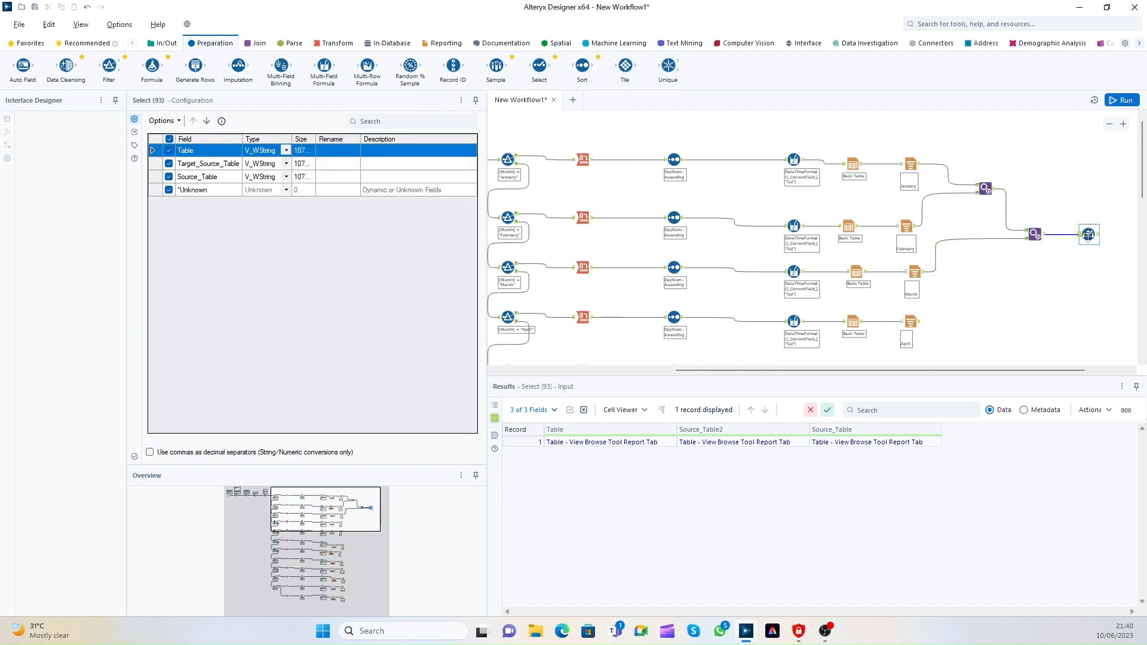
Step: Rename the Table, Target_Source_Table and Source_Table fields to 1, 2 and 3 in the Select tool
click(337, 150)
text(1)
key(Down)
text(2)
key(Down)
text(3)
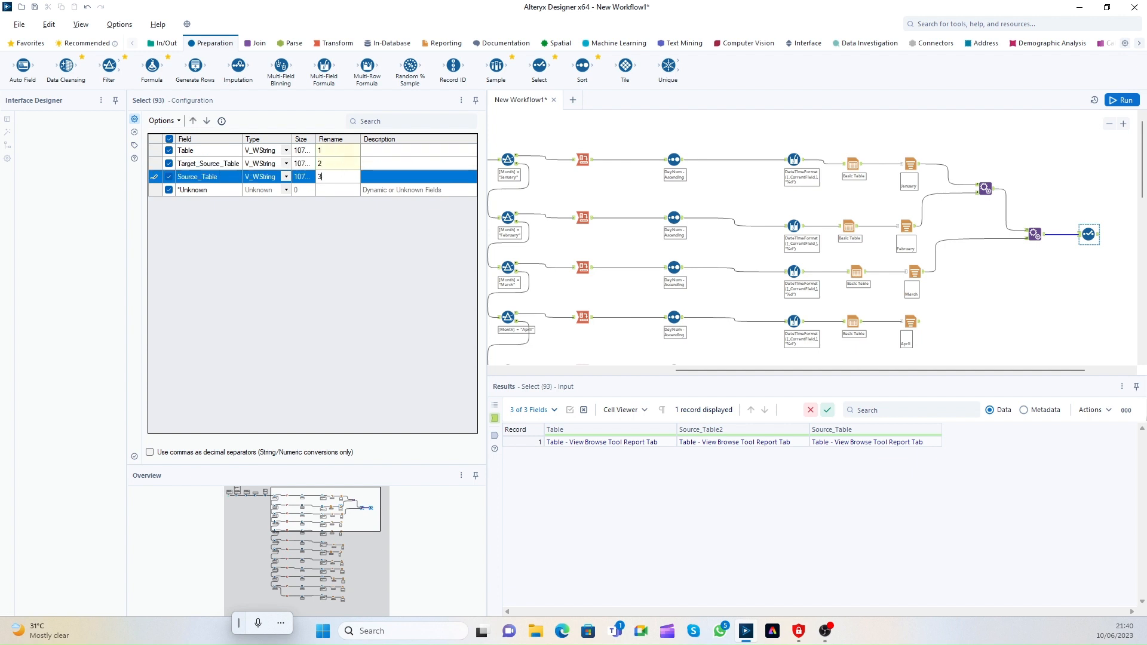
Step: Rename the Table, Target_Source_Table and Source_Table fields to a, b and c in the Select tool
key(Up)
key(Up)
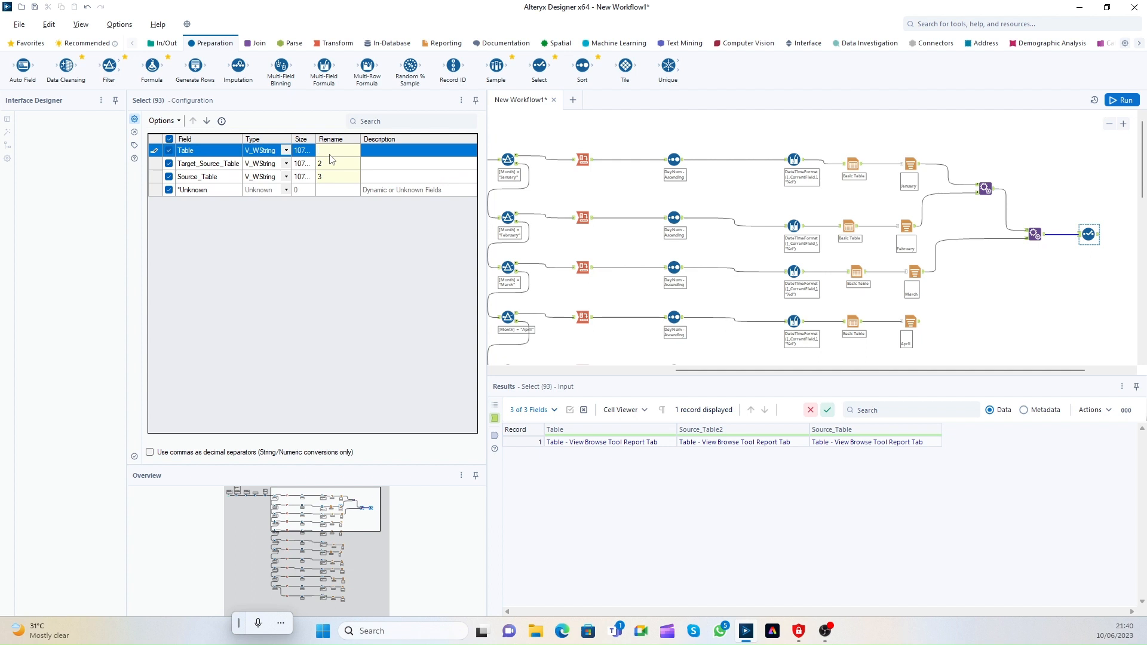
key(Down)
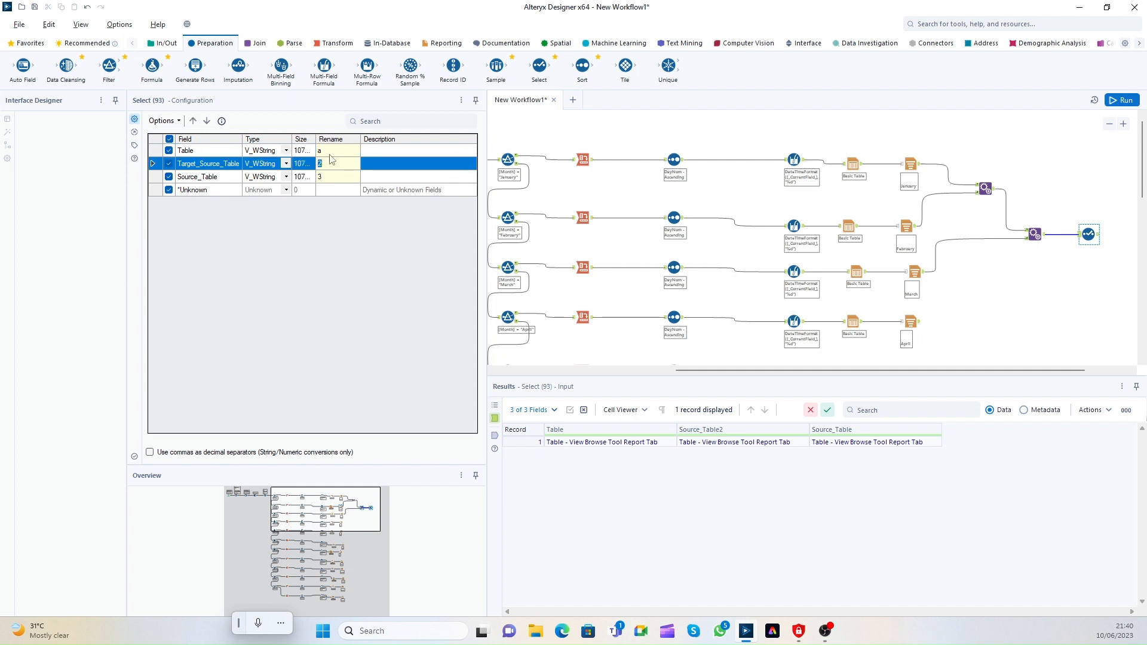
key(Down)
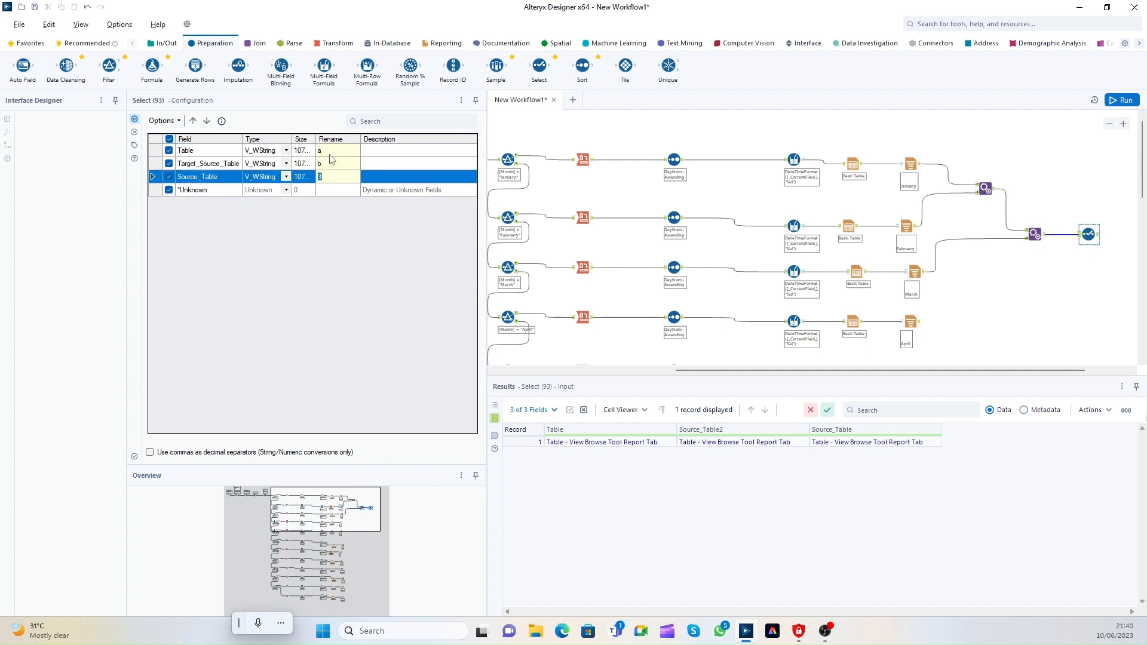
key(Down)
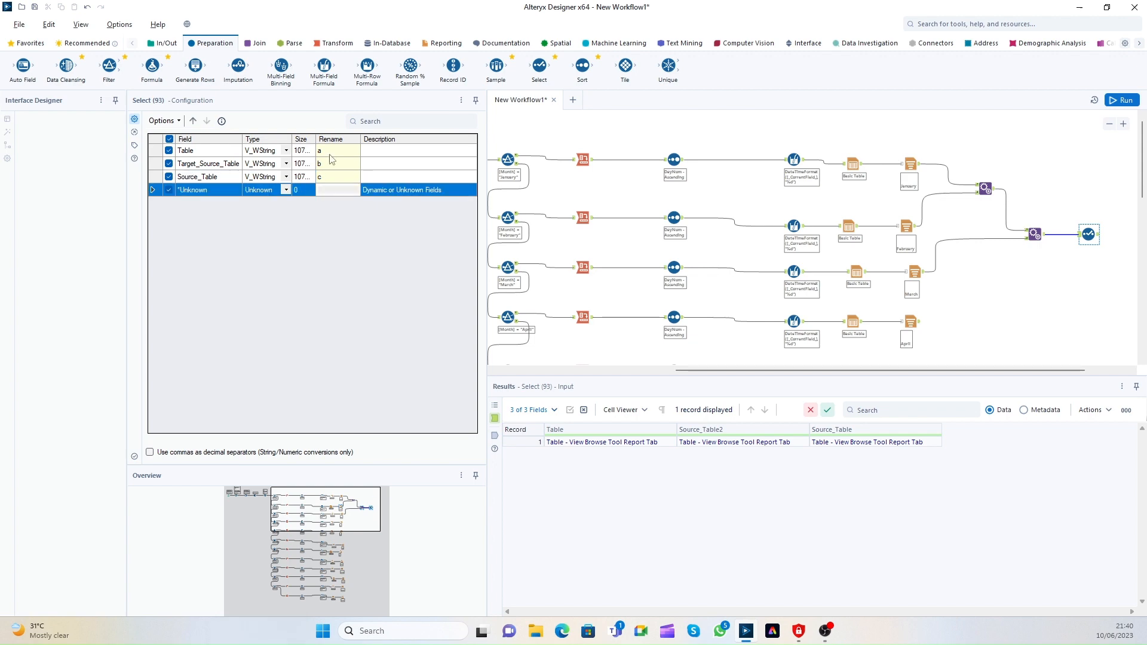
click(1085, 274)
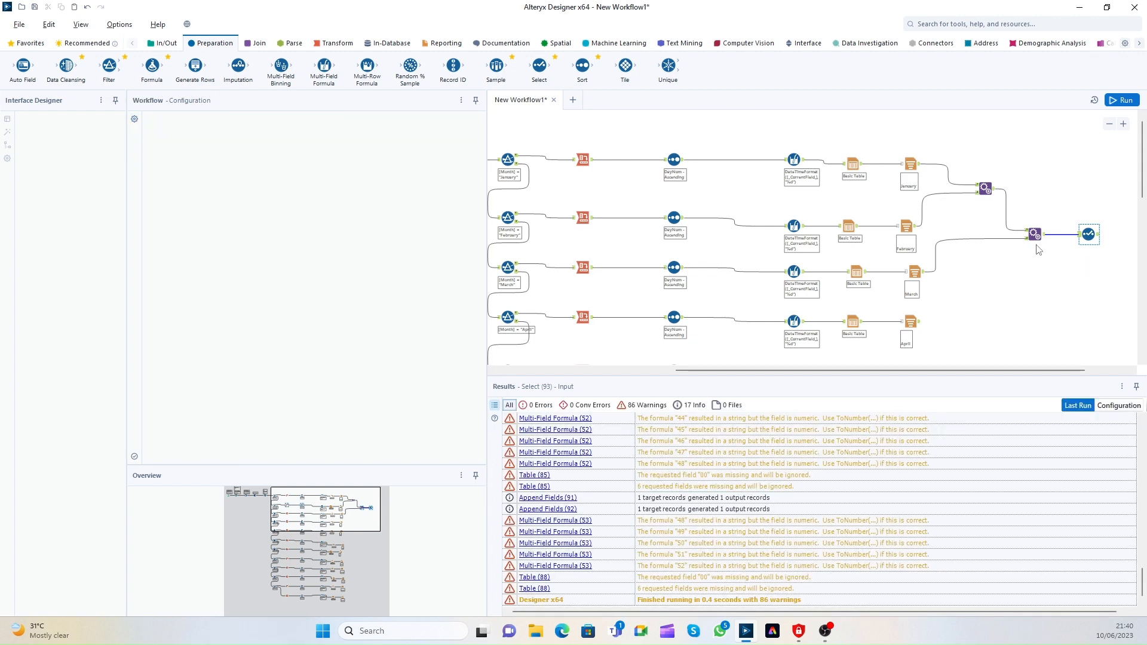
Step: Add an Append Fields tool with April's Report Text as target and May's as source
scroll(1100, 182, down, 3)
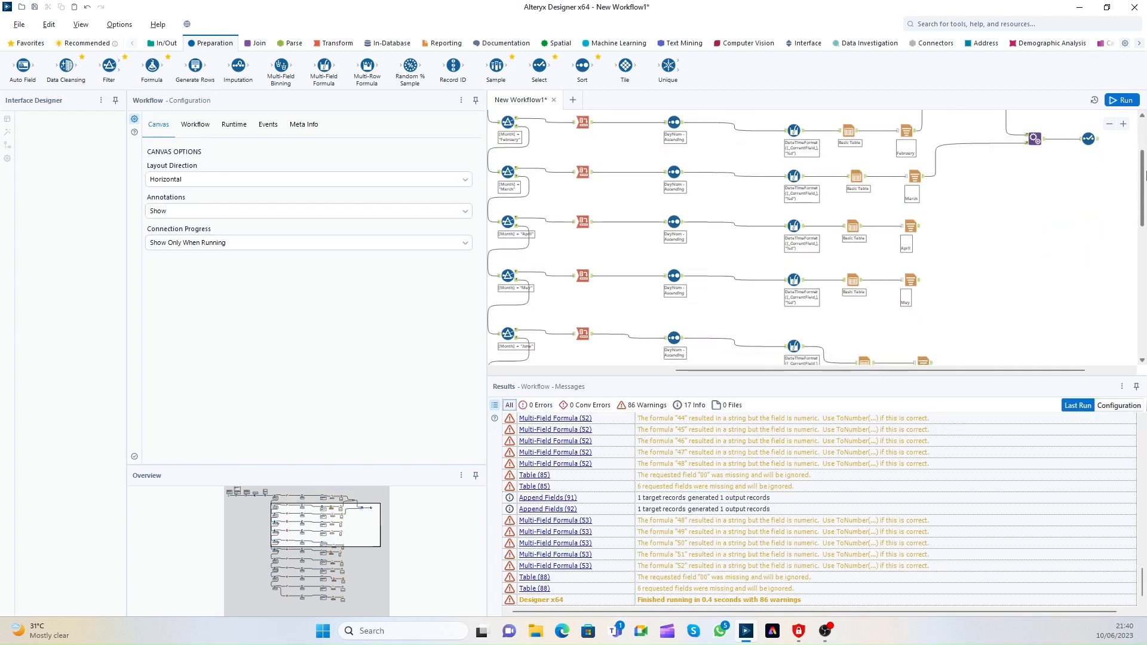
click(257, 43)
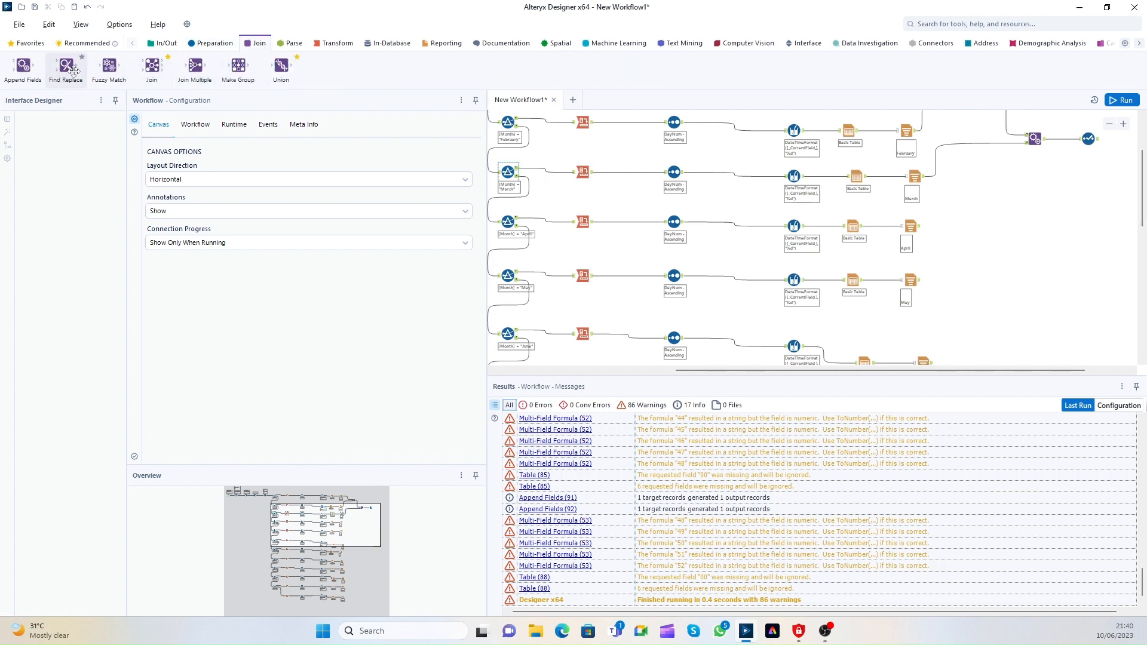
drag(55, 84, 984, 242)
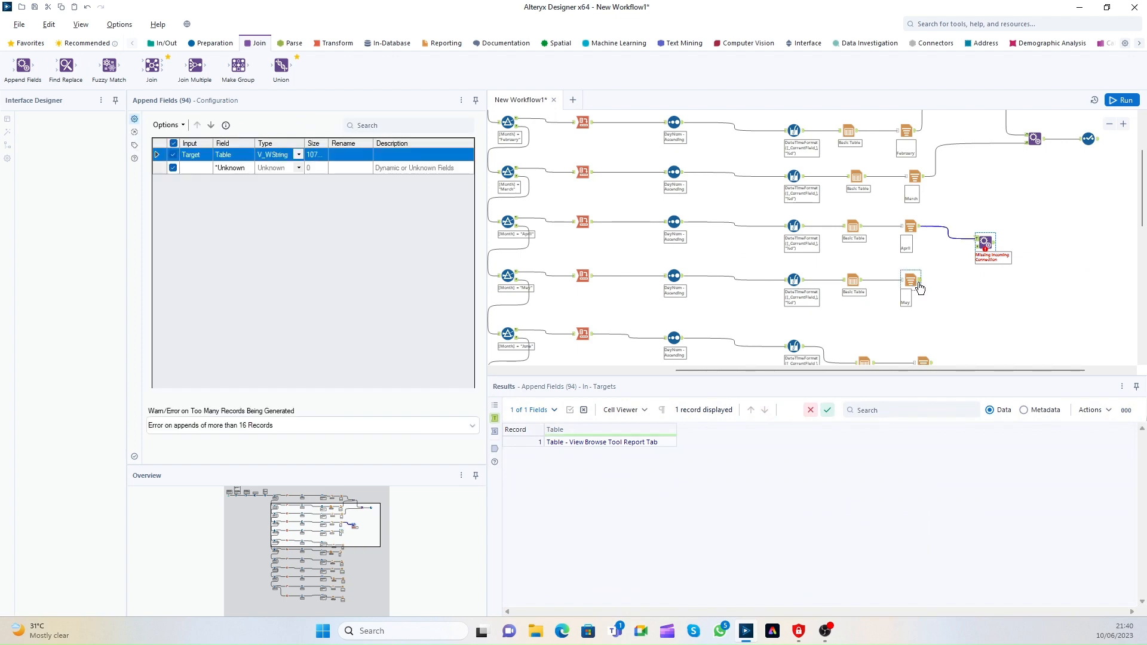
drag(987, 253, 982, 246)
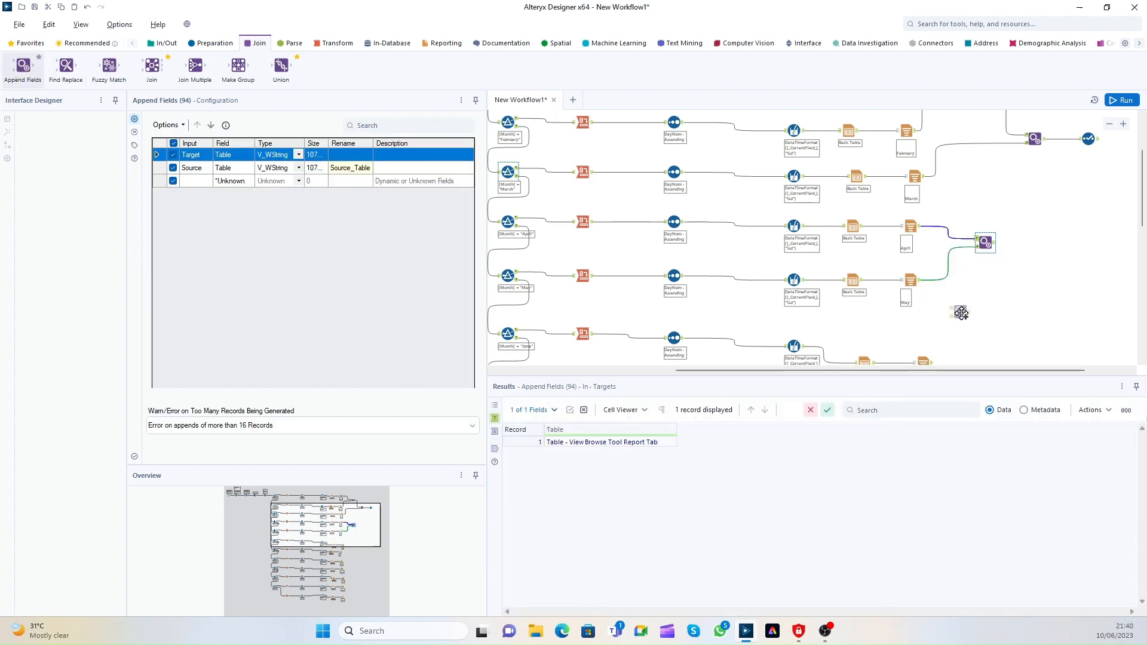
Step: Add a second Append Fields tool with the April–May append output as target and June's Report Text as source
drag(1052, 281, 1051, 279)
drag(995, 243, 1034, 272)
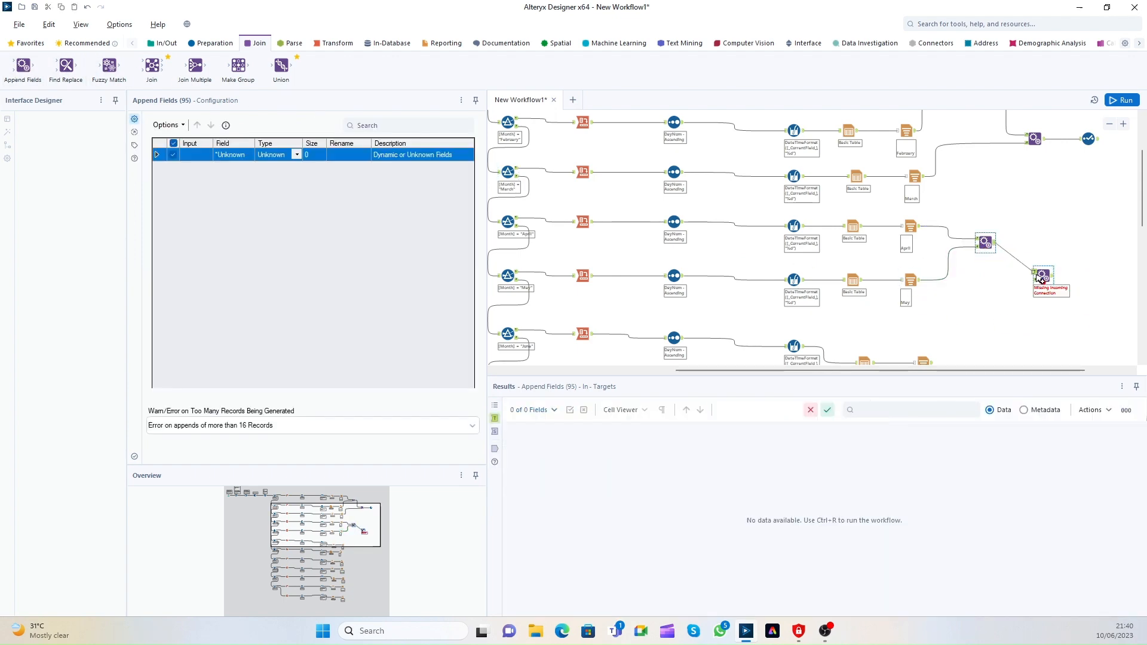
drag(932, 362, 1035, 279)
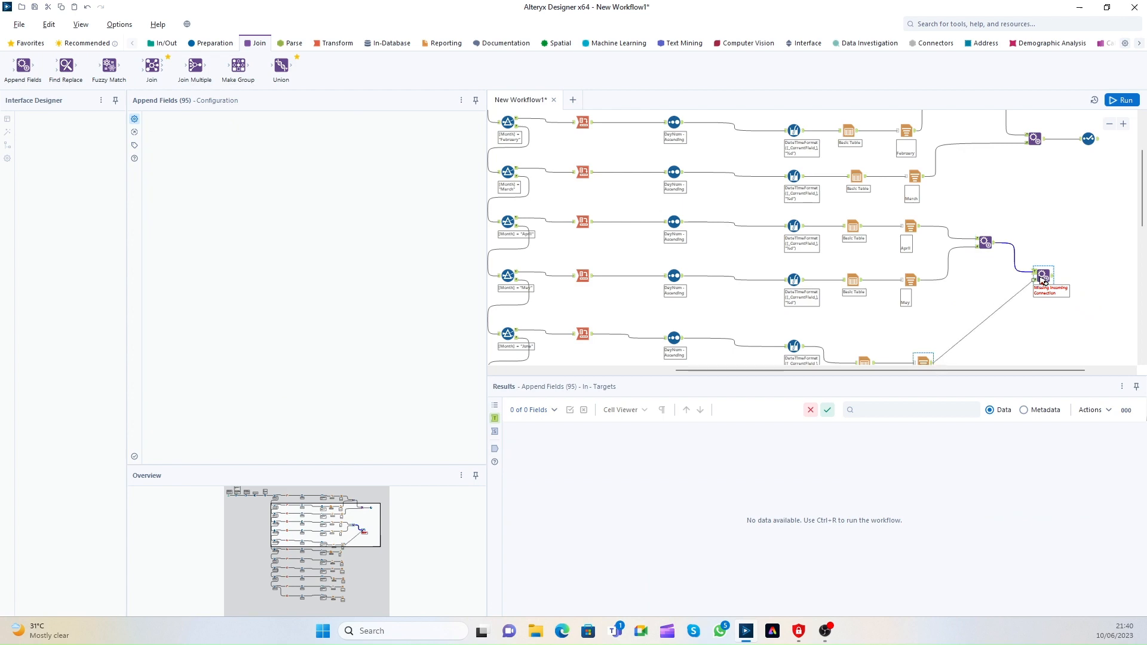
Step: Add a Select tool to the April–June append output and rename Table, Source_Table2 and Source_Table to a, b and c
click(211, 43)
drag(540, 65, 1097, 272)
click(325, 150)
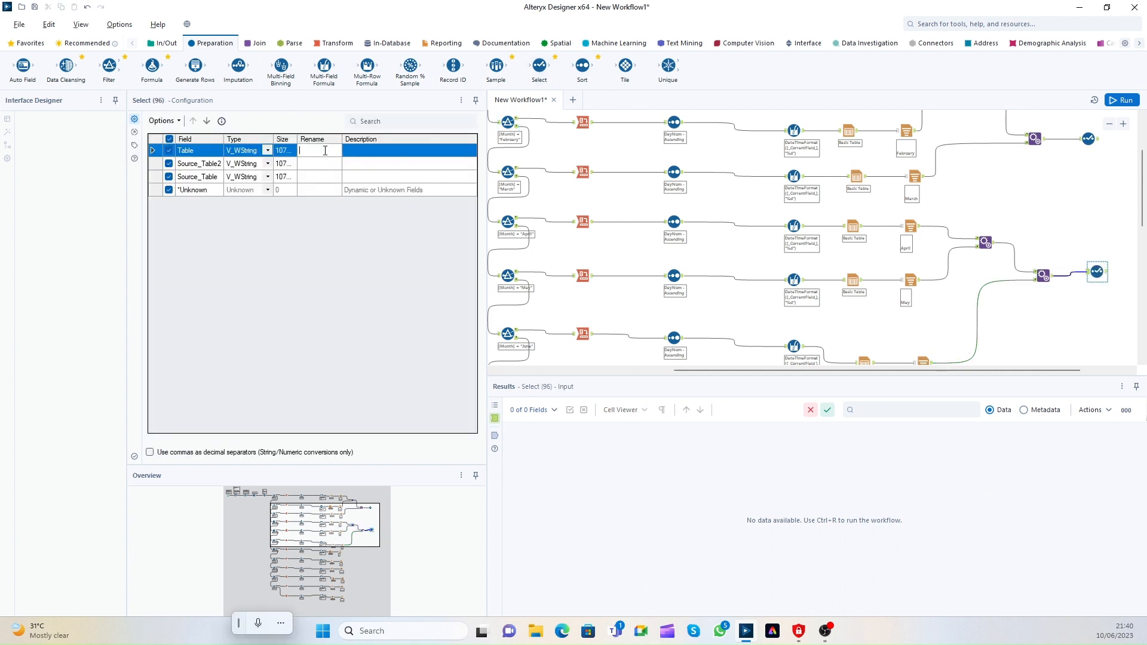
text(a)
key(Return)
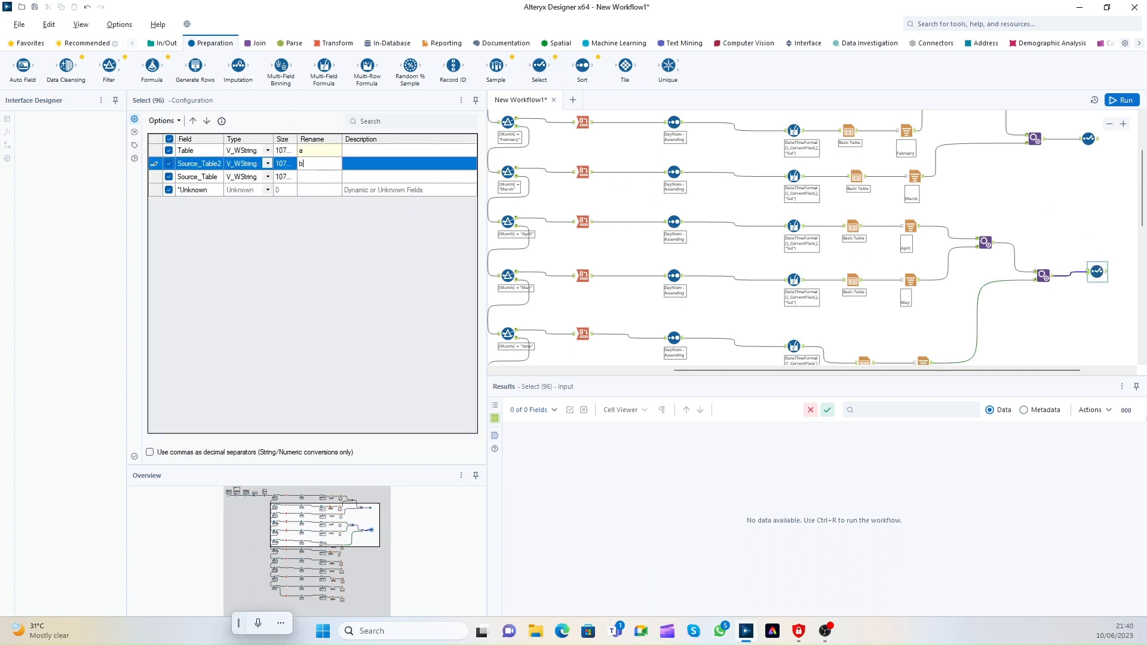
text(b)
key(Return)
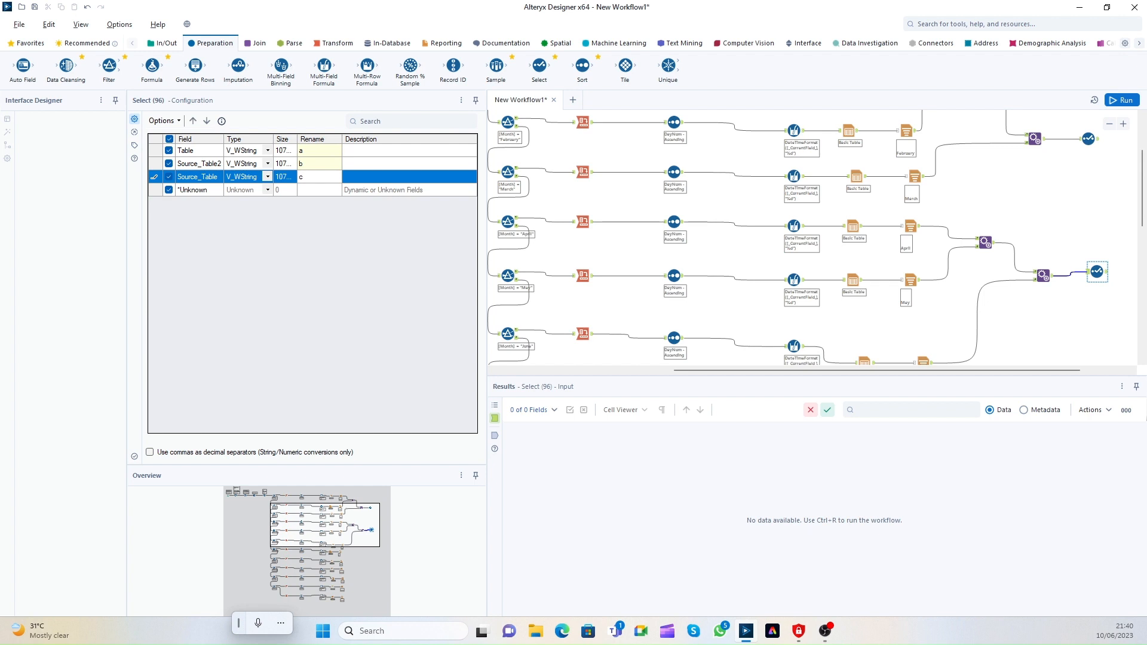
Step: Chain two Append Fields tools to combine July's Report Text with August's, and their output with September's
scroll(1131, 183, down, 5)
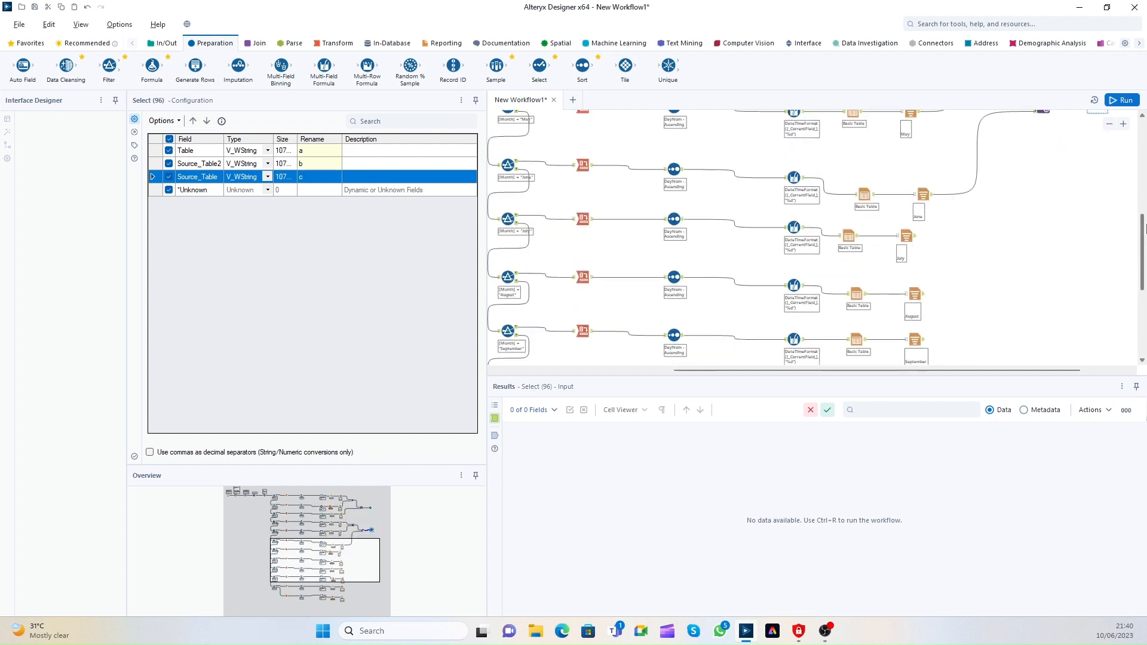
click(278, 44)
click(256, 48)
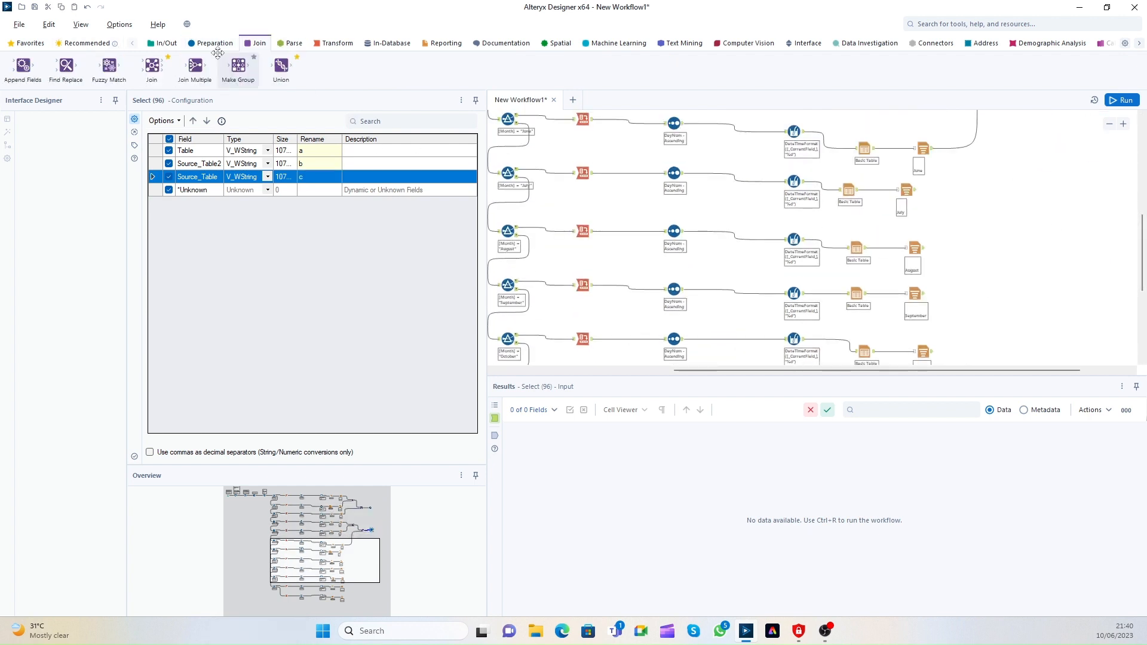
drag(23, 66, 986, 210)
drag(915, 190, 979, 206)
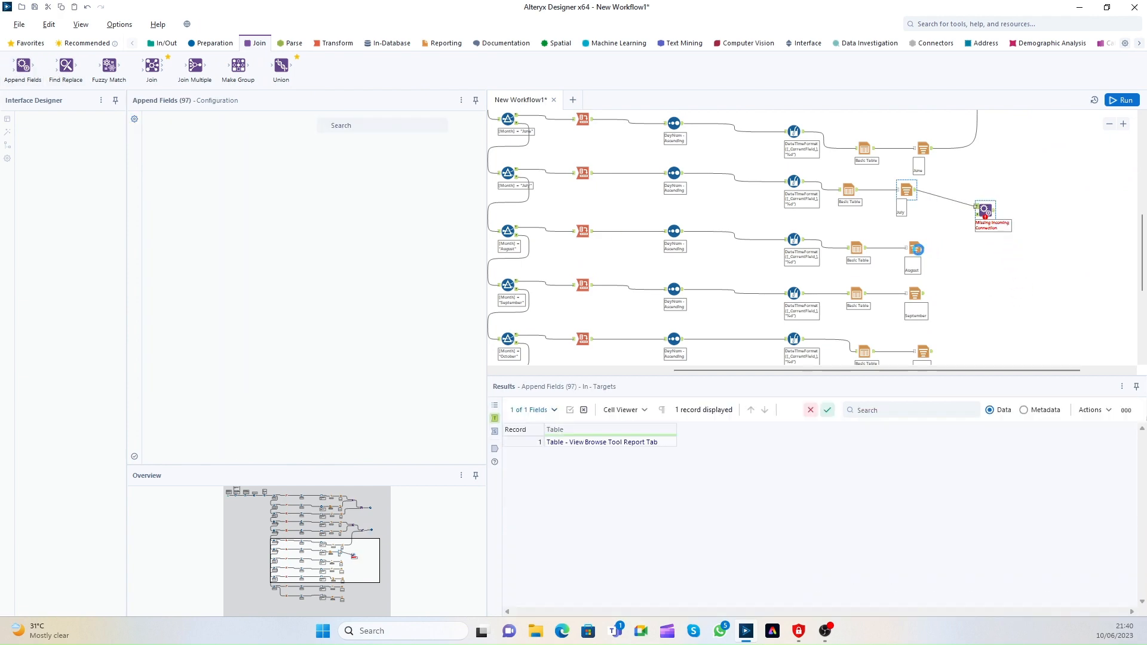
drag(930, 249, 978, 213)
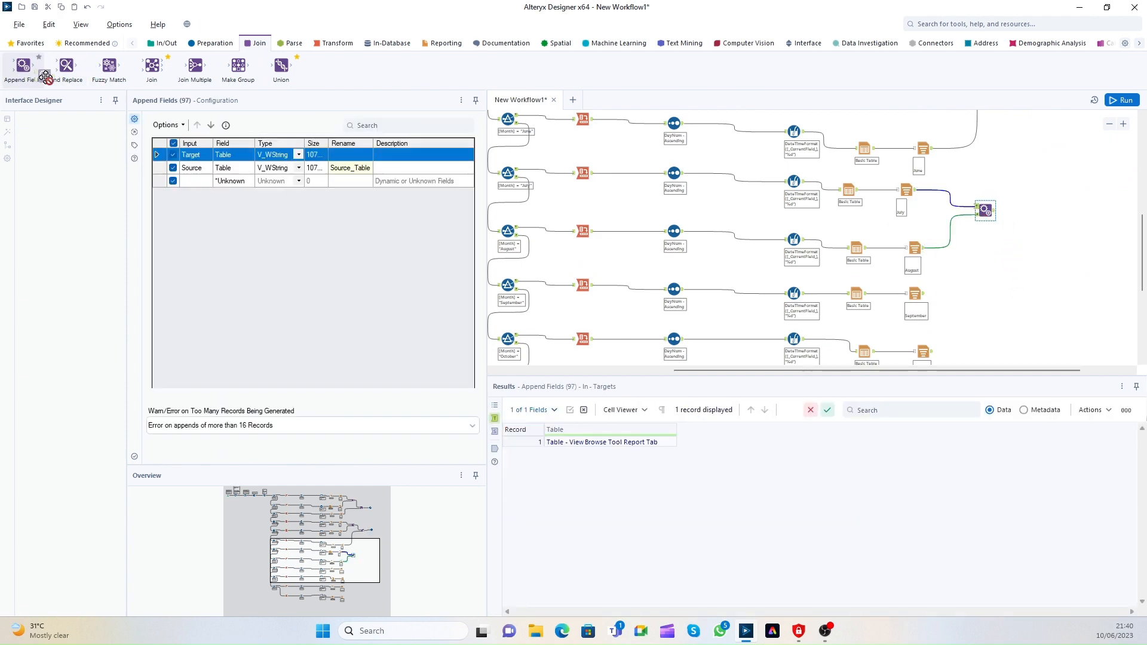
drag(958, 265, 1014, 263)
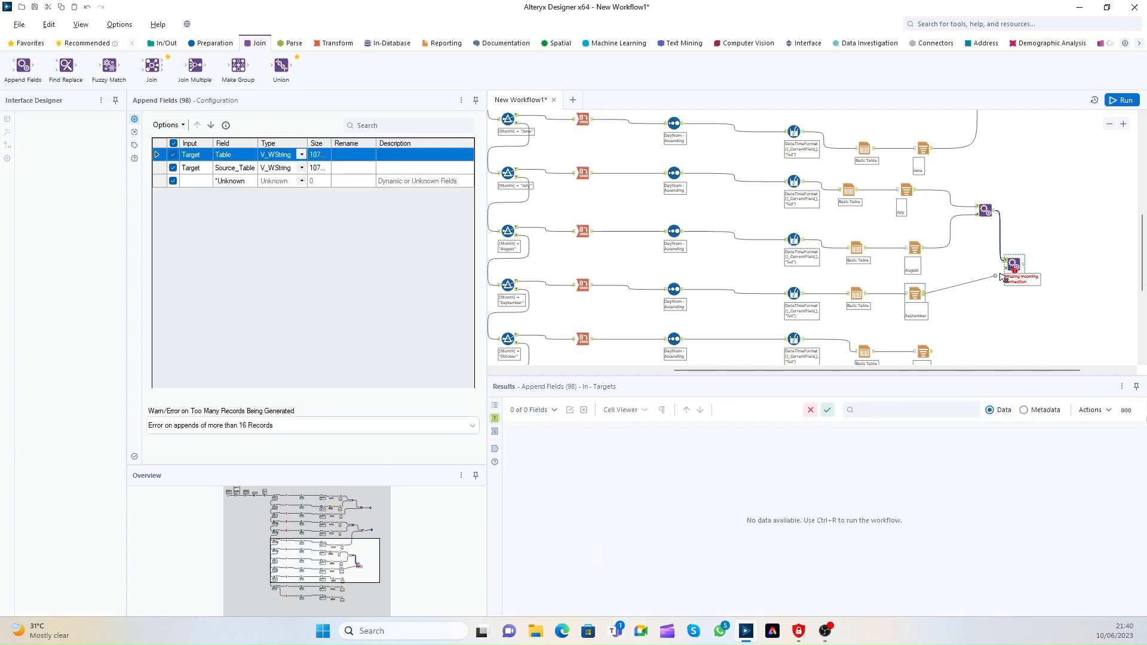
drag(1002, 277, 1006, 269)
Step: Add a Select tool to the July–September append output and rename Table, Source_Table2 and Source_Table to a, b and c
click(231, 46)
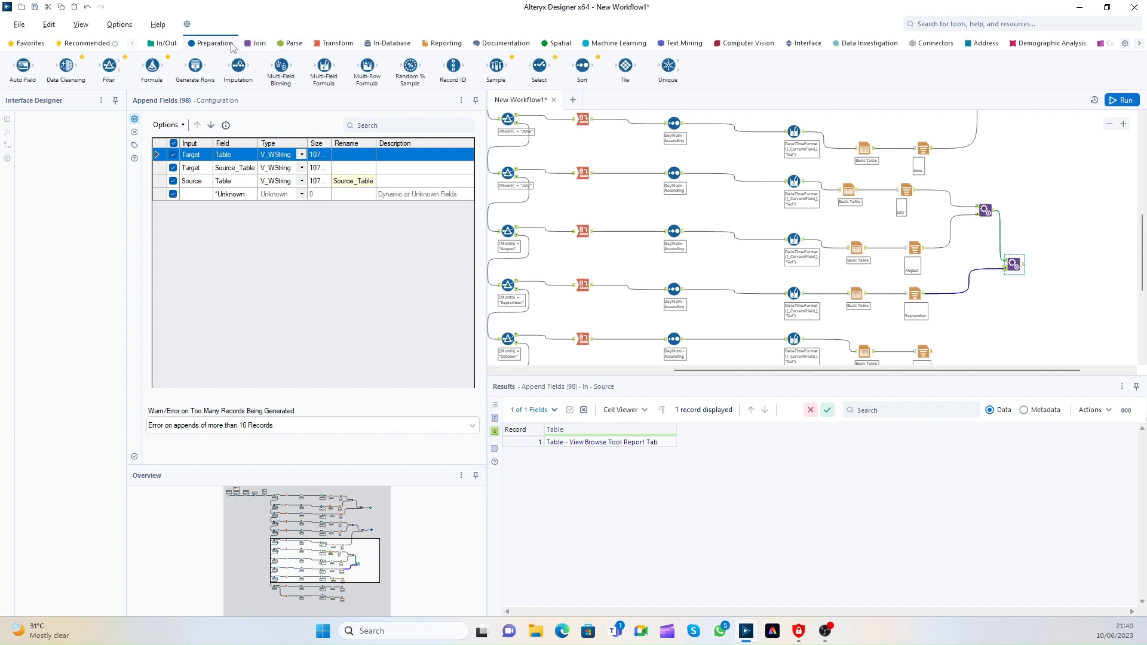
drag(540, 66, 1060, 264)
click(321, 149)
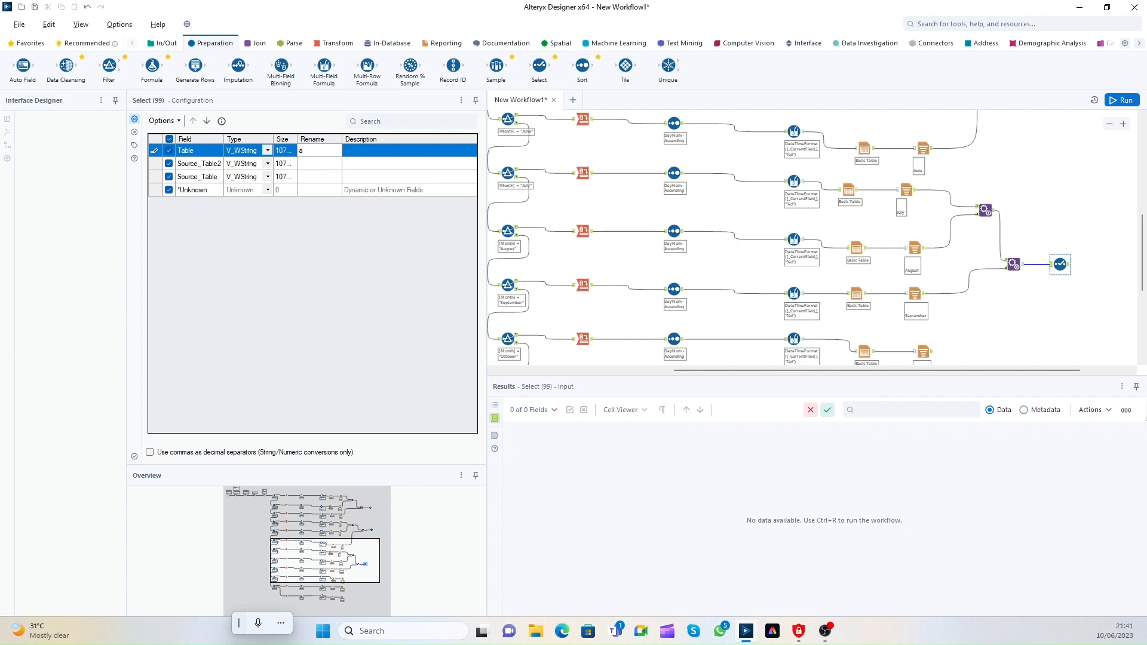
text(a)
key(Down)
text(b)
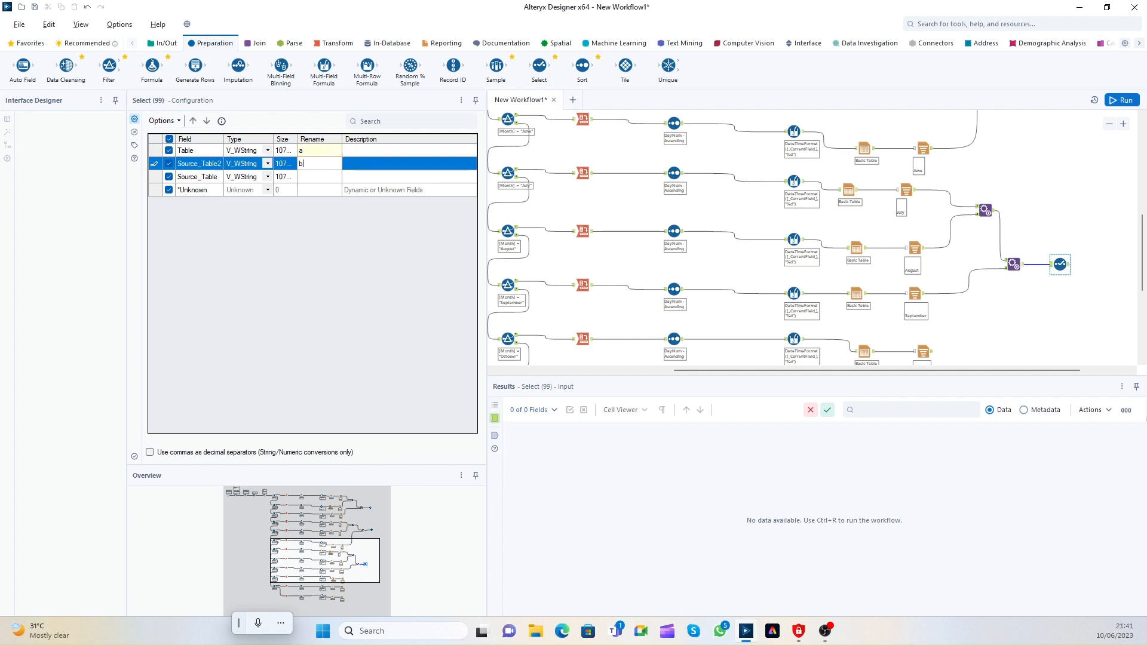
key(Down)
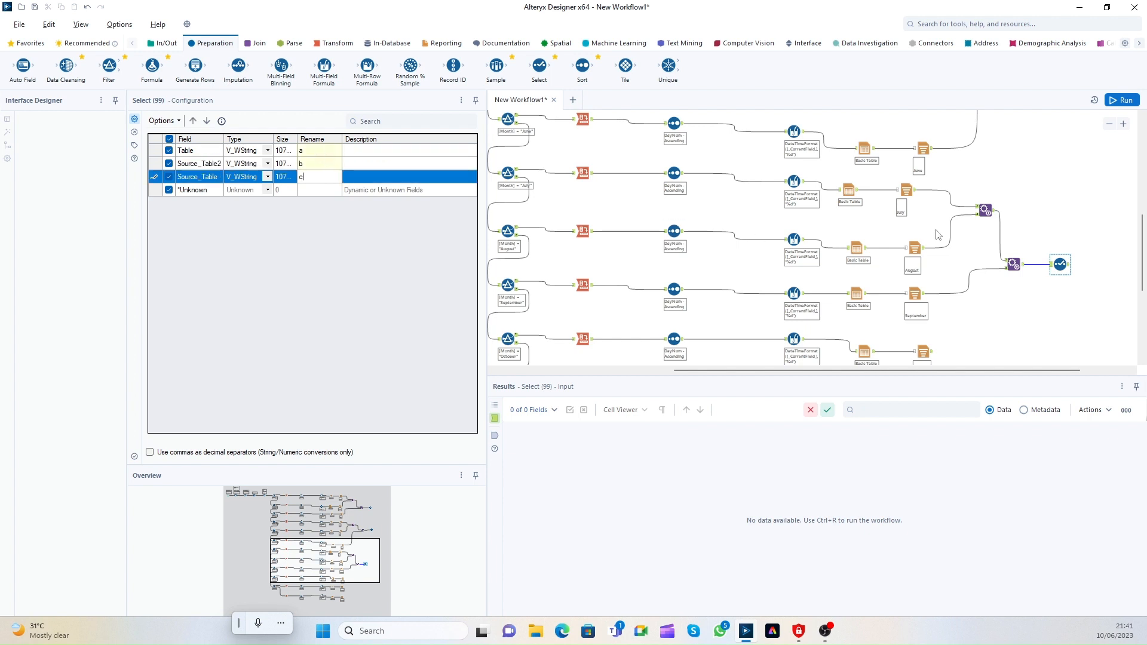
Step: Add an Append Fields tool with October's Report Text as target and November's as source
drag(1144, 235, 1145, 282)
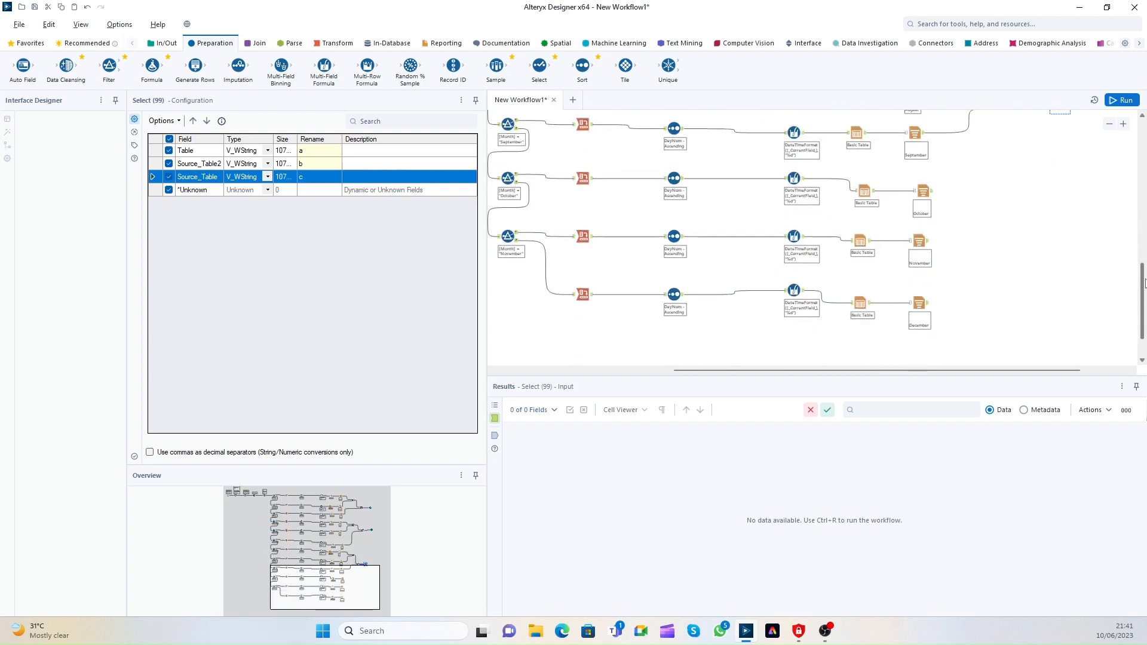
click(253, 47)
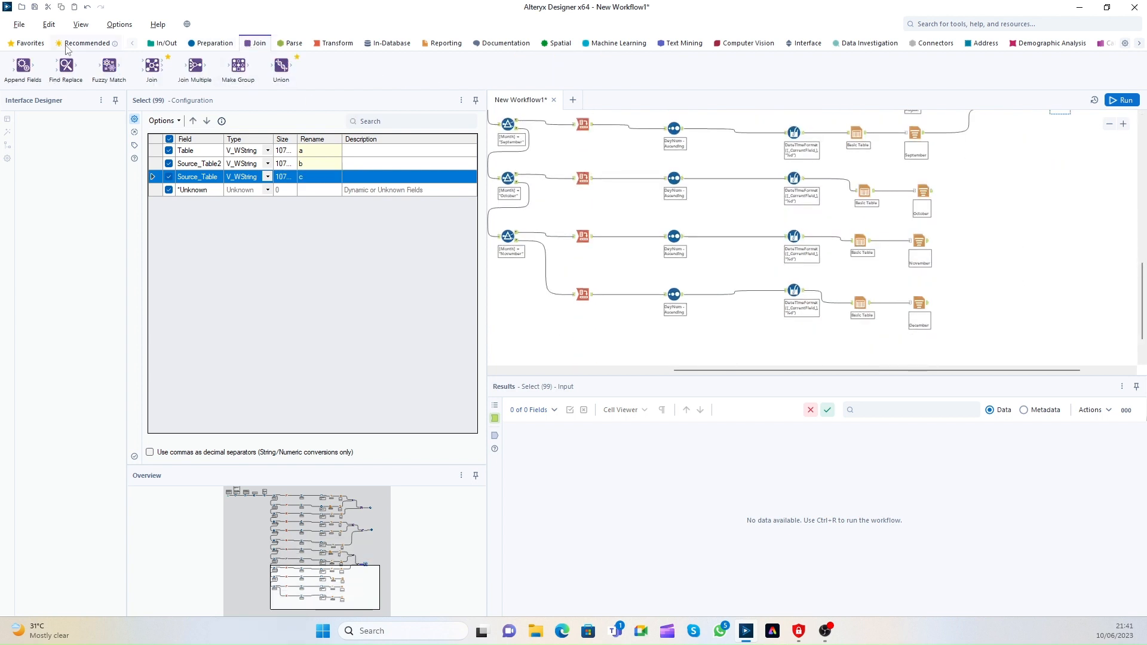
drag(23, 66, 979, 201)
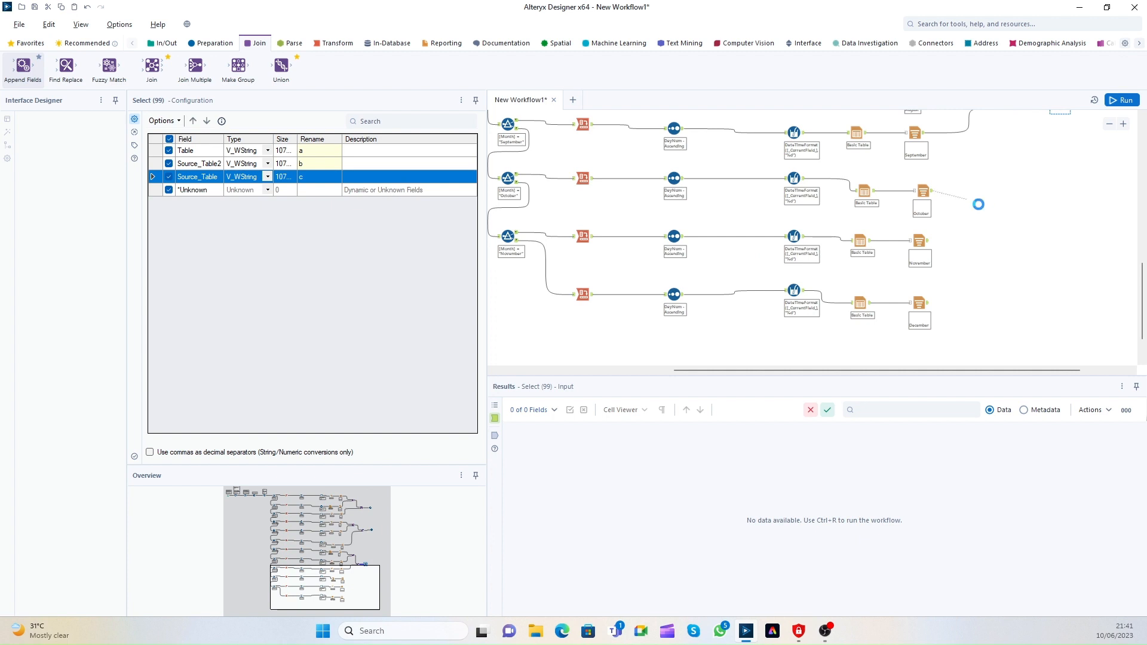
drag(930, 246, 969, 207)
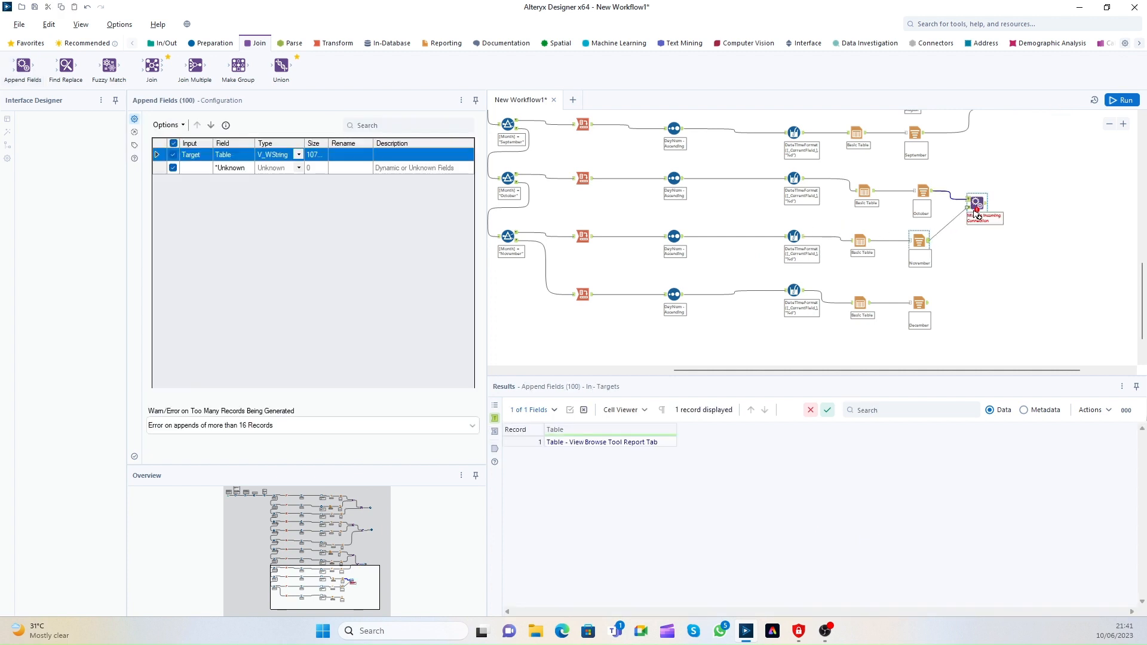
Step: Add another Append Fields tool fed by the October–November append output and try to connect December's Report Text to it
drag(24, 70, 1014, 257)
drag(987, 204, 1006, 255)
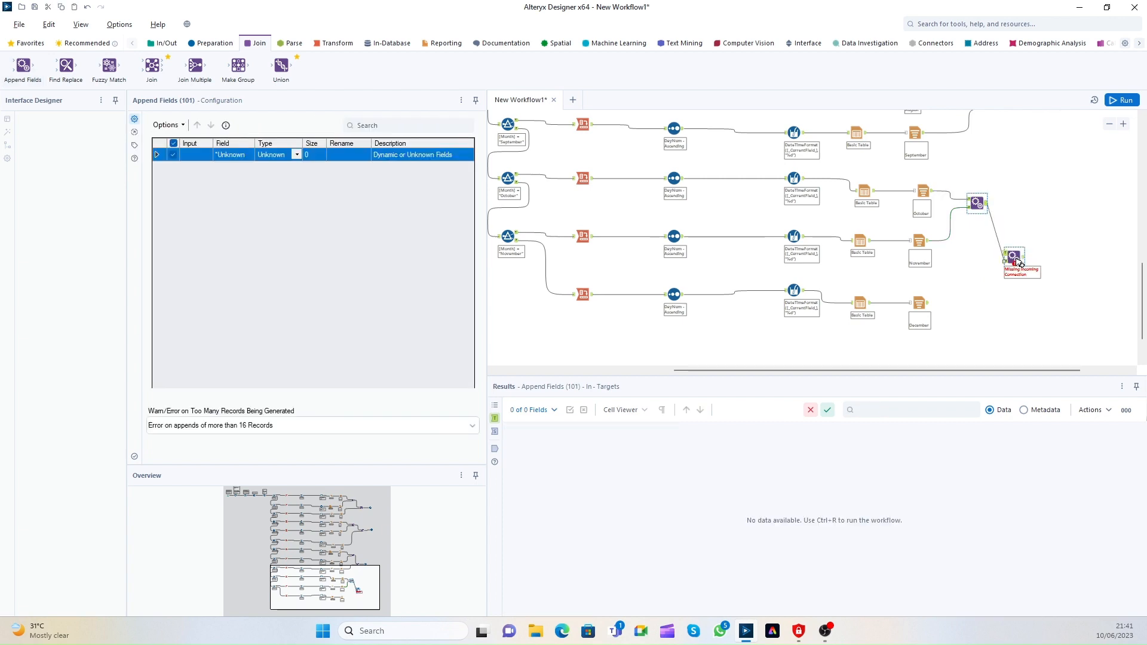
drag(929, 303, 1001, 271)
Step: Delete the link between the last two Append Fields tools and reconnect with the October–November output as target and December's Report Text as source
click(998, 255)
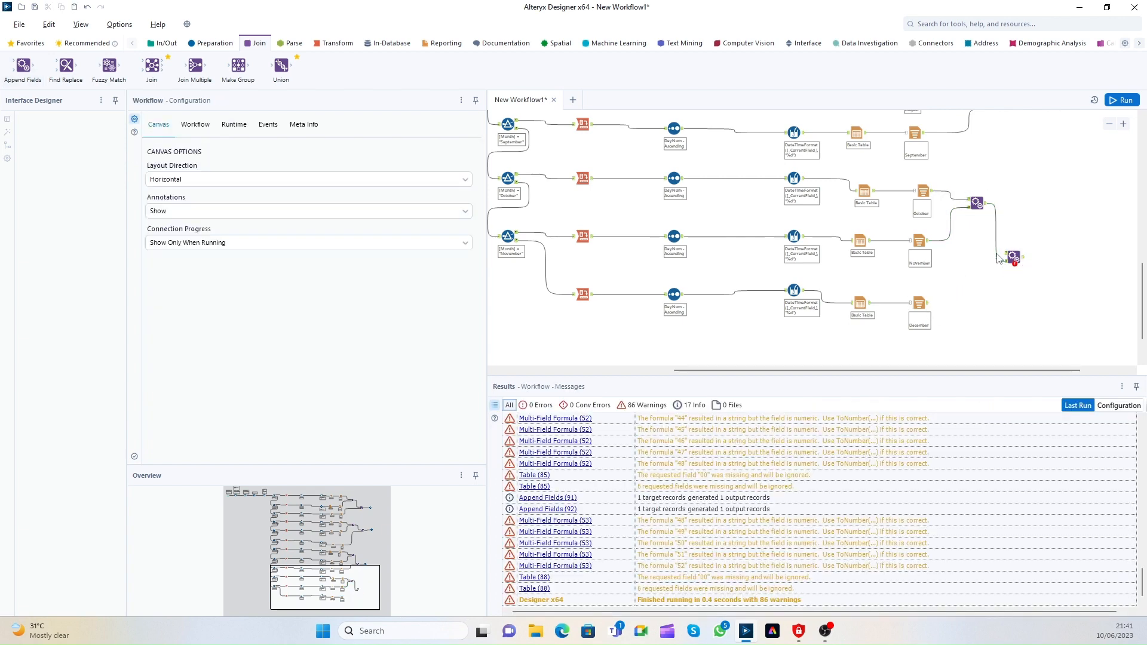
click(997, 255)
key(Delete)
key(Delete)
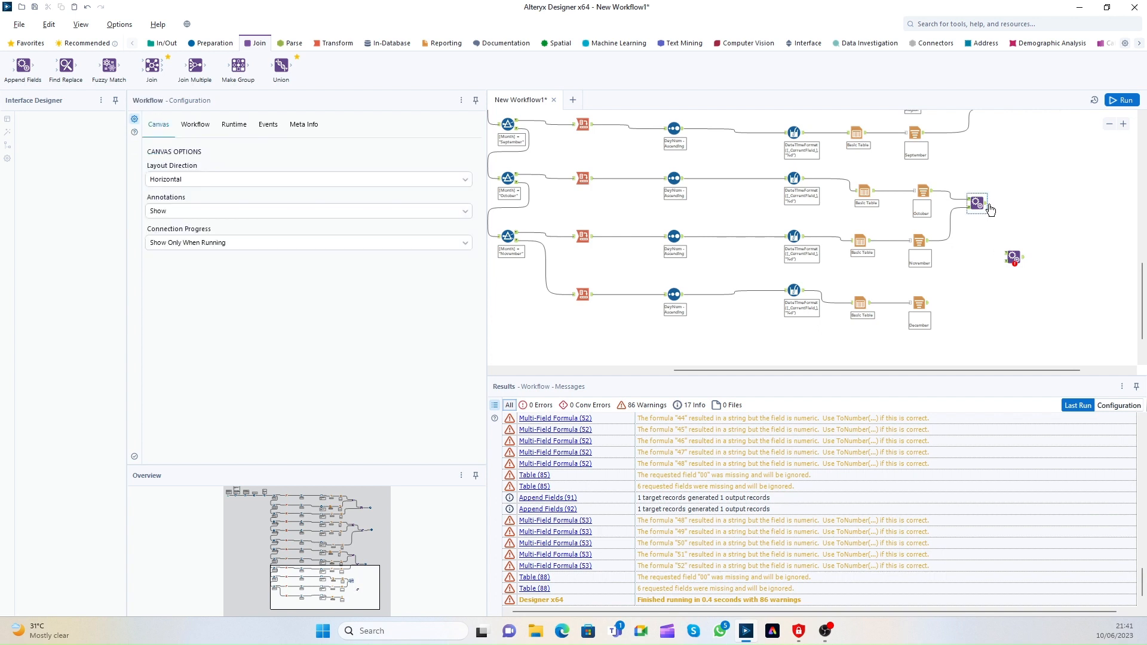
click(931, 308)
drag(1008, 266, 1010, 262)
Step: Add a Select tool to the October–December append output and open the Table field's new name for editing
click(206, 43)
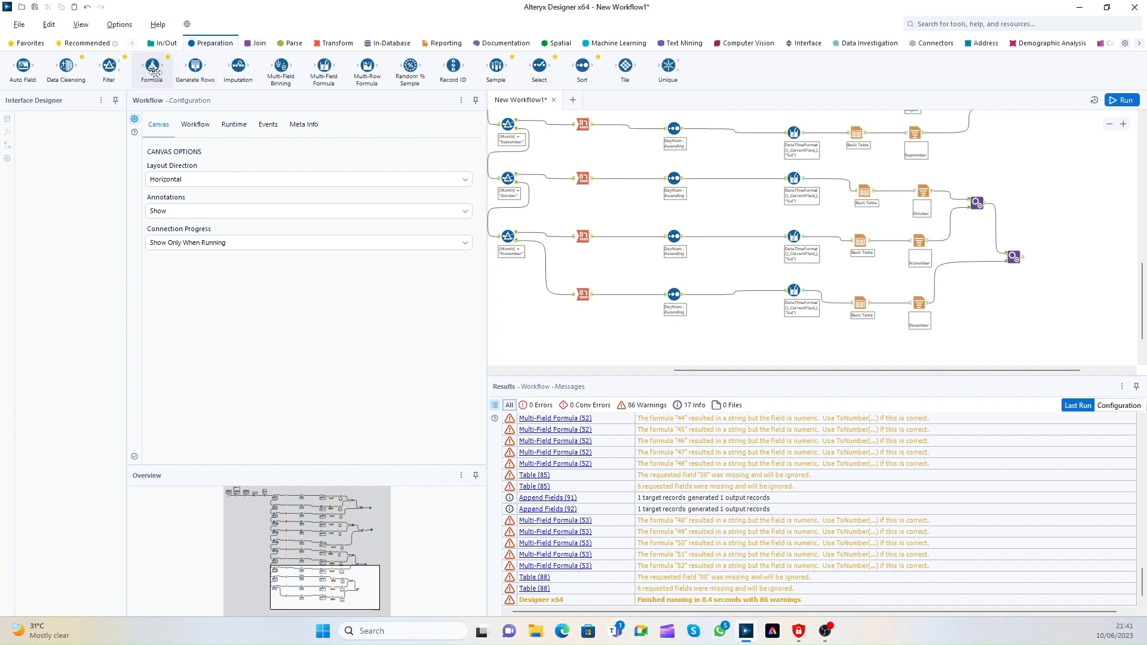
drag(539, 65, 1067, 258)
click(327, 151)
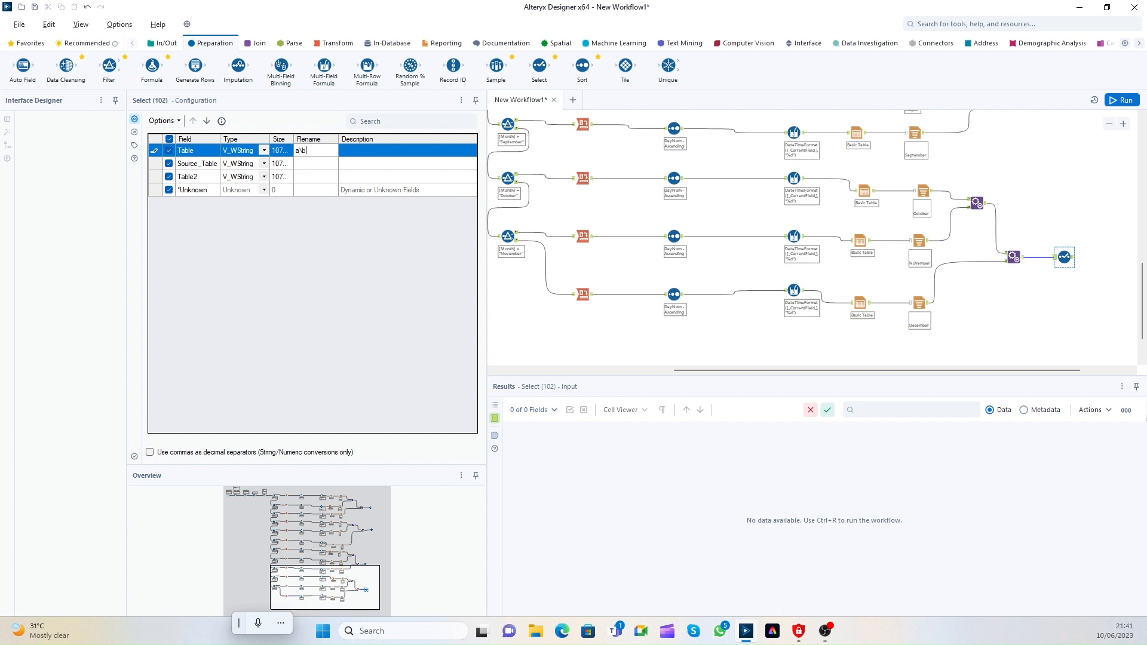
Step: Finish renaming the Select tool's Table, Source_Table and Table2 fields to a, b and c, and run the workflow
key(Return)
text(b)
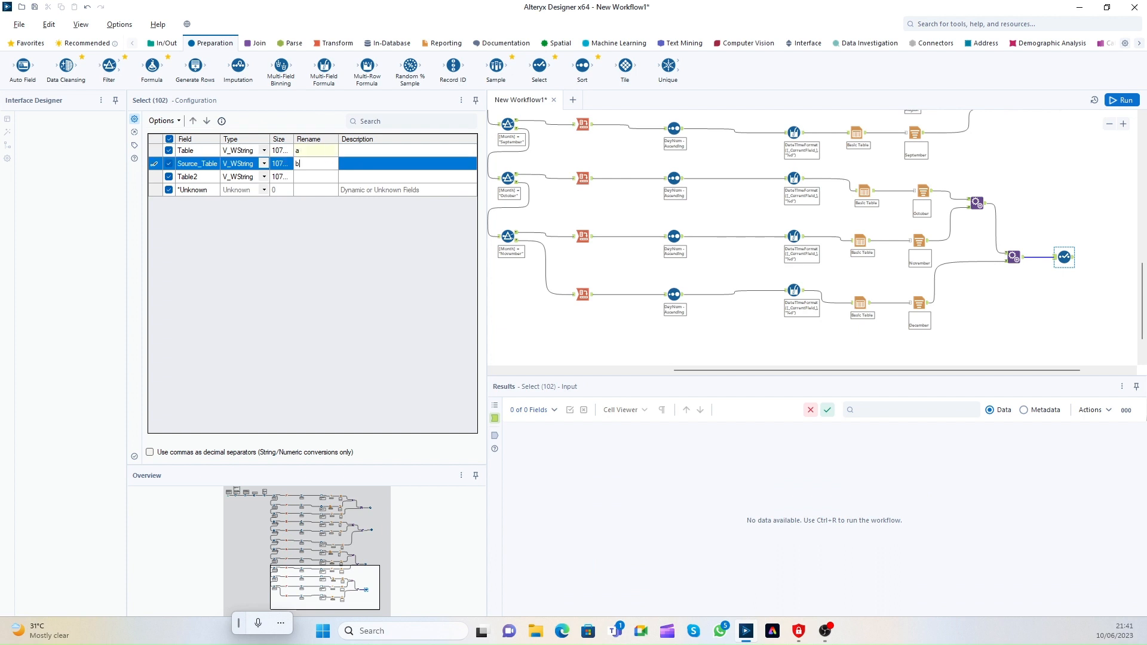
key(Return)
text(c)
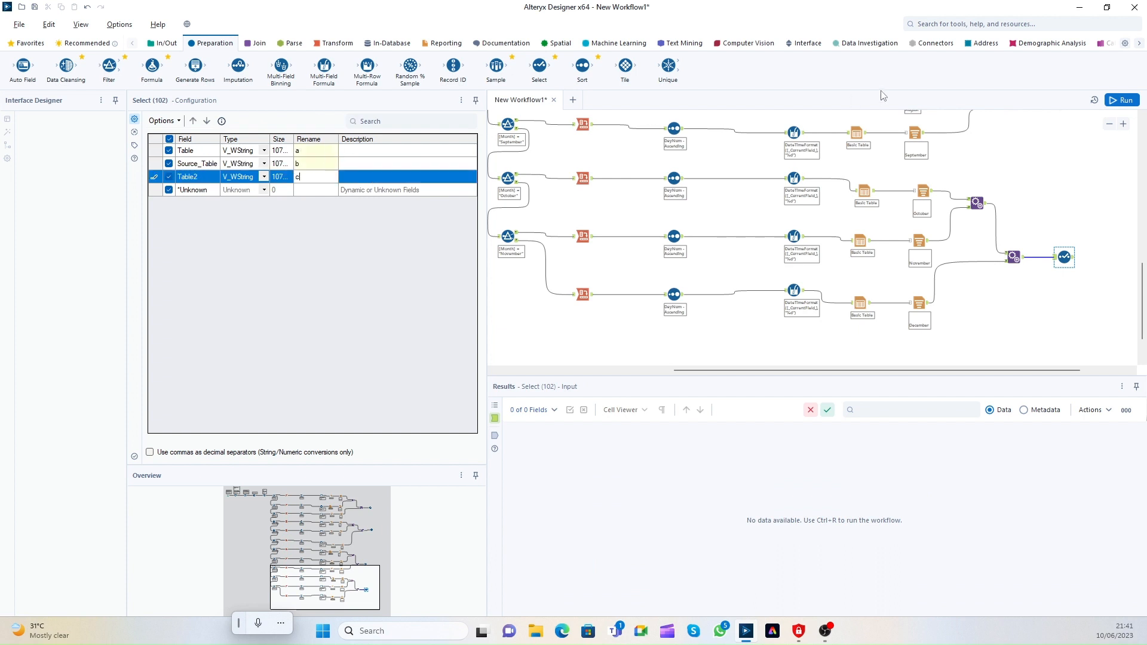
click(1123, 100)
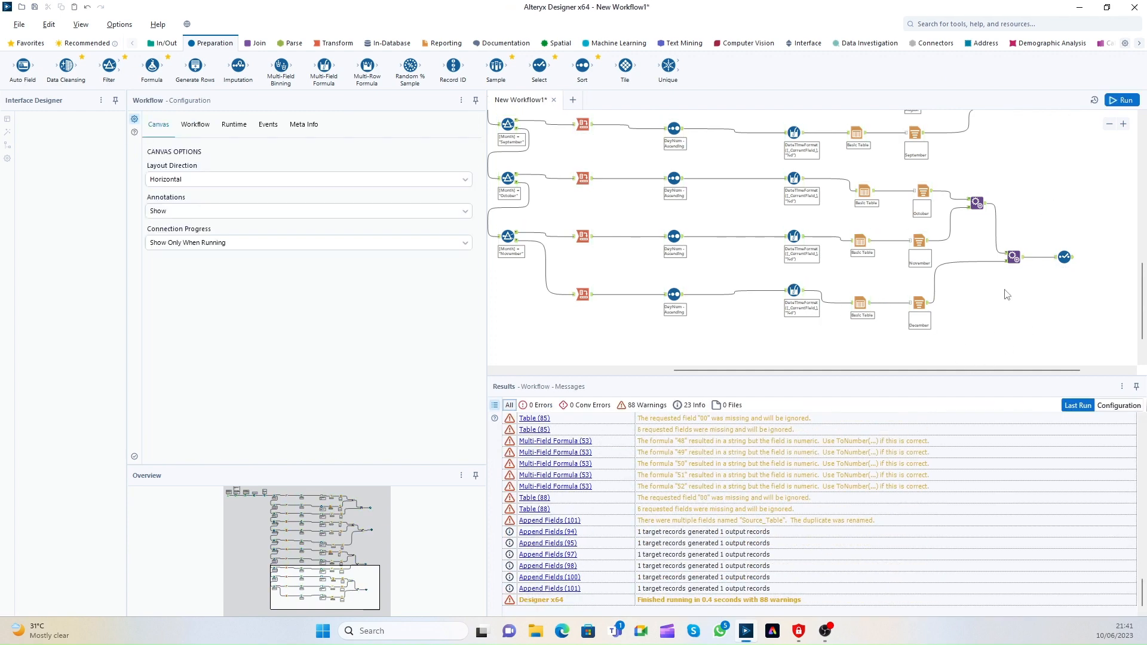
Step: Add a Union tool beyond the four final Select tools and connect each Select output to it
scroll(1003, 310, down, 5)
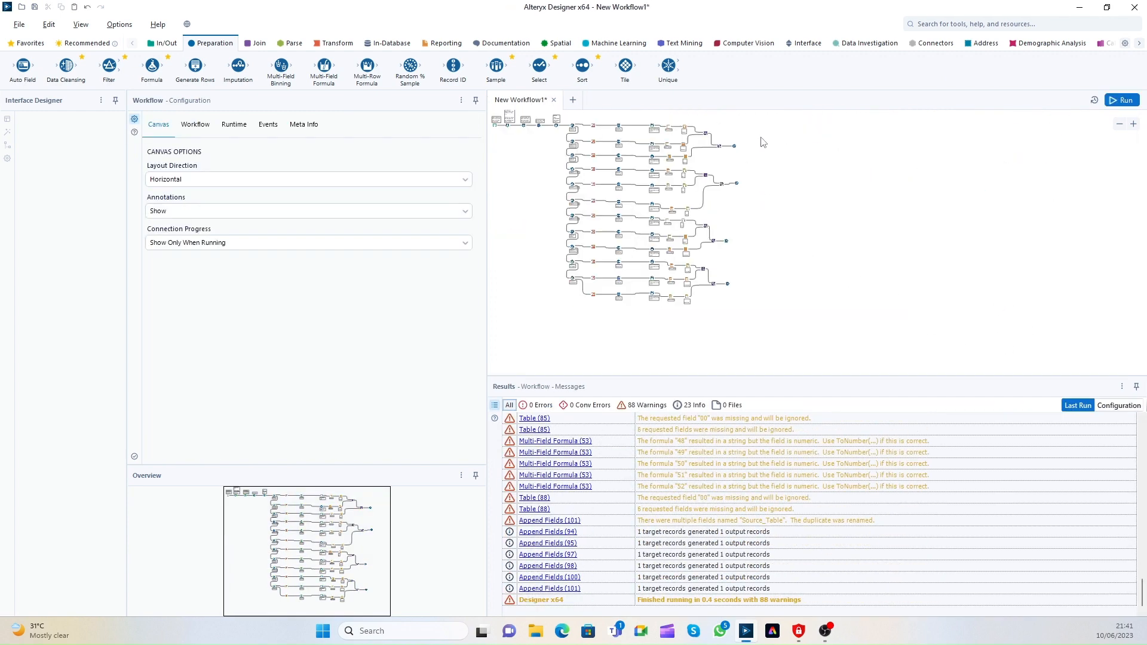
drag(754, 139, 721, 308)
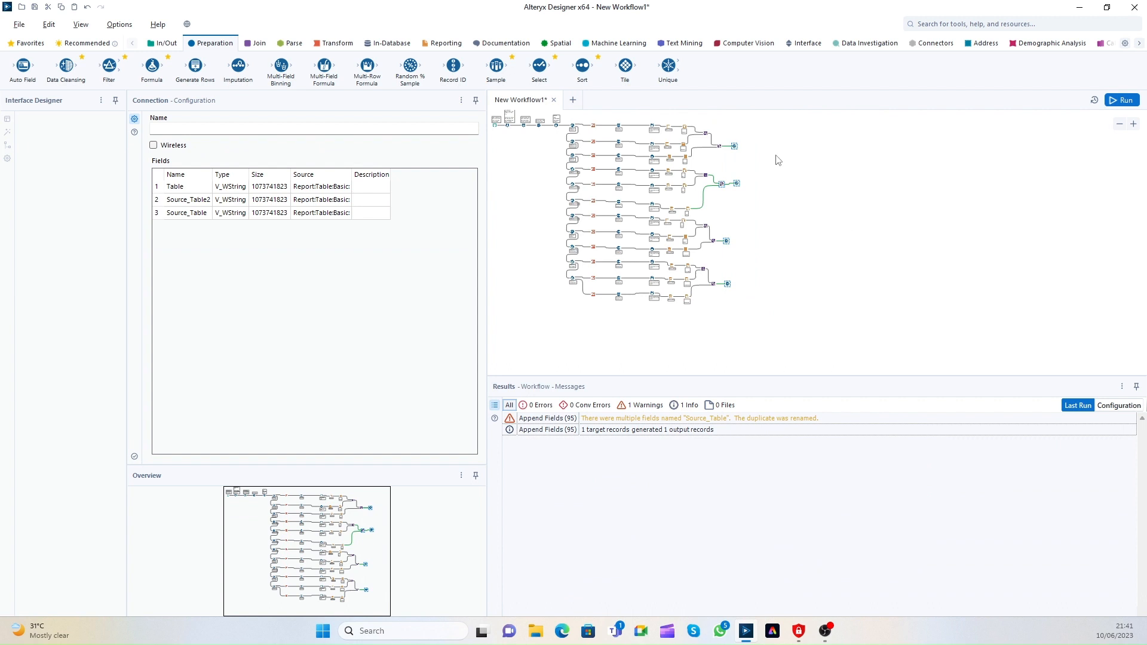
click(734, 151)
click(735, 147)
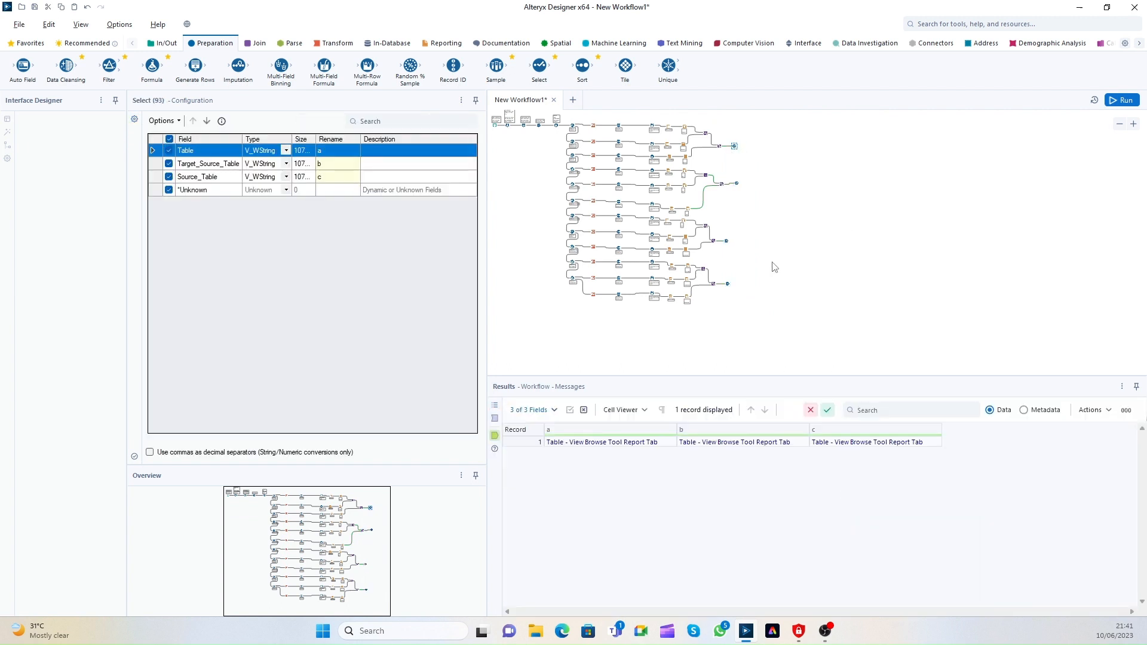
click(257, 44)
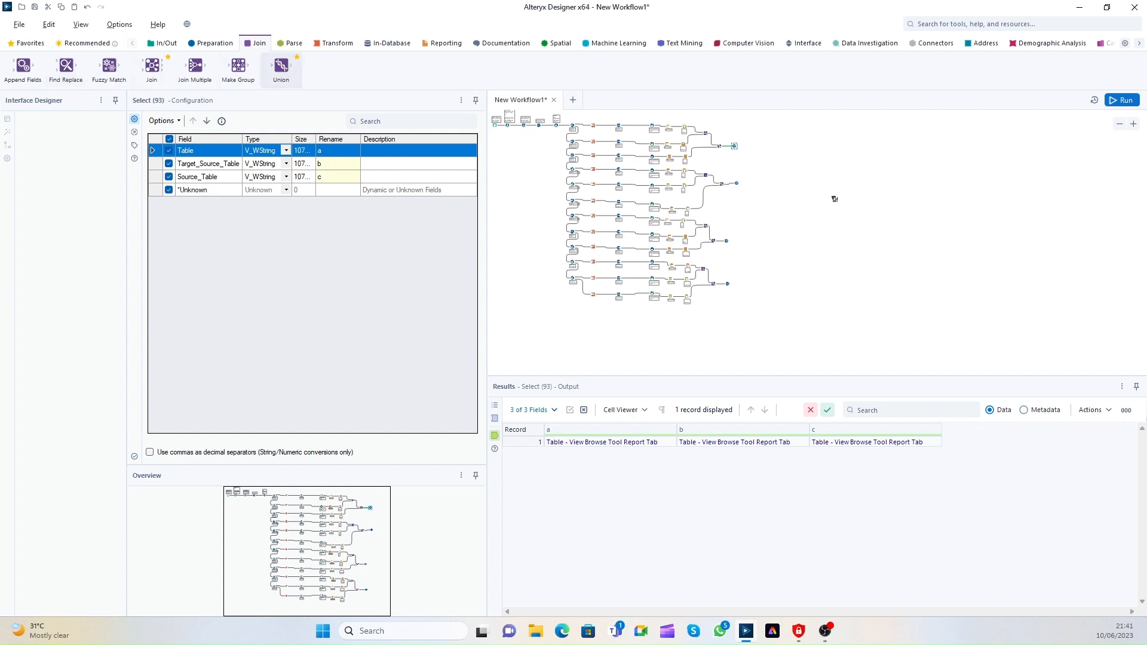
drag(777, 170, 777, 171)
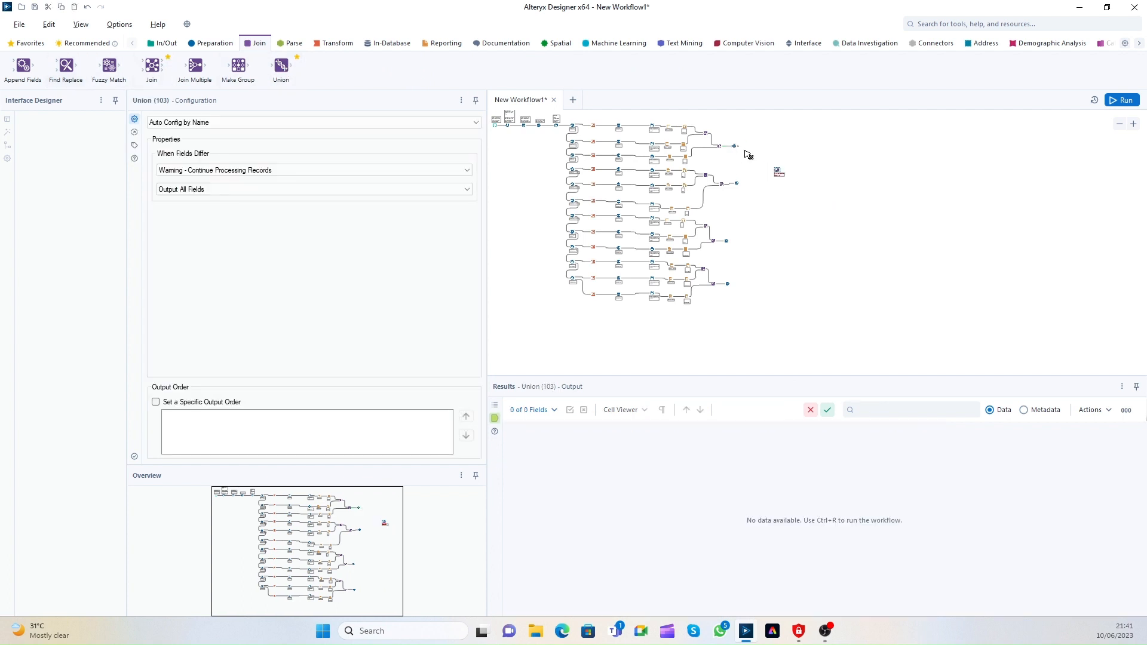
drag(779, 175, 776, 173)
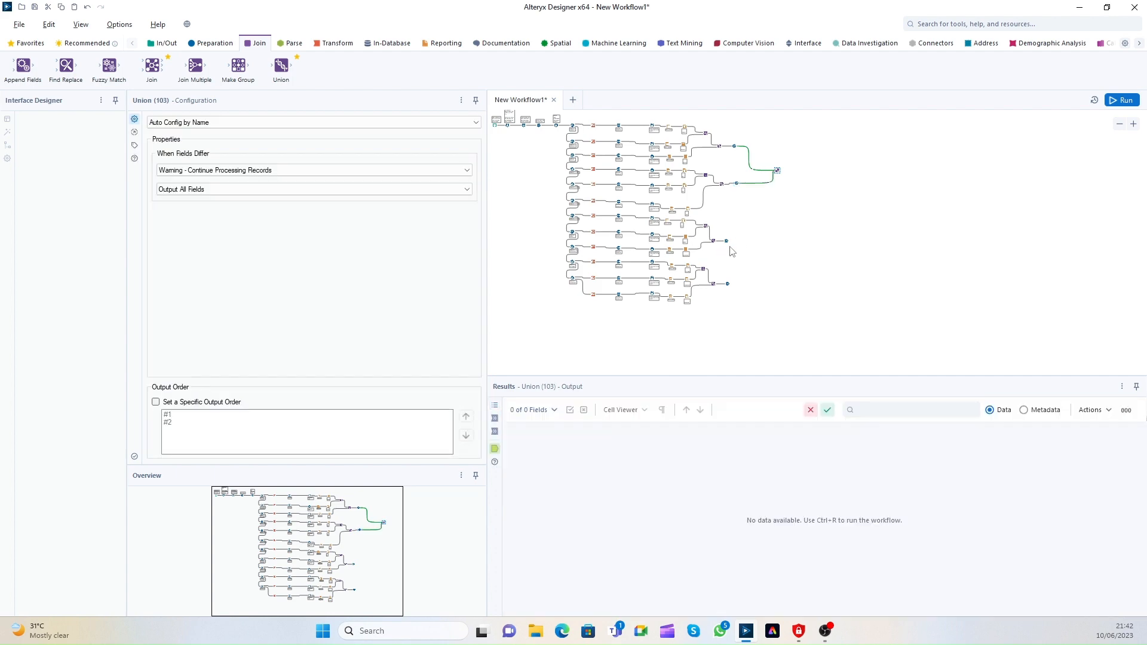
drag(730, 241, 777, 173)
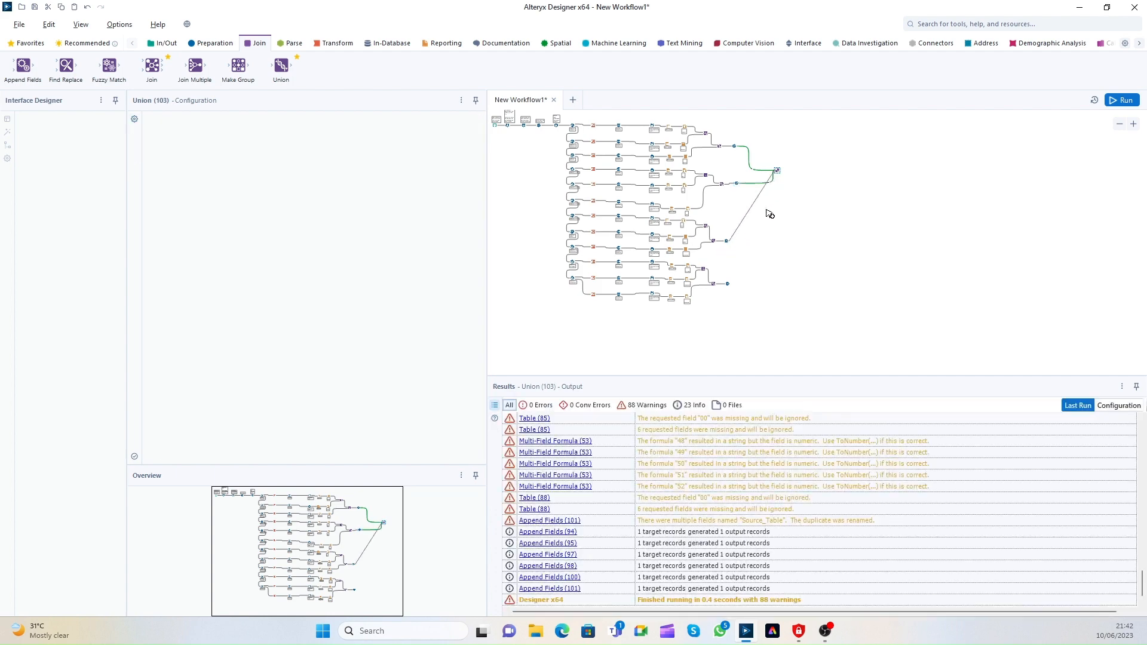
drag(770, 233, 777, 173)
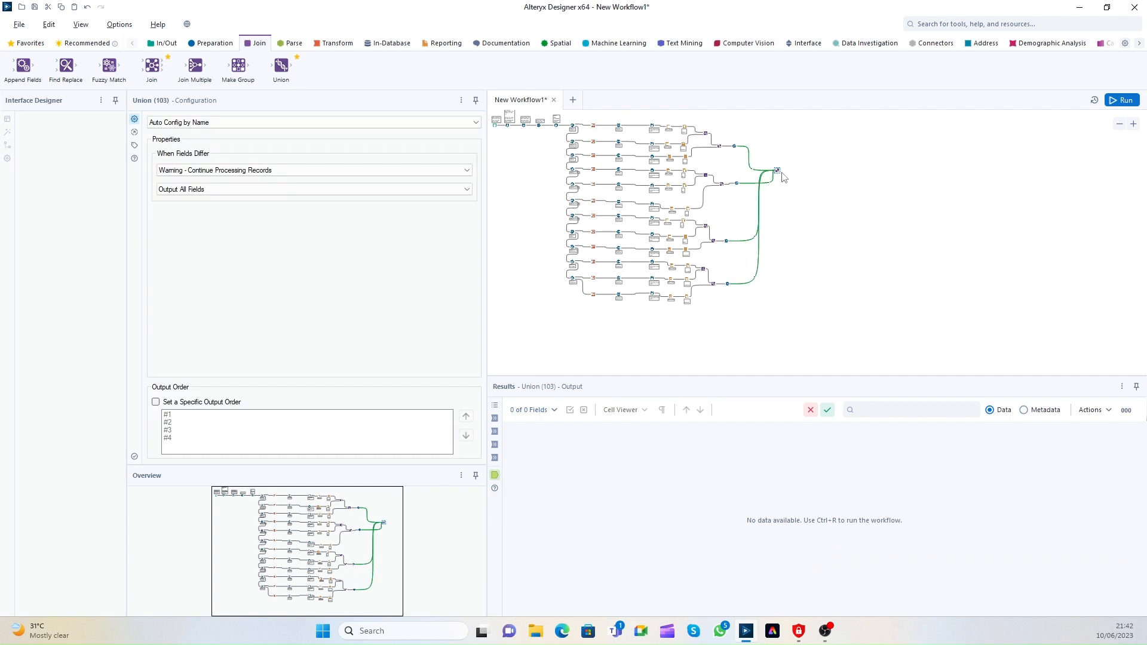
Step: Add a Browse tool after the Union and run the workflow
right_click(784, 177)
click(776, 174)
right_click(776, 173)
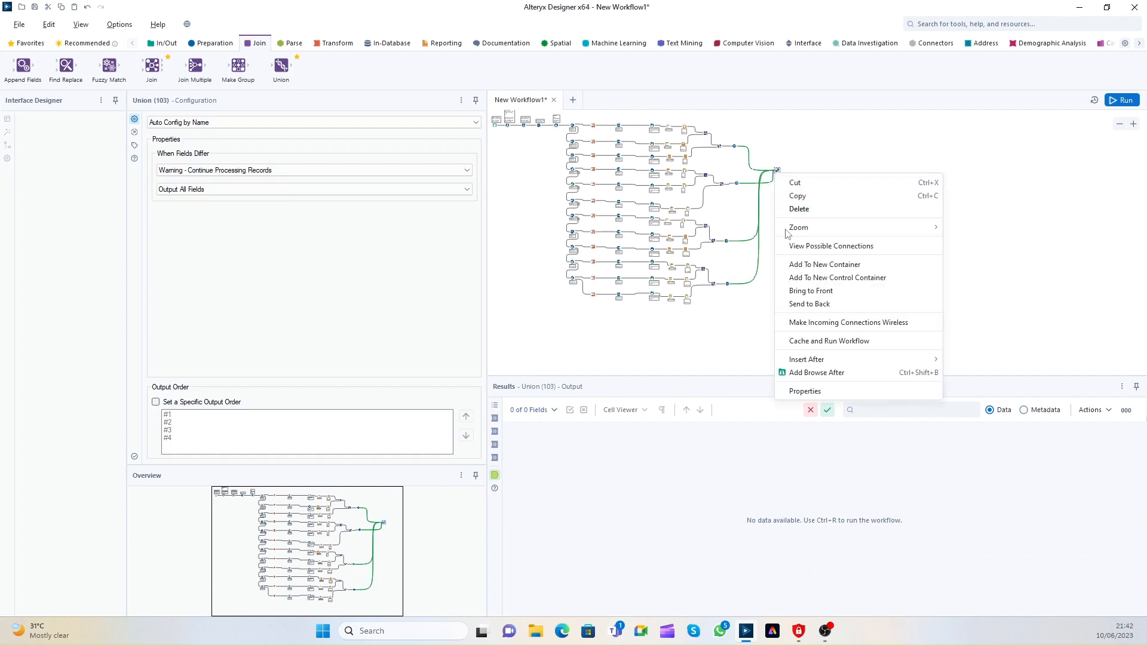
click(813, 372)
click(1122, 100)
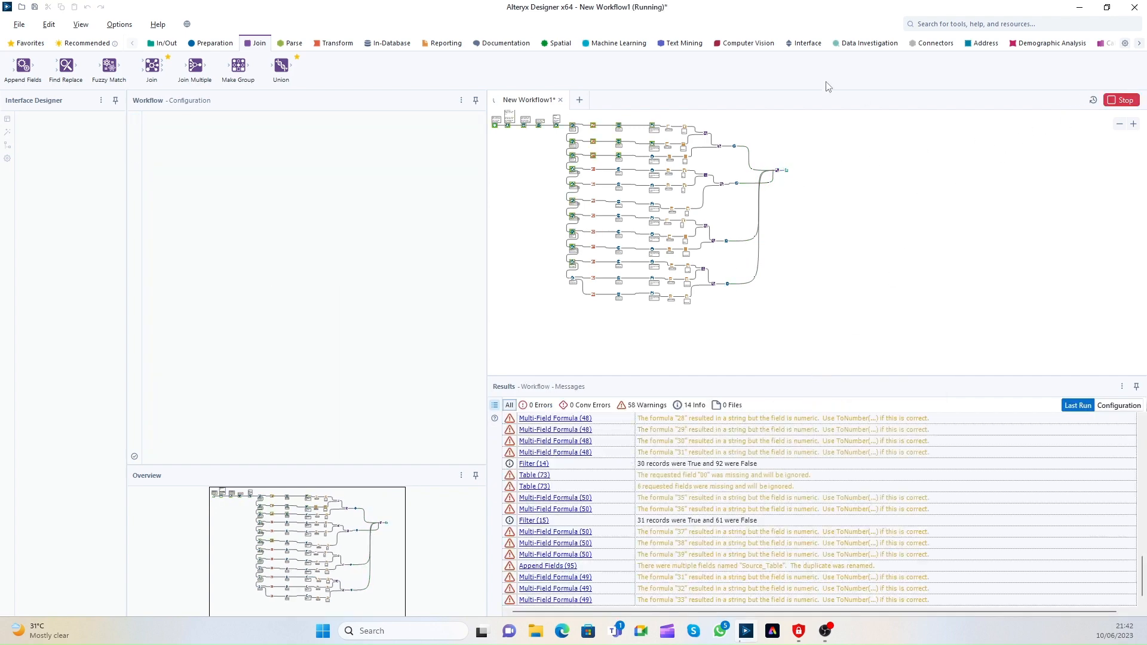
Step: Examine the combined month calendars in the Browse tool's report, across its columns and records
click(788, 171)
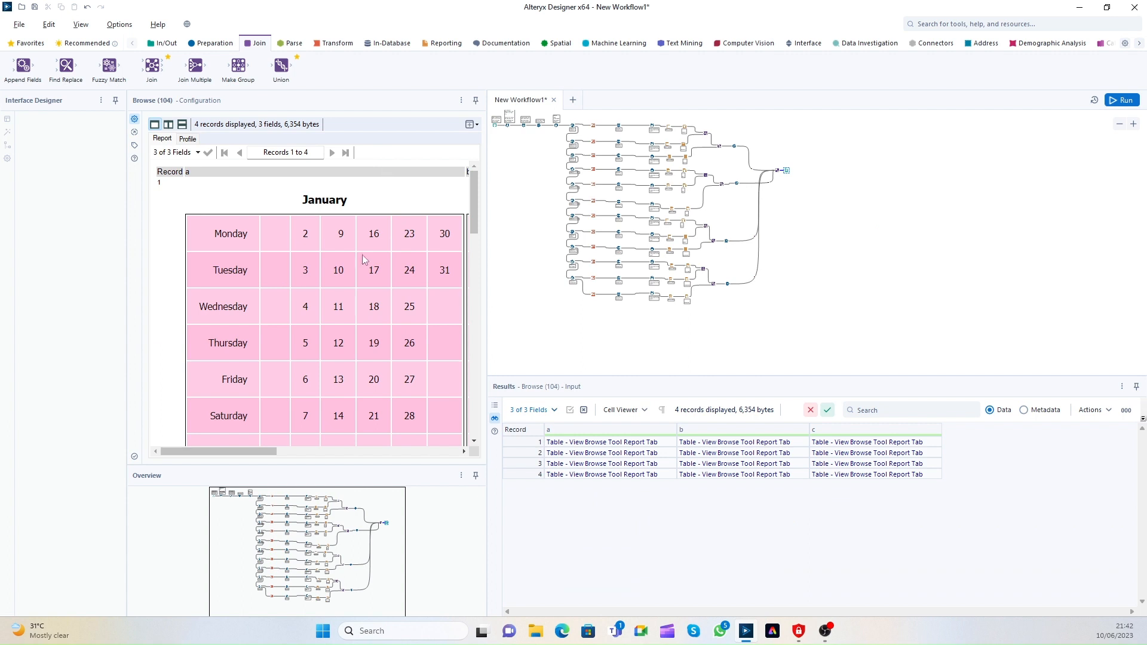
mouse_move(263, 449)
mouse_down()
mouse_move(412, 469)
mouse_move(261, 455)
mouse_up()
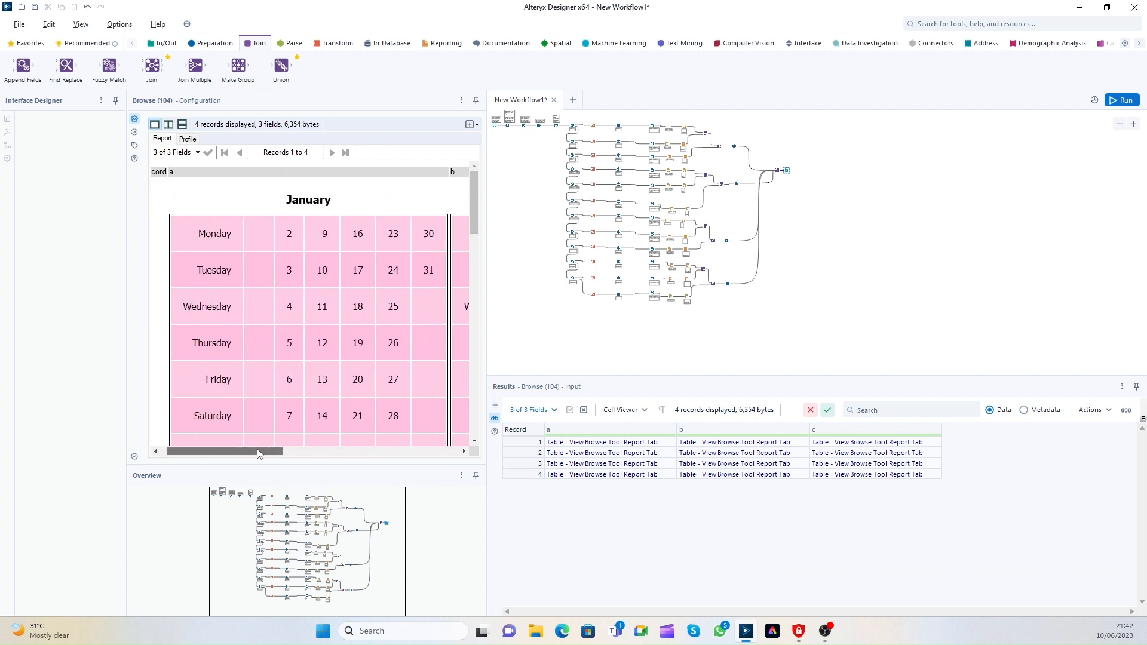
drag(481, 210, 457, 321)
drag(456, 317, 456, 316)
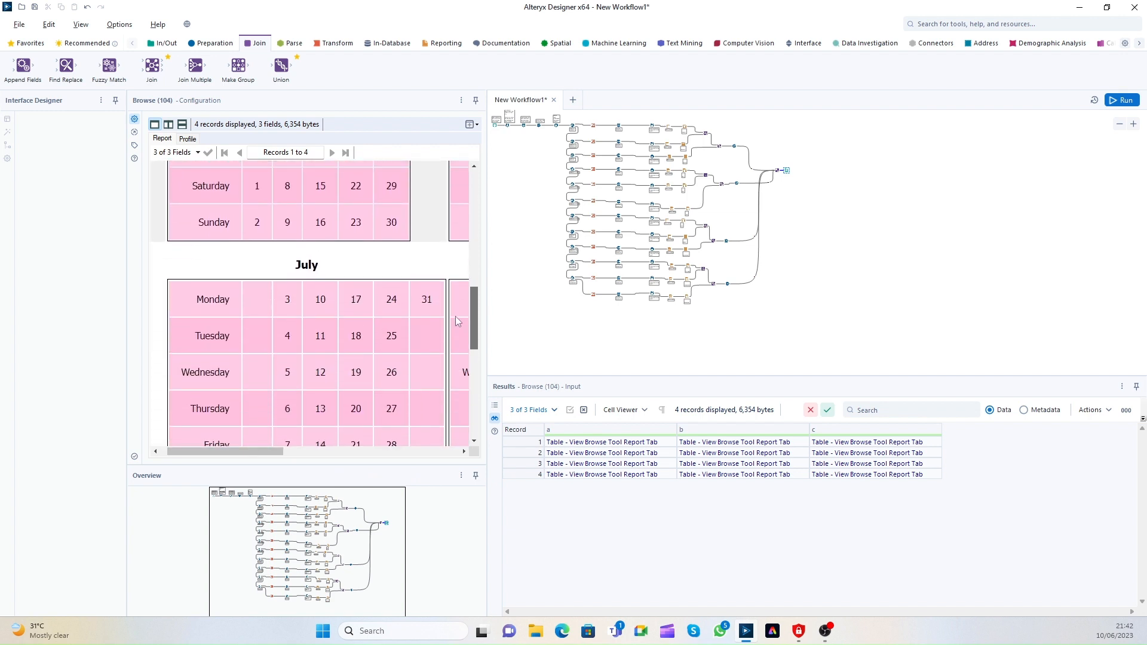
drag(245, 452, 272, 443)
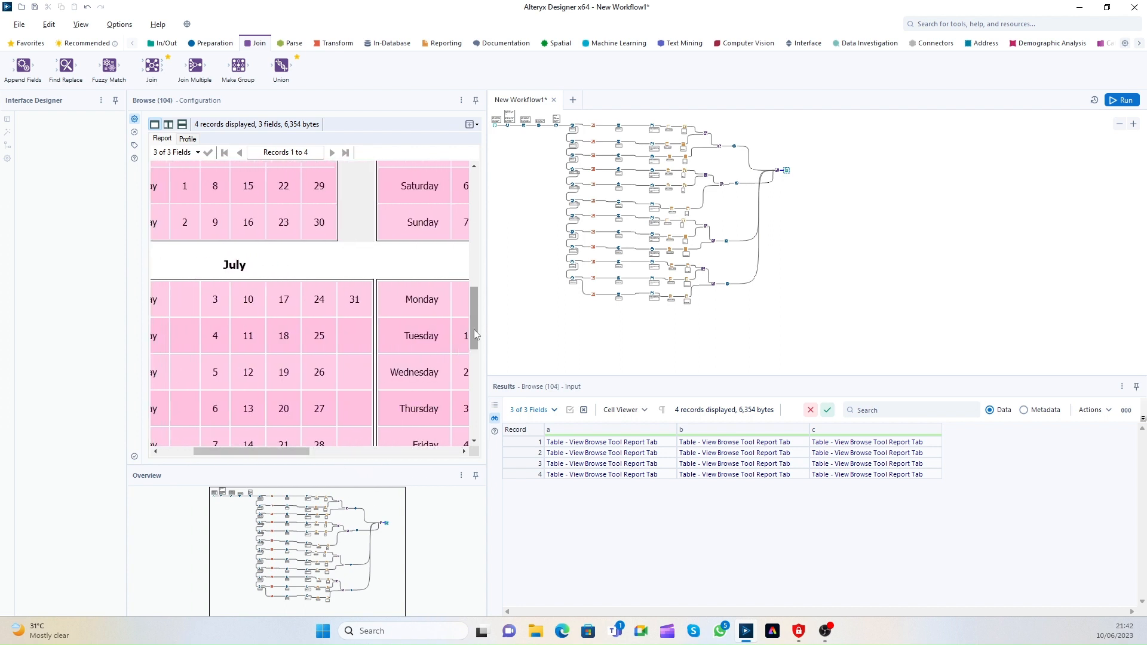
drag(476, 335, 526, 179)
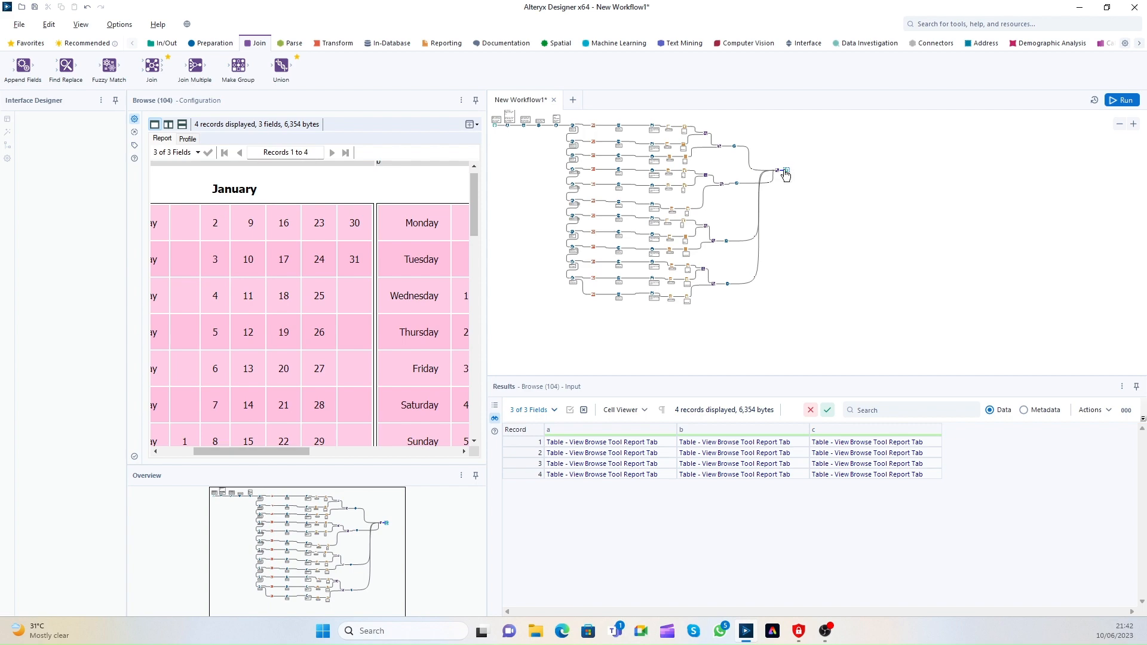
Step: Delete the Browse tool and attach a reporting Table tool to the Union's output
drag(786, 175, 820, 169)
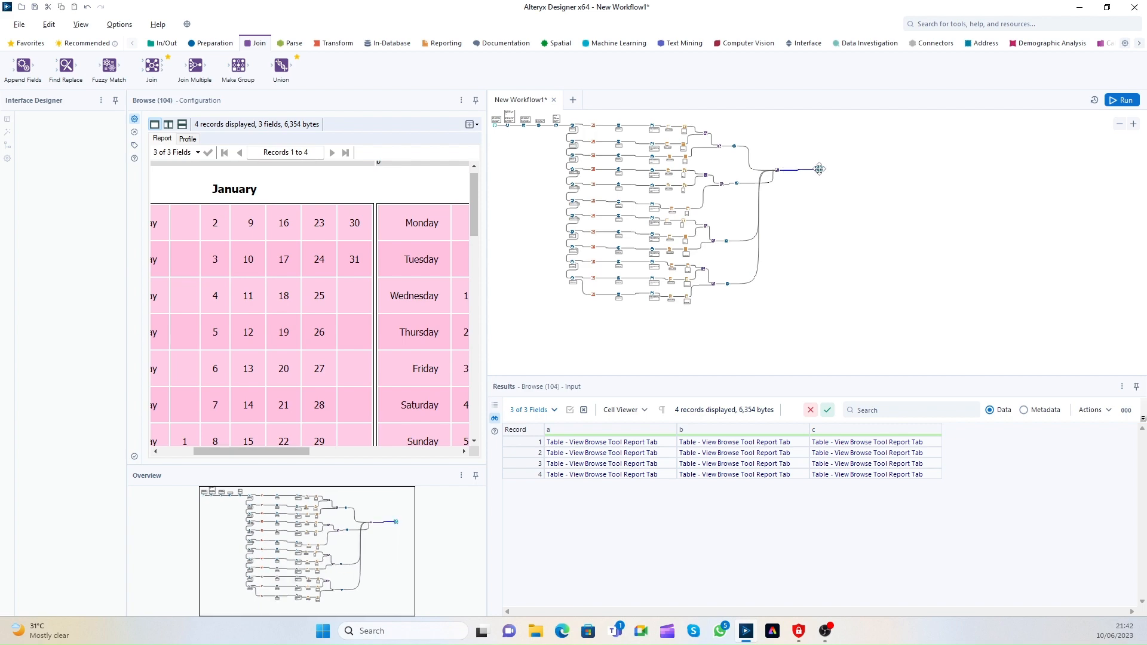
key(Delete)
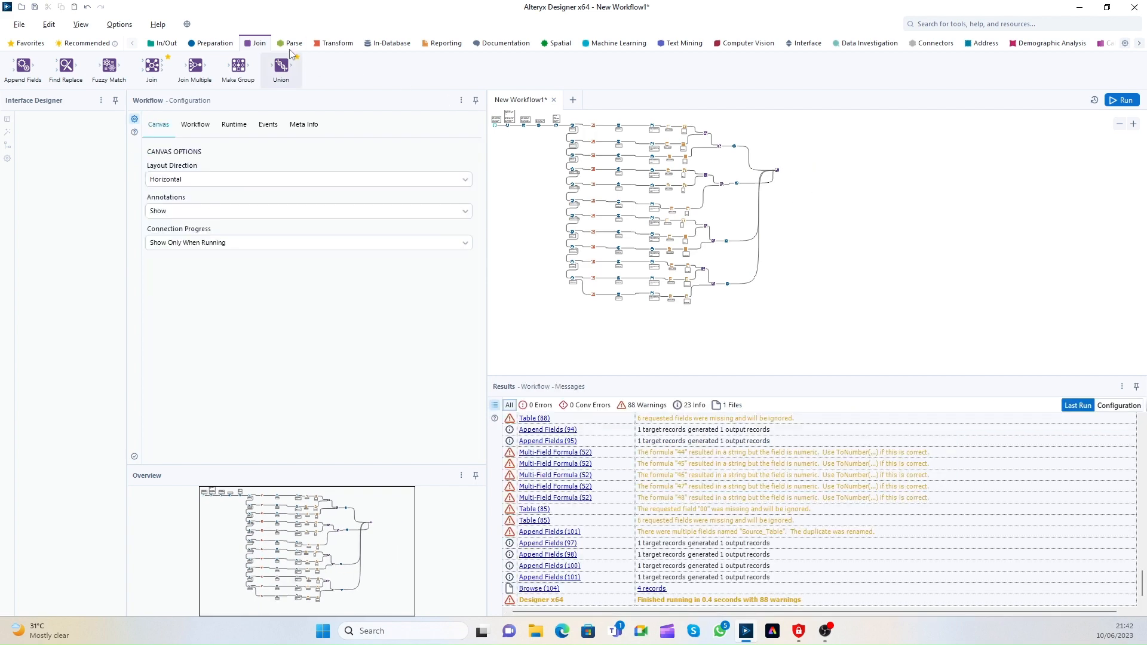
click(222, 44)
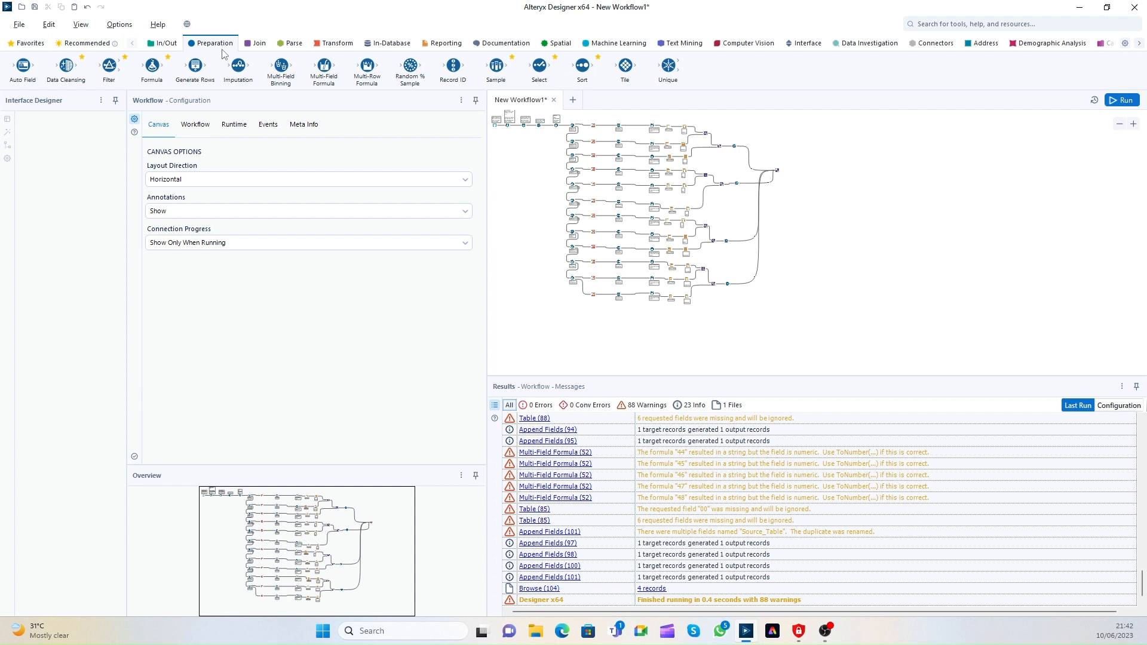
click(339, 45)
click(443, 44)
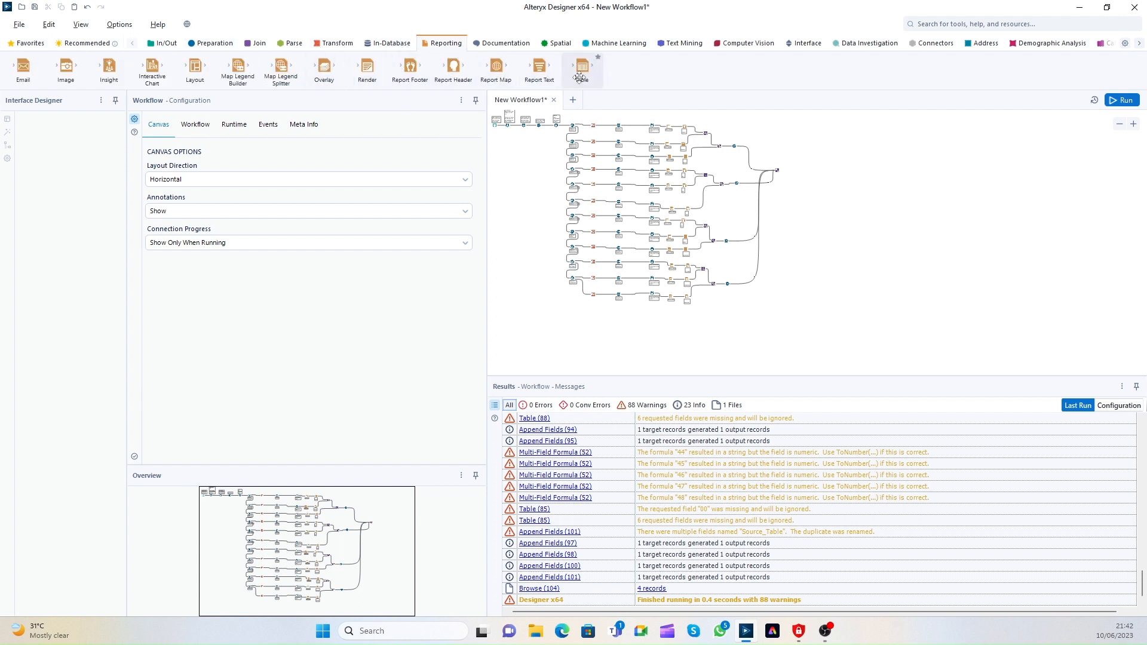
drag(587, 72, 791, 170)
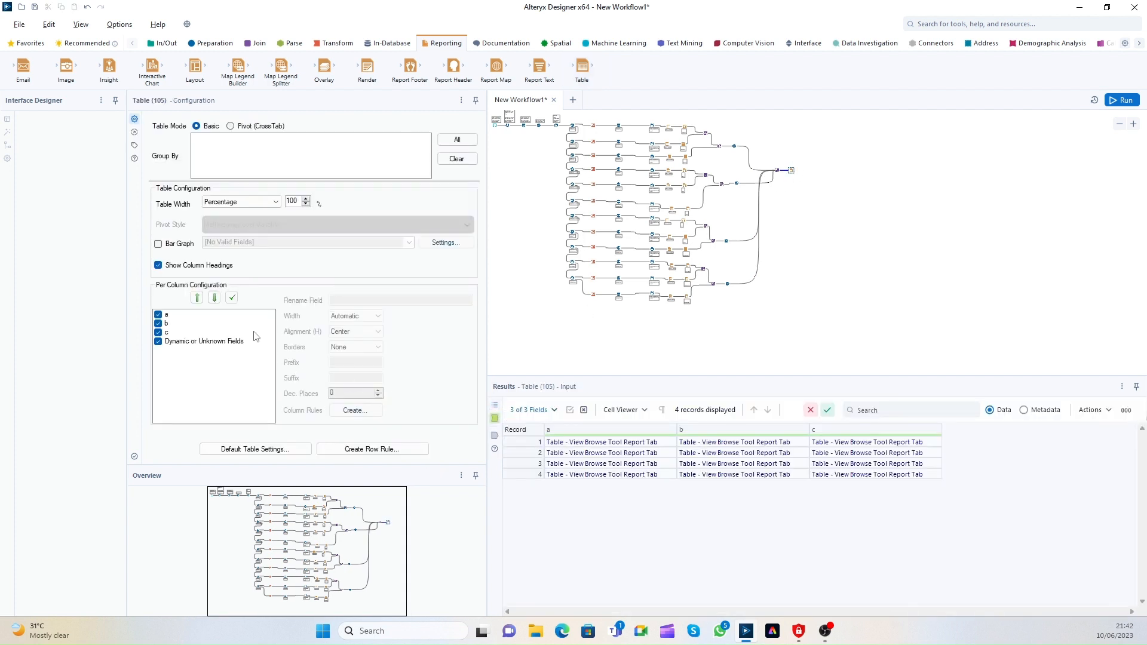
Step: In the Table tool's default table settings, set the data background colour to light blue, R=213, G=213, B=255
click(256, 449)
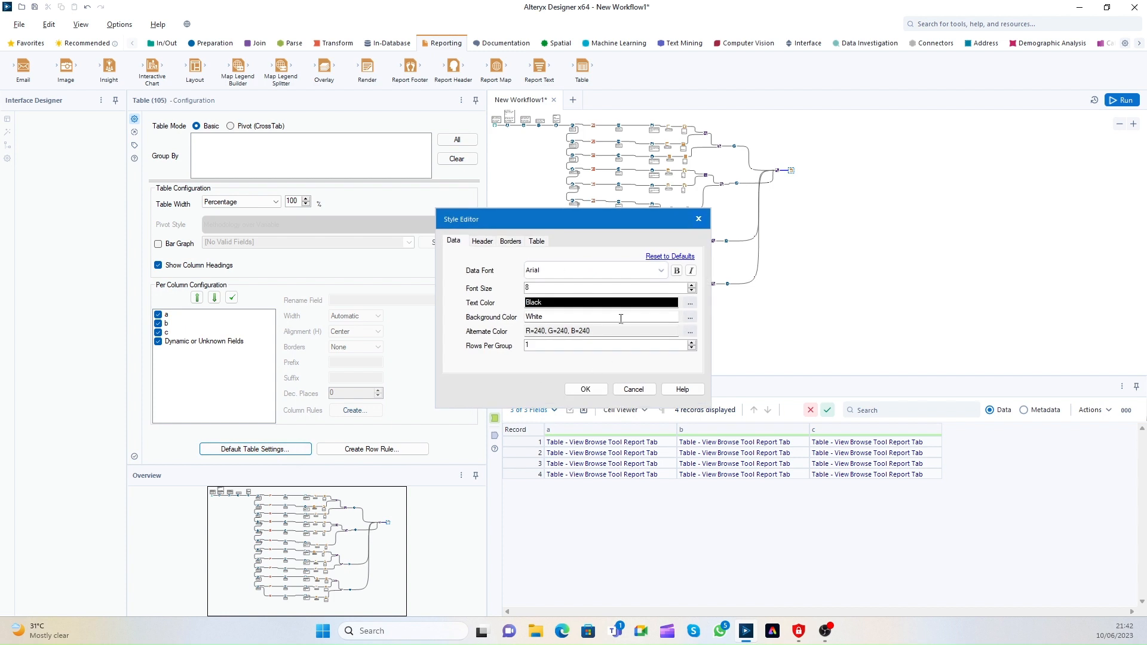
click(541, 244)
click(511, 241)
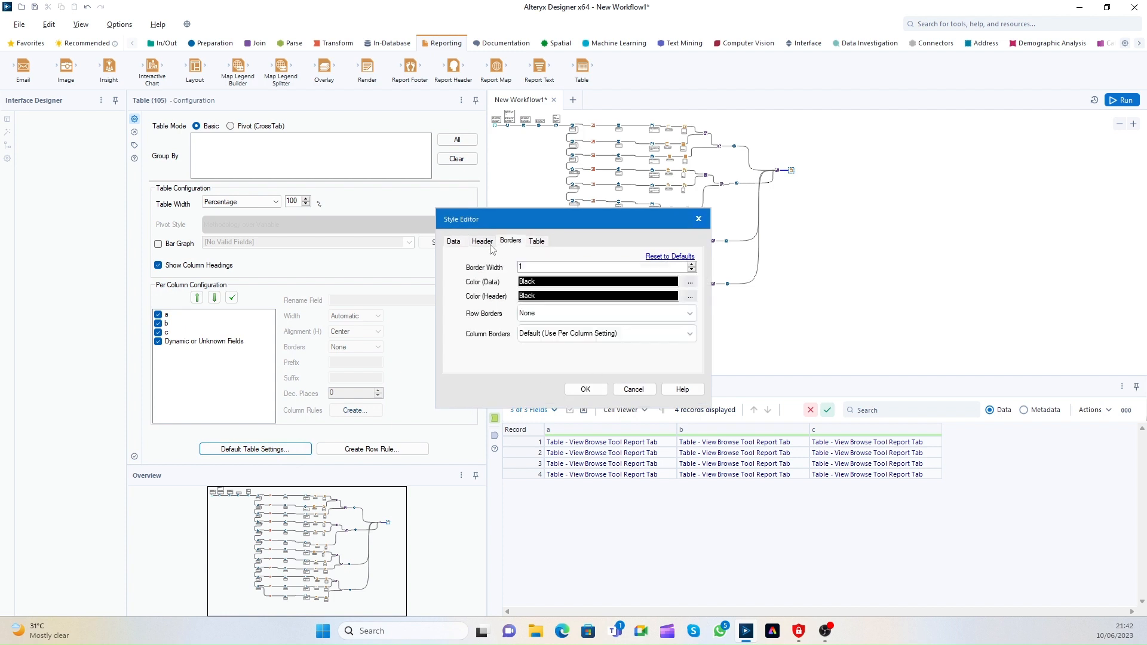
click(482, 241)
click(454, 242)
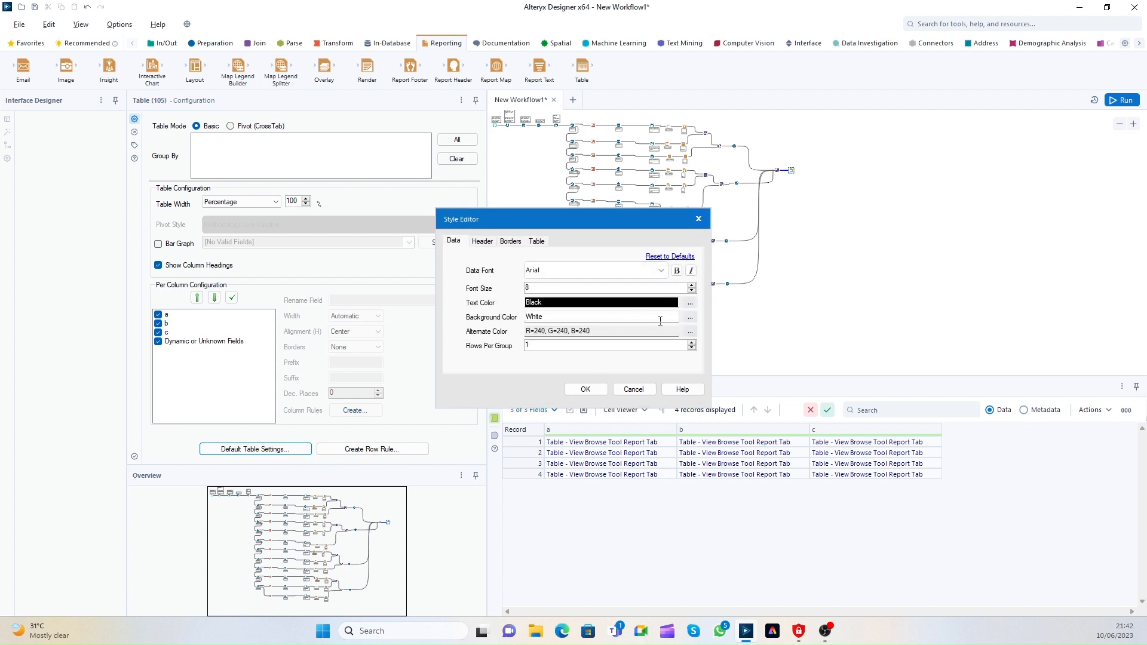
click(690, 321)
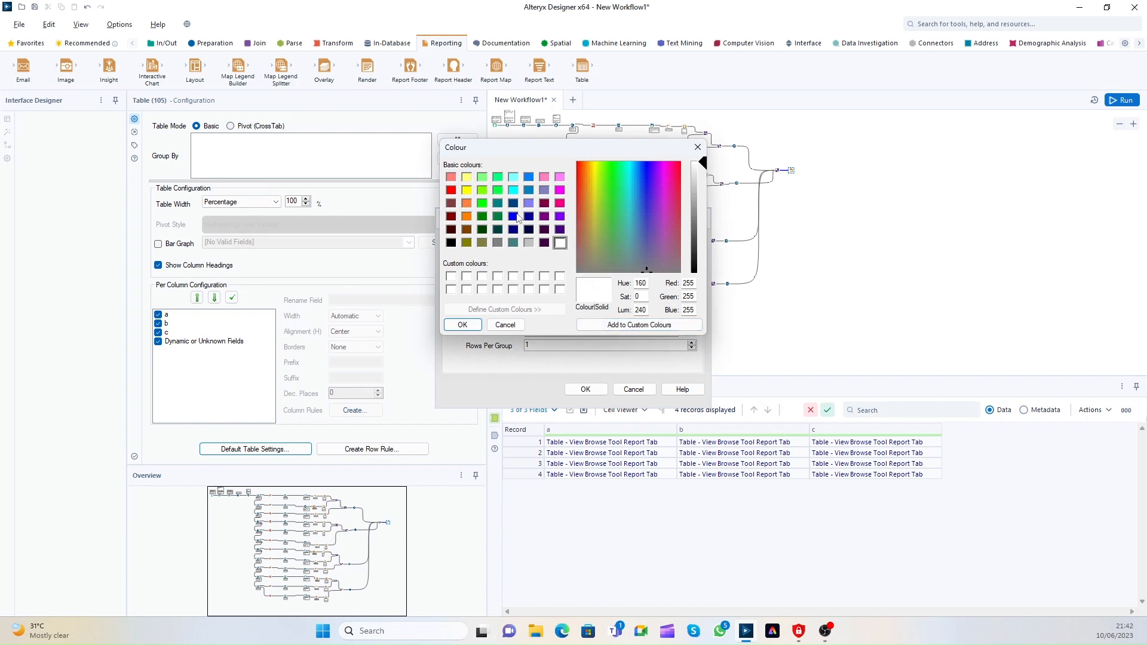
click(518, 217)
click(700, 168)
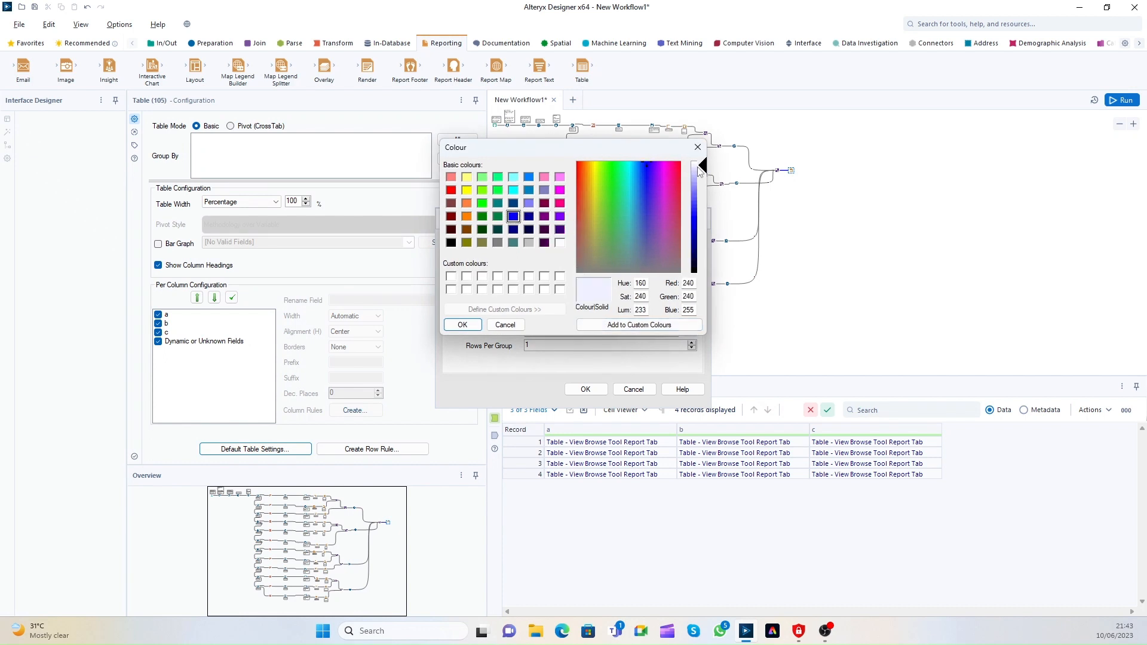
click(693, 171)
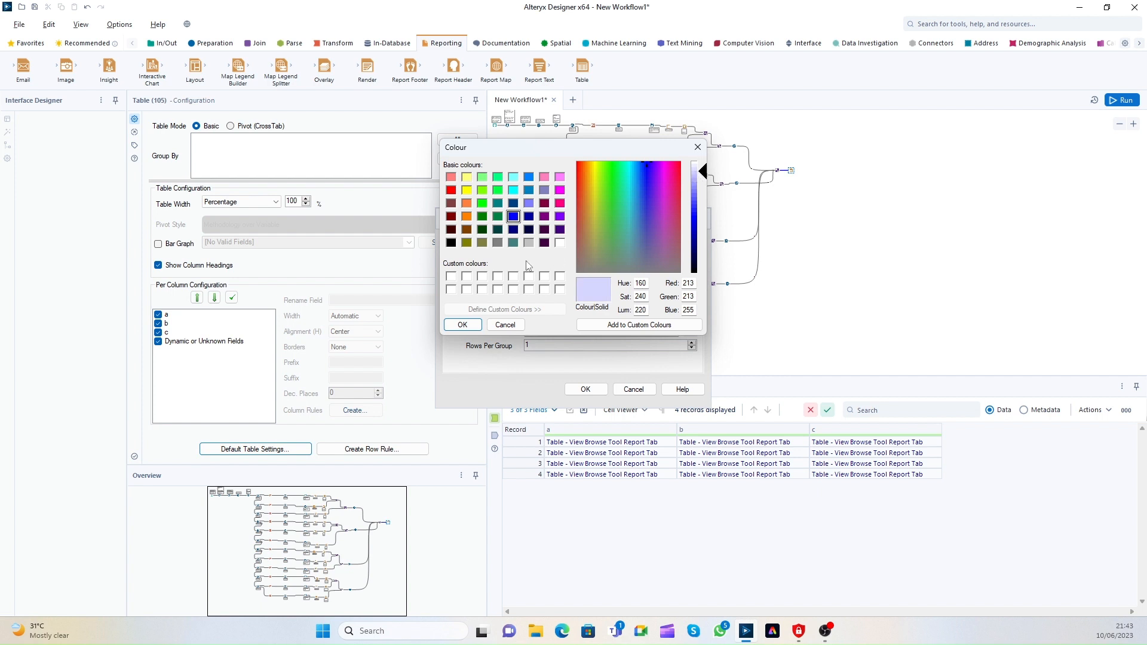
click(463, 324)
Step: Set the alternate row colour of the table data to light blue, R=210, G=210, B=255
click(690, 332)
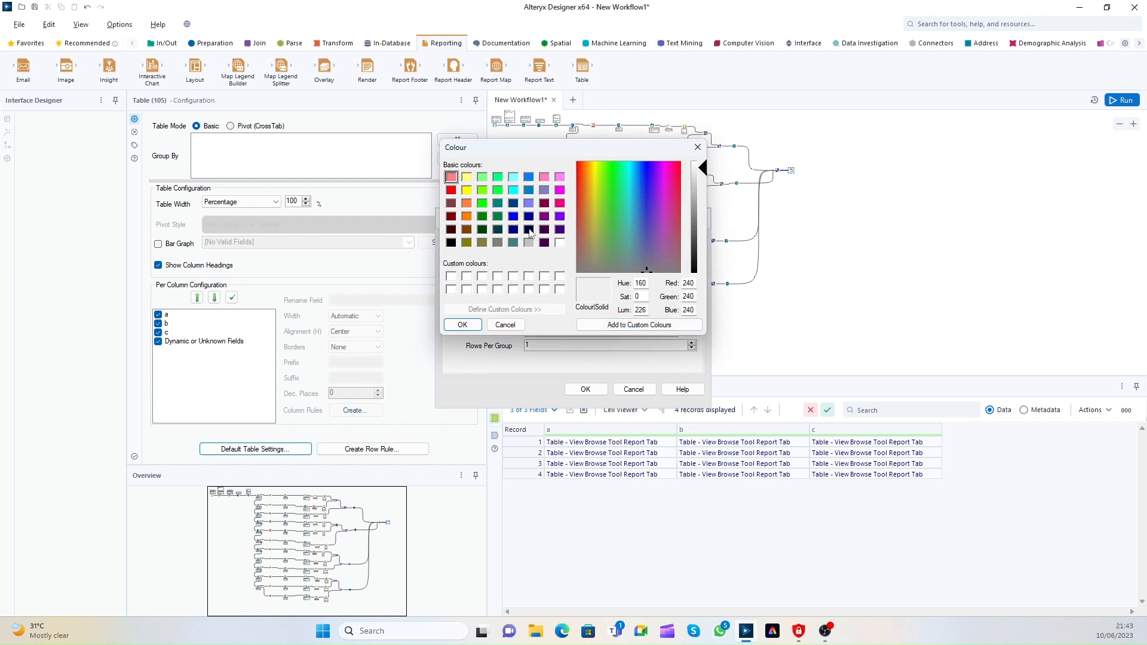
click(529, 204)
click(697, 171)
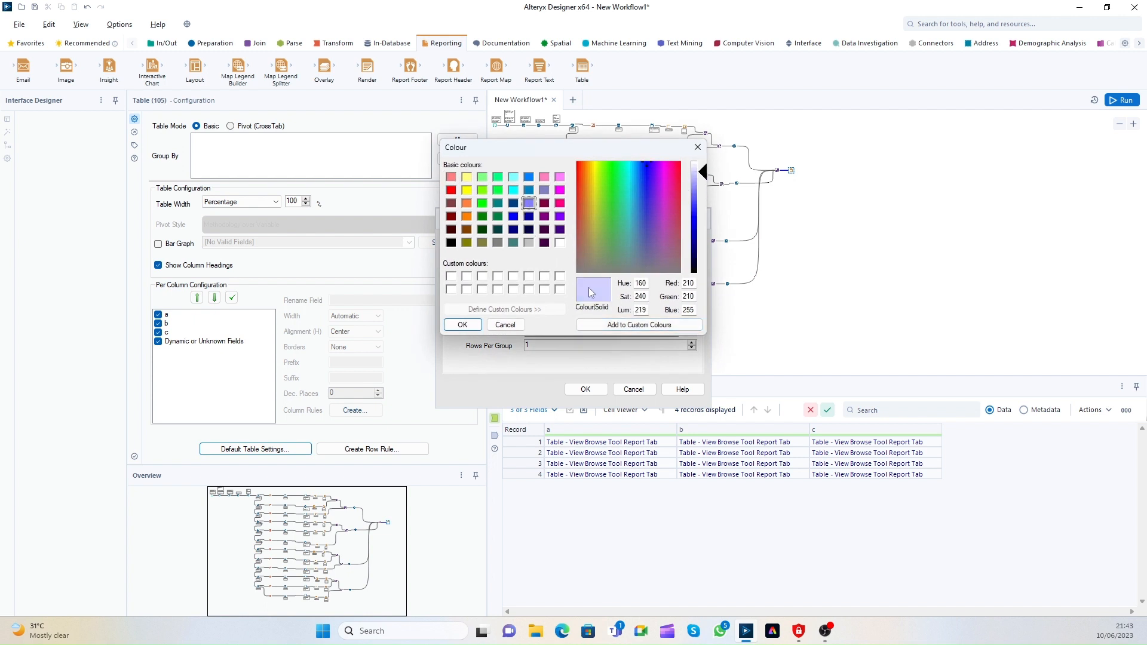
click(472, 324)
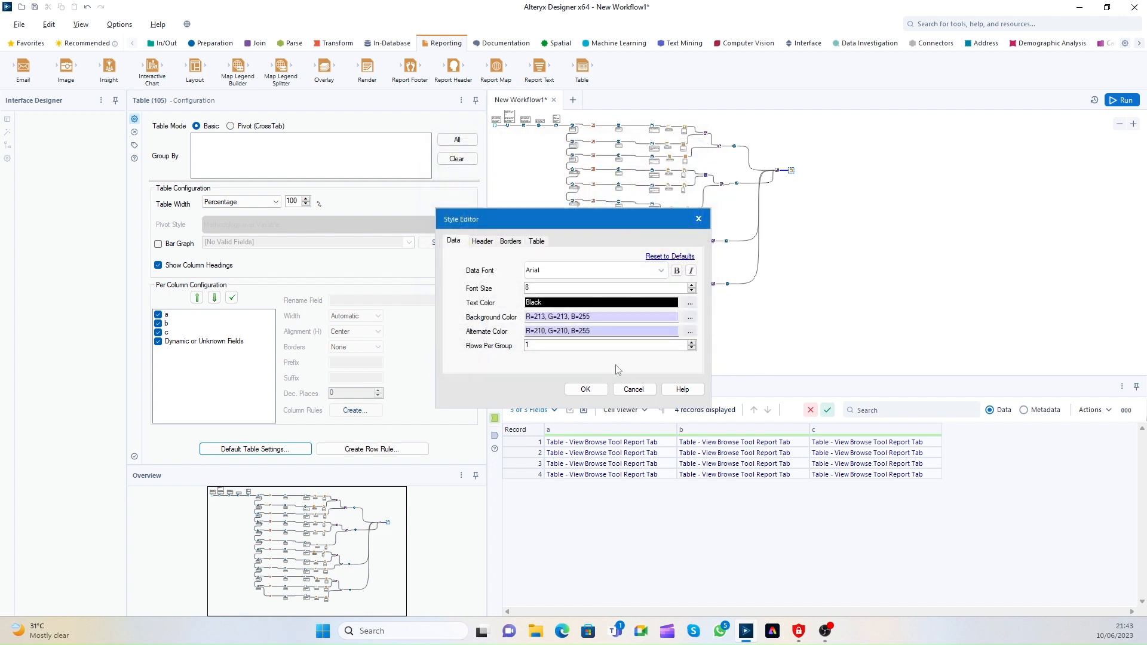
Step: Set the table's cell padding to 35 and apply the style settings
click(537, 240)
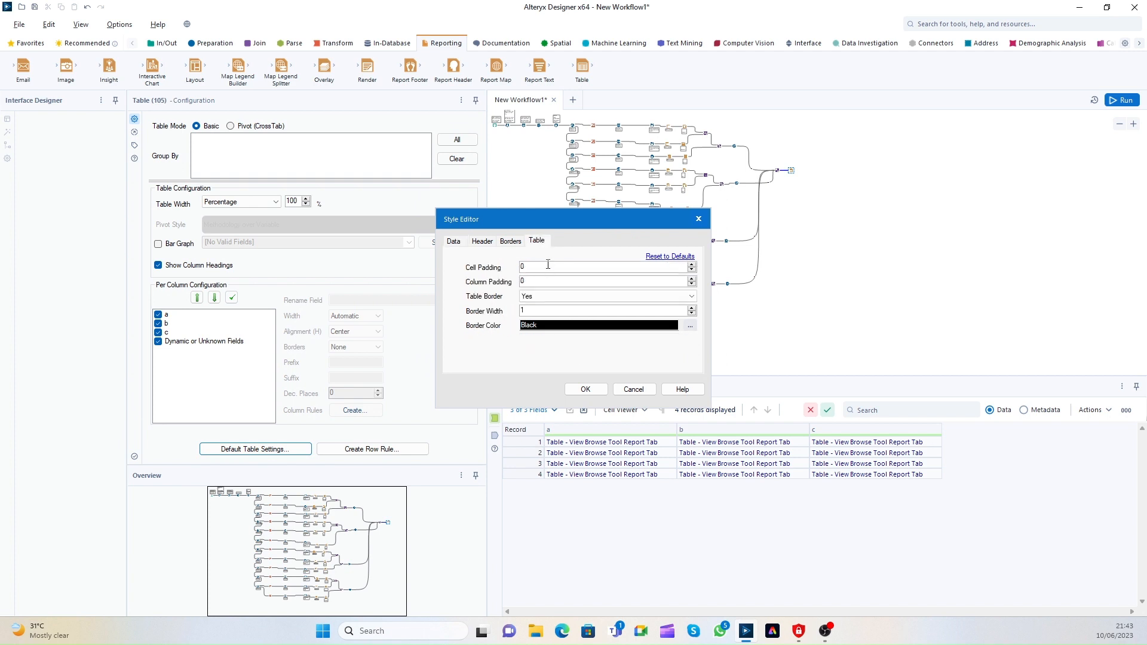
click(546, 270)
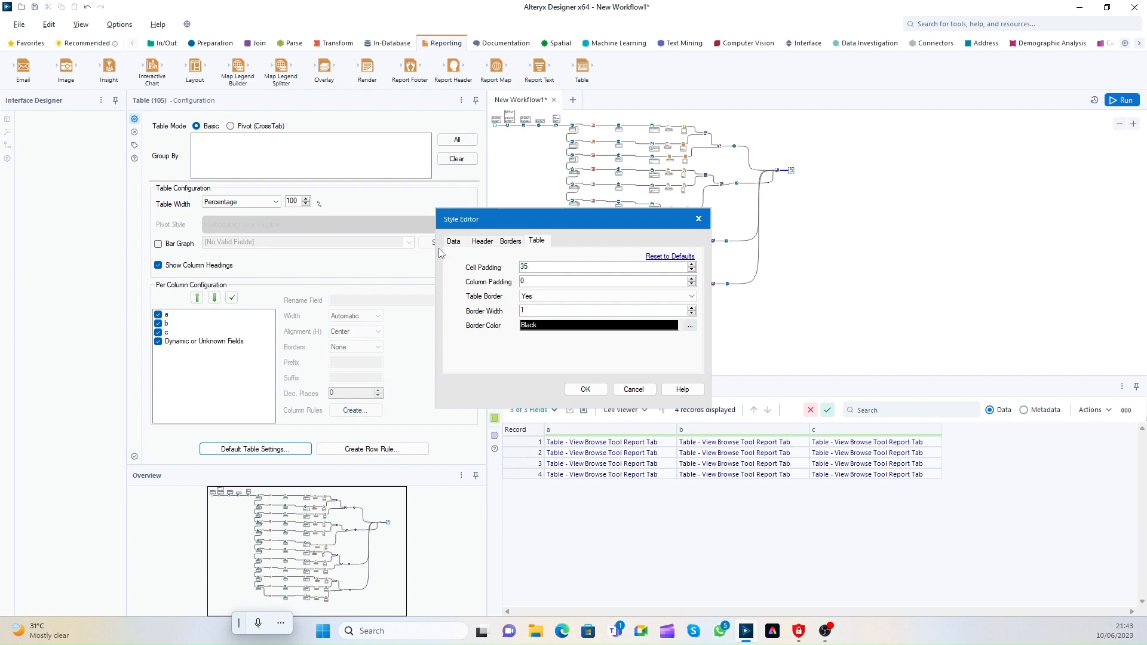
click(585, 389)
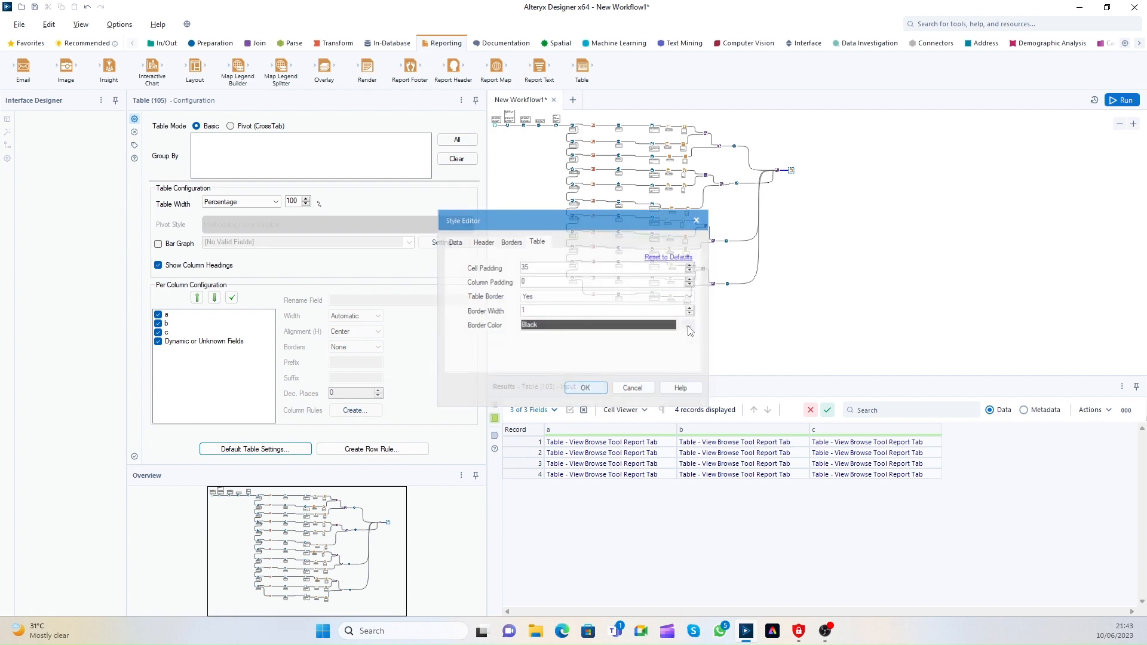
Step: Run the workflow with a Browse tool added after the final Table tool and examine the combined calendar report
click(1112, 101)
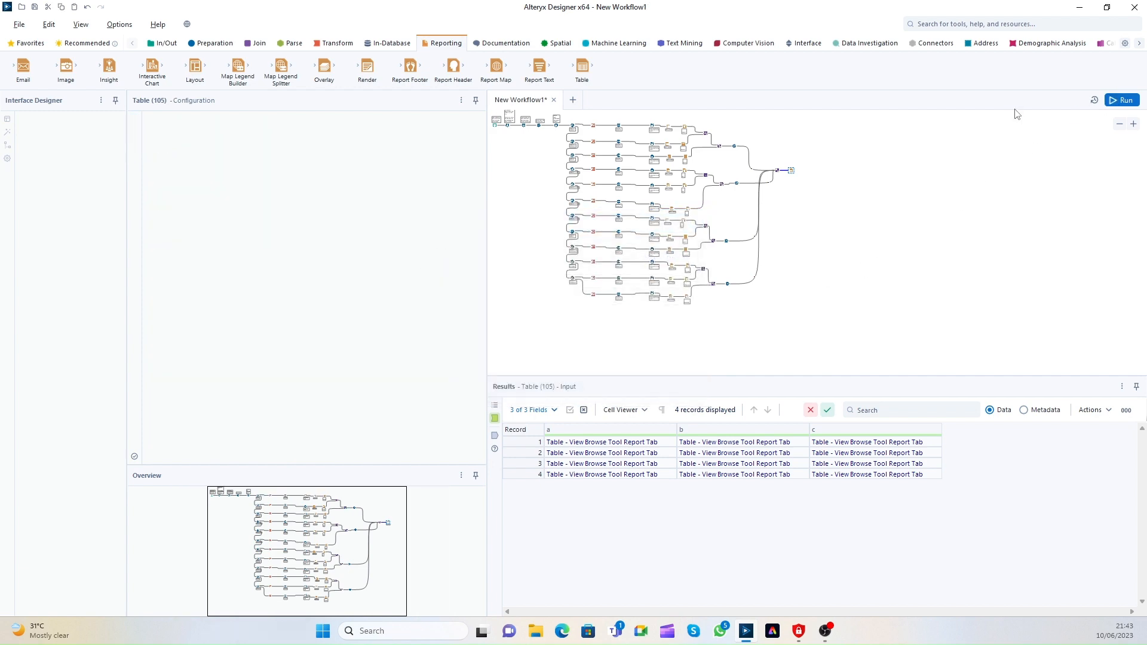
right_click(800, 175)
right_click(791, 172)
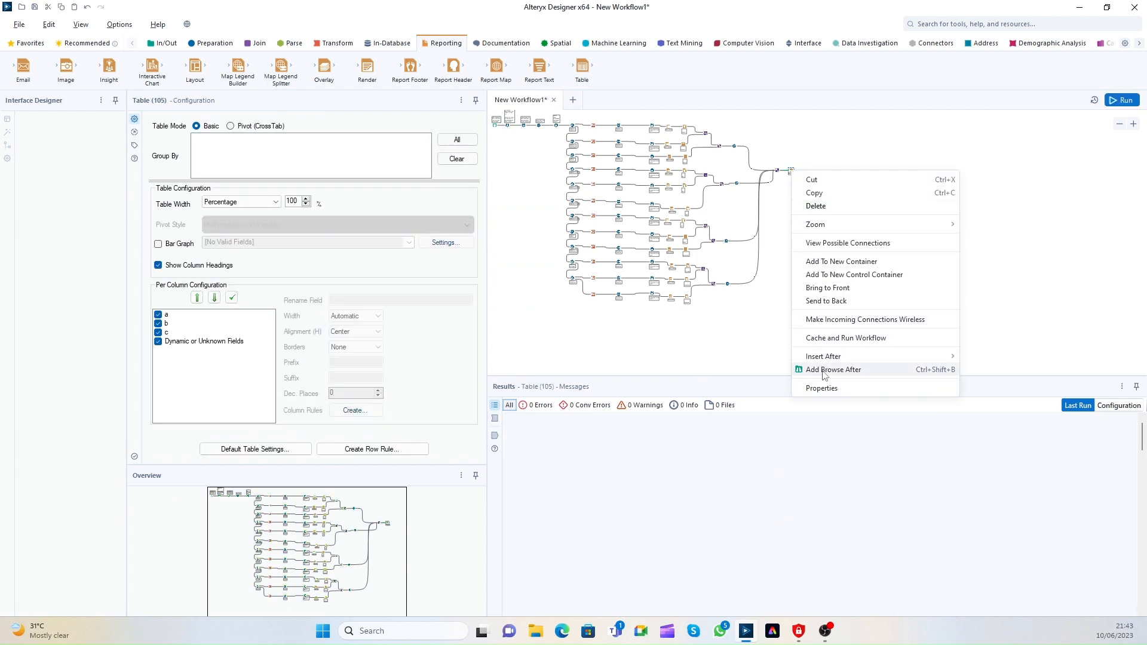
click(825, 371)
click(1119, 97)
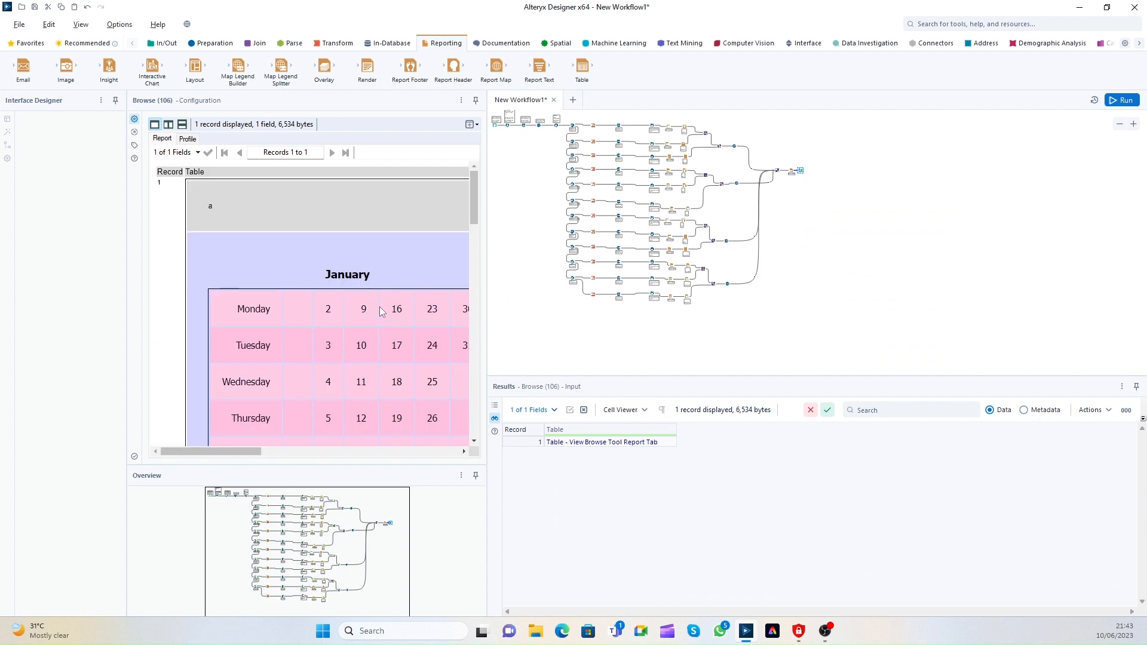
scroll(371, 323, down, 1)
scroll(304, 458, right, 2)
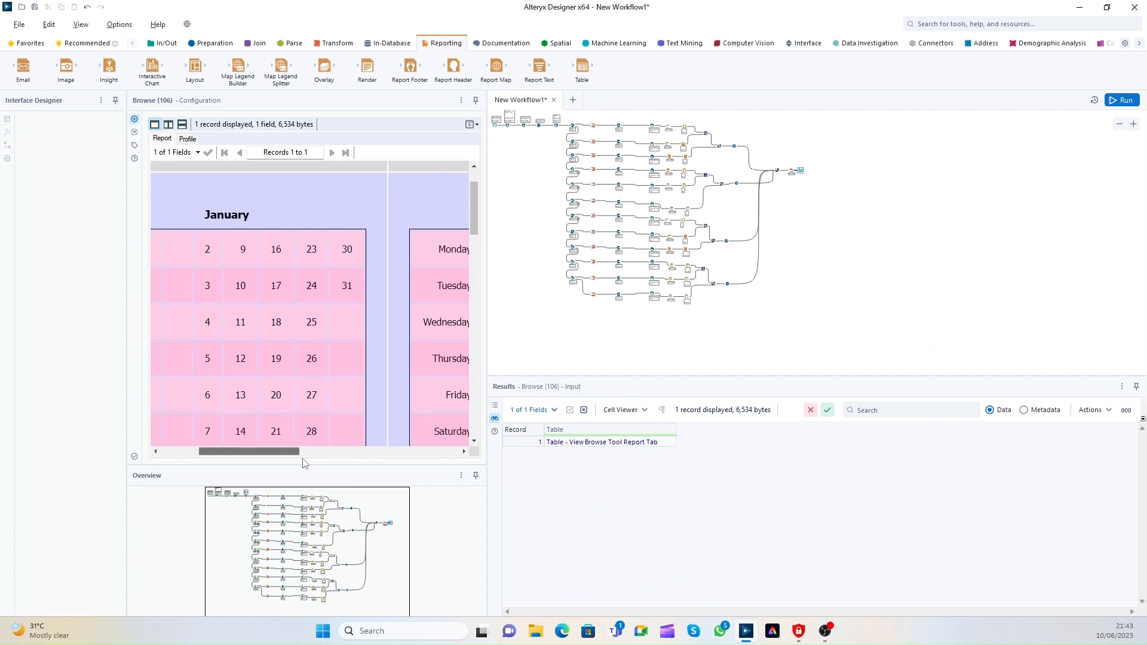
scroll(284, 464, left, 1)
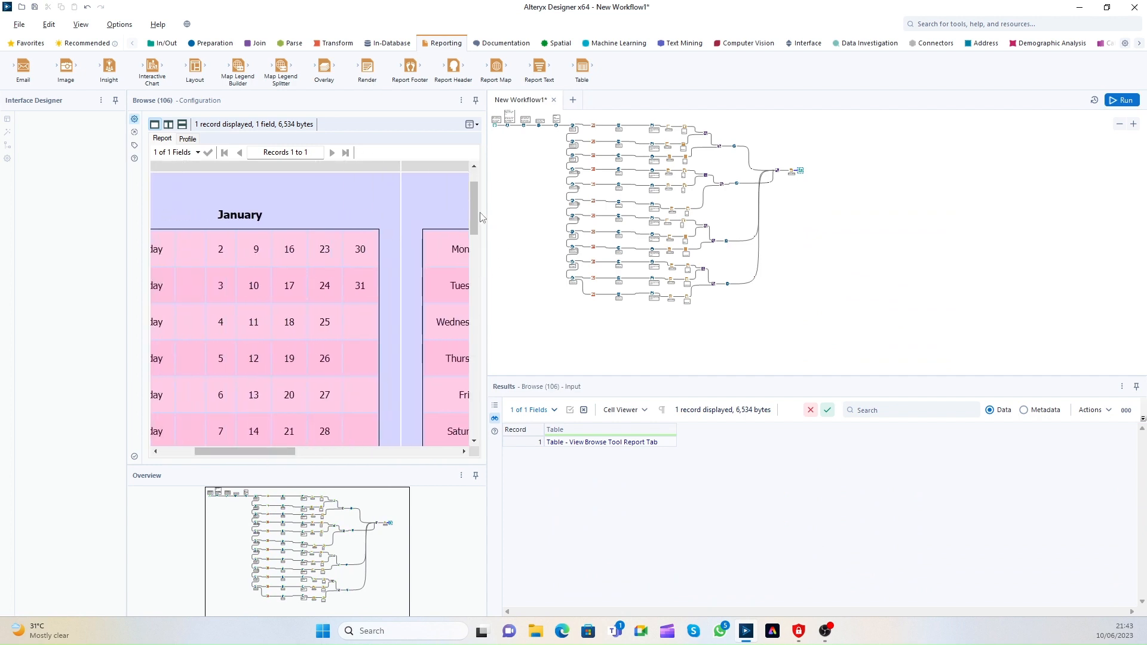
drag(480, 214, 444, 327)
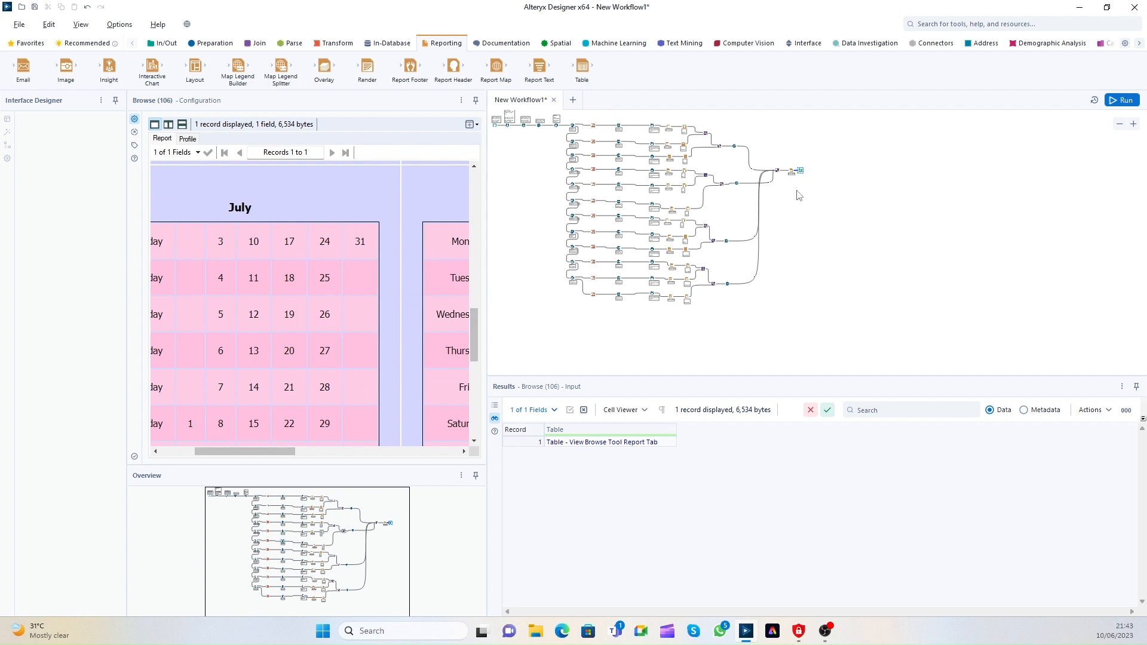
Step: Delete the Browse tool and turn off the column headings in the final Table tool
drag(801, 171, 852, 201)
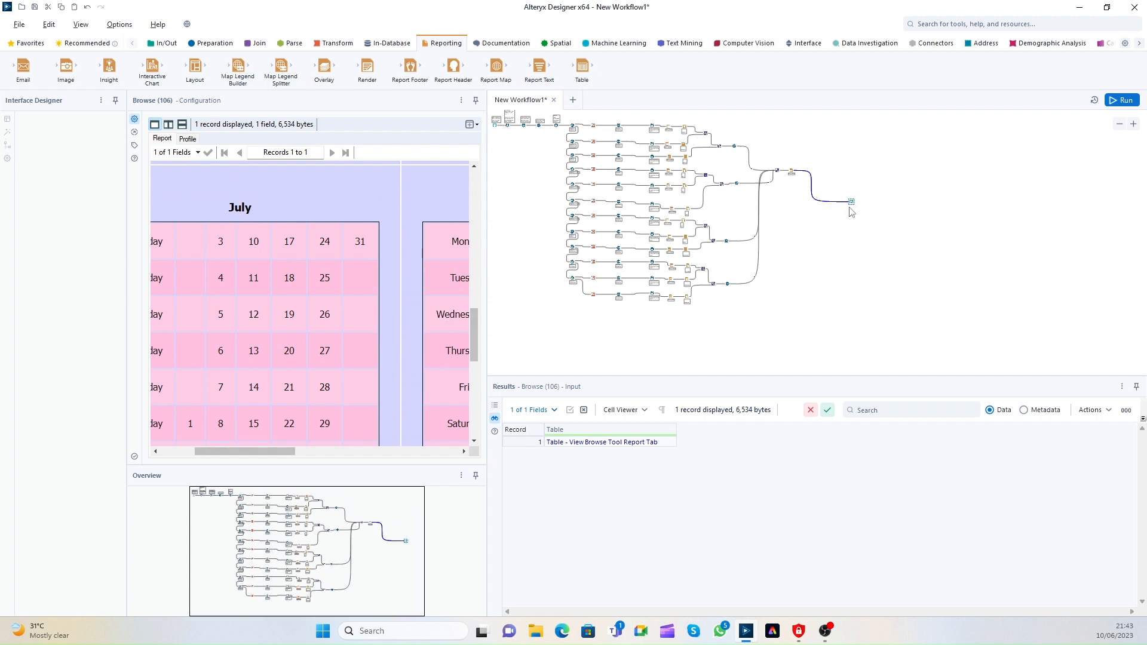
key(Delete)
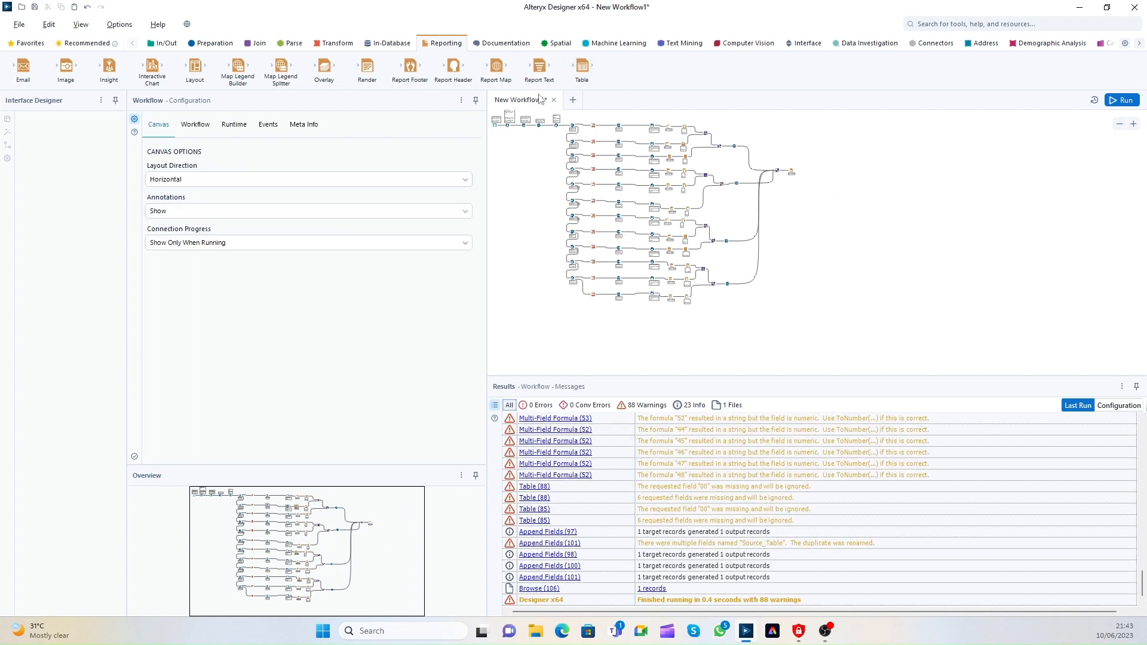
click(791, 172)
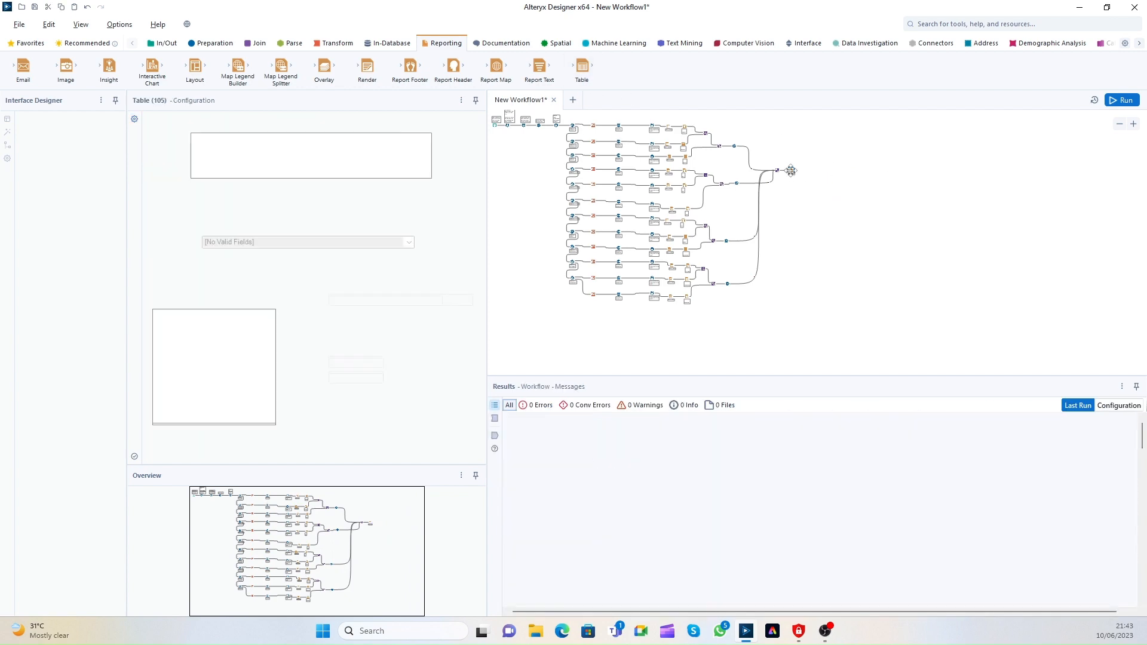
click(185, 268)
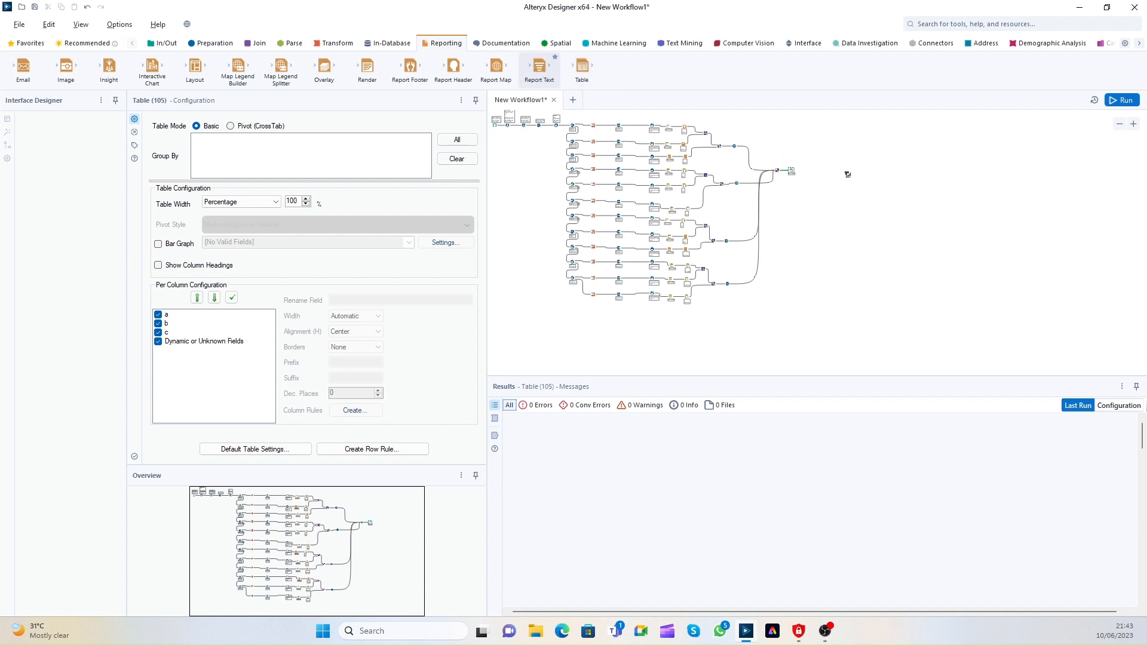
Step: Place a Report Text tool beyond the final Table tool and connect a Formula tool to the Table's output
drag(812, 169, 811, 168)
scroll(840, 173, up, 3)
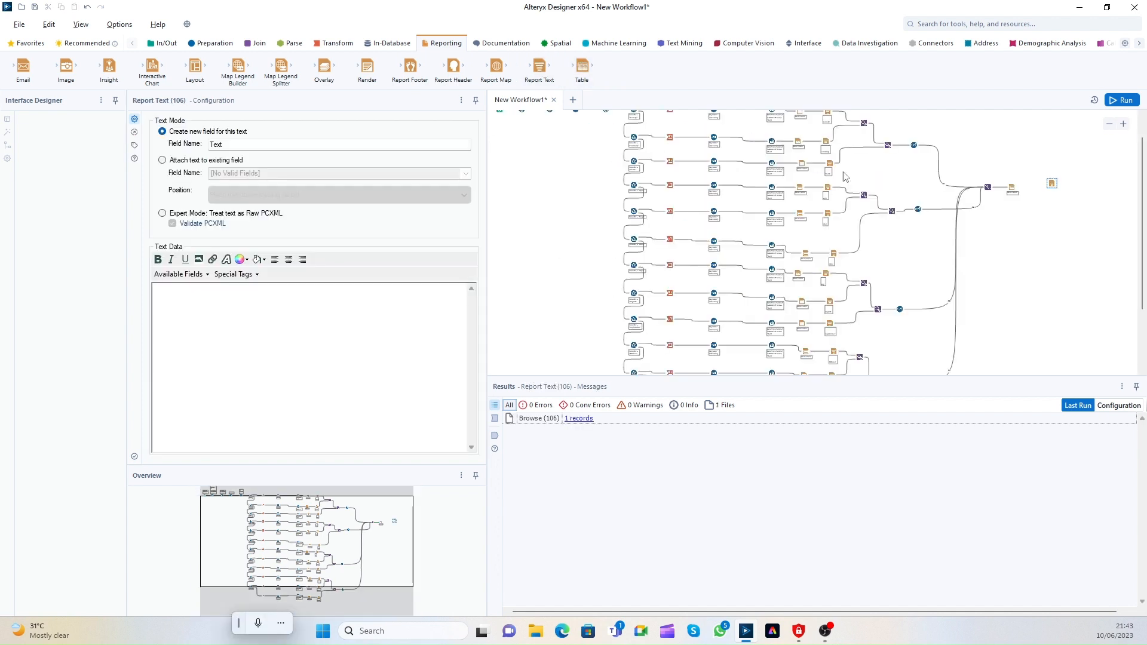
drag(1052, 183, 1064, 187)
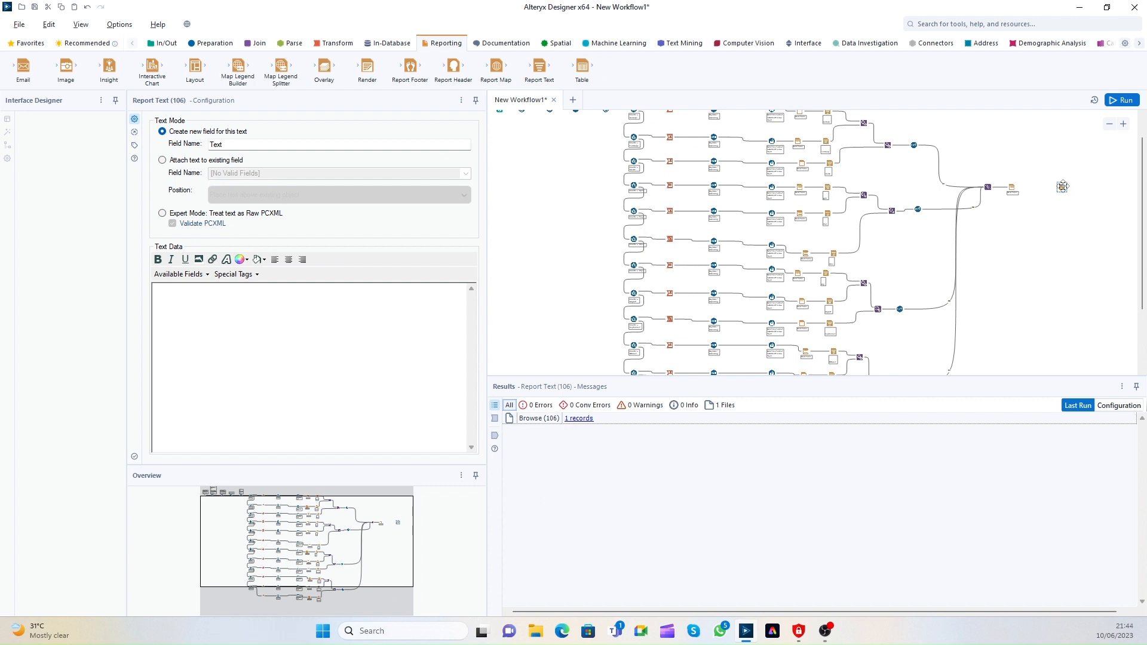
click(210, 46)
drag(152, 64, 1036, 187)
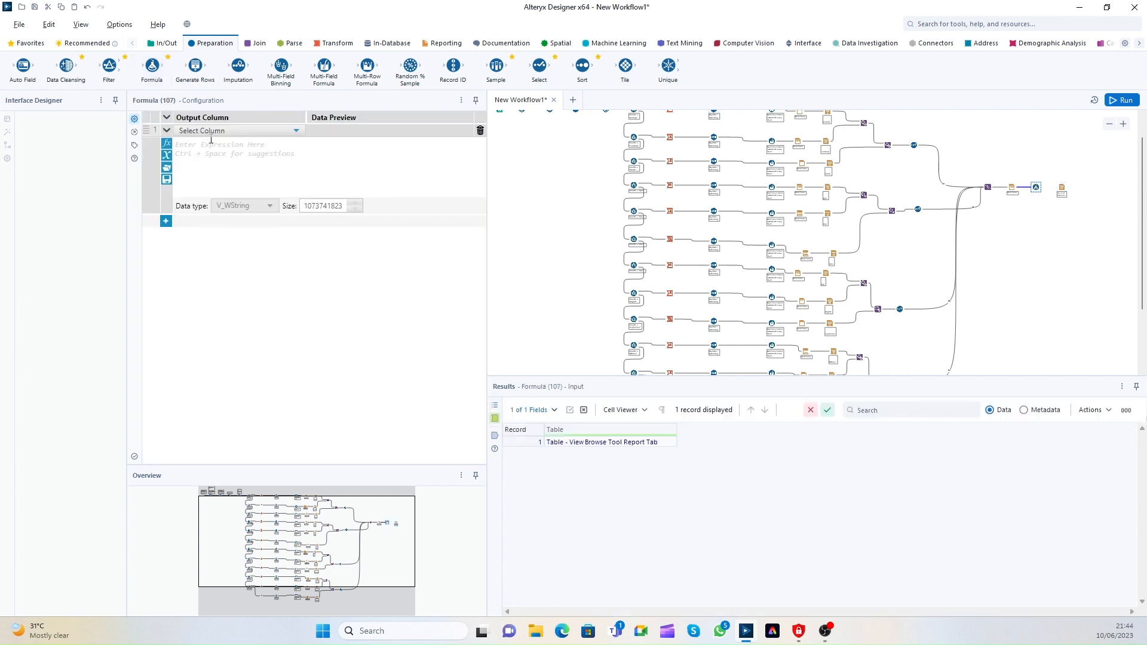
click(210, 130)
click(212, 141)
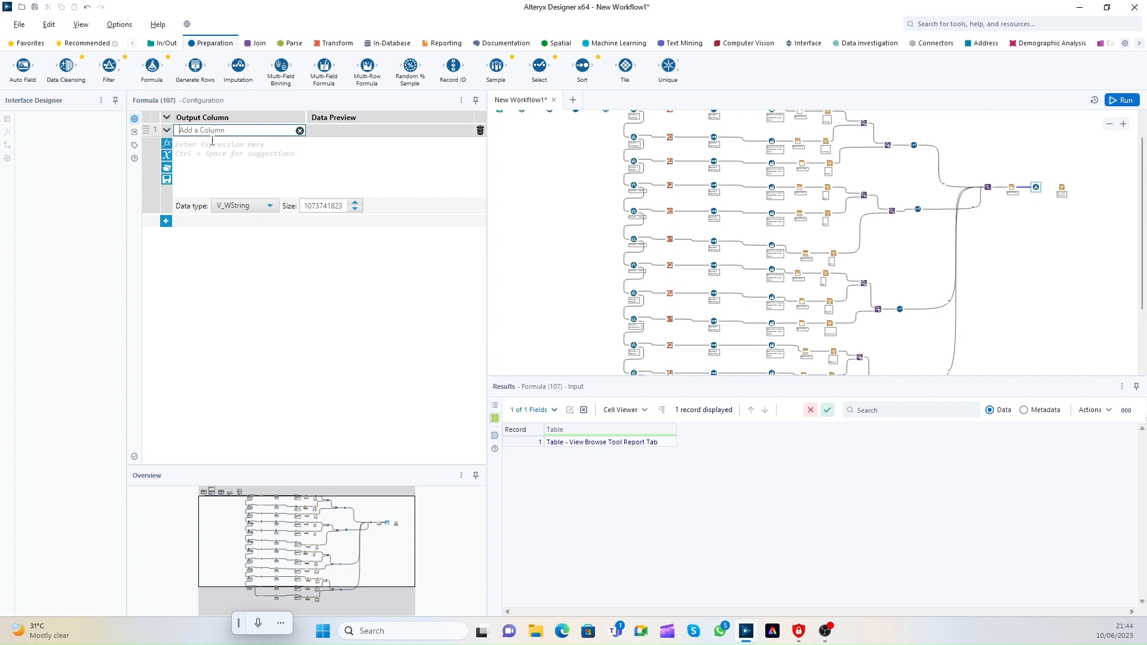
text(Header)
click(213, 146)
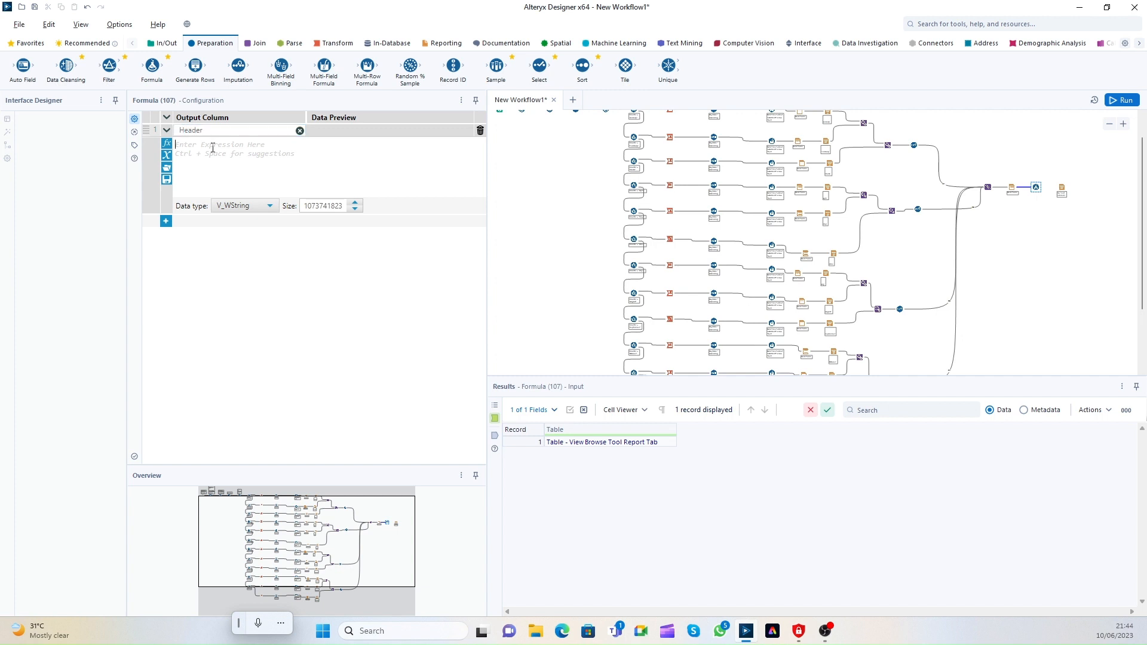
text(Calend)
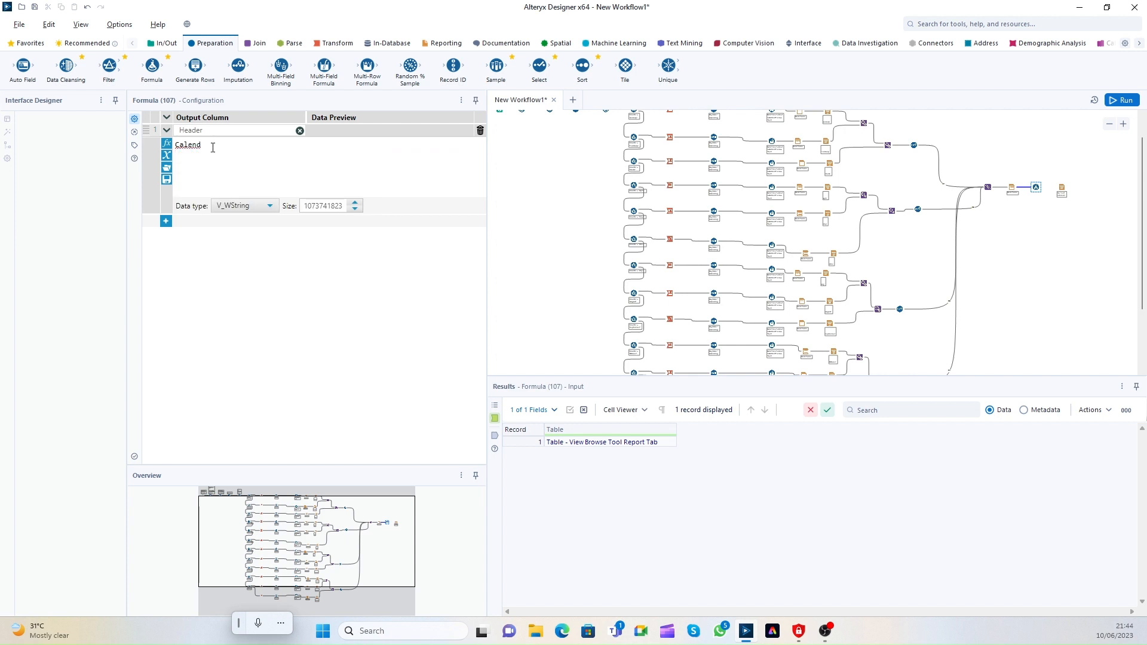
key(ctrl+a)
key(BackSpace)
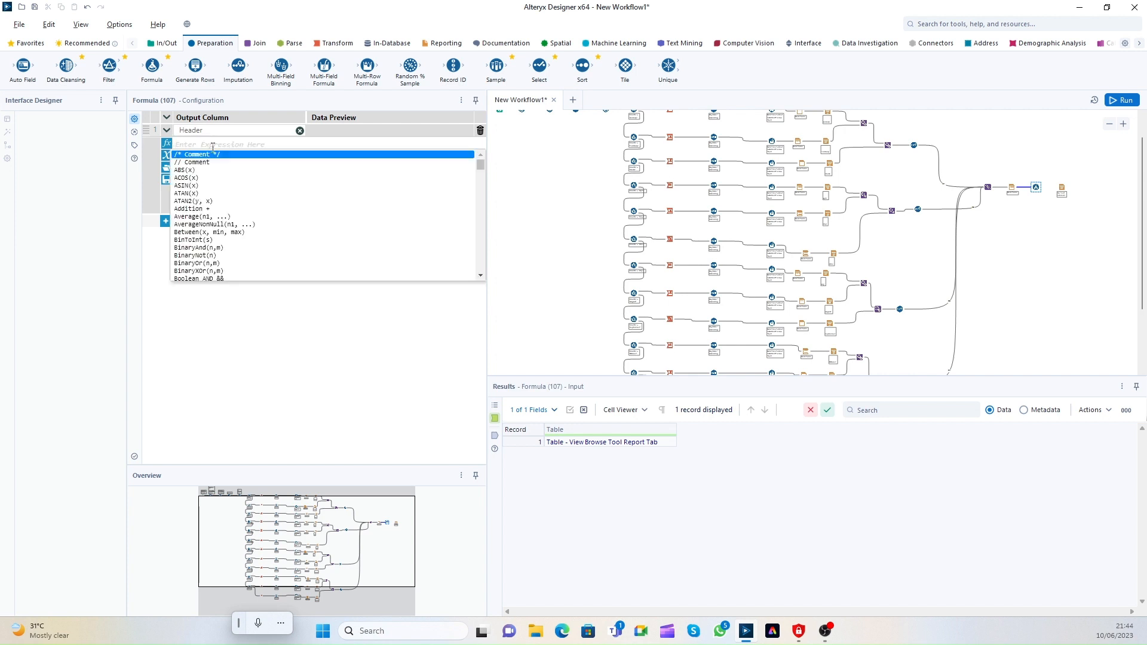
text("")
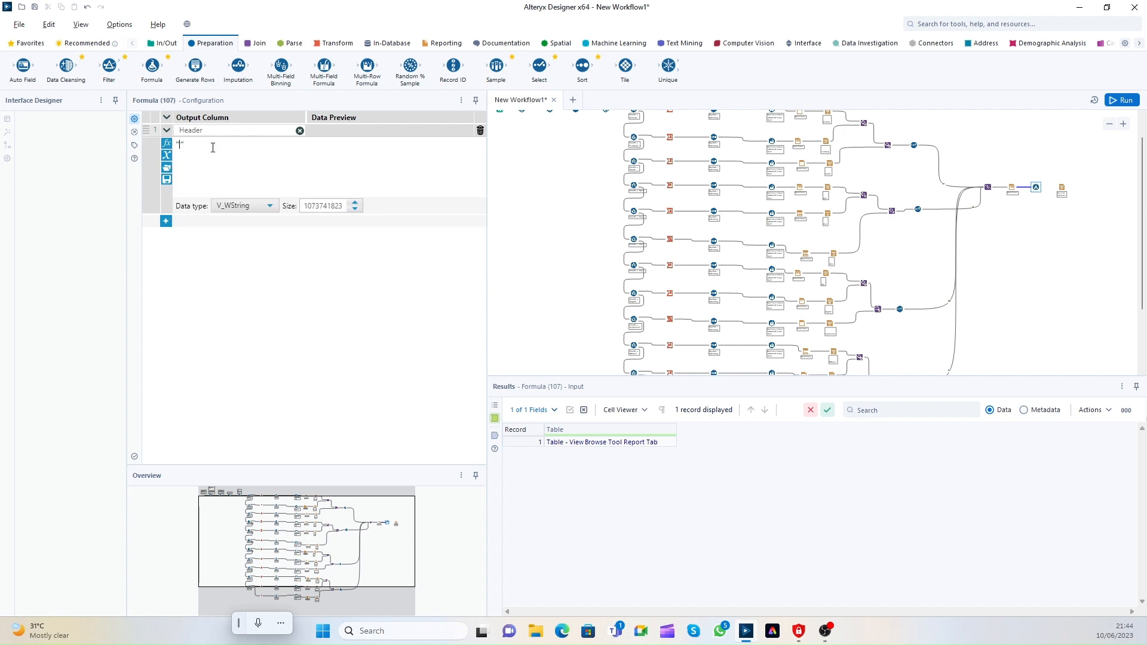
text(Calendar - 2023)
drag(246, 144, 41, 143)
key(Delete)
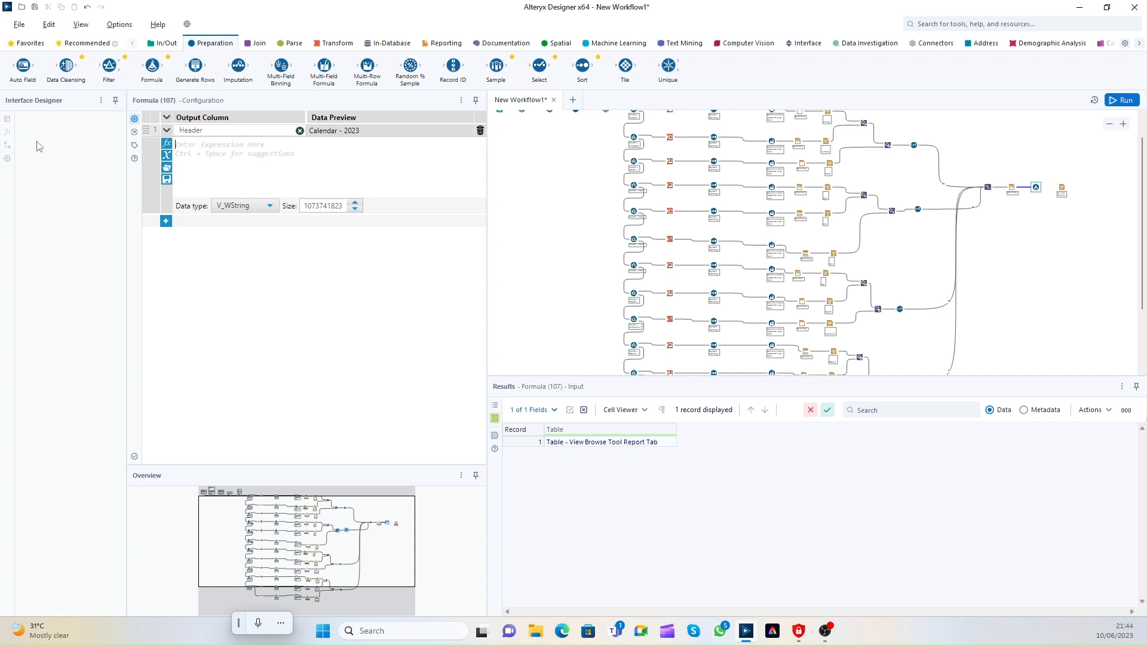
click(297, 130)
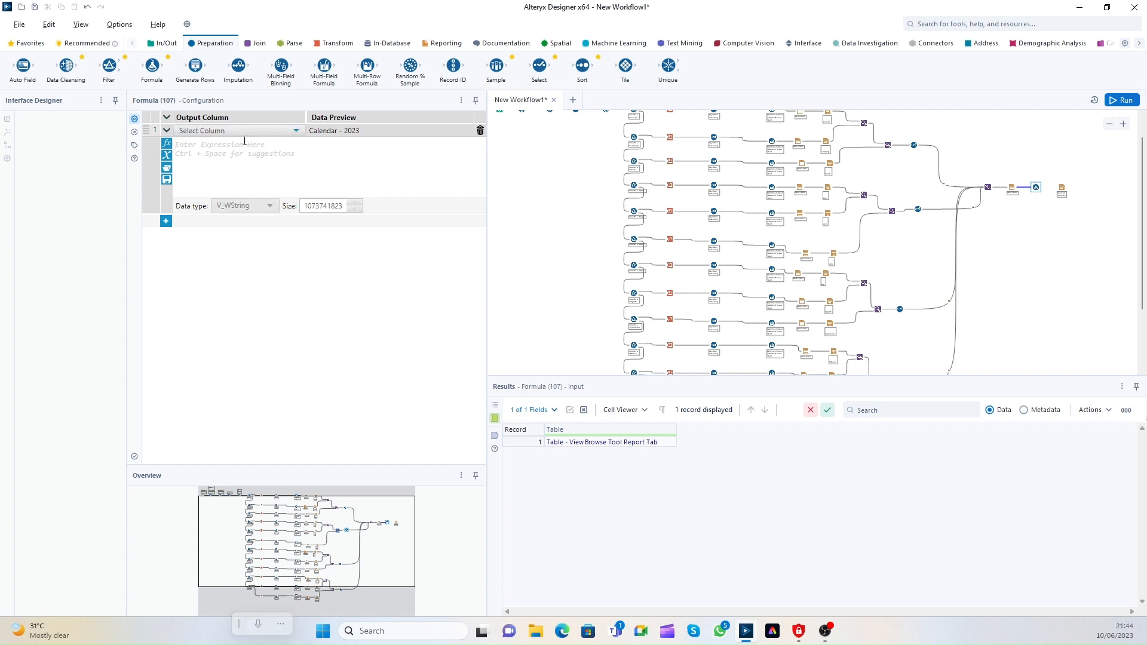
Step: Create an output column named Year in the Formula tool with the expression "2023" and the String data type
click(222, 145)
text(Year)
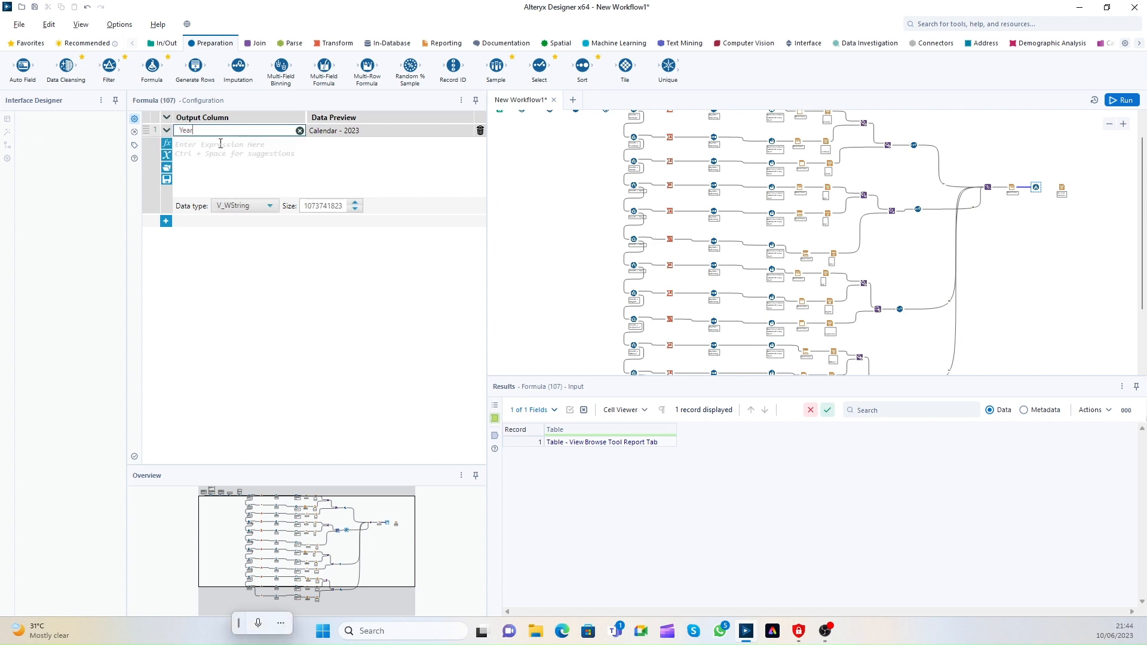
click(221, 144)
text("")
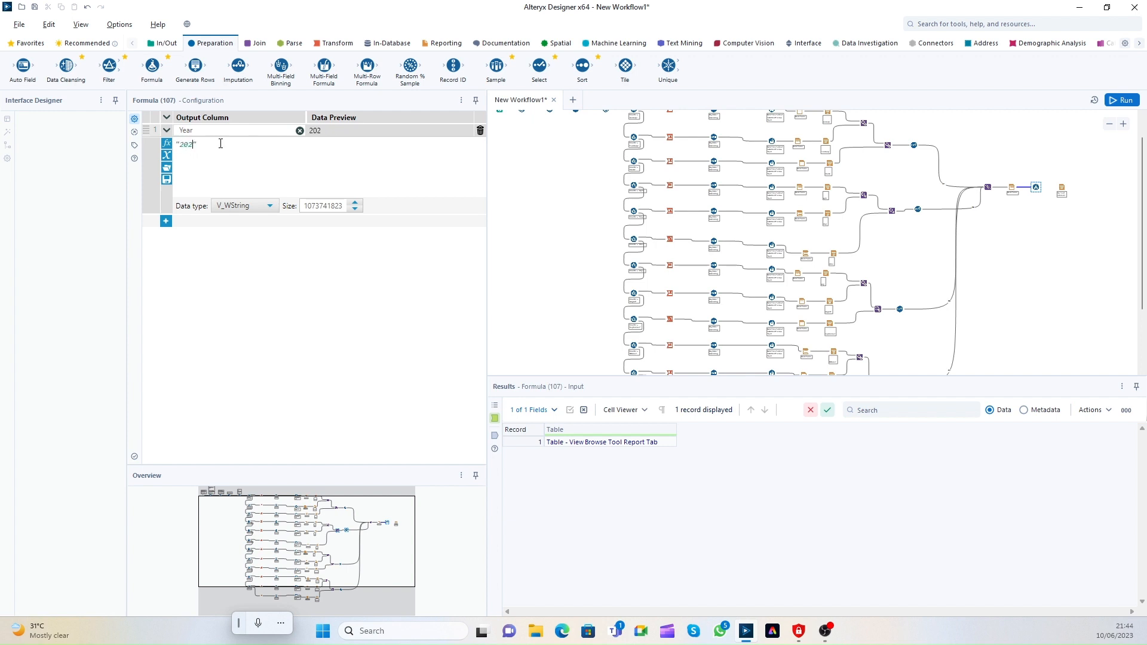
click(245, 206)
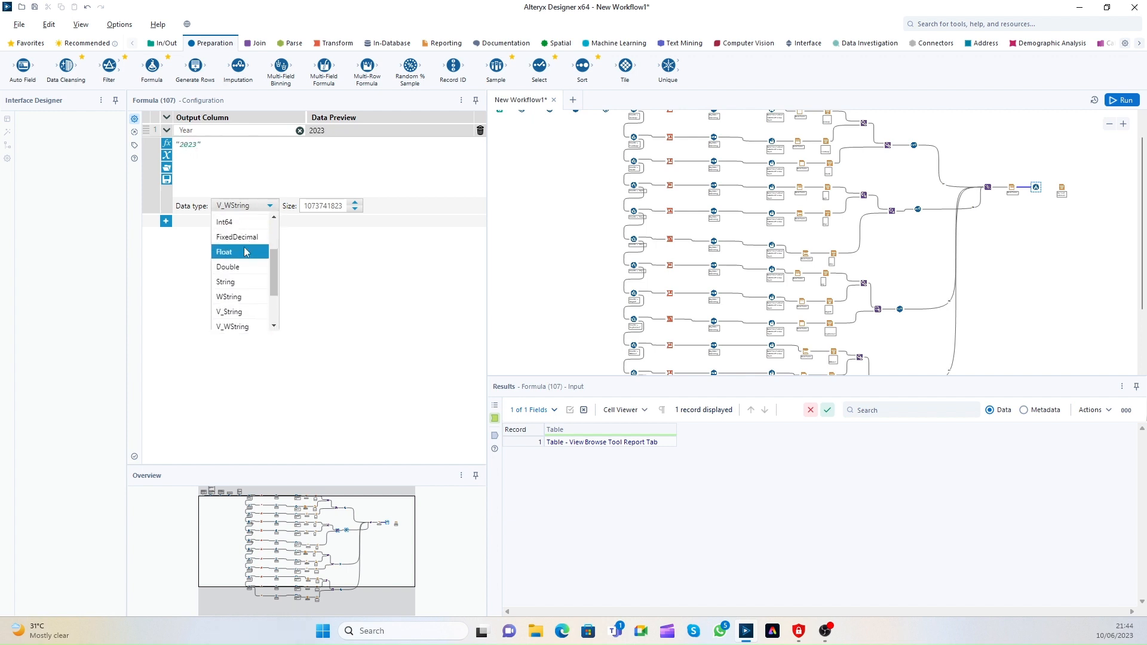
scroll(242, 251, down, 2)
click(227, 219)
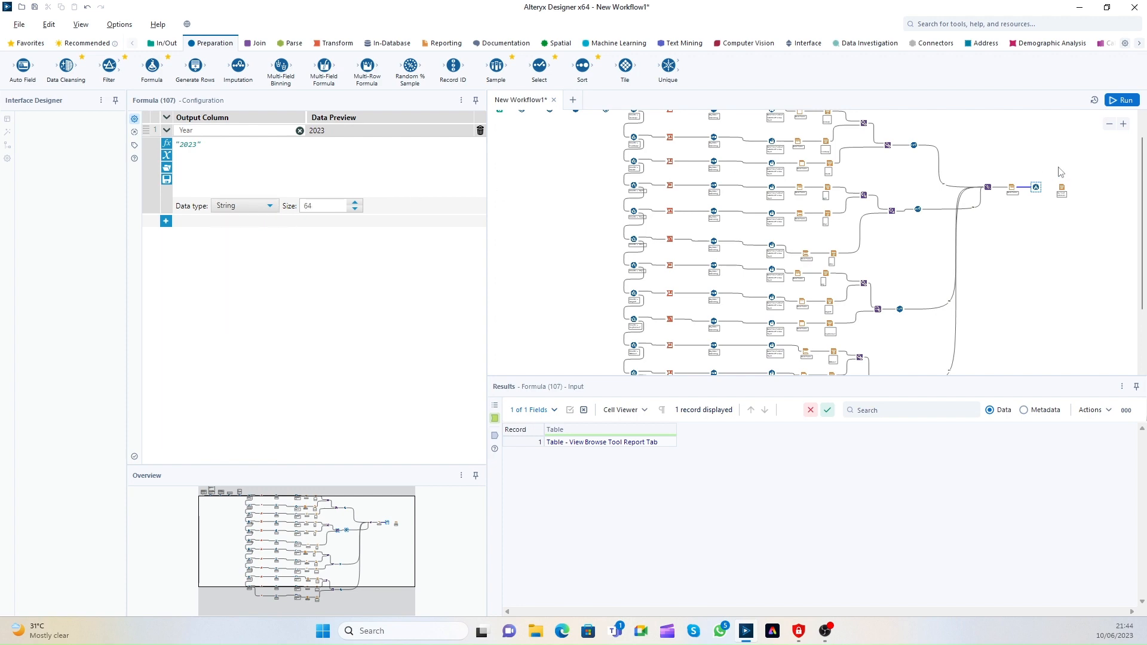
Step: Connect the Formula output to the Report Text tool and enter the centred title text "Calendar"
click(1062, 188)
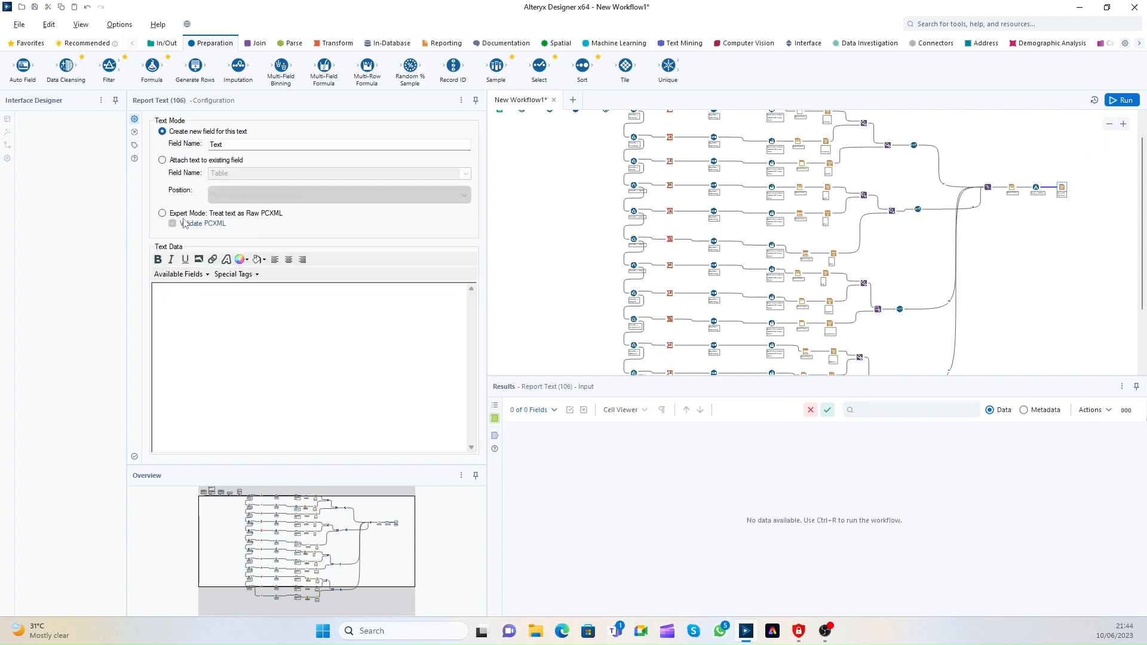
click(288, 259)
click(287, 291)
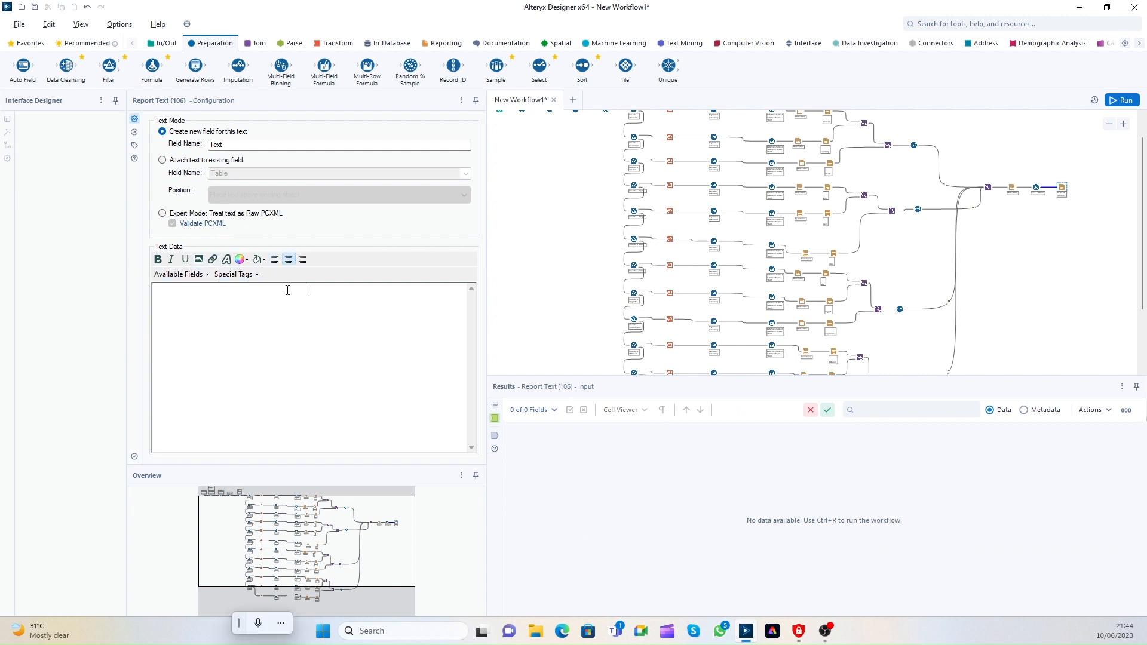
text(Calendar)
Step: Format the "Calendar" title text as bold Tahoma, size 20
drag(362, 291, 200, 302)
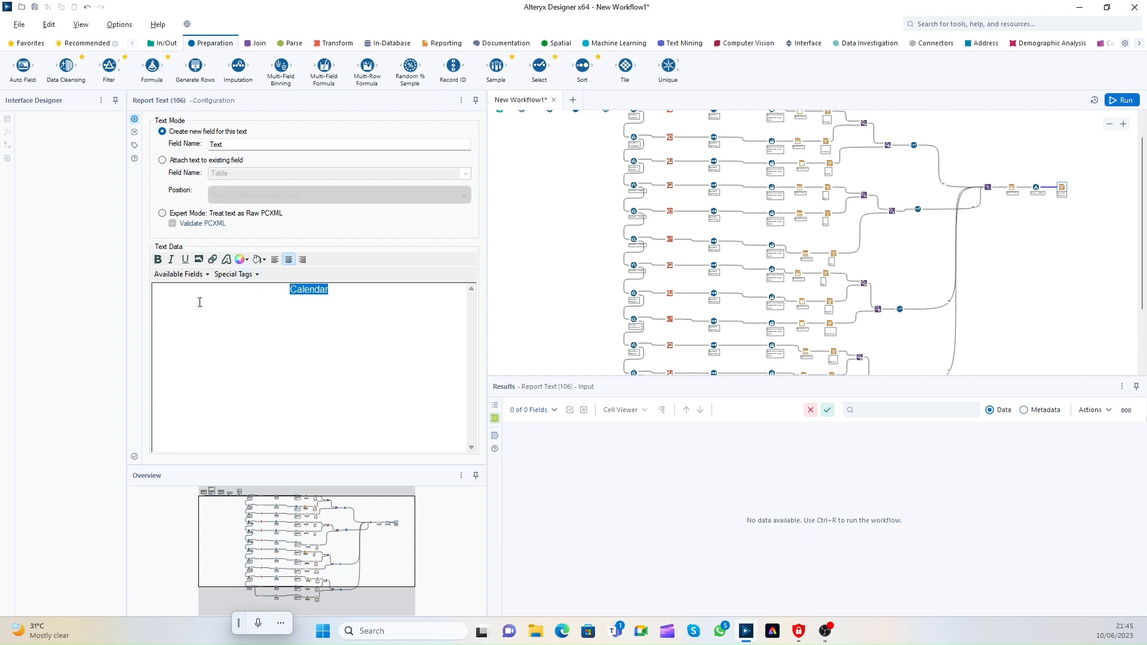
click(157, 259)
click(227, 259)
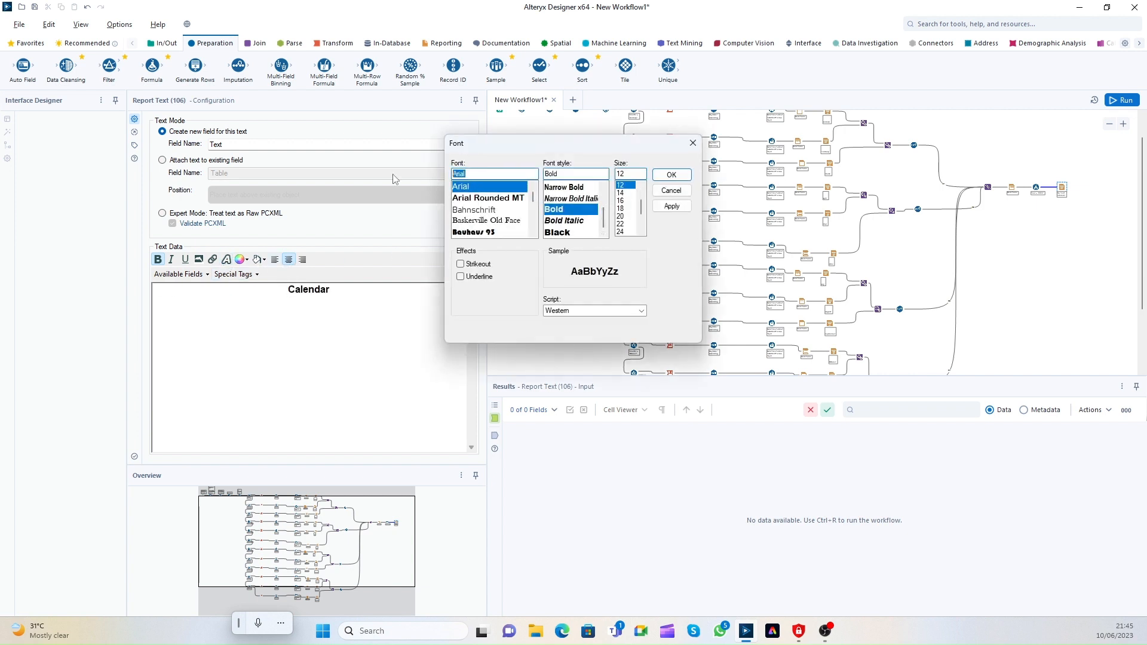
text(Tahoma)
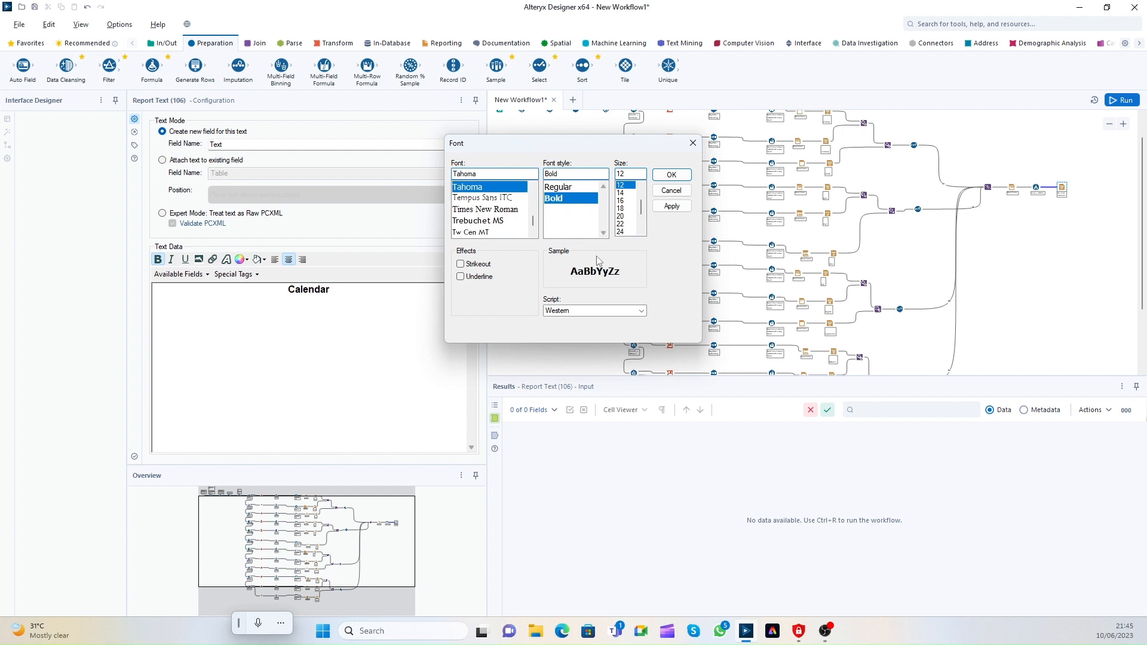
click(506, 189)
click(625, 216)
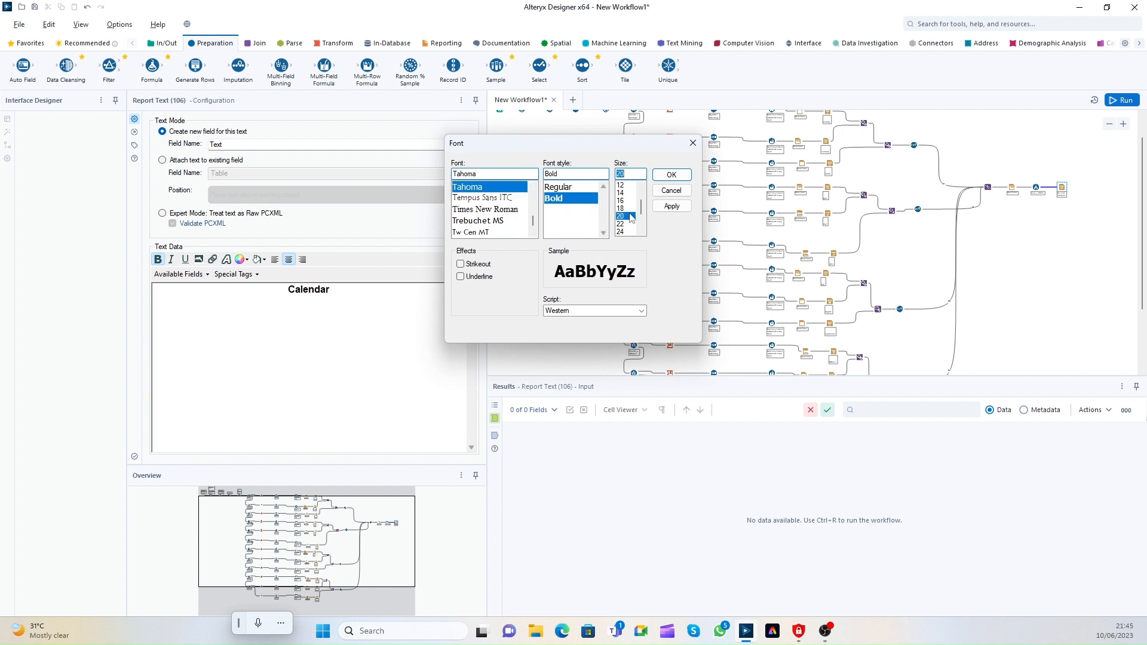
click(672, 175)
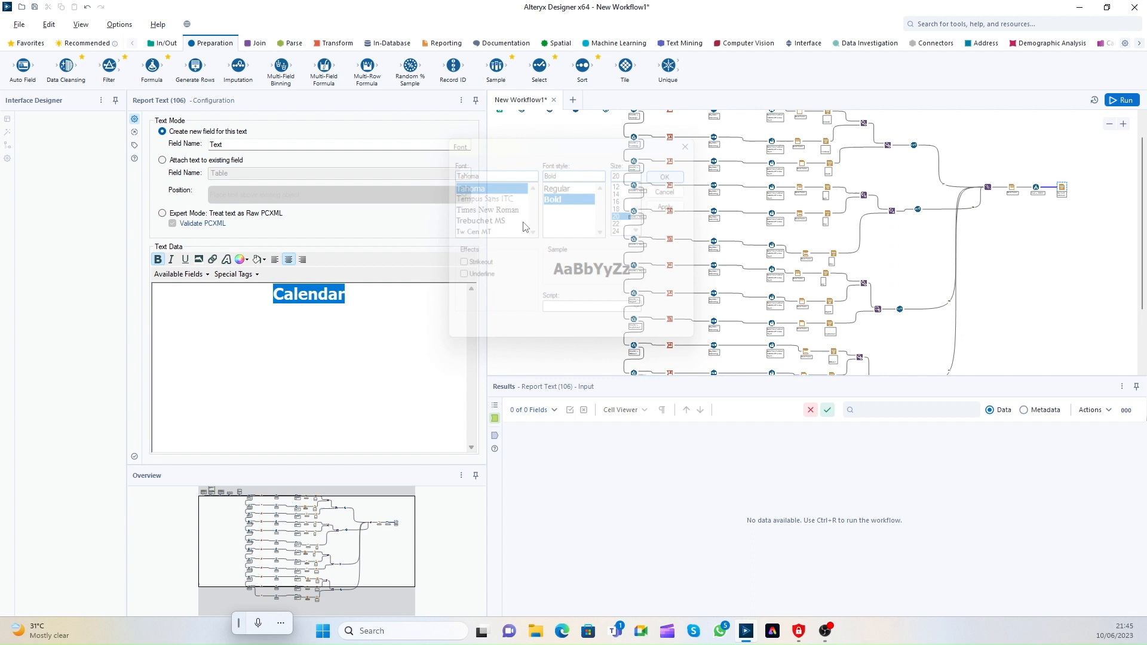
Step: Extend the title with a dash and the Year field to read "Calendar - [Year:A]", and run the workflow
click(377, 296)
text(-)
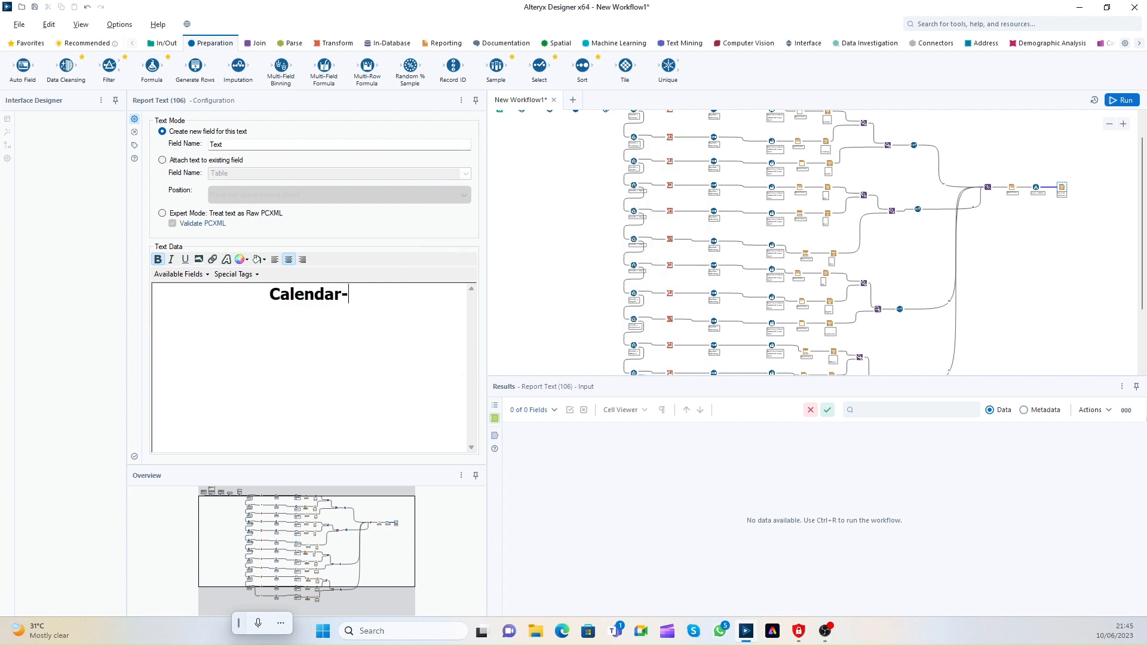
key(BackSpace)
text(-)
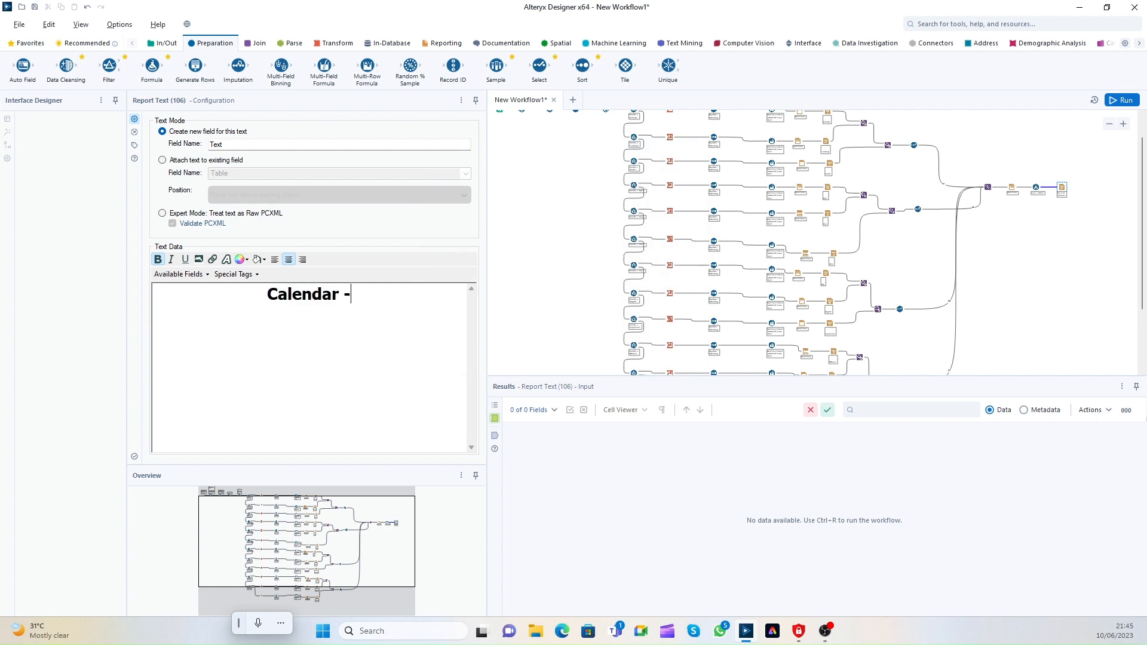
click(178, 276)
click(200, 301)
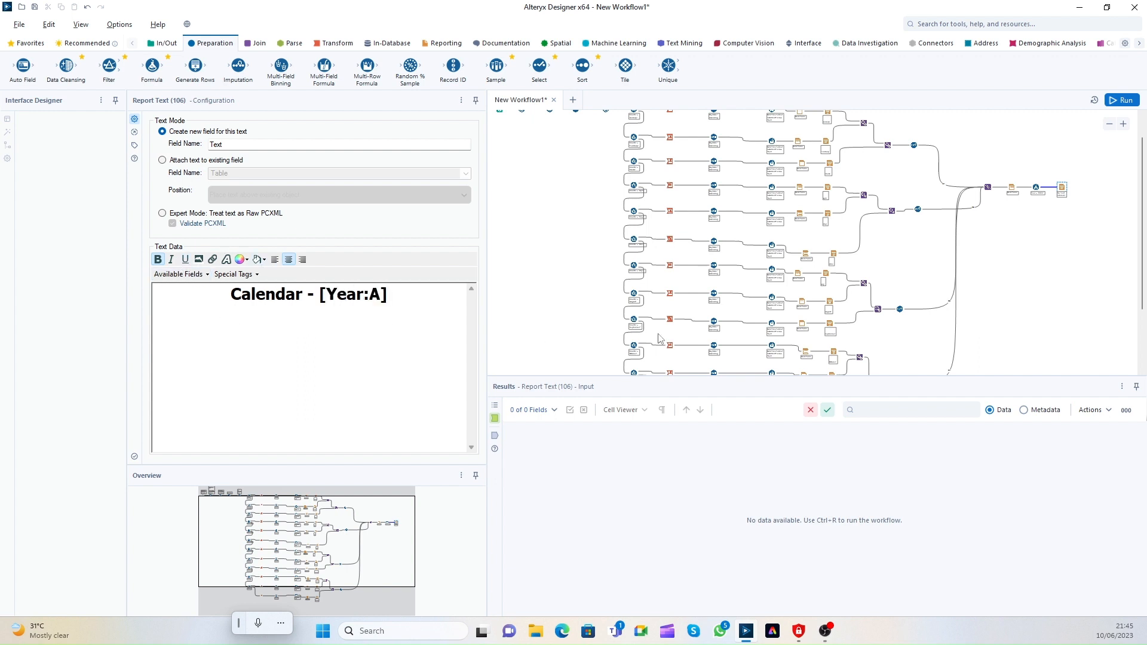
click(1124, 100)
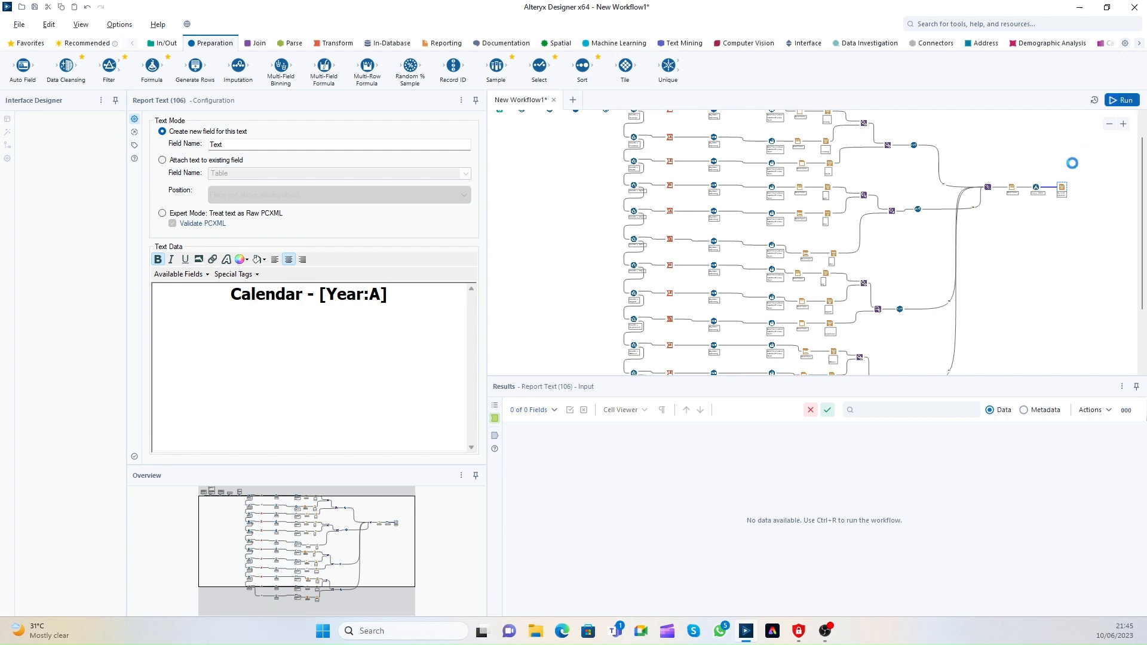
Step: Add a Browse tool after the Report Text tool, run the workflow and examine where the title sits in the report
right_click(1064, 193)
click(1025, 387)
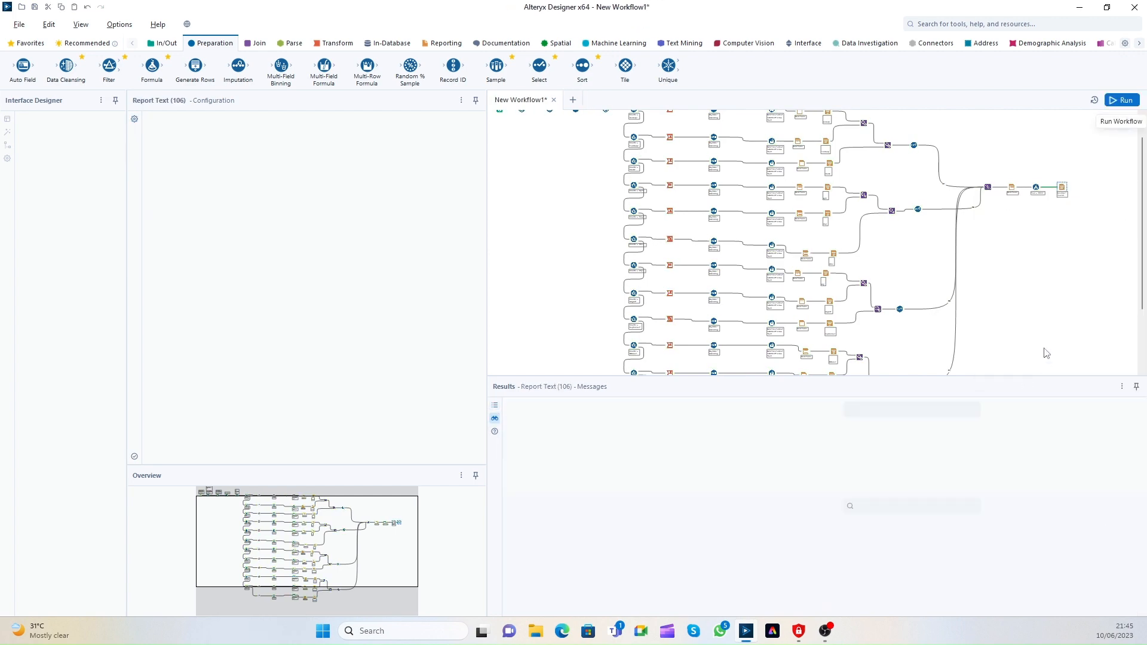
click(1130, 105)
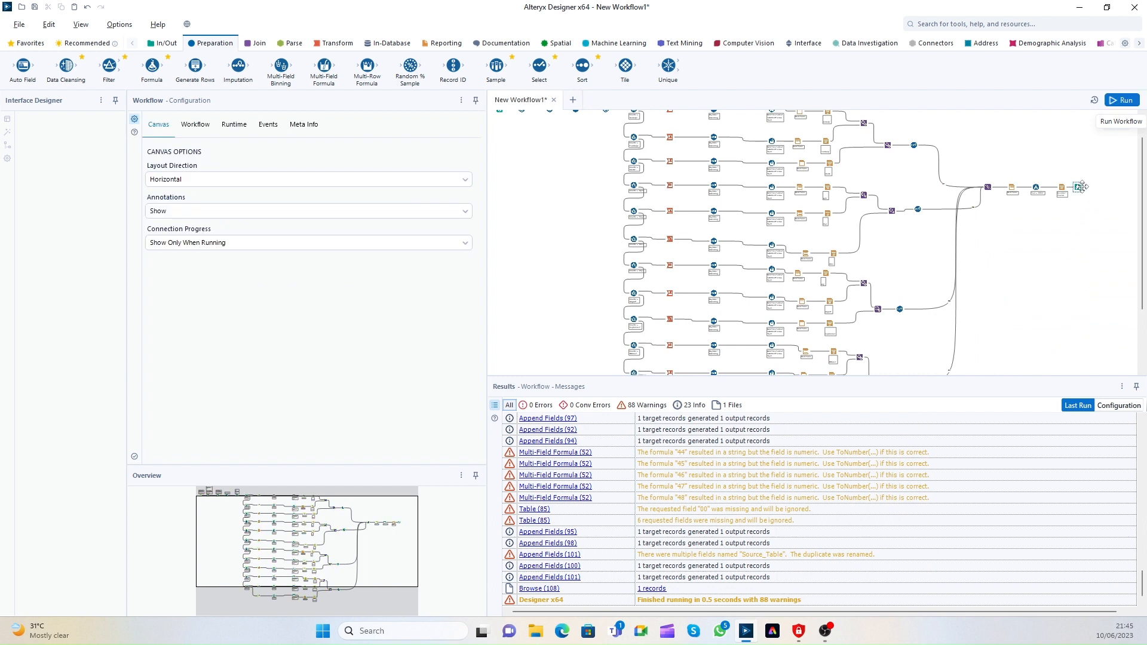
click(1080, 187)
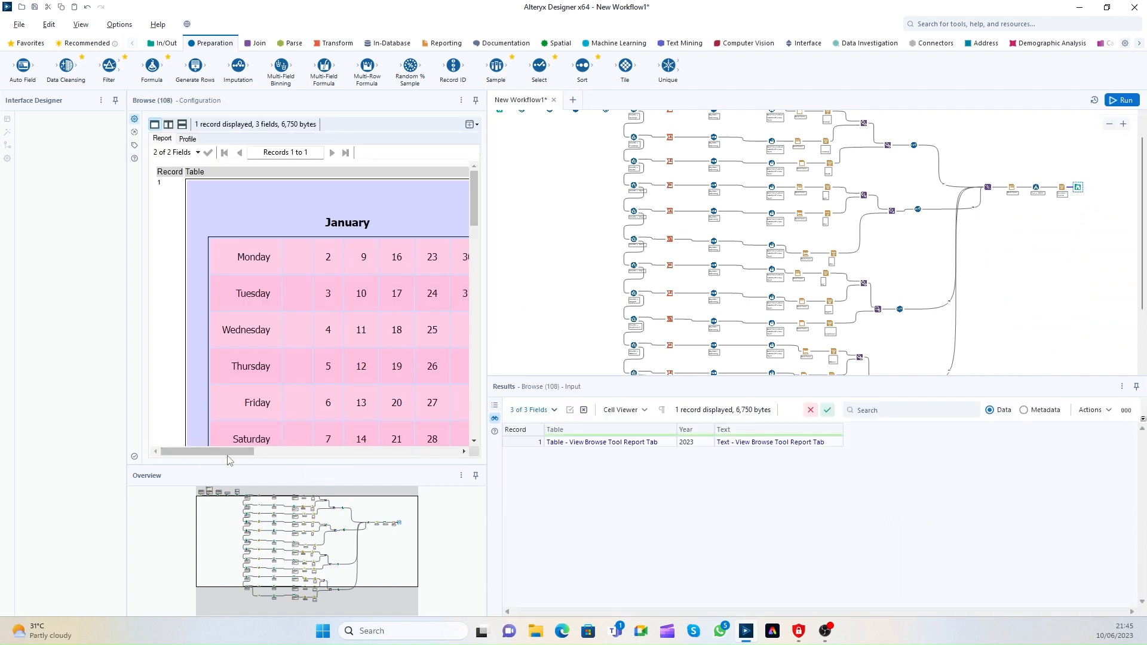
drag(232, 451, 459, 457)
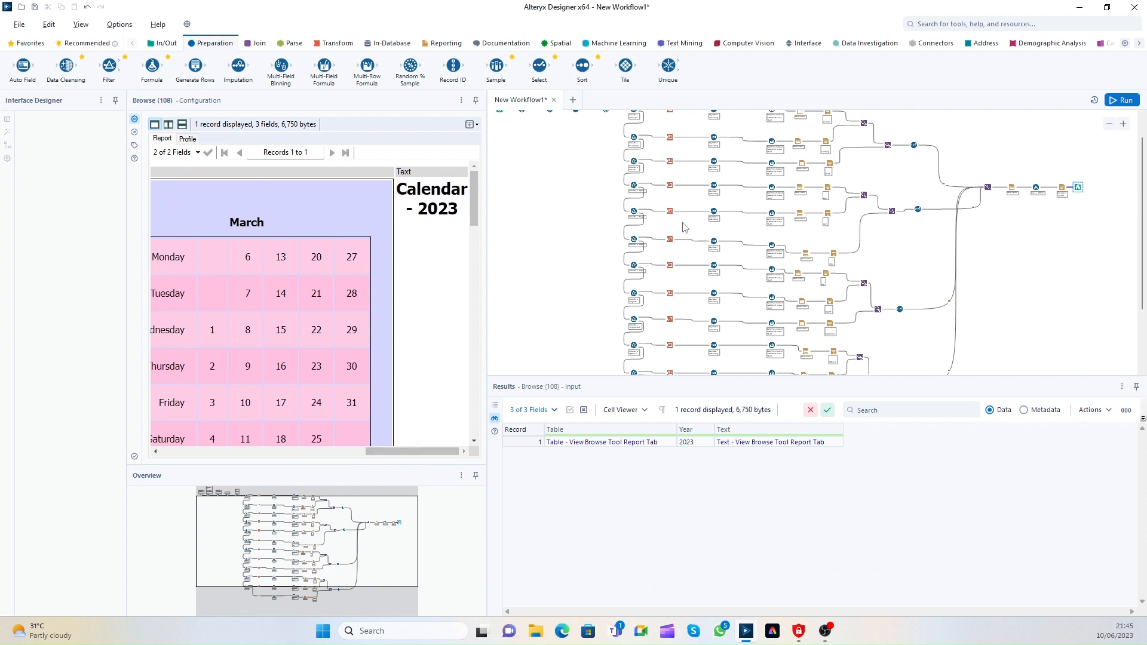
Step: Attach the report text to the existing Table field, placed above the existing object, and run the workflow
click(1063, 190)
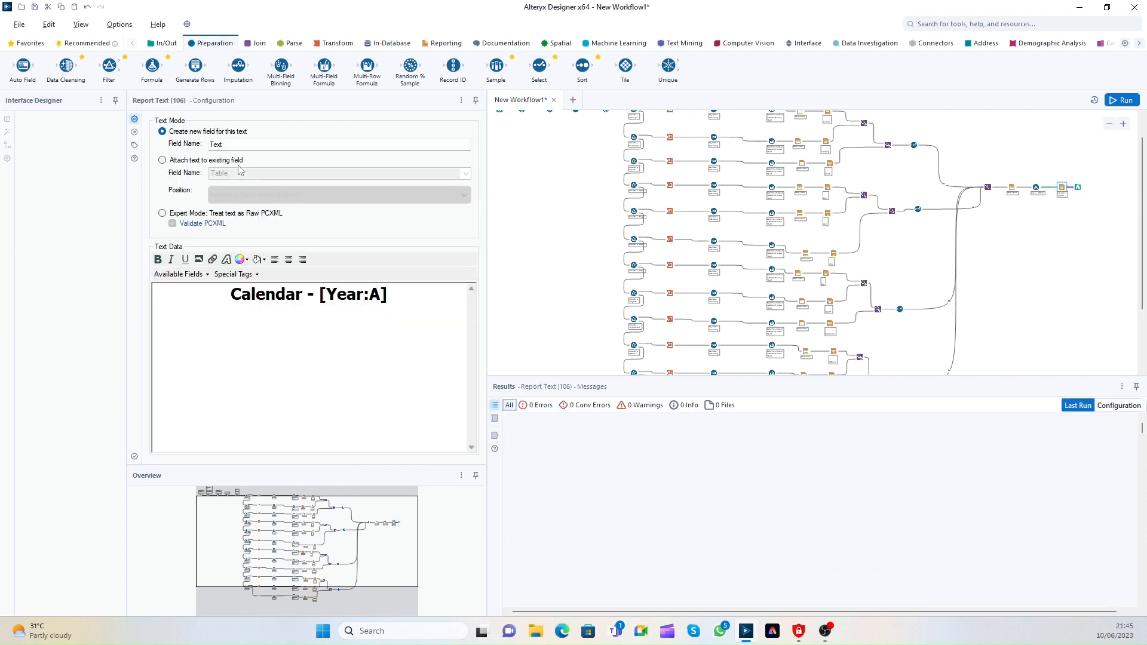
click(233, 162)
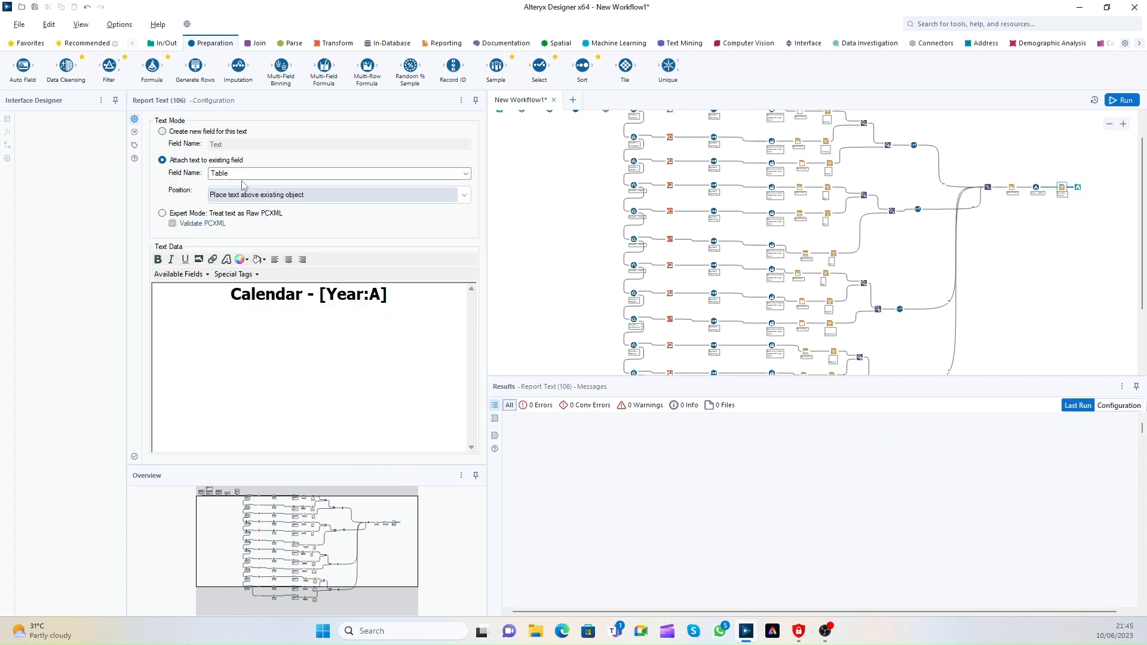
click(278, 196)
click(280, 210)
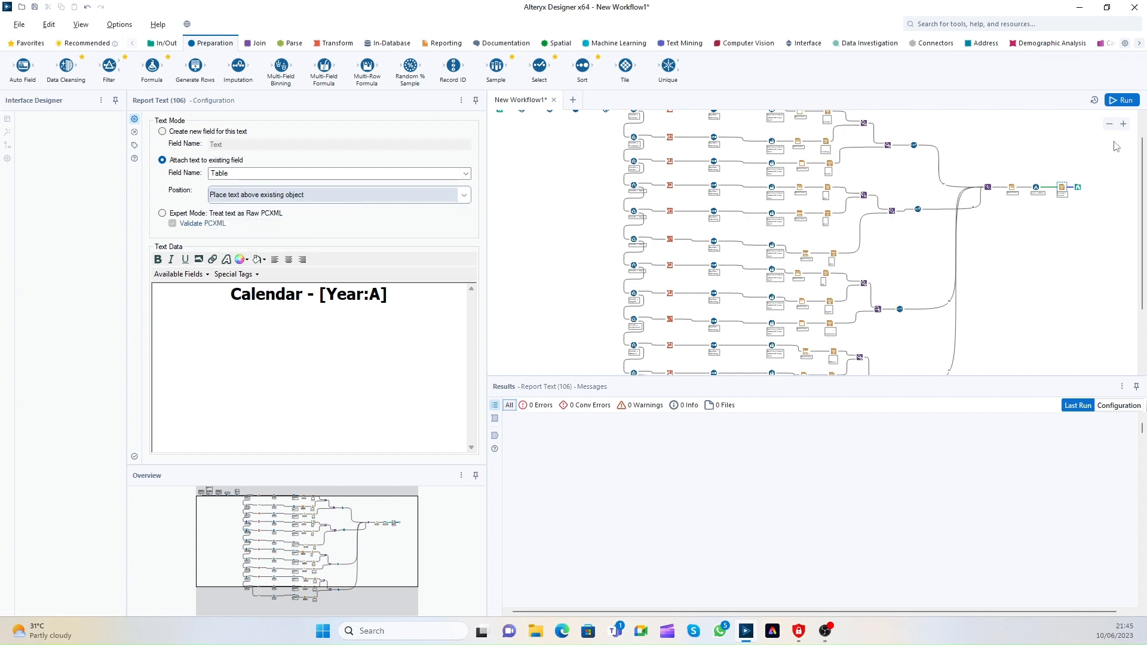
click(1122, 100)
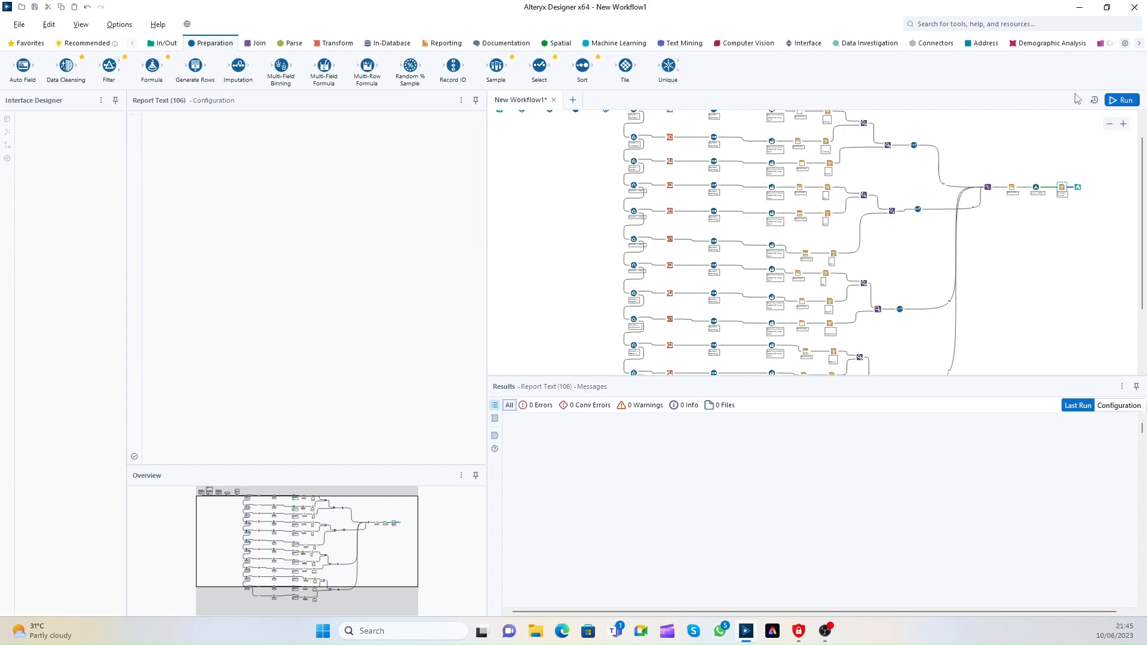
Step: Examine the title's placement over the month tables across the full width of the Browse report
click(1081, 188)
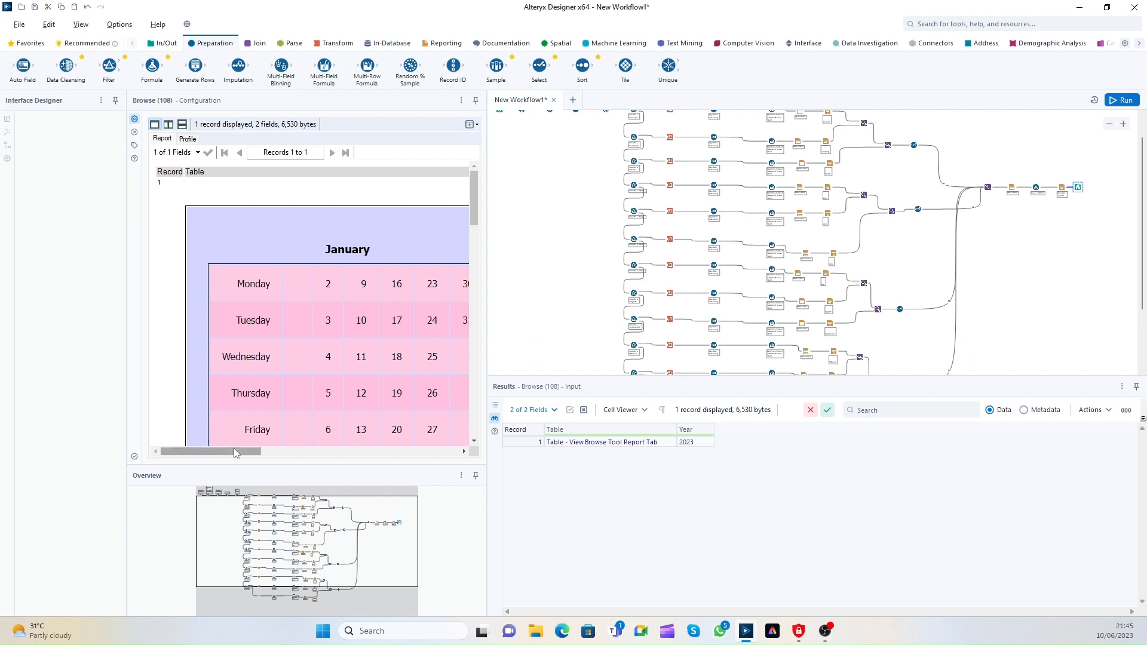
drag(234, 451, 334, 453)
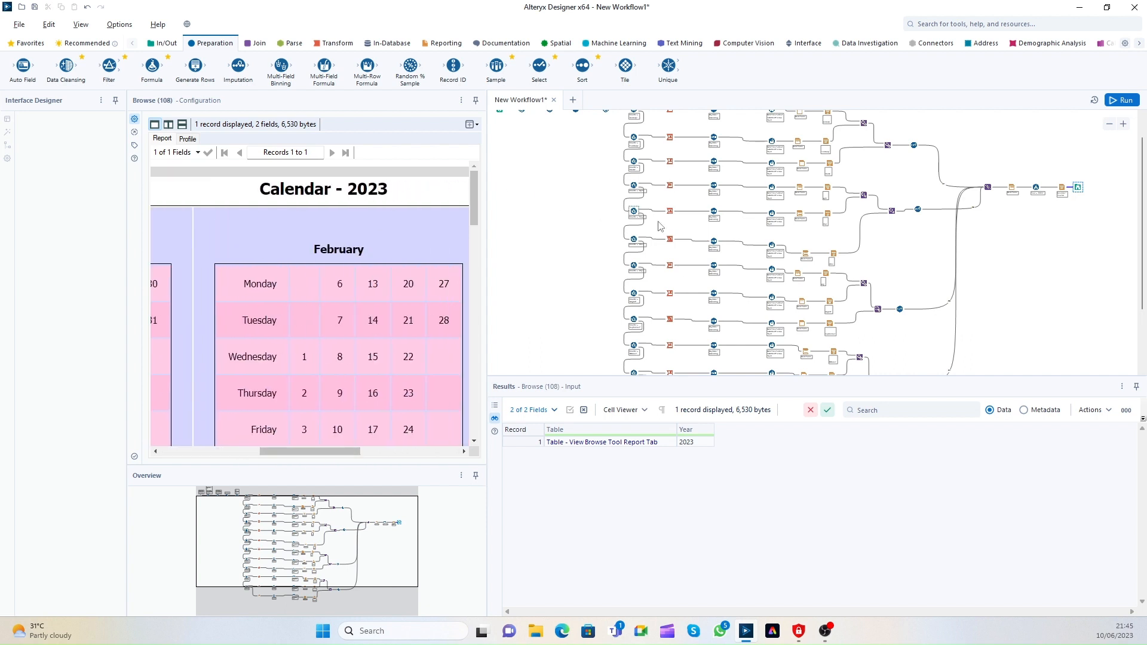
right_click(391, 452)
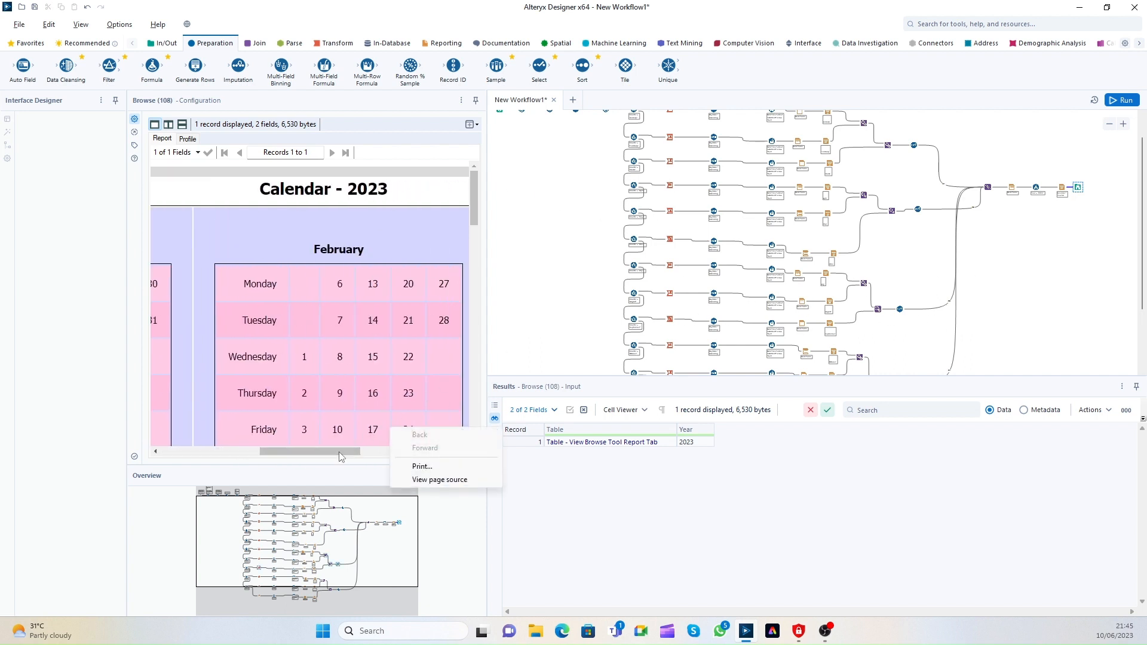
click(423, 474)
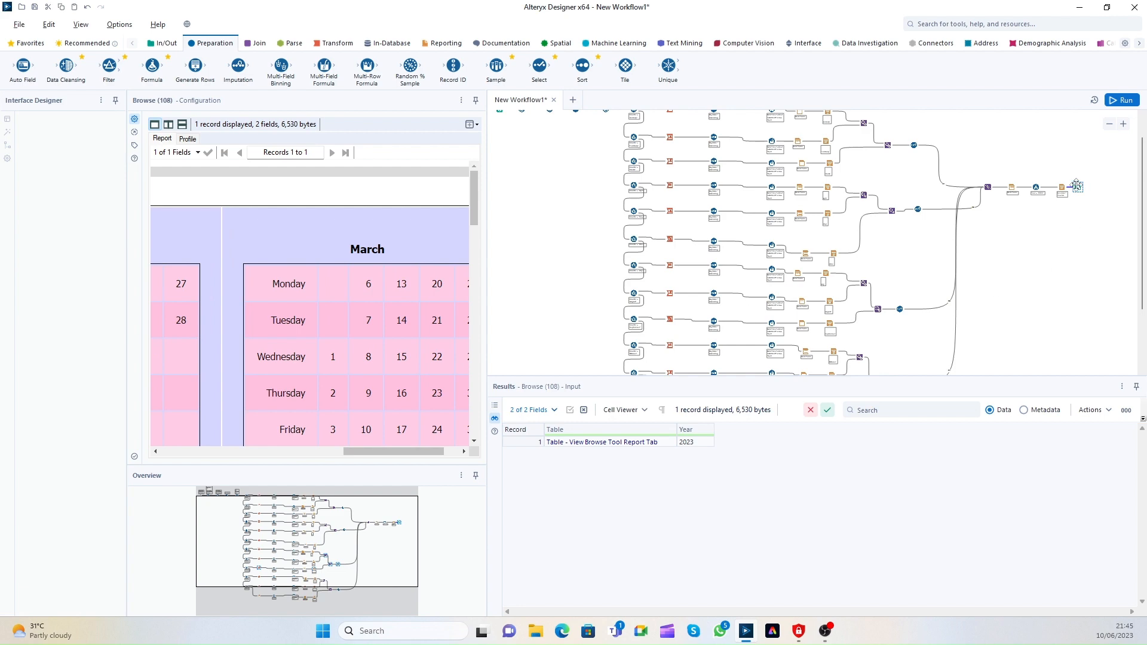
Step: Replace the Browse tool after Report Text with a connected Render tool
click(1066, 211)
click(442, 43)
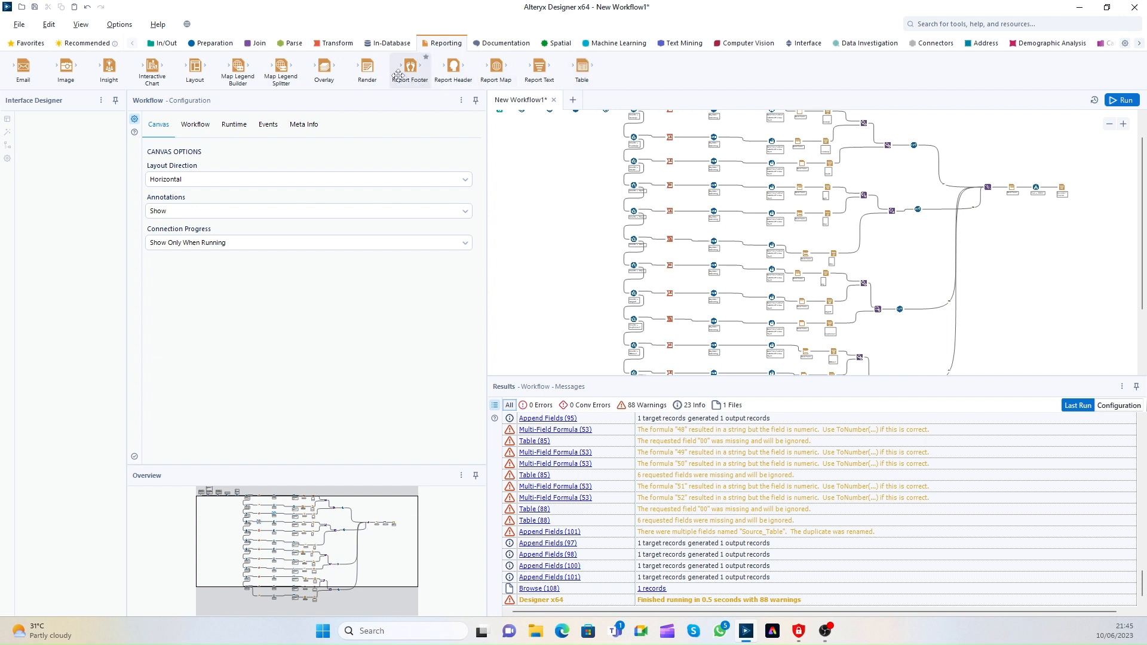
drag(374, 67, 587, 134)
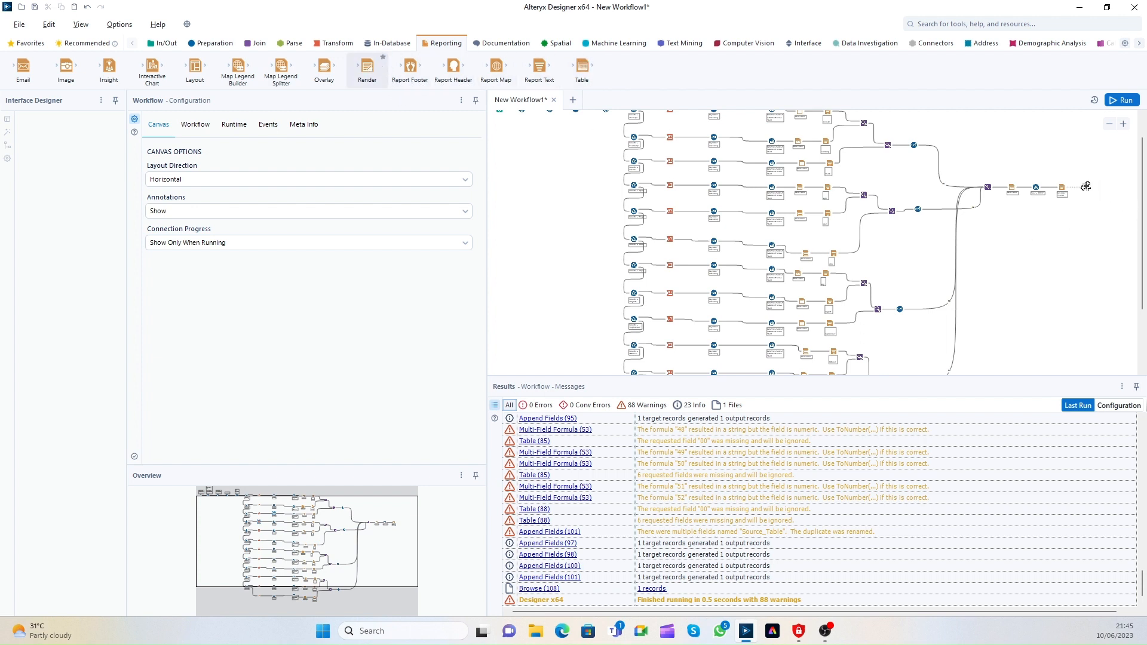
drag(1086, 187, 1102, 186)
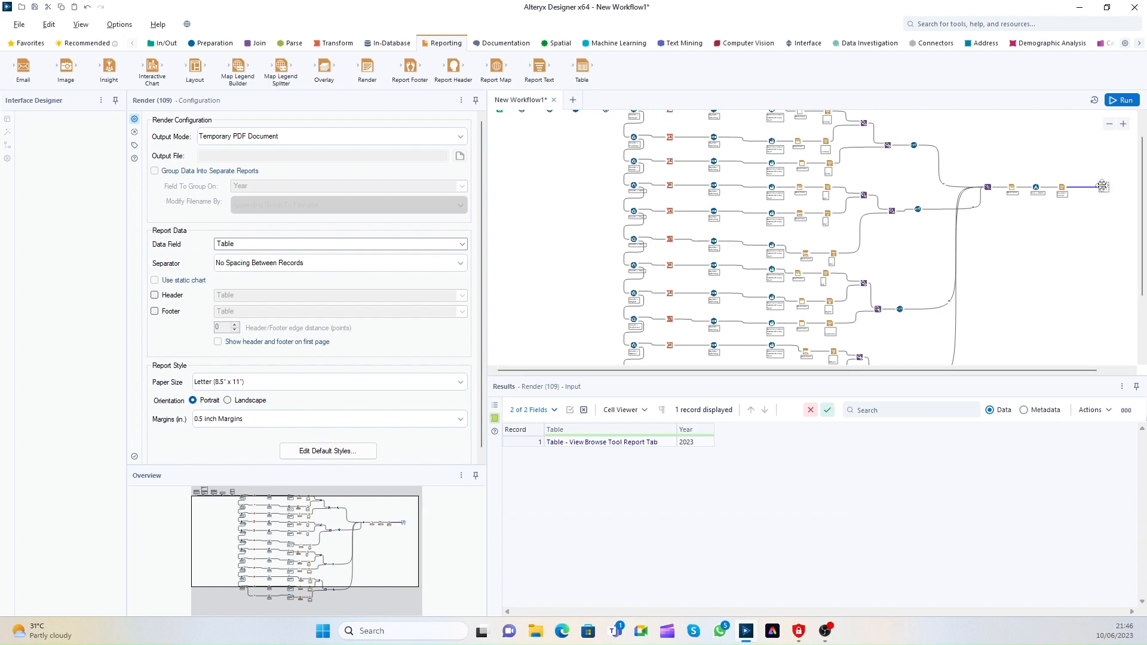
Step: Set the Render tool to output to the specific file Caledar.xlsx and run the workflow
click(378, 135)
scroll(286, 191, down, 3)
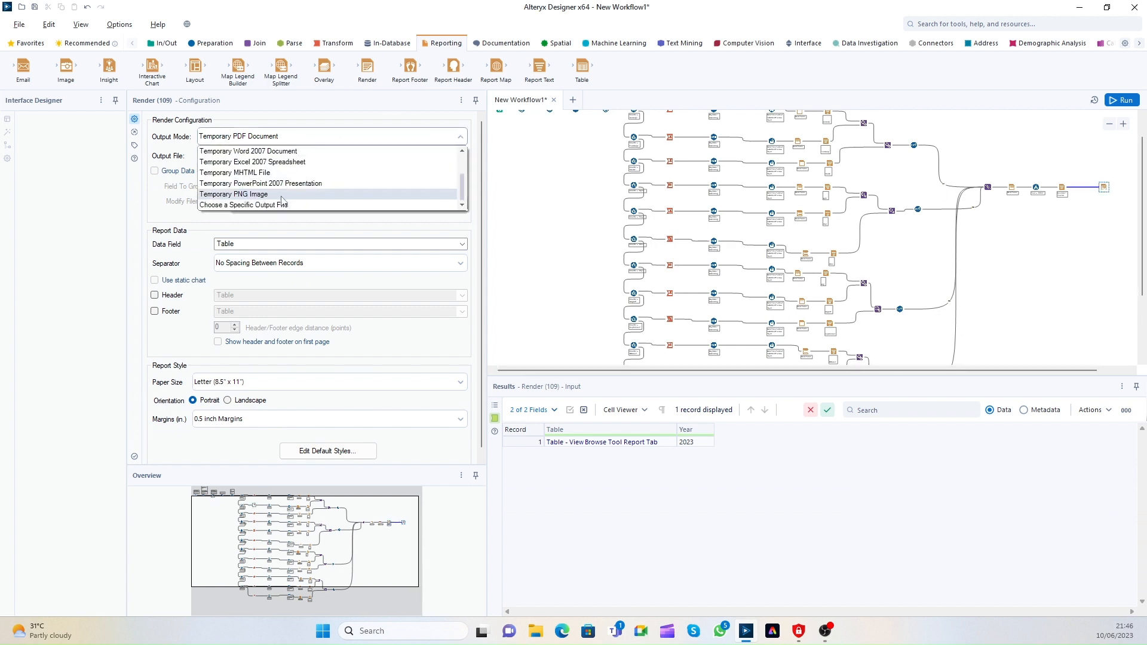
click(282, 204)
click(265, 159)
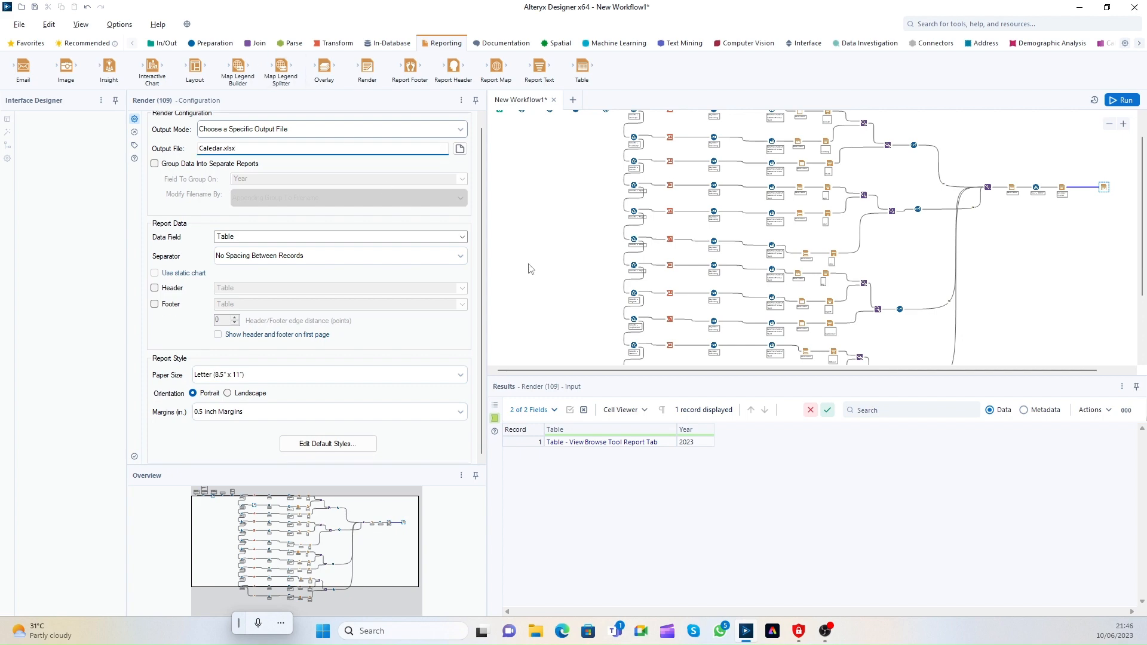
click(1124, 100)
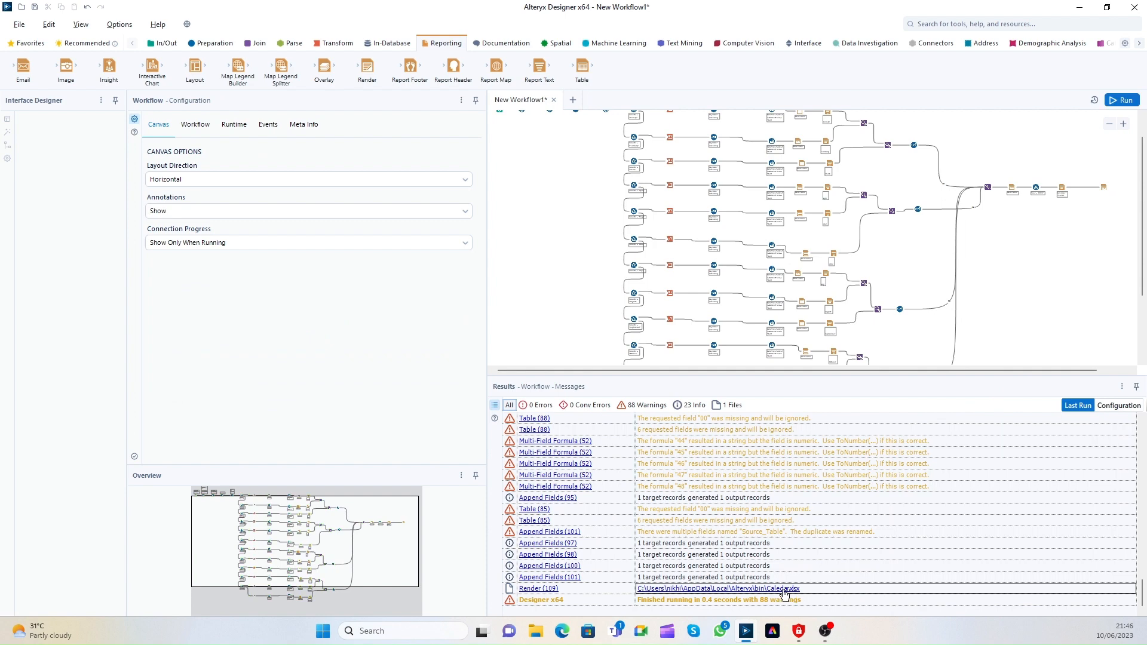
Step: Open the rendered Caledar.xlsx in Excel, inspect the month tables and date cells, and close the workbook
click(794, 589)
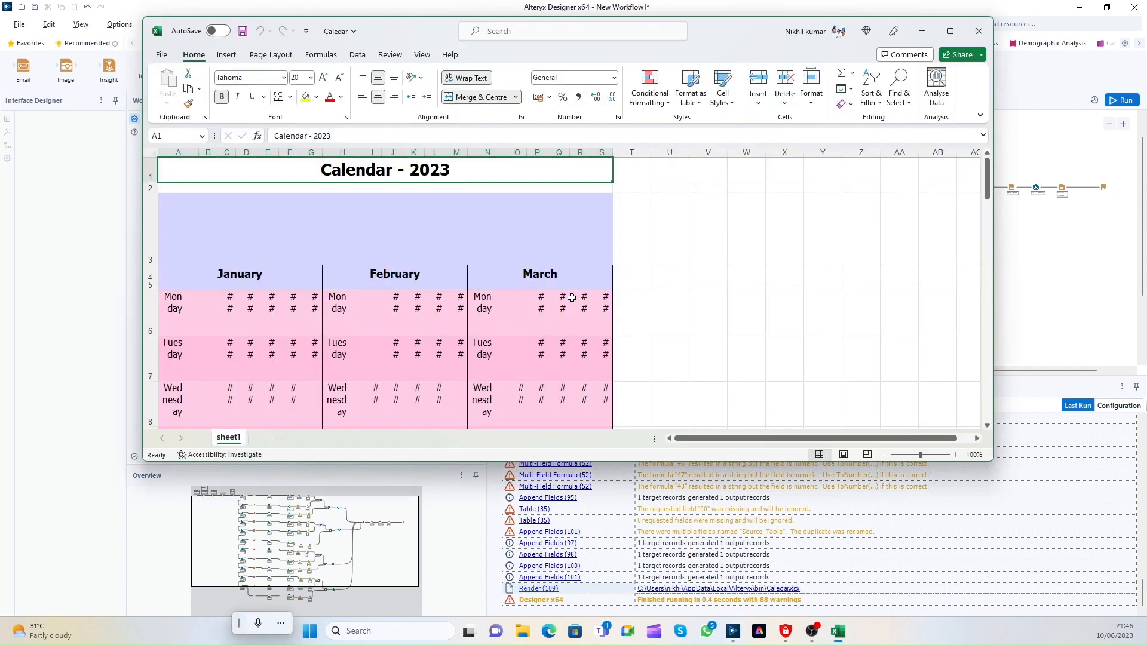
scroll(557, 287, down, 2)
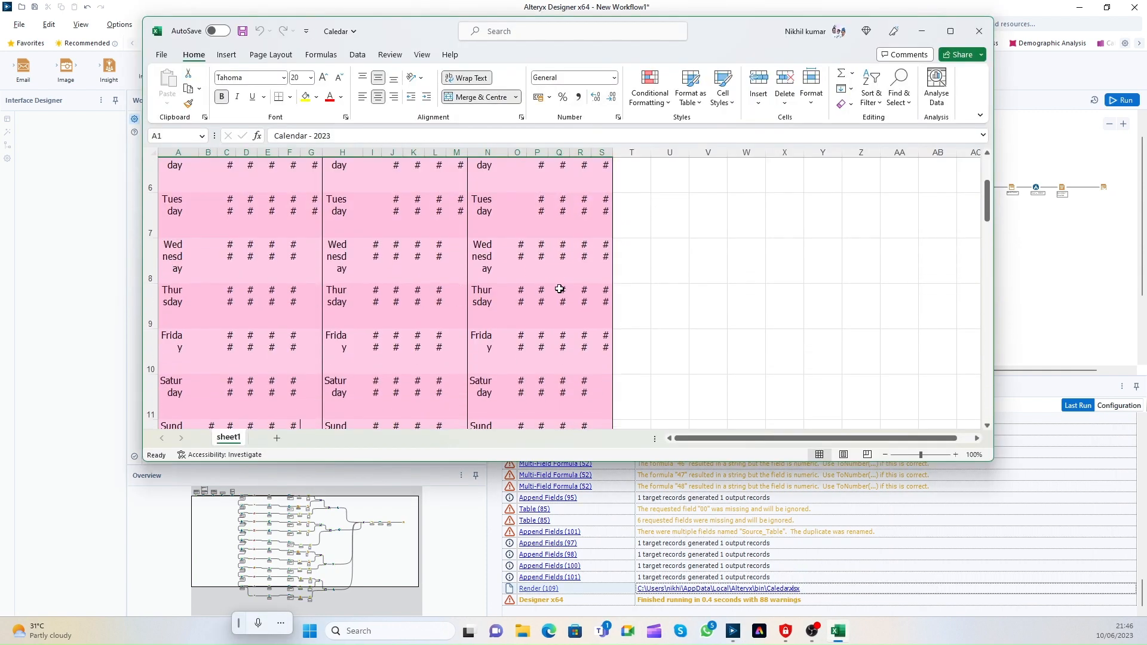
scroll(508, 277, down, 1)
scroll(331, 261, up, 3)
click(303, 249)
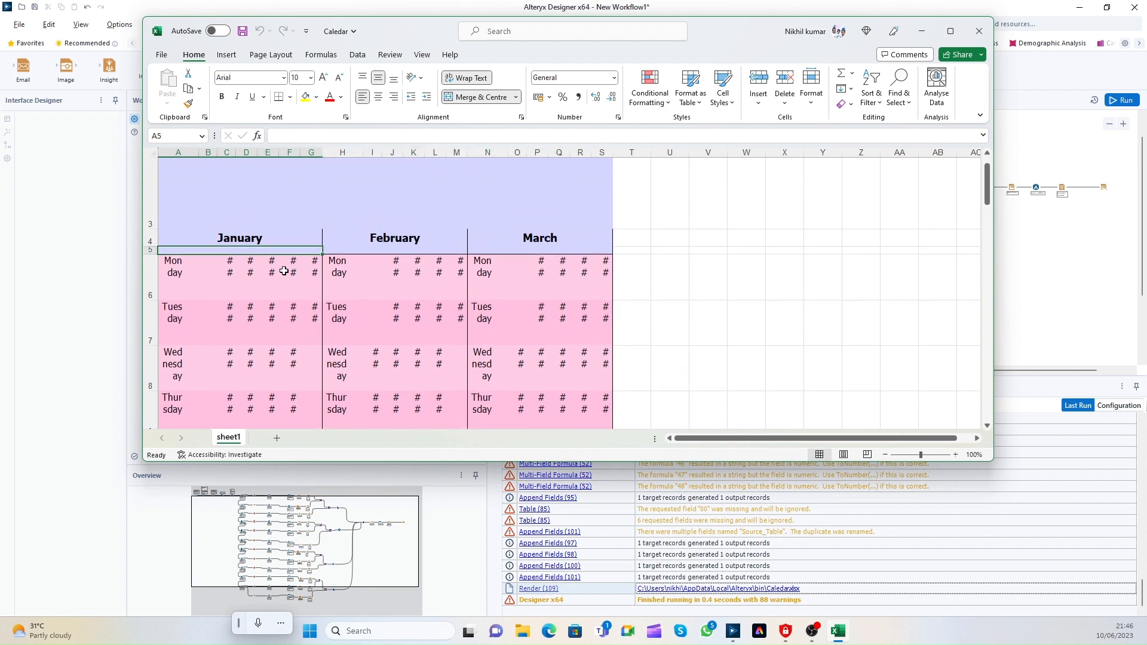
click(353, 272)
click(418, 286)
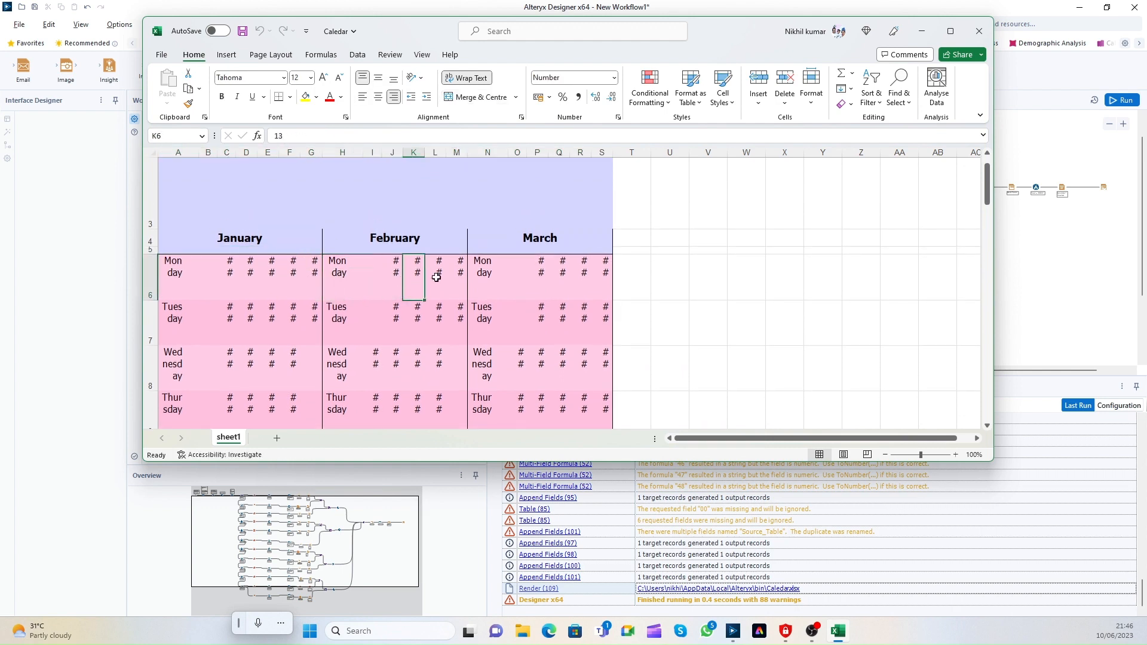
click(457, 277)
click(979, 31)
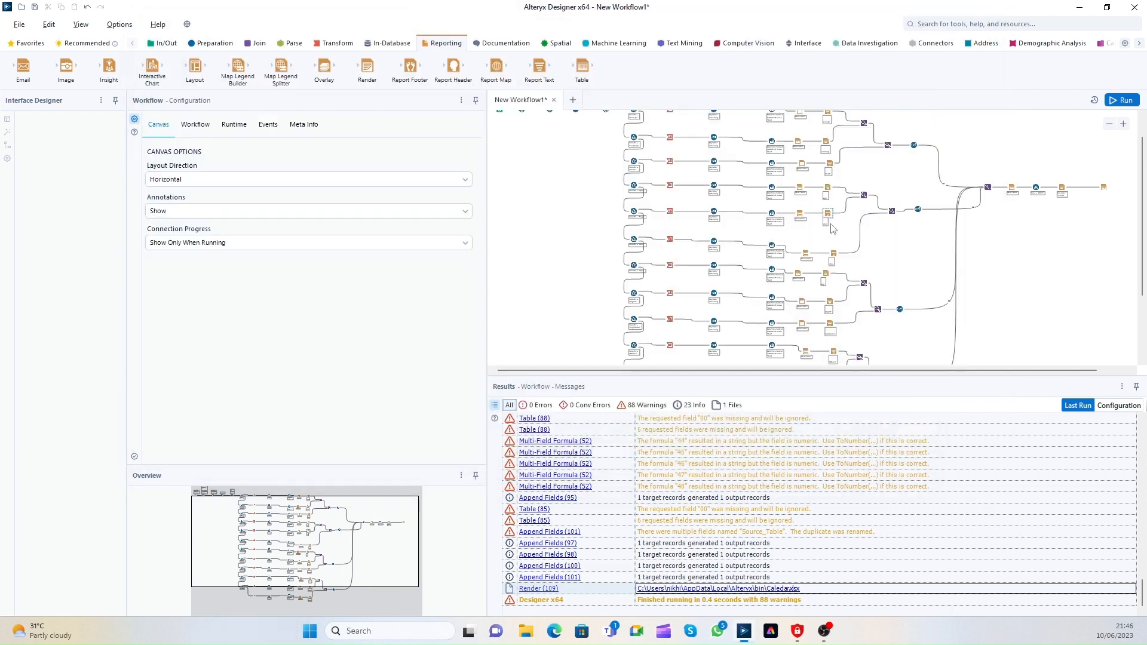
Step: Set the Render tool's paper size to a custom 30 x 25 inches and run the workflow
click(1106, 187)
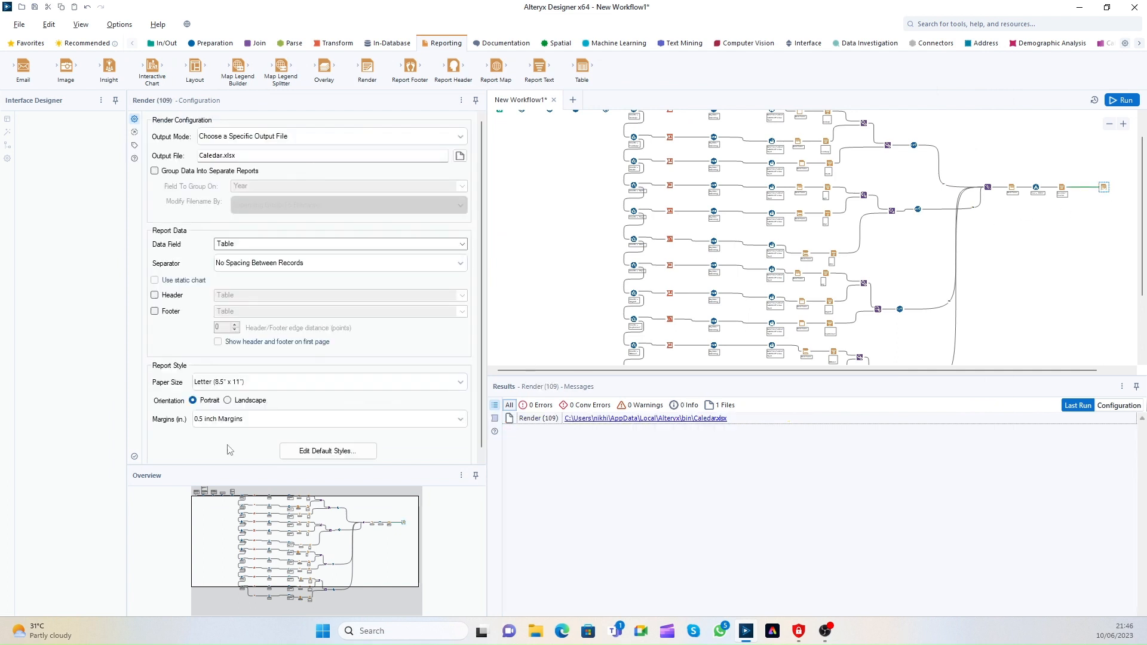
click(256, 386)
scroll(239, 431, down, 1)
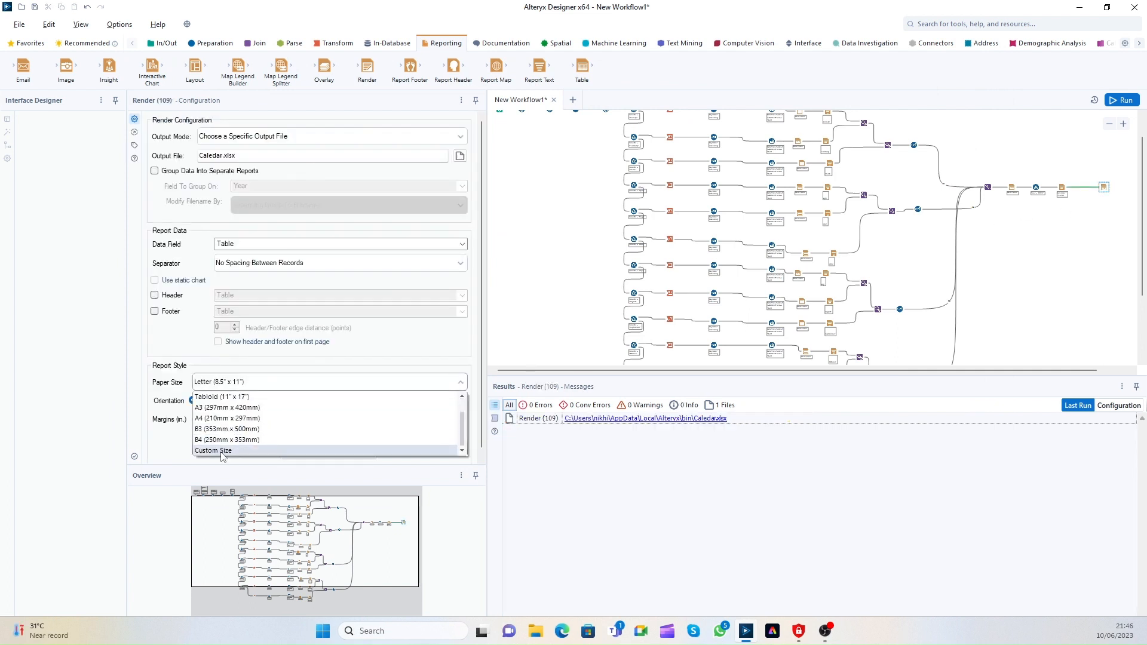
click(223, 453)
key(Tab)
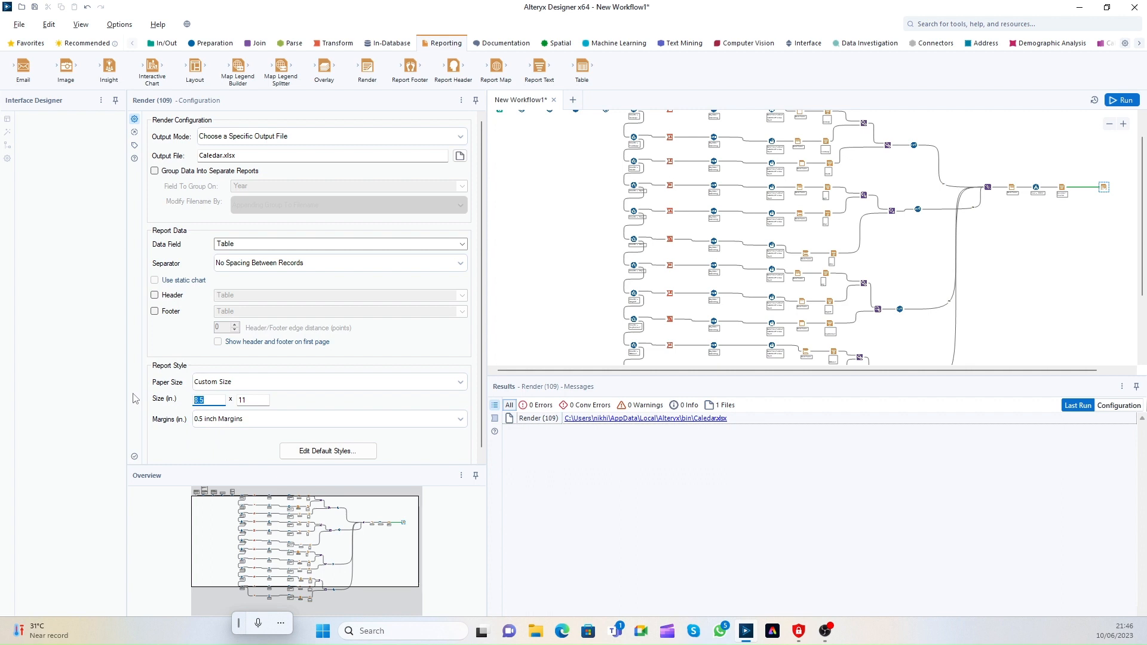
text(30)
key(Tab)
click(1122, 100)
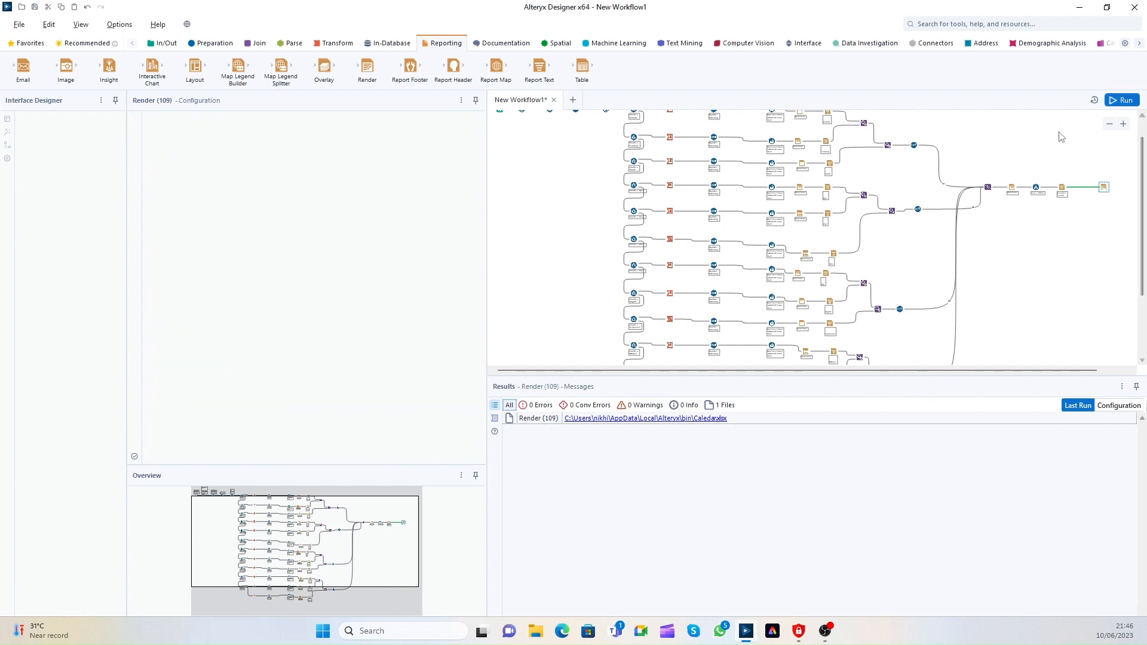
Step: Open the re-rendered Caledar.xlsx in Excel, check the column widths of the month tables, and close the workbook
click(1104, 188)
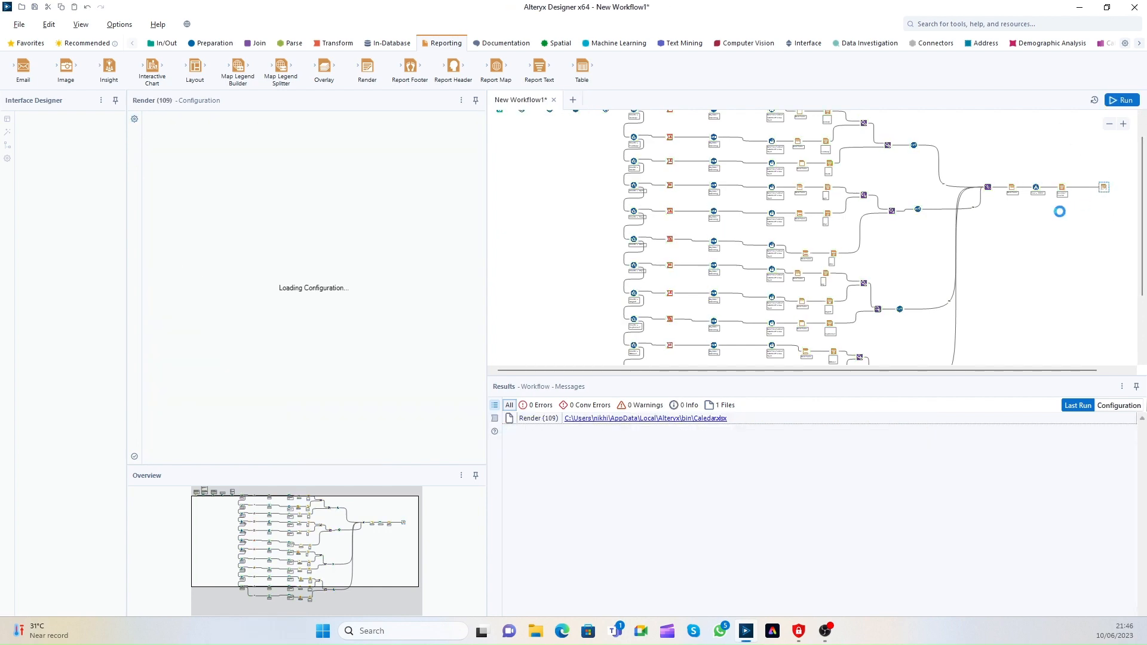
click(698, 420)
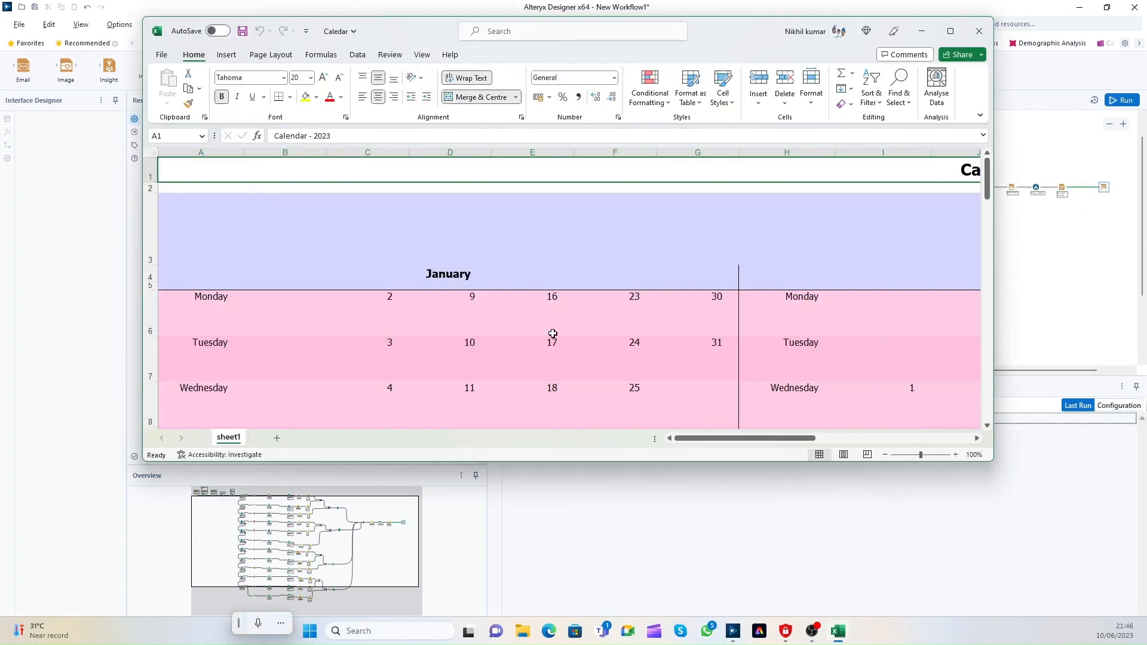
ctrl+scroll(644, 344, down, 1)
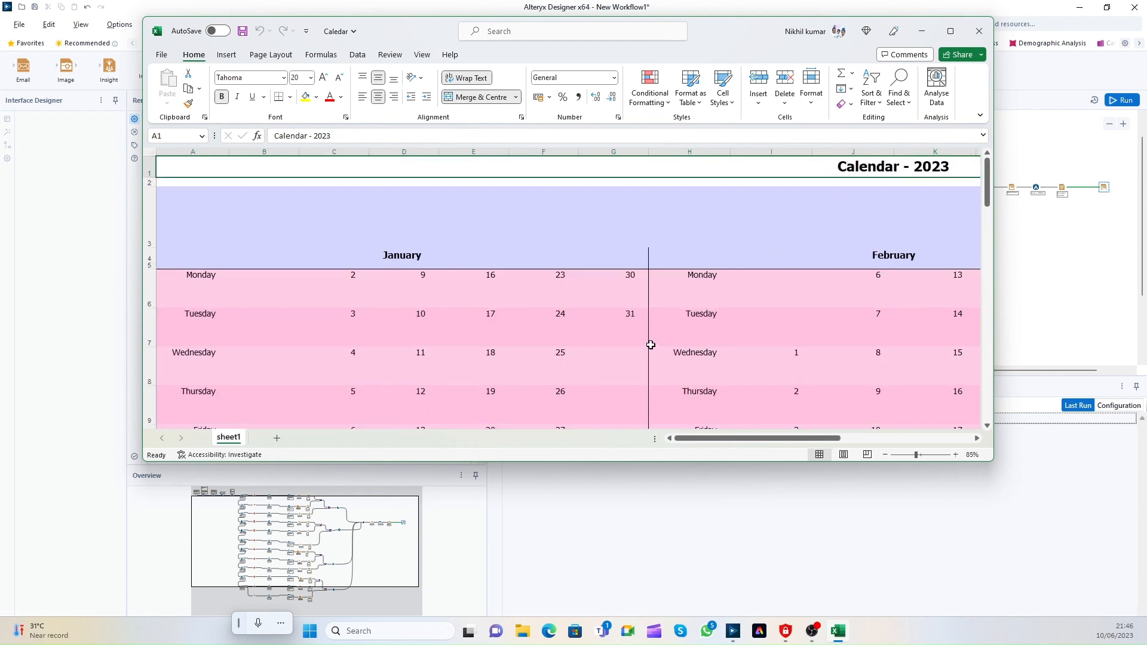
ctrl+scroll(650, 345, down, 1)
click(979, 30)
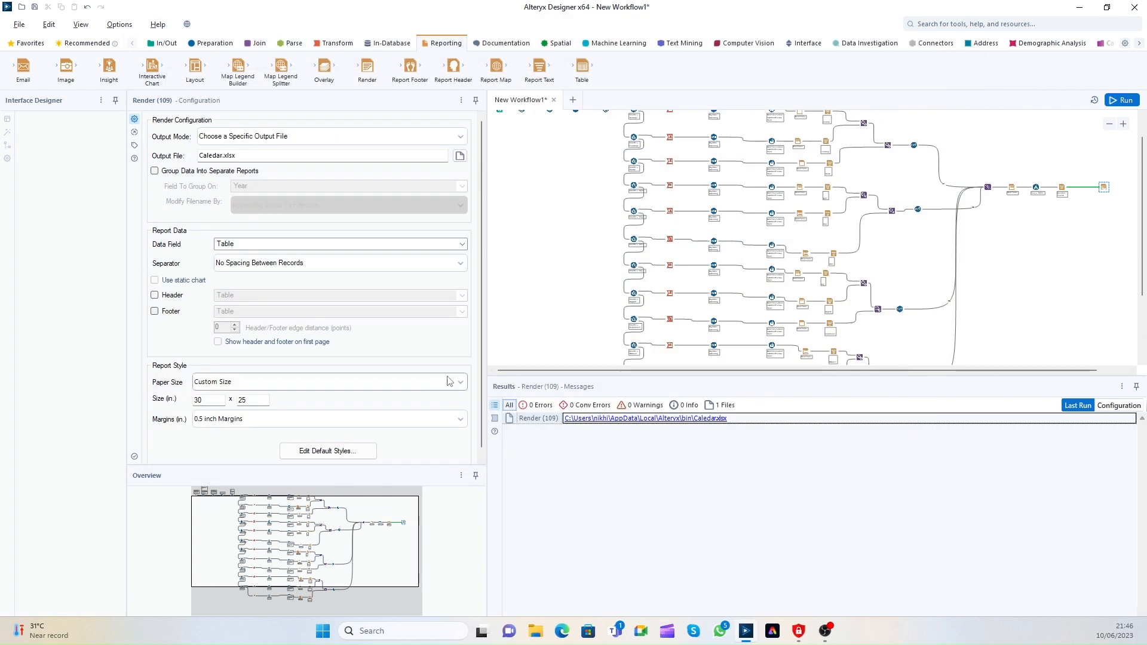
Step: Set the Render tool's custom paper size to 10 x 8 inches, run the workflow and open the rendered workbook
double_click(214, 401)
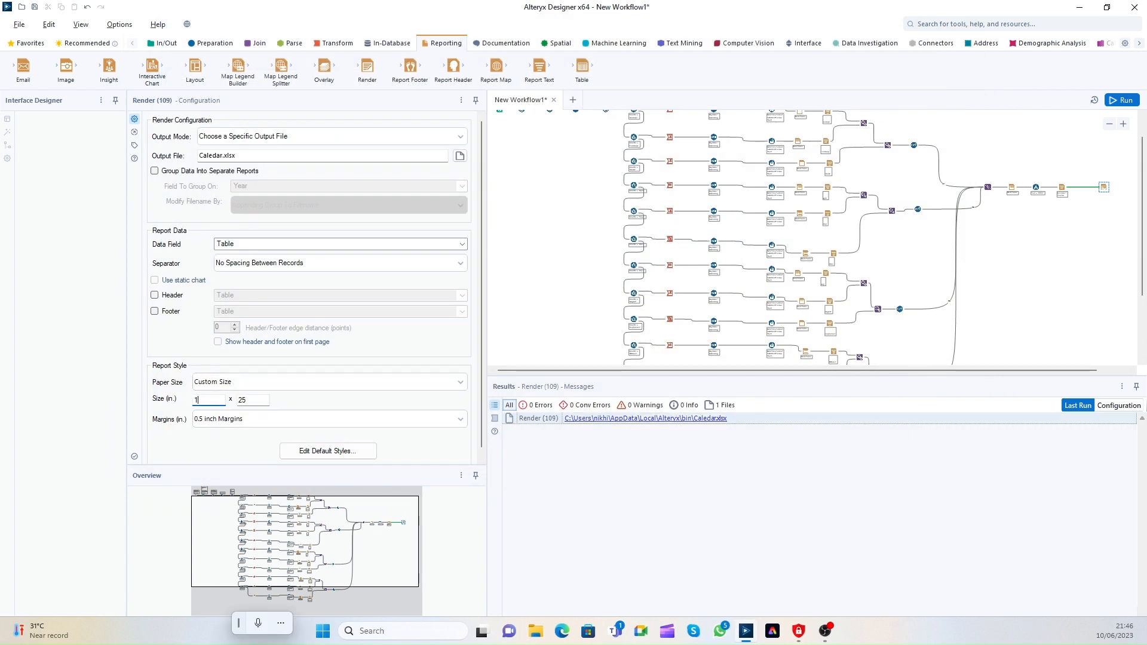
text(10)
key(Tab)
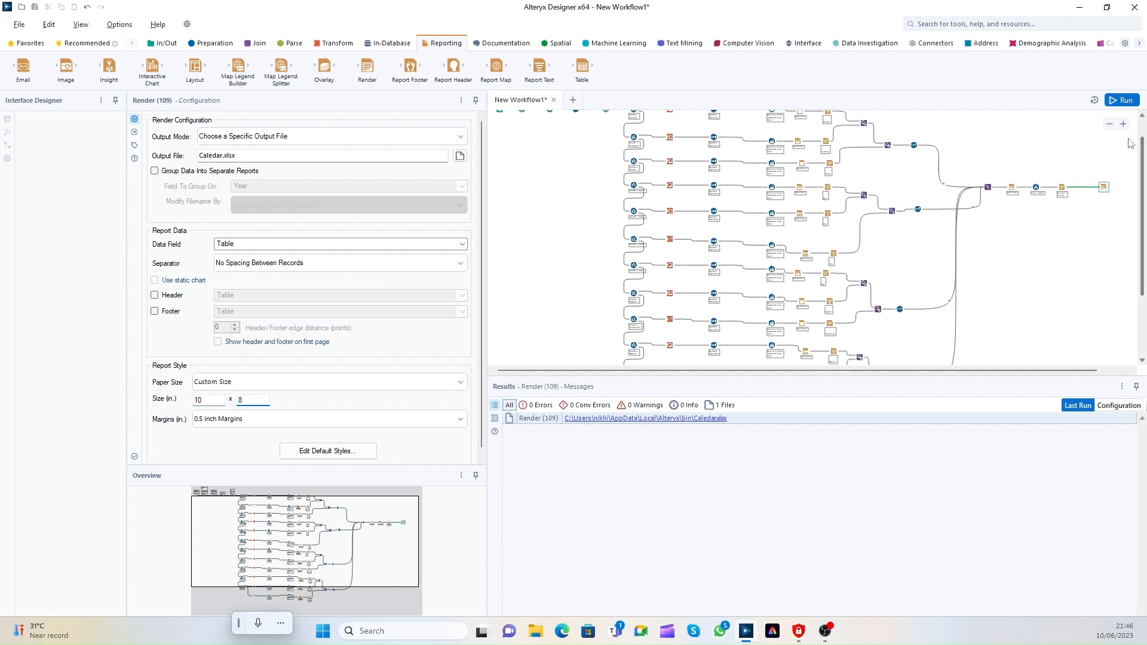
click(1122, 100)
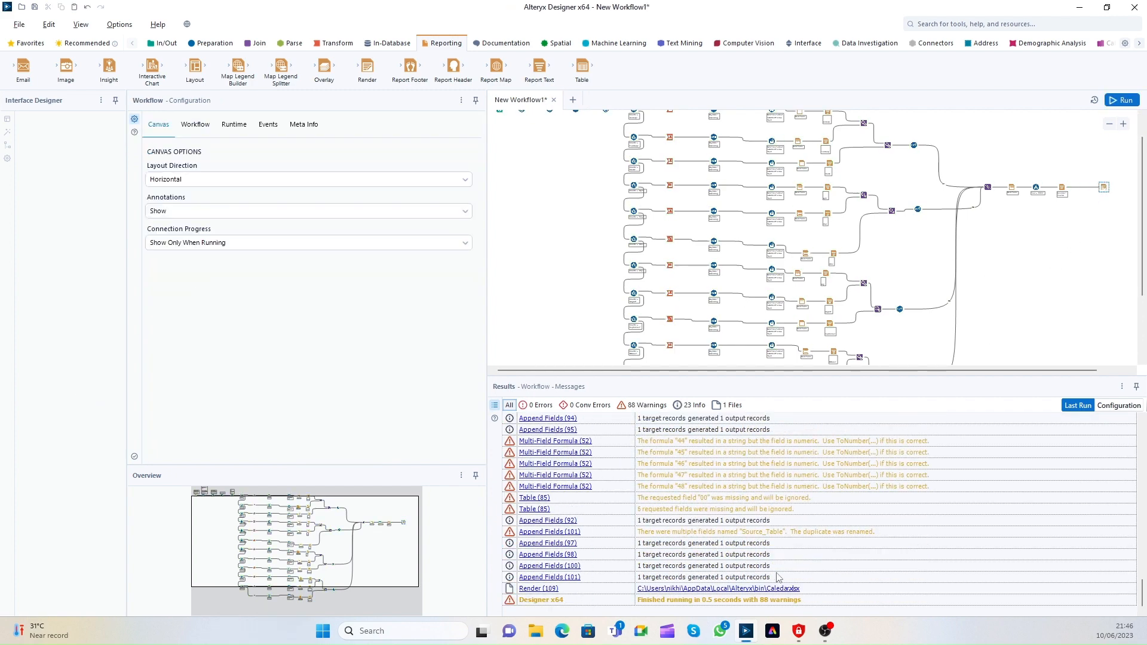
click(775, 588)
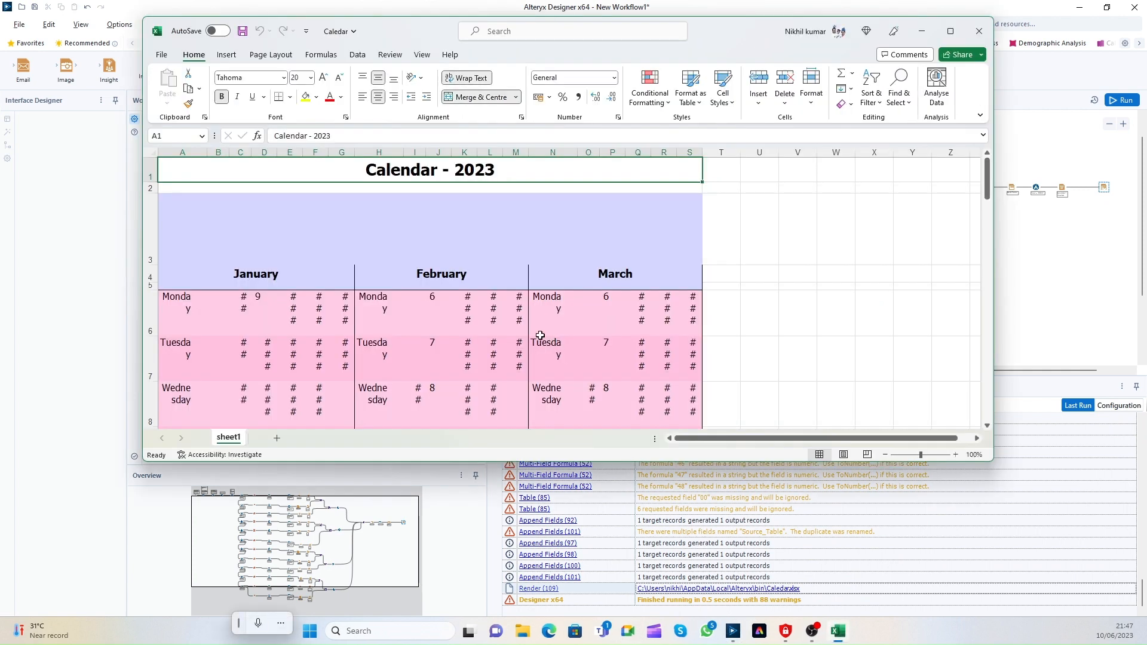
Step: Close the workbook, set the Render tool's custom paper size to 15 x 10 inches and run the workflow
click(979, 31)
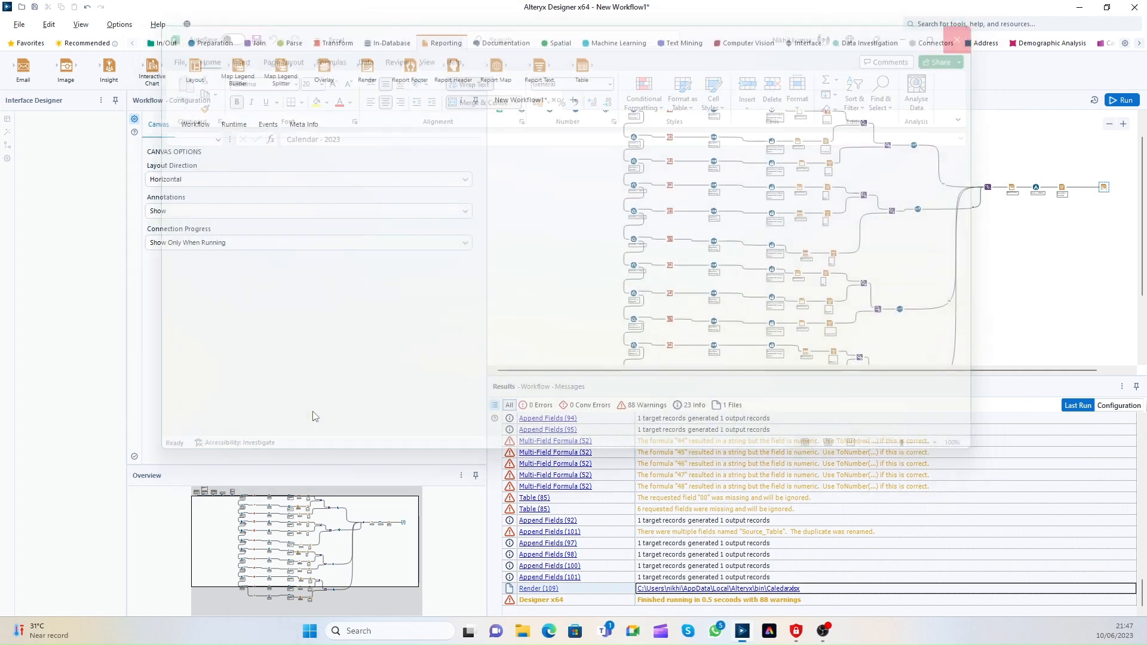
click(1103, 187)
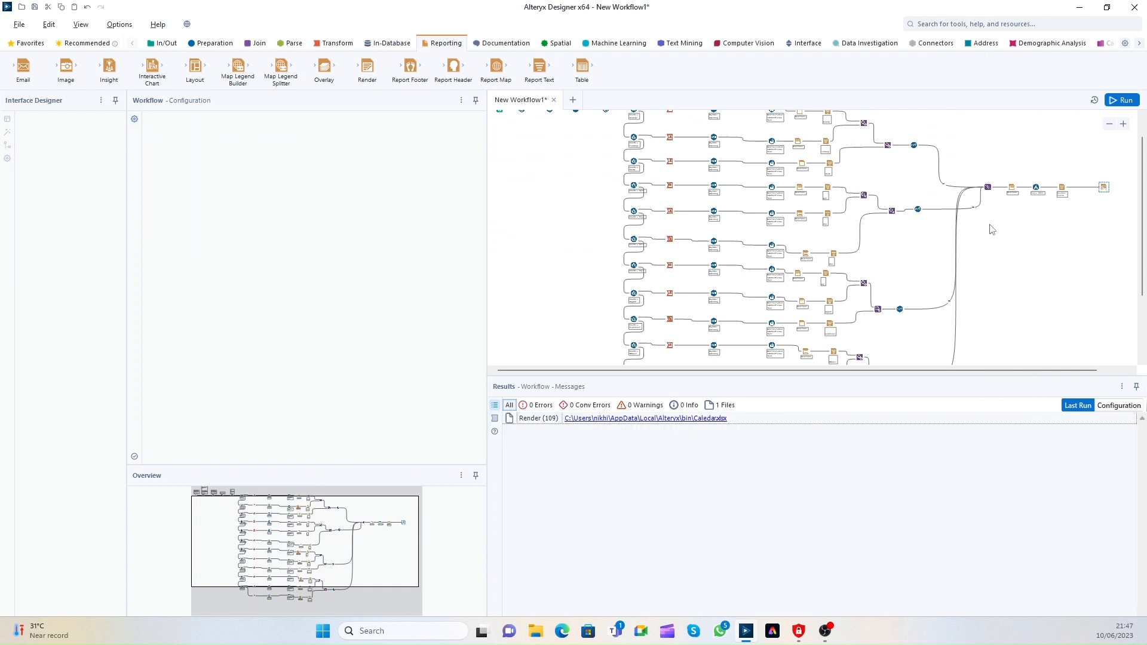
drag(209, 400, 145, 400)
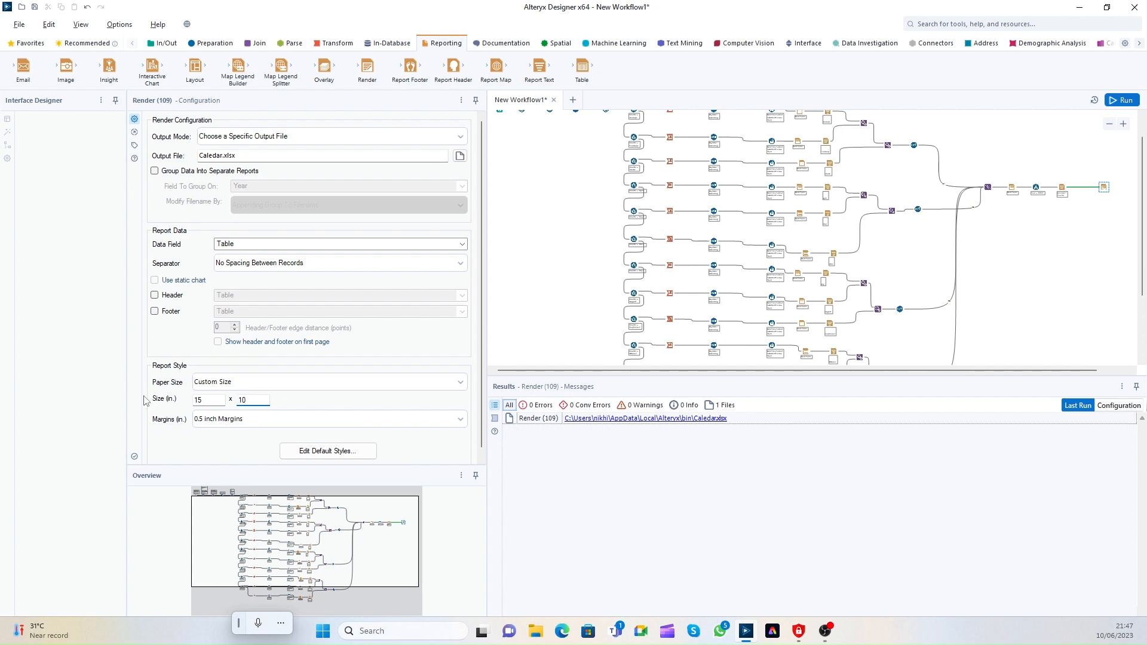
click(1122, 100)
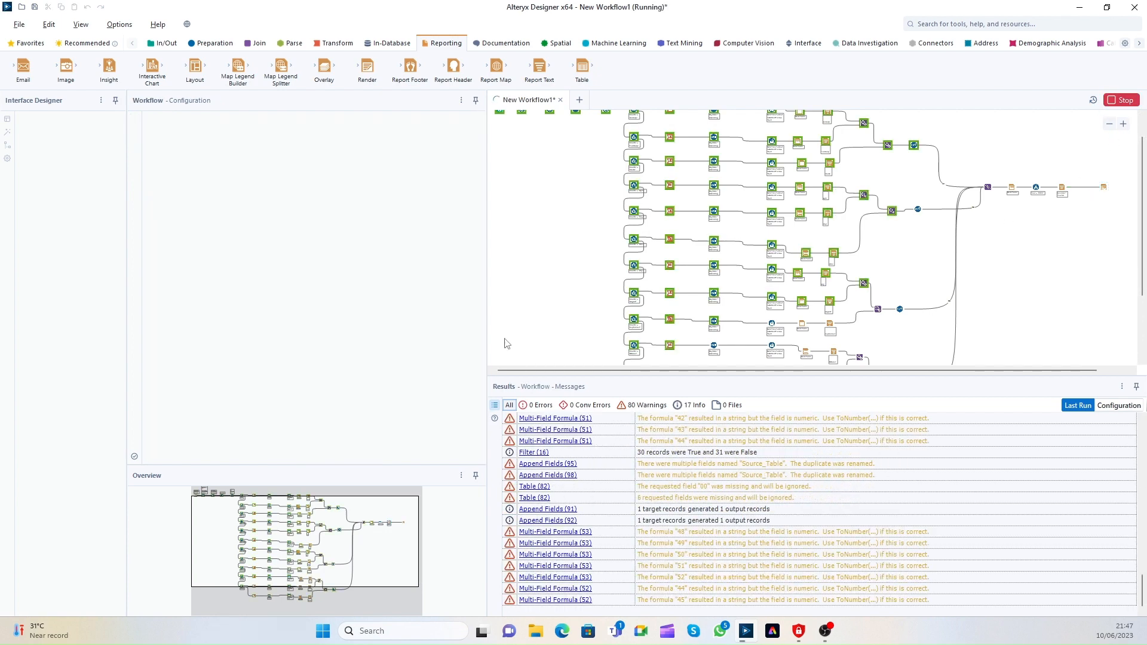
Step: Open the re-rendered Caledar.xlsx in Excel, inspect the dates and the corner cell borders of the month tables, and close the workbook
click(714, 590)
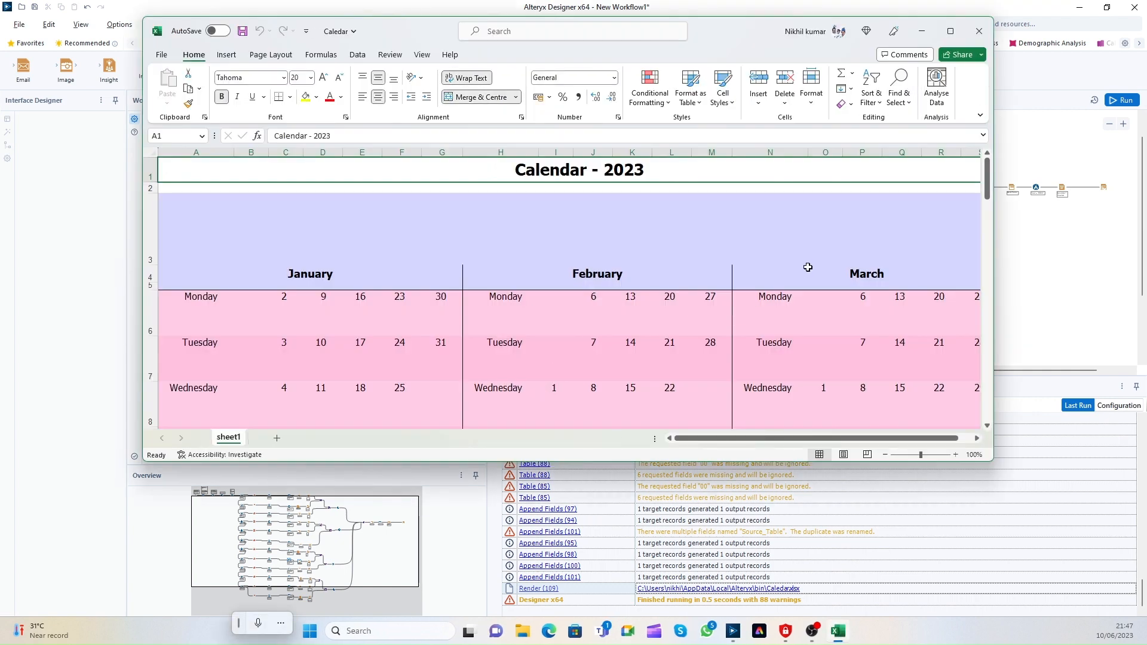
ctrl+scroll(666, 338, down, 3)
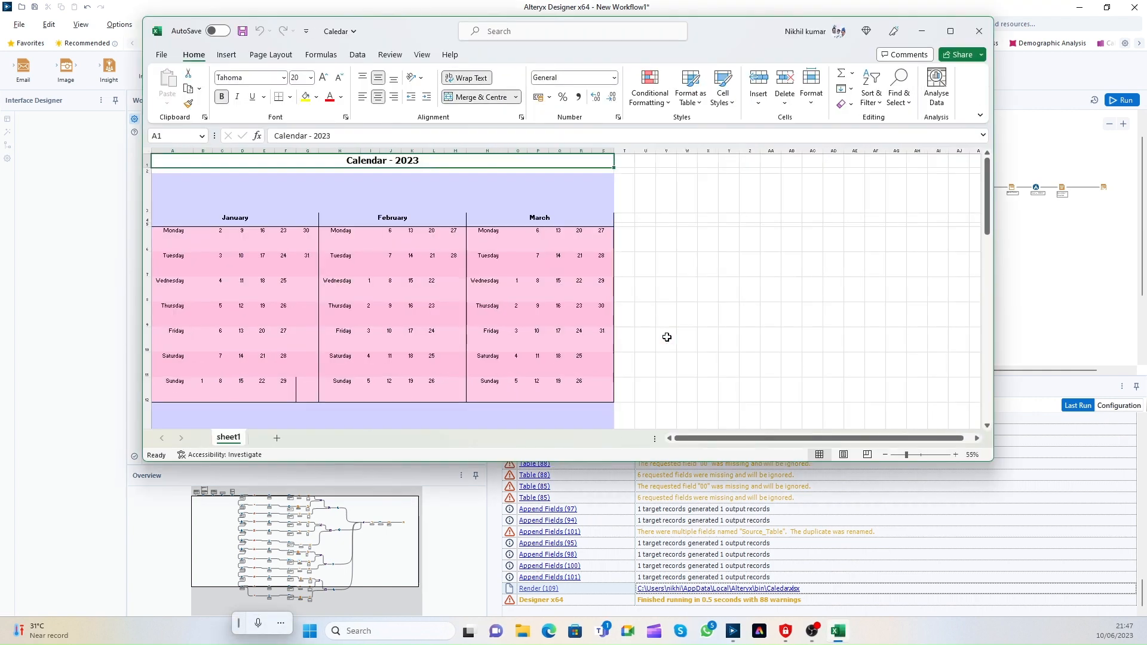
ctrl+scroll(582, 362, down, 1)
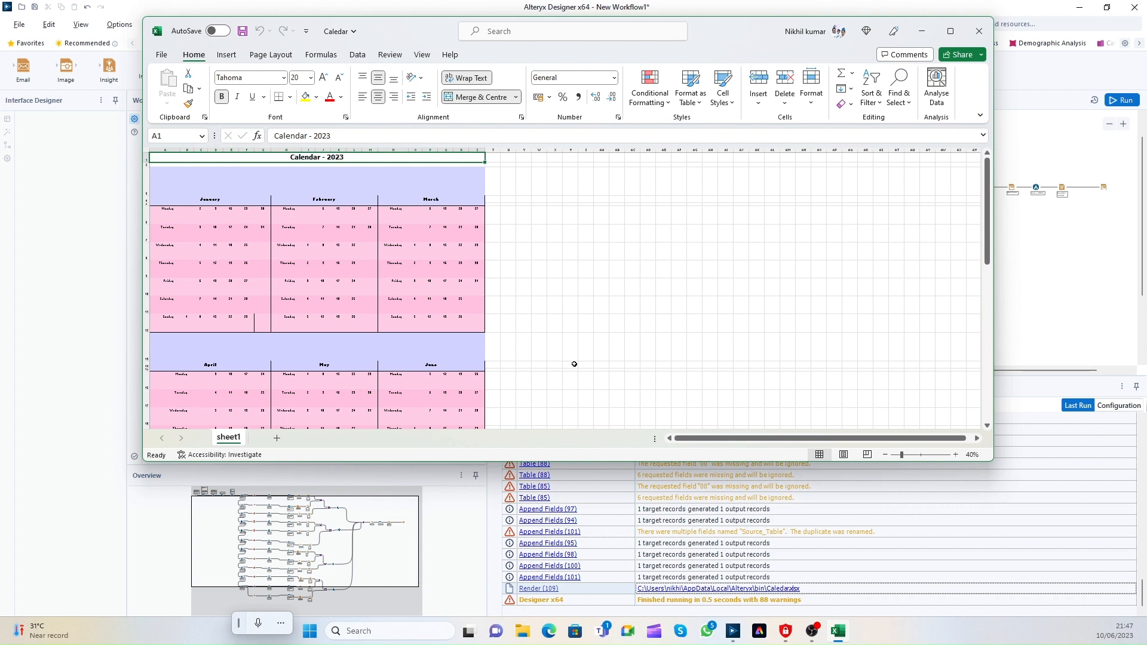
click(252, 318)
click(369, 323)
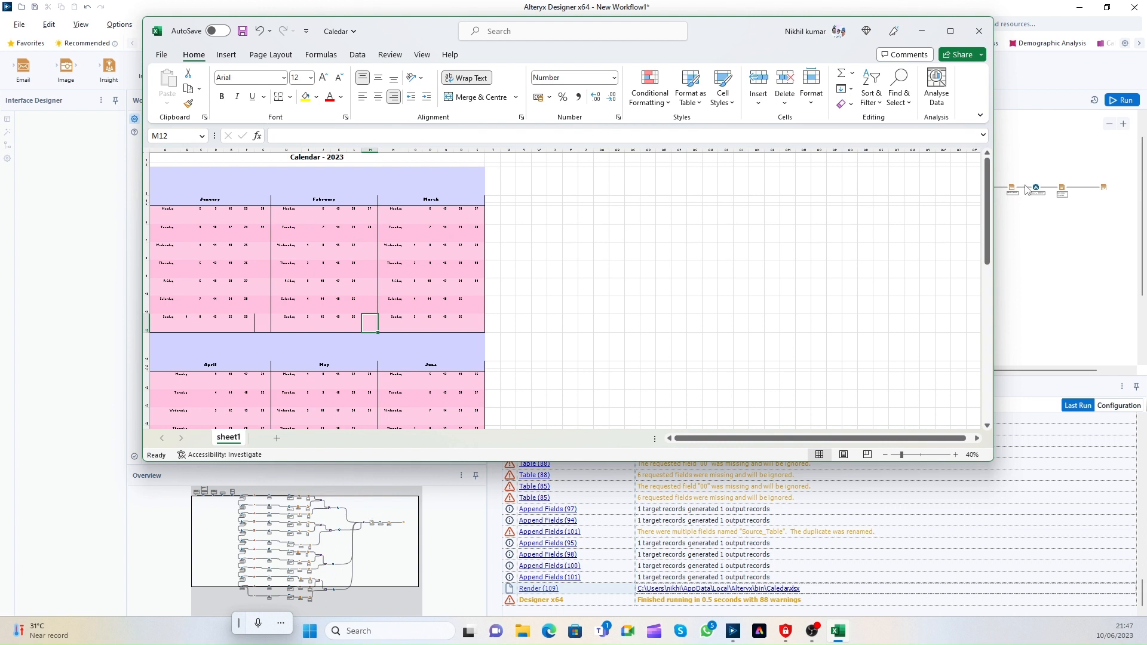
drag(987, 179, 968, 274)
click(244, 412)
click(263, 412)
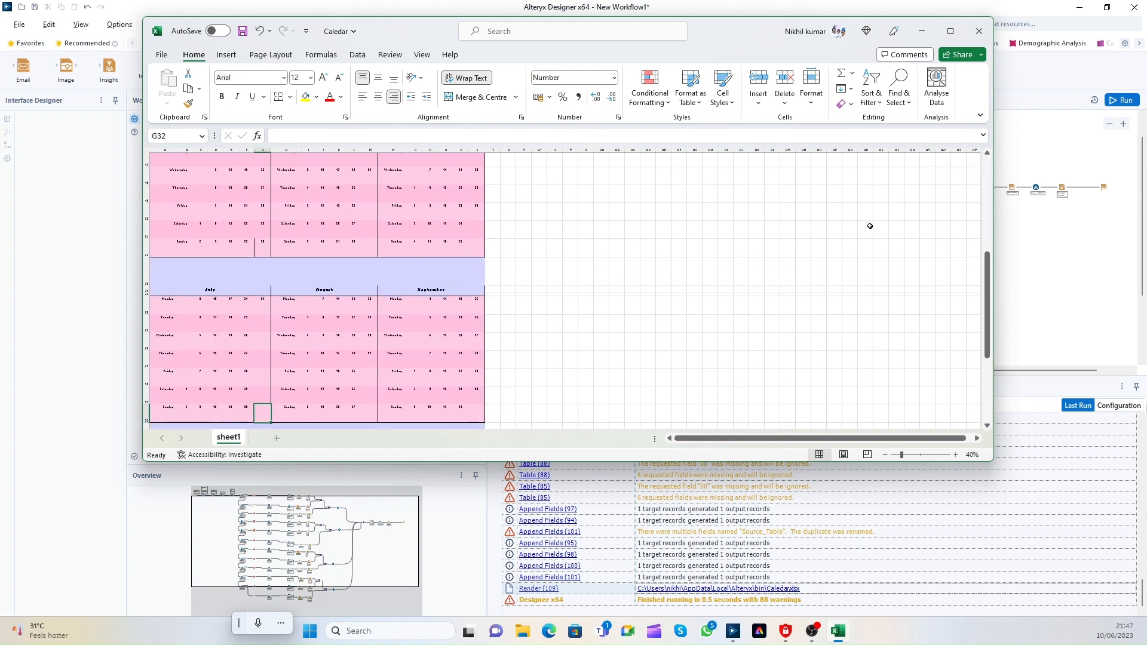
drag(988, 274, 974, 368)
click(263, 419)
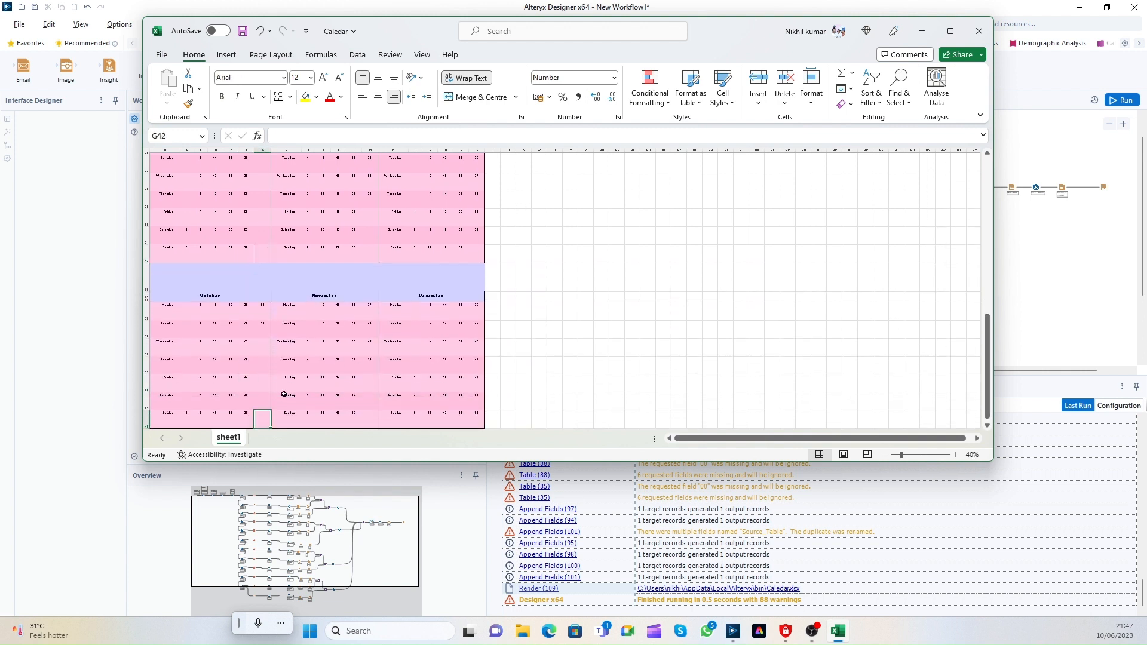
click(979, 31)
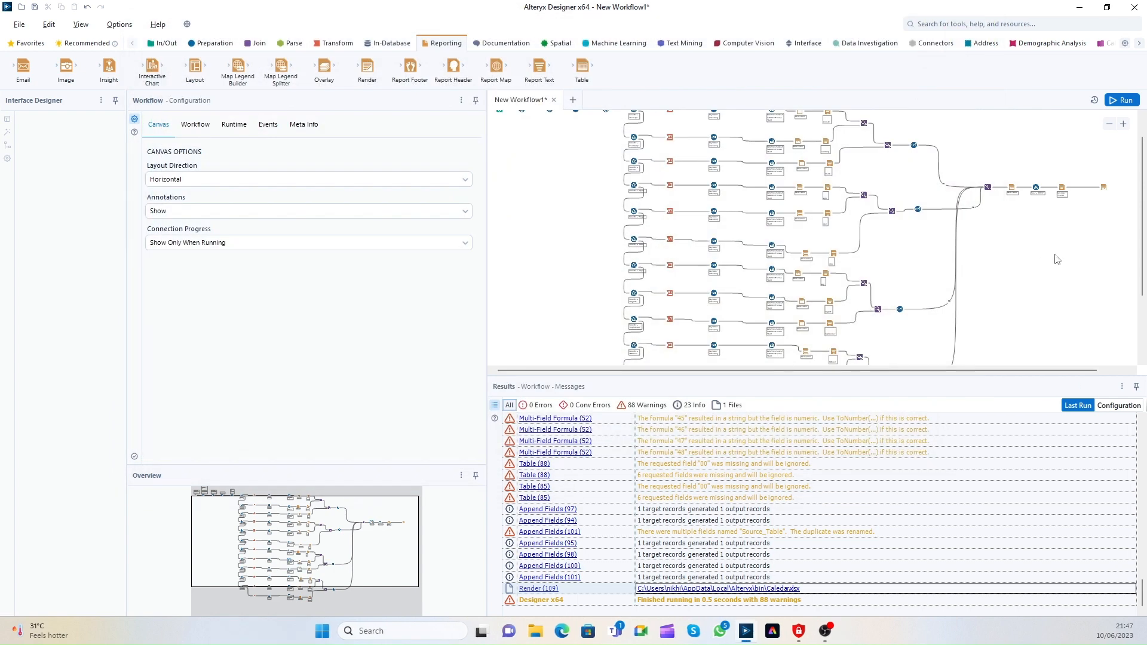
Step: Set Table Border to No in the default table settings of the combined Table tool (105)
click(1011, 187)
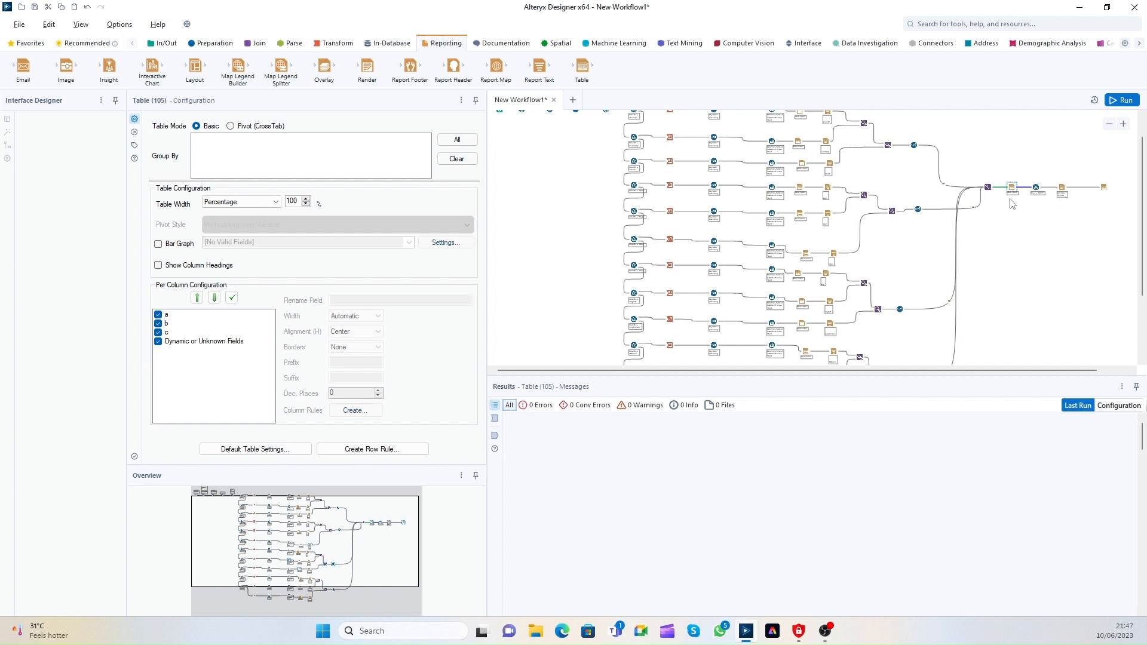
click(254, 452)
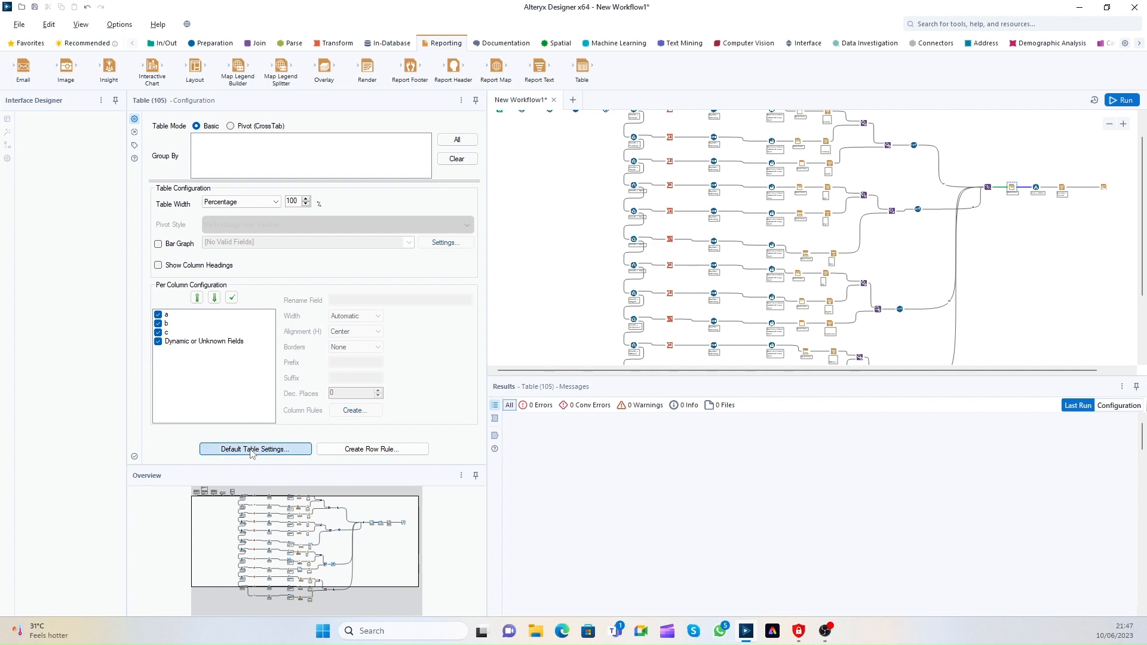
click(509, 242)
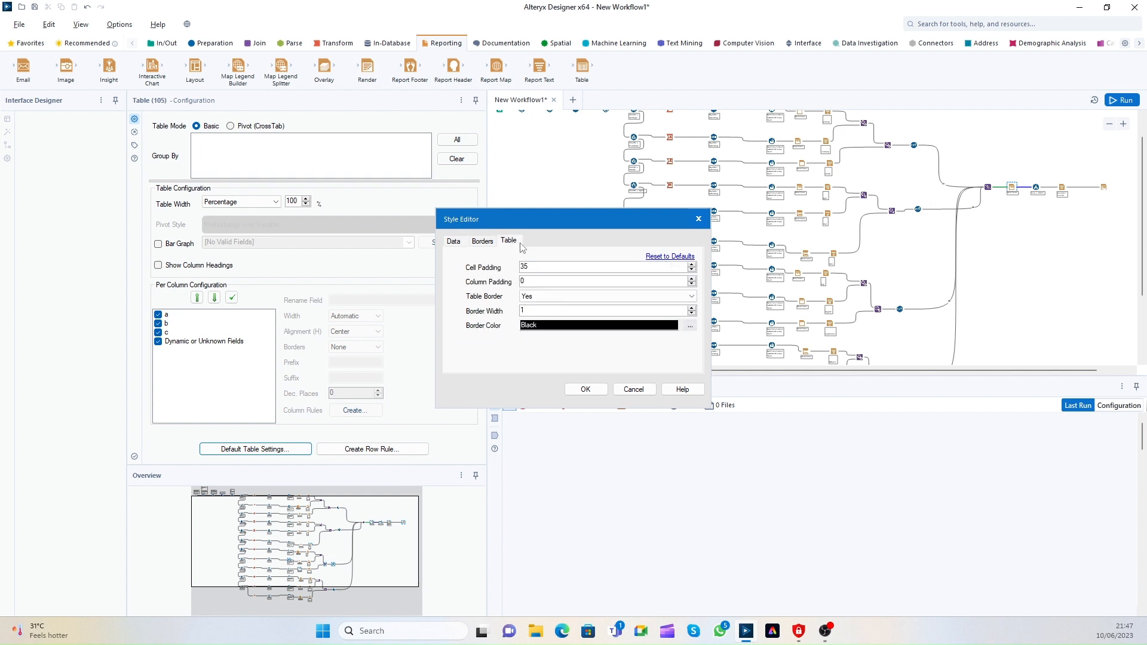
click(564, 297)
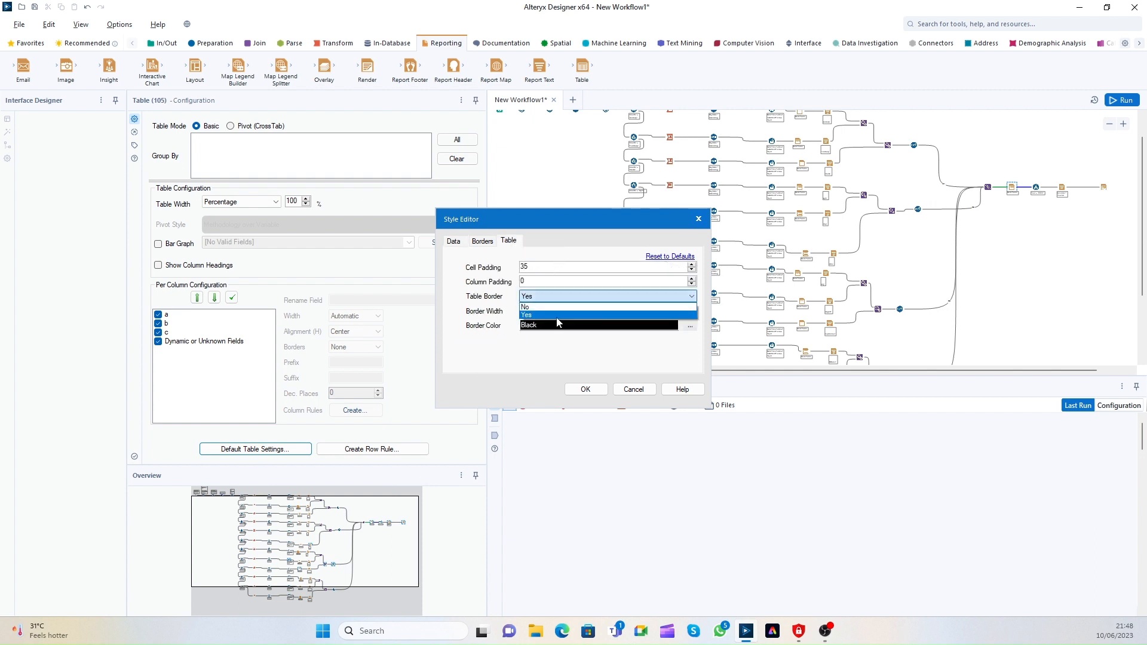
click(529, 307)
click(586, 389)
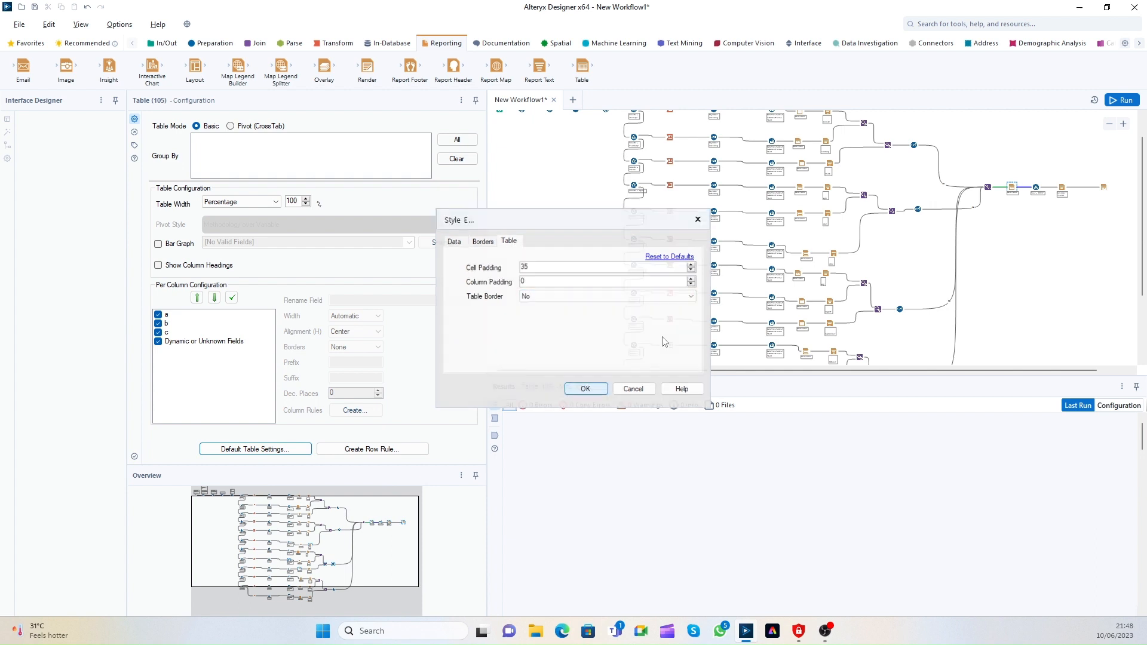
Step: Set Table Border to No in the default table settings of the January Table tool (54)
scroll(1142, 177, up, 1)
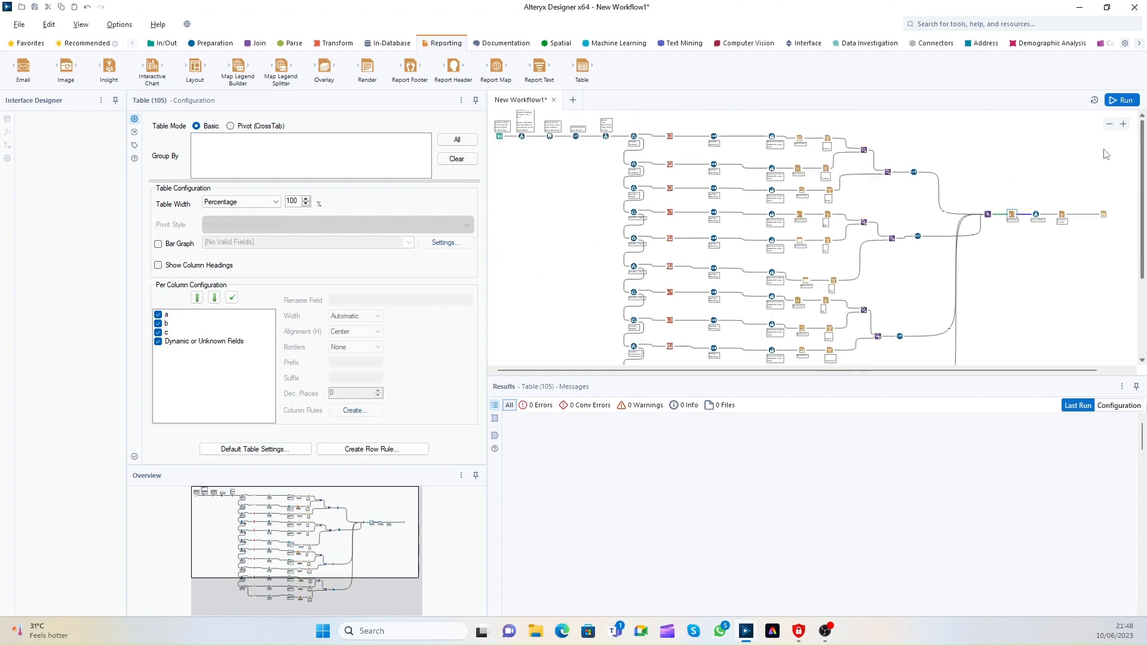
click(801, 139)
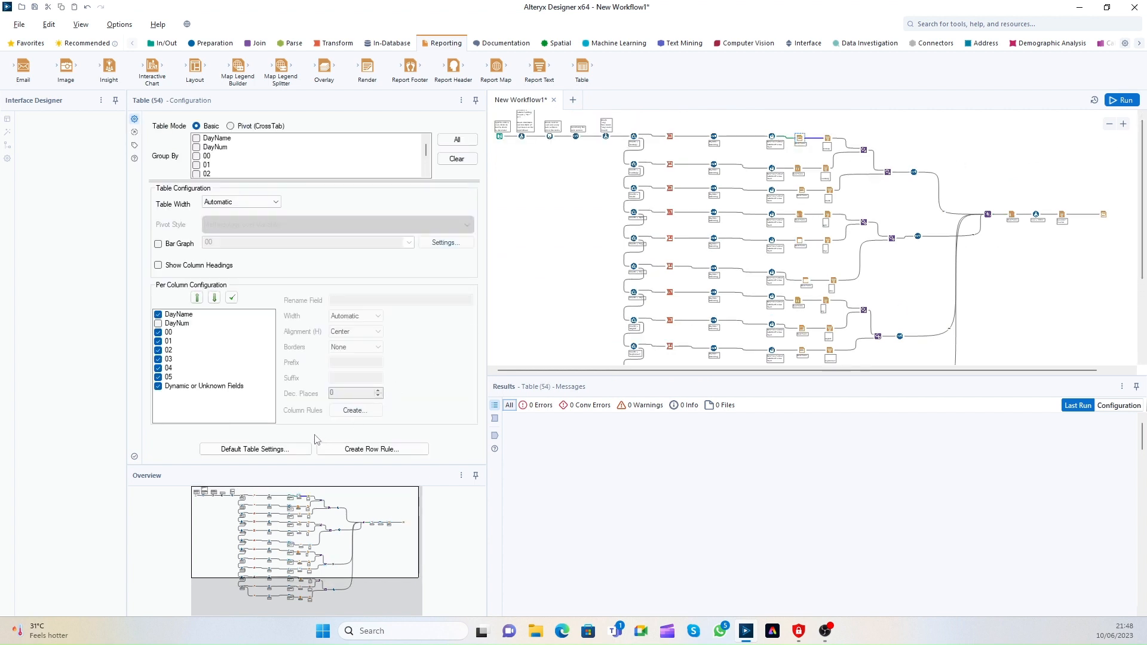
click(306, 448)
click(509, 241)
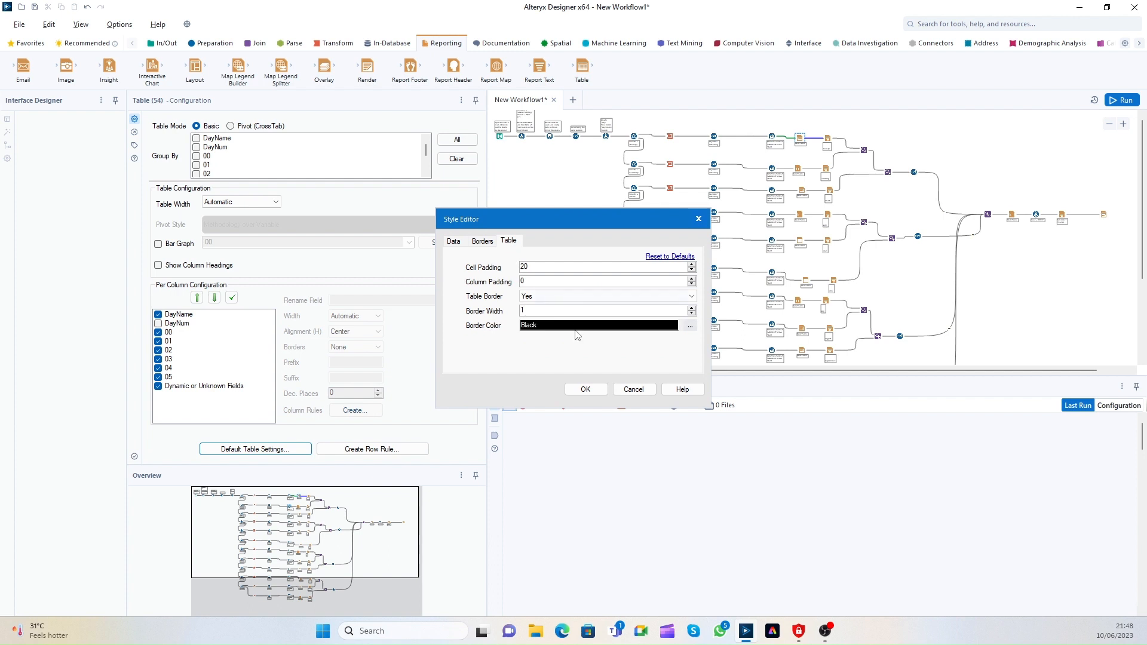
click(594, 296)
click(563, 316)
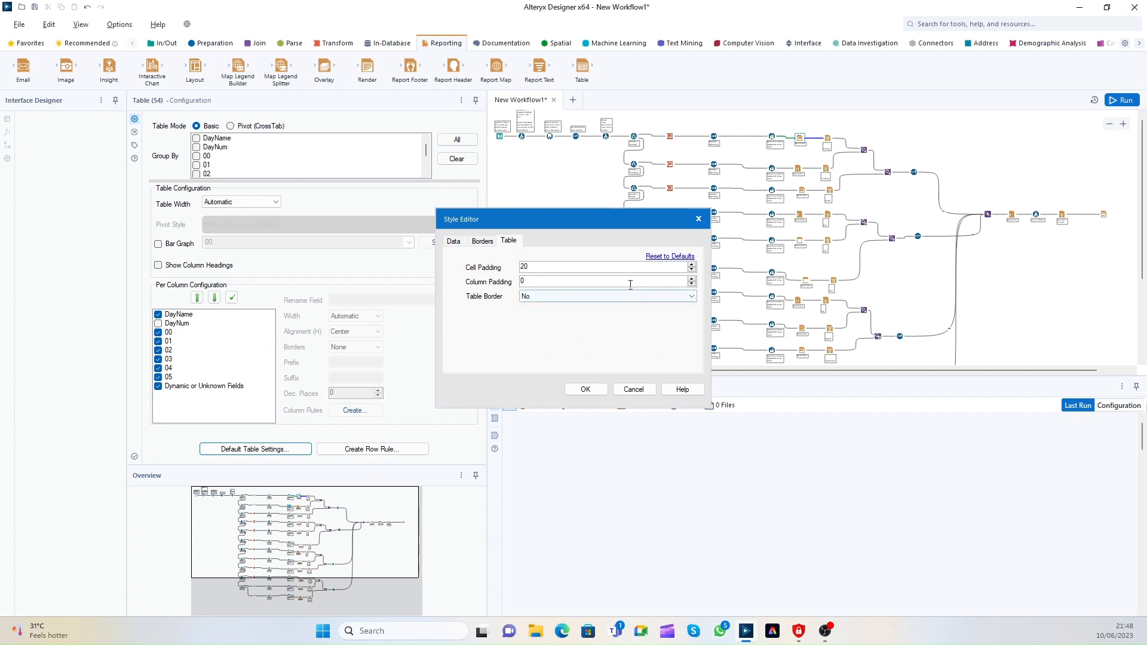
click(608, 392)
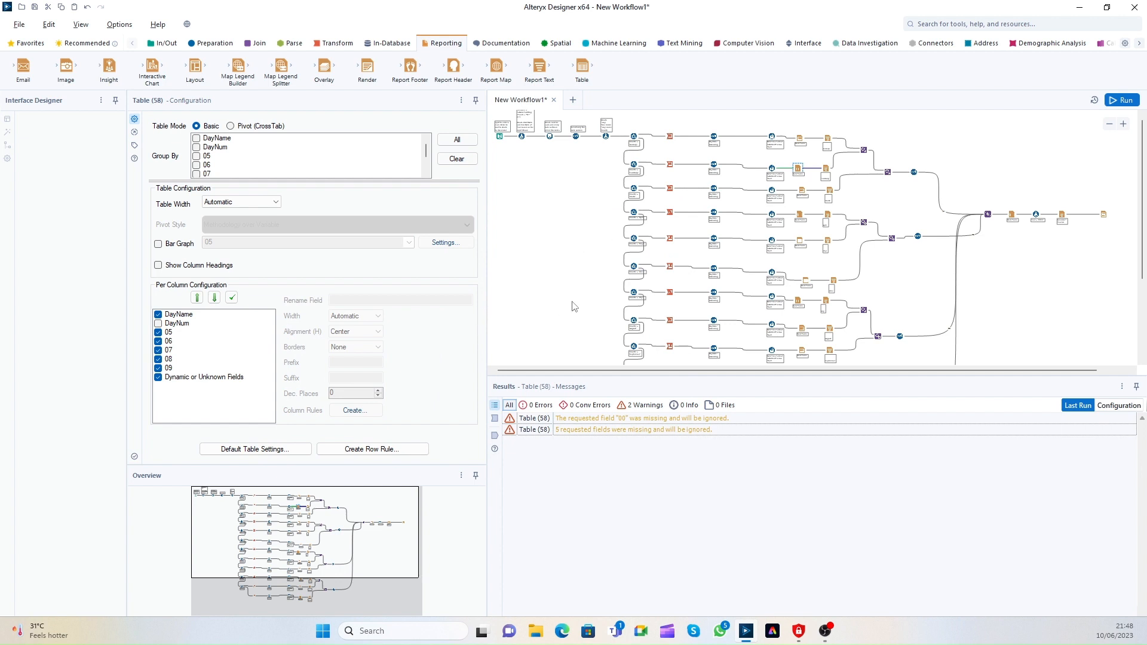
Step: Turn off the table border in the default settings of the February Table tool (58)
click(255, 449)
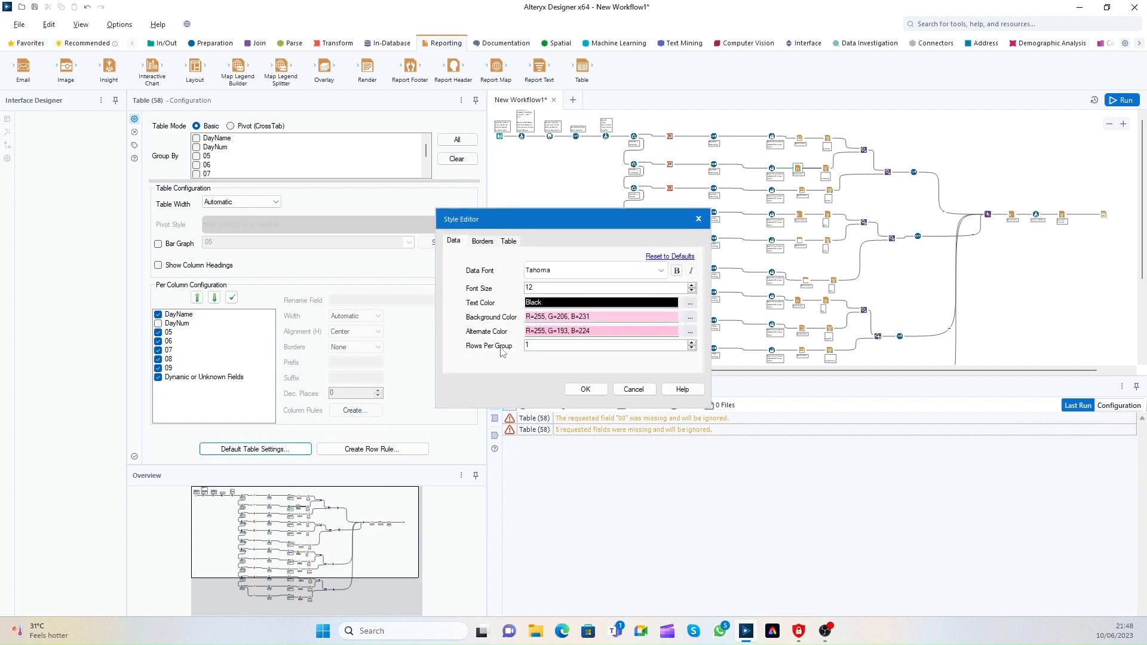
click(511, 242)
click(572, 297)
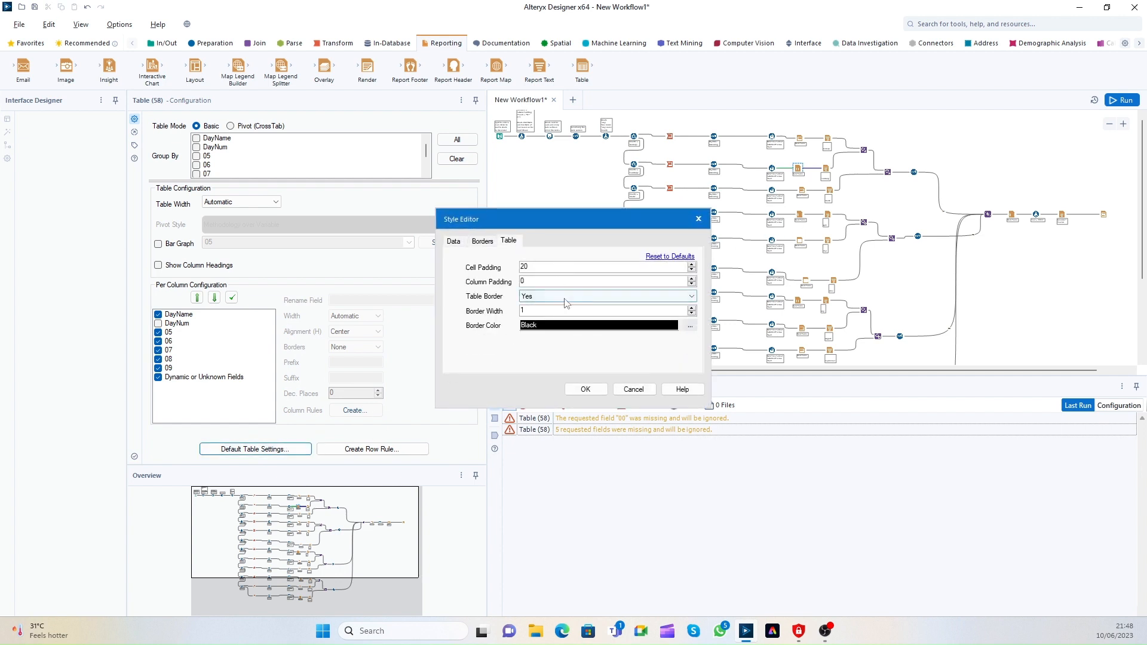
click(556, 307)
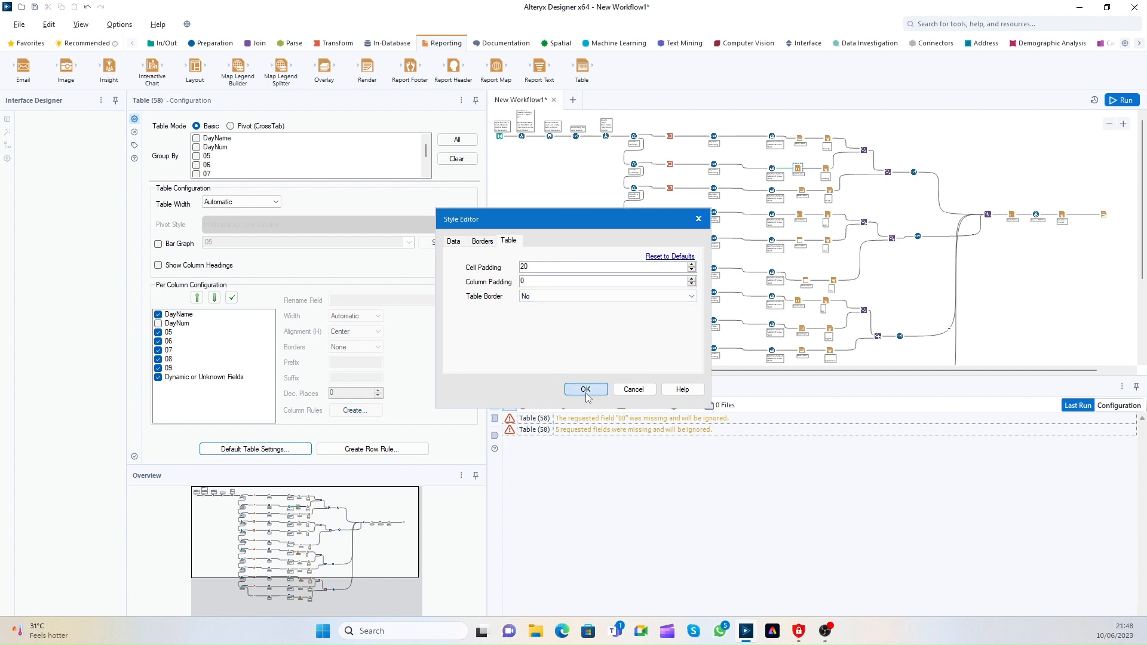
click(586, 389)
Step: Set the March Table tool (61) to have no table border in its default table settings
click(802, 190)
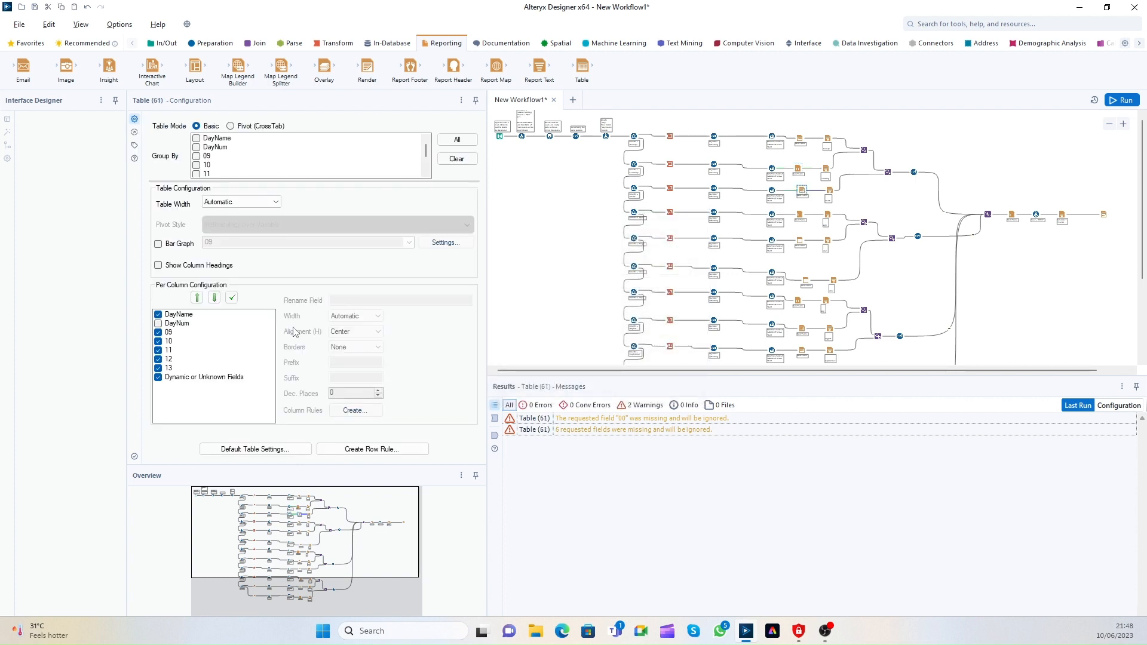
click(294, 447)
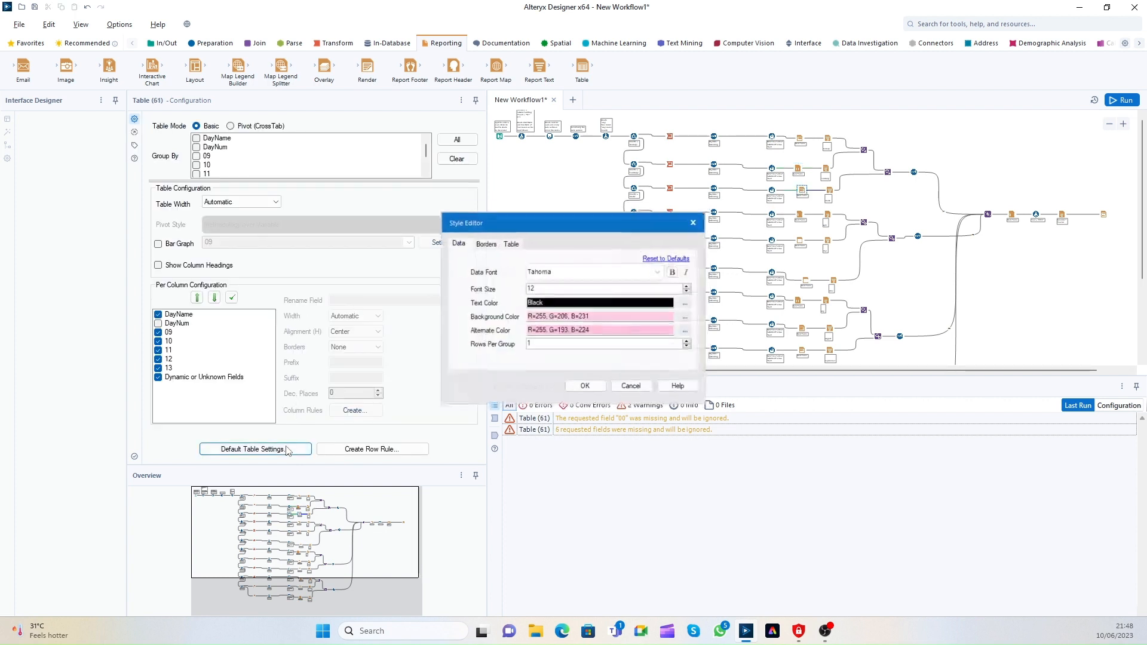
click(515, 243)
click(603, 296)
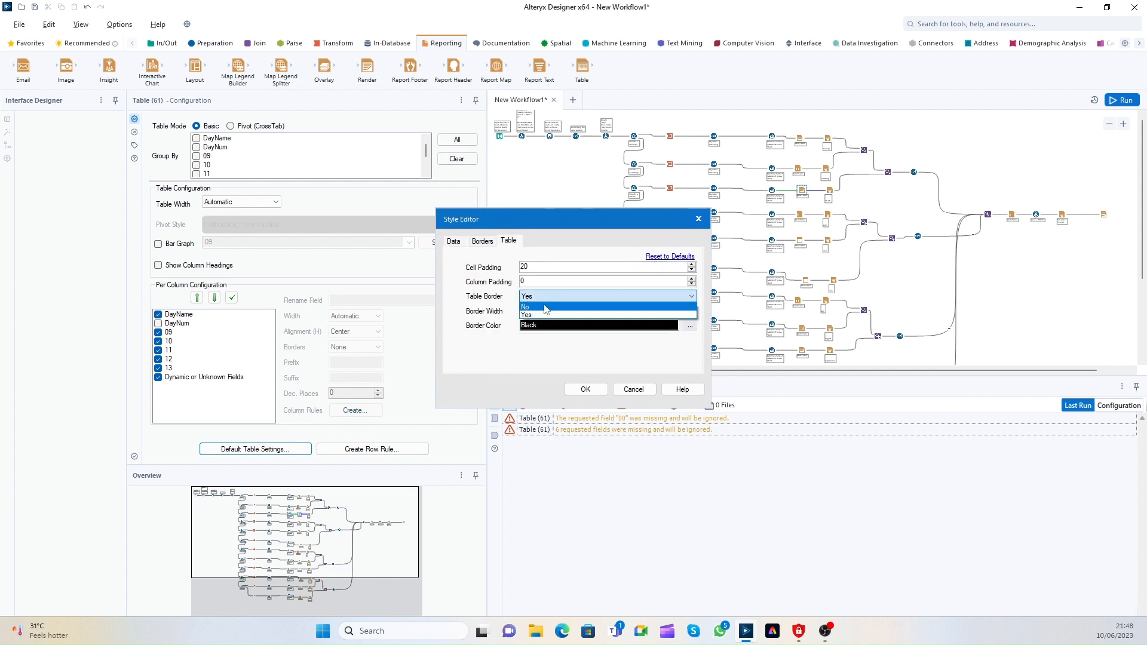
click(556, 307)
click(586, 389)
Step: Change Table Border to No in the default table settings of the April Table tool (64)
click(800, 214)
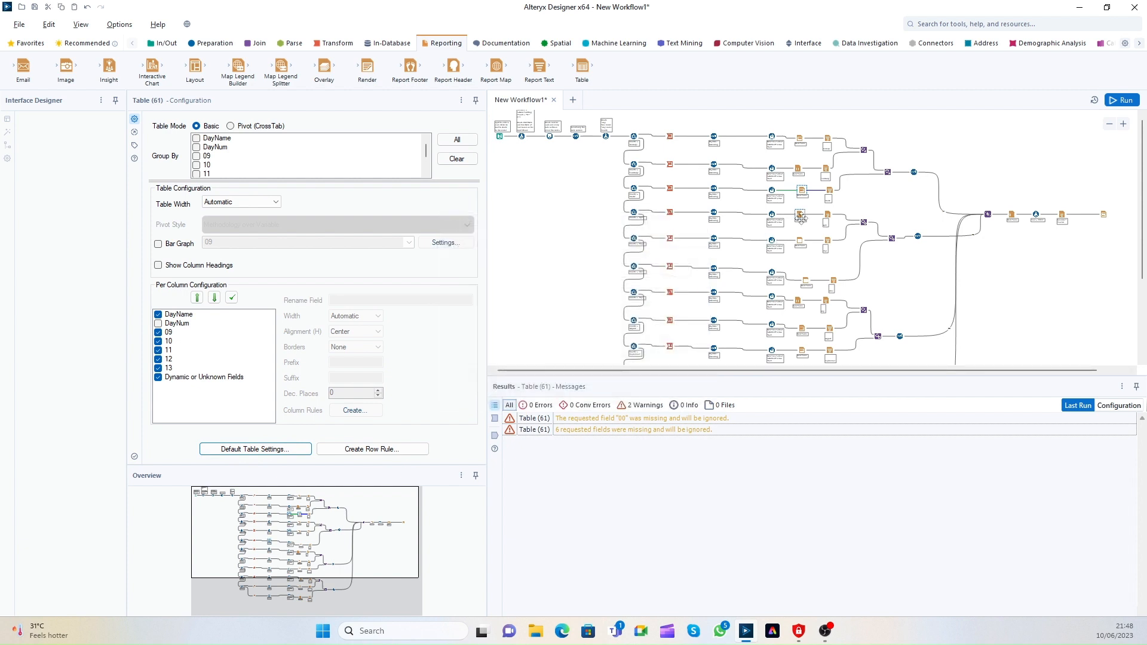
click(274, 450)
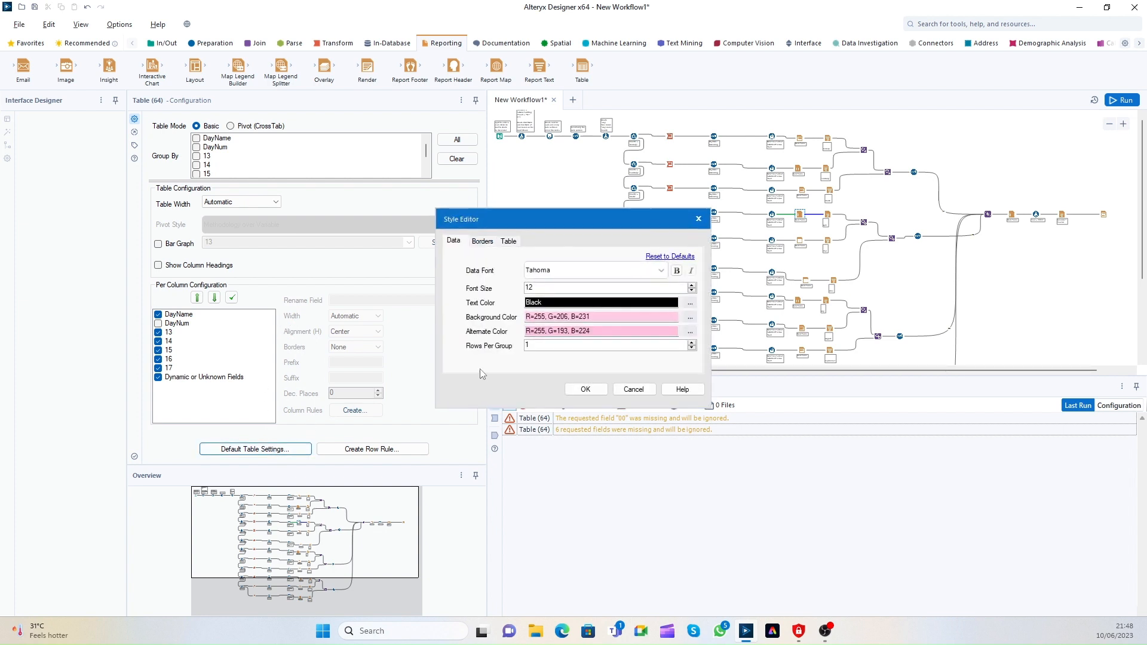
click(507, 241)
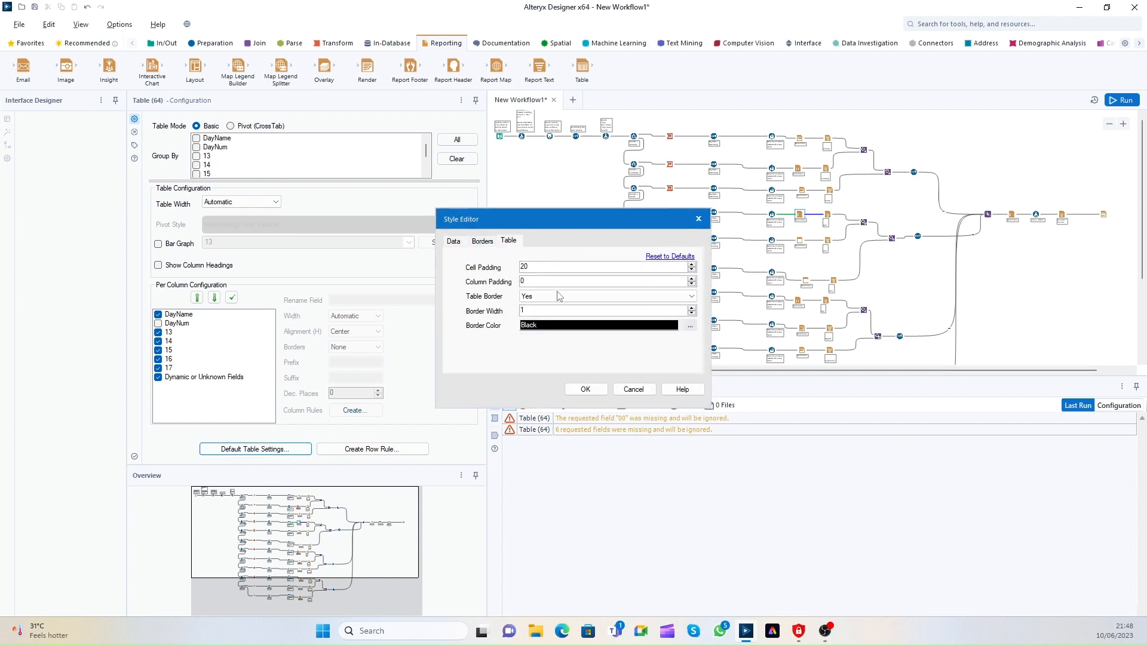
click(559, 296)
click(552, 315)
click(586, 389)
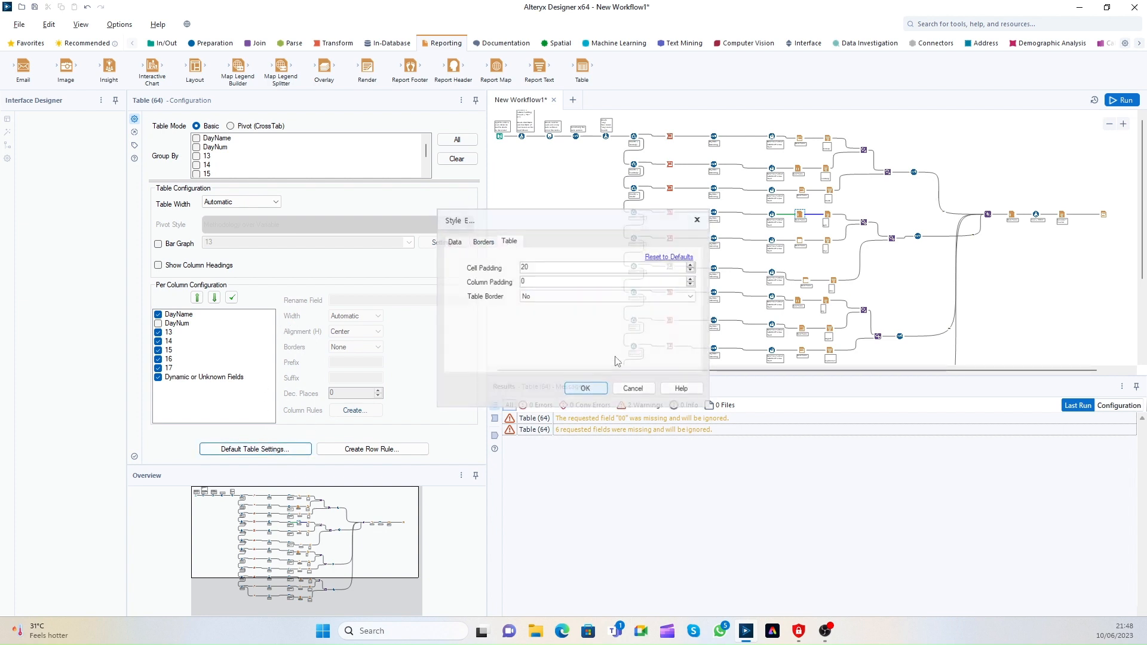
Step: Remove the table border in the default table settings of the May Table tool (67)
click(800, 242)
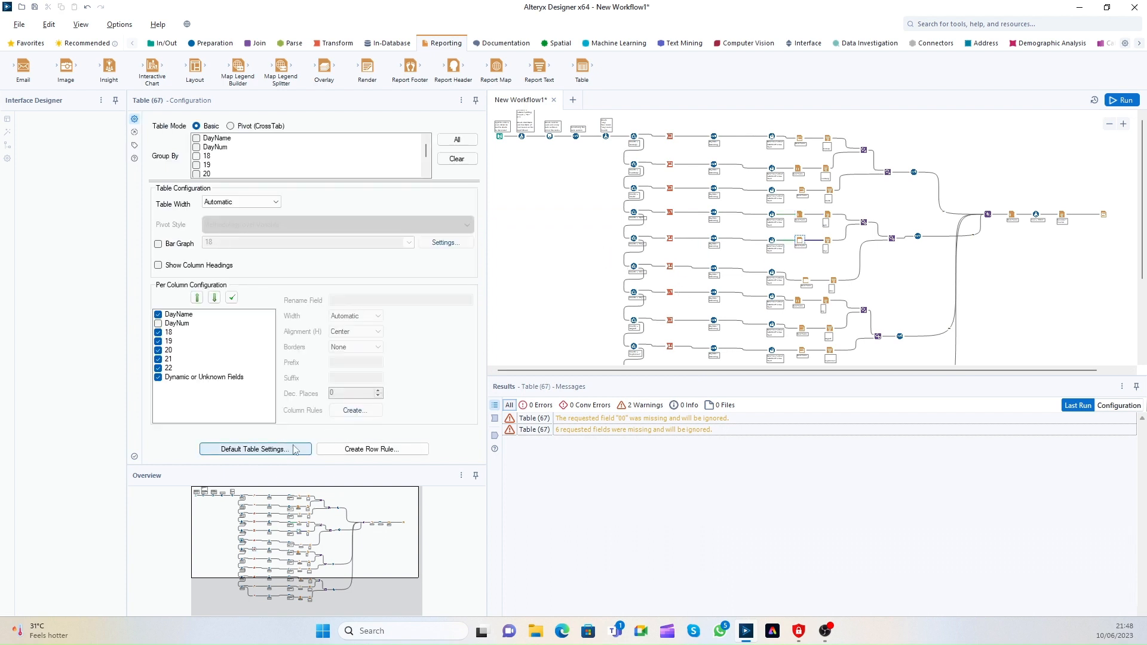
click(295, 450)
click(509, 242)
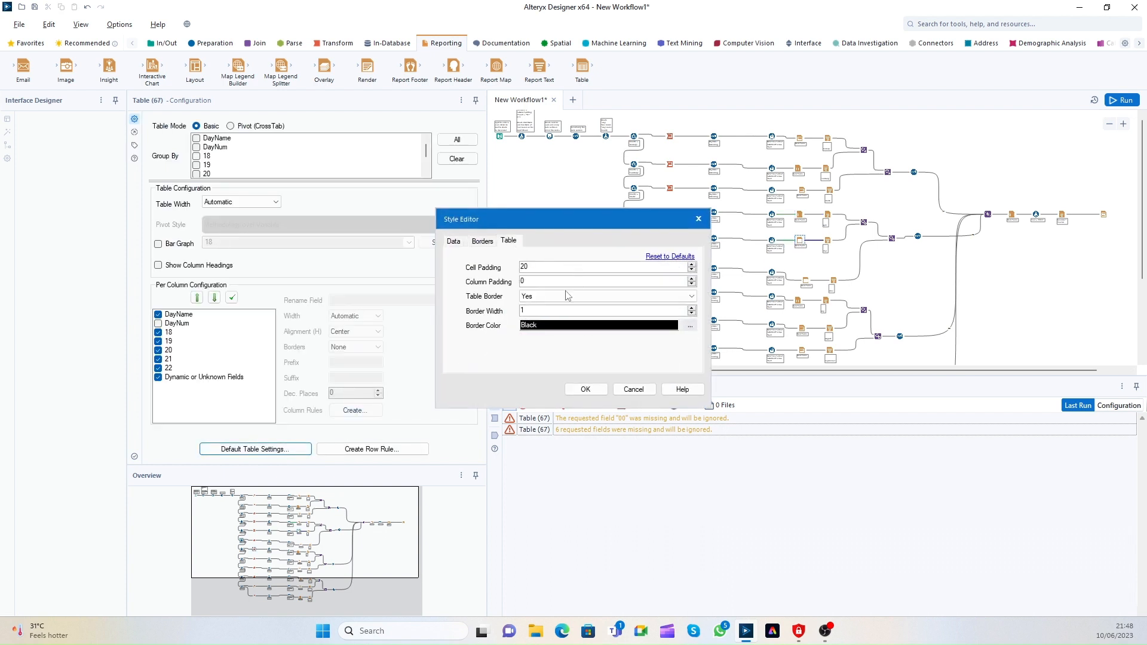
click(567, 295)
click(548, 312)
click(586, 388)
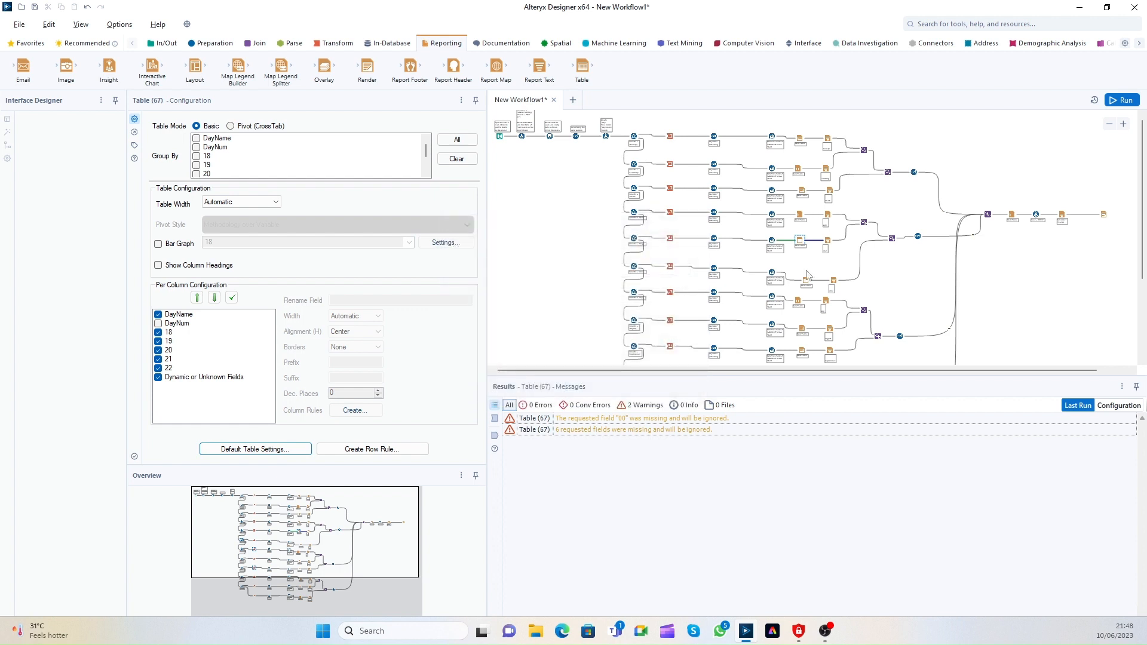
Step: Set Table Border to No in the default table settings of the June Table tool (70)
click(807, 282)
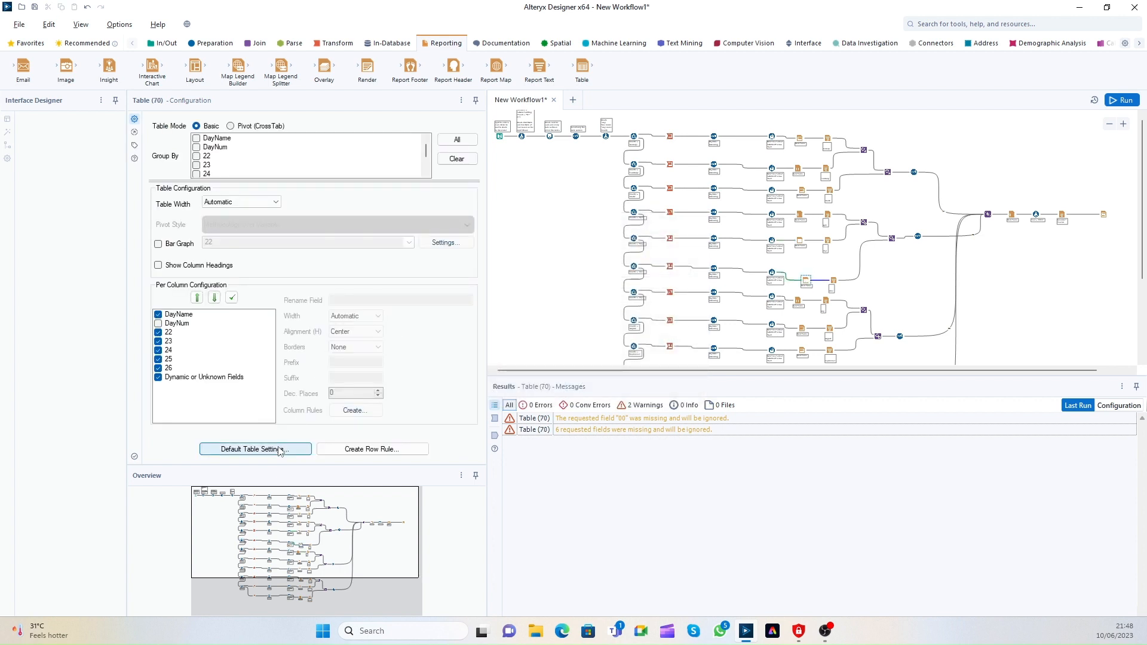
click(255, 449)
click(509, 241)
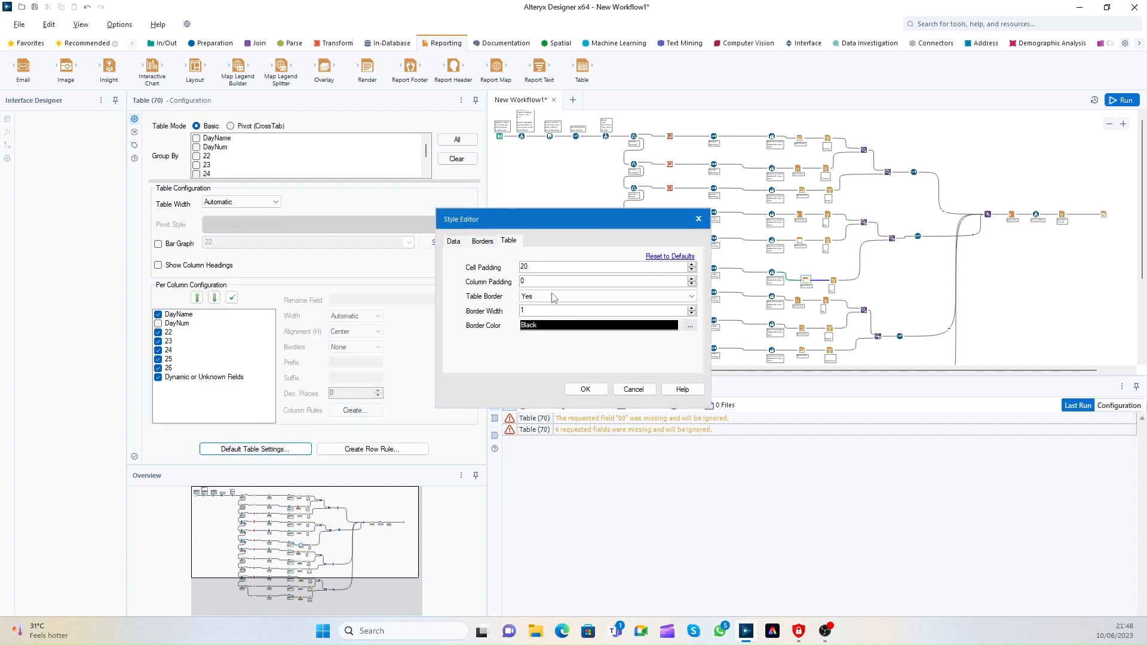
click(552, 296)
click(538, 307)
click(585, 389)
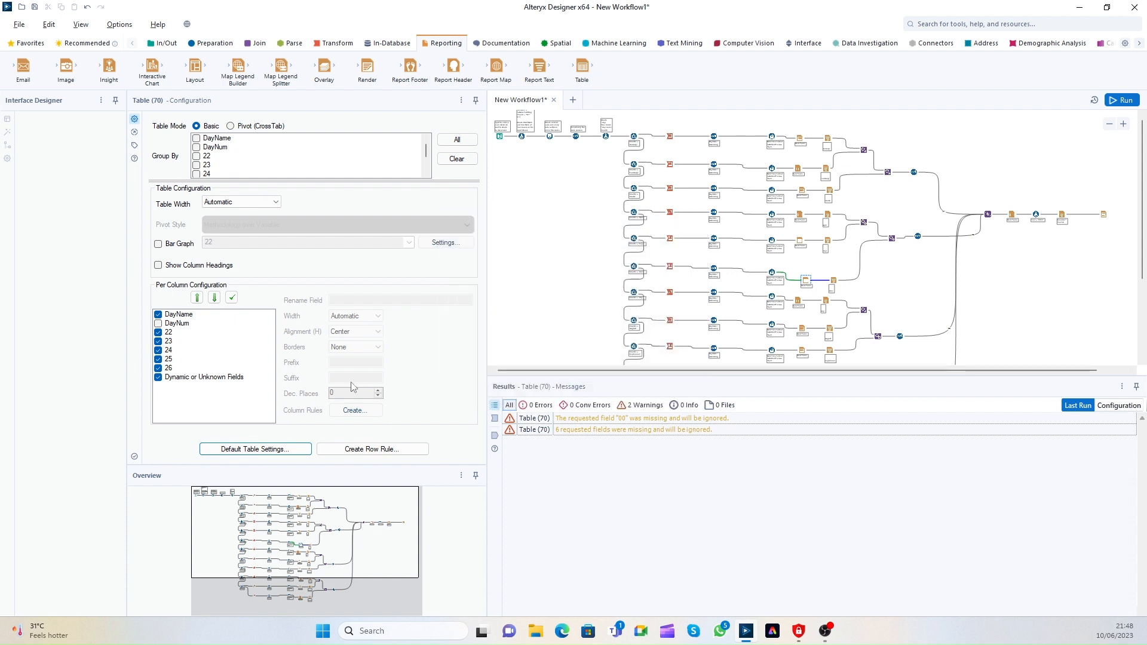
Step: Turn off the table border in the default table settings of the July Table tool (73)
scroll(832, 255, down, 3)
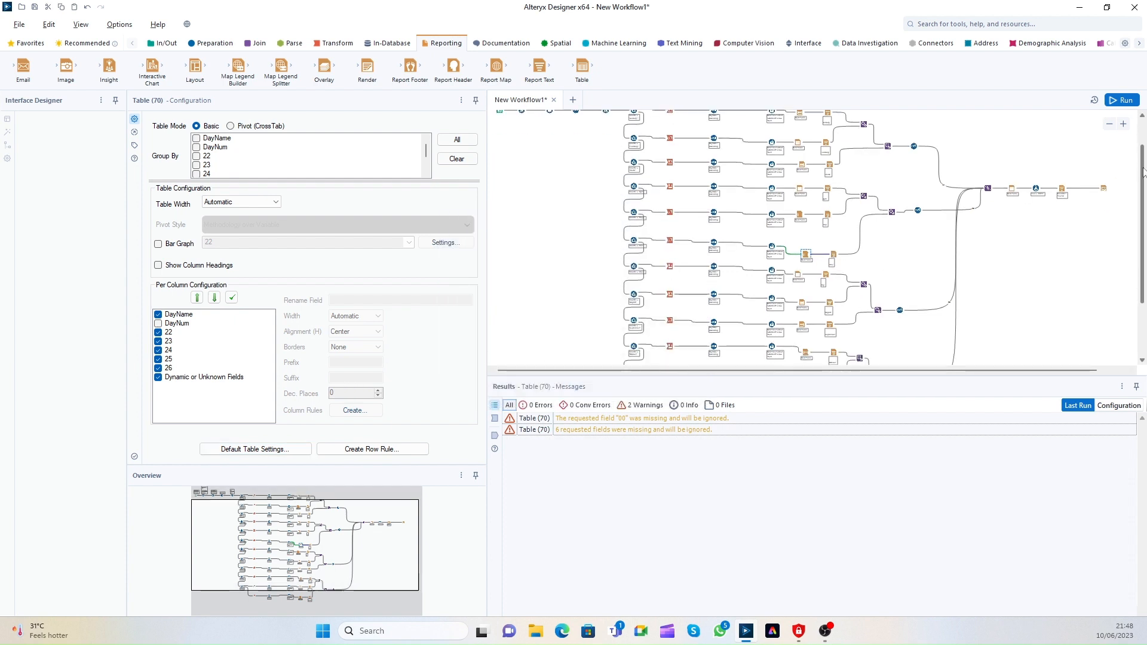
click(799, 237)
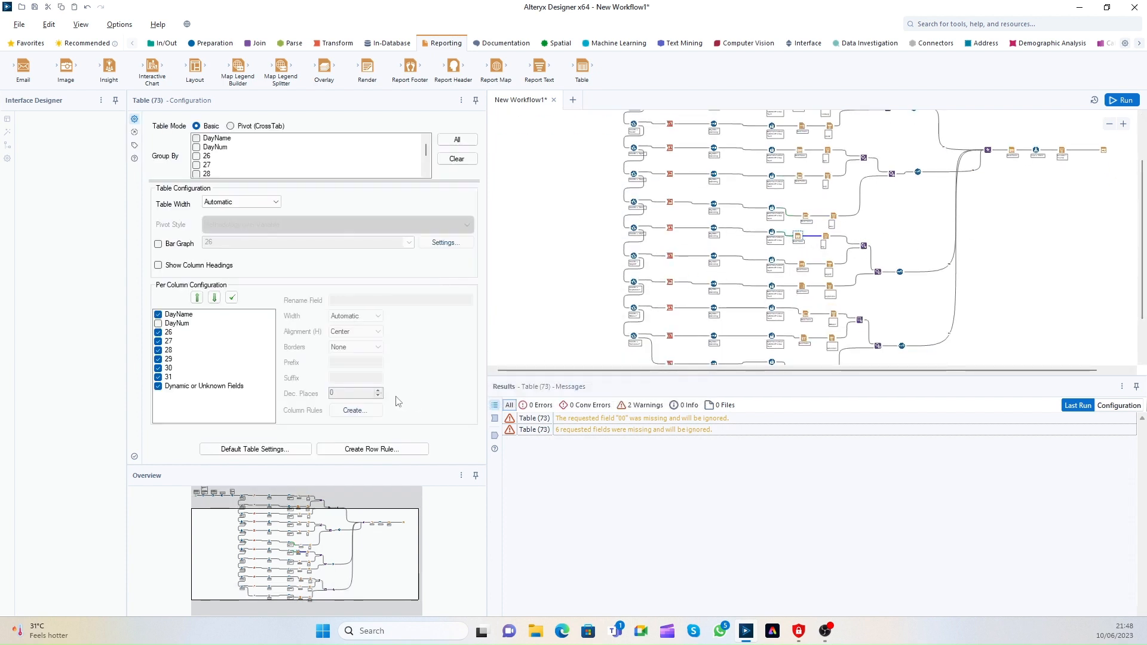
click(286, 448)
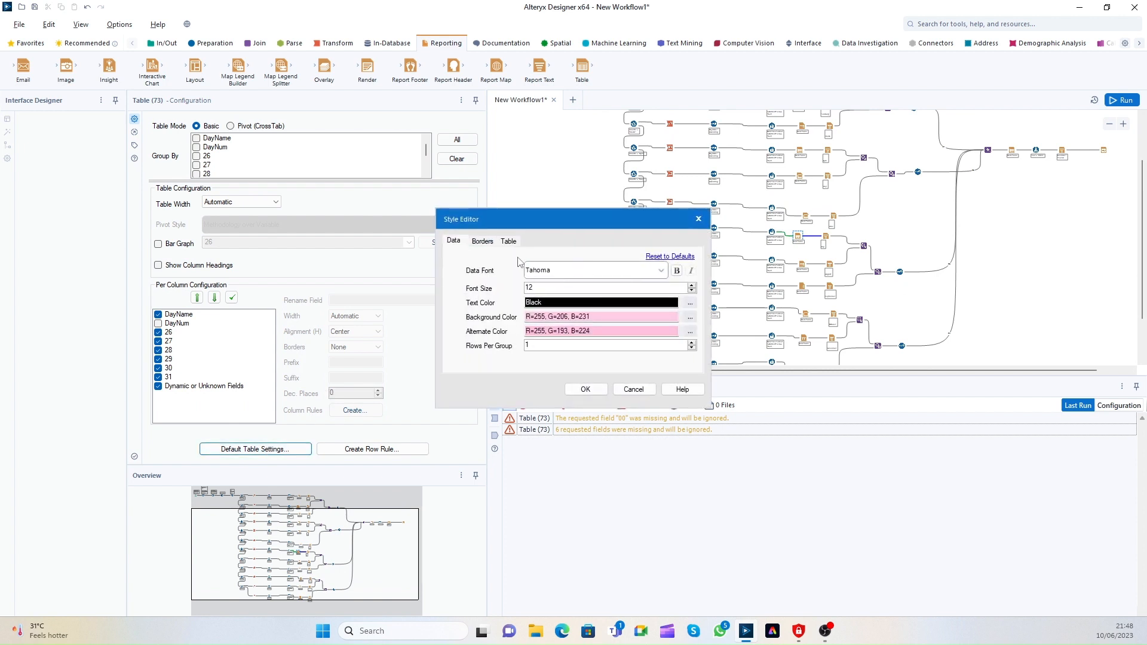
click(509, 241)
click(543, 297)
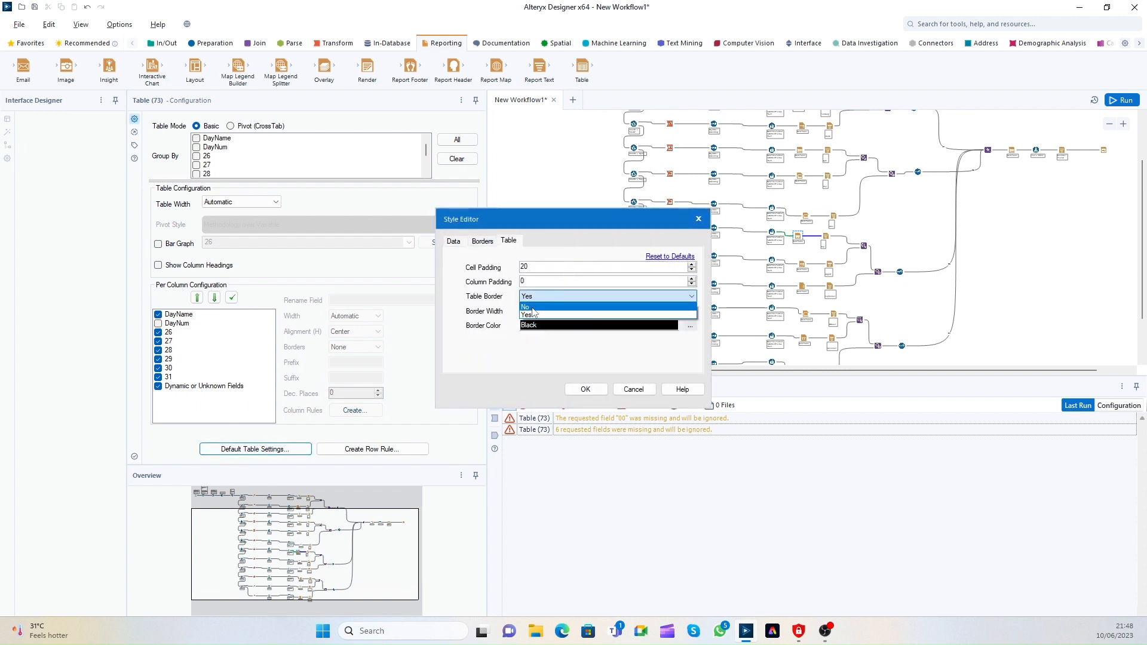
click(541, 317)
click(585, 389)
Step: Change the August Table tool (76) to have no table border in its default table settings
click(802, 264)
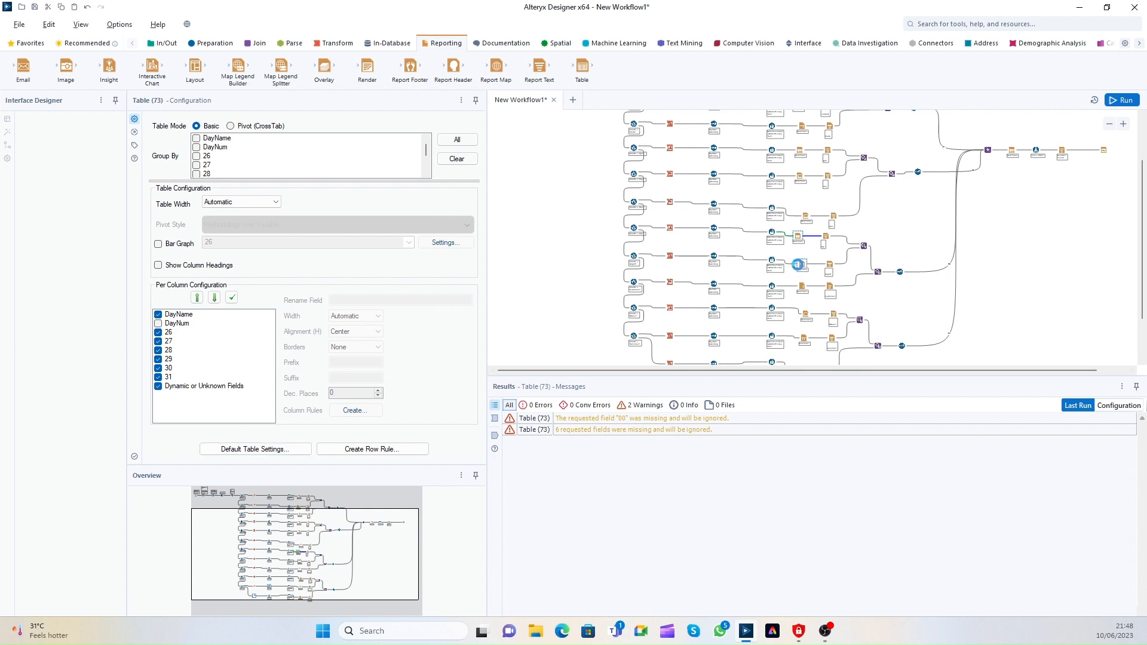
click(304, 449)
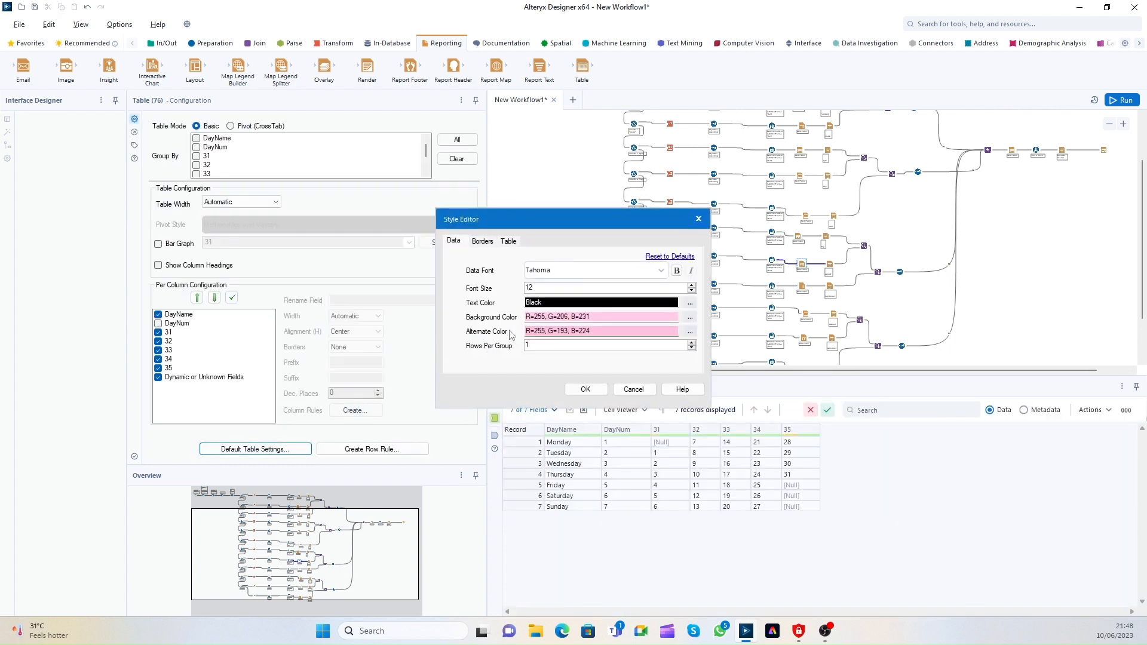
click(508, 241)
click(553, 297)
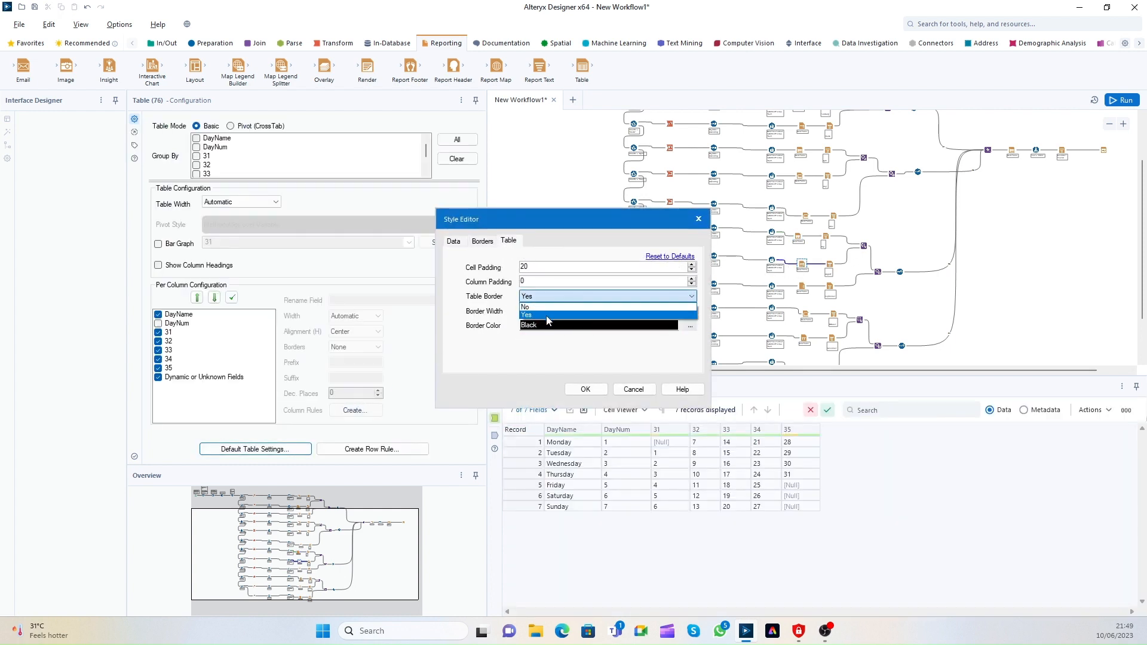
click(541, 317)
click(585, 389)
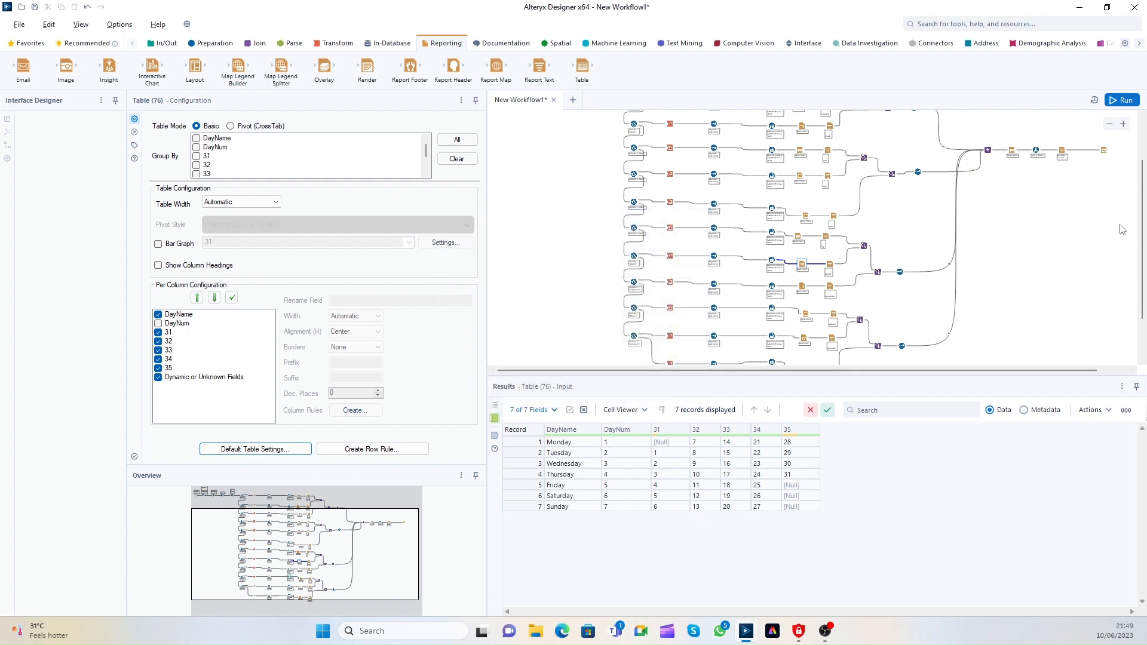
Step: Remove the table border in the default table settings of the September Table tool (79)
drag(1142, 199, 1145, 229)
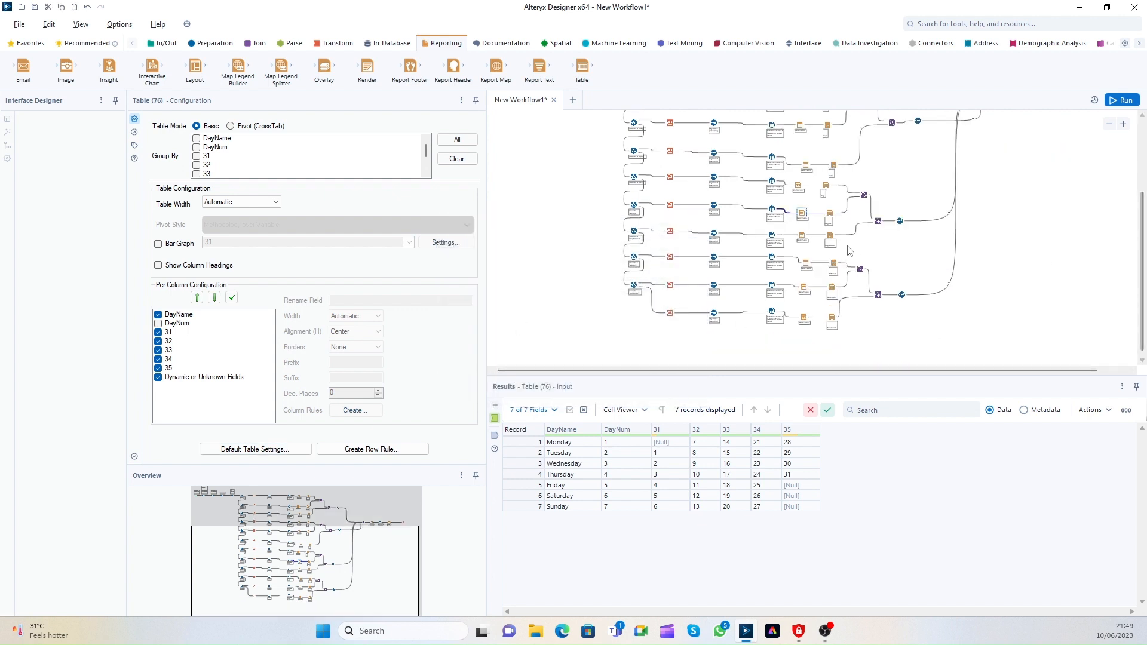
click(802, 236)
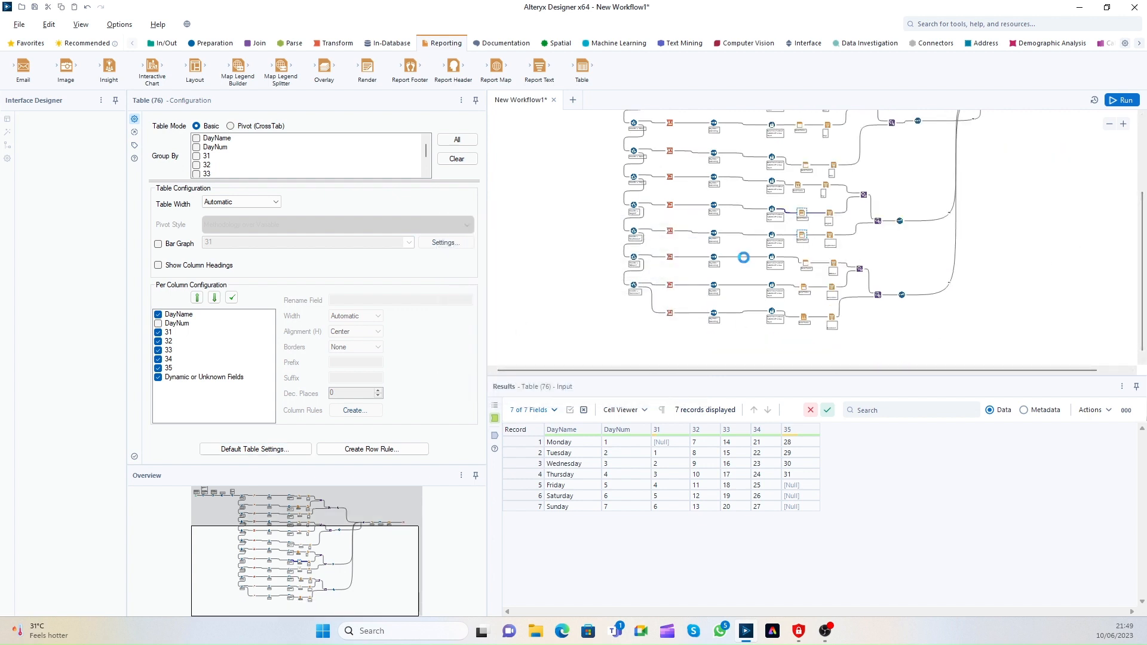
click(285, 448)
click(517, 242)
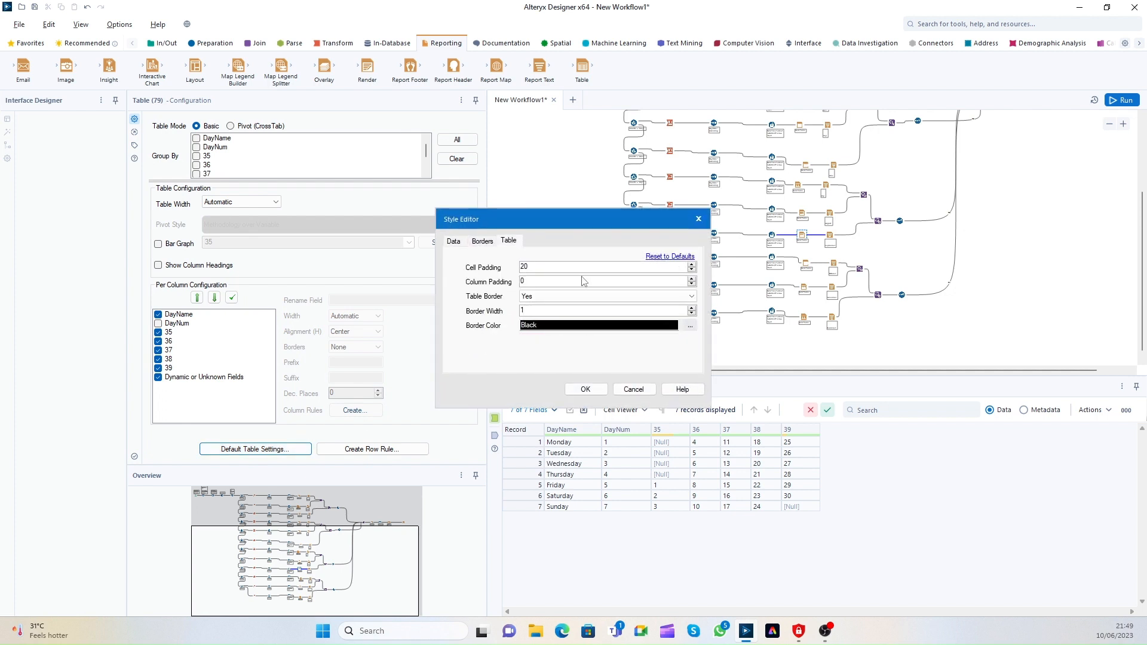
click(568, 296)
click(568, 315)
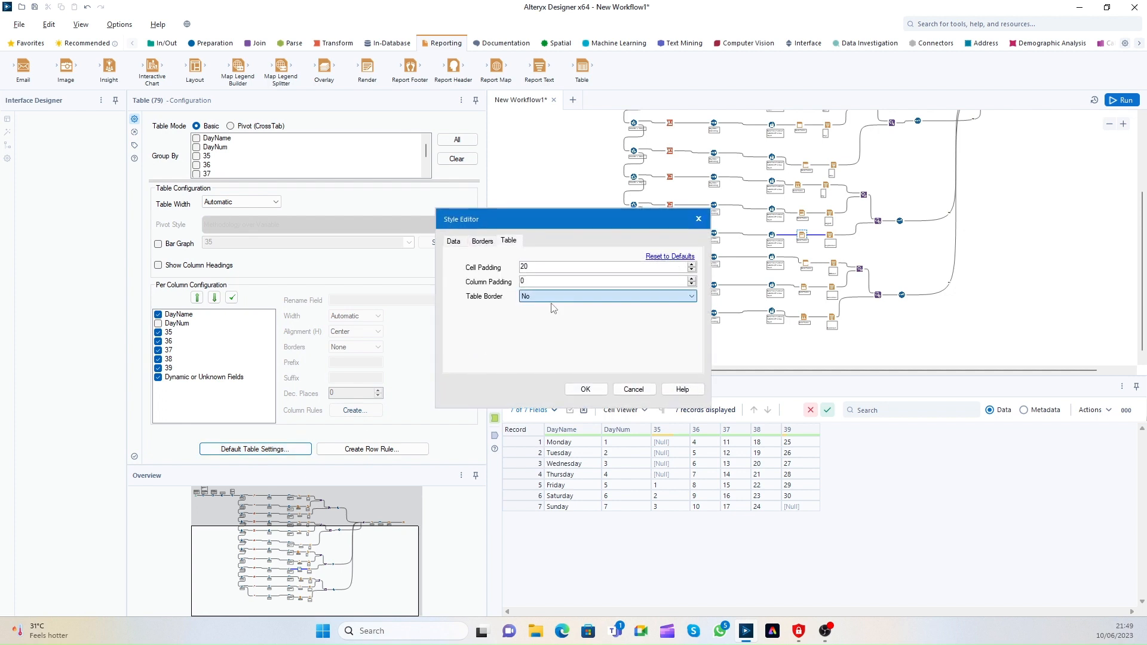
click(585, 390)
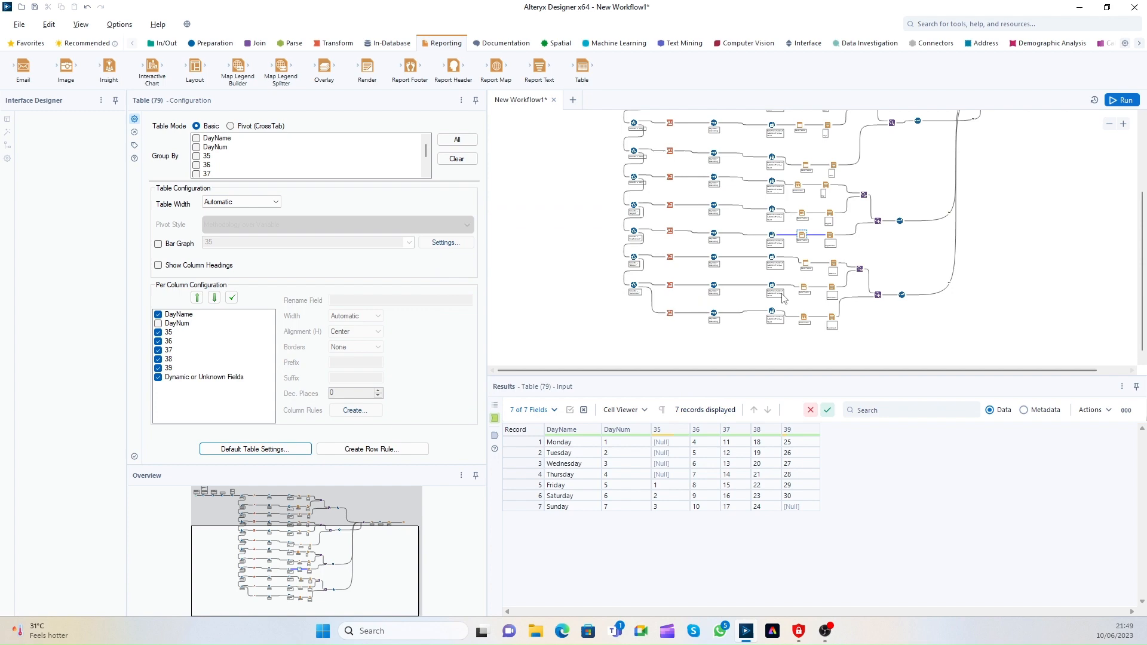
Step: Set the October Table tool (82) to Table Border No in its default table settings
key(ctrl+r)
click(806, 264)
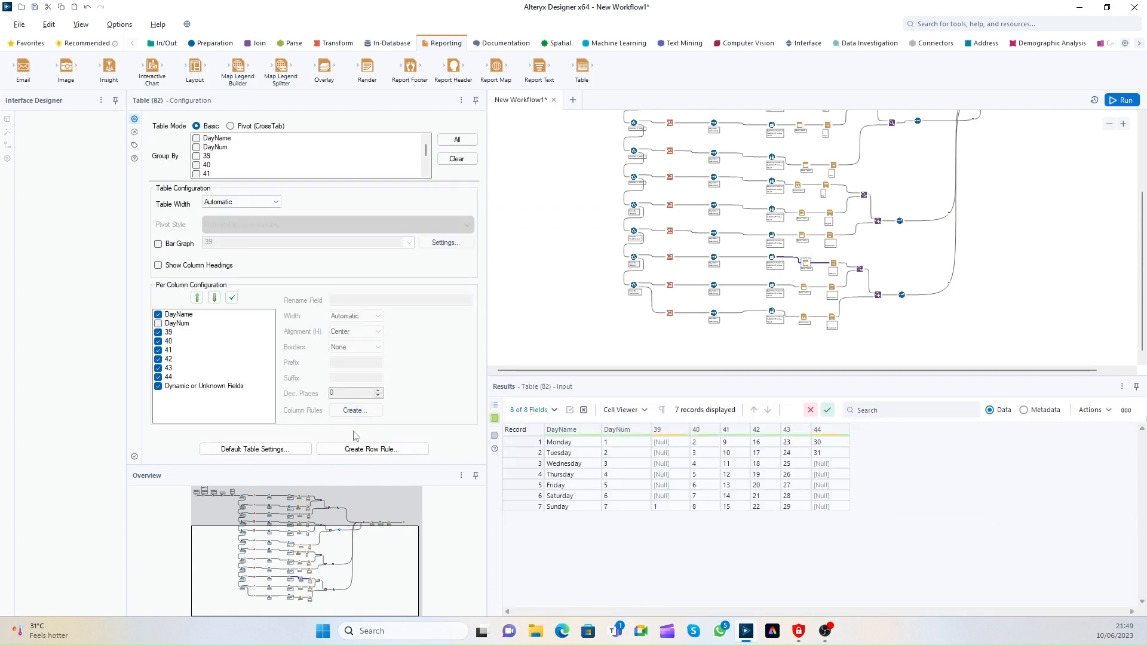
click(290, 449)
click(509, 241)
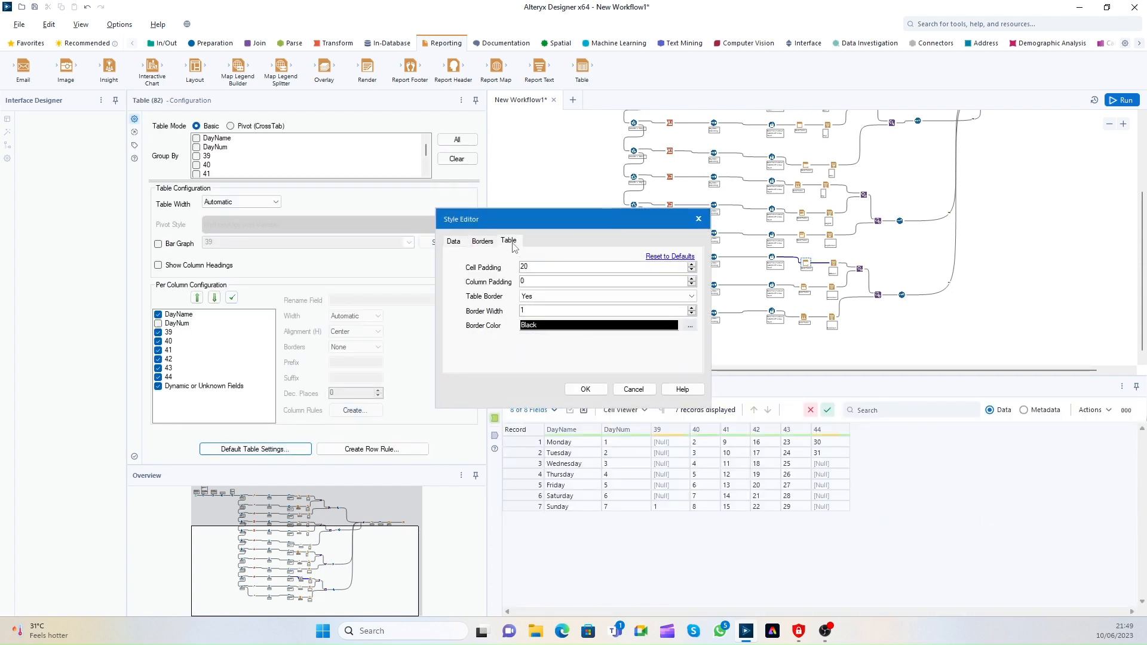
click(559, 297)
click(550, 310)
click(585, 390)
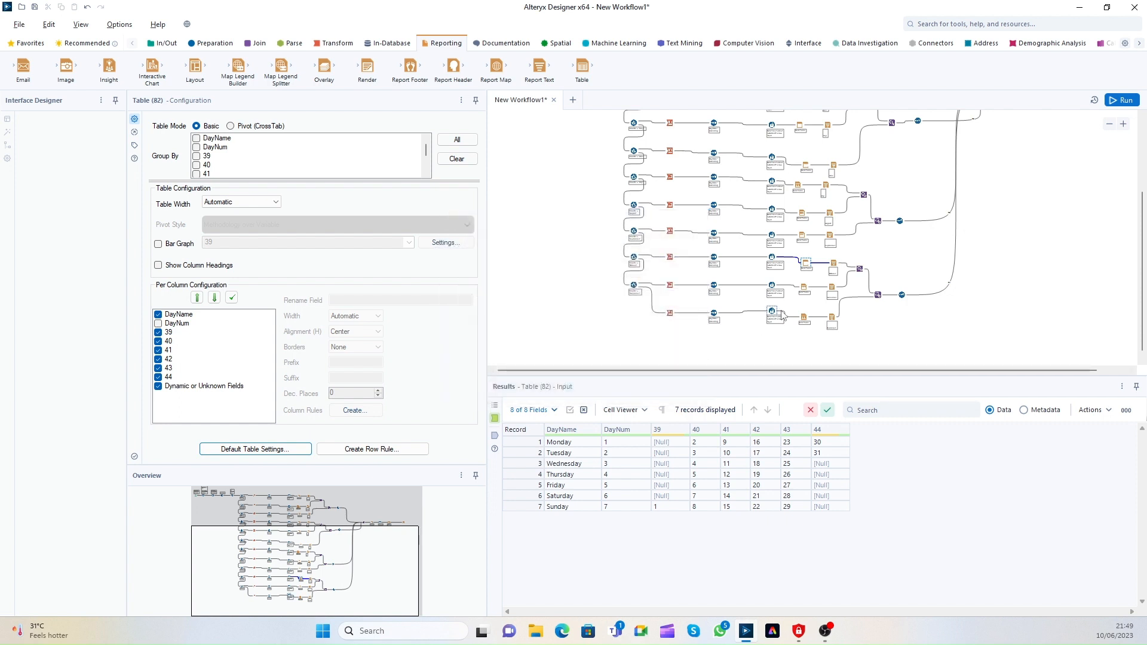
Step: Disable the table border in the default table settings of the November Table tool (85)
click(804, 287)
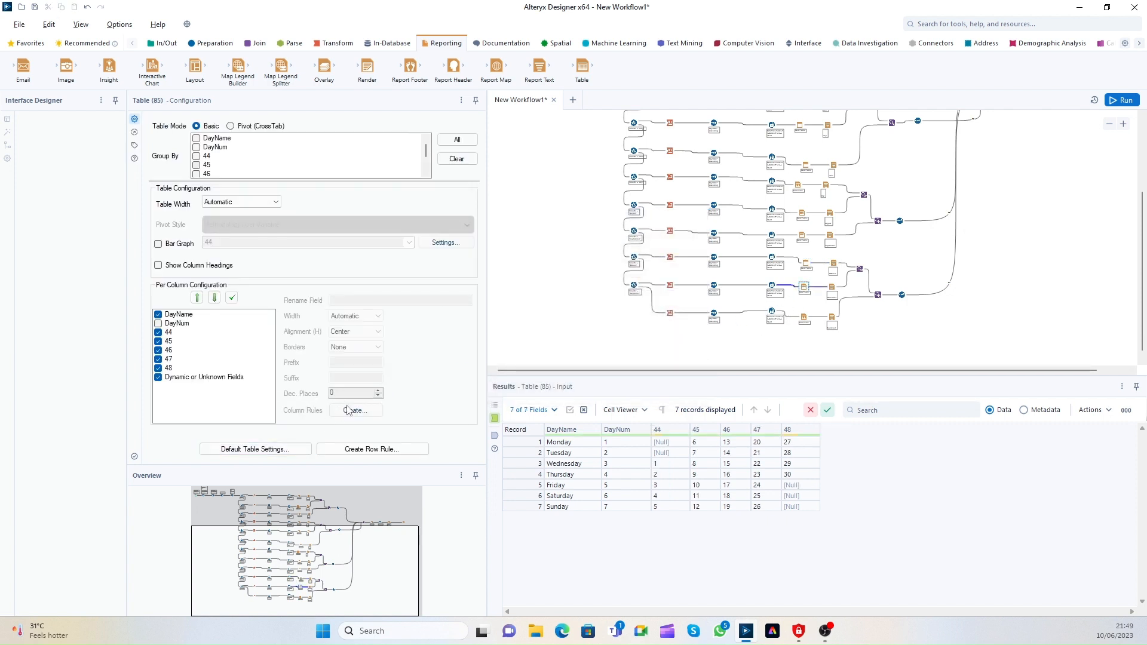
click(275, 450)
click(509, 241)
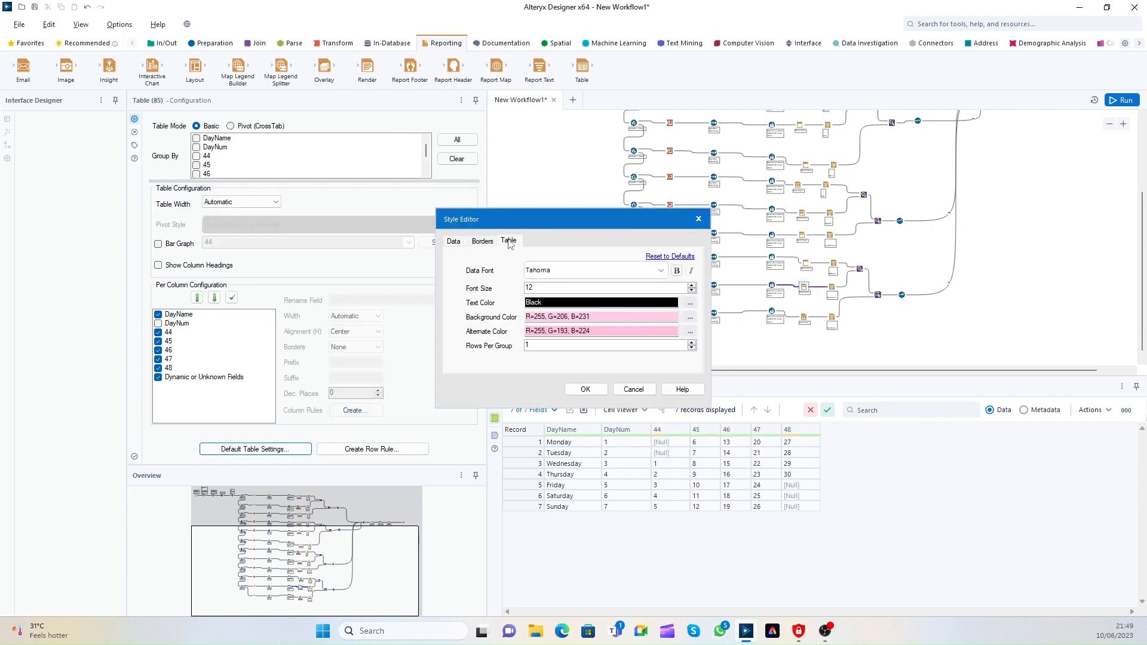
click(543, 297)
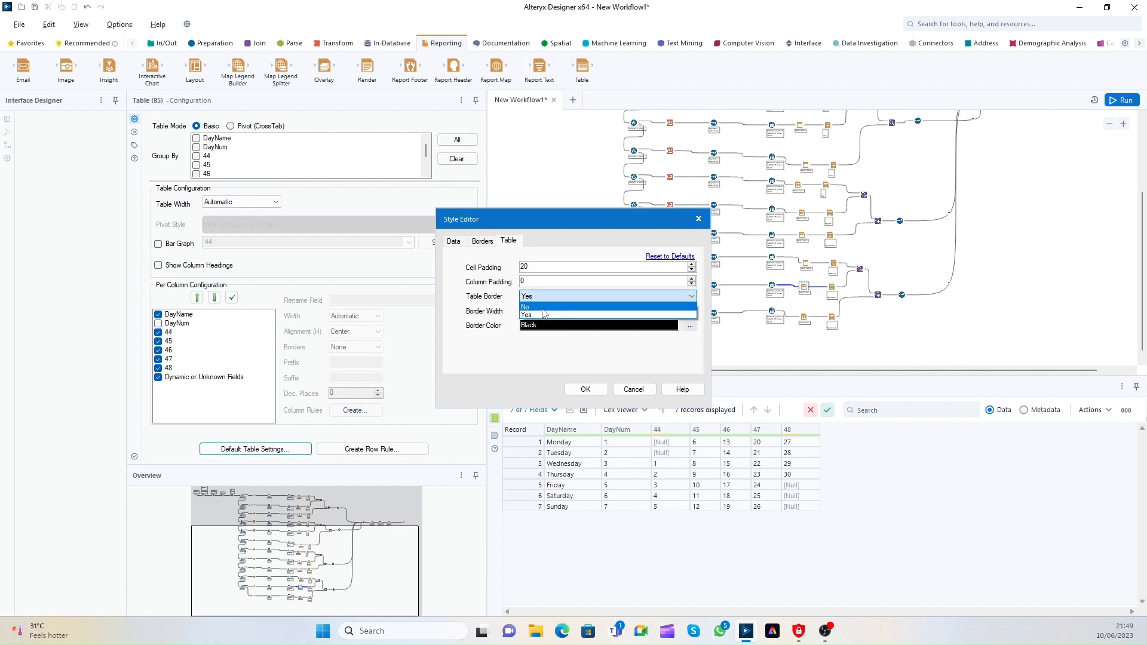
click(543, 308)
click(586, 389)
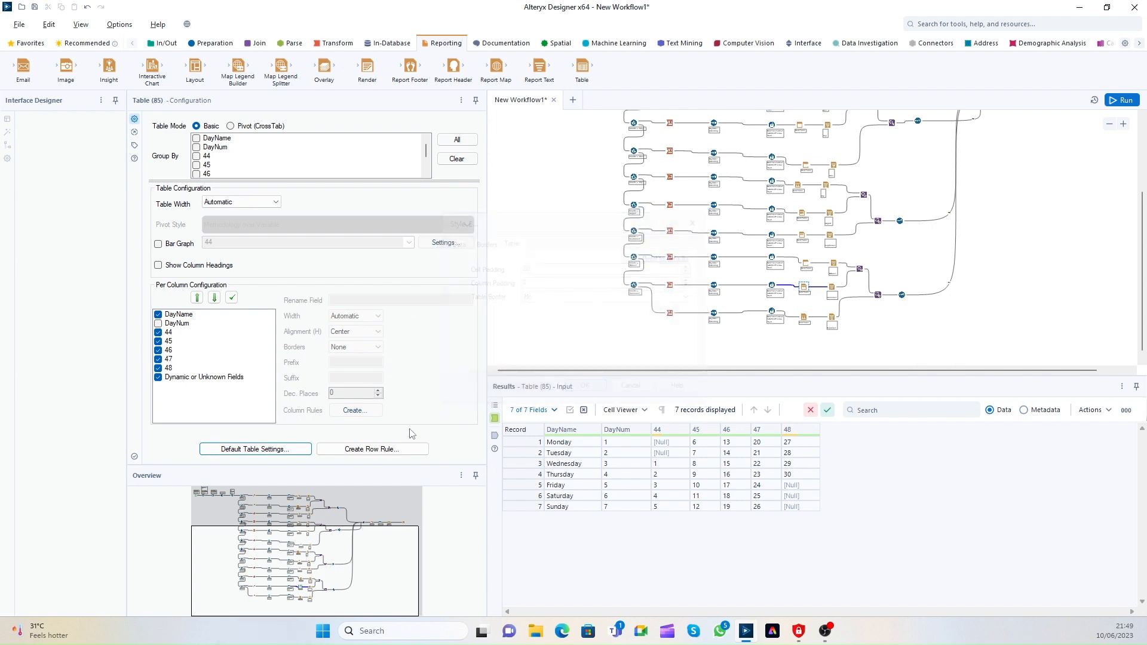
Step: Change Table Border to No in the default table settings of the December Table tool (88)
click(805, 317)
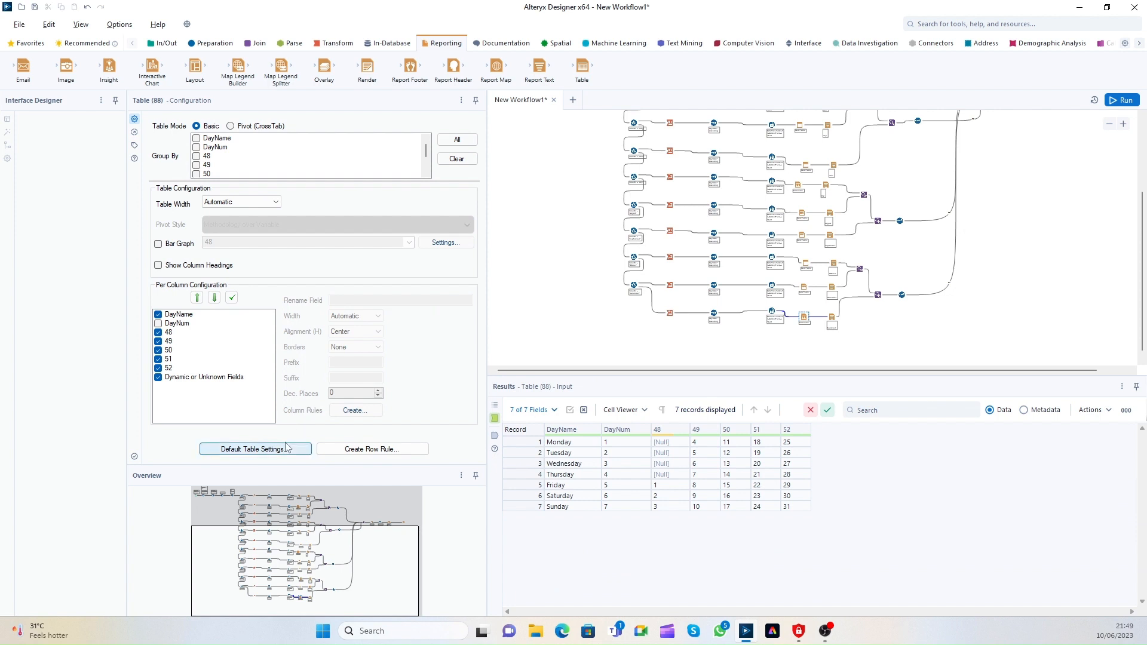
click(286, 448)
click(509, 241)
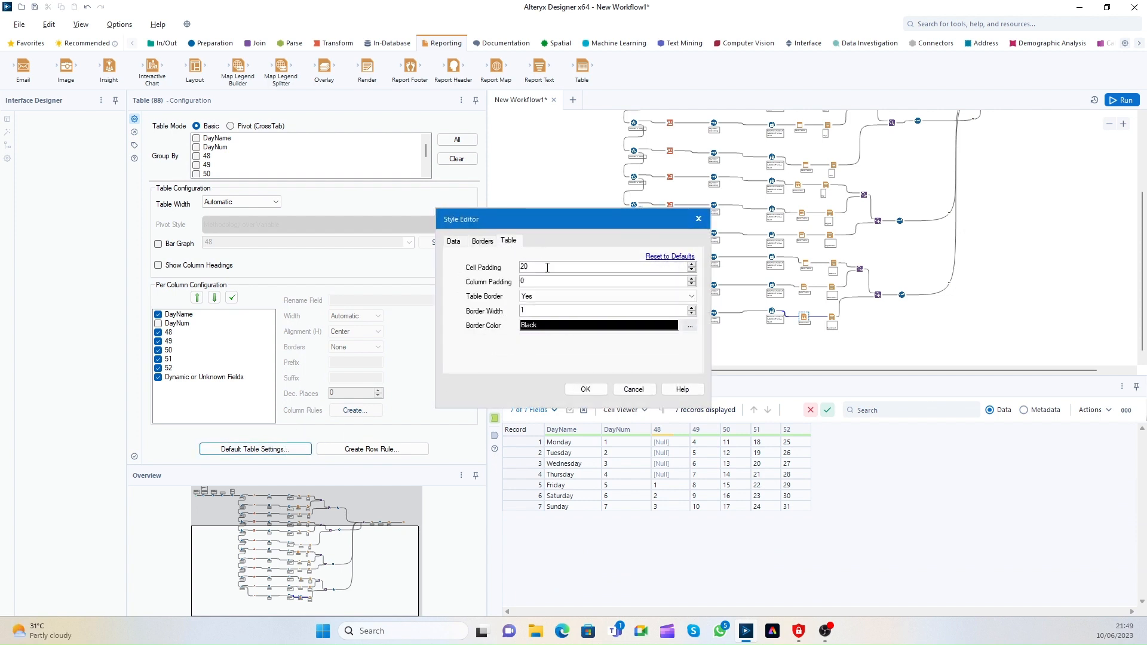
click(571, 297)
click(568, 313)
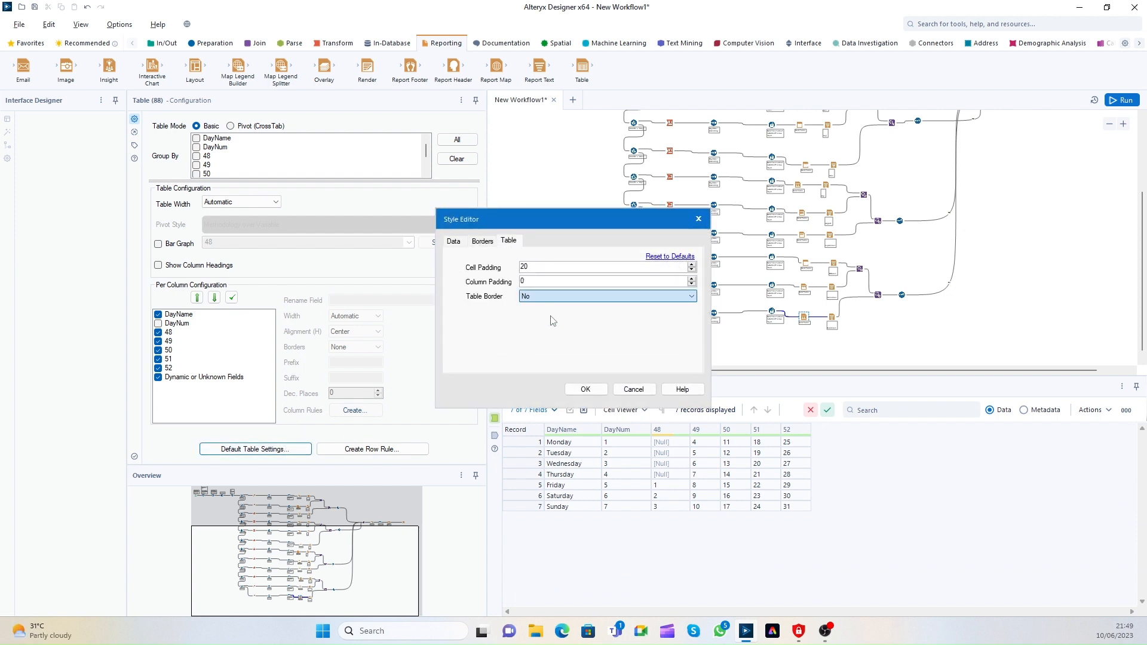
click(586, 389)
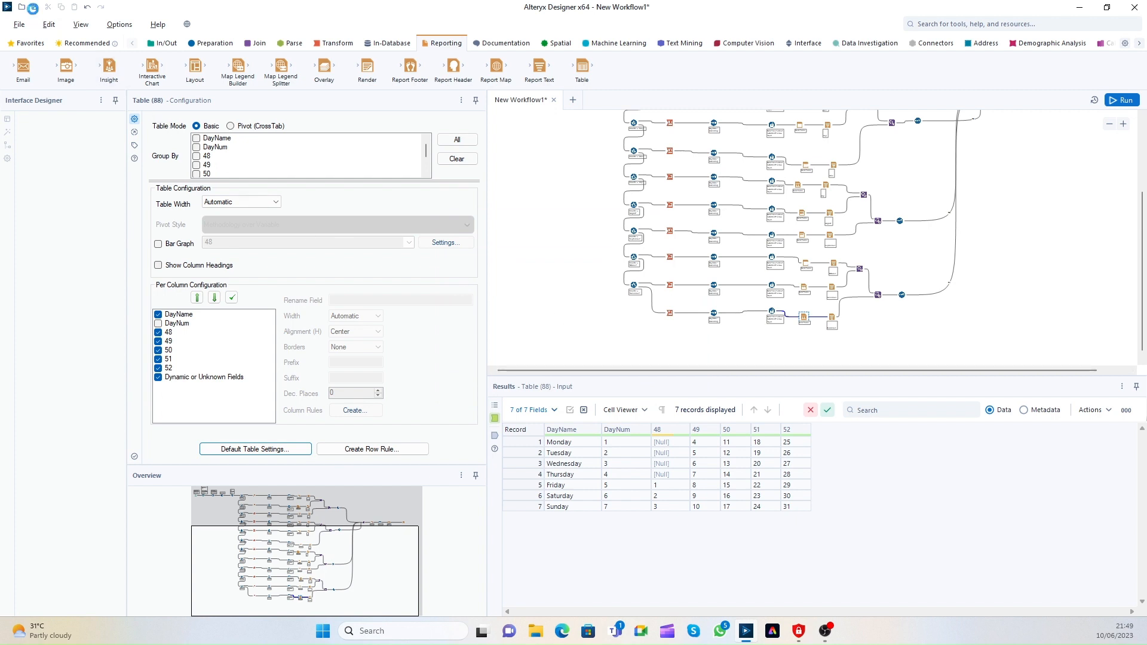
Step: Save the workflow as Calendar in the Alteryx folder under Documents
click(34, 7)
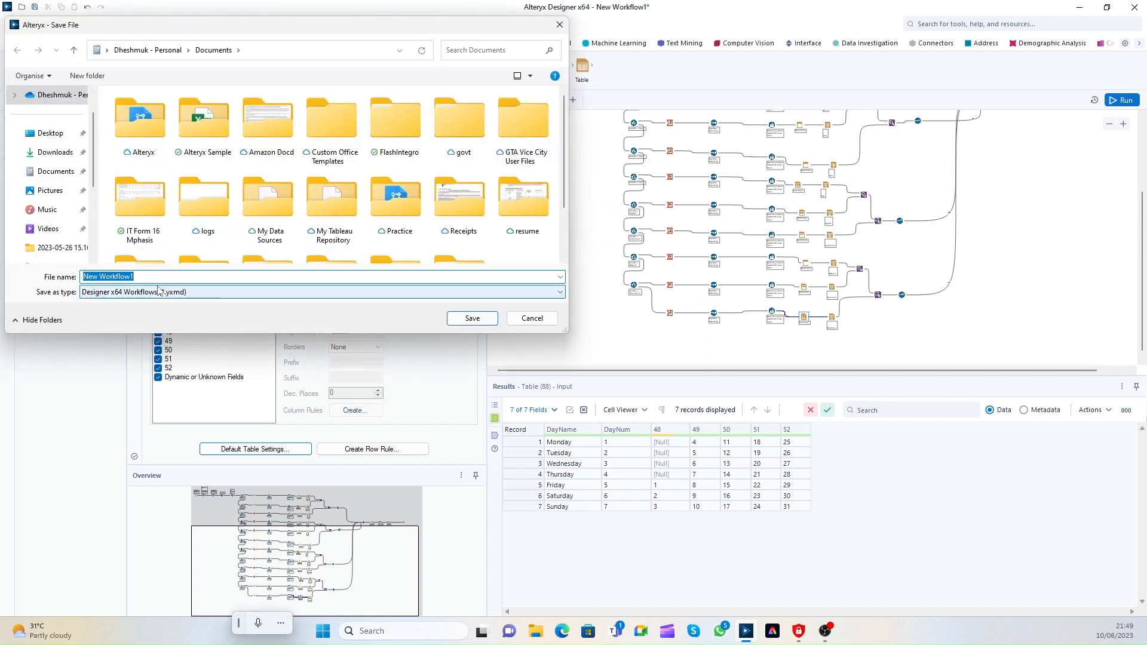
double_click(159, 118)
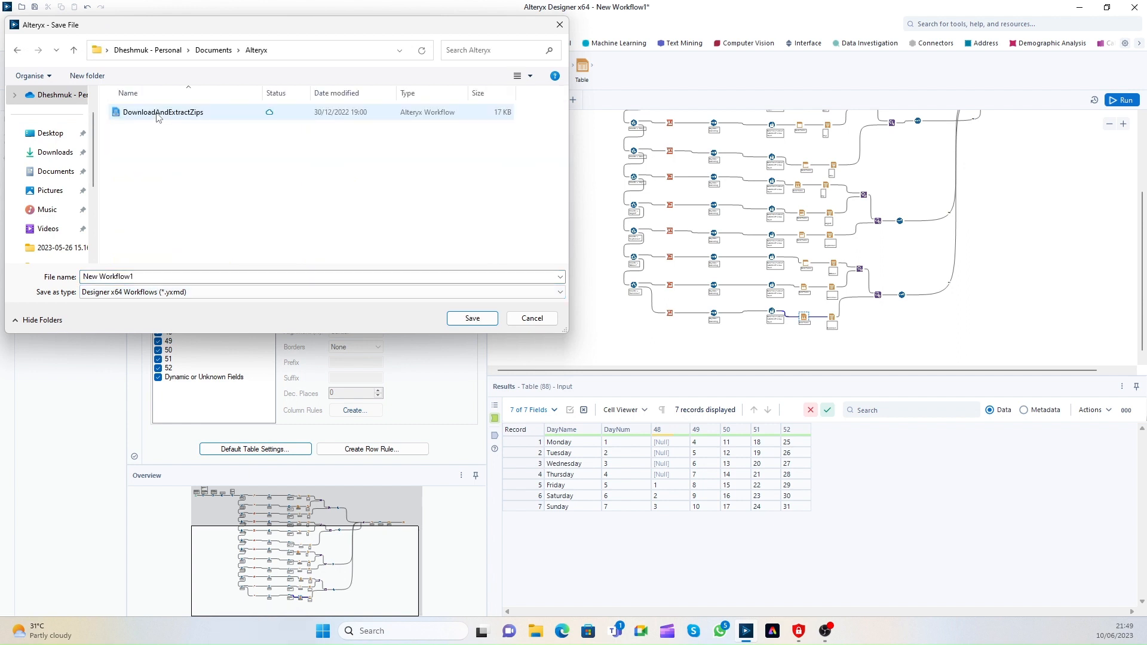
click(145, 277)
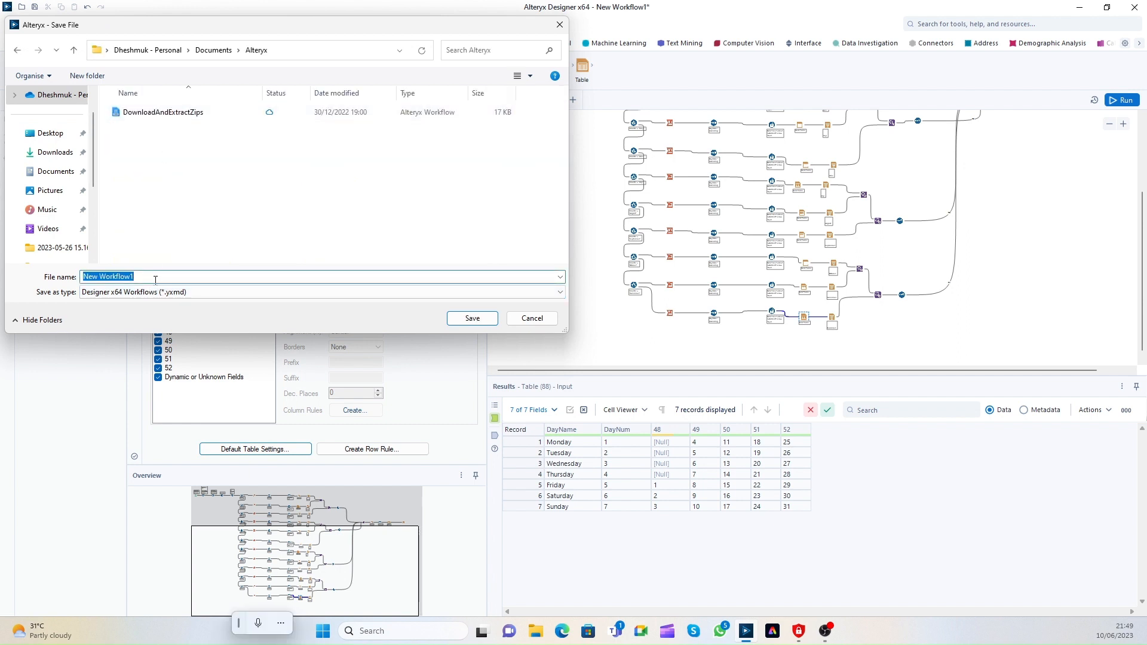
text(Calendar)
click(469, 322)
Step: Run the Calendar workflow and open the rendered Caledar.xlsx in Excel to check the borders across the months
click(1045, 264)
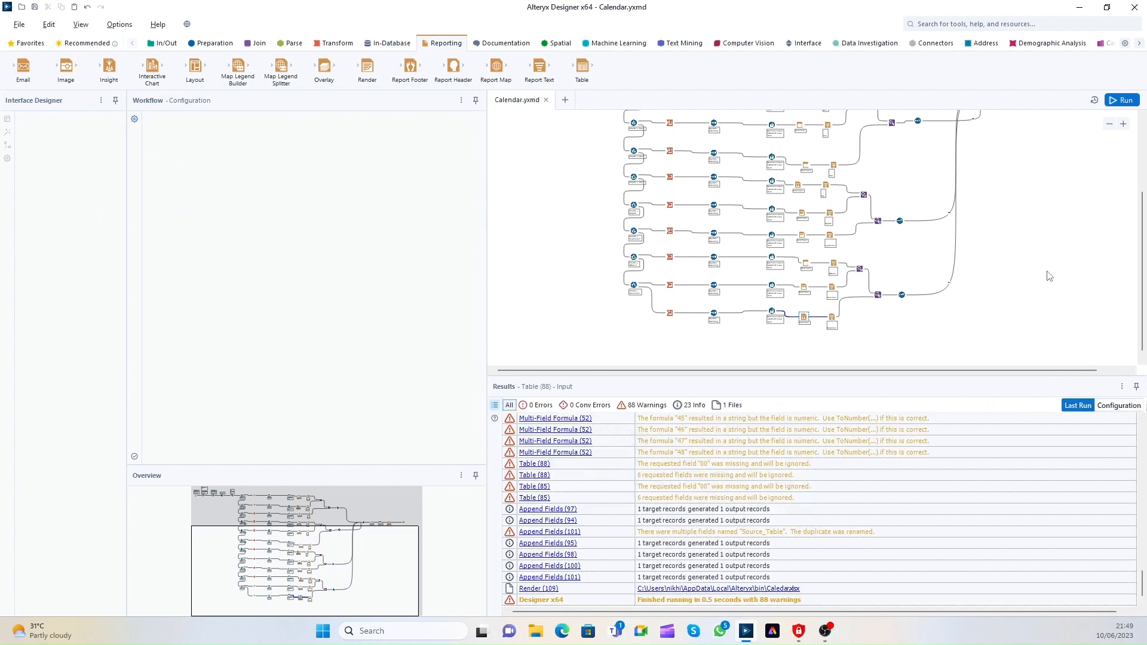
key(ctrl+r)
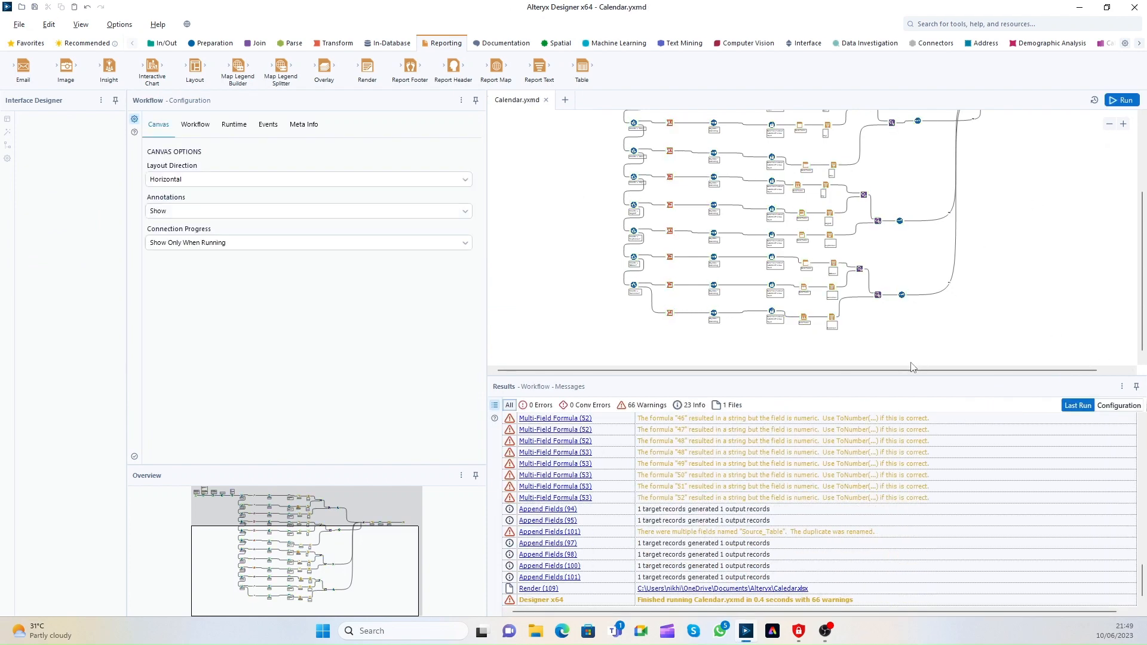
click(801, 589)
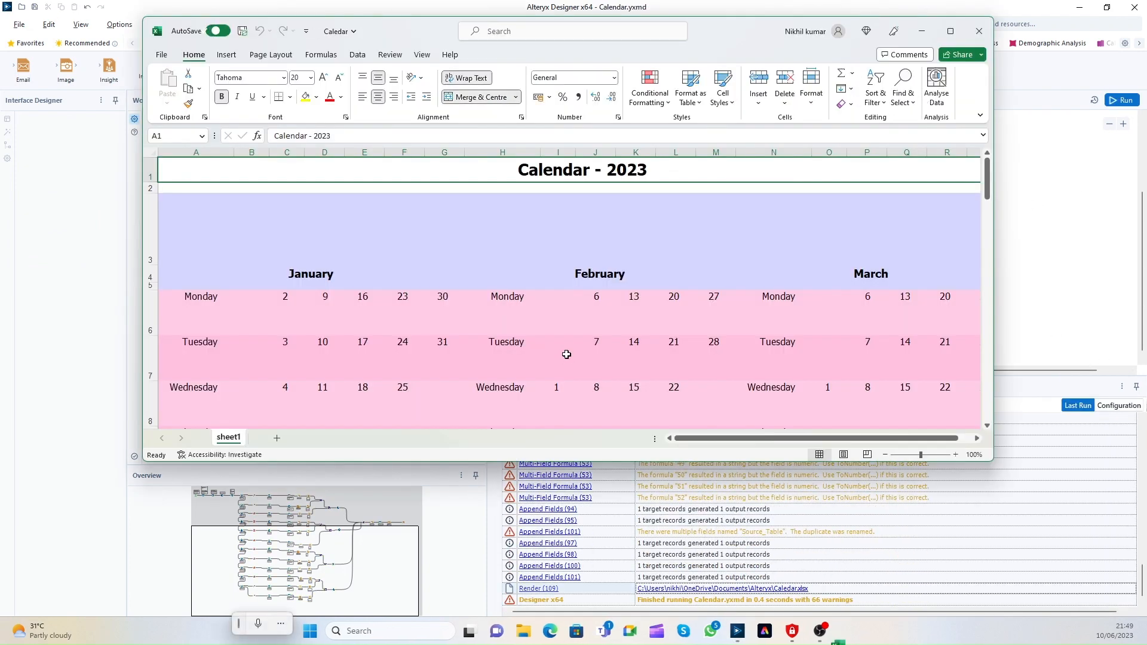
scroll(550, 340, down, 5)
scroll(549, 340, down, 1)
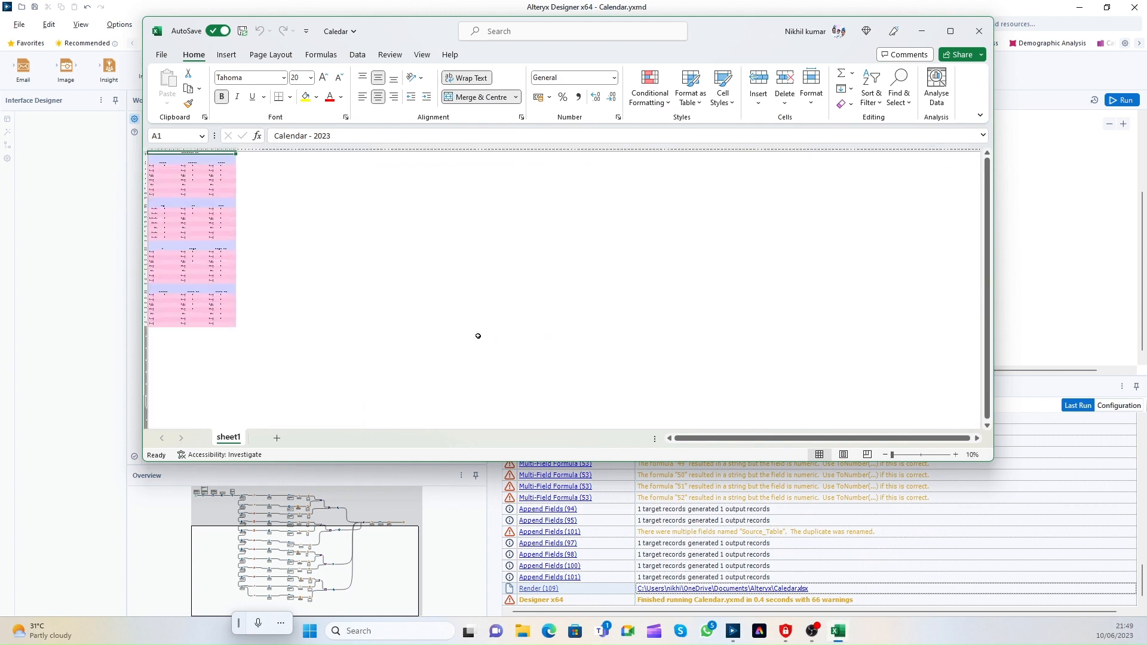
scroll(257, 287, up, 1)
scroll(256, 286, up, 1)
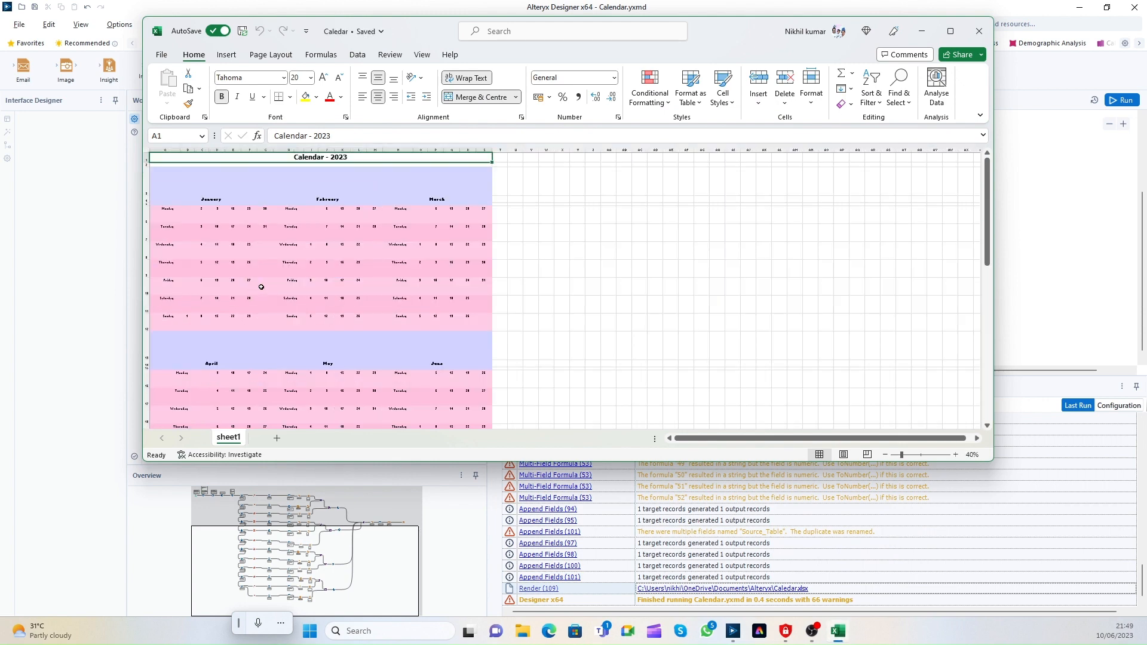
Step: Examine the February and March blocks for borders in the rendered calendar workbook, and close it
drag(288, 207, 363, 317)
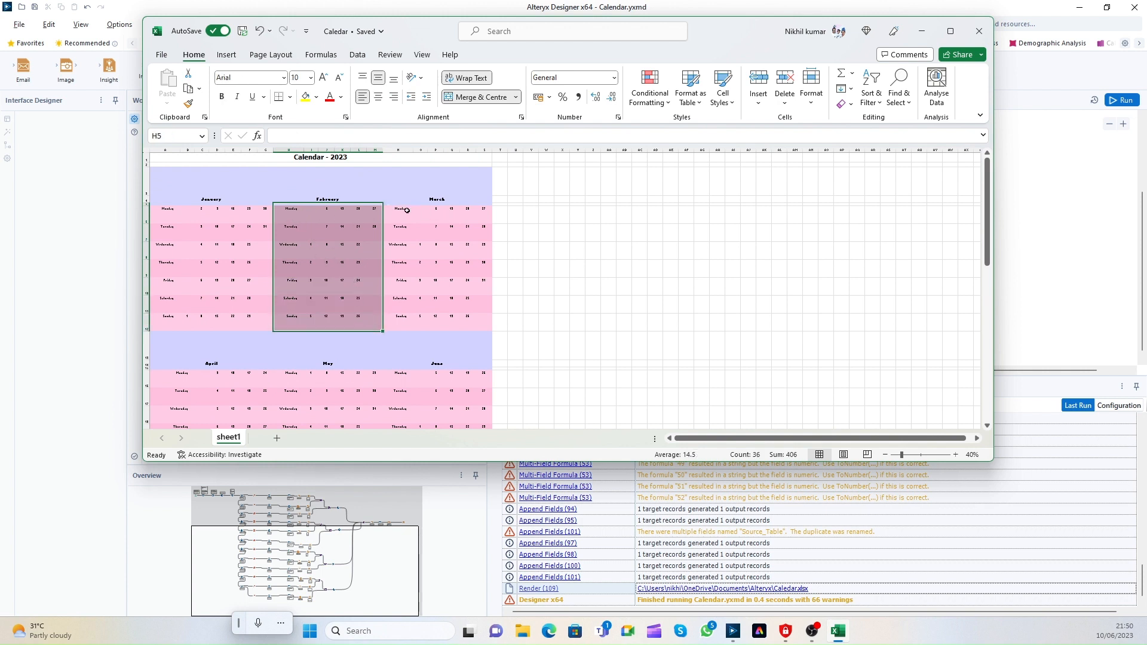
drag(407, 210, 481, 327)
click(468, 322)
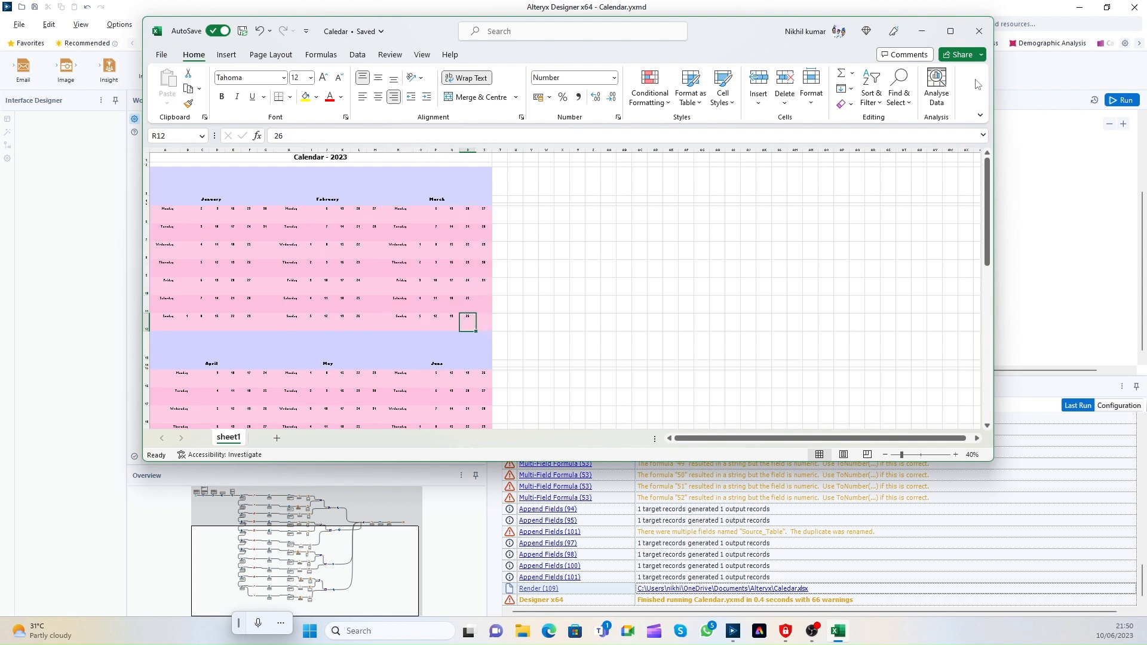
drag(392, 210, 469, 327)
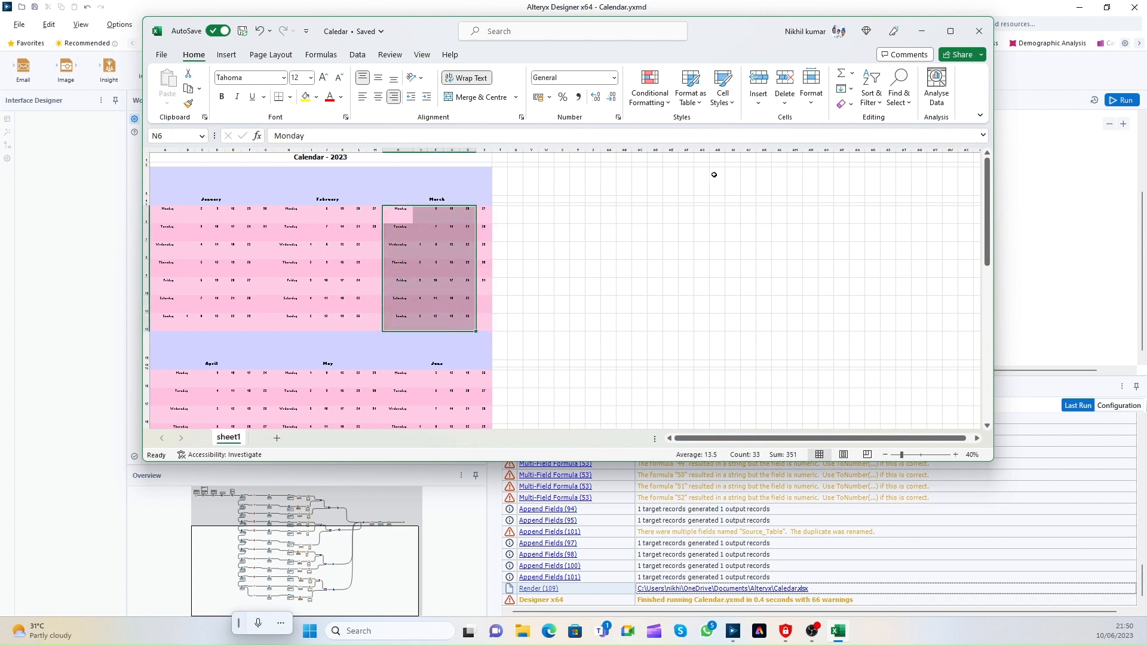
click(979, 31)
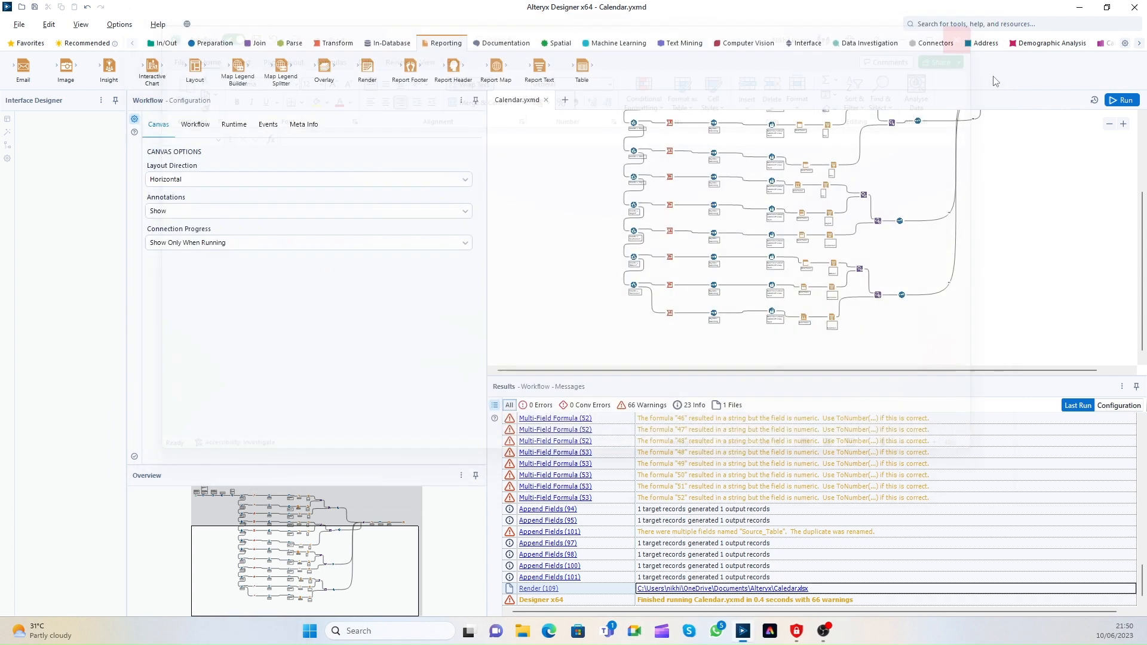
Step: Enable the table border in the default table settings of the combined Table tool (105), with Red color and a border width of 3
drag(1143, 220, 1146, 139)
click(1013, 215)
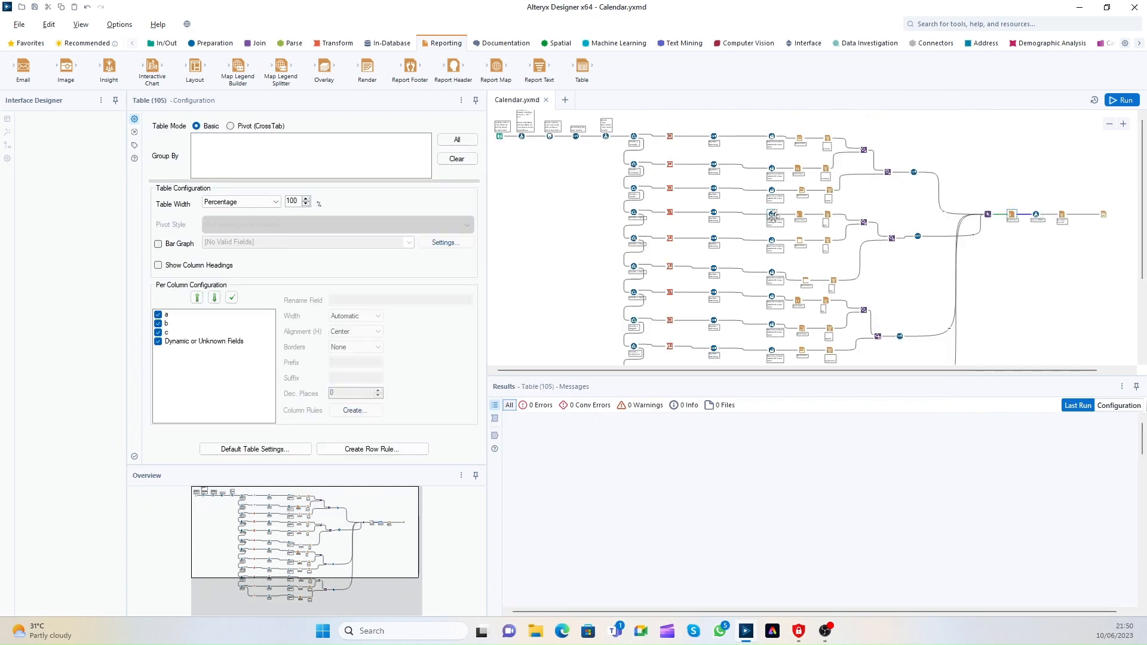
click(255, 449)
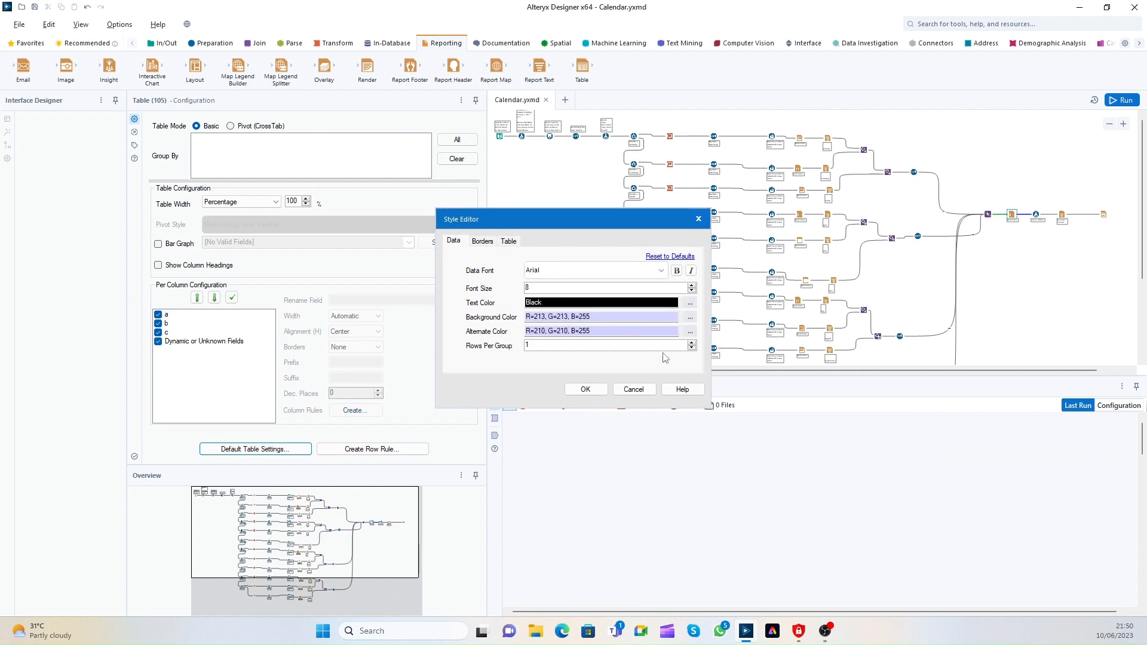
click(509, 241)
click(545, 296)
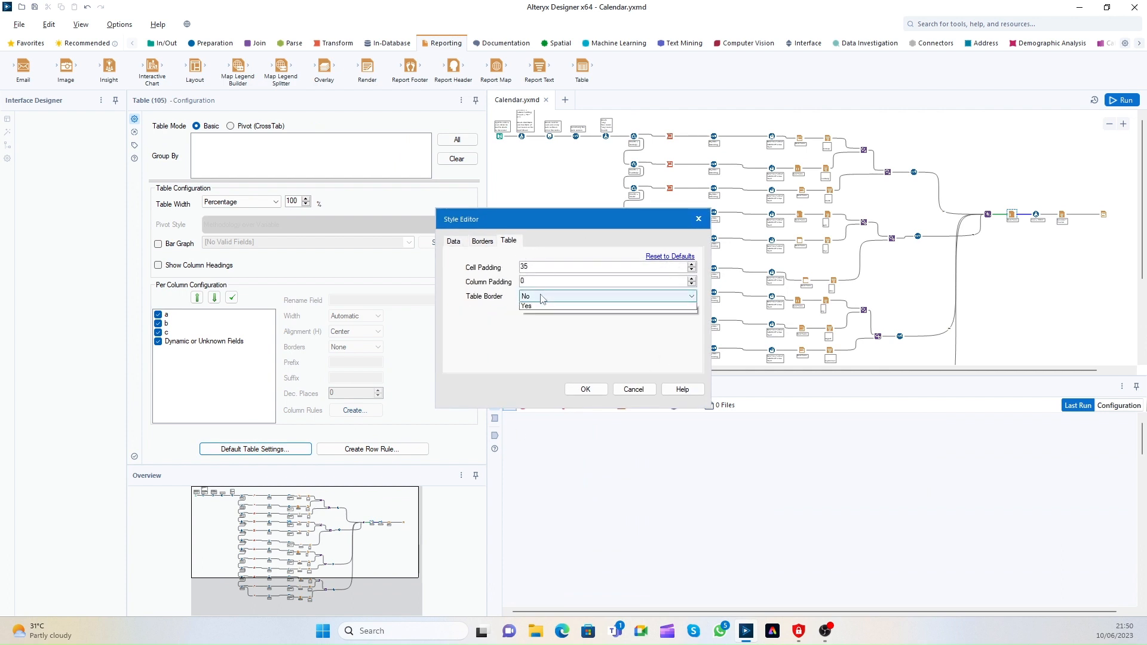
click(536, 316)
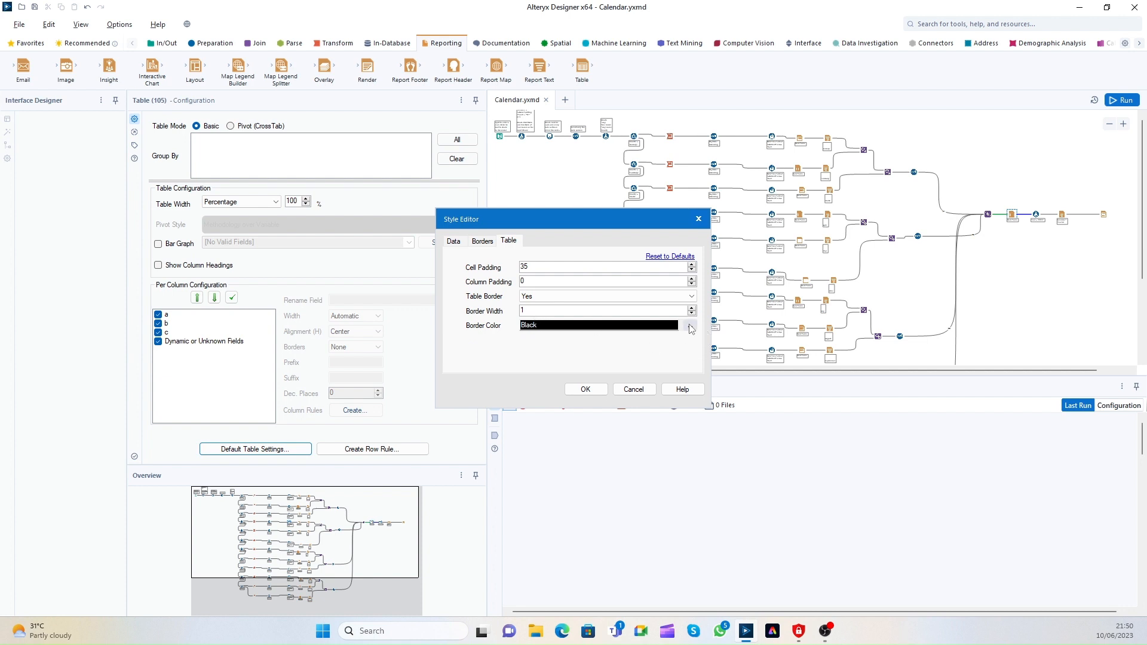
click(691, 326)
click(451, 190)
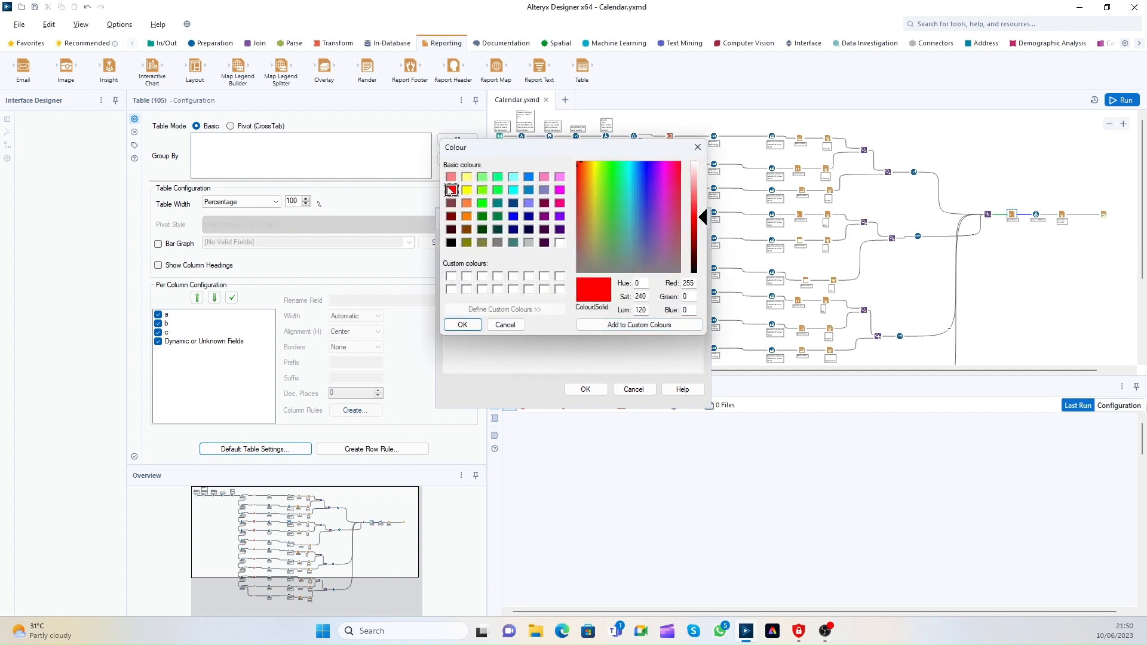
click(463, 325)
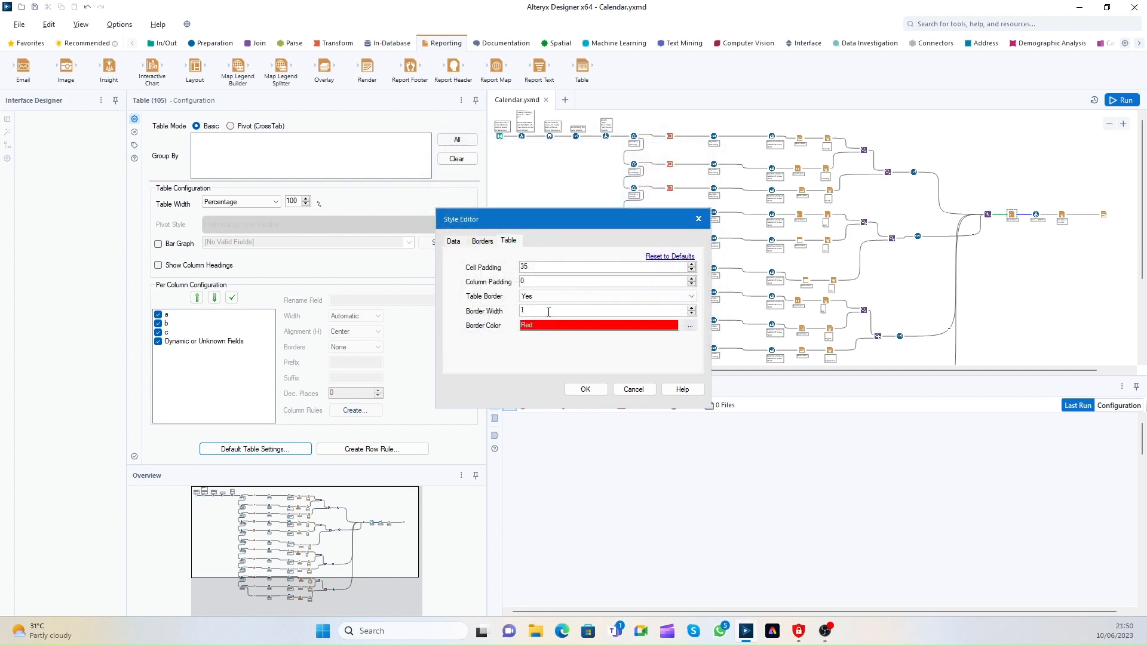
double_click(548, 312)
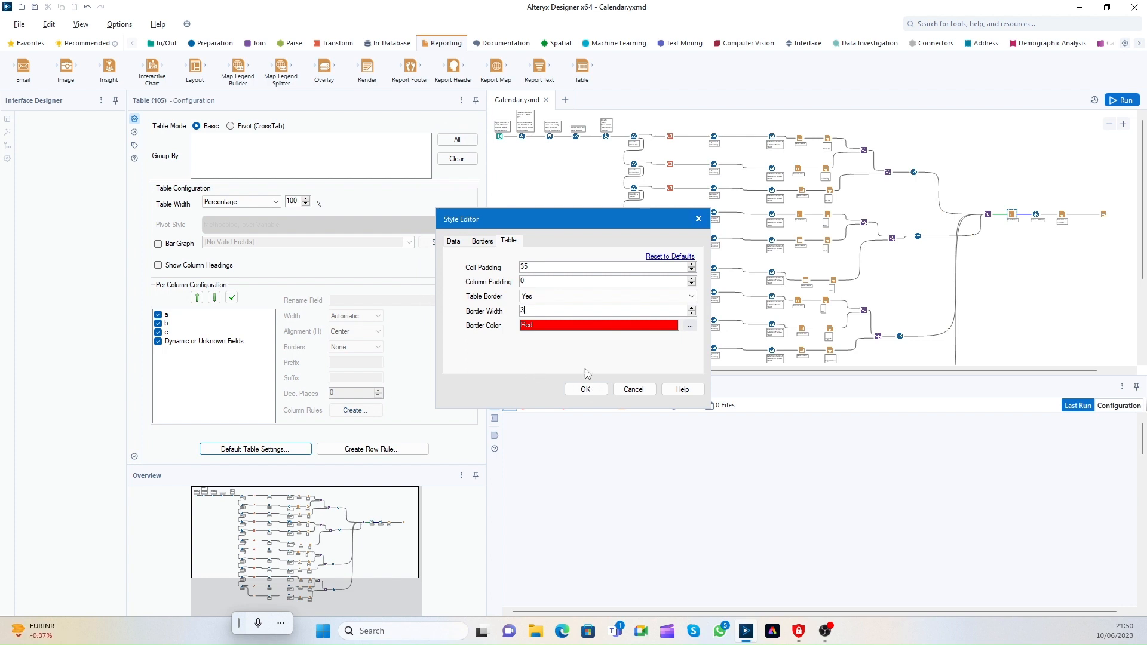
Step: Set Row Borders to Per Row and Column Borders to All Columns (Override Per Column Setting), and apply the table style
click(484, 244)
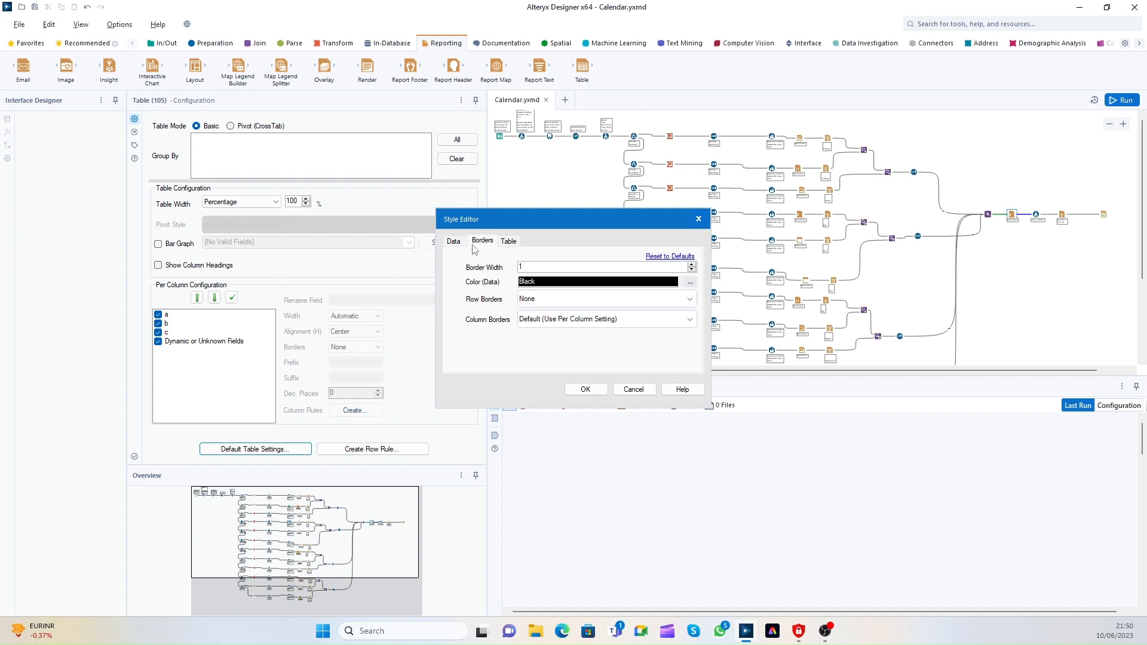
click(547, 298)
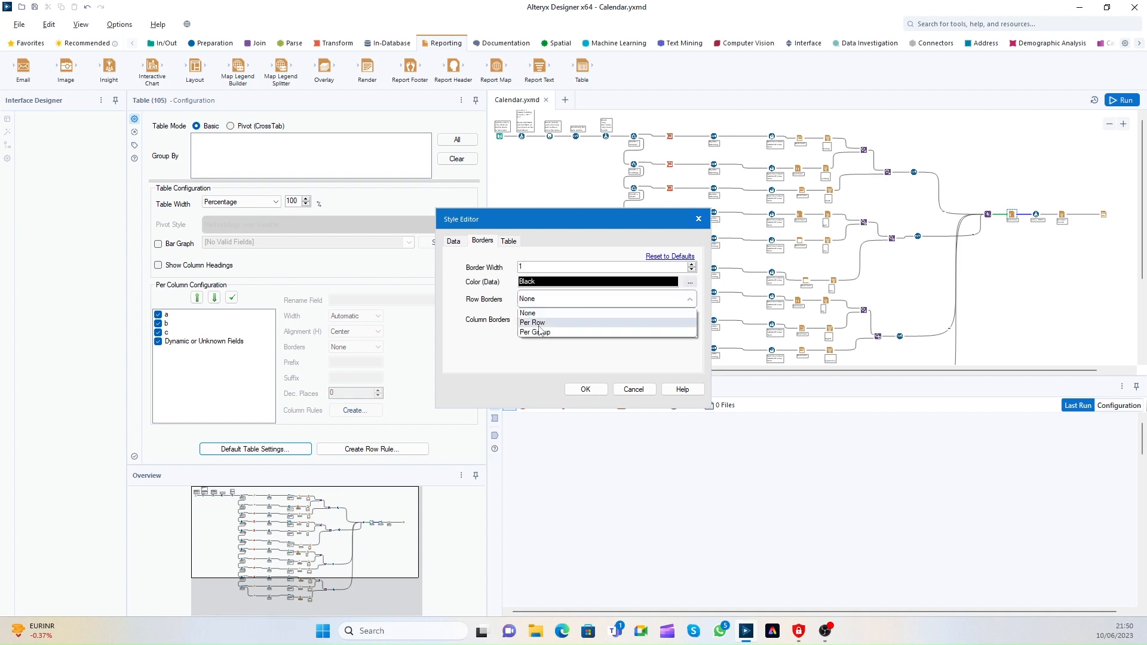
click(544, 323)
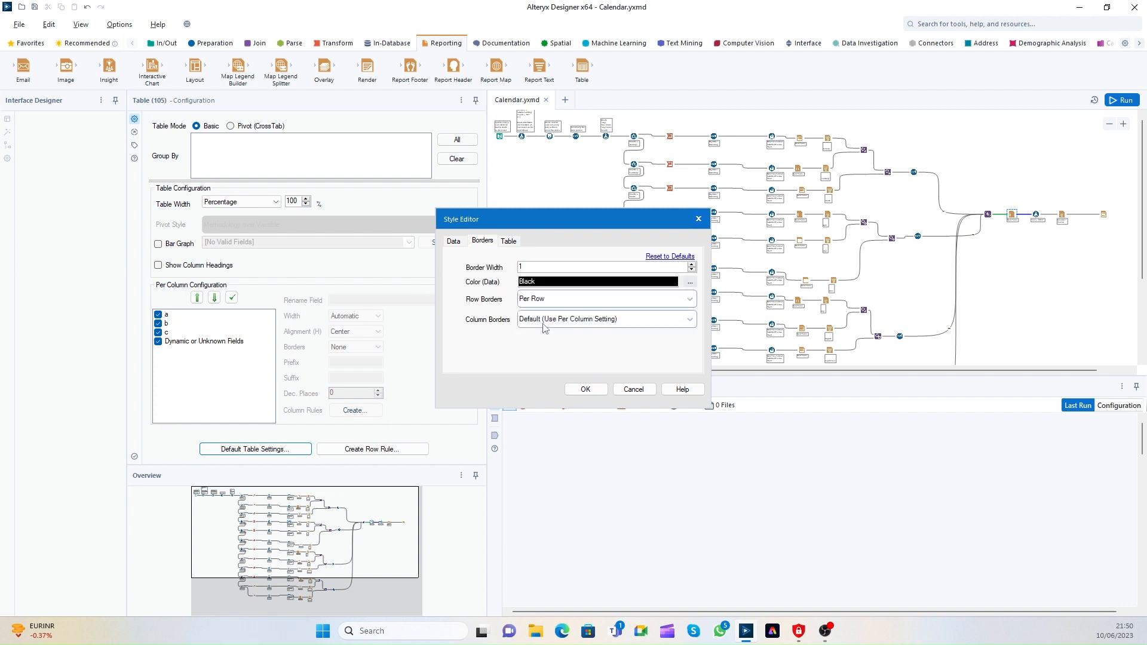
click(544, 323)
click(551, 348)
click(562, 302)
click(551, 323)
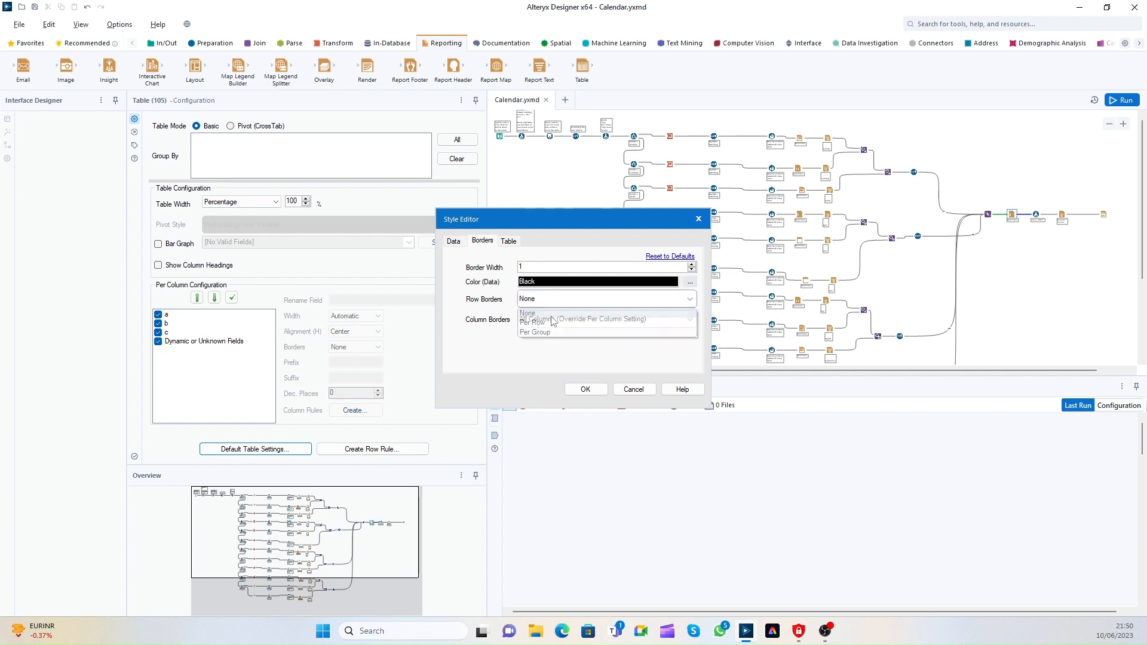
click(559, 301)
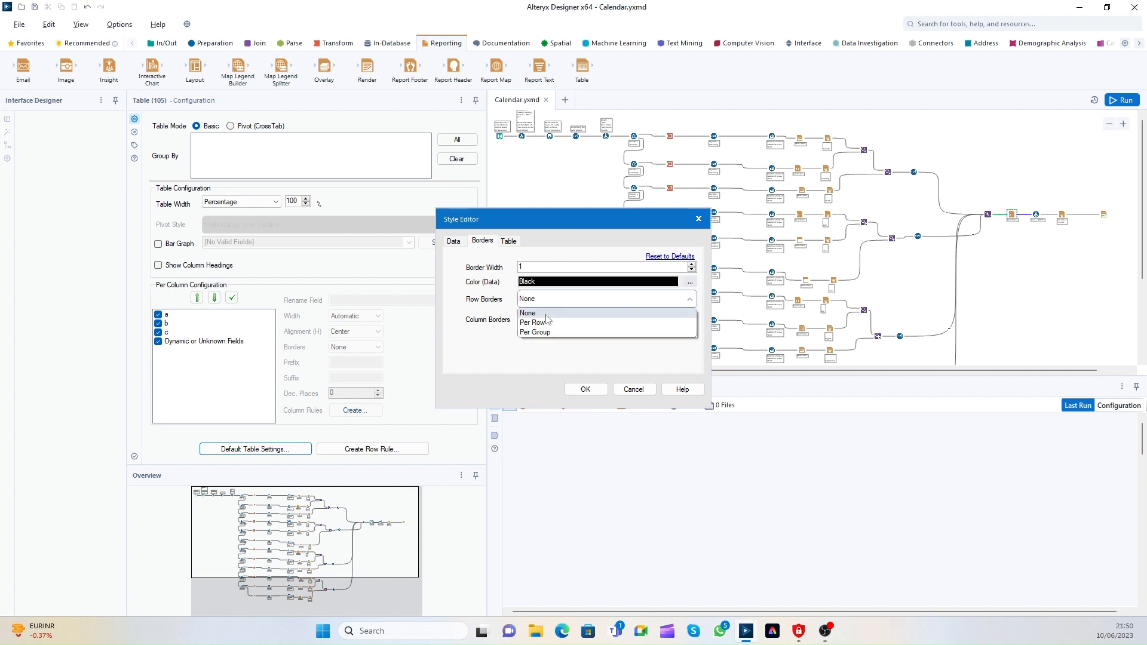
click(540, 323)
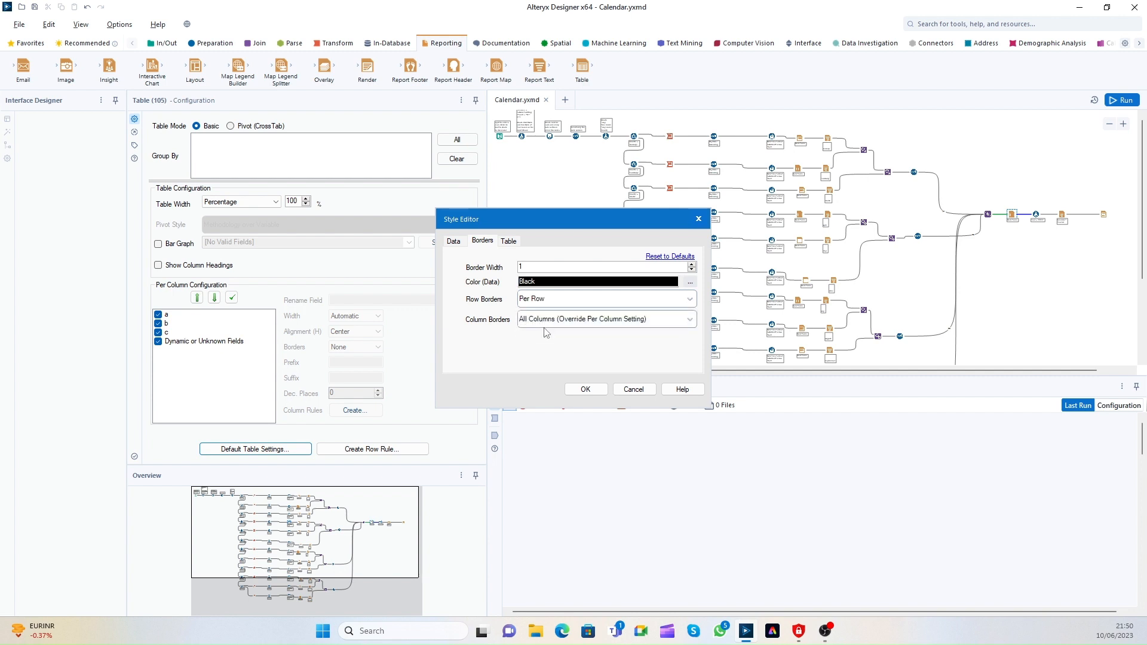
click(572, 388)
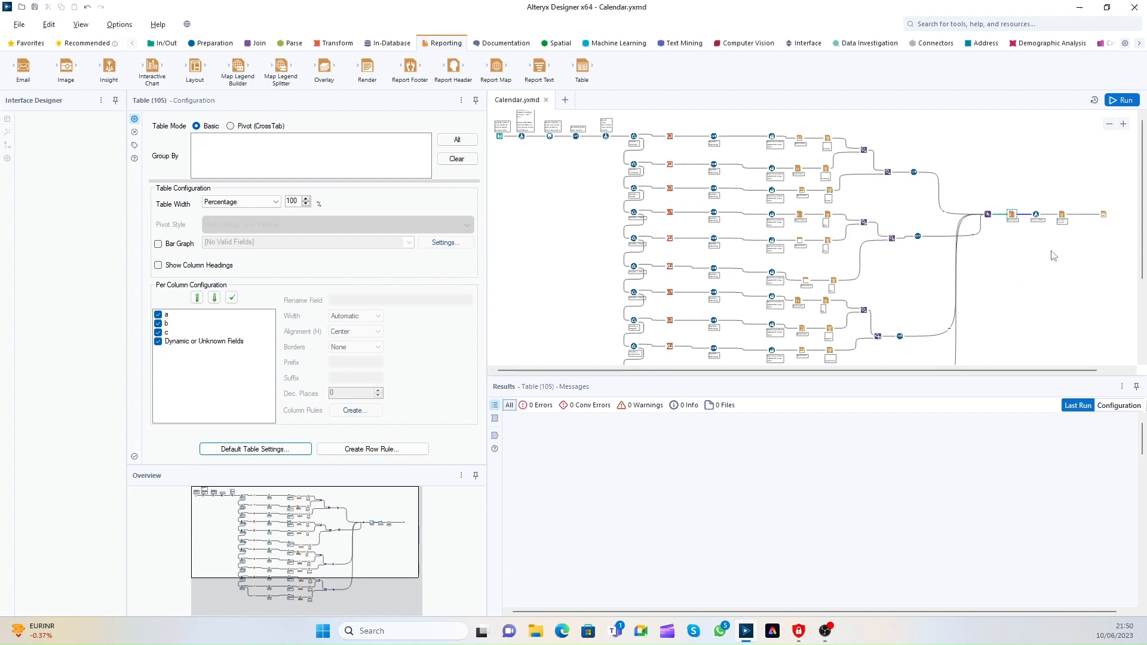
Step: Run the workflow and open the rendered Caledar.xlsx to check the borders from January to December, and close it
click(1122, 99)
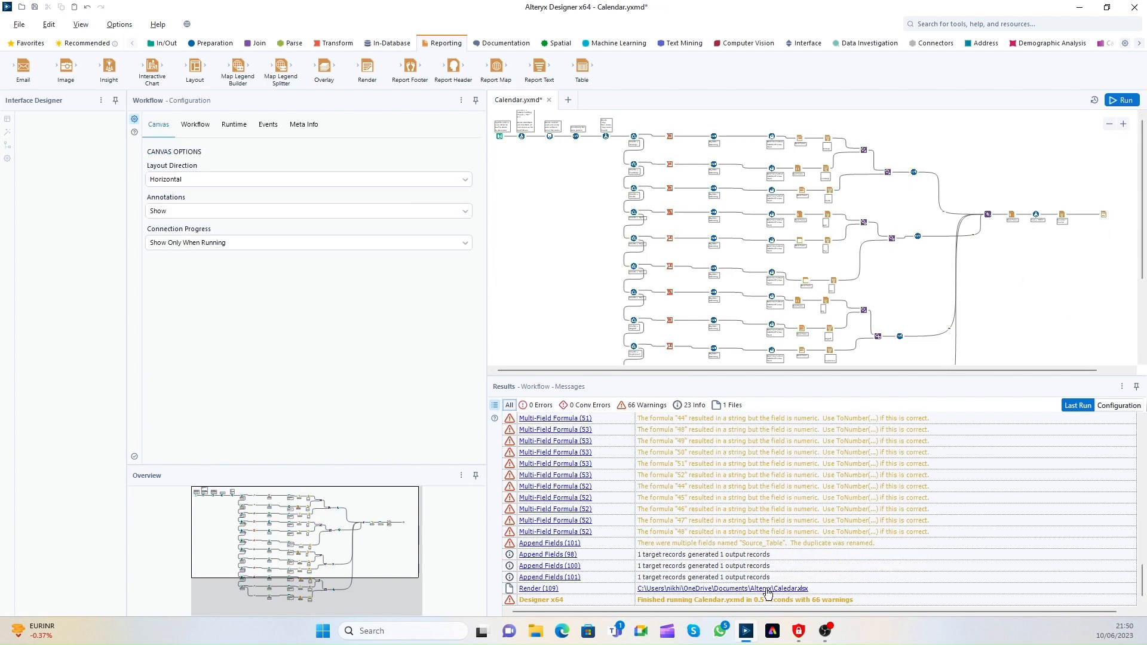
click(768, 591)
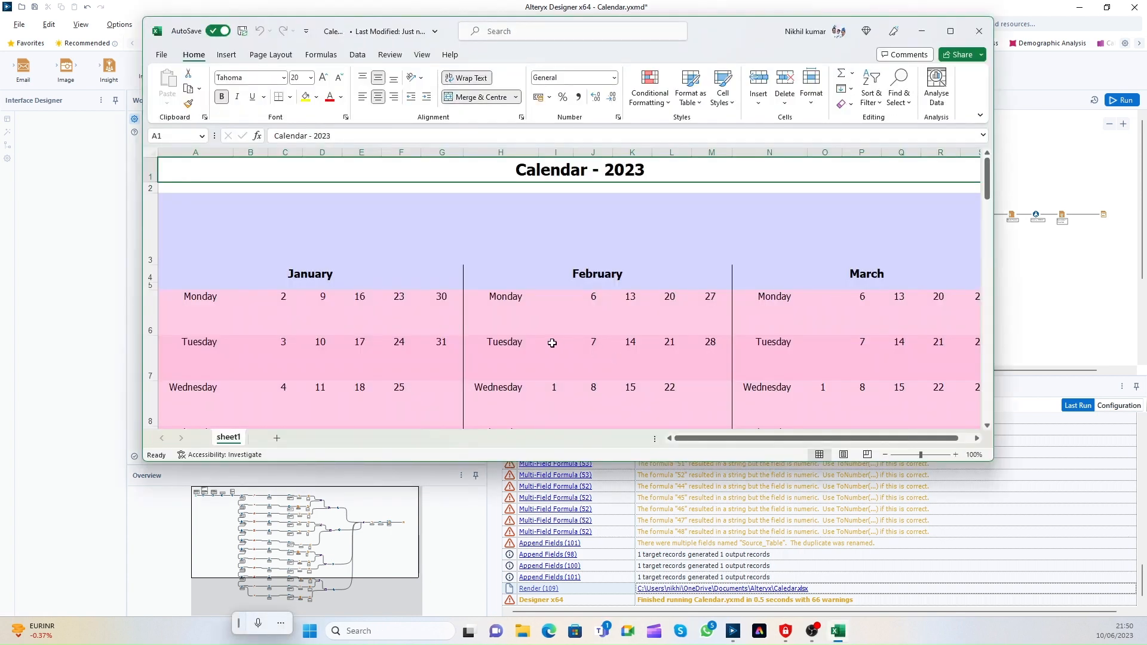
ctrl+scroll(552, 343, down, 6)
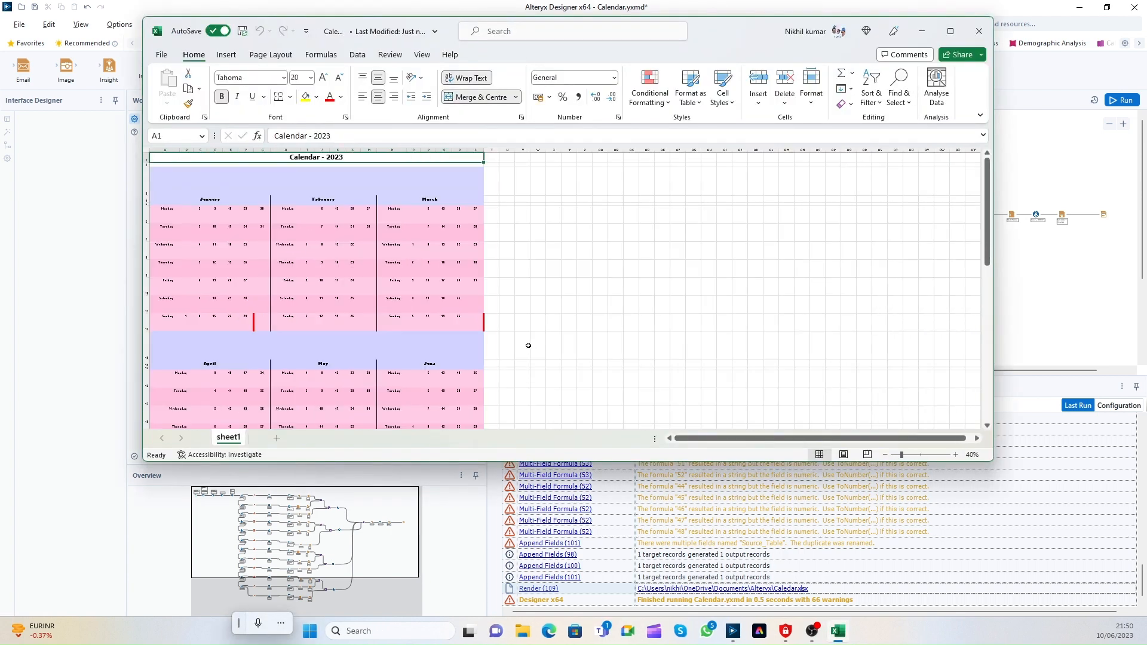
click(360, 316)
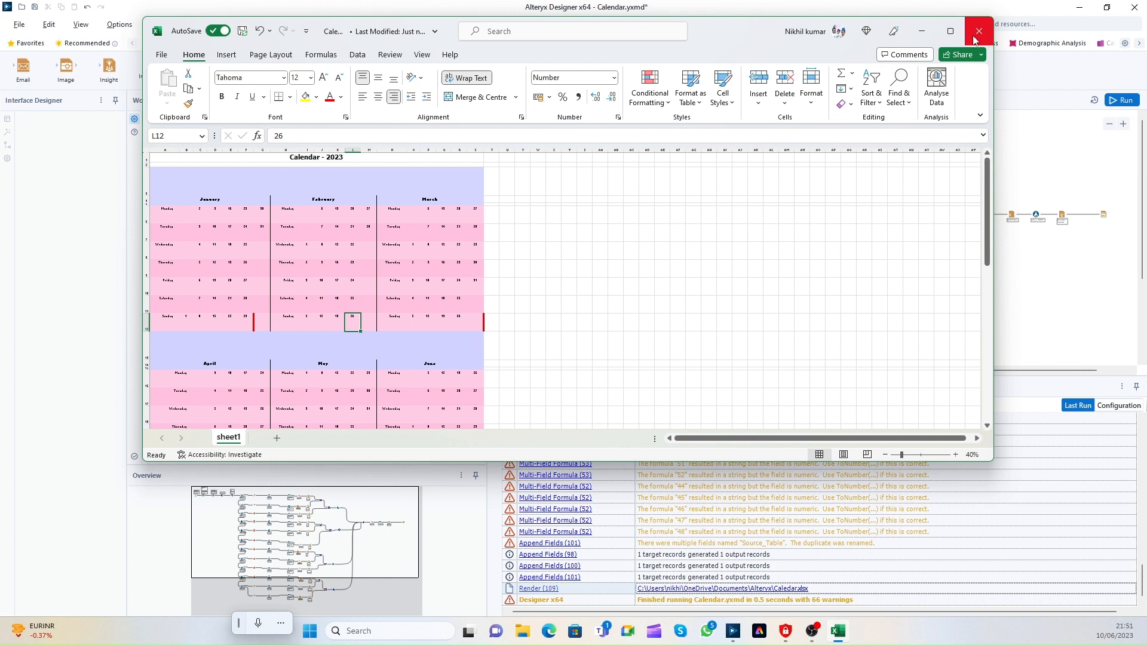
drag(990, 181, 940, 356)
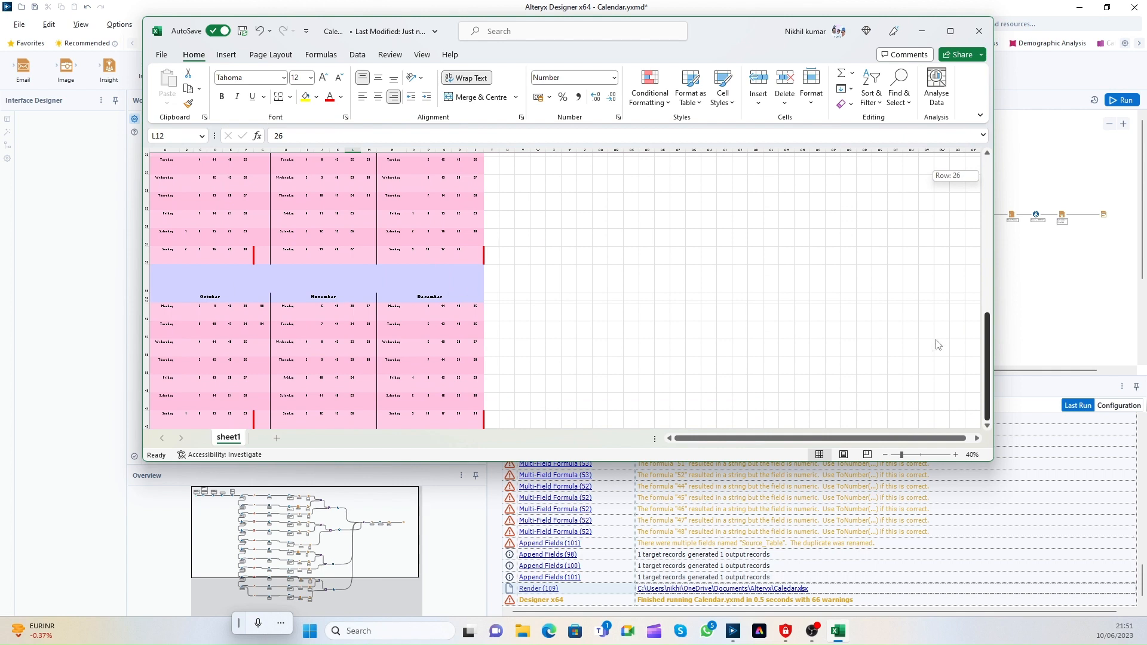
click(978, 30)
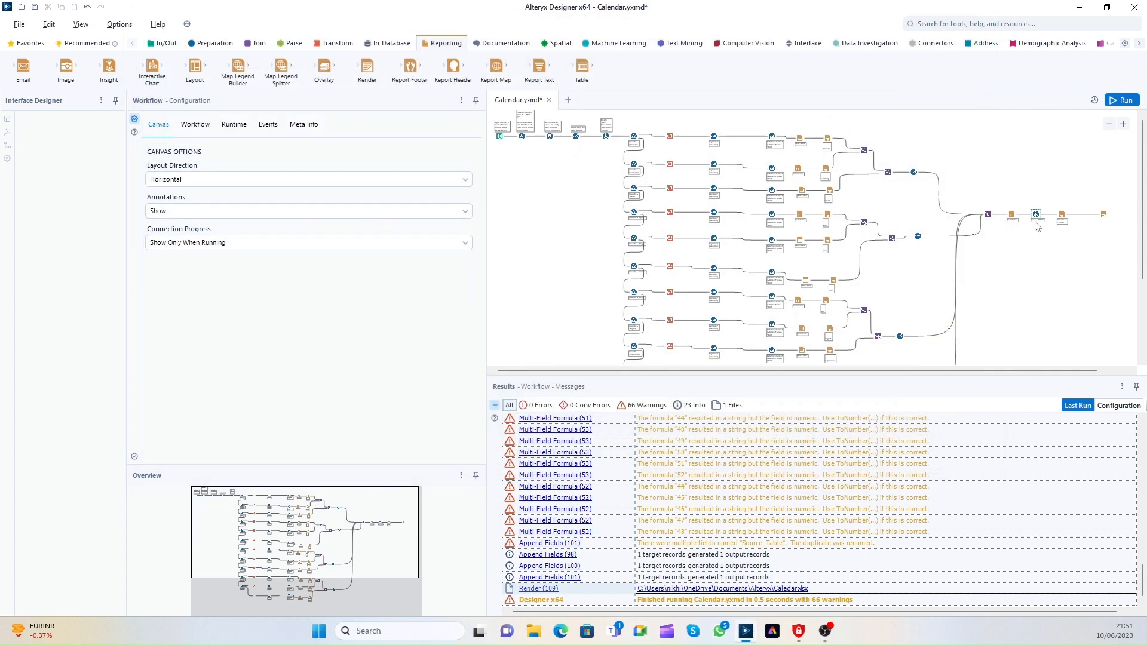
Step: Change the data border color to Red in the default table settings of the combined Table tool (105)
click(1012, 215)
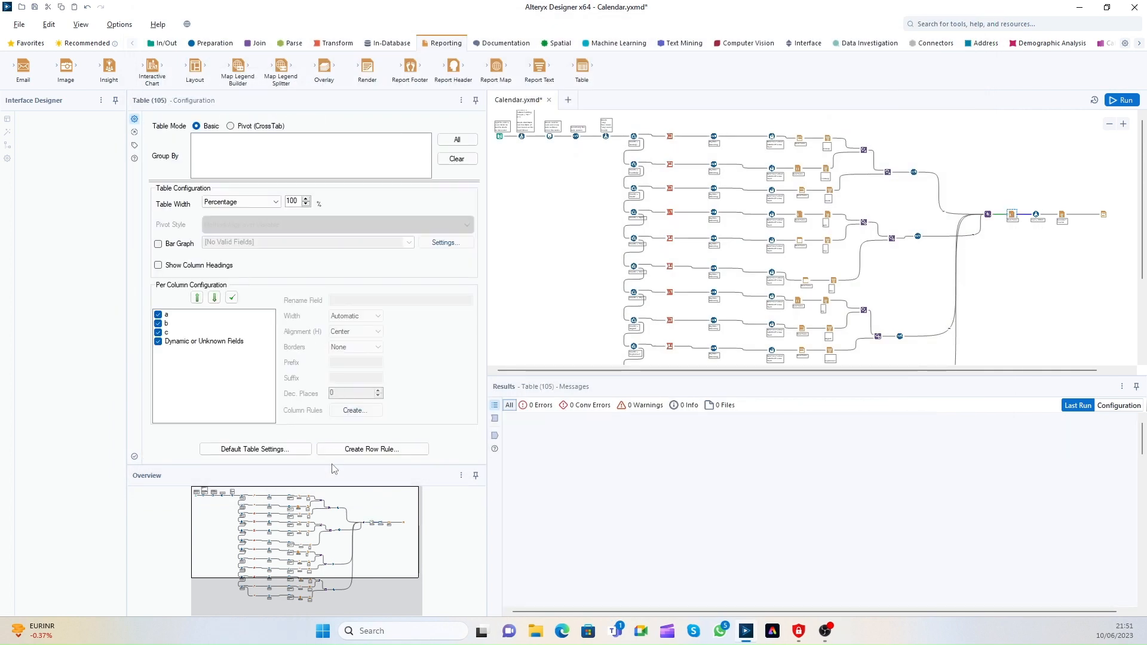
click(308, 457)
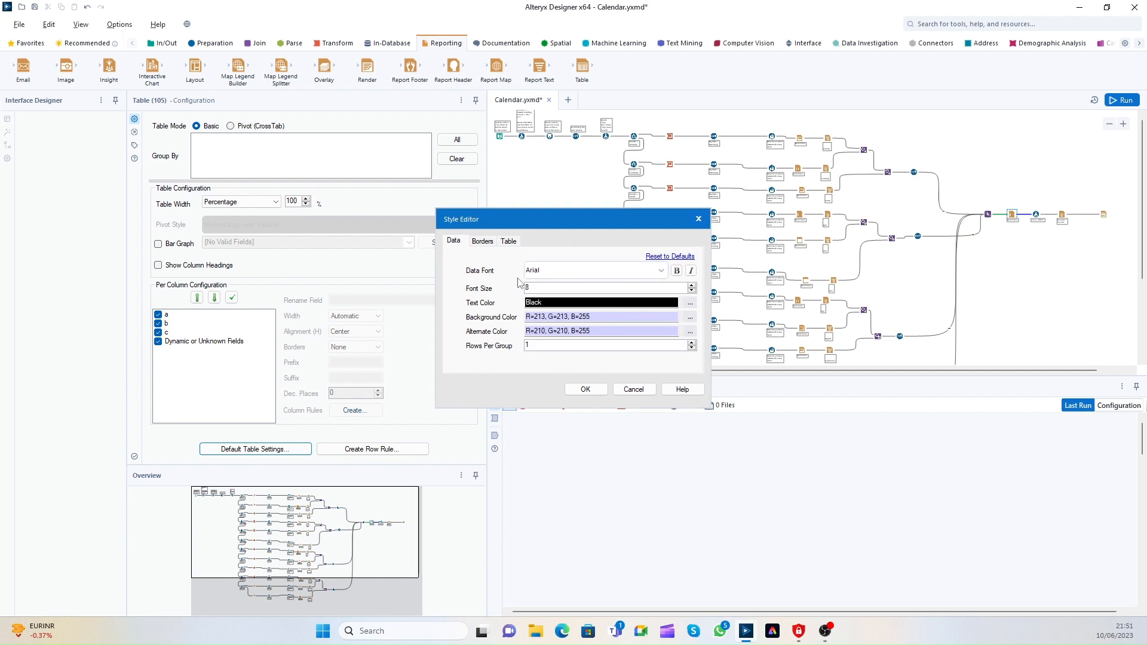
click(483, 241)
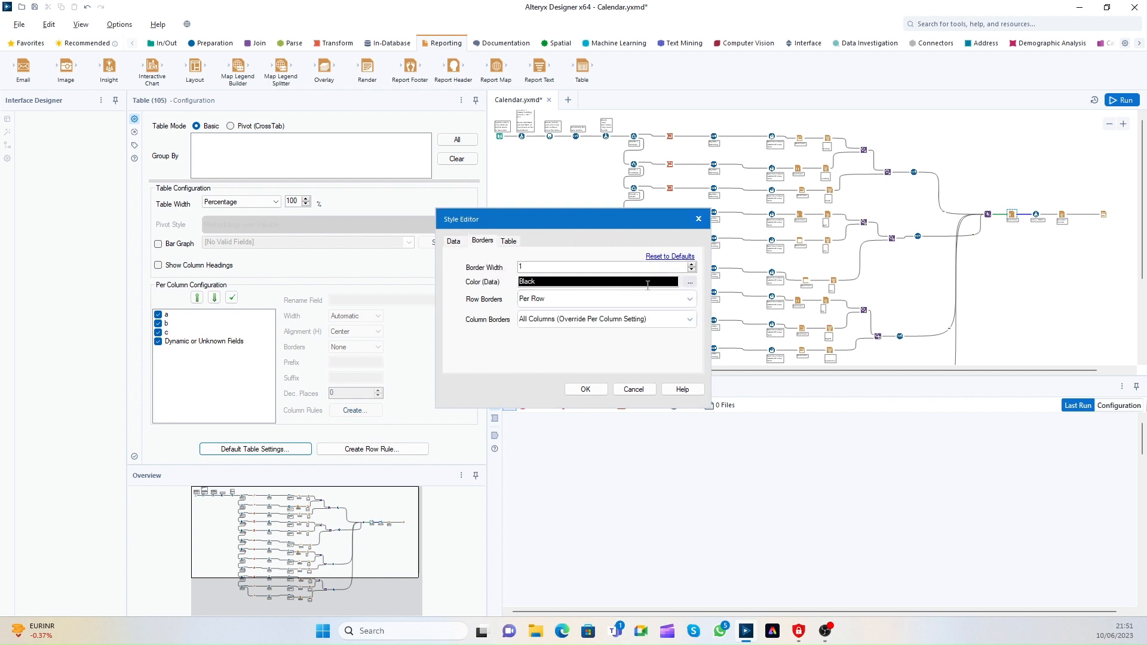
click(690, 282)
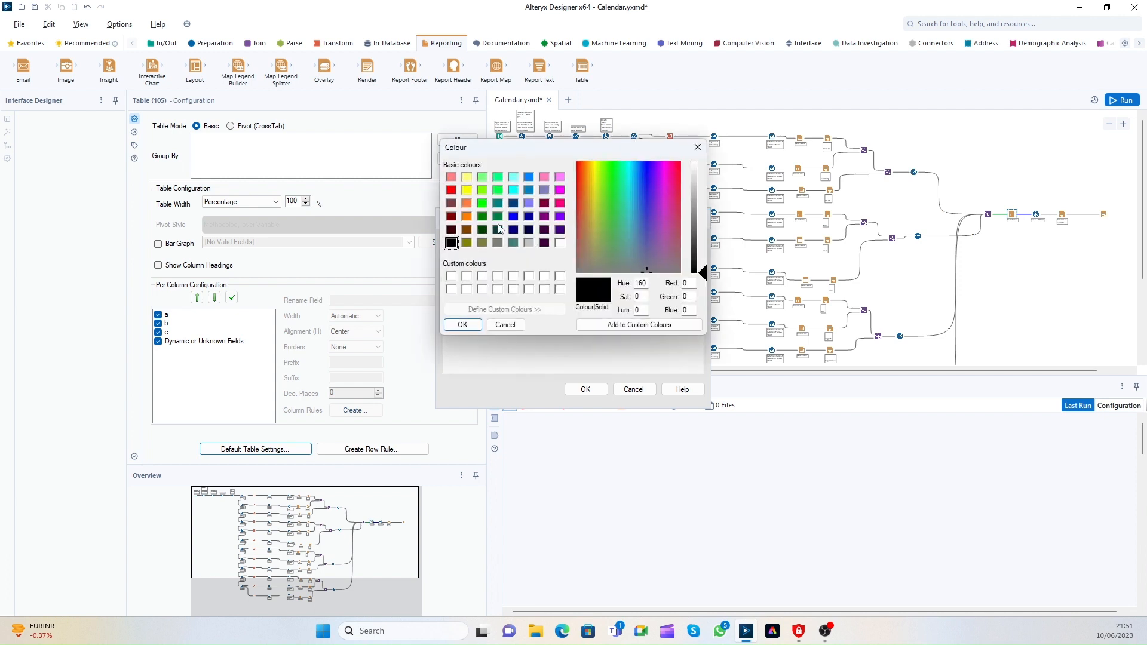
click(451, 189)
click(462, 325)
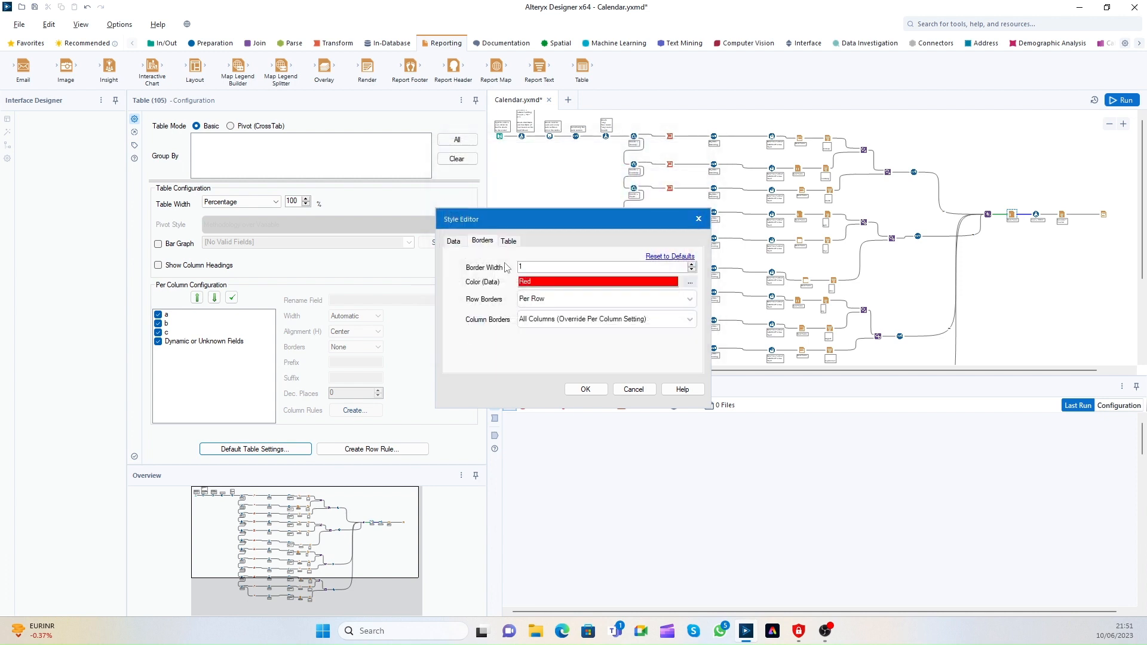
Step: Set Column Borders to Default (Use Per Column Setting) in the table style and rerun the workflow
click(509, 241)
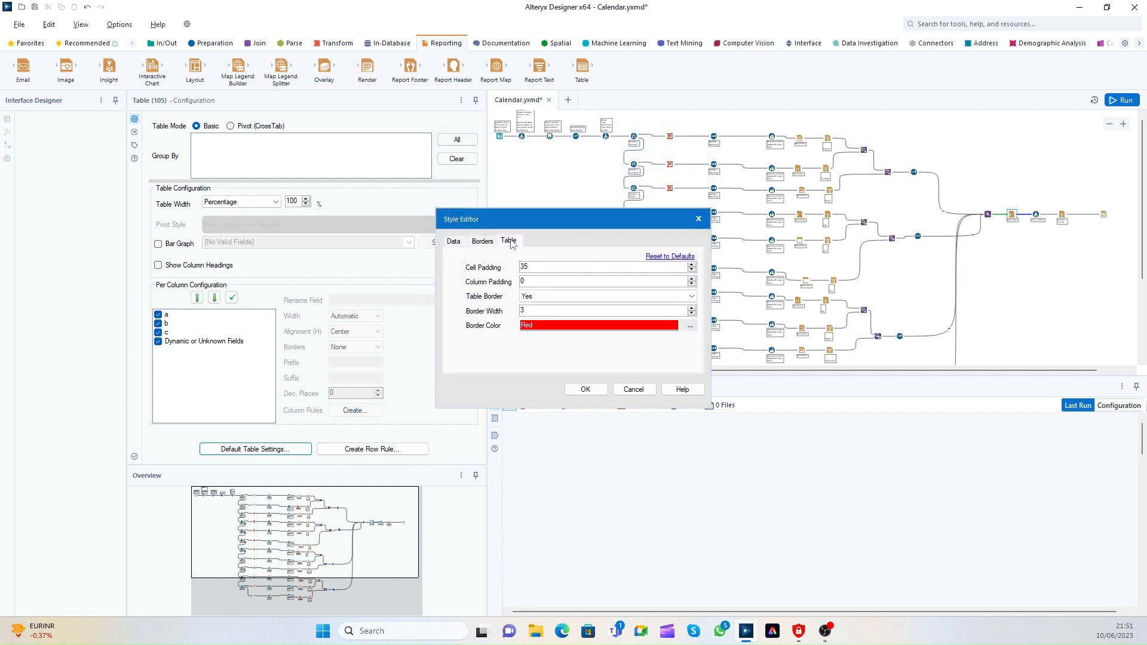
click(553, 305)
click(545, 307)
click(489, 242)
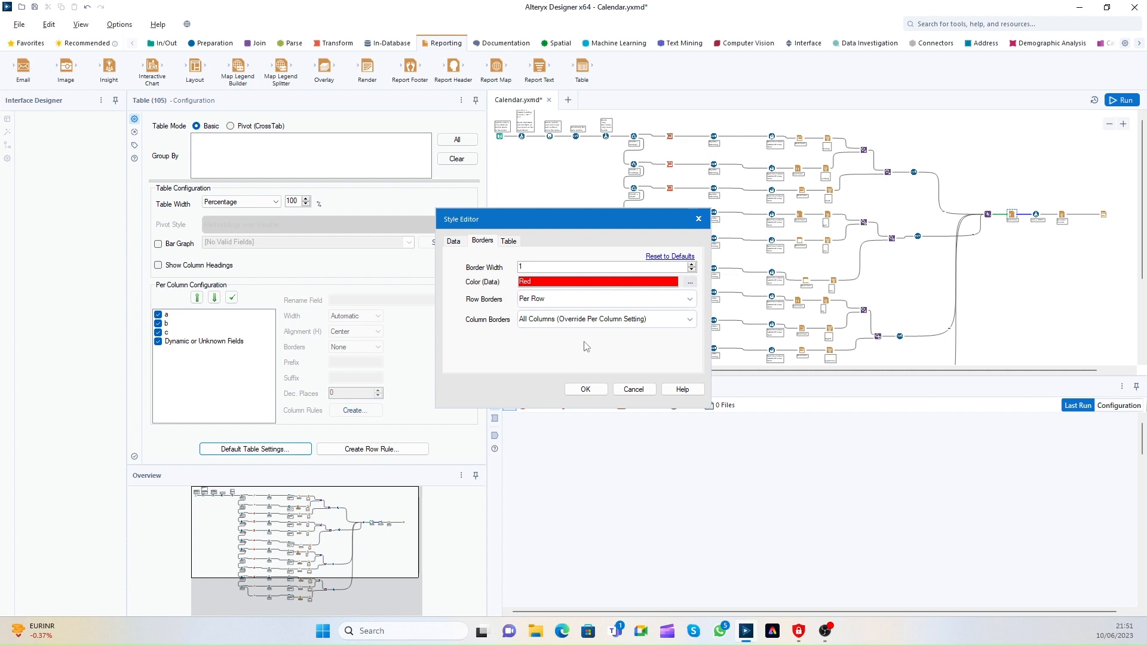
click(617, 327)
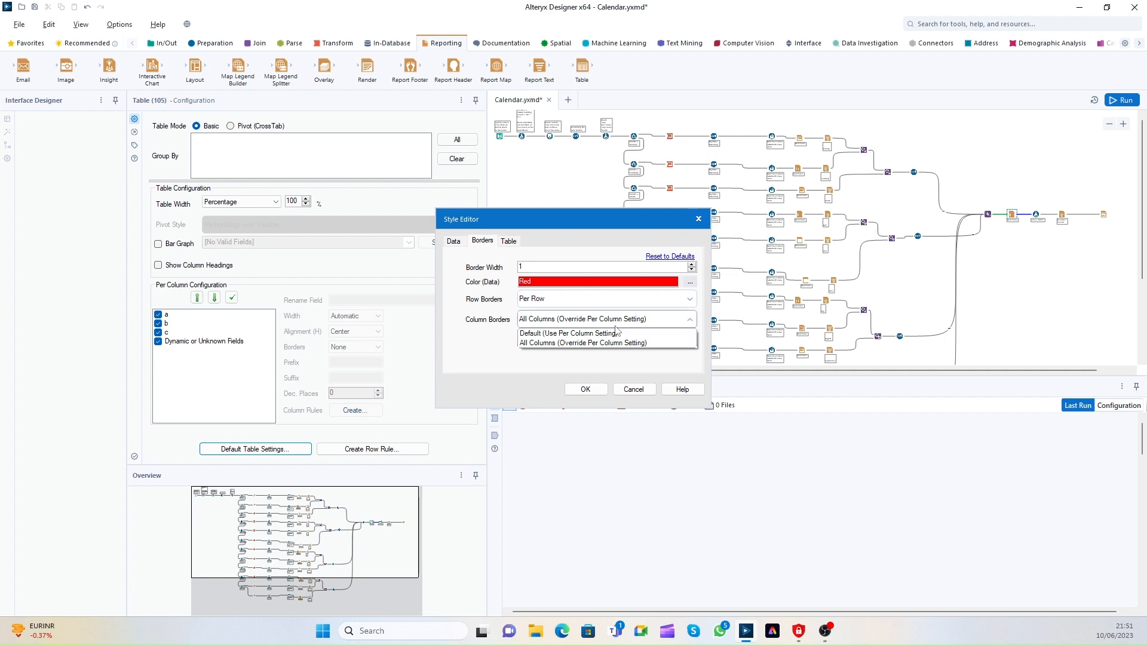
click(616, 333)
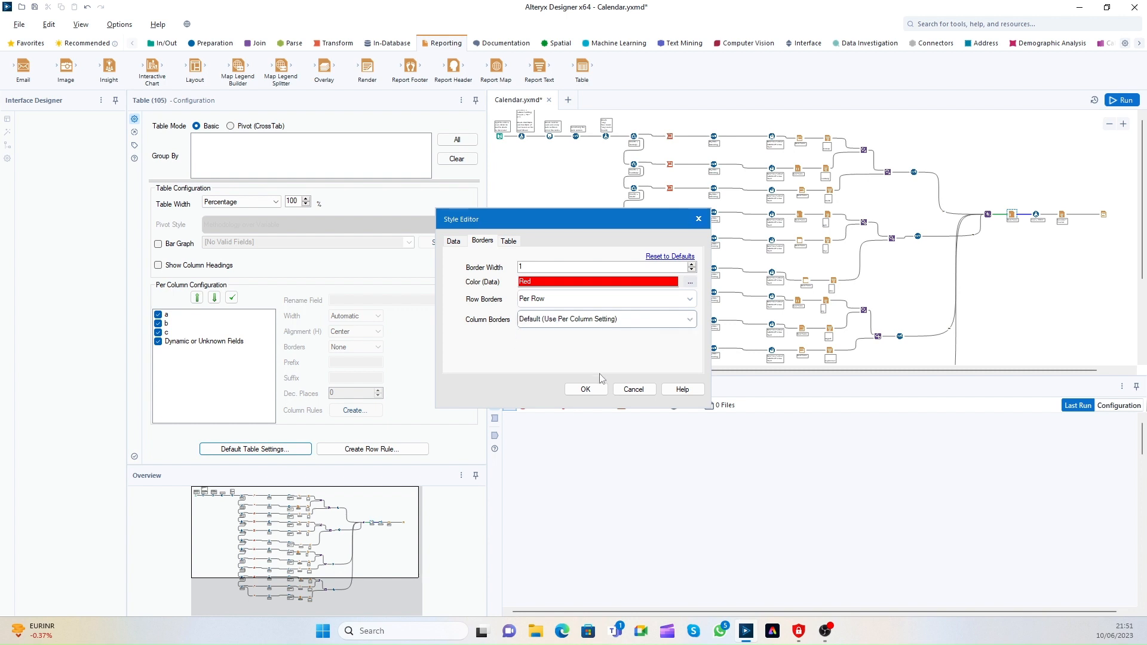
click(595, 394)
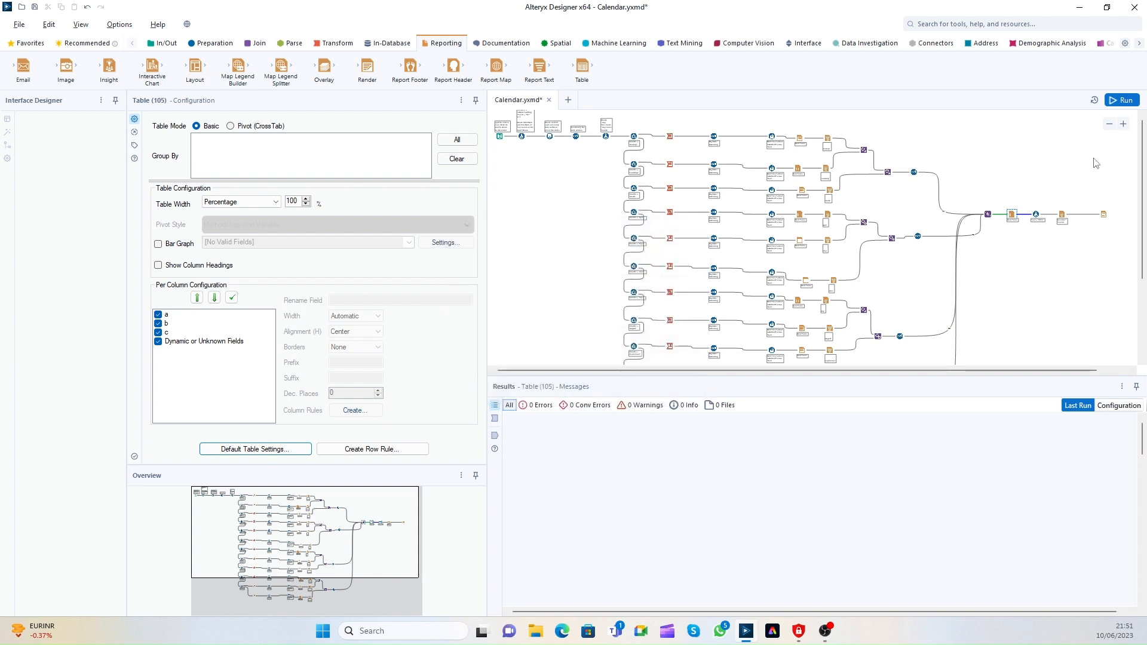
click(1124, 100)
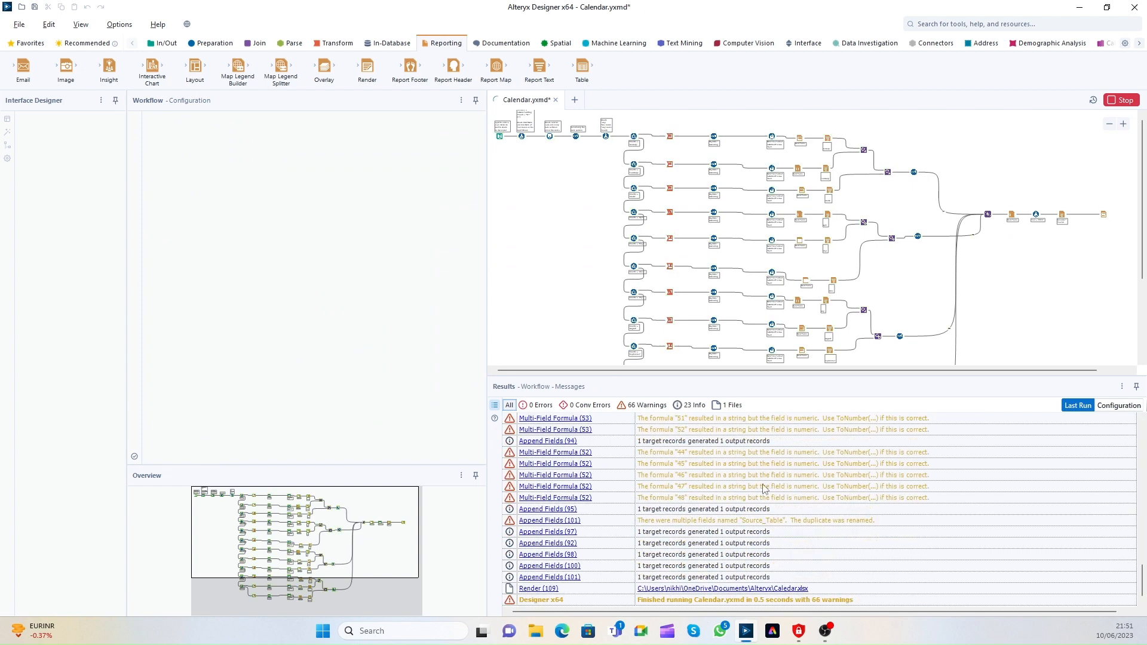
Step: Open the rendered Caledar.xlsx, check the borders across the monthly calendars, and close the workbook
click(752, 588)
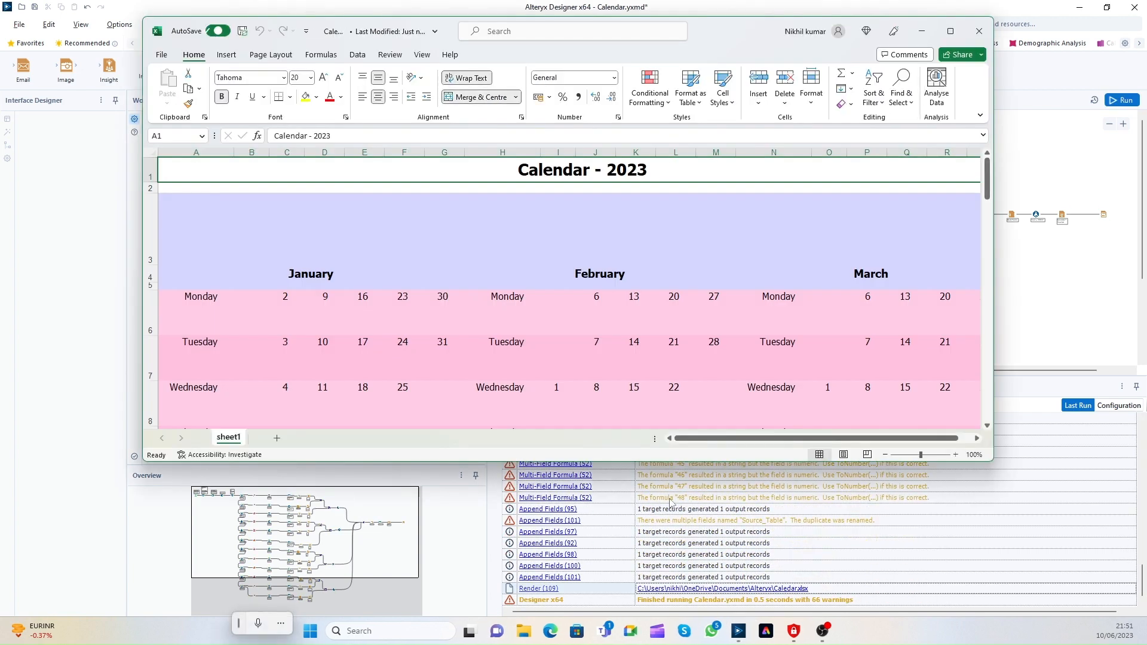
scroll(674, 345, down, 3)
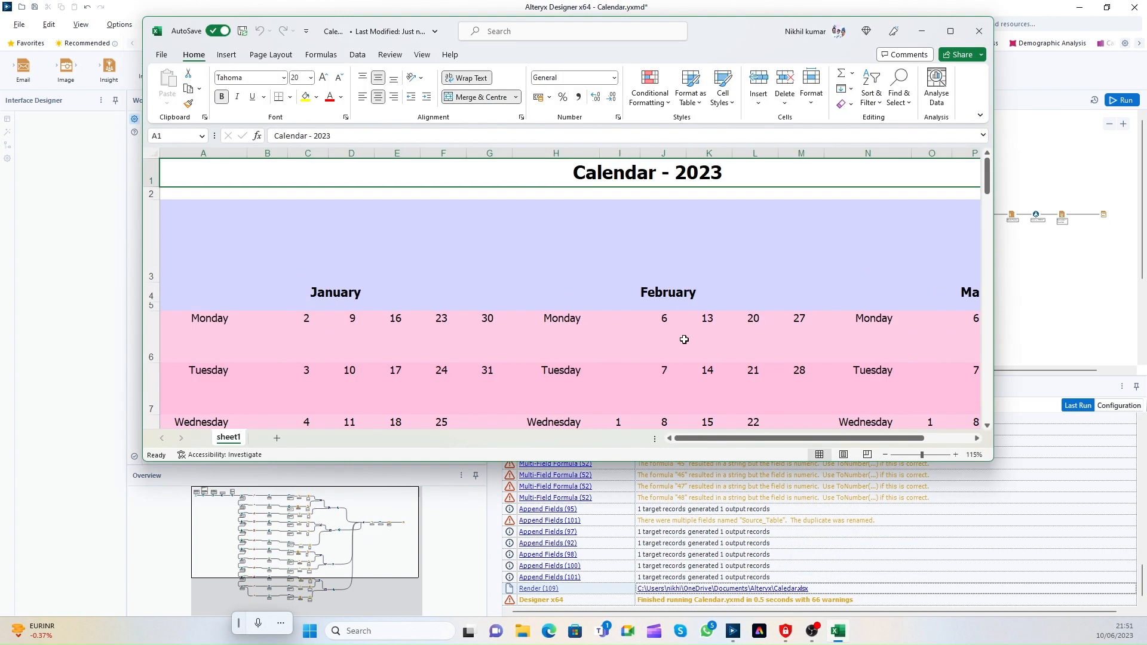
scroll(638, 369, down, 3)
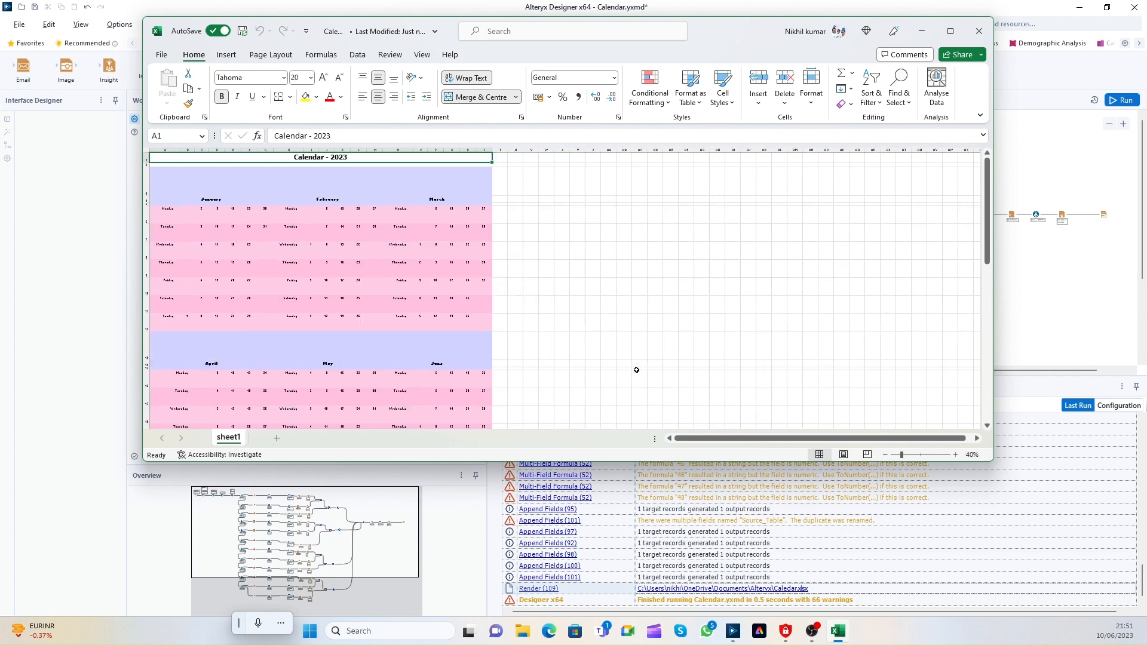
scroll(637, 370, up, 1)
scroll(636, 371, down, 2)
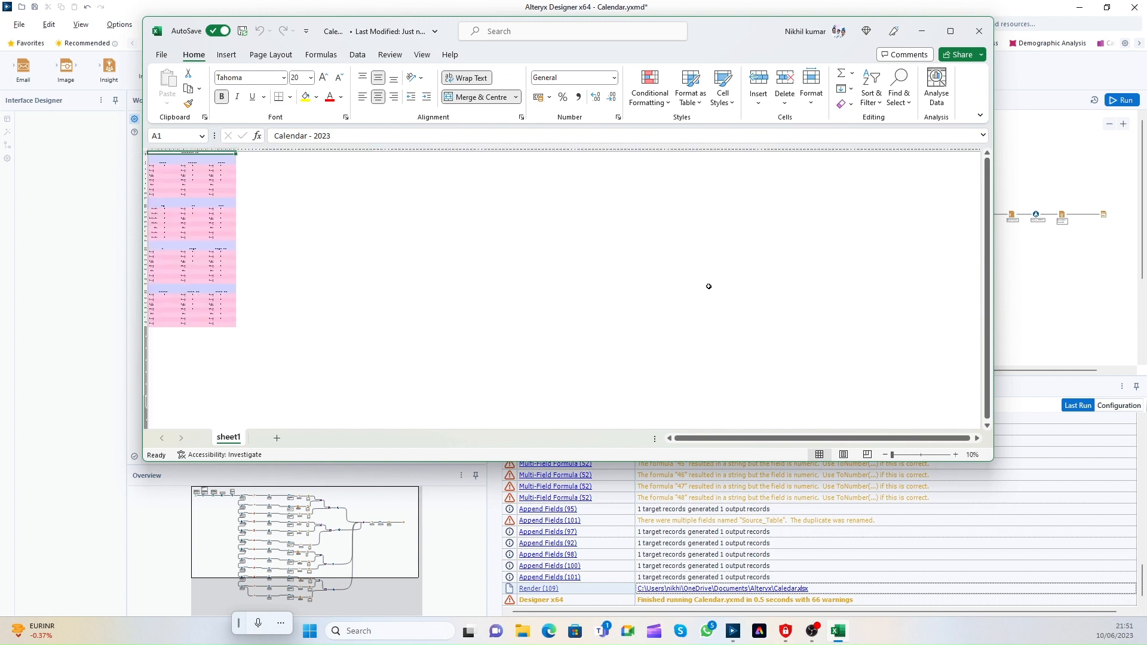
click(979, 31)
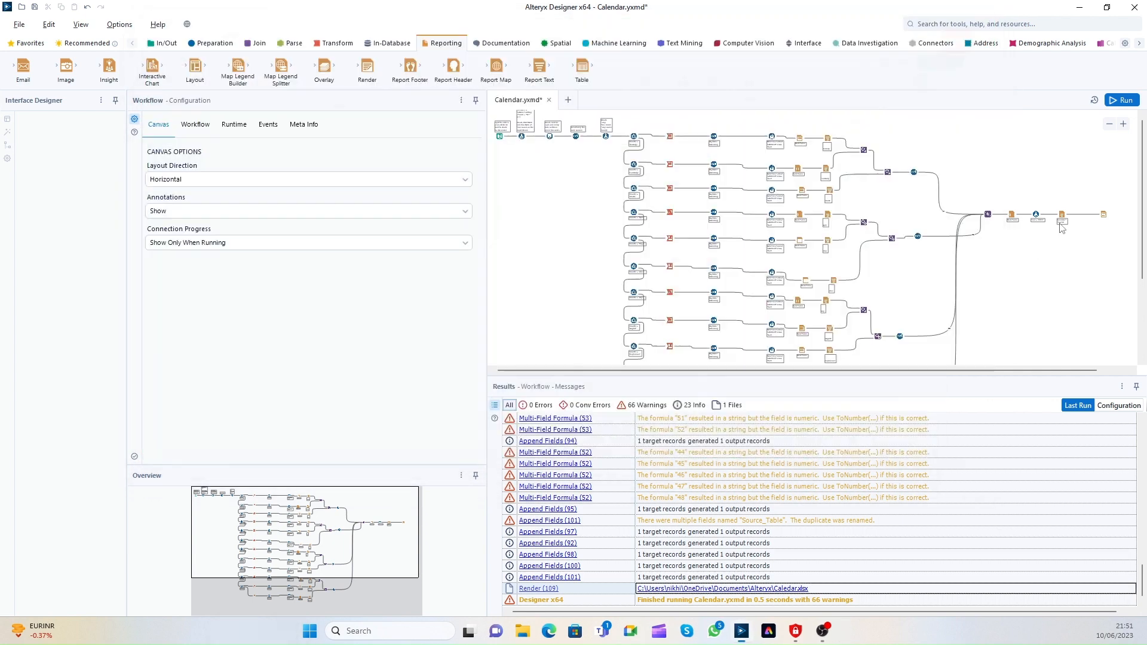
Step: Set the Border Width to 5 in the default table settings of the combined Table tool (105)
click(1011, 218)
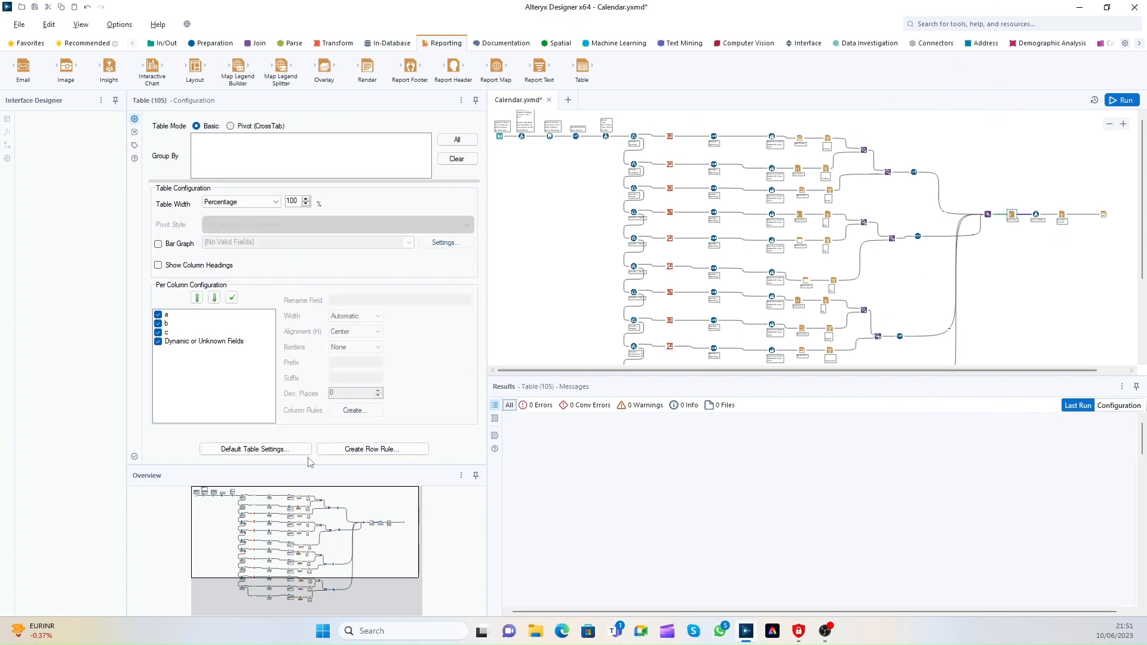
click(286, 450)
click(484, 241)
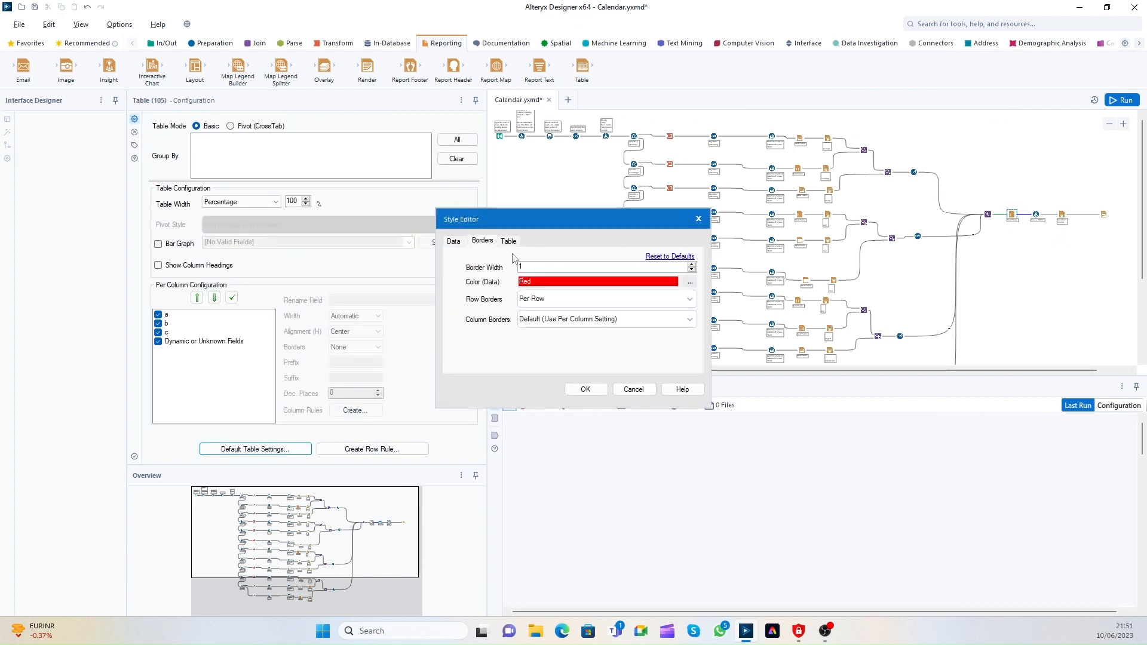
double_click(520, 267)
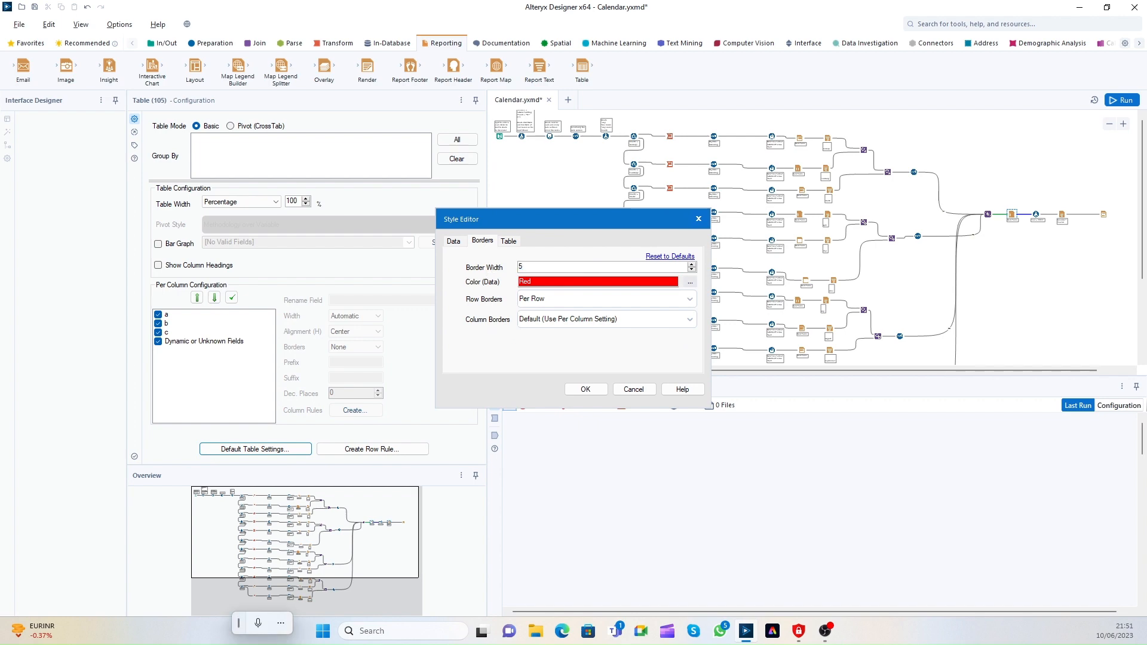
click(586, 389)
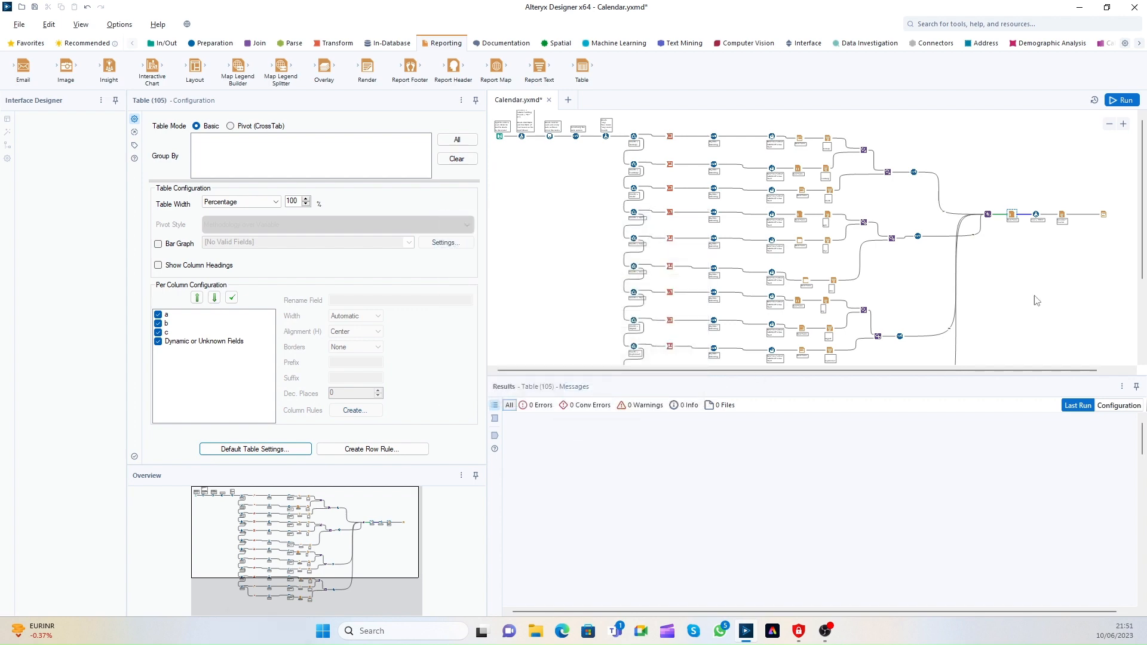
Step: Rerun the workflow and check the borders in the rendered Caledar.xlsx, then close the workbook
click(1060, 281)
click(1117, 101)
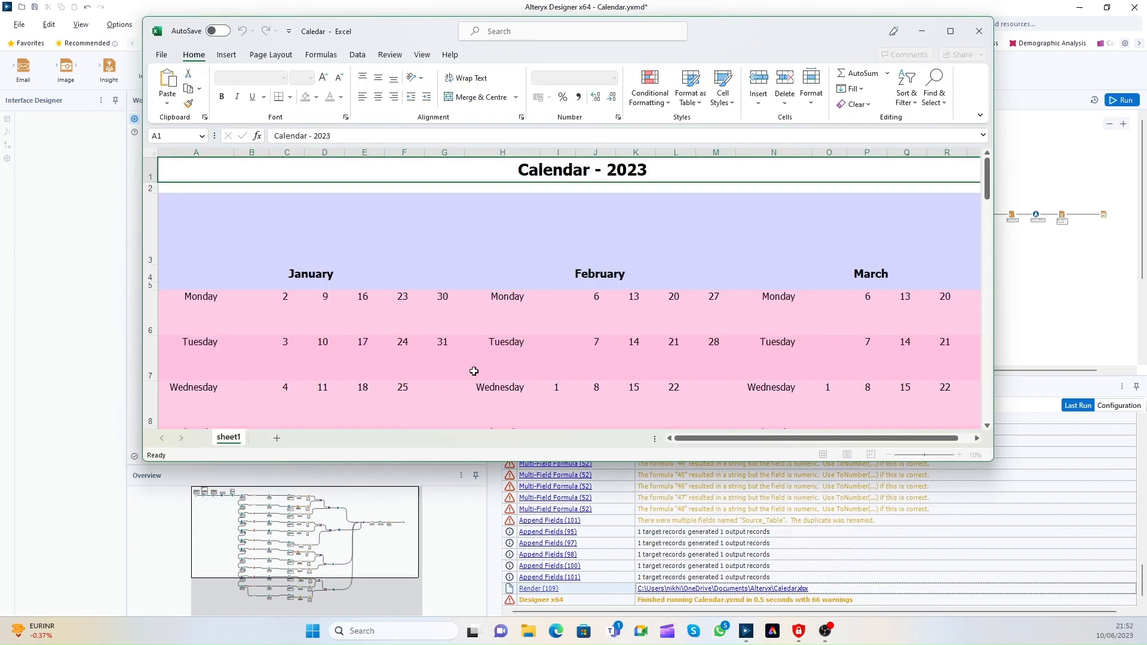
scroll(504, 361, down, 2)
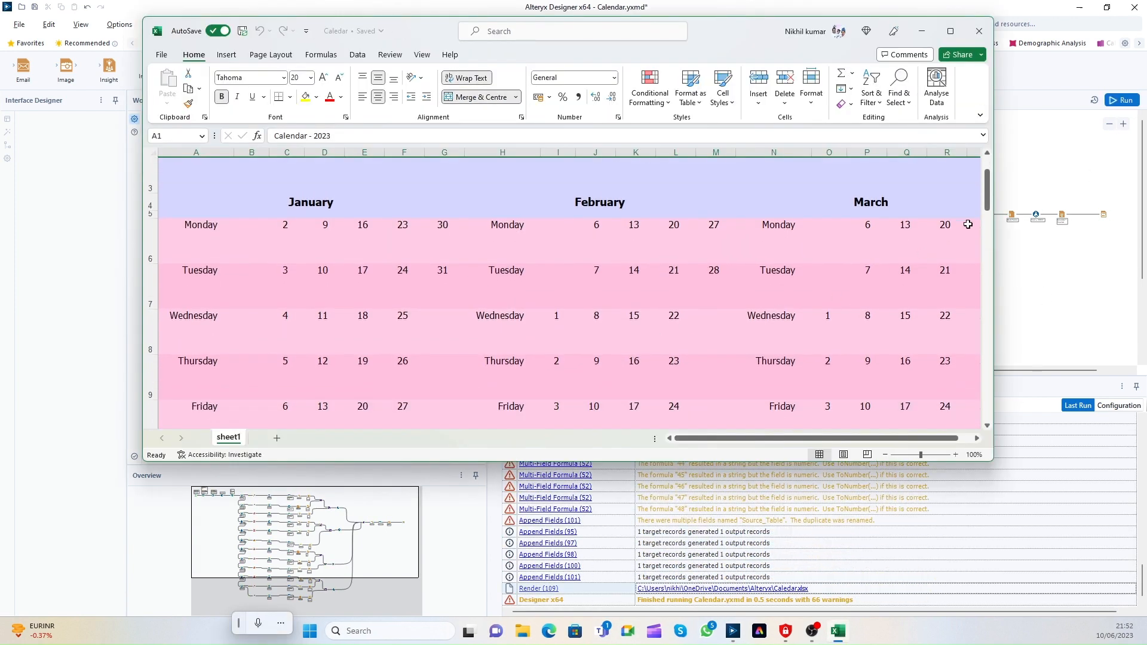
mouse_move(986, 190)
mouse_down()
mouse_move(986, 227)
mouse_move(984, 177)
mouse_move(980, 338)
mouse_move(978, 192)
mouse_up()
click(978, 30)
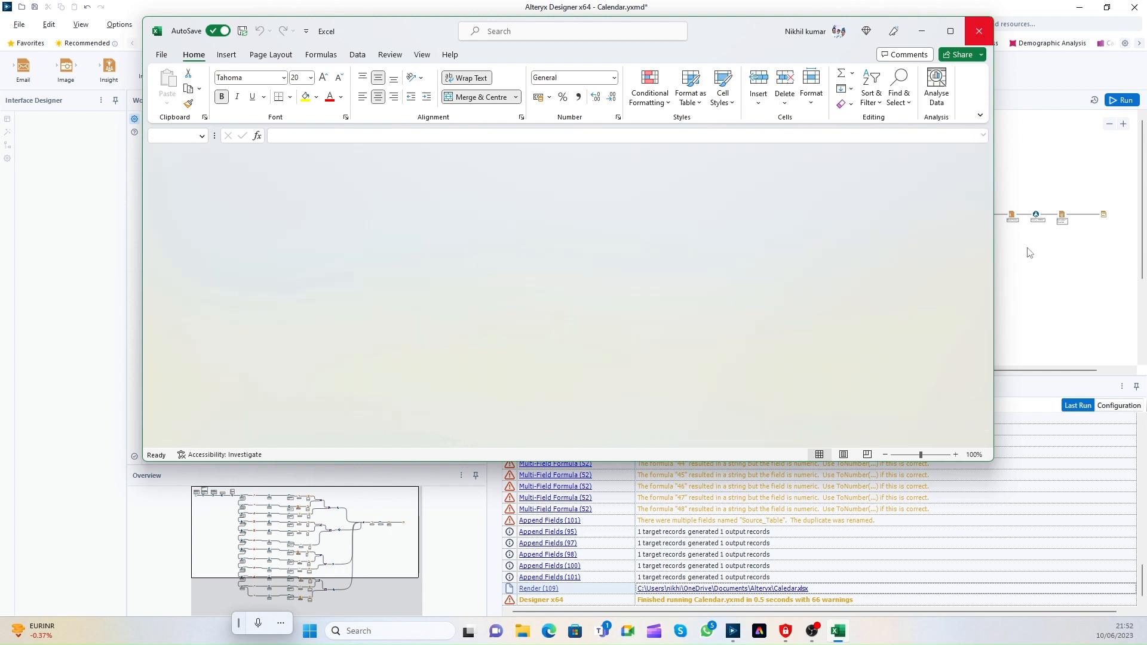
Step: Open the default table settings of the combined Table tool (105)
click(1012, 215)
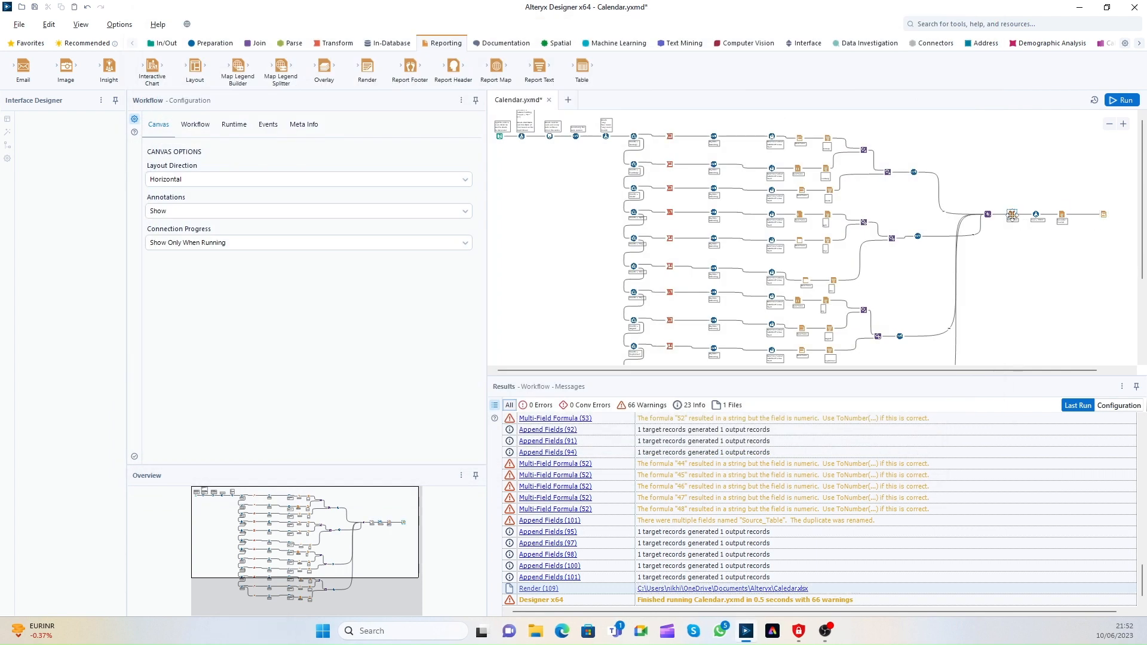
click(263, 449)
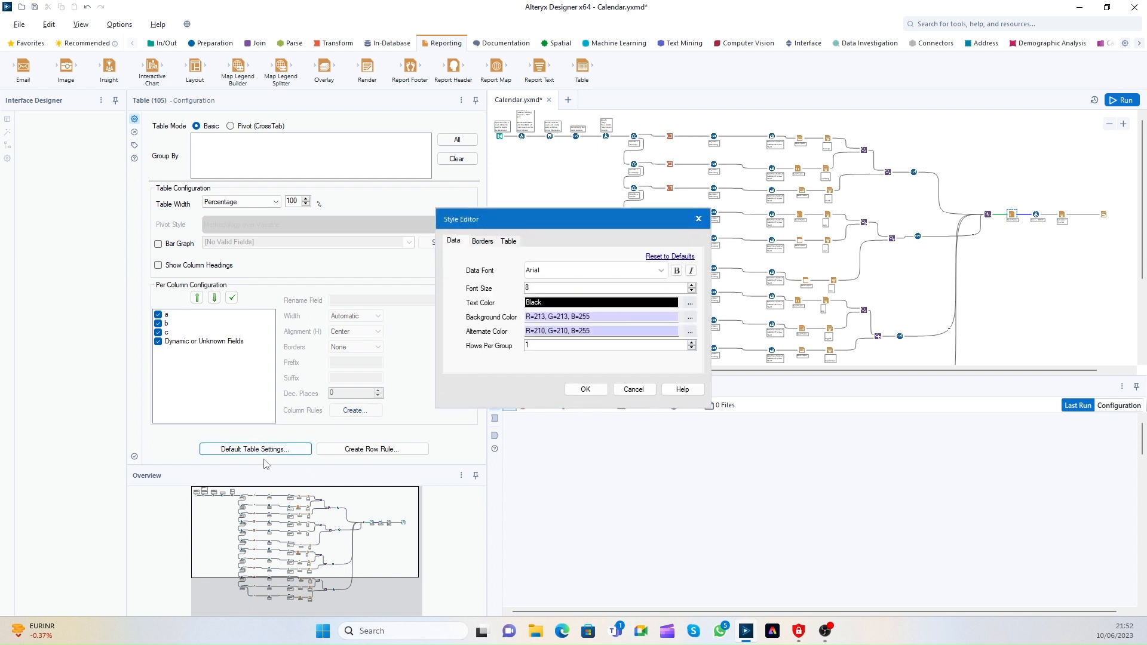
Step: Try turning Table Border on in the table style with Red as the border color
click(509, 241)
click(551, 296)
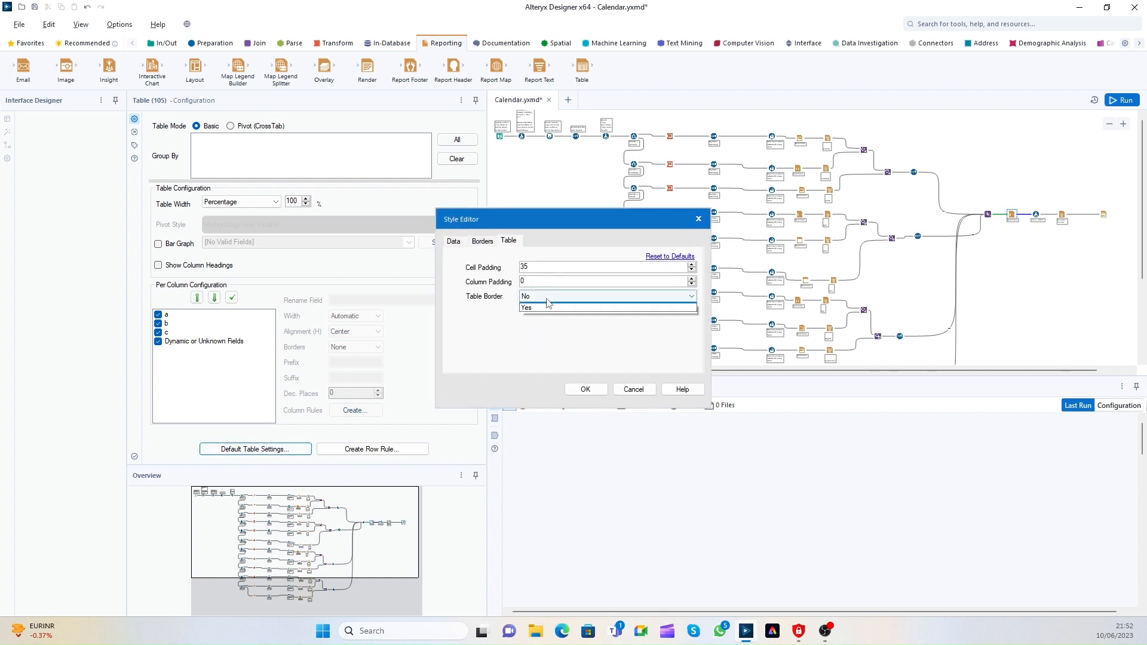
click(539, 311)
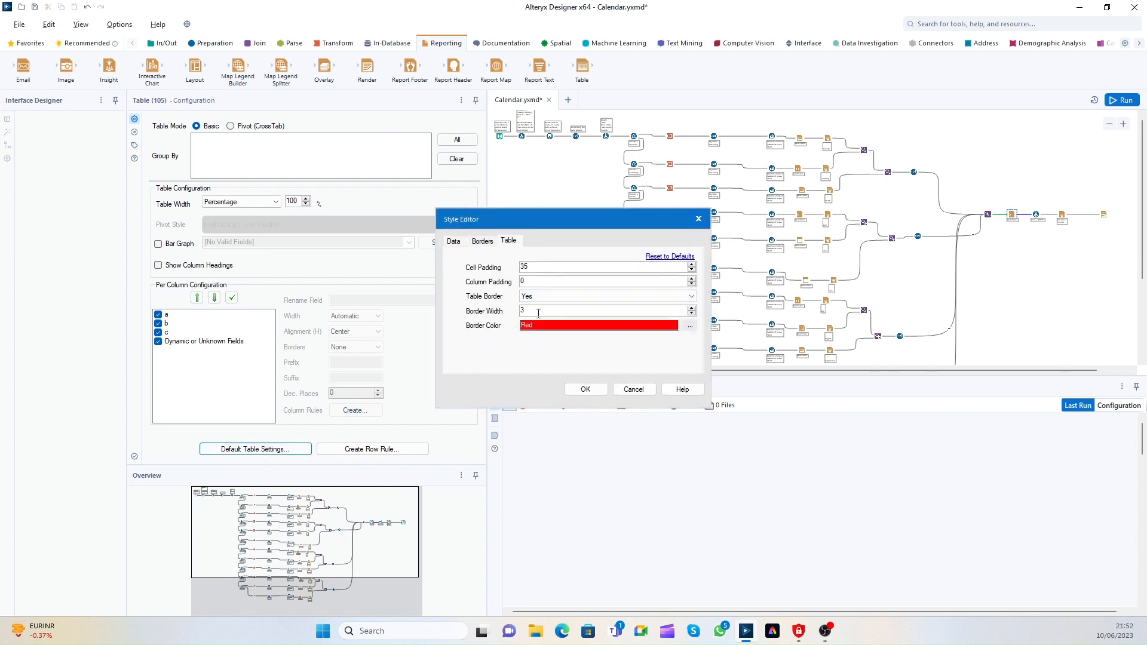
click(690, 326)
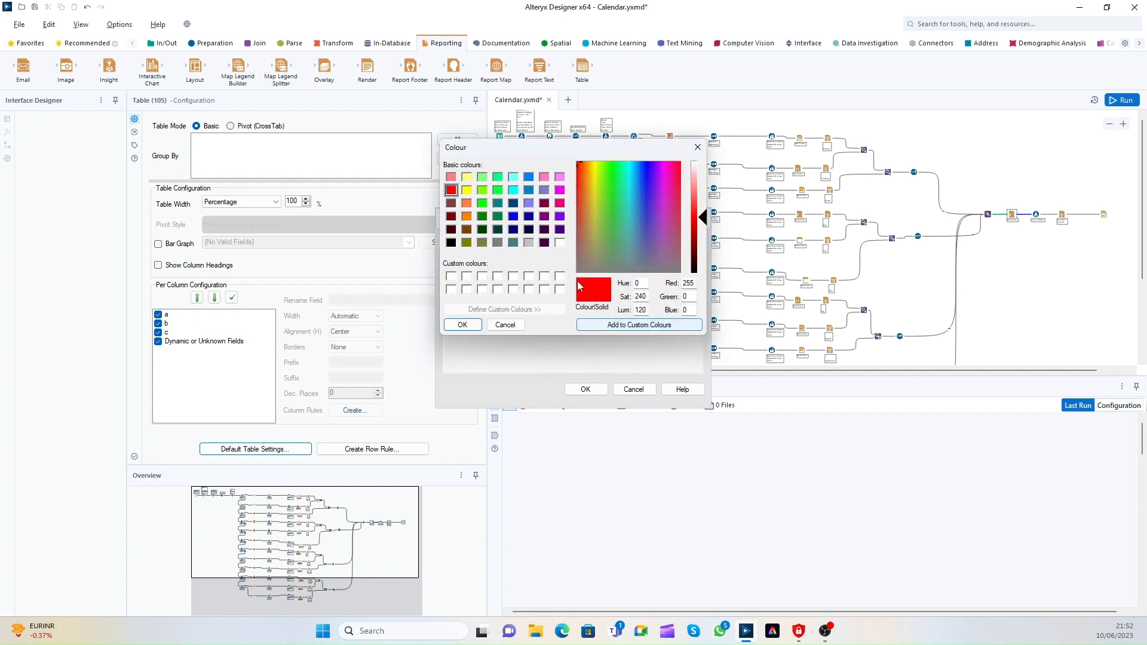
click(472, 321)
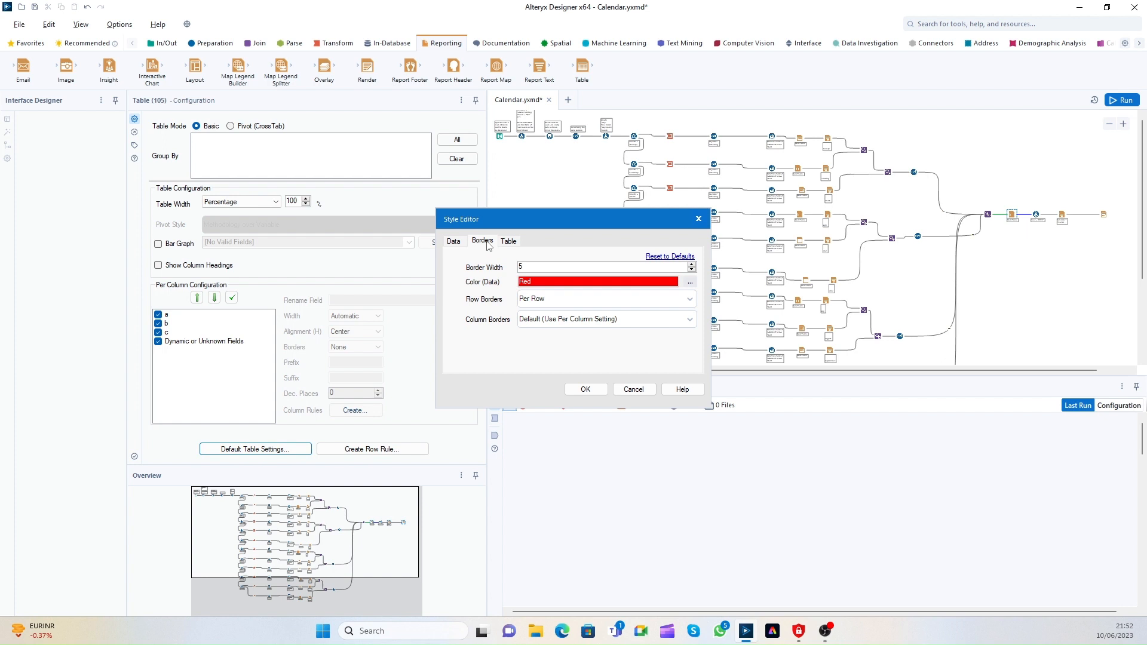
Step: Set Column Borders to All Columns (Override Per Column Setting) and Table Border to No in the table style
click(550, 319)
click(548, 341)
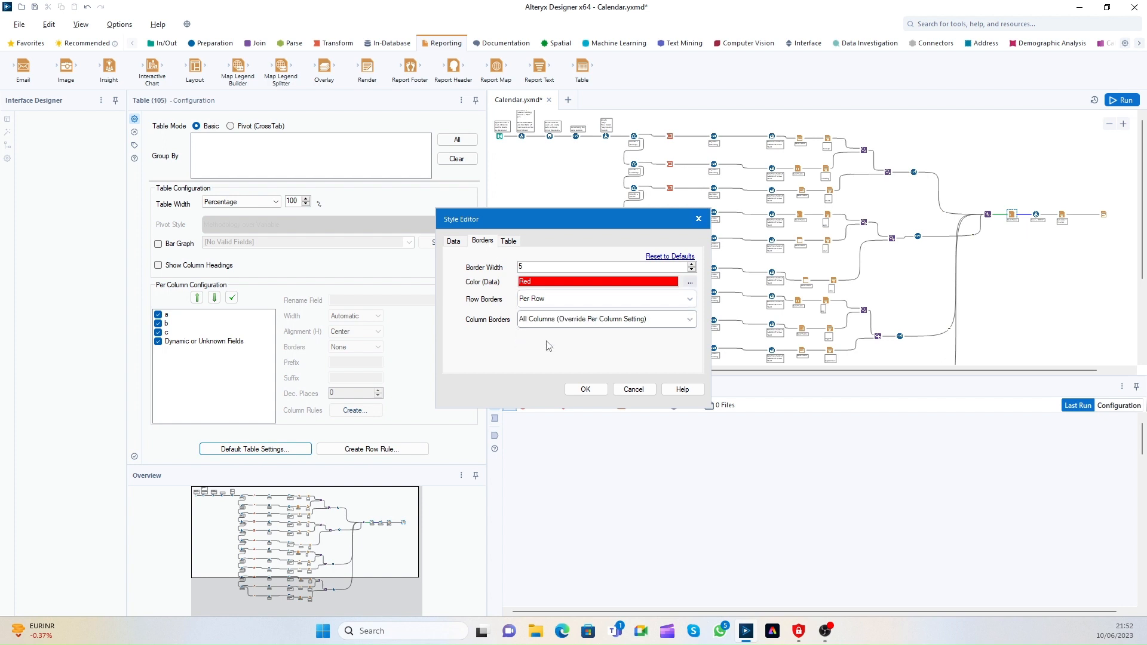
click(510, 241)
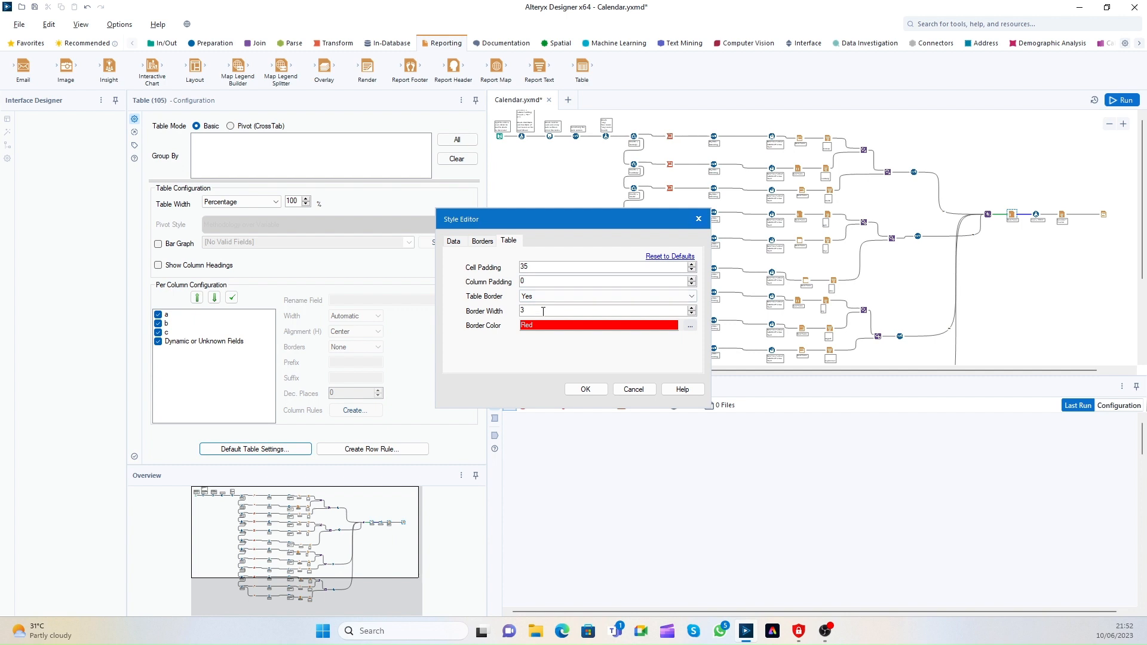
click(551, 303)
click(550, 307)
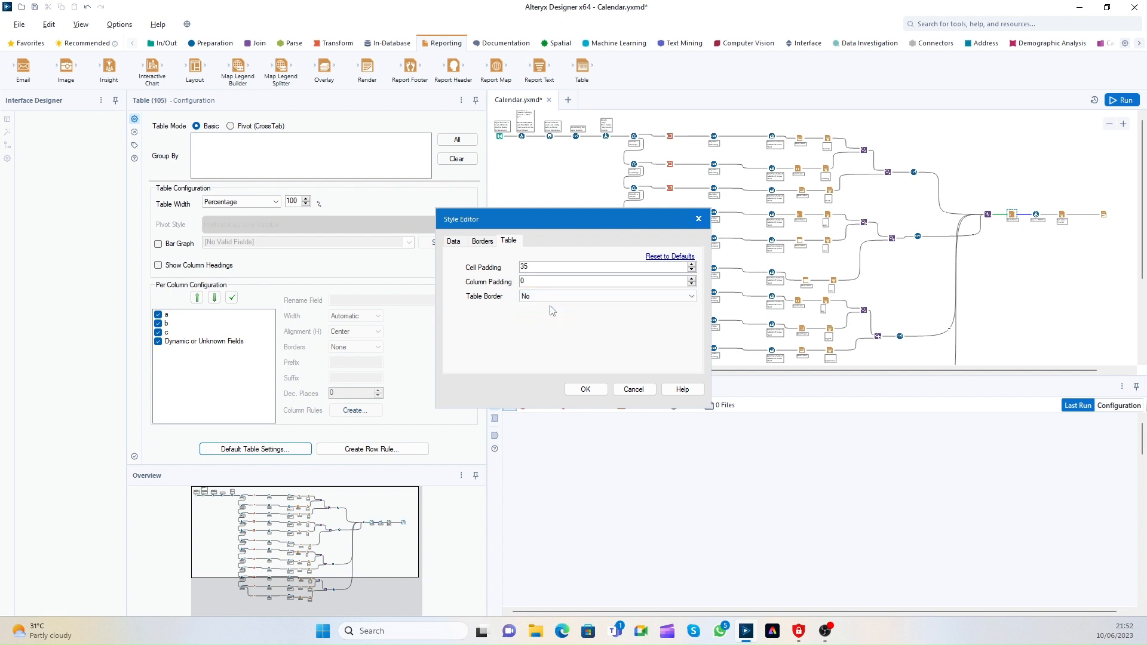
click(462, 243)
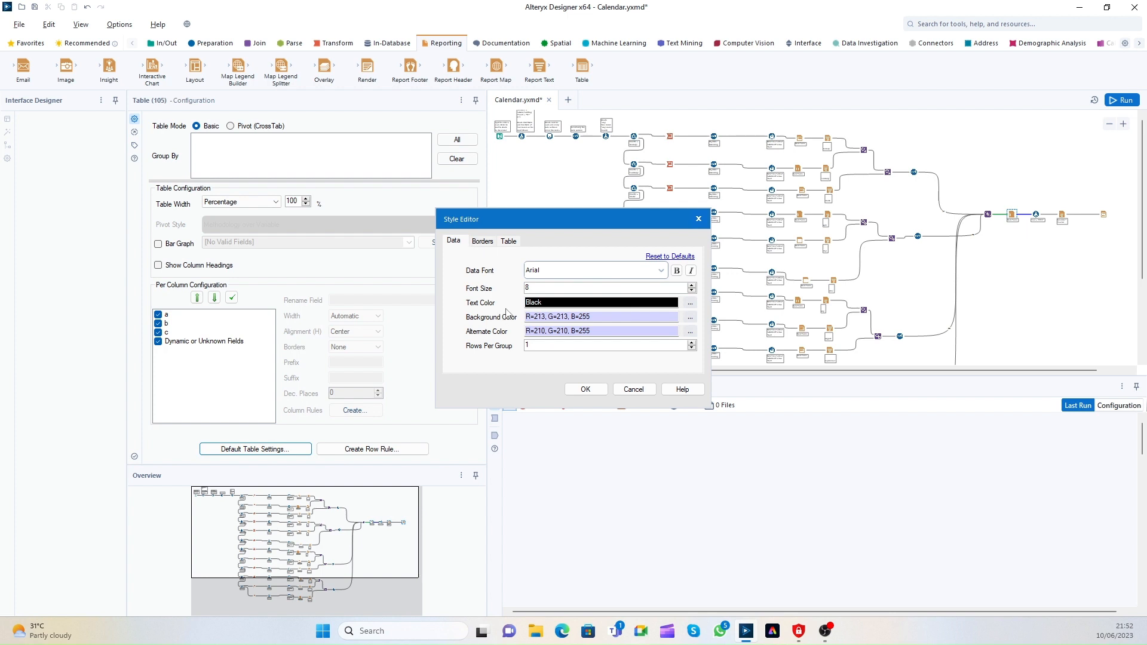
click(690, 303)
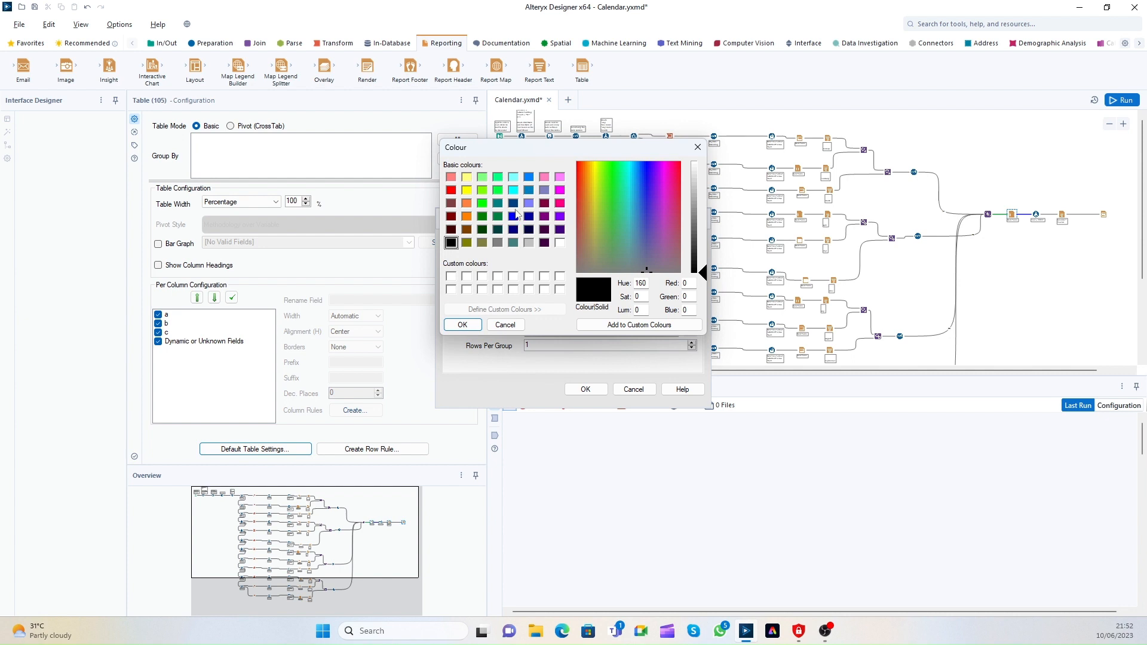
click(505, 325)
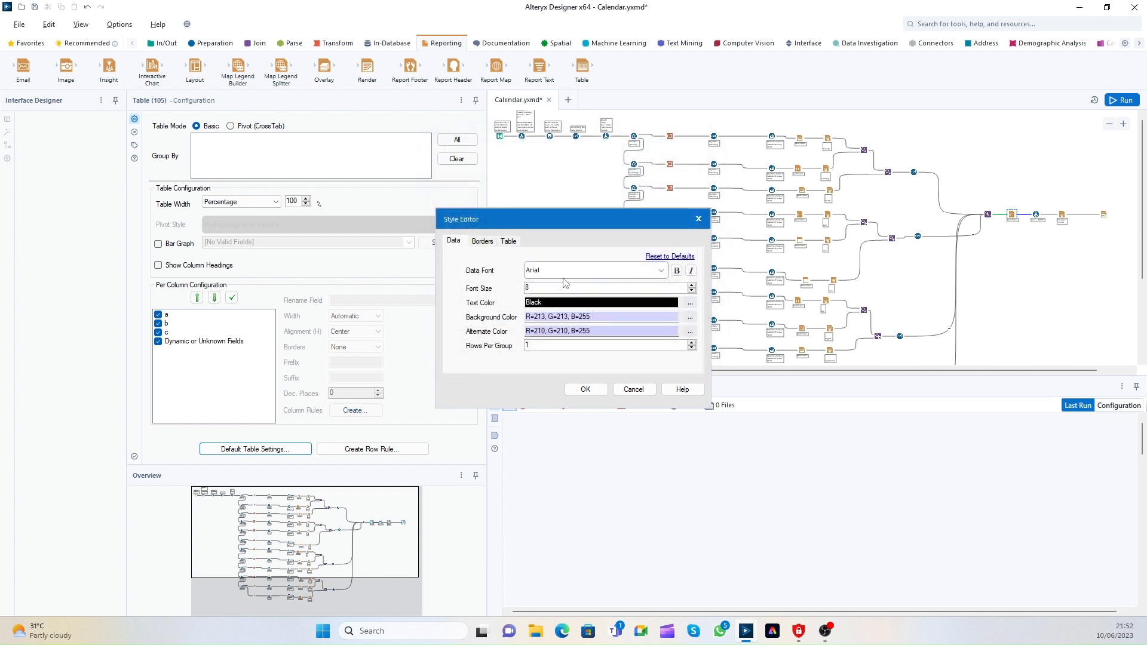
click(579, 272)
click(580, 272)
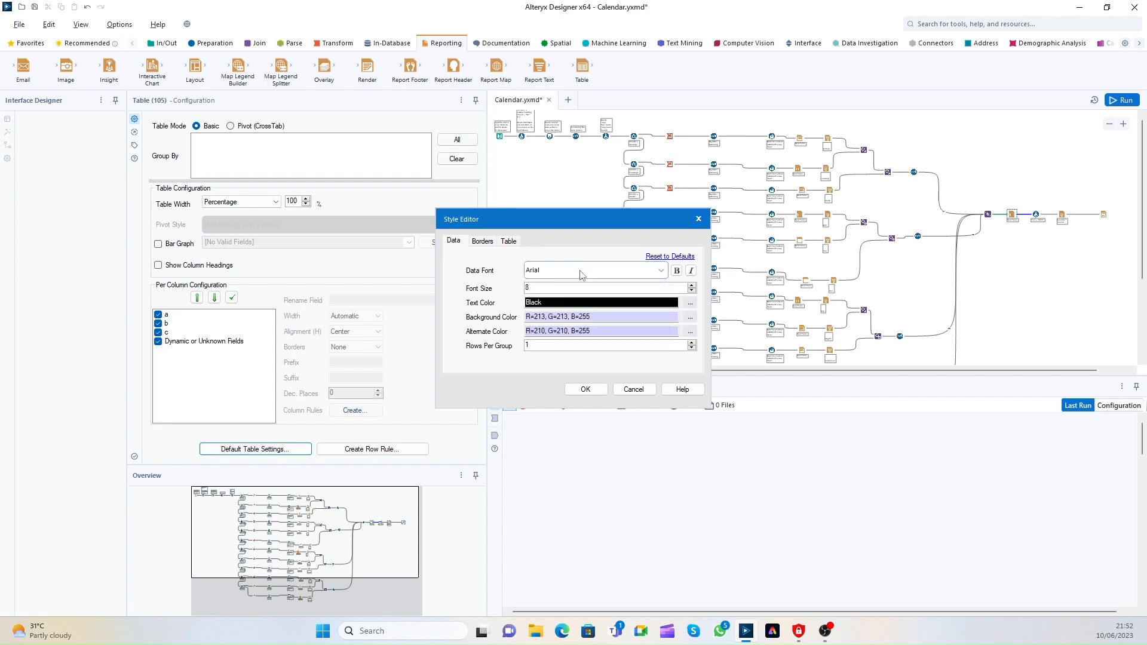
Step: Apply the edited table style and rerun the workflow
click(585, 389)
click(1076, 275)
key(ctrl+r)
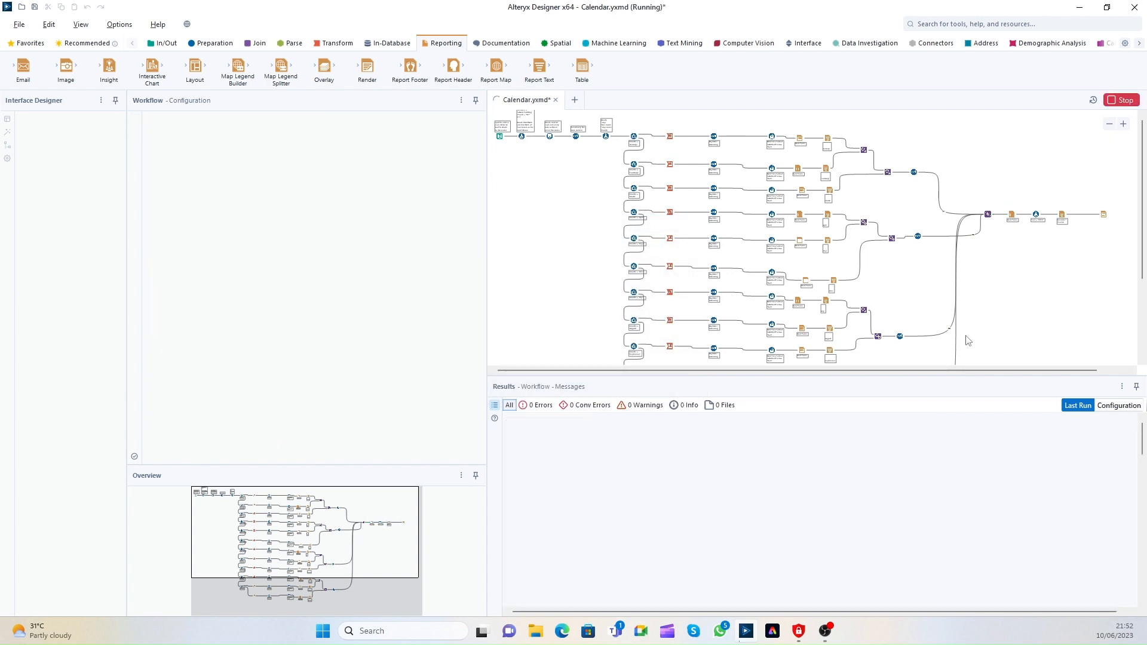
Step: Open the rendered Caledar.xlsx to check the red lines between the month columns, and close it
click(700, 589)
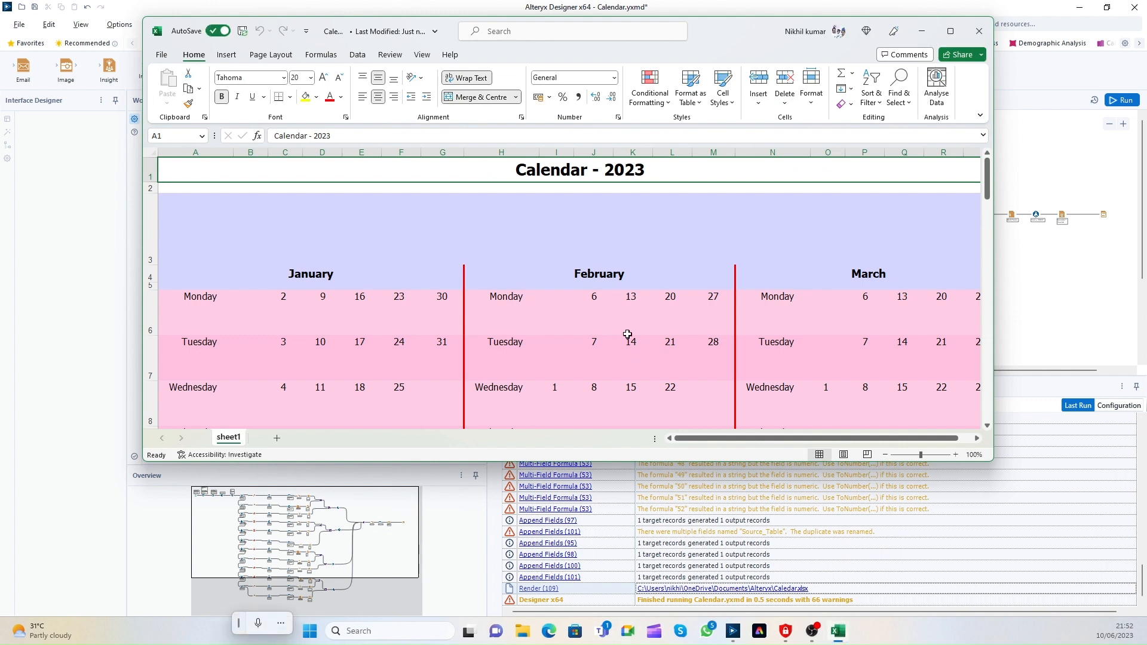
mouse_move(987, 177)
mouse_down()
mouse_move(980, 332)
mouse_move(984, 179)
mouse_up()
ctrl+scroll(598, 251, down, 2)
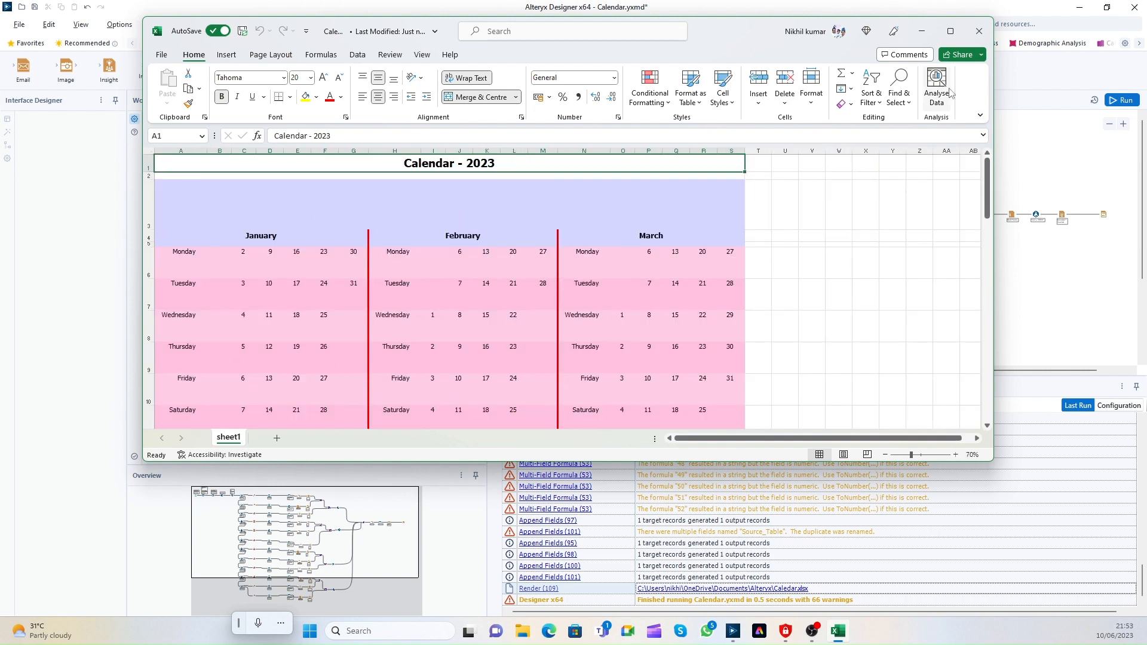
click(979, 30)
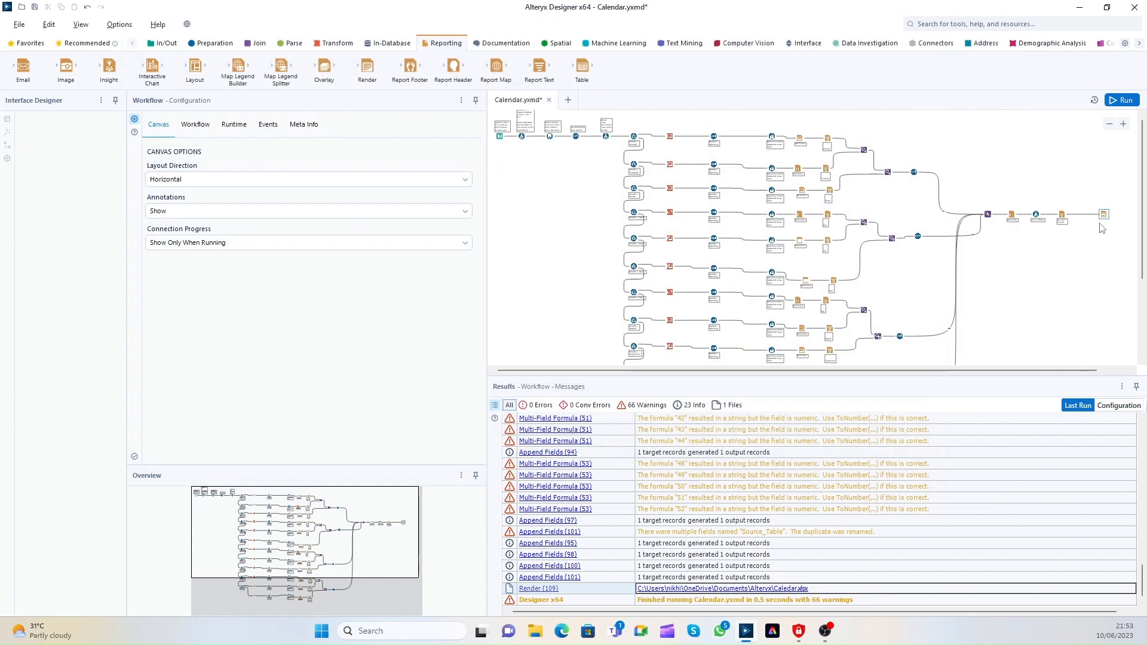
Step: Change the Render tool's output file to Caledar.pdf and run the workflow
click(1103, 216)
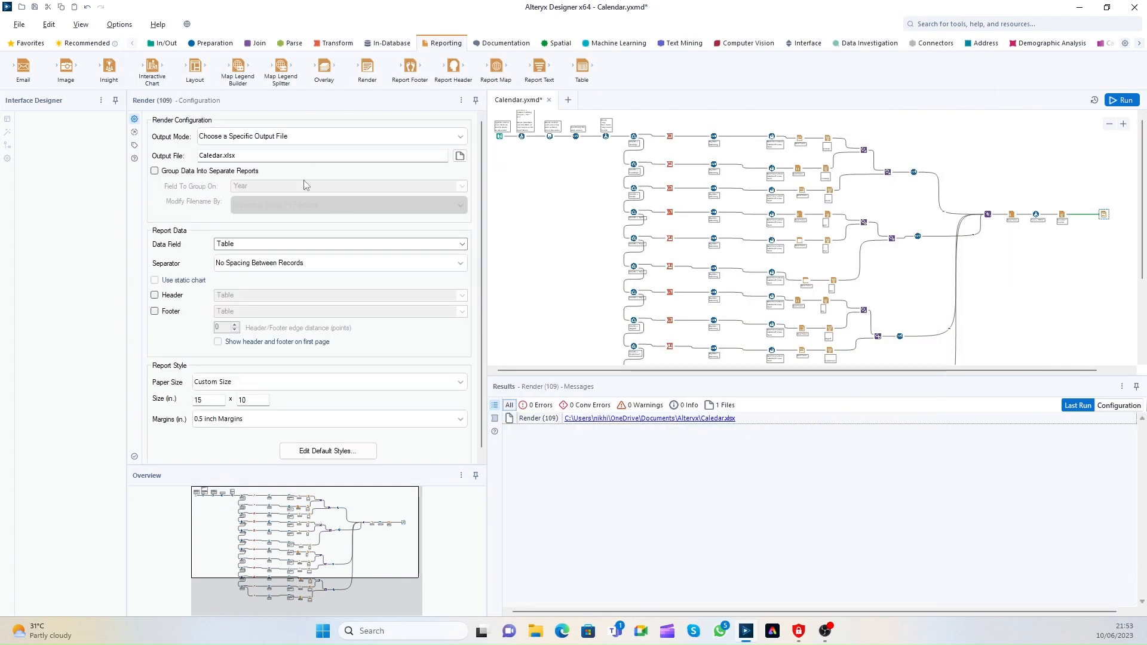
click(225, 155)
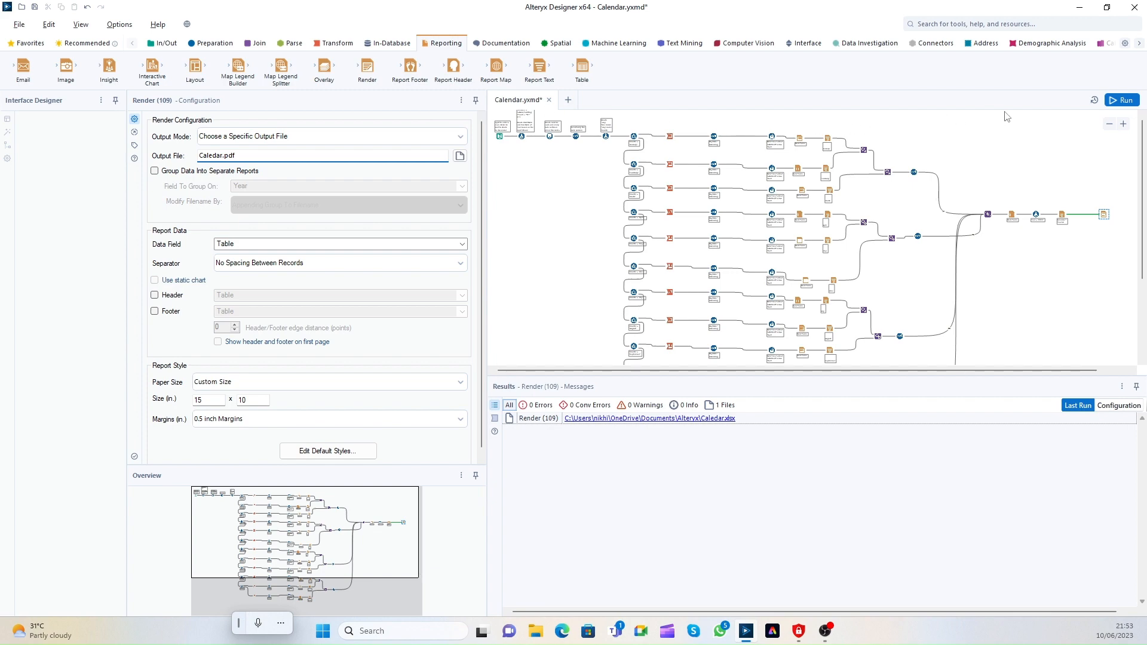
click(1123, 100)
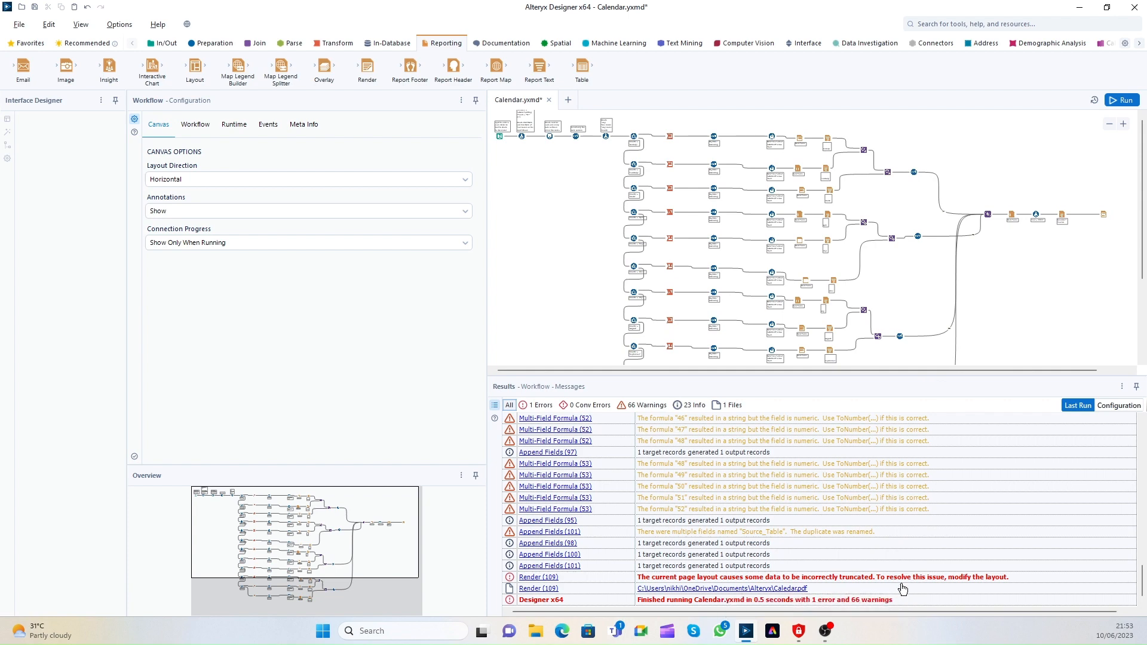
click(982, 578)
Step: Change the Render tool's output file to Caledar.docx and rerun the workflow to open the rendered document in Word
click(1105, 215)
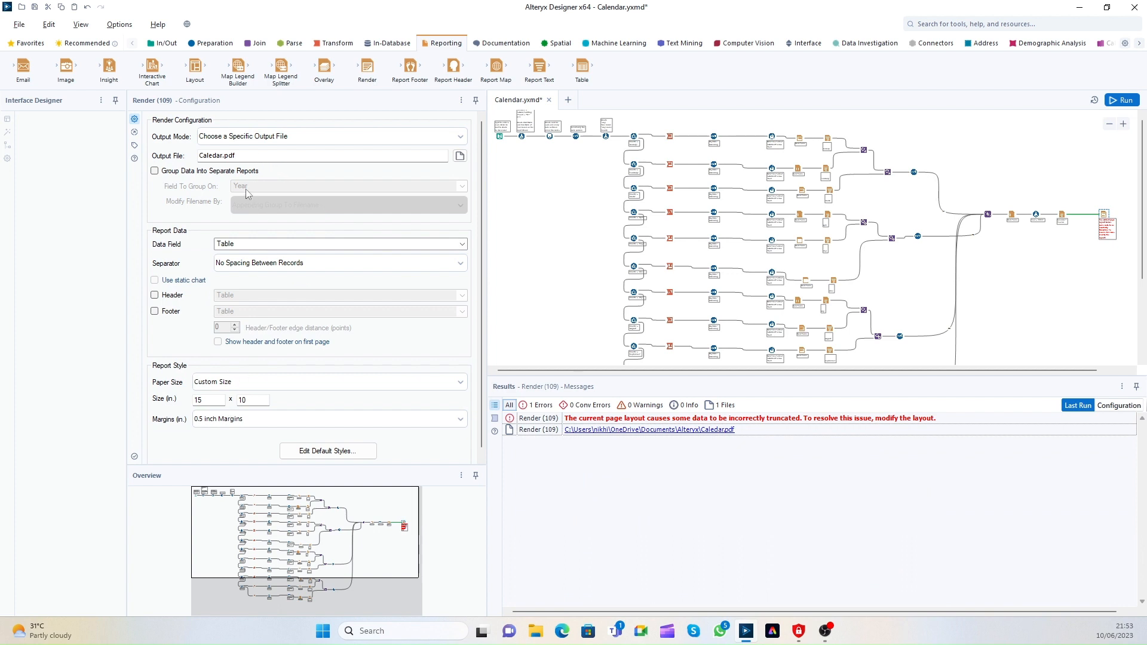
double_click(228, 156)
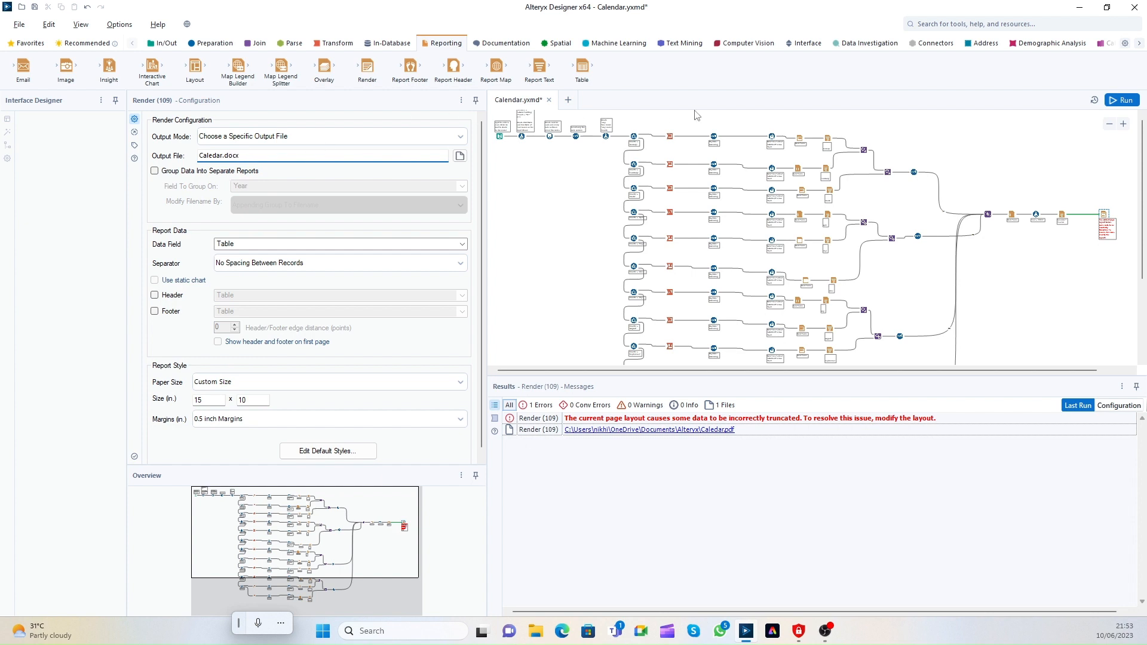
click(1121, 100)
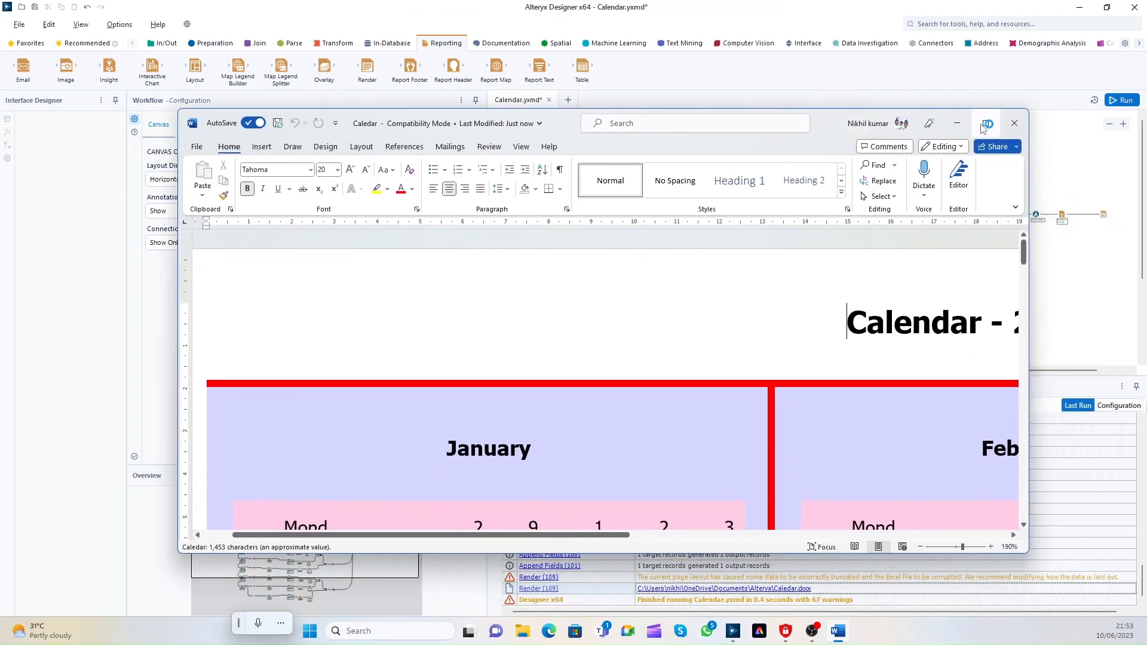
Step: Maximize the rendered Word document and zoom out to view all its pages together
click(987, 123)
click(1068, 610)
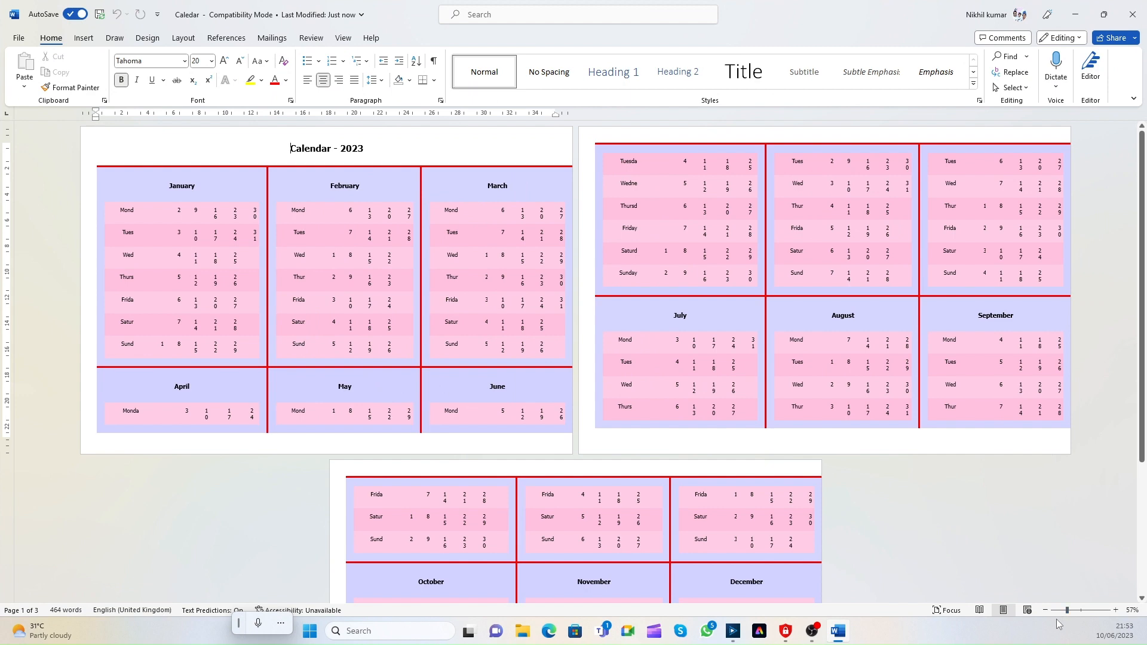
click(1057, 610)
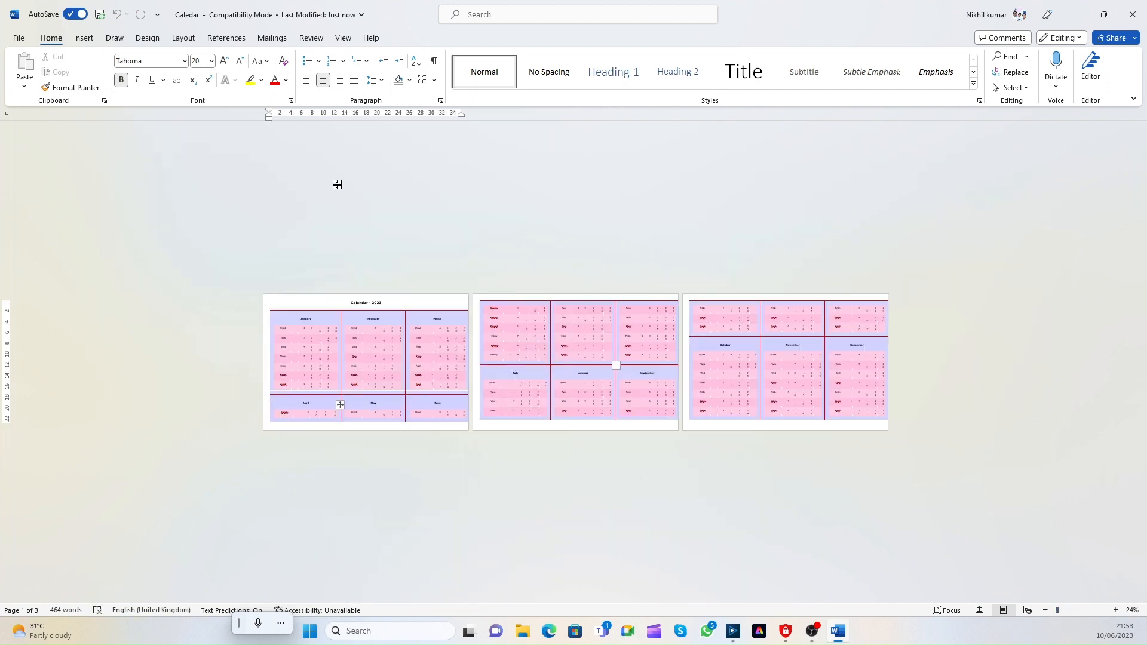
Step: View the calendar document in Read Mode and close it
click(327, 37)
click(342, 39)
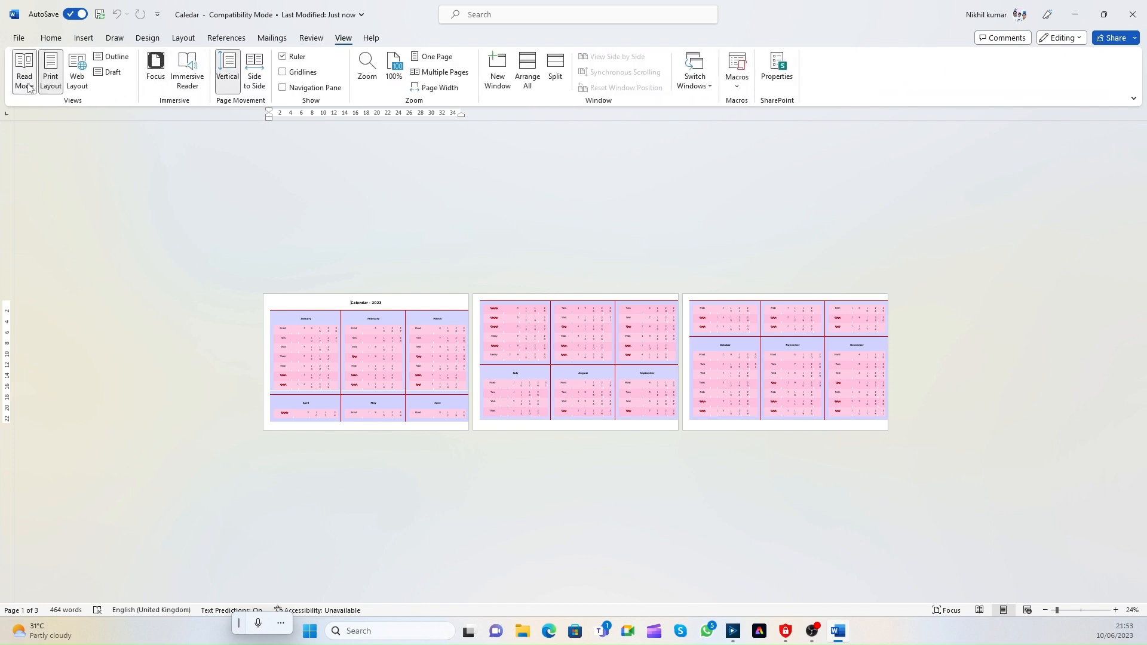
click(23, 80)
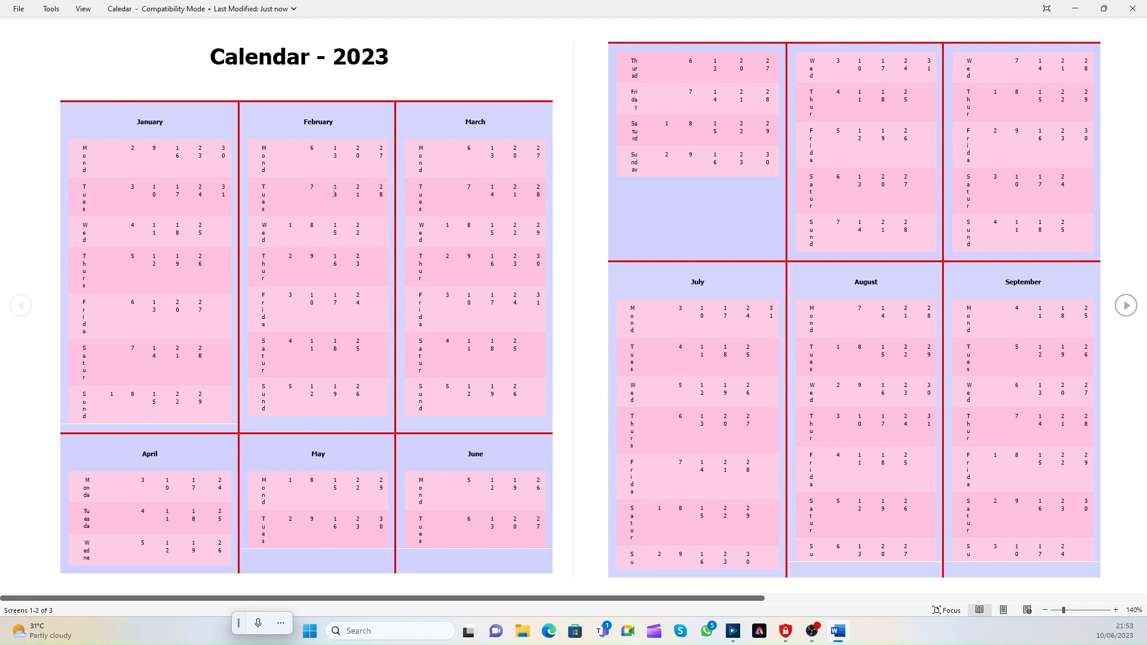
drag(335, 192, 312, 188)
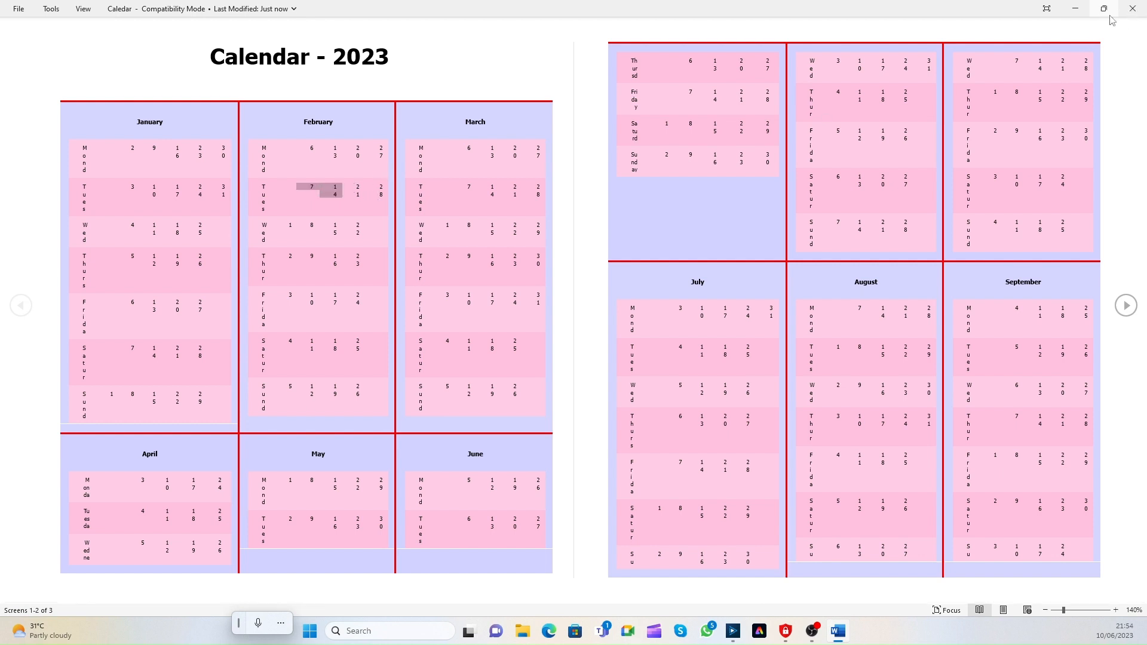
click(1047, 8)
click(1132, 7)
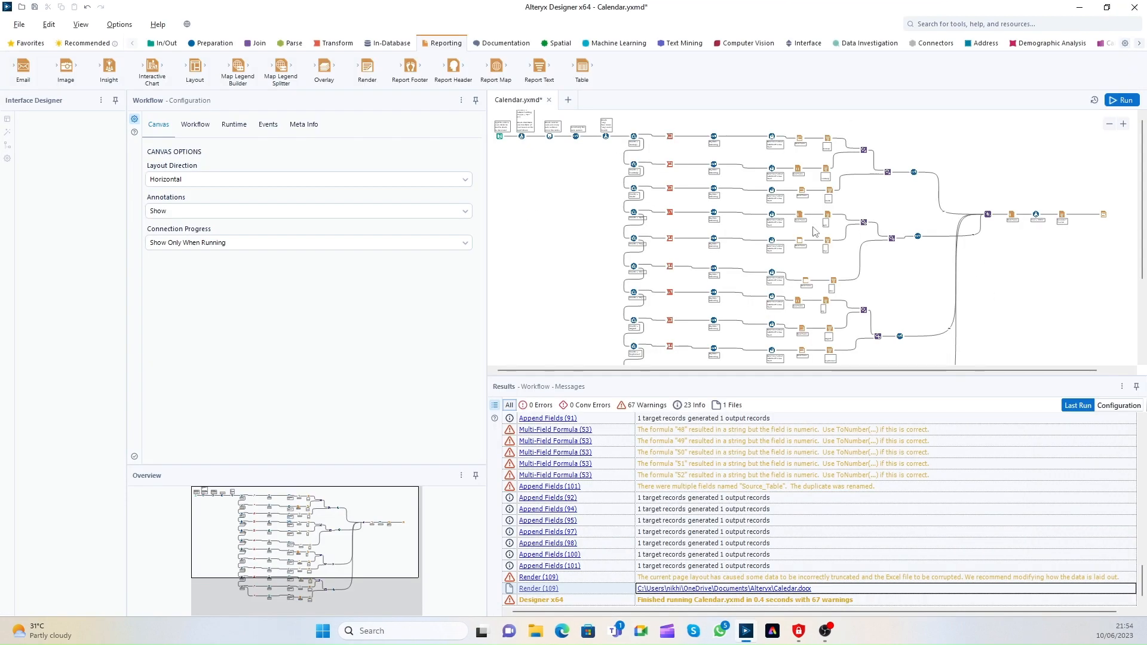
Step: Change the Render tool's output file to Caledar.png and make its background transparent
click(1103, 214)
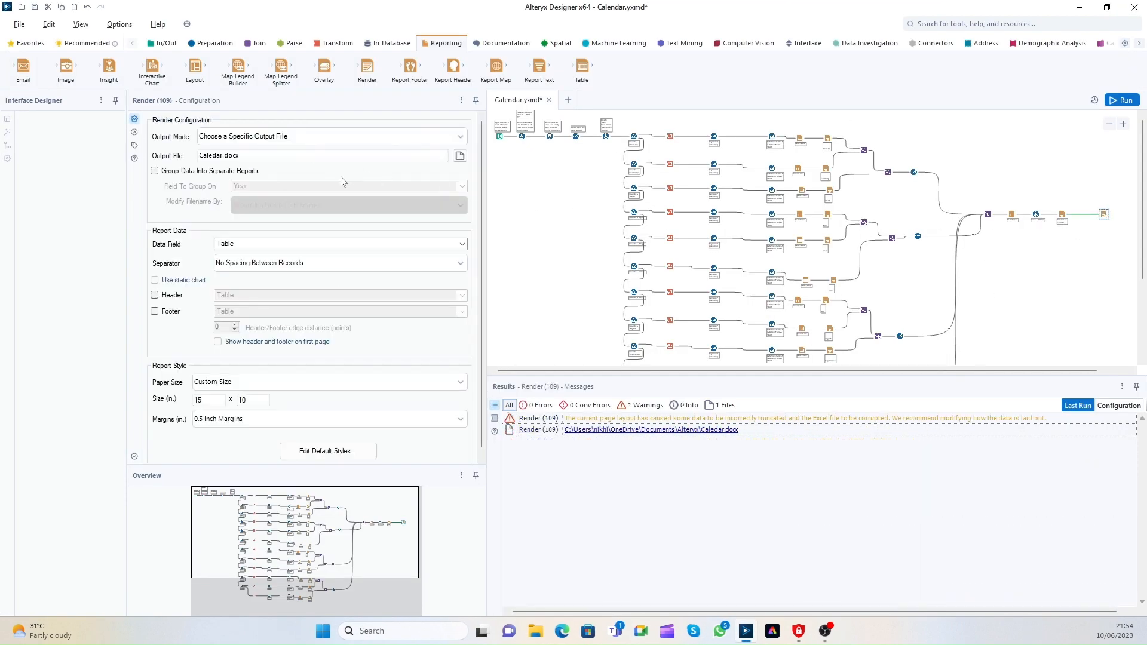
click(460, 137)
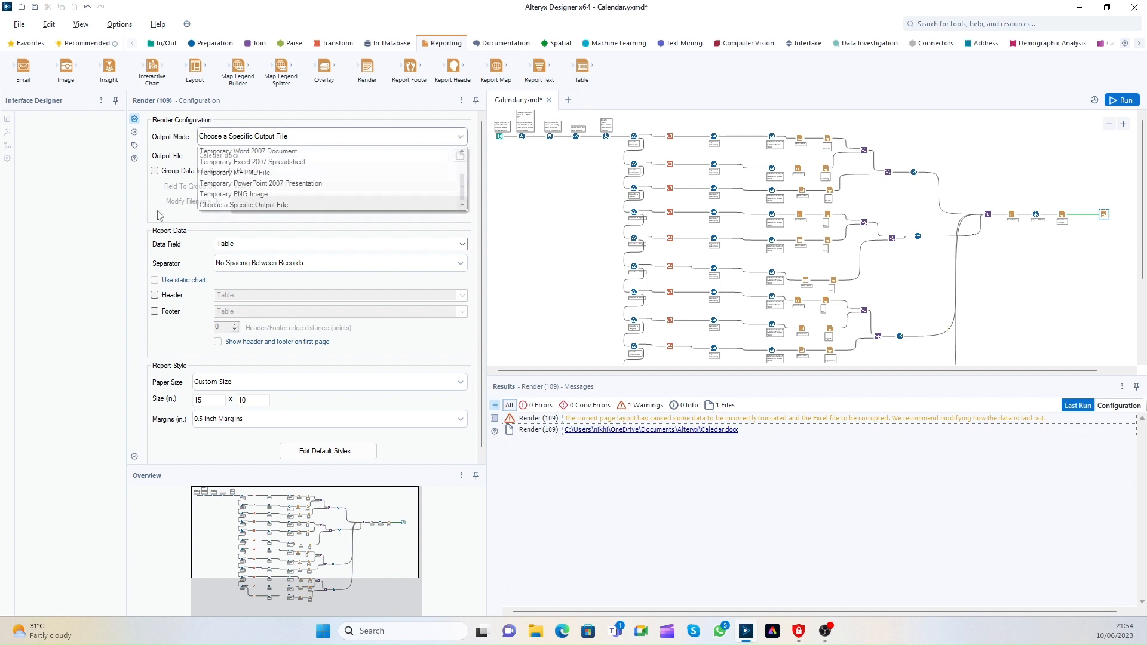
click(206, 205)
double_click(226, 157)
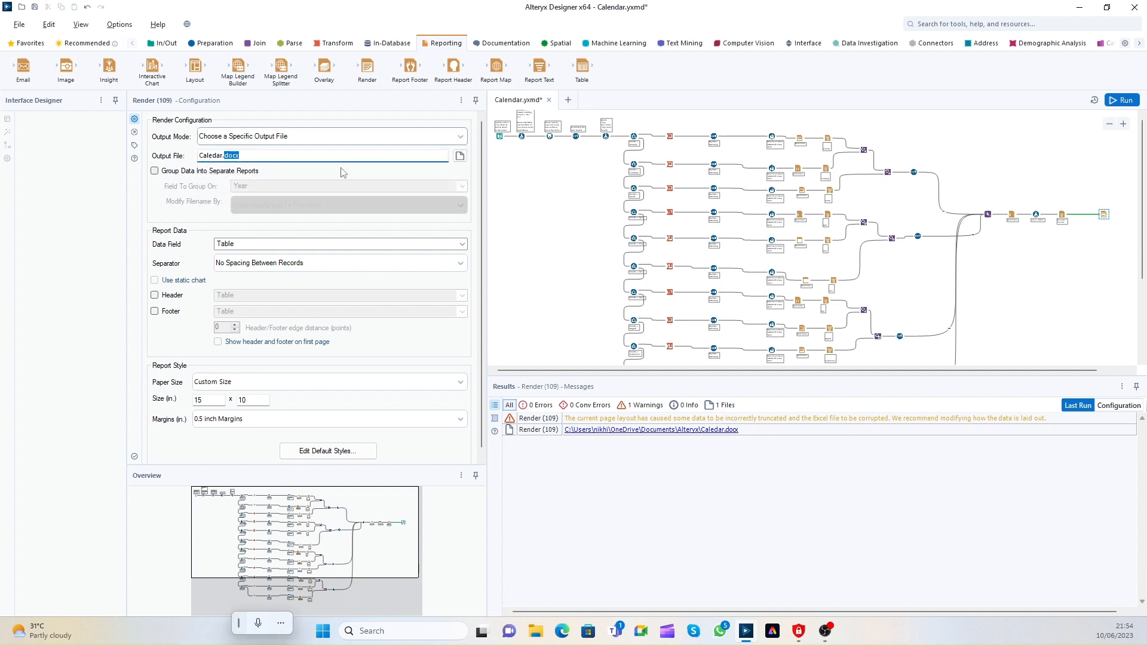
text(png)
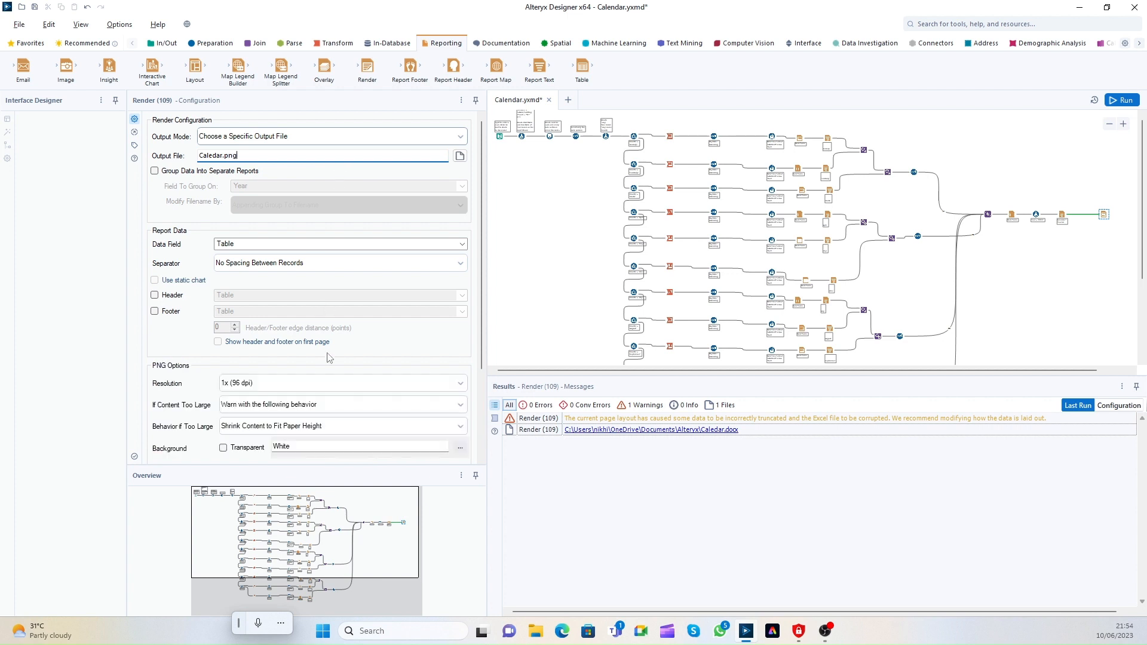
click(239, 449)
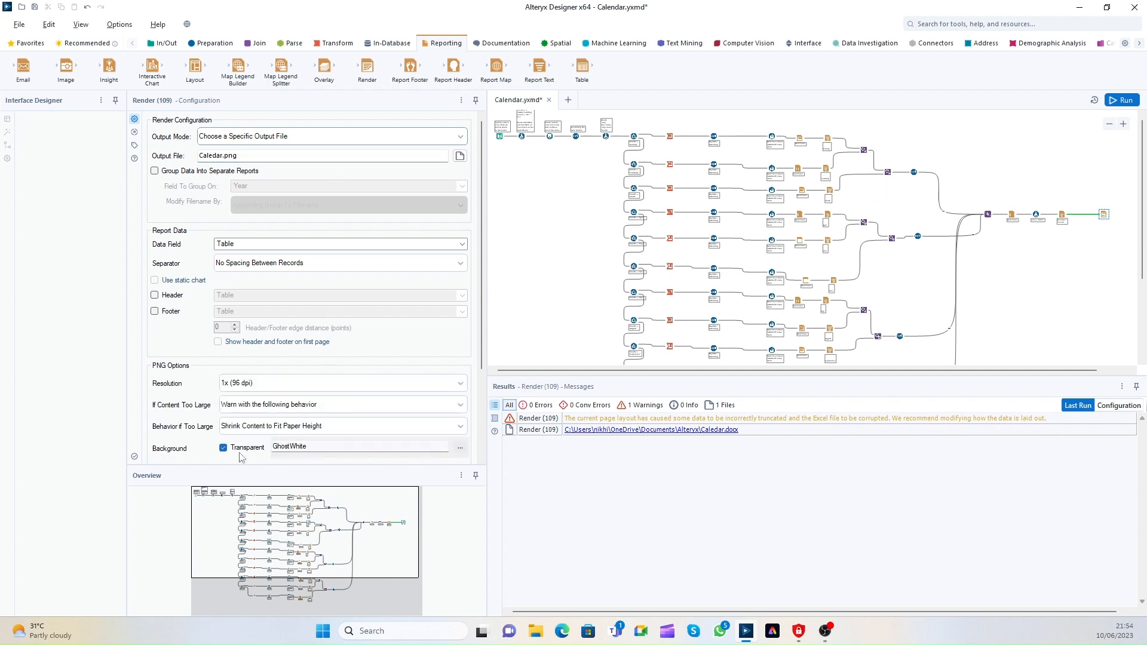
Step: Run the workflow, open the rendered Caledar.png to check the calendar, and close it
click(1108, 102)
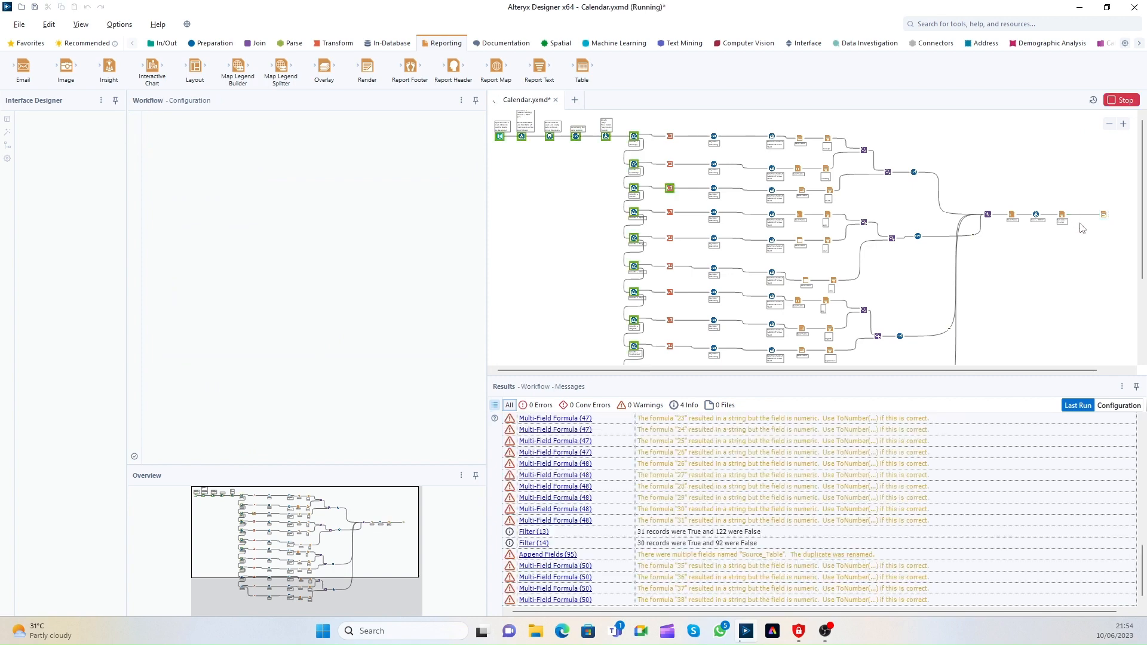
click(802, 590)
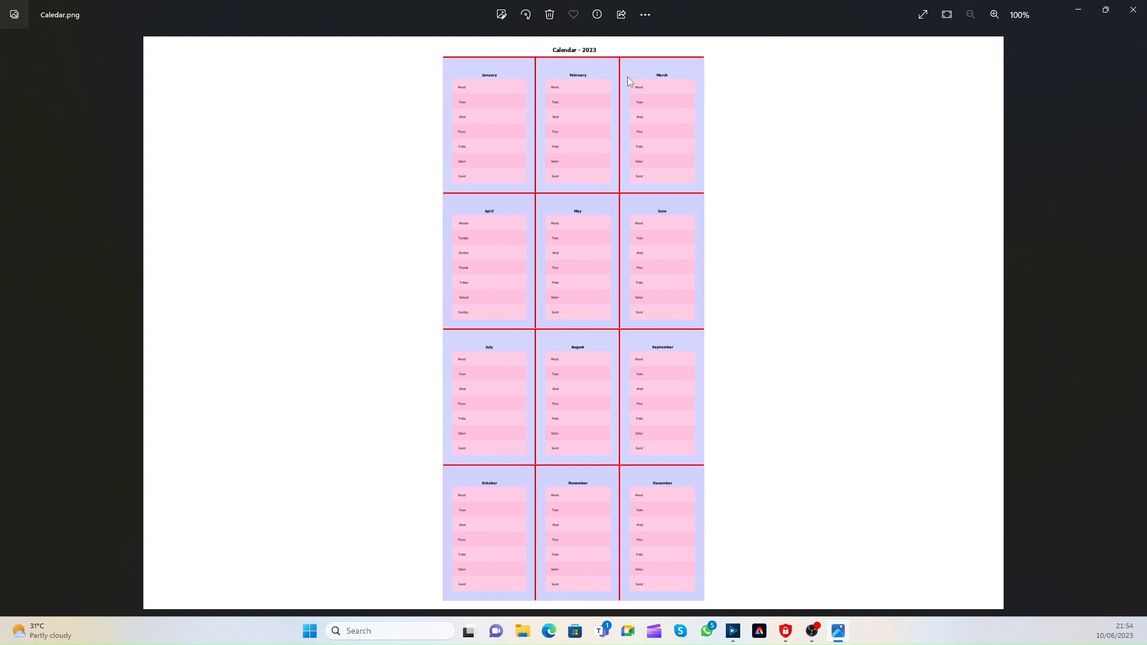
click(1133, 10)
Step: Enlarge the Render tool's custom paper size, setting the width to 25 inches and increasing the height
click(1104, 215)
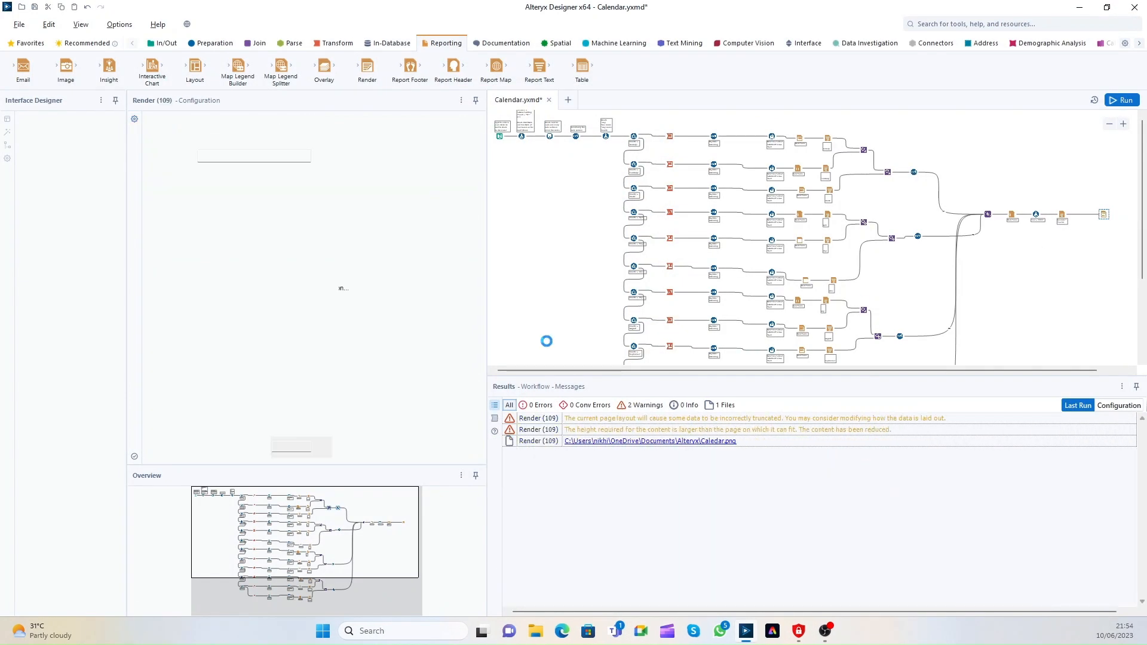
scroll(316, 337, down, 2)
scroll(315, 338, down, 1)
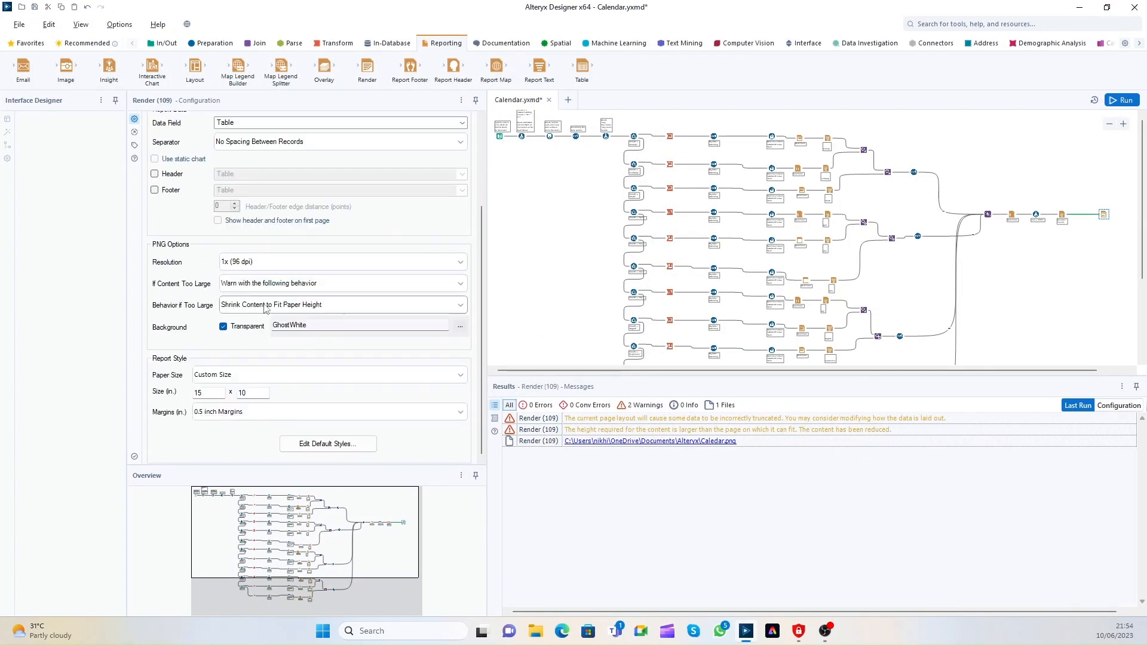
double_click(219, 392)
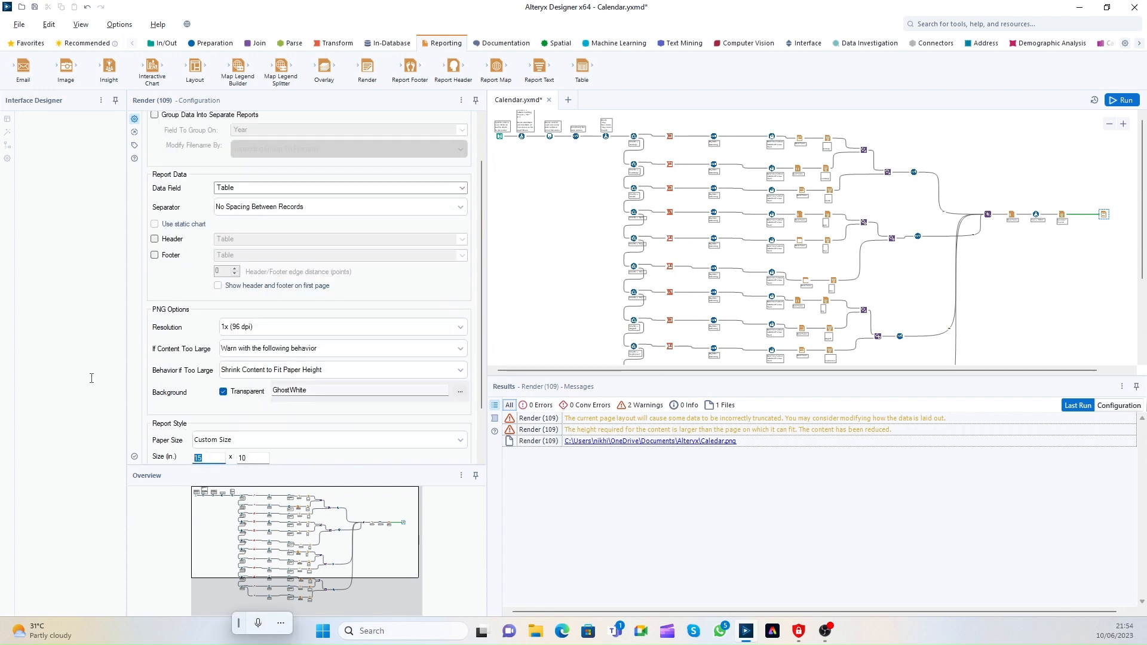
scroll(162, 361, up, 1)
scroll(174, 358, down, 3)
scroll(177, 356, up, 3)
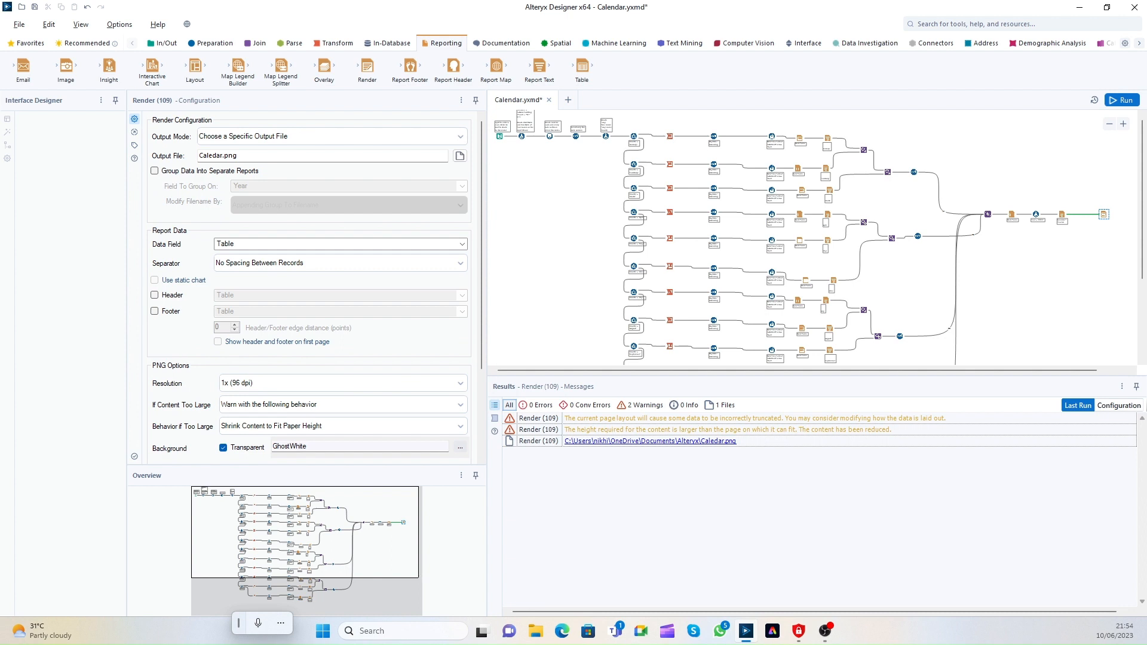
scroll(203, 376, down, 3)
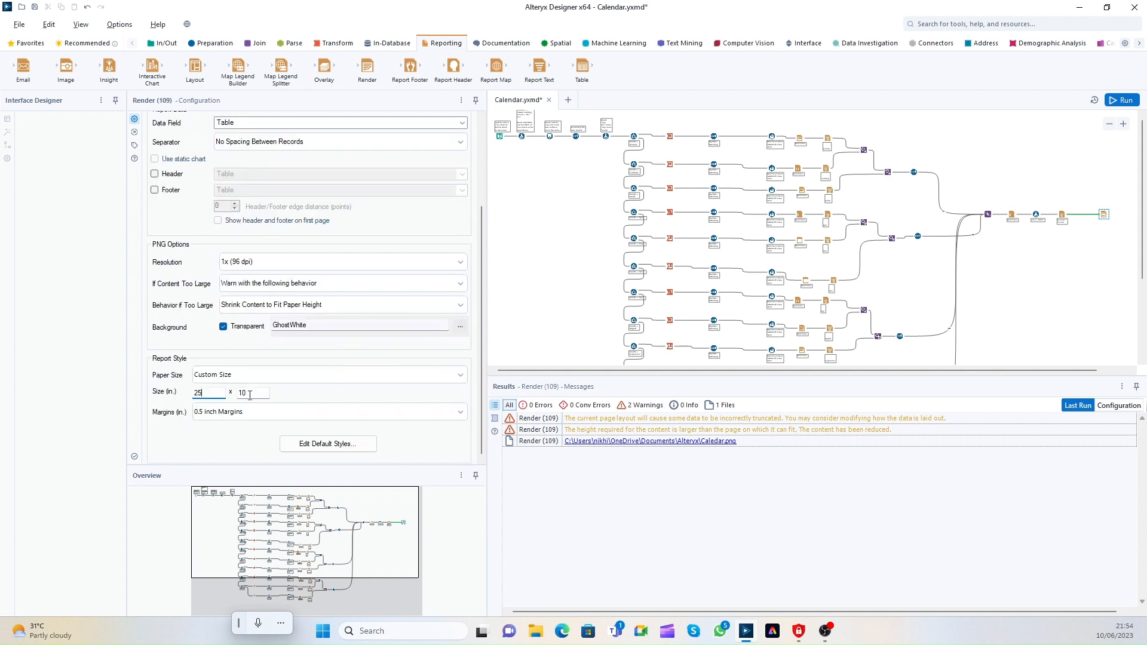
double_click(250, 394)
text(2)
Step: Rerun the workflow with the larger paper size, inspect the month tables in Caledar.png up close, and close the image
click(1122, 100)
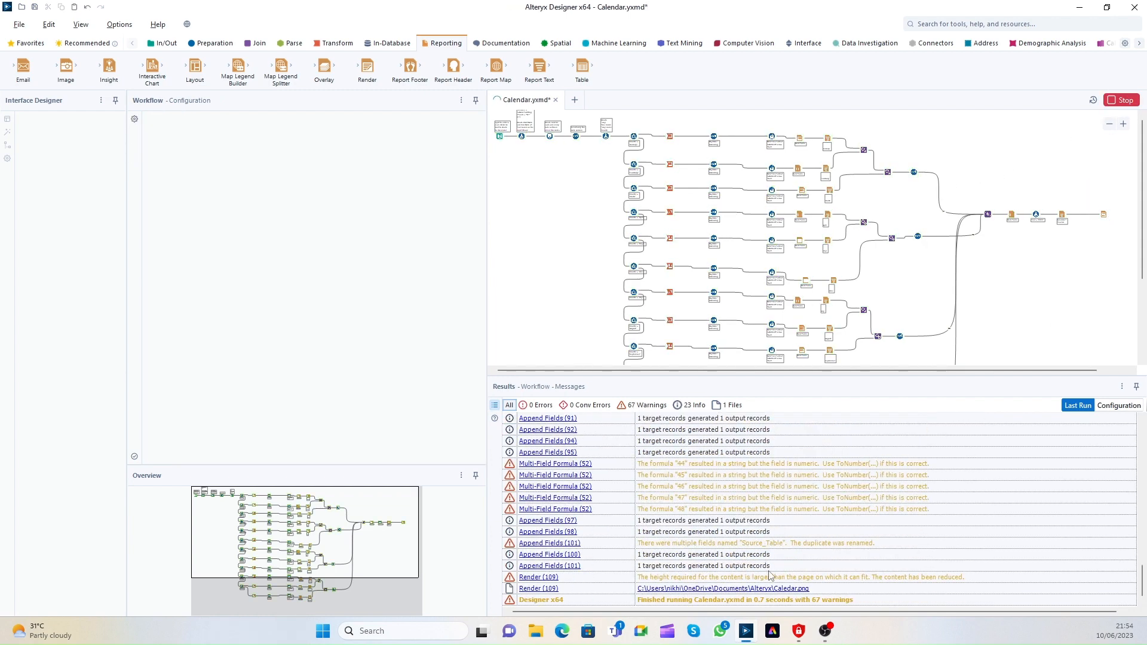
click(777, 589)
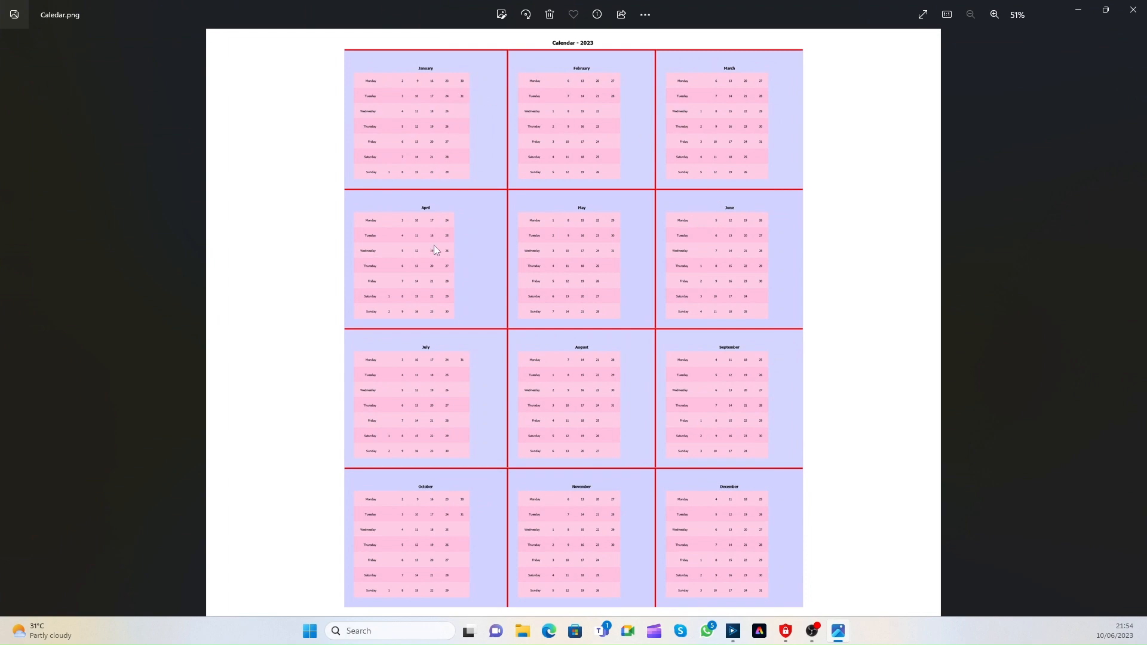
scroll(449, 281, up, 5)
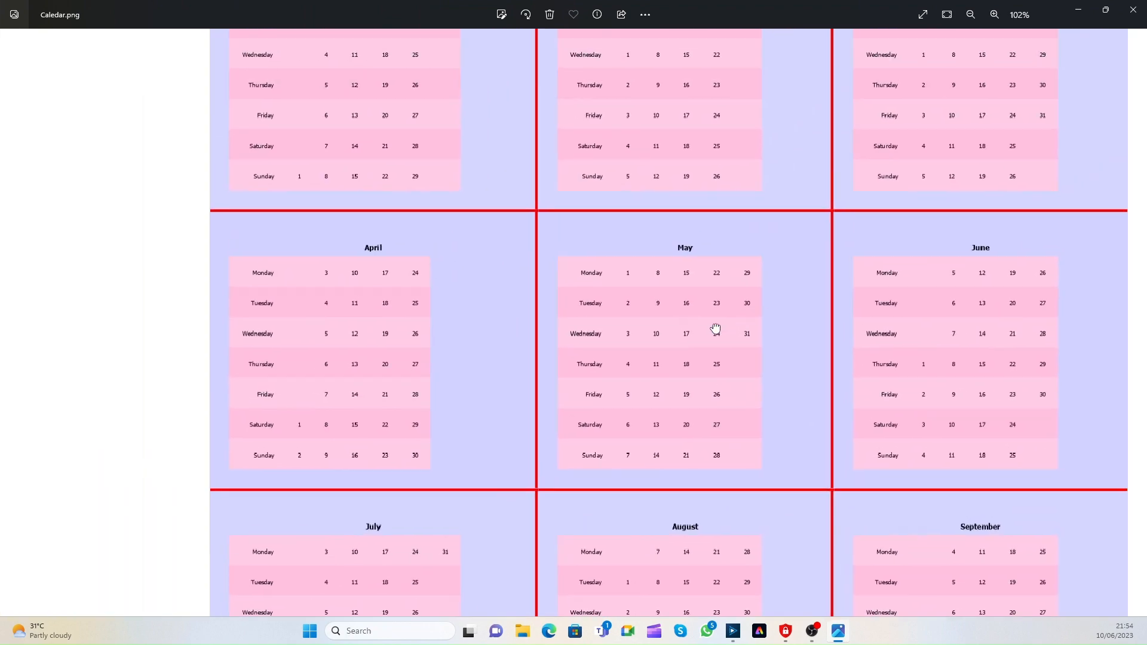
drag(716, 329, 741, 255)
click(1133, 9)
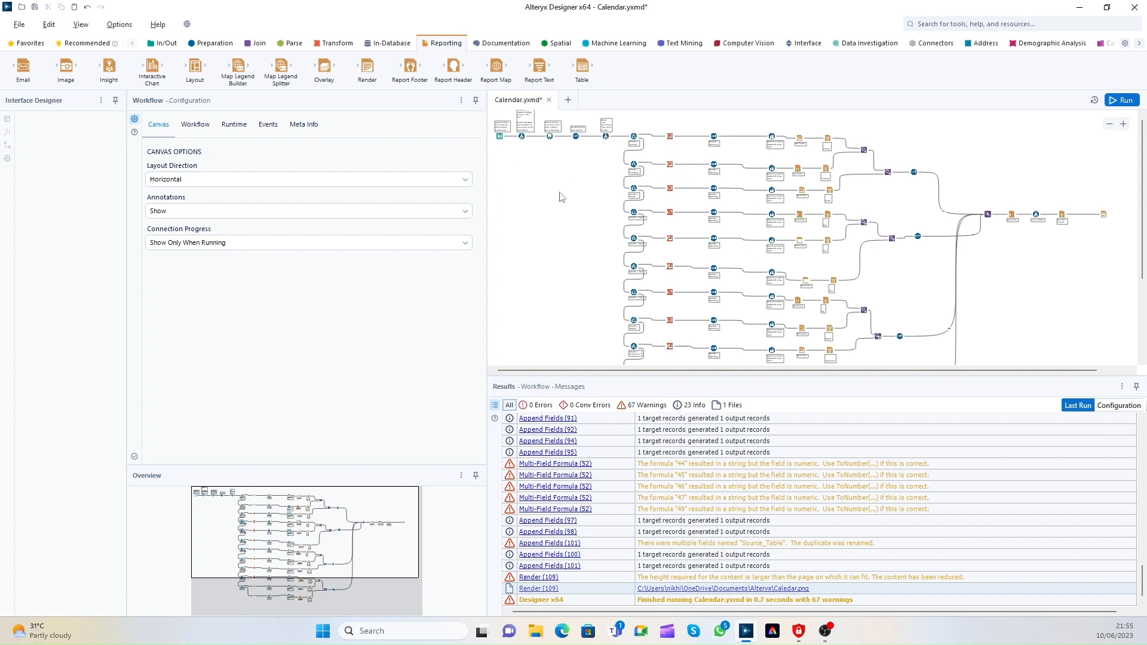
Step: Select all tools in the workflow and shift them right and down to make room before the first tool
key(ctrl+r)
key(Right)
key(Right)
key(Right)
key(Right)
key(Right)
key(Right)
key(Right)
key(Right)
key(Right)
key(Right)
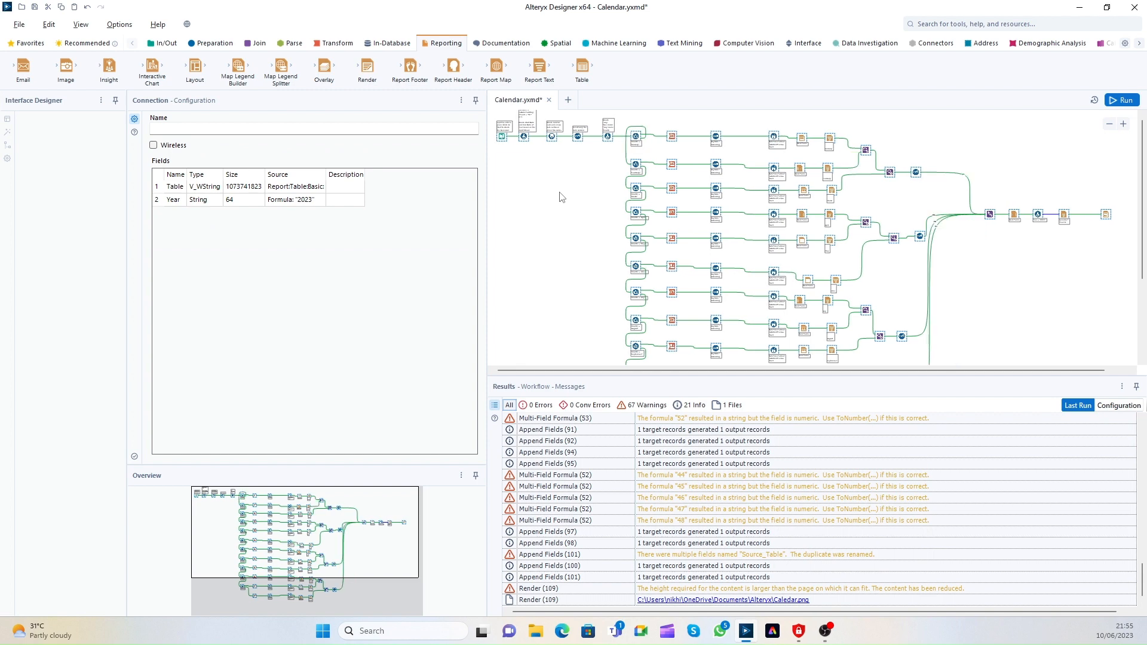
key(Right)
key(Right)
key(Right)
key(Right)
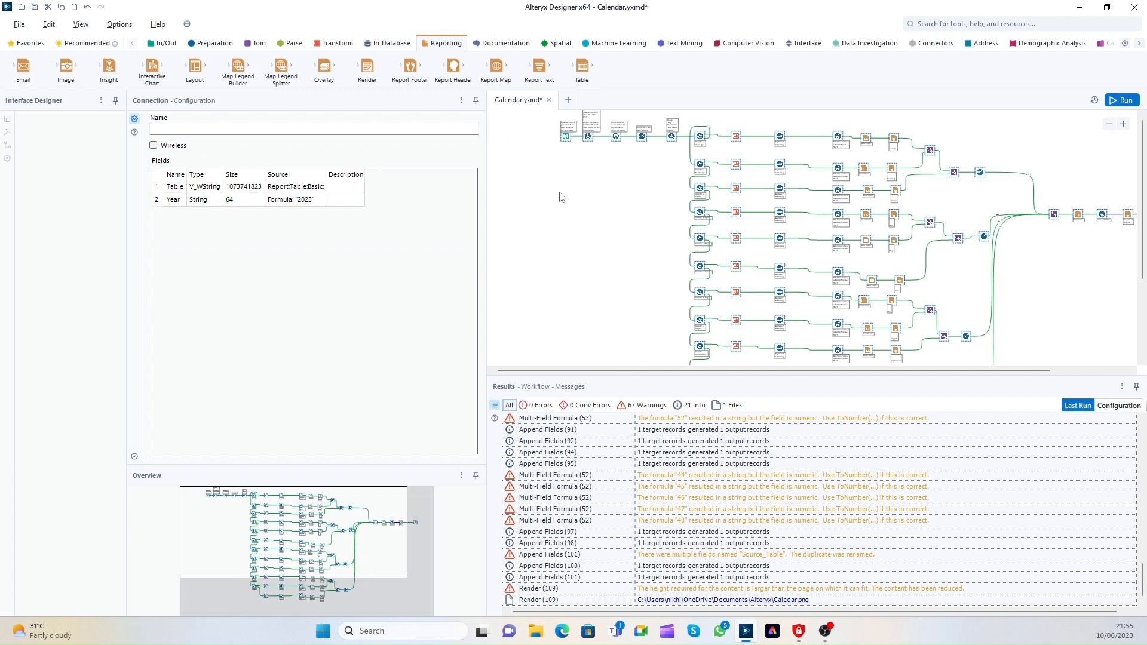
key(Right)
key(Right)
key(Right)
key(Right)
key(Right)
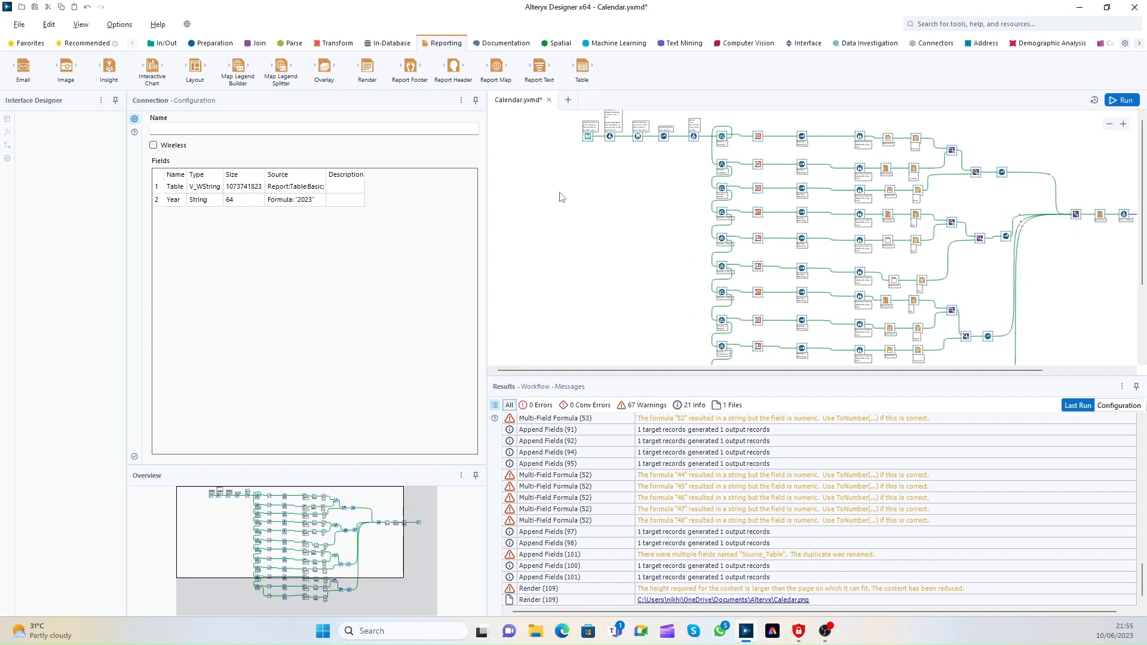
key(Down)
key(Down)
key(Down)
key(Down)
key(Down)
key(Down)
key(Down)
key(Down)
key(Down)
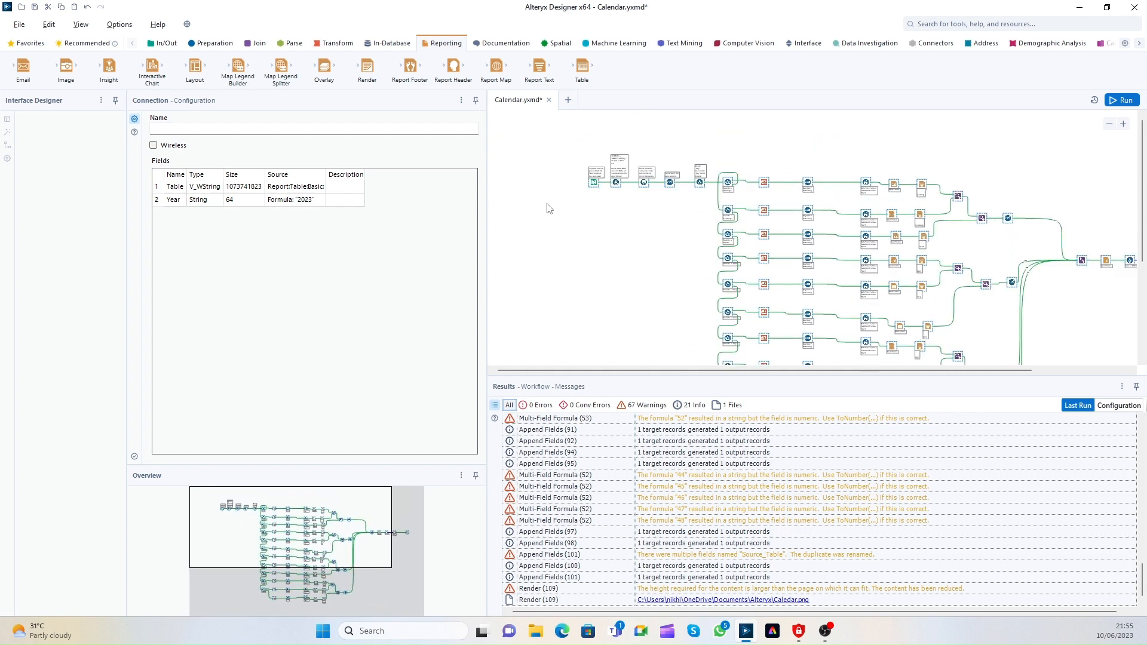
click(549, 208)
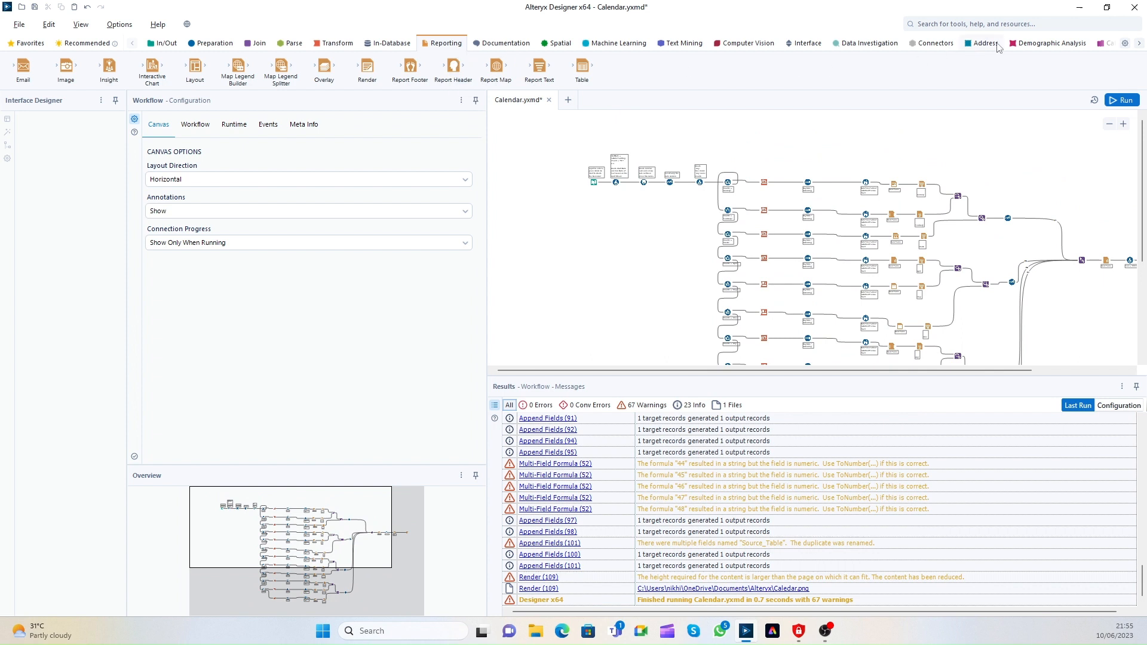
Step: Search the tools for "text" and show all matching tools
click(1142, 49)
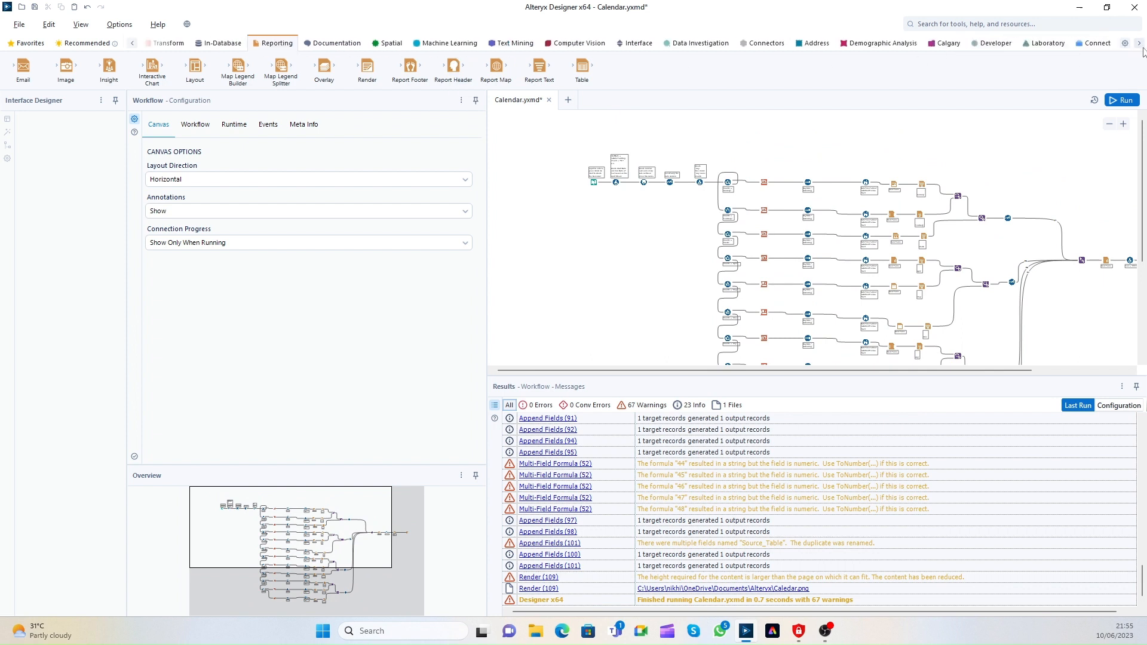
click(1142, 49)
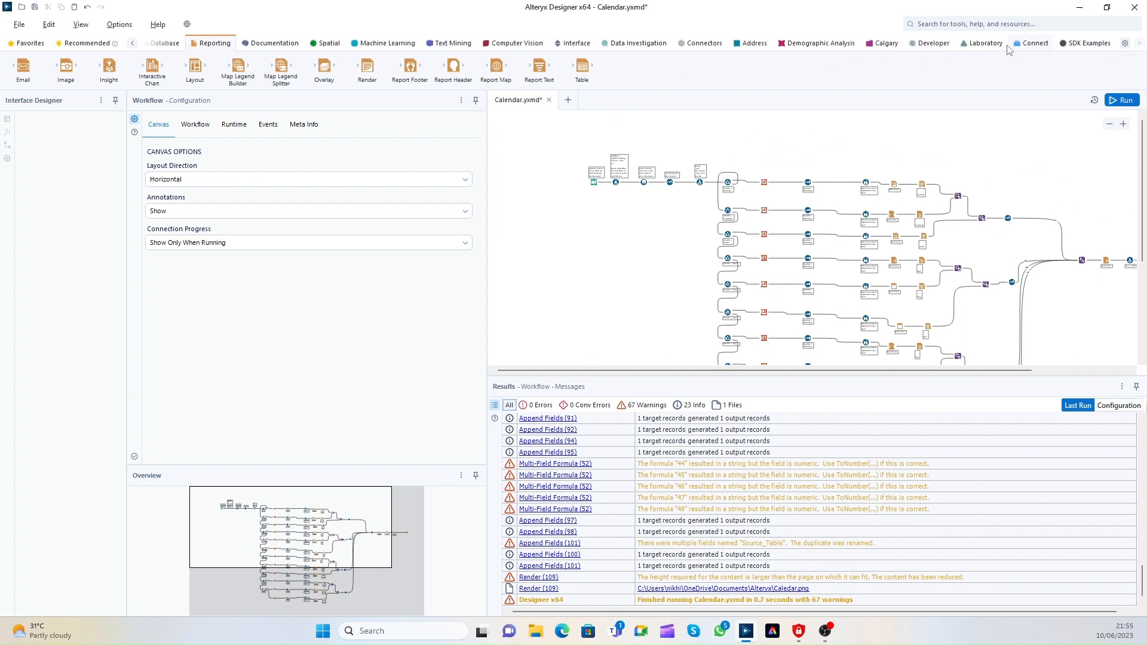
click(1001, 21)
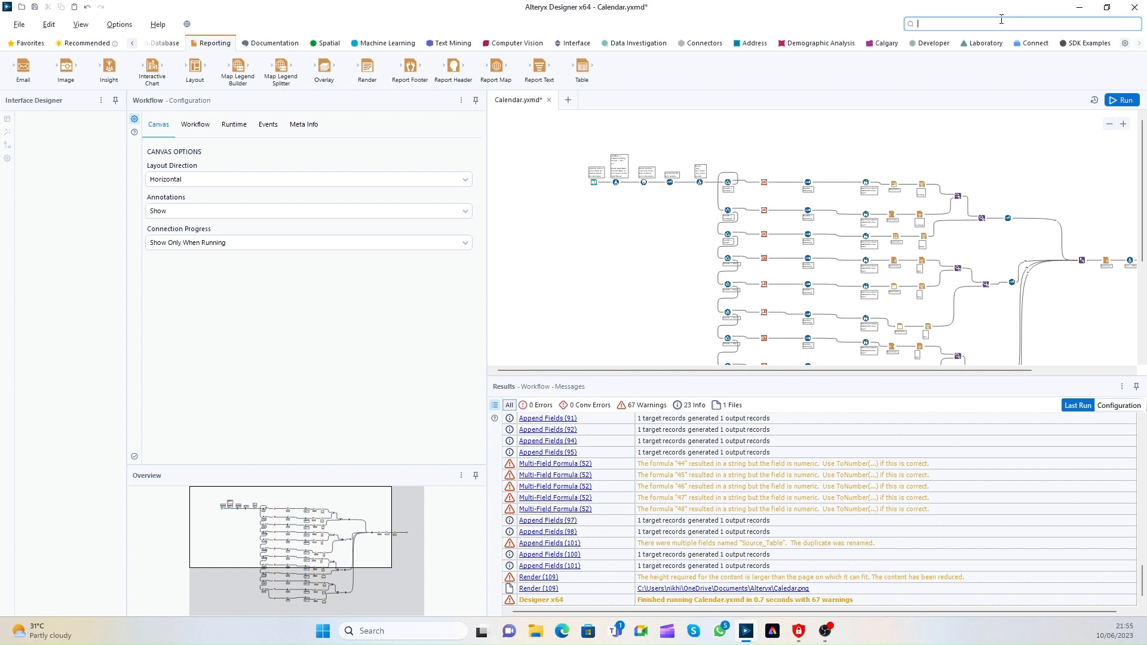
text(text)
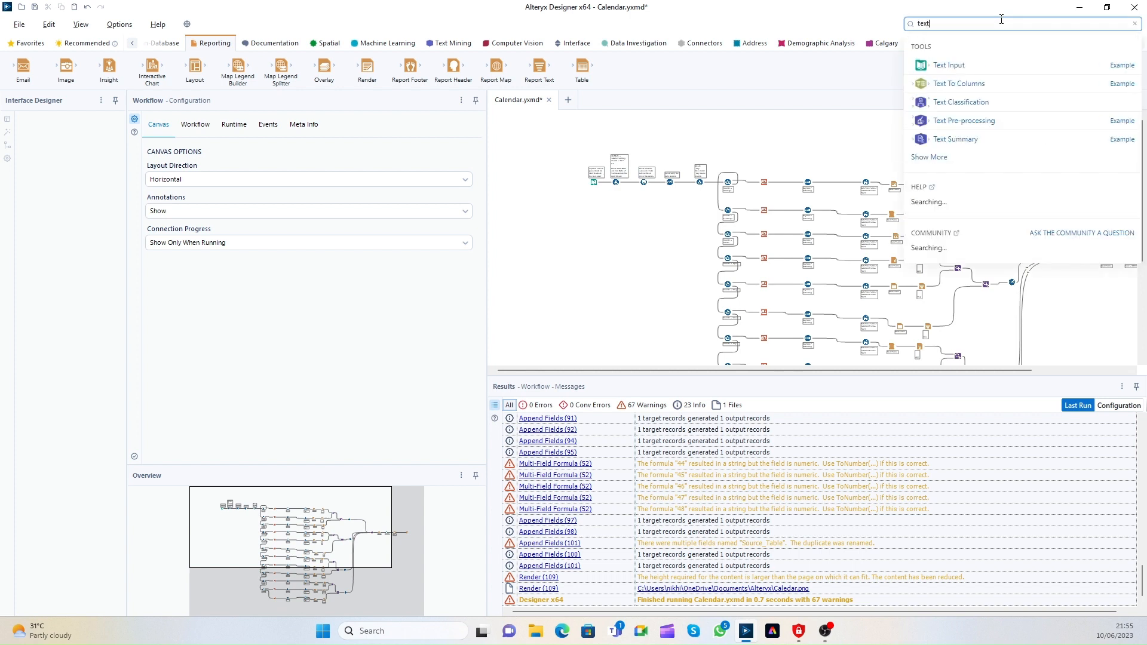
click(929, 157)
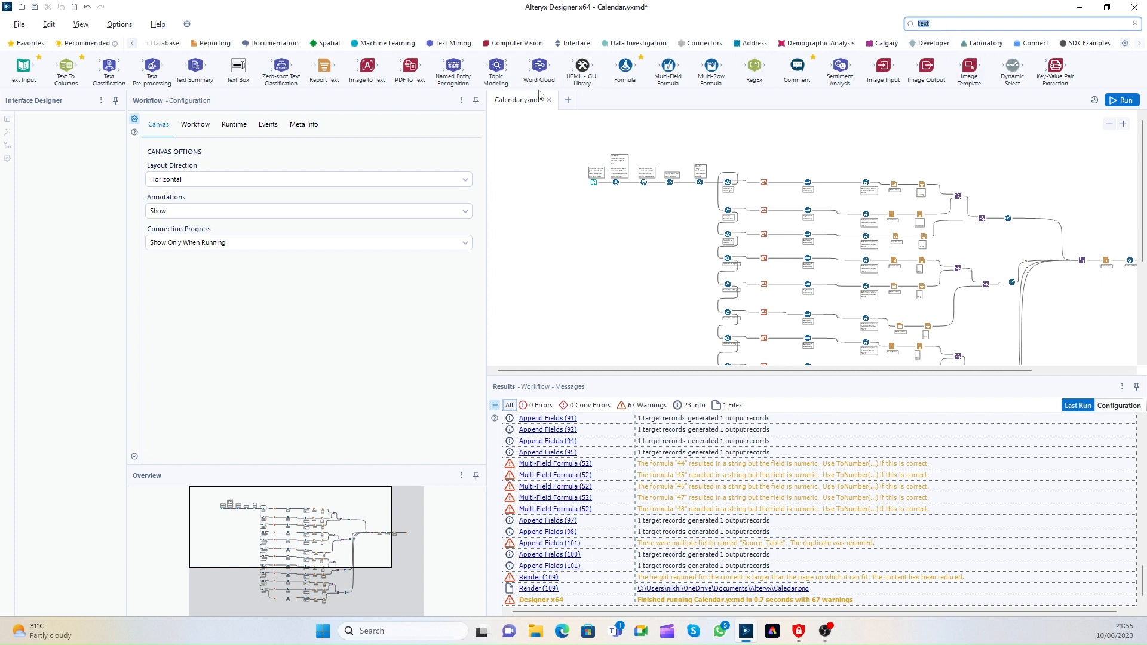
Step: Add a Text Box interface tool connected to the workflow's first tool and open its configuration
click(569, 44)
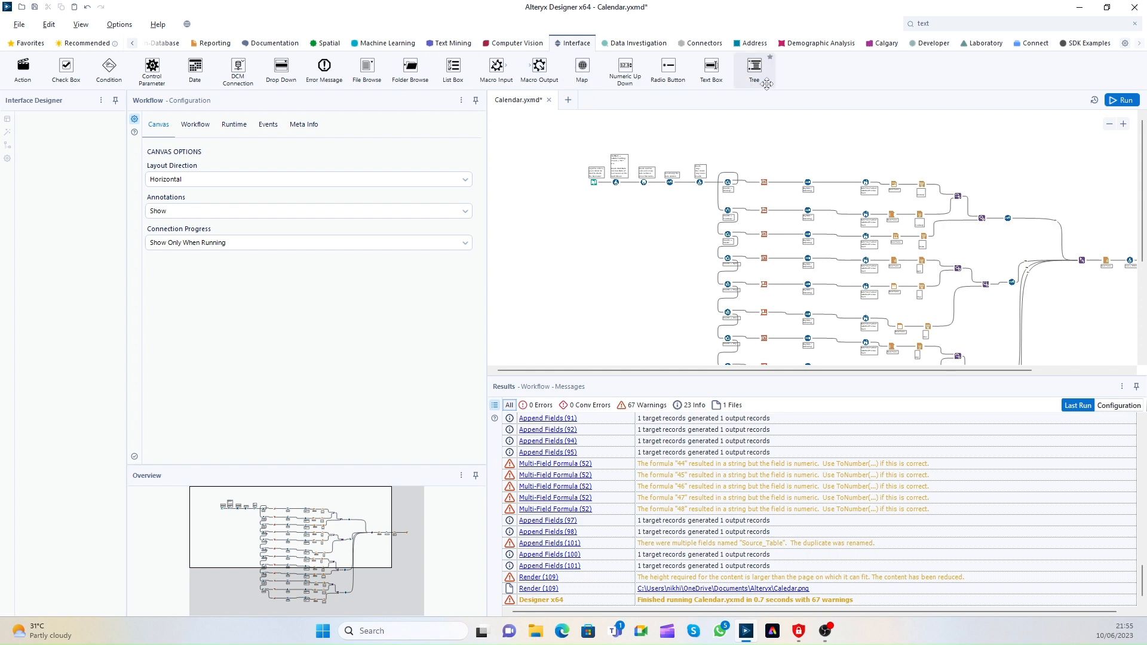
drag(711, 67, 599, 180)
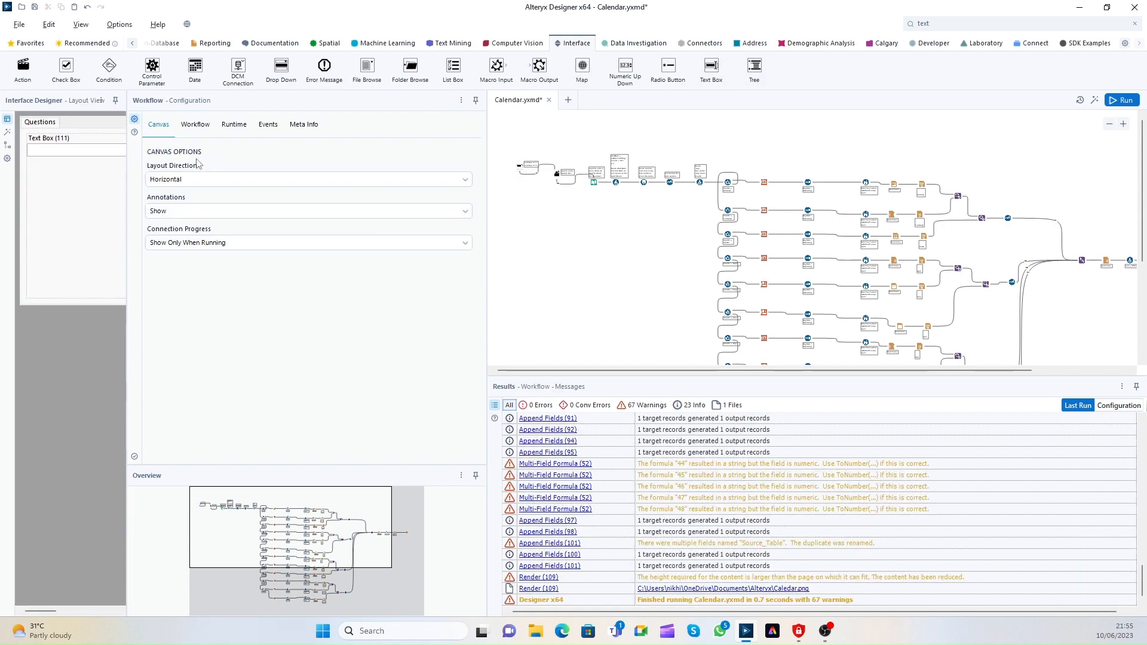
click(522, 167)
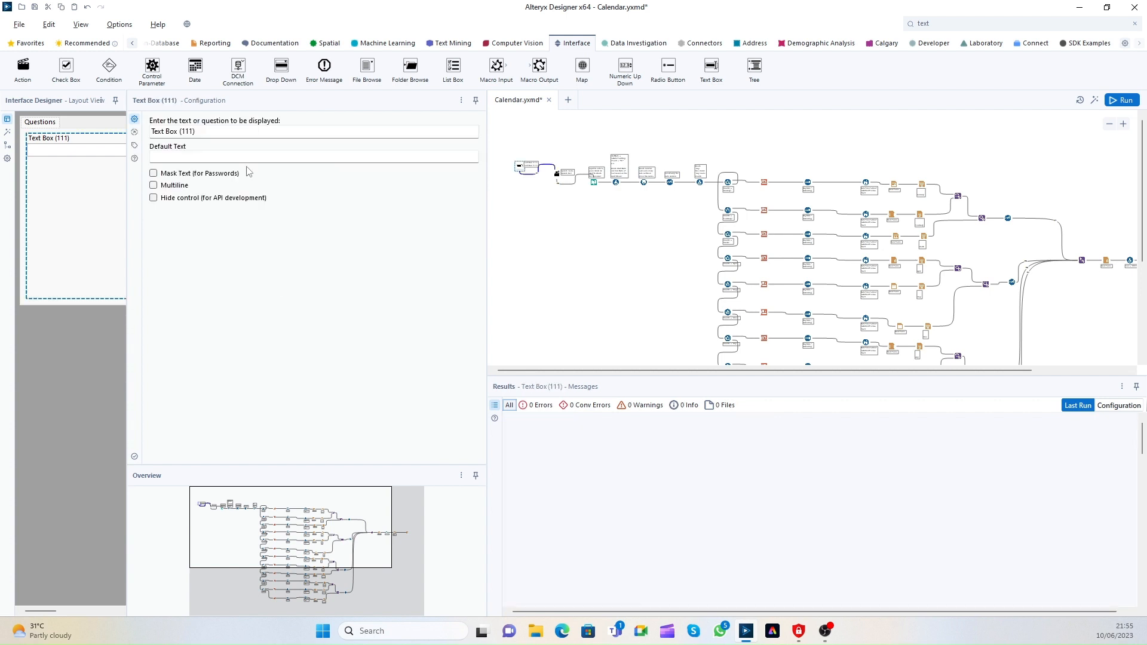
Step: Set the Text Box's default text to 2023 and its question to "Enter a year to create Caledar", and open the connected Action tool's configuration
click(241, 157)
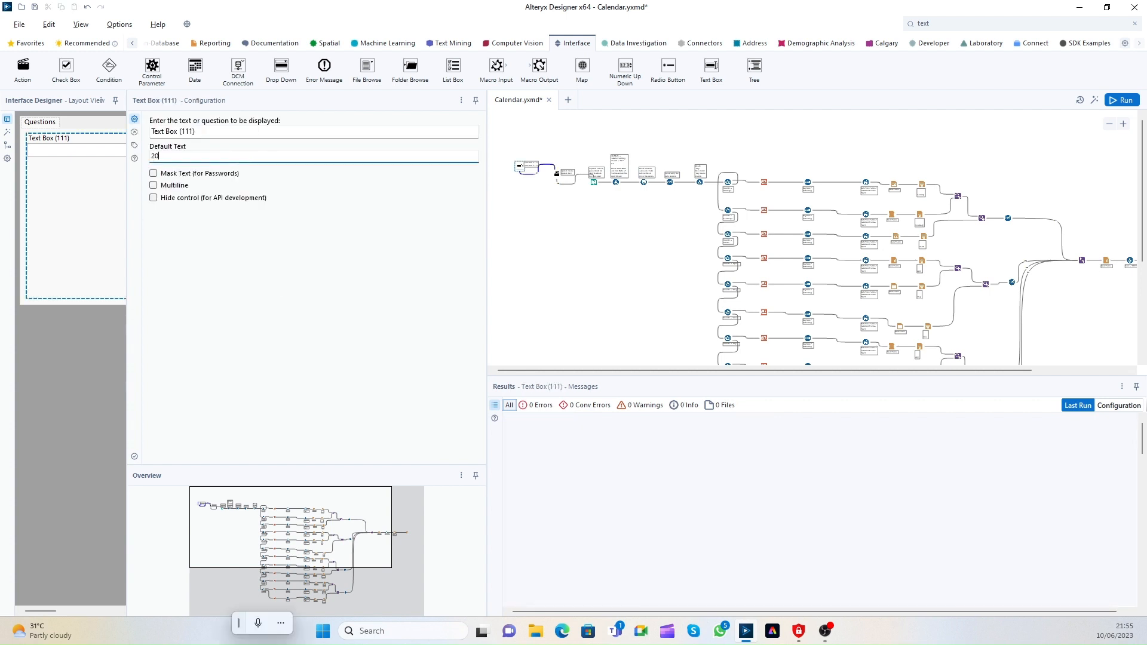
triple_click(217, 130)
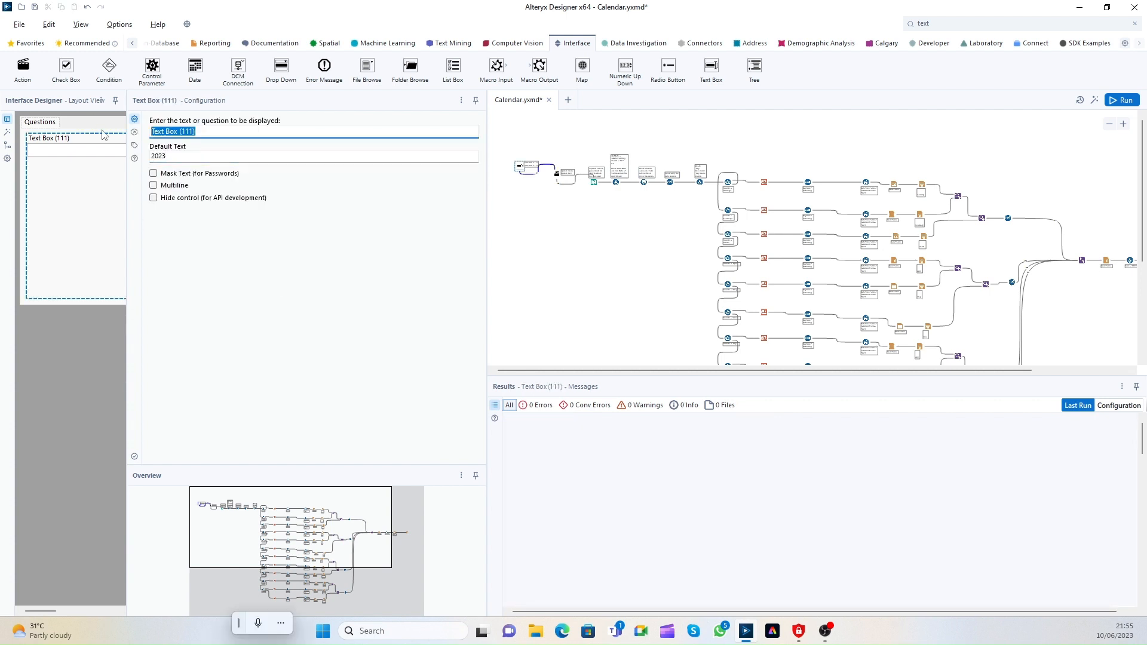
text(Enter a year to create Caledar)
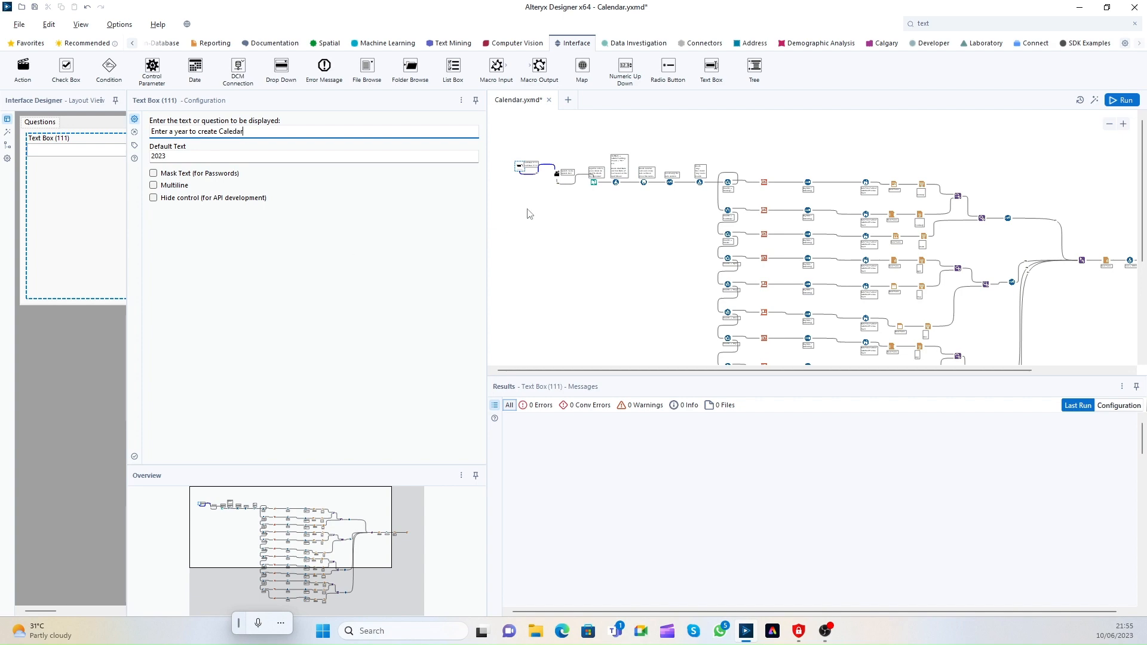
click(540, 185)
click(556, 179)
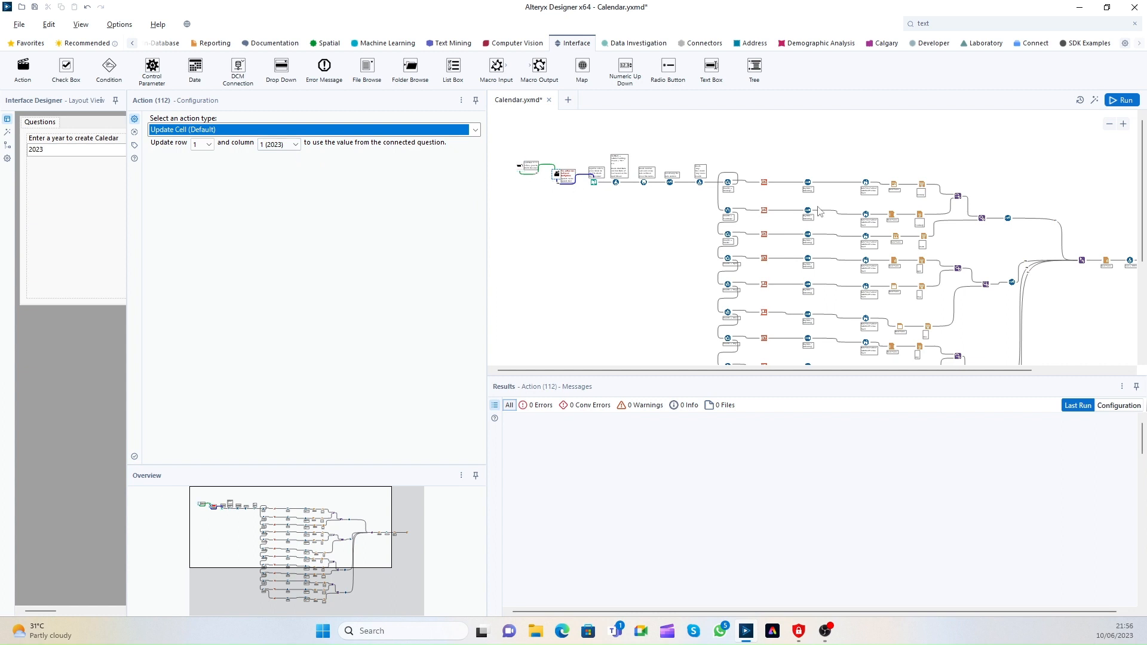
Step: Save the workflow as an analytic app (*.yxwz) named Calendar in the Alteryx documents folder
click(19, 25)
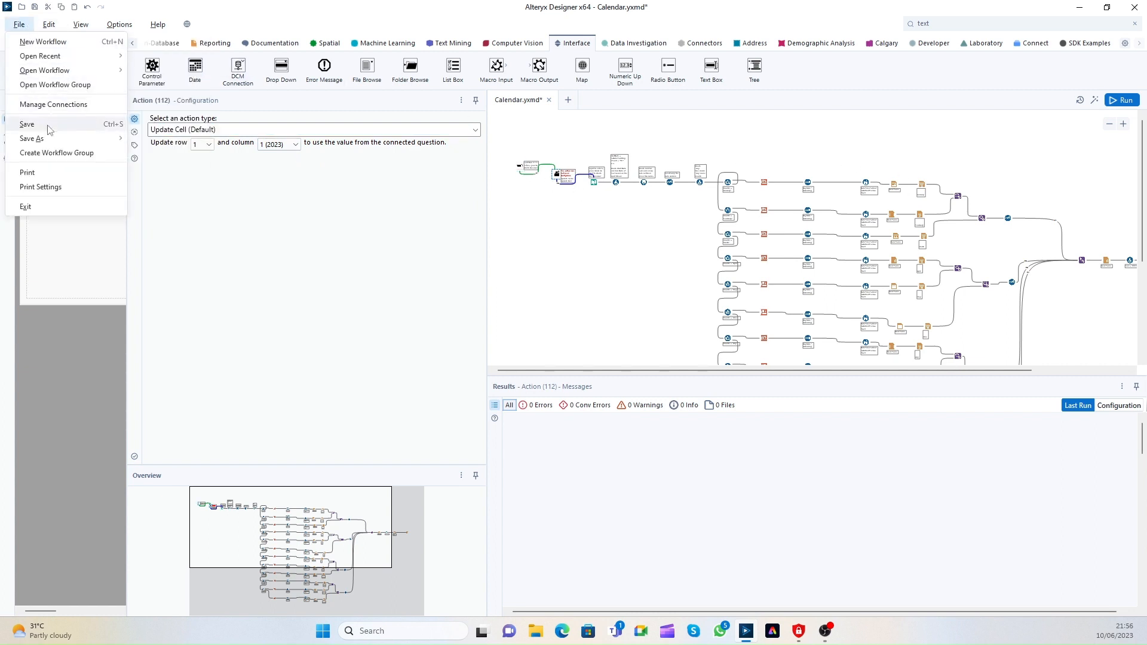
click(49, 127)
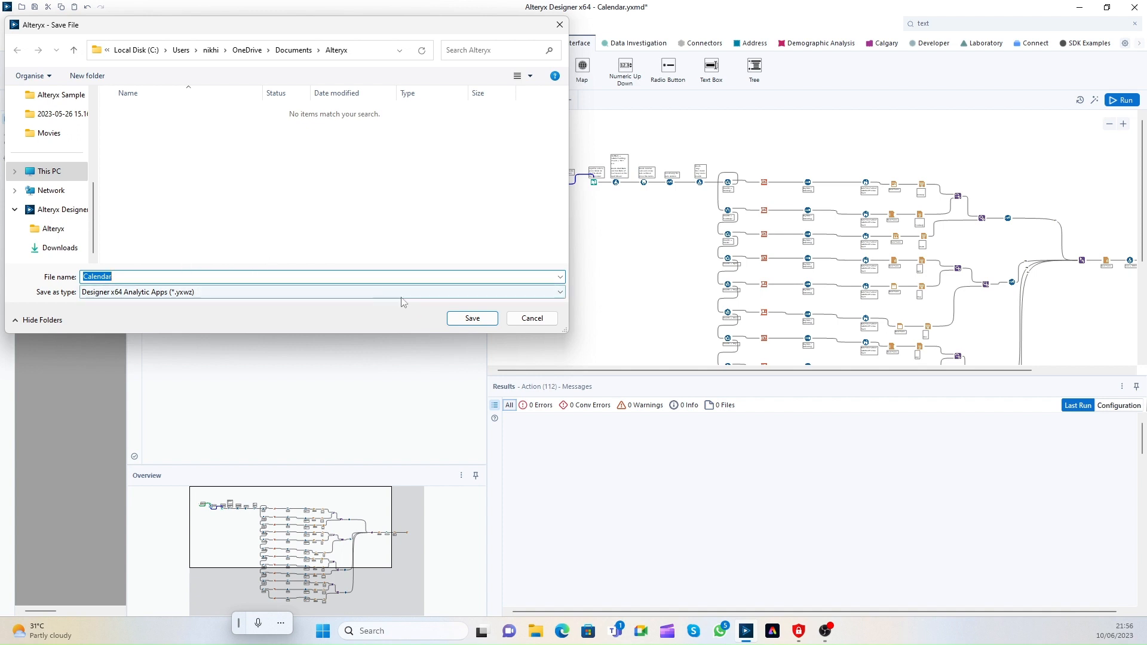
click(472, 318)
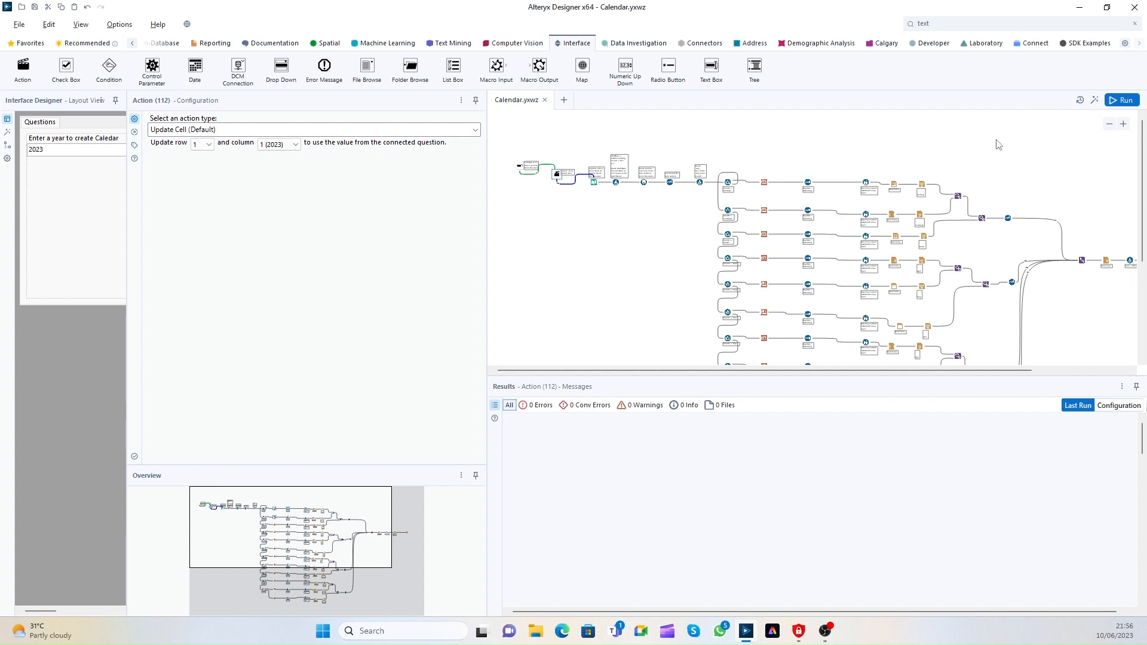
Step: Run the Calendar workflow as an analytic app with 2040 as the year
click(1093, 113)
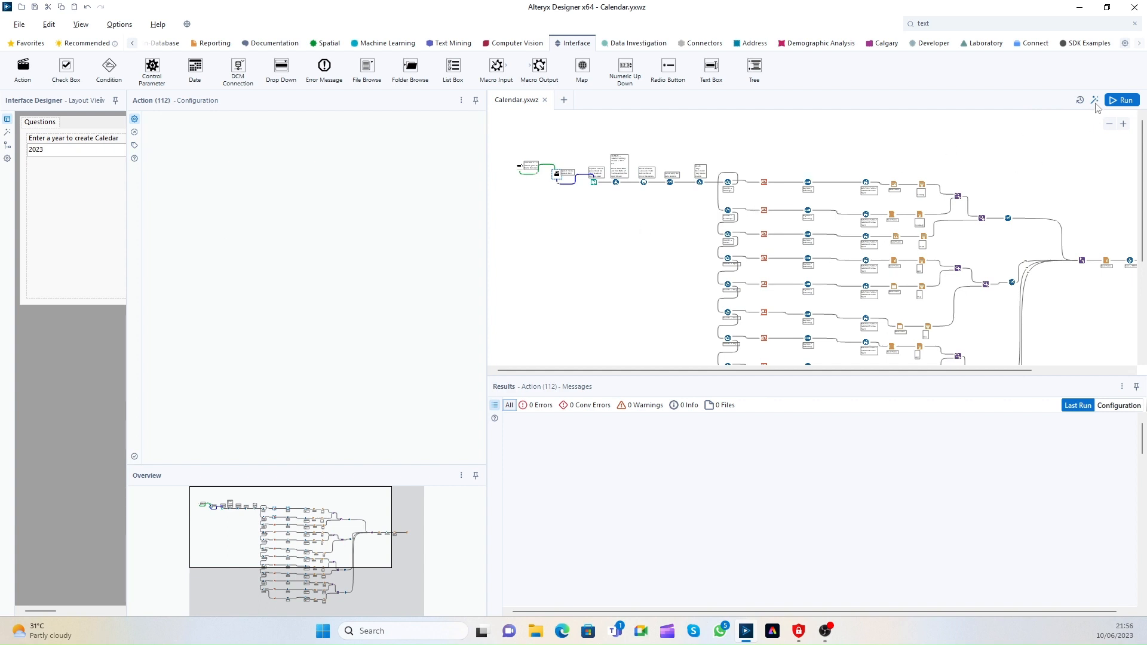
drag(0, 239, 808, 126)
double_click(618, 174)
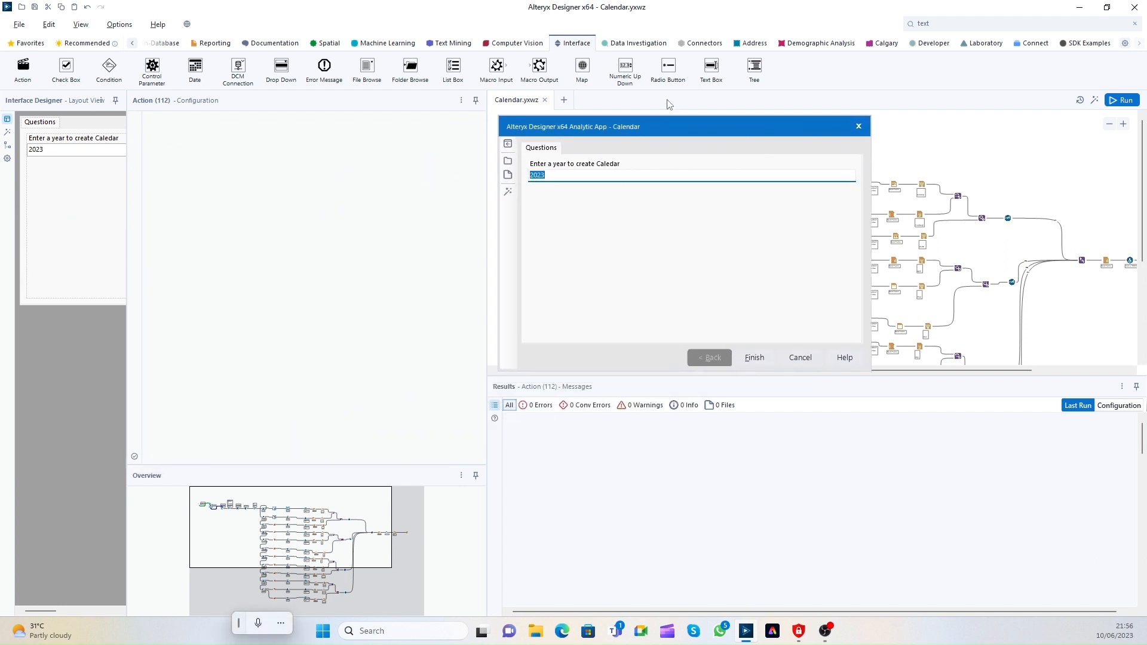
drag(669, 126, 670, 99)
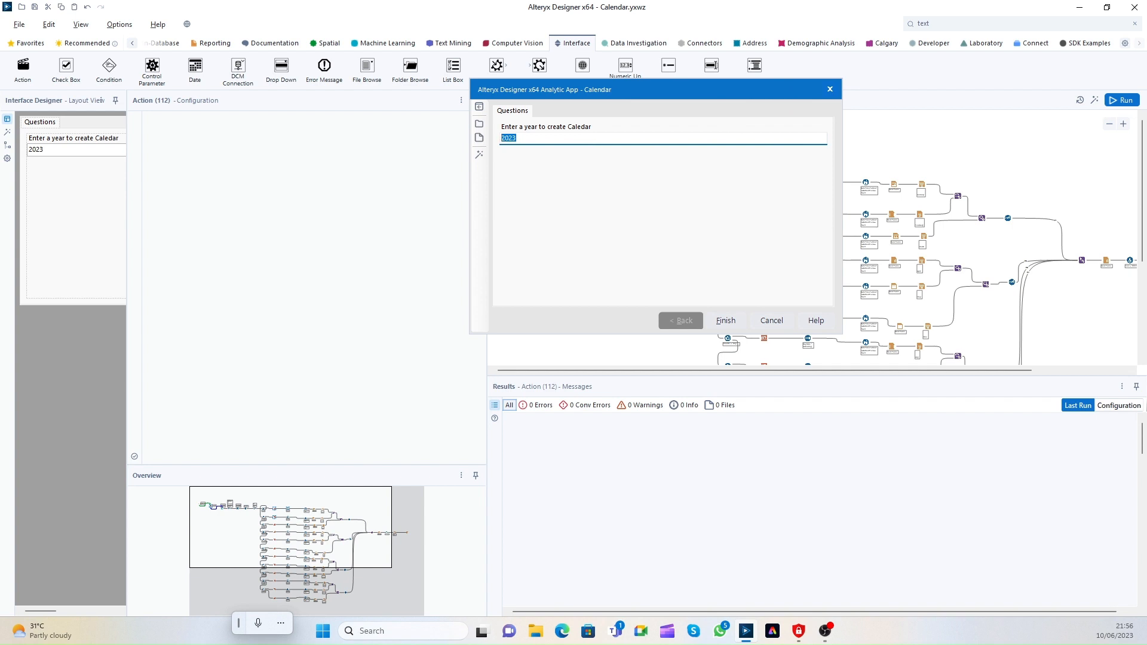
text(20)
click(735, 320)
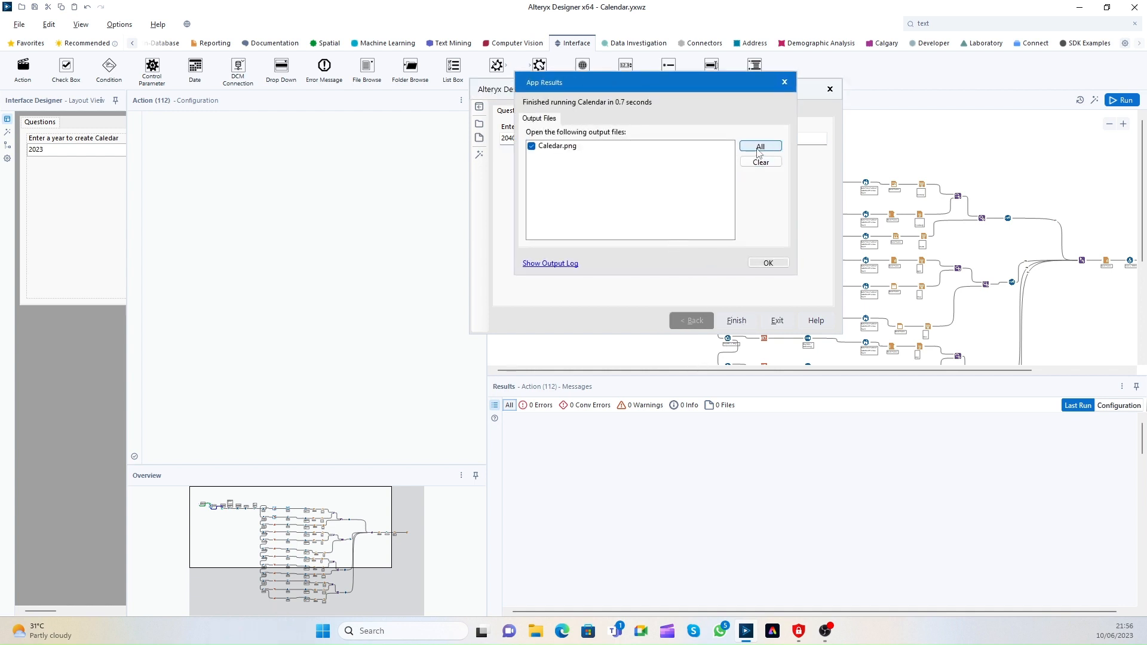
Step: Open Caledar.png from the app's output log, check its title and months, and close the image and the app
click(760, 147)
click(565, 263)
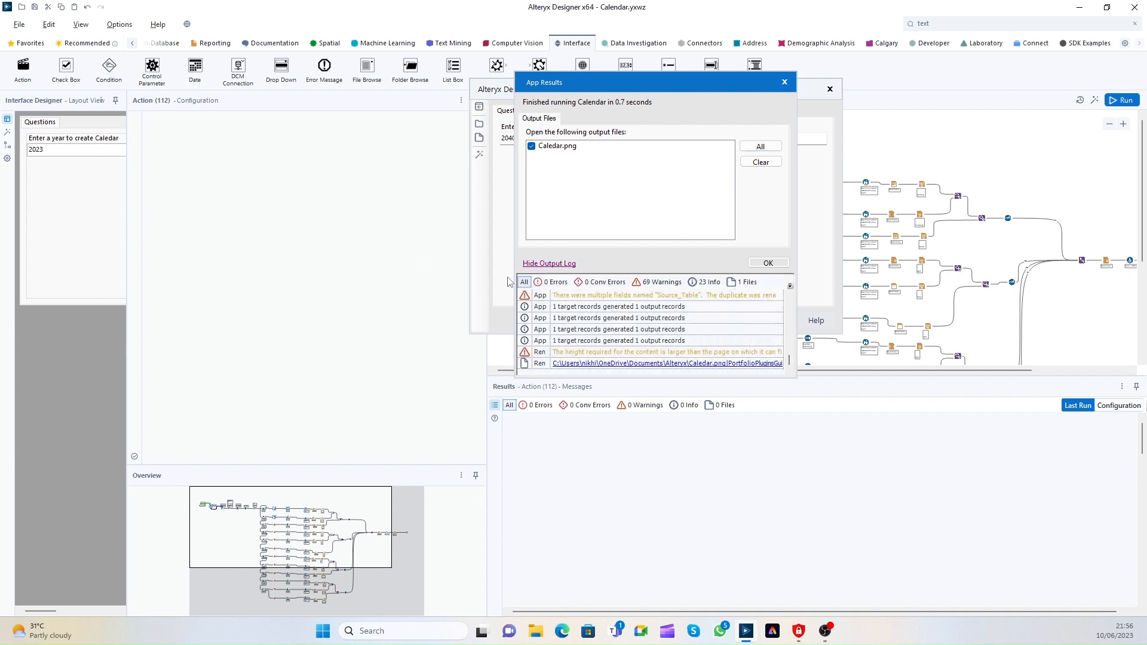
click(720, 363)
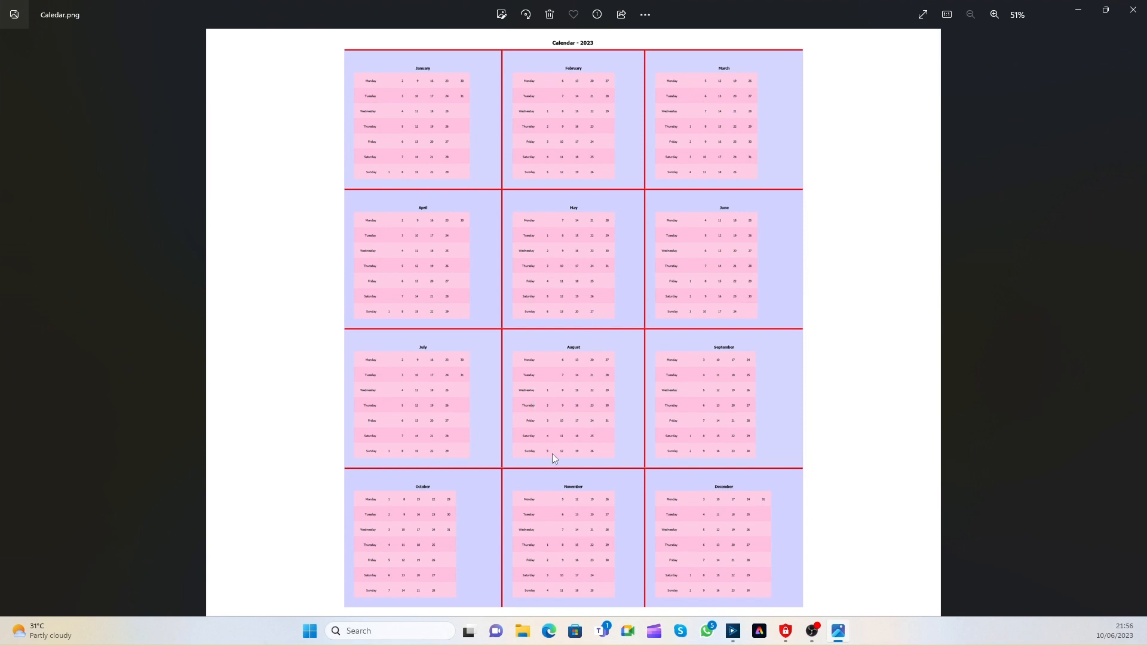
click(1134, 10)
click(781, 86)
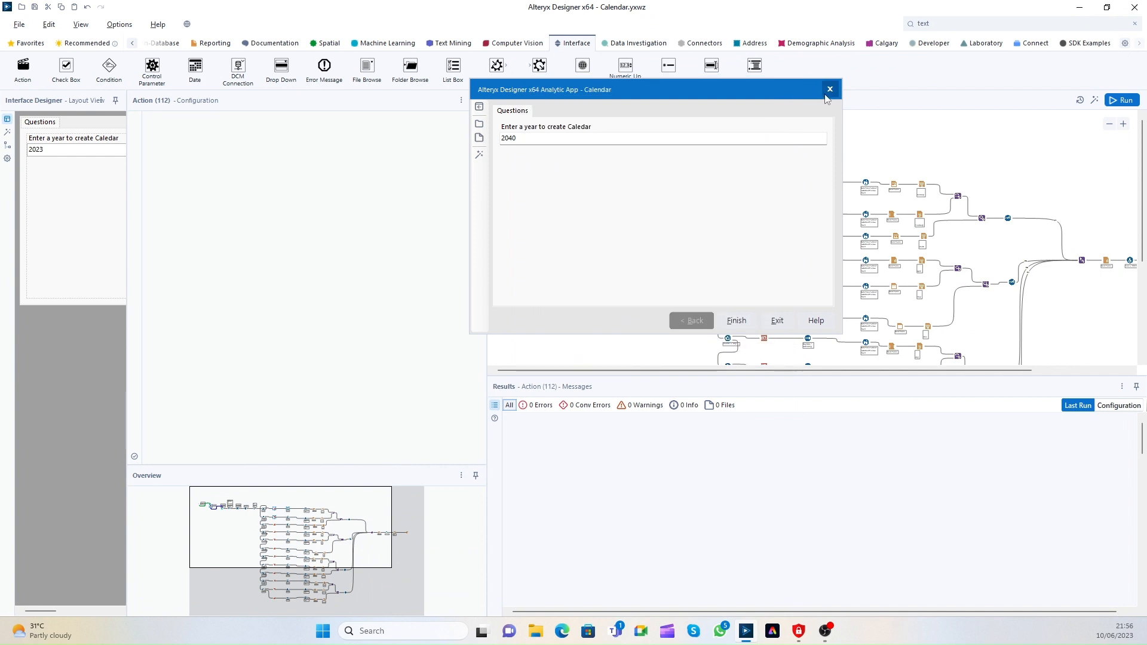
click(830, 89)
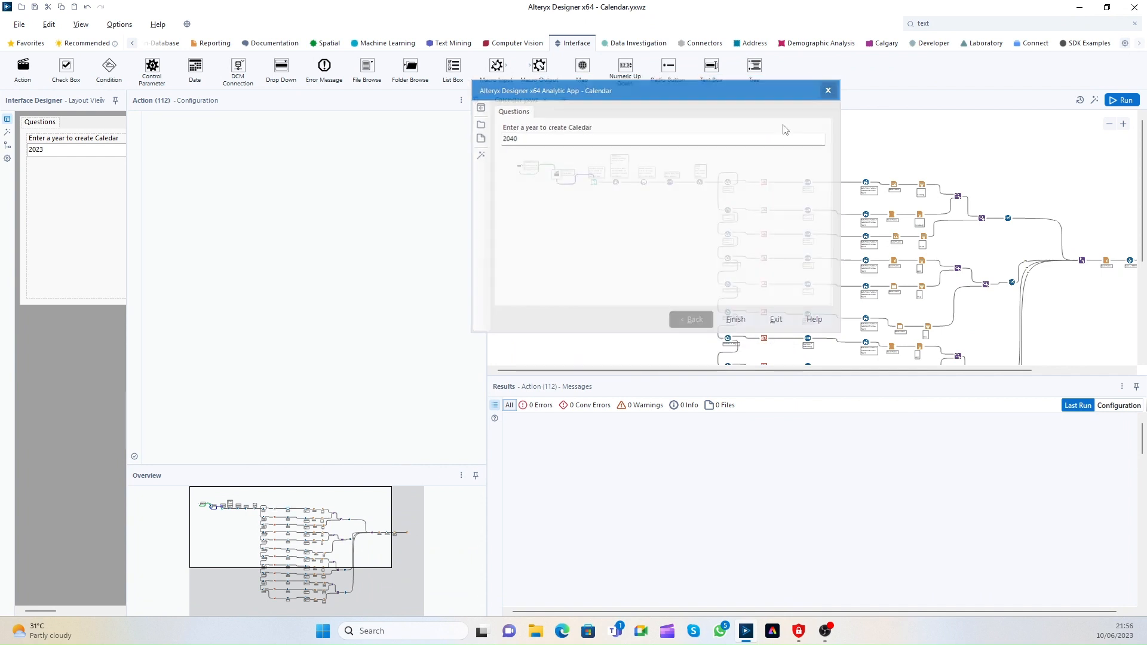
Step: Connect the Text Box to the Formula tool that sets the Year column, and place the new Action tool just above that formula
click(595, 182)
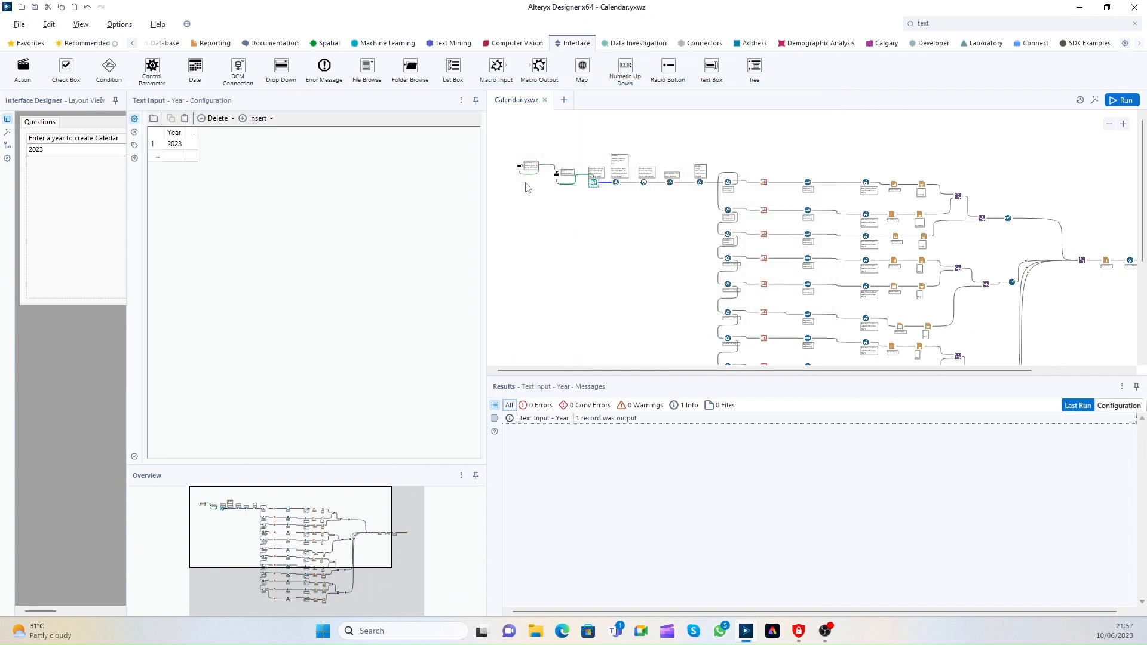
drag(521, 177, 995, 262)
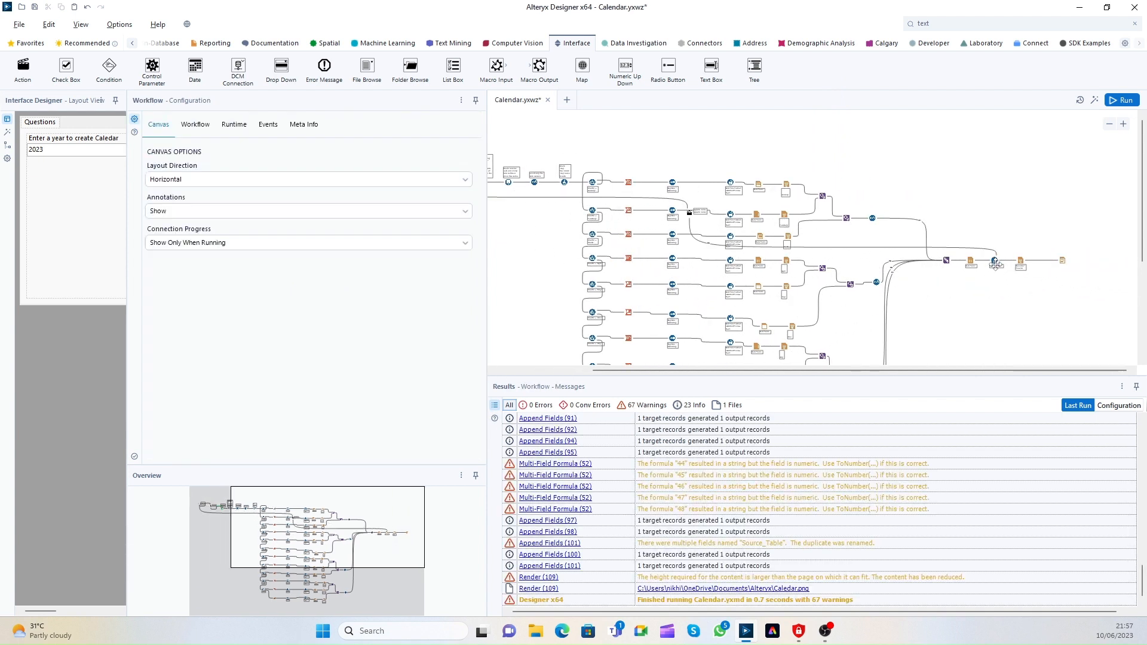
click(995, 262)
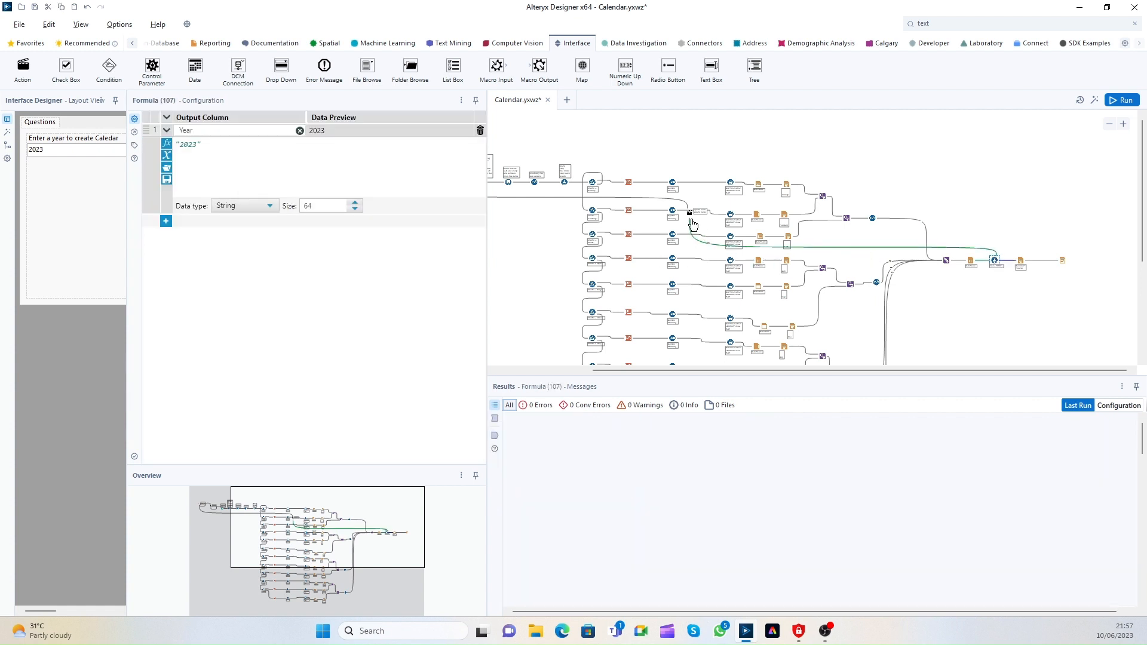
drag(690, 213, 982, 223)
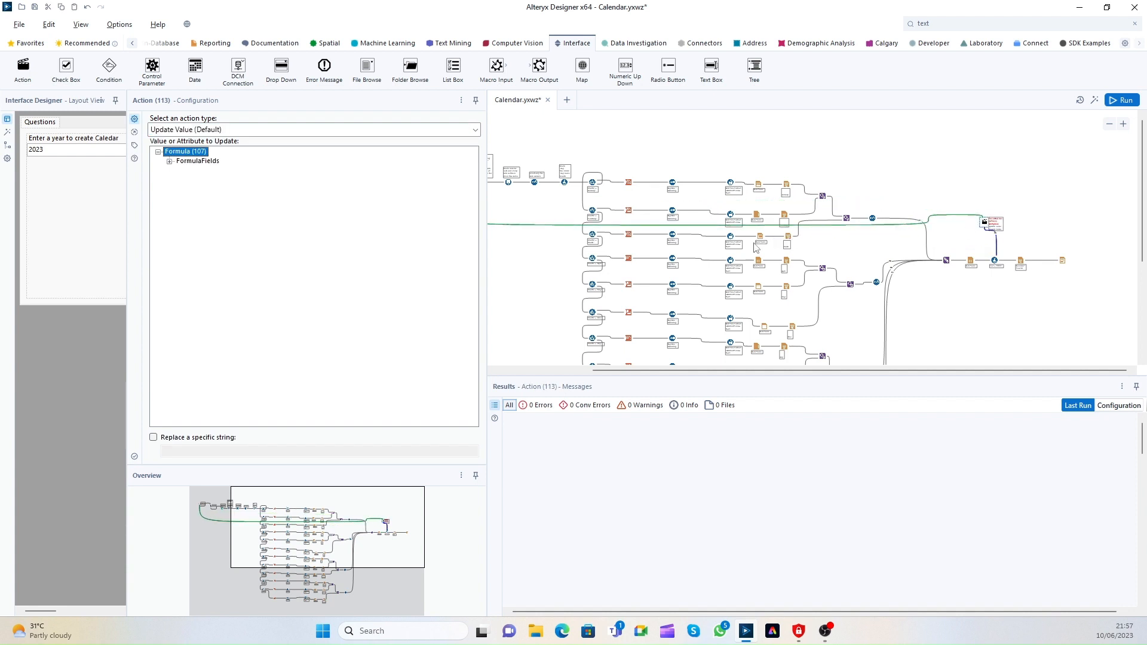
Step: Configure the new Action tool to update the formula's expression by replacing the specific string 2023 without quotation marks, and save the app
click(170, 162)
click(180, 171)
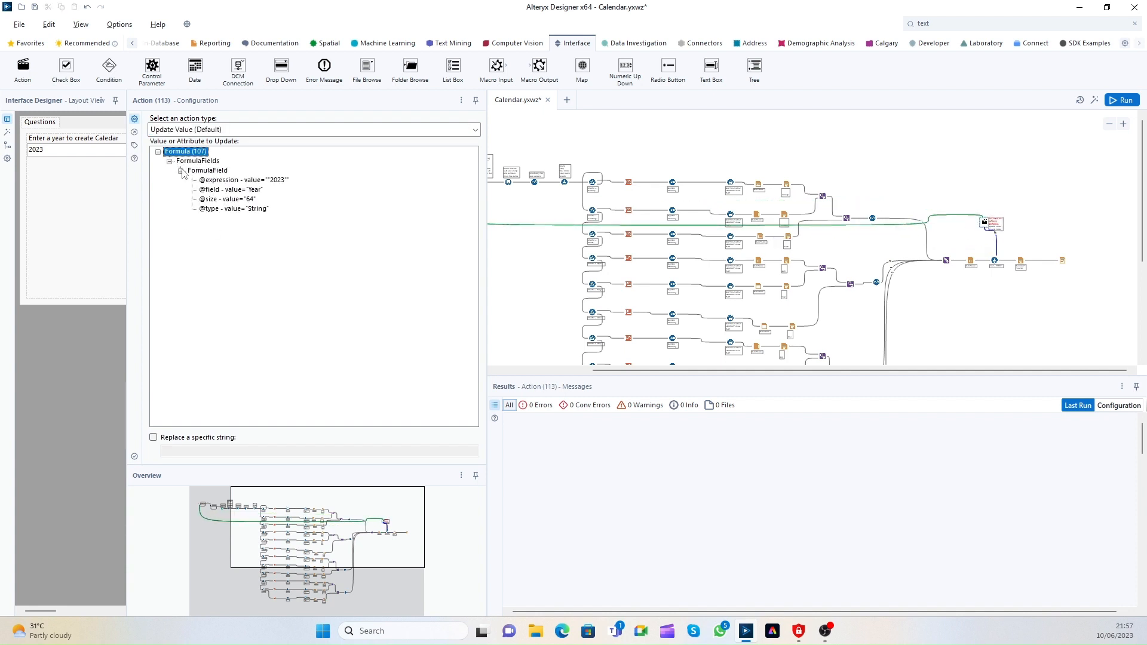
click(264, 181)
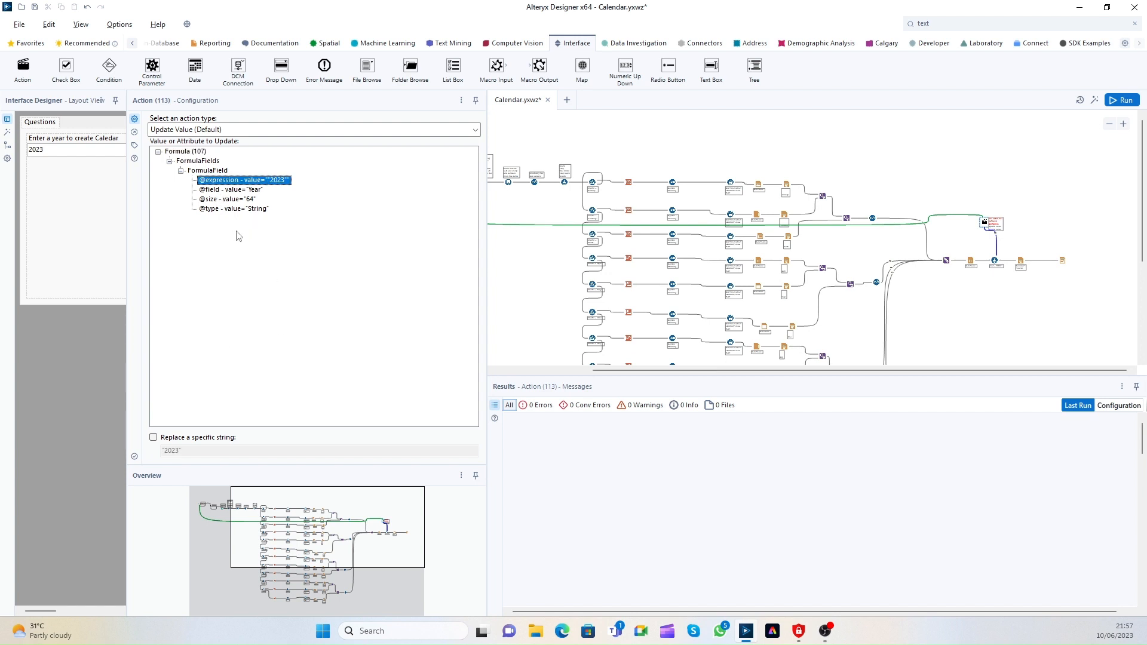
click(187, 441)
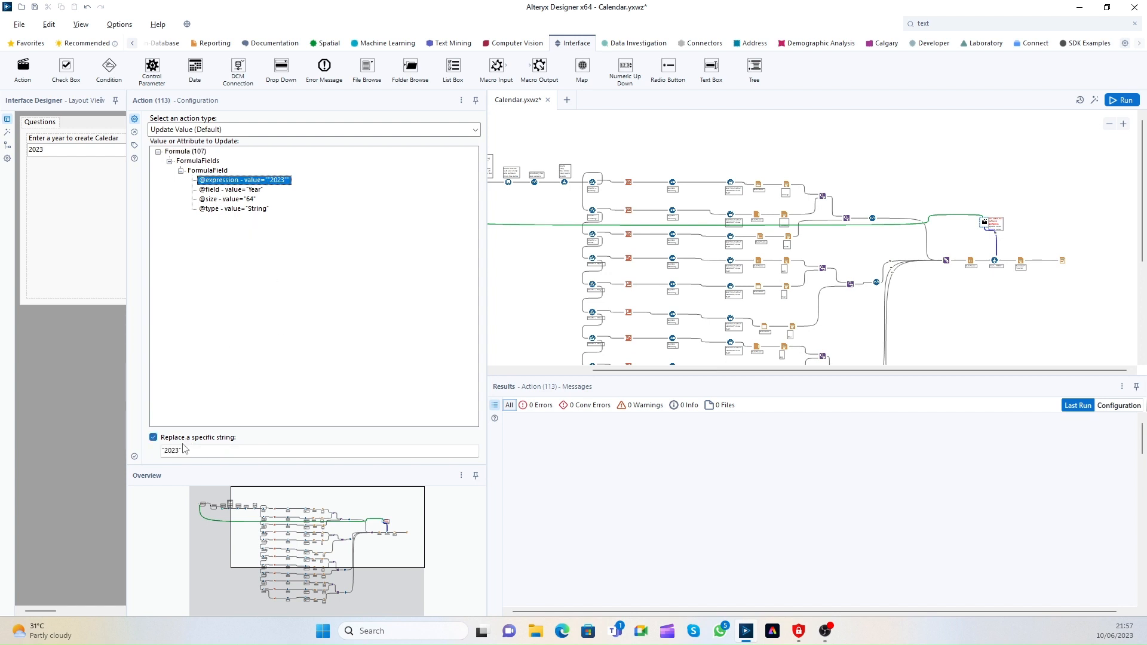
click(187, 452)
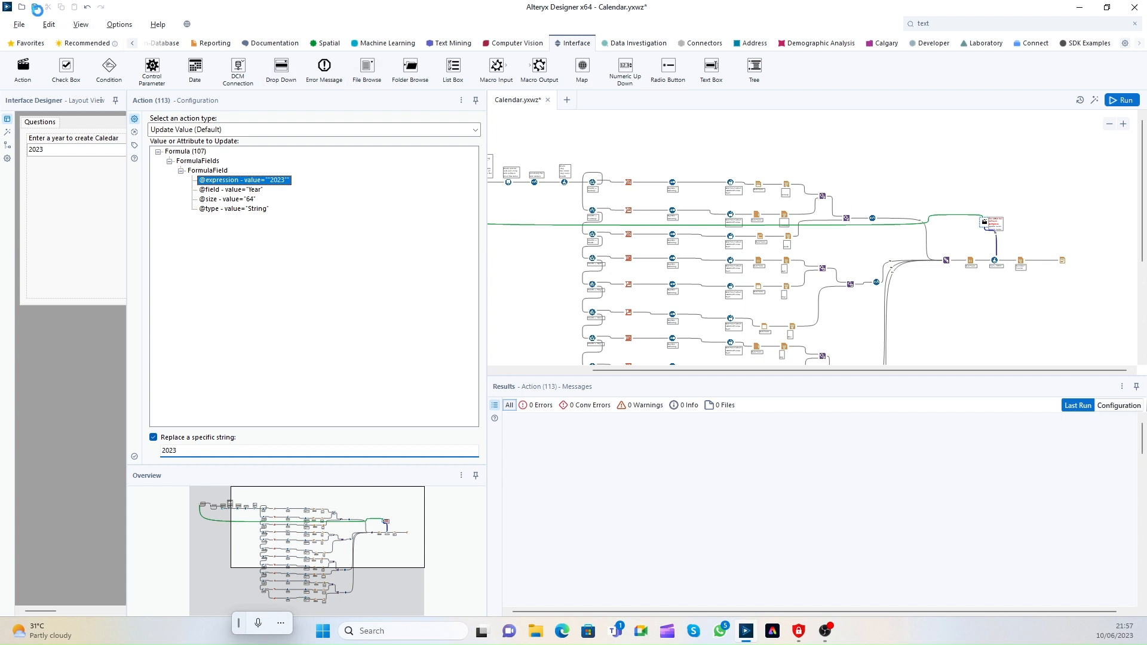
click(35, 8)
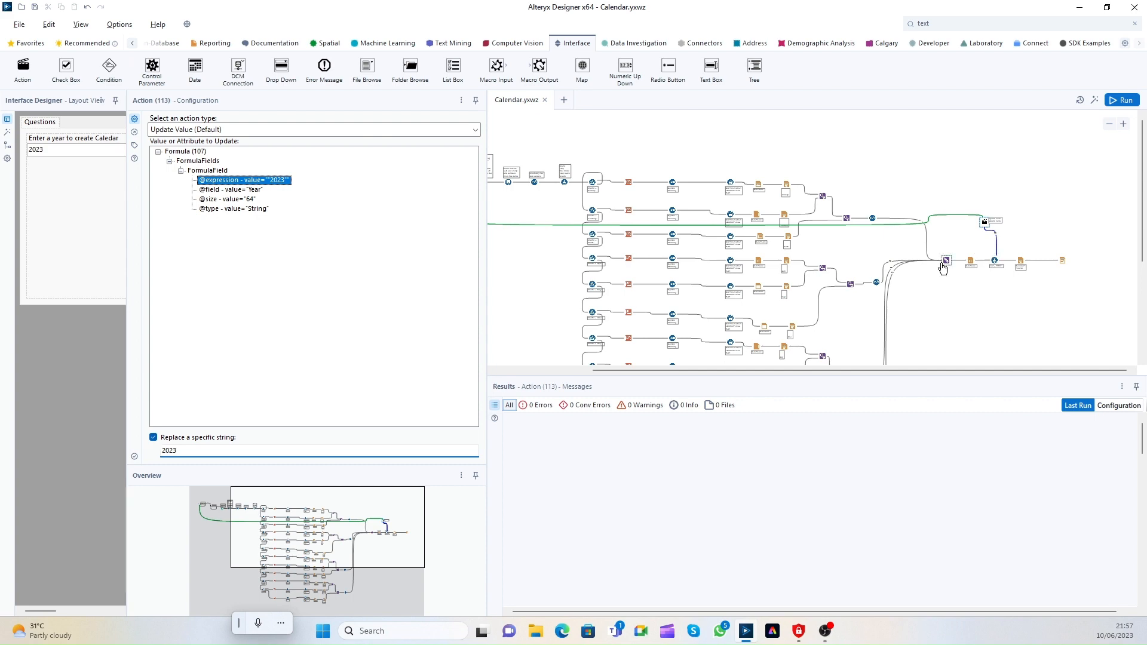
Step: Run the Calendar analytic app again with 2045 as the year
click(996, 165)
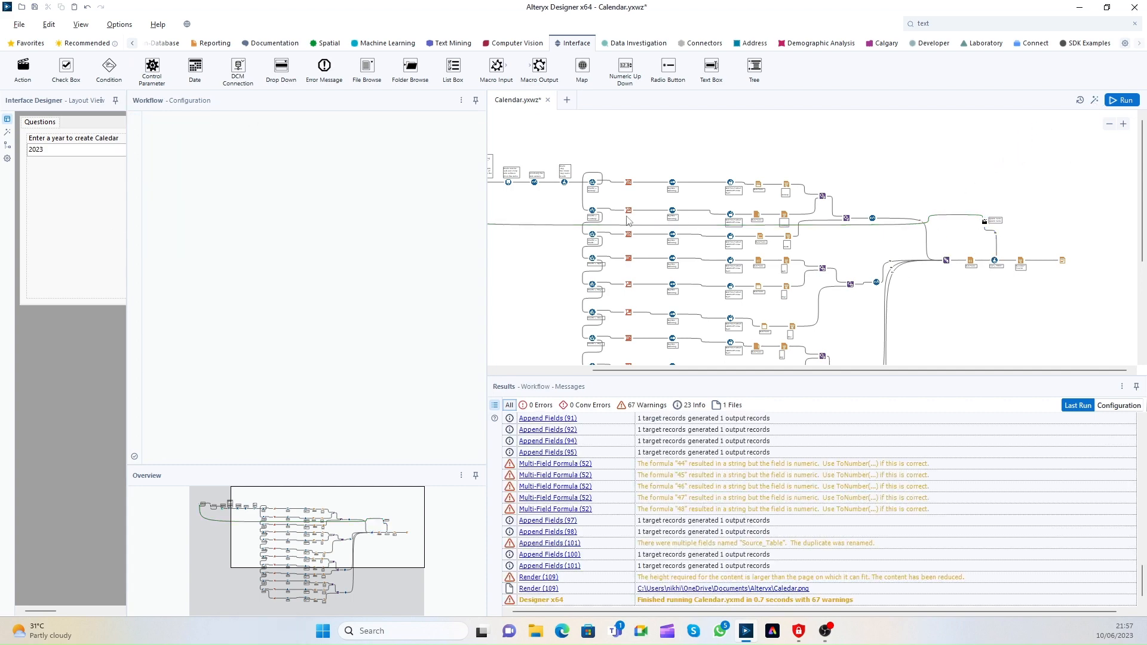
drag(591, 221, 749, 137)
click(506, 182)
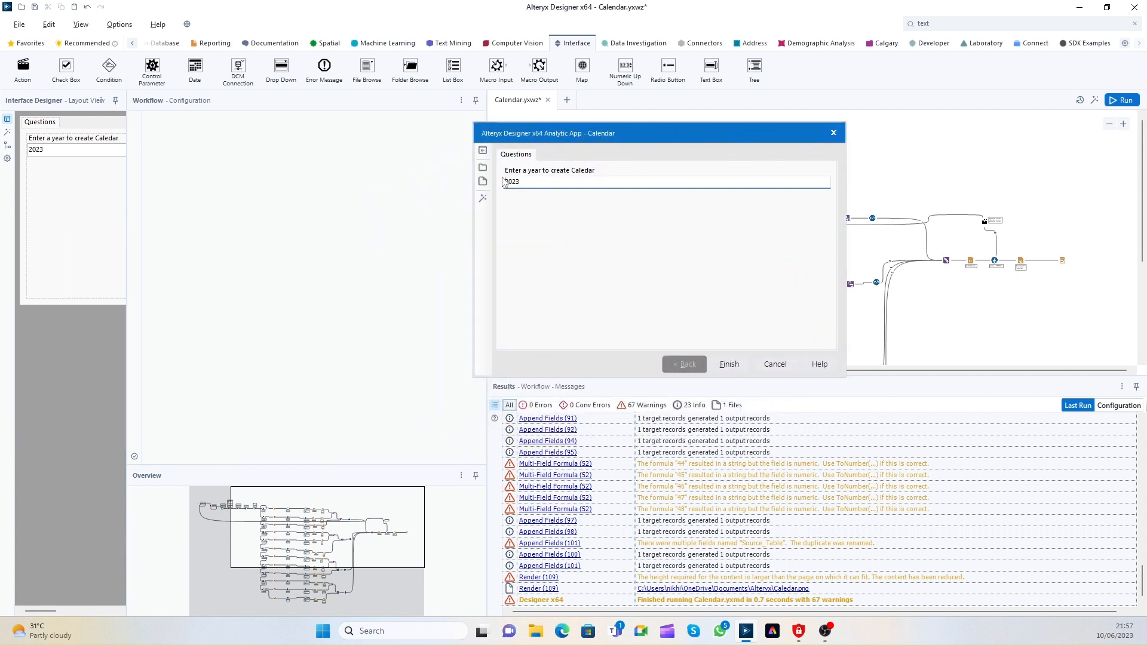
drag(545, 183, 409, 186)
text(2)
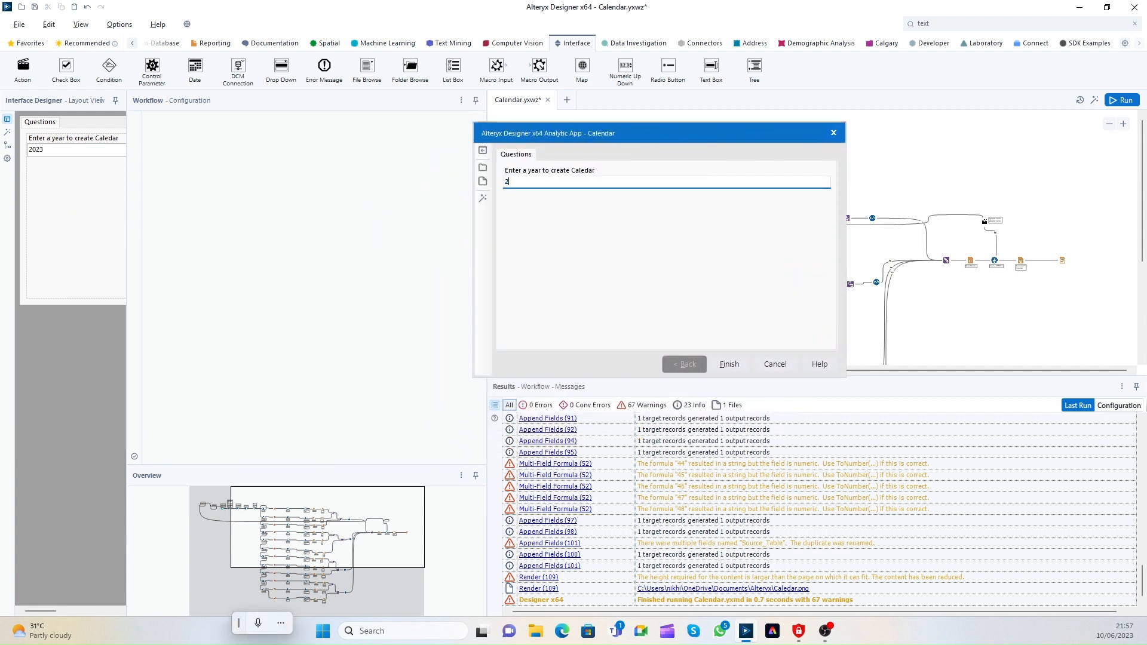
text(045)
click(726, 365)
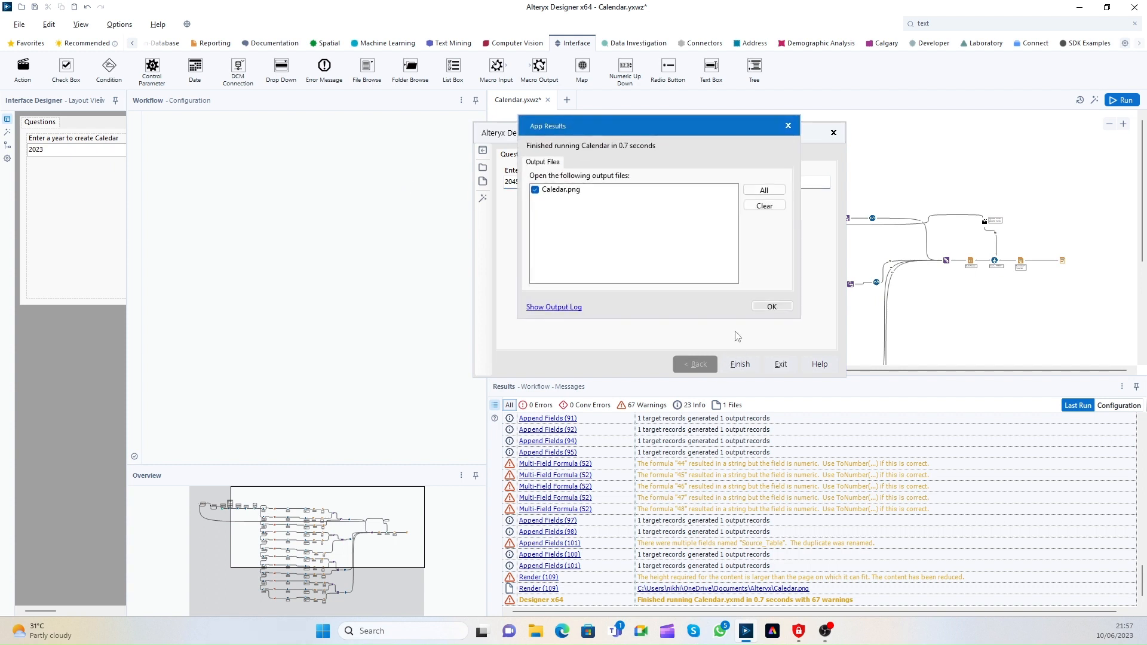
Step: Open Caledar.png from the output log, examine the title and month tables up close, and close the image and the app results
click(764, 190)
click(567, 308)
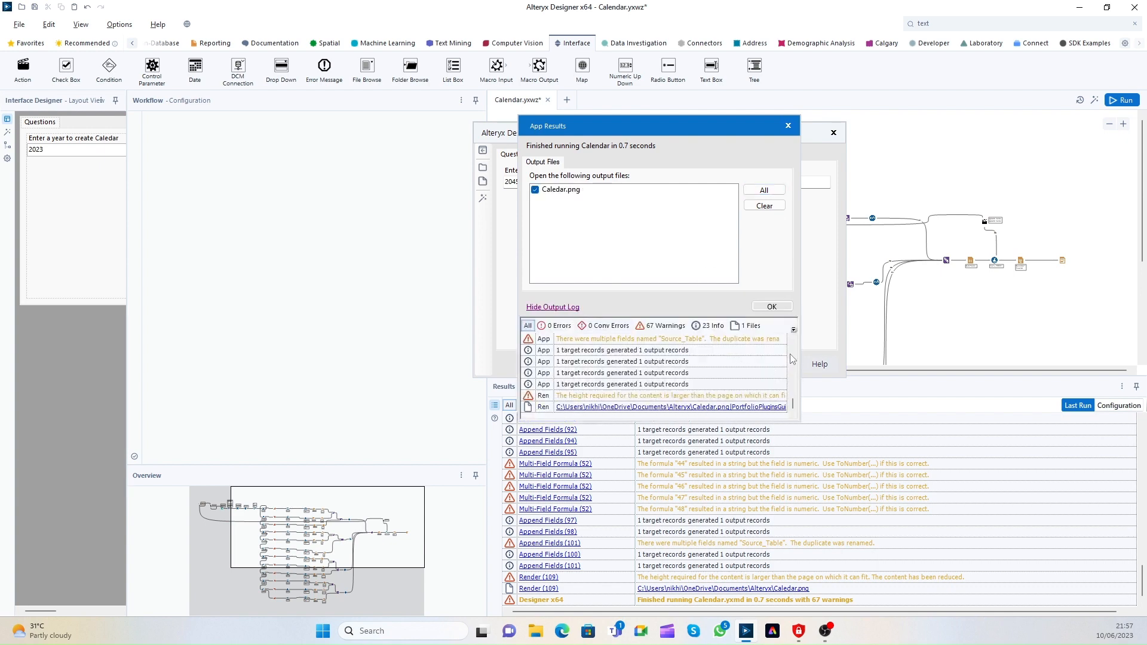
click(762, 408)
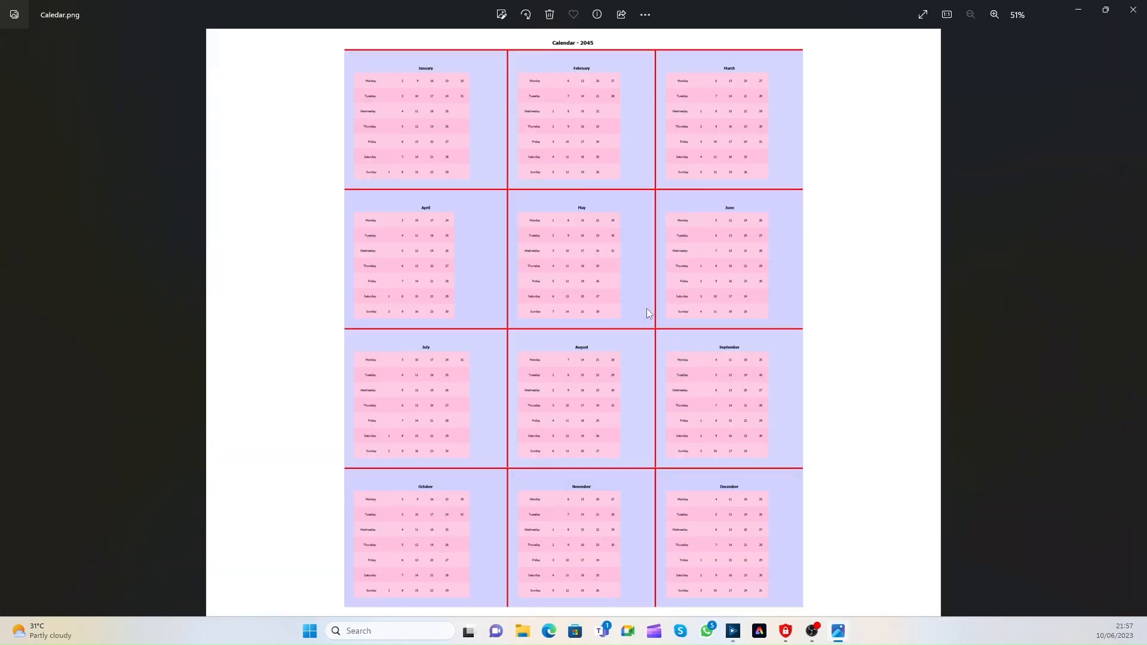
scroll(578, 57, up, 1)
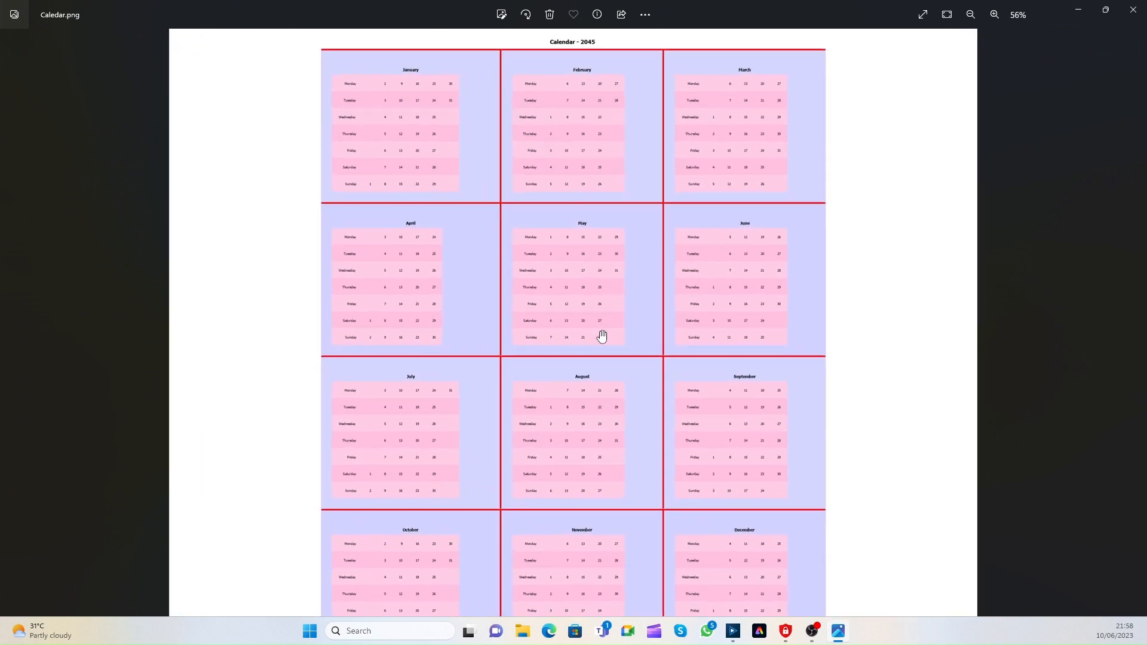
drag(599, 335, 639, 458)
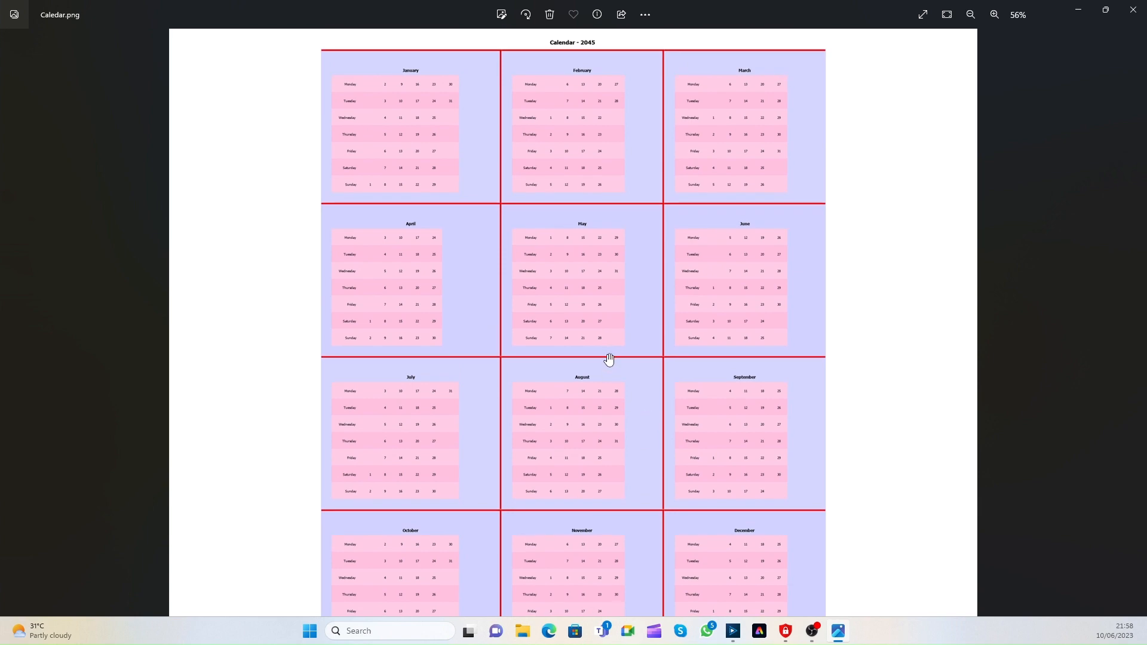
scroll(564, 49, up, 1)
scroll(564, 49, down, 1)
drag(565, 54, 630, 202)
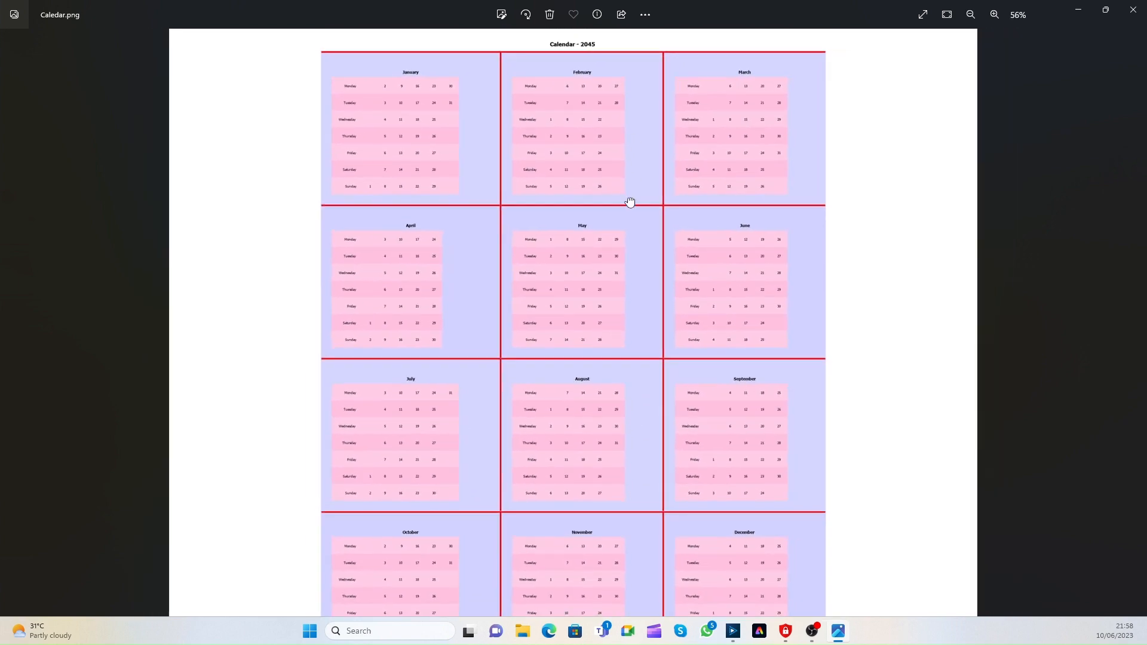
click(1133, 9)
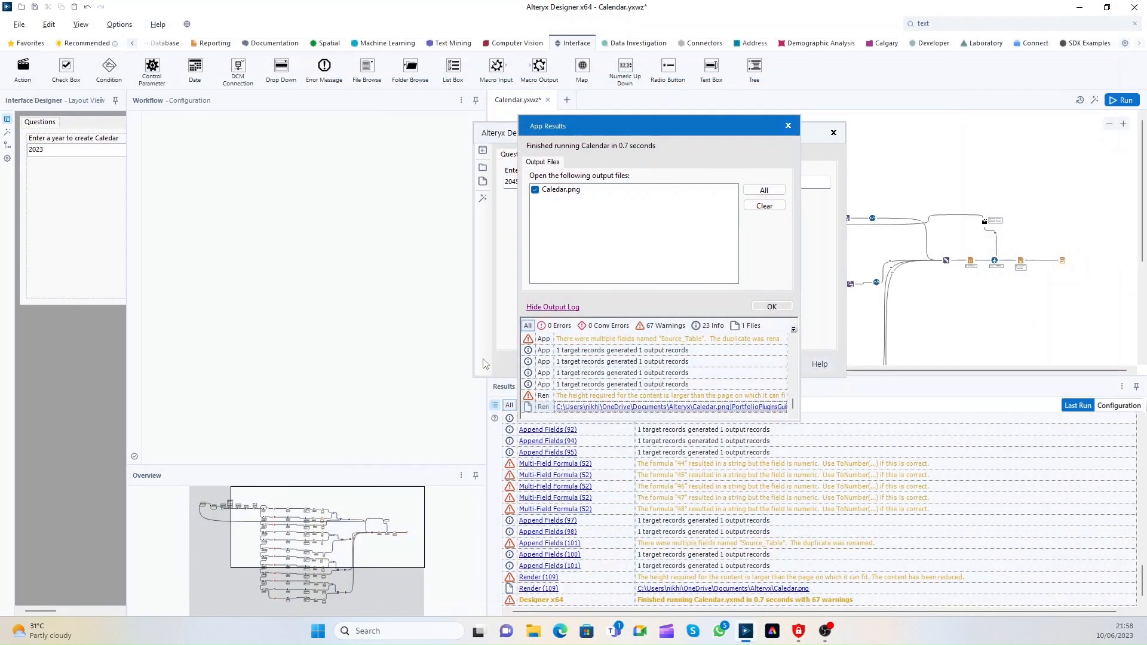
click(788, 126)
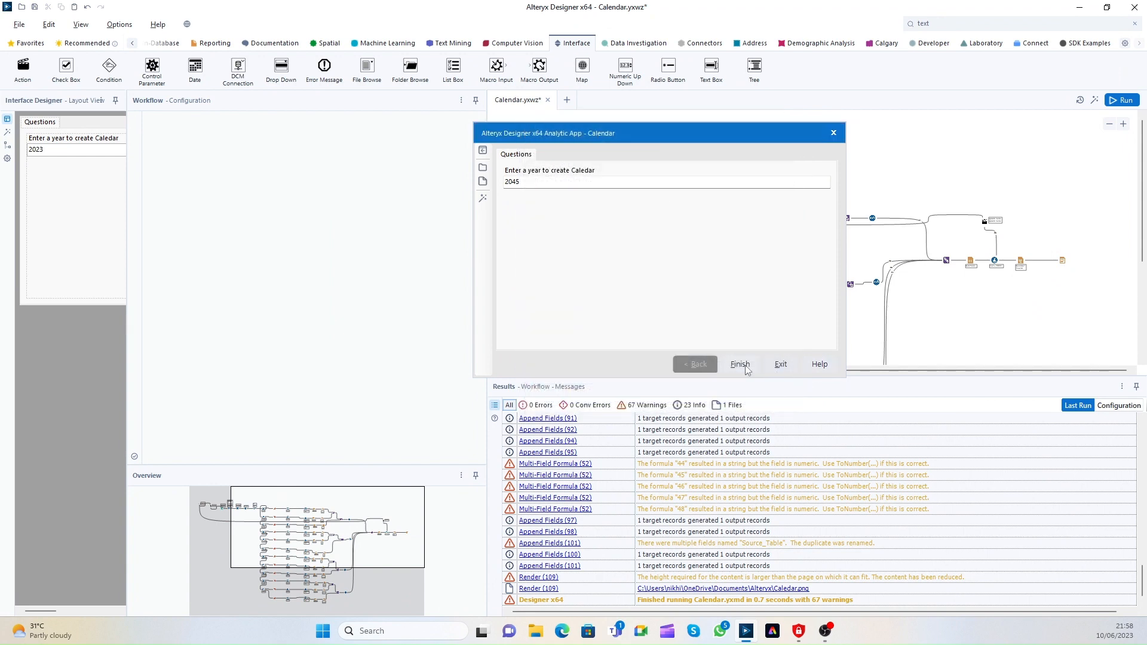
Step: Exit the Calendar app's input window and change the Render tool's output file to Calendar.xlsx
click(781, 364)
click(1062, 260)
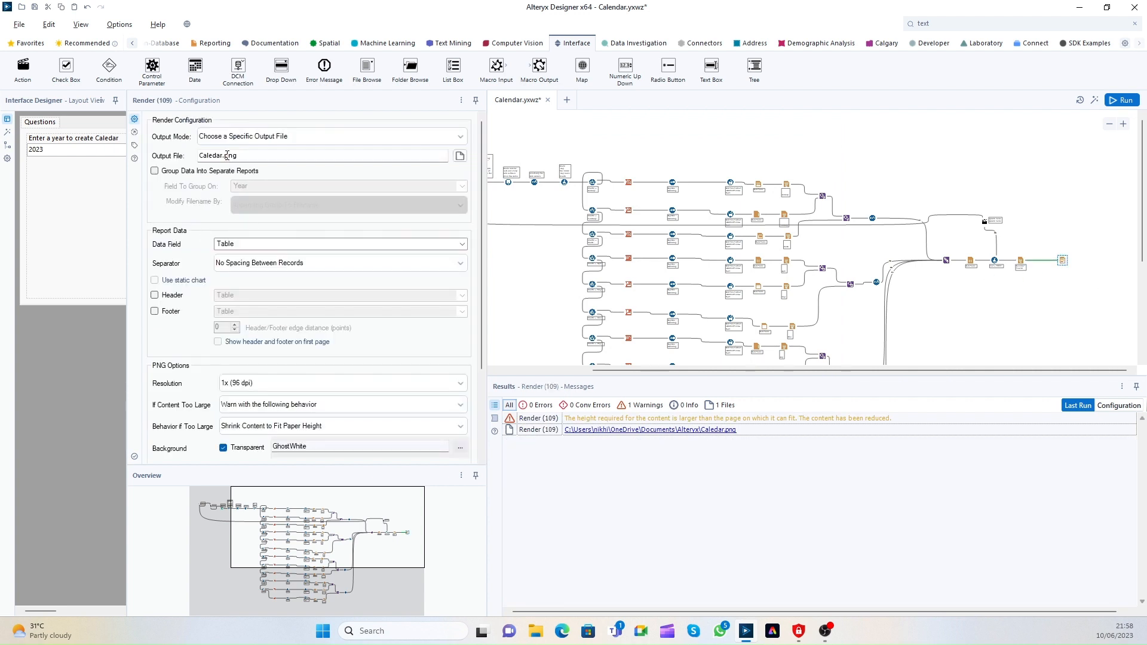
click(239, 157)
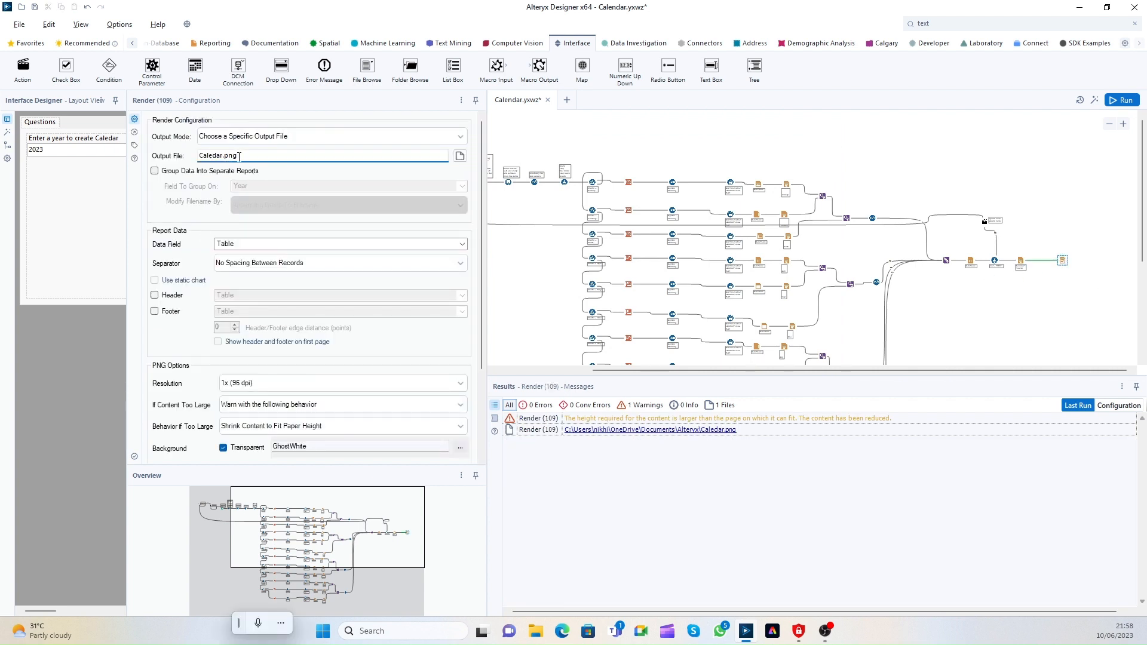
click(216, 156)
text(n)
drag(231, 155, 270, 158)
text(xlsx)
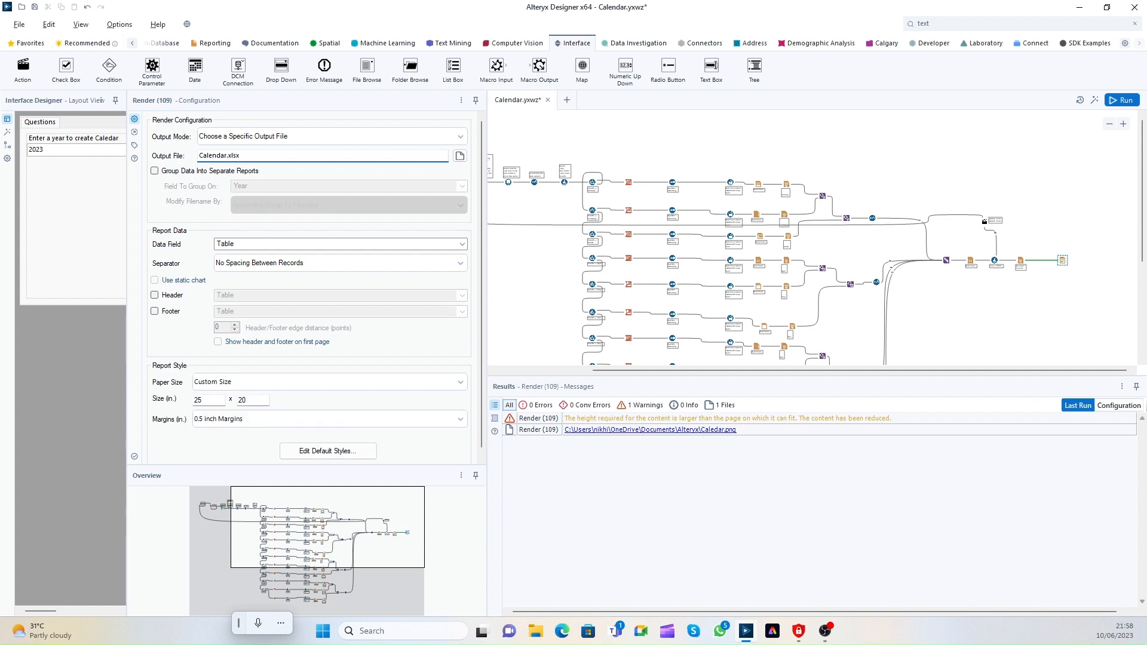
key(Tab)
Step: Set the Render tool's custom paper size to 12 x 10 inches
double_click(215, 400)
text(15)
key(Tab)
text(10)
double_click(206, 400)
text(12)
key(Tab)
text(10)
Step: Run the workflow, open the rendered Calendar.xlsx to check the month tables' column widths, and close it
click(1120, 100)
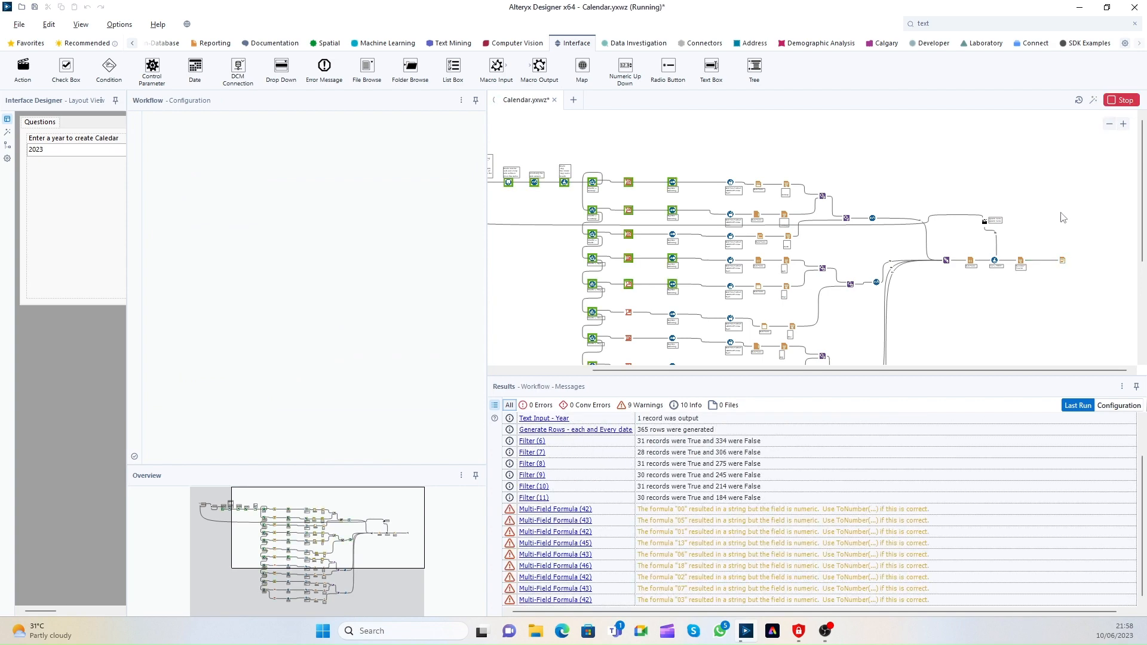
click(801, 588)
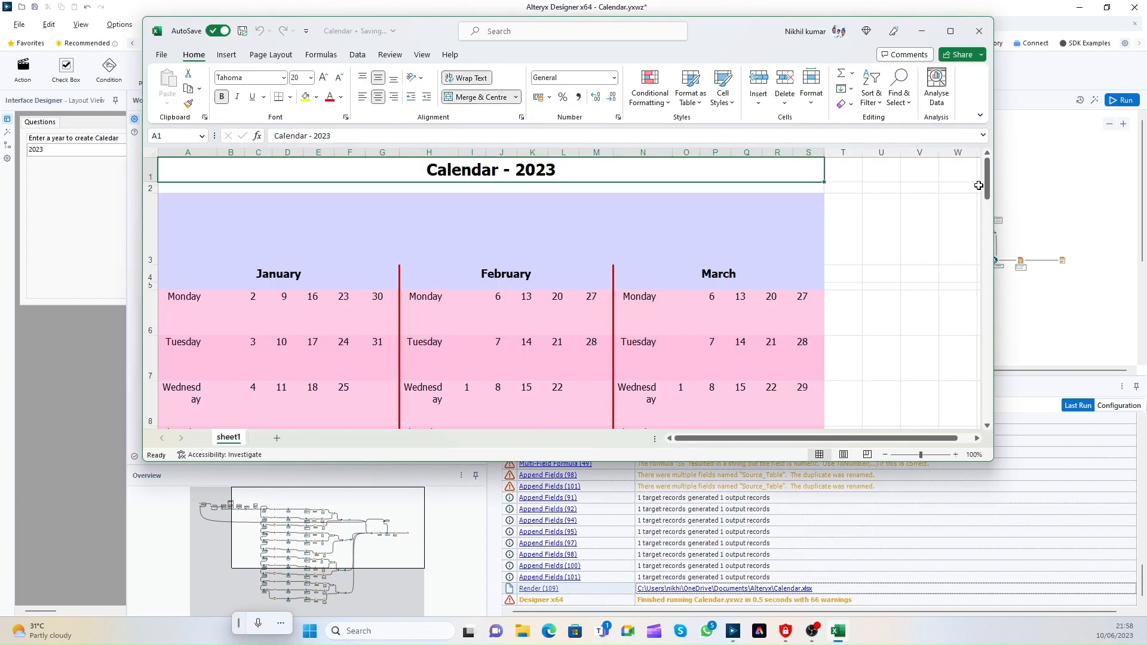
mouse_move(986, 183)
mouse_down()
mouse_move(982, 363)
mouse_move(987, 174)
mouse_up()
click(979, 30)
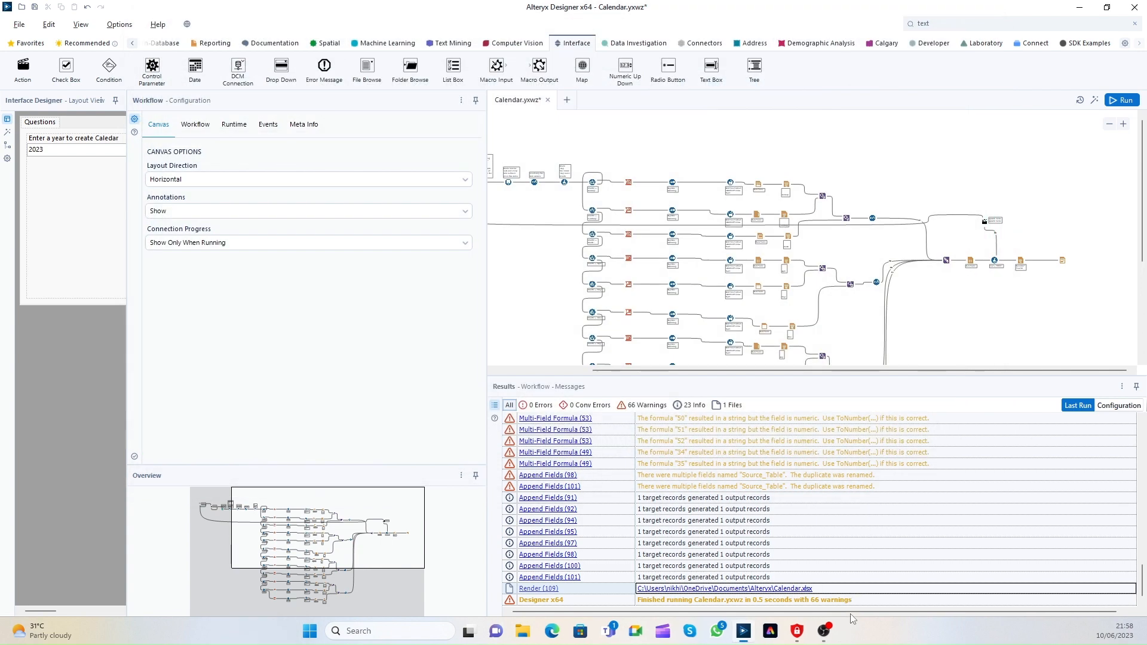
Step: Set the Render tool's custom paper width to 15 inches and run the workflow again
click(1062, 260)
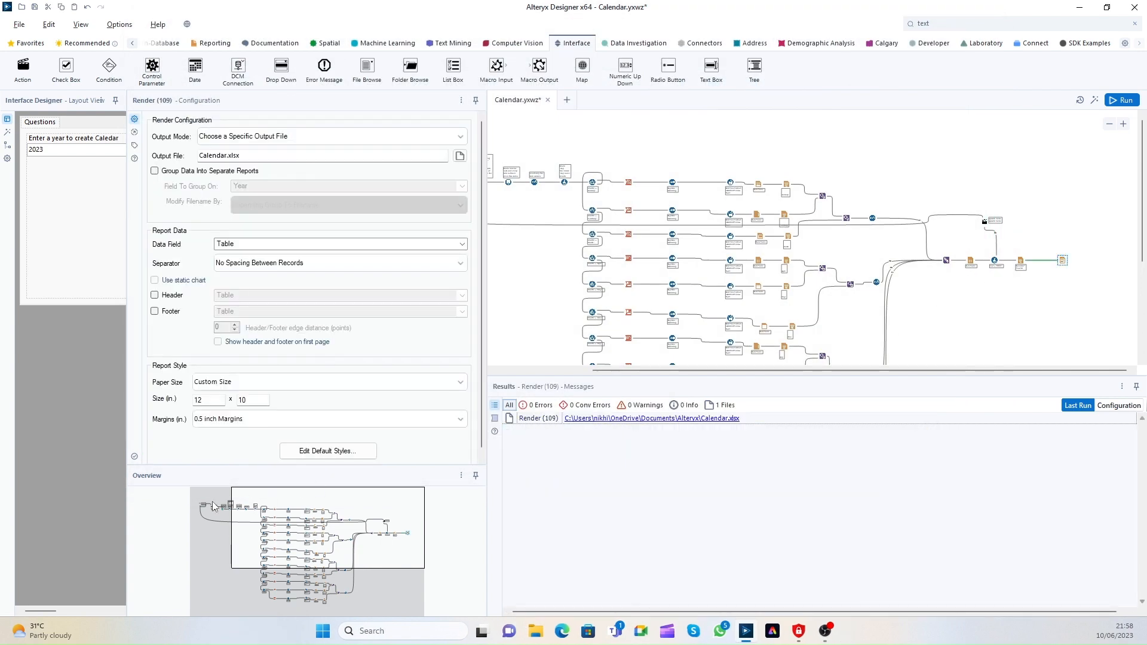
double_click(203, 401)
text(1)
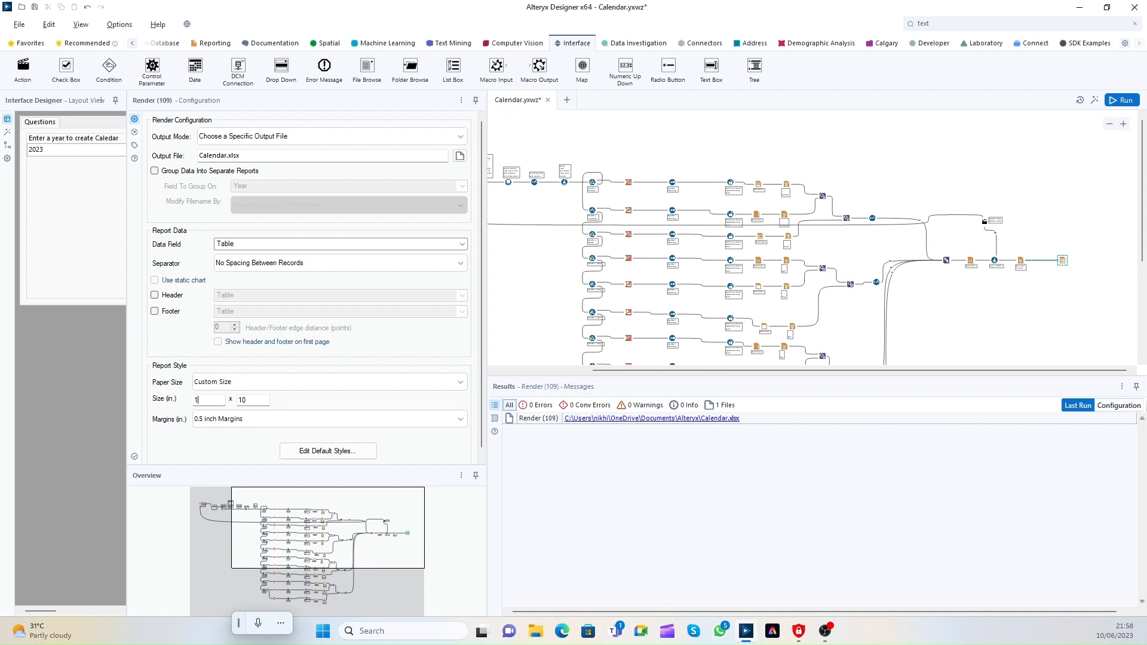
click(1117, 100)
Step: Open Calendar.xlsx from the Render tool's results, examine the calendar from January through December, and close the workbook
click(1062, 260)
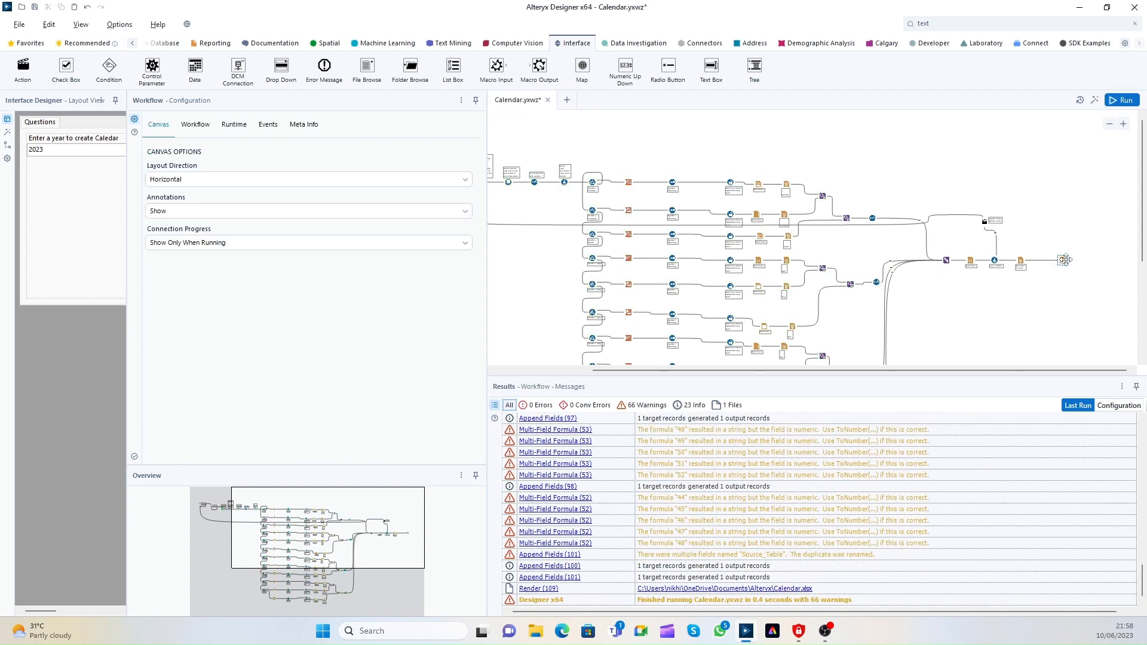
click(692, 419)
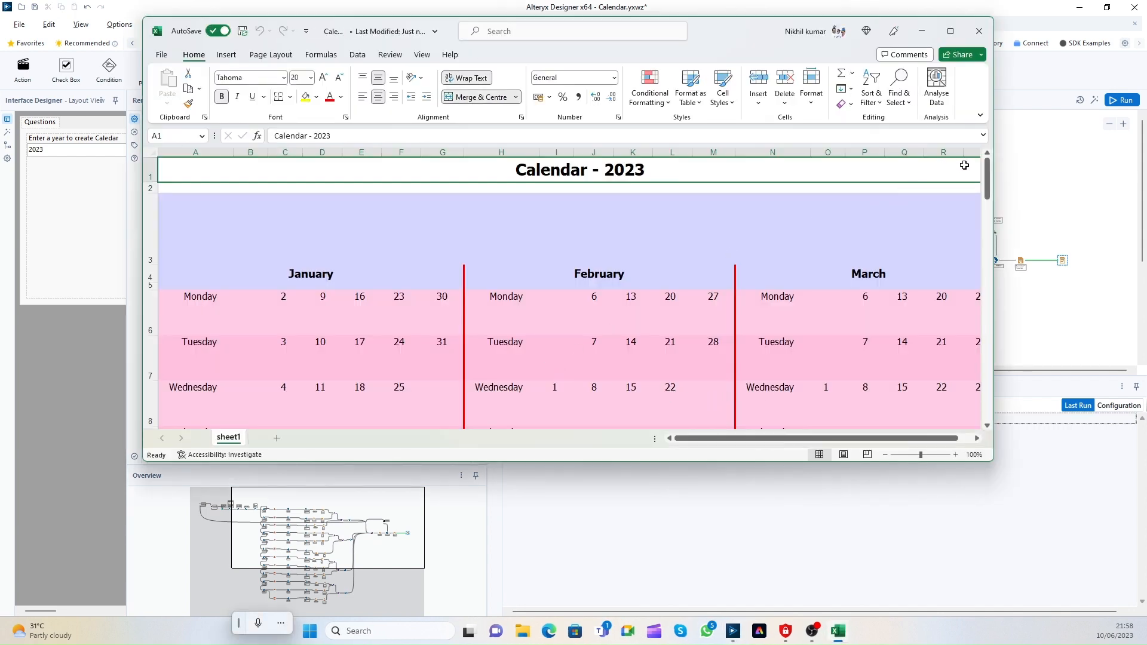
drag(988, 173, 927, 387)
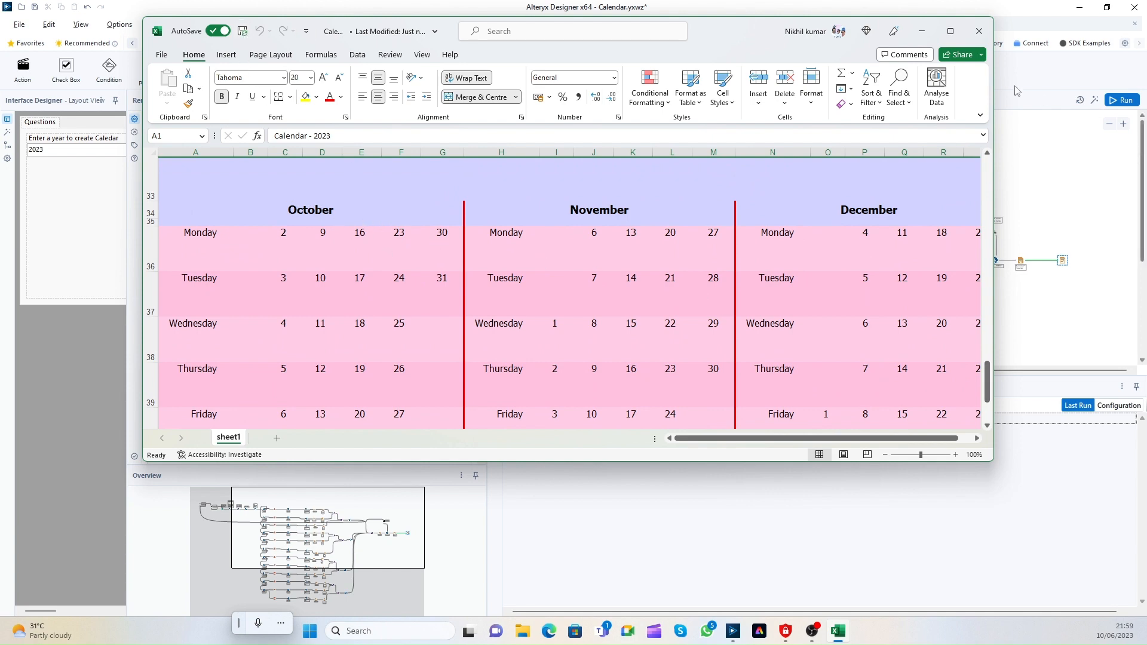
click(979, 31)
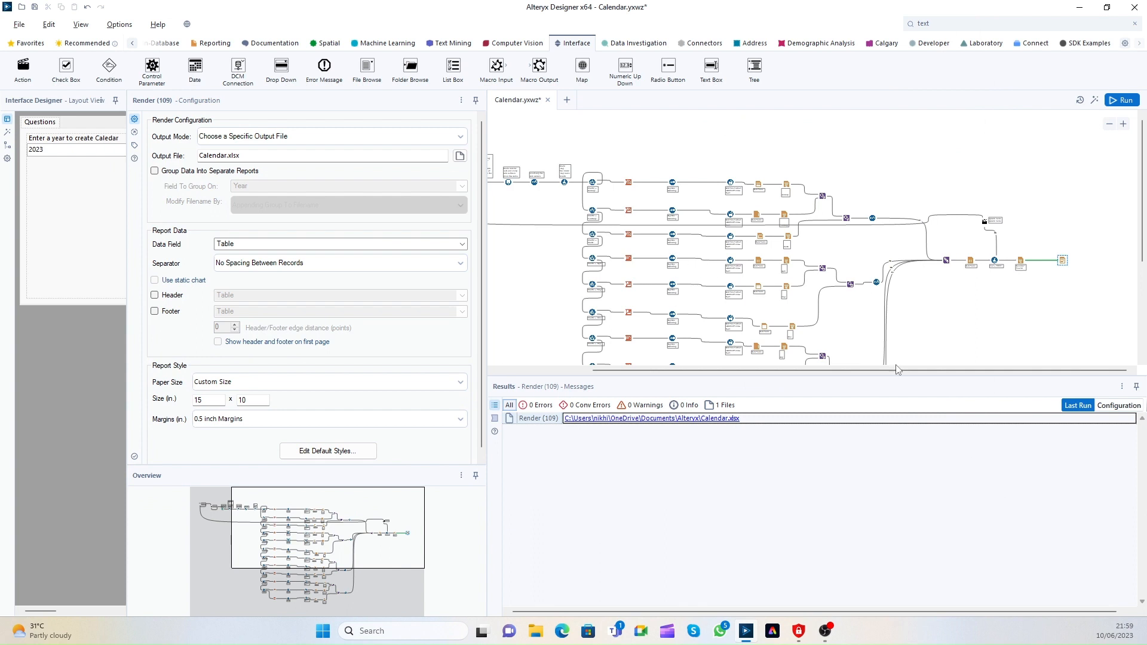
drag(698, 371, 605, 371)
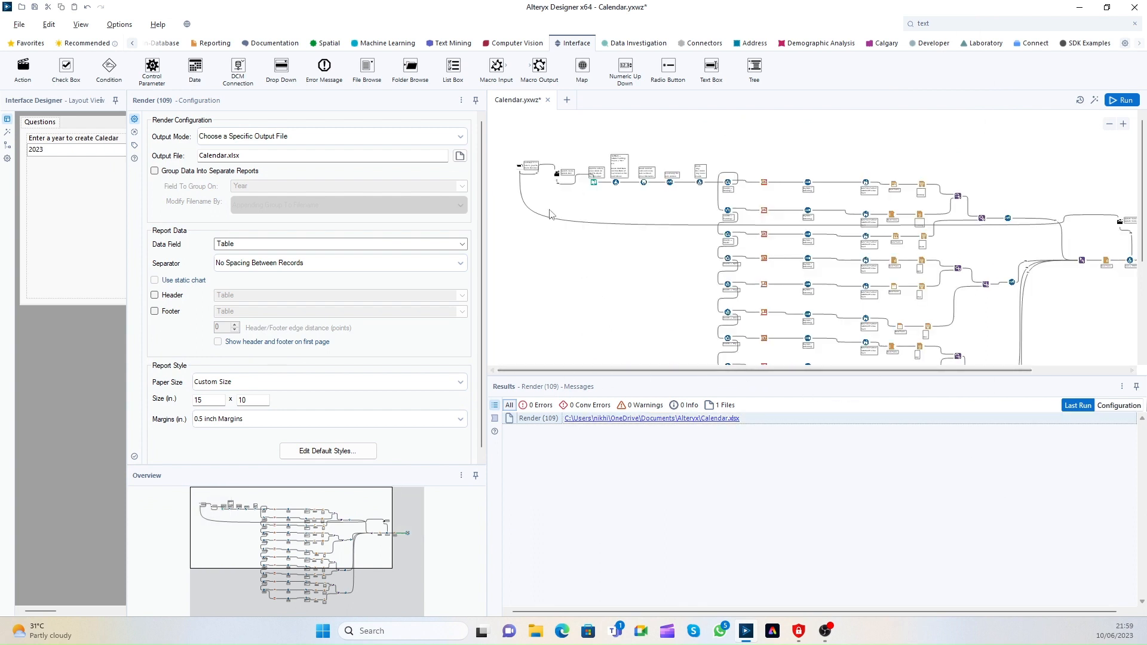